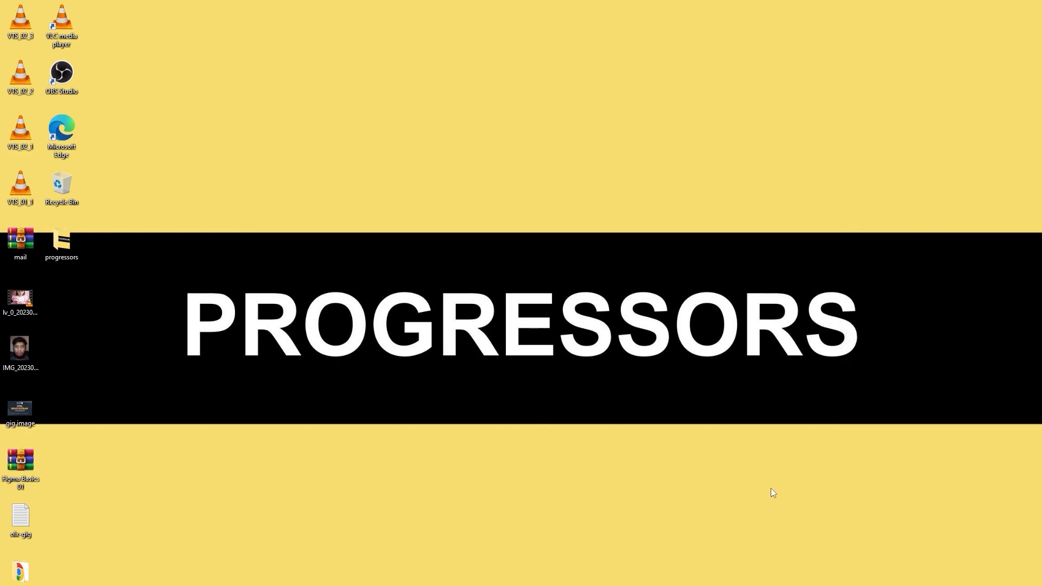
Launch Google Chrome, maximize its window and enter with the existing browser profile.
key(super)
scroll(63, 481, down, 5)
click(60, 525)
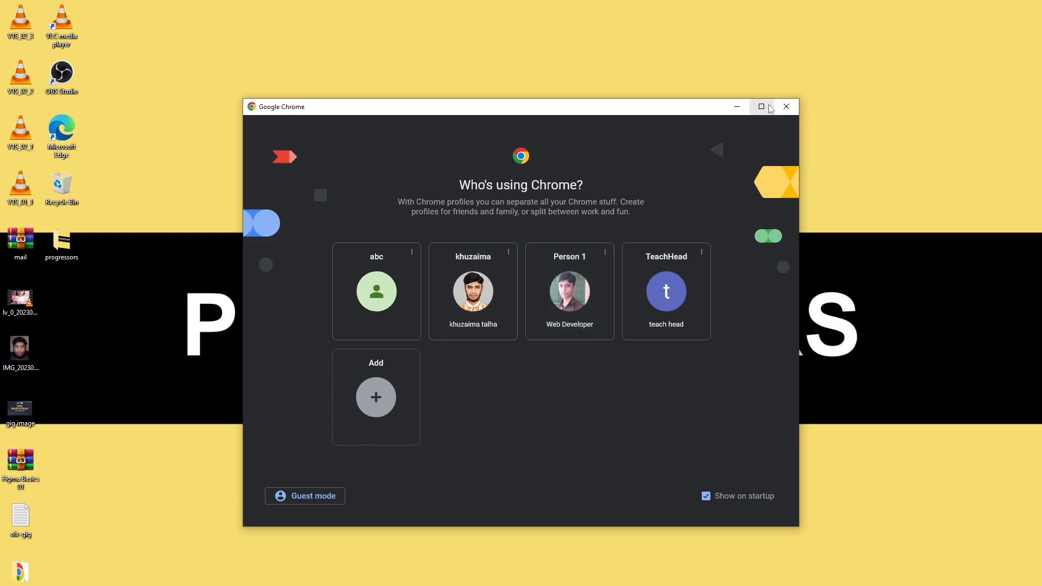
click(761, 107)
click(620, 426)
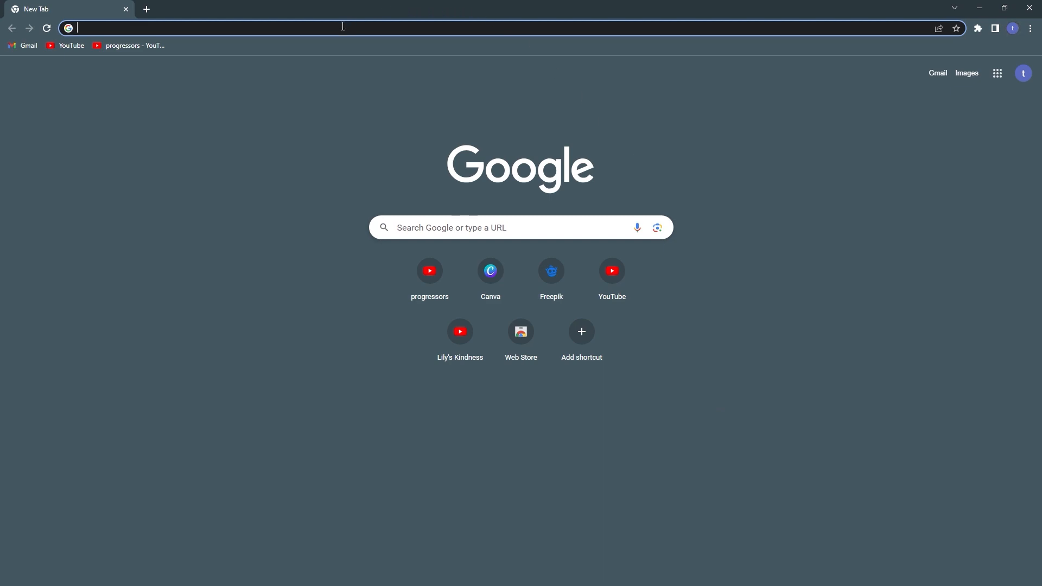
Load the Canva website at canva.com.
text(canva.com)
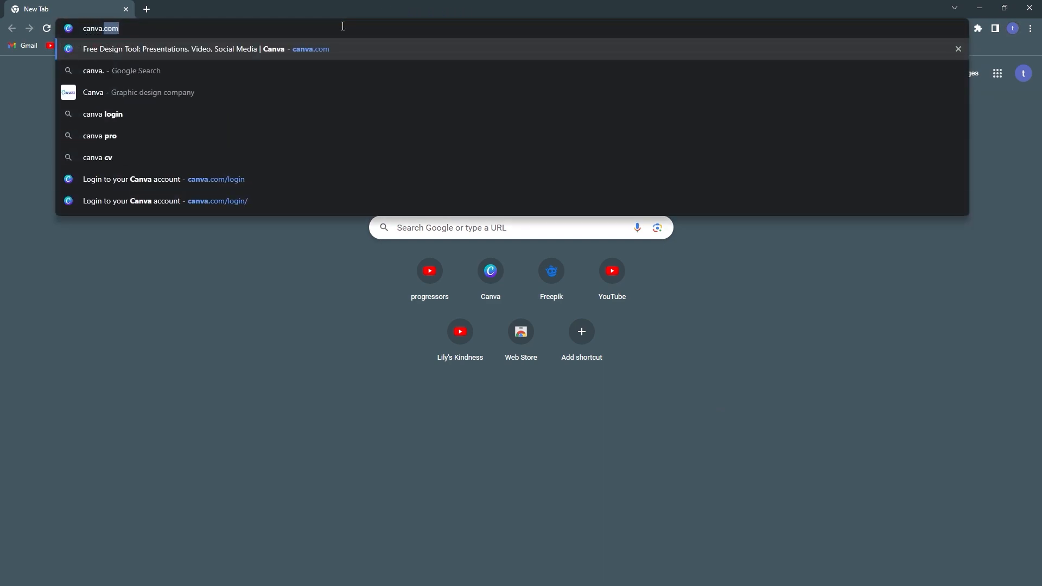
key(Return)
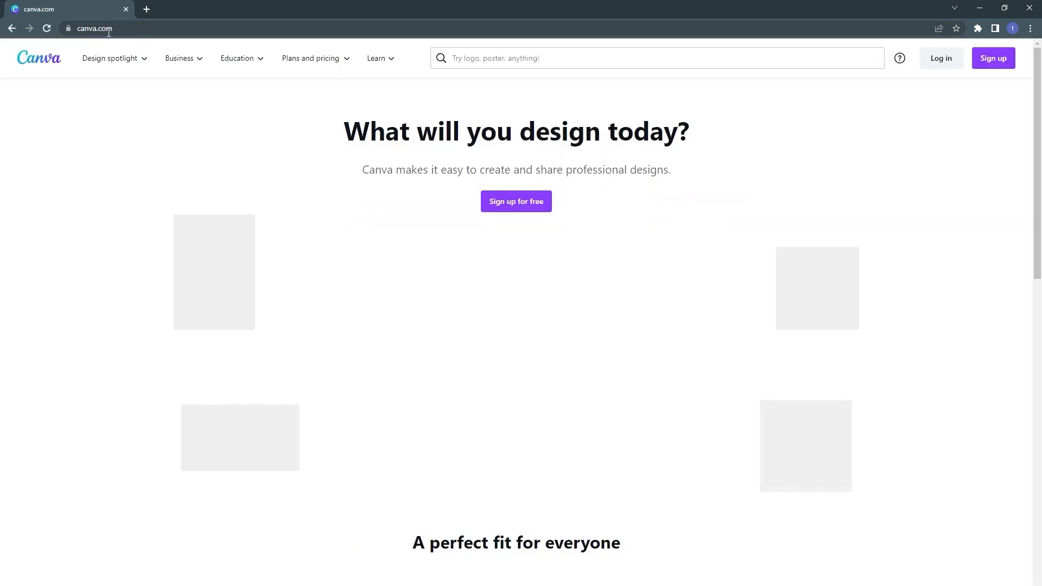
drag(116, 29, 88, 30)
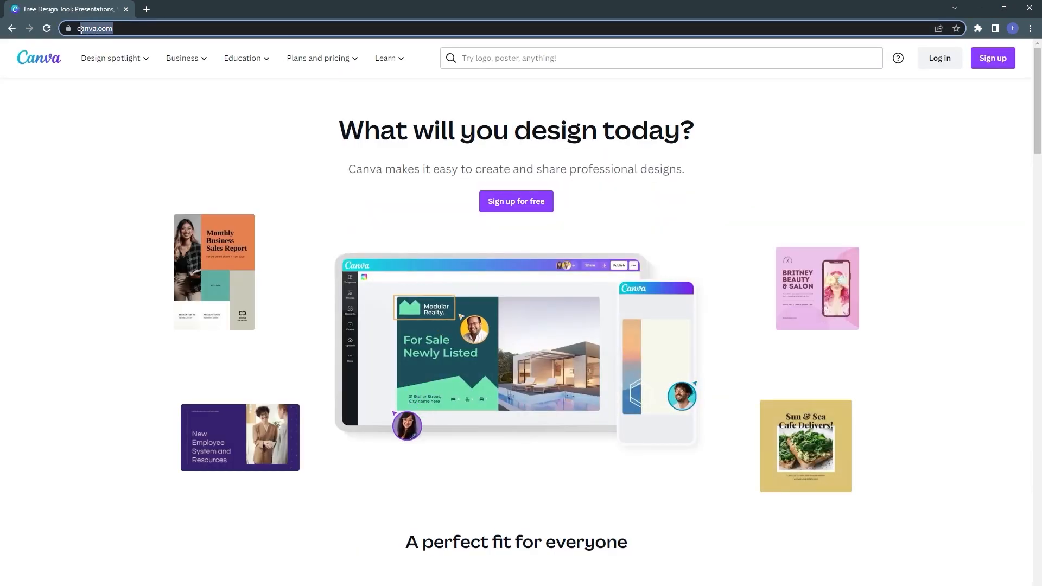
click(63, 149)
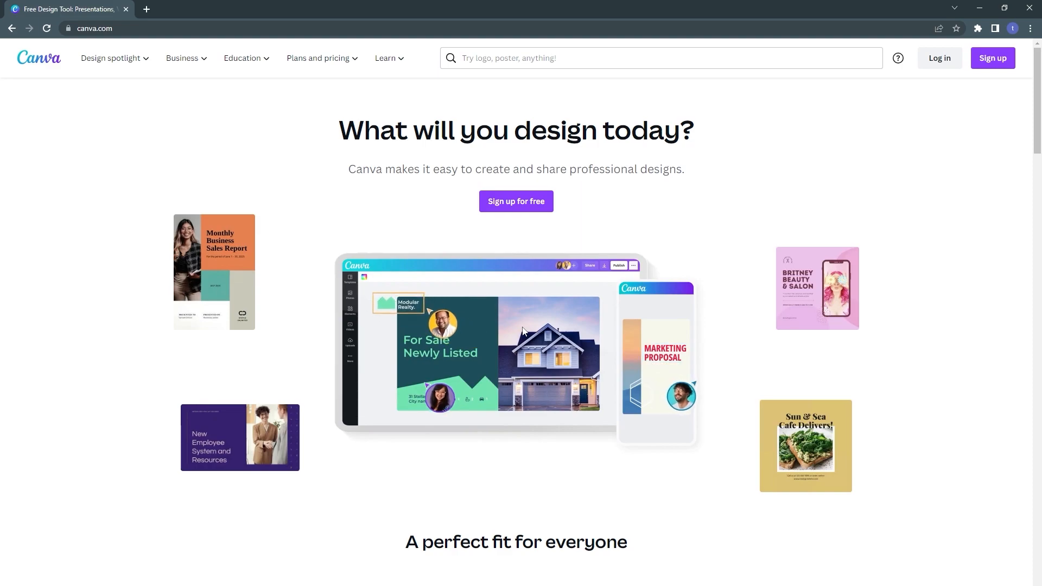
Review the Canva Free, Canva Pro and Canva for Teams plans on the landing page.
scroll(523, 322, down, 7)
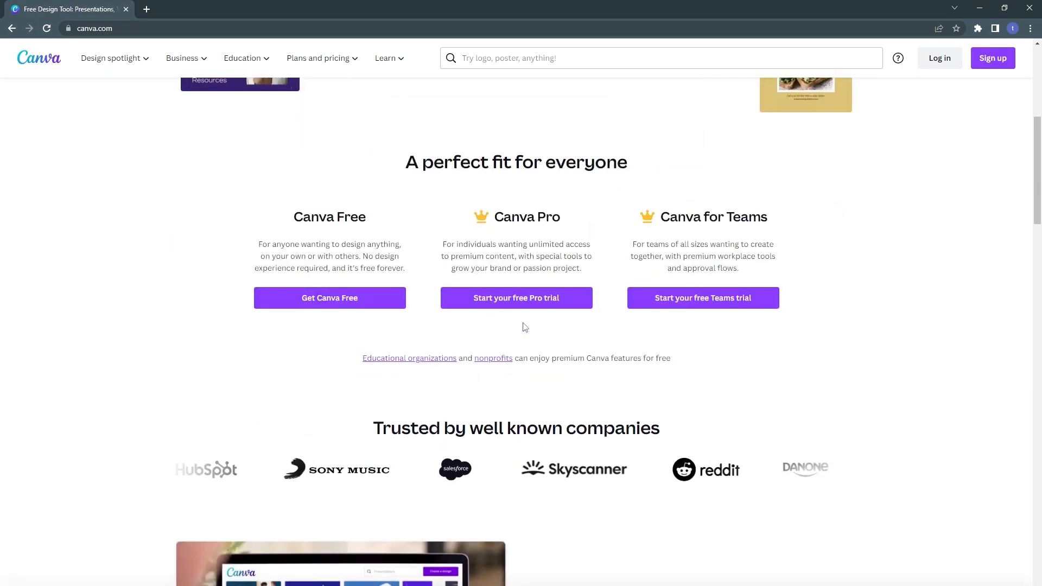
drag(293, 218, 363, 221)
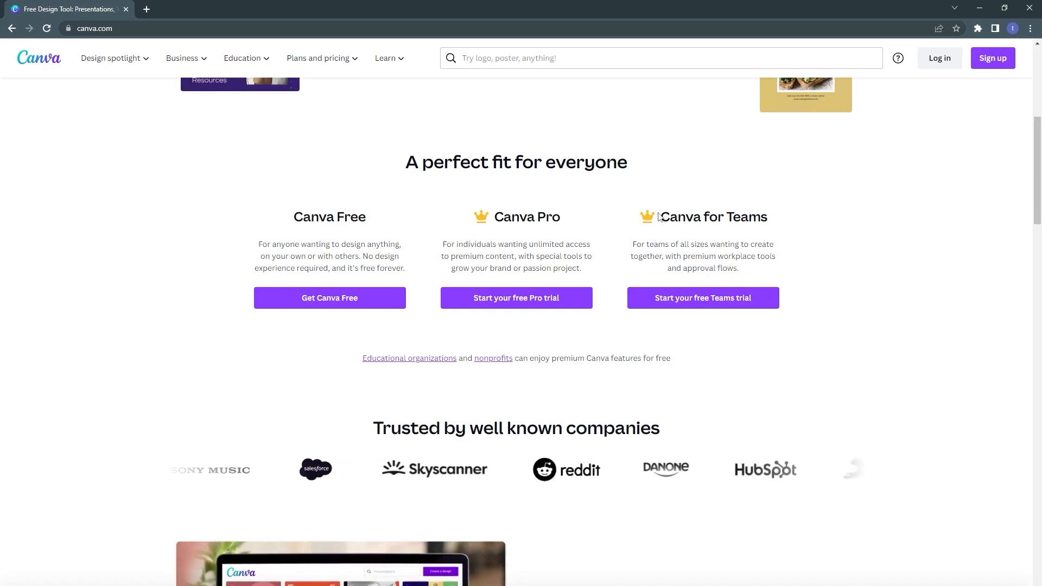
drag(653, 217, 782, 212)
click(757, 213)
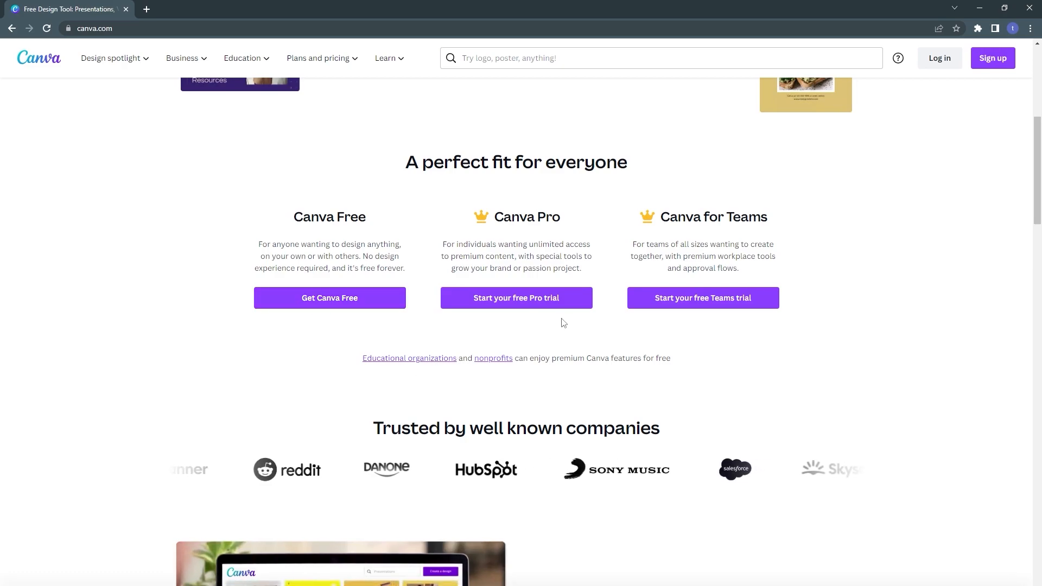
Look through the rest of the landing page, from the trusted companies and ready-made designs to the footer links, and return to its start.
scroll(483, 342, down, 2)
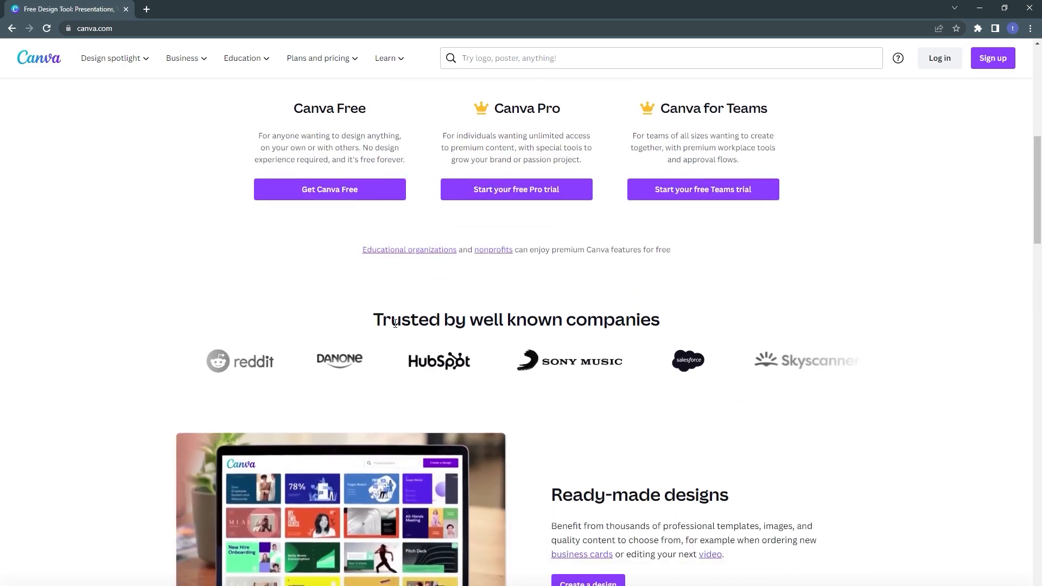
scroll(597, 352, down, 2)
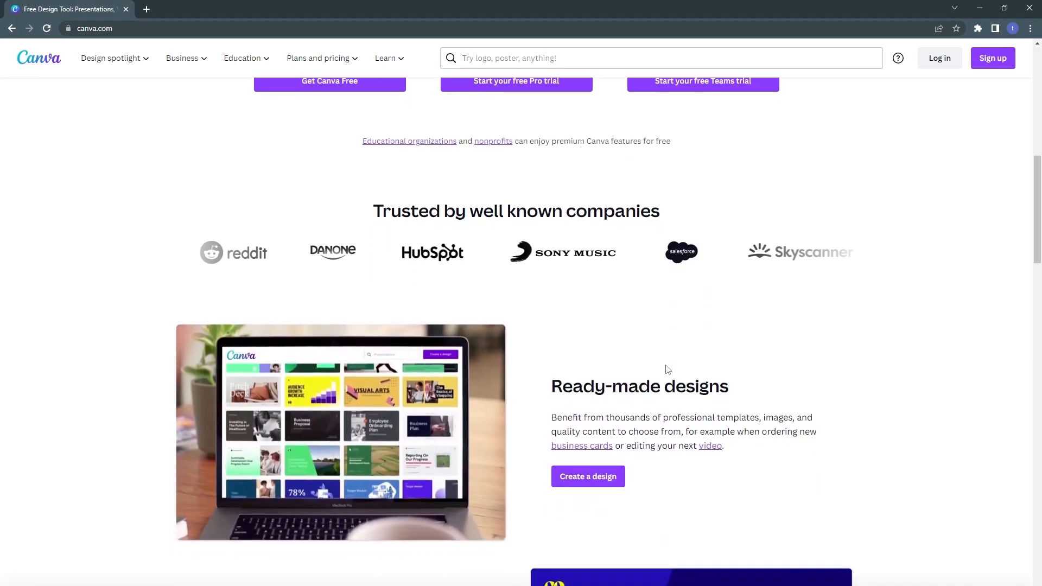
scroll(646, 333, down, 2)
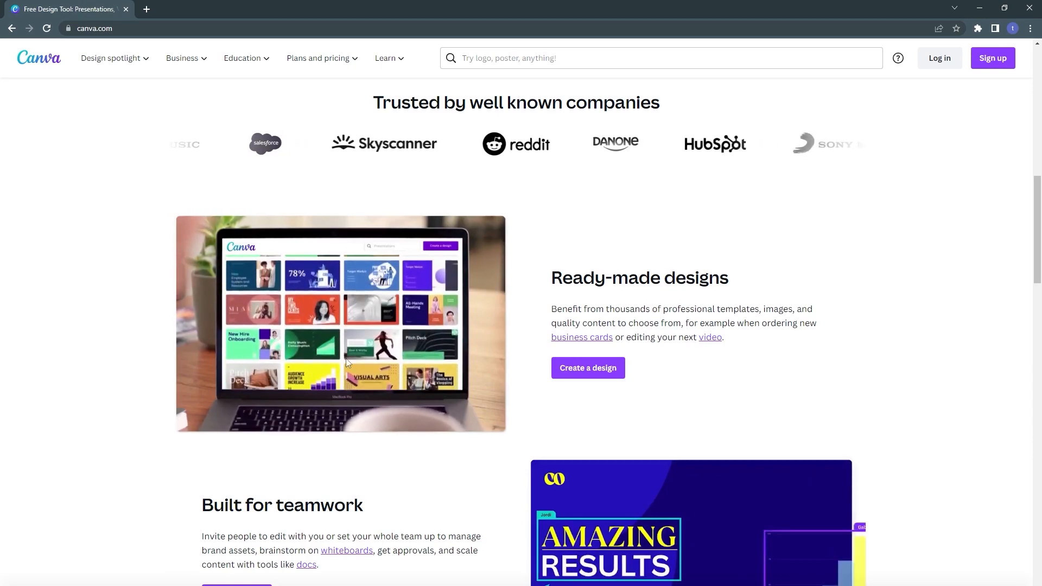
scroll(342, 360, down, 7)
scroll(347, 360, down, 1)
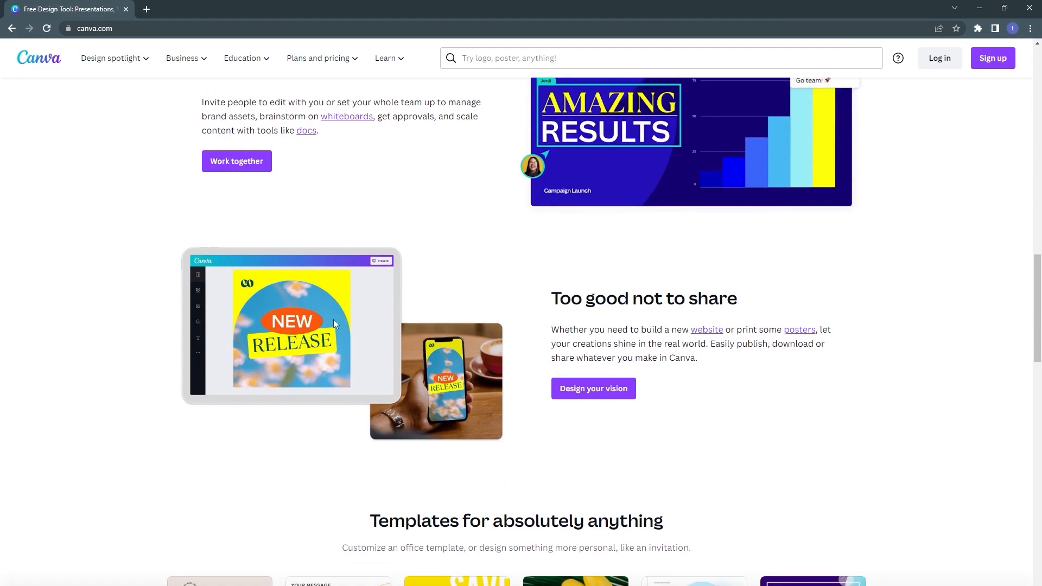
scroll(544, 324, down, 7)
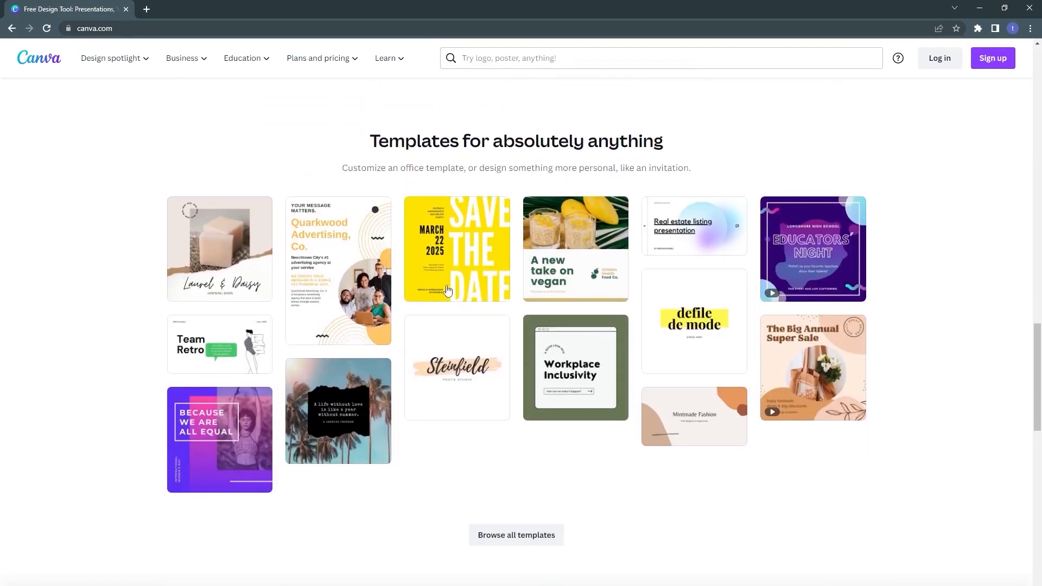
scroll(421, 377, down, 6)
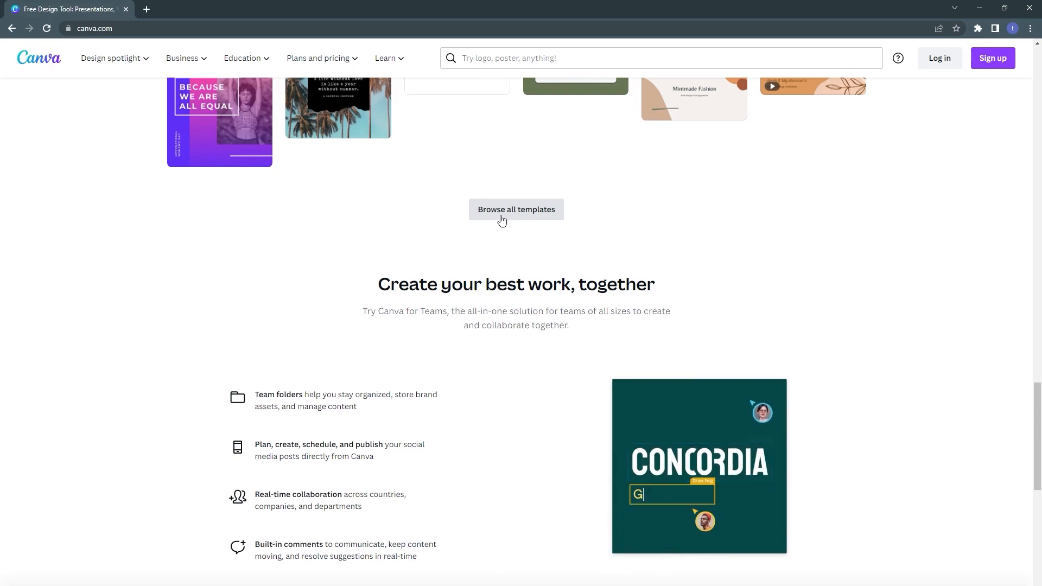
scroll(412, 367, down, 11)
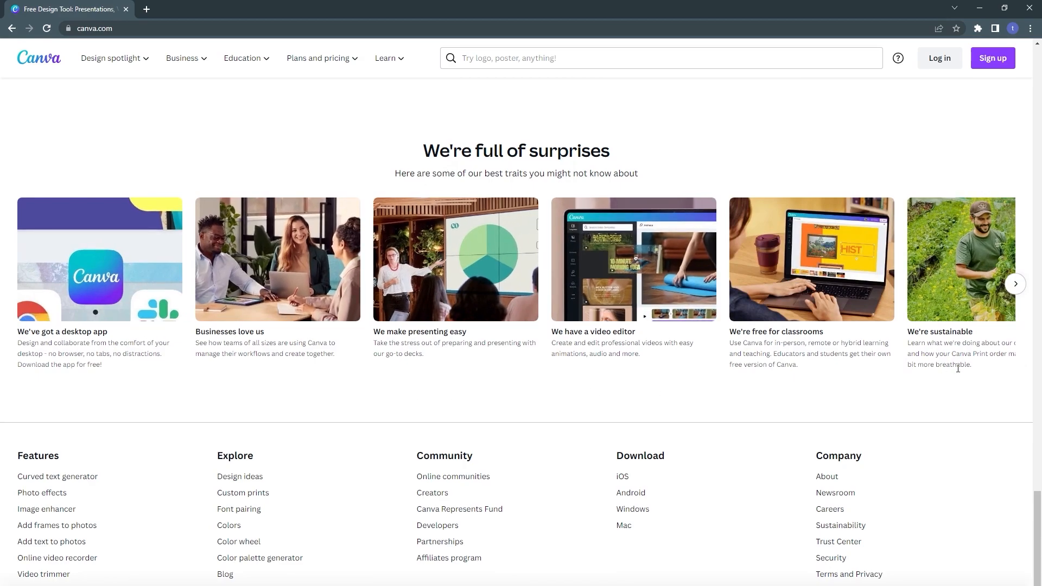
scroll(518, 446, down, 2)
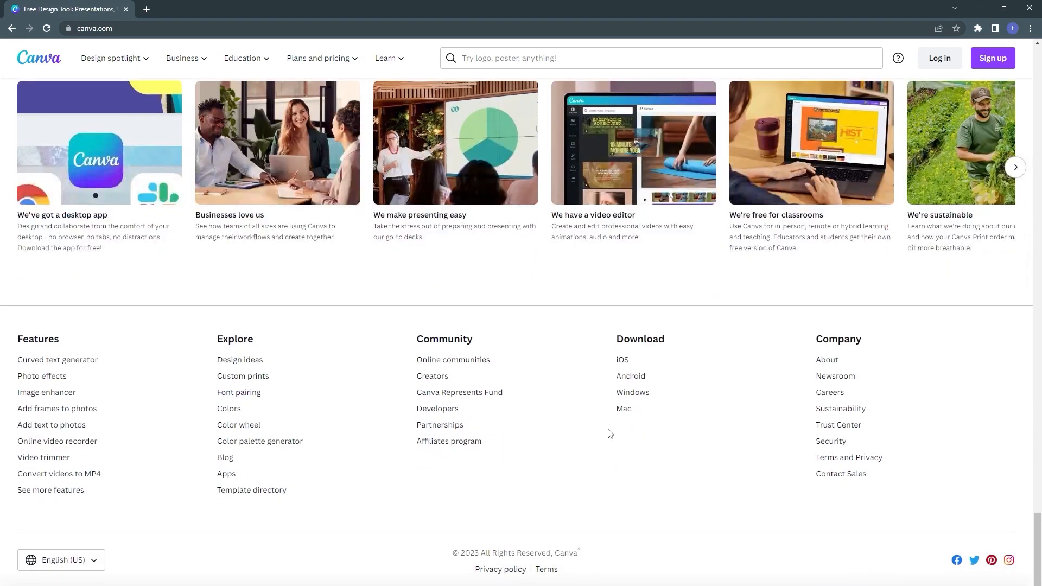
drag(1040, 569, 1036, 81)
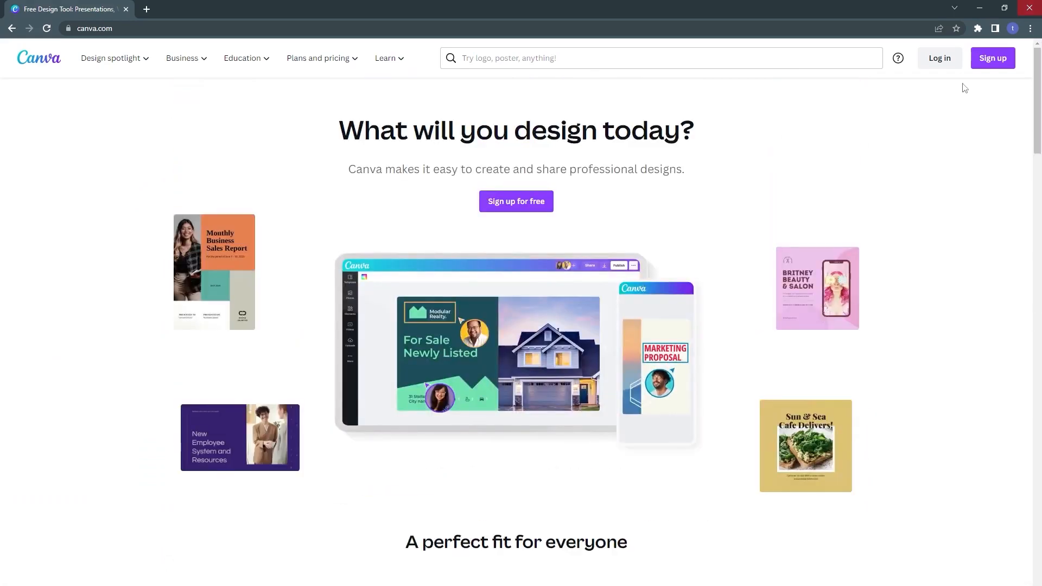
scroll(622, 280, down, 7)
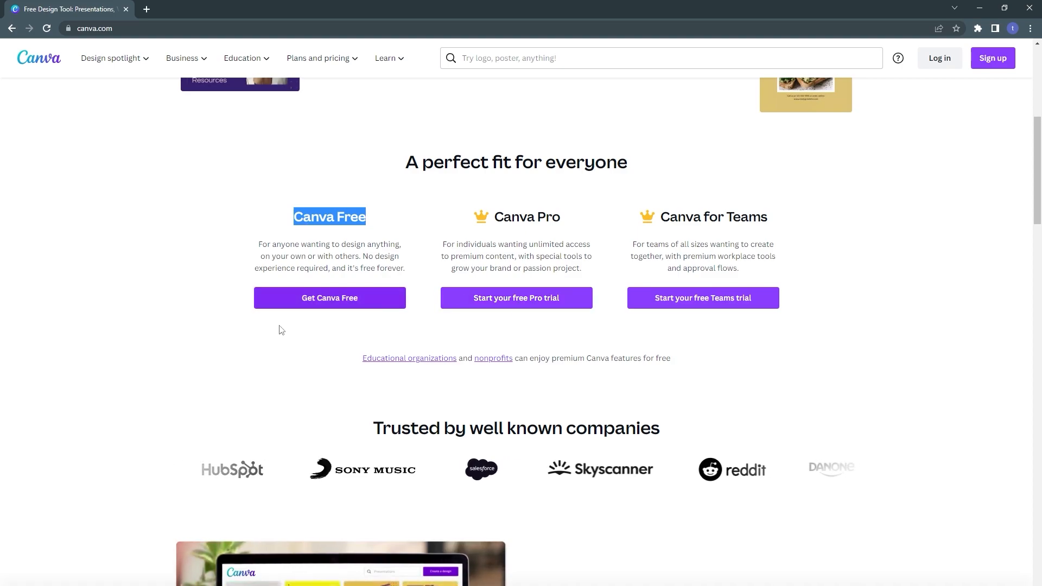
click(304, 302)
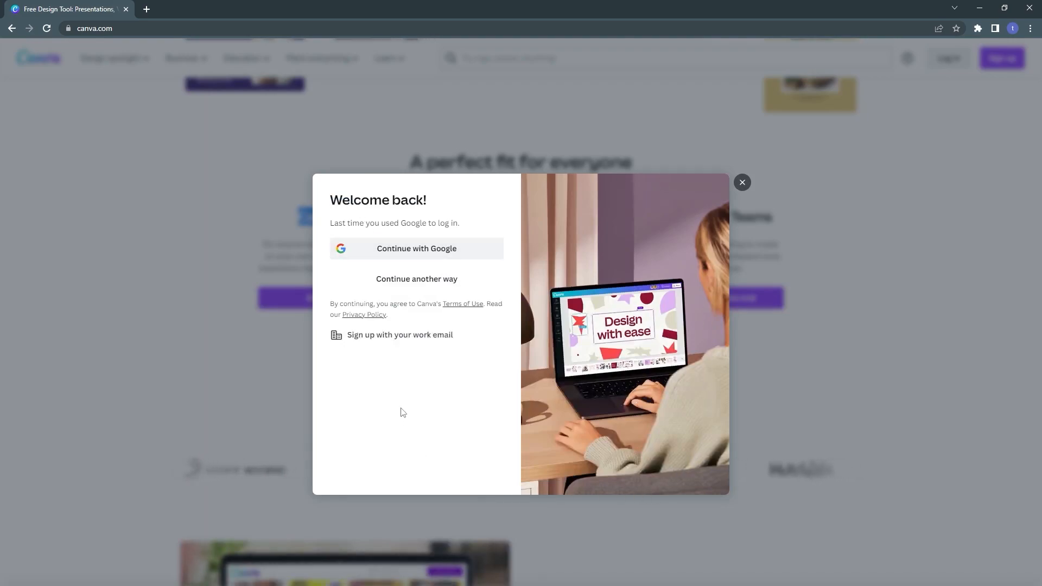
click(260, 310)
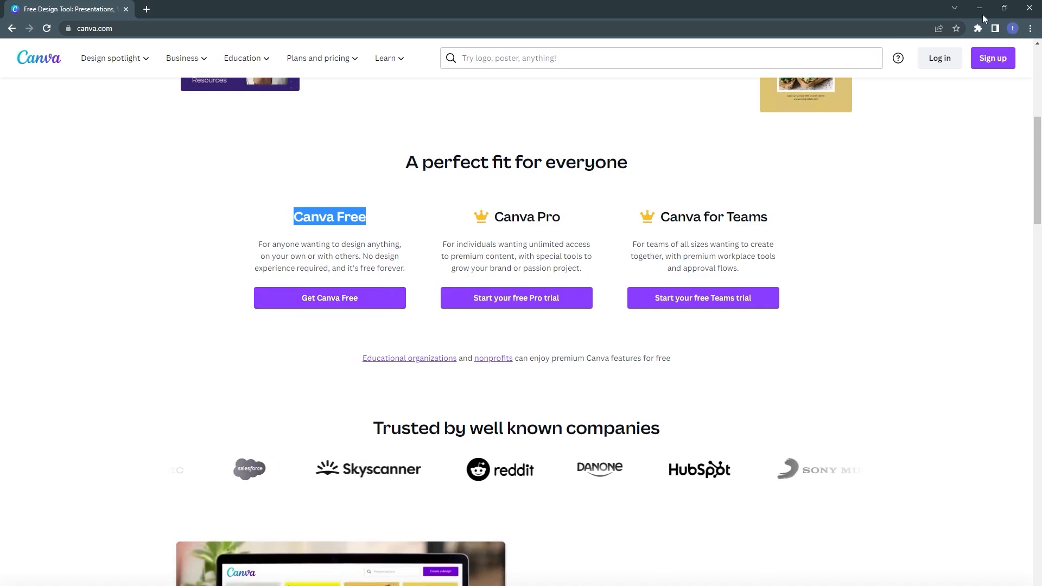
Sign in to Canva by continuing with Google and choosing the existing account.
click(988, 65)
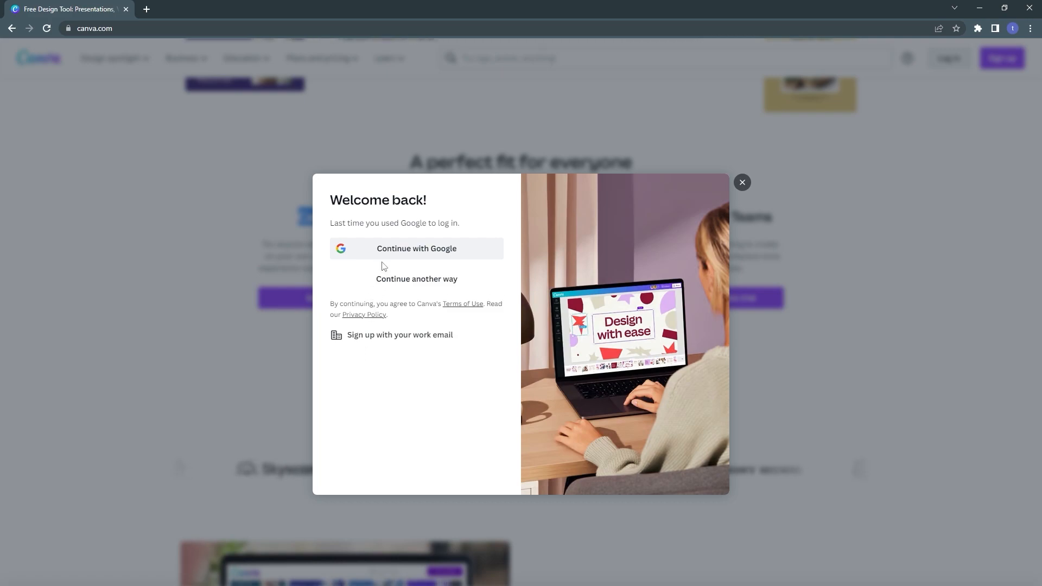
click(444, 255)
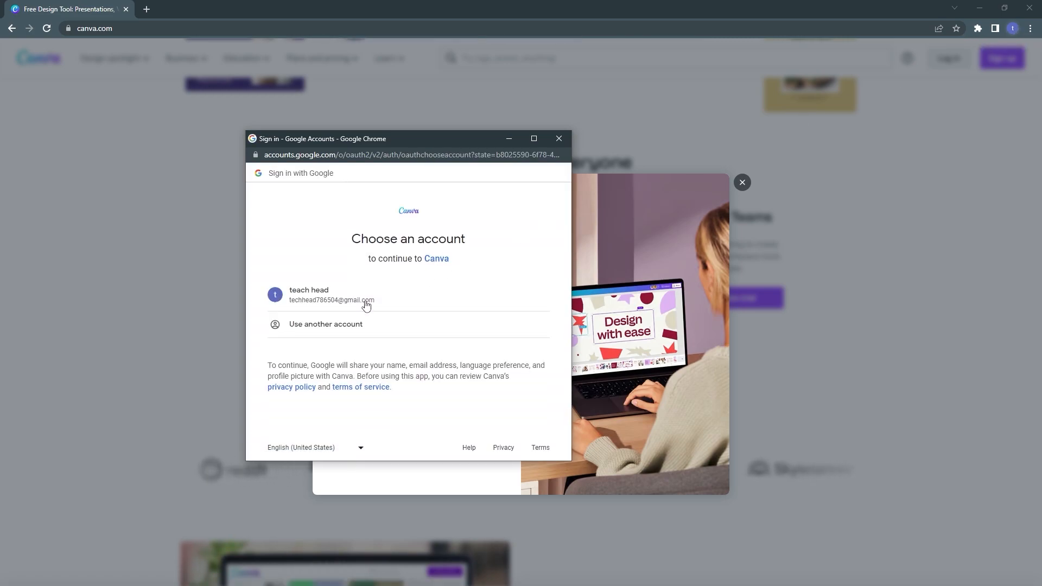
click(309, 296)
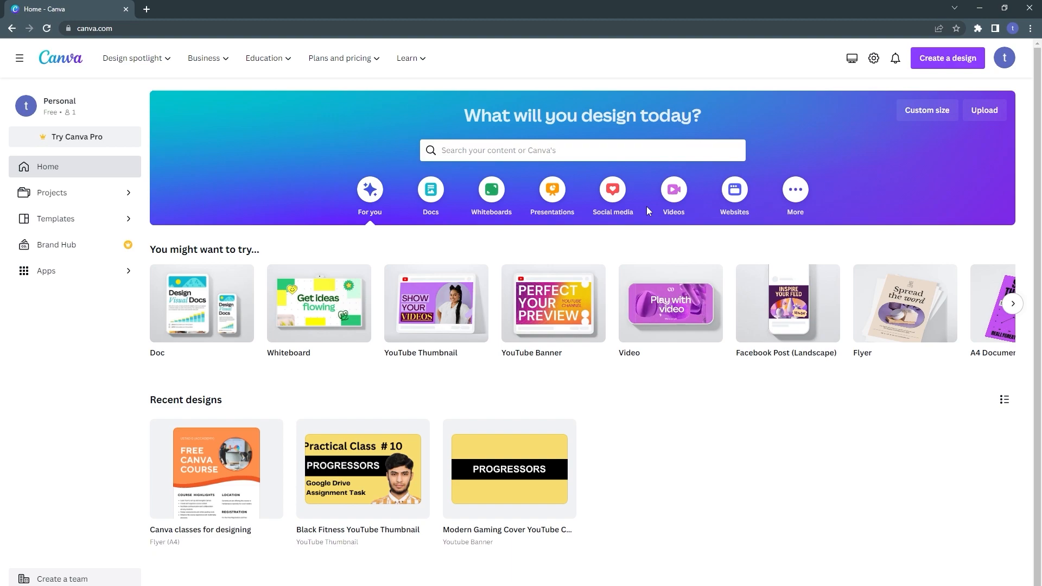
Examine the account options and what Design spotlight, Business, Education, Plans and pricing, and Learn offer.
click(1004, 57)
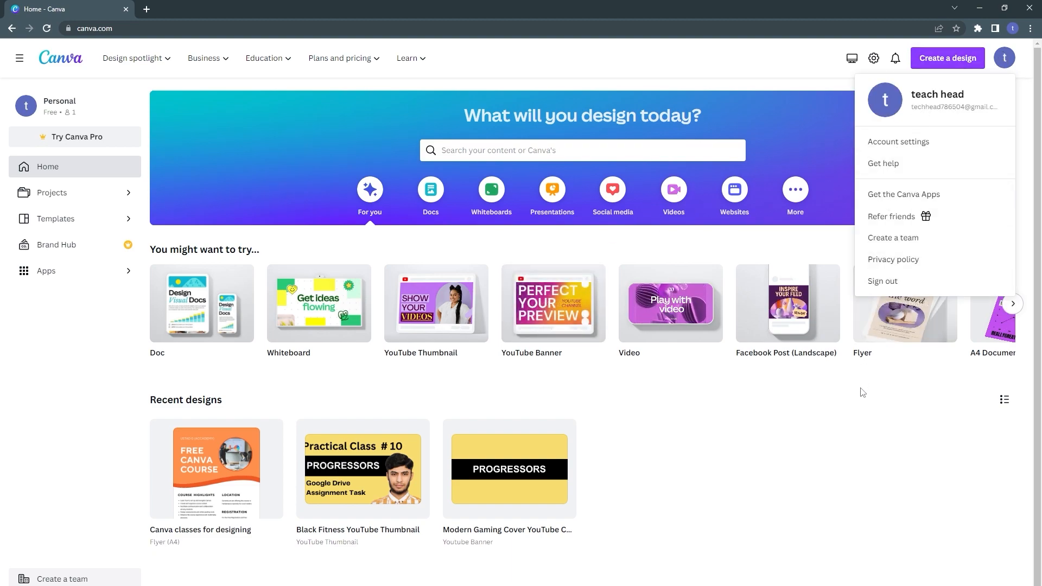
click(855, 419)
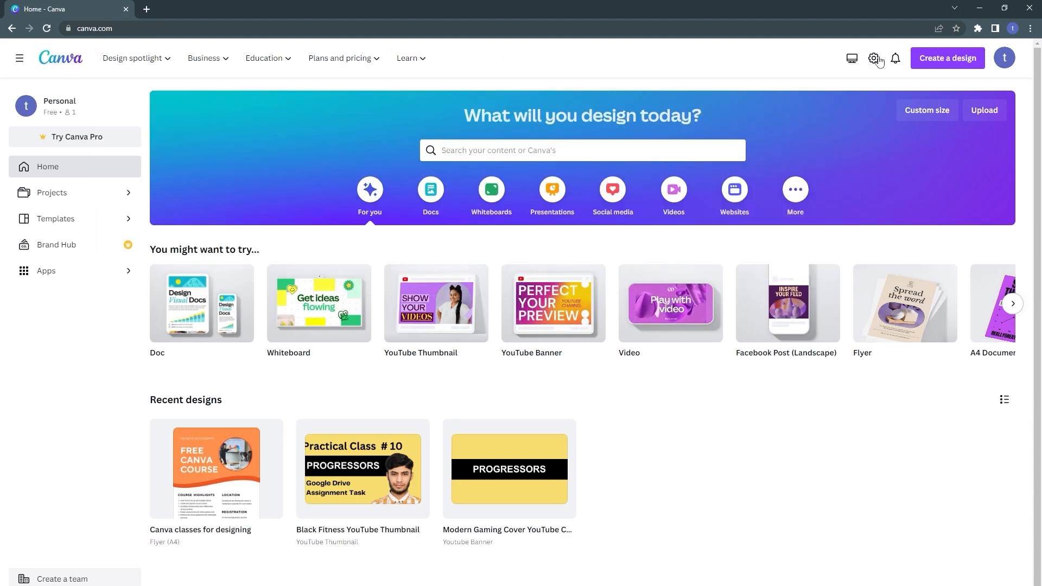
mouse_move(121, 66)
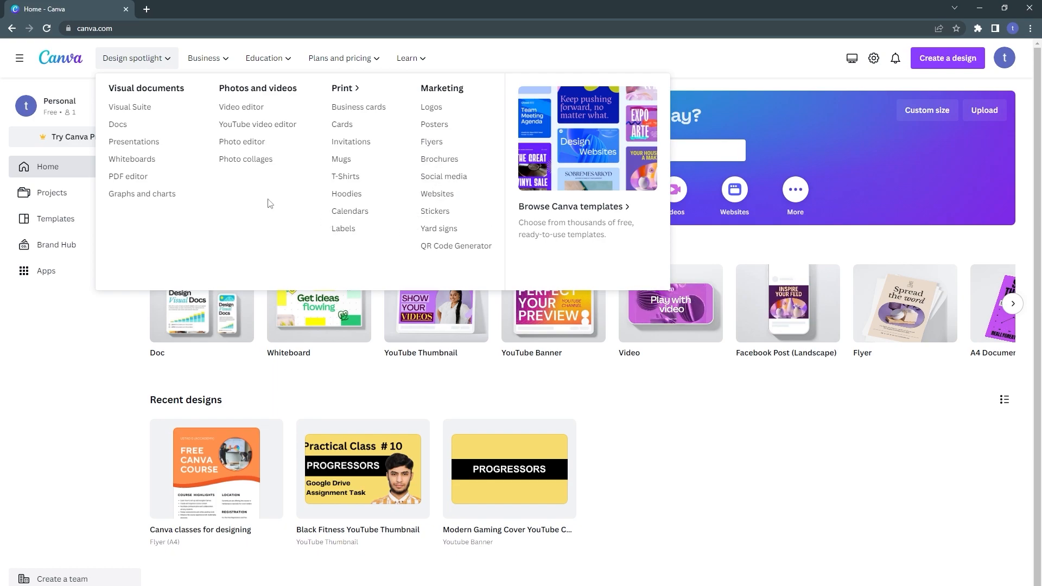
mouse_move(186, 66)
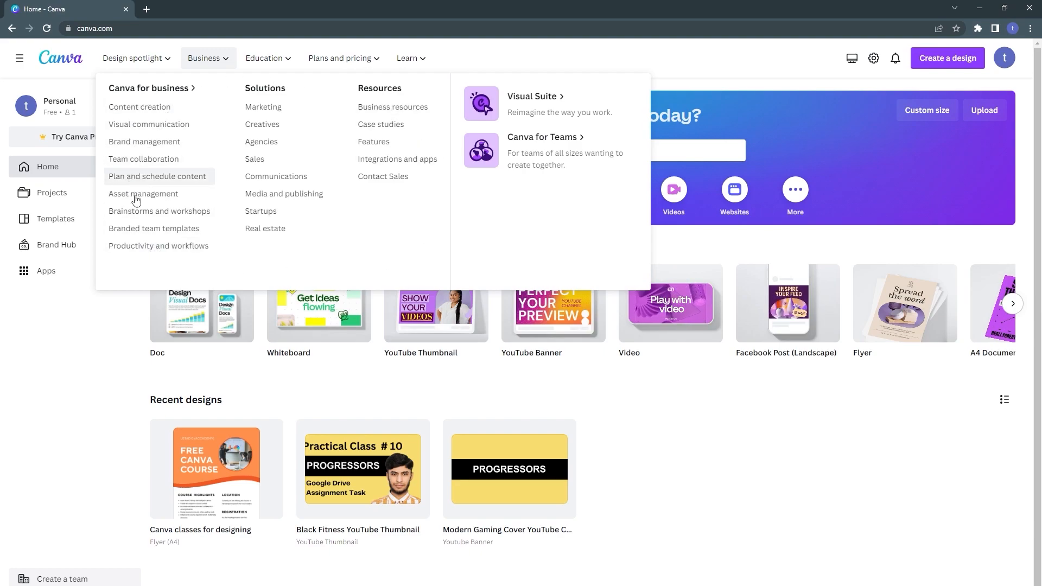
mouse_move(263, 72)
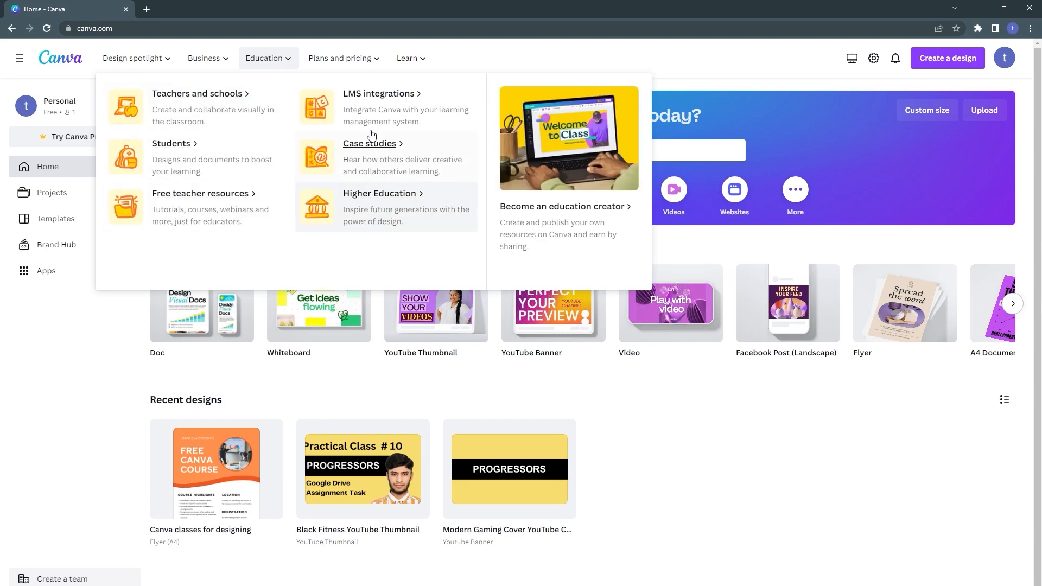
mouse_move(333, 64)
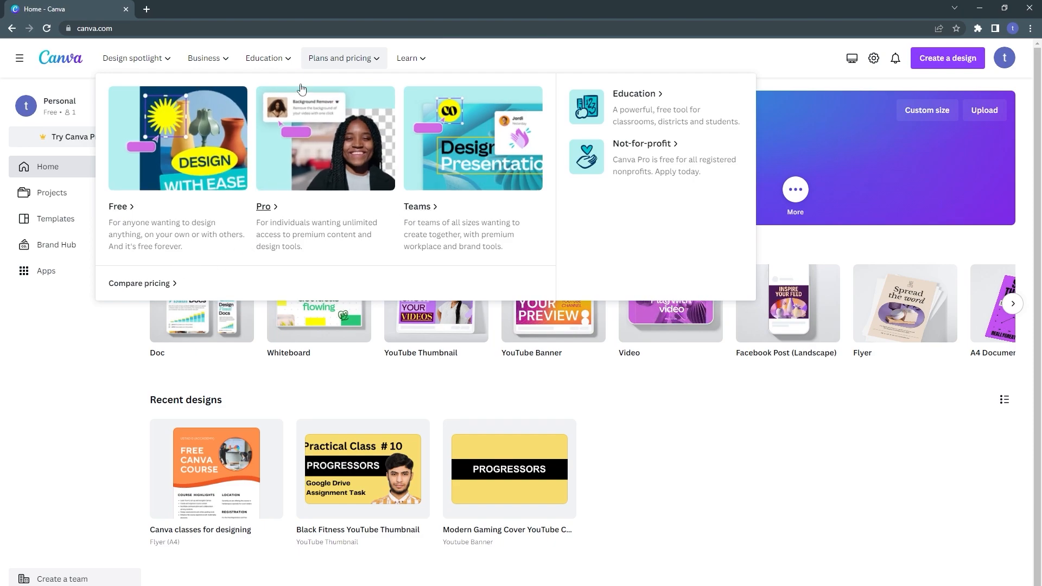
mouse_move(403, 60)
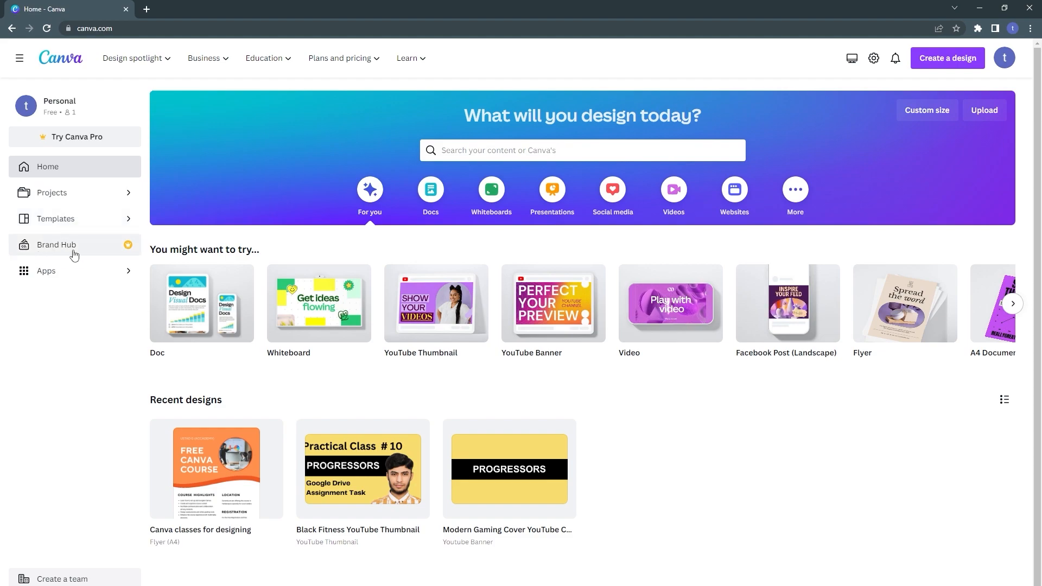
Browse the trending and new apps on Canva's Apps page and return to the home page.
click(37, 274)
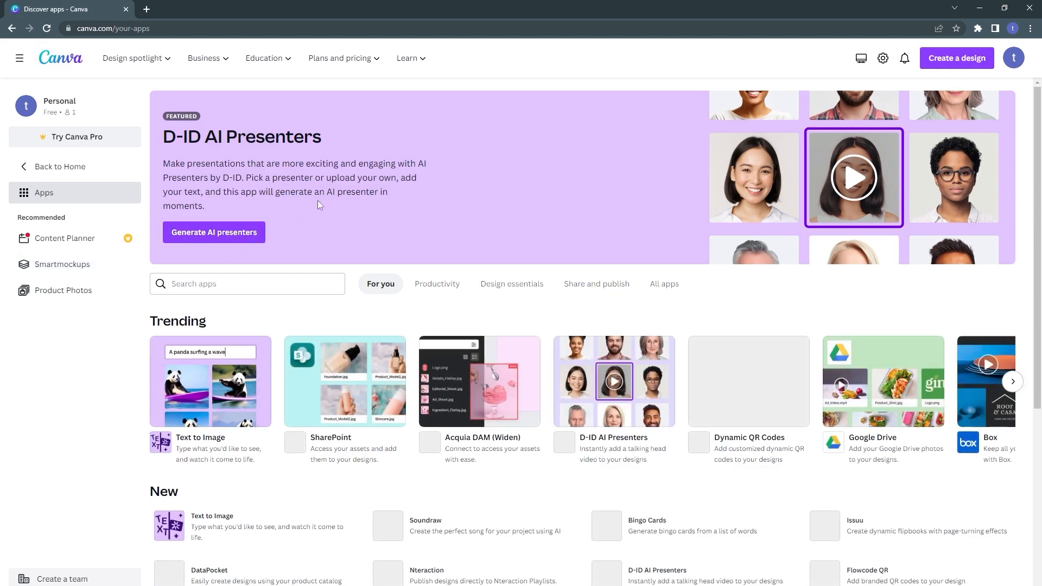
scroll(384, 238, down, 1)
scroll(318, 272, down, 4)
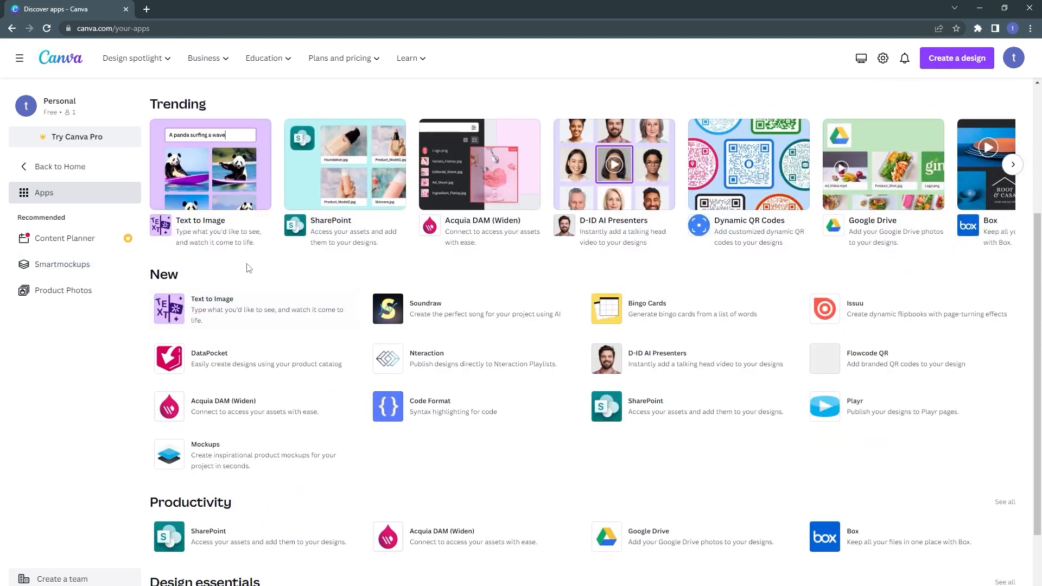
scroll(367, 294, up, 3)
scroll(366, 295, up, 2)
click(49, 166)
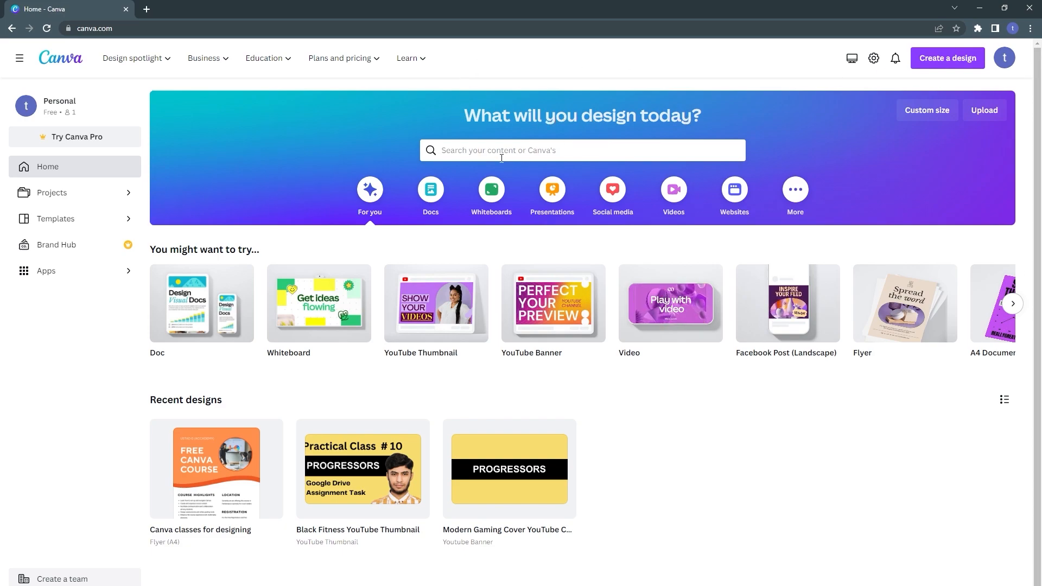
Open the YouTube Thumbnail templates from the home page search and look through the available designs.
click(479, 151)
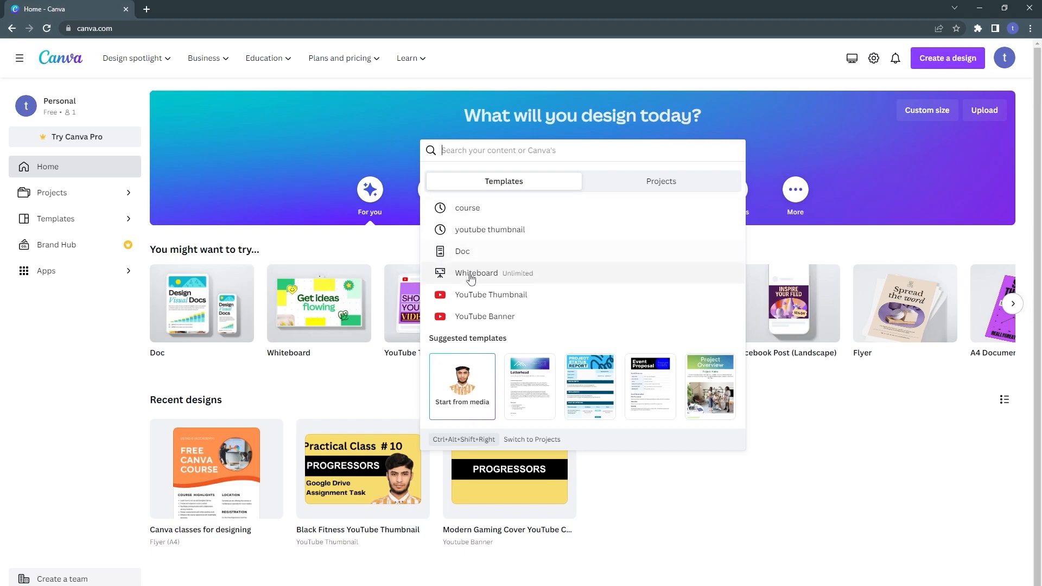
click(471, 298)
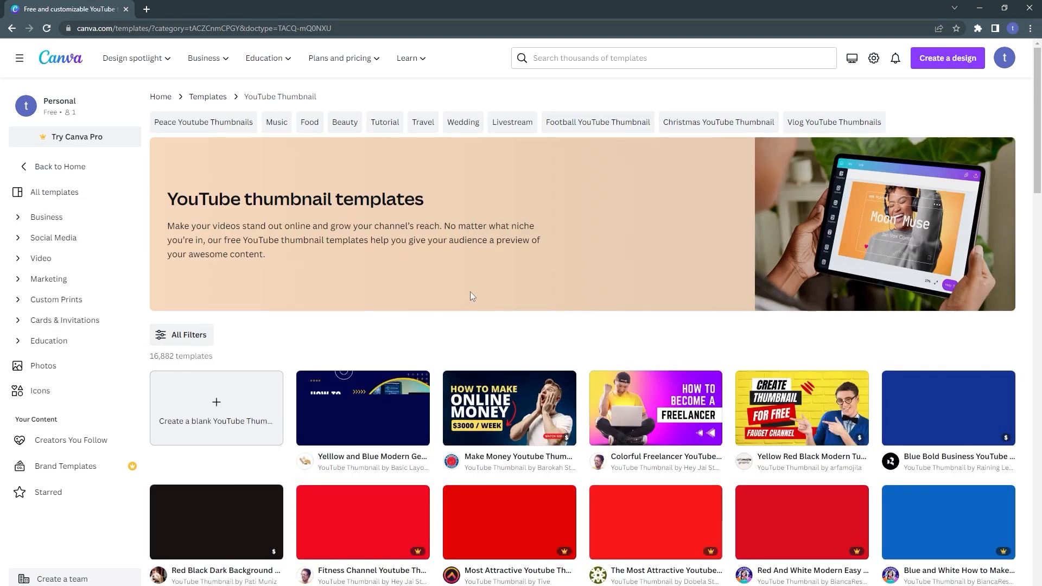
scroll(659, 260, down, 3)
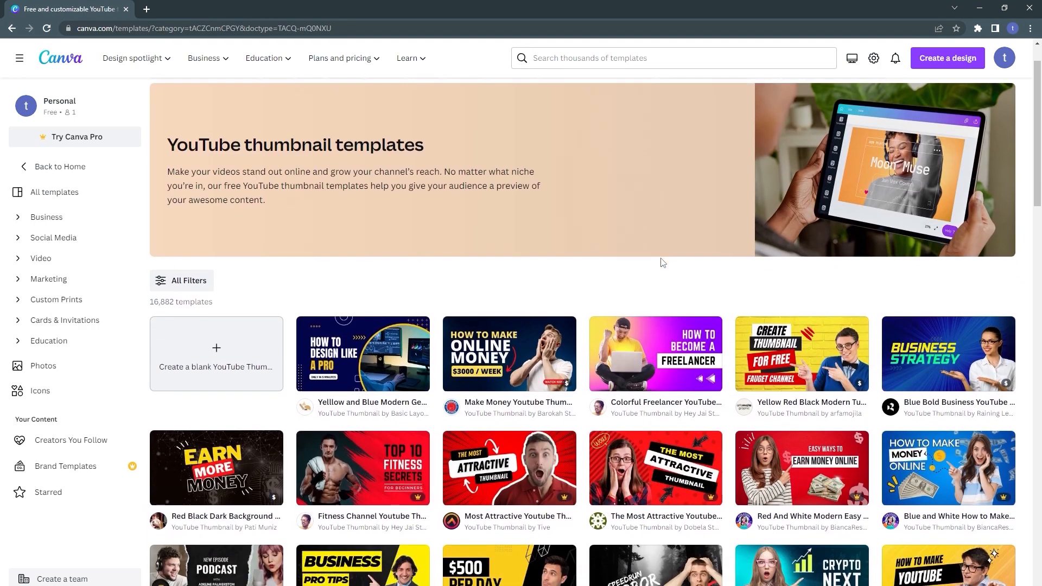
scroll(649, 273, down, 1)
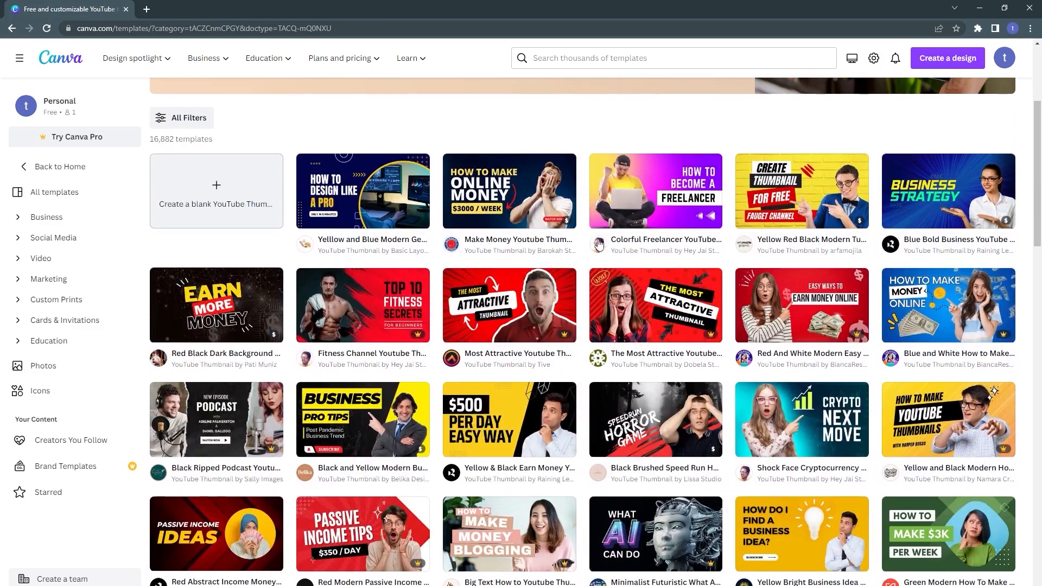
scroll(572, 292, down, 4)
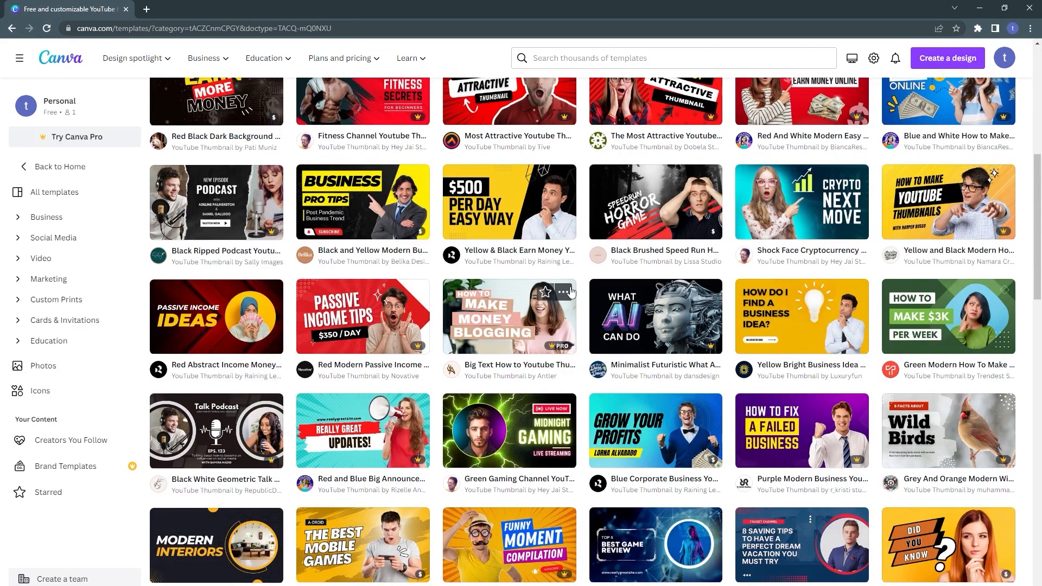
scroll(572, 292, down, 2)
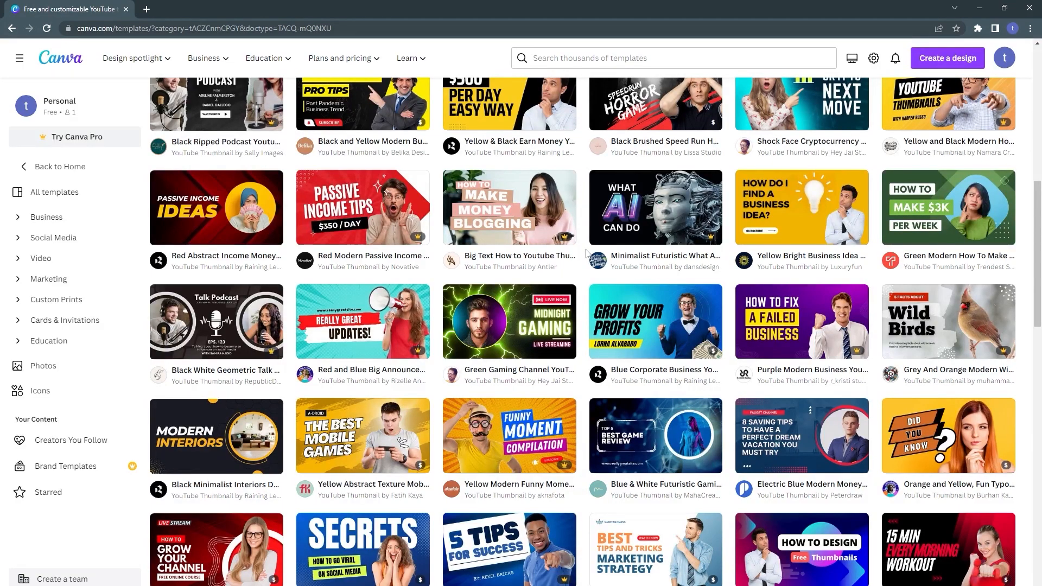
scroll(586, 251, up, 8)
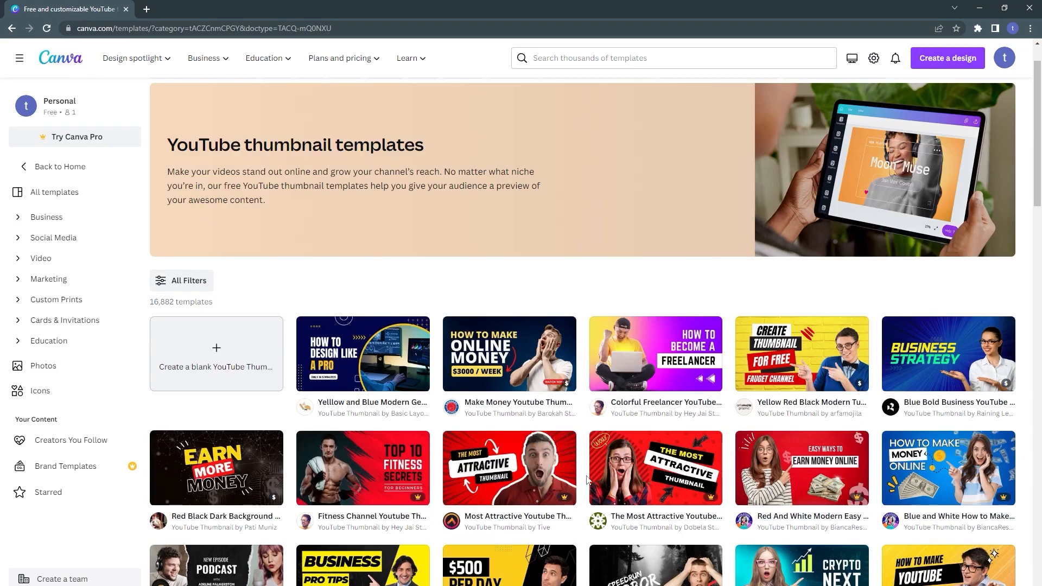
View the details of the Most Attractive Youtube Thumbnail template, close them, and compare the Pro and paid marks on the designs.
mouse_move(553, 504)
click(494, 471)
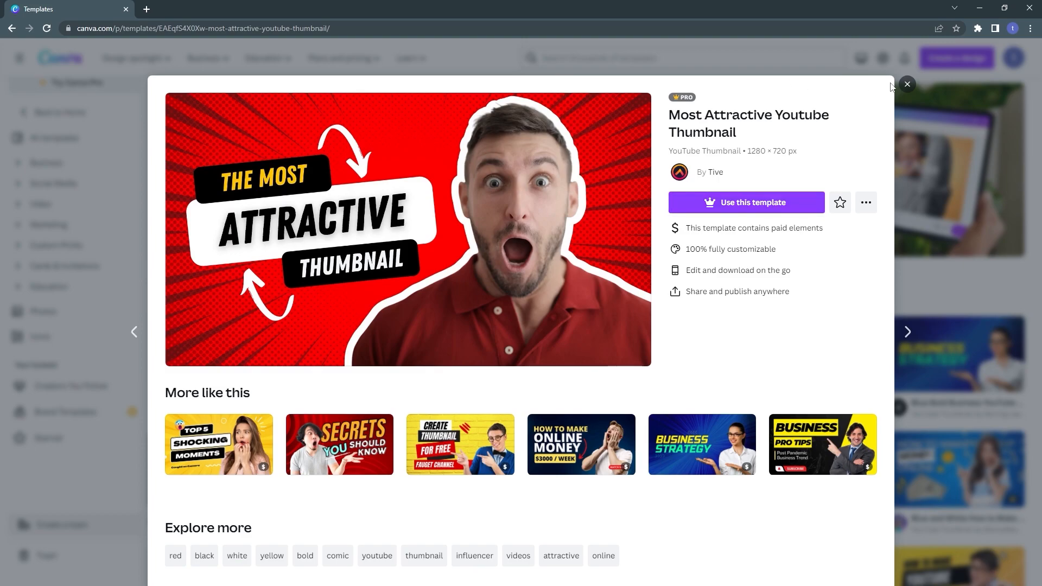
click(907, 84)
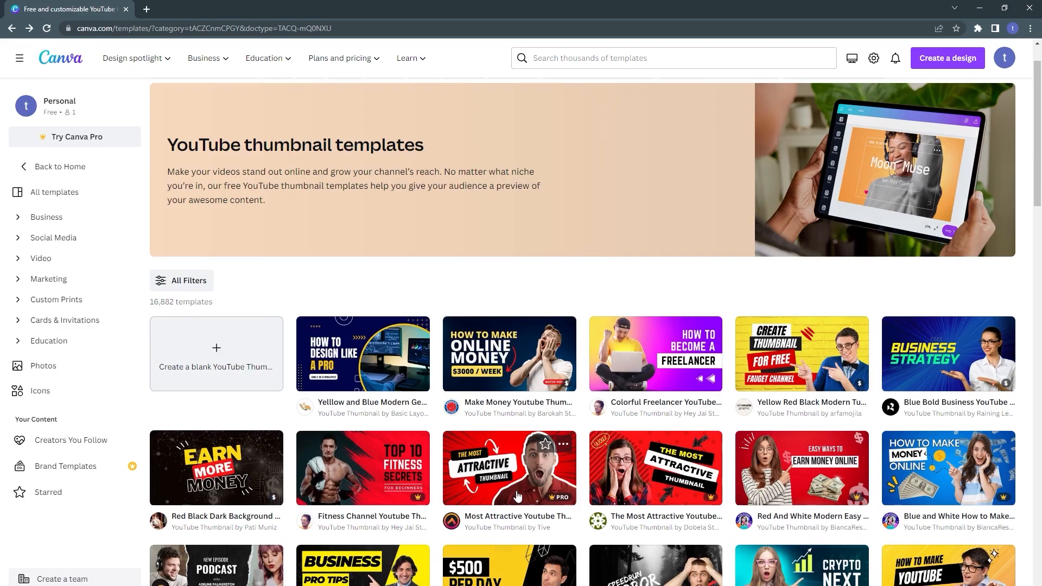
mouse_move(554, 502)
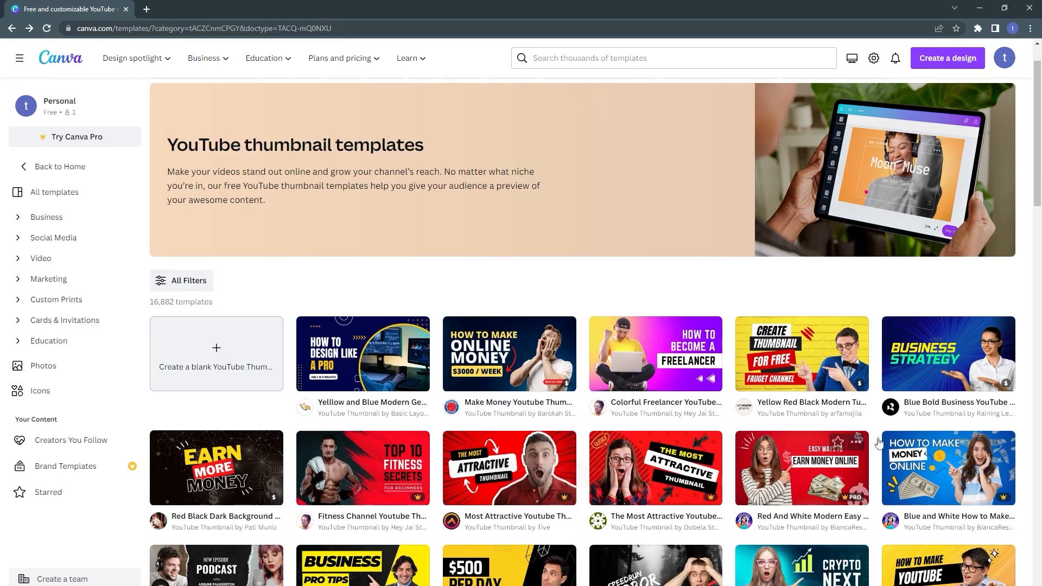
mouse_move(998, 386)
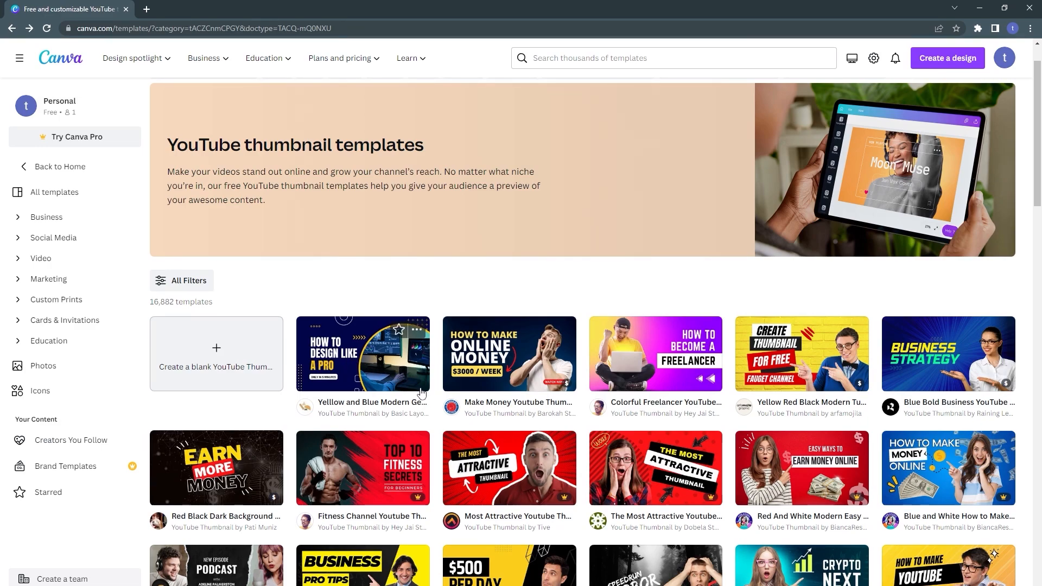
Find the free Blue and Yellow Professional Business YouTube Thumbnail template and open it for customizing.
scroll(421, 393, down, 3)
scroll(419, 393, down, 7)
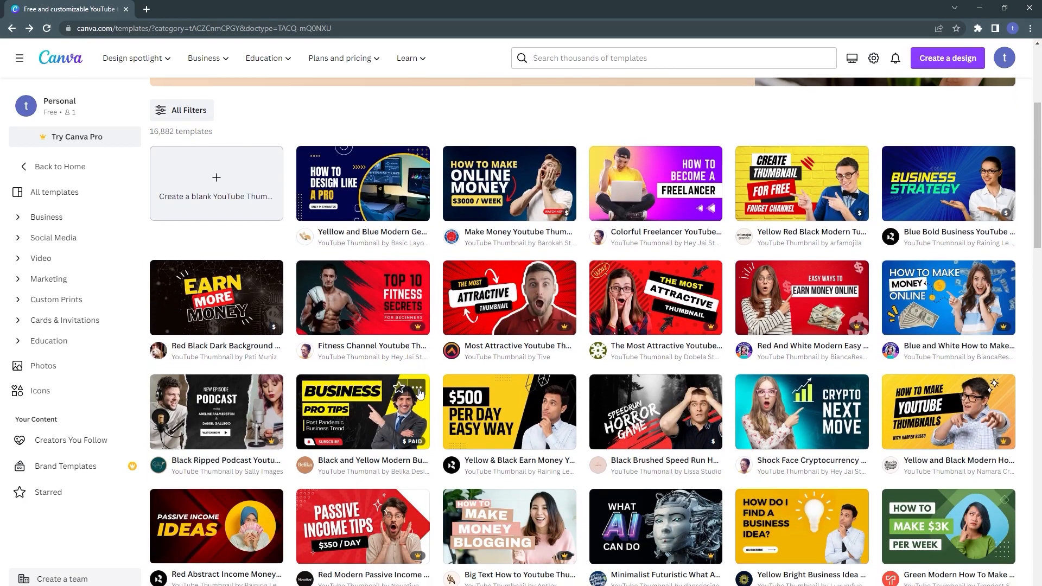
scroll(449, 294, down, 3)
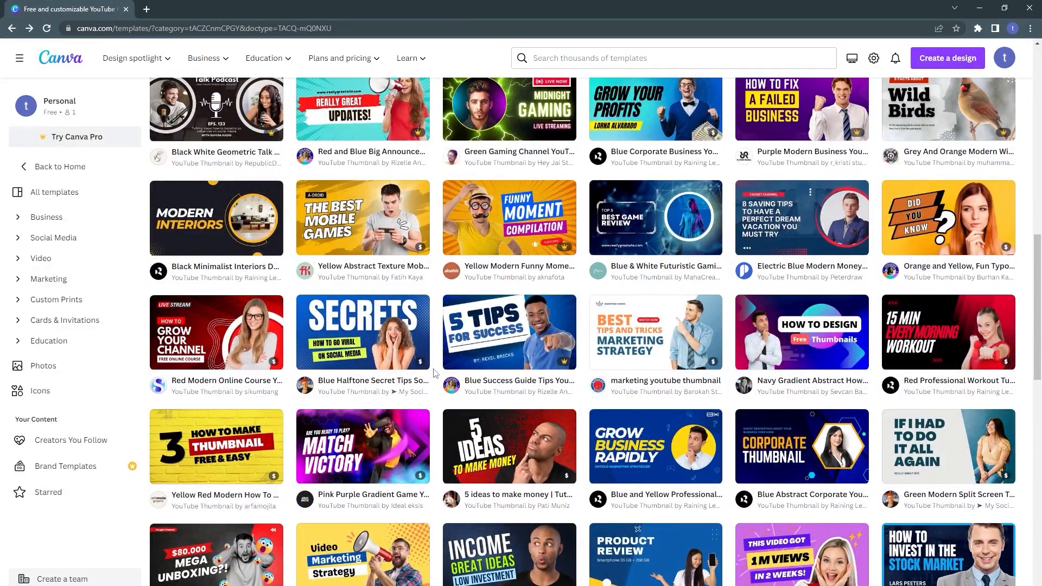
scroll(434, 373, down, 2)
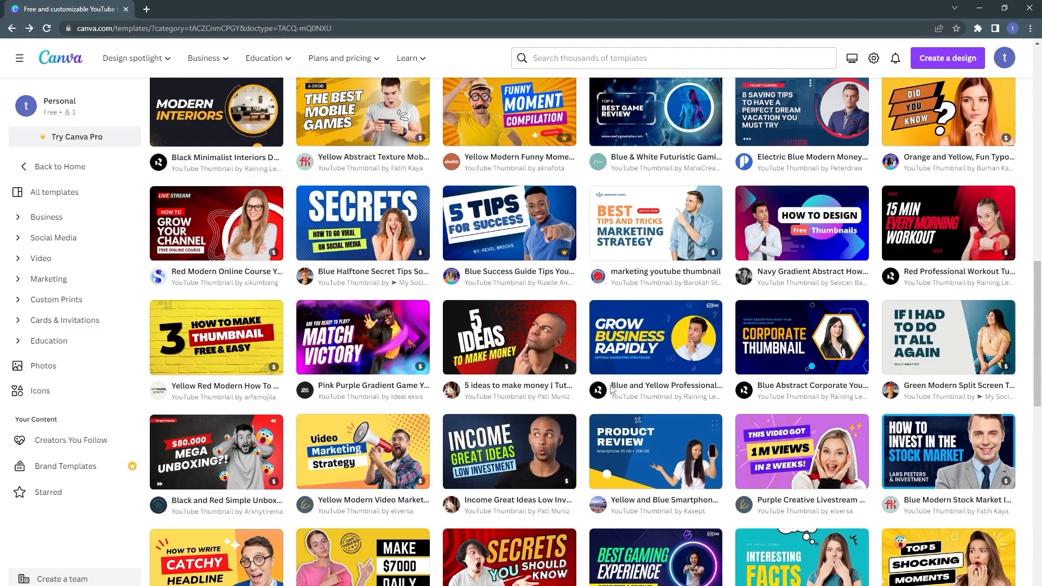
click(633, 347)
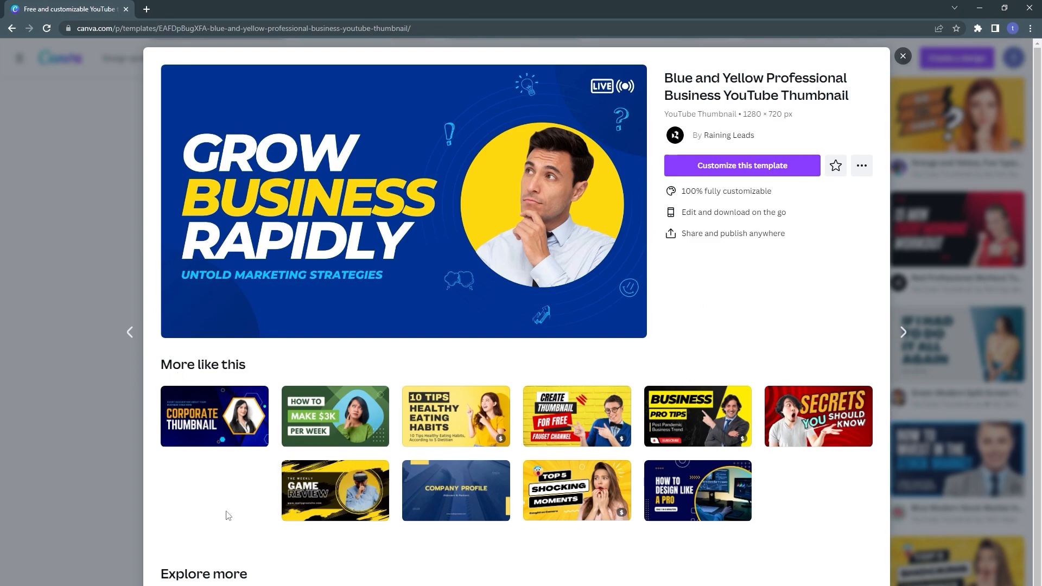
click(708, 172)
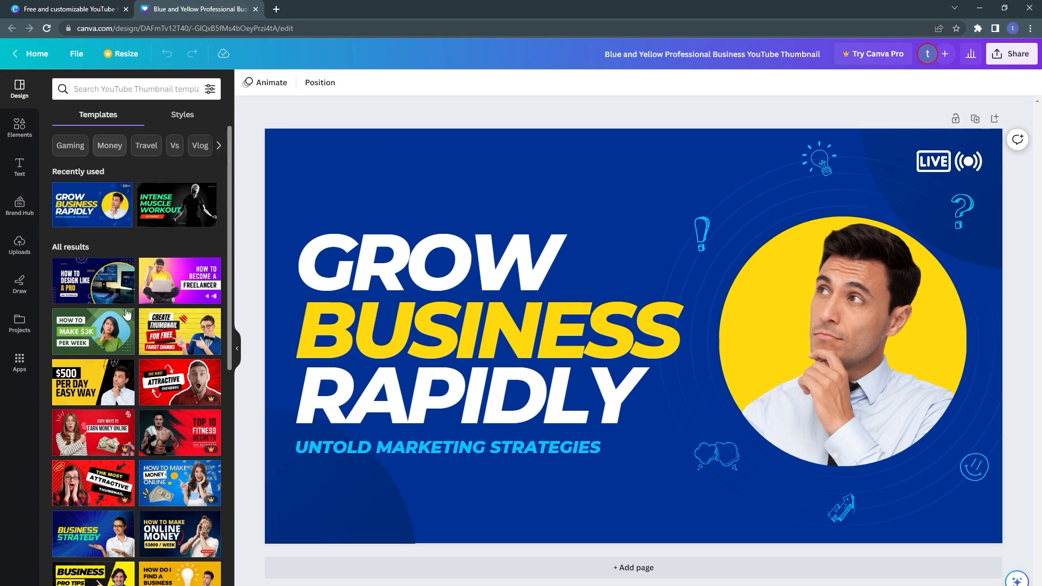
Look through the other YouTube thumbnail templates offered inside the design editor.
scroll(161, 537, down, 1)
scroll(160, 537, down, 5)
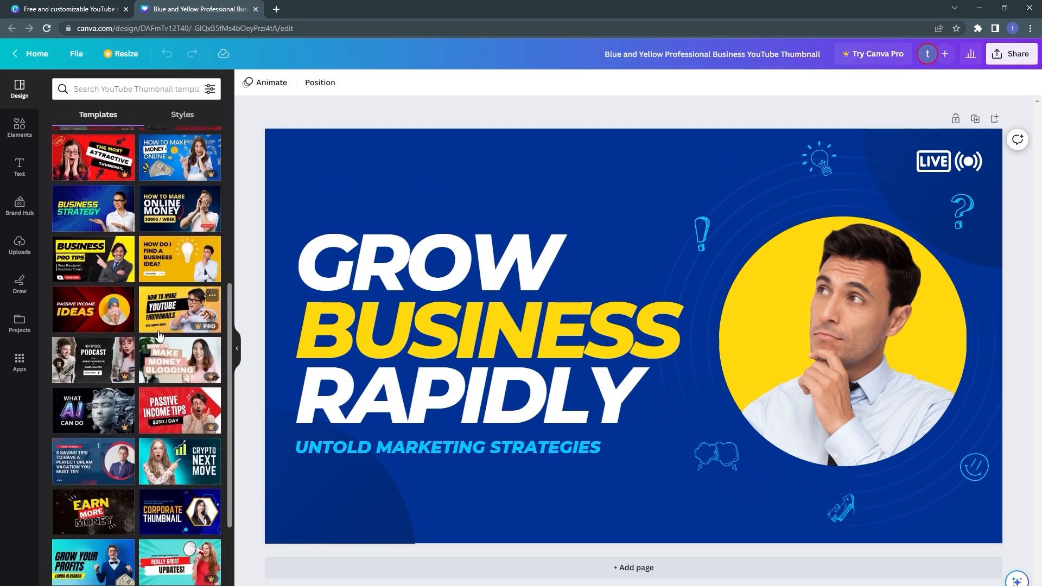
scroll(160, 335, down, 3)
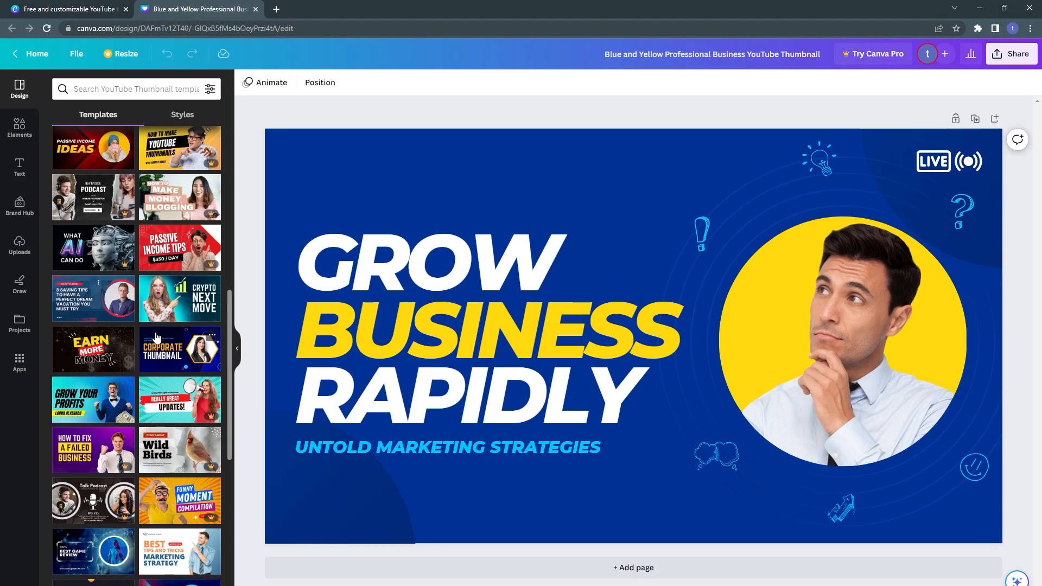
scroll(159, 335, down, 2)
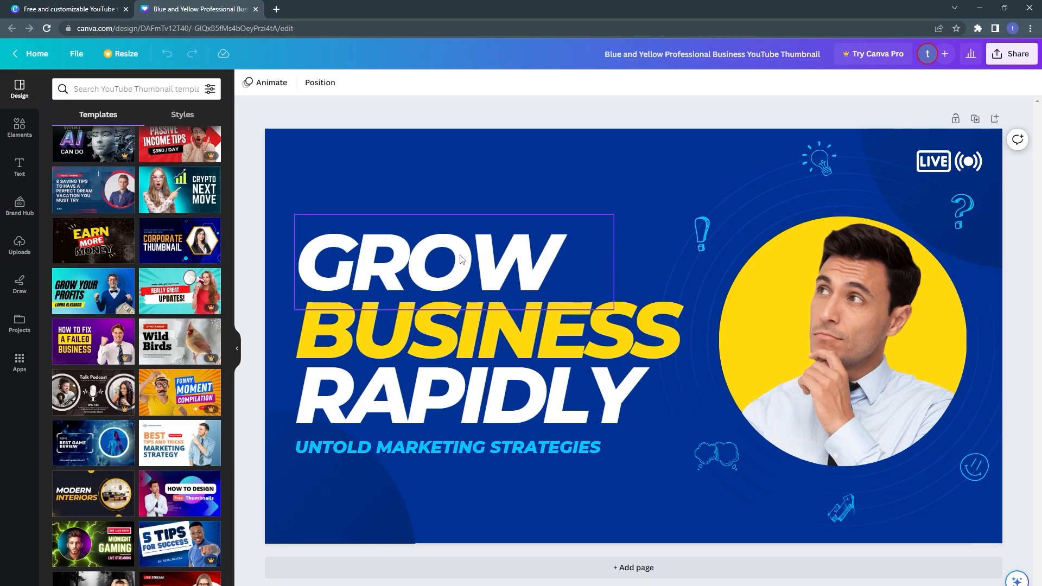
Examine the separate headline text boxes by selecting GROW, BUSINESS and RAPIDLY in turn.
double_click(431, 256)
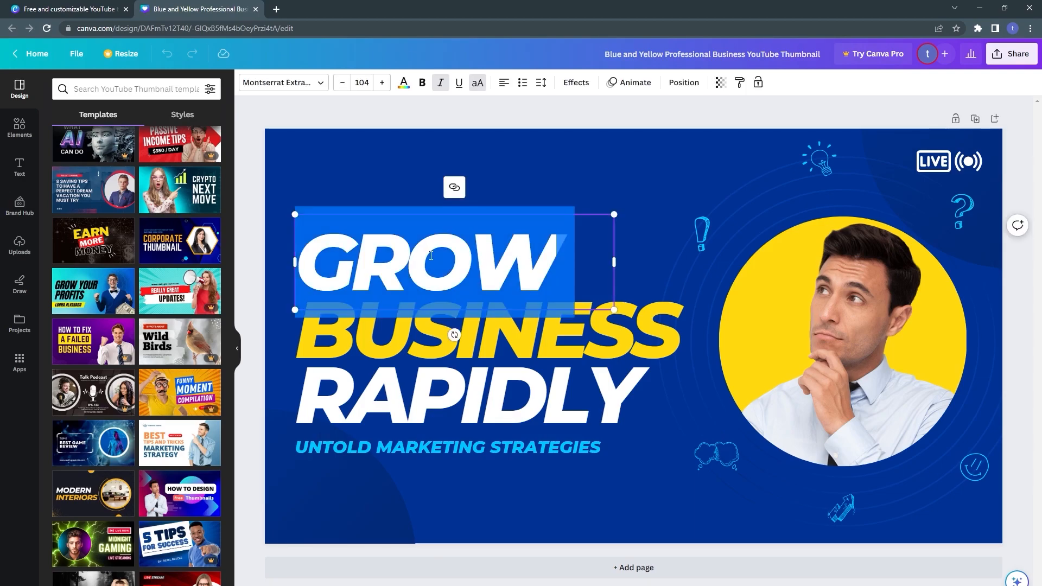
click(257, 264)
click(369, 259)
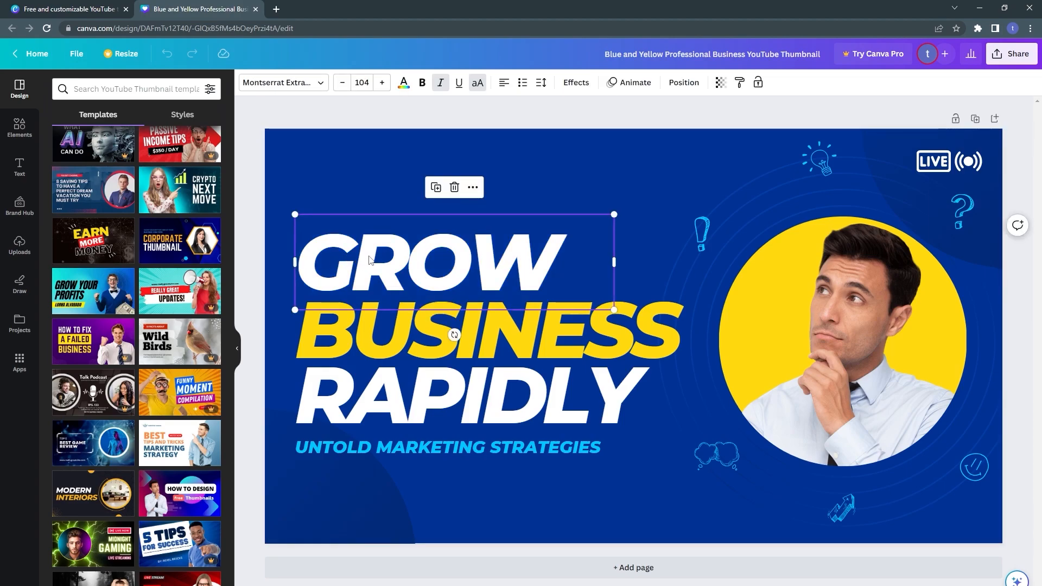
click(359, 339)
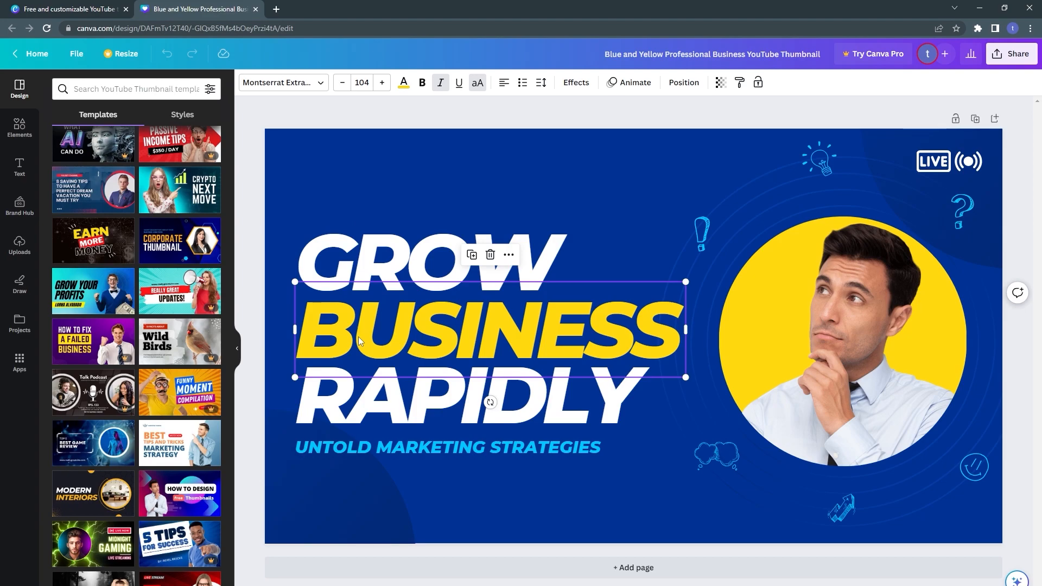
click(354, 404)
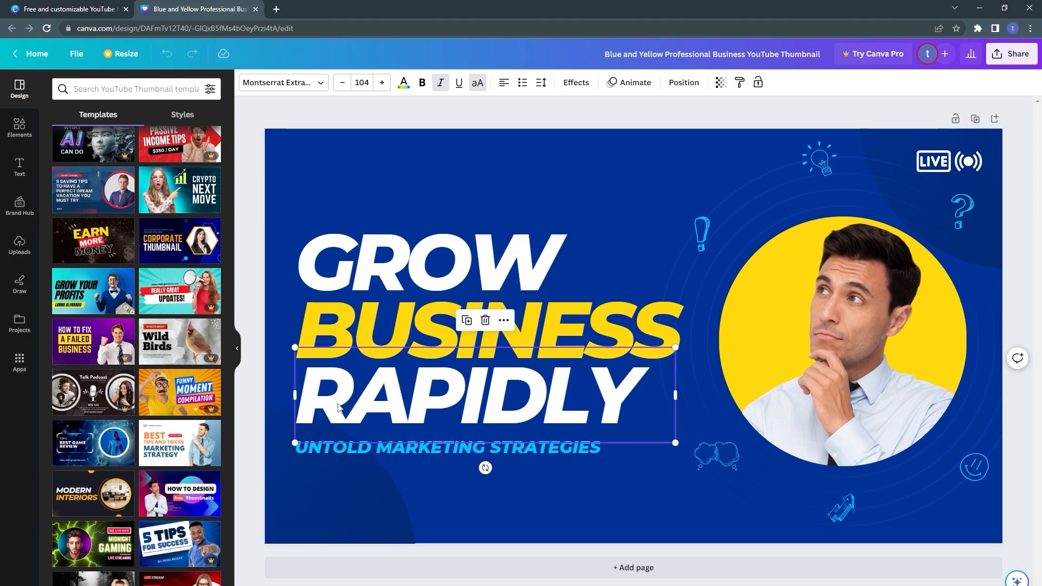
Replace the headline's first line, GROW, with "TOP 5".
click(355, 250)
click(356, 254)
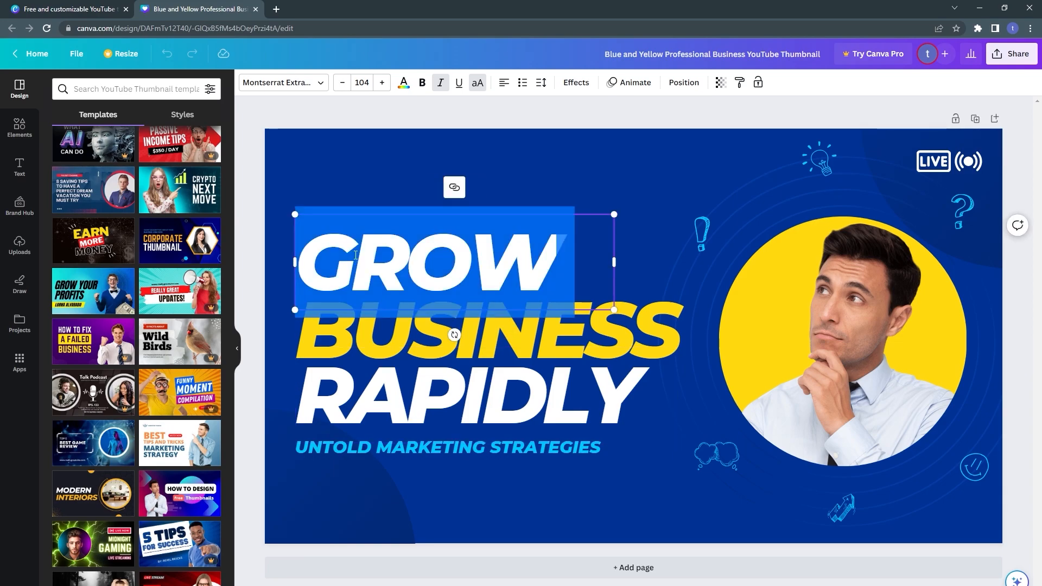
click(356, 255)
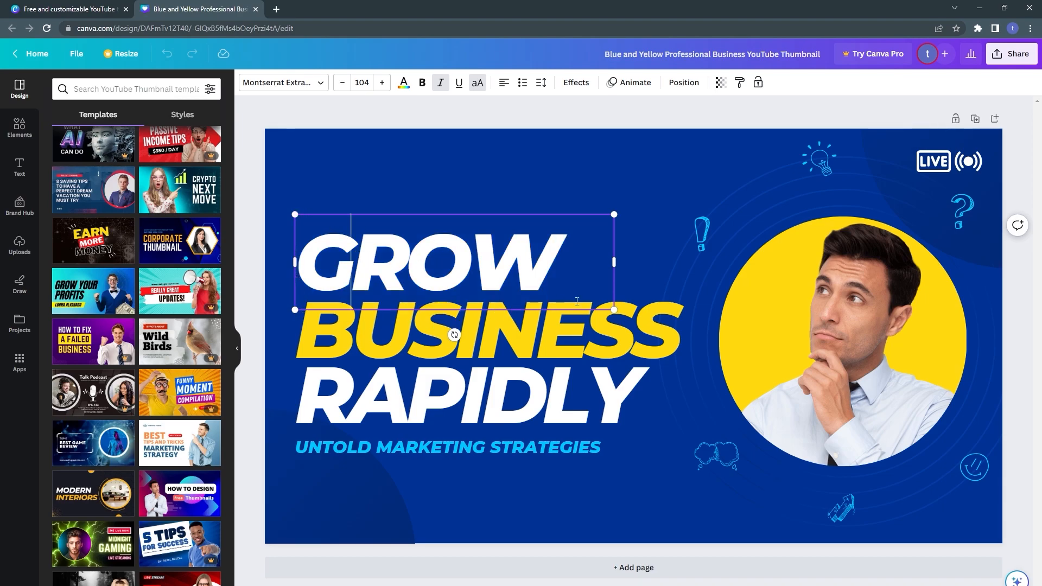
click(495, 261)
double_click(465, 270)
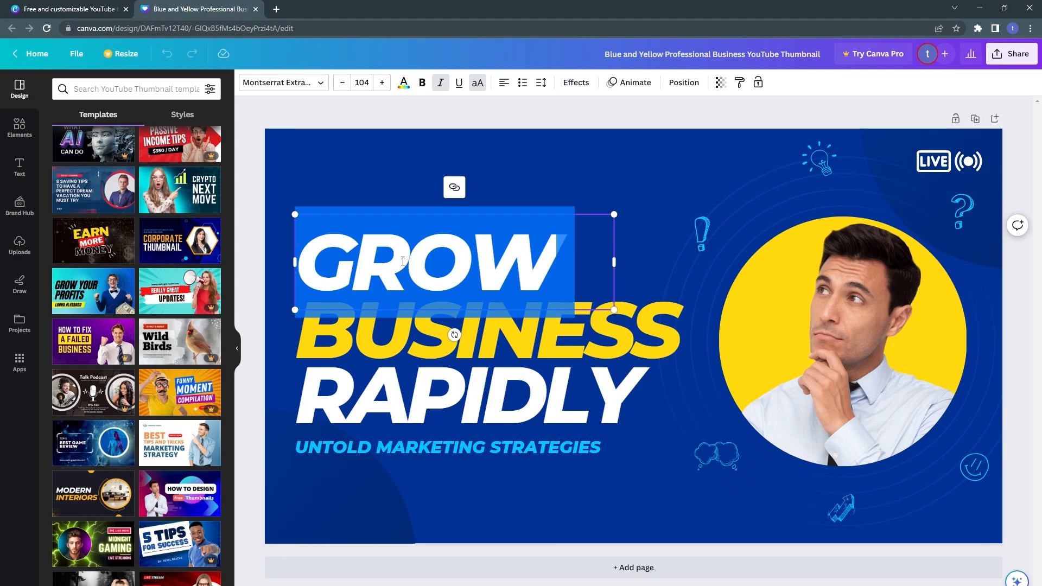
text(TOP 5)
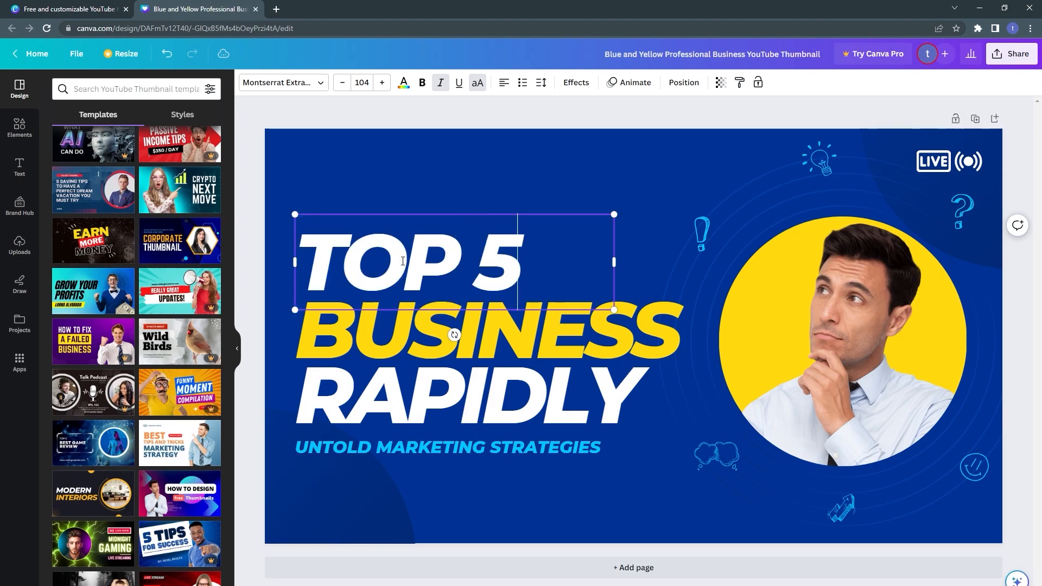
Replace the yellow headline word BUSINESS with "FREELANCING".
click(384, 328)
double_click(373, 331)
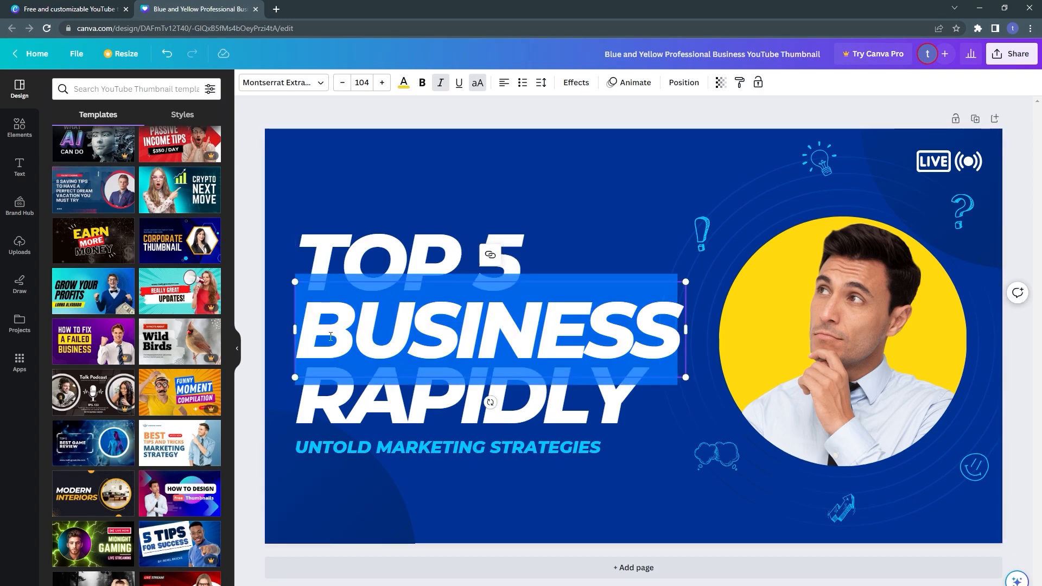
text(FREELANCI)
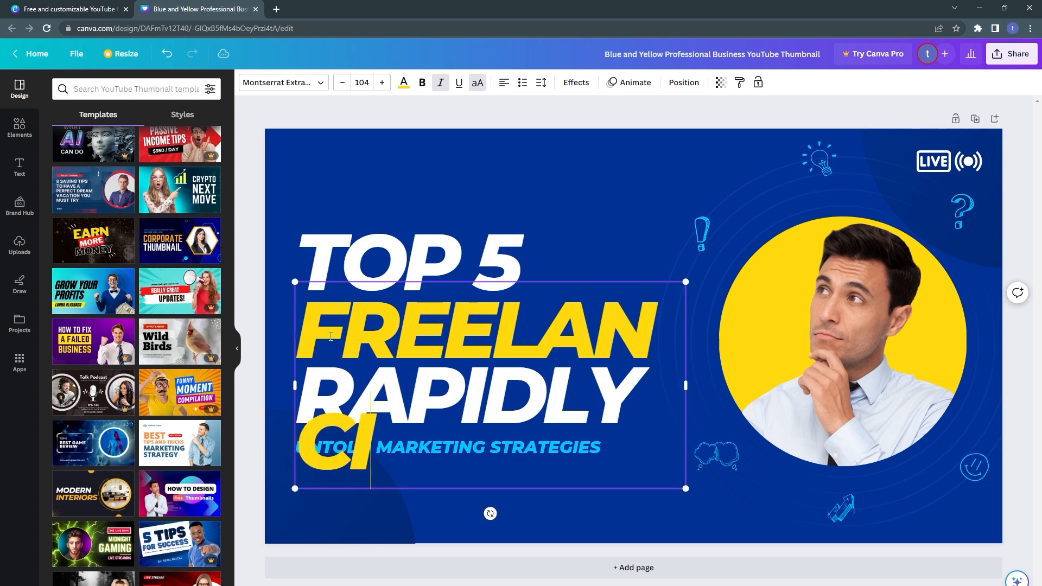
text(NG)
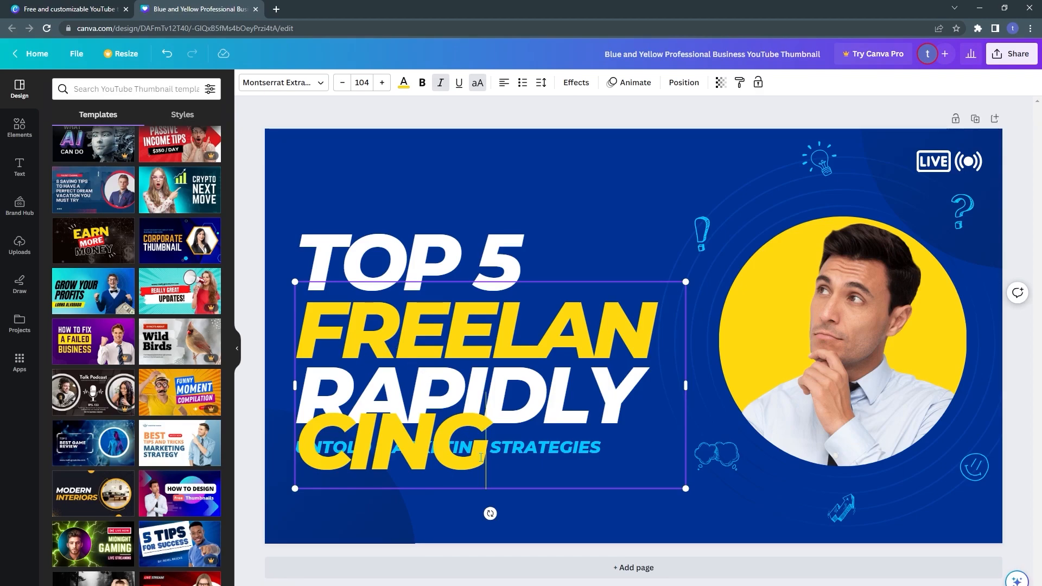
Select the whole FREELANCING text and reduce its font size to 97.7.
drag(481, 458, 312, 336)
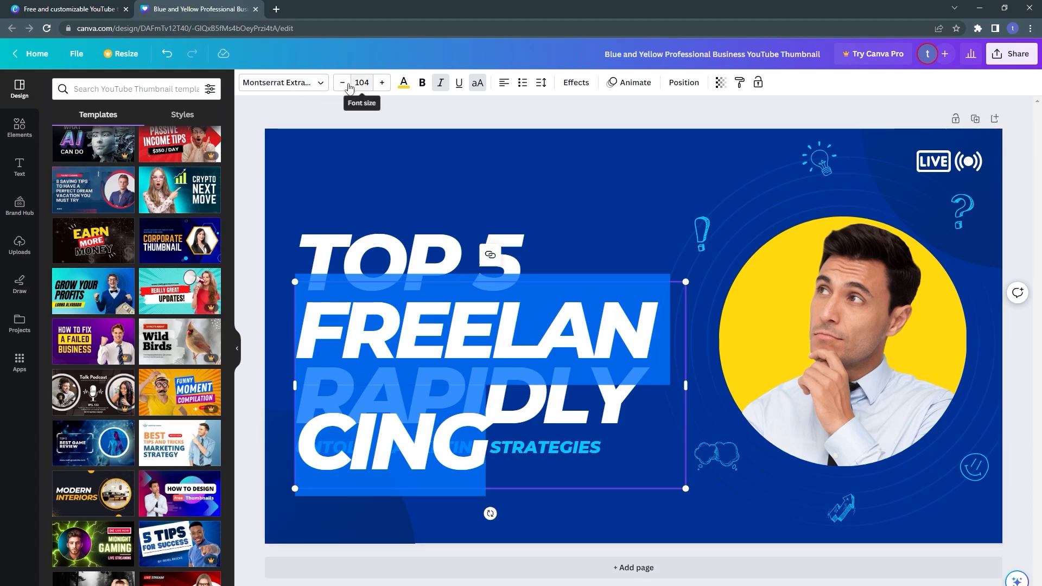
click(348, 88)
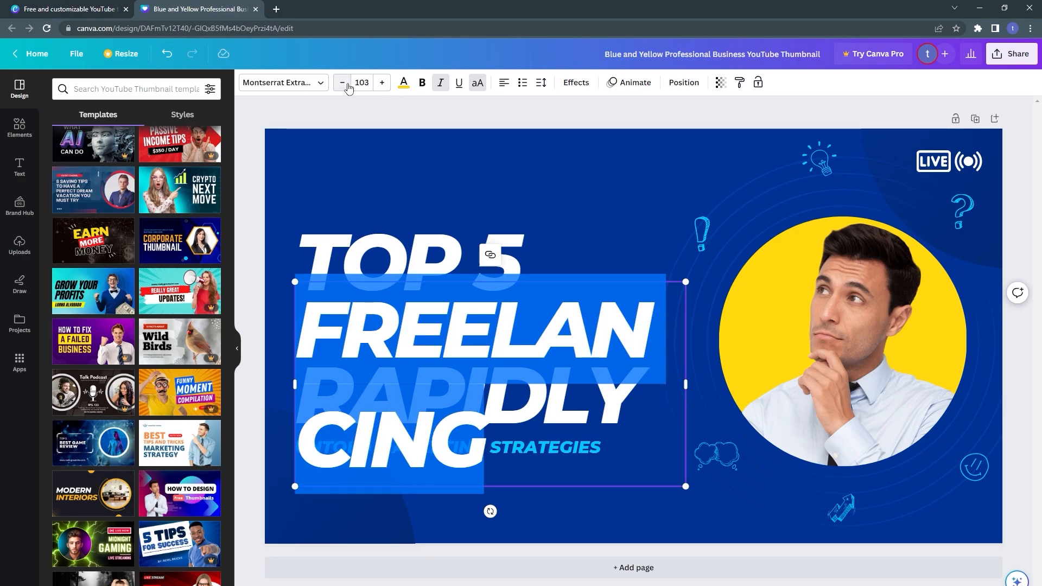
click(348, 88)
click(348, 88)
click(348, 88)
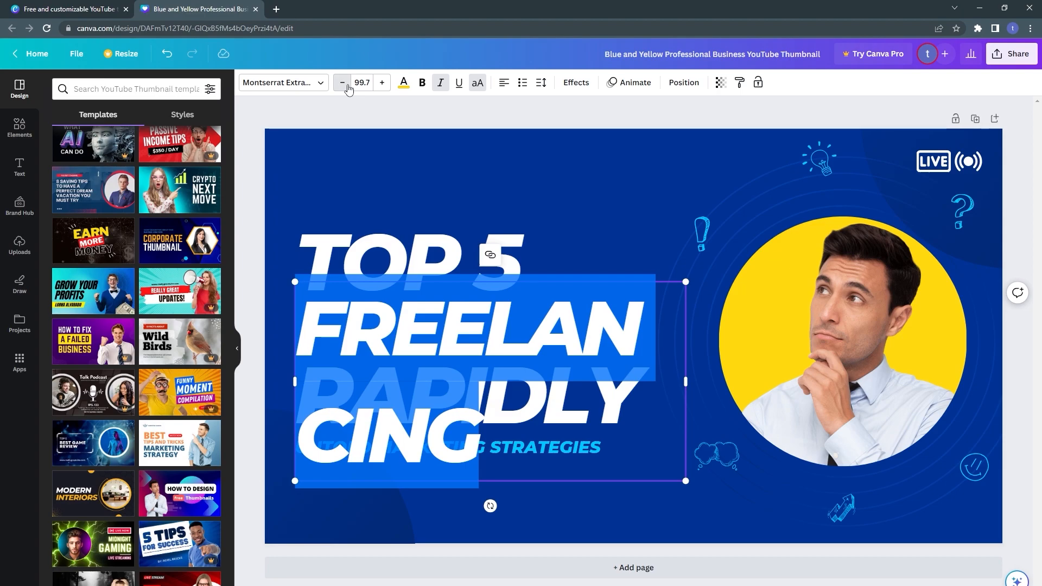
click(348, 88)
click(348, 88)
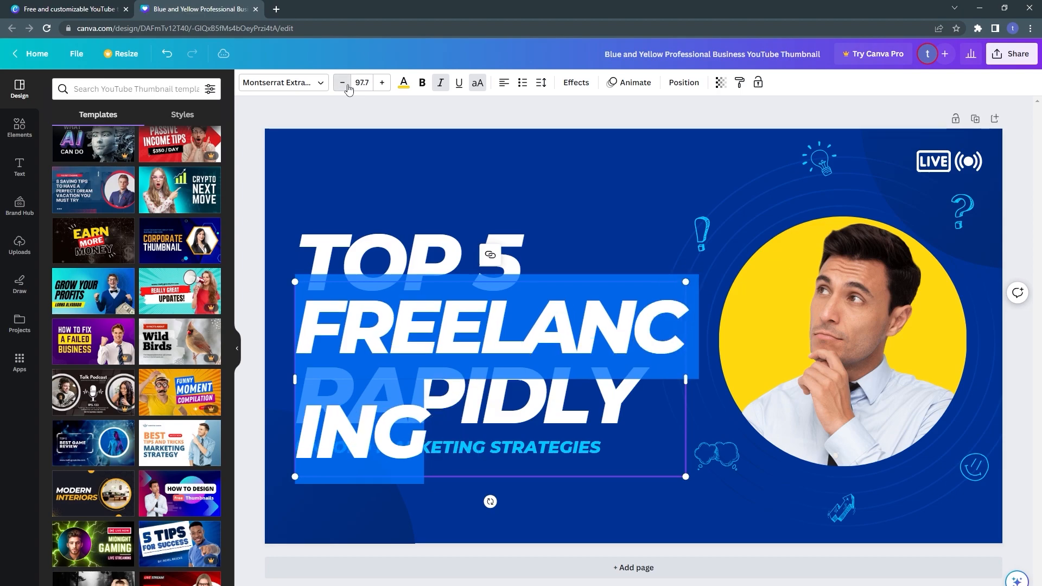
Increase the font size of the selected FREELANCING text to 103.
click(382, 87)
click(383, 87)
click(383, 86)
click(383, 87)
click(383, 87)
click(382, 87)
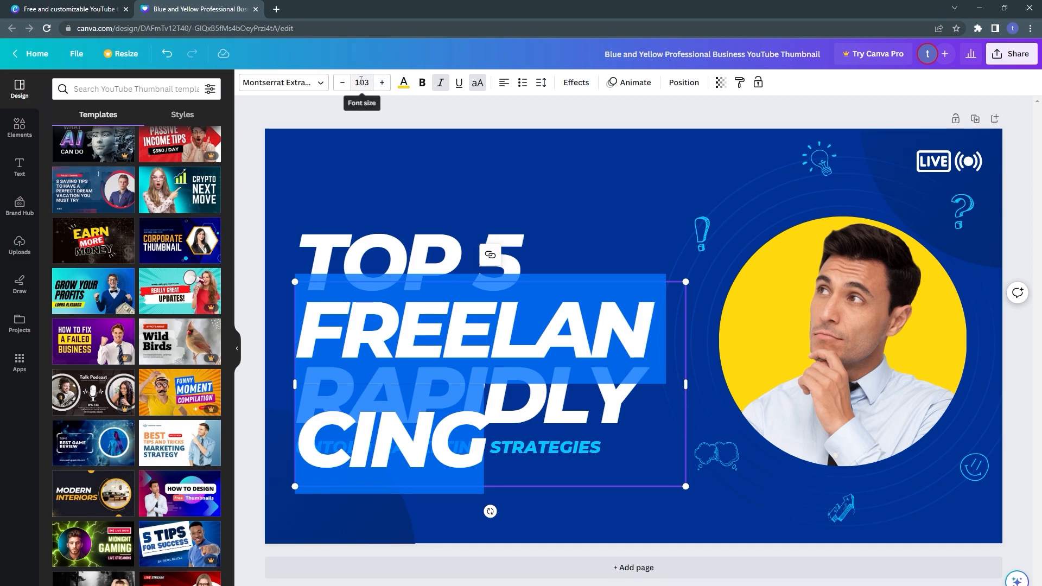
Reduce the FREELANCING text's font size to 72 so the word fits on one line.
click(361, 81)
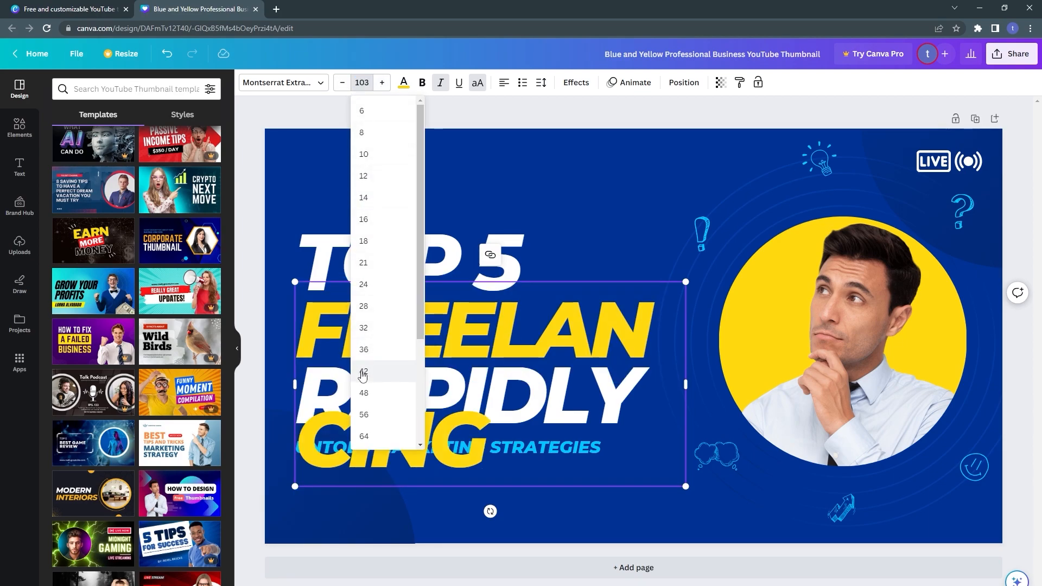
click(362, 373)
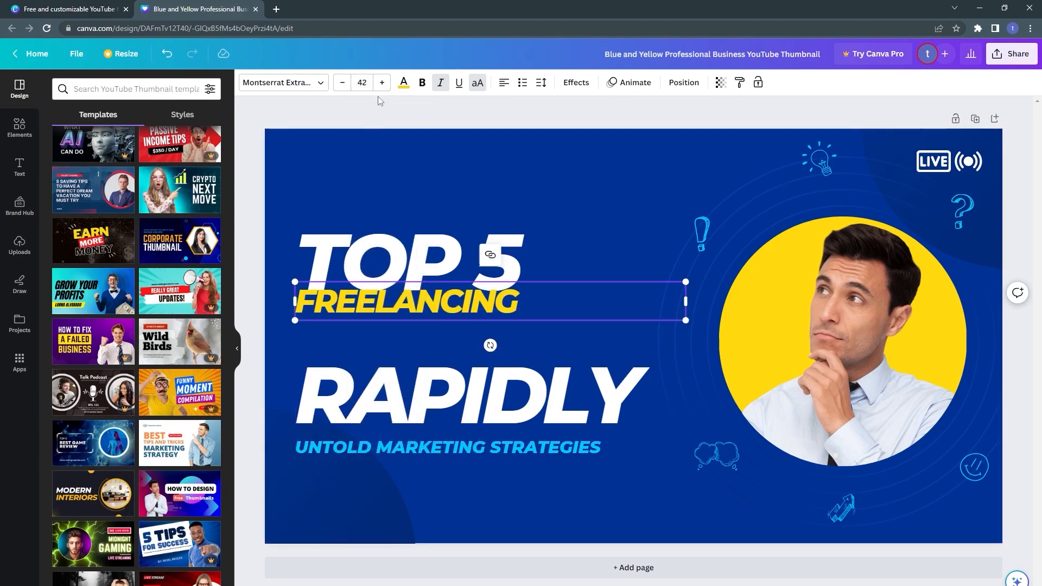
click(362, 83)
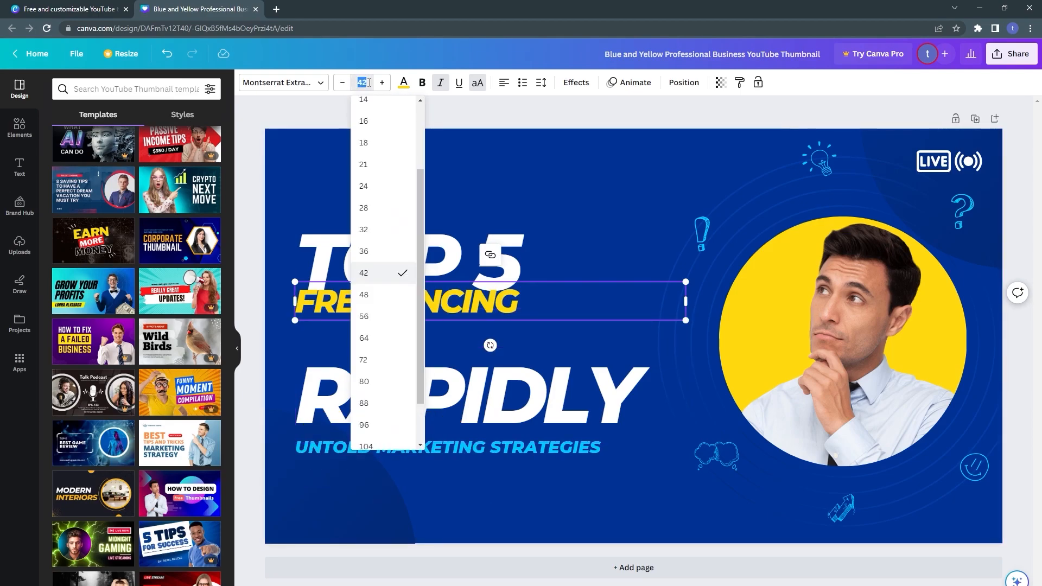
click(363, 359)
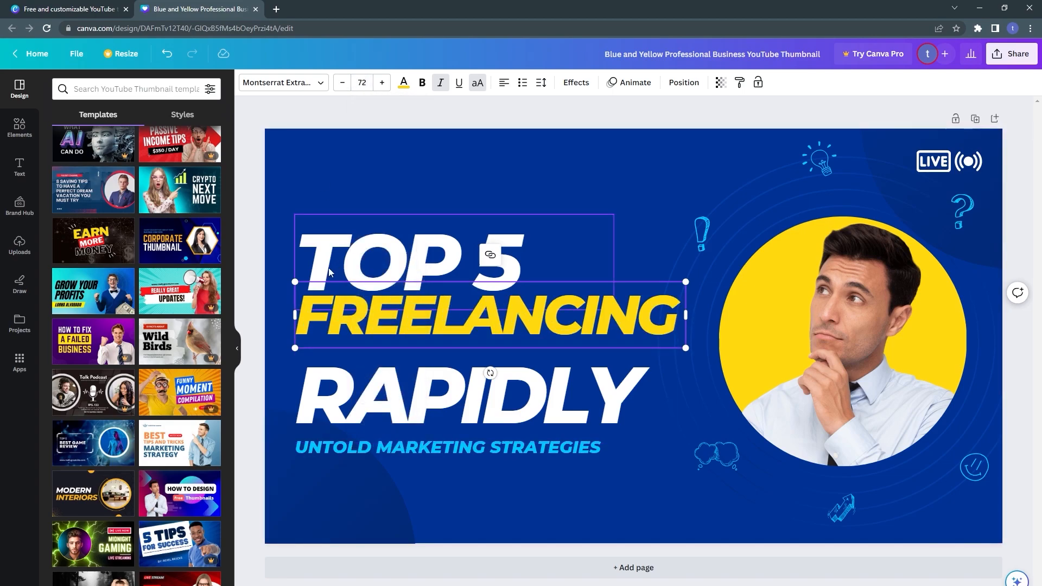
click(243, 143)
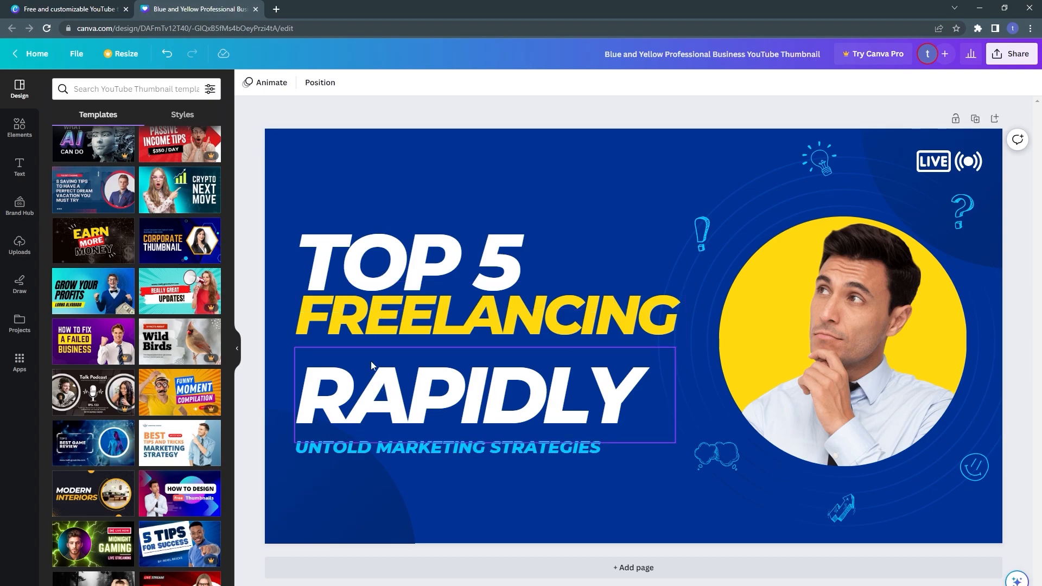
Replace the headline's third line, RAPIDLY, with "WEBSITES".
double_click(365, 389)
text(WEBSIT)
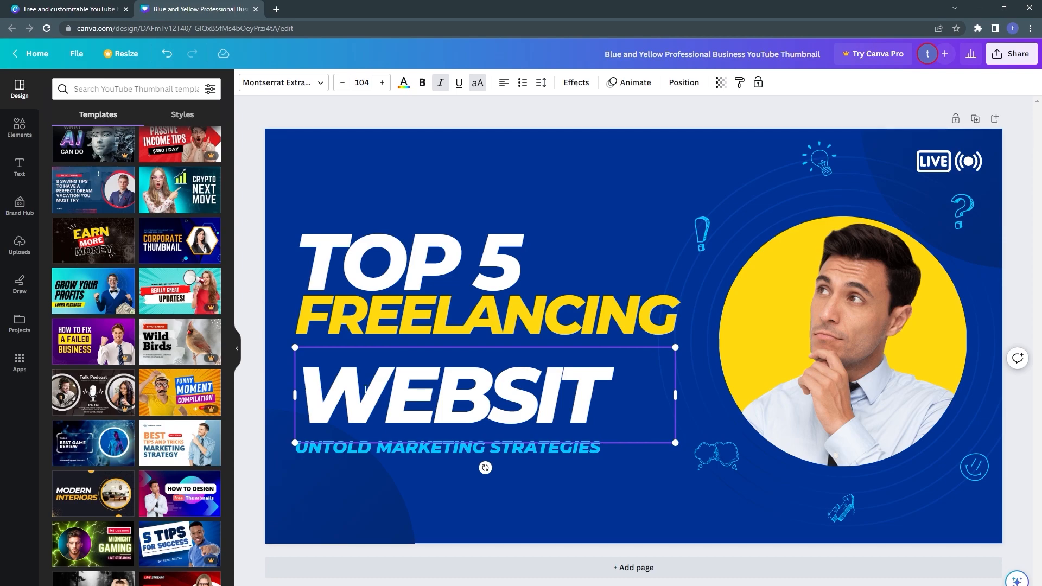
key(BackSpace)
key(BackSpace)
text(ITES)
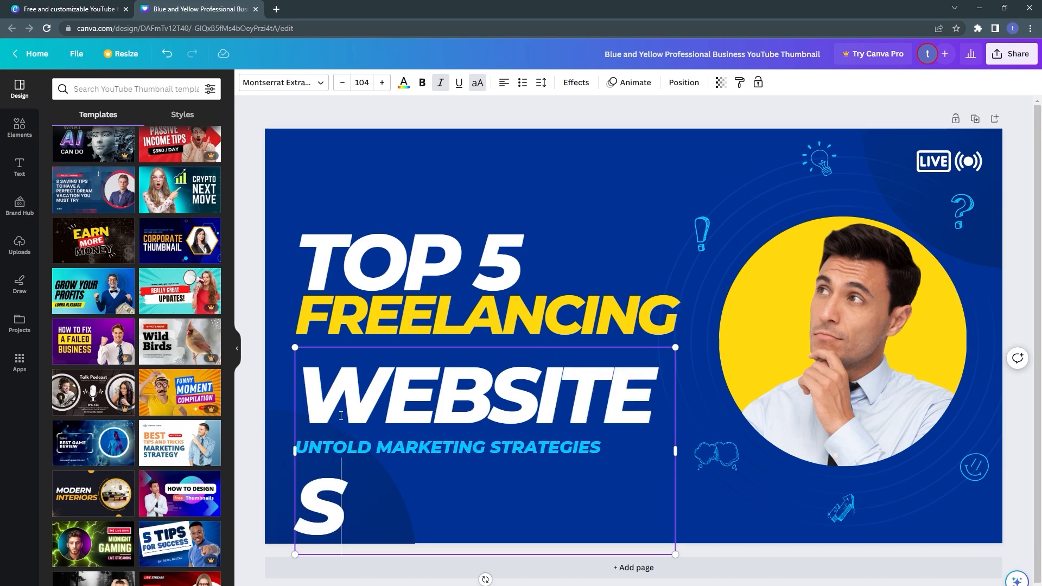
Set the font size of the whole WEBSITES text to 72.
key(ctrl+a)
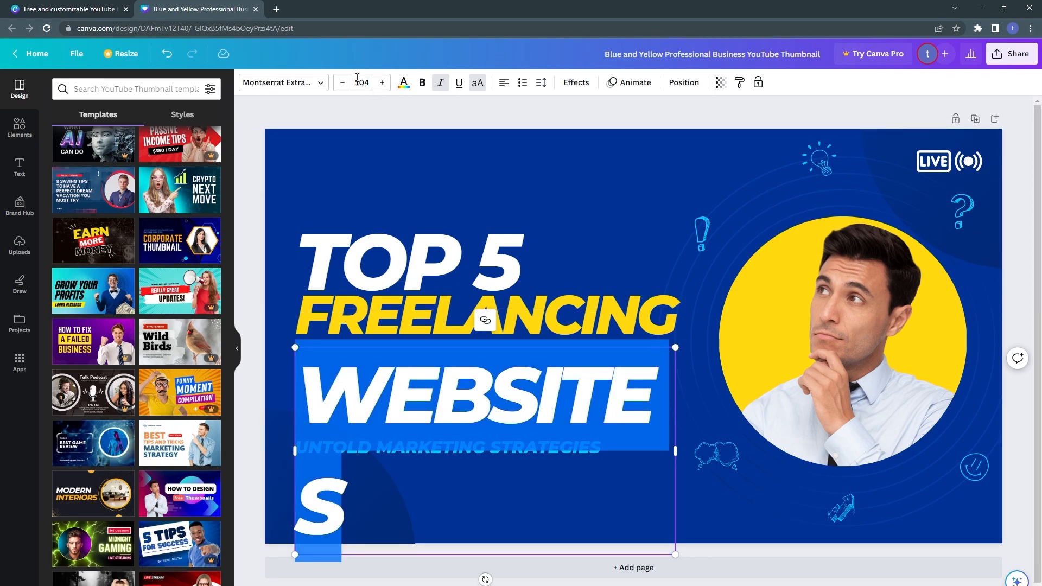
click(362, 82)
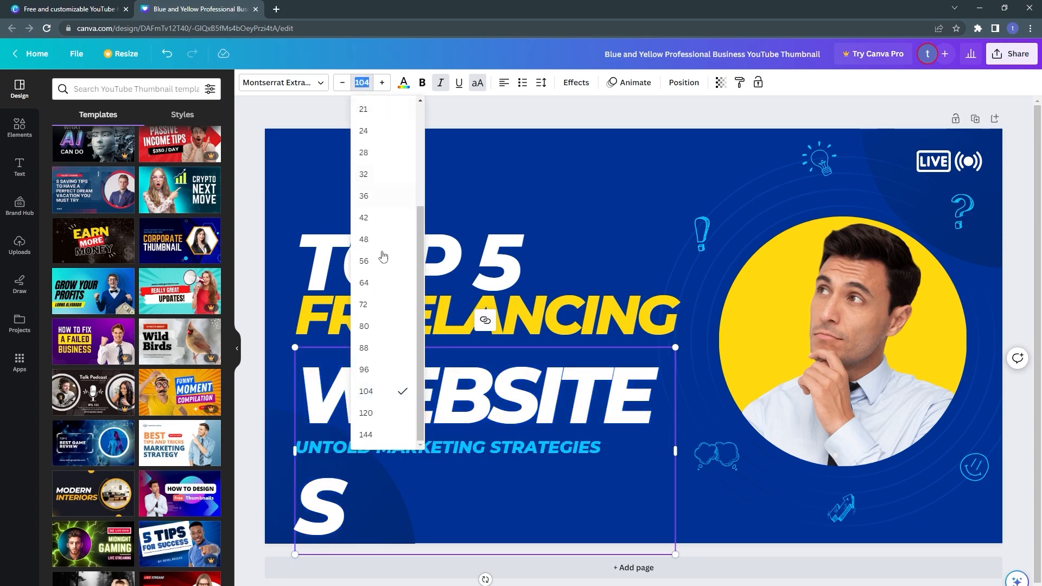
click(379, 306)
click(275, 267)
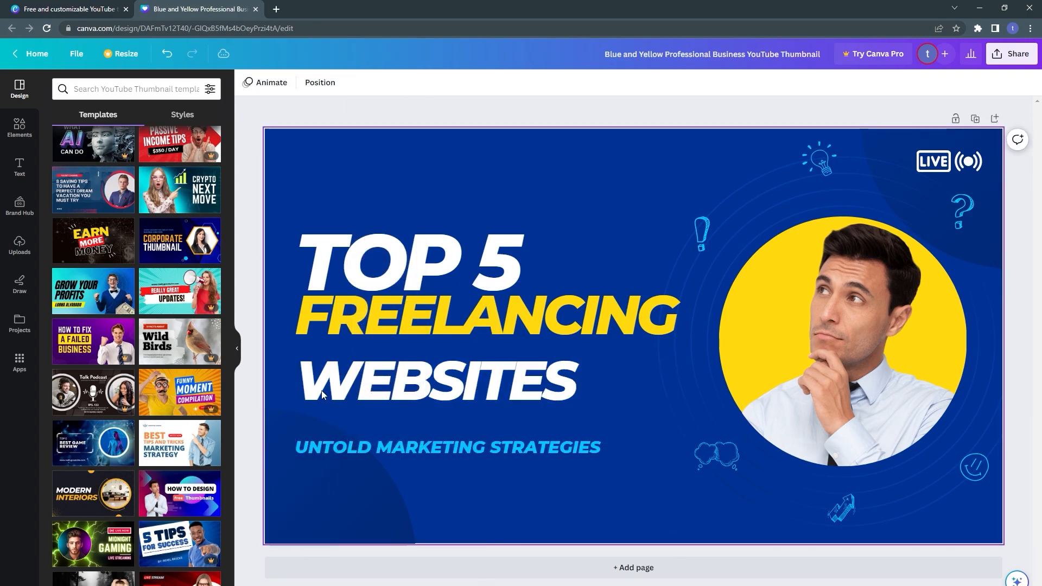
Delete the UNTOLD MARKETING STRATEGIES subtitle, and move the TOP 5 and WEBSITES lines slightly up to even out the headline spacing.
click(337, 445)
key(Delete)
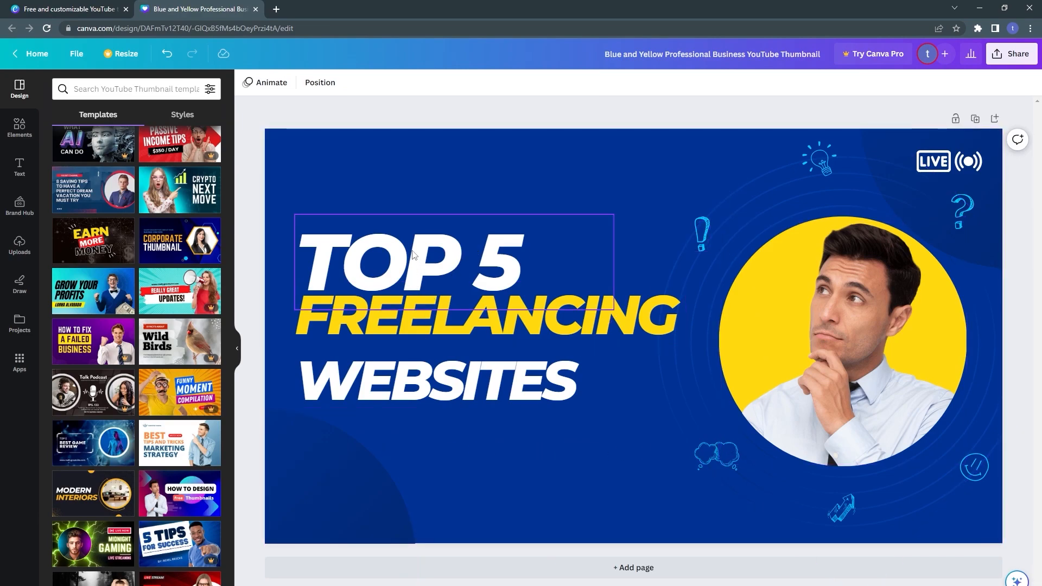
drag(413, 255, 414, 232)
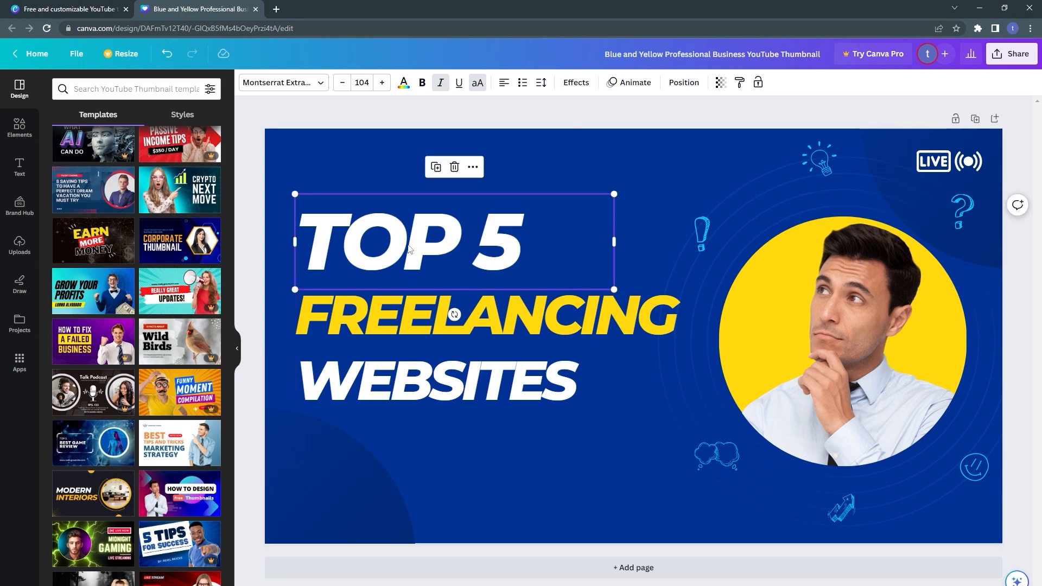
click(353, 382)
drag(350, 384, 353, 375)
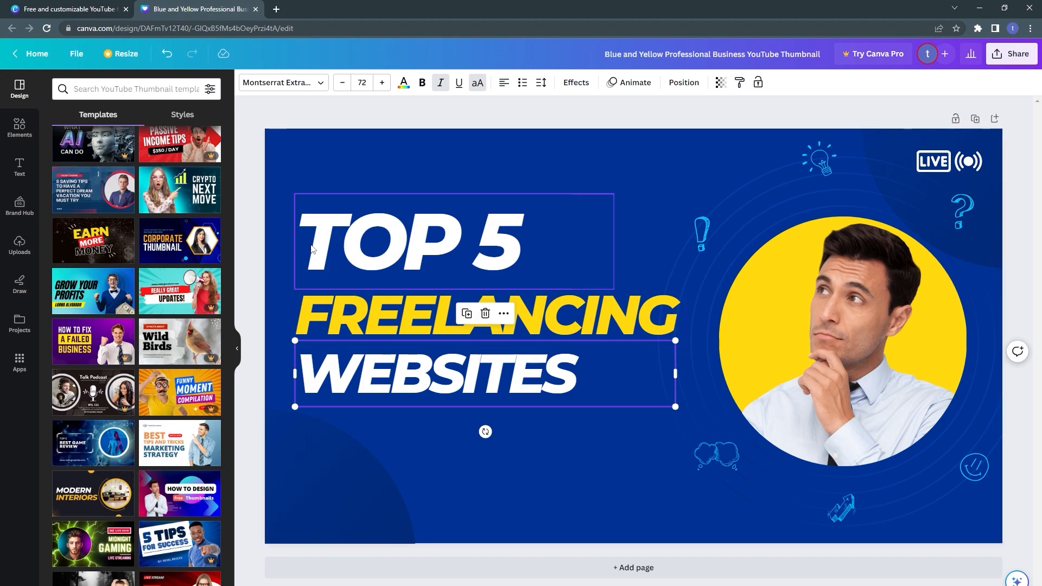
Try the TOP 5 text at the margin guide and then against the page's left edge.
mouse_move(318, 244)
mouse_down()
mouse_move(341, 238)
mouse_move(330, 241)
mouse_up()
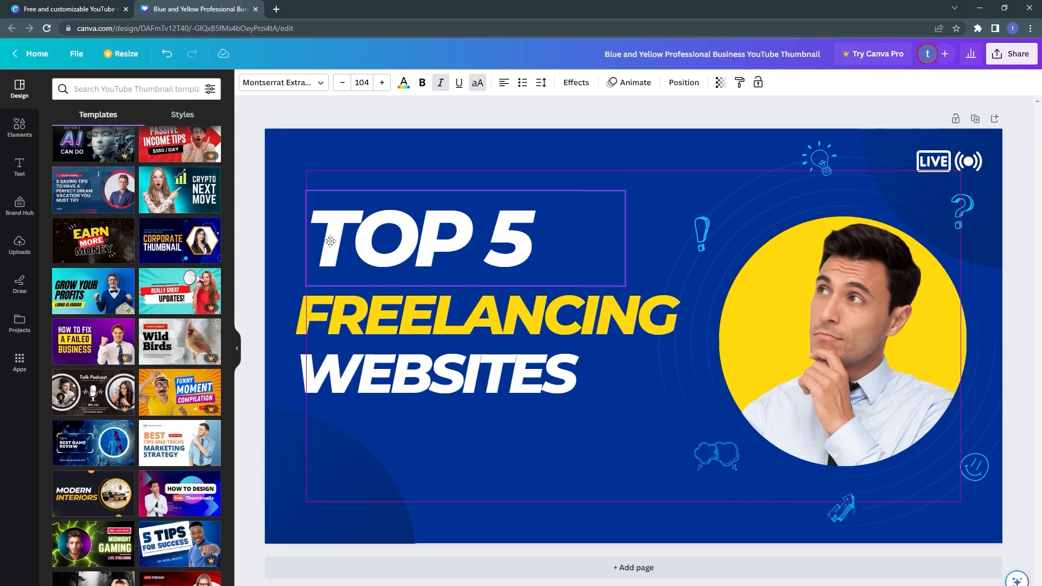
click(330, 241)
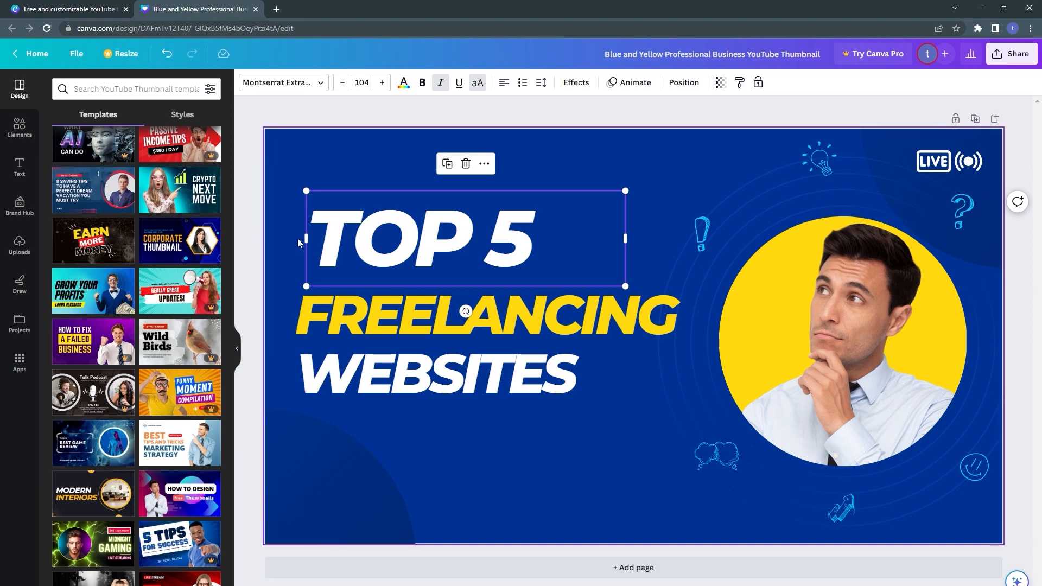
drag(340, 231, 296, 235)
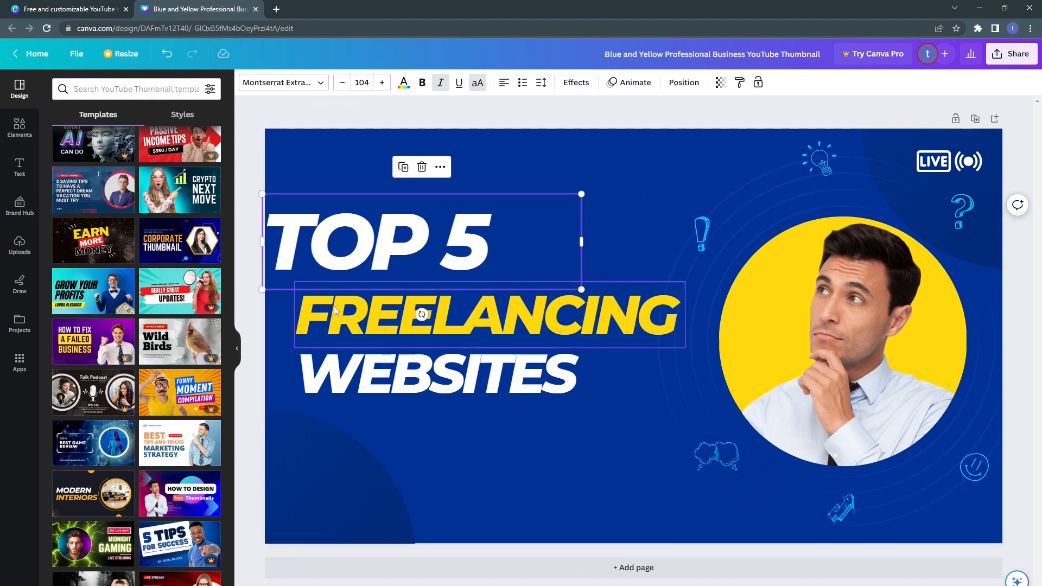
Search the elements for "re" and add a rectangle shape to the thumbnail.
click(19, 128)
click(116, 91)
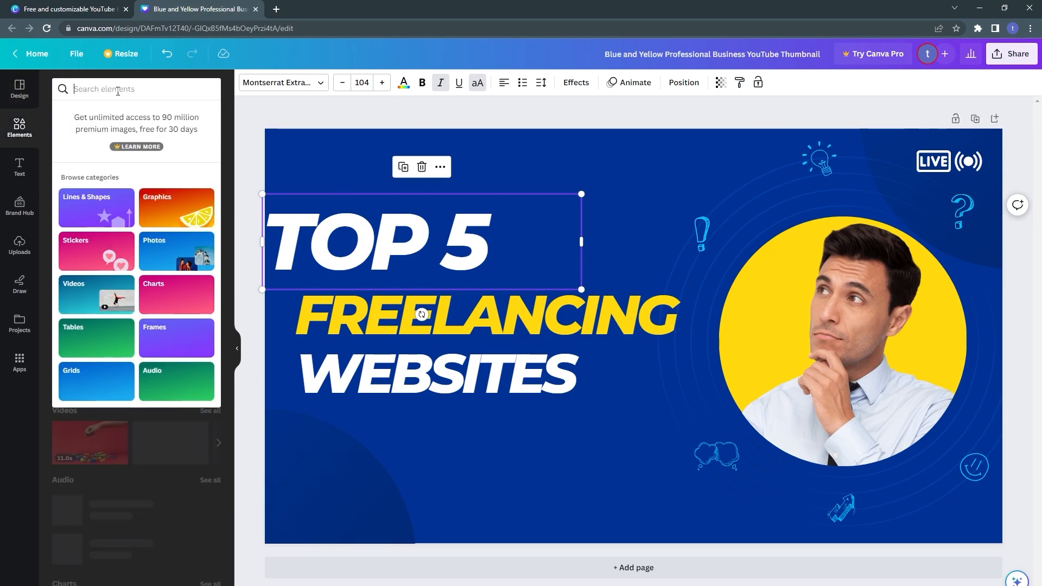
text(re)
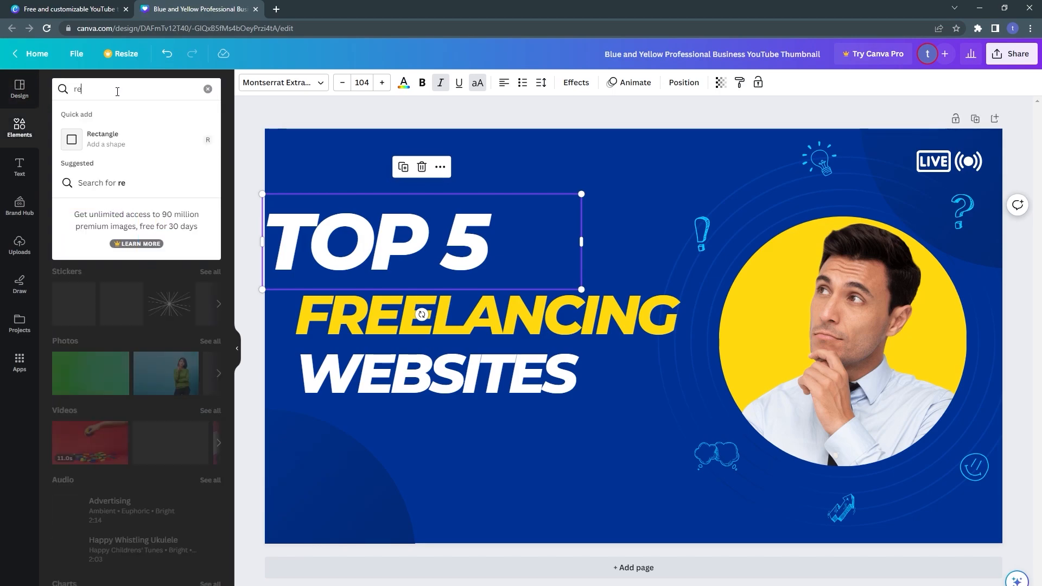
click(107, 139)
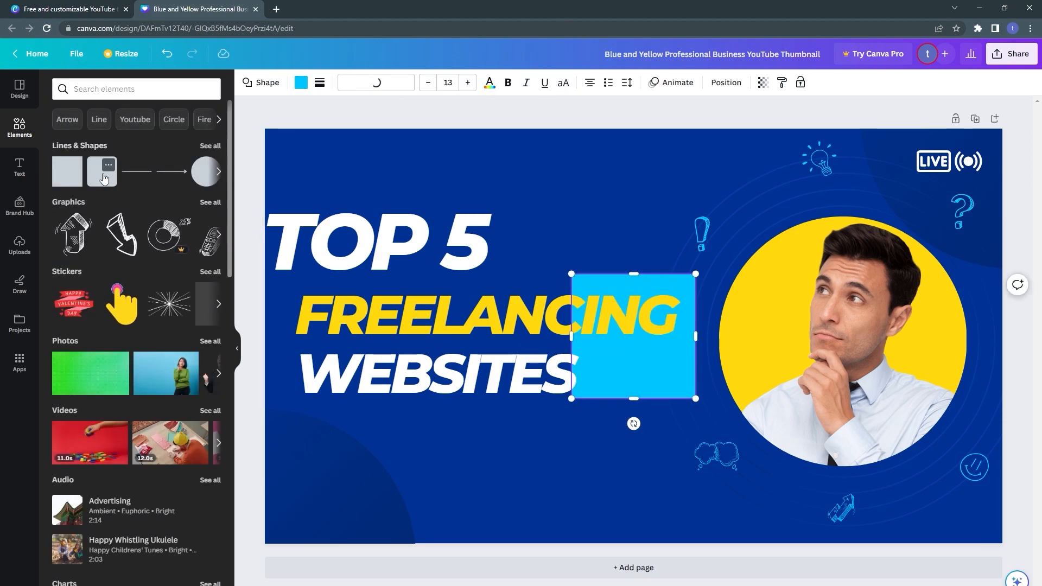
Add a second square shape and reshape it into a tall narrow strip along the page's left edge.
drag(67, 180, 363, 208)
drag(453, 305, 380, 417)
drag(357, 255, 301, 198)
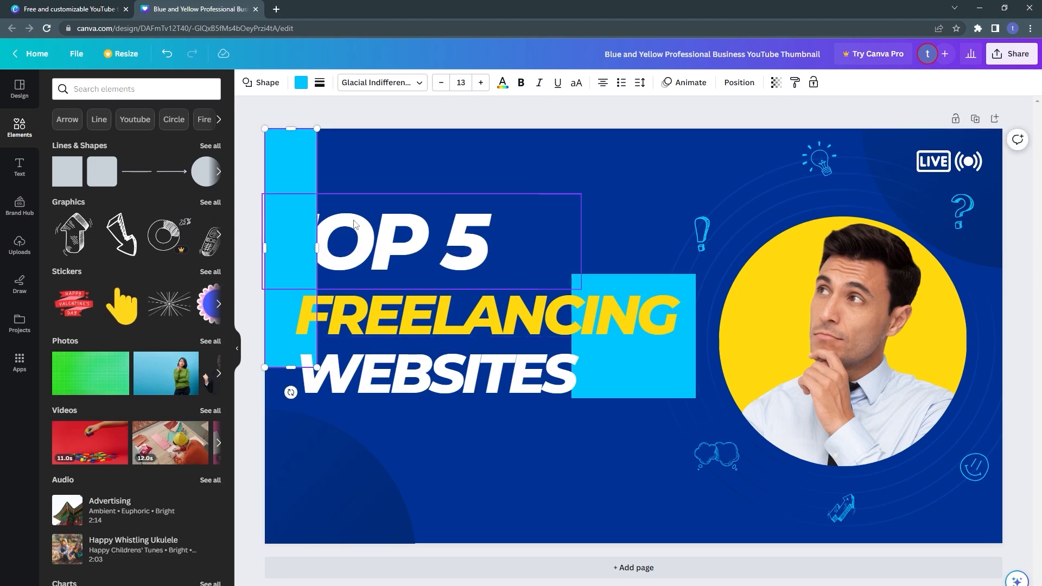
Move the TOP 5 text up and right so its box starts at the left margin guide.
click(451, 186)
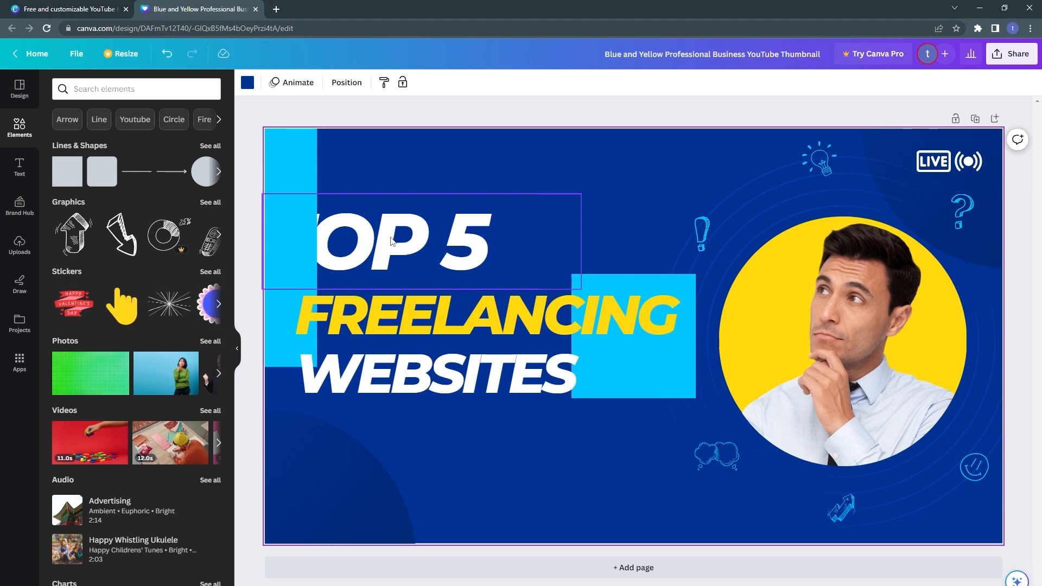
drag(392, 240, 434, 215)
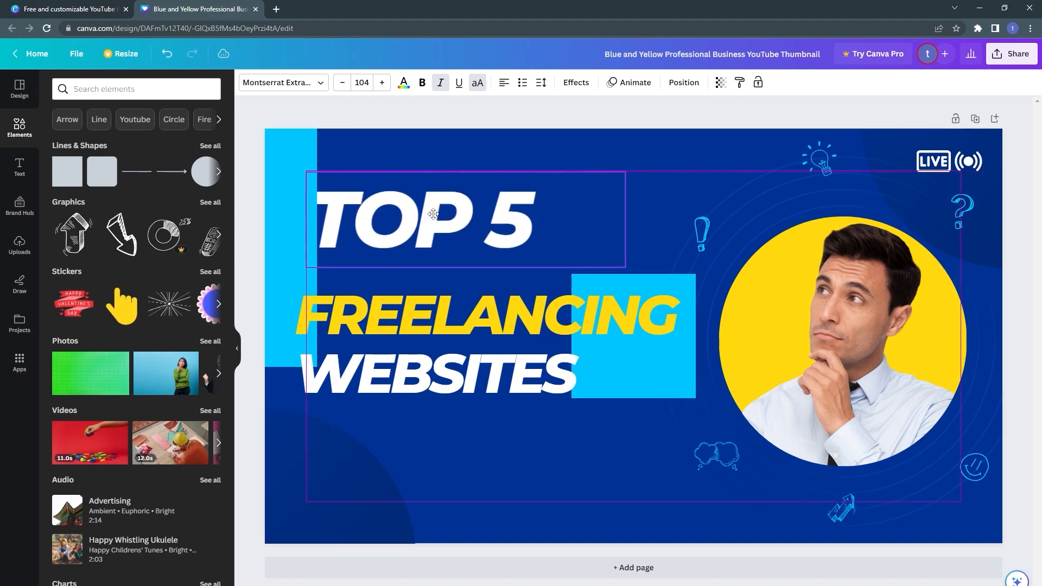
drag(433, 214, 433, 214)
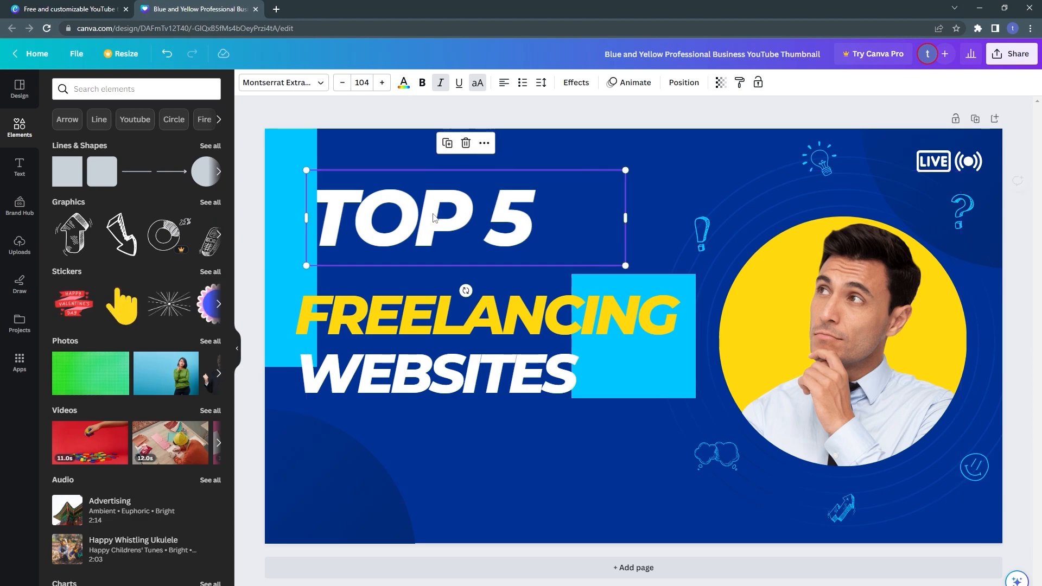
Narrow the cyan strip to the start of the TOP 5 text box and extend it down to the full page height.
click(303, 283)
click(315, 249)
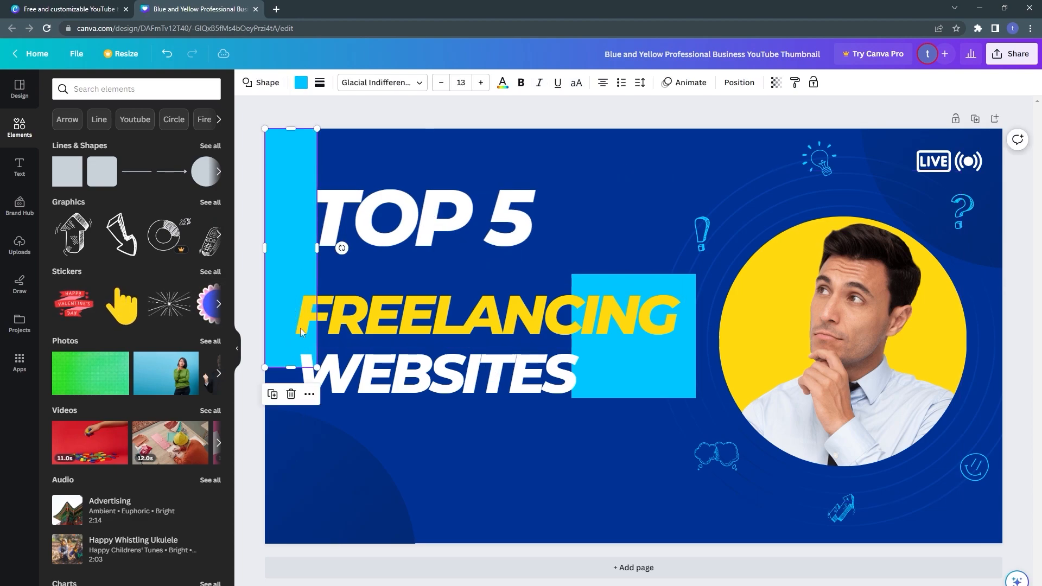
mouse_move(312, 250)
mouse_down()
mouse_move(297, 251)
mouse_move(309, 251)
mouse_up()
drag(285, 366, 266, 543)
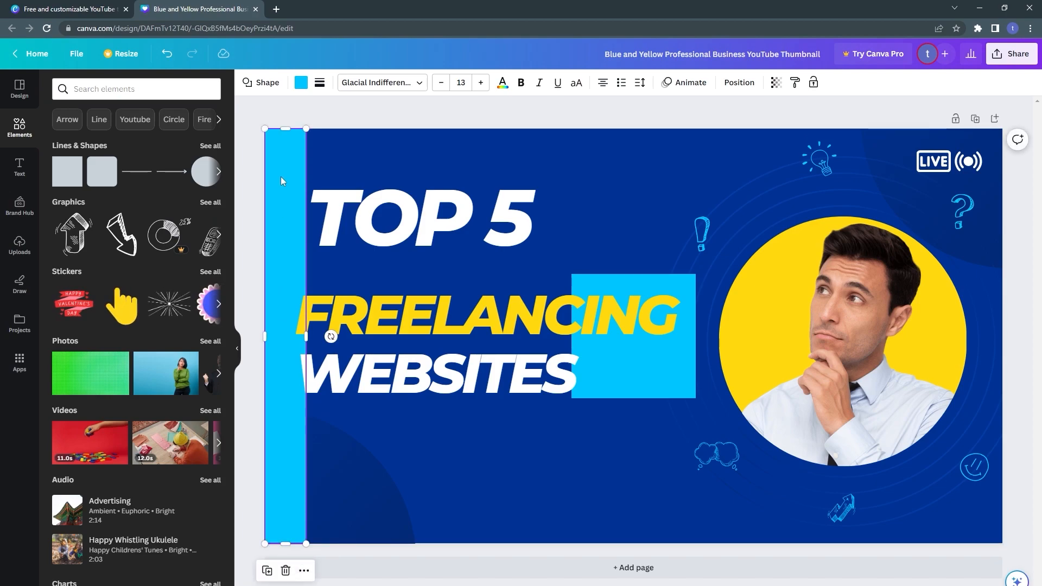
click(245, 229)
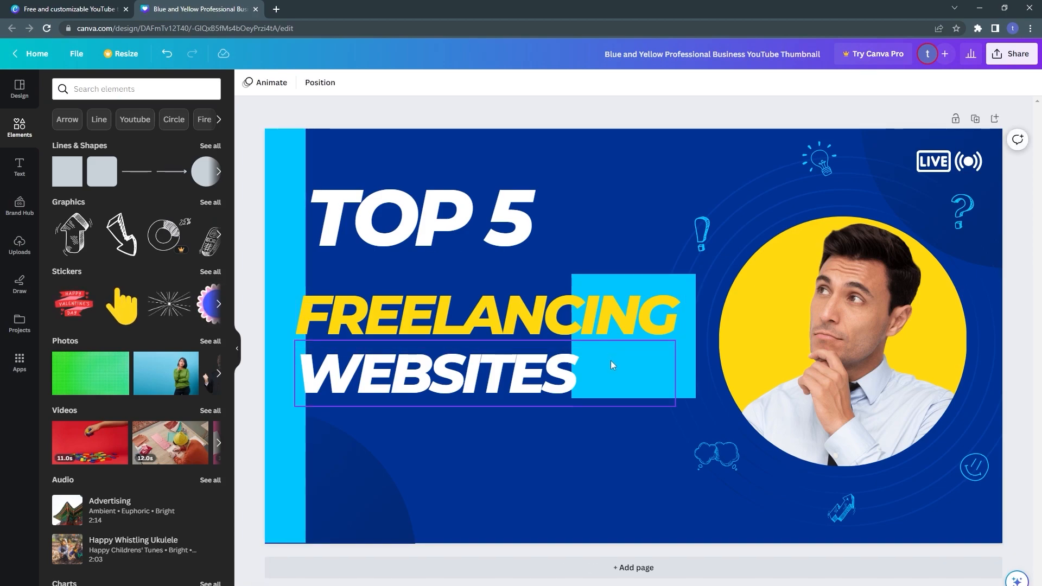
Delete the cyan square behind the FREELANCING and WEBSITES text.
click(640, 359)
click(687, 294)
key(Delete)
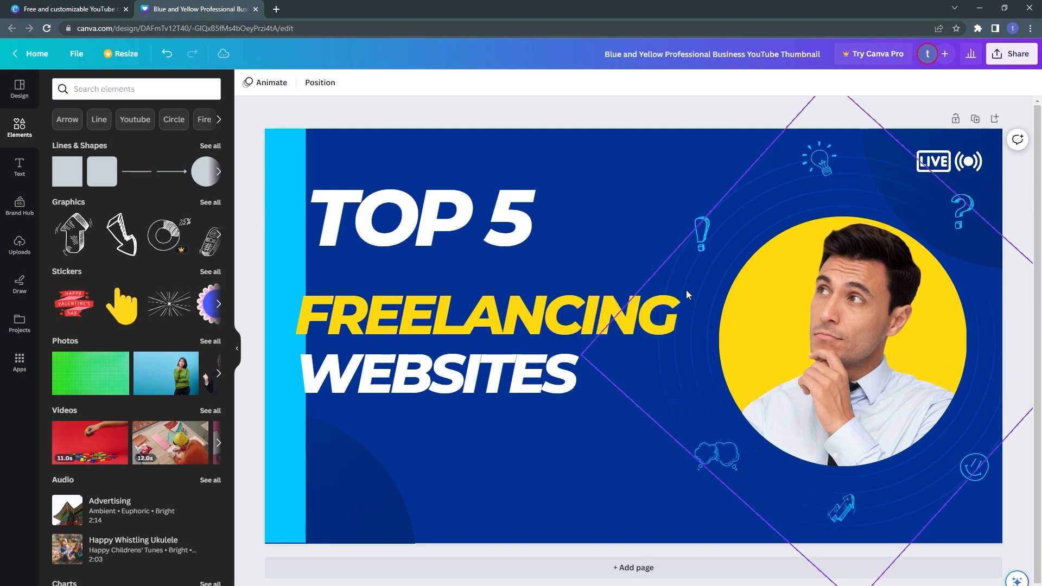
Align the FREELANCING and WEBSITES text boxes with the cyan strip's inner edge below TOP 5.
drag(344, 309, 353, 288)
drag(356, 372, 368, 371)
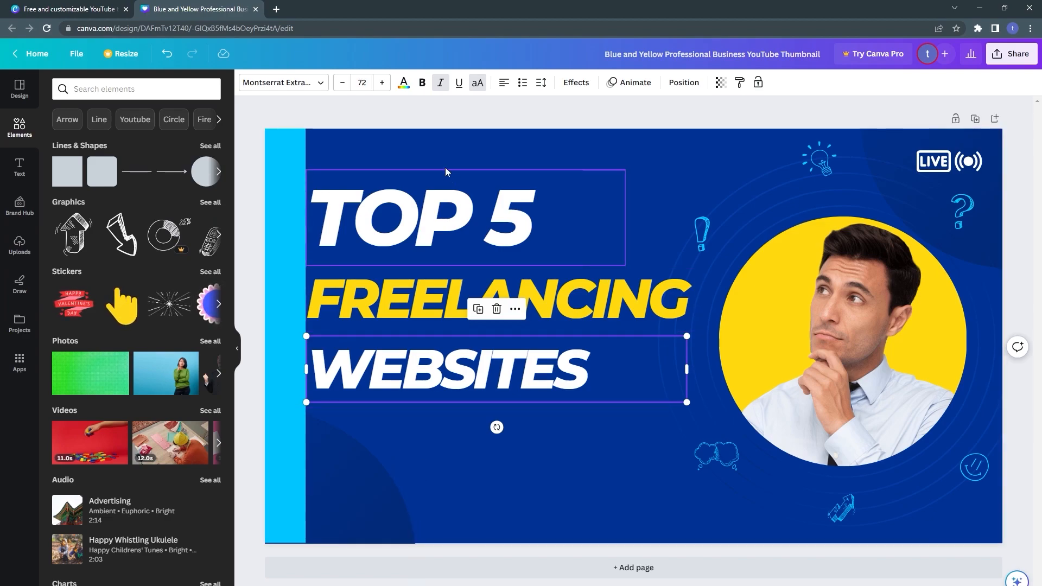
Try the TOP 5 text farther right on the page, and undo the move.
click(343, 204)
drag(342, 204, 455, 203)
double_click(455, 202)
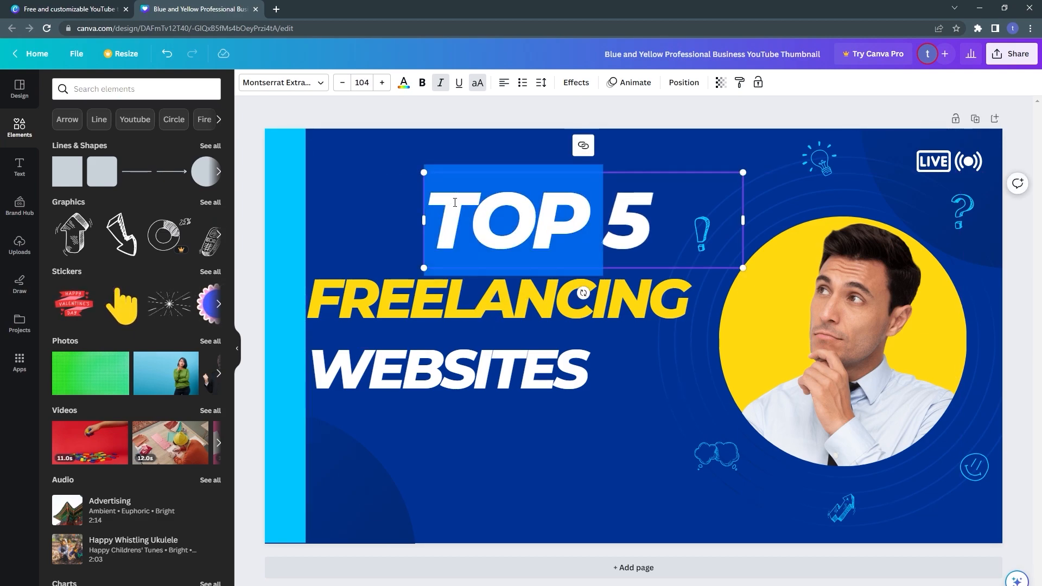
key(ctrl+z)
click(257, 154)
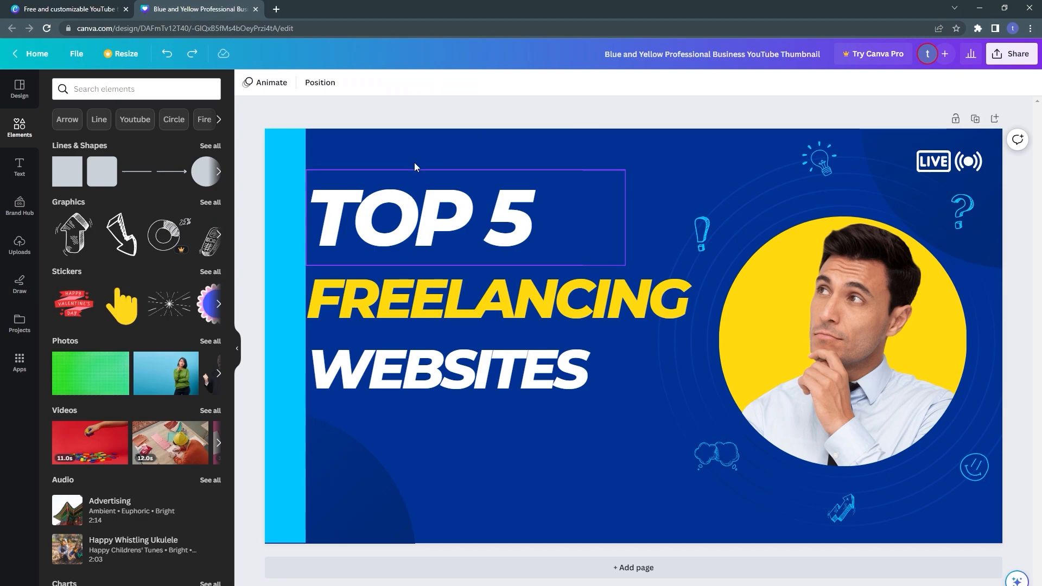
click(401, 370)
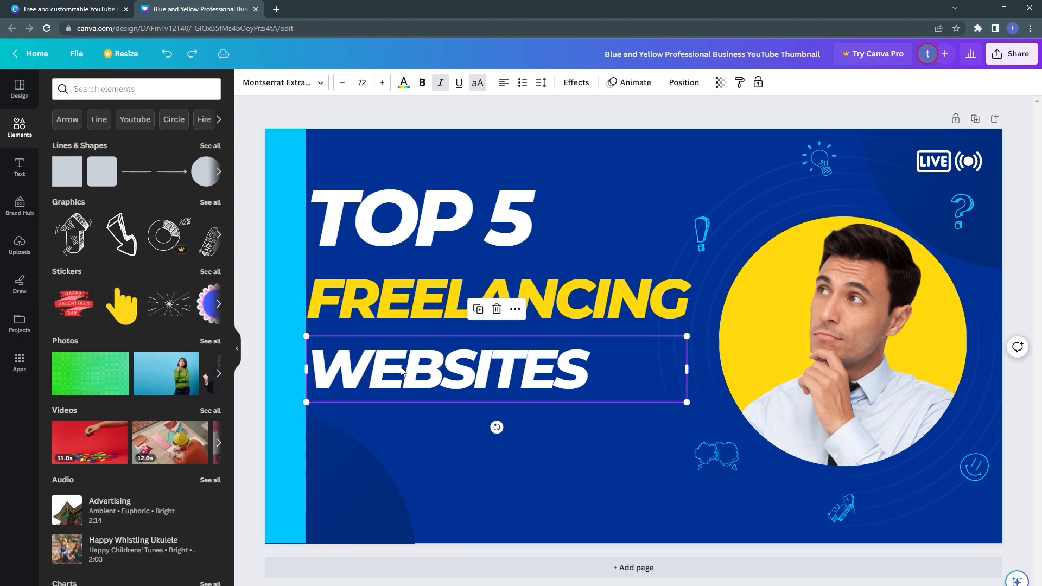
click(283, 410)
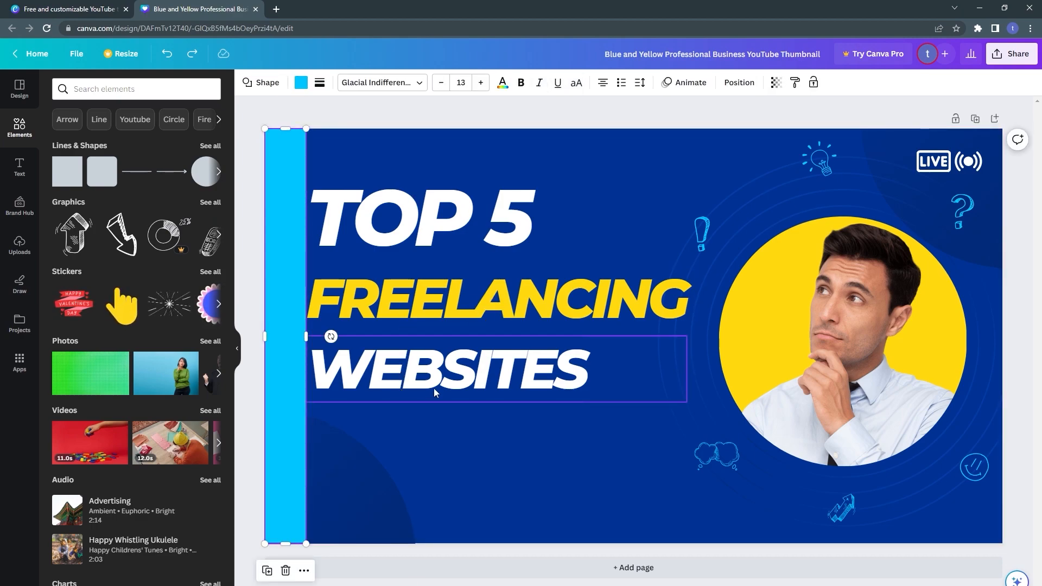
click(255, 239)
Select the TOP 5, FREELANCING and WEBSITES text boxes together and move them down to the vertical middle of the page.
click(408, 205)
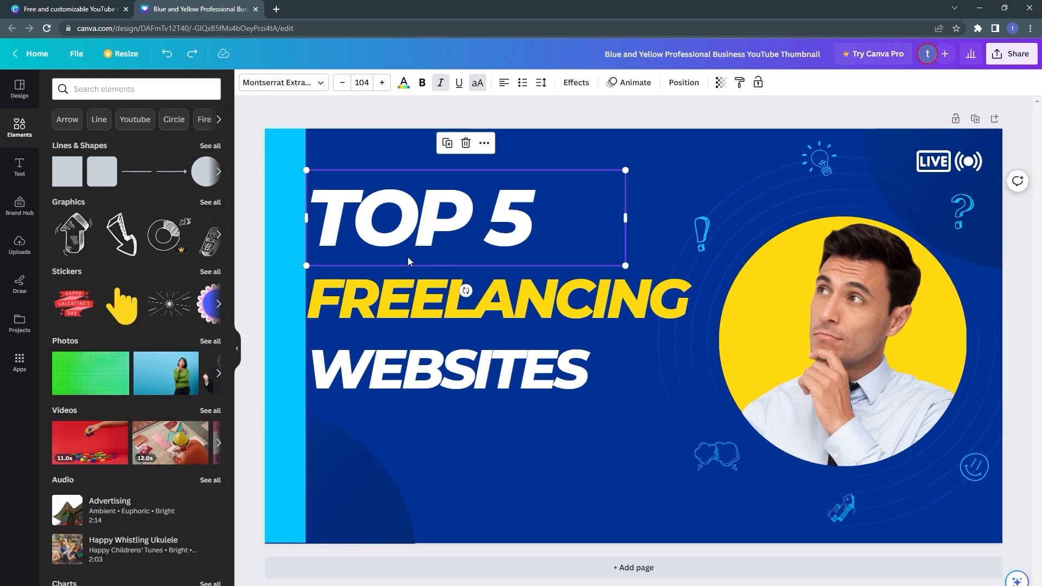
shift+click(407, 302)
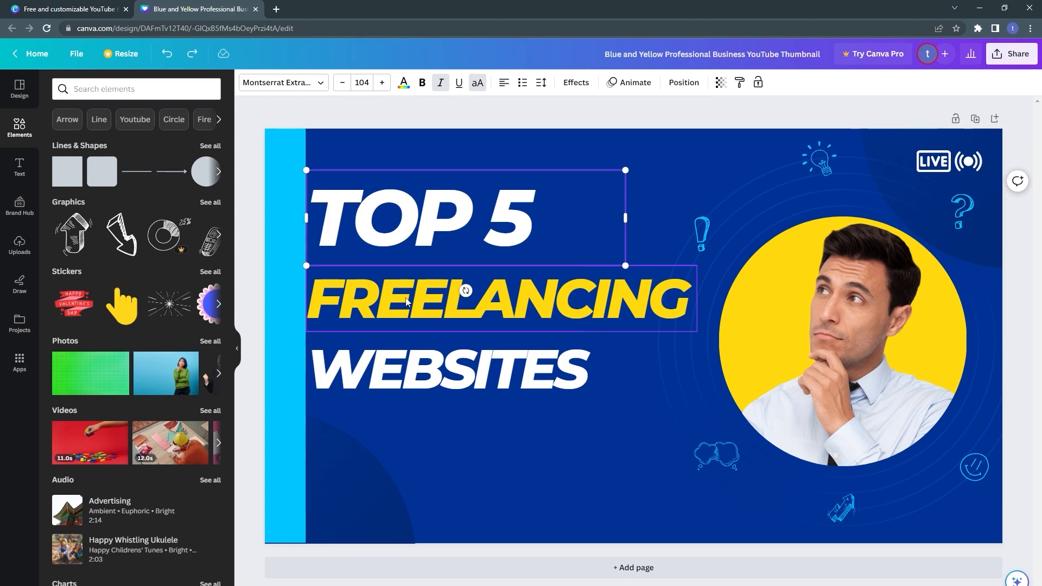
shift+click(408, 302)
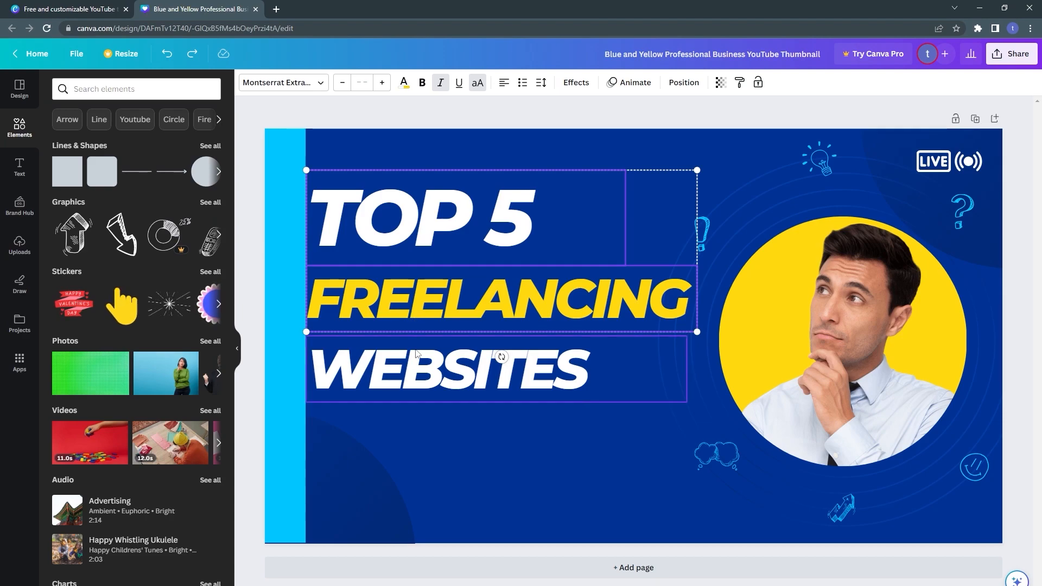
shift+click(413, 376)
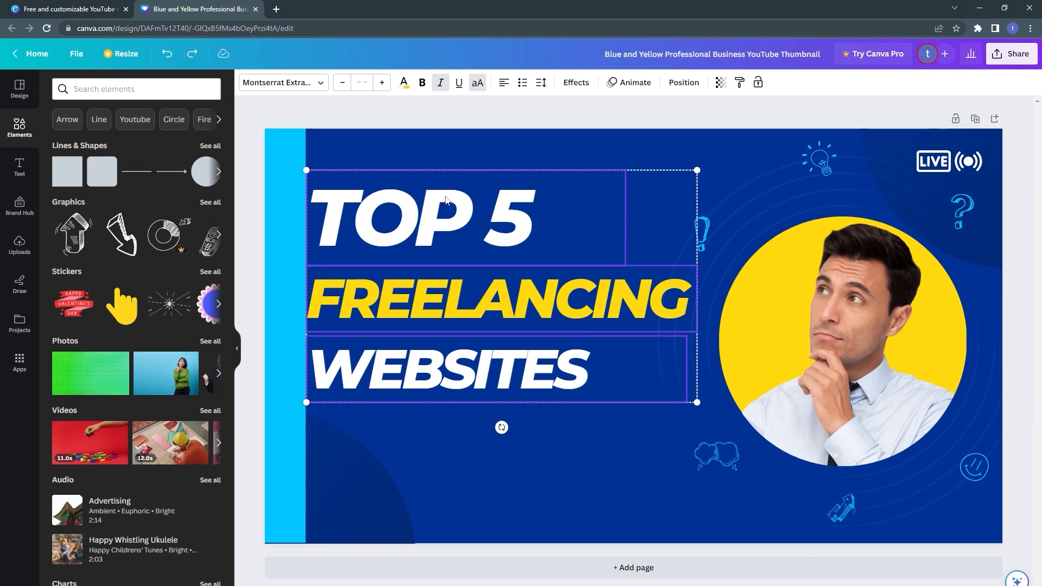
click(434, 222)
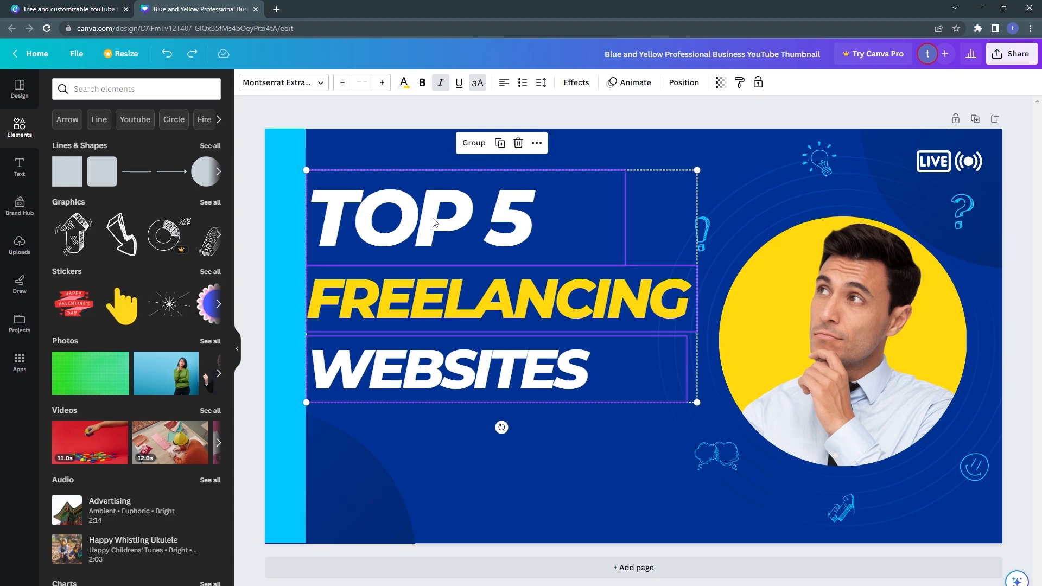
drag(434, 223, 433, 255)
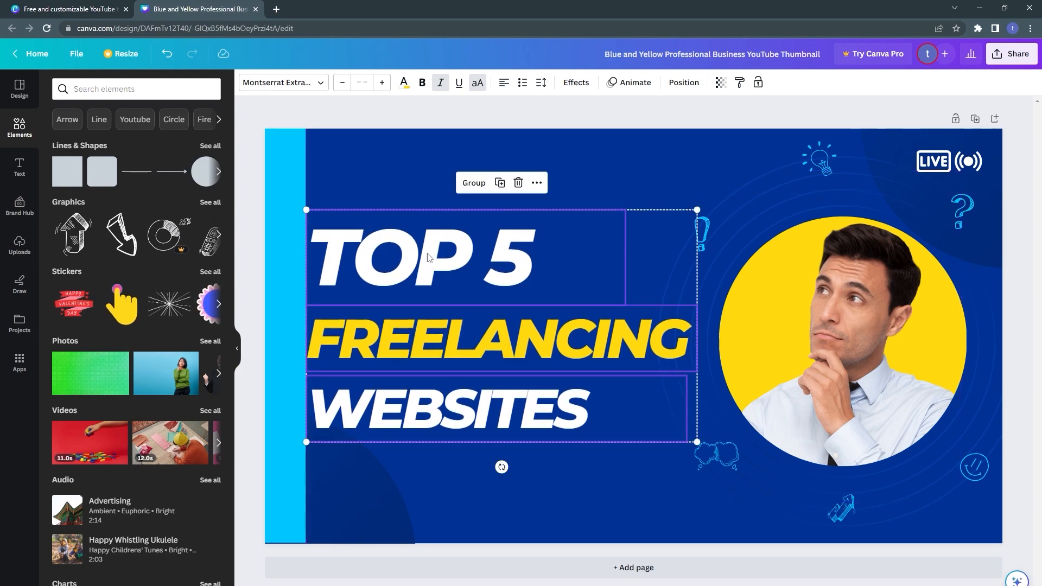
Delete the cyan guide strip along the page's side edge.
click(243, 193)
click(276, 238)
key(Delete)
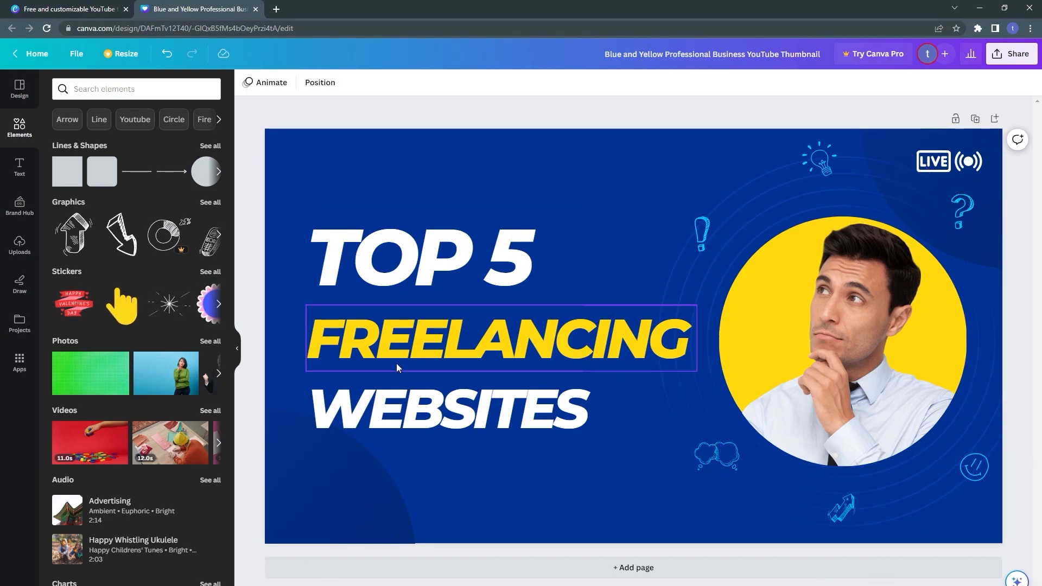
Remove the photo of the thinking man from the yellow-edged circular frame, keeping the frame itself.
click(799, 322)
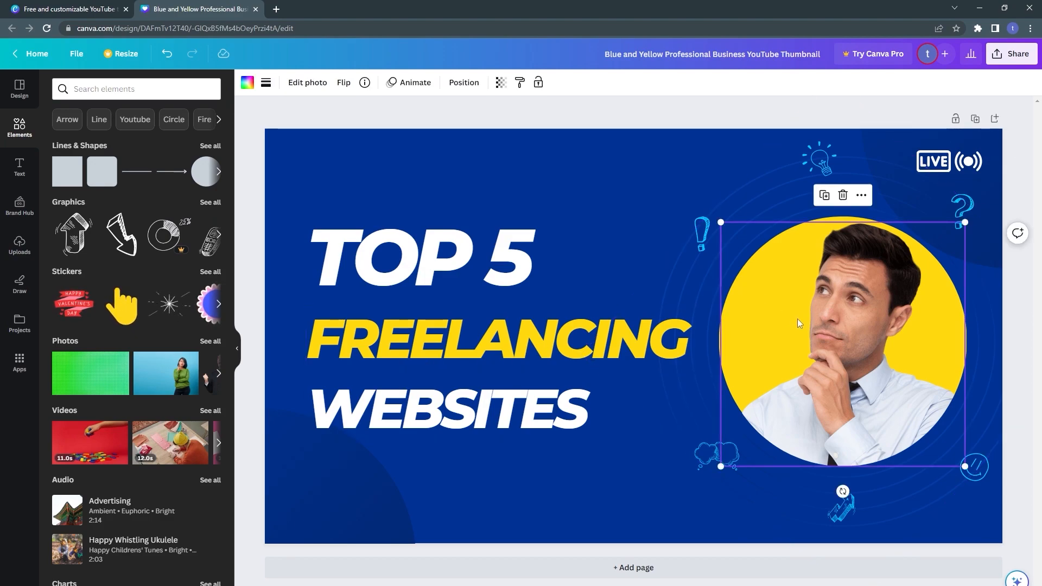
double_click(797, 322)
drag(804, 358, 762, 389)
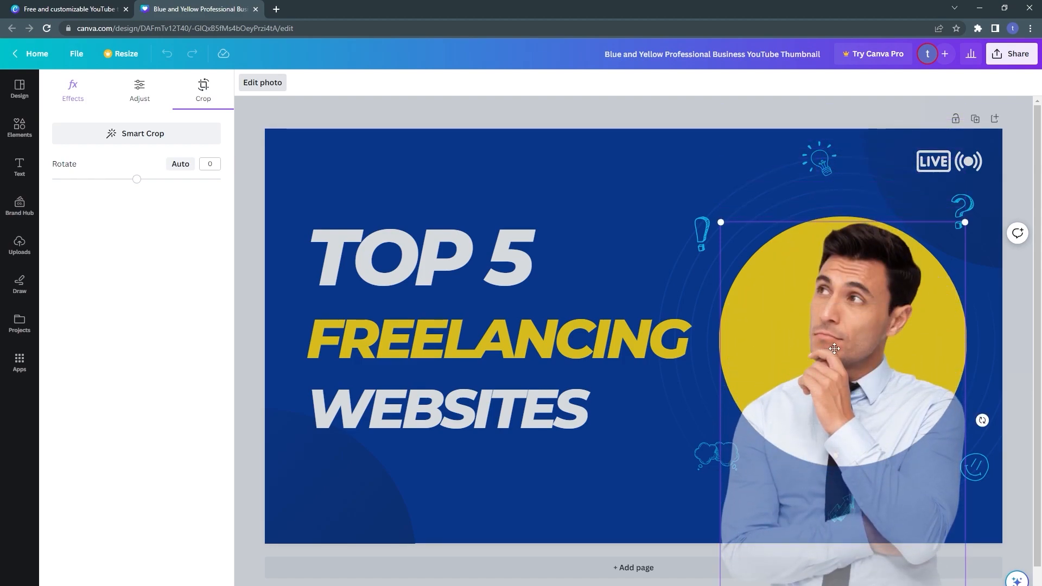
key(Delete)
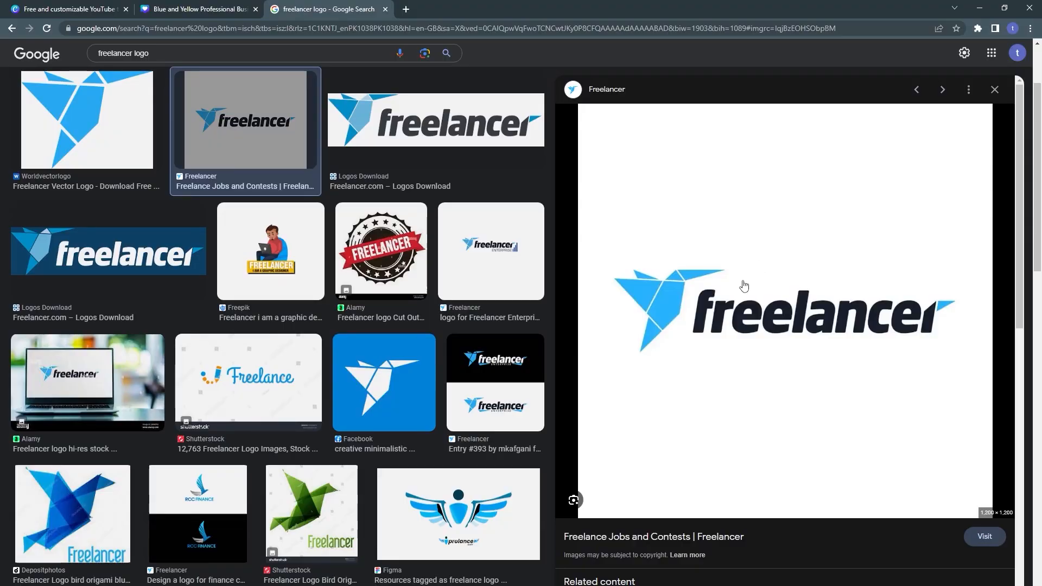
Copy the enlarged Freelancer logo from the image search results and paste it onto the thumbnail in Canva.
right_click(743, 298)
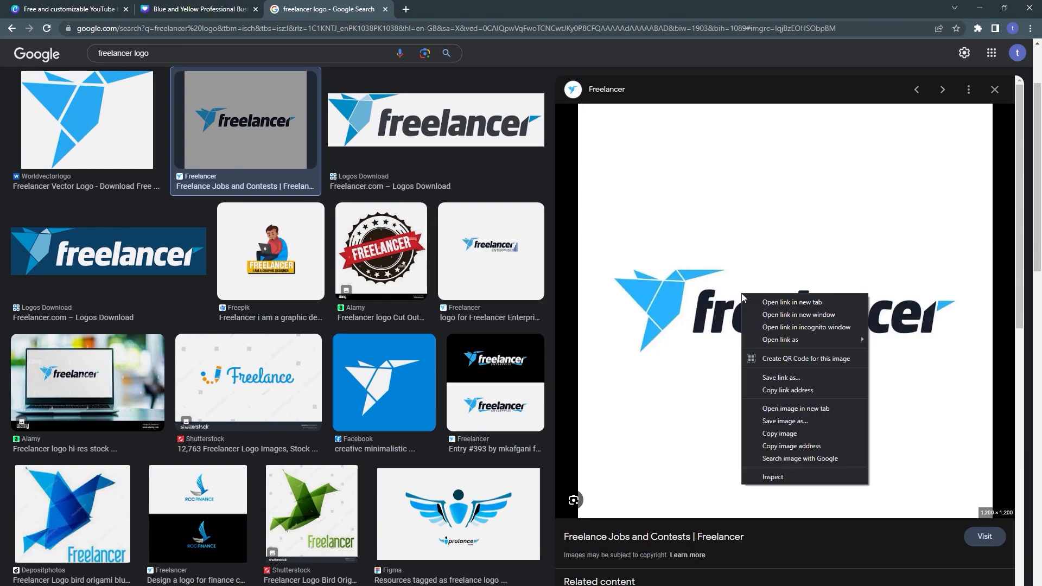
click(779, 433)
click(201, 9)
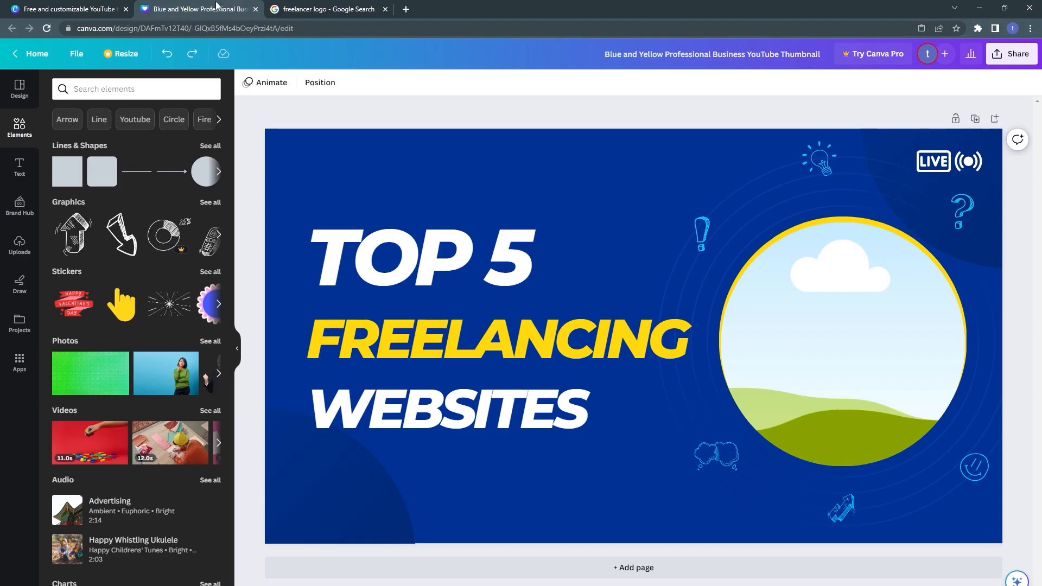
right_click(650, 237)
click(667, 297)
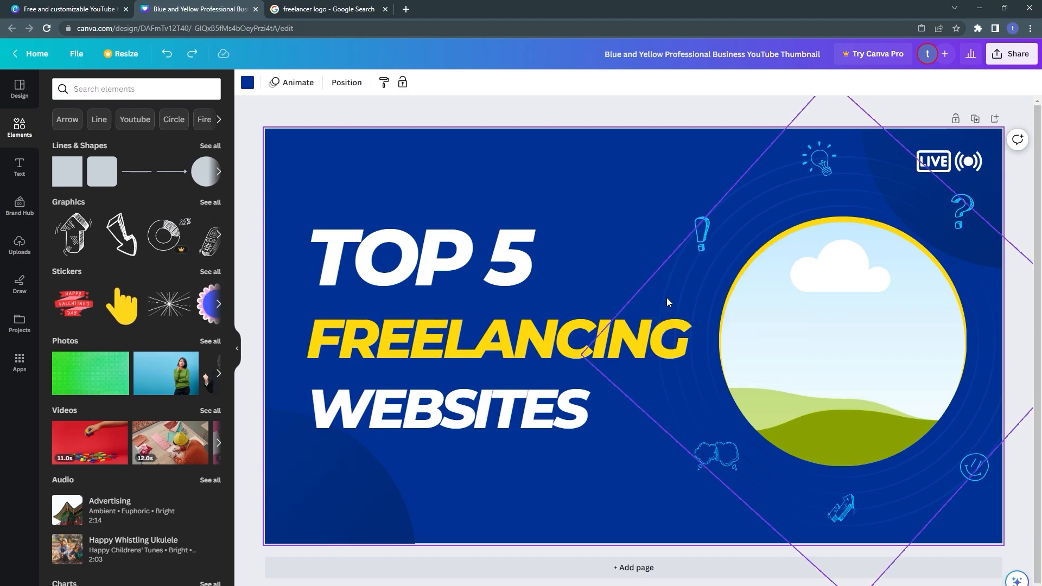
Place the pasted Freelancer logo inside the empty circular frame.
drag(673, 289, 765, 354)
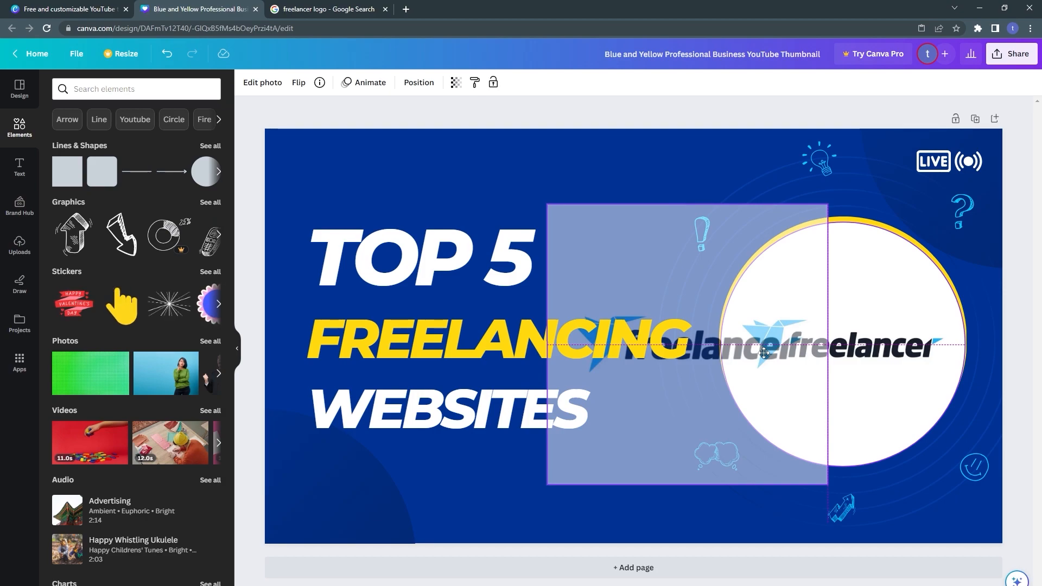
mouse_move(761, 353)
mouse_down()
mouse_move(684, 355)
mouse_move(877, 332)
mouse_move(736, 344)
mouse_move(751, 343)
mouse_move(751, 355)
mouse_up()
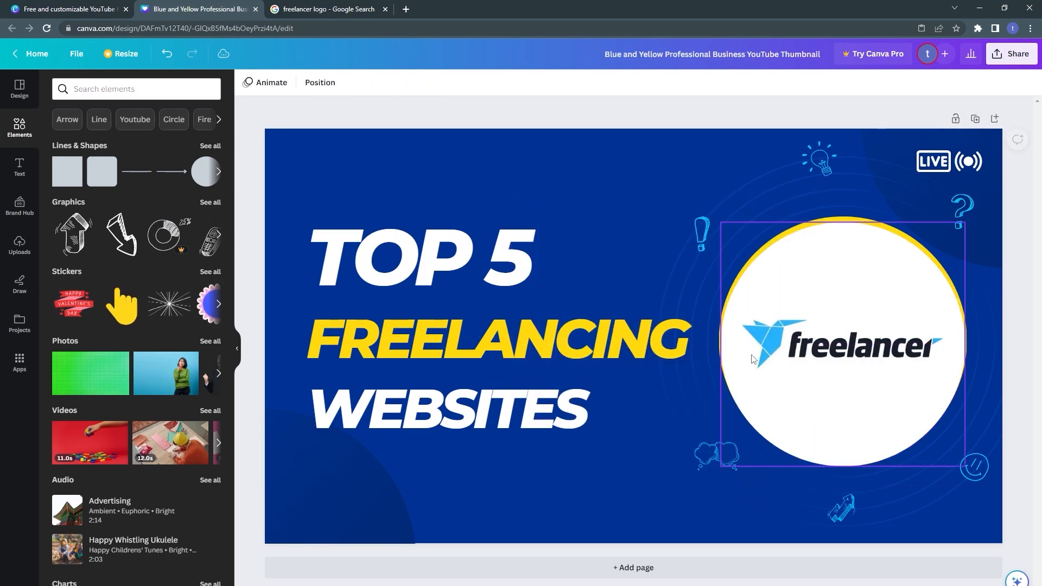
click(688, 197)
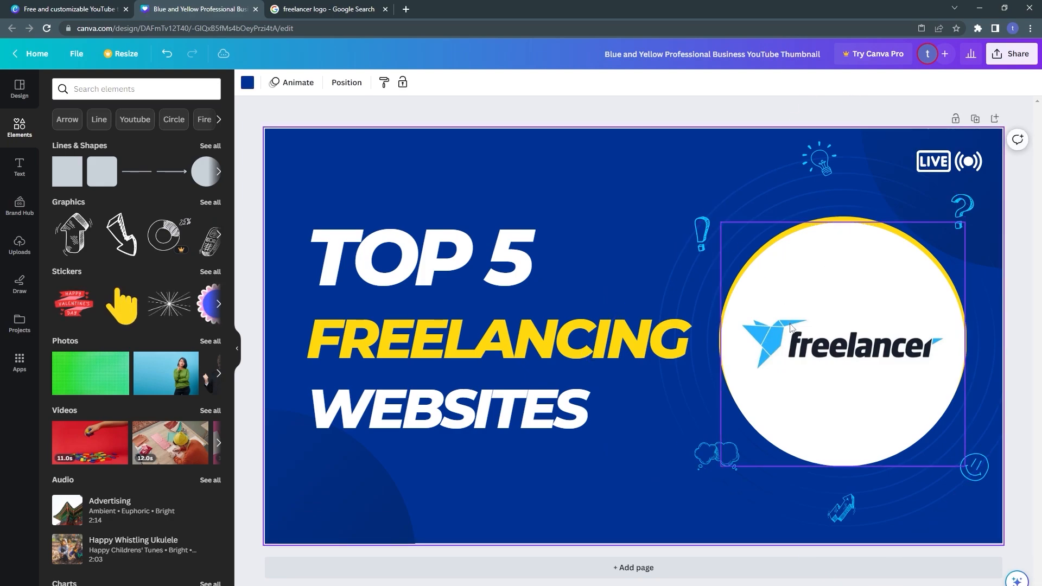
click(790, 327)
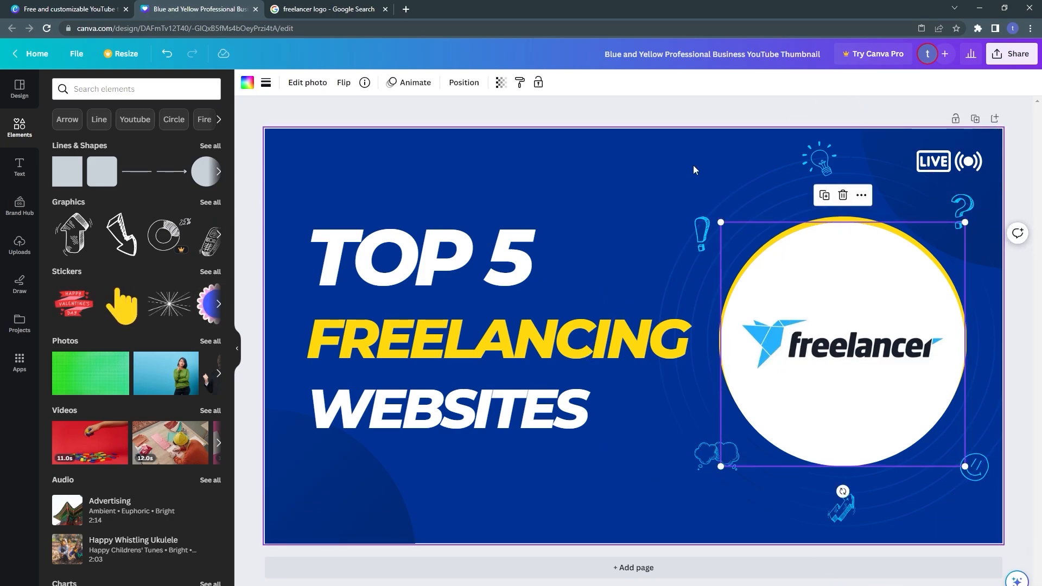
click(682, 195)
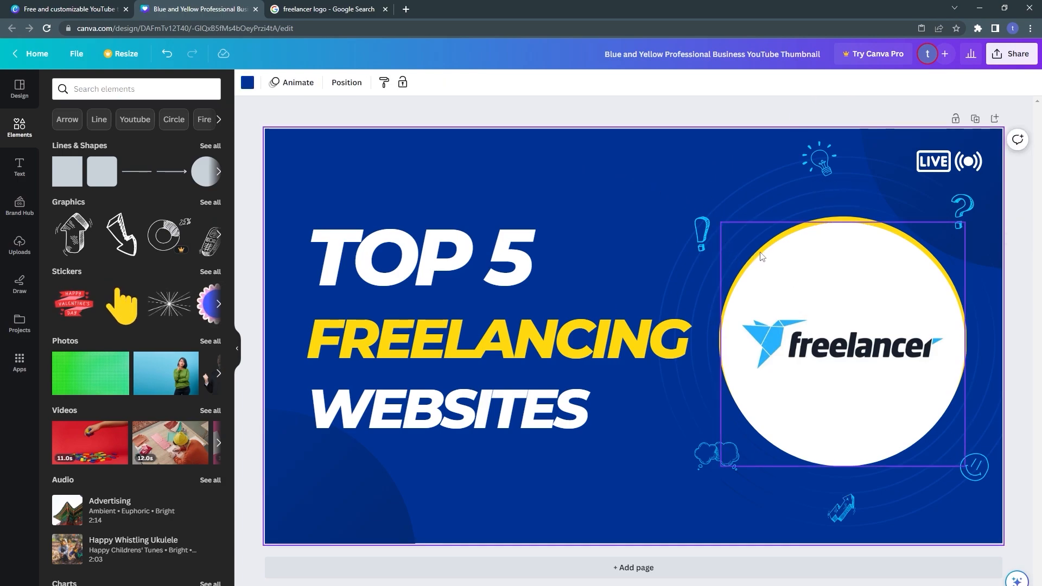
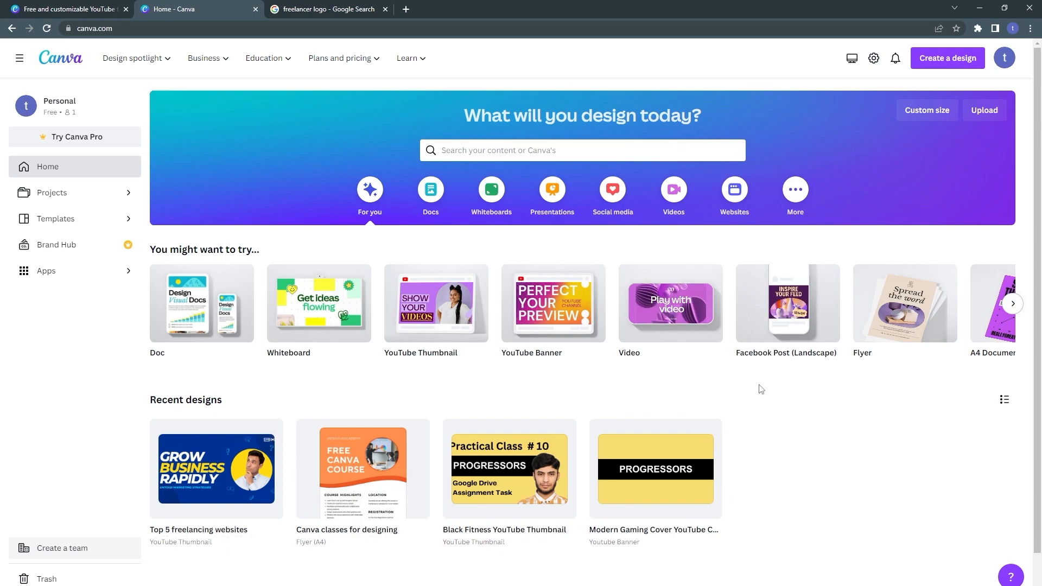
Check the custom size options for a new design, including the available measurement units, without creating one.
click(917, 118)
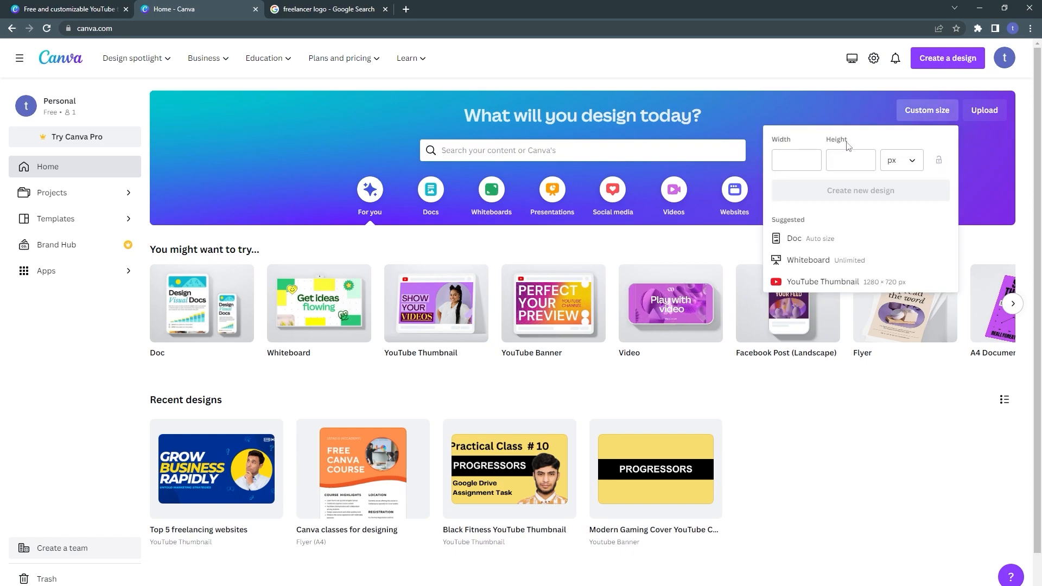
click(915, 164)
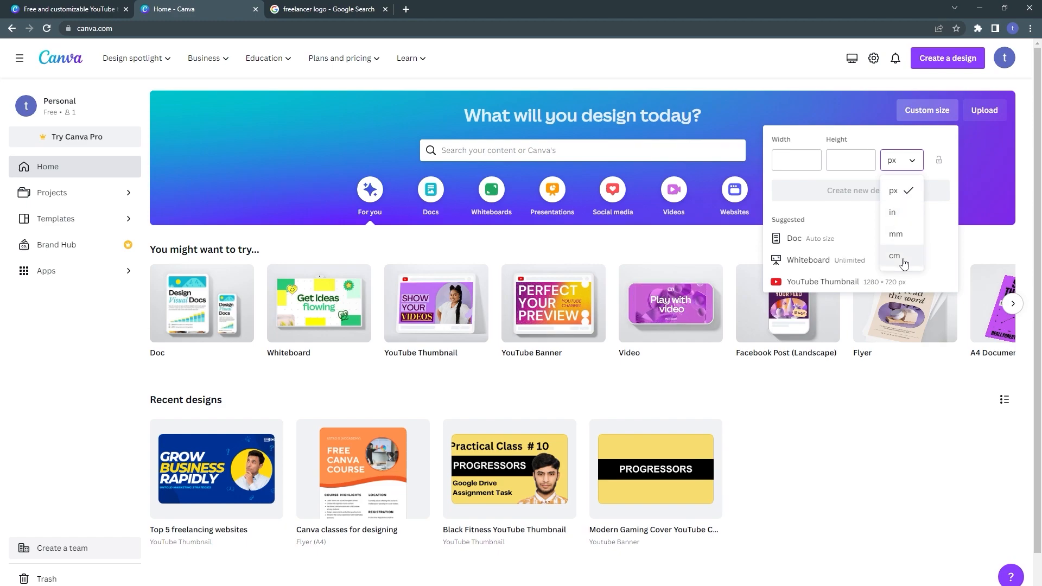
click(866, 396)
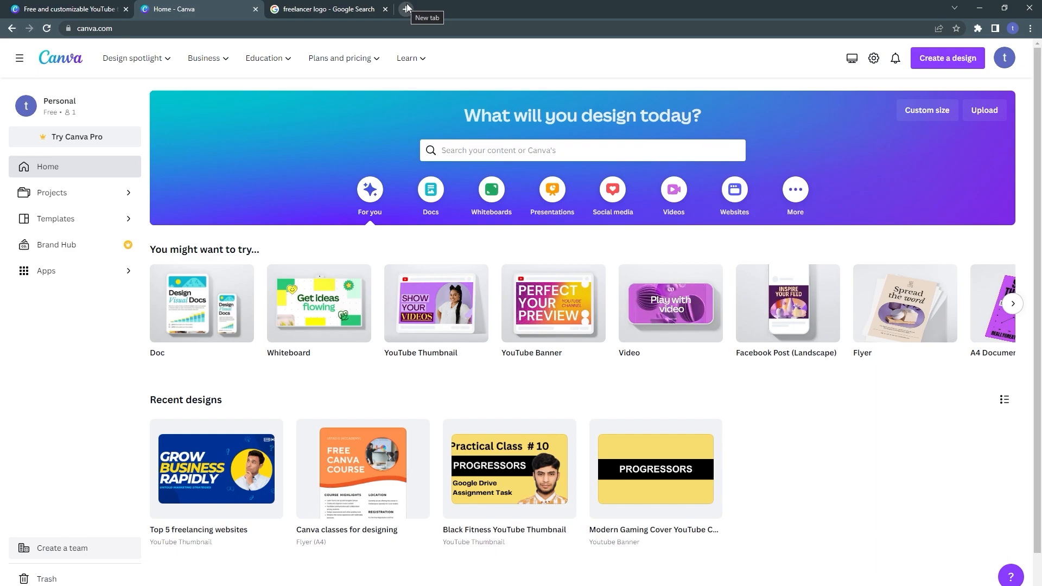
Search Google in a new tab for "feets to pixels converter" and open the justintools.com converter page.
click(406, 8)
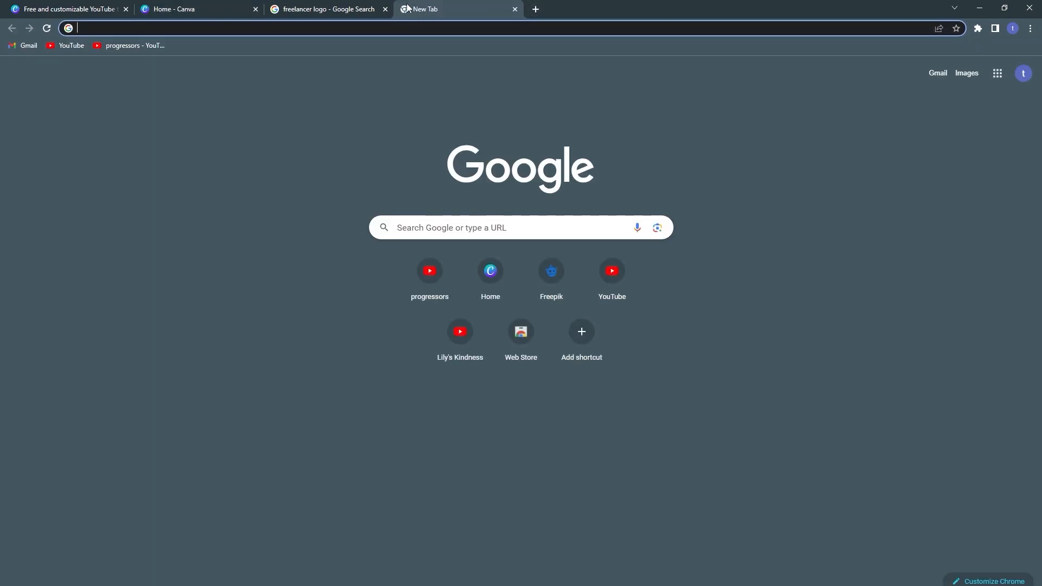
text(f)
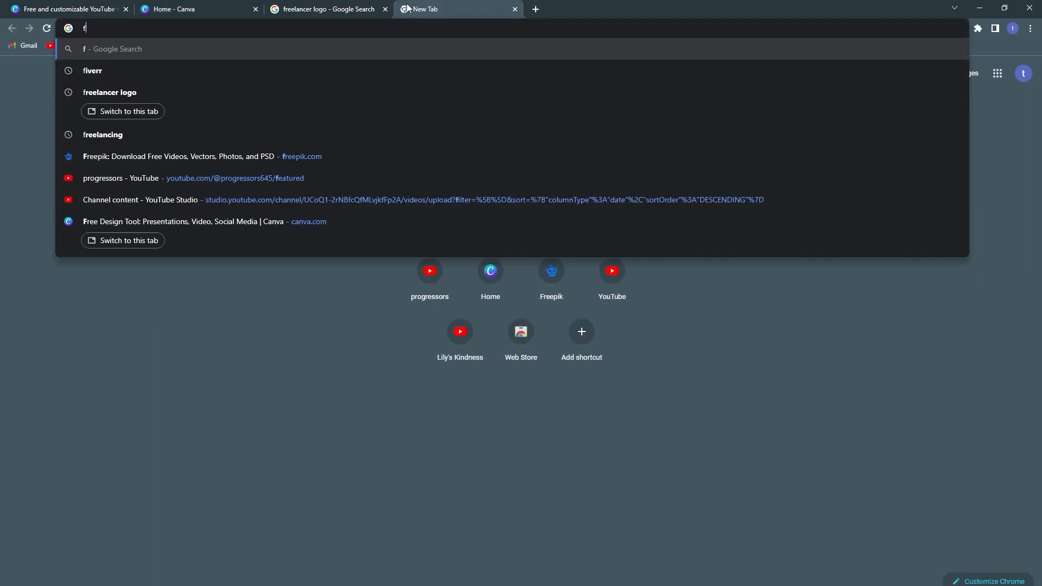
key(BackSpace)
text(feets to )
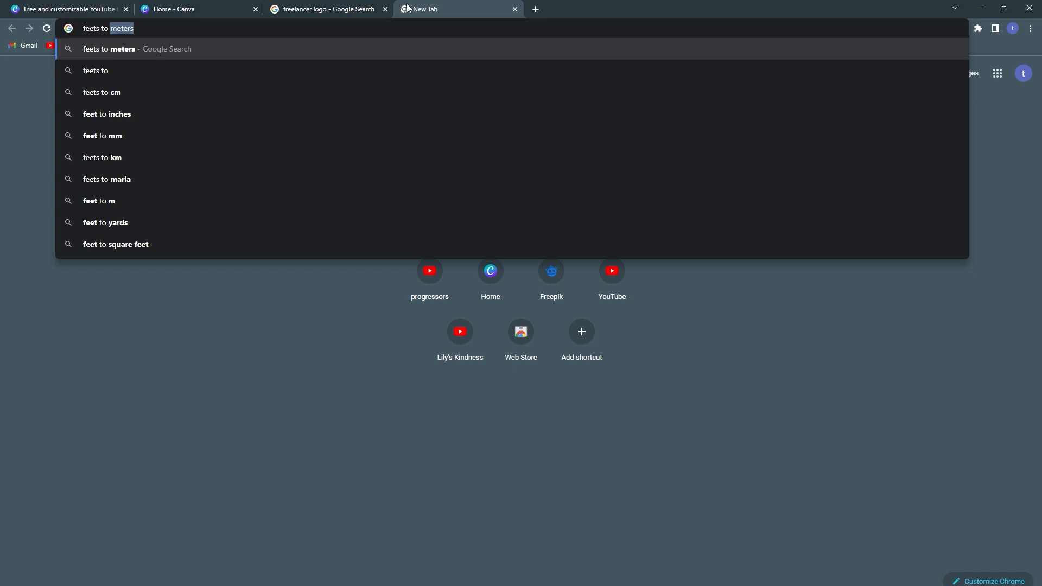
text(pixe)
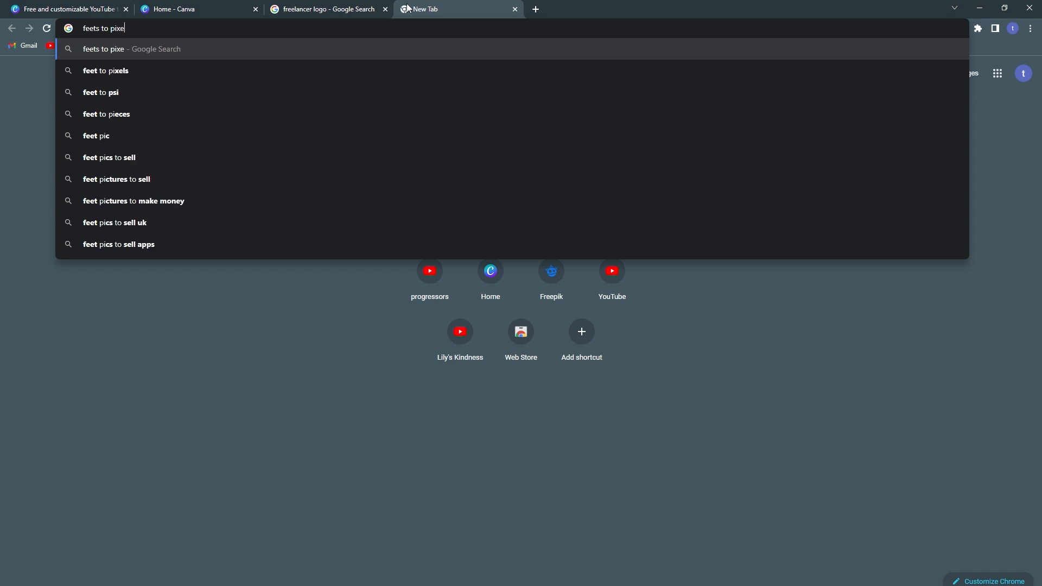
text(ls converer)
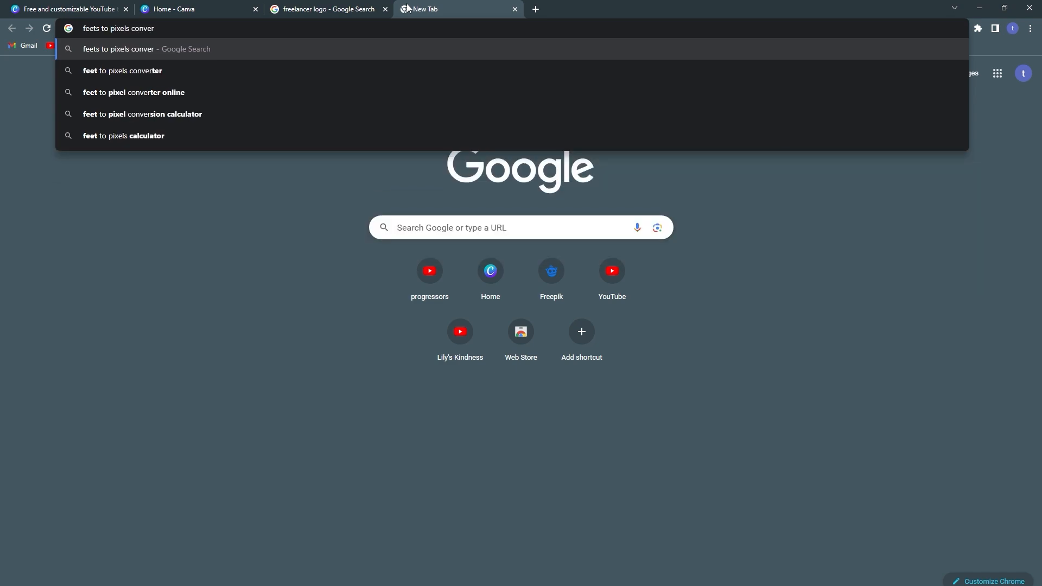
key(Down)
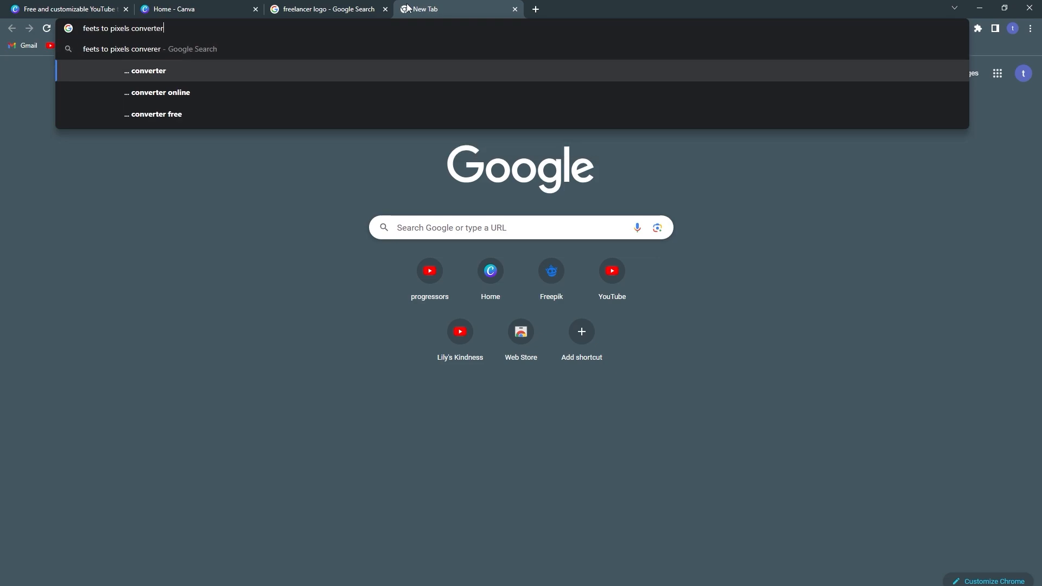
key(Return)
click(139, 215)
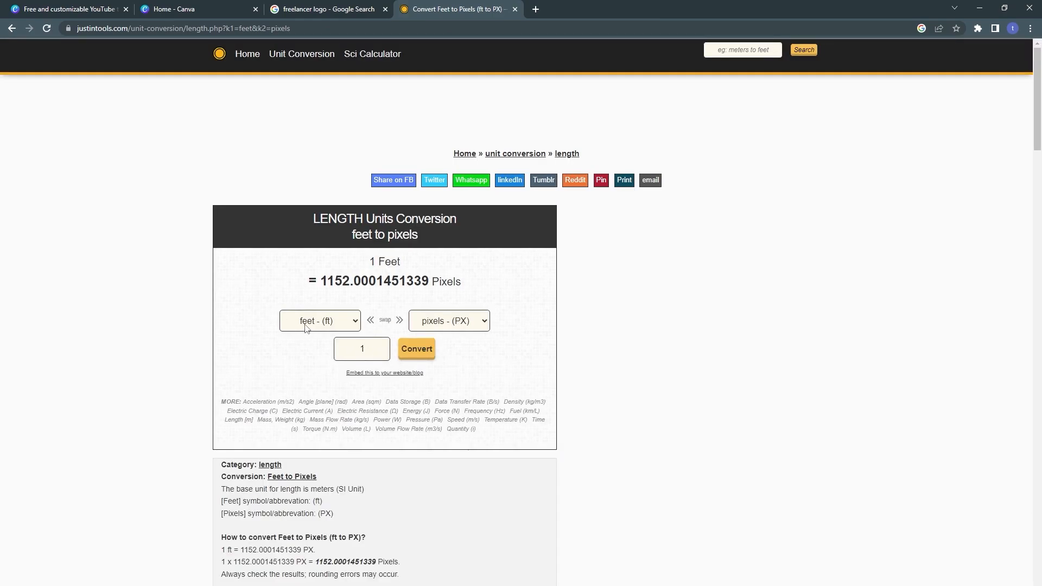
Convert 20 feet to pixels in the length converter.
click(374, 349)
key(BackSpace)
text(20)
click(414, 353)
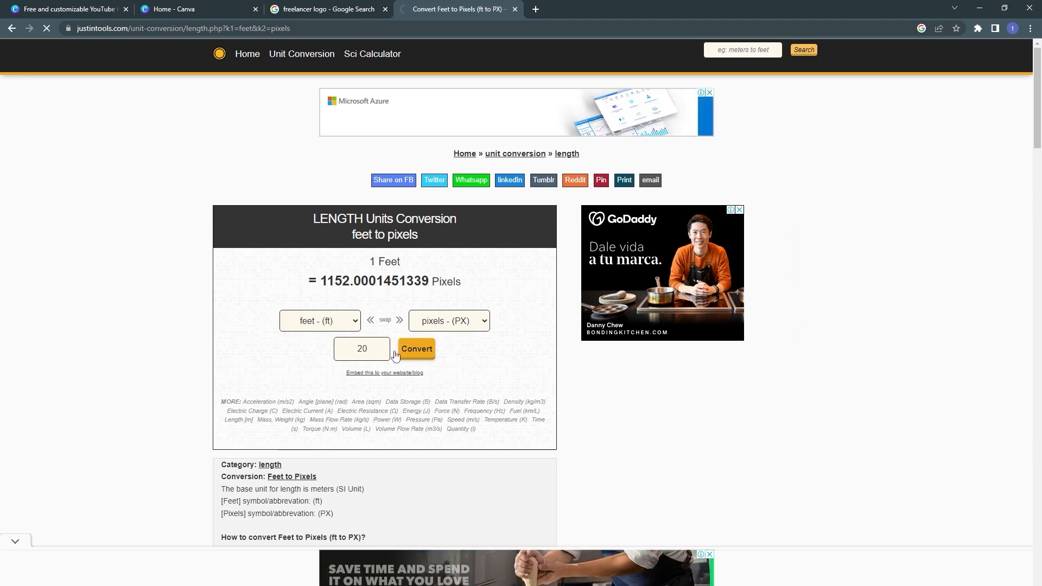
Examine the 20-foot equivalents in common length units and the feet-to-pixels conversion table.
scroll(294, 349, down, 3)
scroll(293, 349, down, 2)
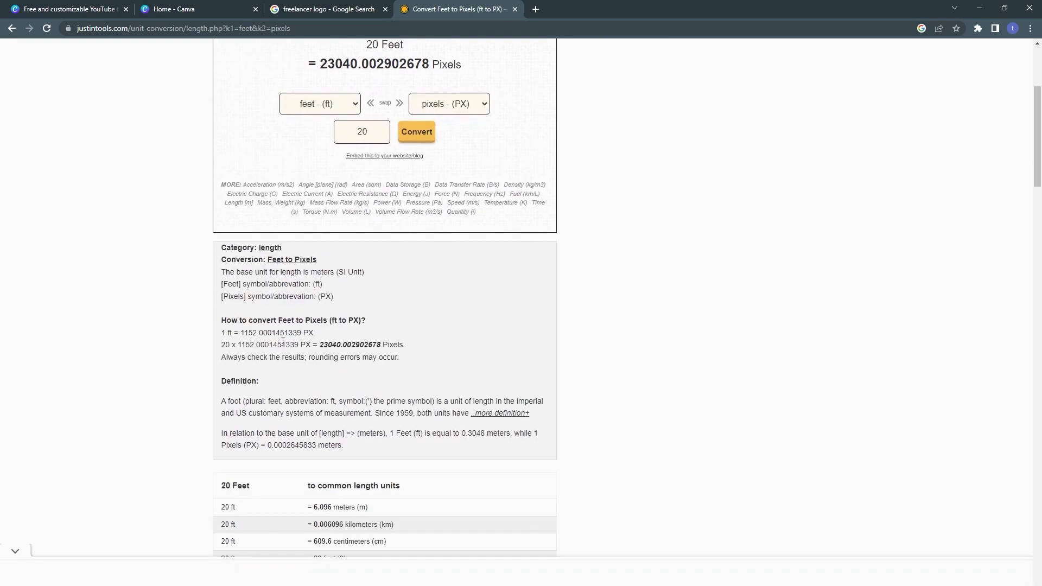
scroll(221, 446, down, 1)
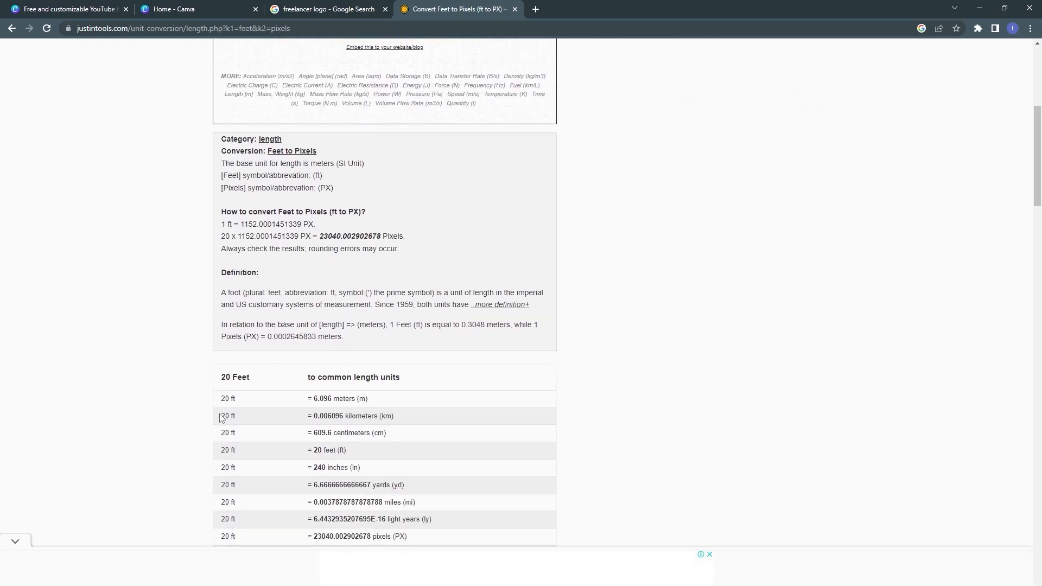
drag(220, 398, 236, 400)
double_click(363, 400)
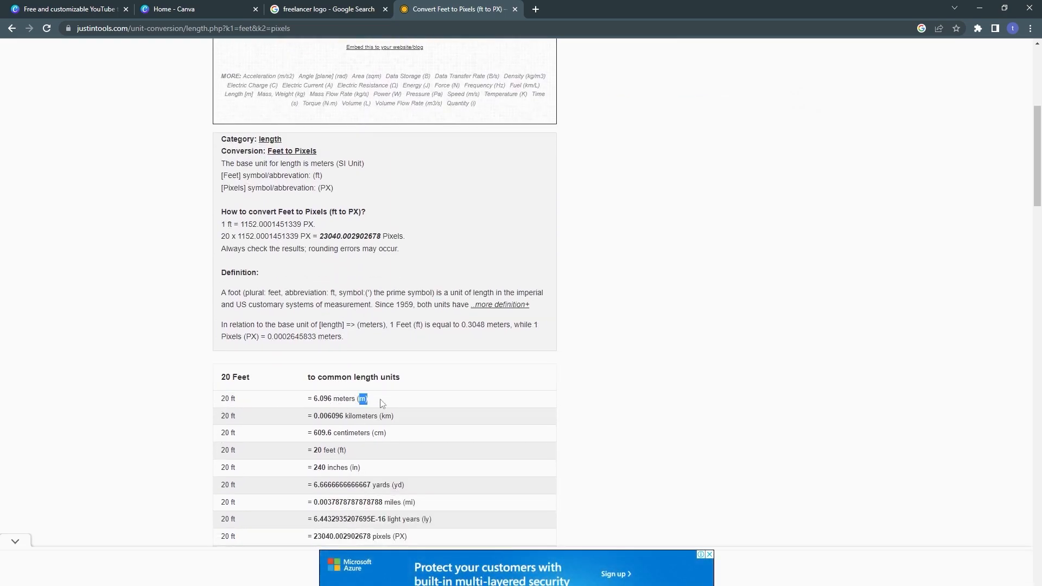
scroll(339, 431, down, 4)
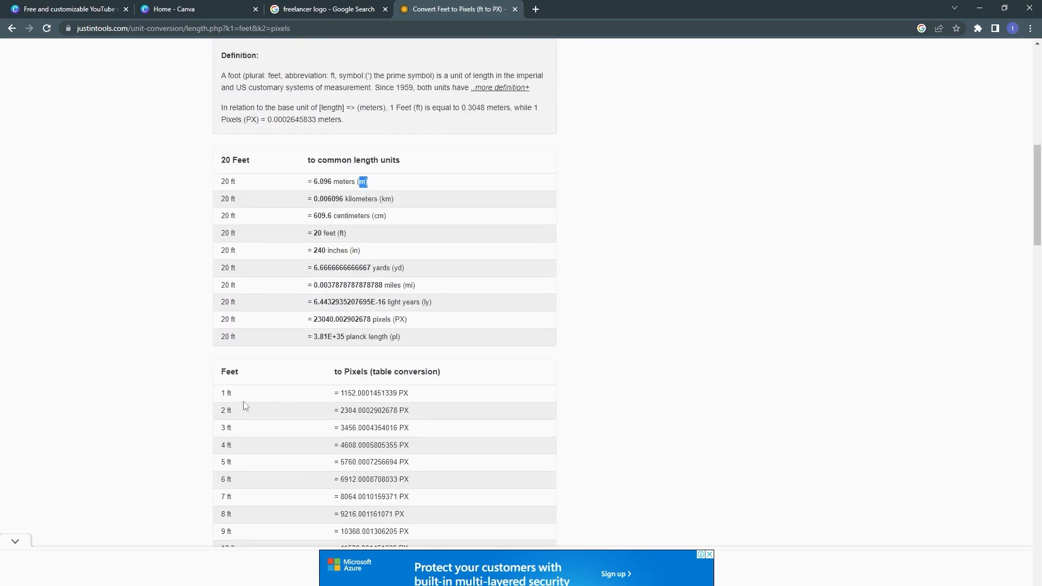
click(223, 394)
scroll(225, 399, down, 5)
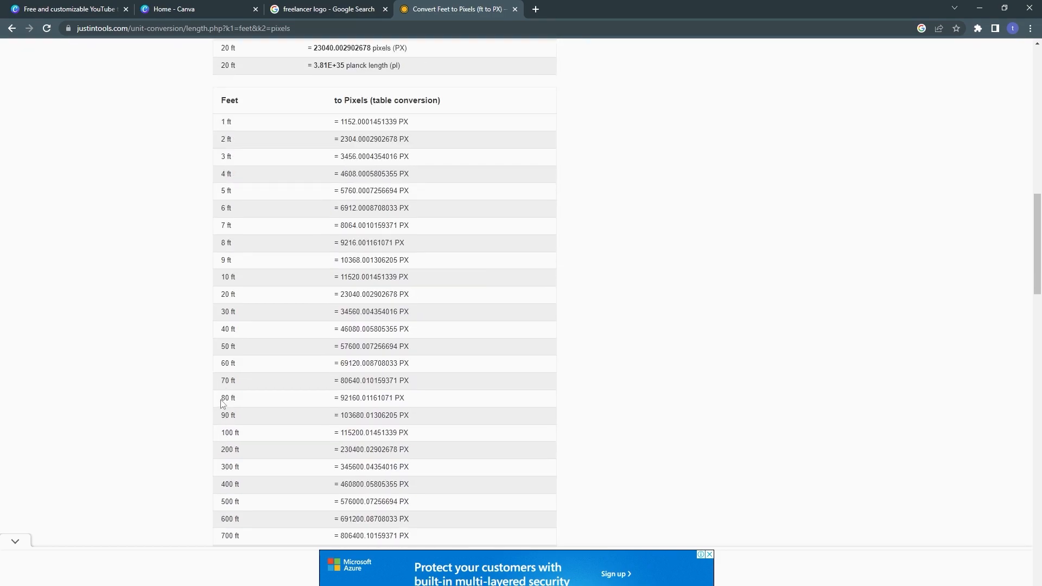
Copy the whole-number pixel value 23040 from the 20 ft row of the feet-to-pixels conversion table.
drag(222, 295, 237, 297)
drag(339, 296, 361, 297)
click(346, 294)
drag(340, 295, 361, 294)
key(ctrl+c)
Switch to the Canva home page and enter 23040 px as both width and height of a custom-size design.
click(217, 7)
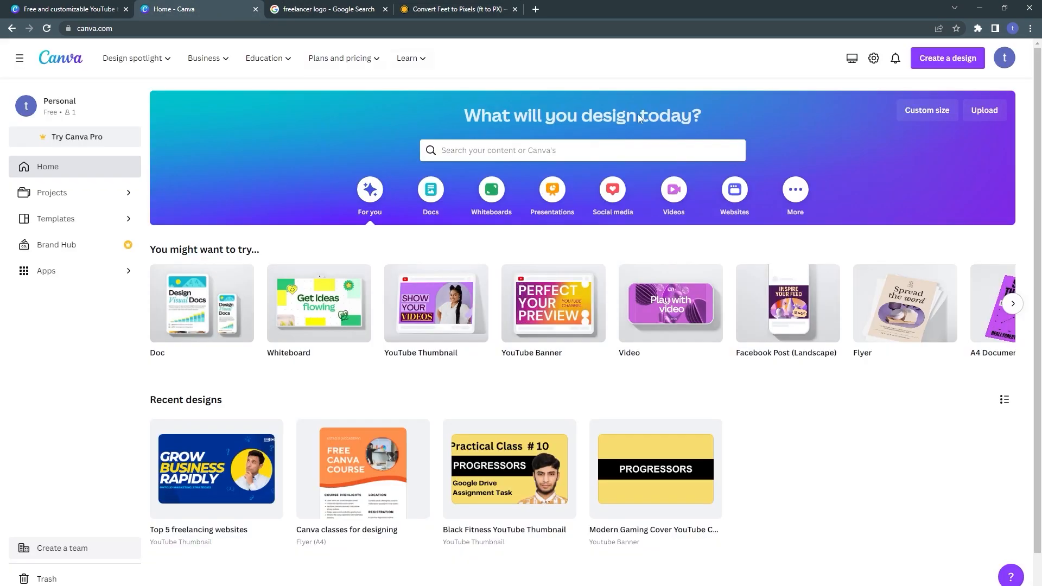
click(931, 118)
key(ctrl+v)
click(852, 164)
key(ctrl+v)
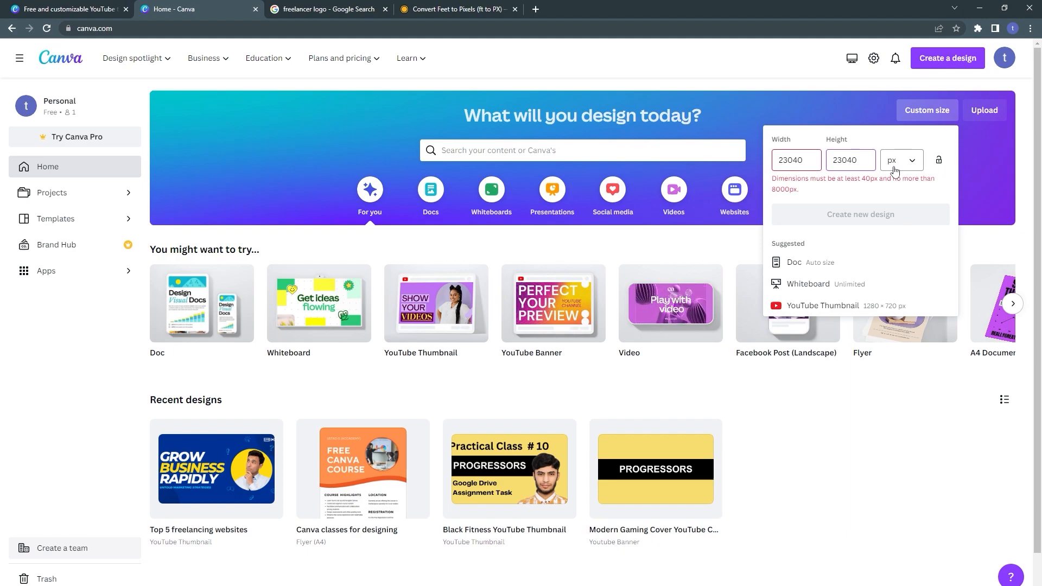
click(448, 9)
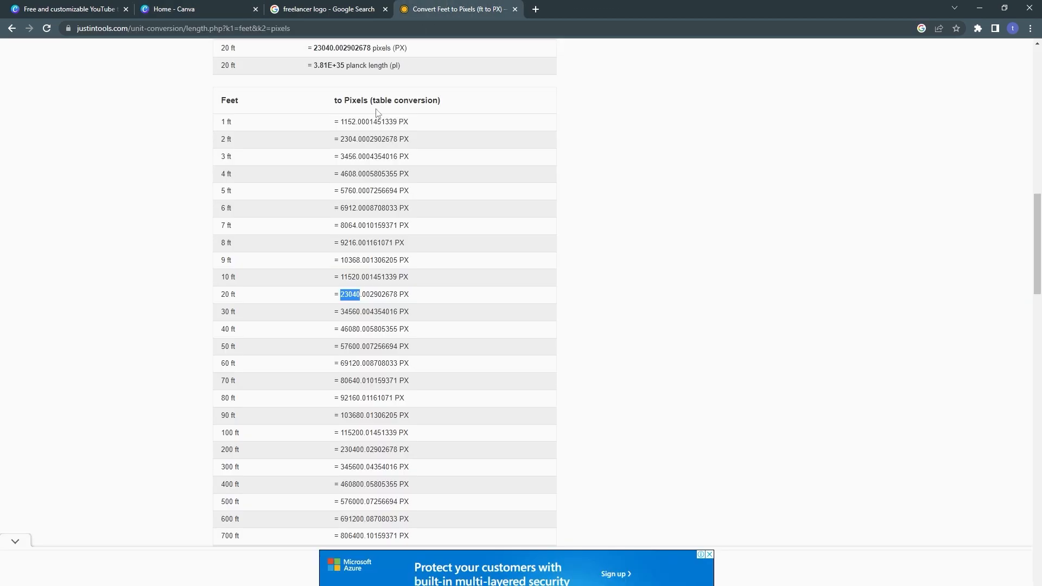
scroll(361, 363, down, 5)
scroll(360, 363, up, 14)
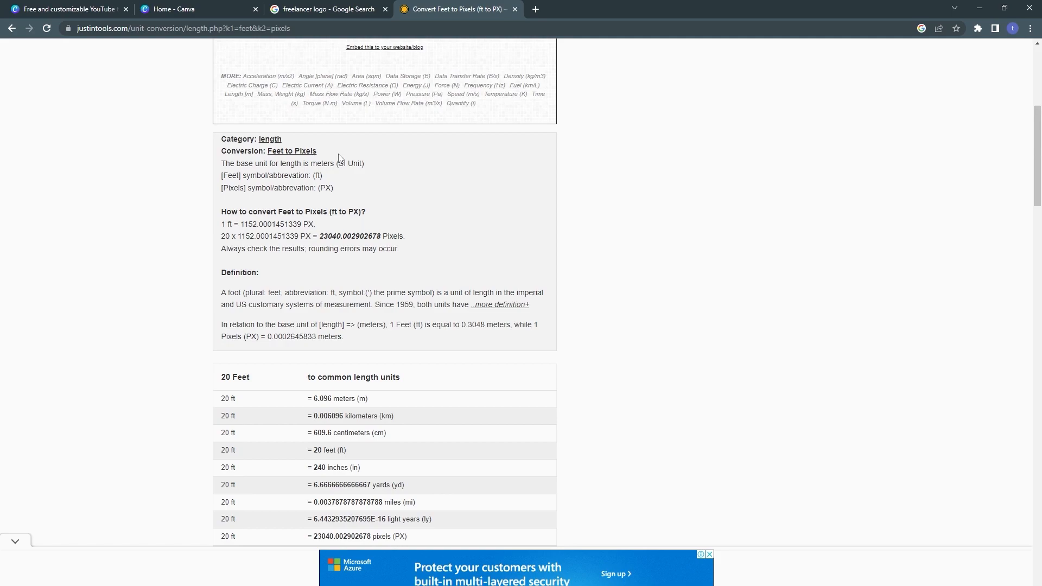
click(336, 10)
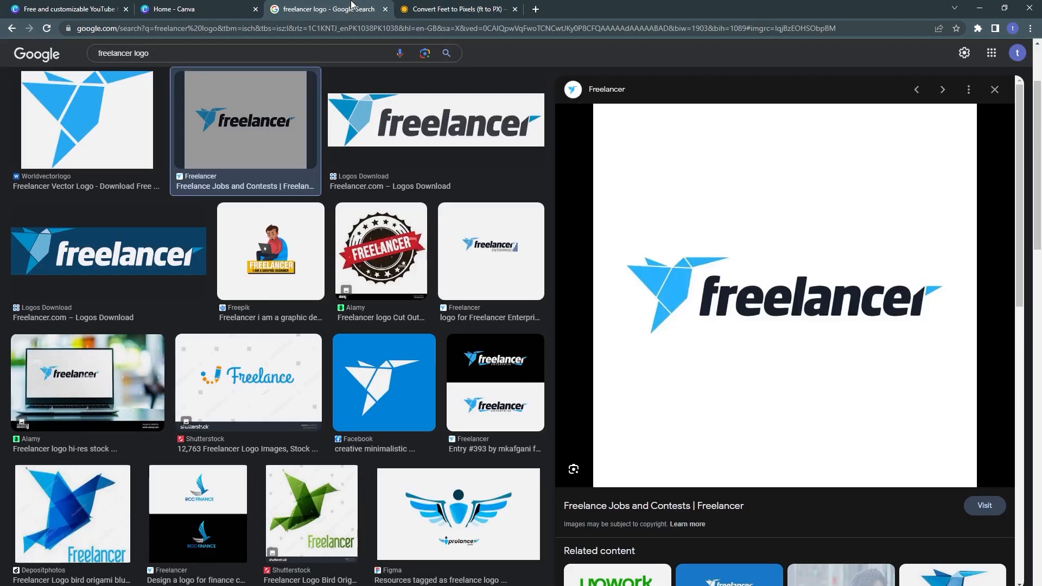
click(208, 7)
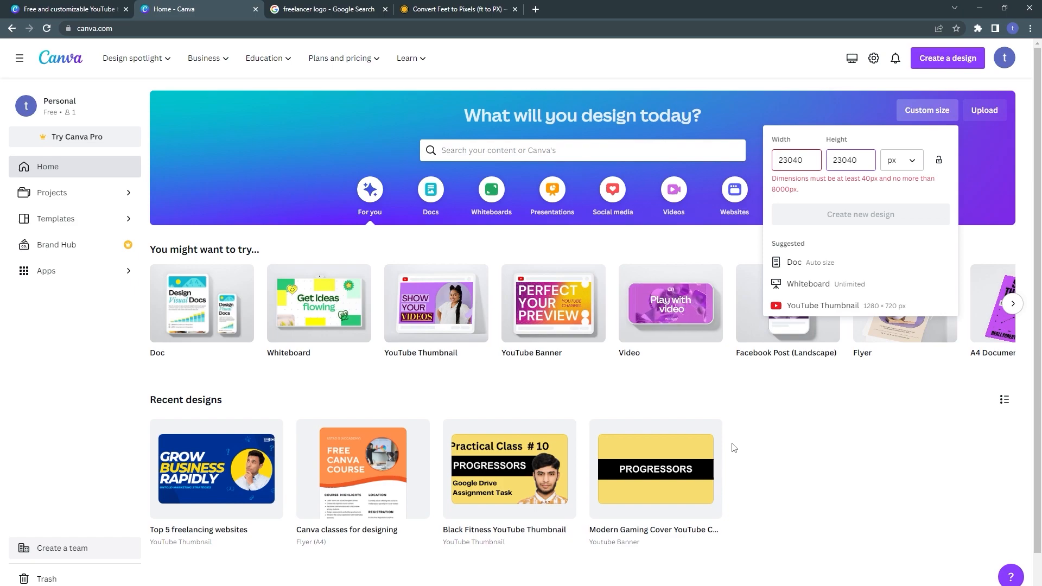
click(147, 585)
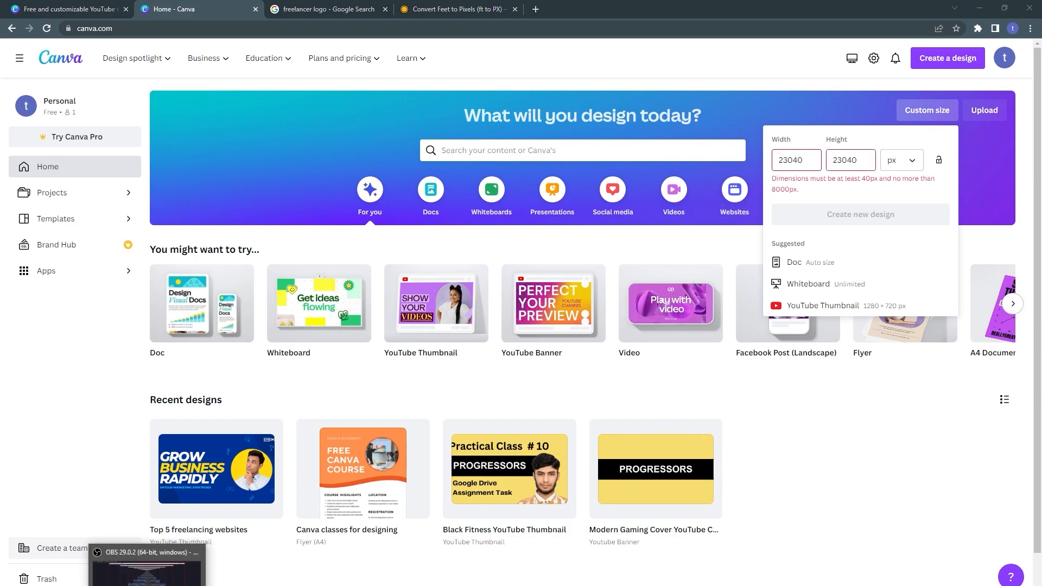
click(146, 570)
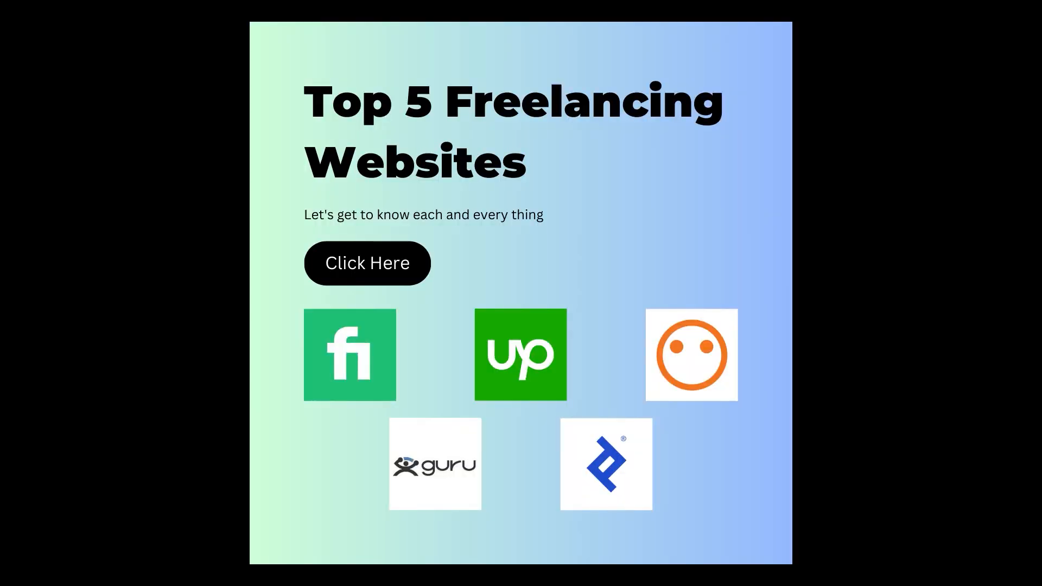
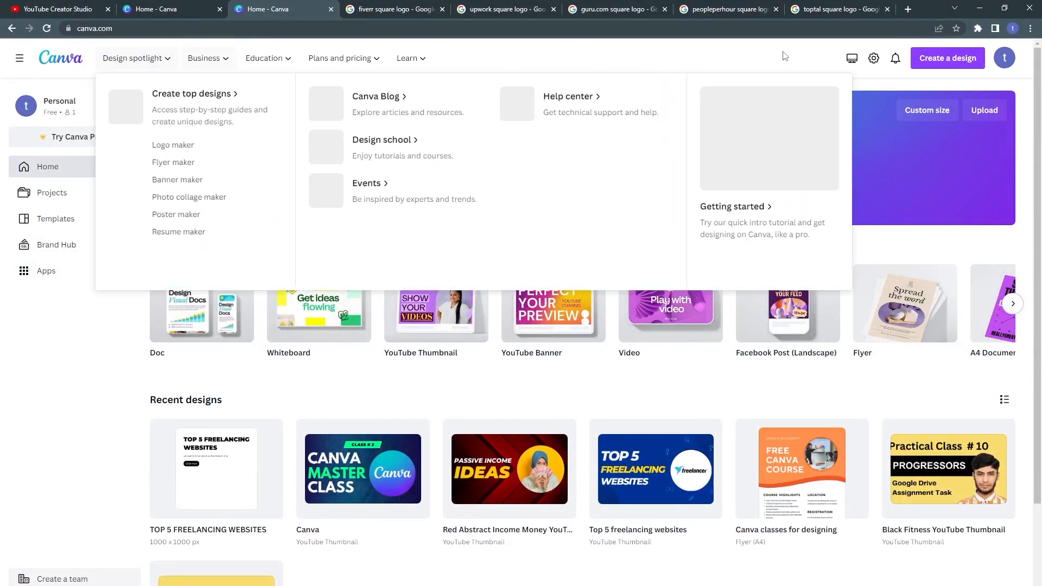
click(1005, 58)
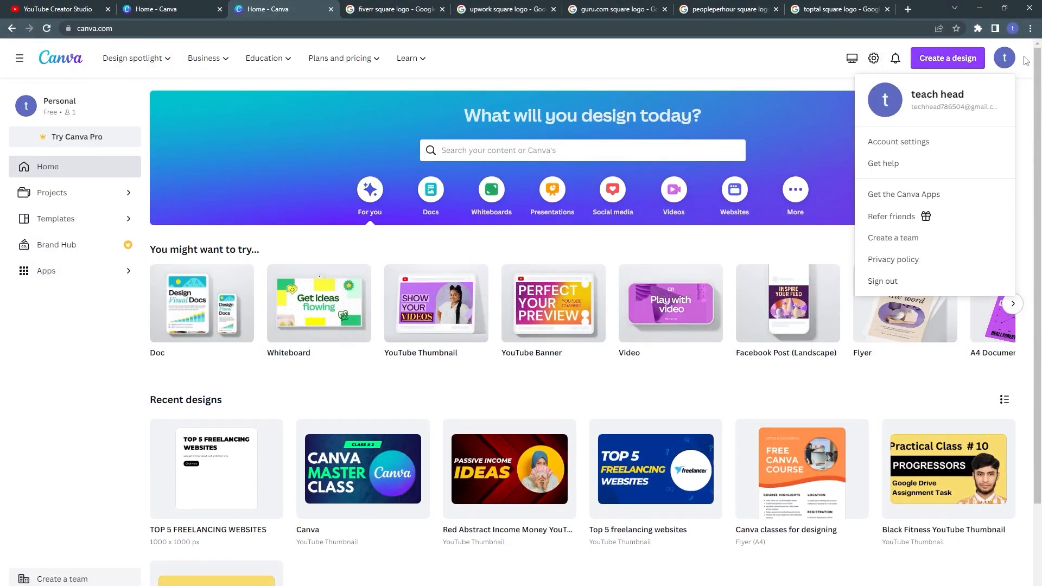
click(1025, 62)
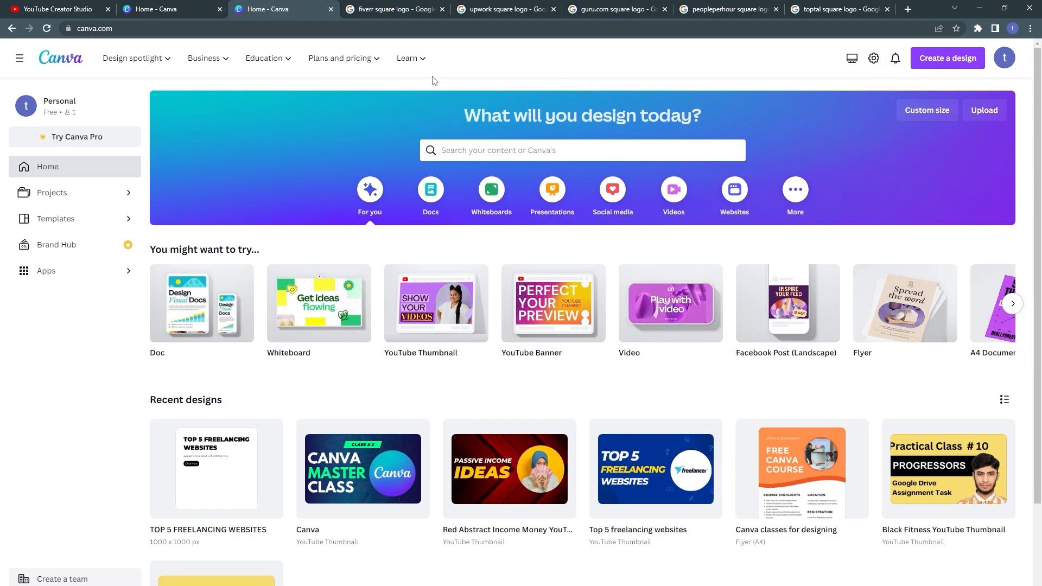
Create a new custom-size design with a width of 1000 px and a height of 1000 px.
click(911, 113)
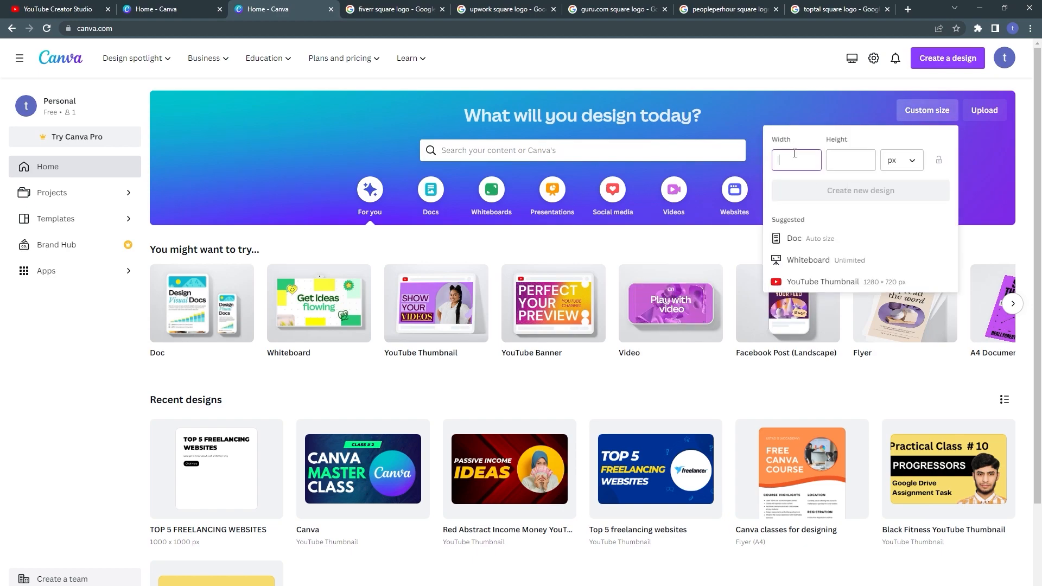
text(1)
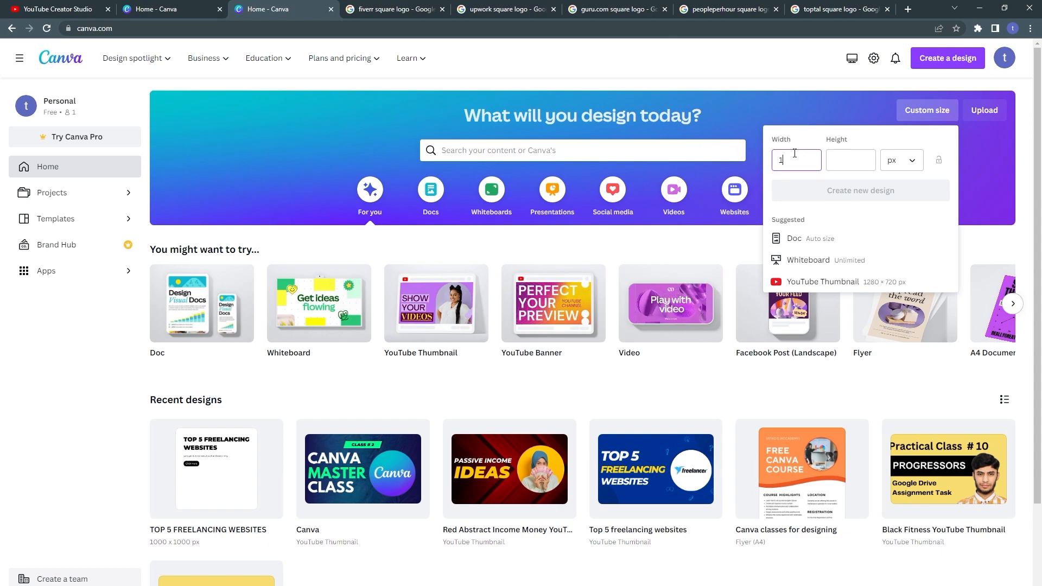
text(000)
click(848, 158)
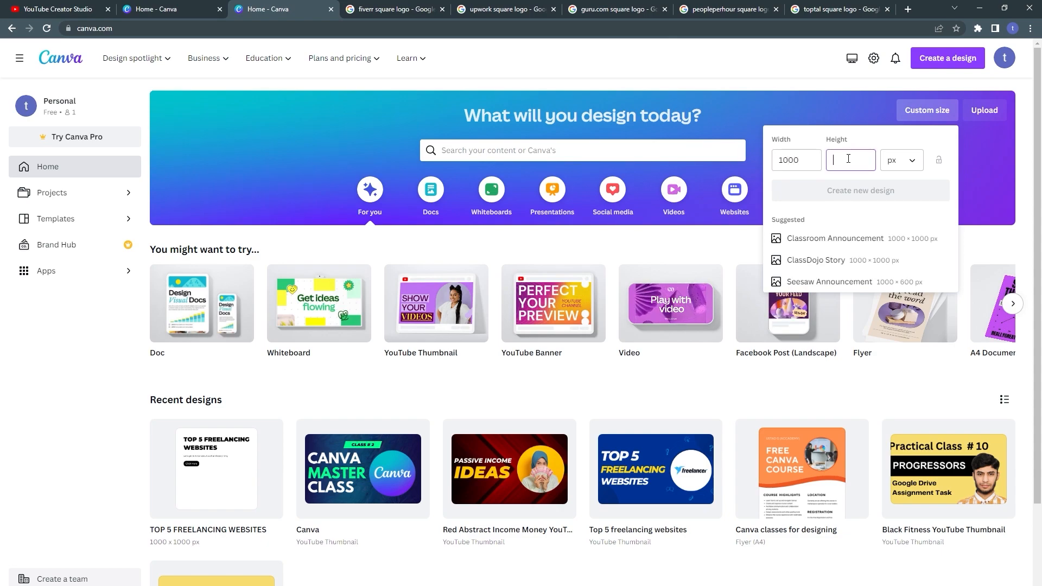
text(1000)
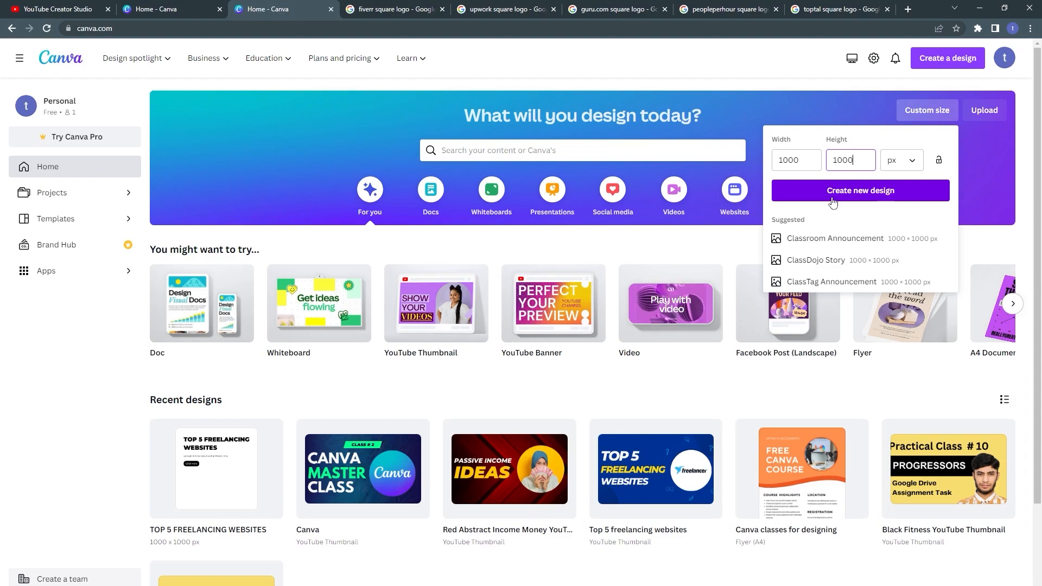
click(833, 200)
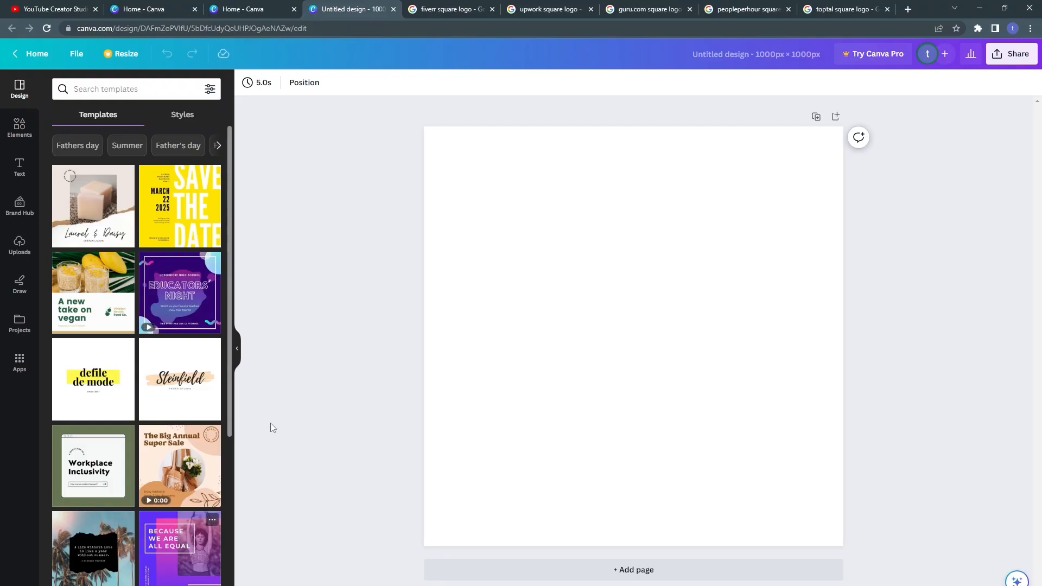
Fill the blank page background with the default light green-to-blue gradient.
click(517, 247)
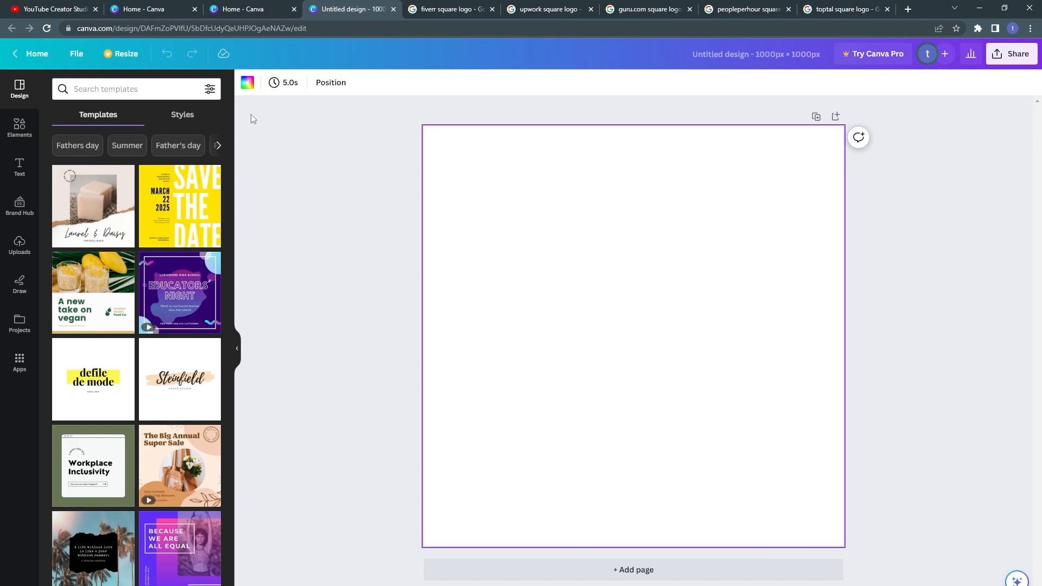
click(247, 87)
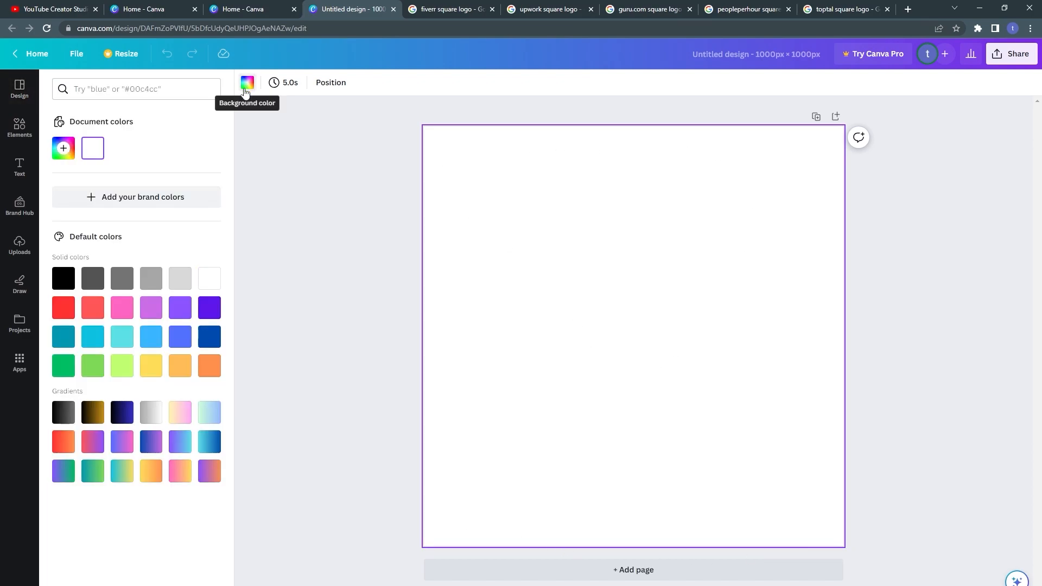
click(209, 413)
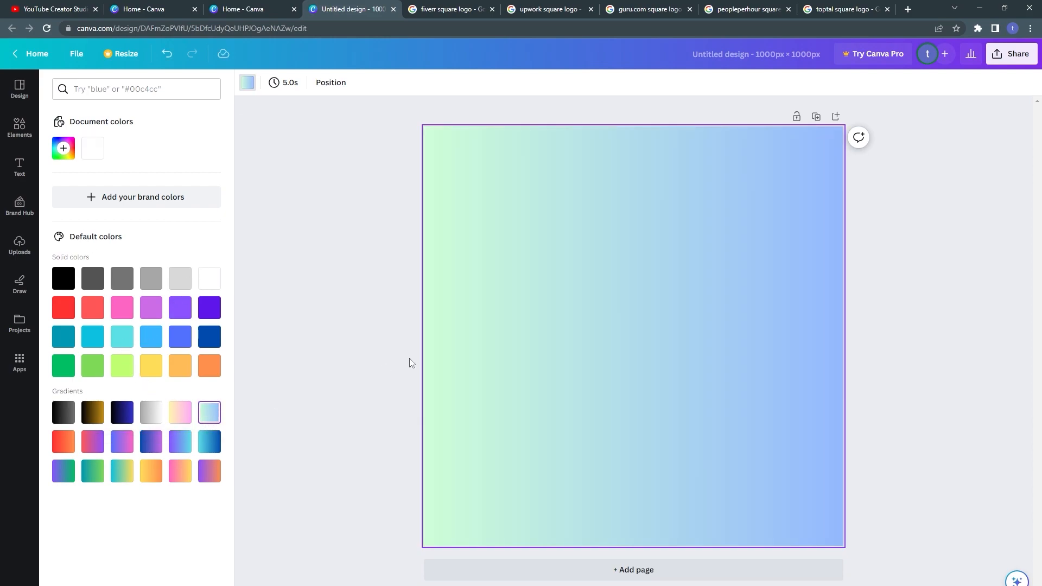
click(410, 363)
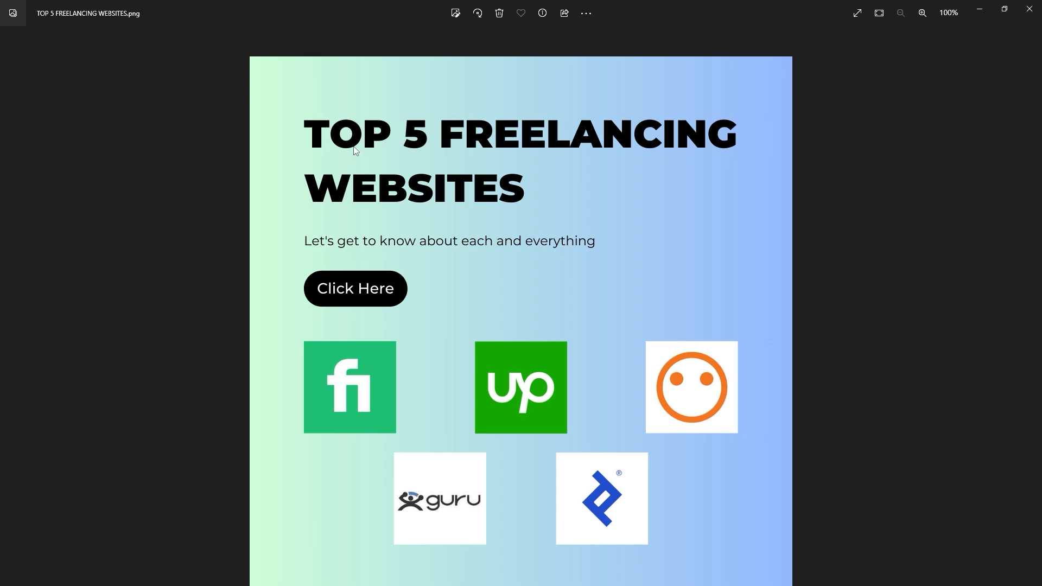
Return from the reference image to the design and add a heading reading "Top 5 freelancing websites".
key(alt+Tab)
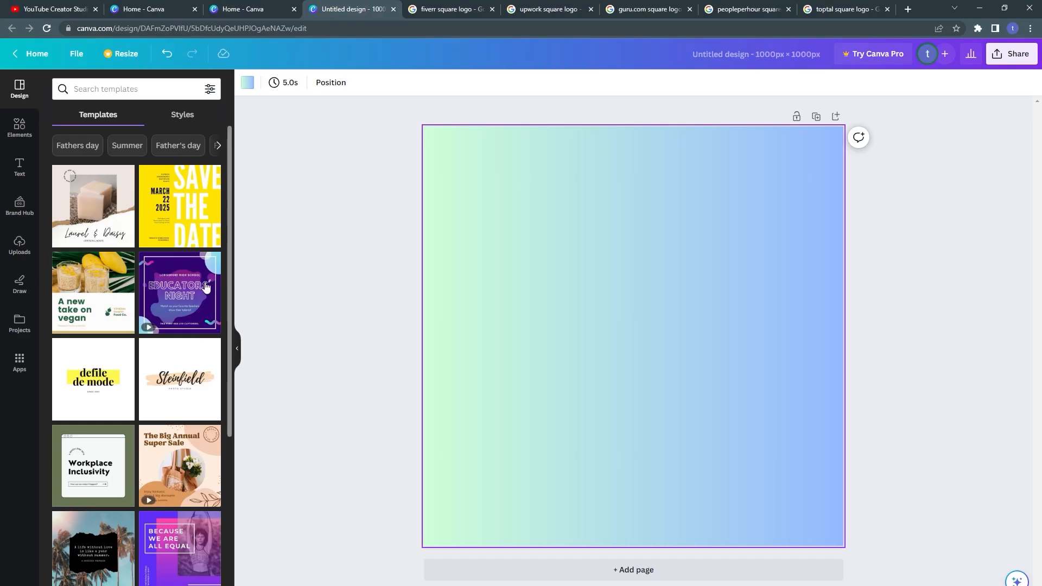
click(14, 169)
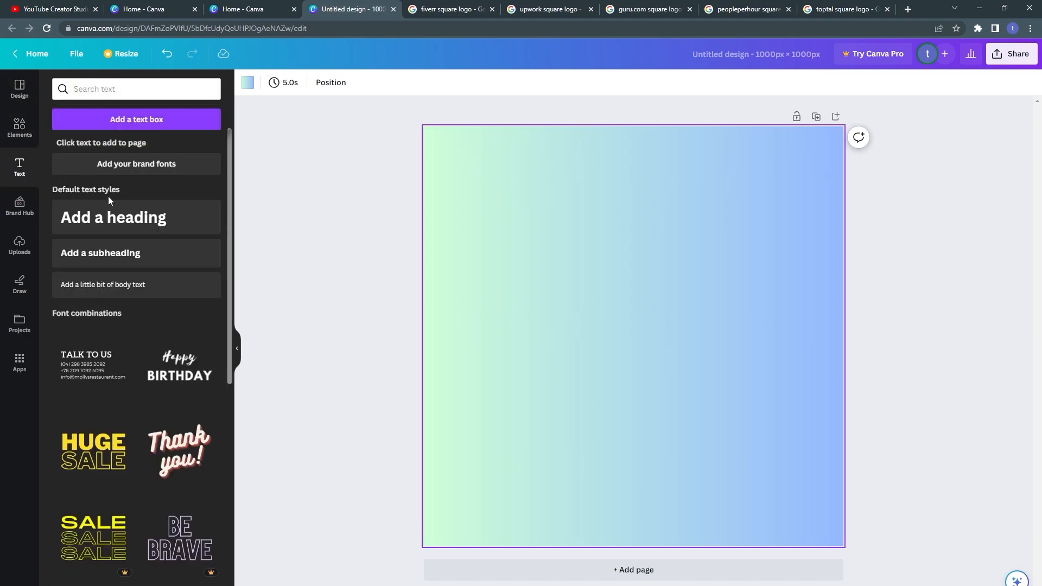
click(101, 220)
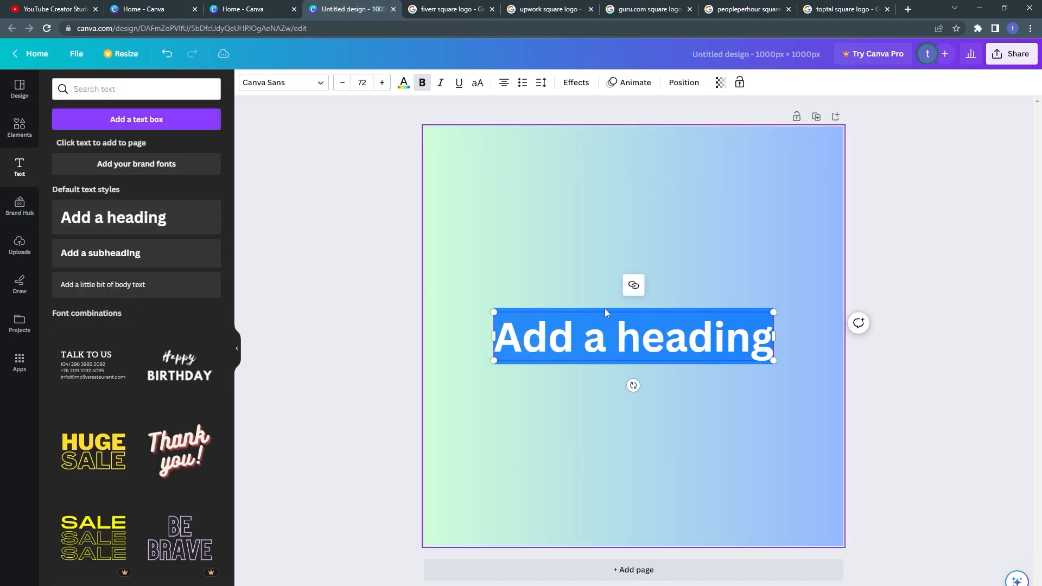
triple_click(685, 350)
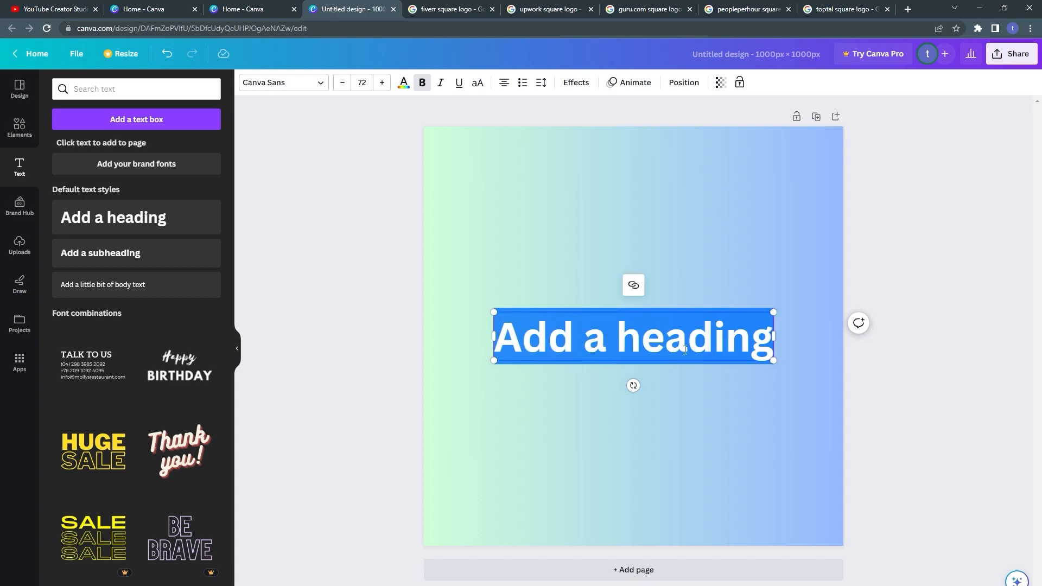
text(Tpo)
key(BackSpace)
key(BackSpace)
text(OP)
key(BackSpace)
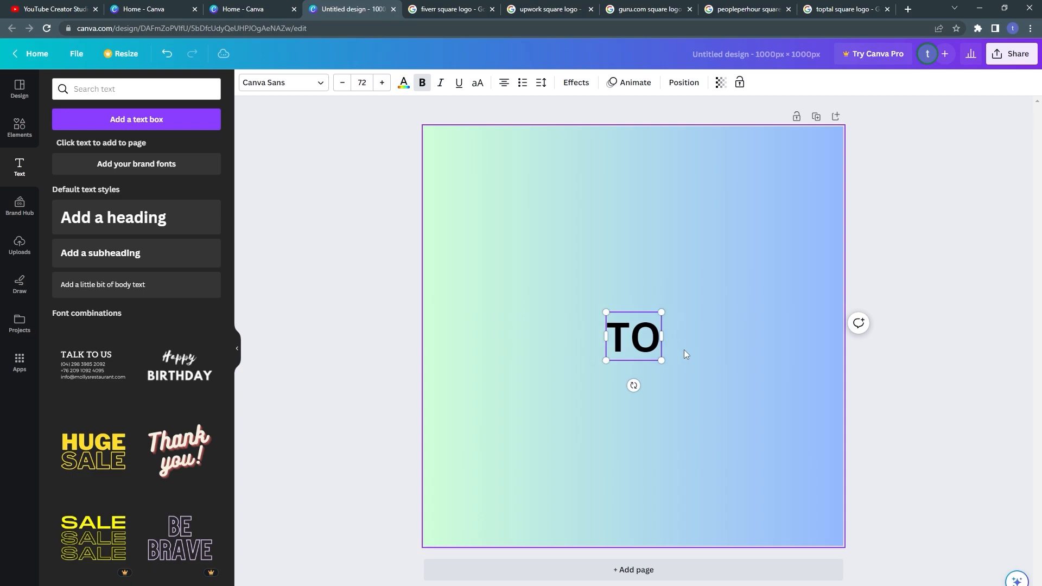
key(BackSpace)
text(op 5 fr)
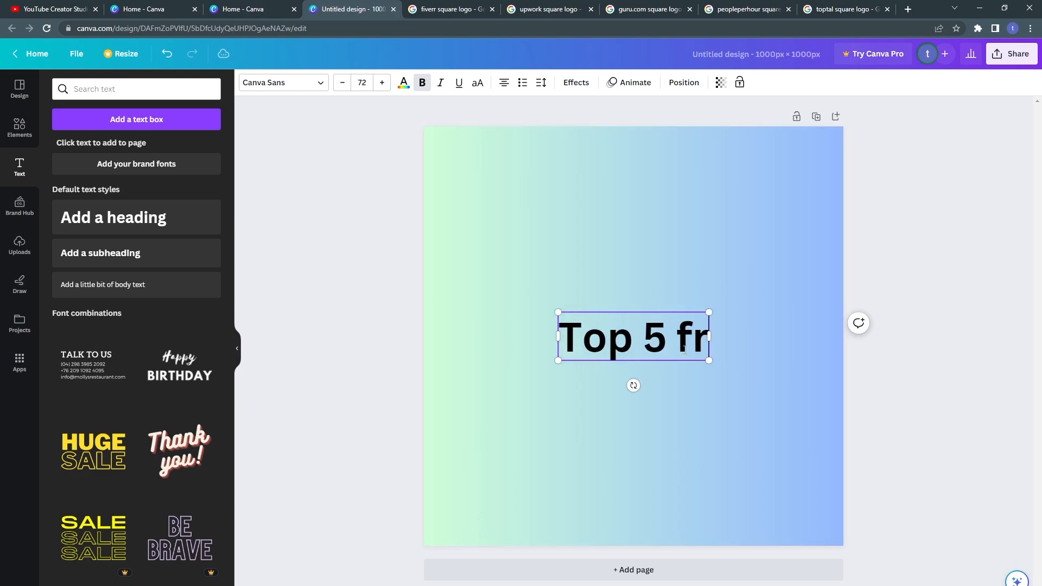
text(eelancing websi)
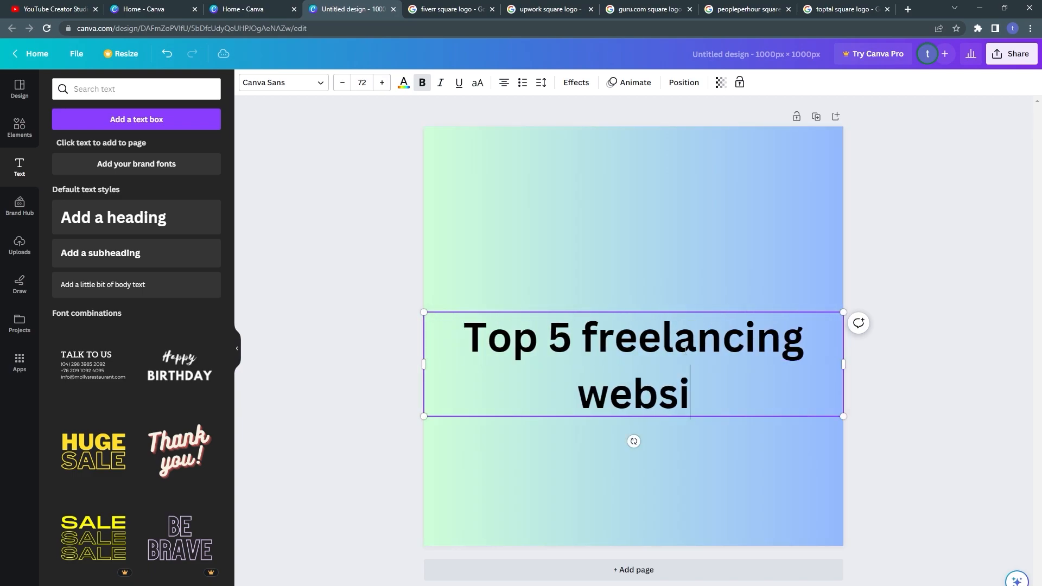
text(tes)
Capitalize the initial letters of the heading's last two words so it reads "Top 5 Freelancing Websites".
click(579, 393)
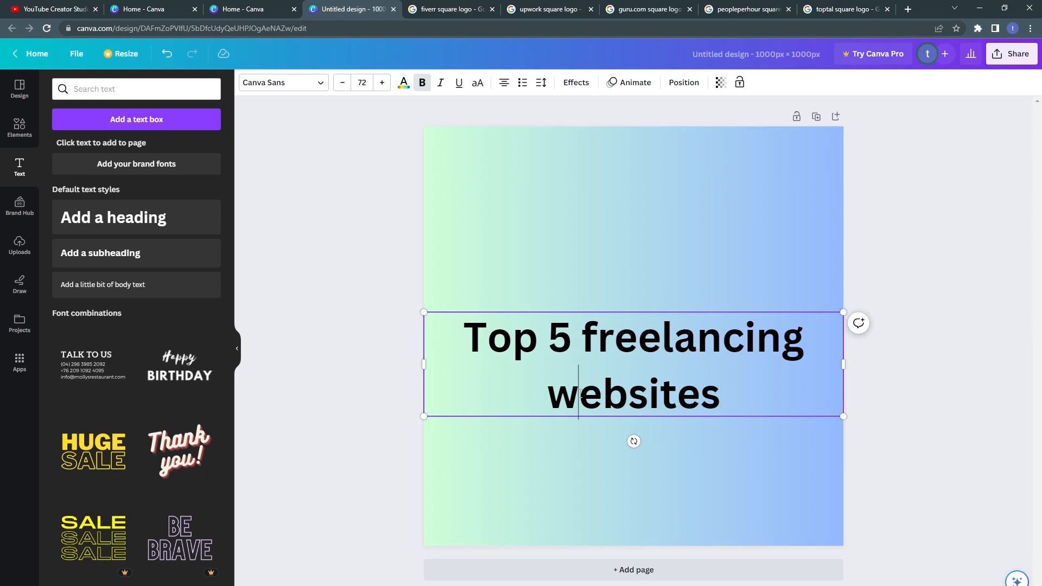
key(BackSpace)
text(w)
key(BackSpace)
text(W)
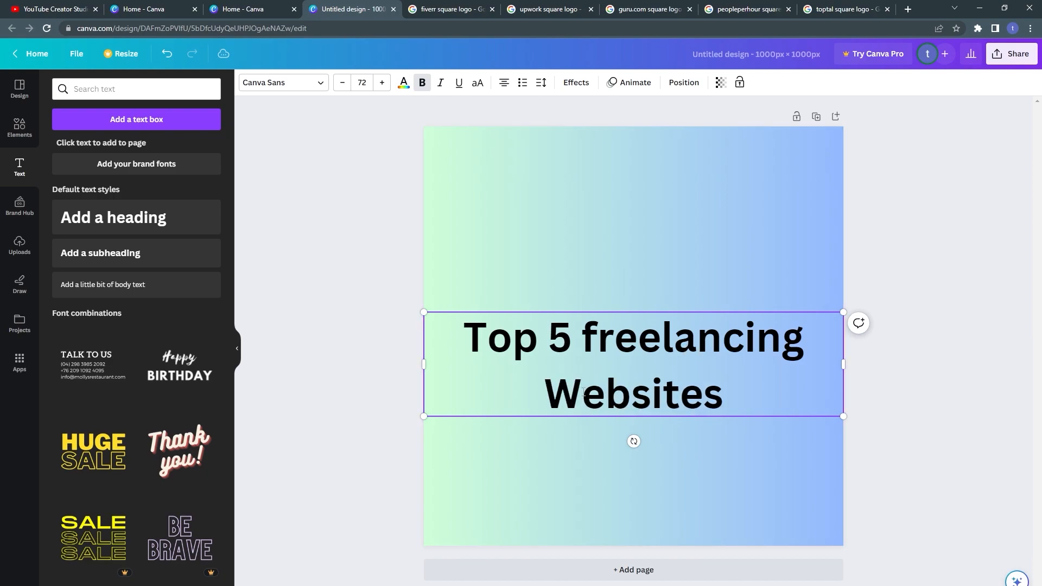
click(595, 332)
key(BackSpace)
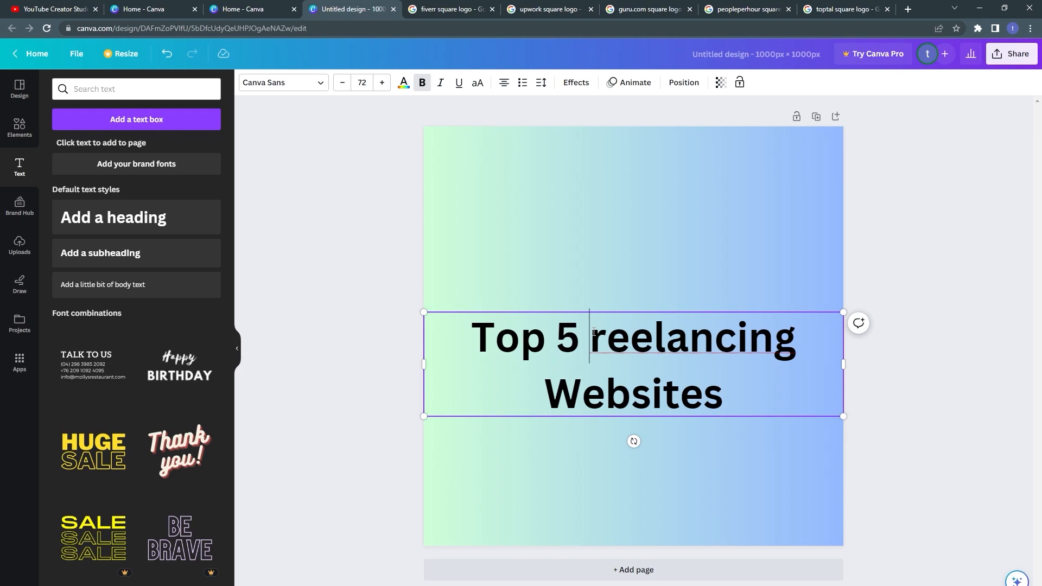
text(f)
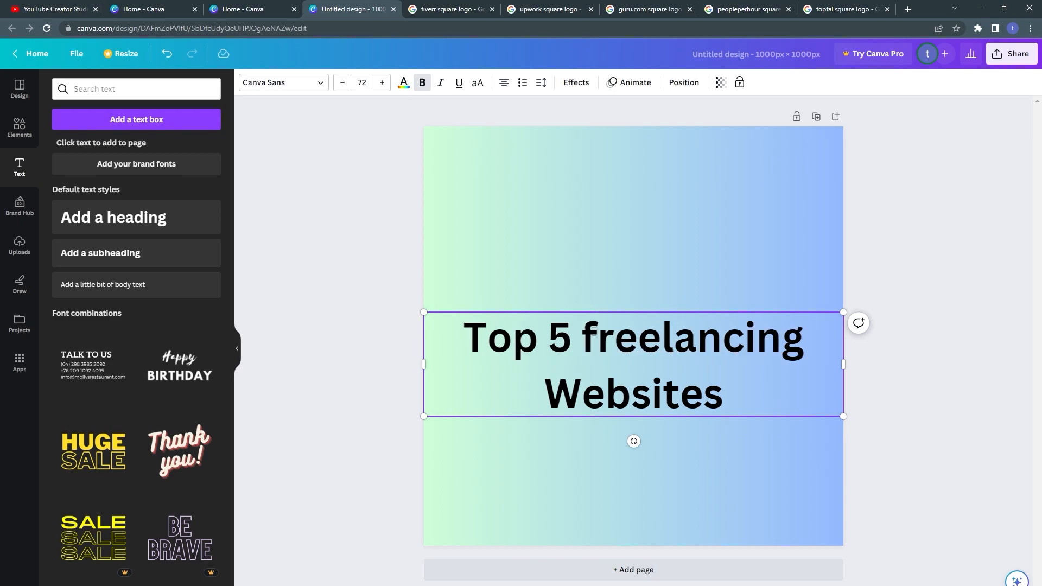
key(BackSpace)
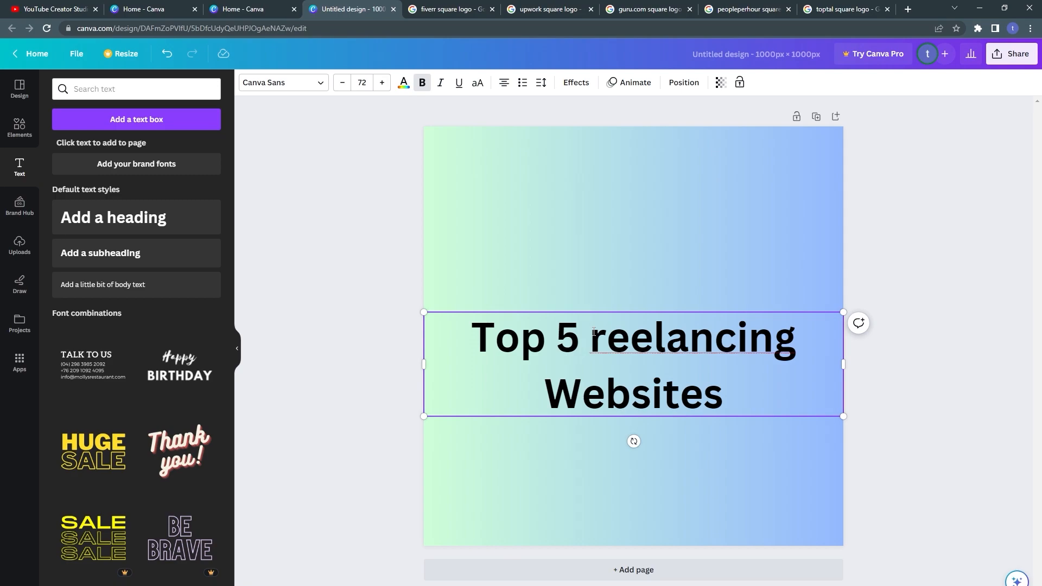
text(F)
click(409, 295)
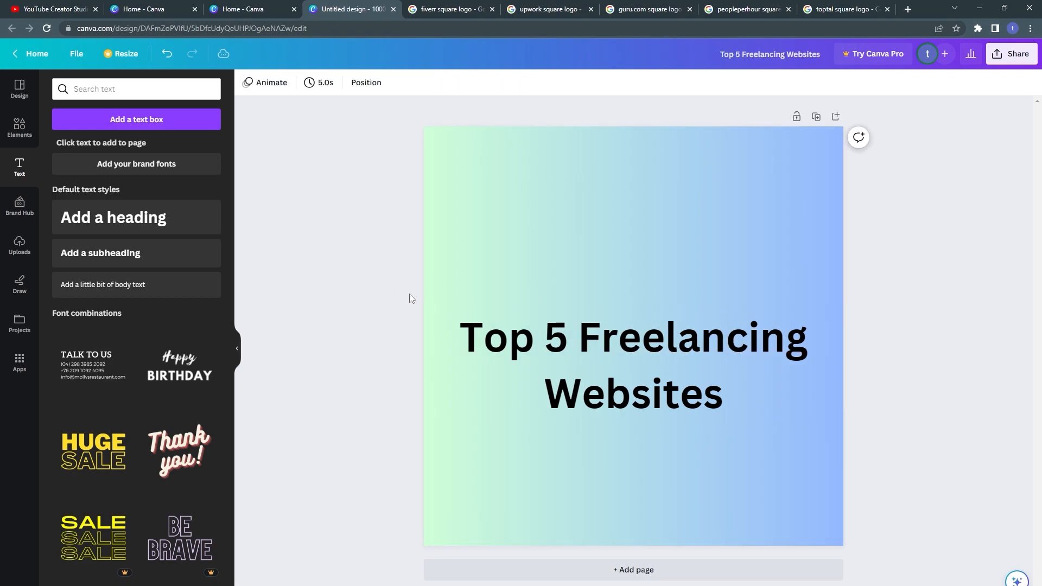
Left-align the "Top 5 Freelancing Websites" heading text.
click(614, 353)
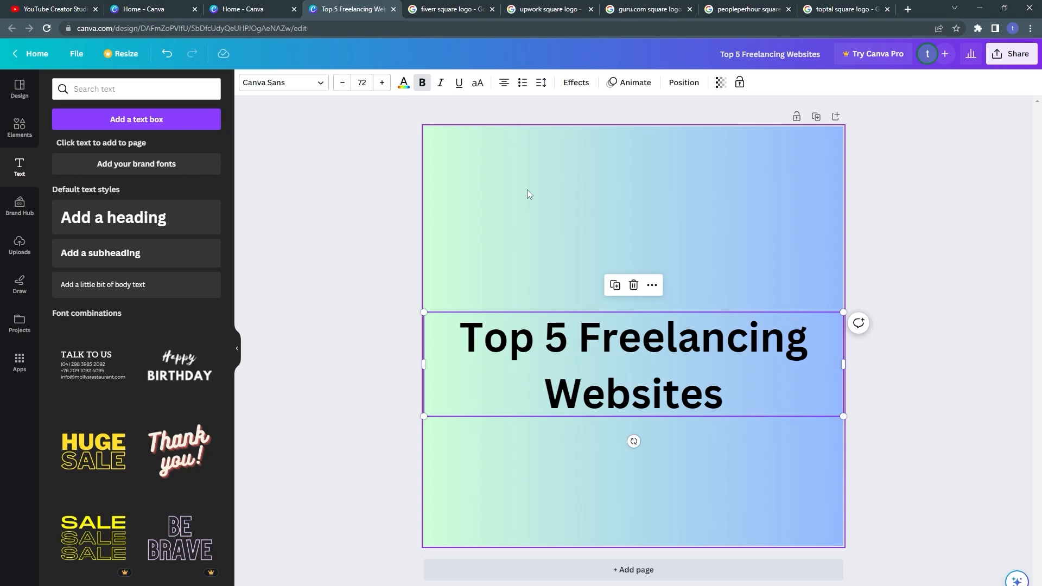
click(504, 82)
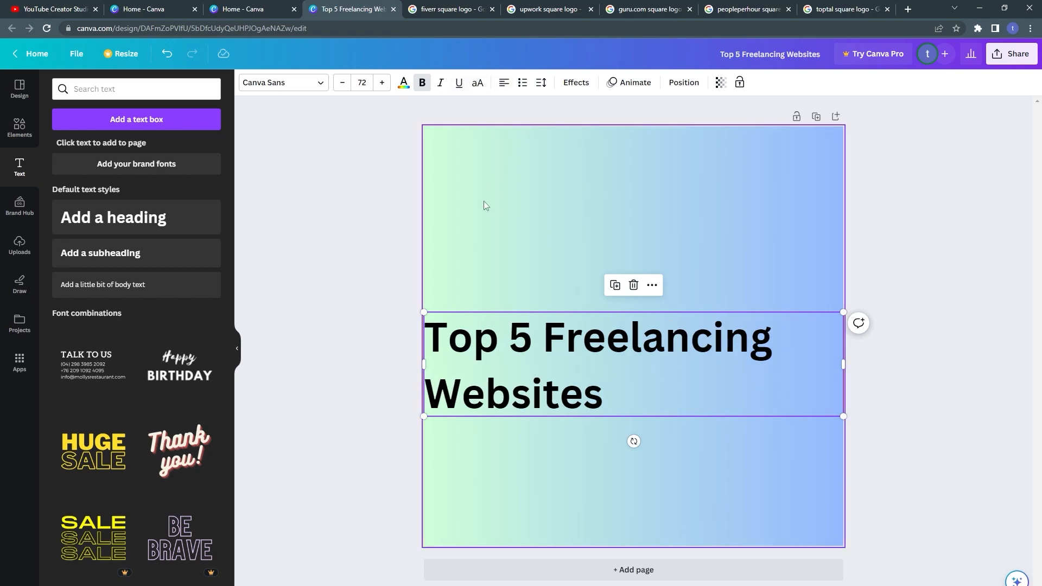
Move the heading to the page's upper edge and examine the margins and text layout in the reference image.
drag(548, 343, 544, 154)
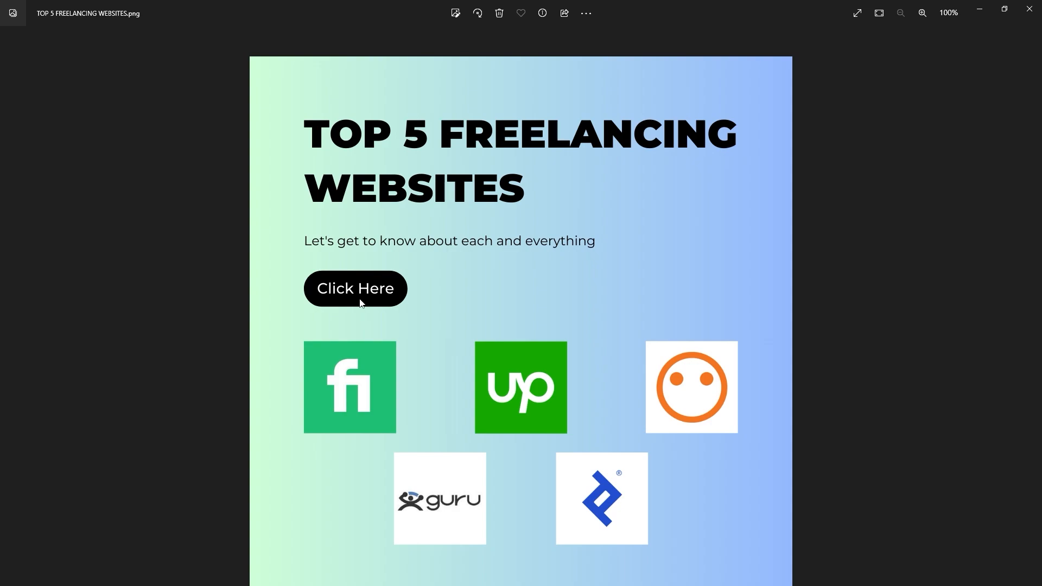
scroll(361, 303, up, 2)
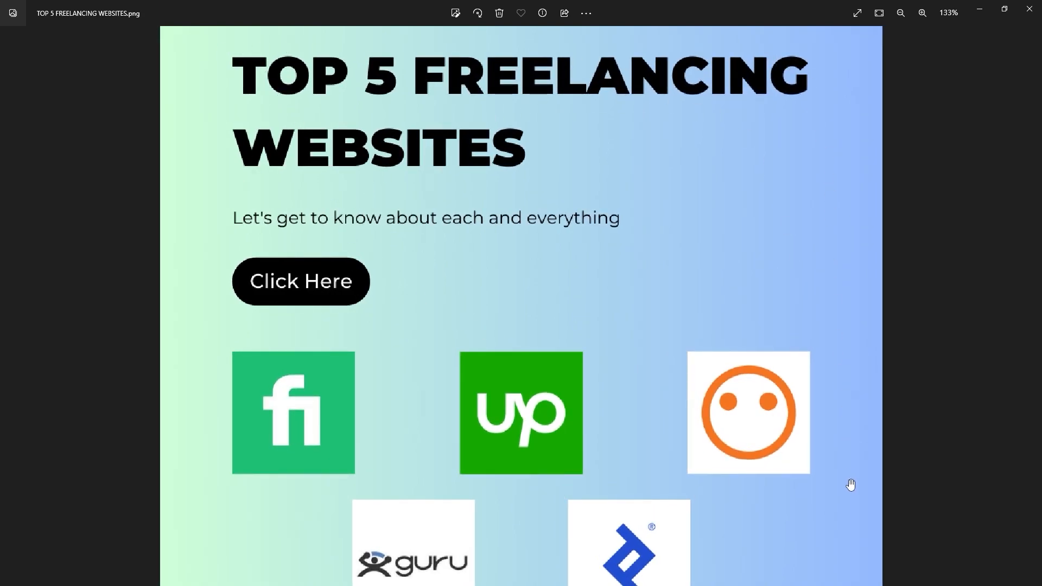
scroll(528, 72, up, 1)
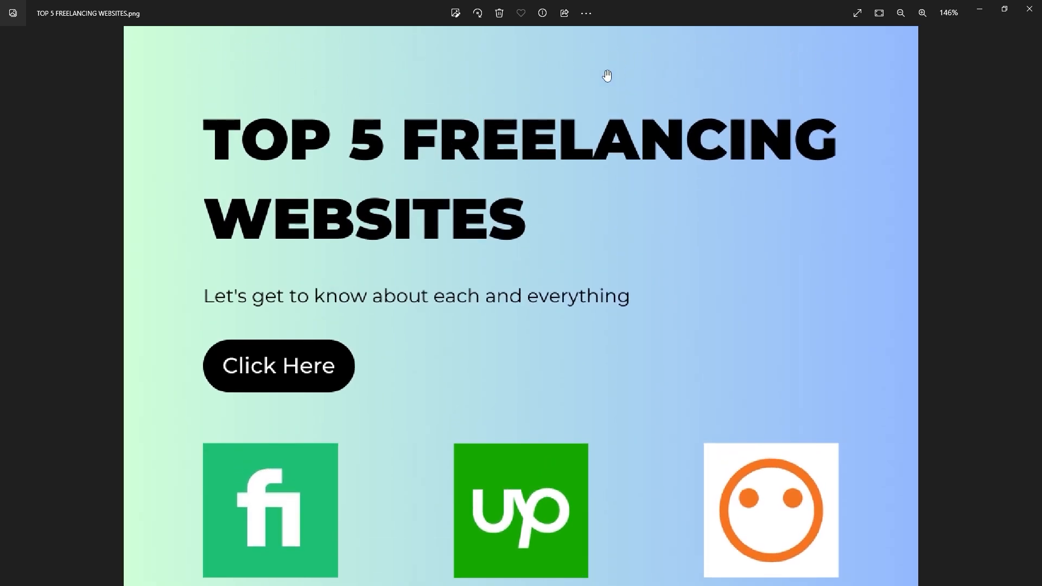
drag(476, 250, 476, 166)
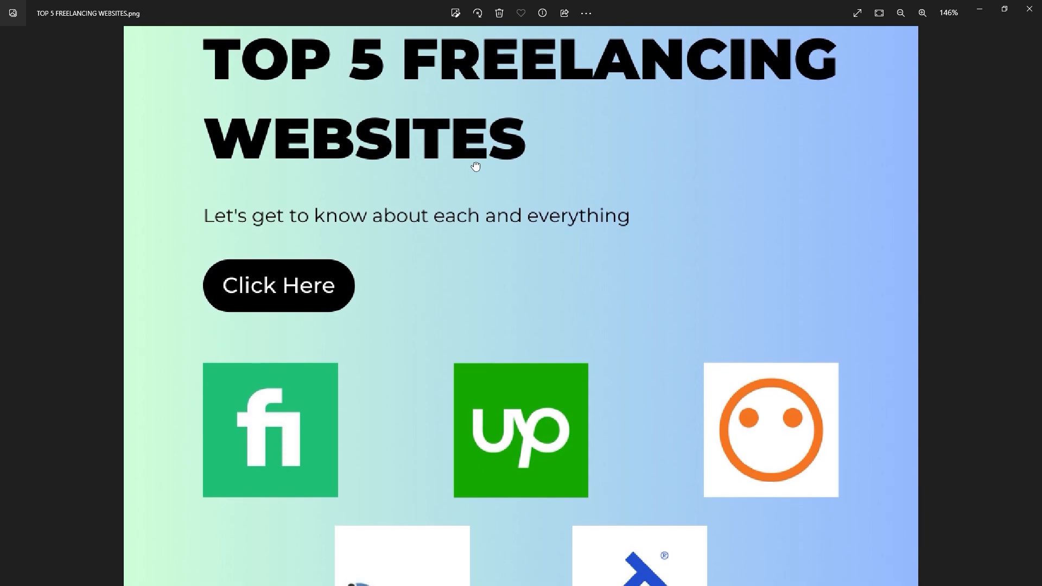
scroll(475, 173, down, 1)
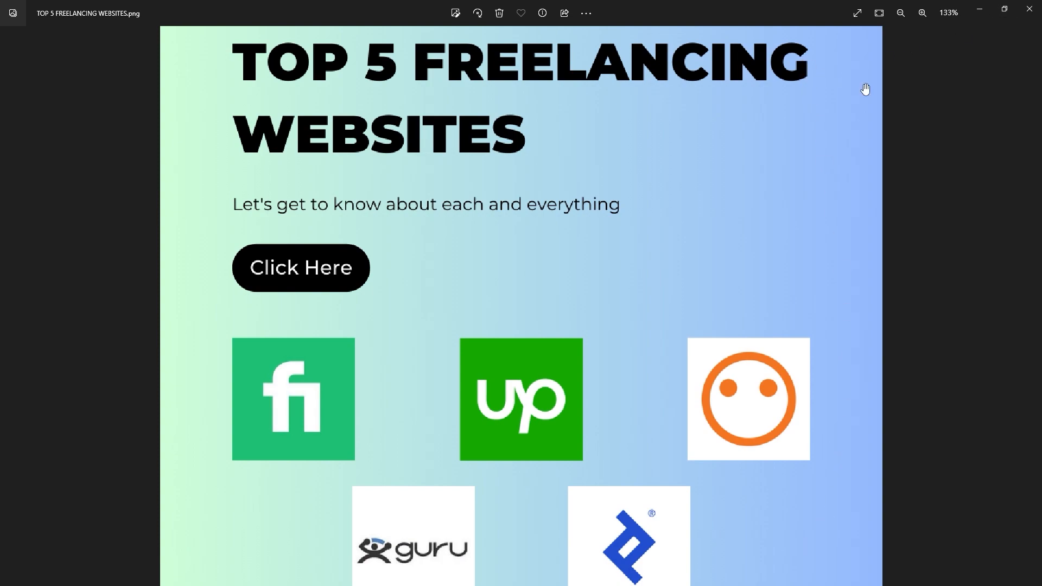
scroll(505, 322, up, 2)
scroll(505, 322, down, 3)
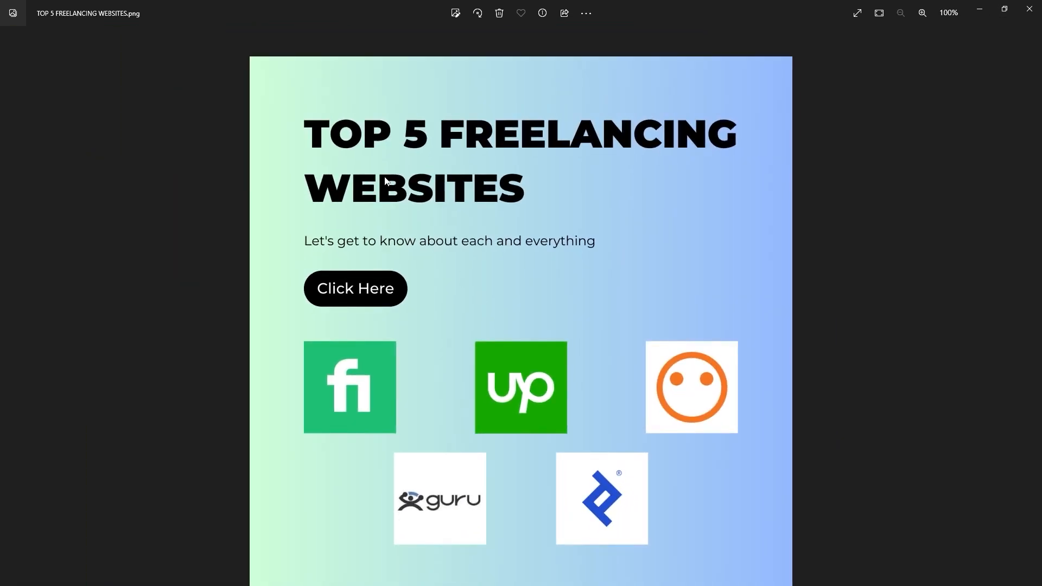
Return to the design and position the heading at the upper-left corner of the page's margin guides.
key(alt+Tab)
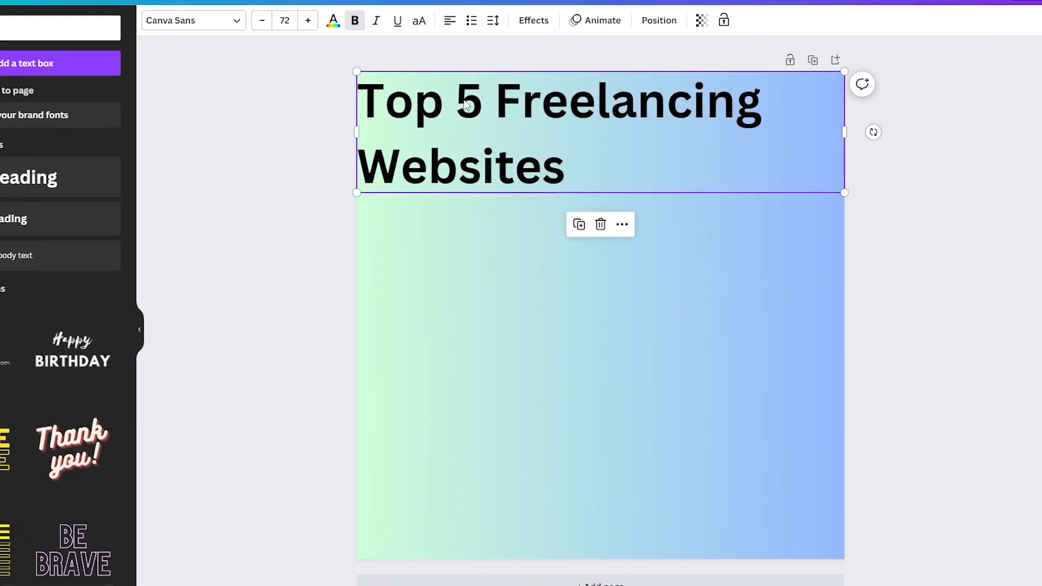
drag(516, 155, 533, 159)
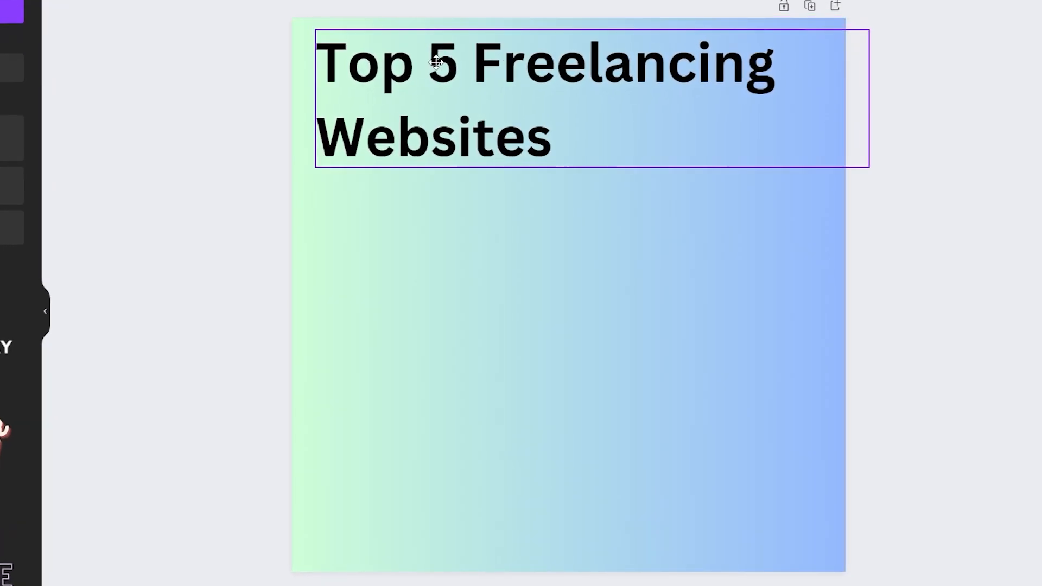
drag(435, 62, 470, 156)
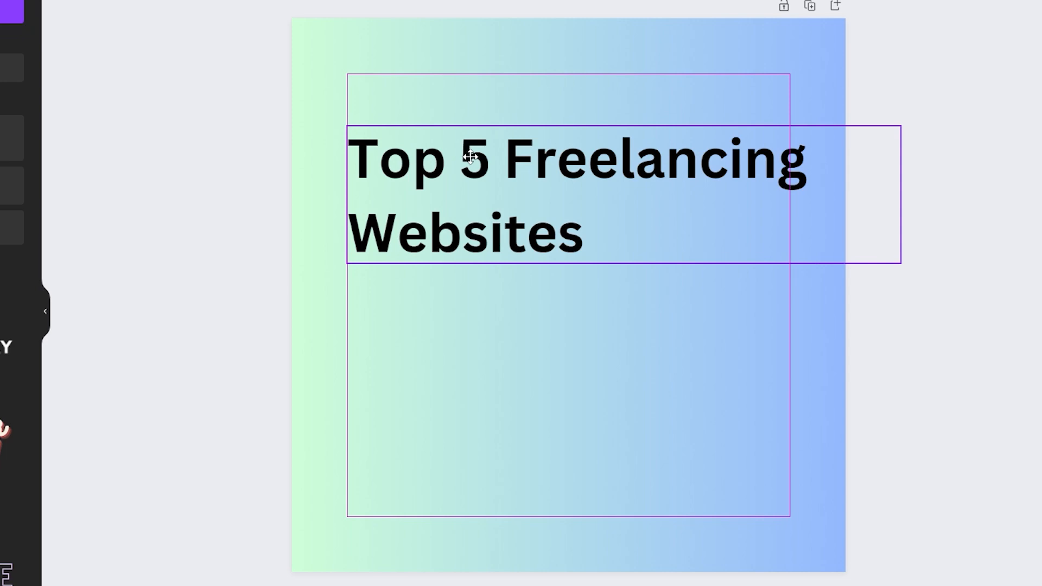
drag(470, 157, 470, 158)
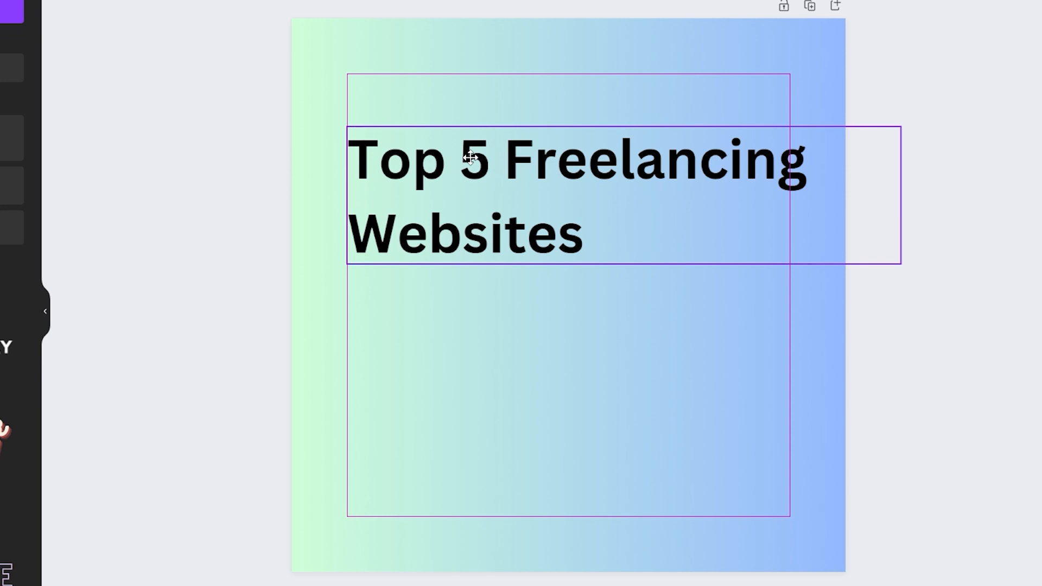
drag(470, 157, 465, 105)
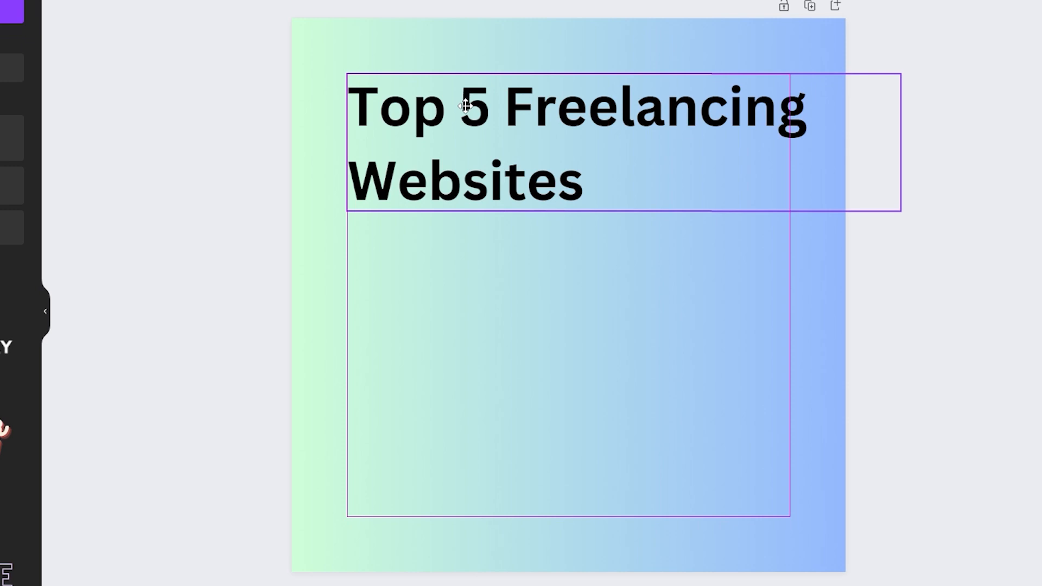
click(466, 106)
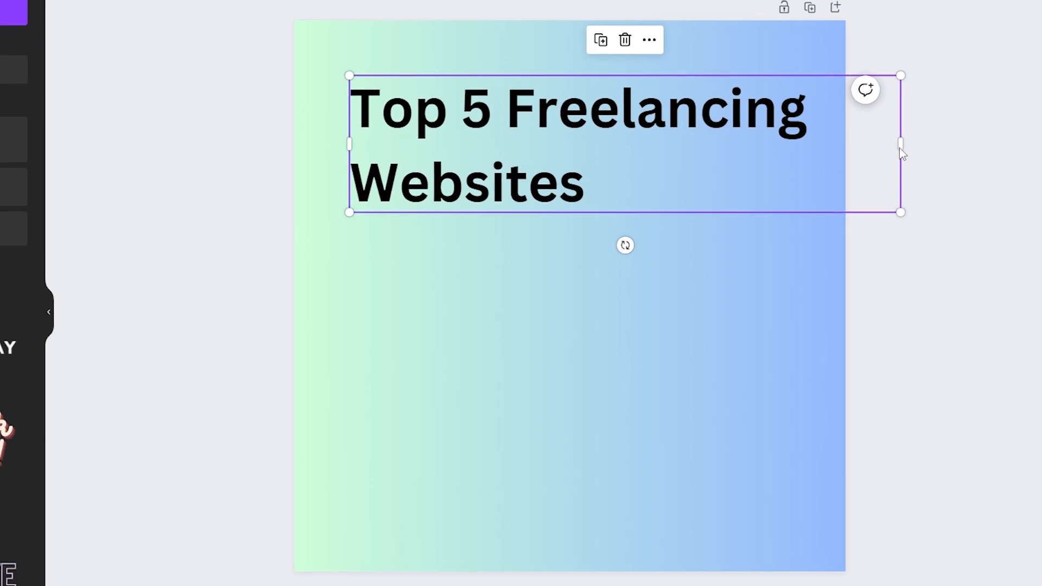
Set the font size of the whole "Top 5 Freelancing Websites" heading to 64.
double_click(701, 116)
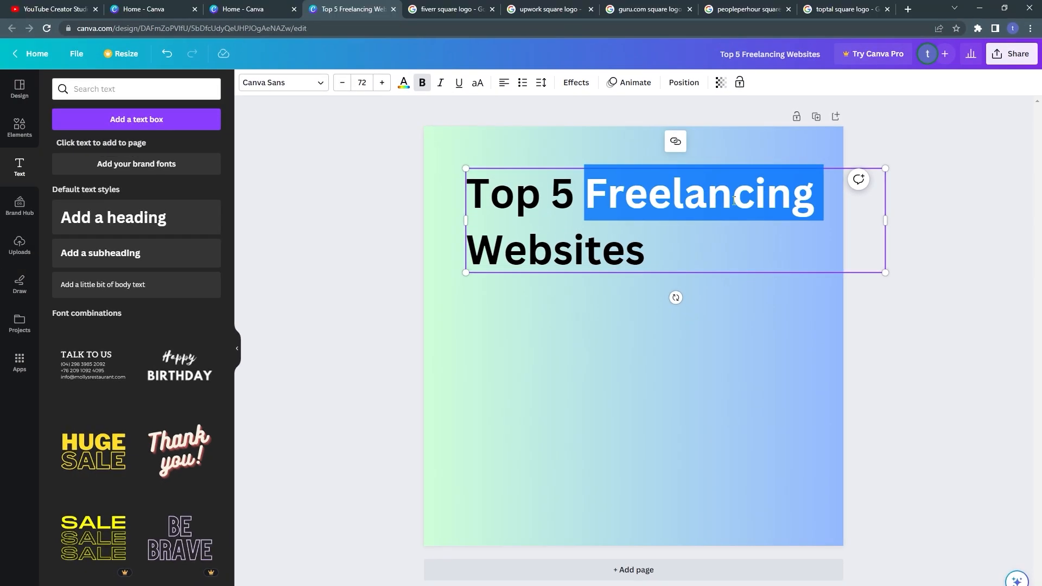
key(ctrl+a)
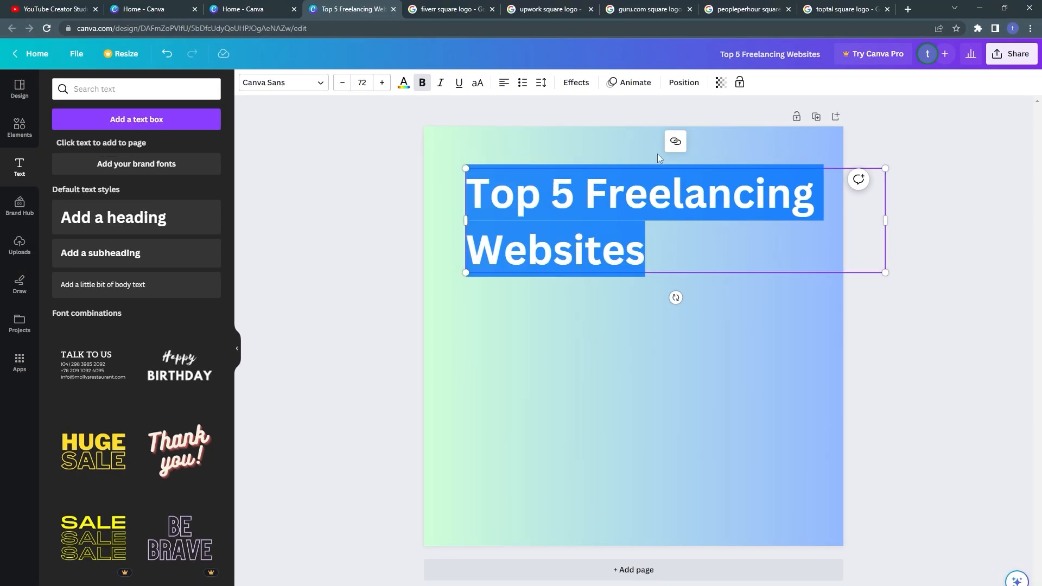
click(362, 83)
click(369, 220)
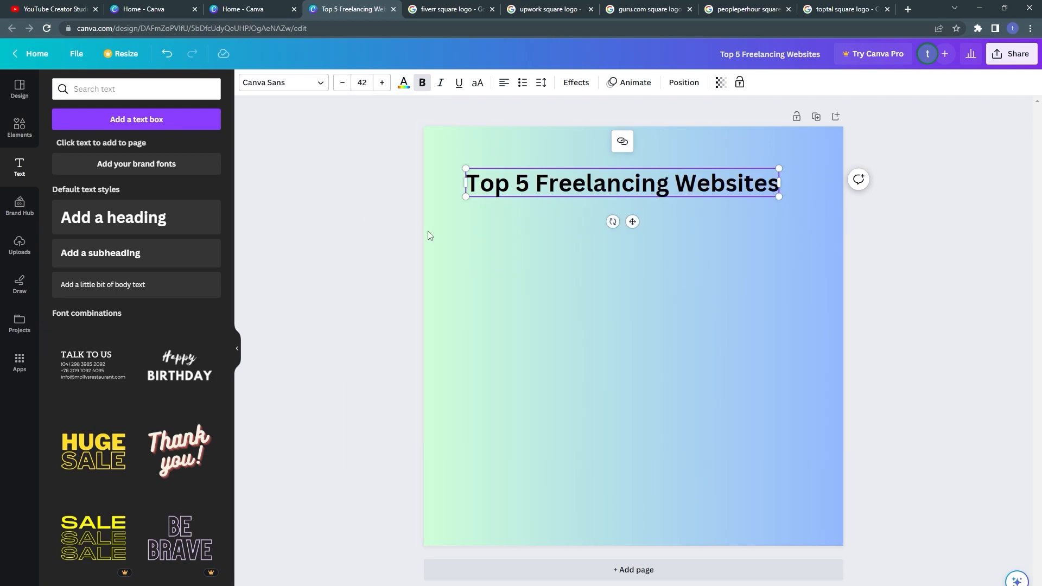
click(358, 83)
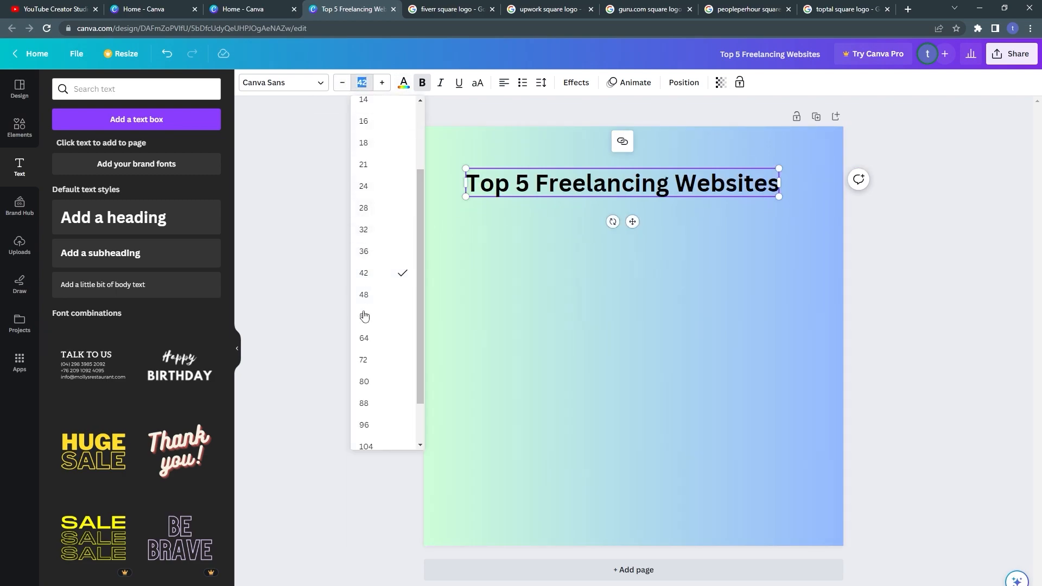
click(366, 337)
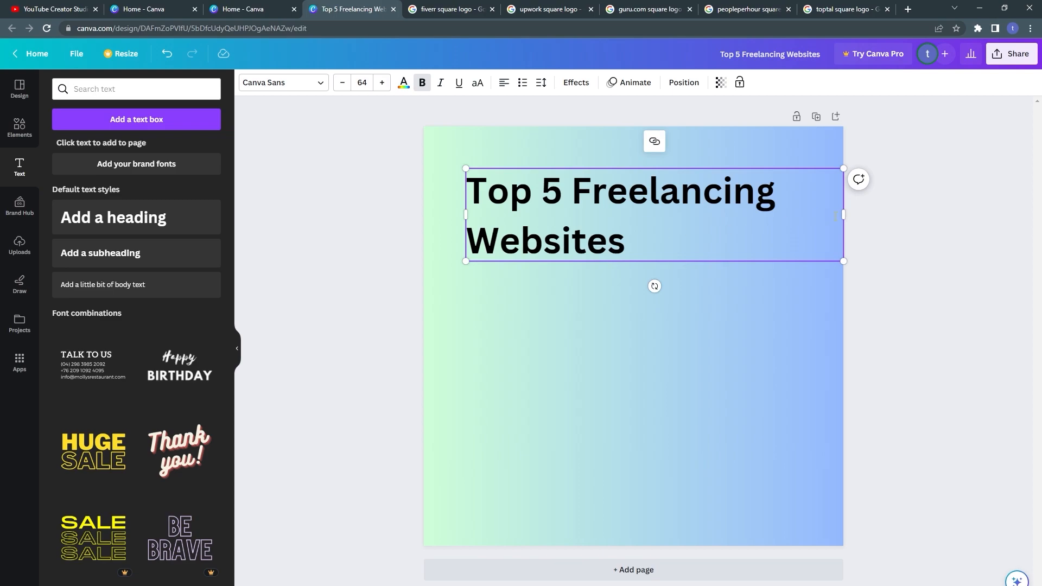
Narrow the heading's text box to 800 px wide so its right edge meets the margin guide.
drag(842, 216, 801, 216)
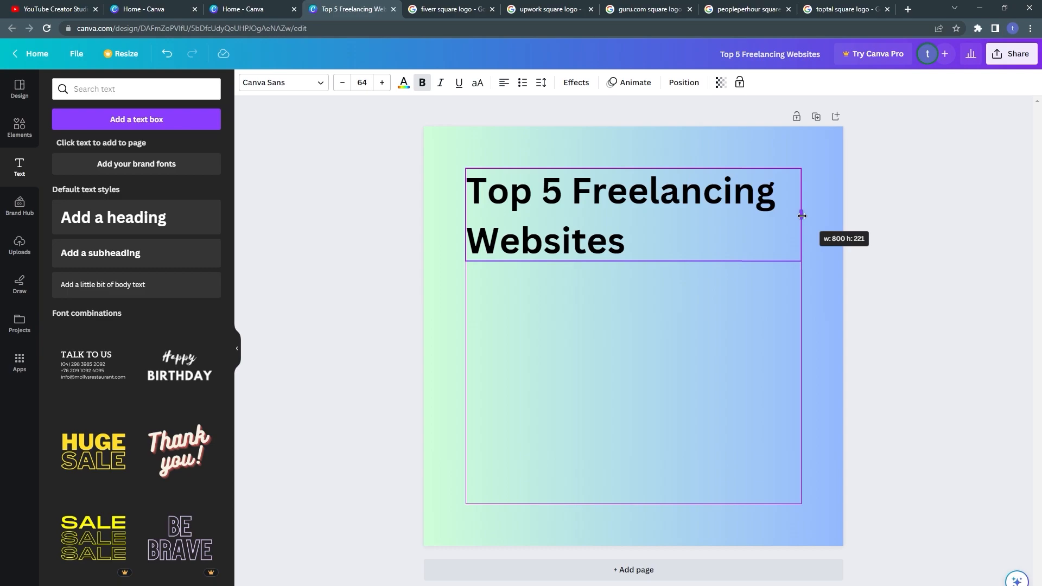
drag(801, 216, 802, 216)
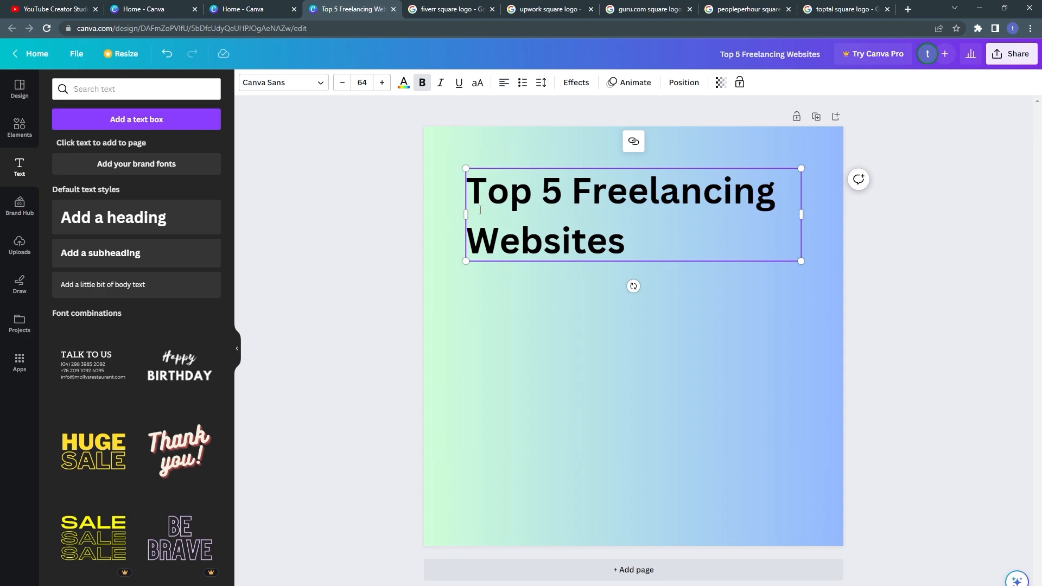
click(282, 200)
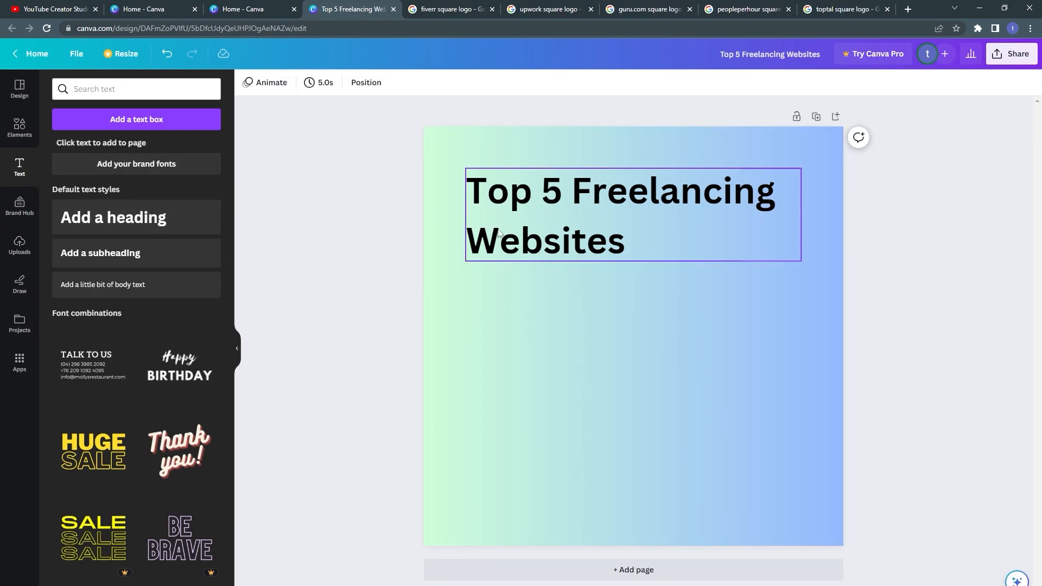
Turn the heading's bold formatting off and back on.
click(500, 205)
click(502, 198)
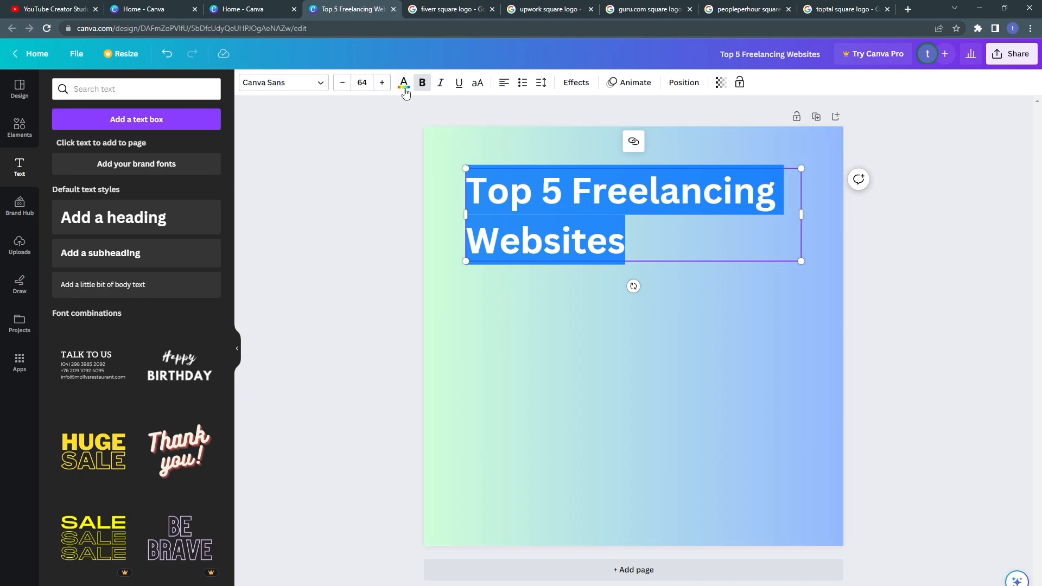
click(422, 82)
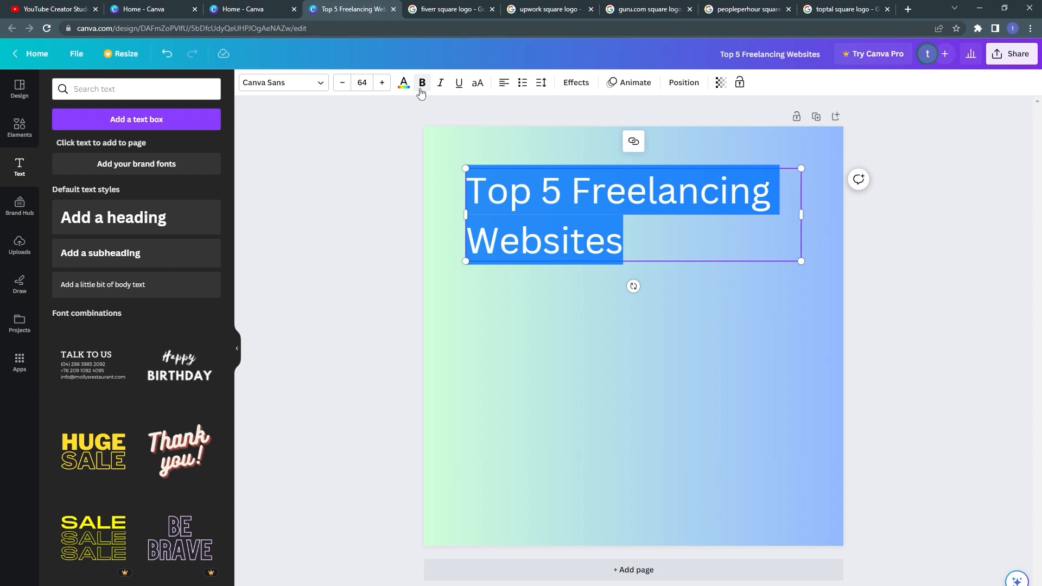
click(421, 87)
click(529, 219)
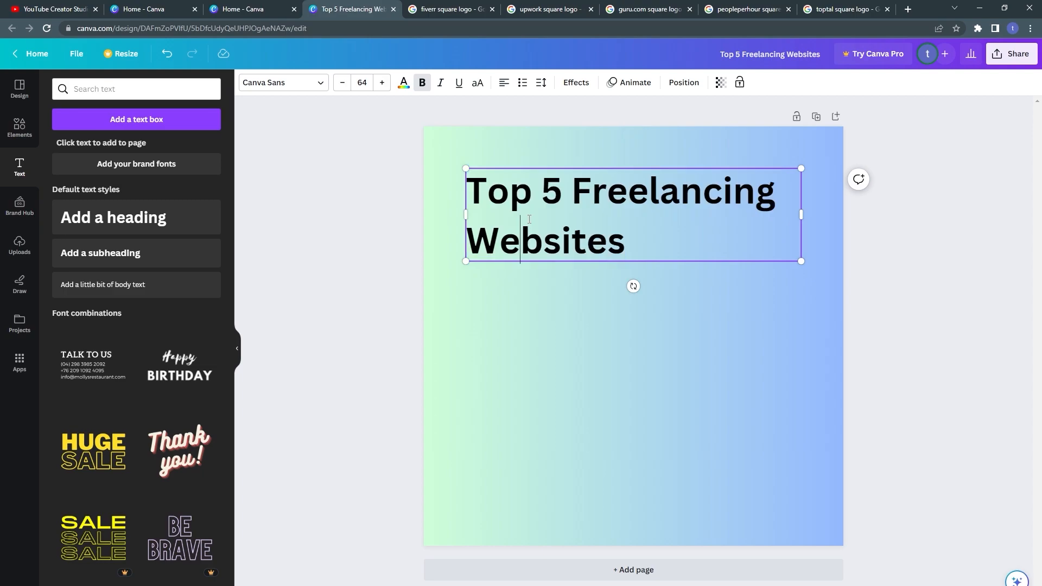
Change the heading's font to Montserrat.
double_click(522, 213)
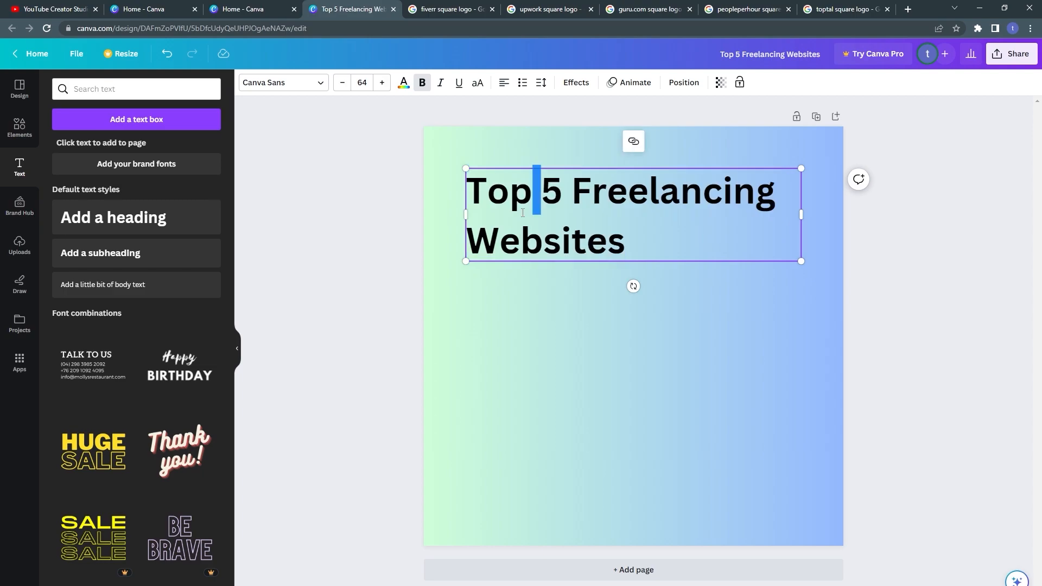
triple_click(523, 213)
click(310, 89)
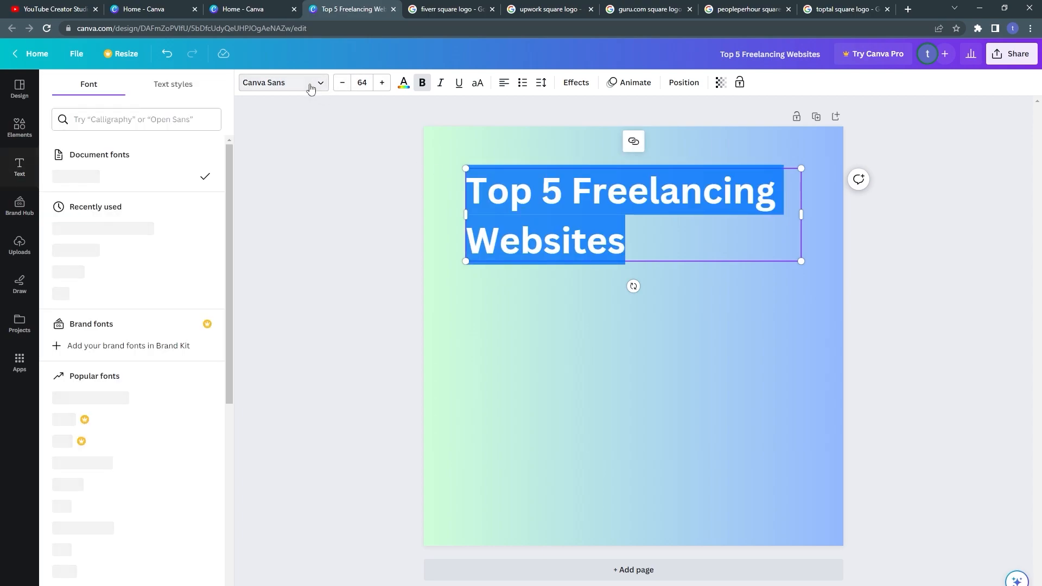
click(72, 254)
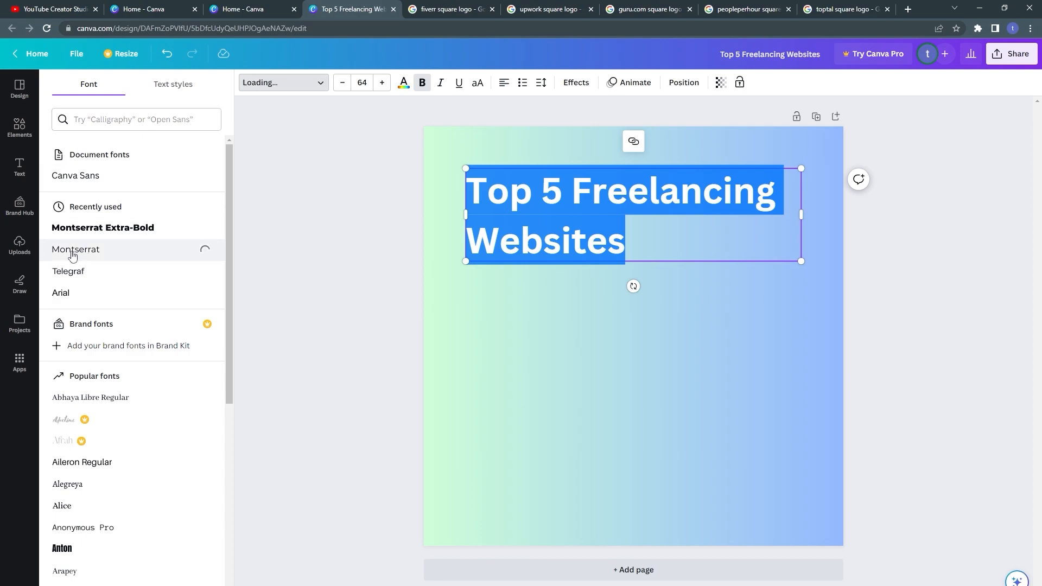
click(449, 260)
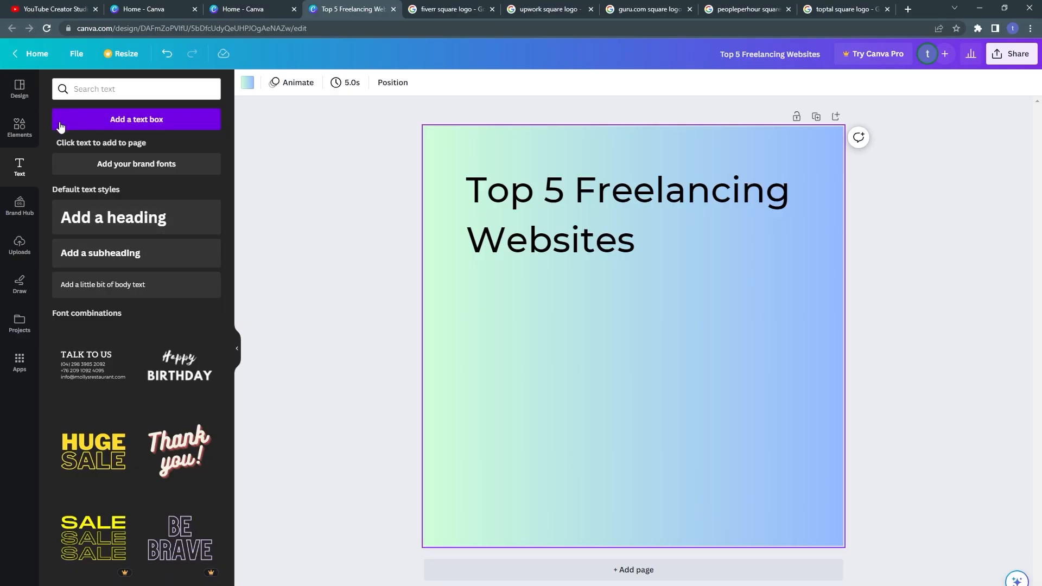
Change the font of the whole heading to Montserrat Extra-Bold.
click(81, 92)
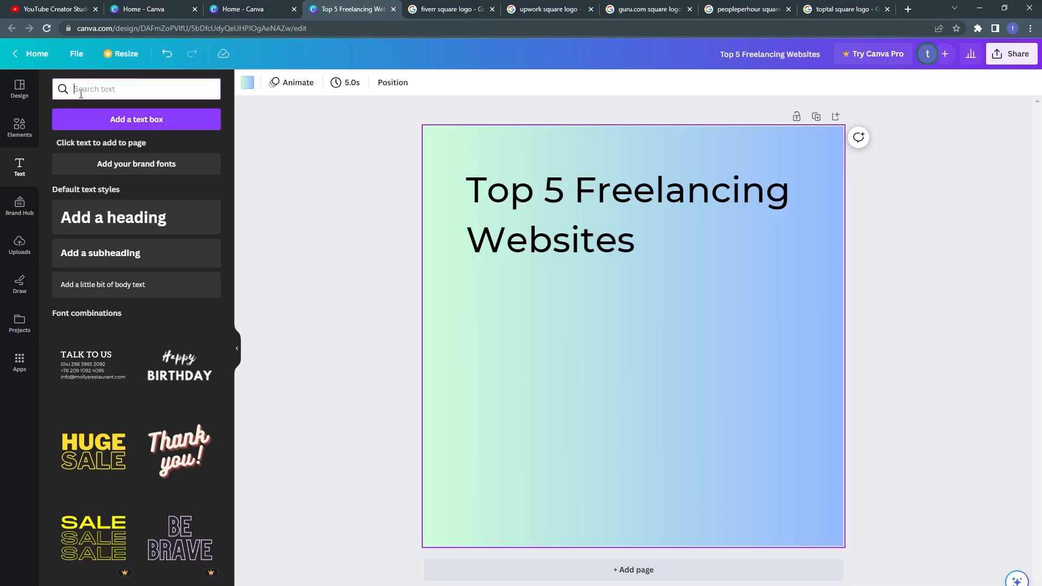
click(513, 190)
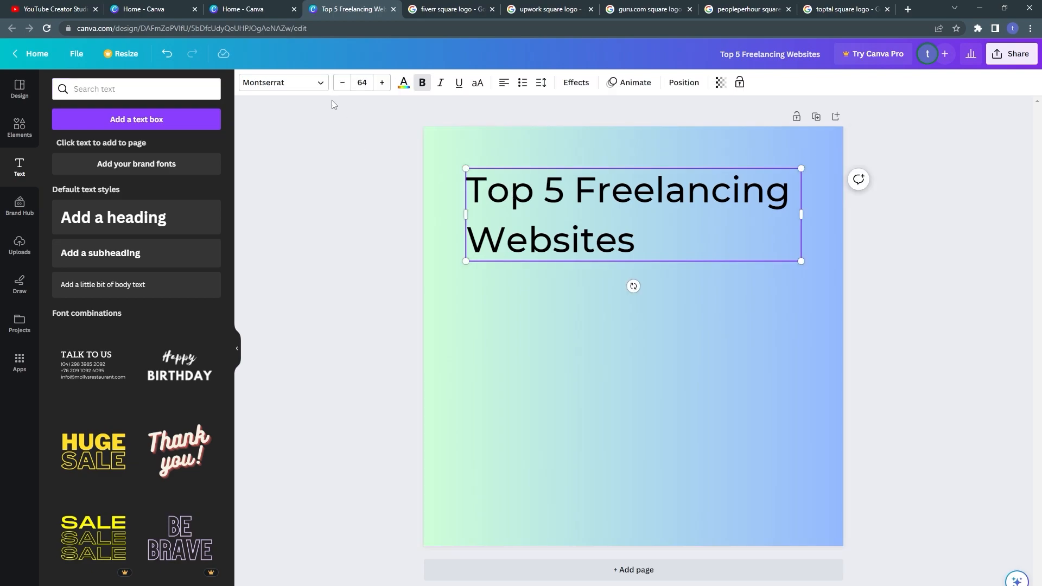
key(ctrl+a)
click(271, 78)
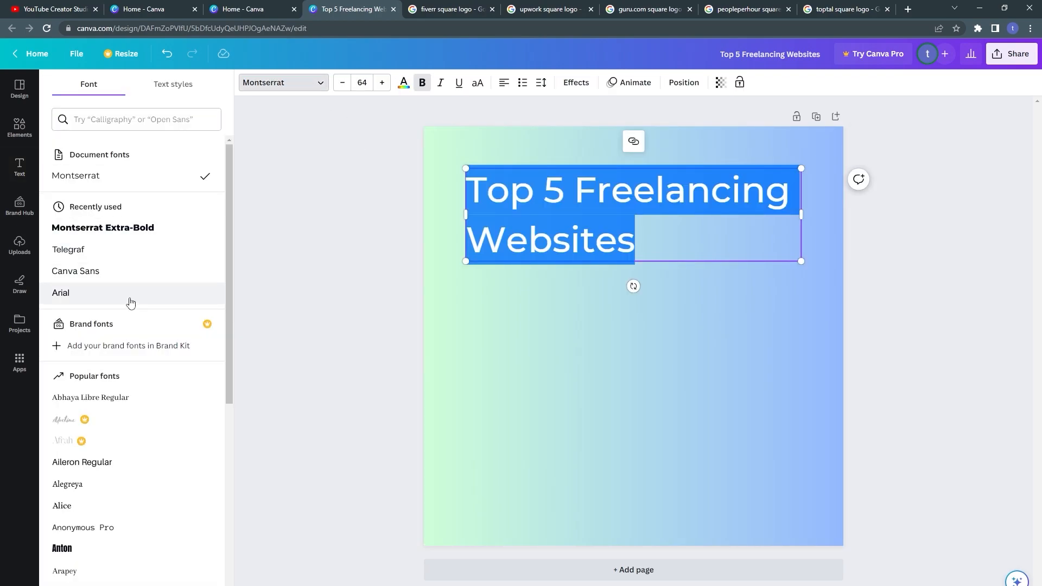
click(80, 228)
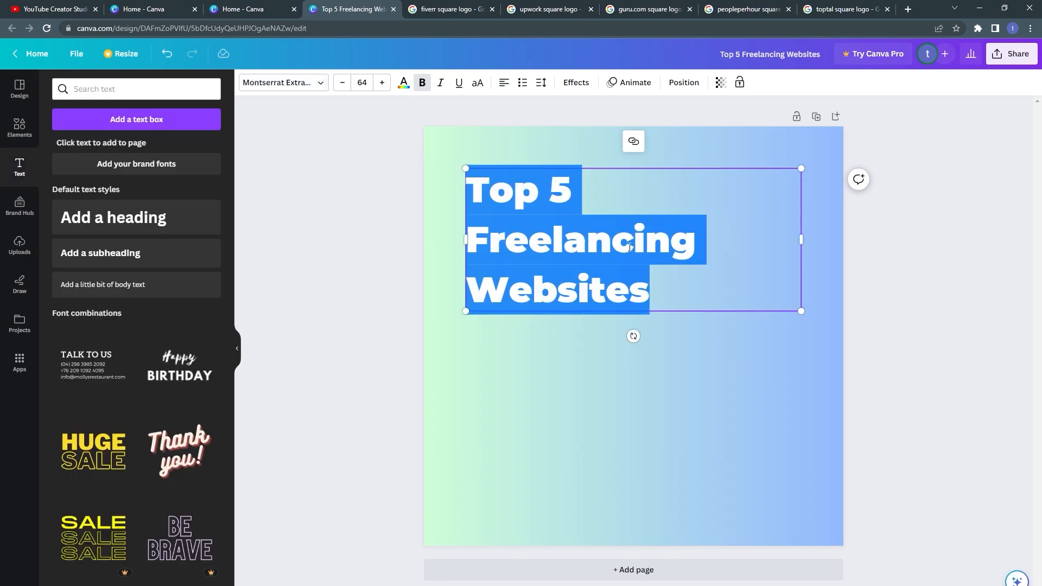
Reduce the heading's font size to 60 so the text fits on two lines.
double_click(630, 247)
click(629, 248)
key(ctrl+shift+comma)
key(ctrl+shift+comma)
key(ctrl+shift+comma)
key(ctrl+shift+comma)
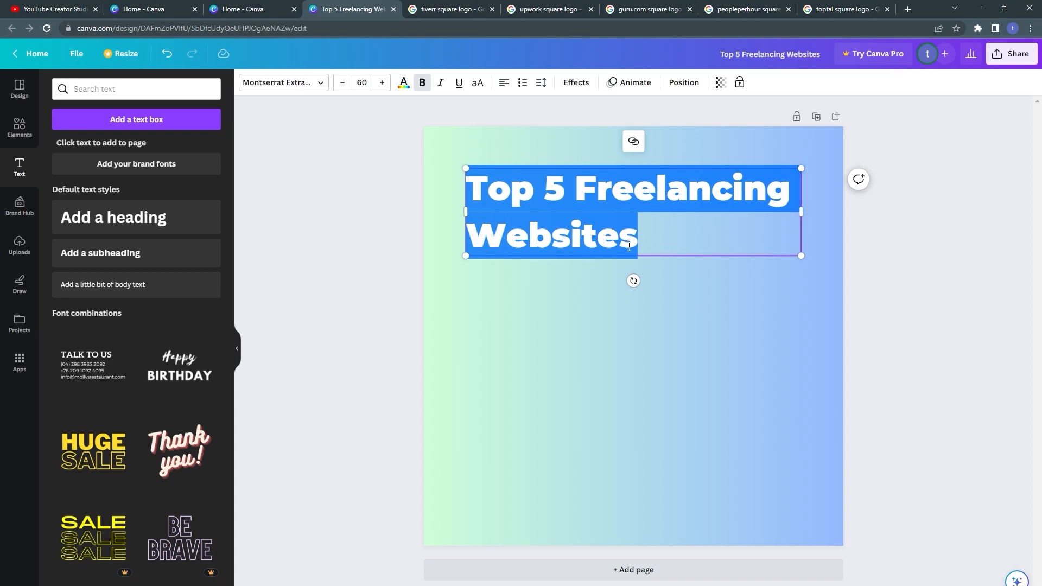
click(404, 260)
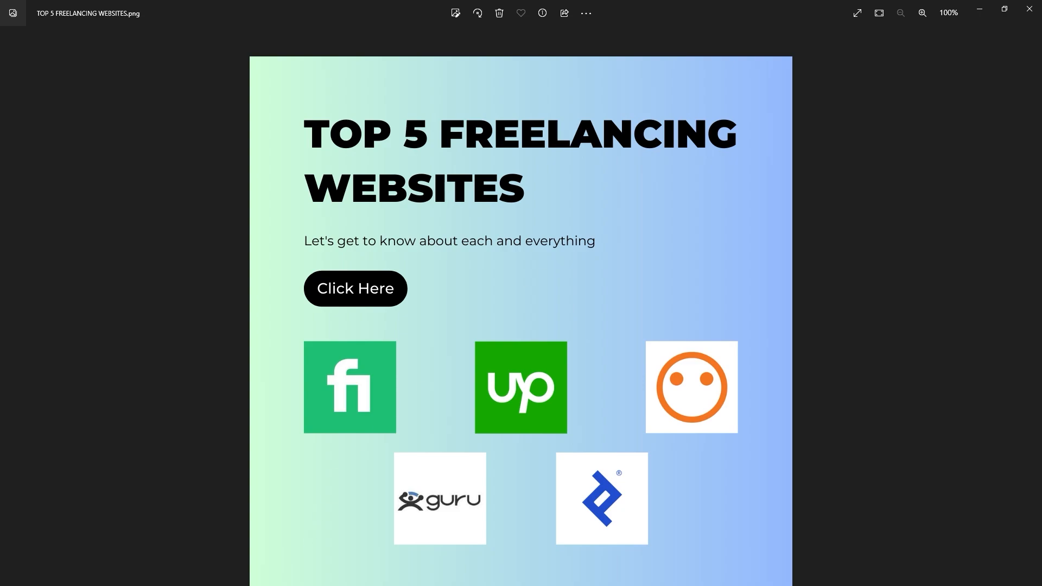
Switch back to the Canva design and add body text below the heading reading "Let's get to know each and every thing".
click(173, 584)
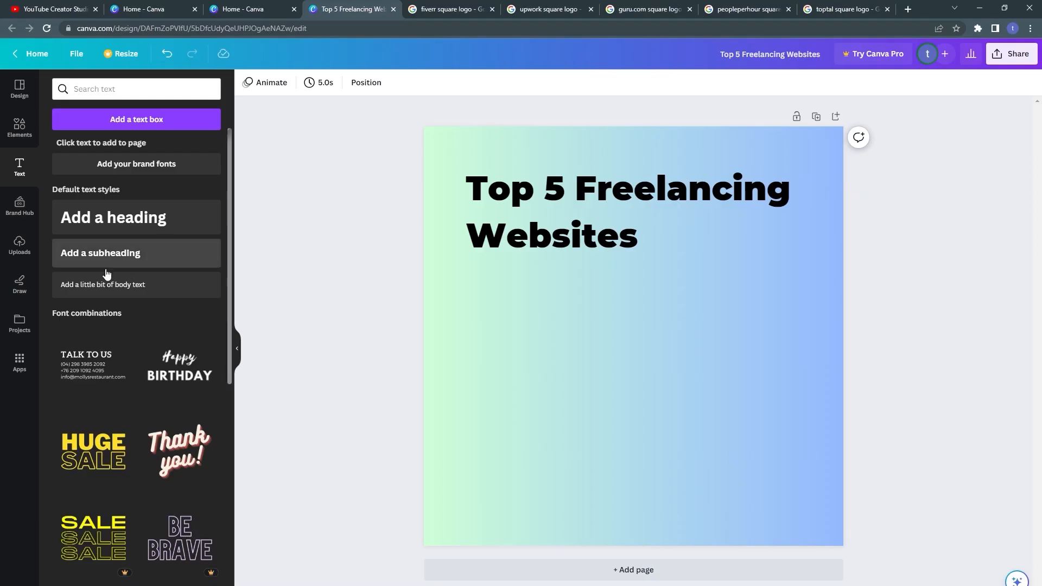
drag(70, 292, 541, 305)
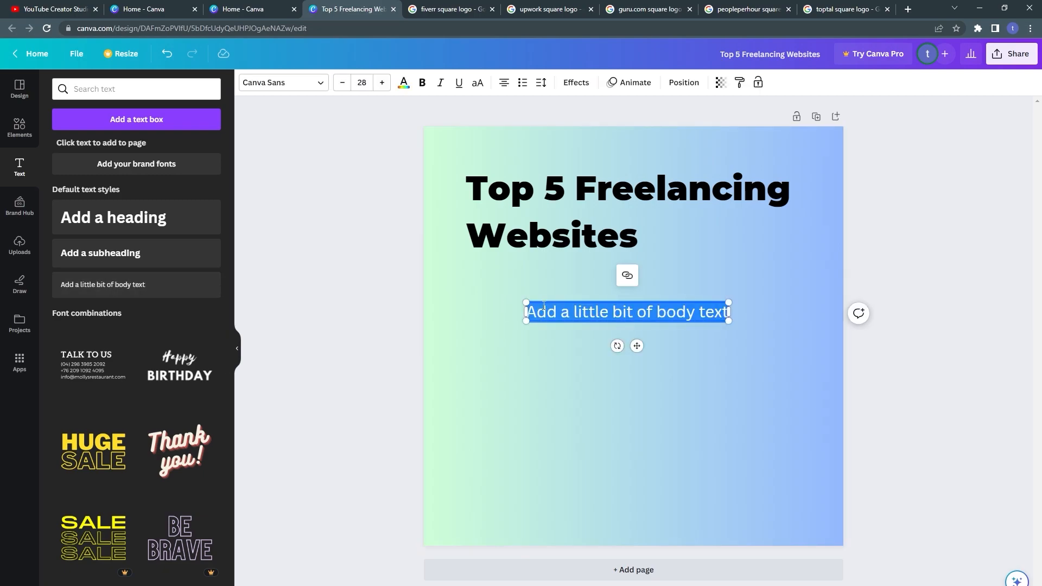
text(Lets)
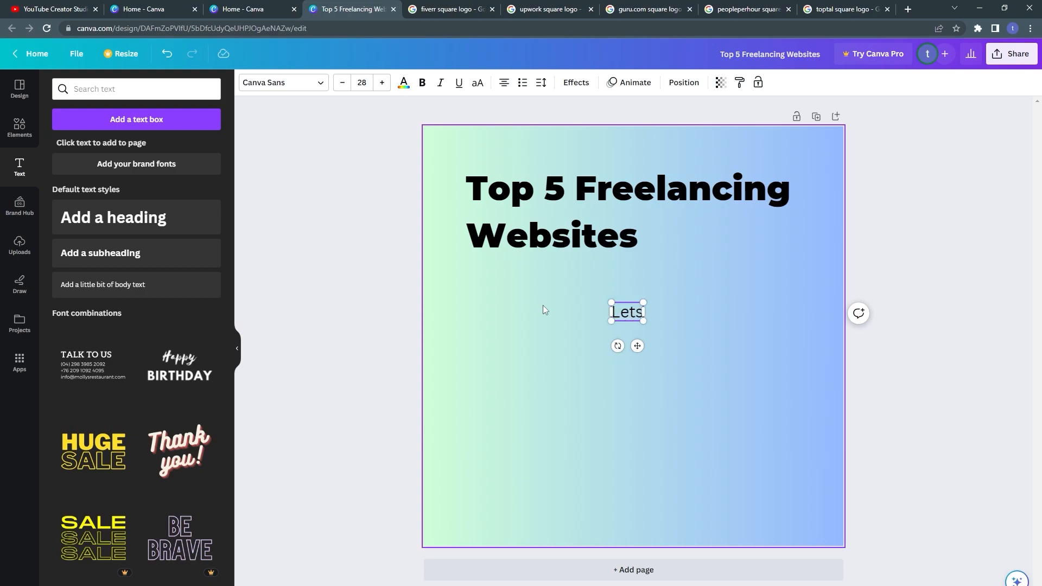
key(BackSpace)
text('s get to know each)
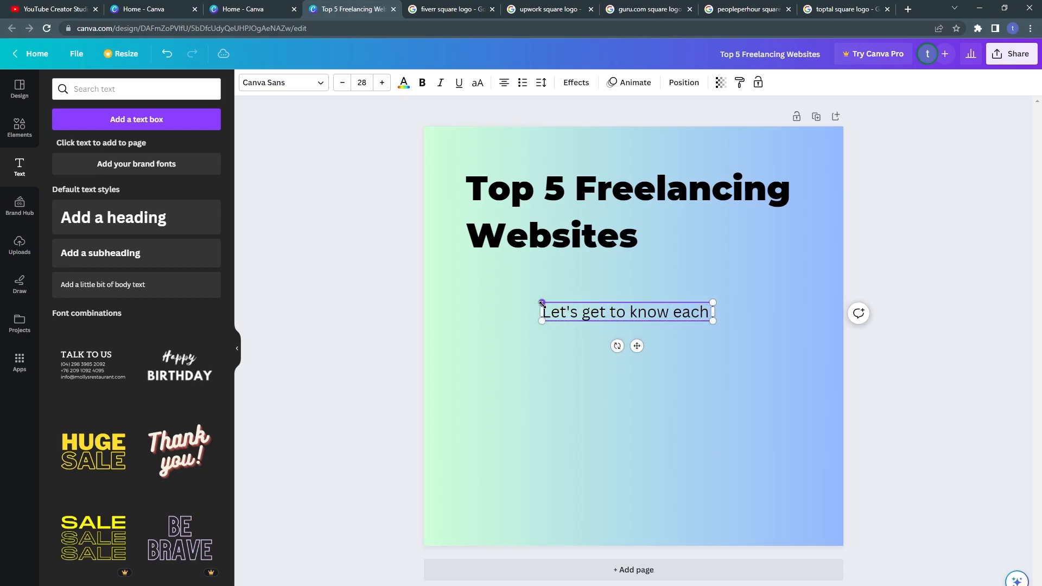
text( and every thing)
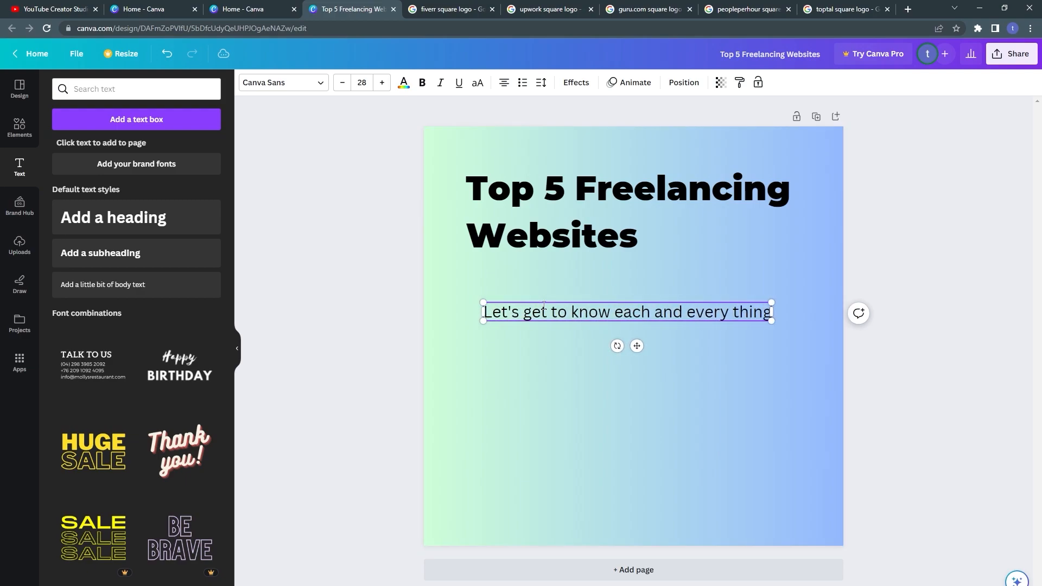
Widen the body text box on both sides so it spans the page between the margins.
drag(480, 312, 463, 311)
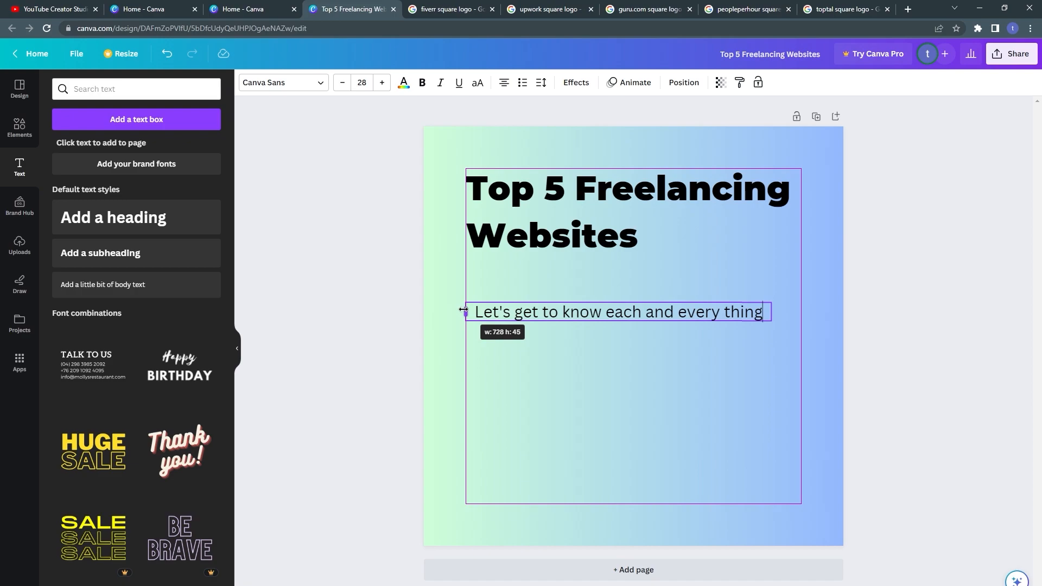
drag(705, 312, 642, 310)
click(764, 312)
click(648, 292)
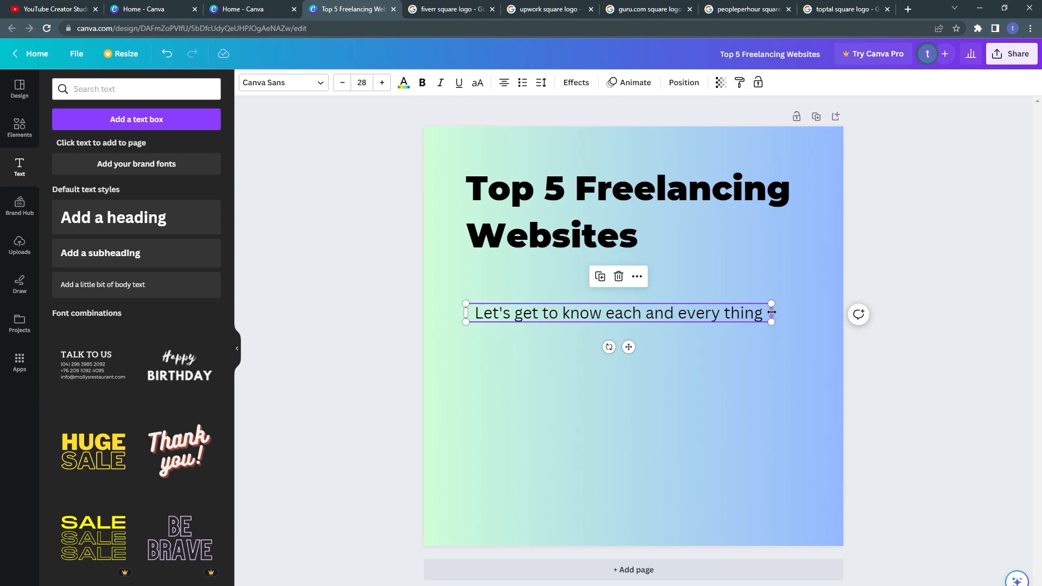
drag(773, 312, 803, 312)
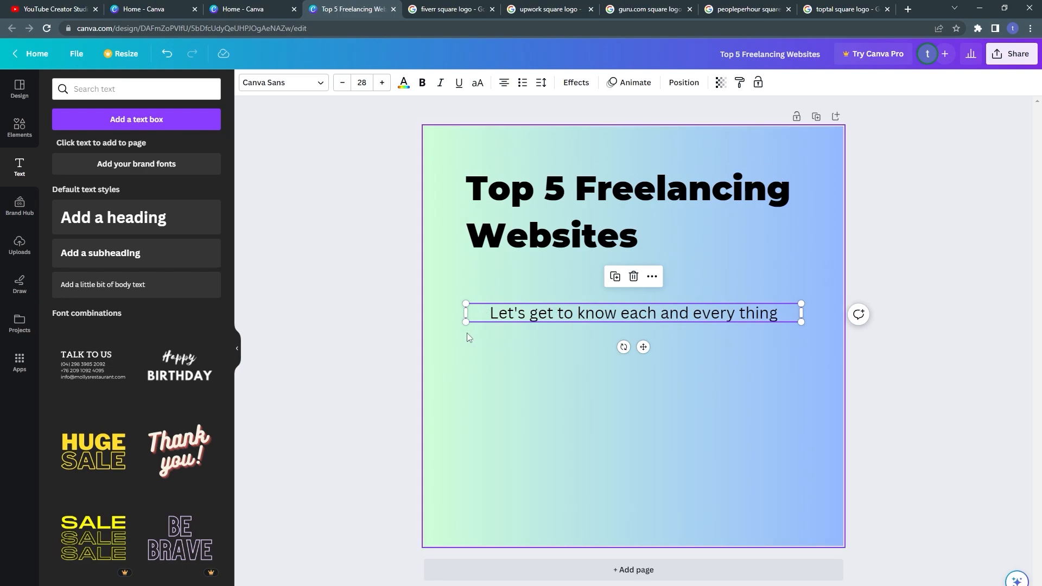
Left-align the body text so it starts at the same margin as the heading.
scroll(467, 334, up, 2)
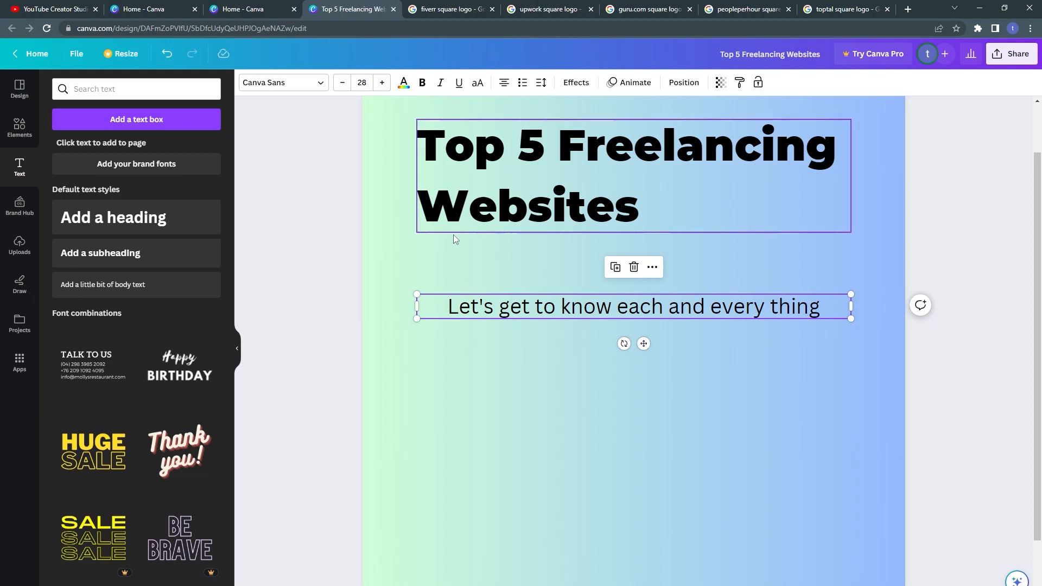
scroll(452, 233, up, 1)
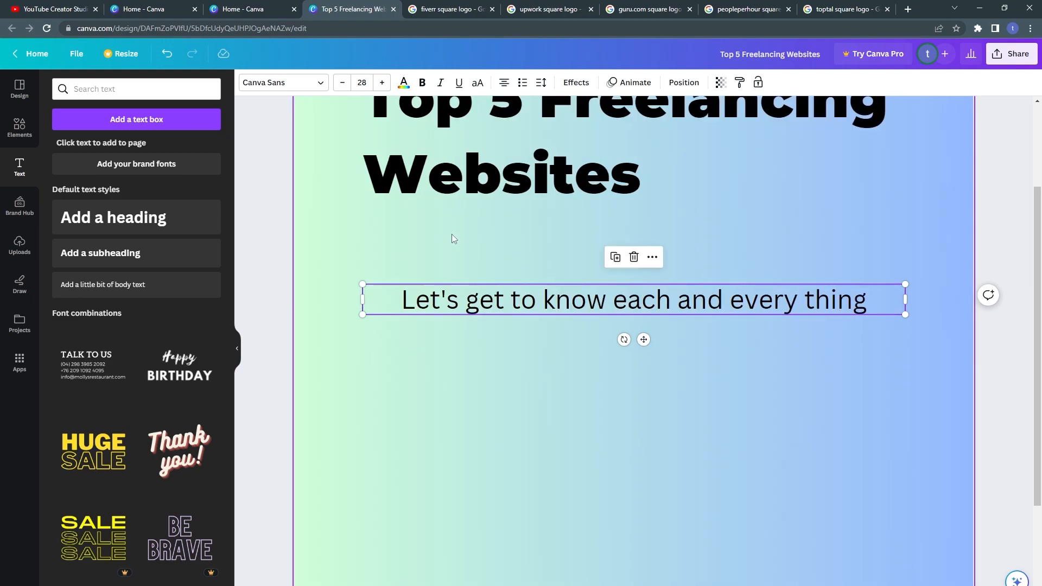
scroll(452, 233, down, 2)
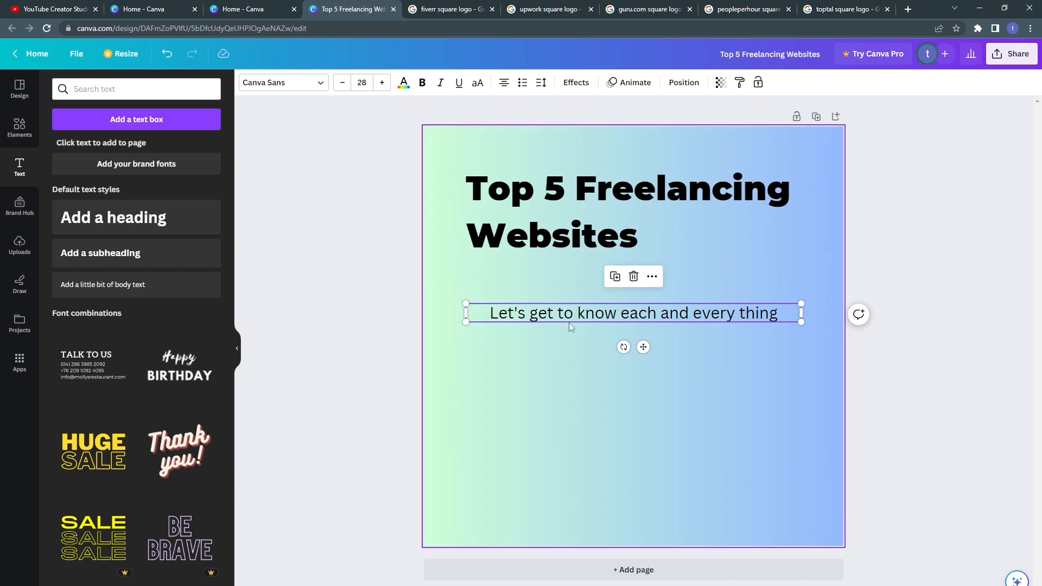
double_click(595, 315)
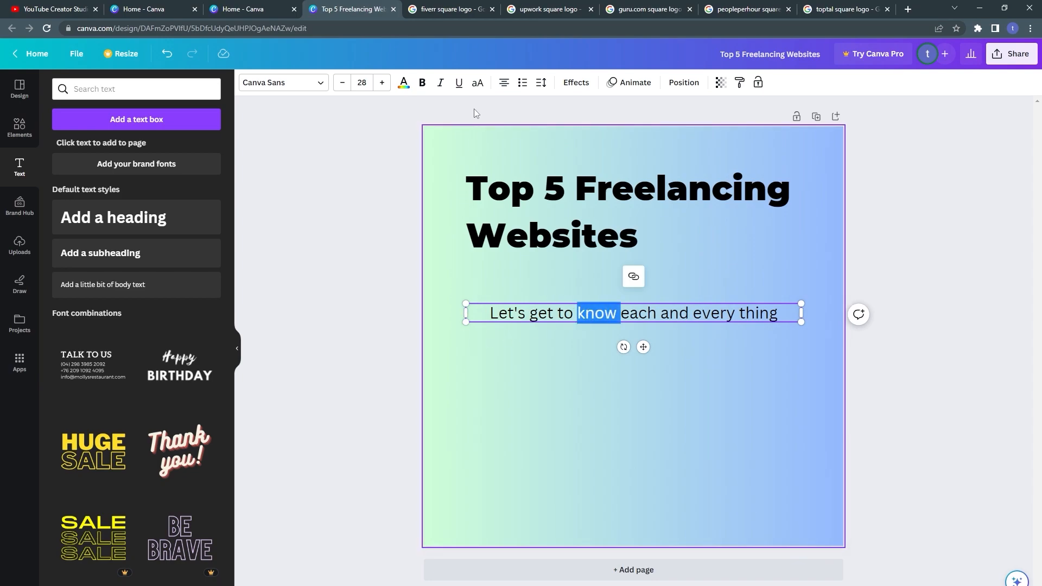
click(505, 84)
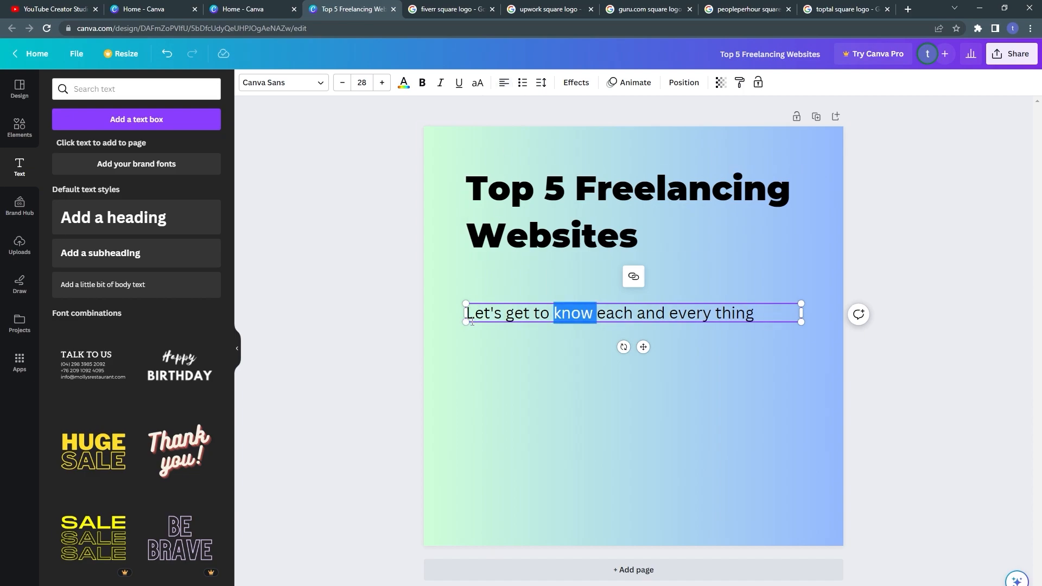
Set the font size of the whole body text line to 18.
key(ctrl+a)
triple_click(755, 313)
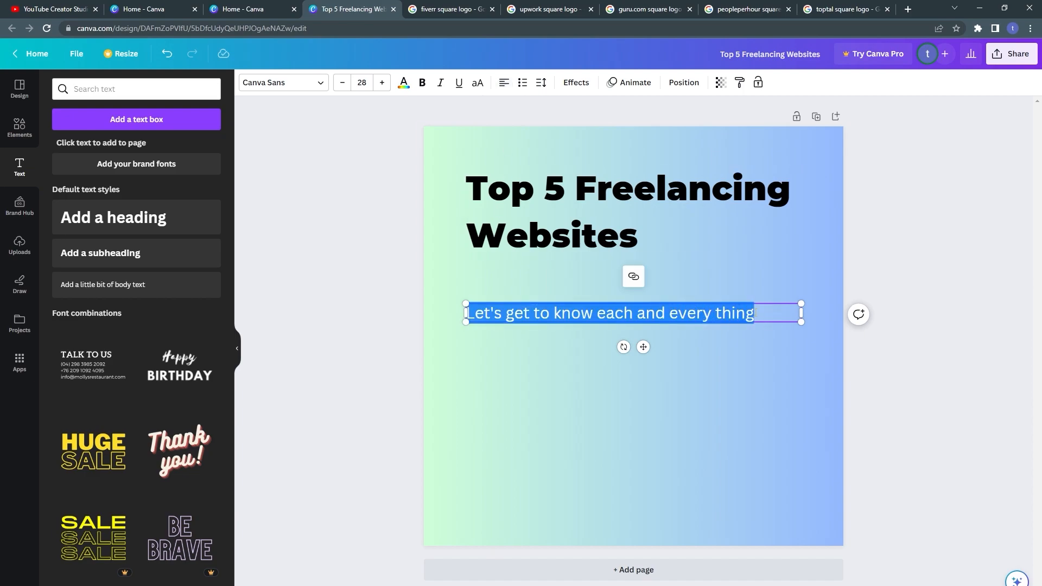
click(363, 84)
click(367, 208)
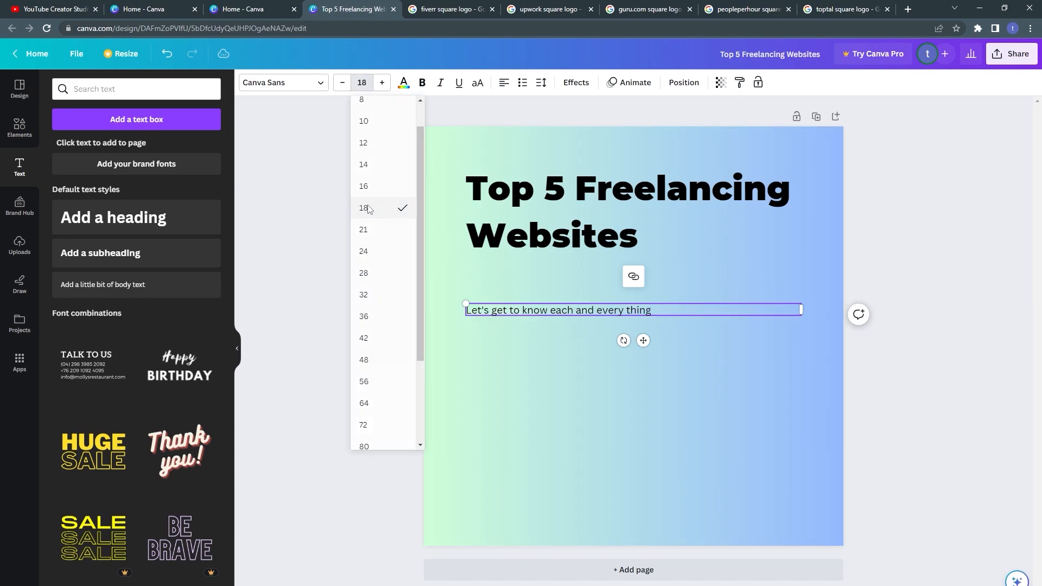
click(413, 308)
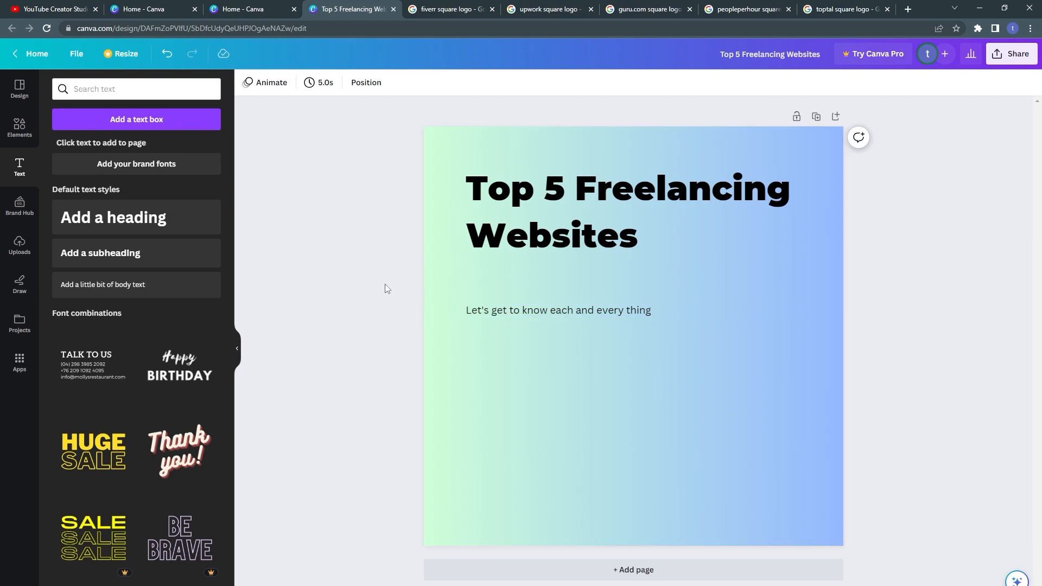
Search the elements for "button" and add the red rounded button graphic to the page.
click(20, 133)
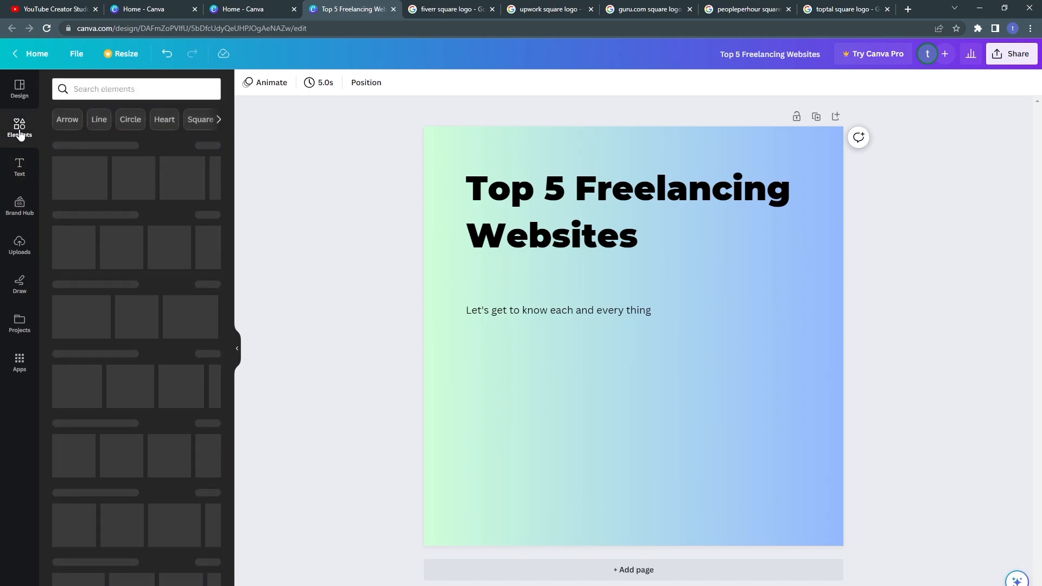
click(107, 89)
text(button)
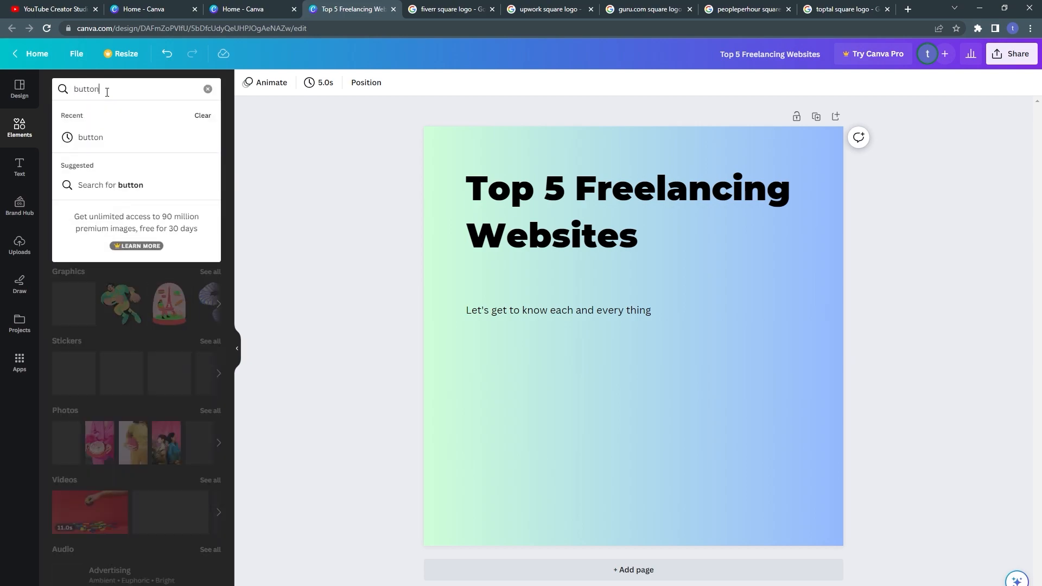
click(87, 137)
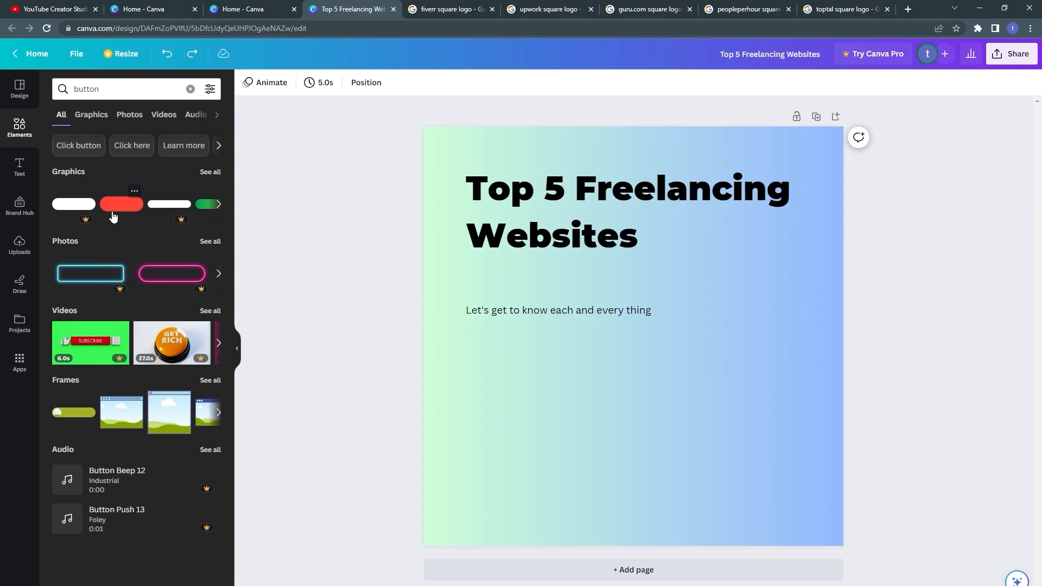
drag(113, 217, 500, 371)
key(Delete)
click(123, 204)
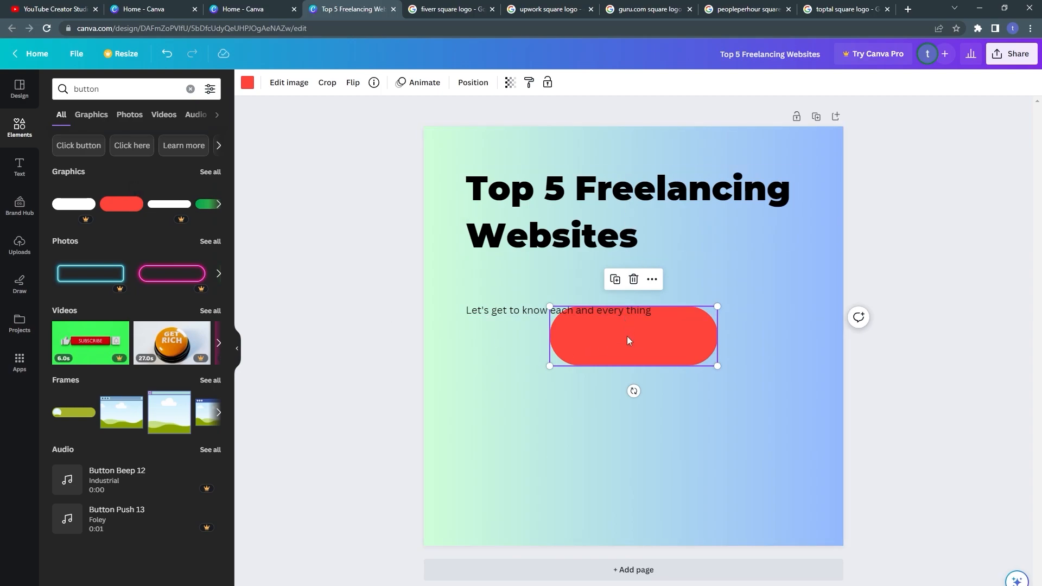
Move the red button below the body text against the left margin and scale it down.
drag(627, 336, 546, 372)
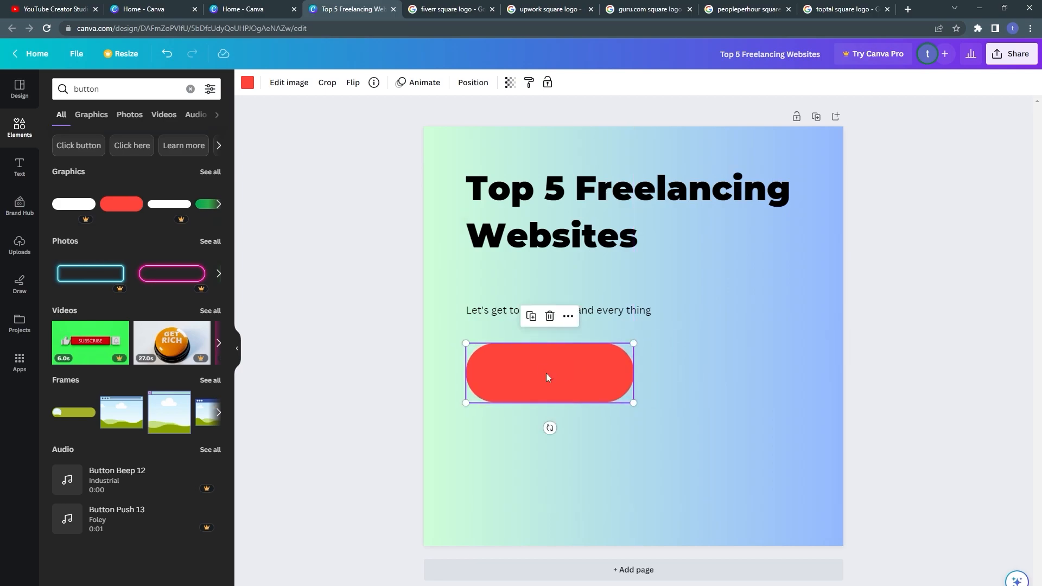
drag(632, 402, 576, 360)
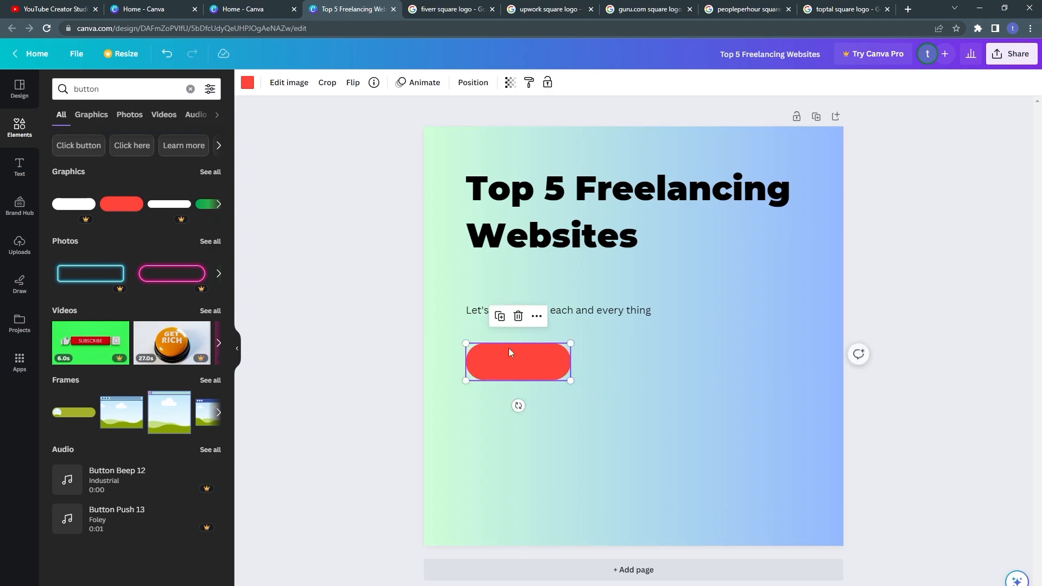
Change the button graphic's colour from the document colours to black.
click(248, 81)
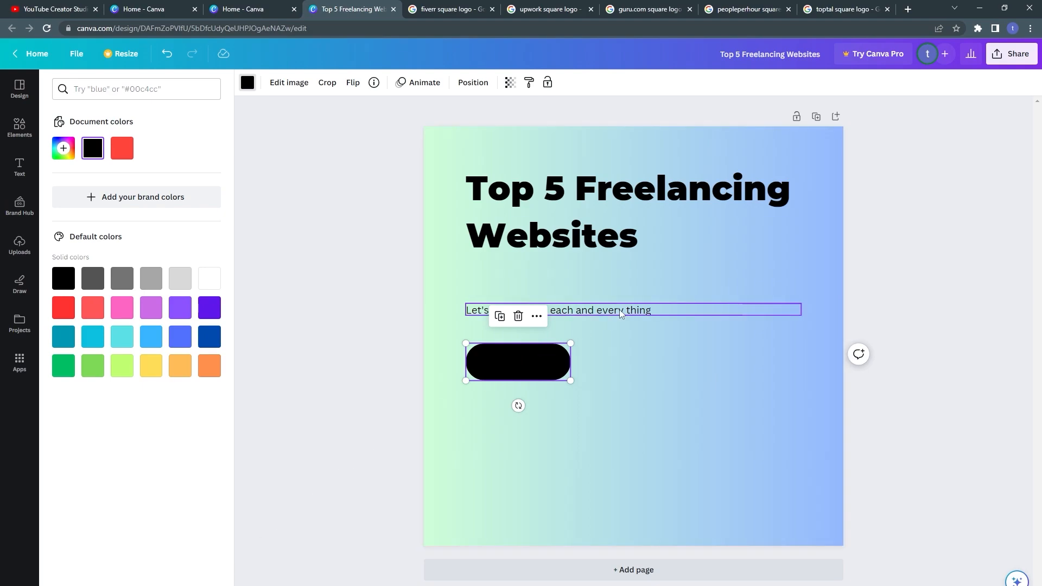
click(619, 310)
click(502, 367)
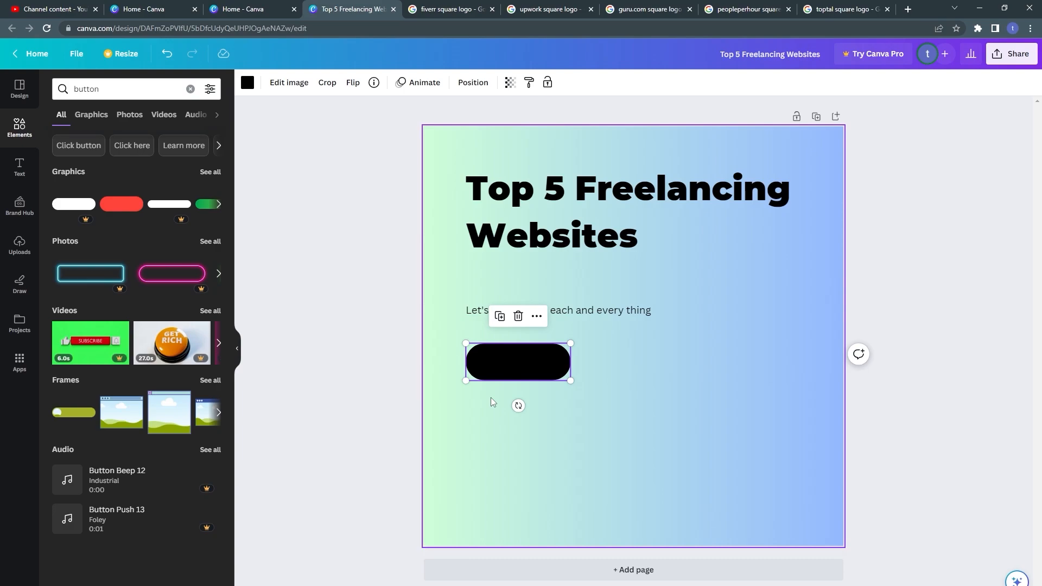
Add another body text element below the button with the wording "Click Here".
click(38, 172)
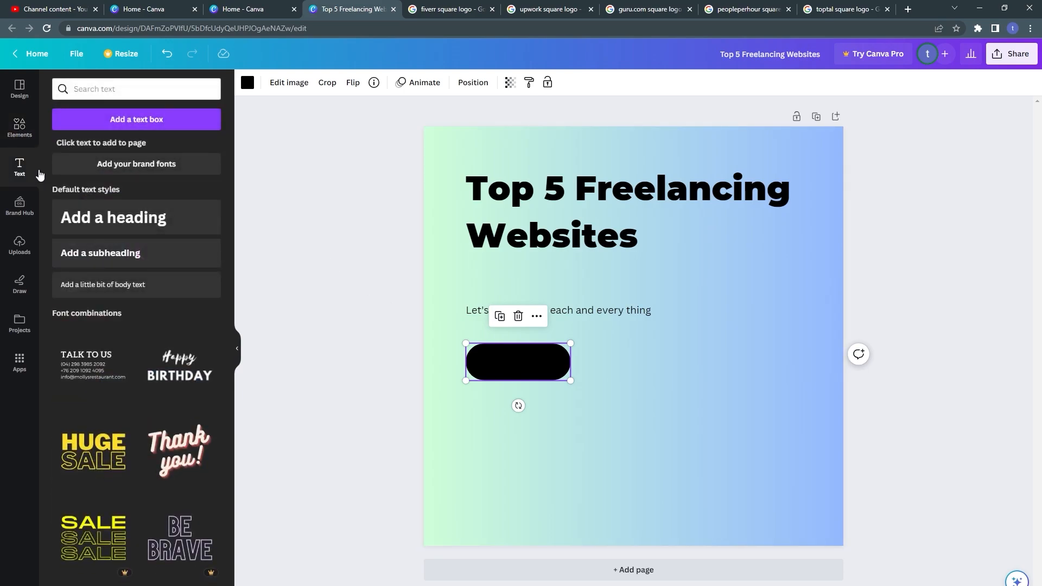
click(82, 286)
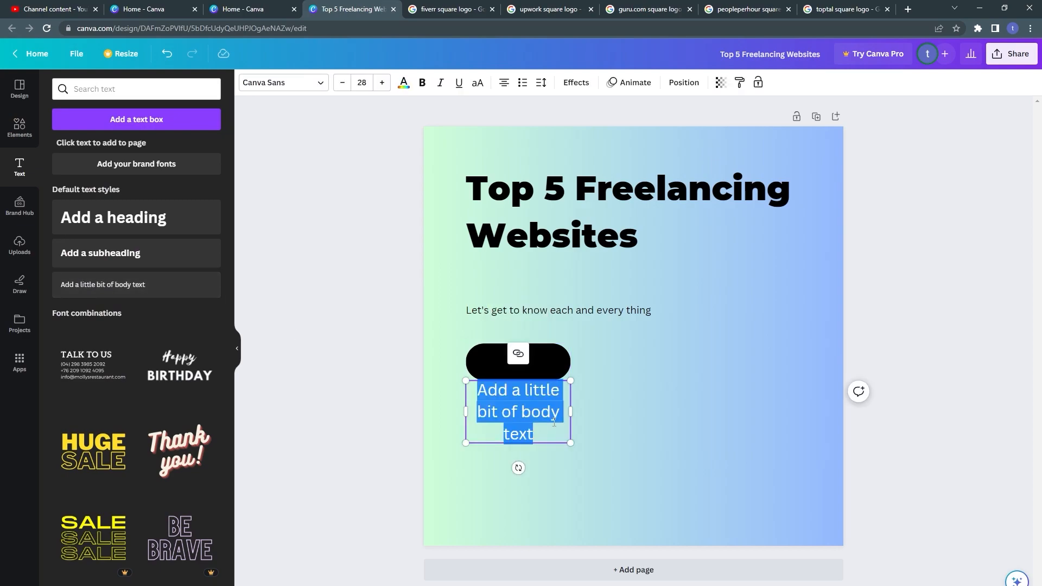
text(Cl)
key(BackSpace)
text(lick)
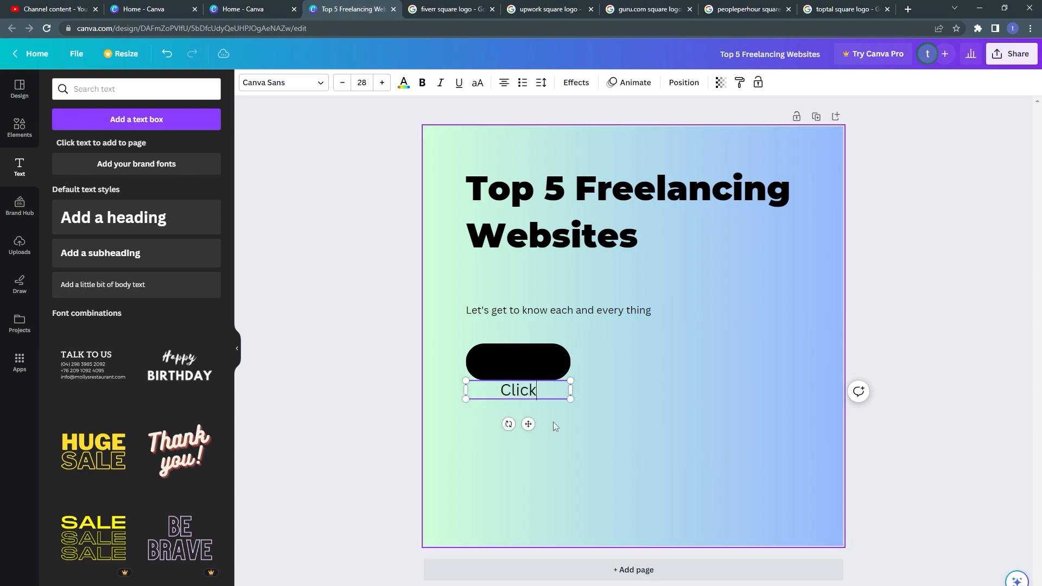
text( Here)
Reduce the "Click Here" text to font size 24 and colour it white.
triple_click(520, 396)
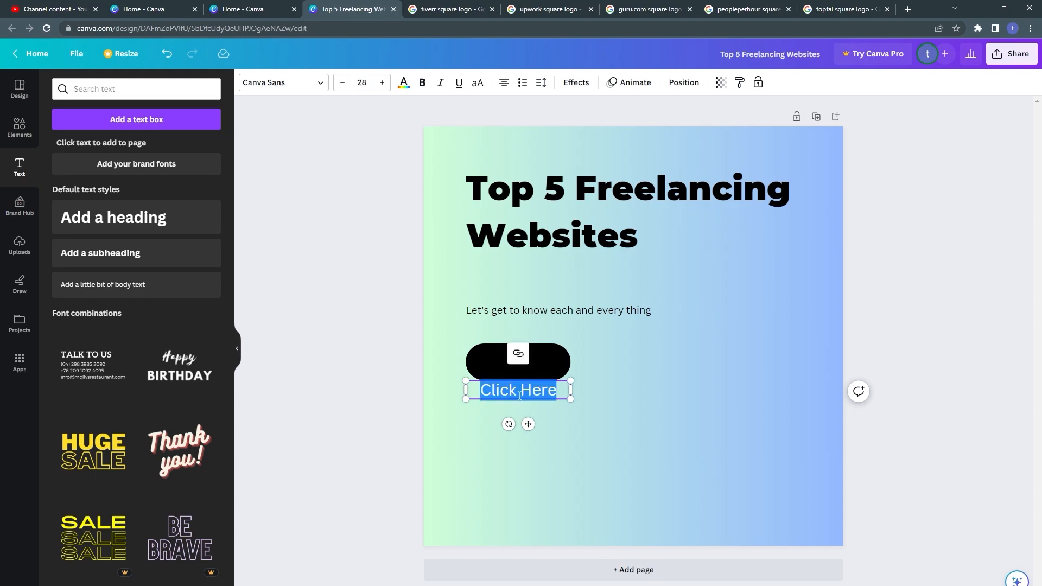
key(ctrl+shift+comma)
key(ctrl+shift+comma)
key(ctrl+shift+comma)
key(ctrl+shift+comma)
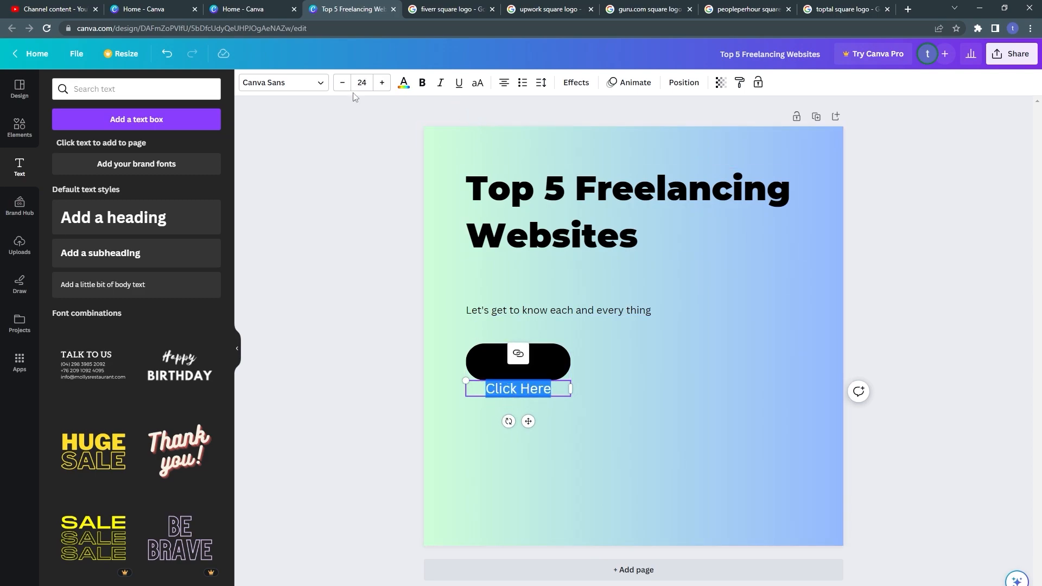
click(403, 83)
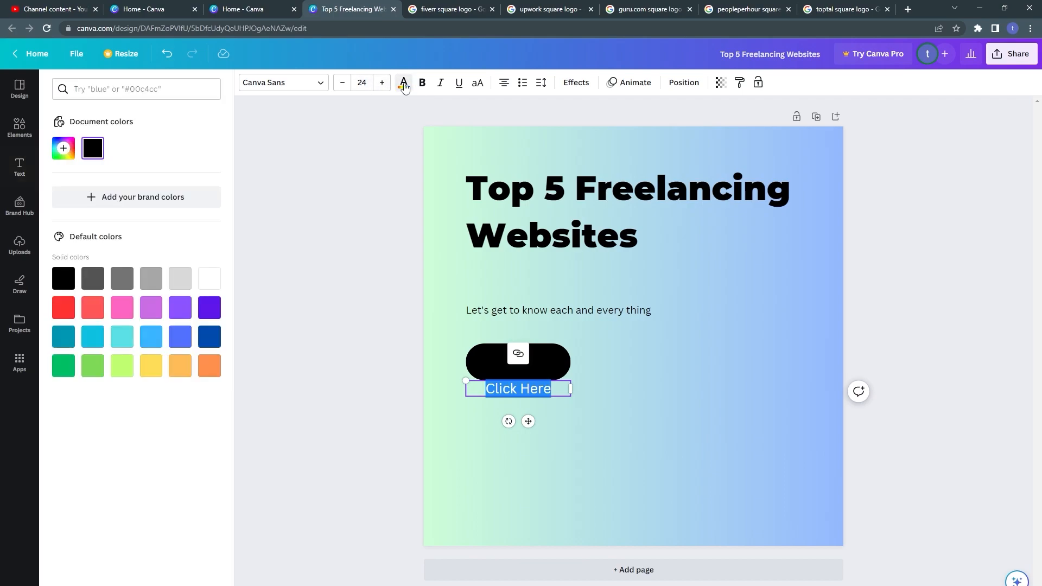
click(210, 278)
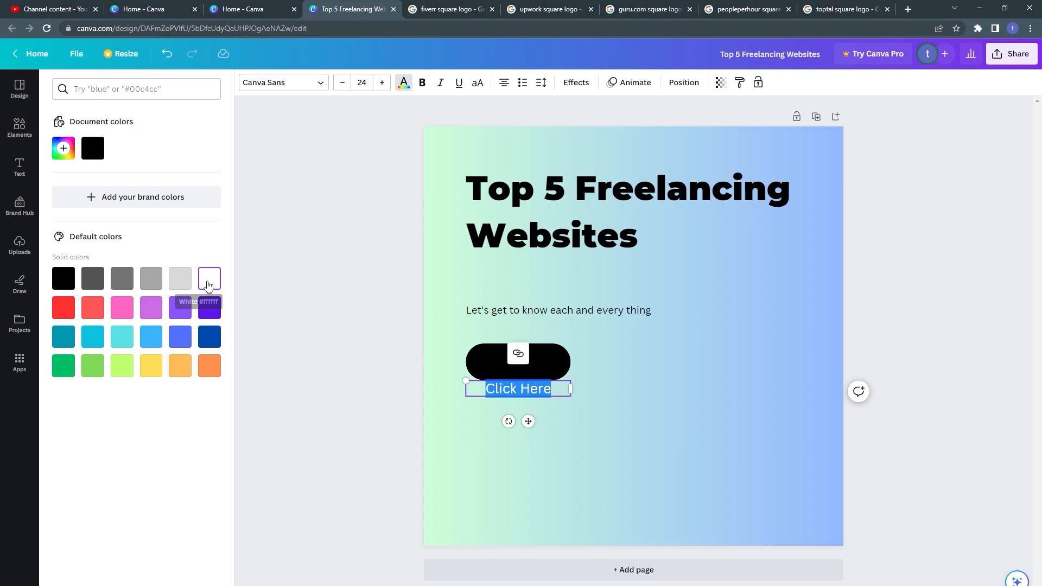
Move the white "Click Here" text onto the centre of the black button.
drag(446, 413, 462, 408)
drag(519, 389, 514, 362)
click(473, 332)
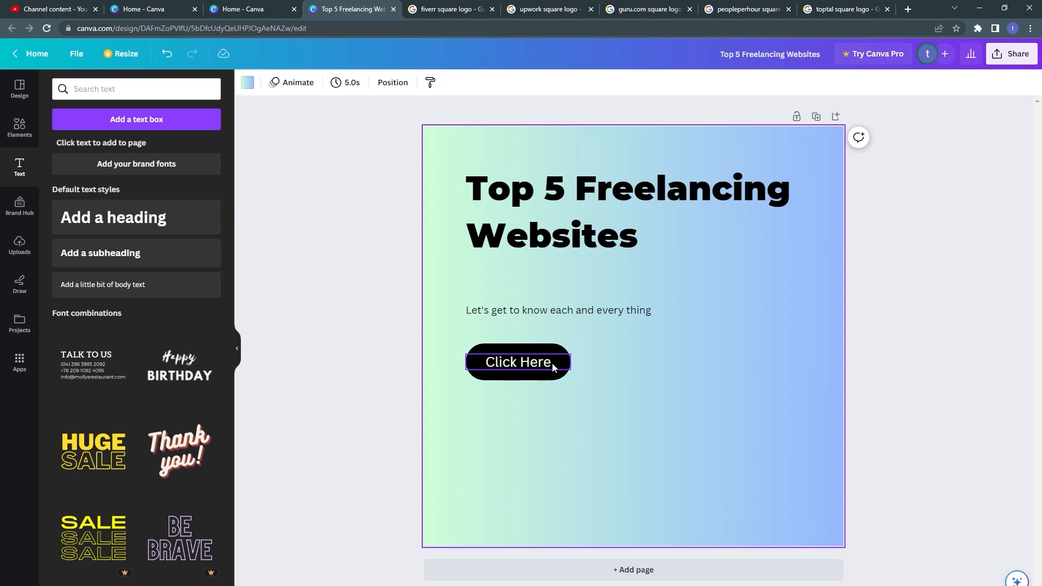
Scale the black button down slightly so it fits more closely around the "Click Here" text.
click(511, 374)
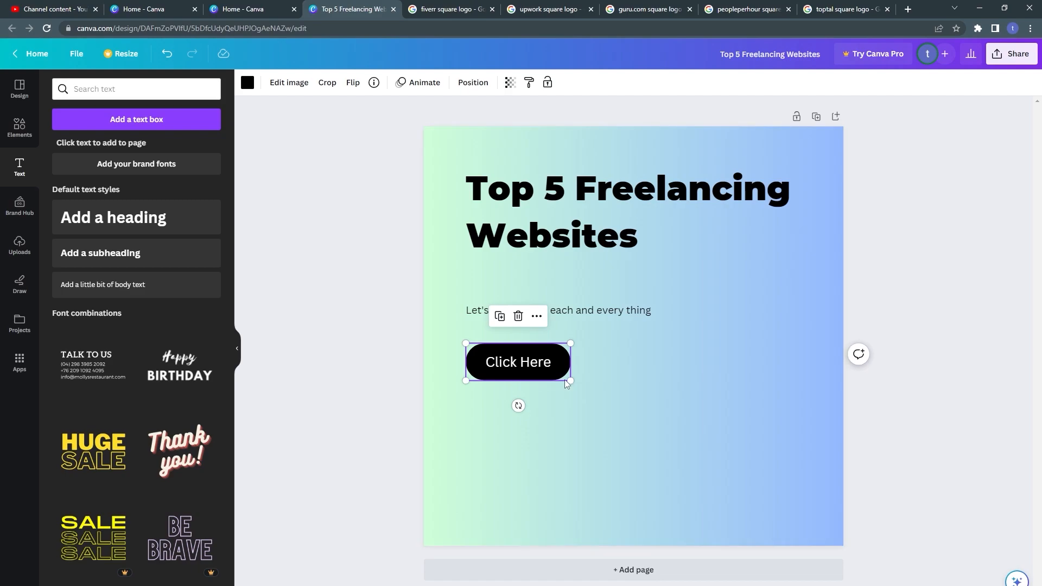
drag(570, 381, 535, 363)
click(456, 349)
Group the white "Click Here" text with the black button shape behind it.
click(475, 363)
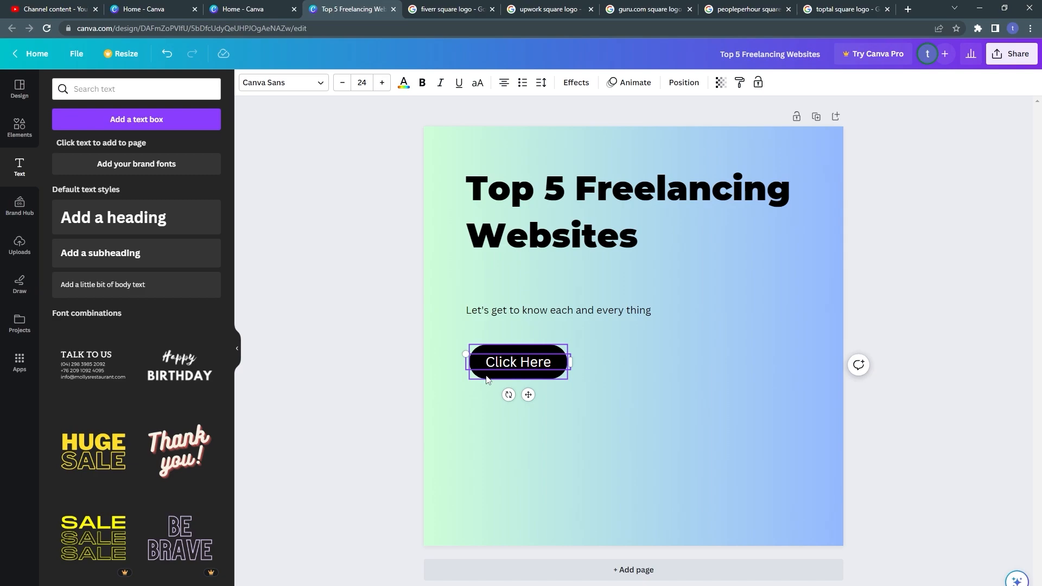
shift+click(487, 376)
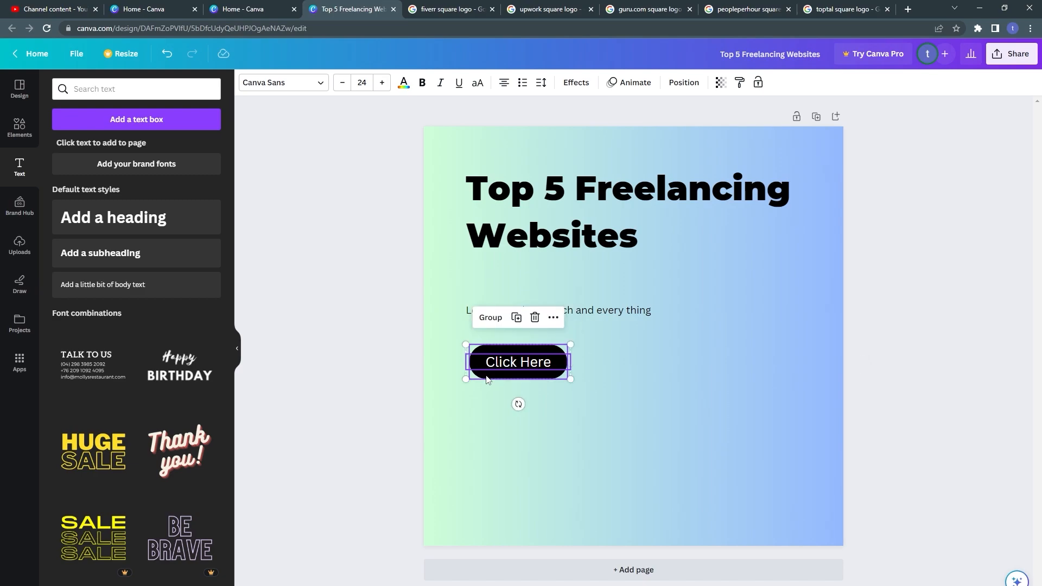
click(480, 399)
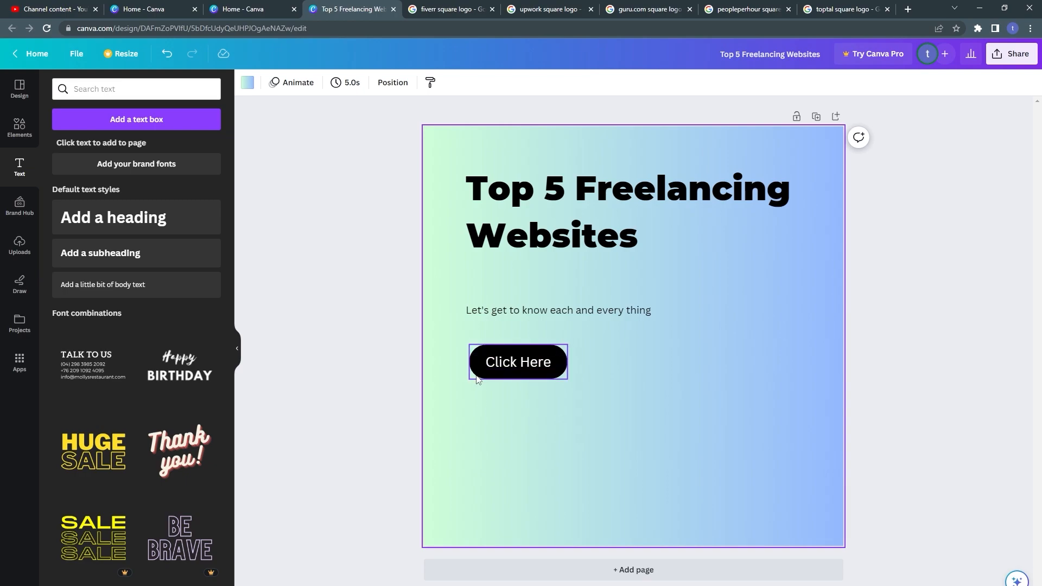
click(478, 380)
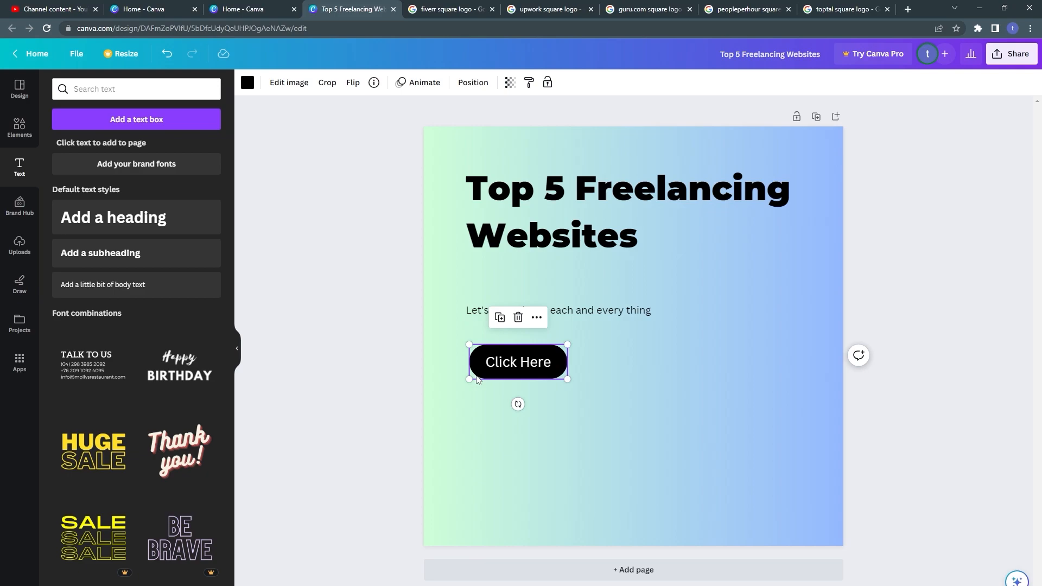
click(478, 380)
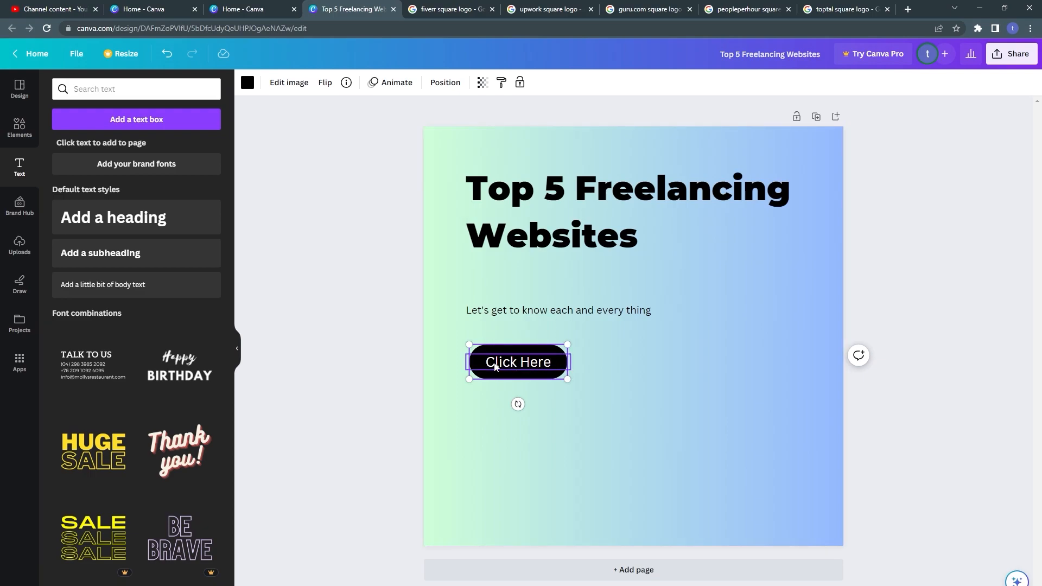
shift+click(526, 367)
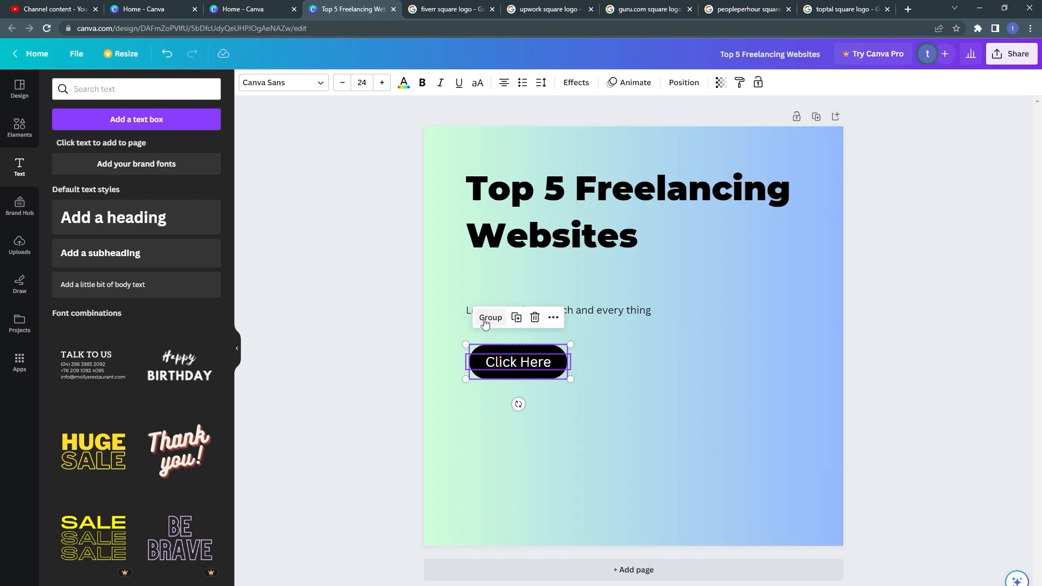
right_click(482, 367)
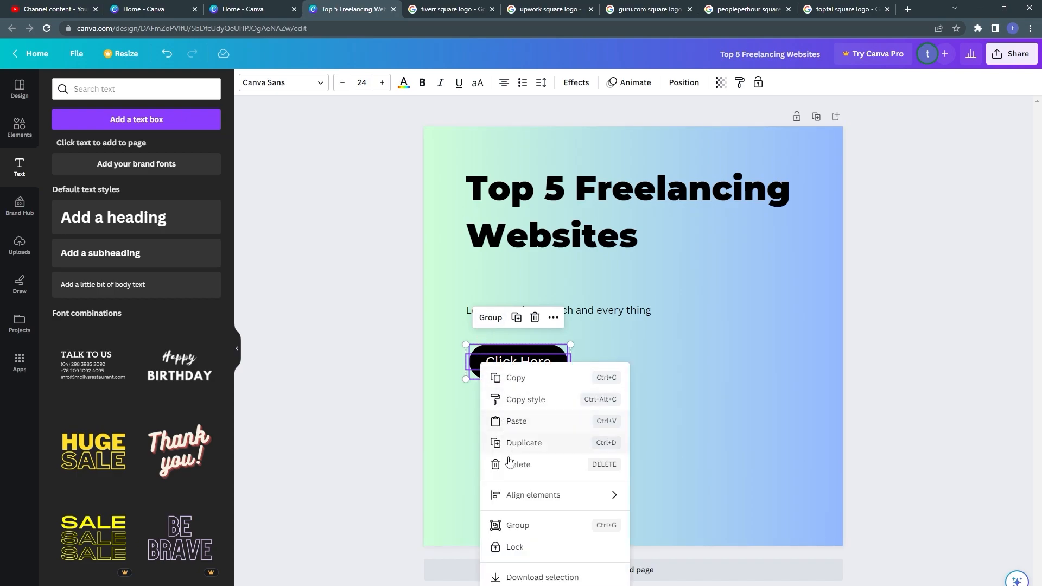
click(561, 527)
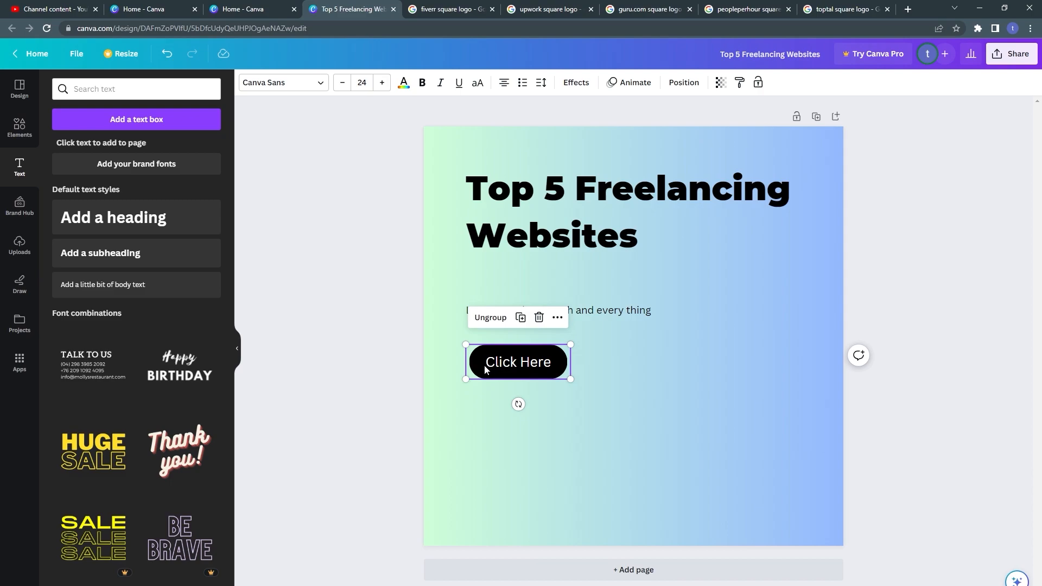
Try moving the grouped button away and back below the body text to test that text and shape move together.
drag(481, 374, 510, 393)
click(507, 422)
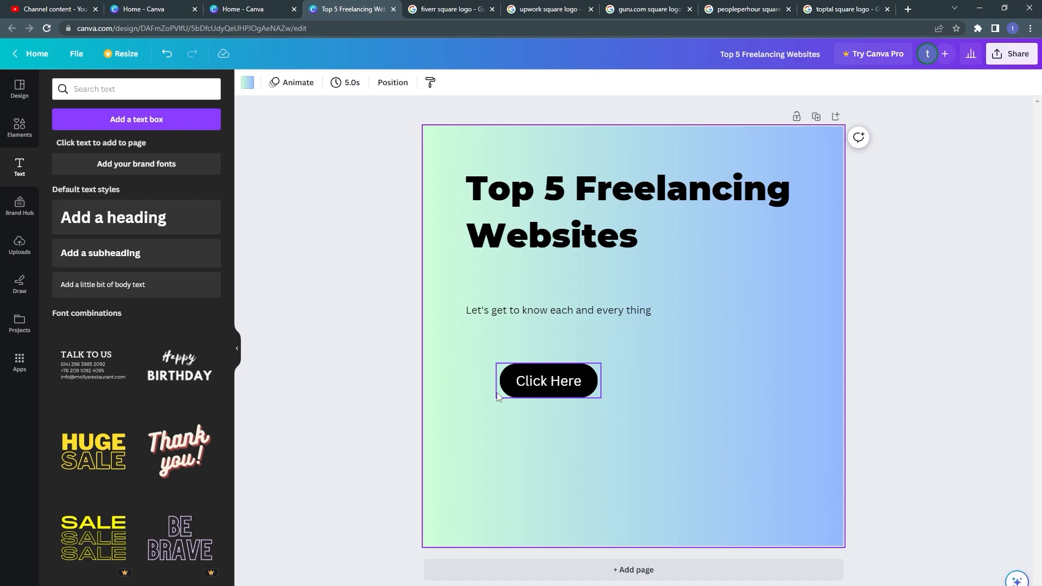
drag(498, 396, 510, 368)
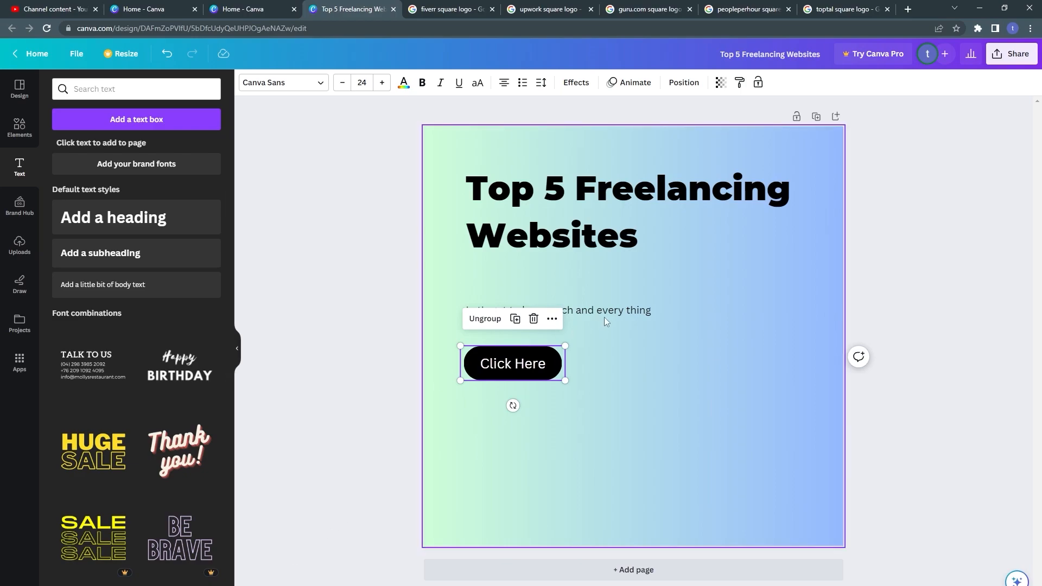
Move the "Let's get to know each and every thing" text up to sit closely below the heading.
click(604, 317)
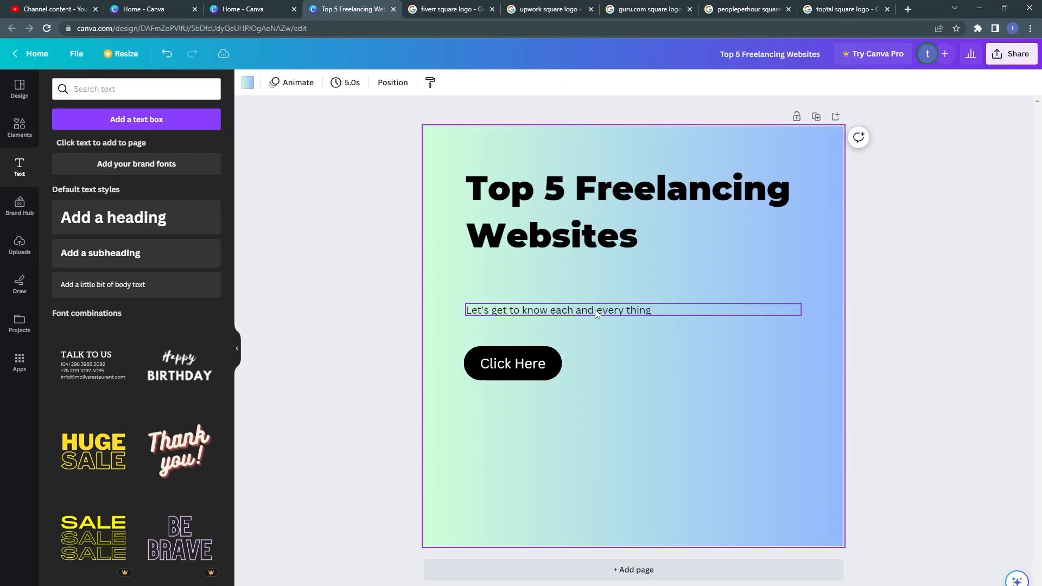
click(595, 313)
drag(593, 309, 592, 279)
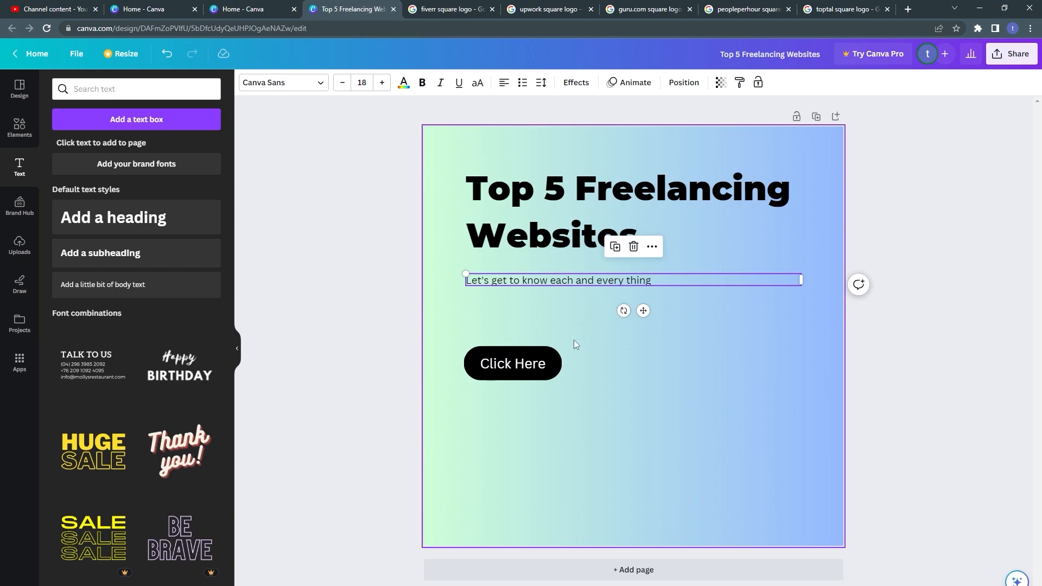
Move the grouped button up below the body text, with a 43 gap matching the one between heading and body text.
drag(547, 365, 551, 322)
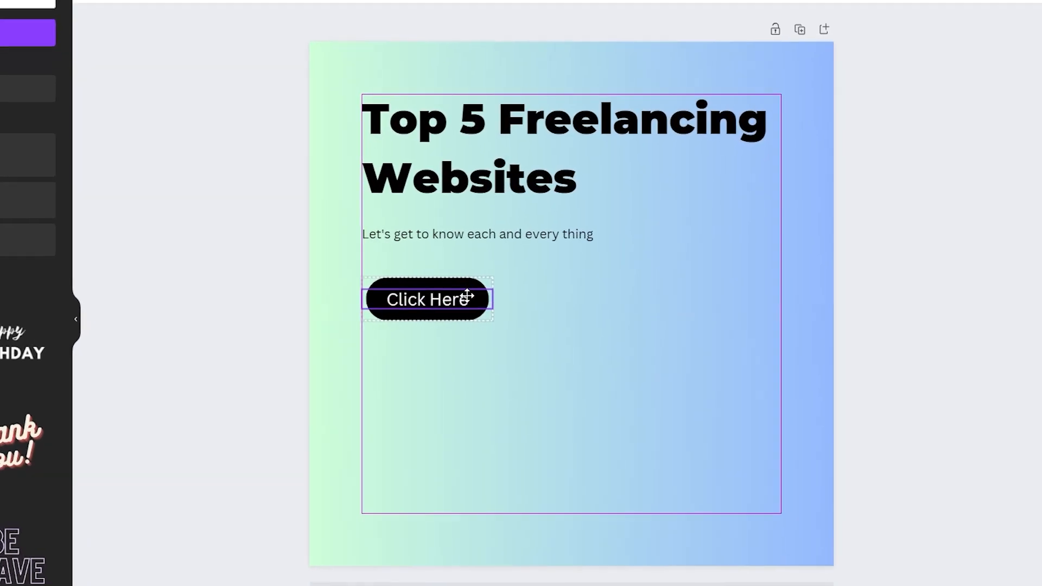
mouse_move(437, 274)
mouse_down()
mouse_move(437, 317)
mouse_move(439, 271)
mouse_up()
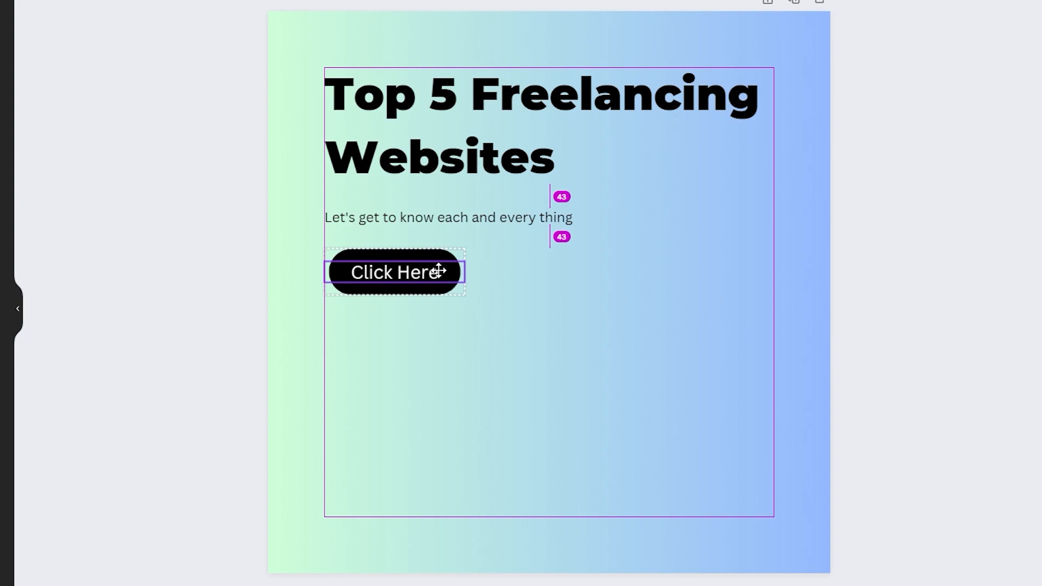
drag(438, 269, 439, 269)
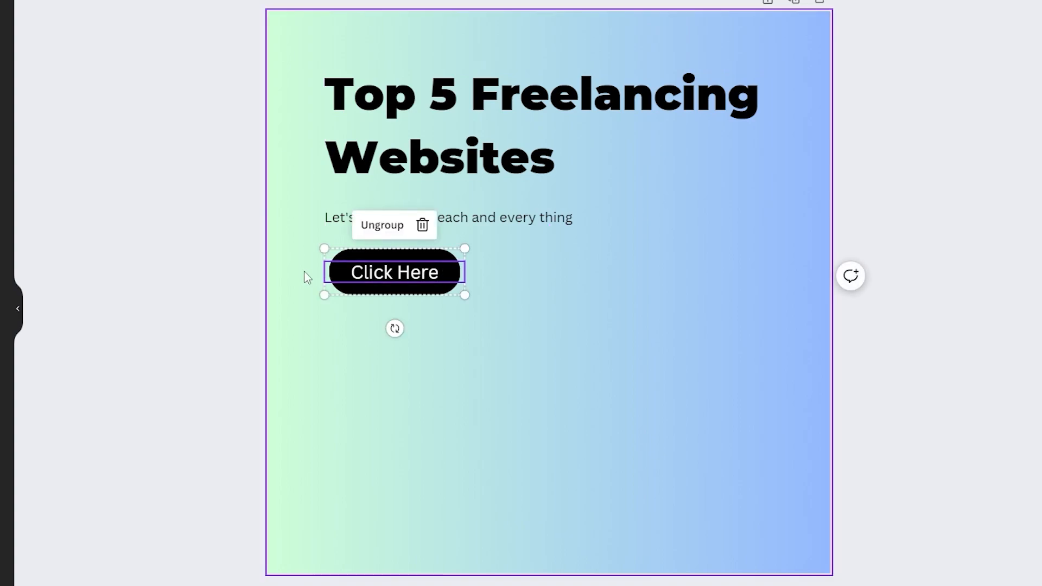
Compare the left edges of the heading, the body text and the button to check their alignment.
click(261, 239)
click(372, 169)
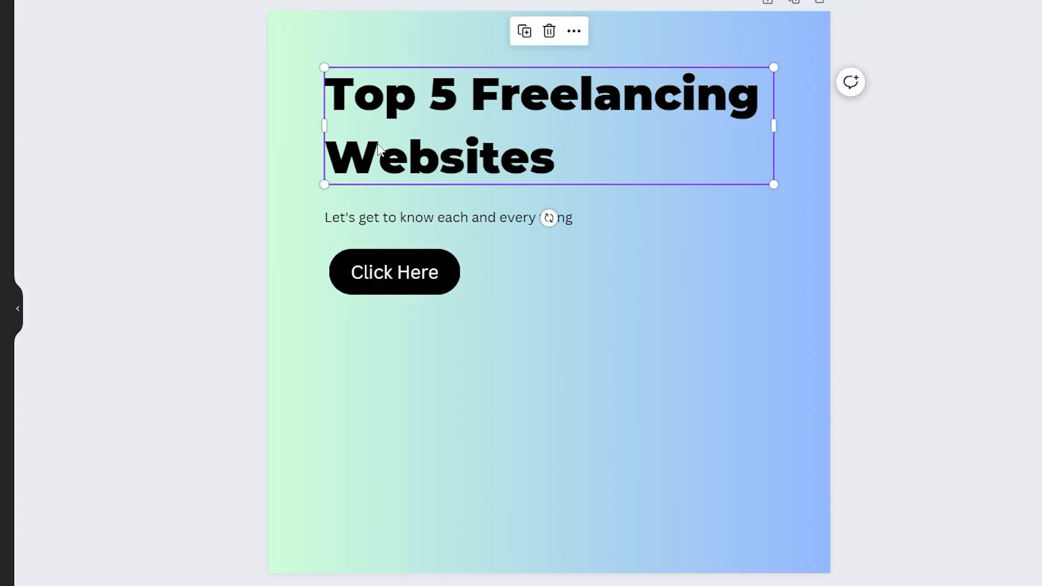
click(372, 217)
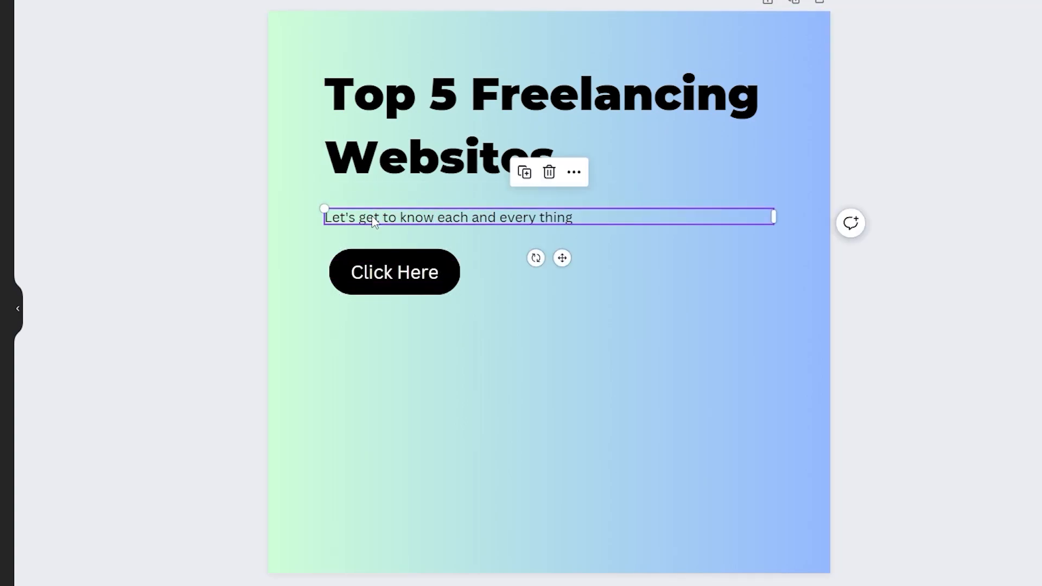
click(362, 271)
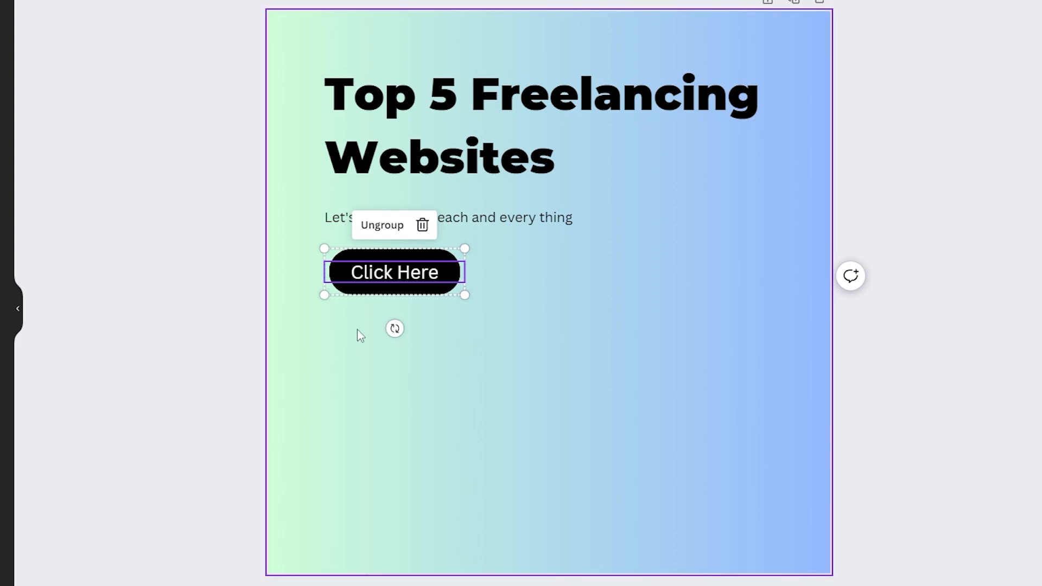
click(658, 248)
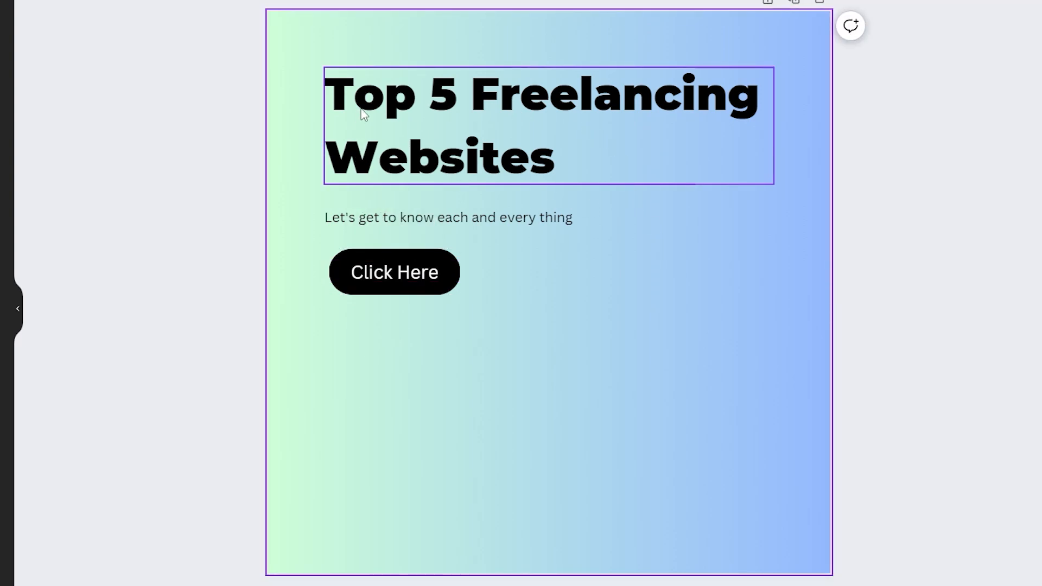
click(359, 140)
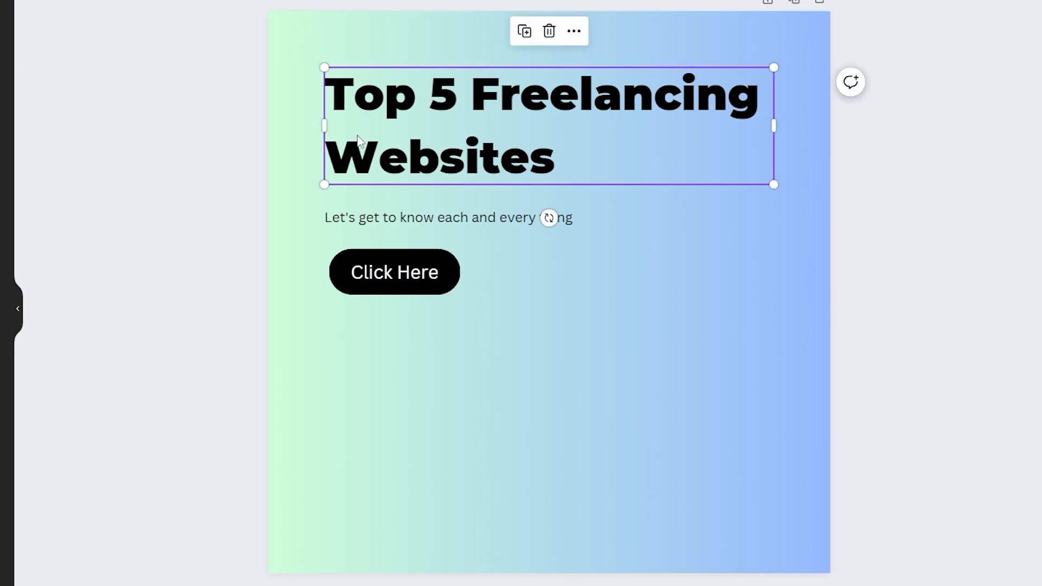
click(362, 218)
click(357, 275)
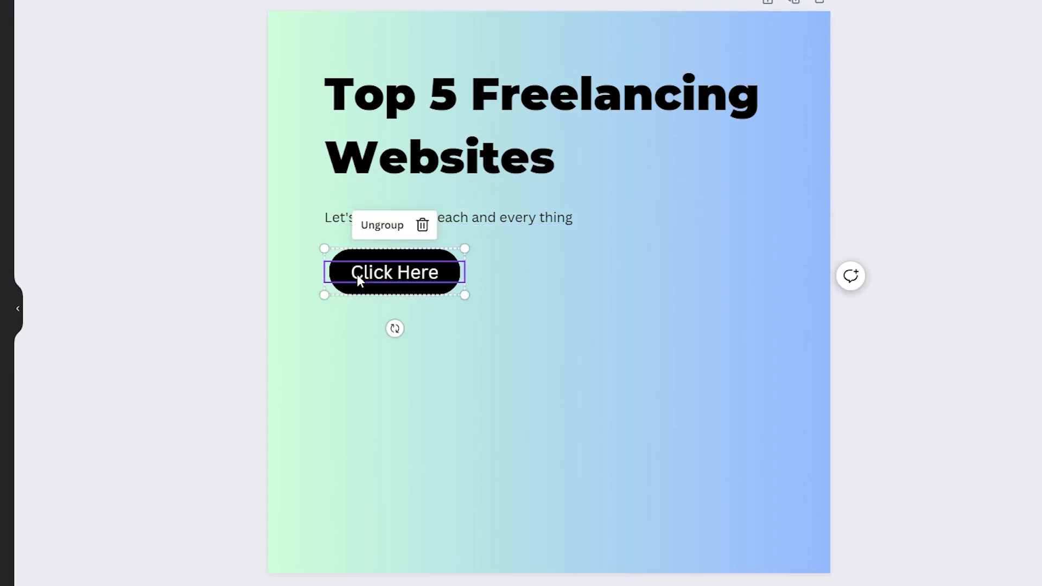
Nudge the grouped button slightly left so the black shape's edge lines up with the heading and body text.
click(274, 287)
click(391, 278)
drag(392, 278, 388, 278)
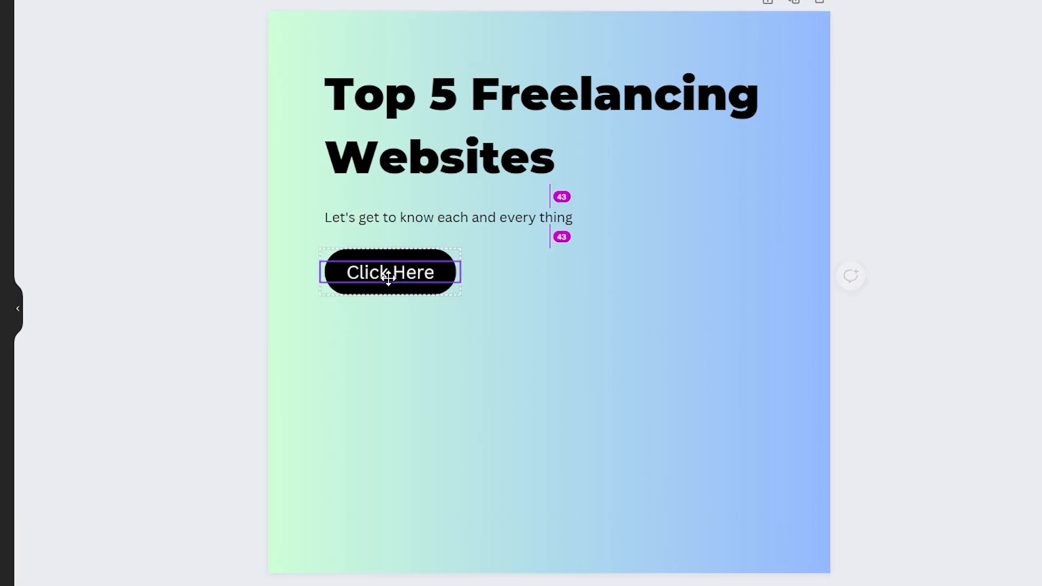
click(363, 342)
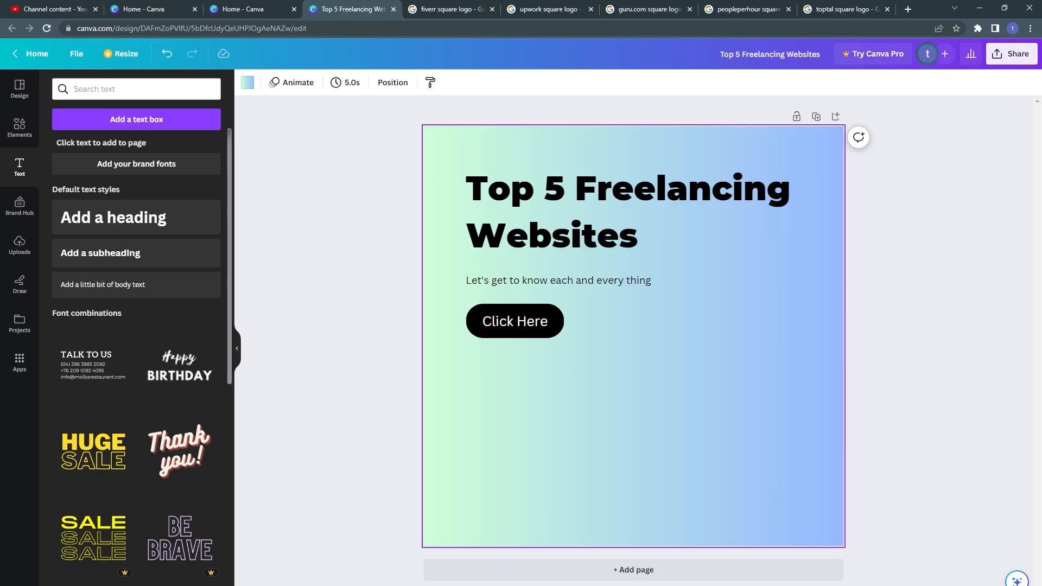
Examine the finished sample post for the logos it needs and the wording of the "fiverr square logo" image search.
click(455, 9)
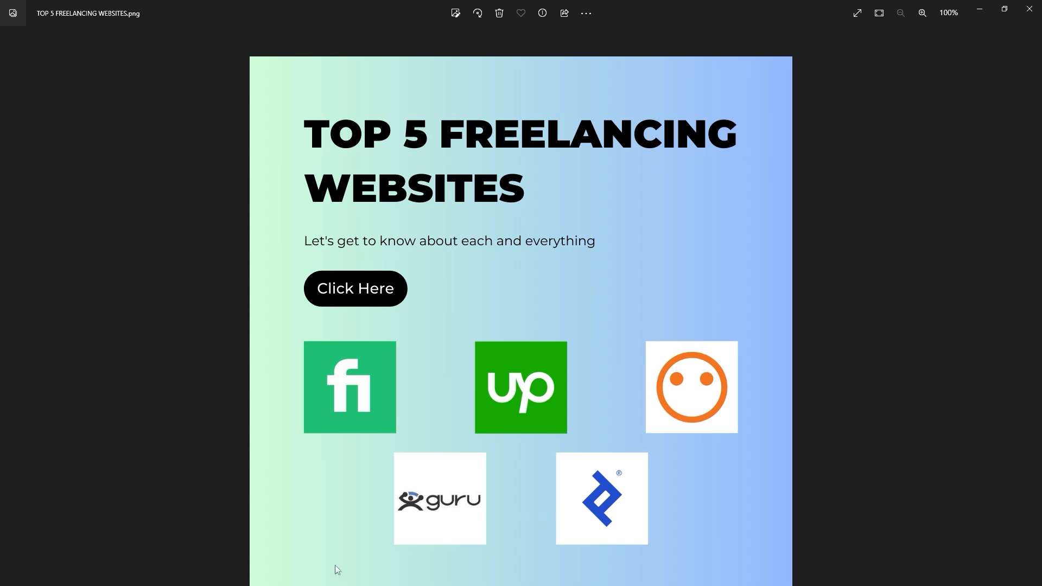
click(185, 570)
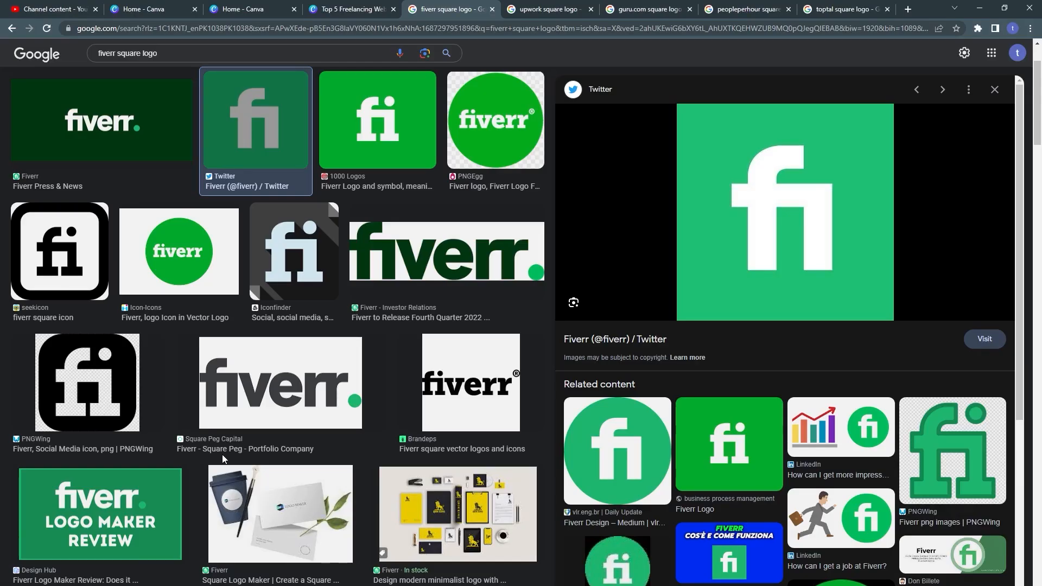
drag(117, 53, 160, 53)
click(159, 53)
double_click(109, 54)
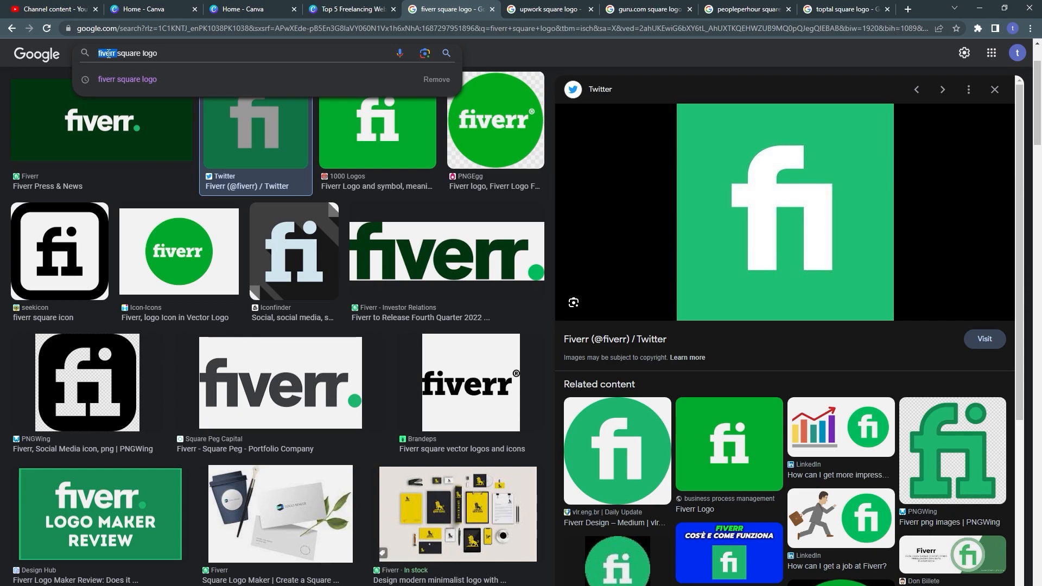
click(121, 54)
Review the square logo image searches for Upwork, Guru.com, PeoplePerHour and Toptal, noting how each search is worded.
click(545, 9)
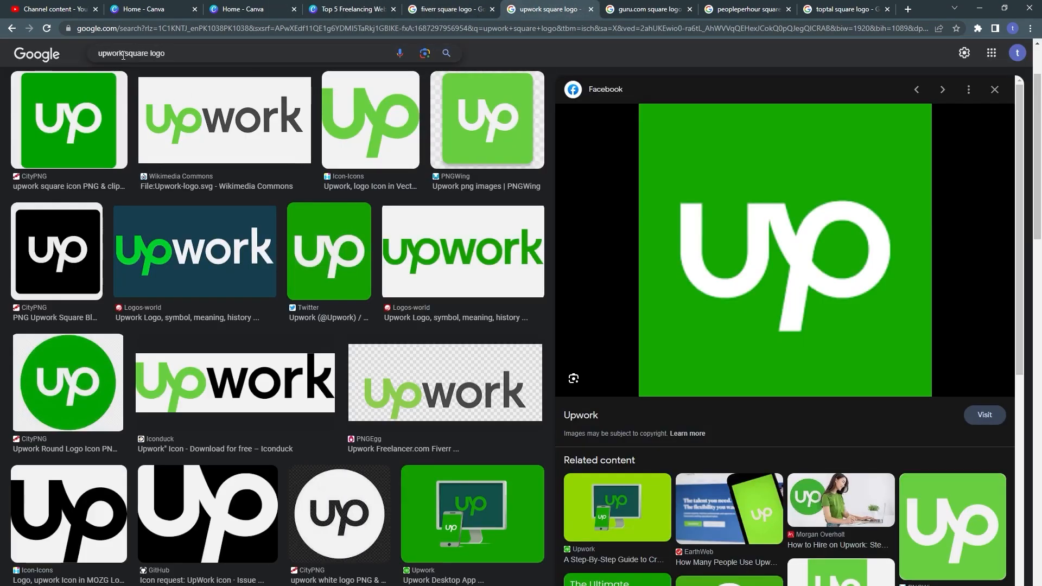
drag(131, 55, 166, 53)
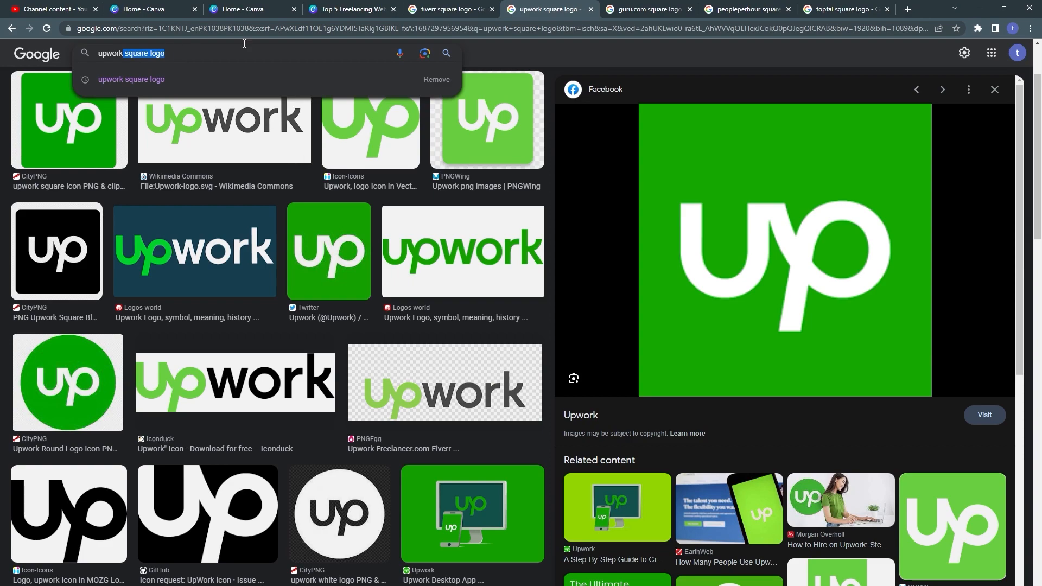
click(636, 6)
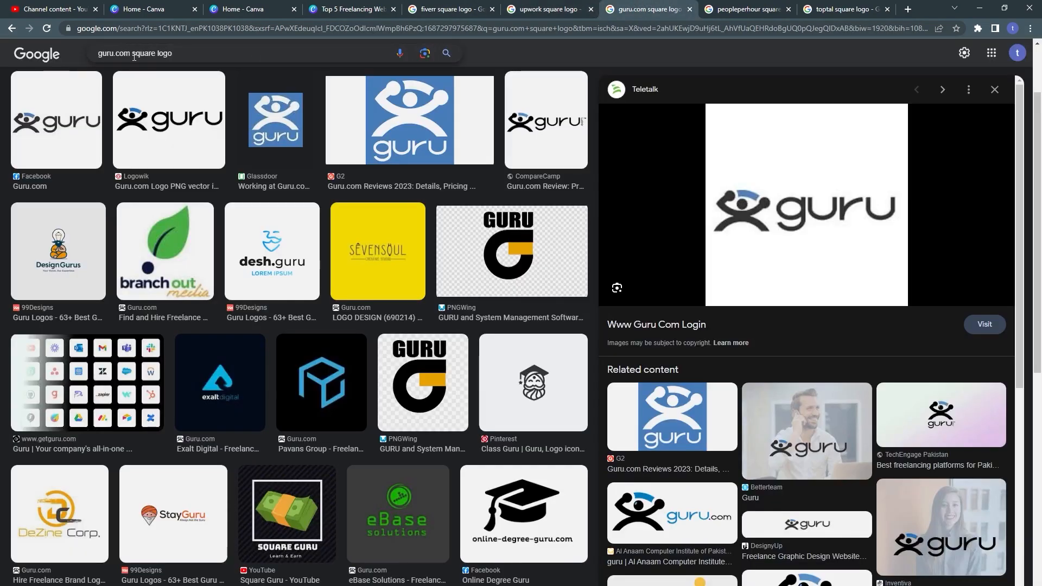
drag(132, 55, 97, 54)
click(702, 6)
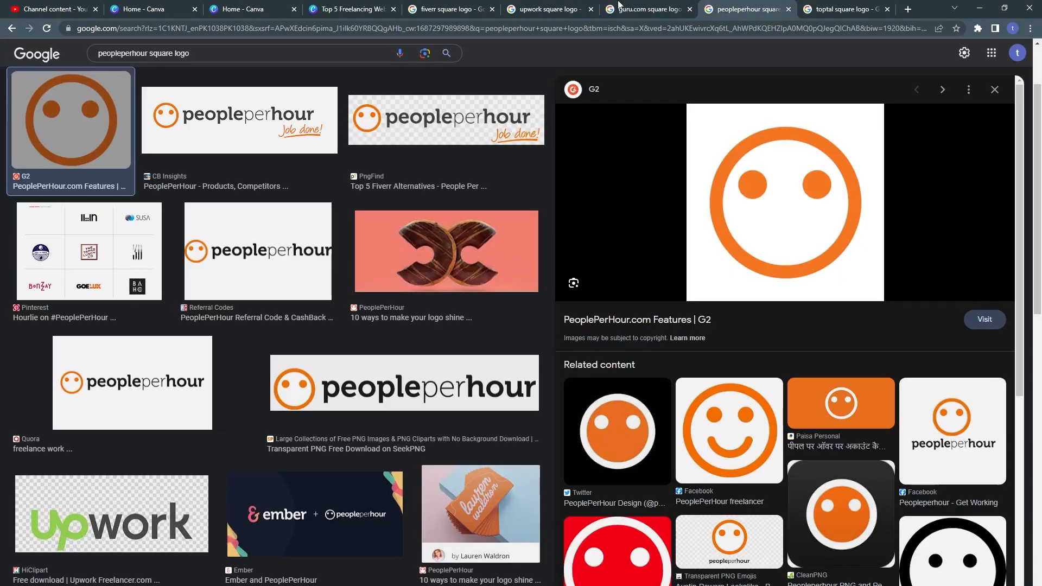
double_click(123, 53)
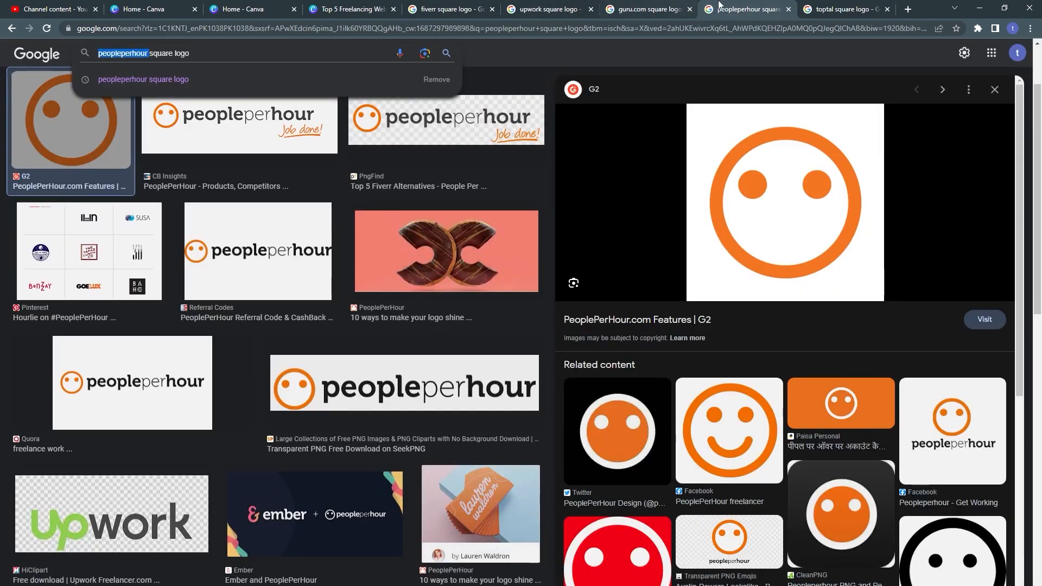
click(844, 9)
double_click(101, 55)
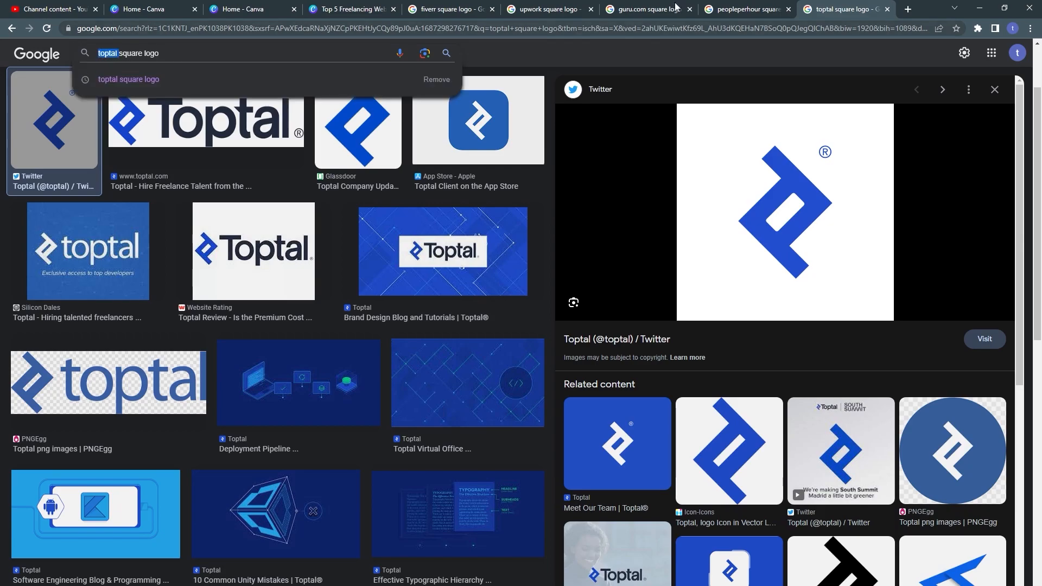
click(746, 7)
click(613, 9)
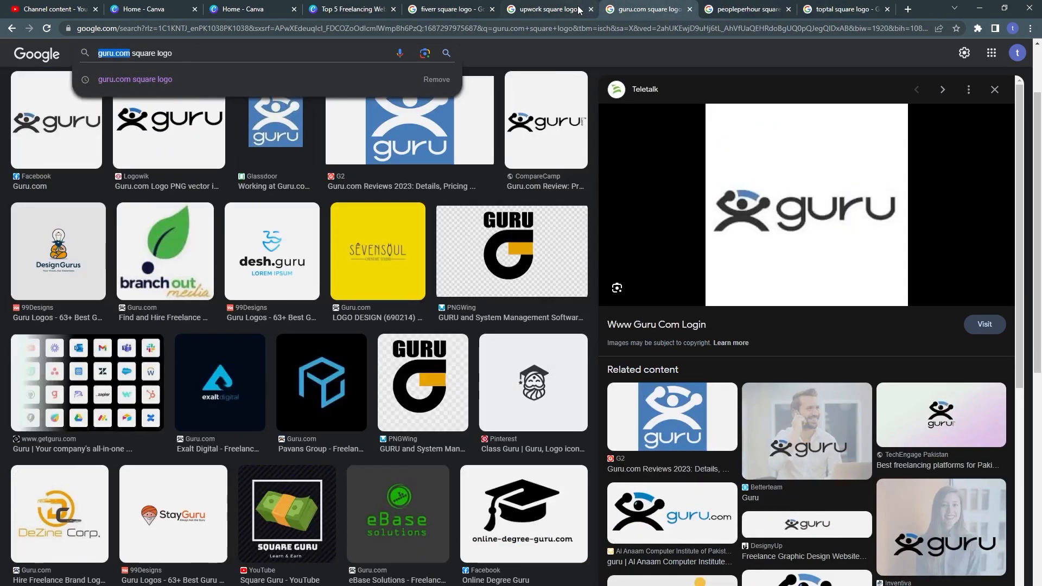
Copy the square Fiverr logo from its image search into the Canva post, then shrink and place it beneath the button.
click(450, 8)
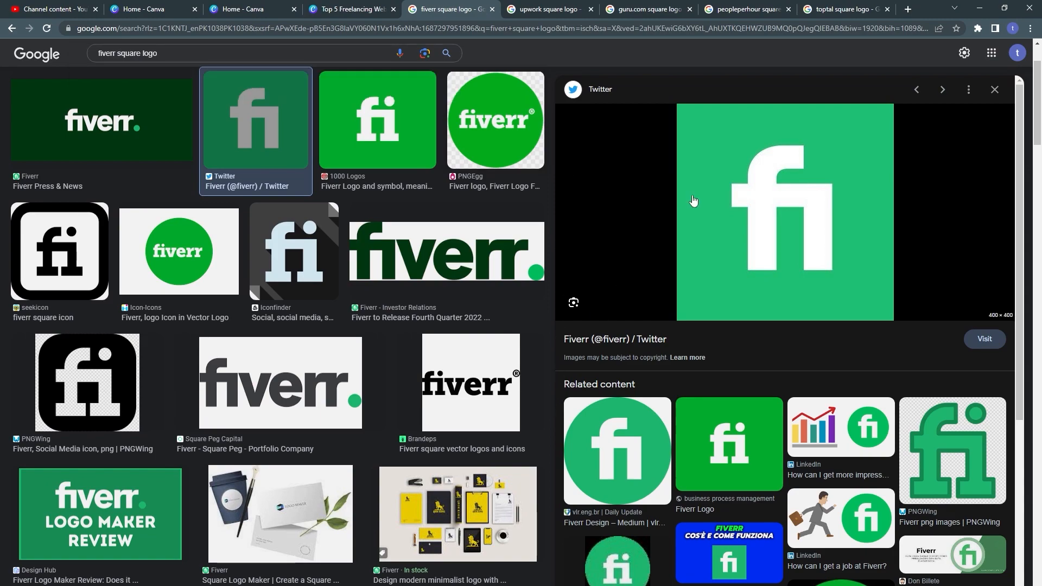
right_click(722, 172)
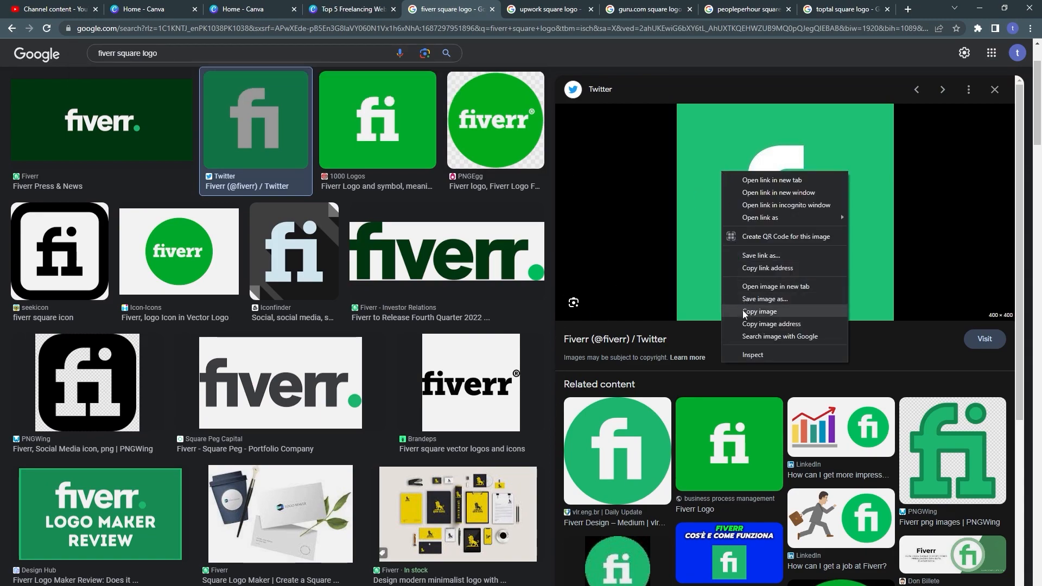
click(760, 311)
click(347, 10)
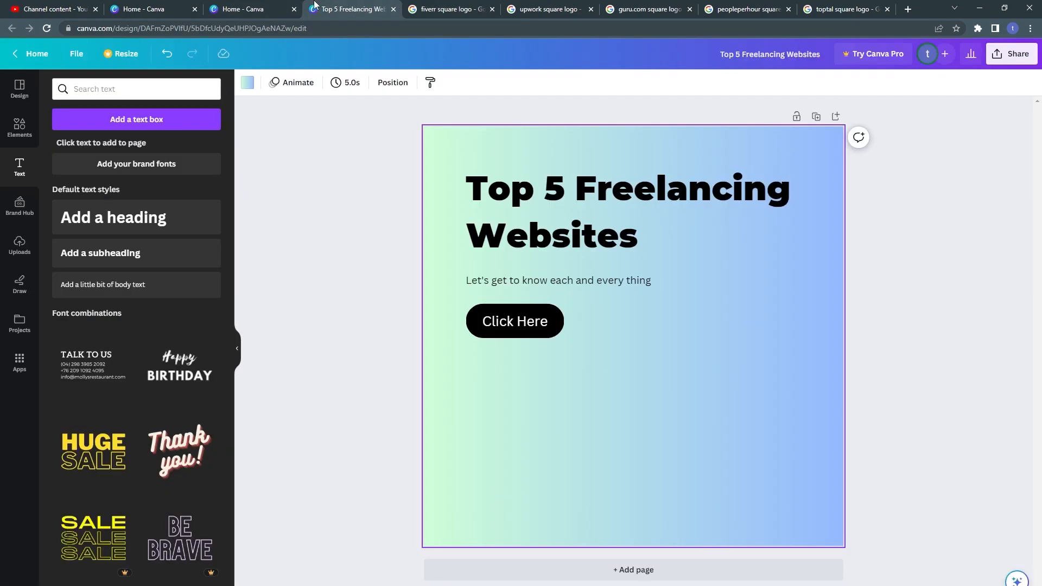
right_click(512, 423)
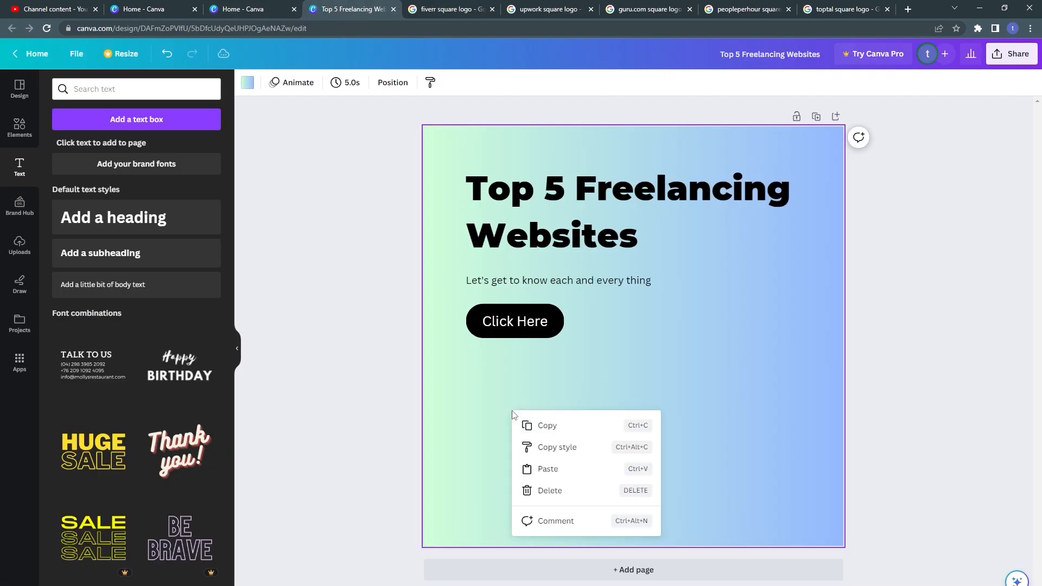
click(545, 469)
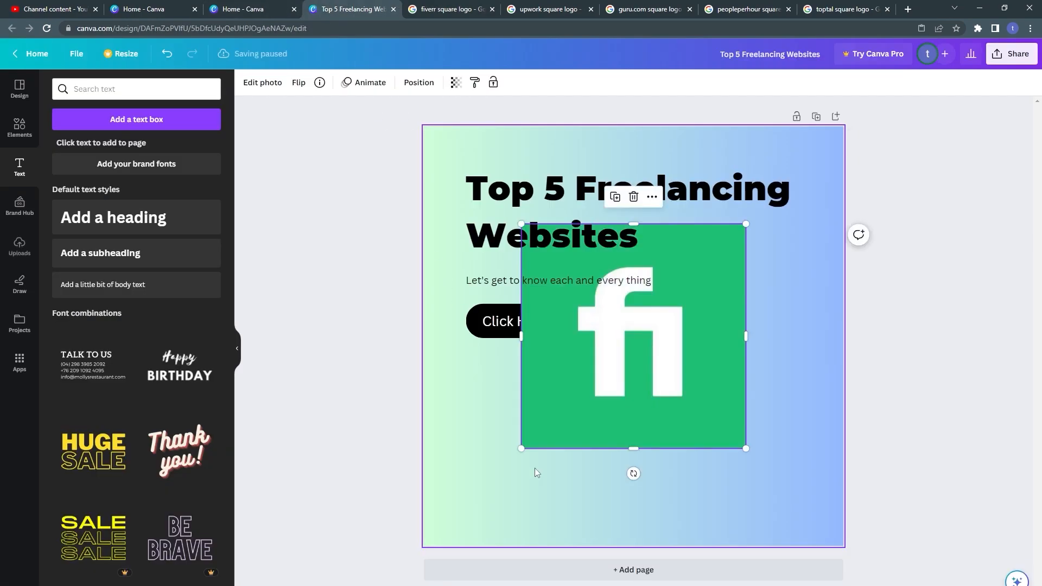
drag(616, 320, 631, 354)
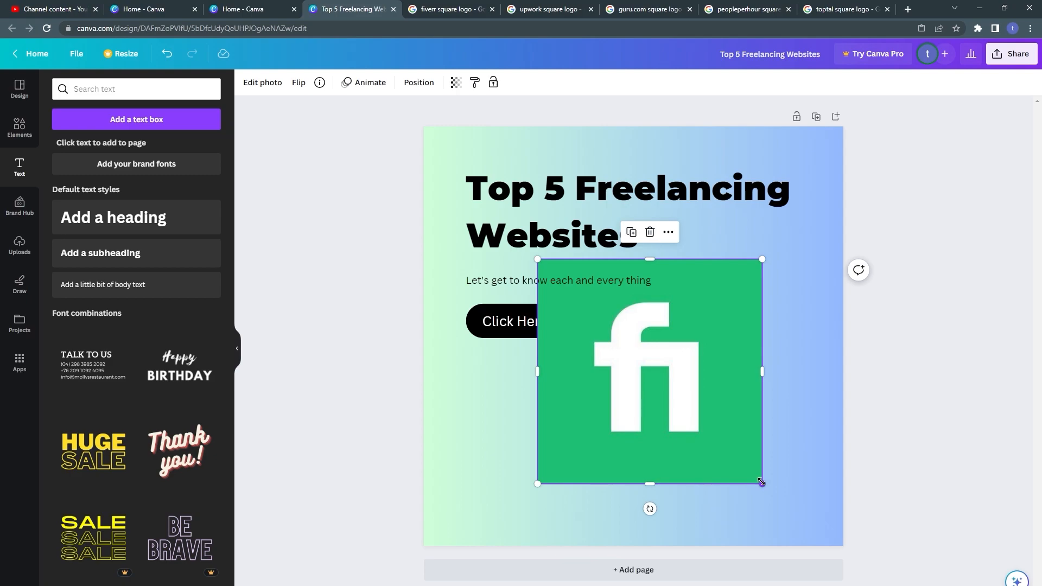
drag(760, 481, 515, 419)
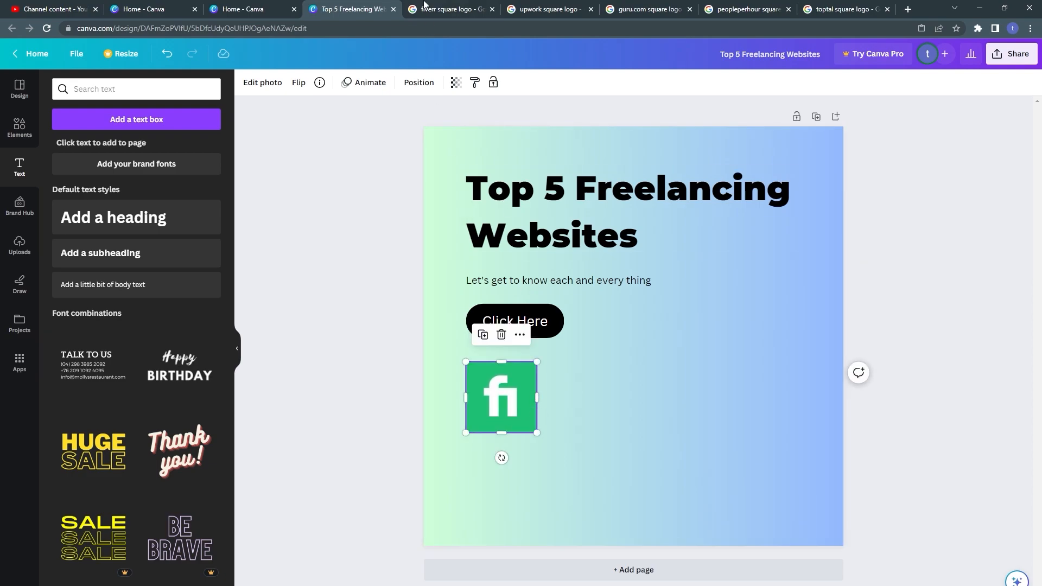
Copy the square Upwork logo from its image search and paste it into the Canva post.
click(548, 9)
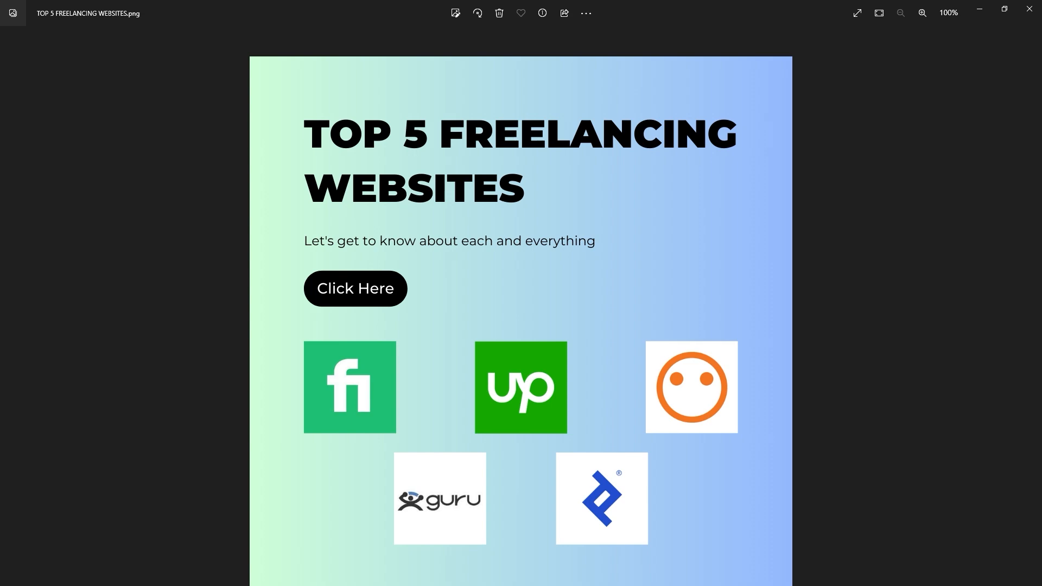
mouse_move(174, 585)
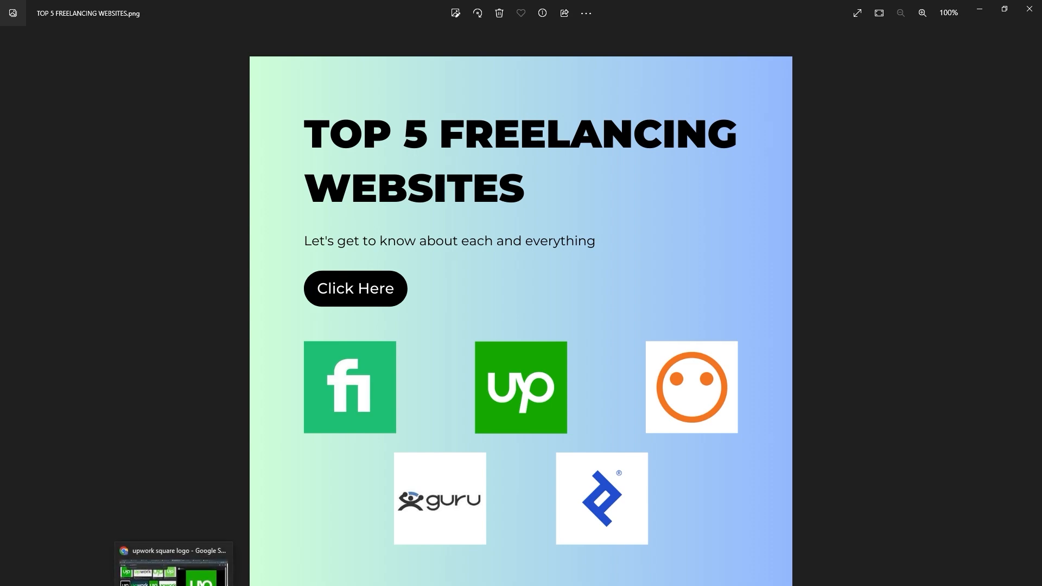
click(173, 570)
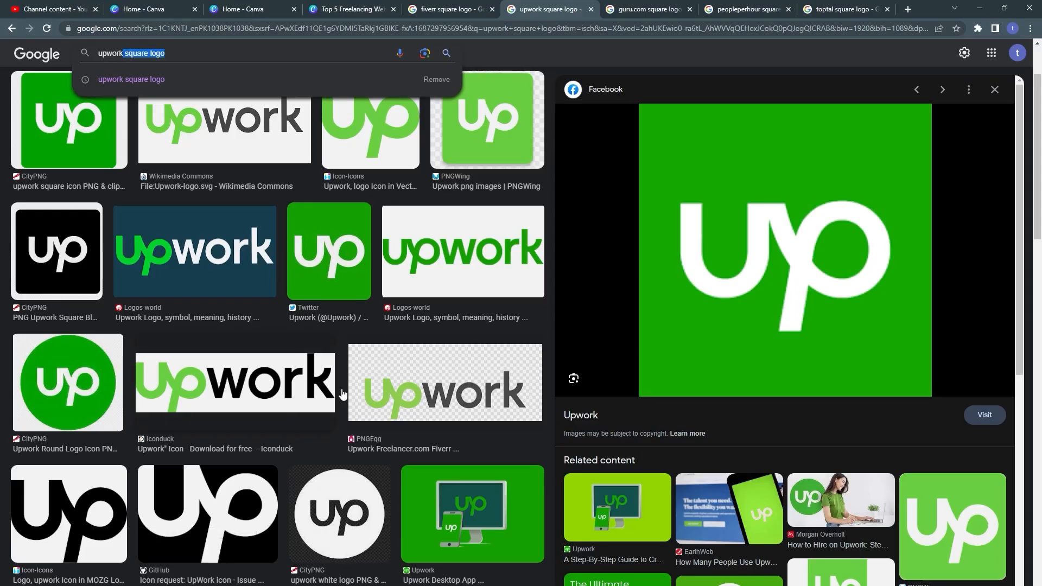
right_click(711, 255)
click(730, 377)
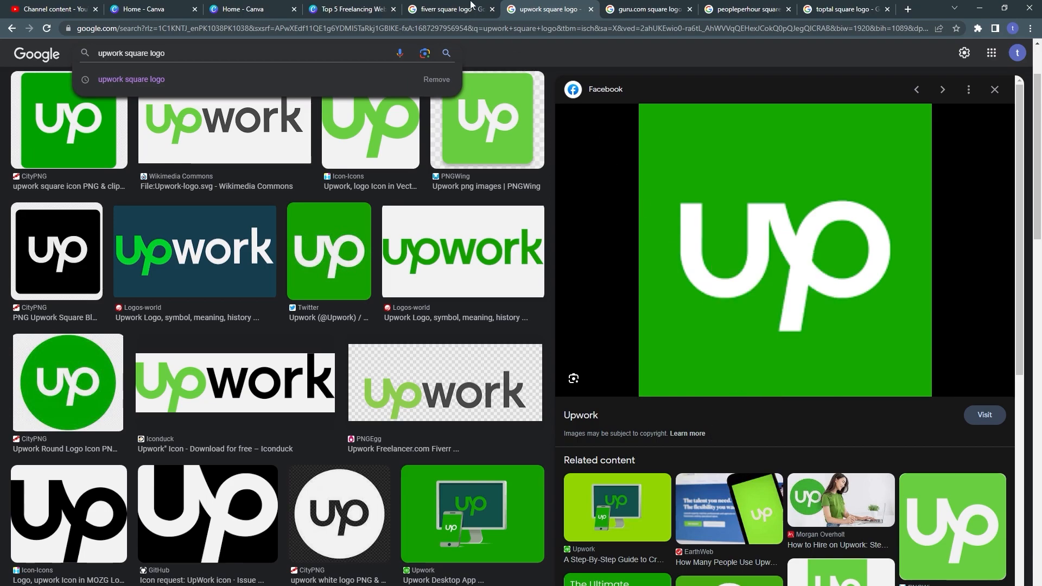
click(317, 6)
right_click(634, 386)
click(663, 446)
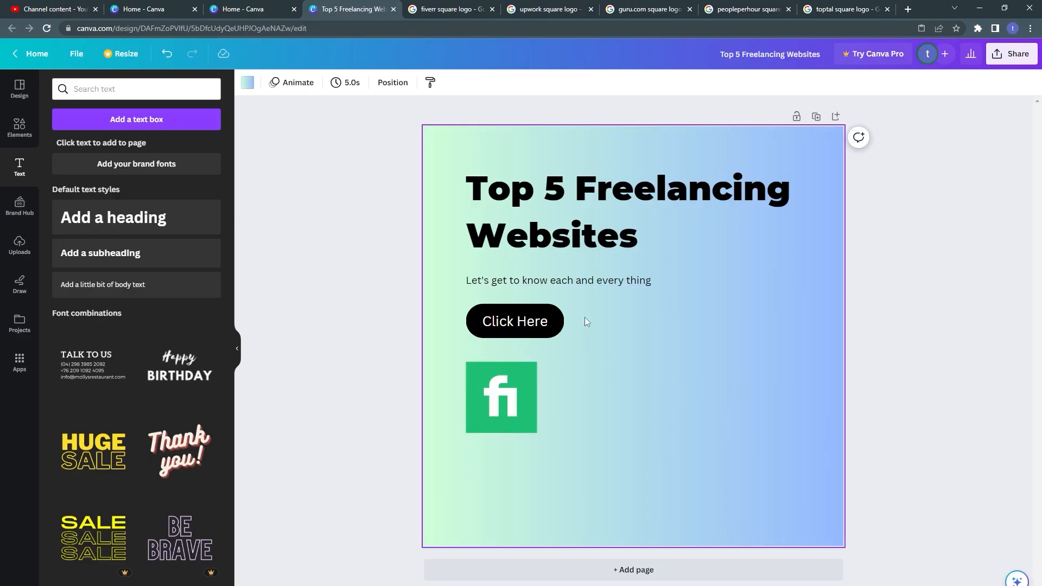
Shrink the Upwork logo to the Fiverr logo's size and place it beside that logo in the same row.
drag(689, 391, 758, 475)
drag(802, 519, 647, 401)
drag(622, 347, 588, 395)
Copy the PeoplePerHour logo from its image search and paste it into the Canva post.
click(646, 9)
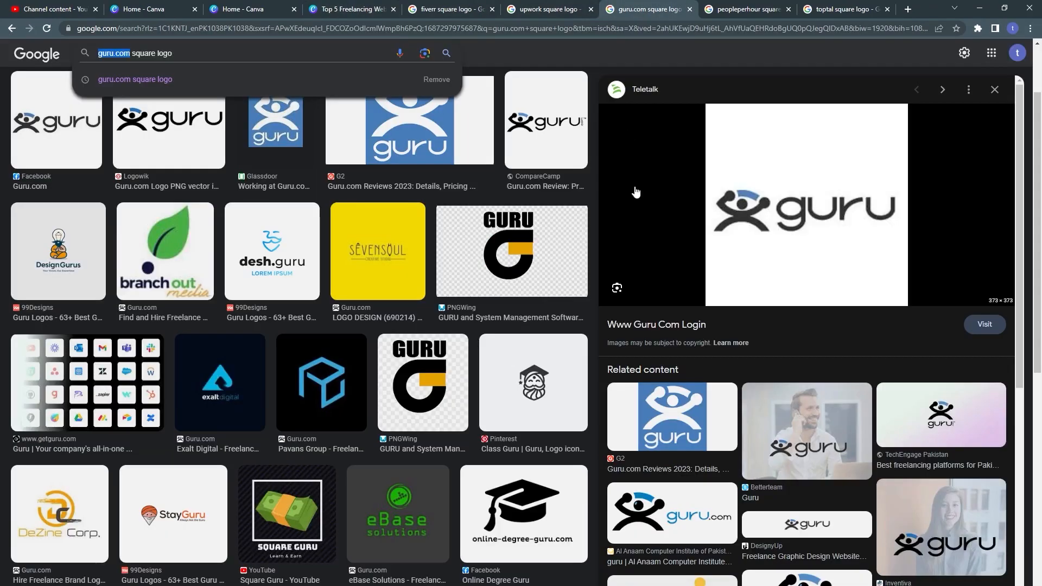
click(734, 9)
right_click(748, 195)
click(776, 314)
click(352, 9)
right_click(697, 407)
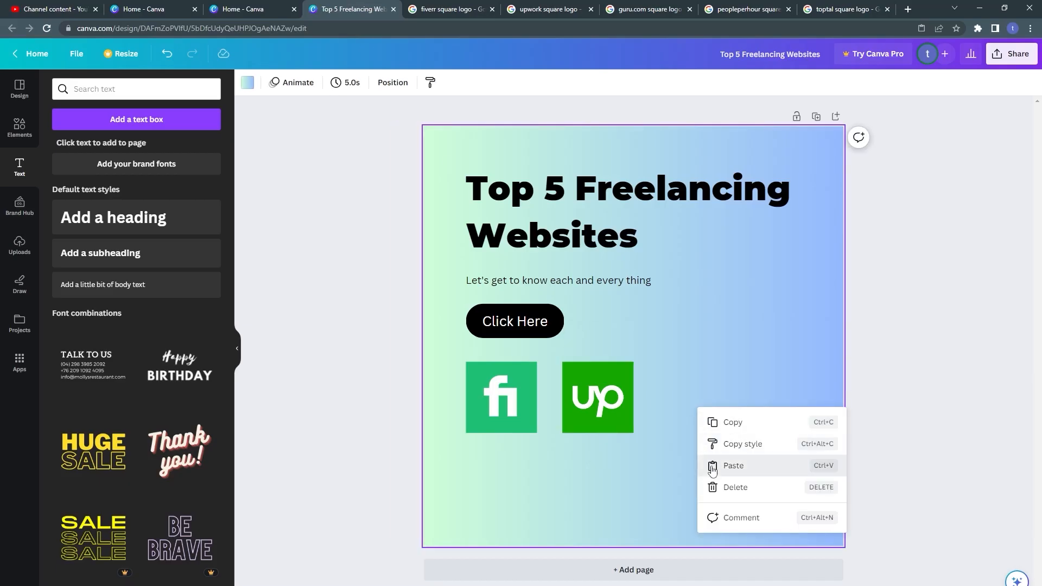
click(714, 466)
Shrink the PeoplePerHour logo to match the other two and place it third in the logo row.
drag(670, 417, 677, 403)
drag(812, 499, 664, 351)
drag(622, 317, 677, 398)
Copy the square Guru logo from its image search into the Canva post and place it in a second row below the Fiverr logo.
click(650, 9)
right_click(789, 170)
click(816, 288)
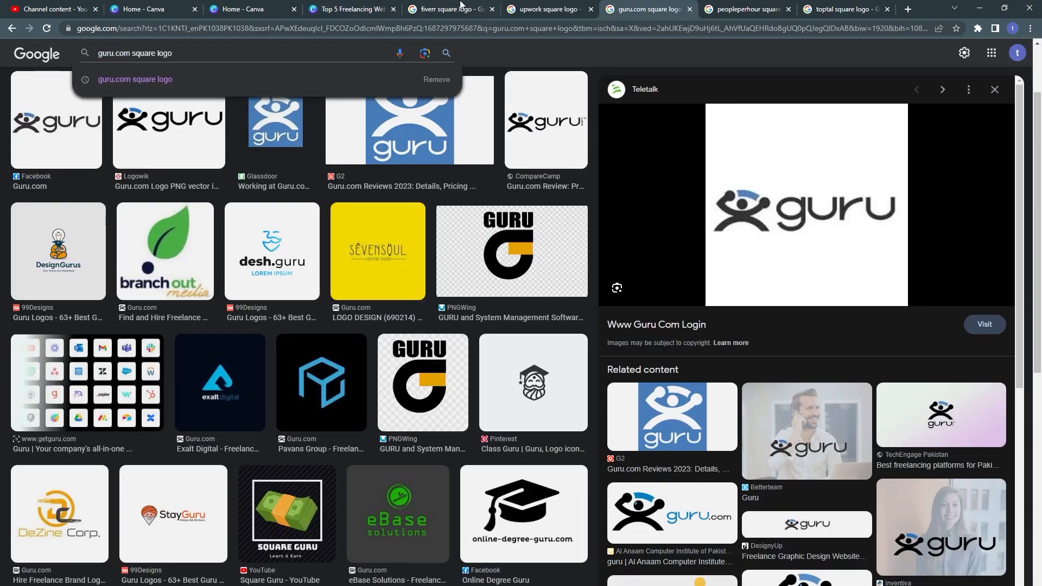
click(359, 9)
right_click(554, 467)
click(587, 525)
drag(748, 461, 521, 508)
Copy the square Toptal logo from its image search into the Canva post, then shrink and place it beside the Guru logo.
click(846, 9)
right_click(801, 218)
click(847, 358)
click(358, 9)
right_click(621, 490)
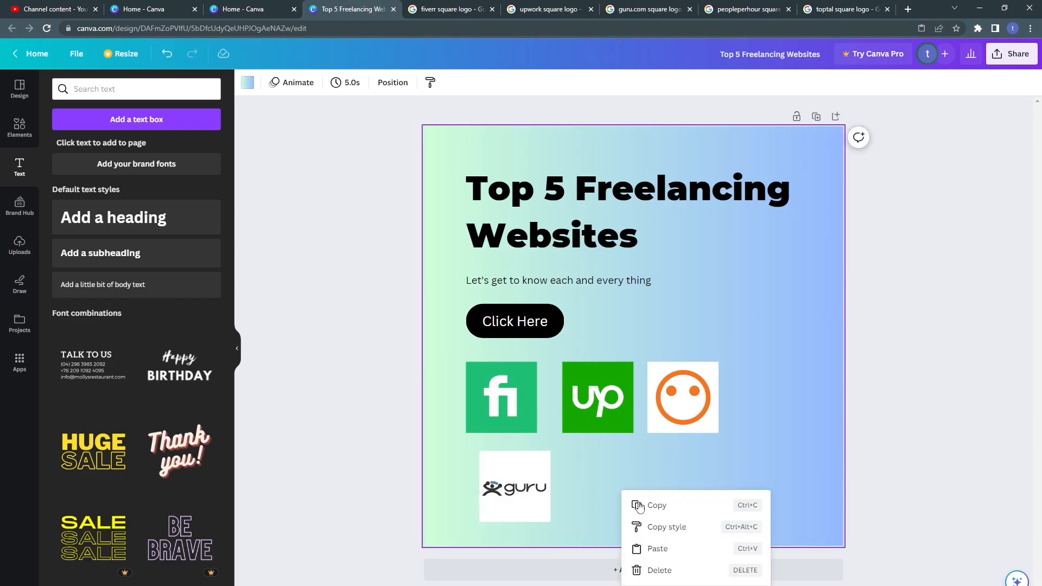
click(646, 547)
drag(745, 449, 572, 316)
drag(557, 259, 624, 487)
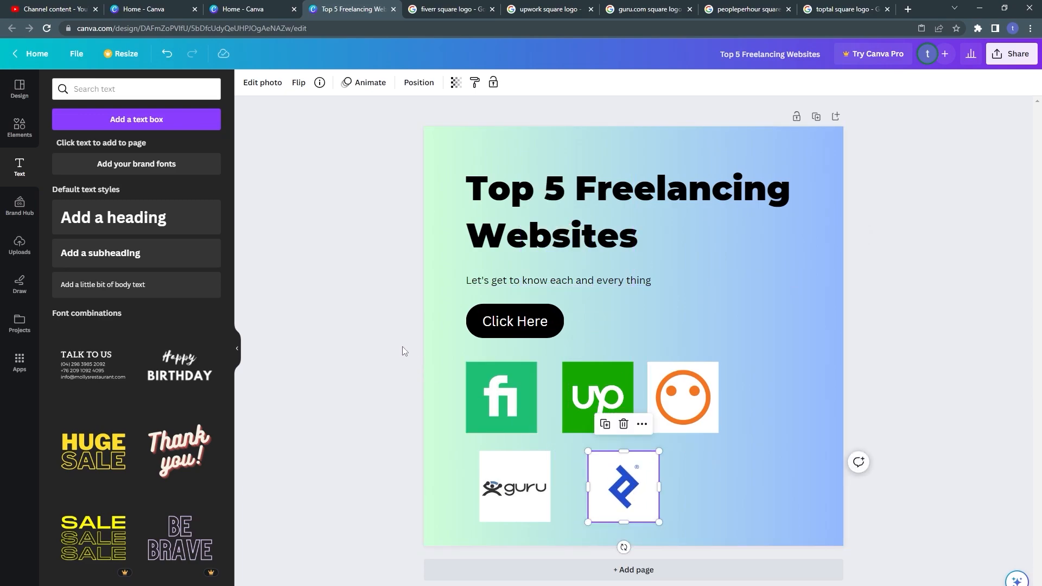
Check the Fiverr logo against the text's left edge and move the PeoplePerHour logo right to the heading box's right edge.
drag(496, 393, 497, 391)
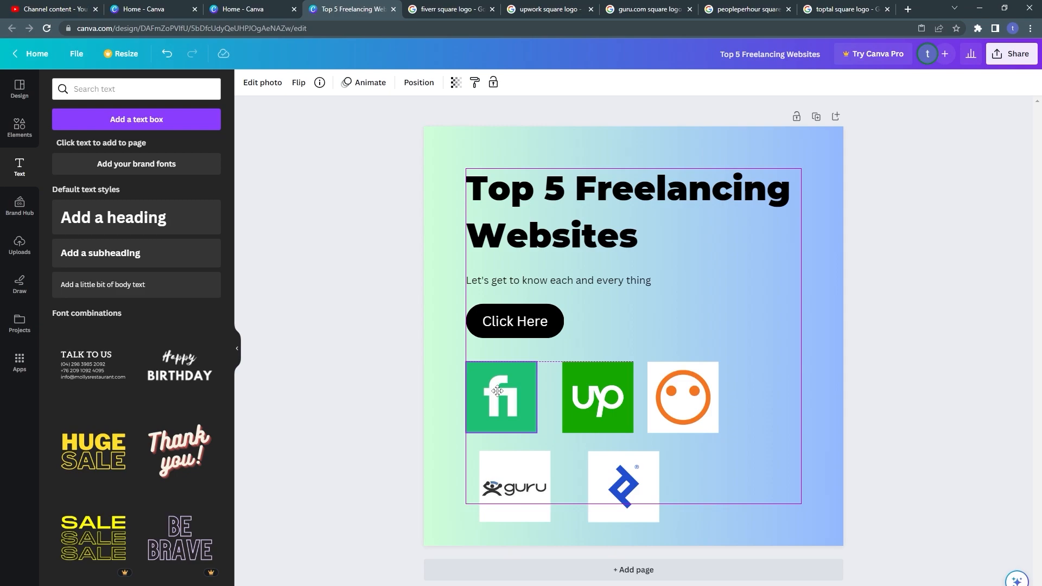
drag(498, 391, 498, 391)
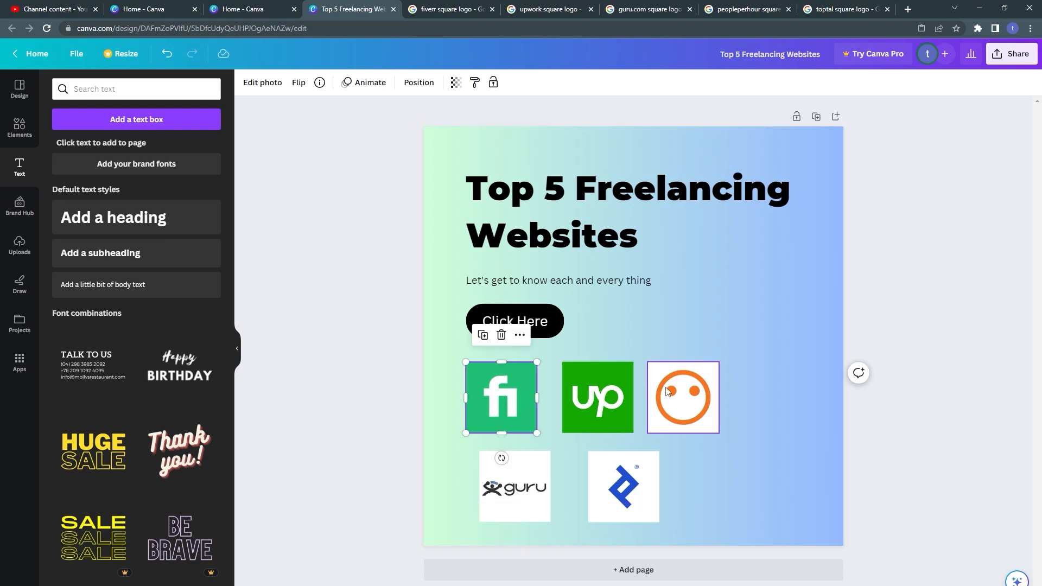
drag(667, 391, 745, 389)
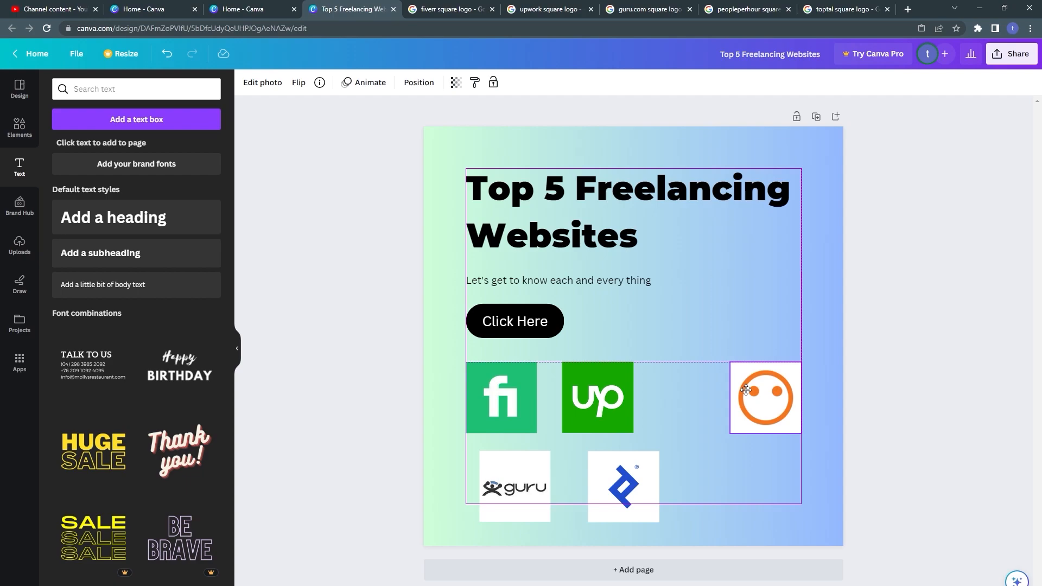
click(746, 390)
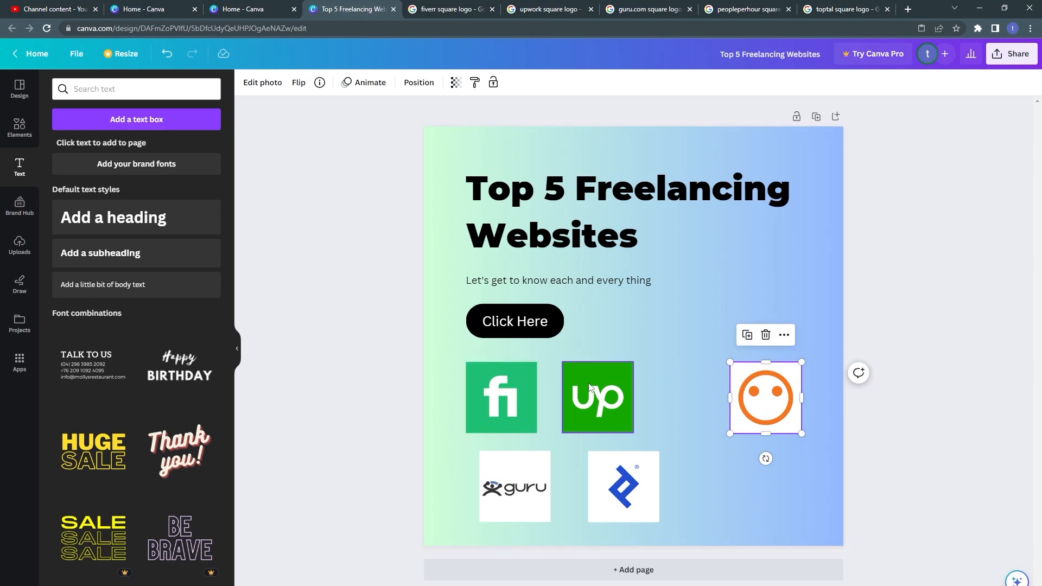
Position the Upwork logo midway between the Fiverr and PeoplePerHour logos in their row, with equal gaps of about 145 px.
drag(590, 387, 625, 422)
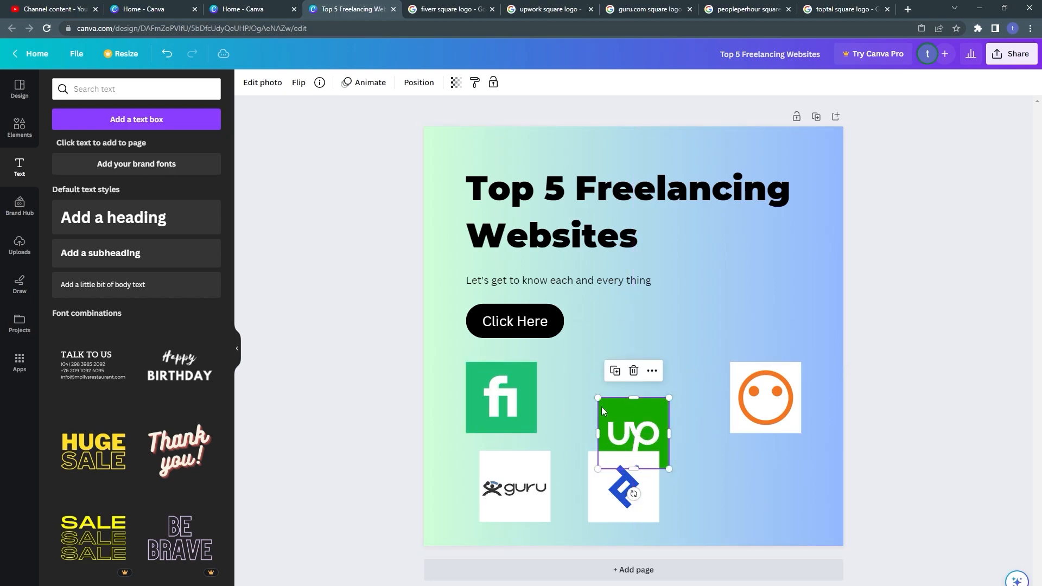
click(486, 366)
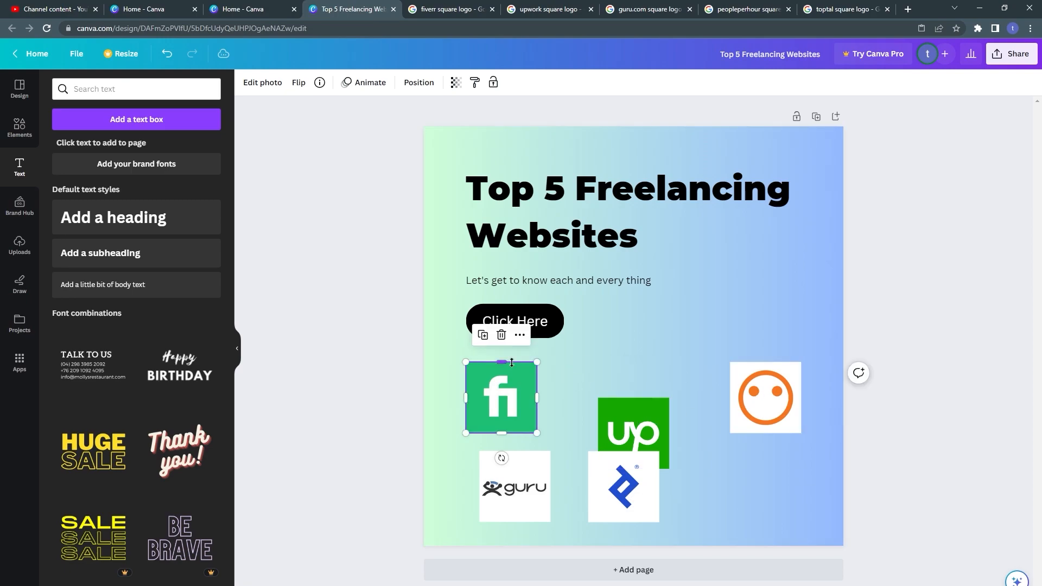
click(749, 368)
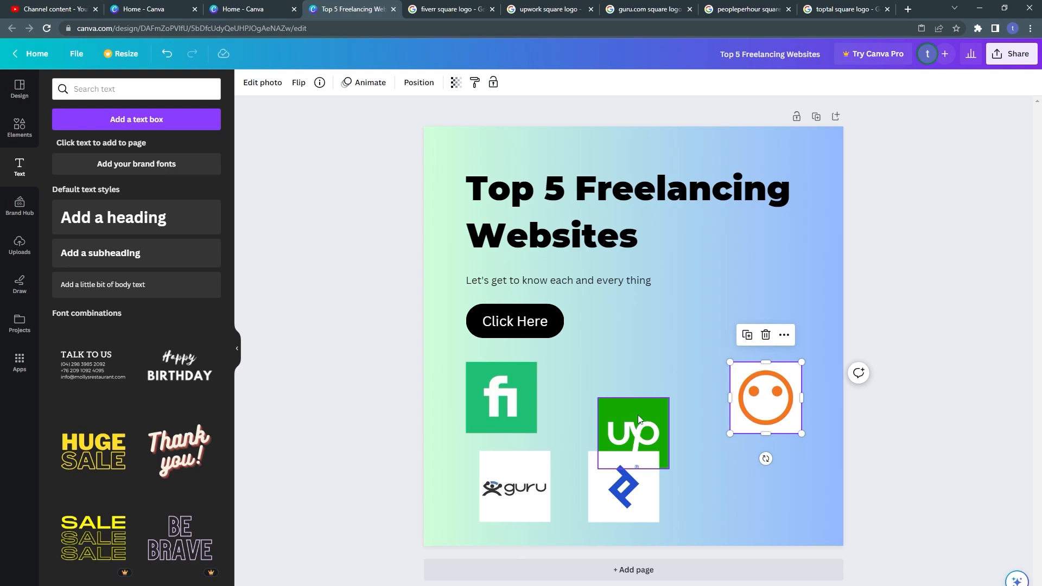
drag(638, 418, 635, 392)
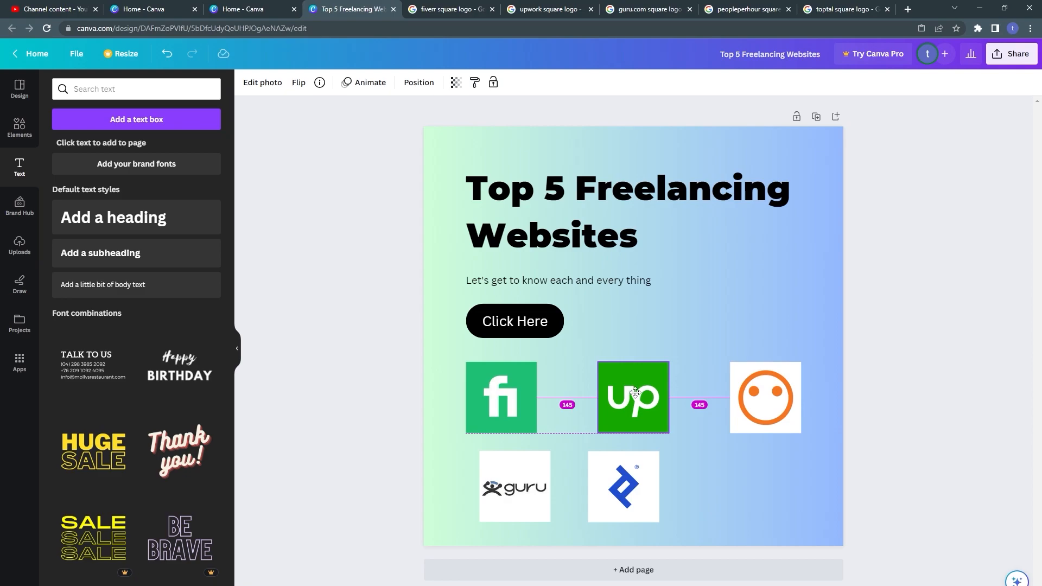
drag(635, 393, 635, 394)
drag(635, 393, 635, 394)
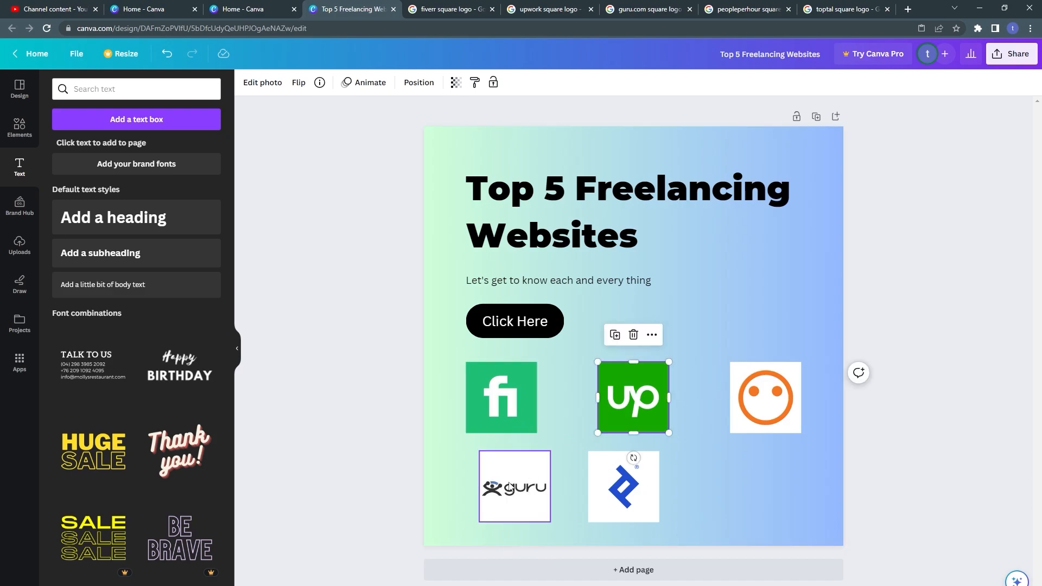
Place the Guru logo directly against the bottom of the Fiverr logo and the Toptal logo directly against the bottom of the Upwork logo.
click(531, 487)
click(629, 493)
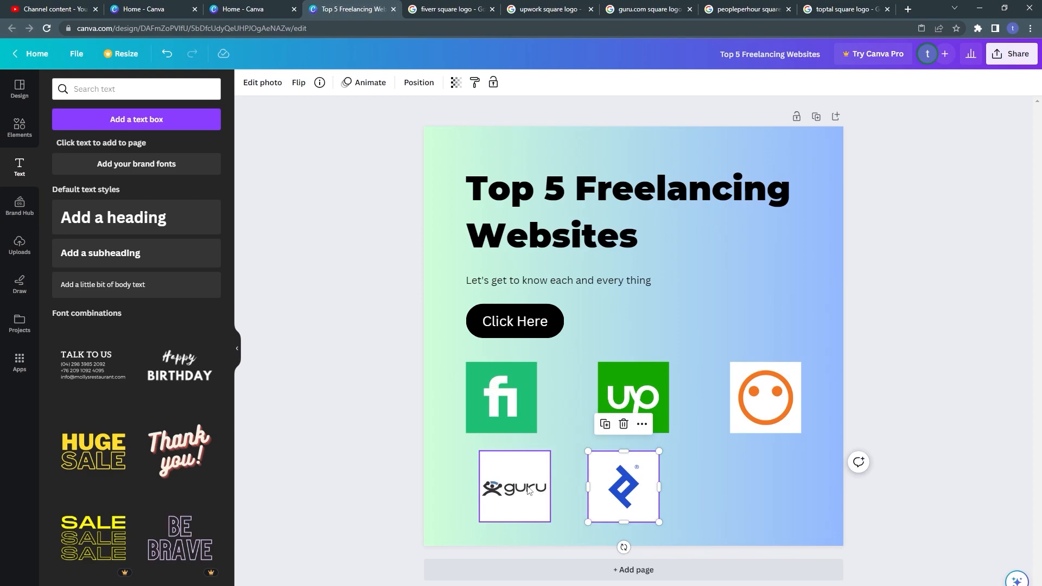
drag(616, 487, 621, 487)
drag(542, 491, 525, 469)
drag(628, 486, 621, 462)
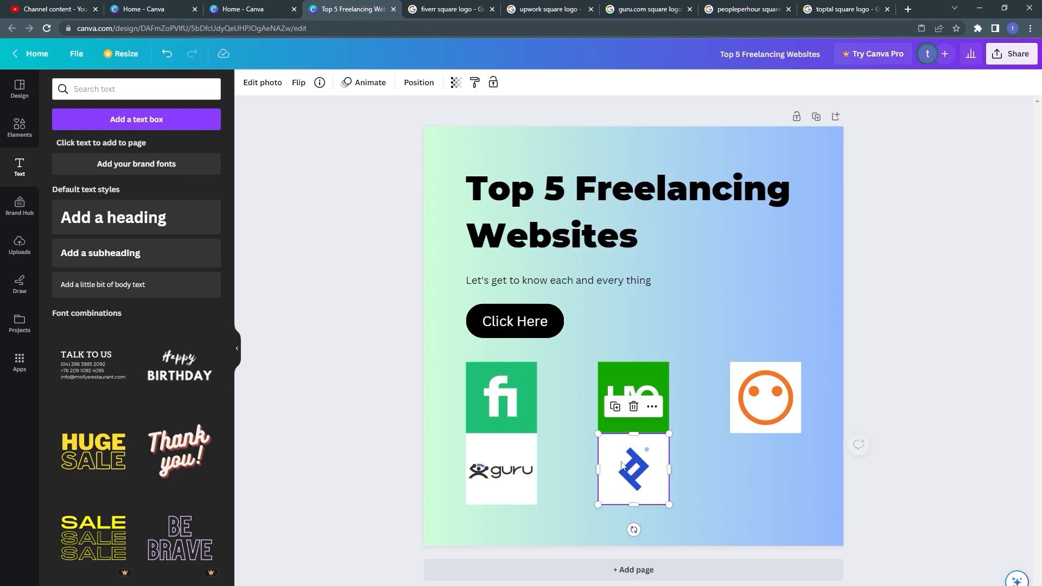
Move the Guru and Toptal logos together to centre them beneath the upper row, leaving a small gap between the rows.
click(510, 470)
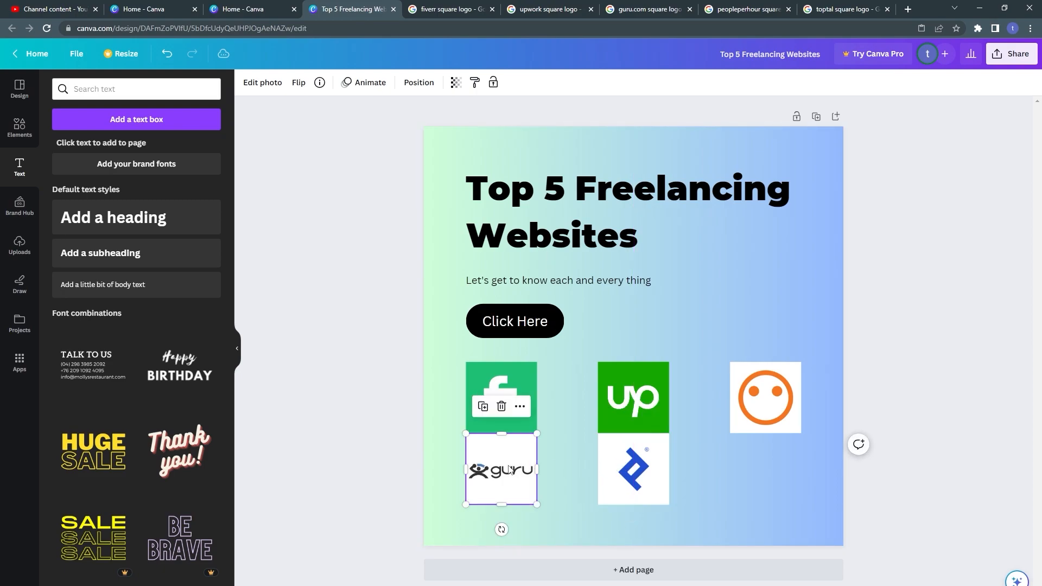
shift+click(621, 480)
drag(517, 471, 581, 471)
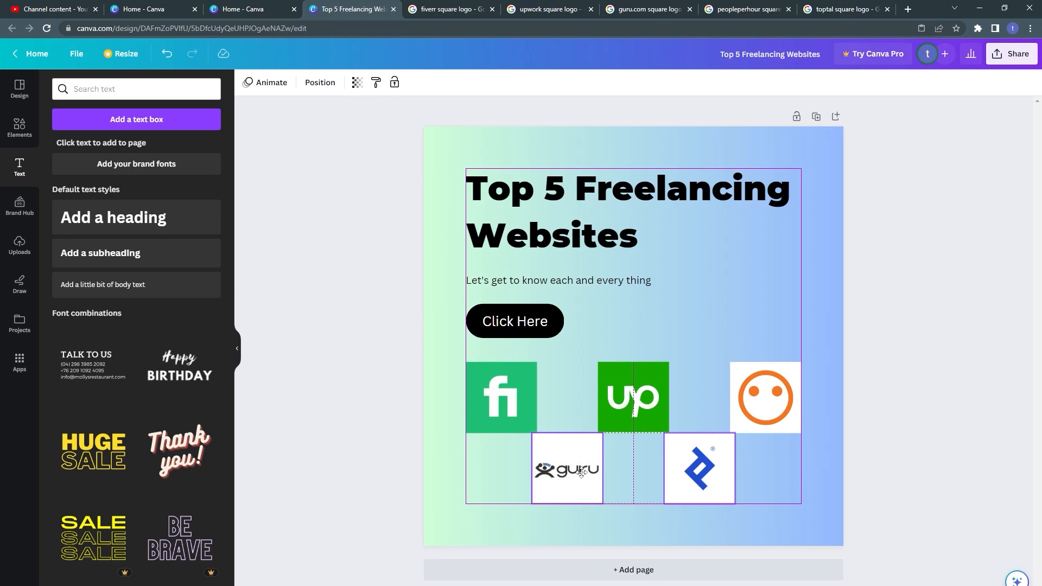
drag(581, 471, 581, 471)
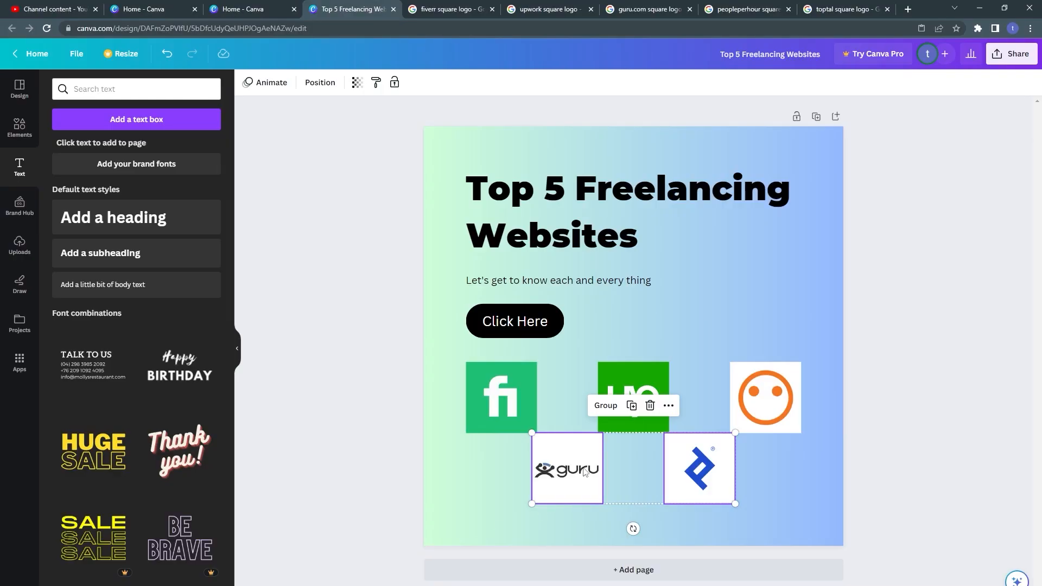
drag(584, 472, 582, 482)
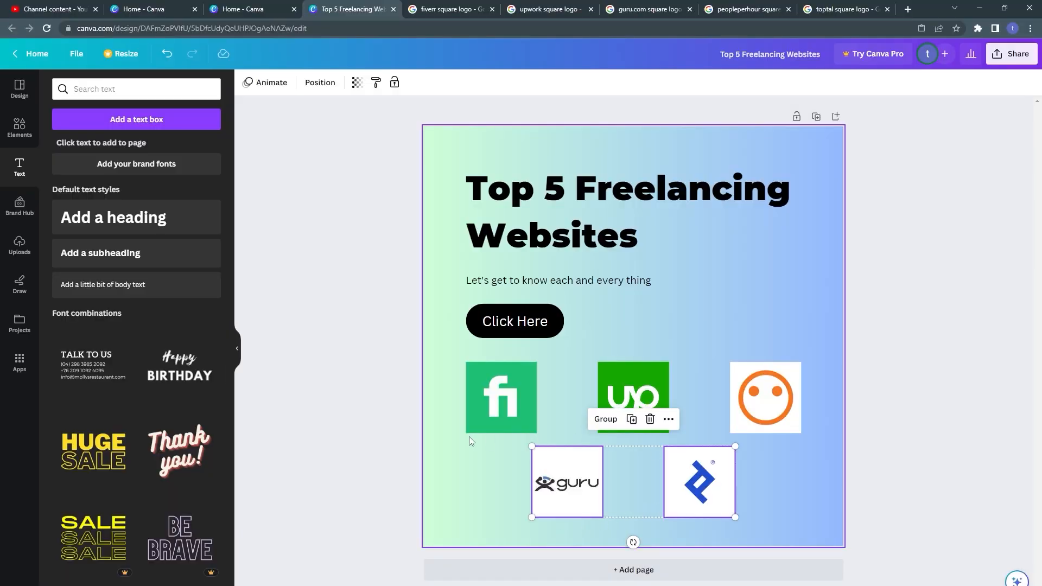
click(467, 423)
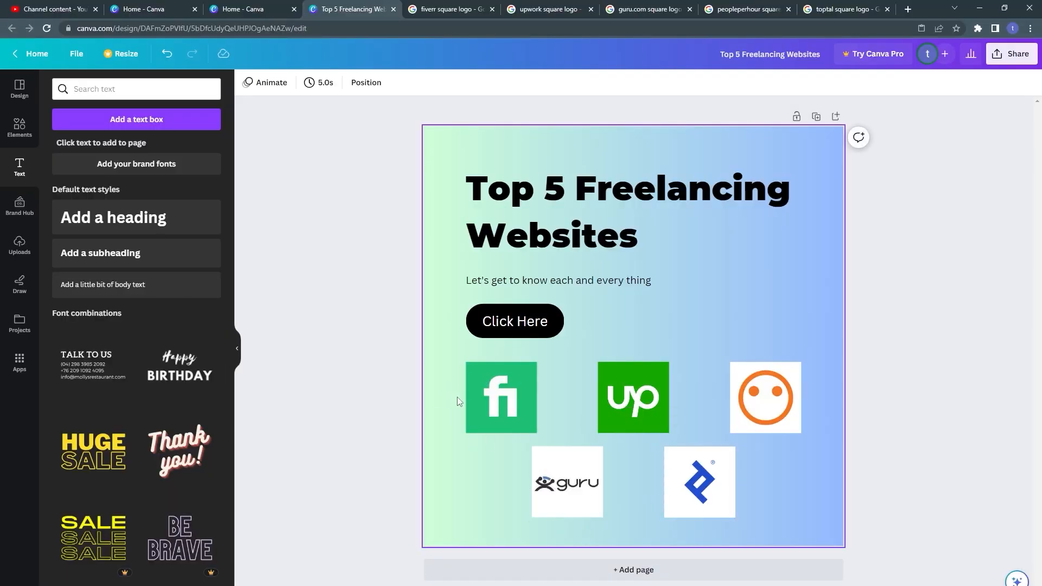
Group the Fiverr, Upwork, PeoplePerHour, Guru and Toptal logos into one object.
click(513, 407)
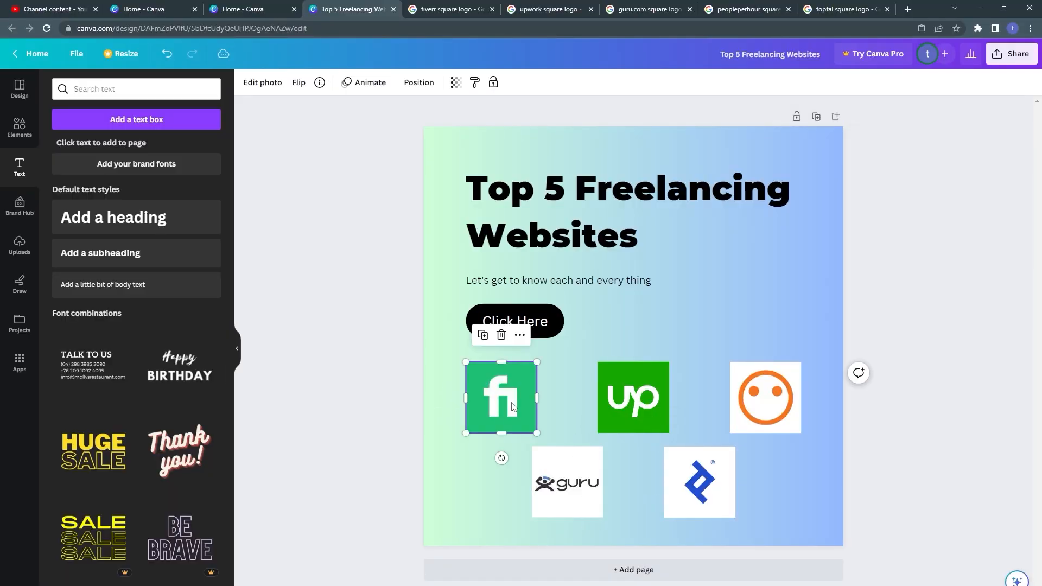
shift+click(638, 406)
shift+click(748, 401)
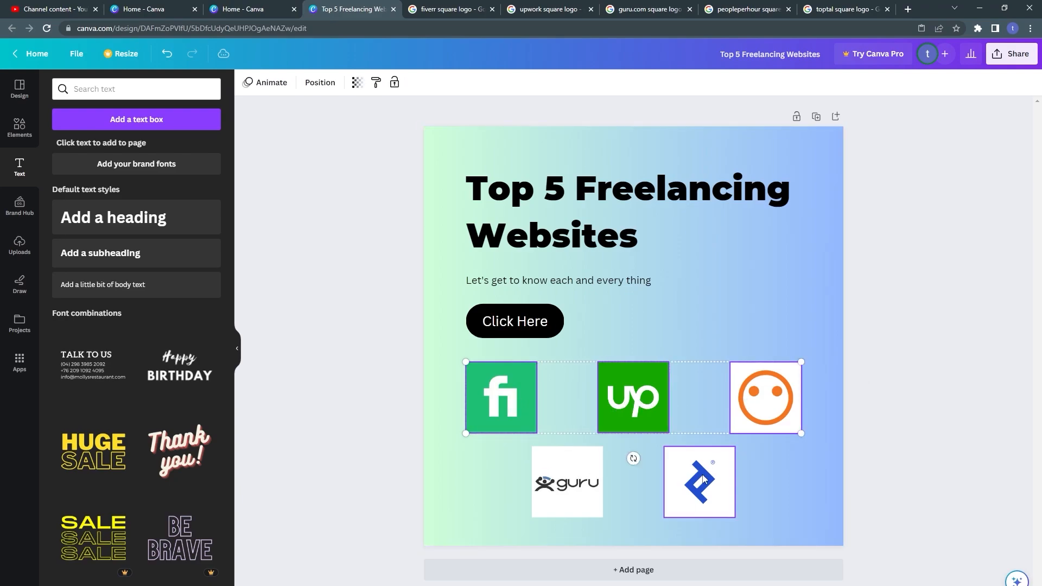
shift+click(676, 487)
shift+click(581, 488)
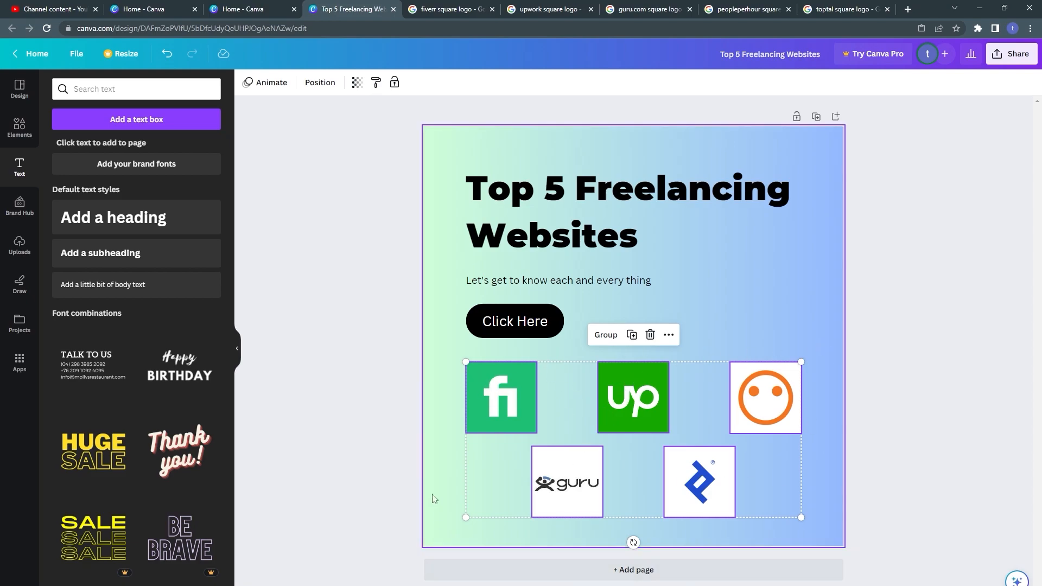
right_click(624, 406)
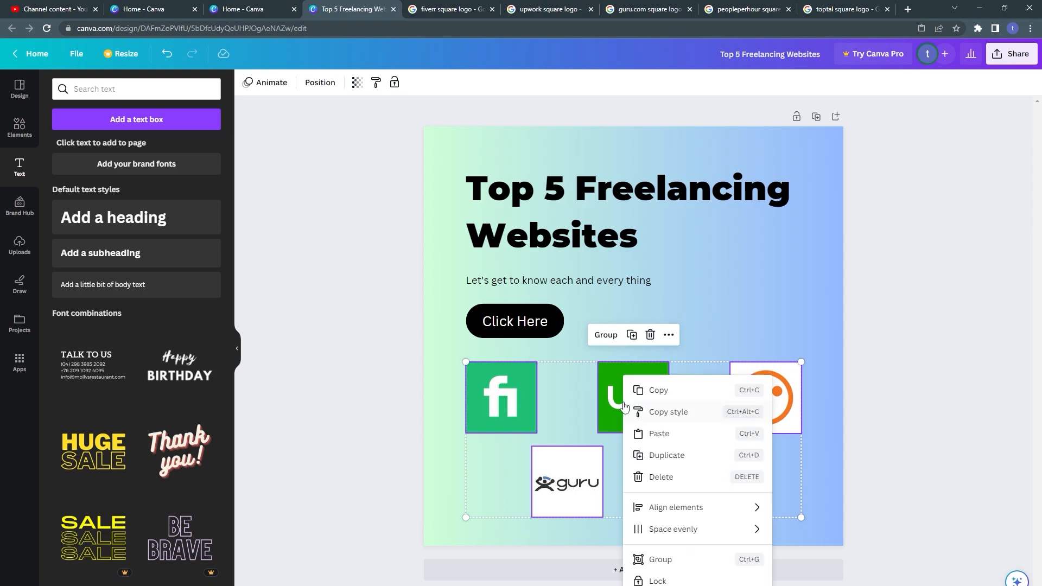
click(640, 564)
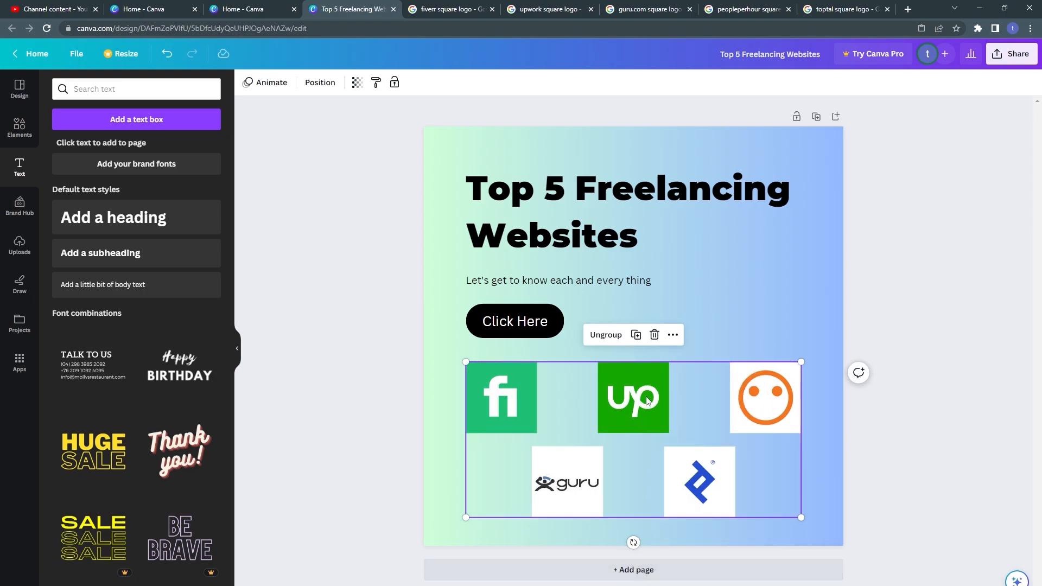
click(386, 406)
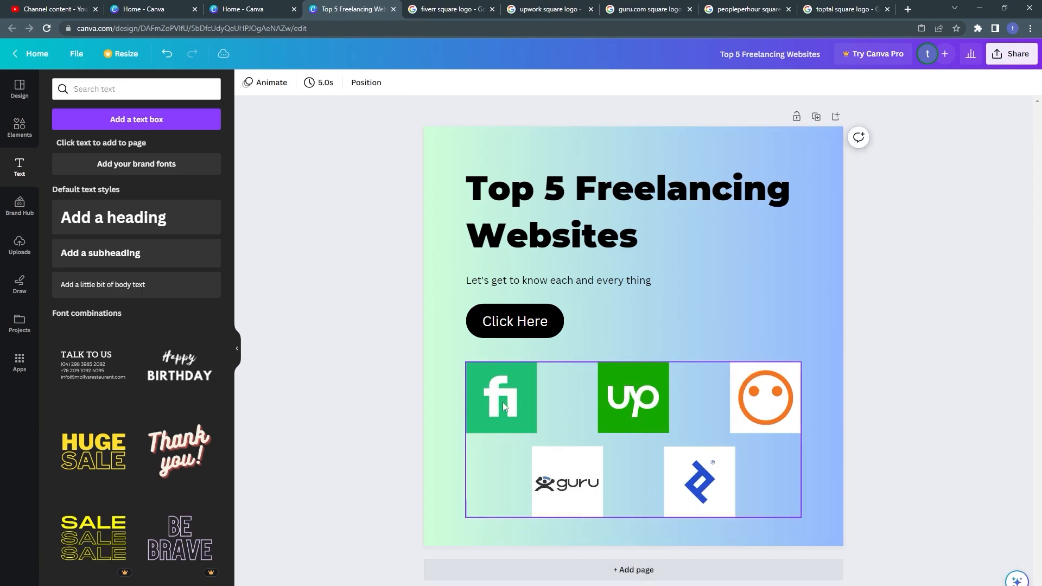
Move the grouped logos straight up, closer to the Click Here button, keeping them aligned with the heading box's edges.
drag(502, 403, 504, 388)
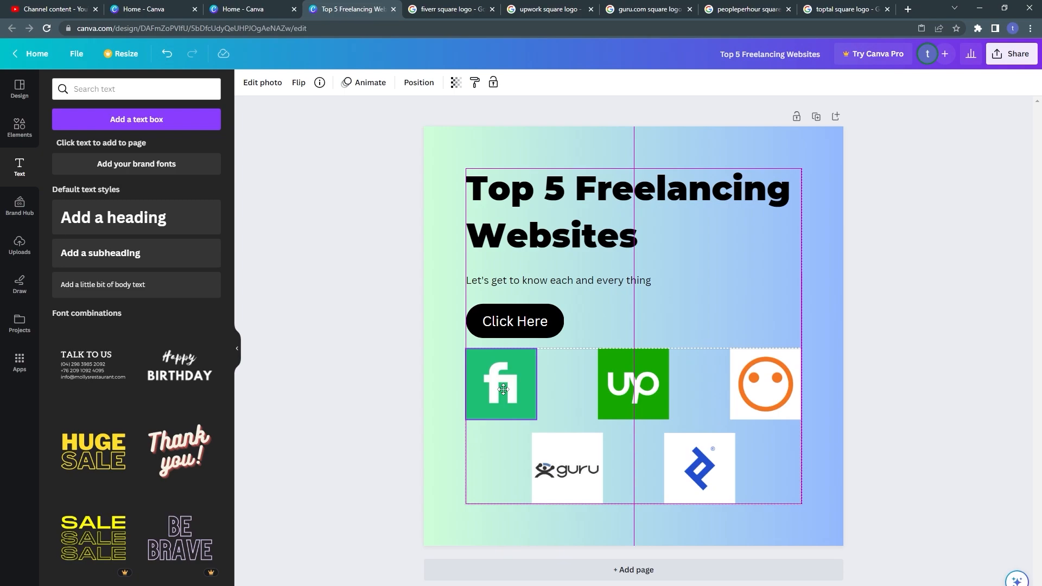
drag(503, 388, 503, 389)
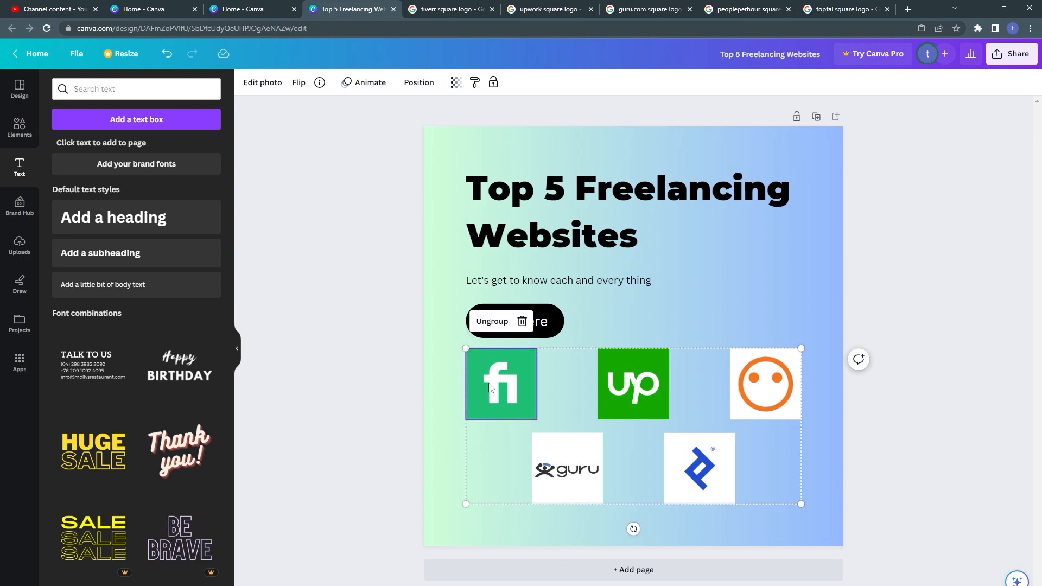
click(396, 328)
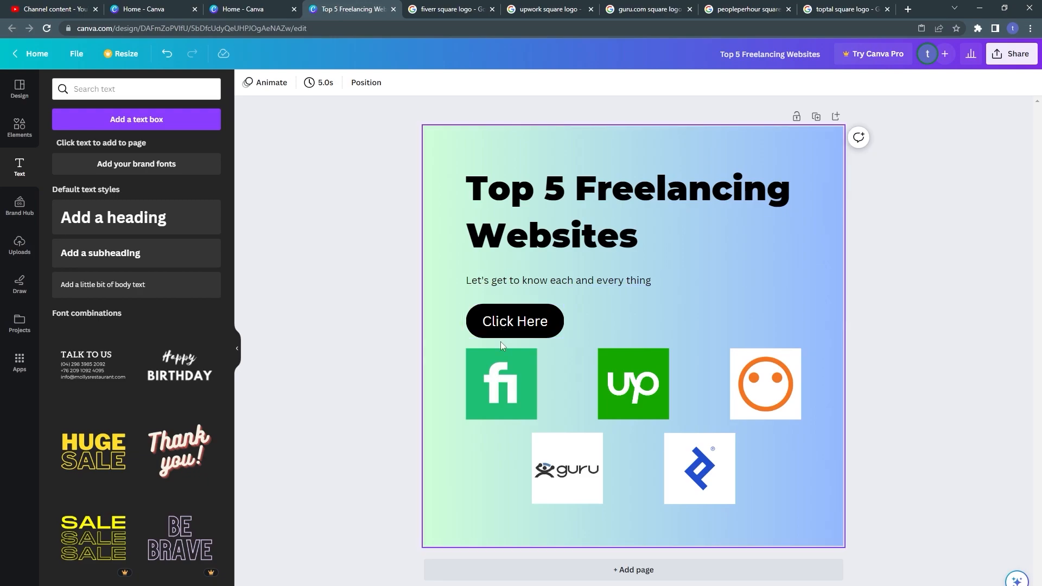
Move the subtitle slightly up toward the heading and raise the Click Here button, leaving equal 42 px gaps between subtitle, button and logos.
click(498, 284)
drag(498, 284, 497, 277)
click(496, 278)
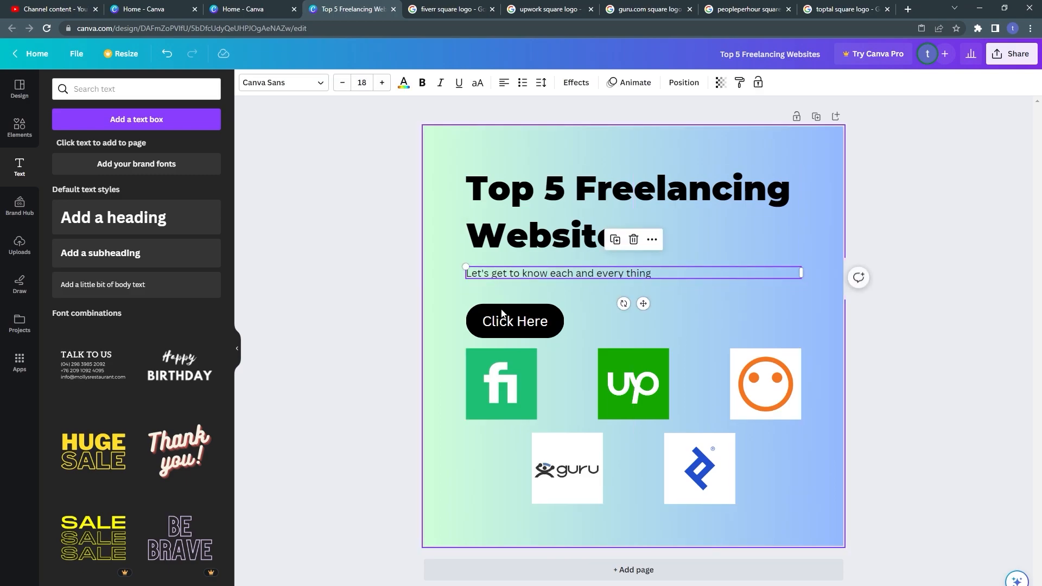
drag(500, 313, 501, 306)
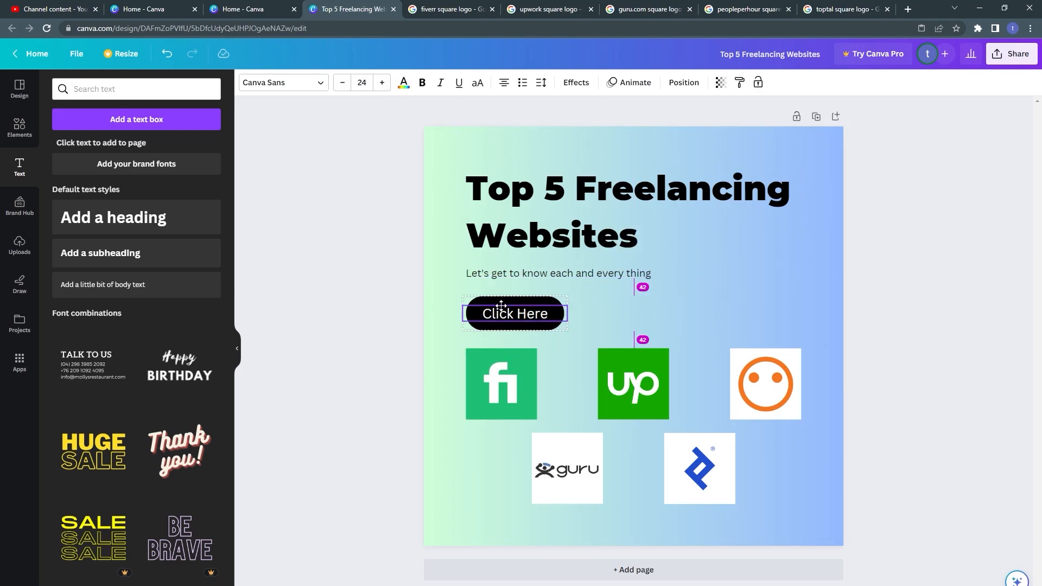
Nudge the subtitle down slightly so it sits about midway between the heading and the Click Here button.
click(478, 277)
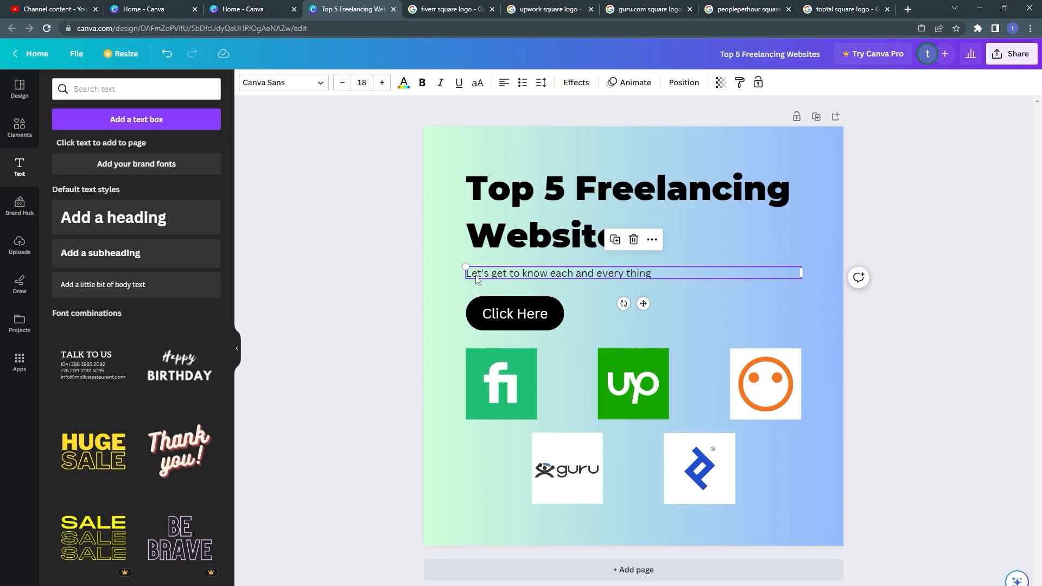
drag(476, 275, 473, 279)
click(393, 278)
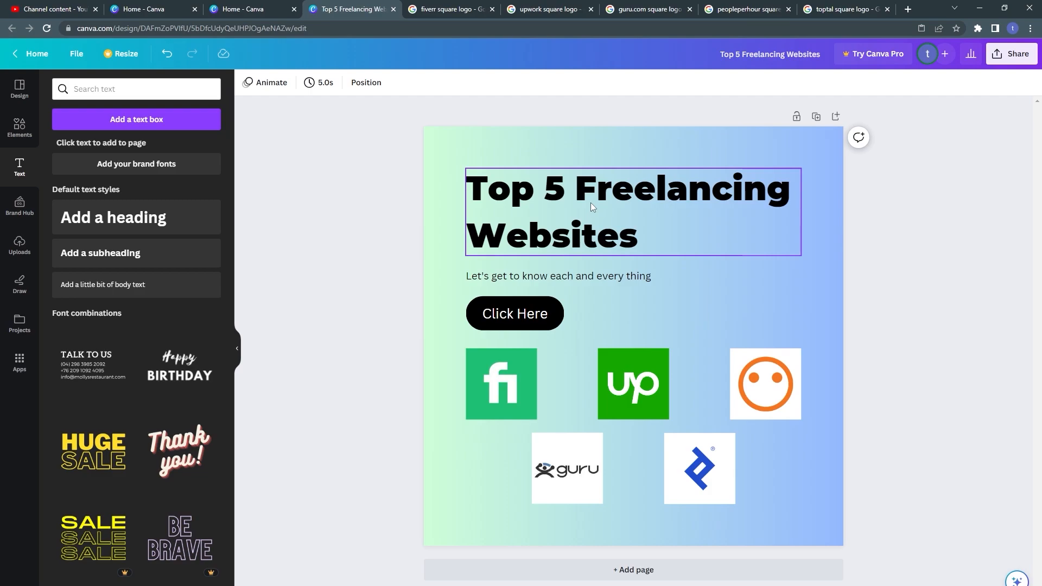
Download the finished design as a PNG at 1,000 × 1,000 px.
click(1011, 61)
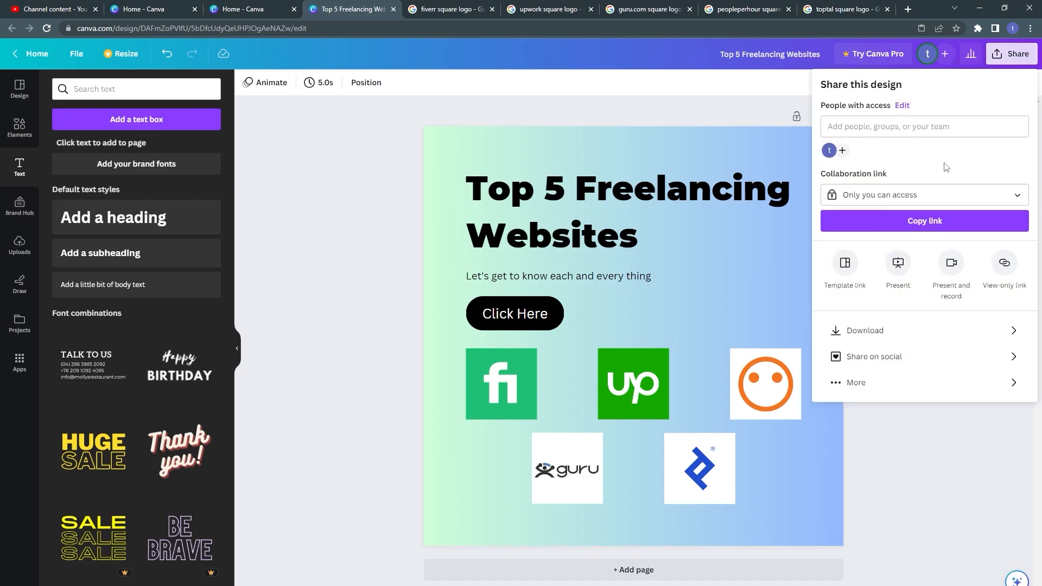
click(878, 336)
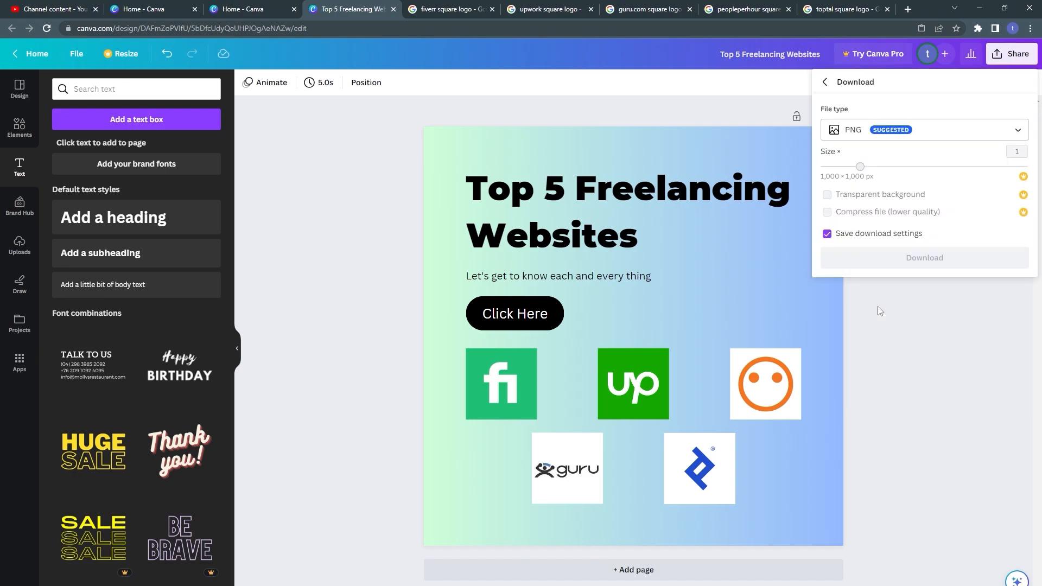
click(852, 133)
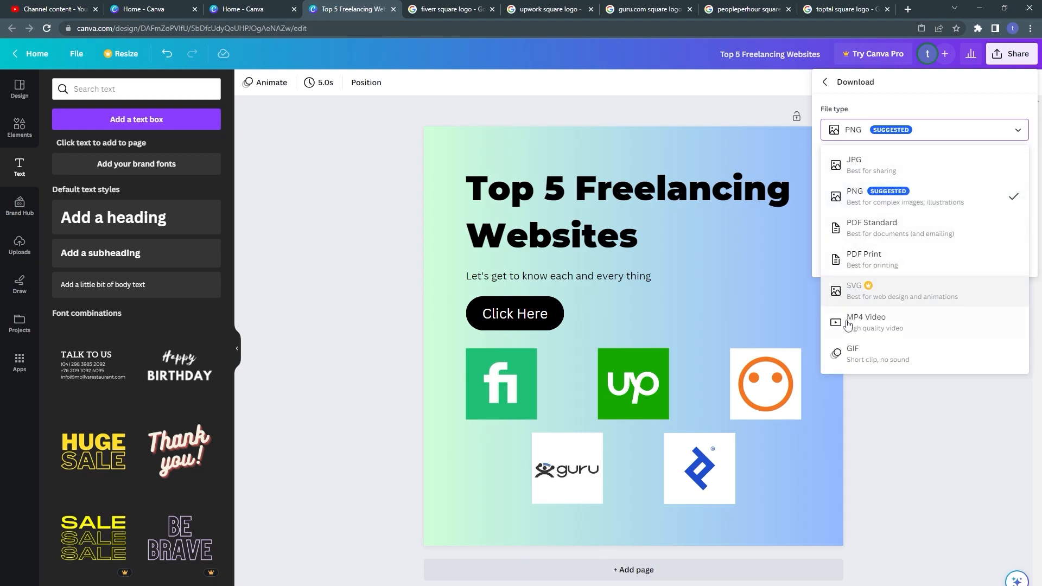
click(863, 195)
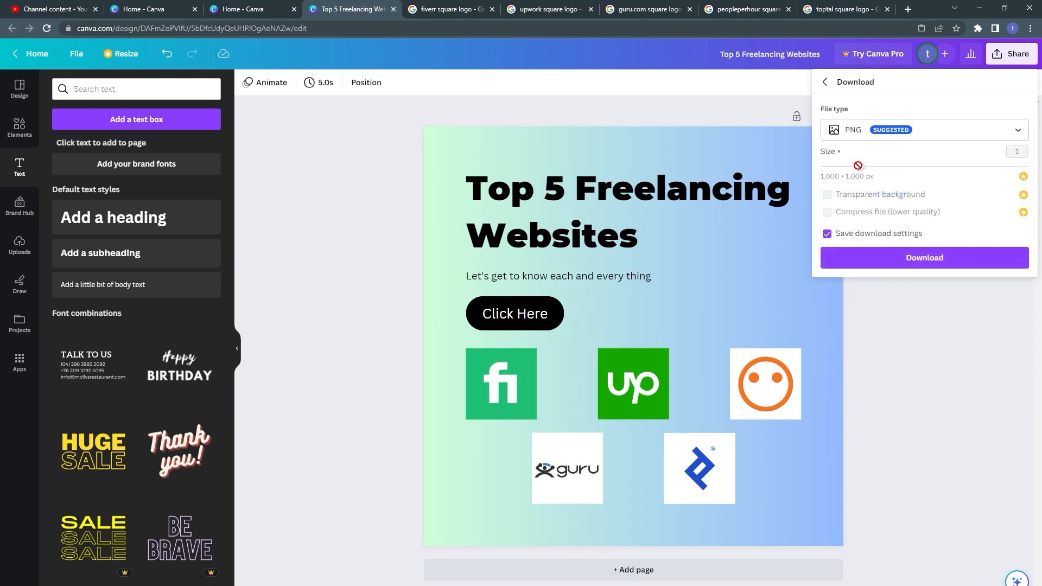
click(896, 258)
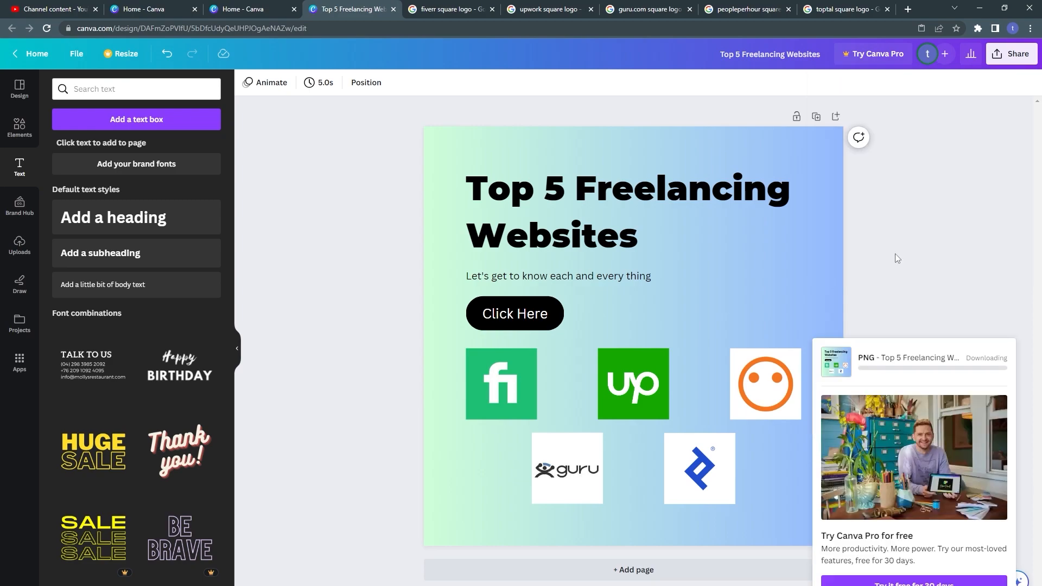
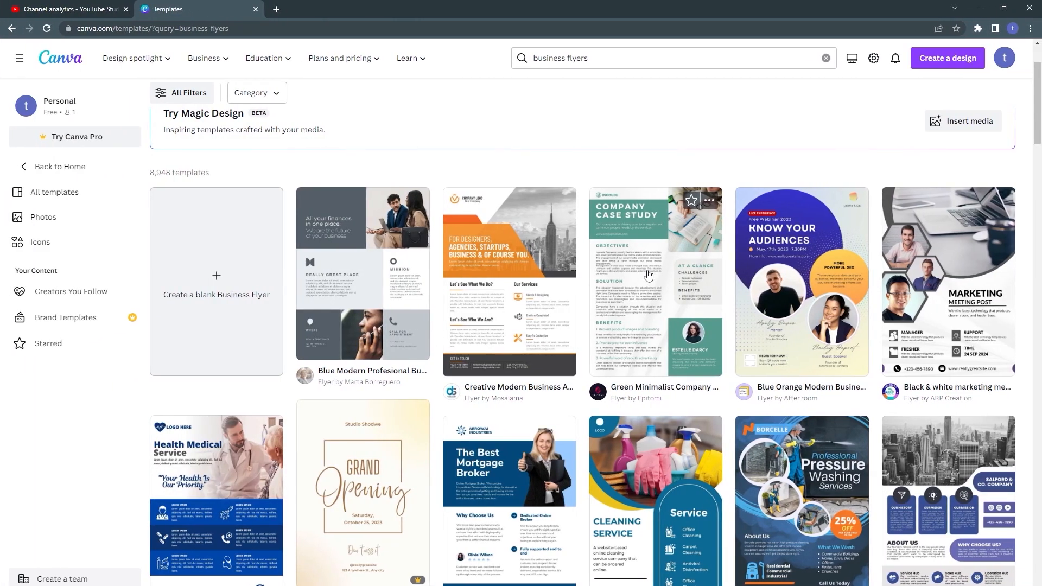
Open the Green Minimalist Company Case Study flyer template for customizing and delete its logo icon and the INGOUDE company name.
click(649, 274)
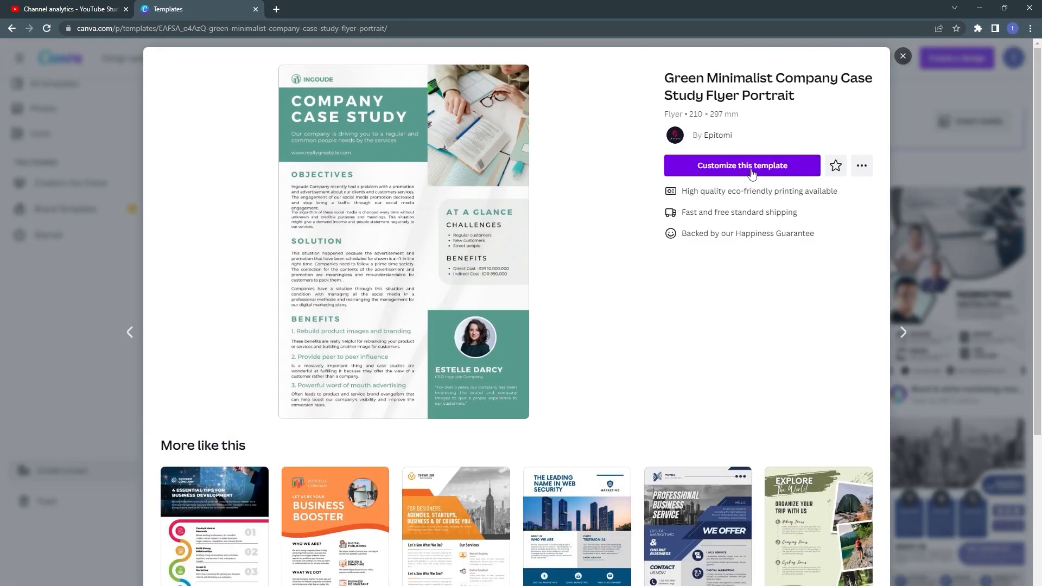
click(752, 173)
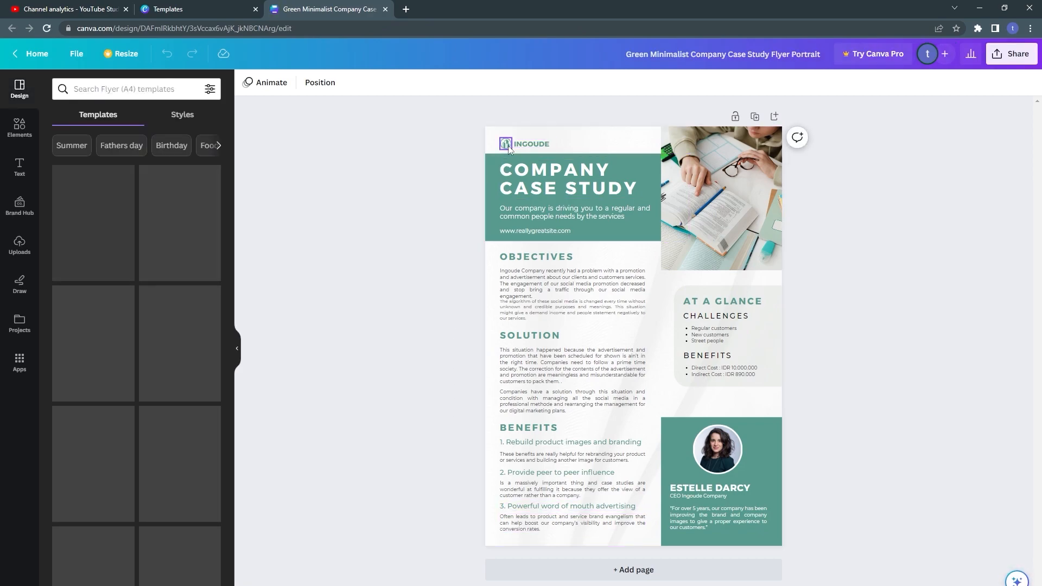
click(506, 145)
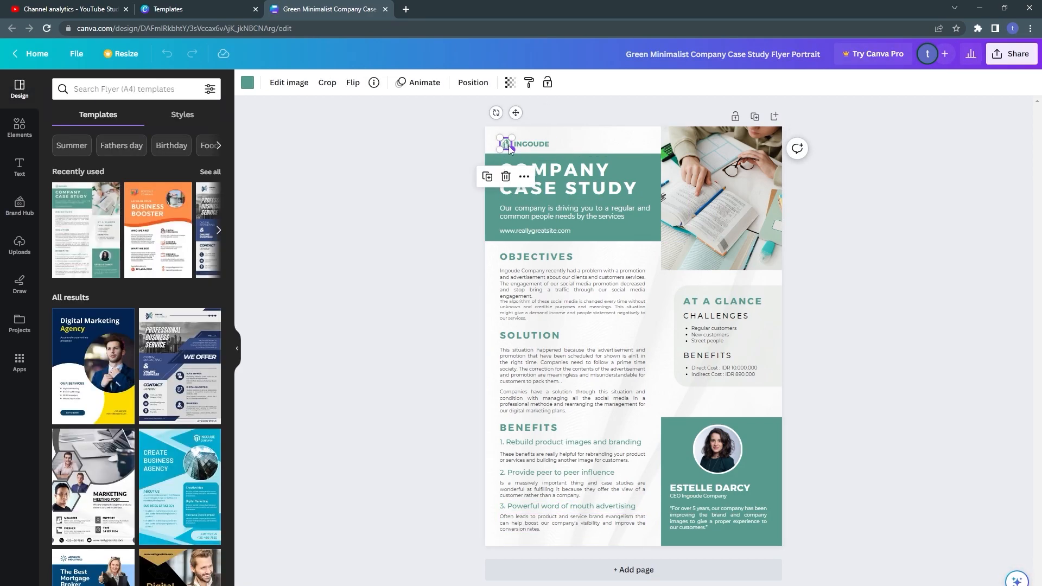
key(Delete)
click(521, 145)
key(Delete)
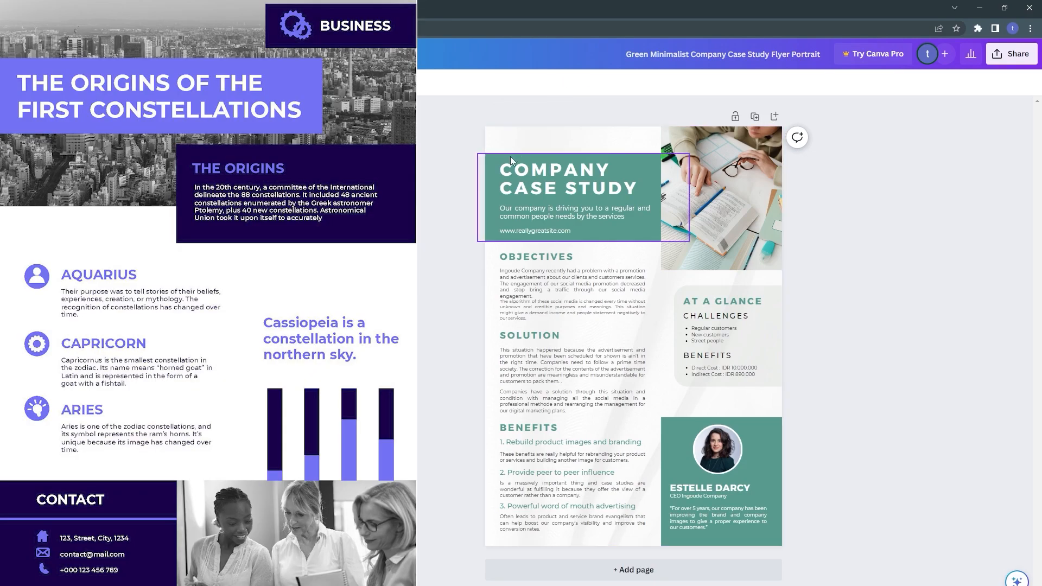
Delete the website address below the title and move the company description text up over the page's upper-left edge.
click(579, 168)
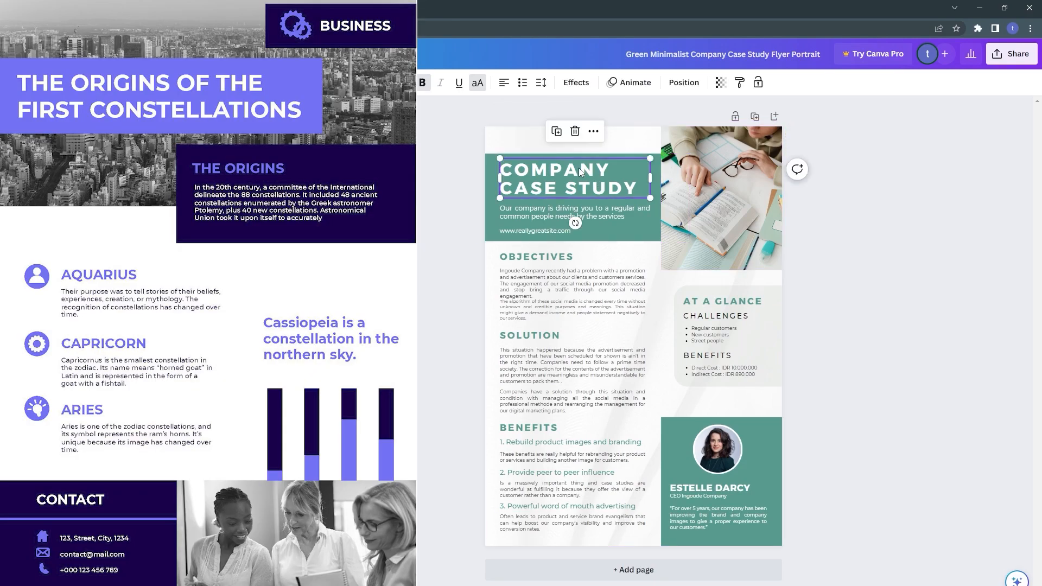
click(533, 211)
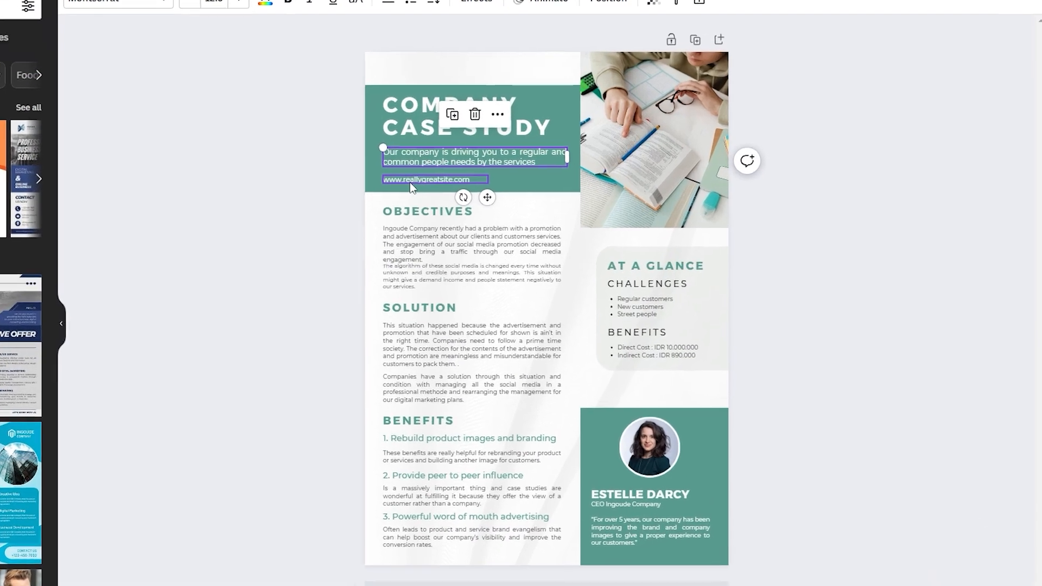
click(523, 231)
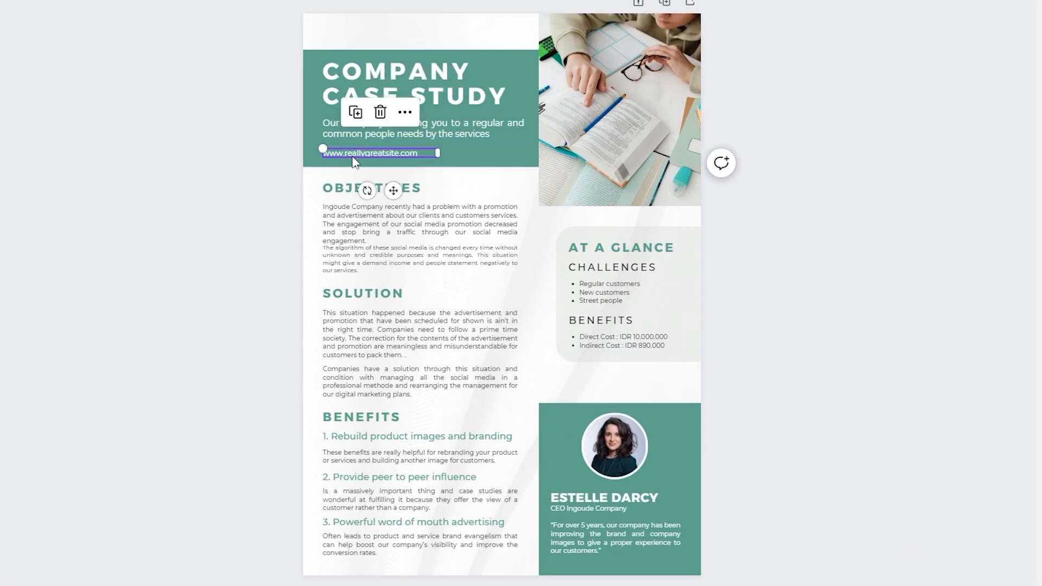
key(Delete)
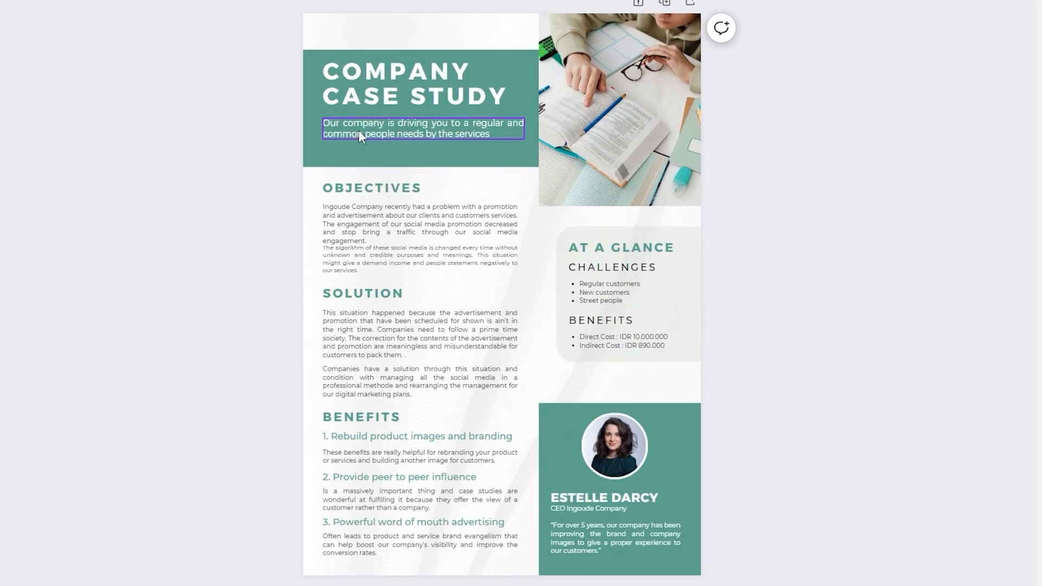
click(357, 132)
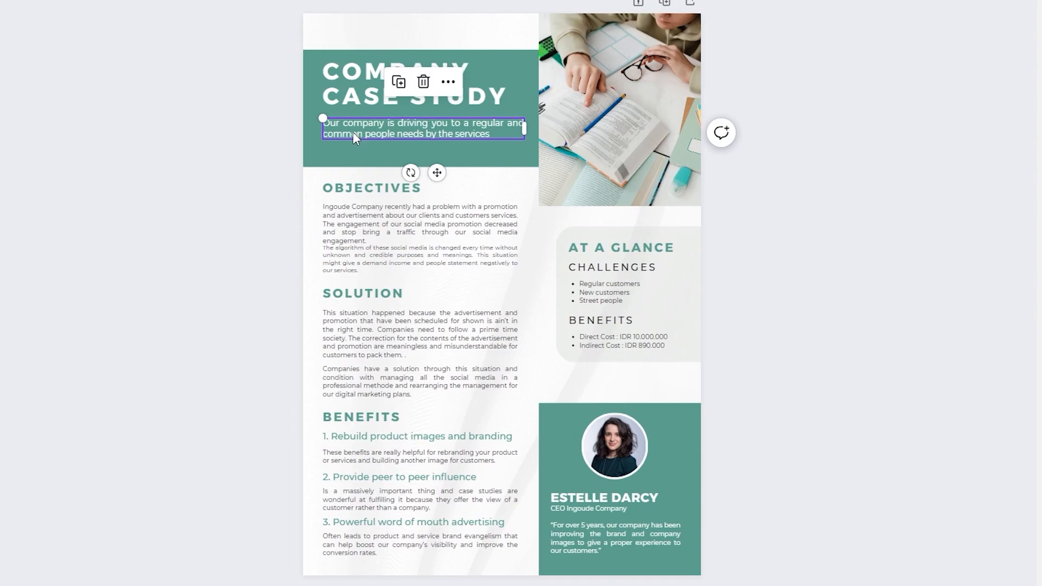
drag(353, 132, 223, 36)
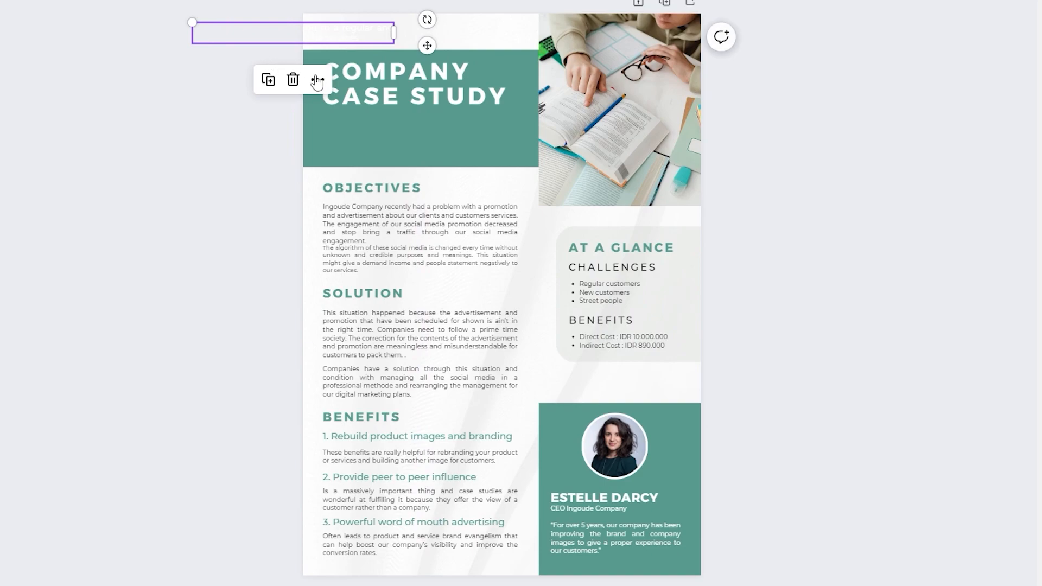
Shorten the green title band from below and reshape the photo into a banner spanning the page's full width.
click(376, 141)
drag(423, 168, 422, 119)
click(544, 125)
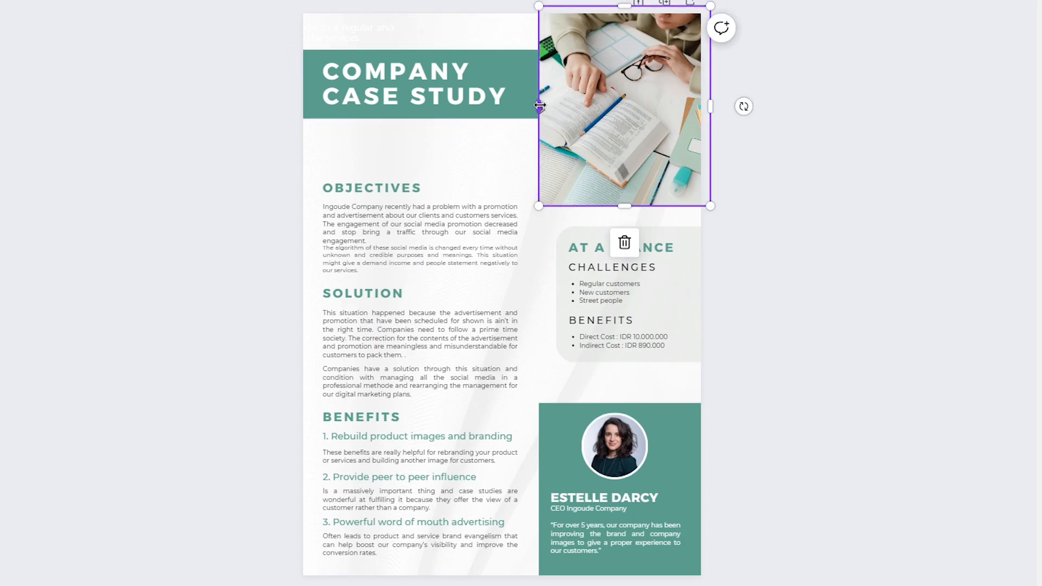
drag(539, 106, 303, 105)
drag(503, 179, 497, 148)
drag(706, 77, 700, 77)
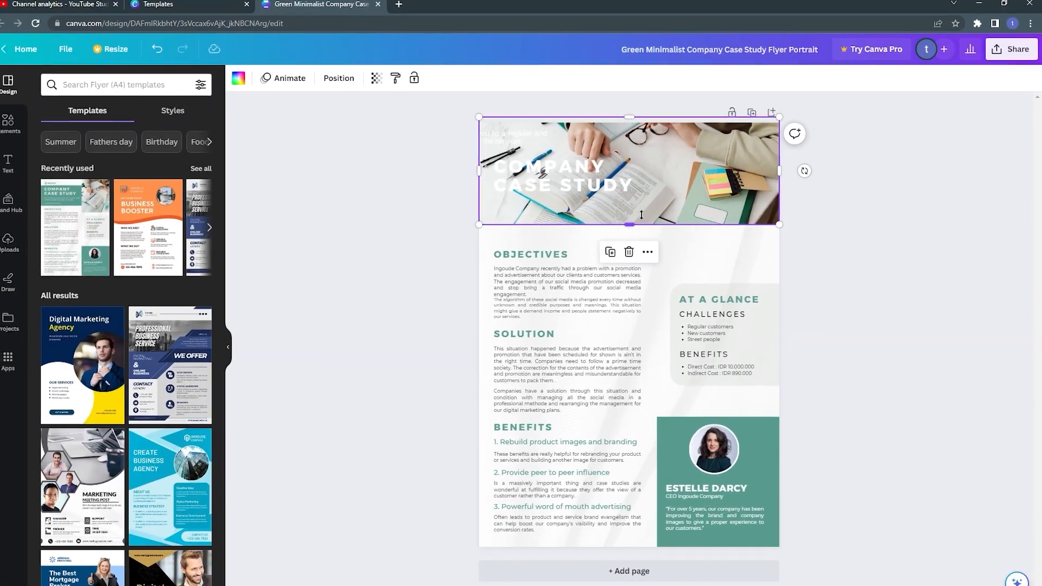
Open the purple business flyer PDF and the Pexels website in new browser tabs.
click(406, 9)
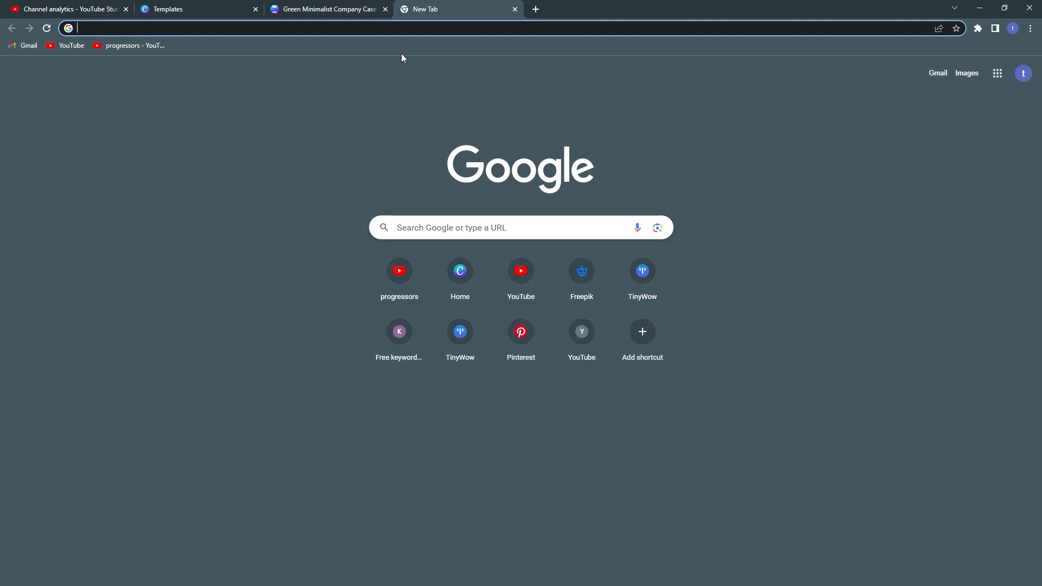
click(535, 9)
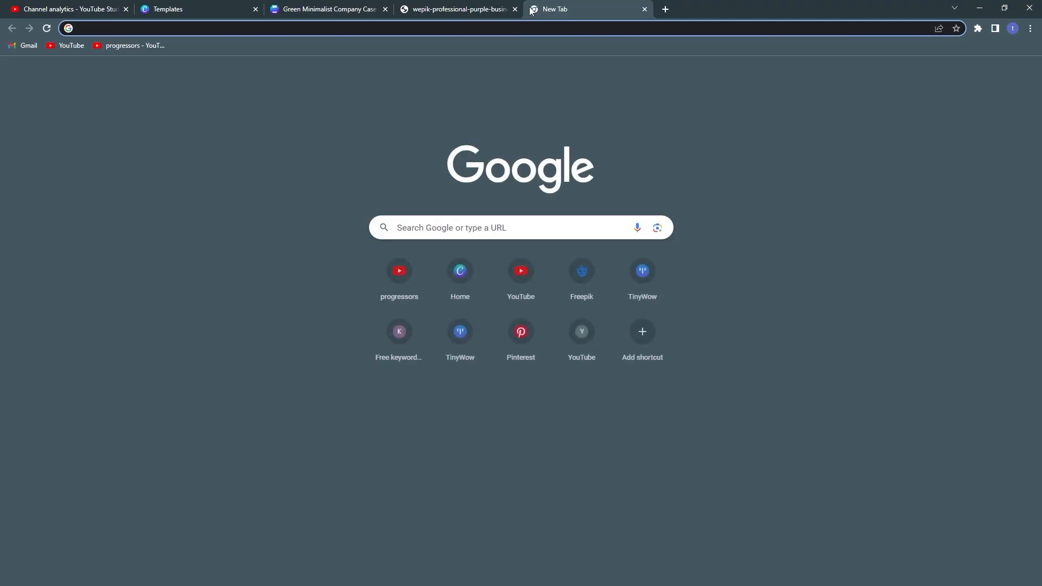
text(pexlesl)
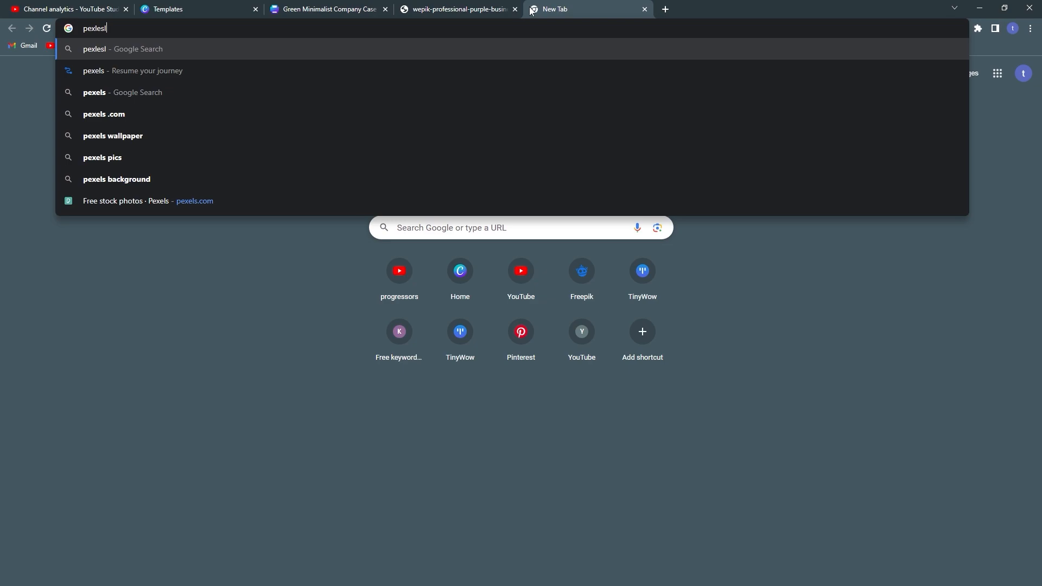
key(Return)
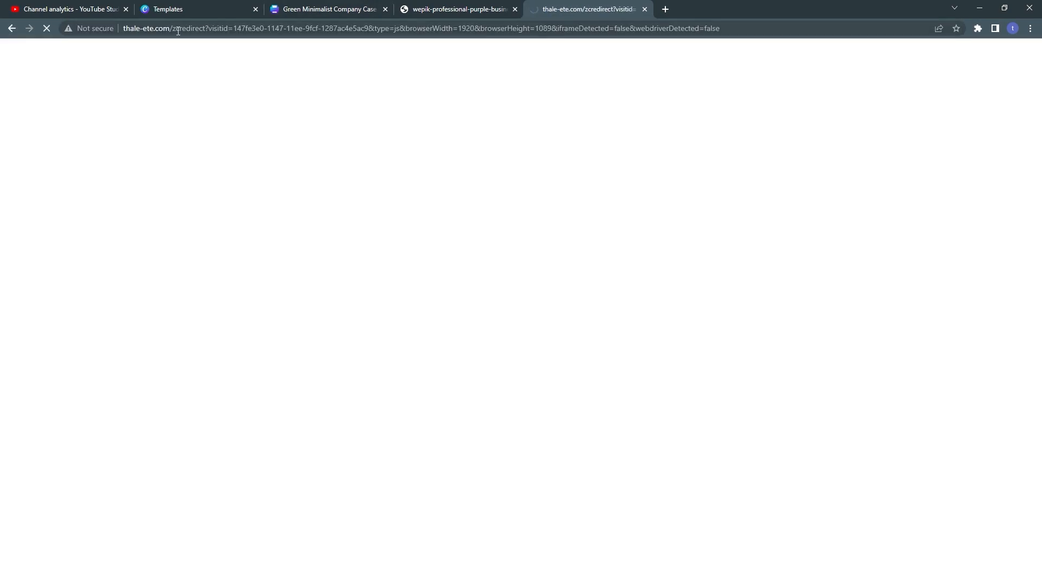
click(177, 30)
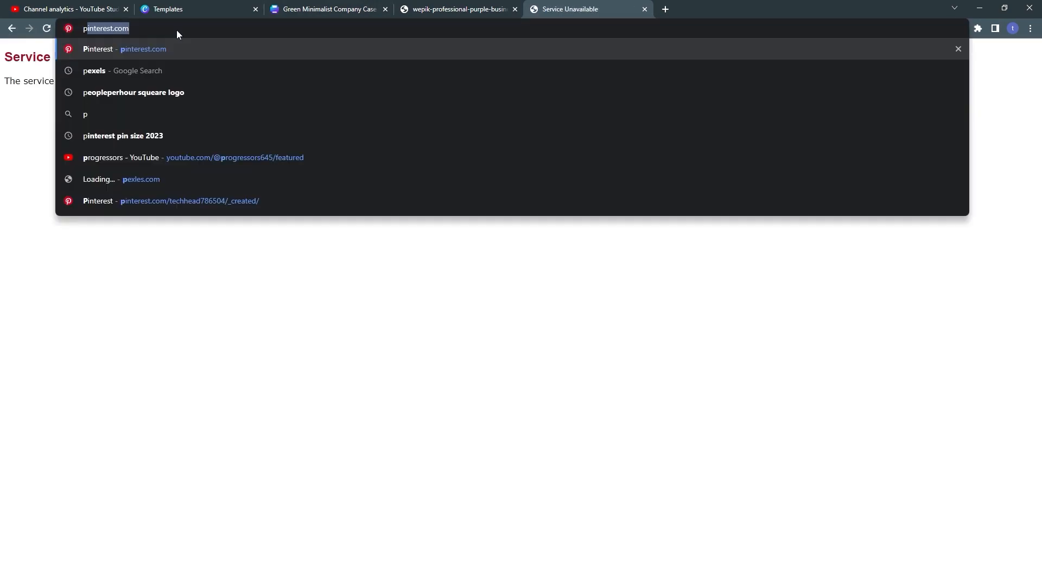
text(pexels)
key(Return)
click(145, 178)
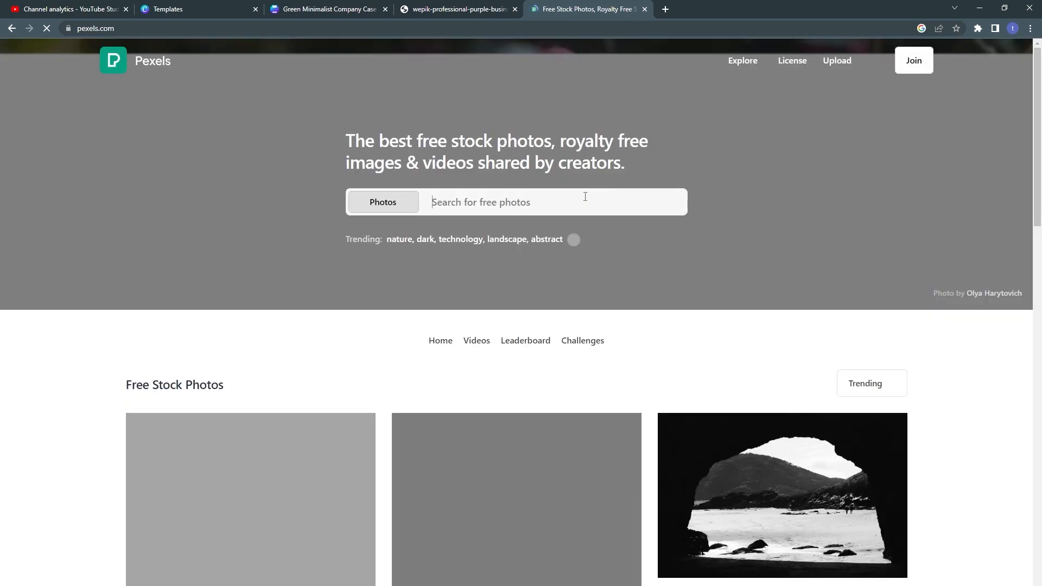
Search Pexels for "buildings", check the reference flyer PDF, and filter the photos to horizontal orientation.
text(buildings)
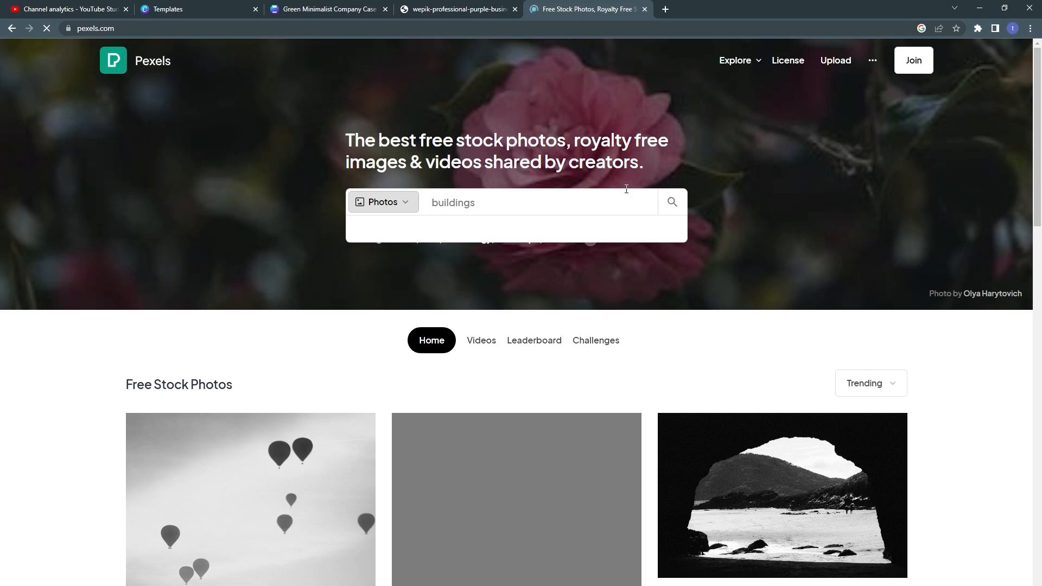
key(Return)
key(ctrl+shift+Tab)
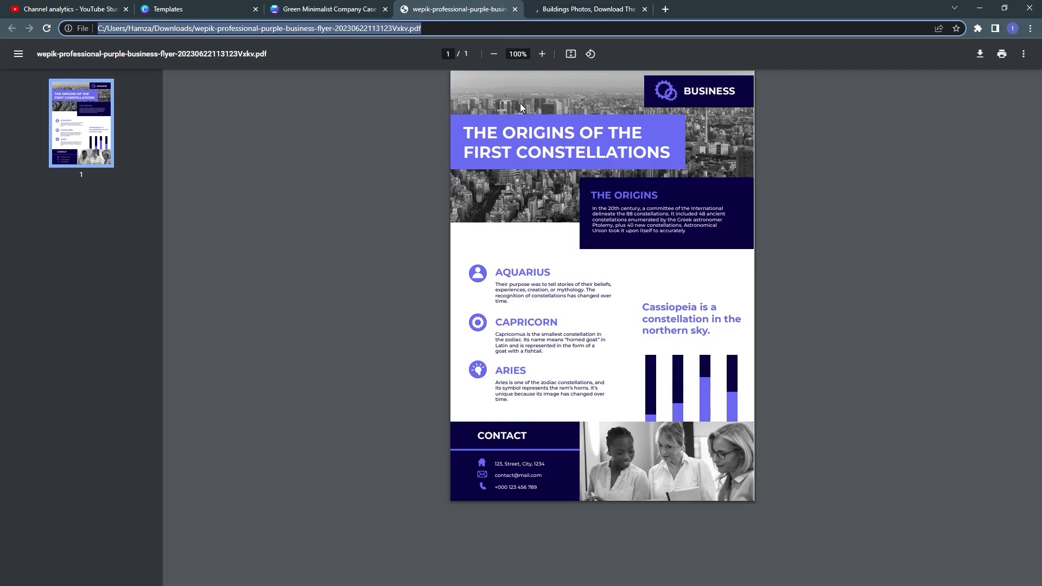
click(556, 6)
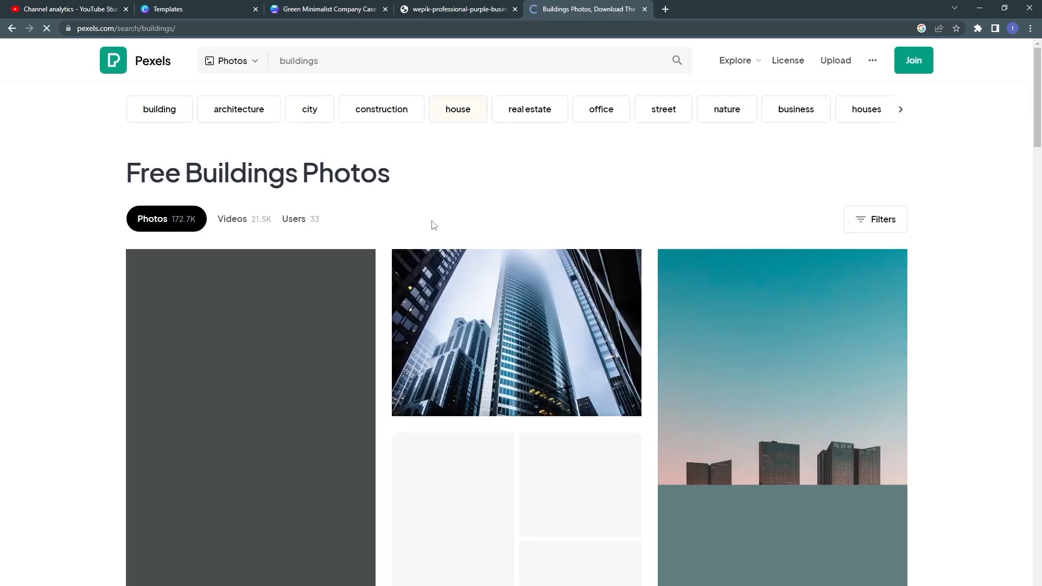
click(864, 225)
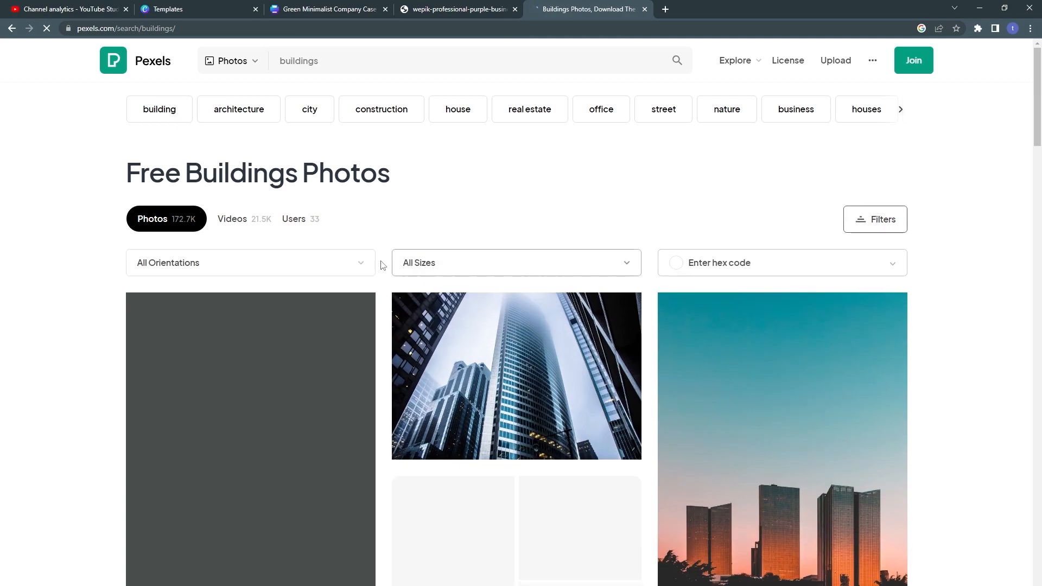
click(287, 265)
click(228, 322)
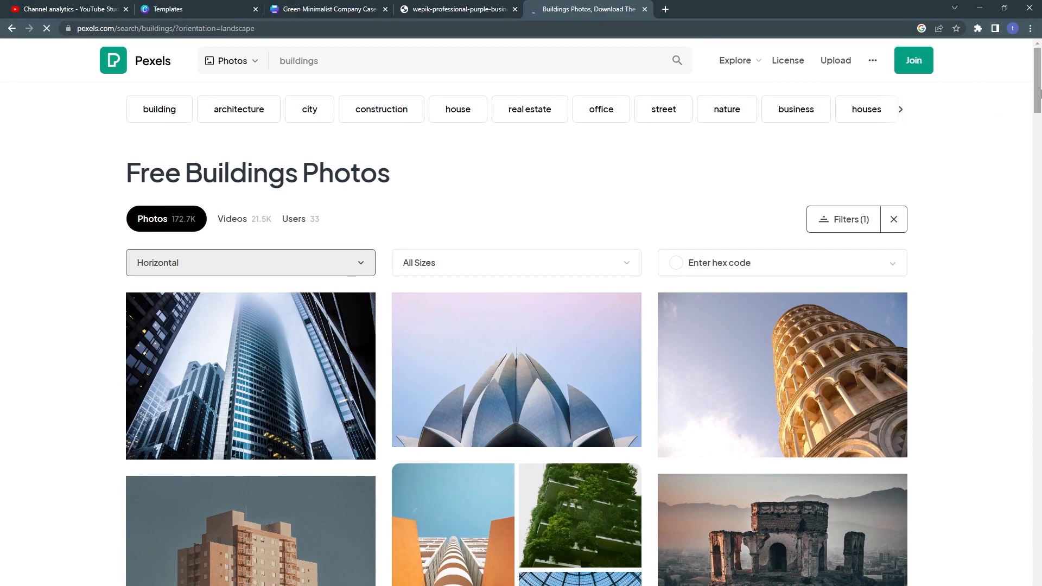
Download the pale grey high-rise cityscape photo under a cloudy sky in the Large 1920x1080 size.
drag(1037, 96, 1017, 255)
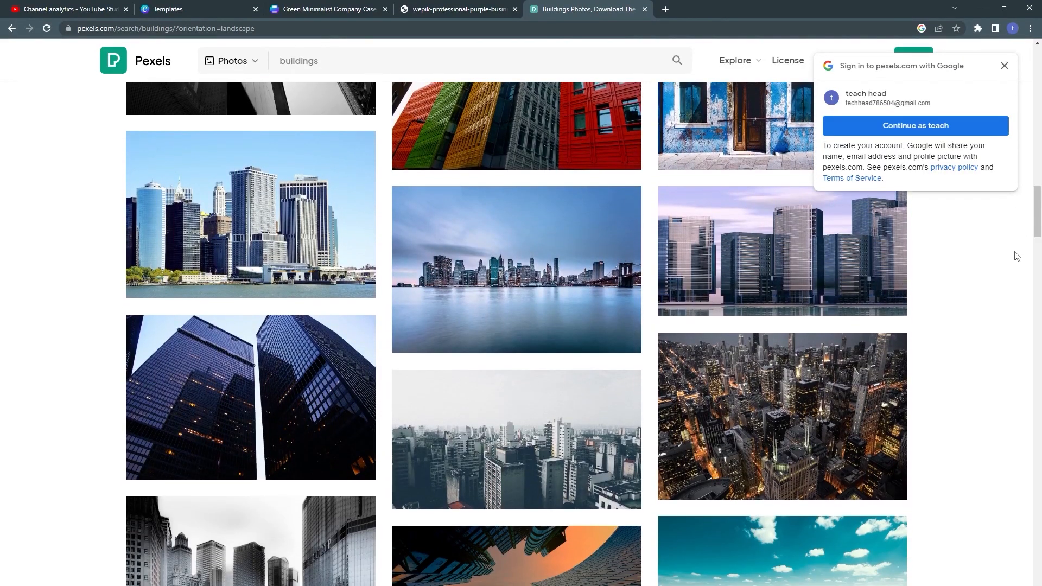
click(573, 411)
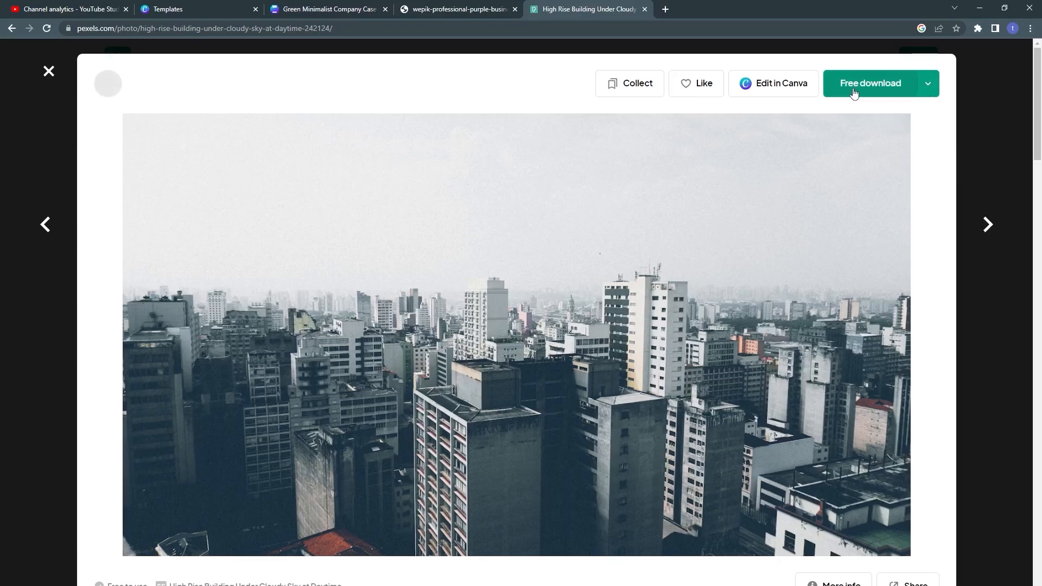
click(928, 89)
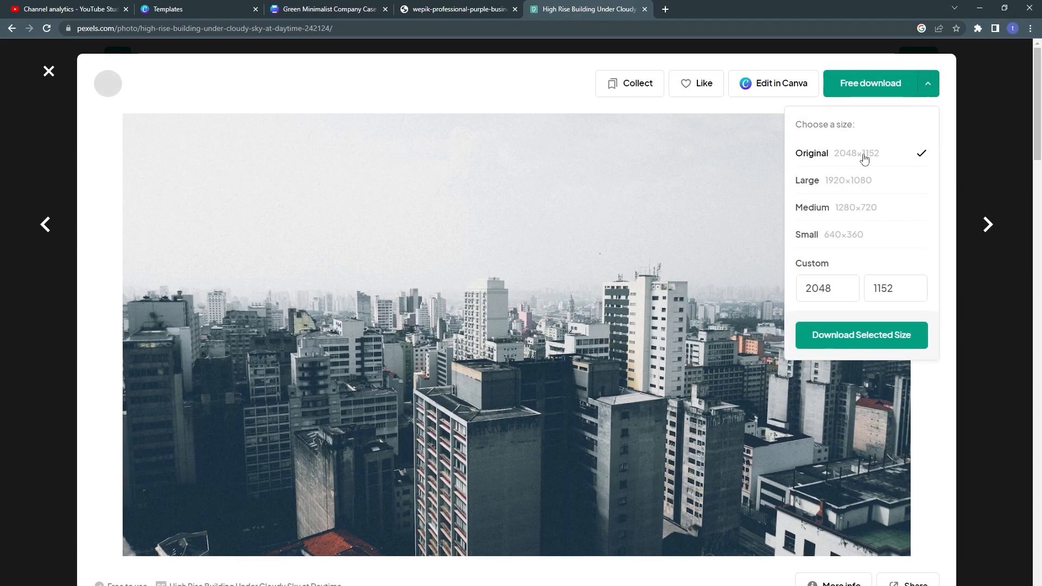
click(848, 189)
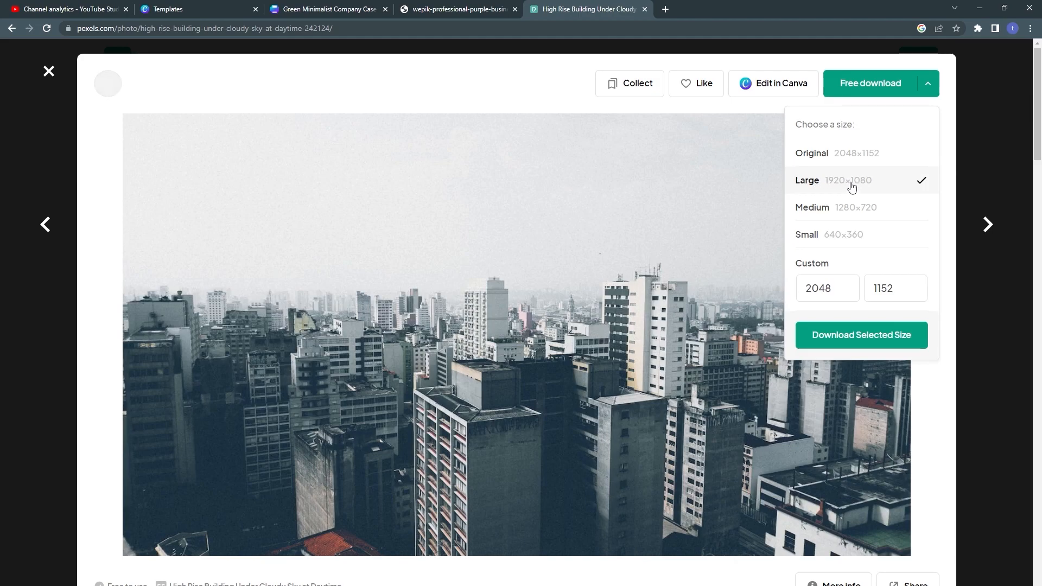
click(827, 339)
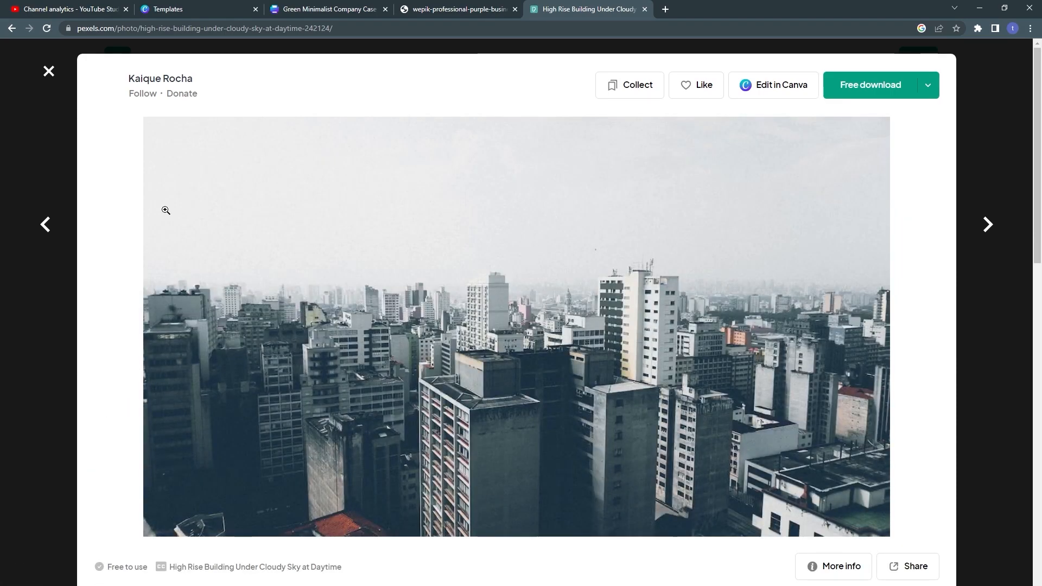
Switch back to the Canva flyer and delete the photo from the banner, keeping its empty frame.
click(435, 7)
click(352, 7)
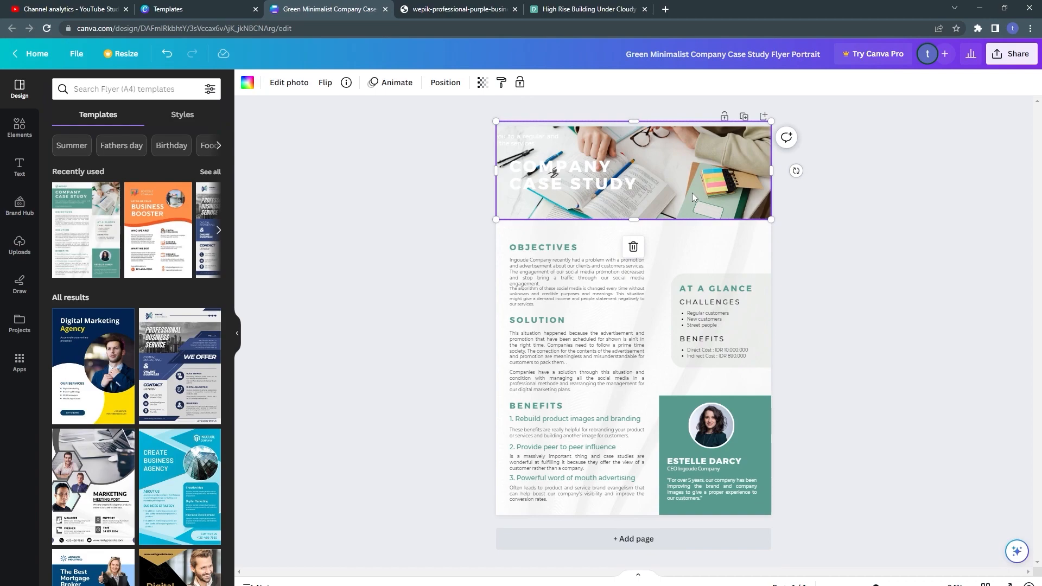
key(Delete)
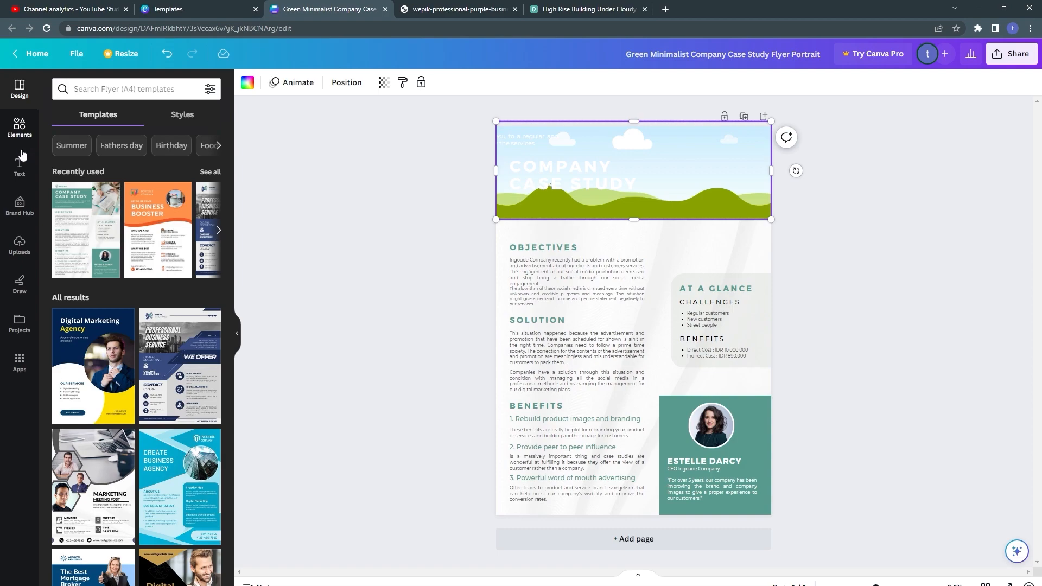
Upload the downloaded cityscape photo from the Downloads folder and place it in the empty banner frame.
click(20, 252)
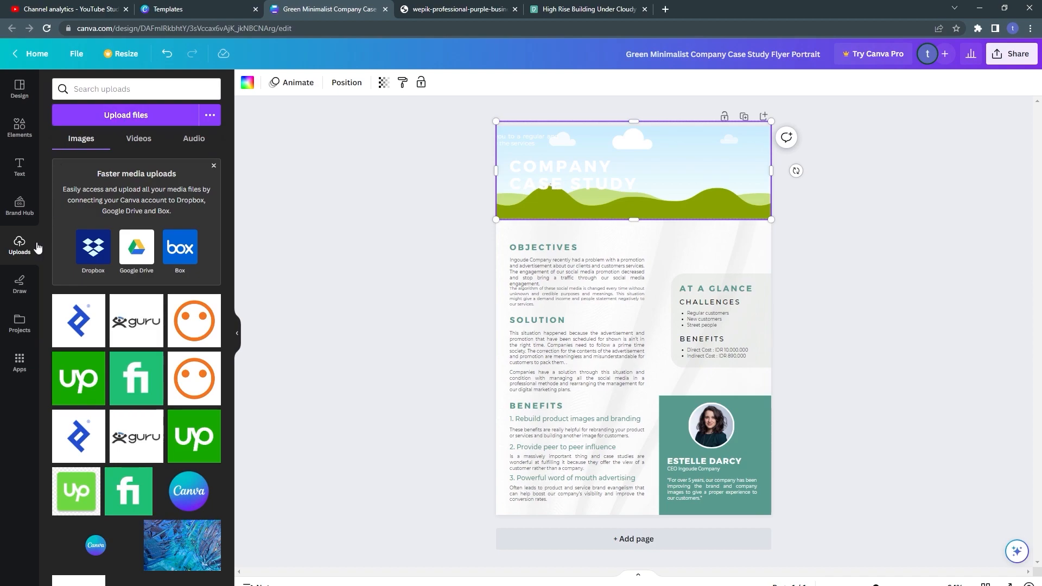
click(141, 114)
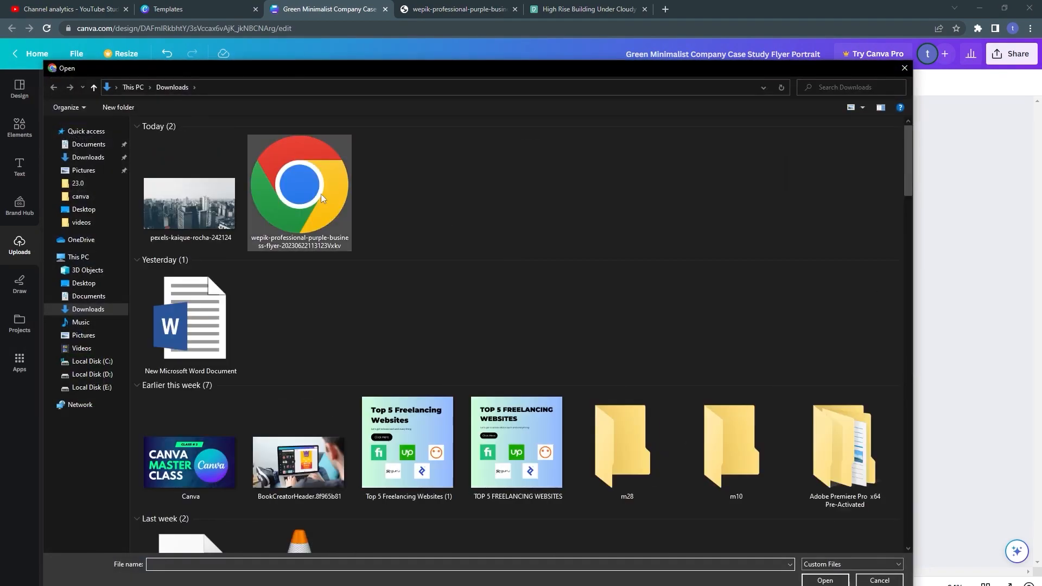
click(189, 204)
click(824, 580)
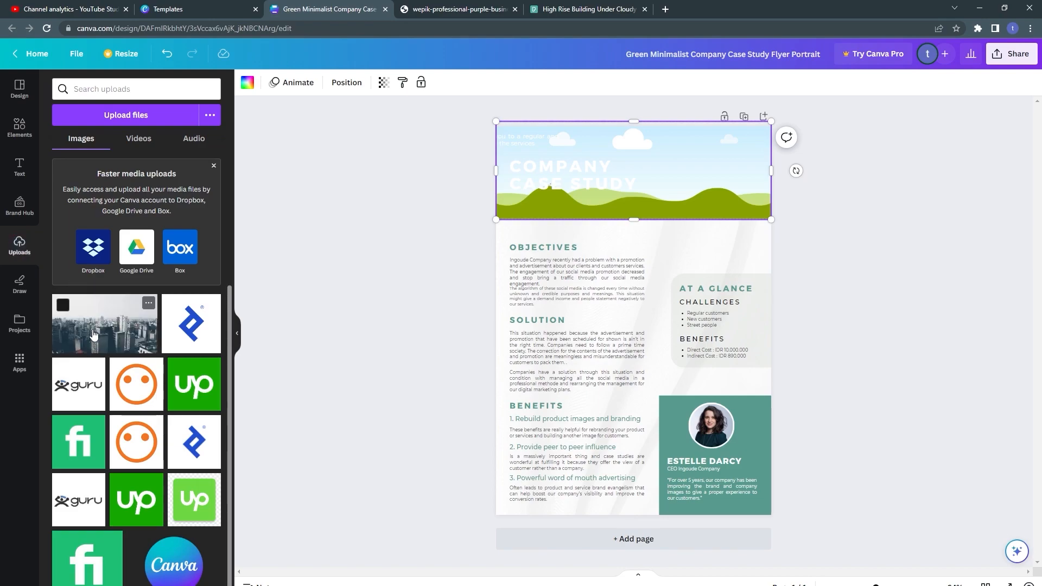
drag(94, 335, 696, 191)
Extend the banner photo's height to about 87 mm and move the COMPANY CASE STUDY title slightly lower.
drag(633, 217, 632, 232)
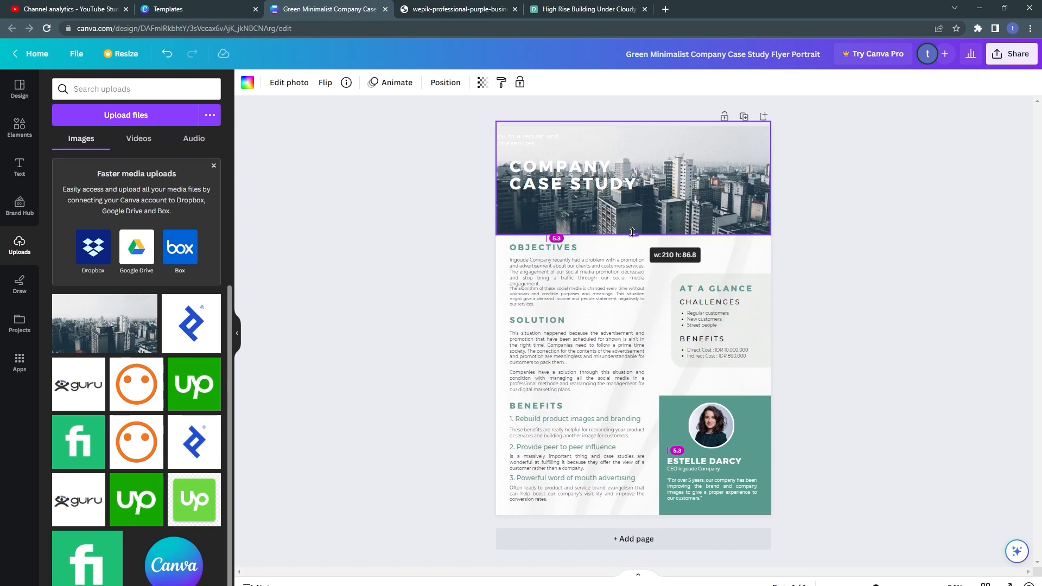
drag(549, 180, 550, 188)
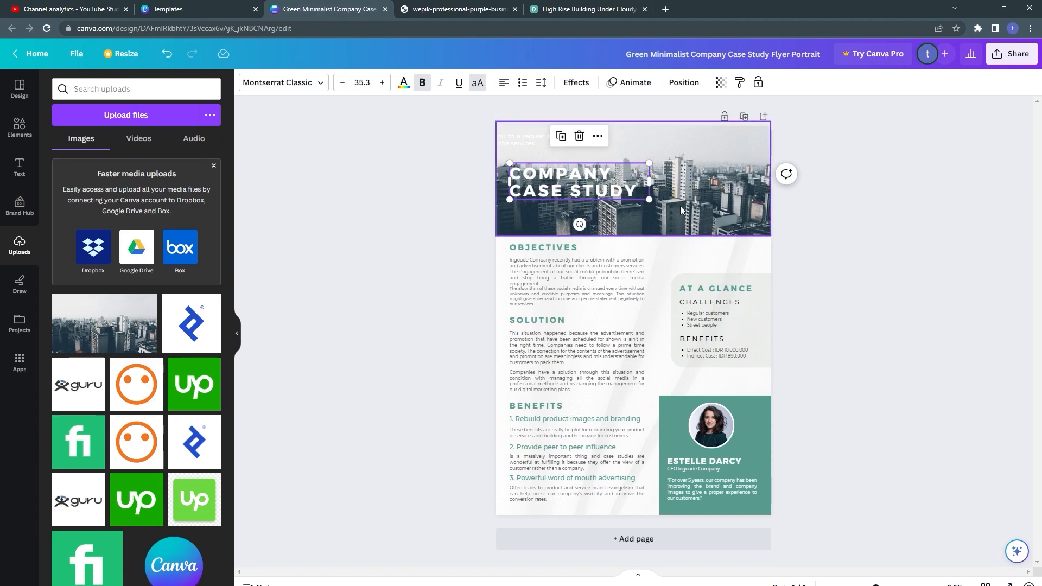
Move the cityscape photo aside to uncover the green title rectangle and send the photo to the back.
drag(679, 206, 745, 203)
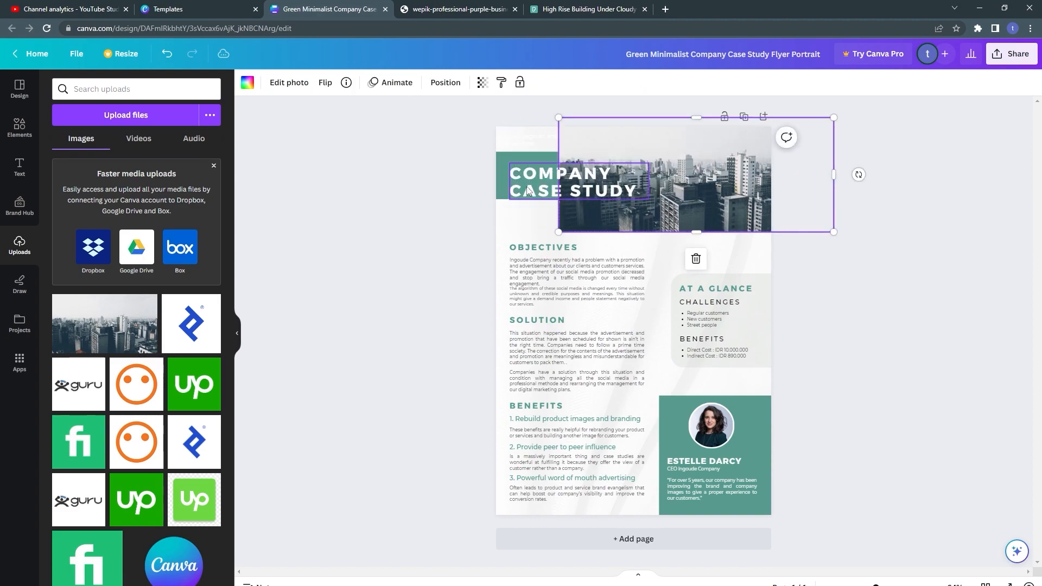
click(498, 168)
right_click(498, 168)
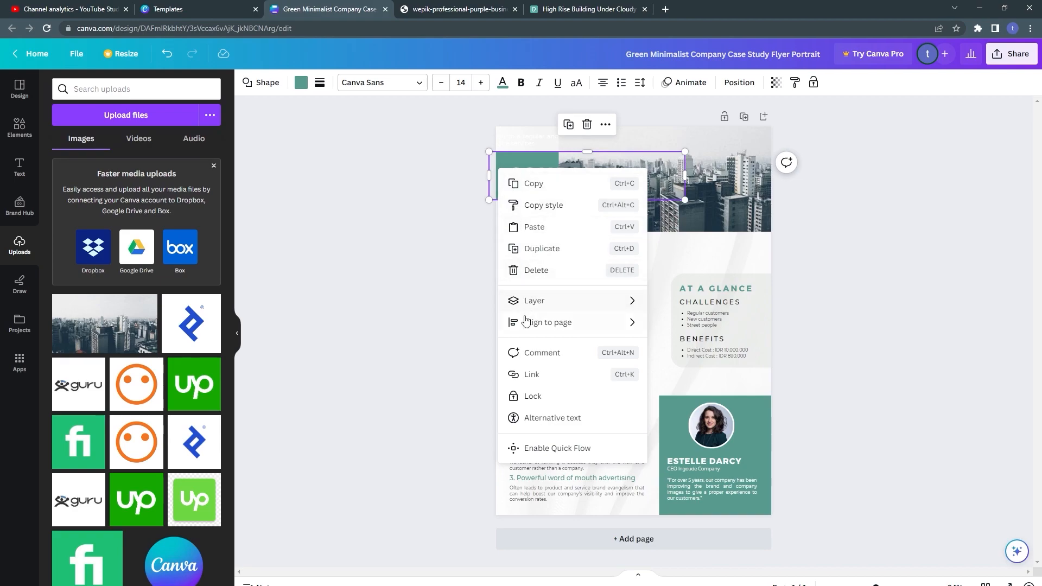
click(518, 156)
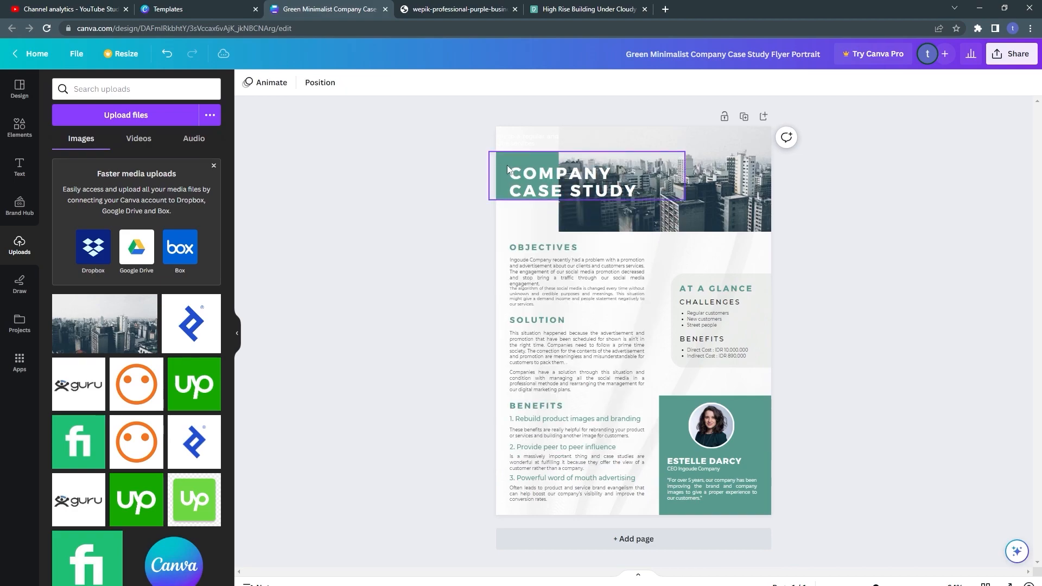
drag(617, 218, 695, 213)
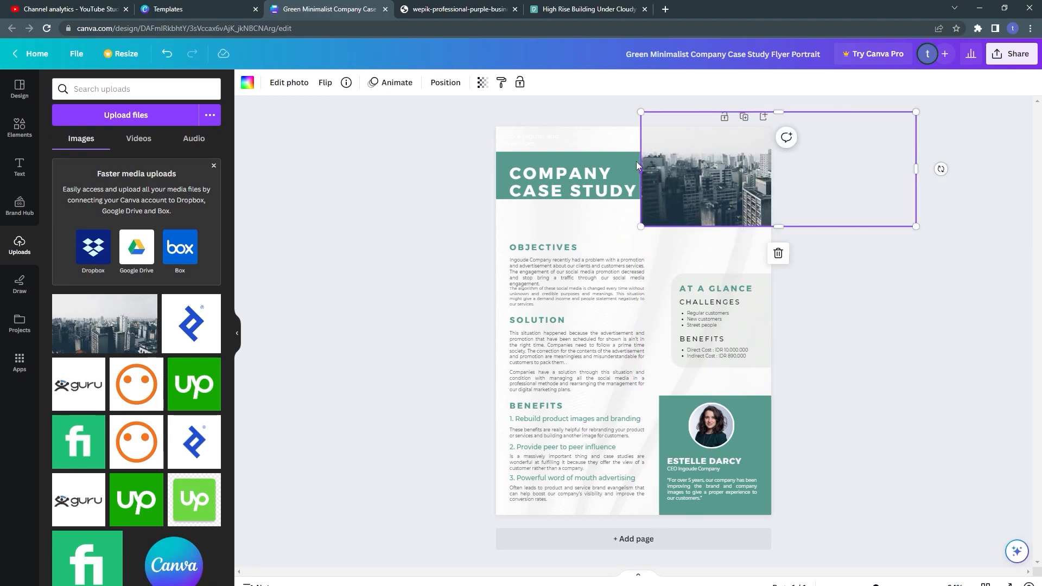
click(631, 165)
click(623, 157)
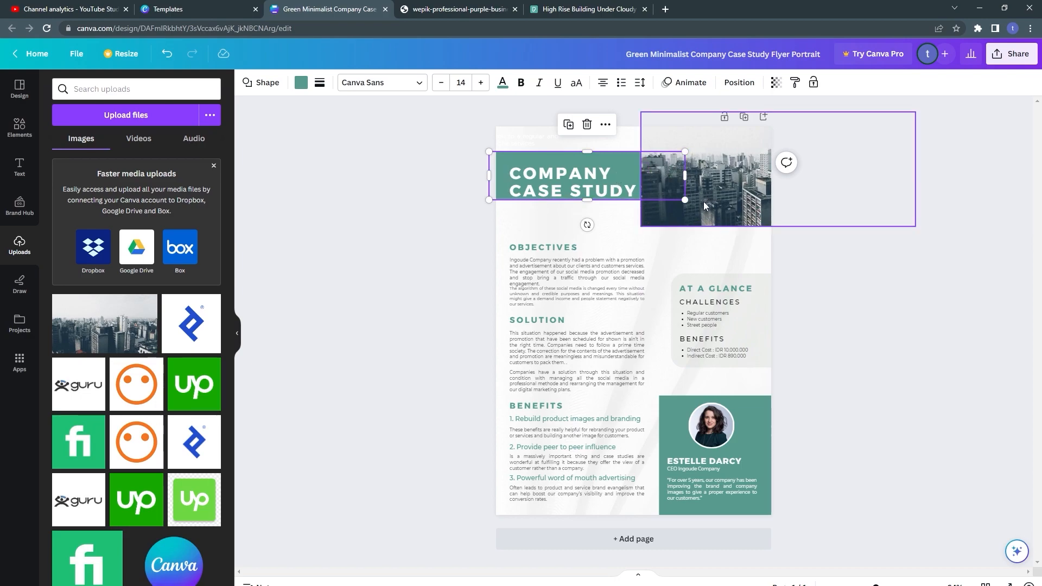
click(718, 170)
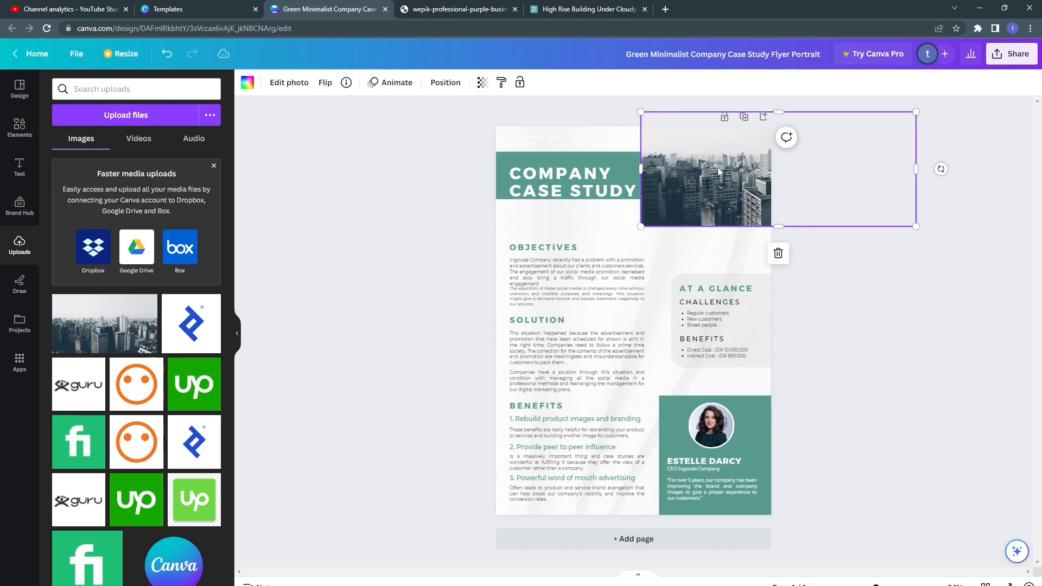
right_click(701, 208)
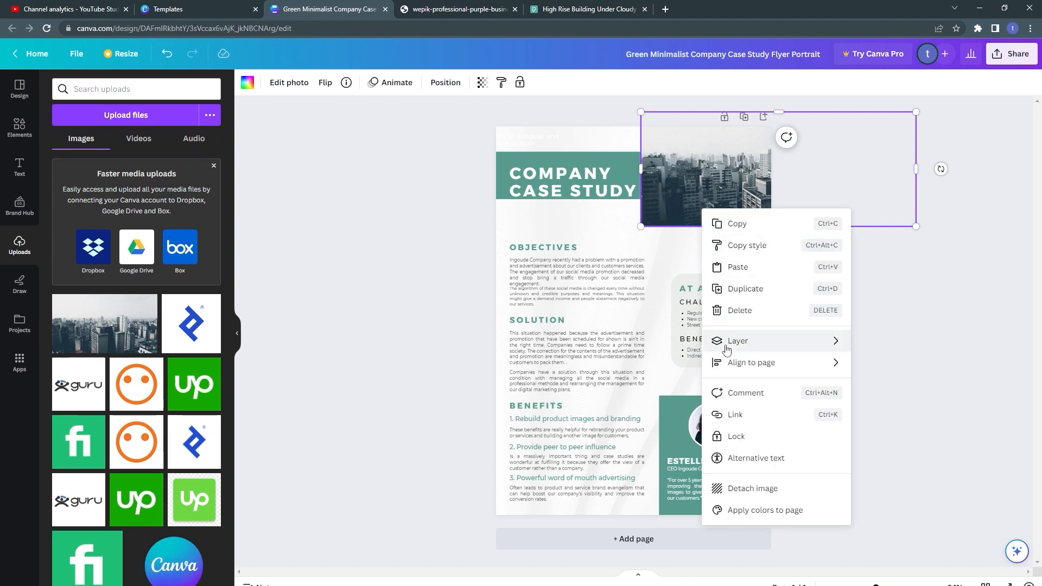
mouse_move(753, 348)
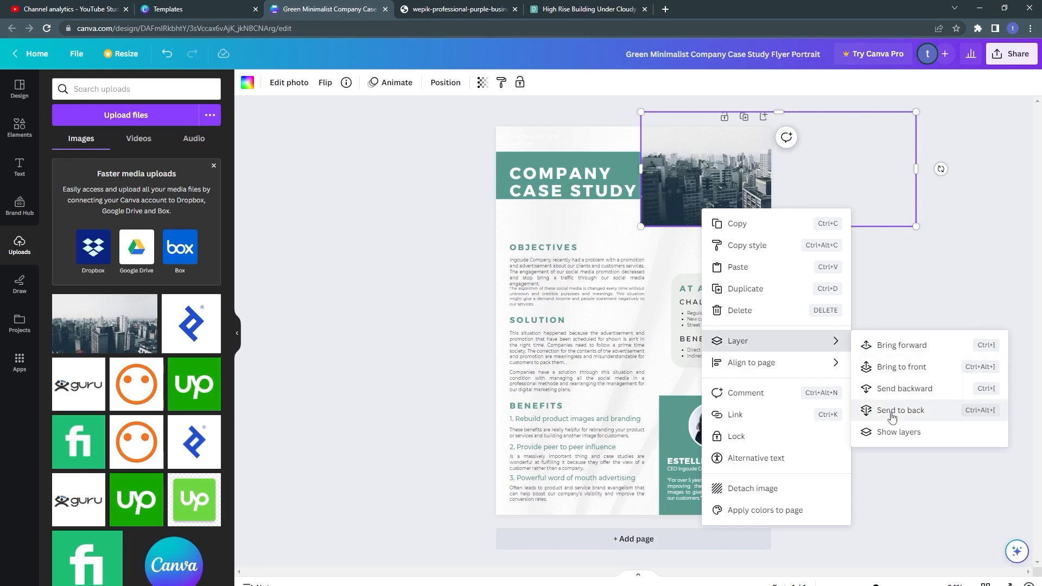
click(934, 419)
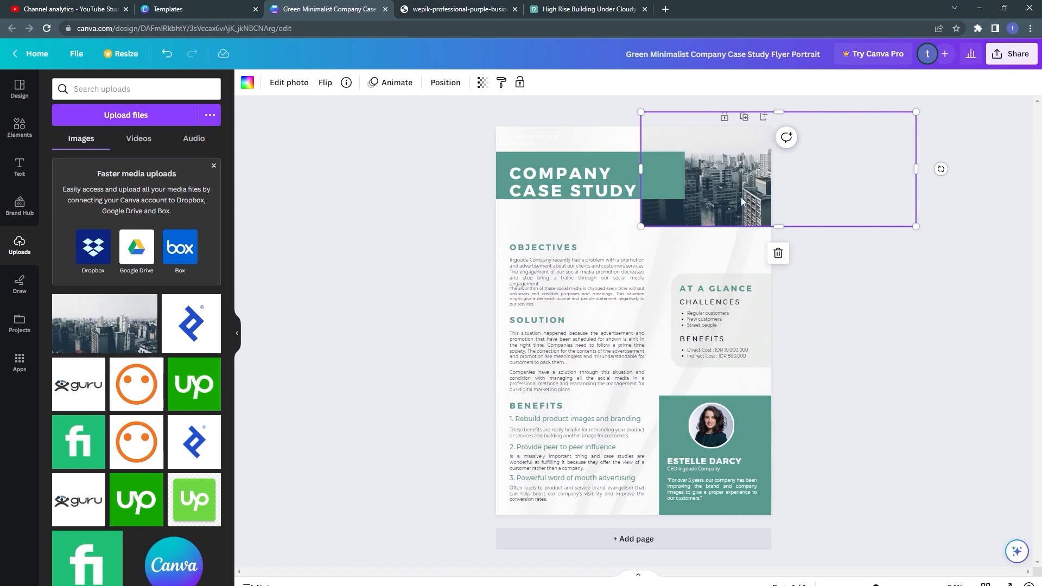
Move the cityscape photo back to span the full page width along the flyer's upper edge.
drag(747, 203, 603, 217)
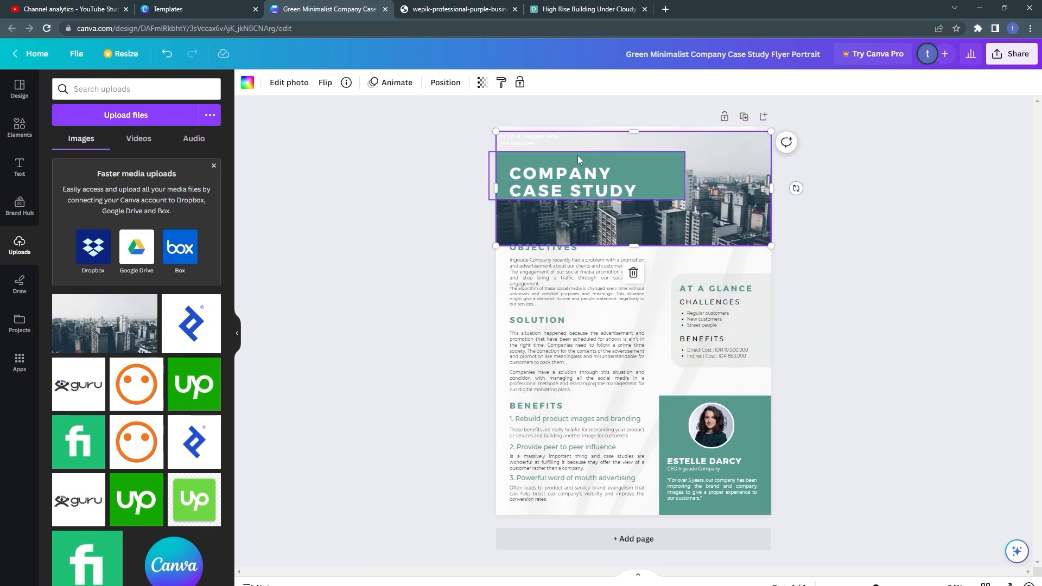
drag(659, 169, 657, 157)
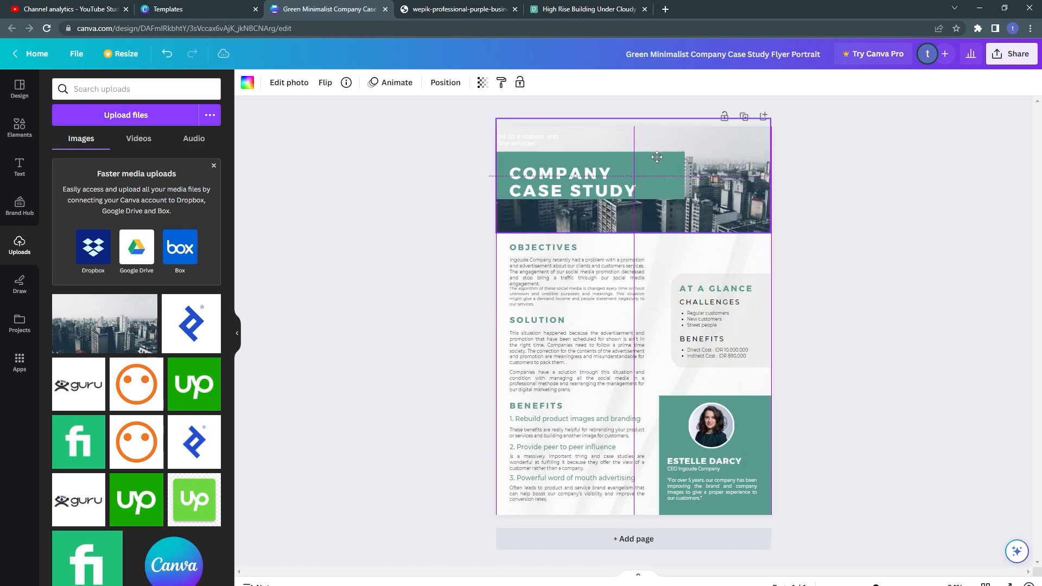
click(422, 202)
click(697, 211)
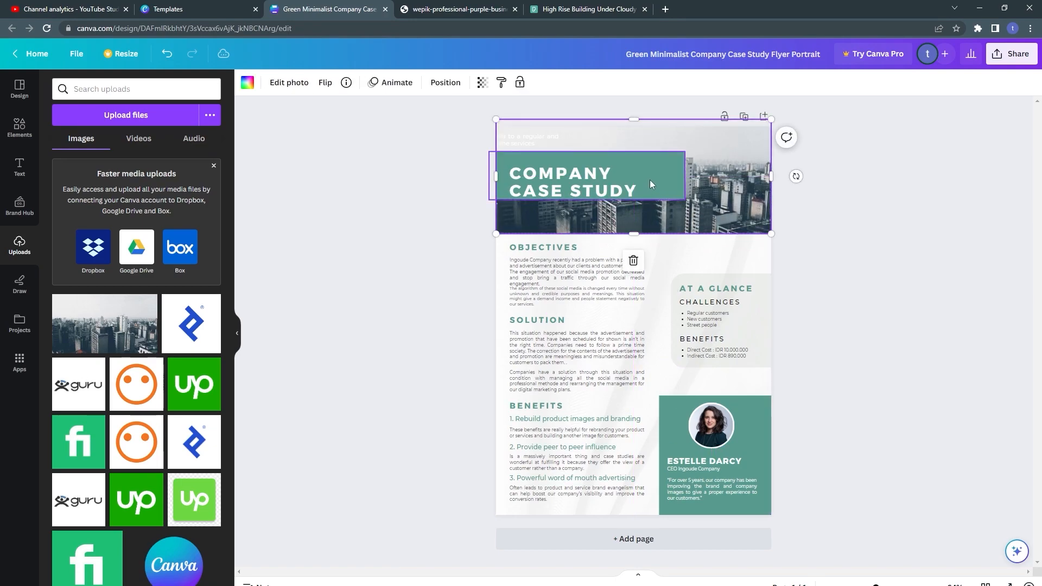
Move the green title rectangle slightly lower behind the COMPANY CASE STUDY title.
click(650, 180)
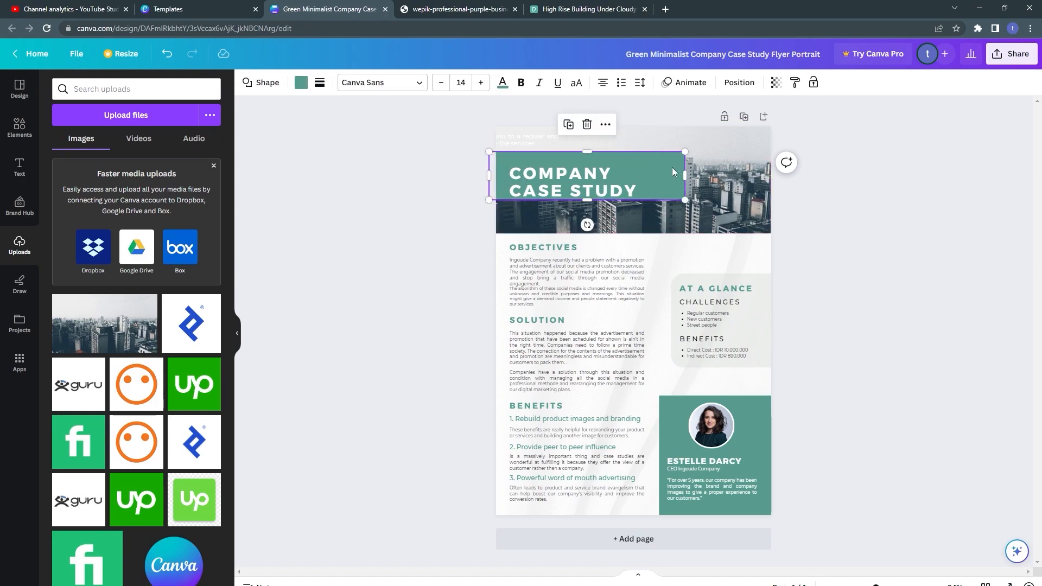
drag(672, 167, 671, 170)
click(561, 175)
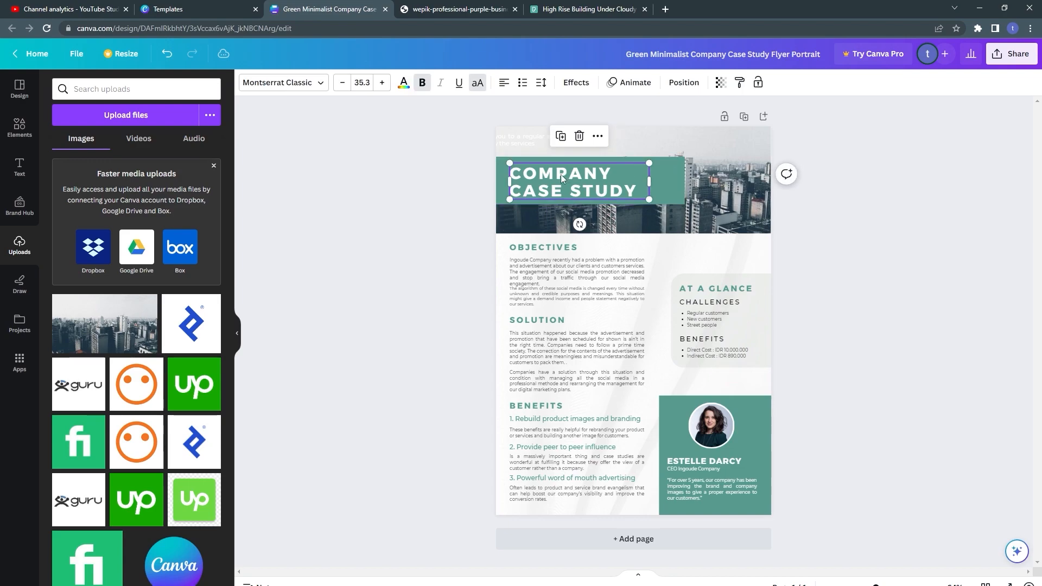
Switch to the purple business flyer PDF and copy its heading THE ORIGINS OF THE FIRST CONSTELLATIONS.
click(488, 9)
drag(461, 131, 668, 156)
right_click(644, 151)
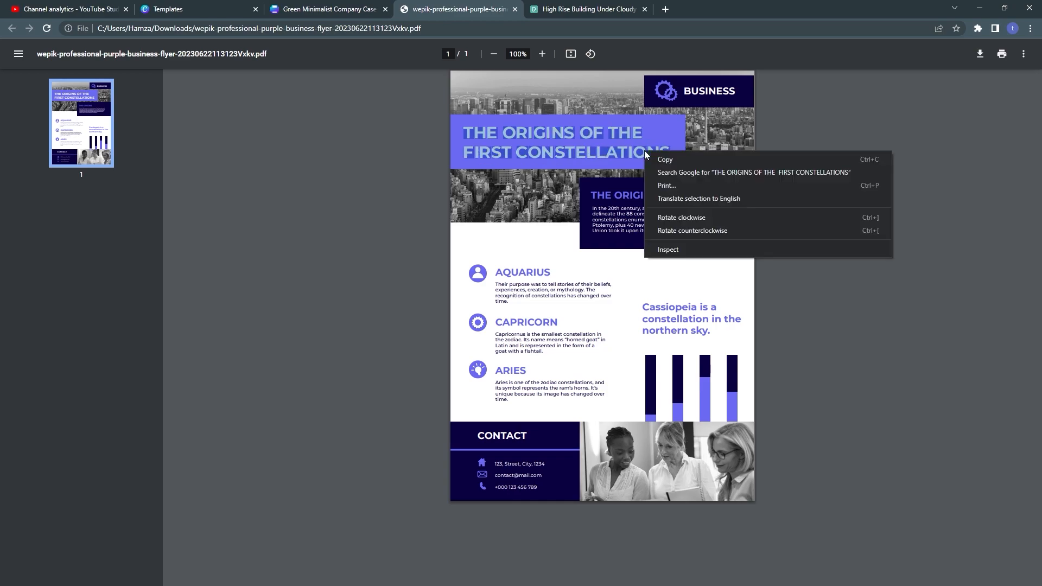
click(653, 156)
right_click(627, 148)
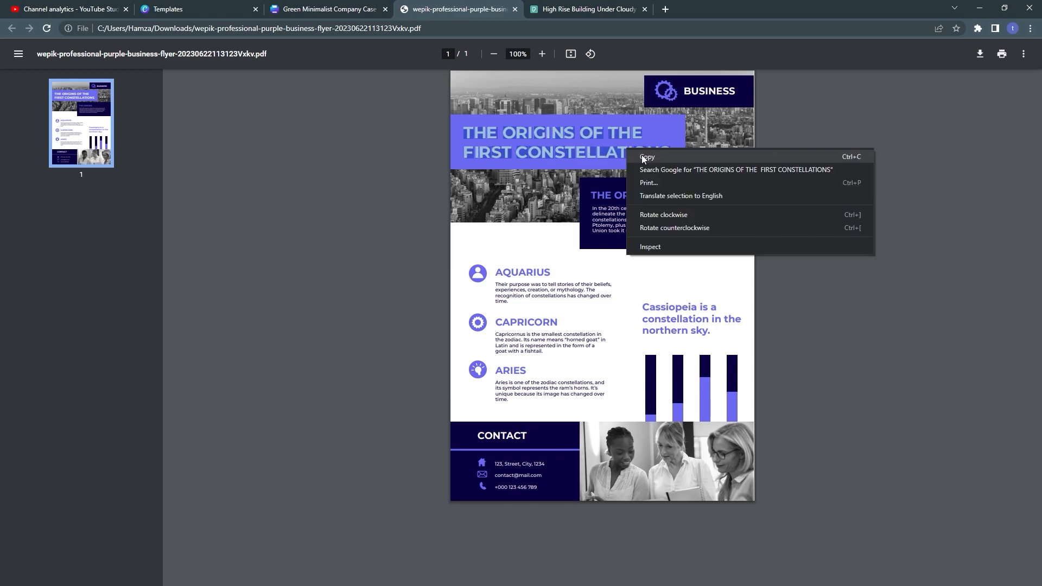
click(641, 156)
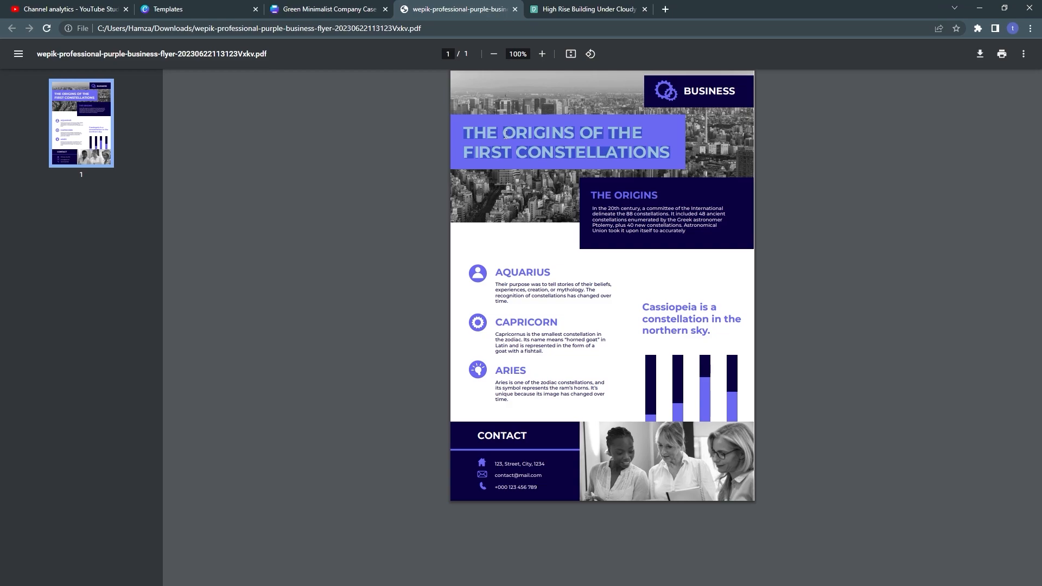
right_click(474, 135)
click(490, 144)
drag(473, 134, 665, 156)
right_click(608, 157)
click(624, 166)
Return to the Canva flyer and replace the COMPANY CASE STUDY title with the copied heading THE ORIGINS OF THE FIRST CONSTELLATIONS.
click(328, 9)
double_click(545, 190)
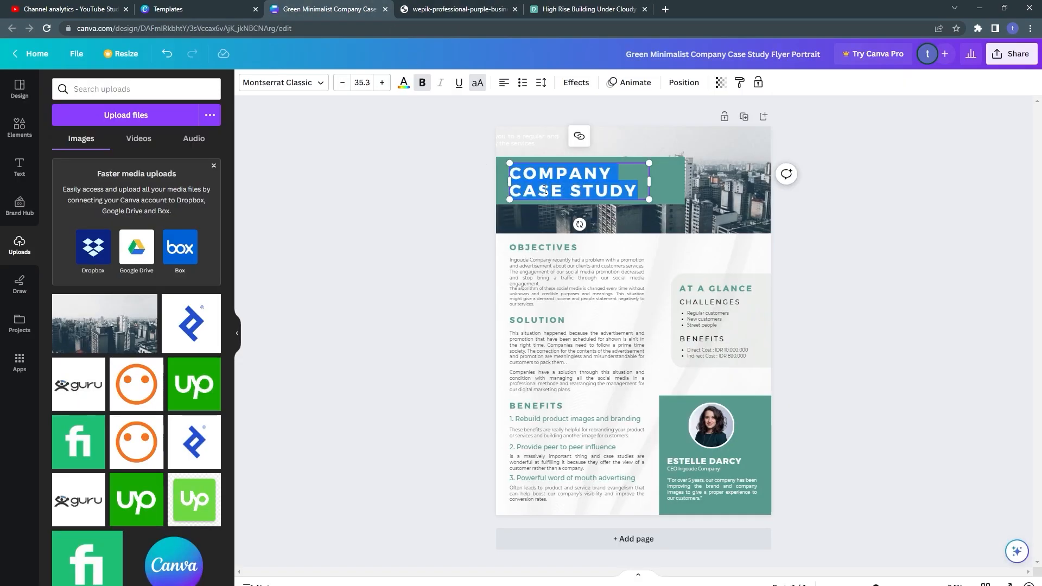
key(ctrl+v)
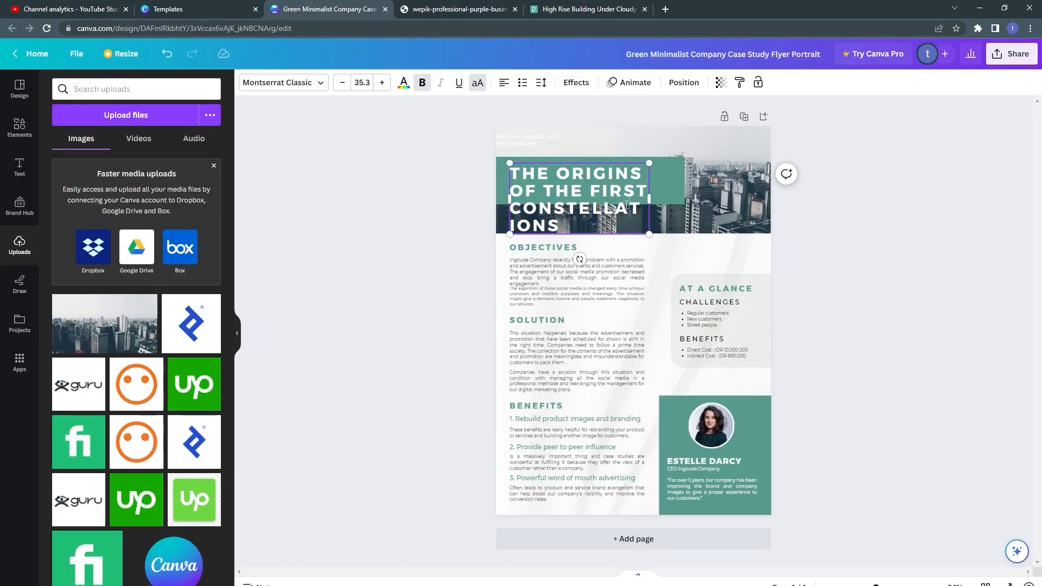
Reduce the whole title's font size to 24.3 and compare it with the heading in the purple flyer PDF.
key(ctrl+a)
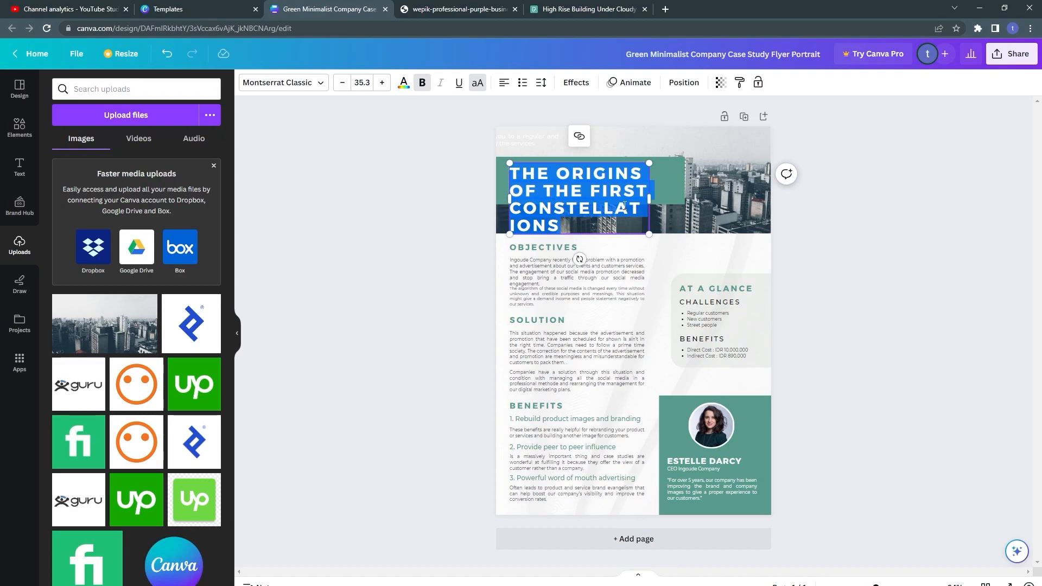
key(ctrl+shift+comma)
key(ctrl+shift+comma)
key(ctrl+shift+comma)
key(ctrl+shift+comma)
key(ctrl+shift+comma)
key(ctrl+shift+comma)
key(ctrl+shift+comma)
key(ctrl+shift+comma)
key(ctrl+shift+comma)
key(ctrl+shift+comma)
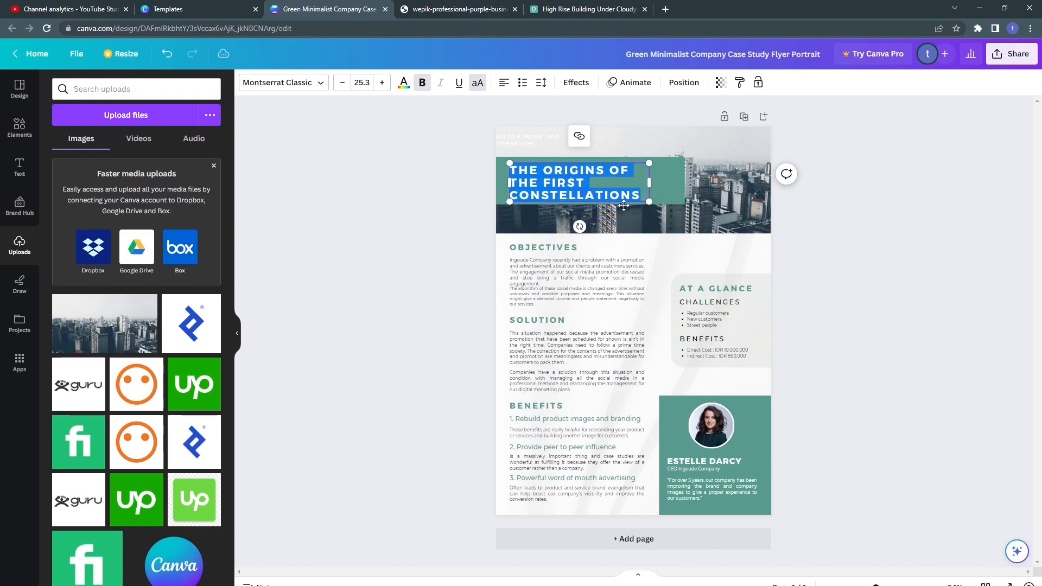
key(ctrl+Tab)
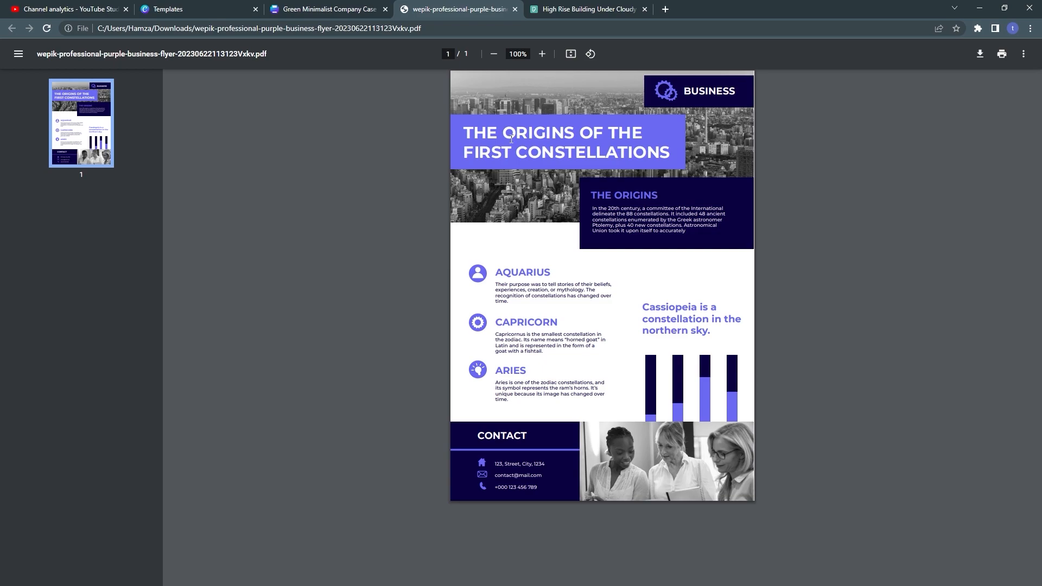
key(ctrl+shift+Tab)
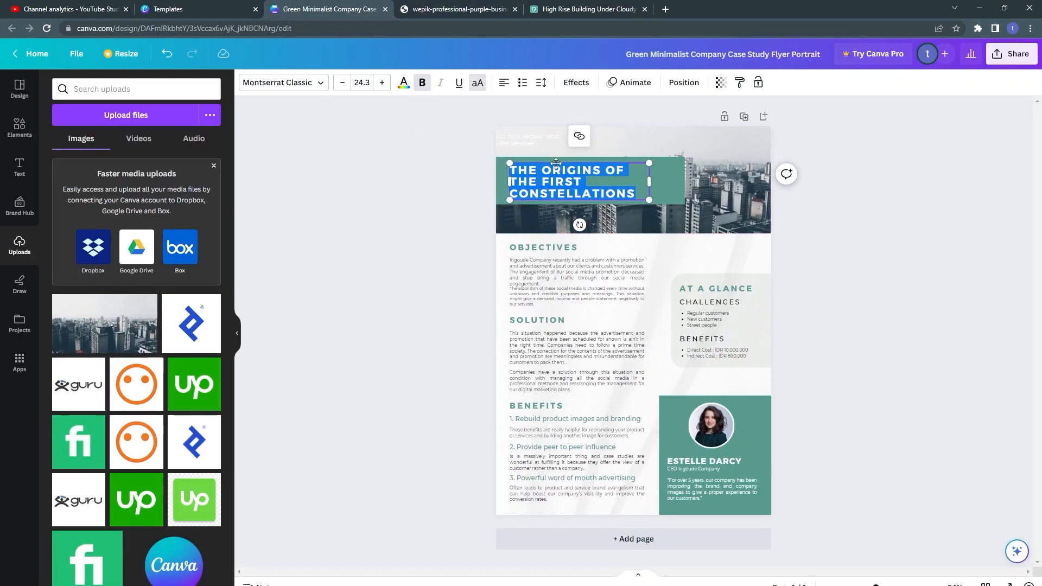
Enlarge the selected title's font size to 31.3.
key(ctrl+shift+period)
key(ctrl+shift+period)
key(ctrl+shift+period)
key(ctrl+shift+period)
key(ctrl+shift+period)
key(ctrl+shift+period)
key(ctrl+shift+period)
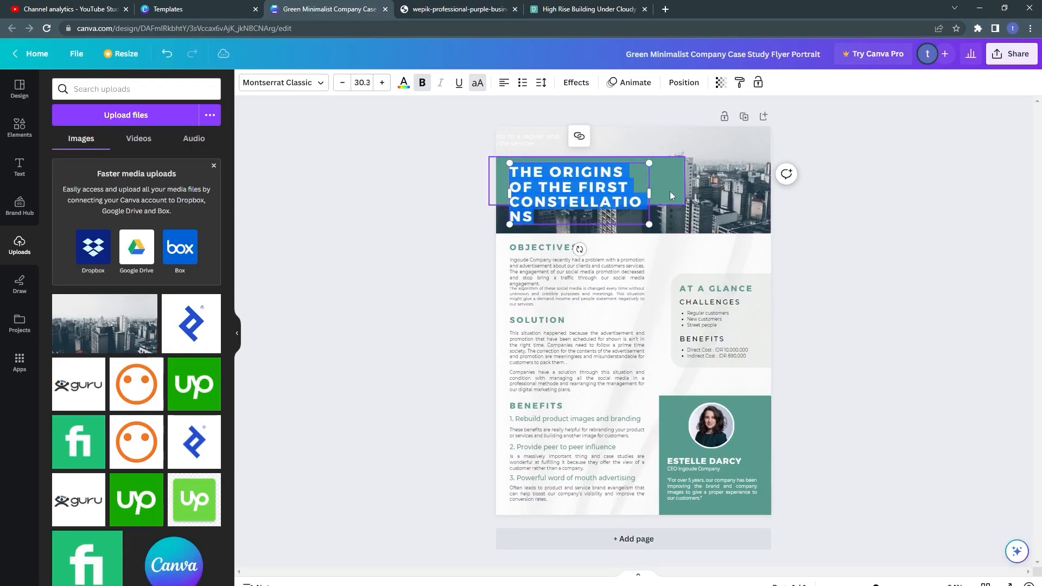
Widen the title's text box and extend the green rectangle behind it past the end of the text.
key(ctrl+plus)
key(ctrl+plus)
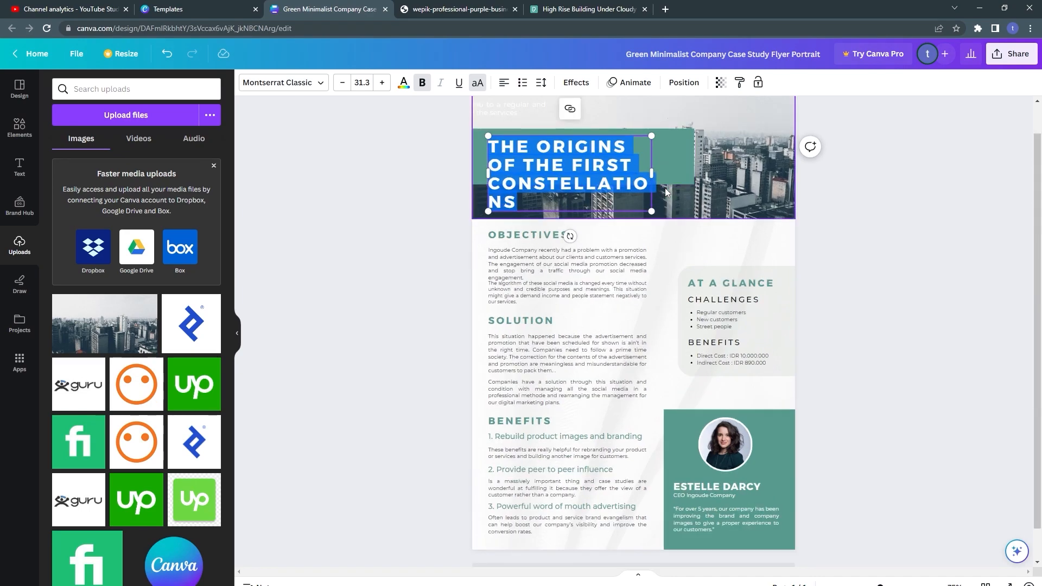
scroll(381, 313, up, 3)
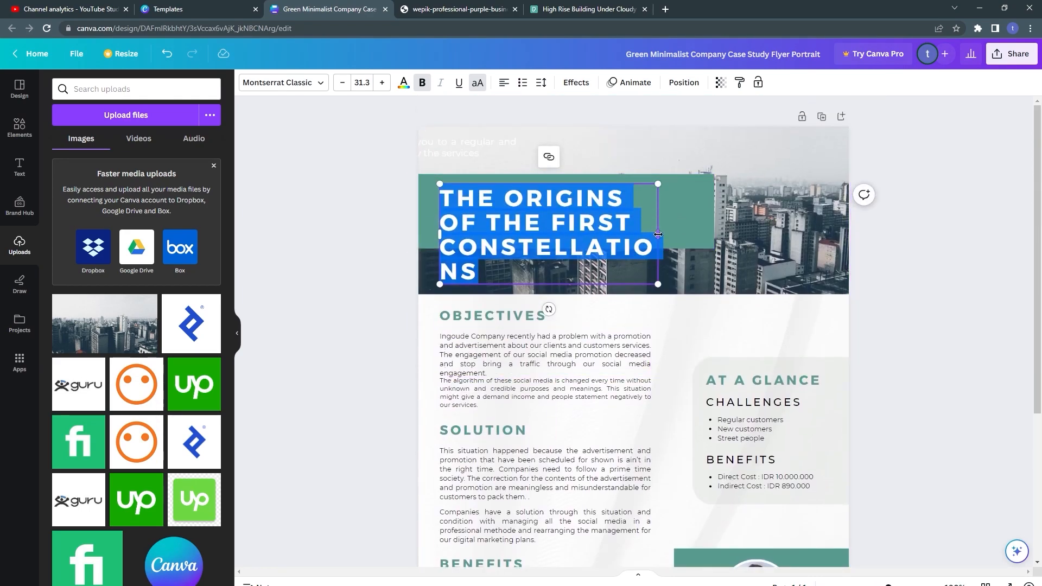
drag(663, 232, 740, 225)
click(711, 216)
click(698, 233)
Set the title's font size to 26.3 and move the title slightly lower inside the green rectangle.
click(342, 83)
click(342, 83)
click(341, 82)
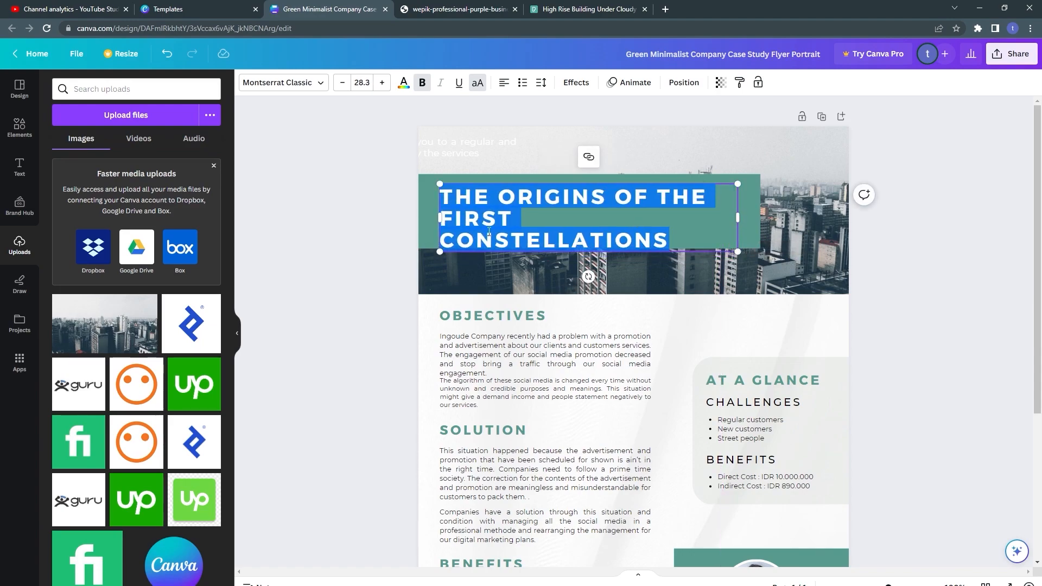
click(446, 242)
click(554, 195)
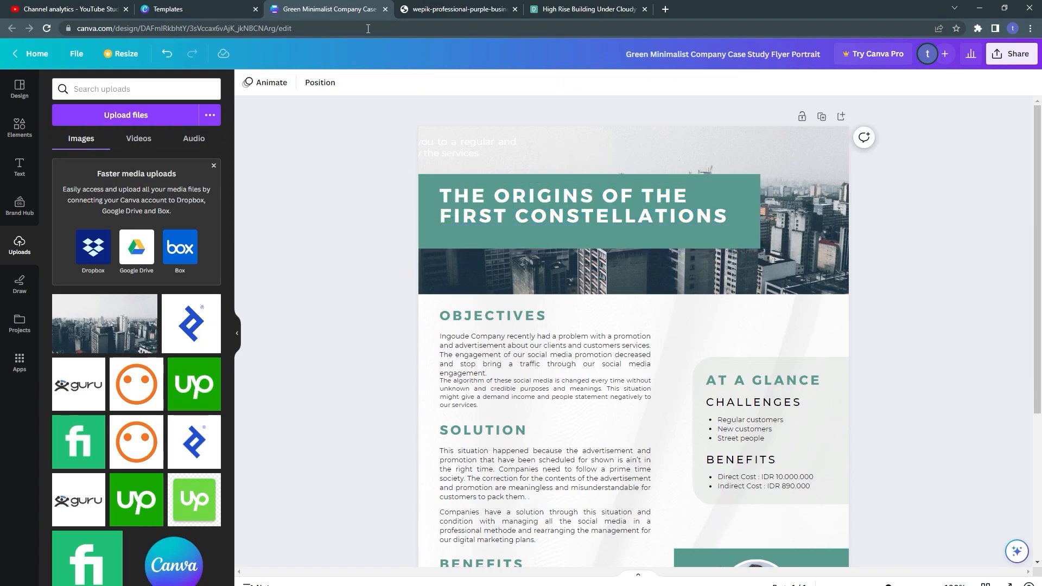
double_click(555, 196)
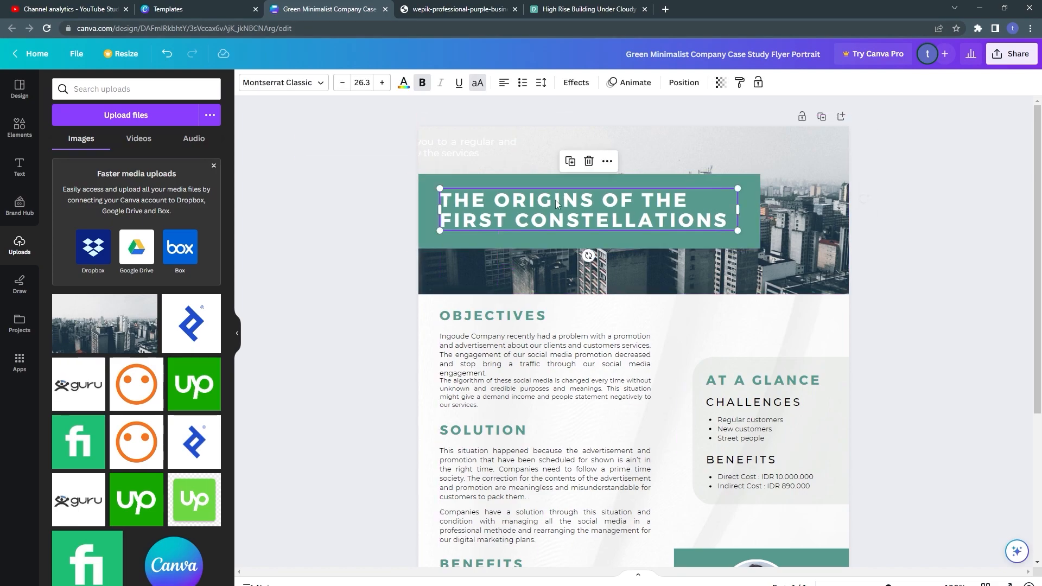
Set the whole title's line spacing to 1.24 and its letter spacing to 0.
key(ctrl+a)
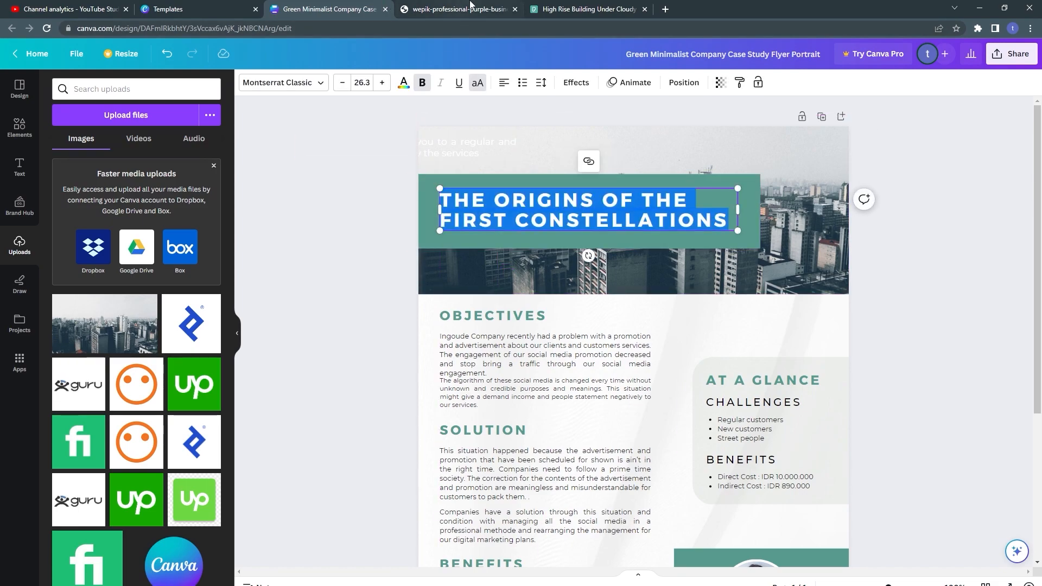
click(541, 82)
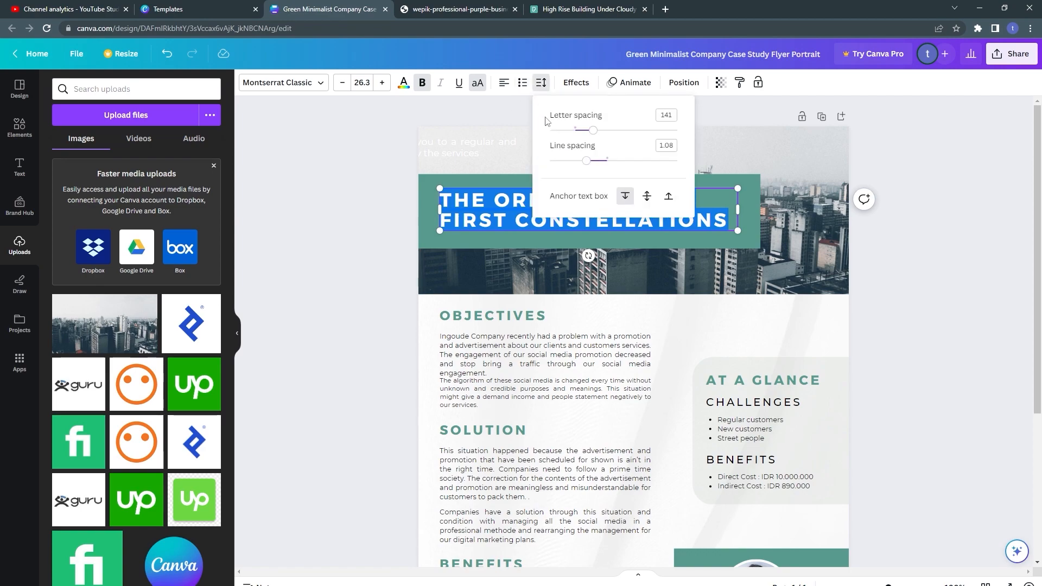
drag(593, 167, 599, 166)
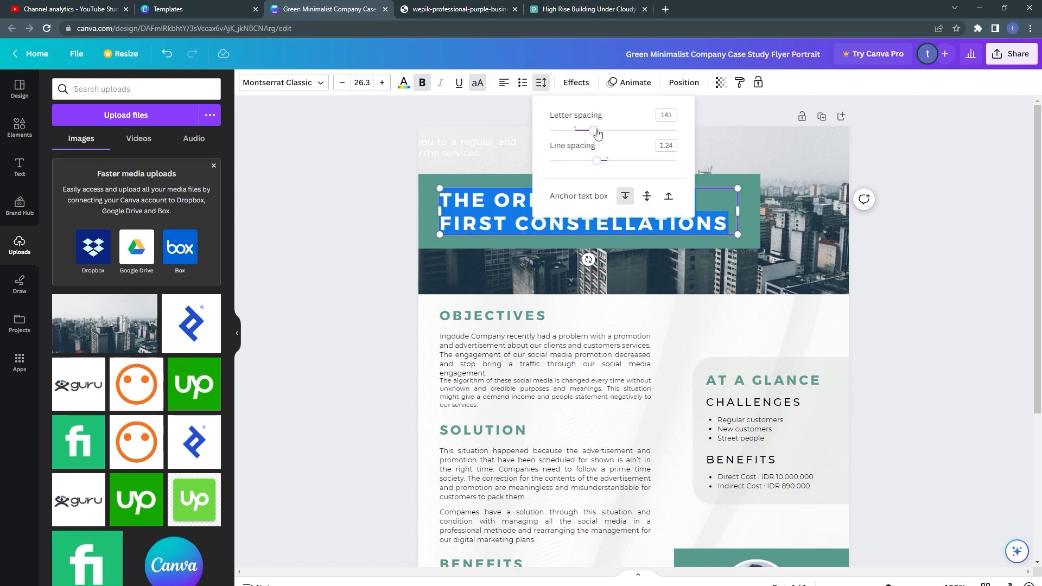
drag(593, 131, 575, 142)
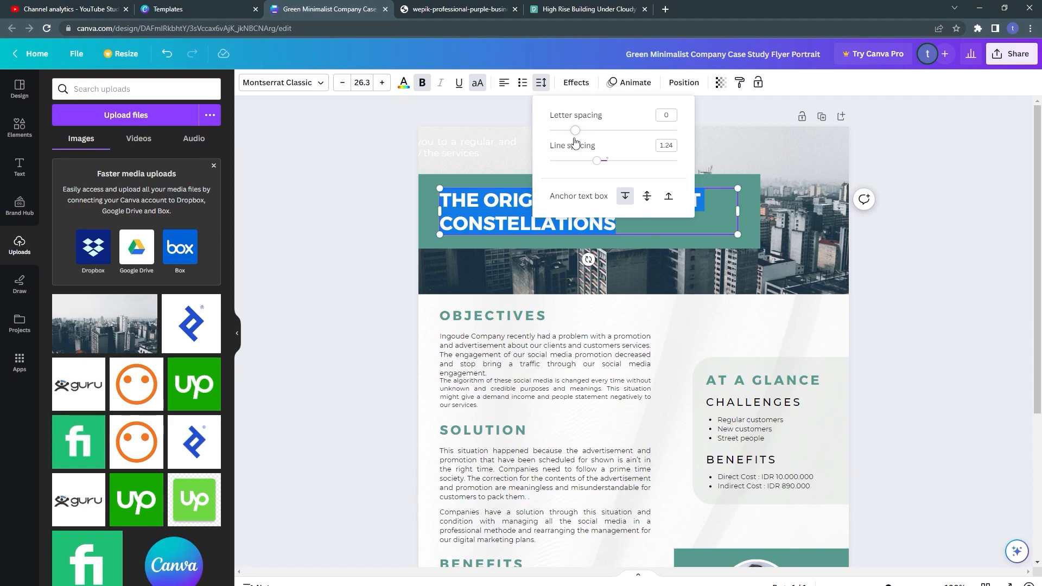
Set the whole title's font size to 30.3.
click(487, 203)
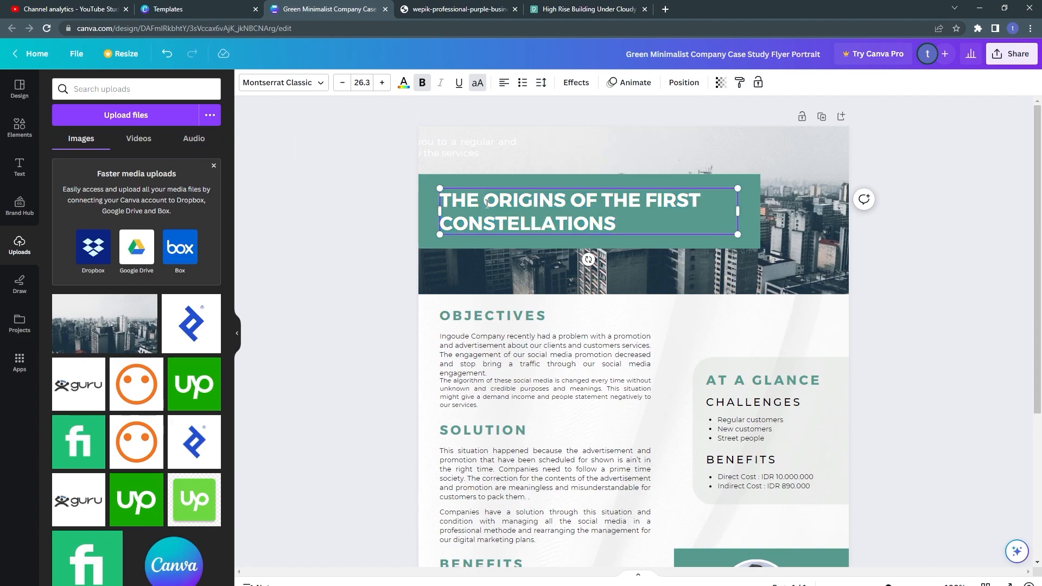
key(ctrl+a)
key(ctrl+shift+period)
key(ctrl+shift+period)
key(ctrl+shift+period)
key(ctrl+shift+period)
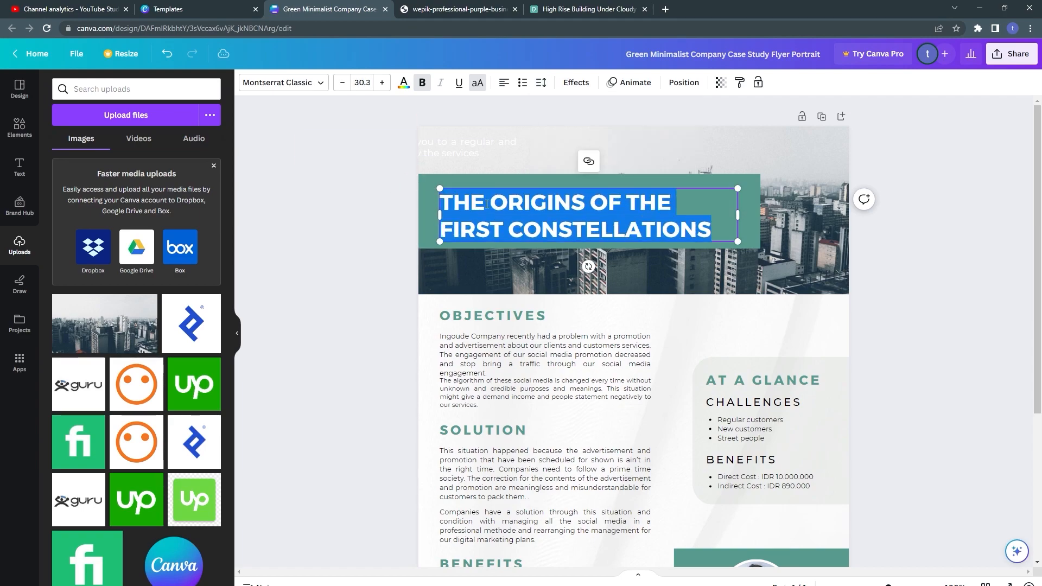
Nudge the title slightly higher within the green rectangle.
click(357, 202)
drag(548, 216, 543, 212)
key(Up)
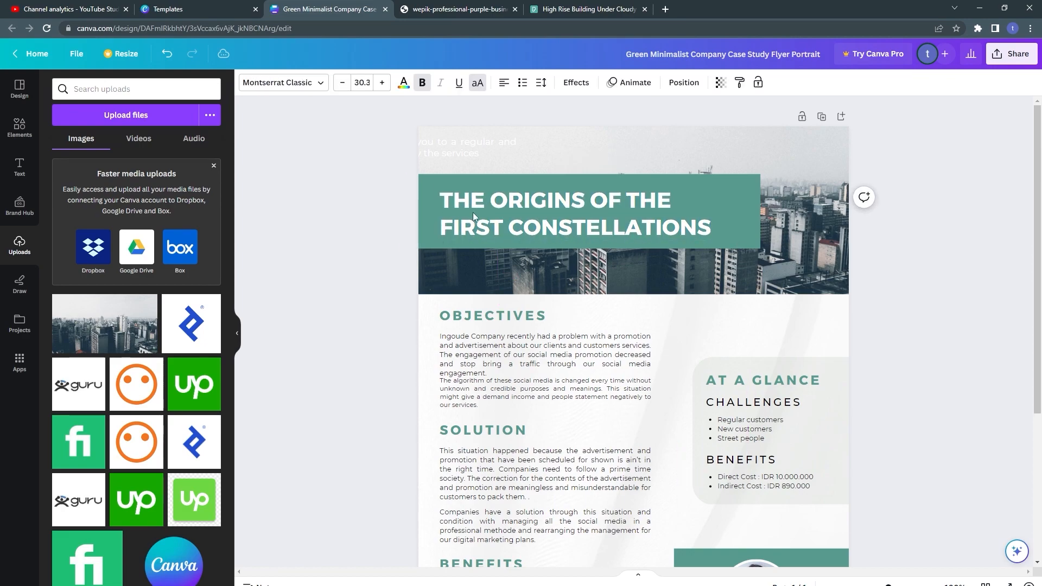
click(371, 225)
Compare the green rectangle behind the title with the purple heading block in the flyer PDF.
click(426, 200)
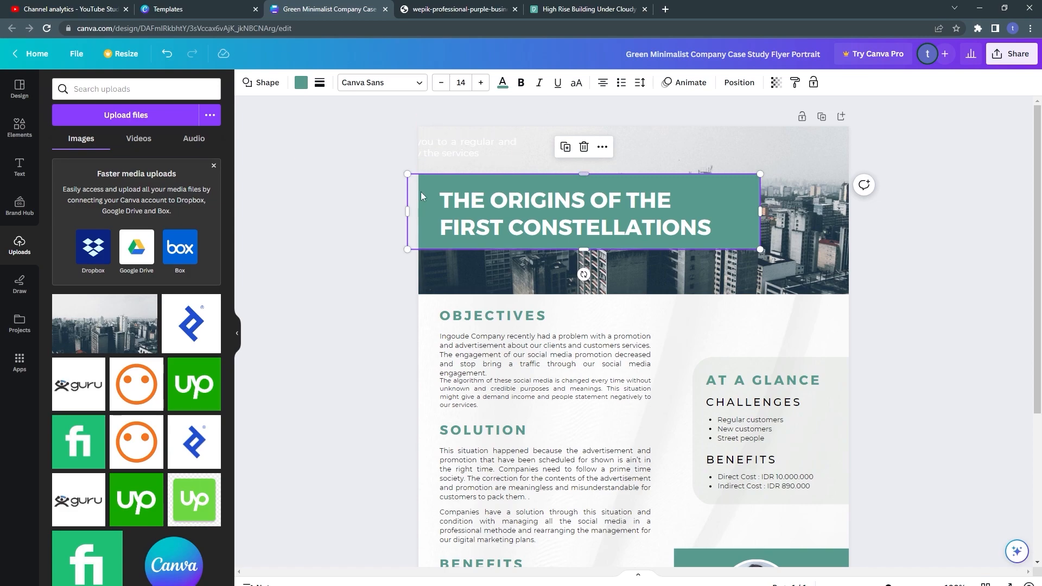
click(471, 8)
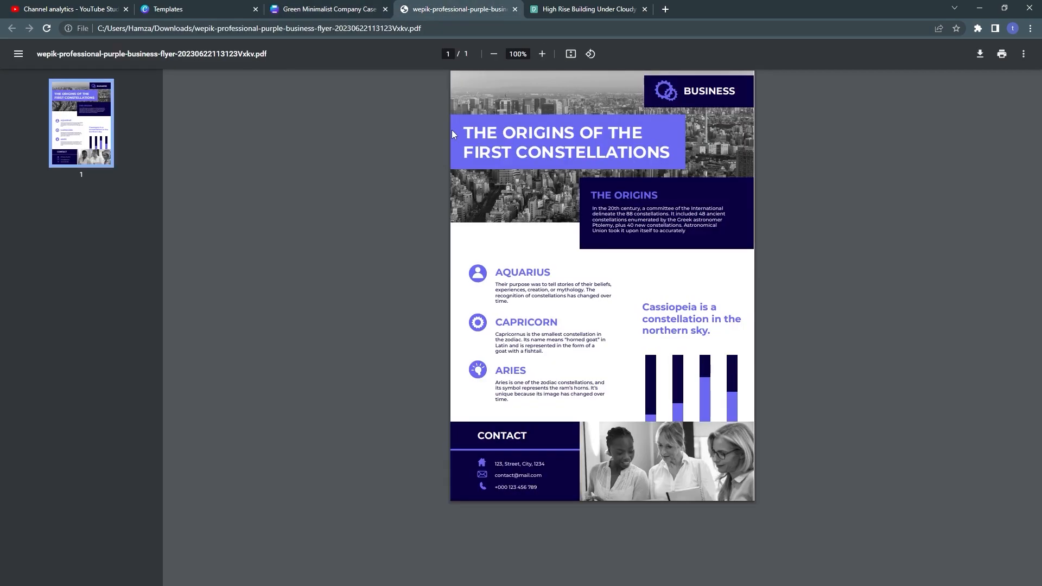
click(360, 6)
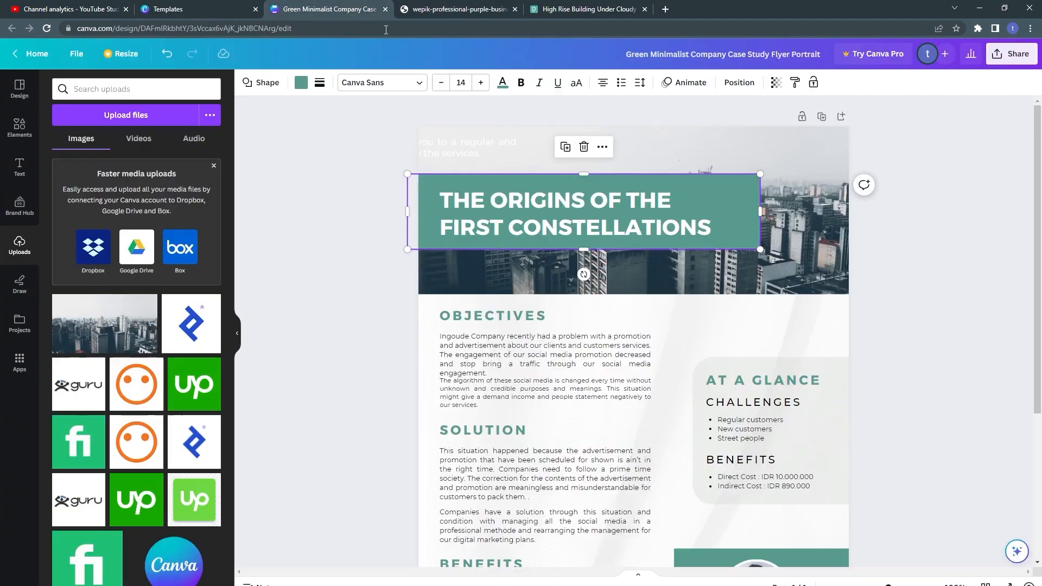
click(412, 7)
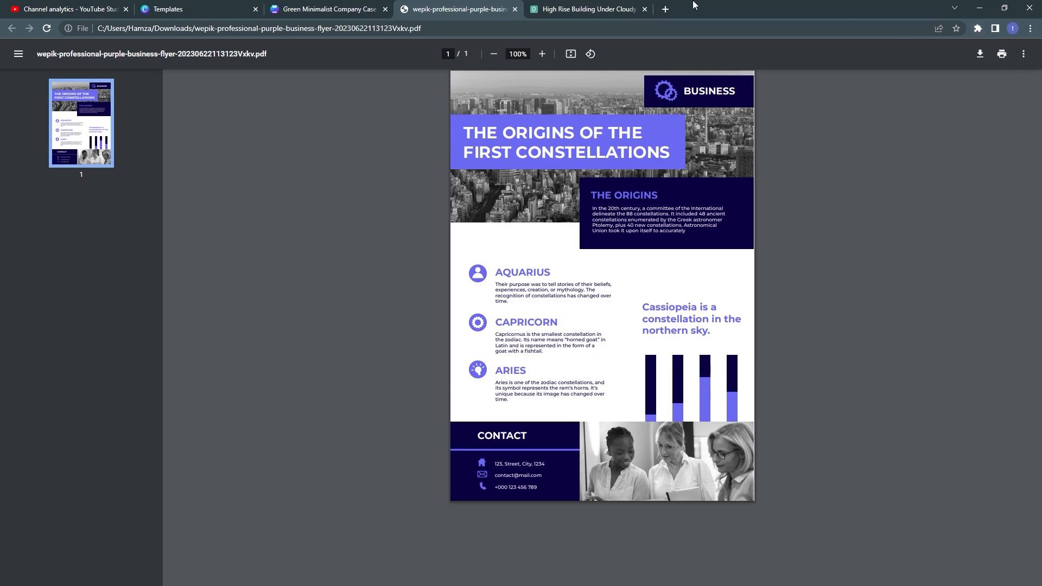
Search Google in a new browser tab for "eye dropper chrome extension" and open Eye Dropper's Chrome Web Store page.
click(665, 8)
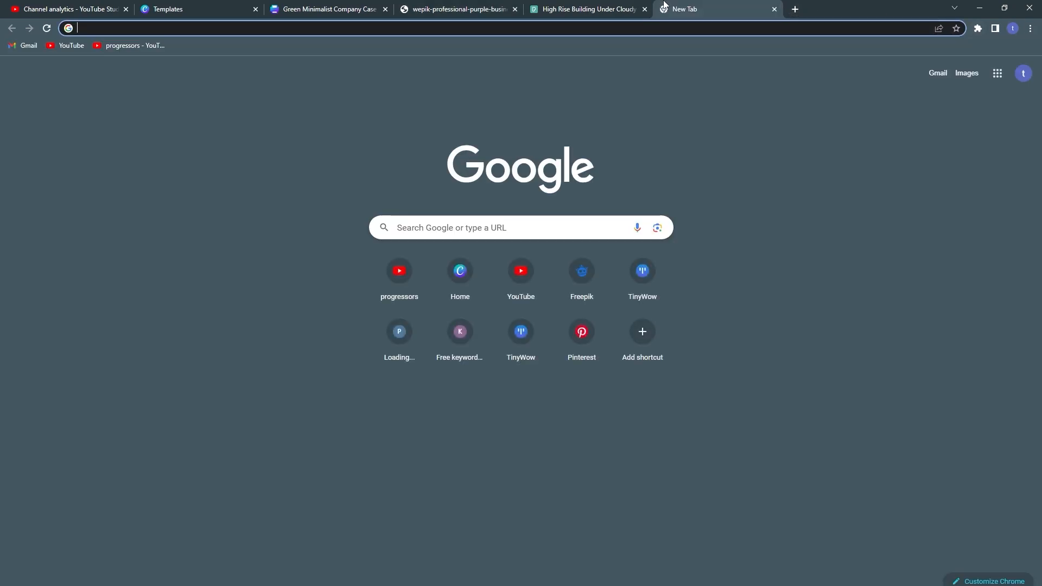
text(eye drop)
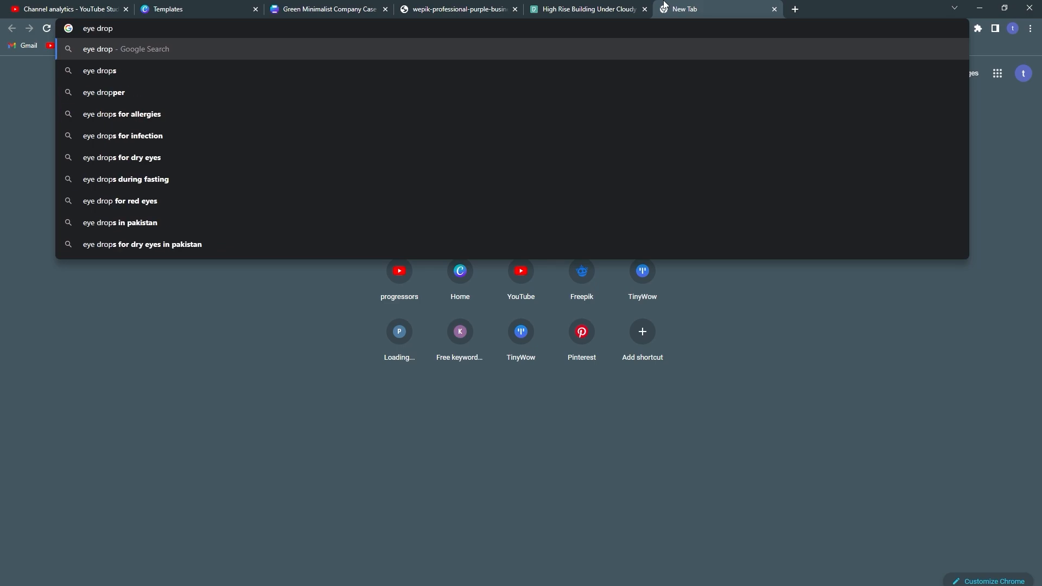
text(per ch)
key(Return)
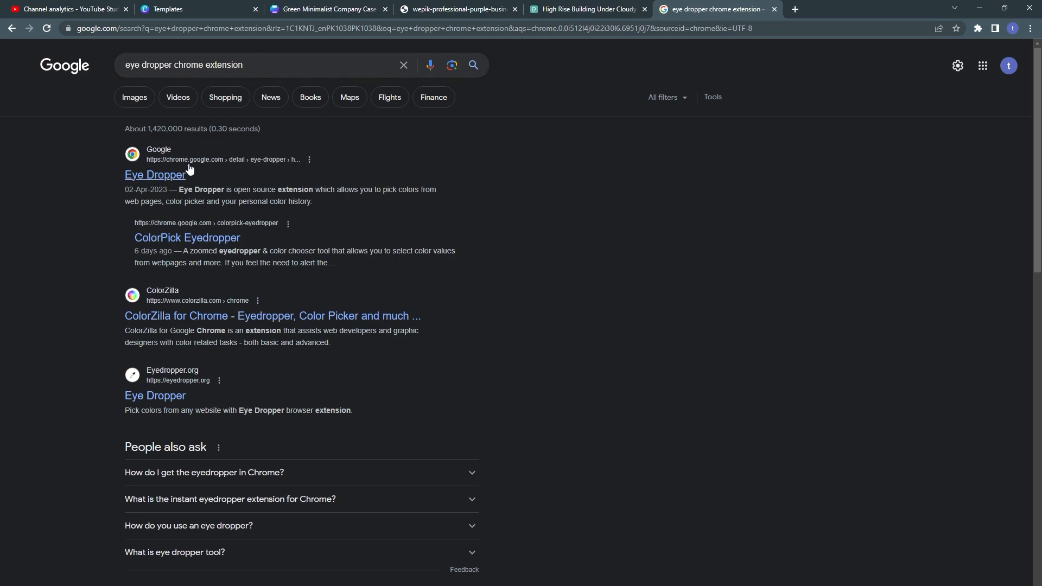
click(174, 174)
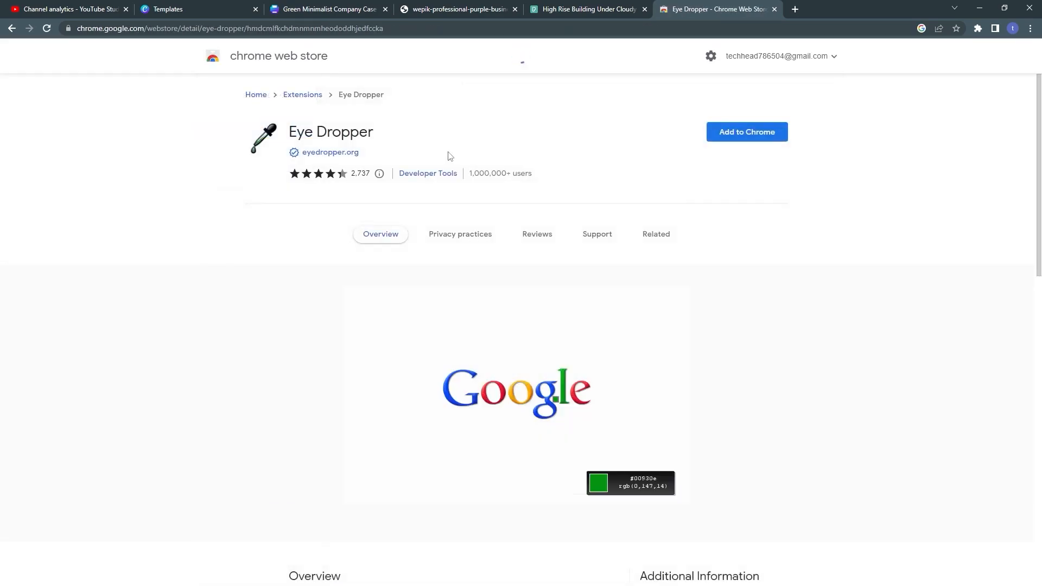
Add the Eye Dropper extension to Chrome and dismiss the installation notice.
click(749, 139)
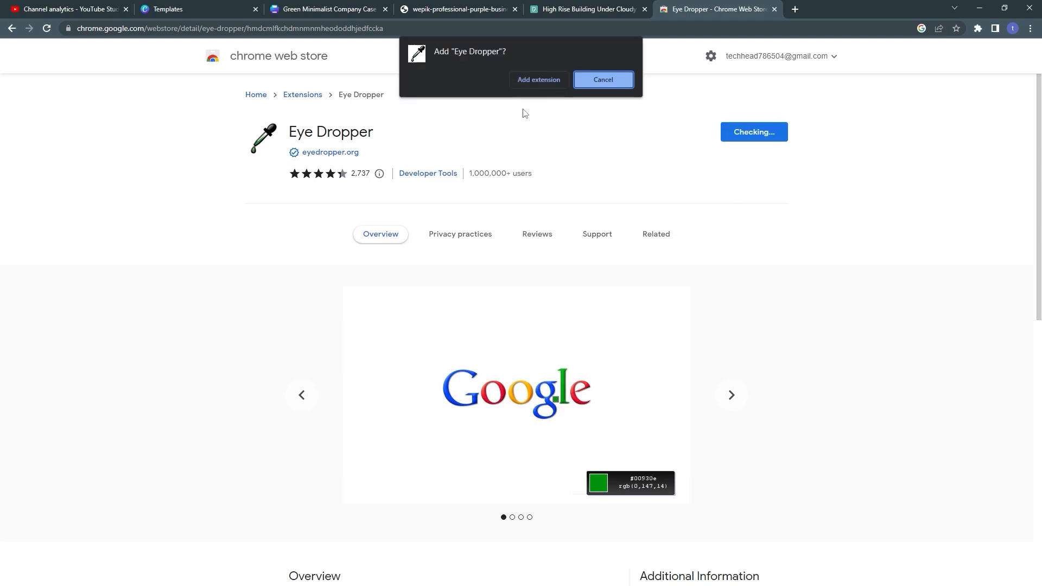
click(538, 81)
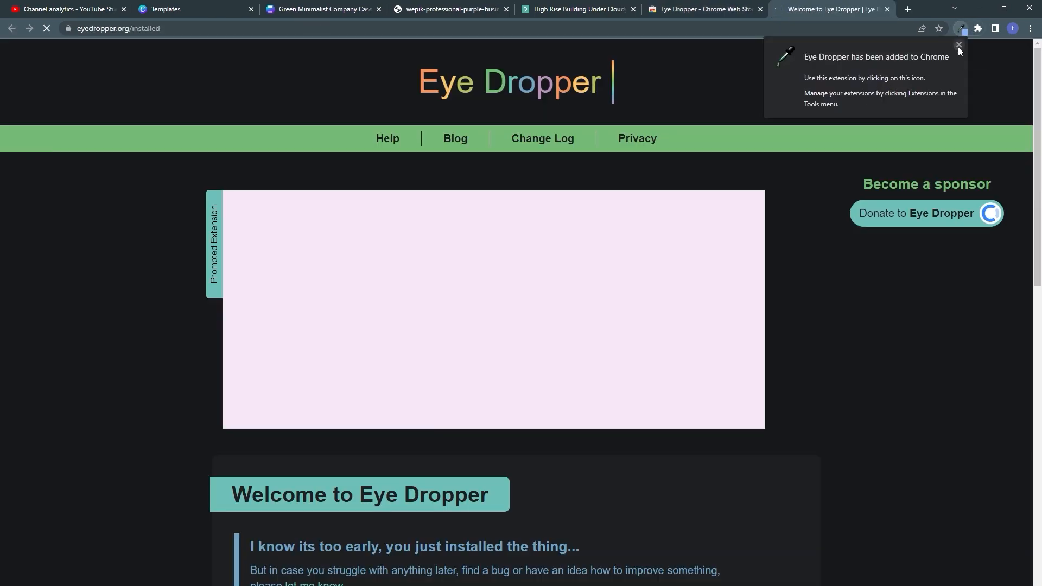
click(958, 45)
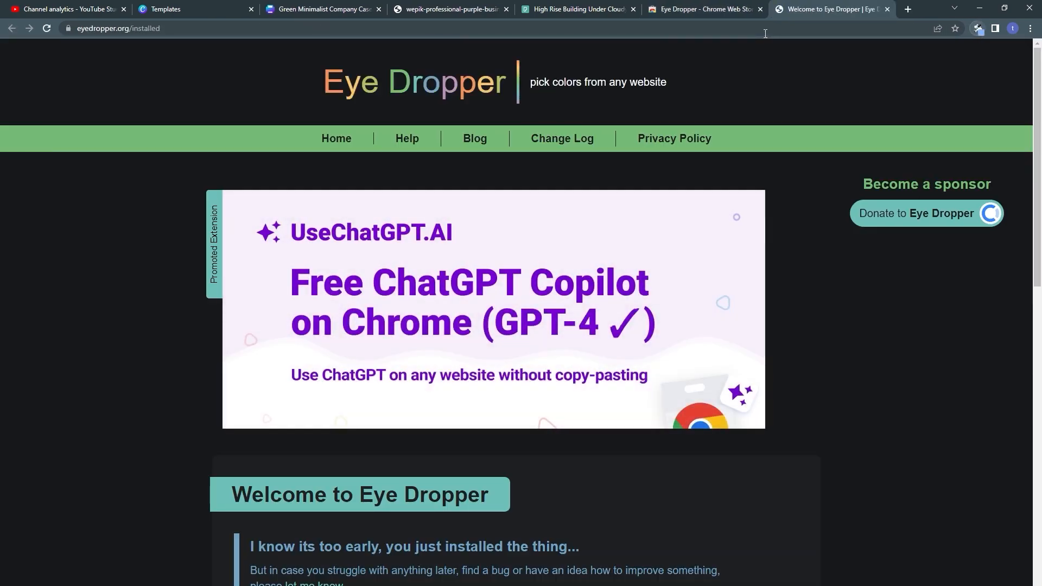
Switch to the purple flyer PDF and try to use the Eye Dropper extension on it.
click(706, 6)
click(977, 29)
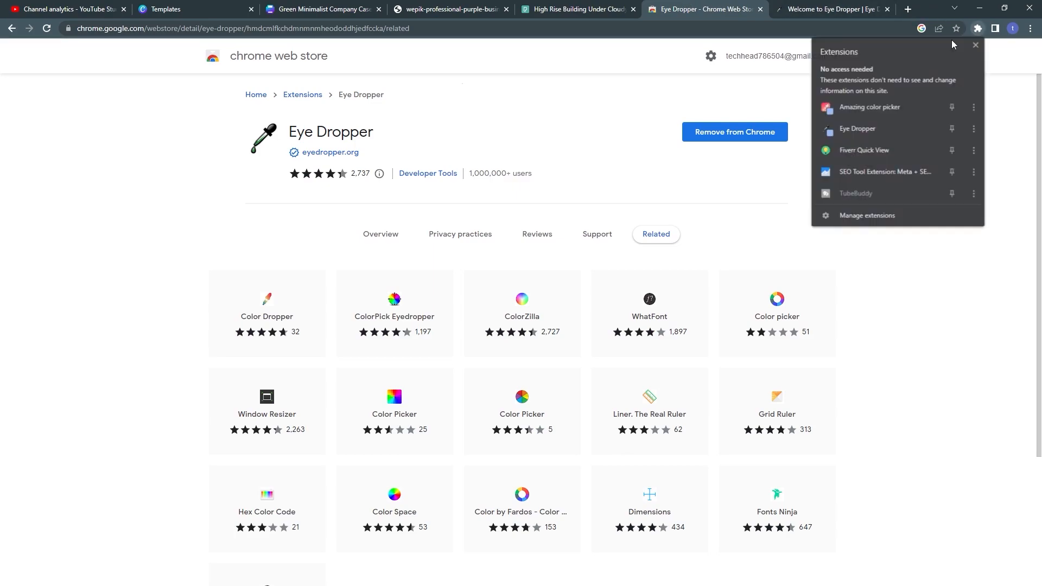
click(518, 7)
click(445, 9)
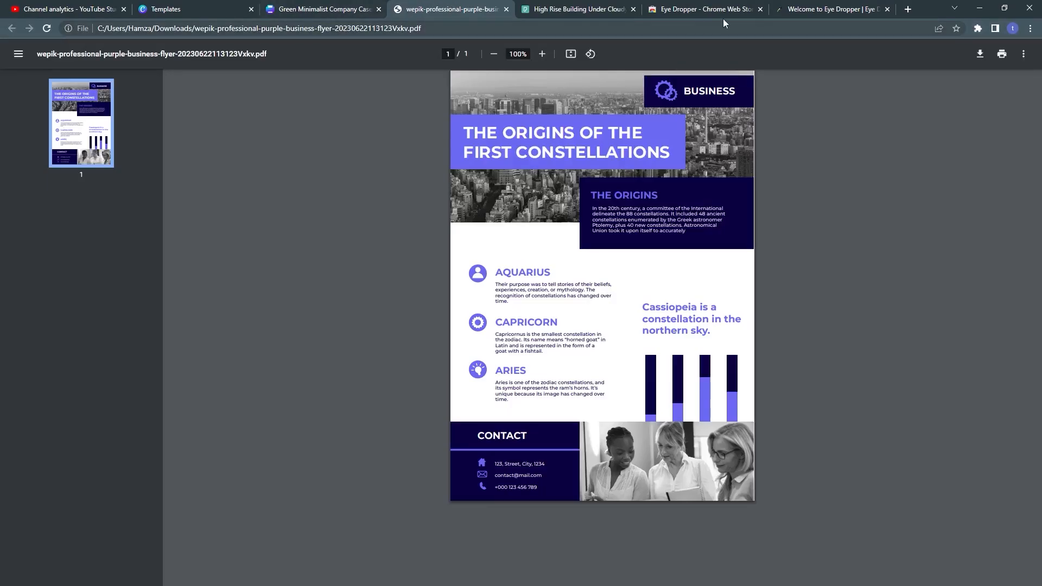
click(982, 28)
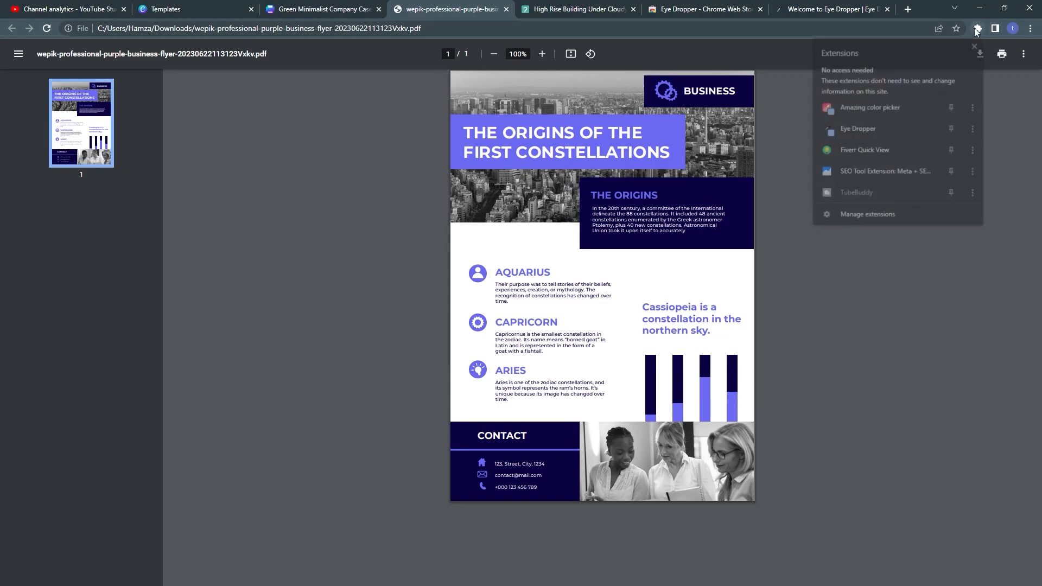
click(841, 133)
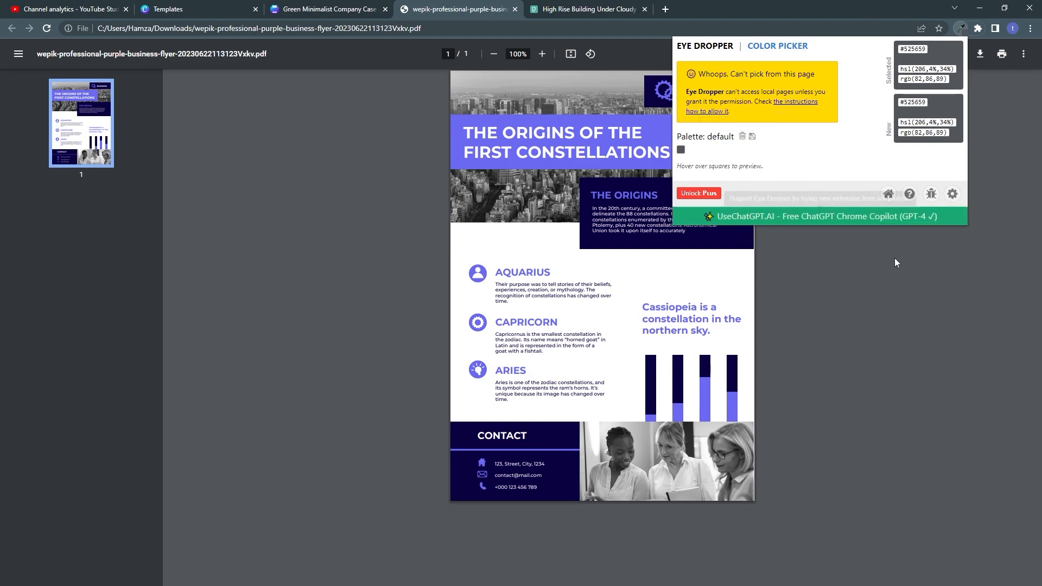
click(896, 272)
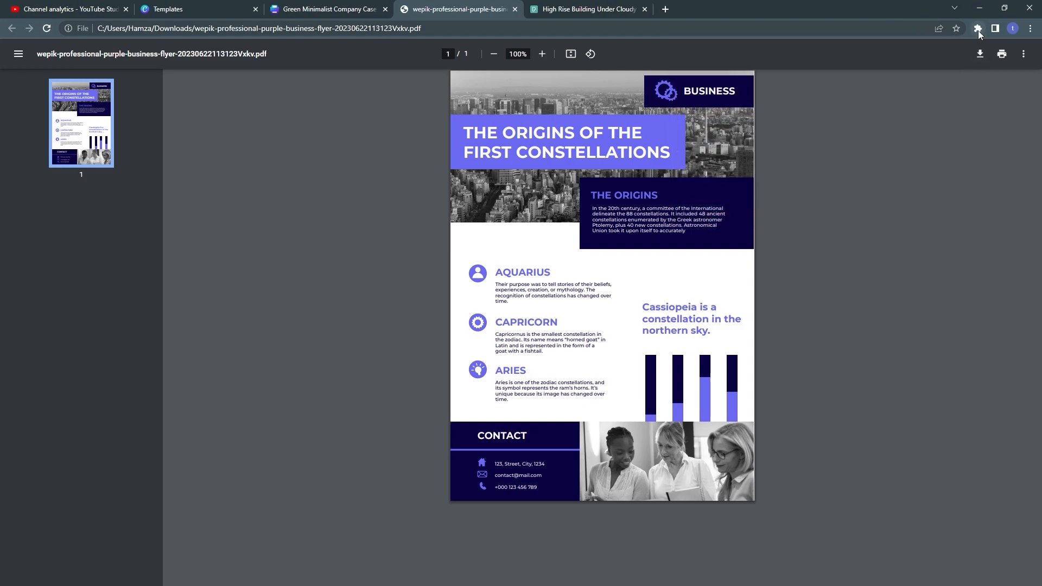
Open the additional options for the Eye Dropper extension.
click(978, 31)
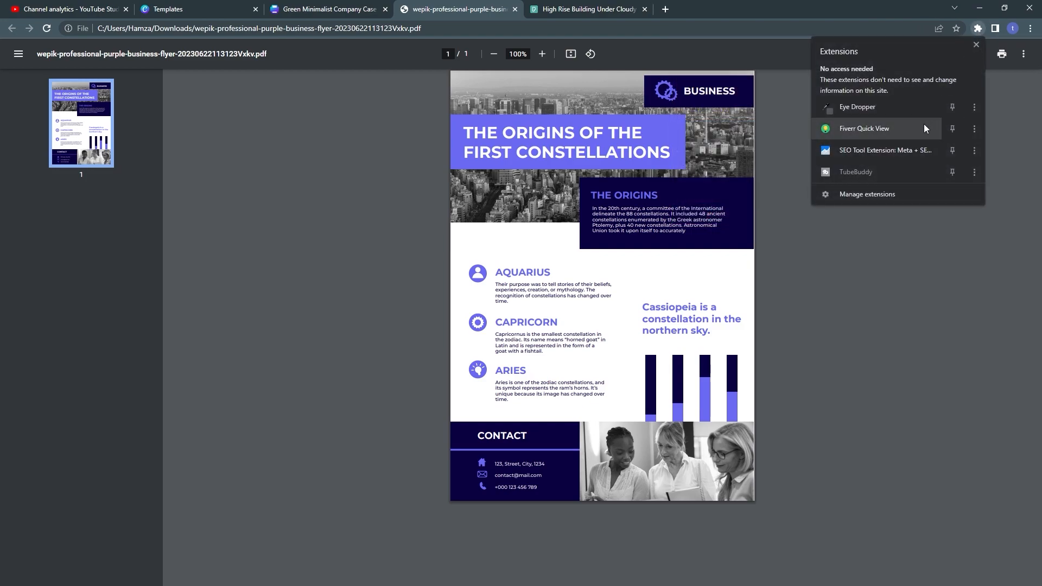
click(974, 110)
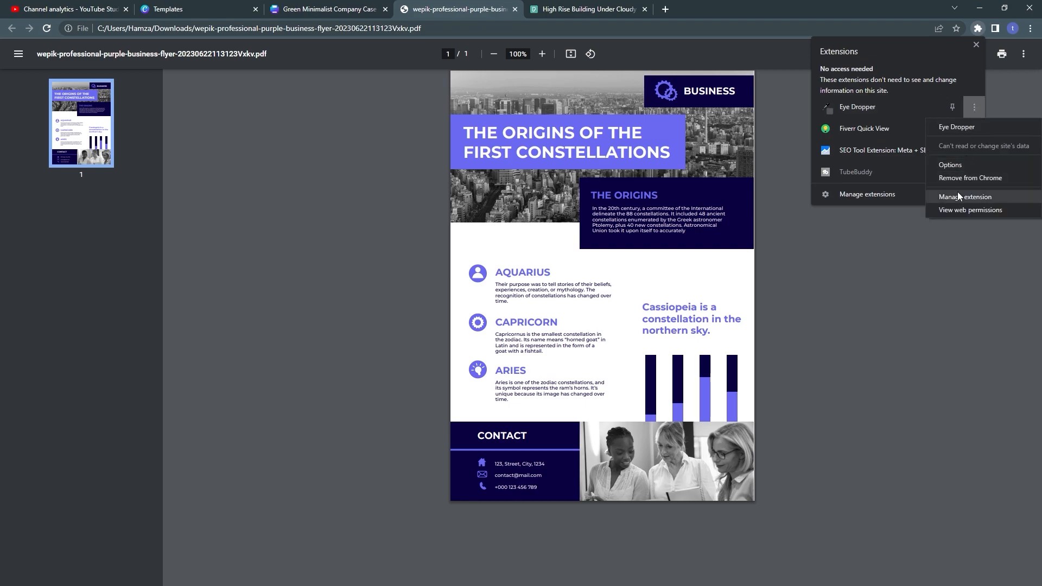
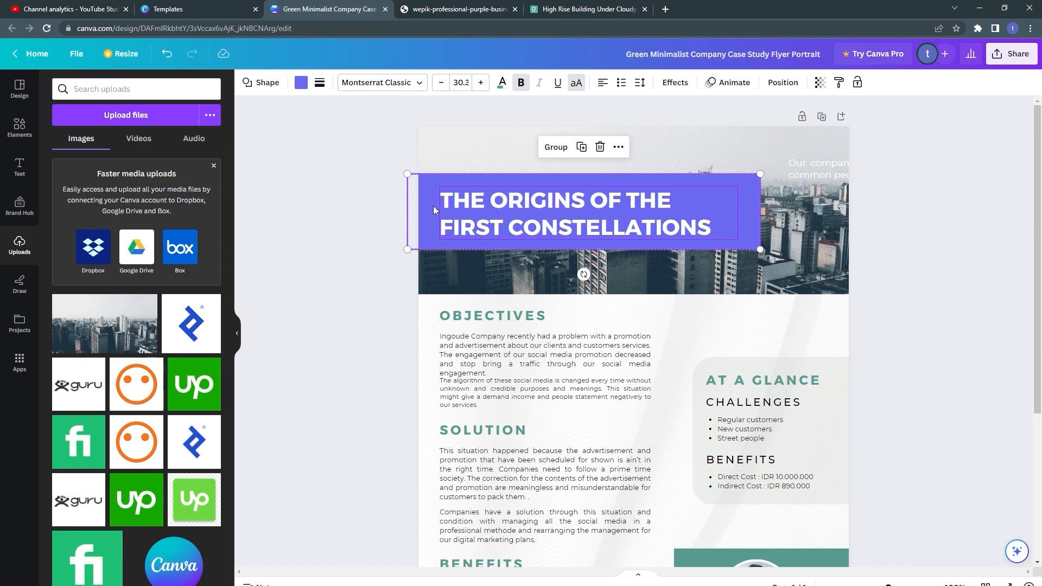
Place a copy of the purple rectangle and title over the At a Glance card and remove the copied title text.
drag(434, 208, 681, 345)
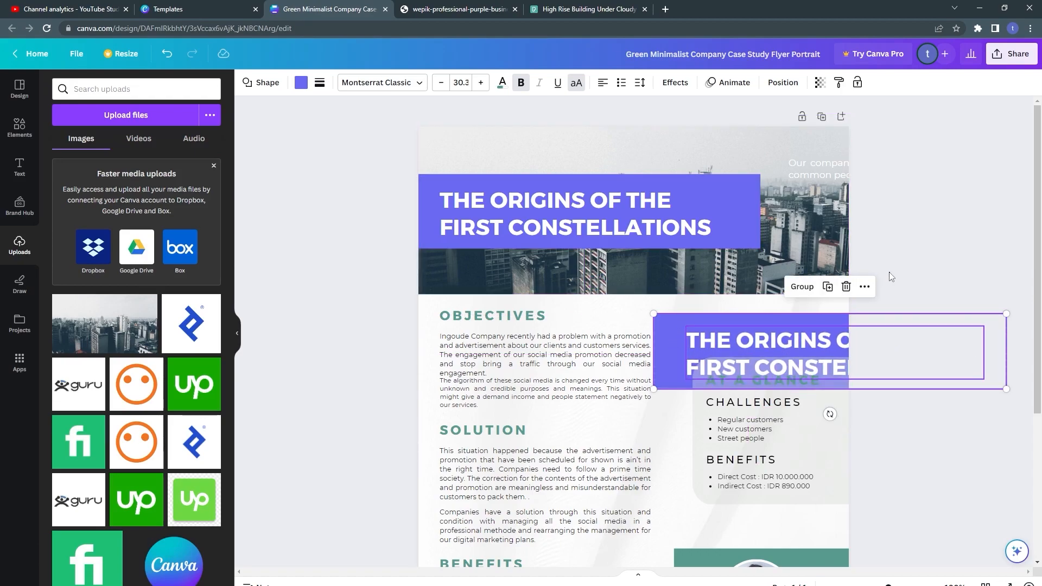
click(672, 338)
click(703, 343)
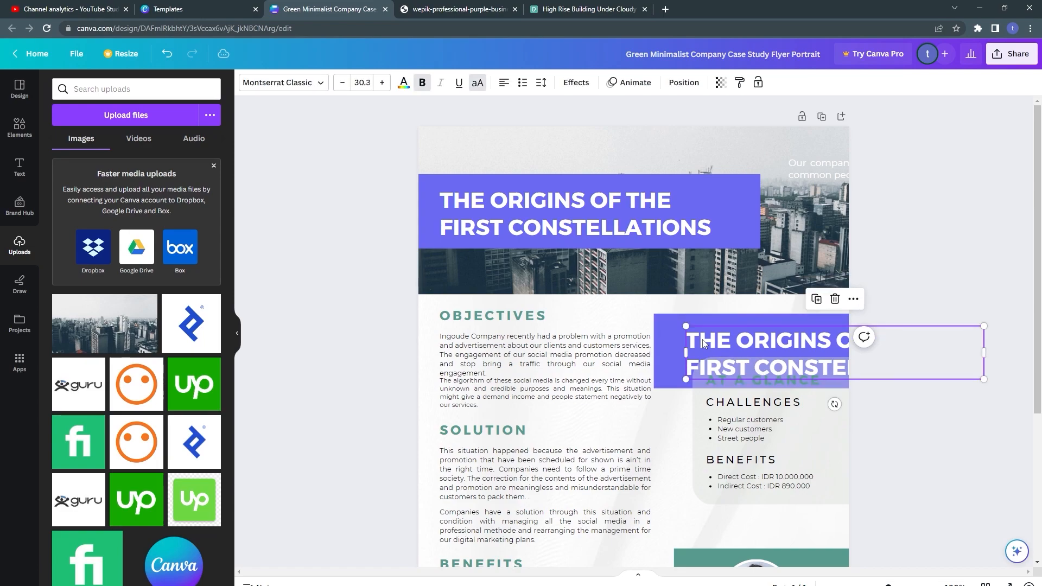
double_click(714, 346)
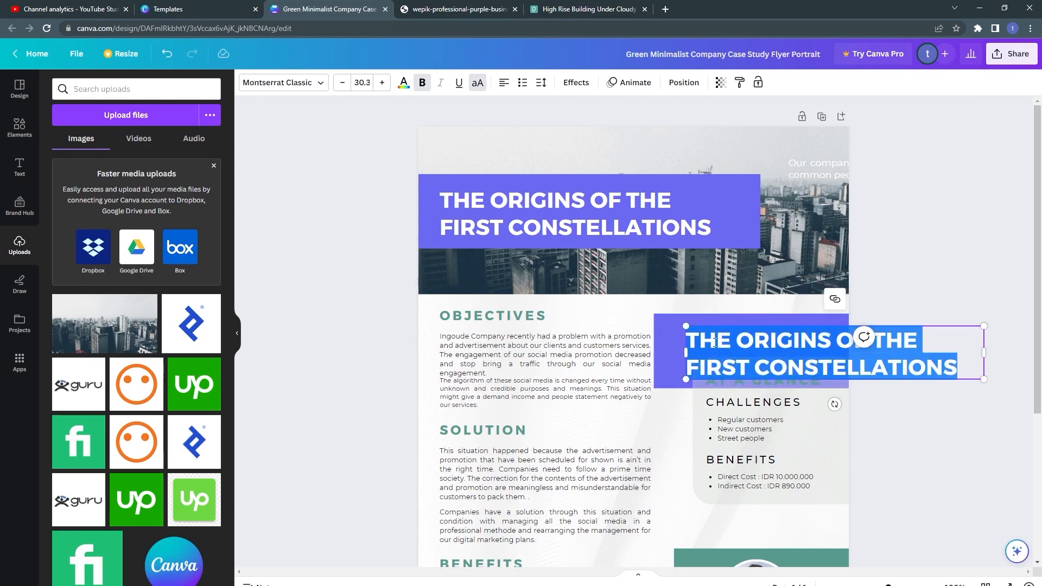
key(BackSpace)
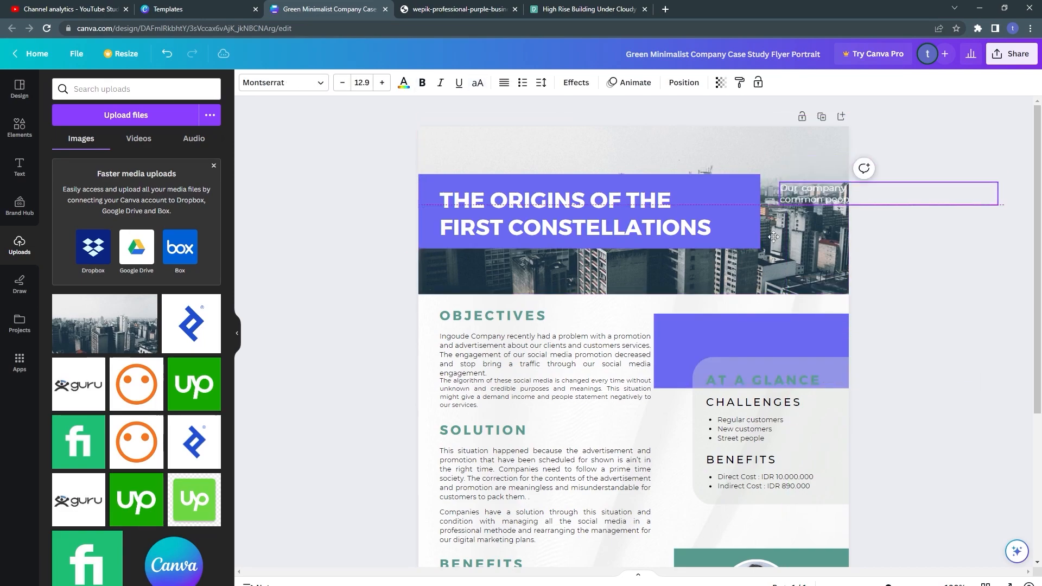
Place the white company description on the copied purple rectangle and move both over the banner, just right of the title block.
drag(806, 164, 691, 347)
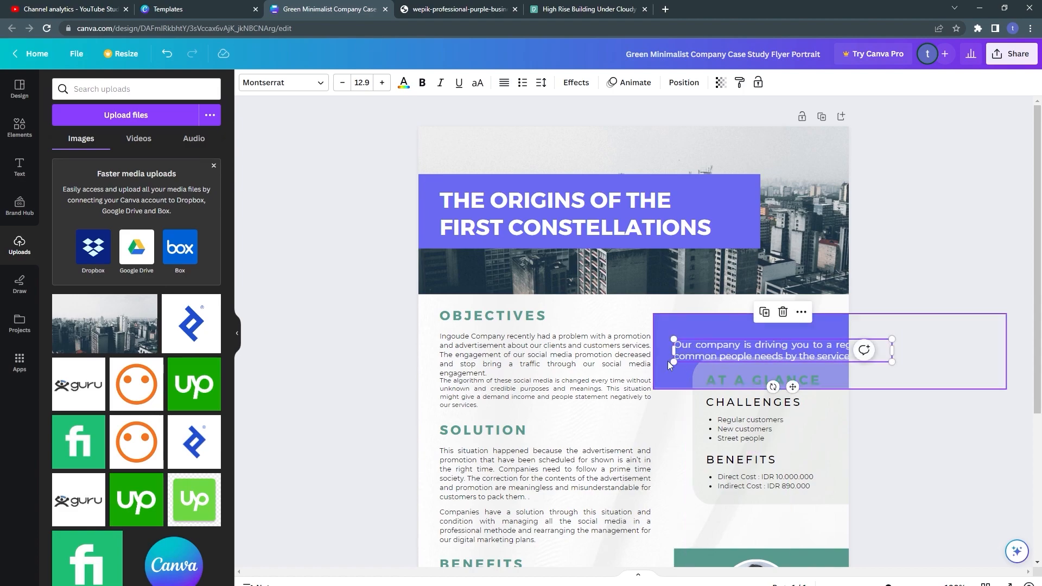
click(667, 328)
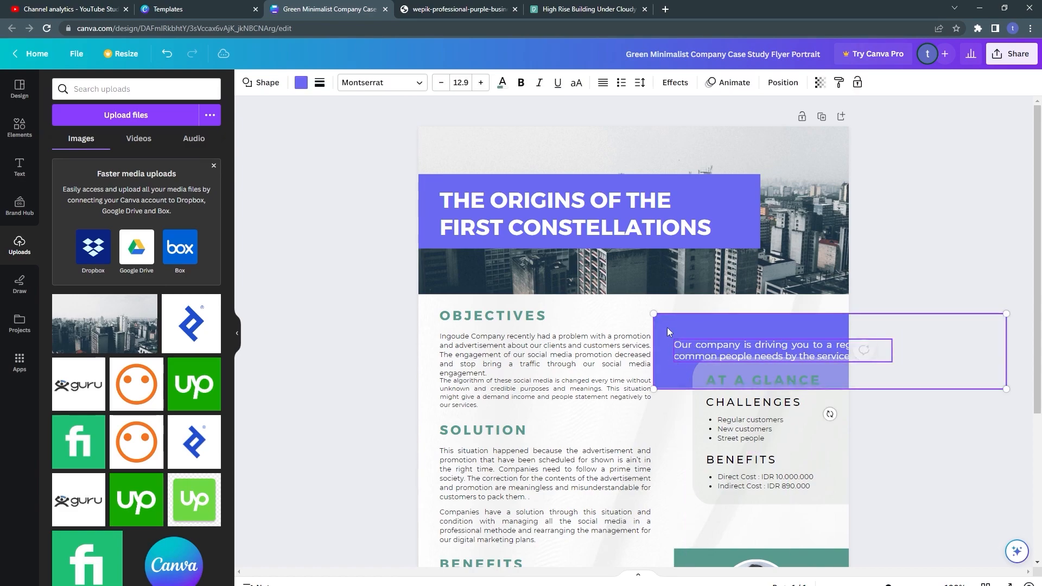
drag(707, 334, 840, 202)
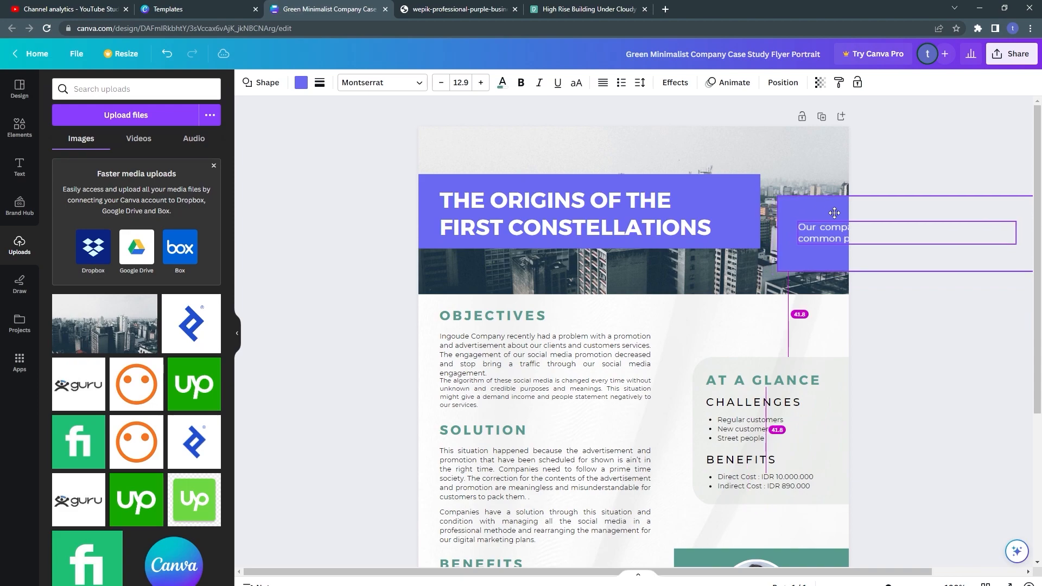
Delete the Objectives heading and the two paragraphs below it.
click(494, 317)
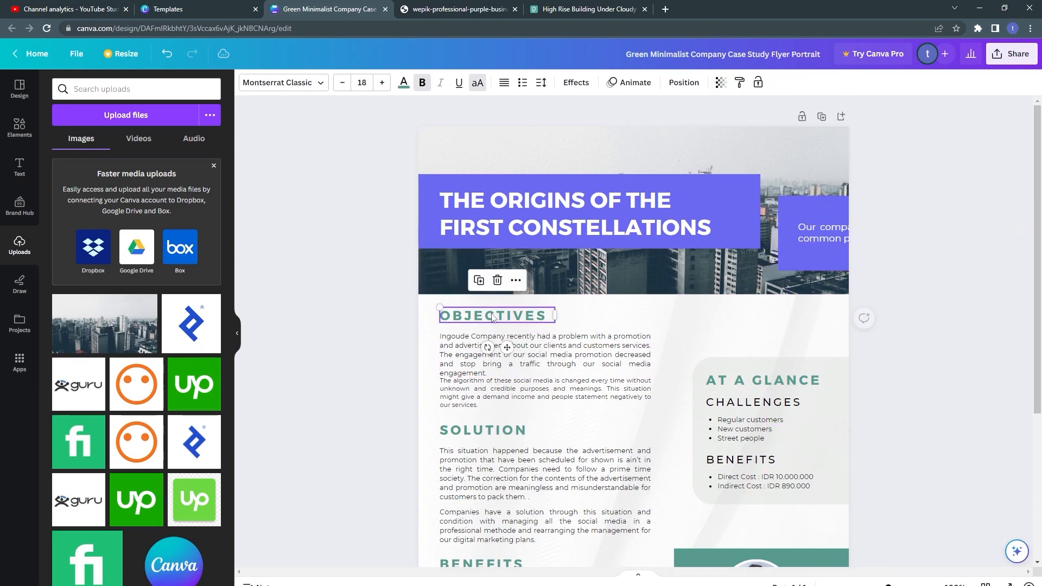
scroll(376, 314, down, 5)
scroll(382, 311, up, 4)
key(Delete)
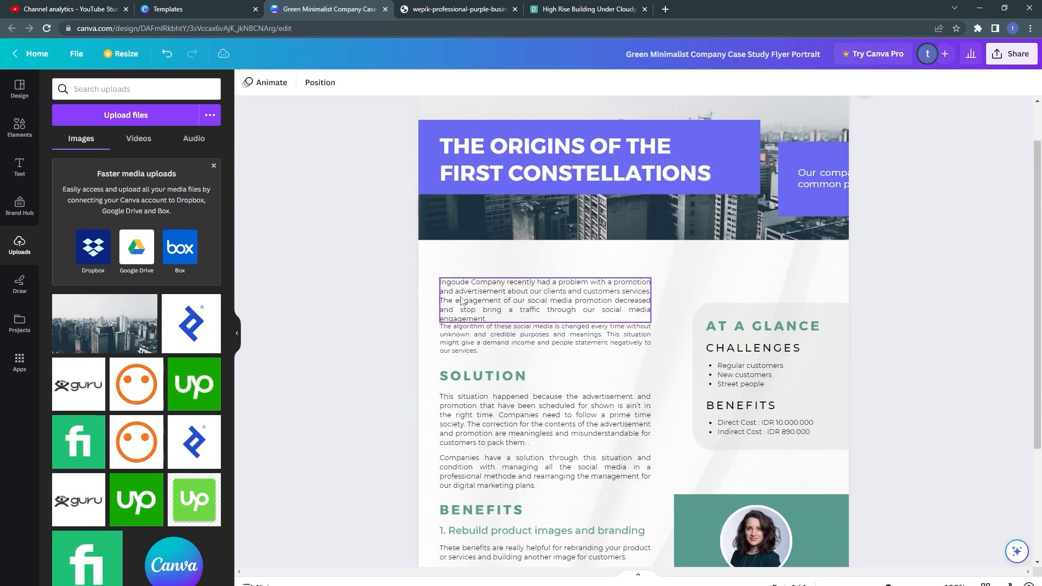
click(462, 297)
key(Delete)
click(458, 345)
key(Delete)
Delete the Solution heading and its two paragraphs.
click(453, 375)
key(Delete)
click(458, 413)
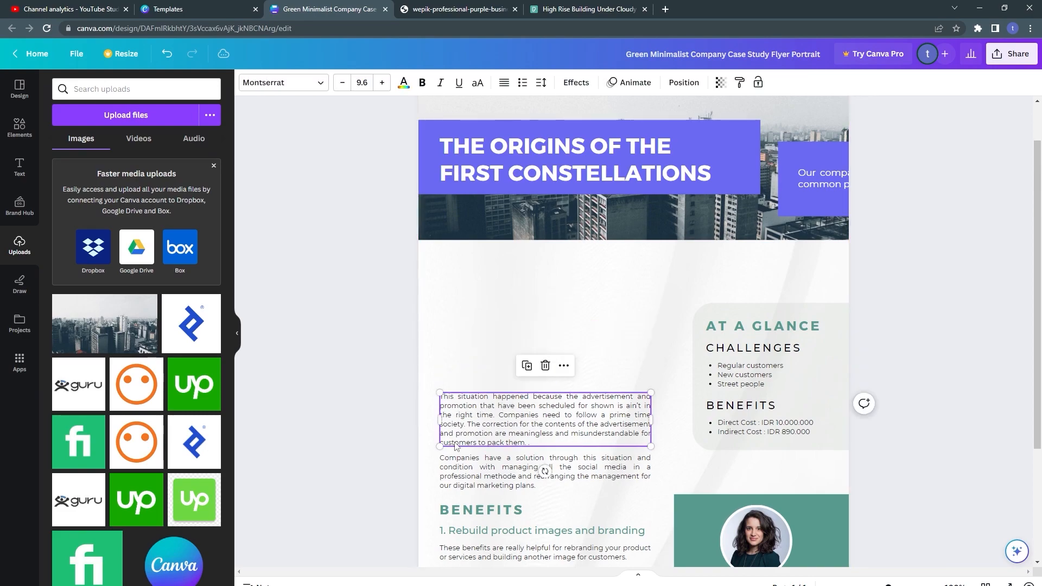
key(Delete)
click(459, 461)
key(Delete)
Delete the large Benefits heading and the first benefit's title and description.
scroll(417, 403, down, 4)
click(472, 343)
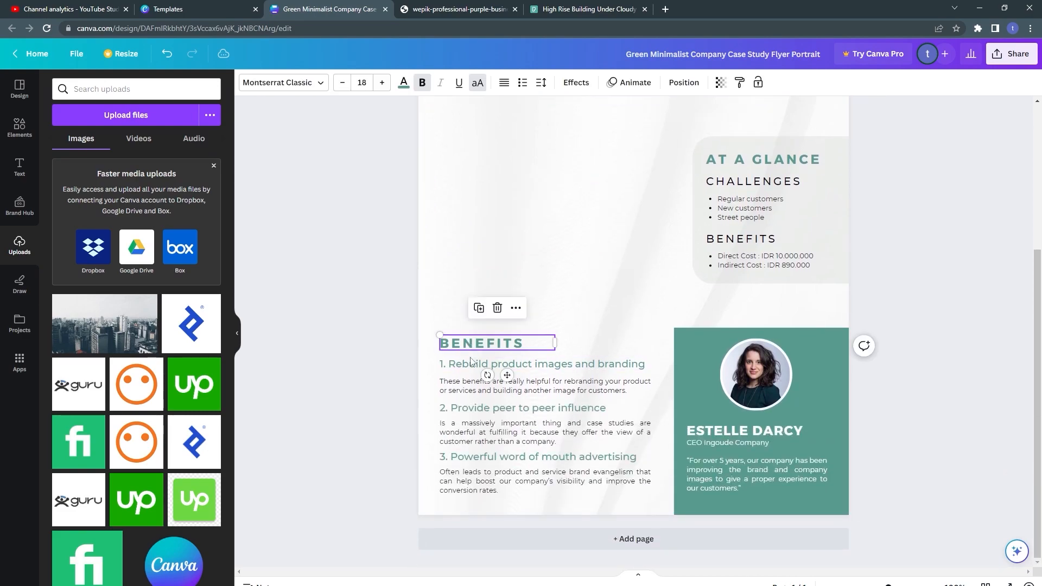
key(Delete)
click(467, 362)
key(Delete)
click(463, 383)
key(Delete)
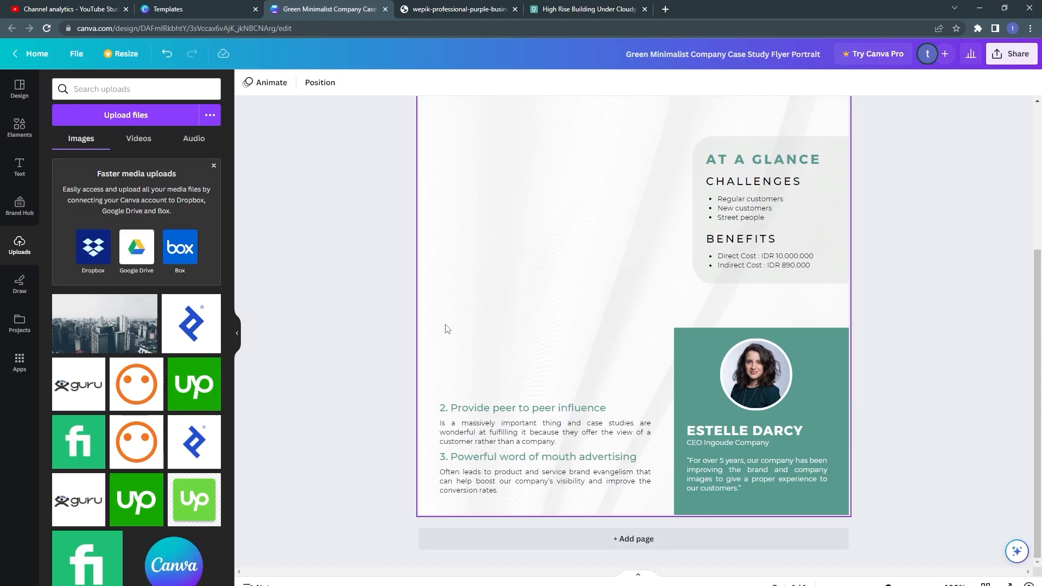
Delete the two remaining numbered benefits, the green testimonial card and the At a Glance card.
drag(445, 324, 810, 499)
key(Delete)
scroll(624, 304, up, 5)
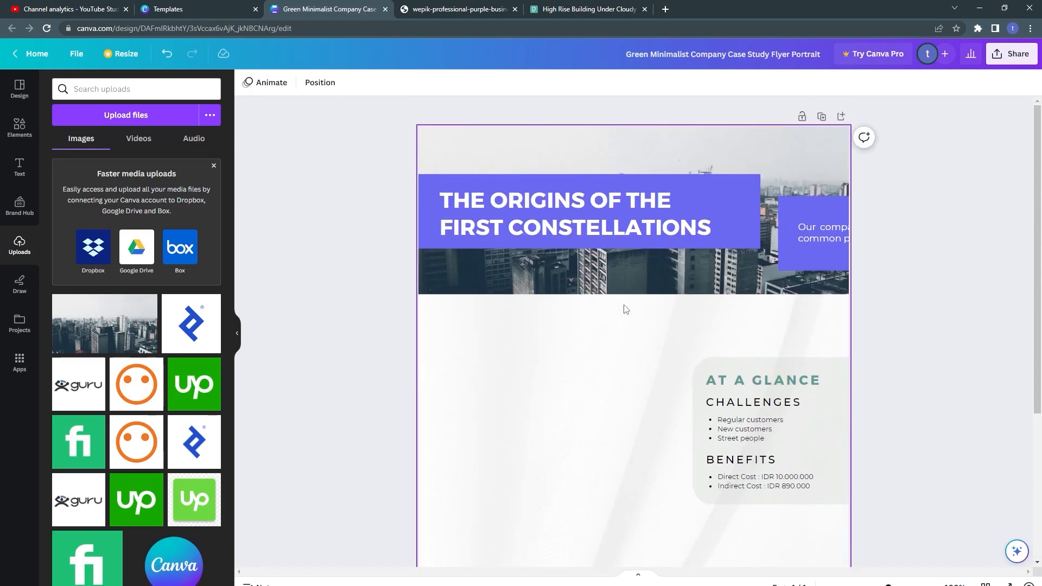
drag(617, 335, 750, 536)
key(Delete)
Remove the wavy grey background photo so the page is plain white.
scroll(495, 379, down, 5)
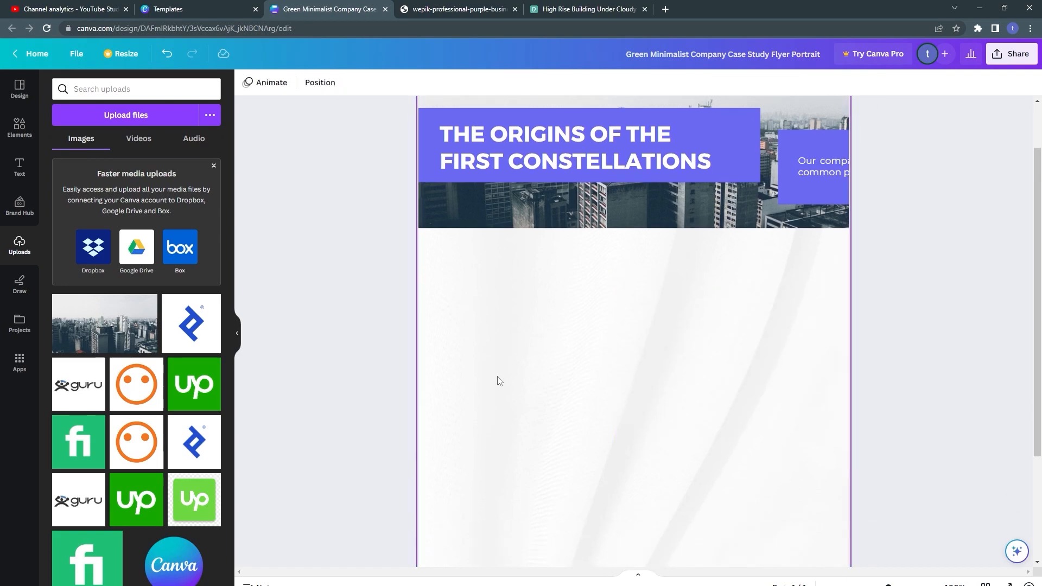
click(545, 352)
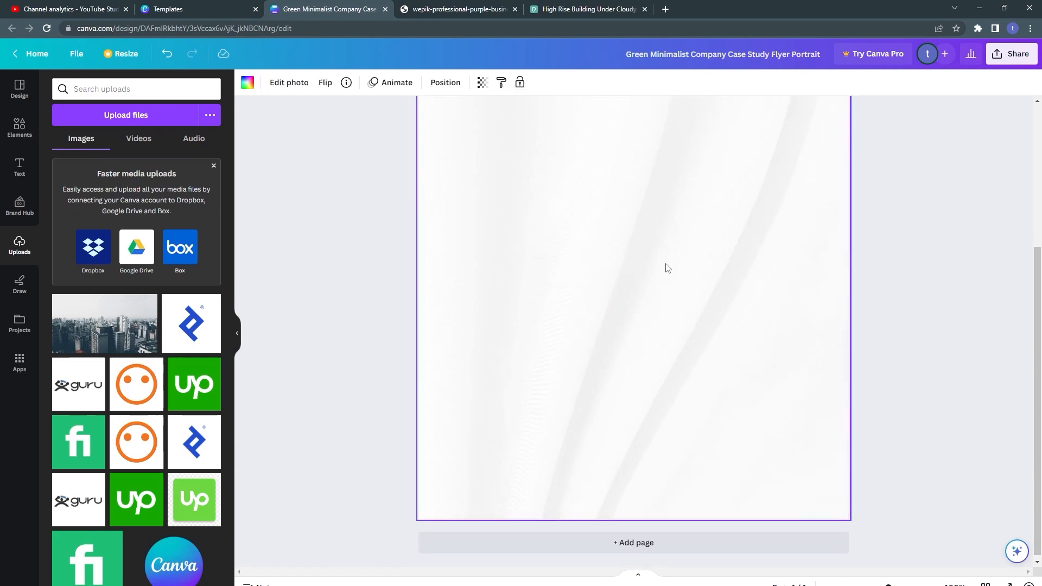
scroll(653, 268, up, 4)
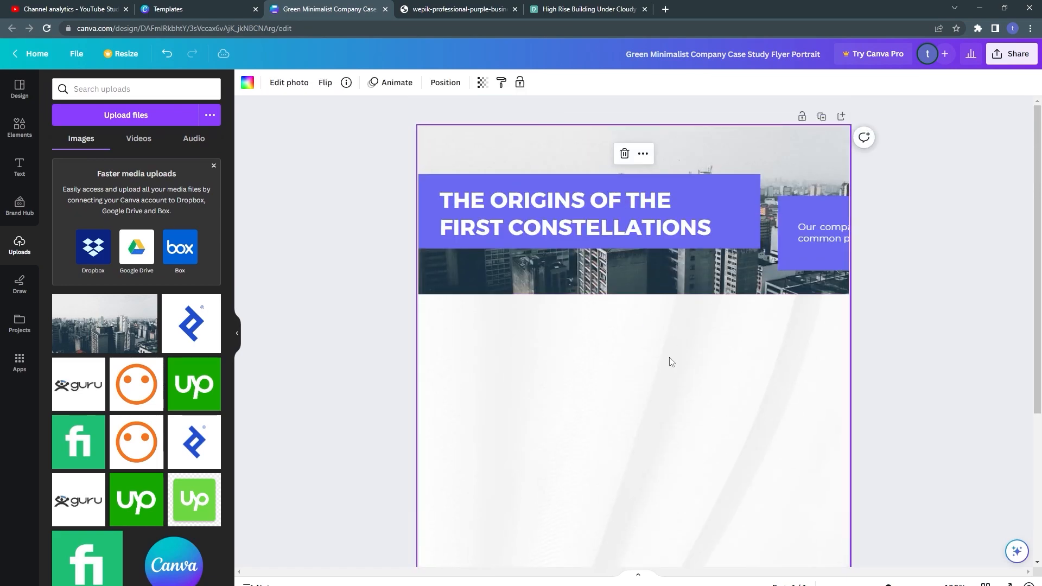
double_click(672, 362)
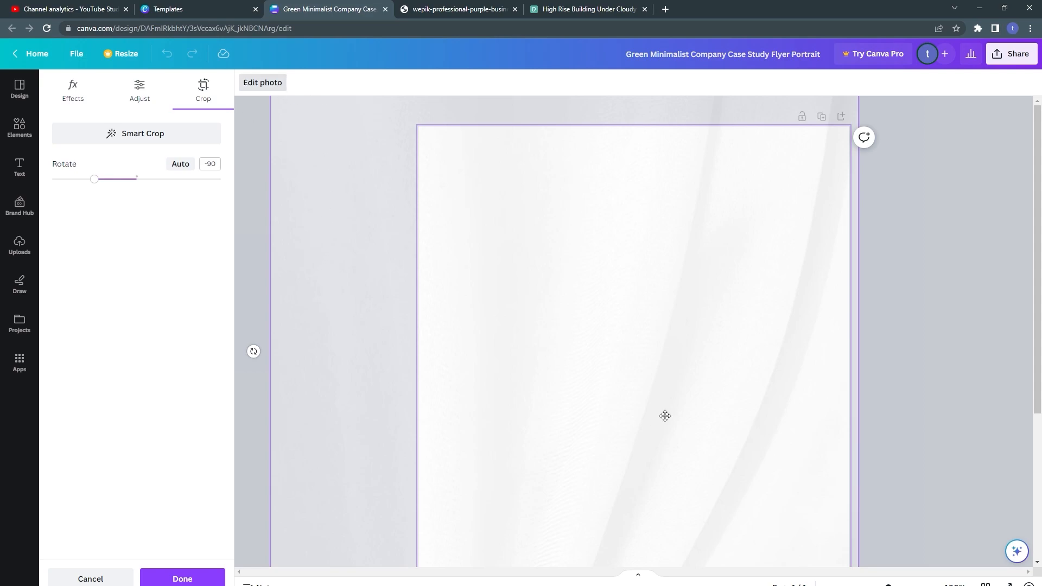
click(666, 440)
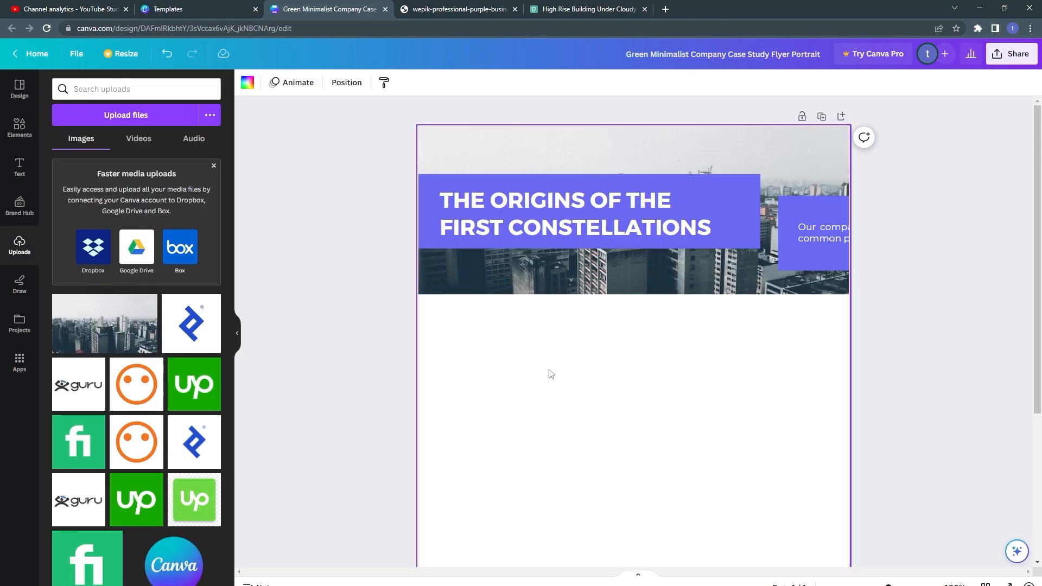
scroll(543, 299, down, 4)
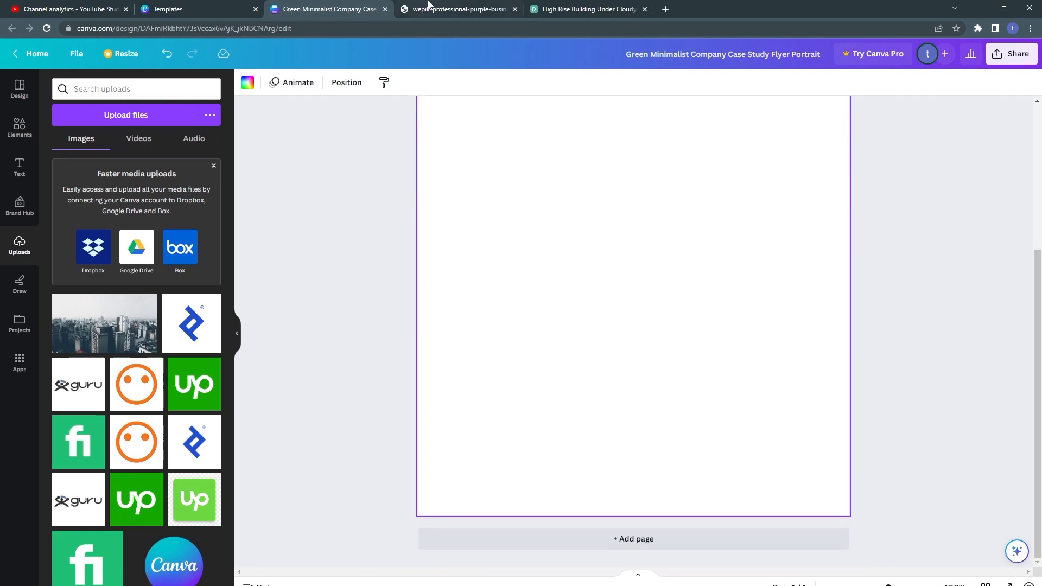
Compare with the reference flyer PDF and move the purple company description block with its text into the empty area below the header photo.
click(429, 9)
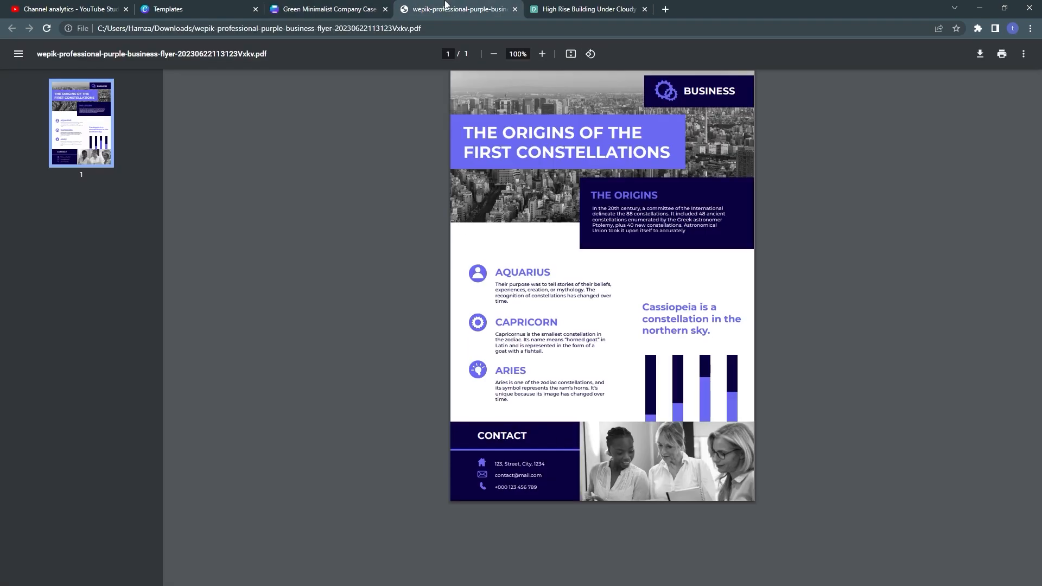
click(350, 8)
scroll(560, 244, up, 5)
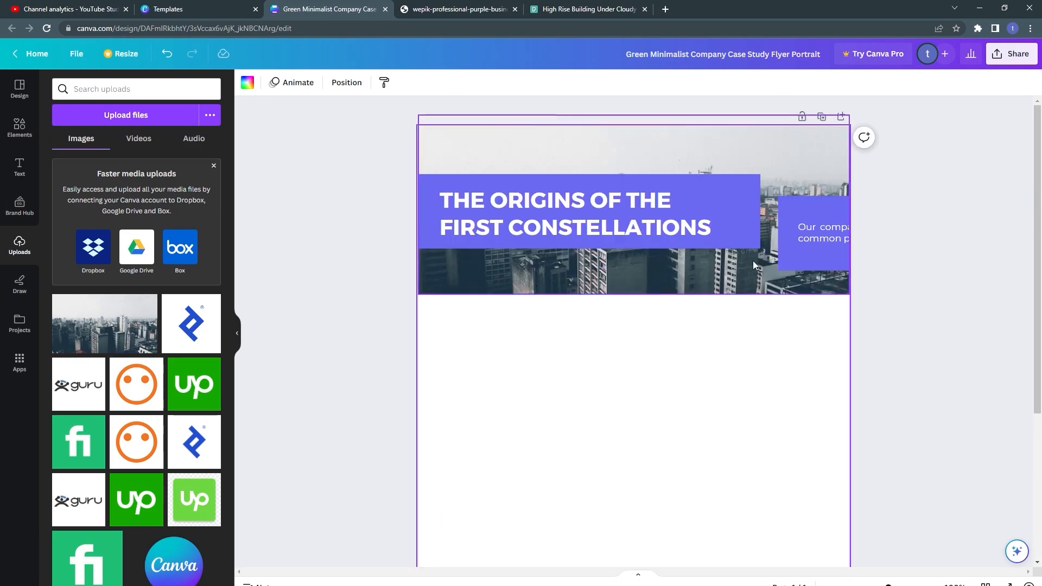
click(808, 232)
drag(796, 205, 498, 360)
Darken the city header photo to resemble the reference flyer, setting Brightness to -76 and Contrast to 46.
click(705, 163)
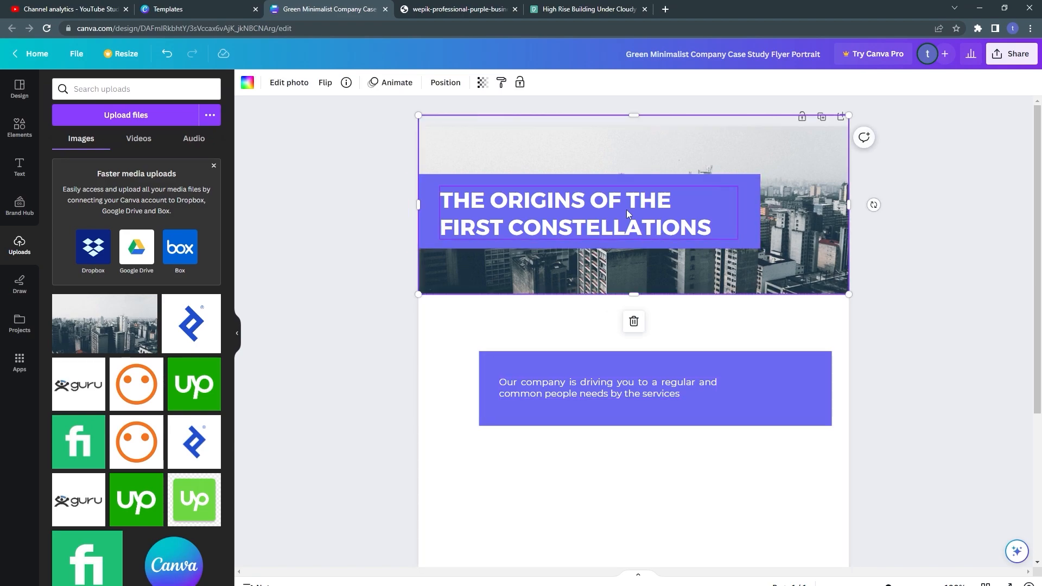
click(460, 11)
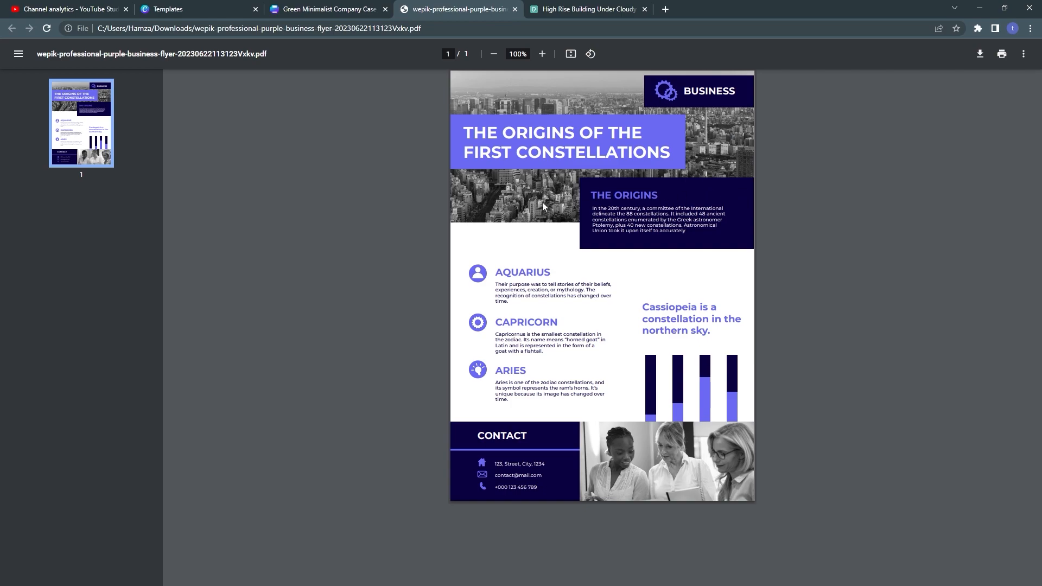
click(364, 7)
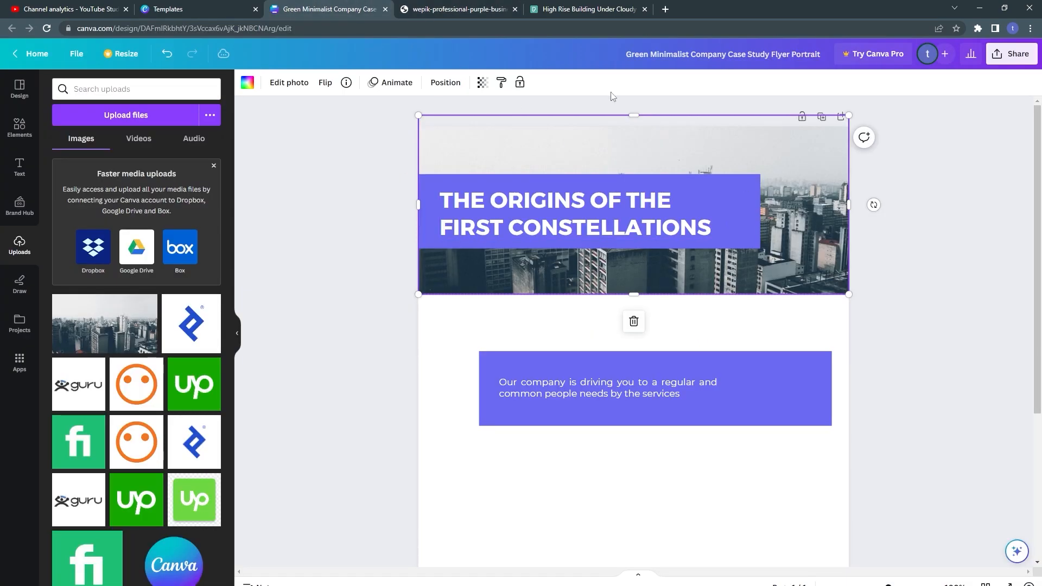
click(481, 84)
click(291, 83)
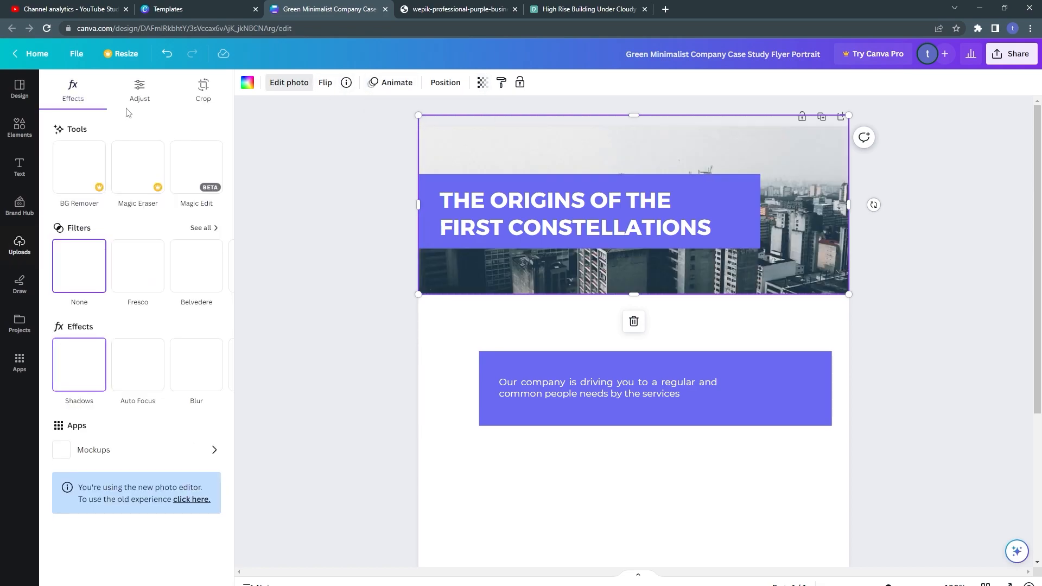
click(141, 96)
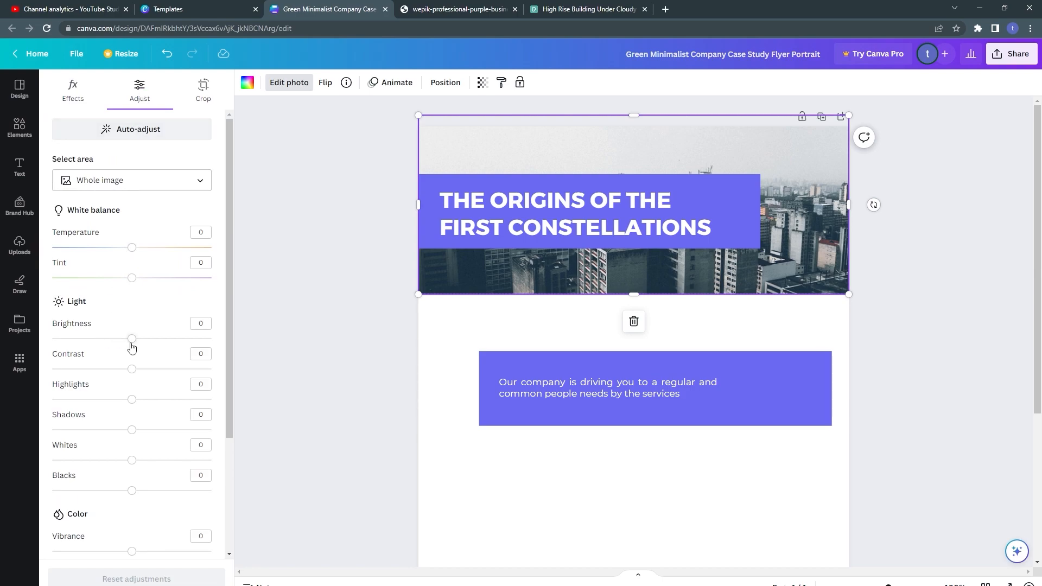
drag(132, 344, 71, 354)
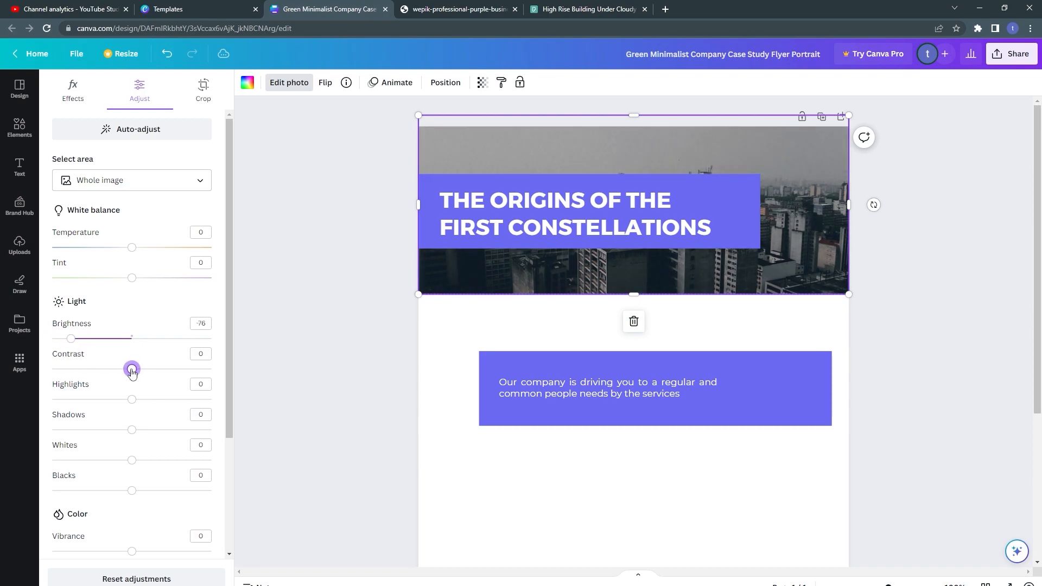
drag(131, 373, 167, 378)
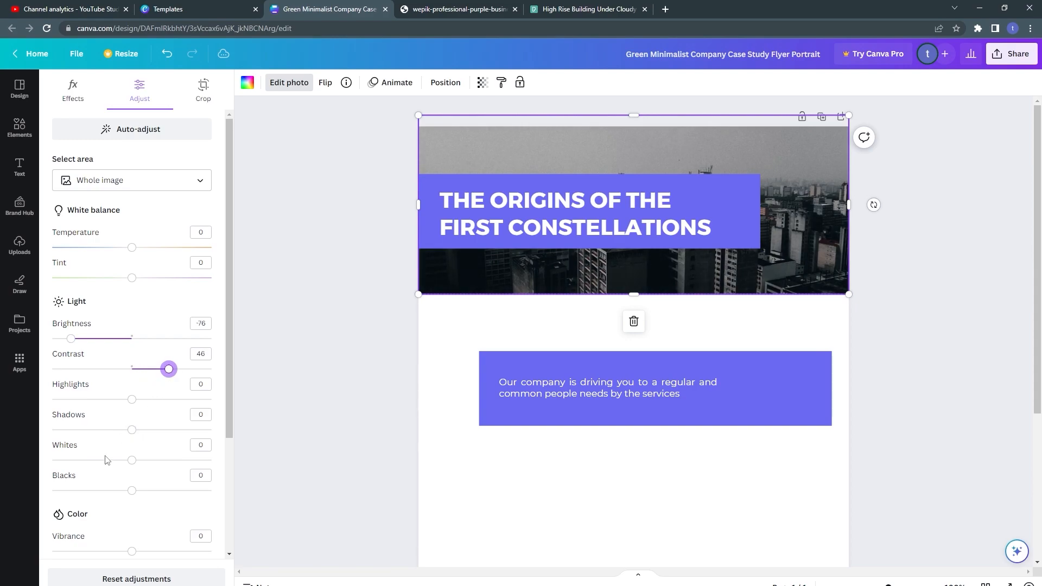
Set the header photo's Blacks to 31 and lower its Whites slightly.
click(156, 495)
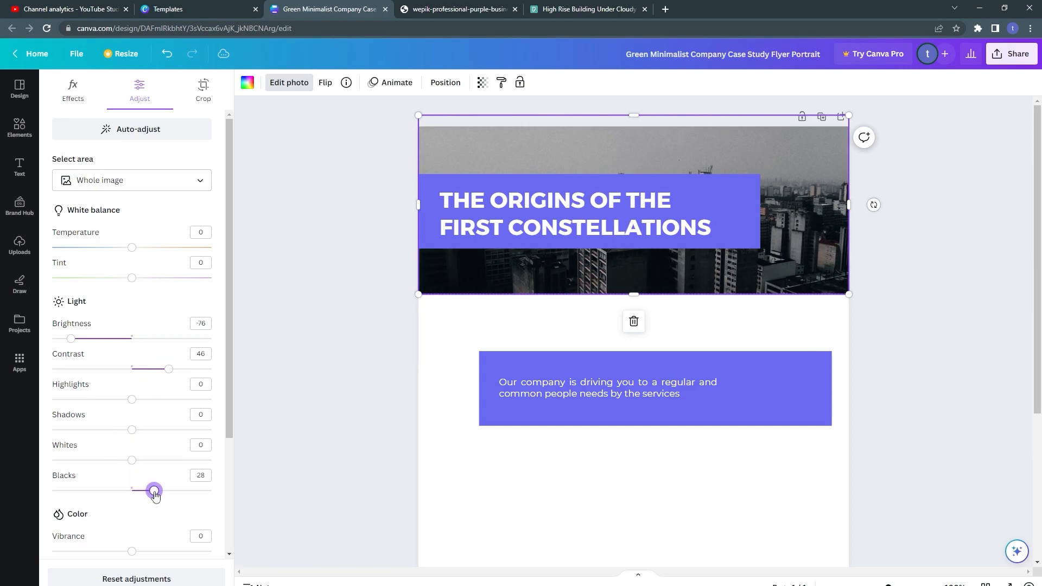
drag(155, 495, 158, 494)
click(108, 460)
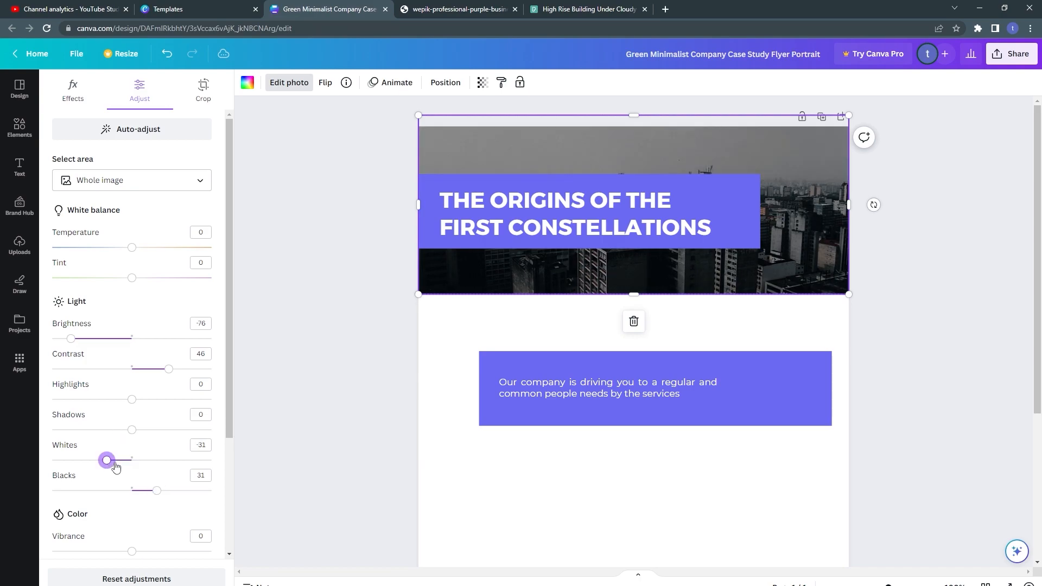
drag(114, 464, 122, 462)
click(446, 244)
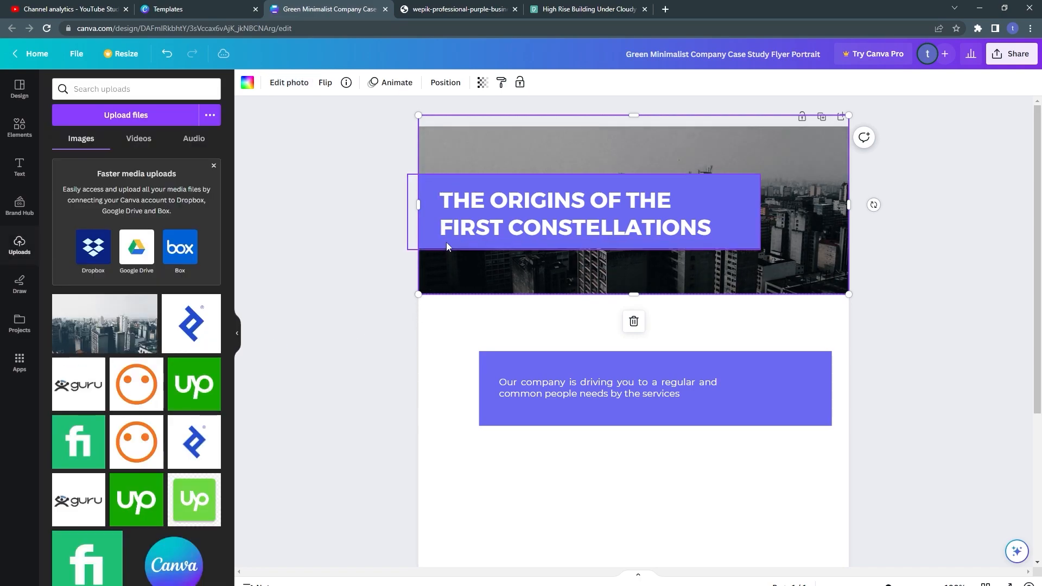
click(345, 206)
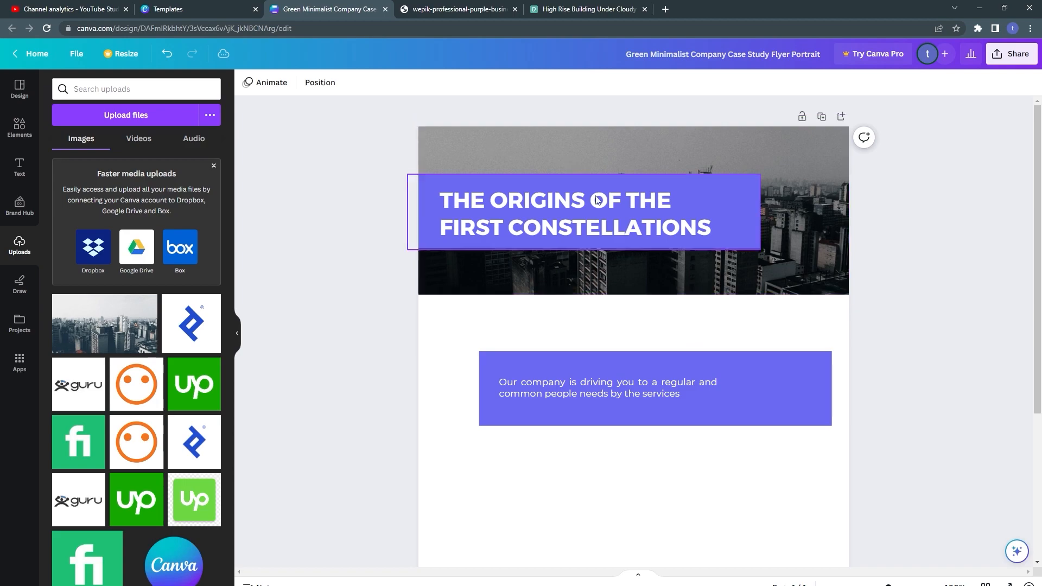
Copy the paragraph under The Origins from the reference PDF and replace the company description text in the purple block with it.
click(450, 11)
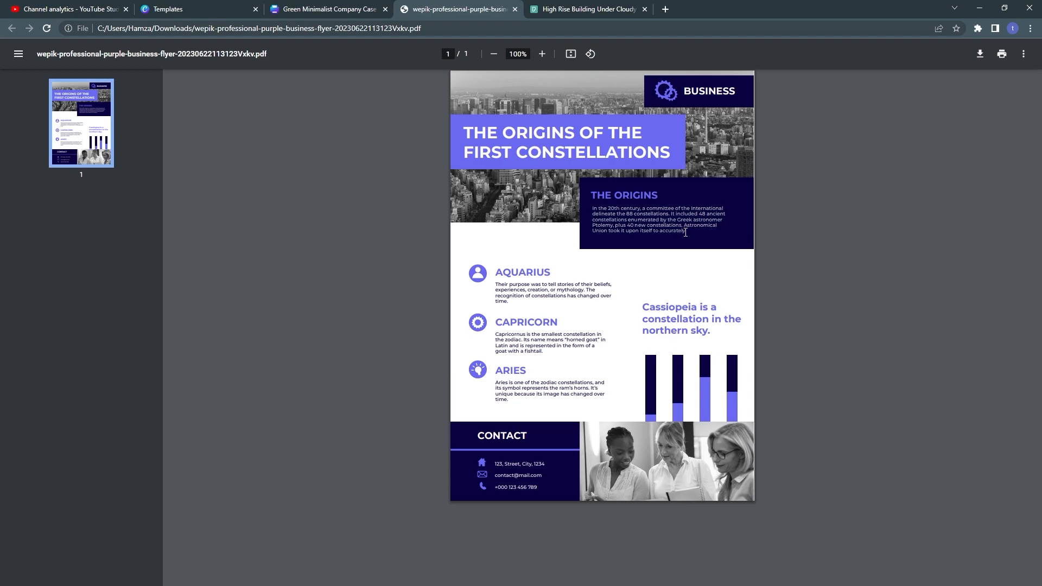
right_click(663, 225)
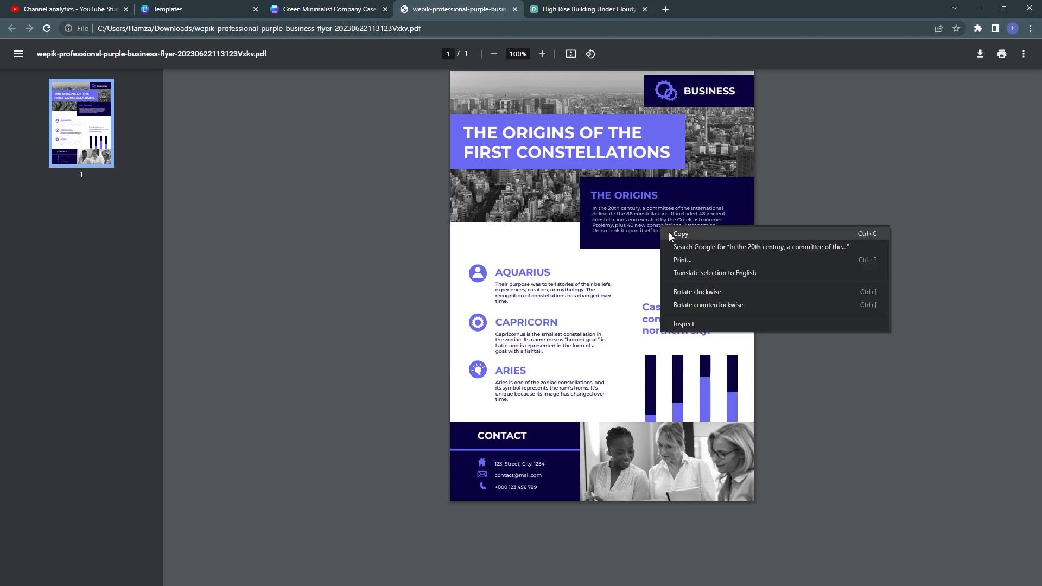
click(673, 233)
click(271, 6)
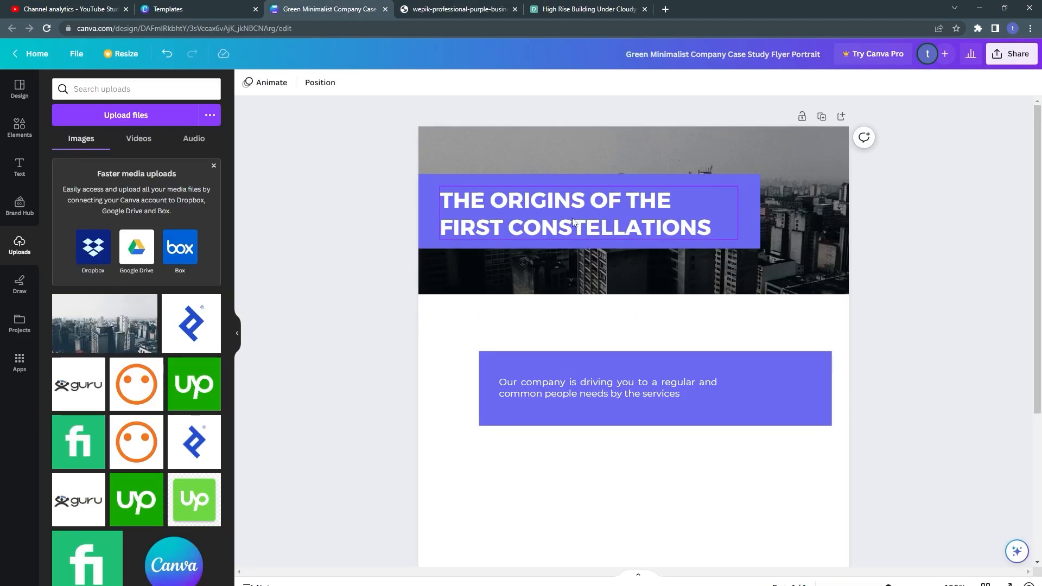
click(617, 382)
click(618, 382)
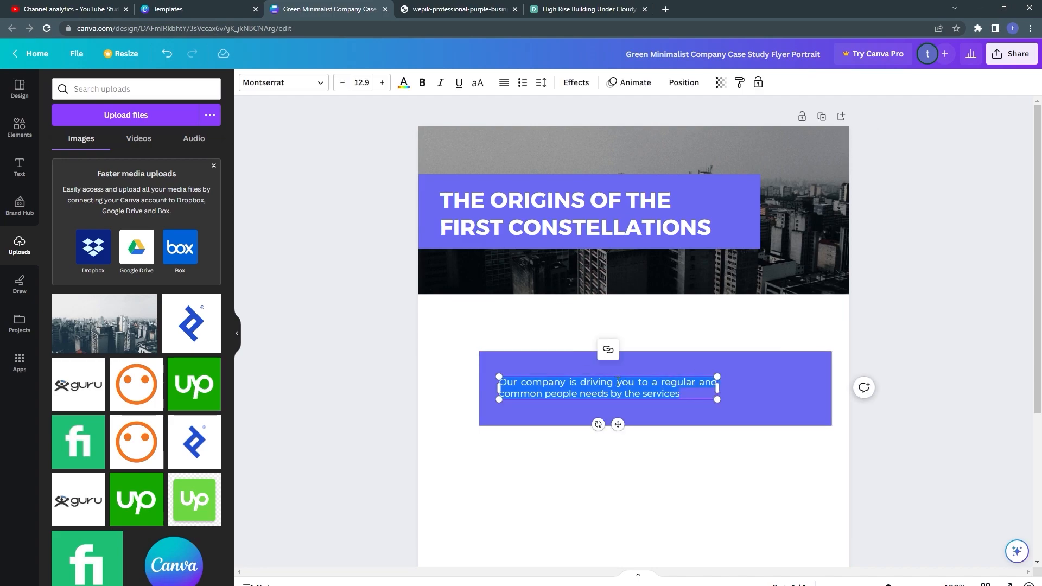
key(ctrl+v)
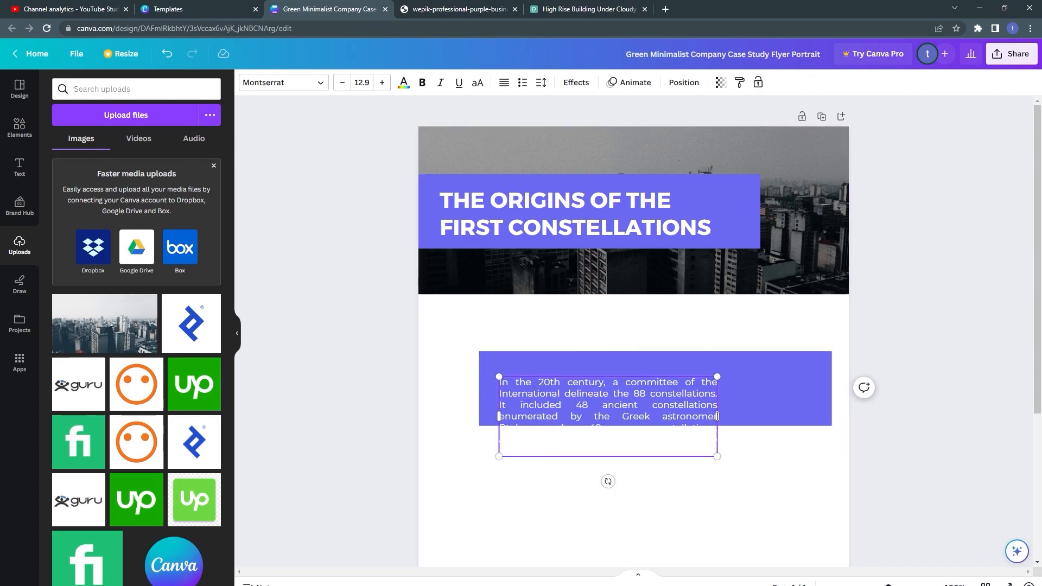
Widen the paragraph's text box to nearly the full block width and reduce its font size to 8.9.
drag(717, 416, 810, 413)
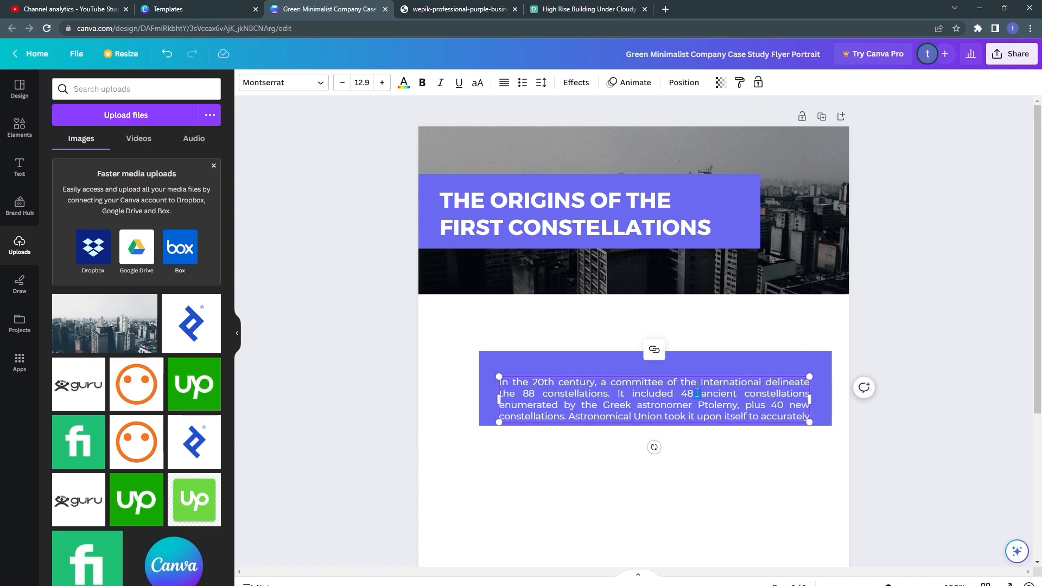
click(697, 393)
key(ctrl+shift+comma)
key(ctrl+shift+comma)
key(ctrl+shift+comma)
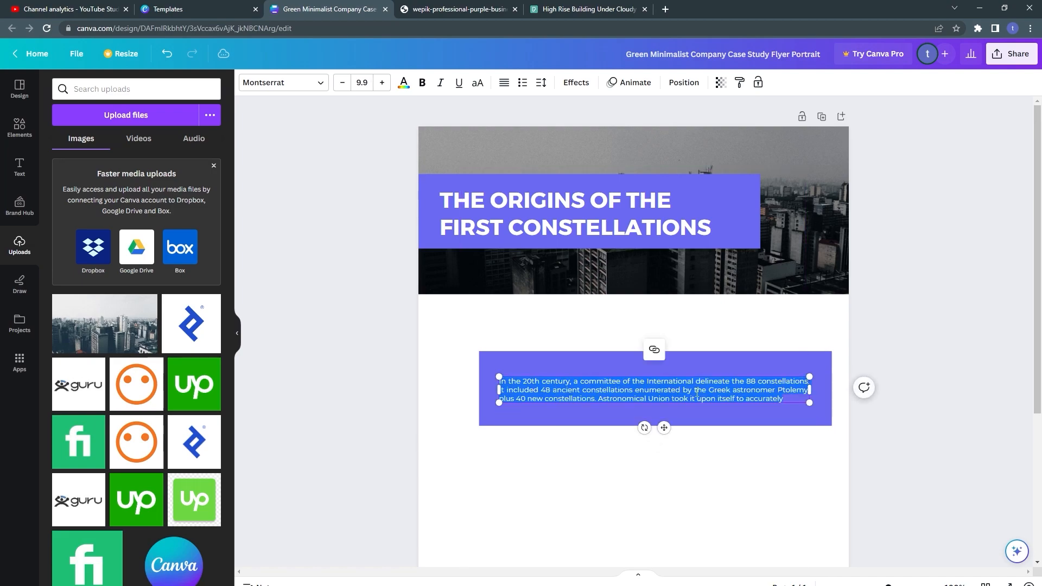
key(ctrl+shift+comma)
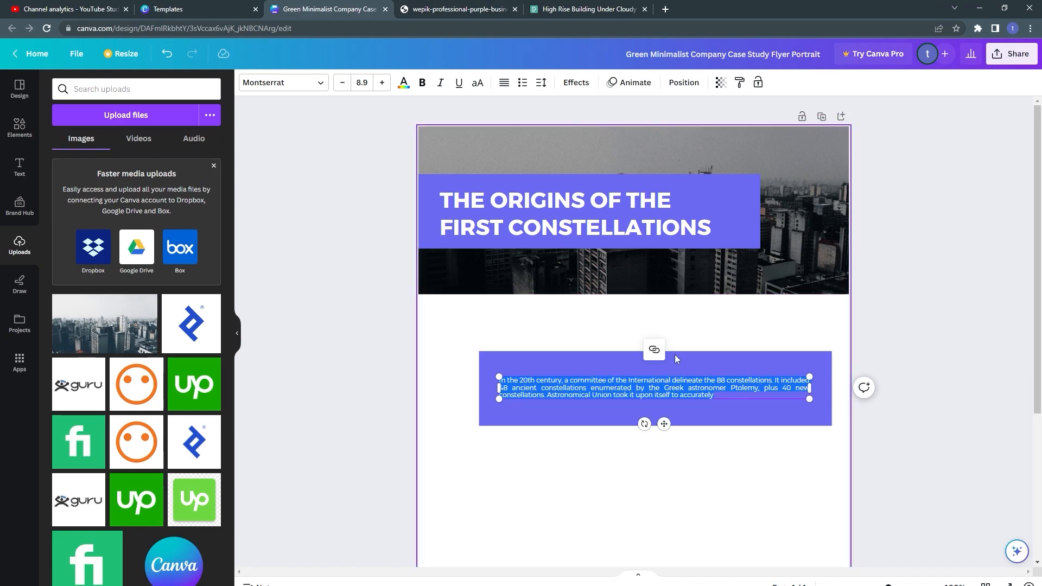
Sample the dark navy of the reference PDF's The Origins block with Eye Dropper and copy its hex code #0b0040.
click(702, 361)
key(ctrl+Tab)
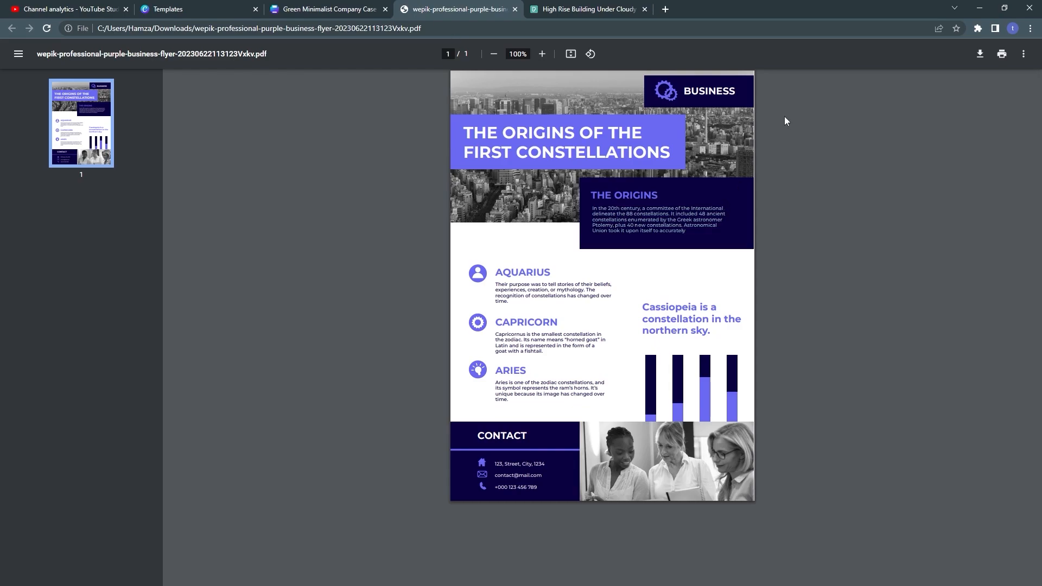
click(977, 28)
click(847, 109)
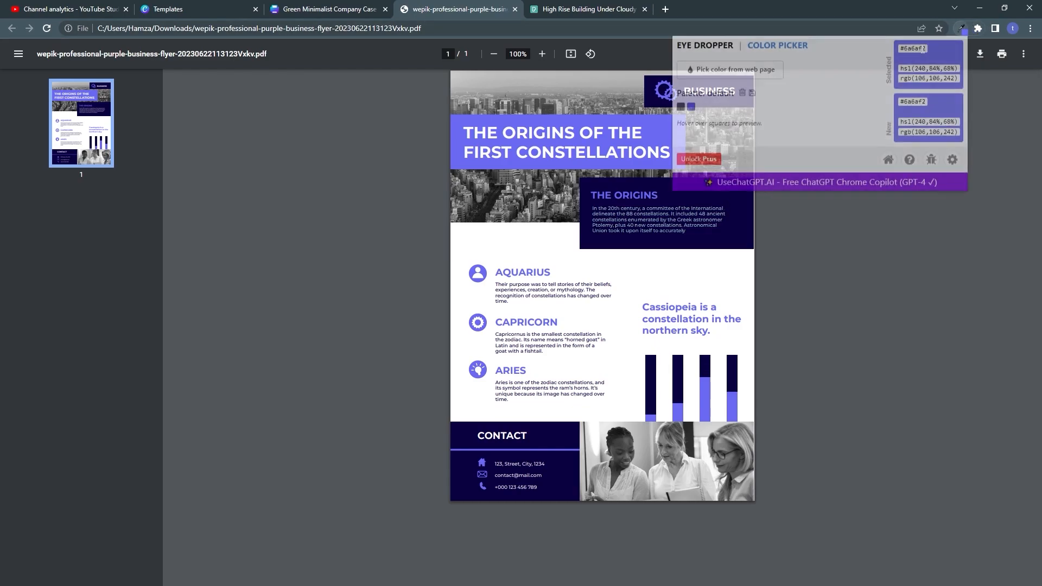
click(766, 70)
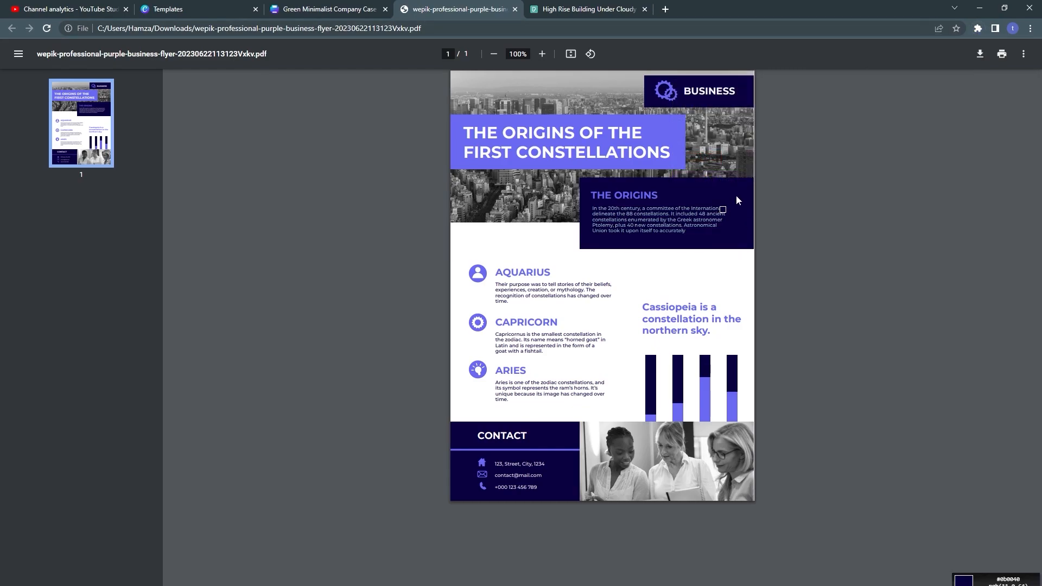
click(978, 29)
click(885, 98)
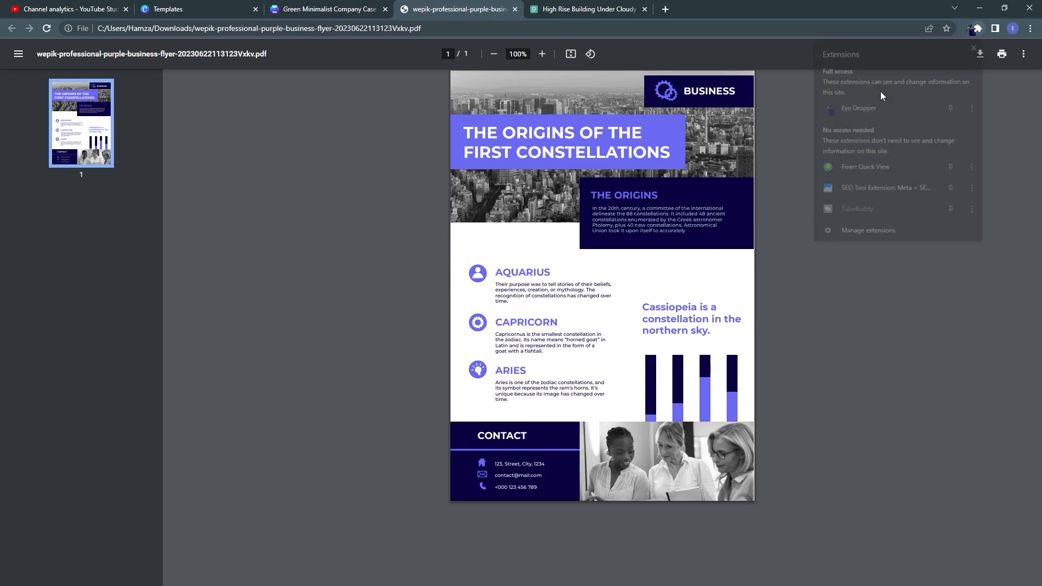
drag(902, 50, 924, 50)
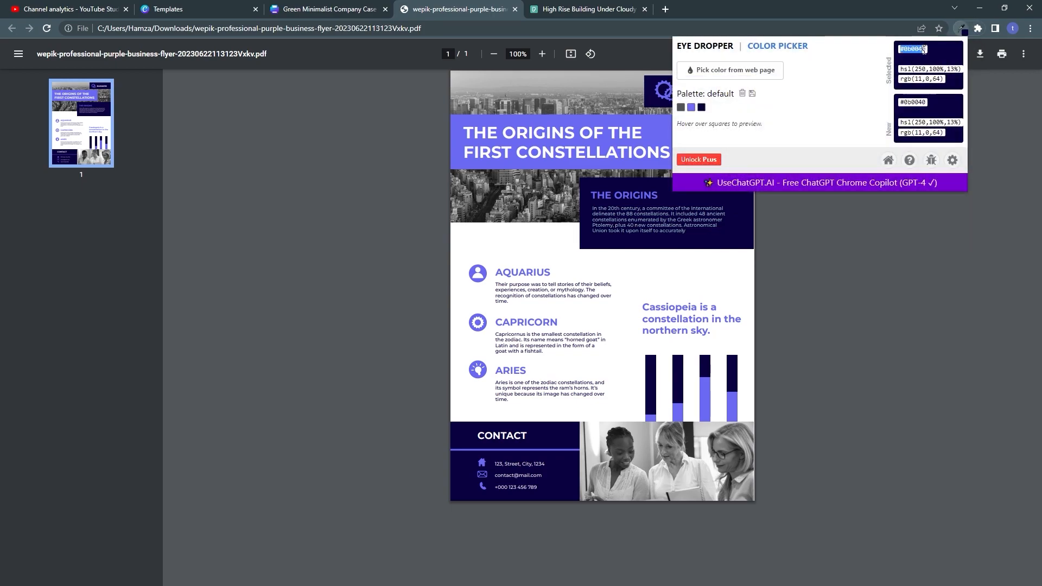
right_click(913, 50)
click(921, 57)
Set the fill of the block behind the paragraph to #0B0040 in the Canva flyer.
click(377, 5)
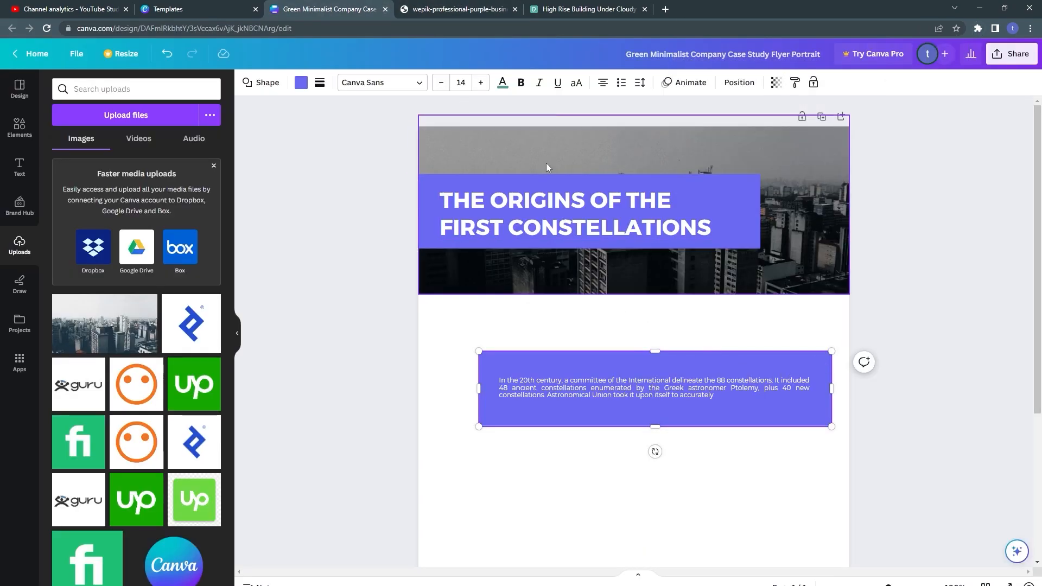
click(301, 82)
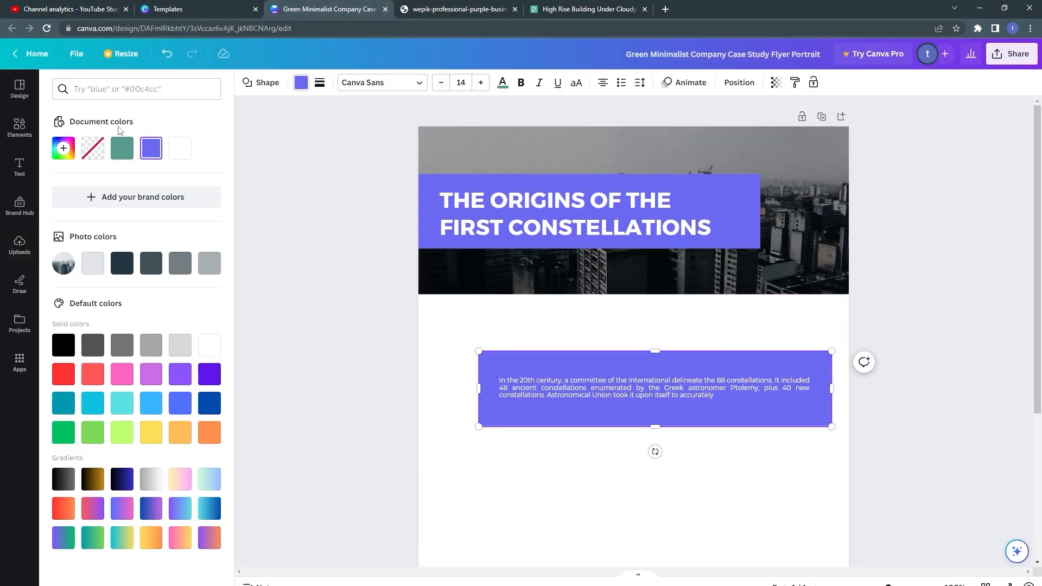
click(63, 147)
key(ctrl+v)
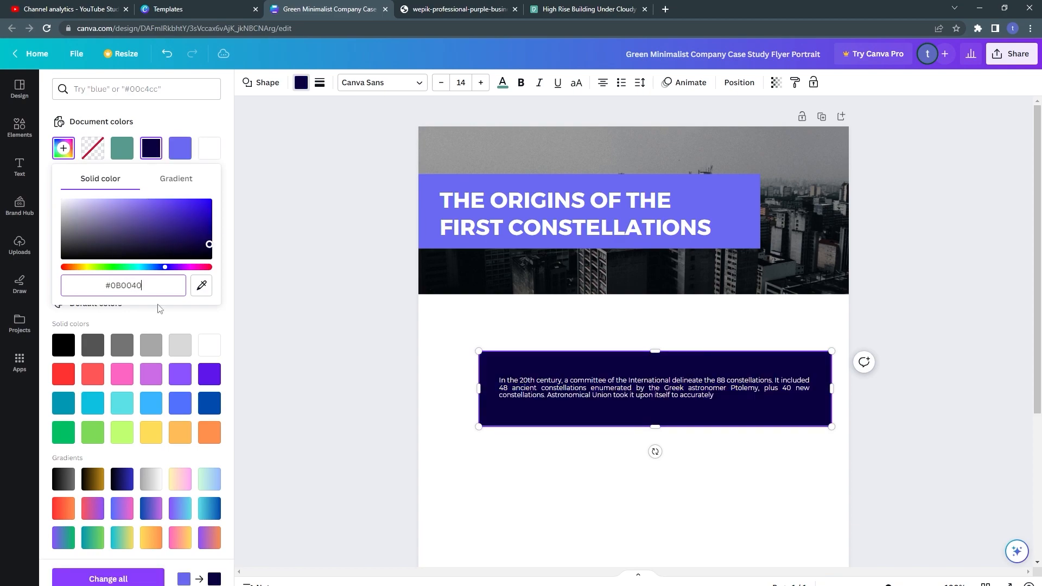
Sample the purple of the reference PDF's The Origins heading with Eye Dropper and copy its hex code #6a6af2.
click(454, 451)
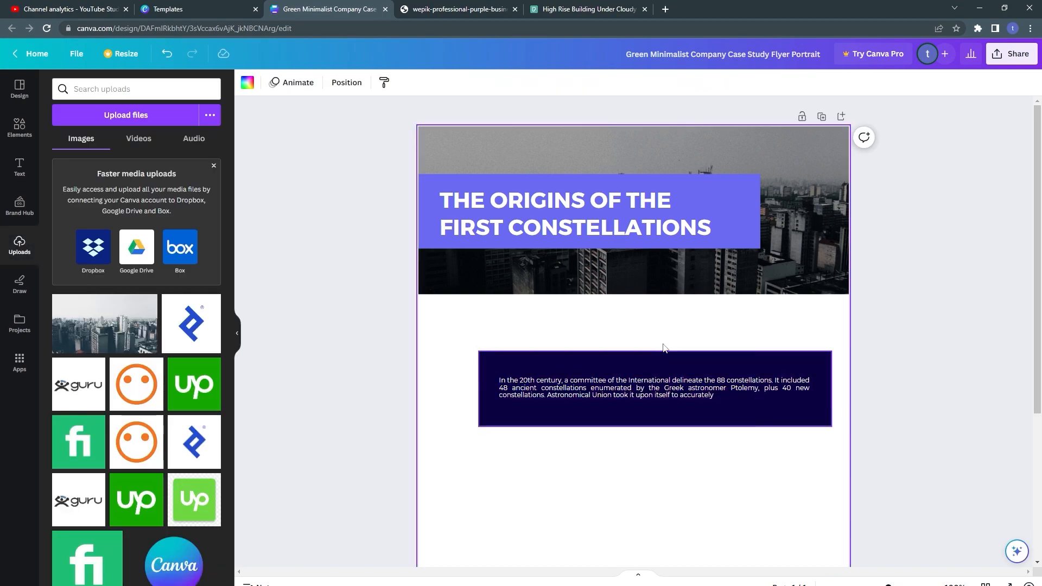
click(494, 9)
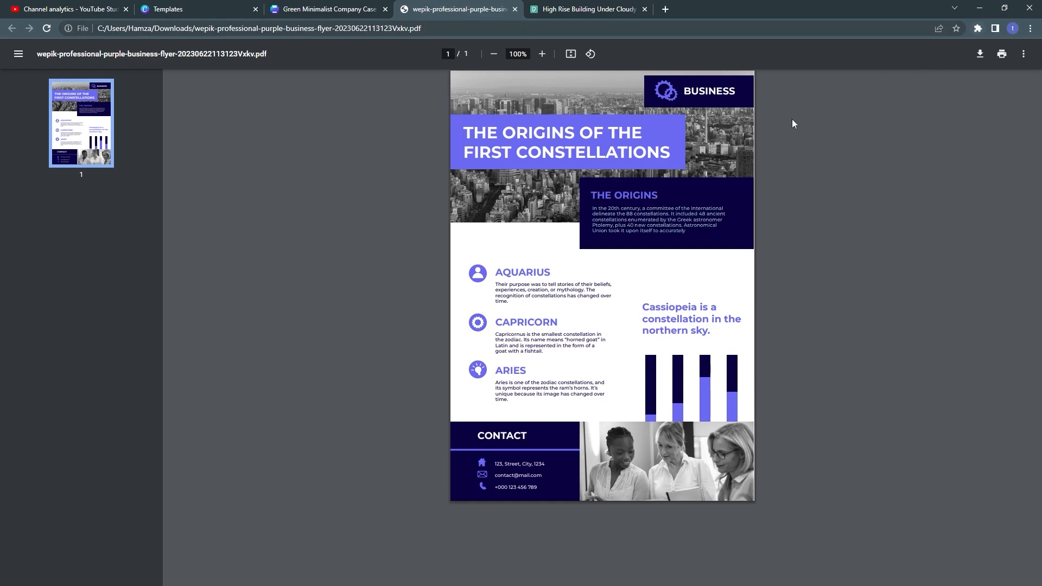
scroll(714, 167, up, 5)
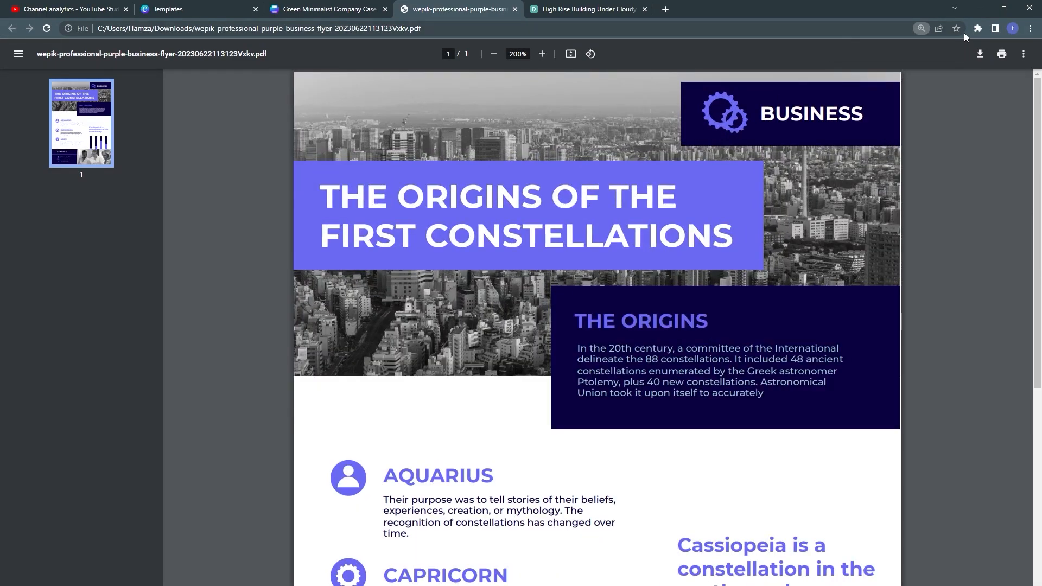
click(974, 29)
click(841, 109)
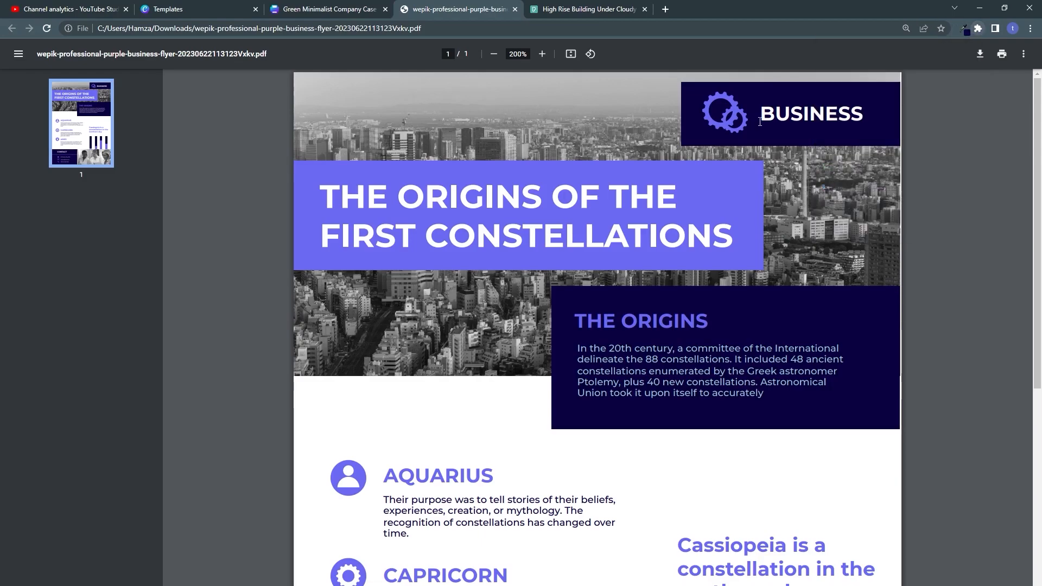
click(730, 70)
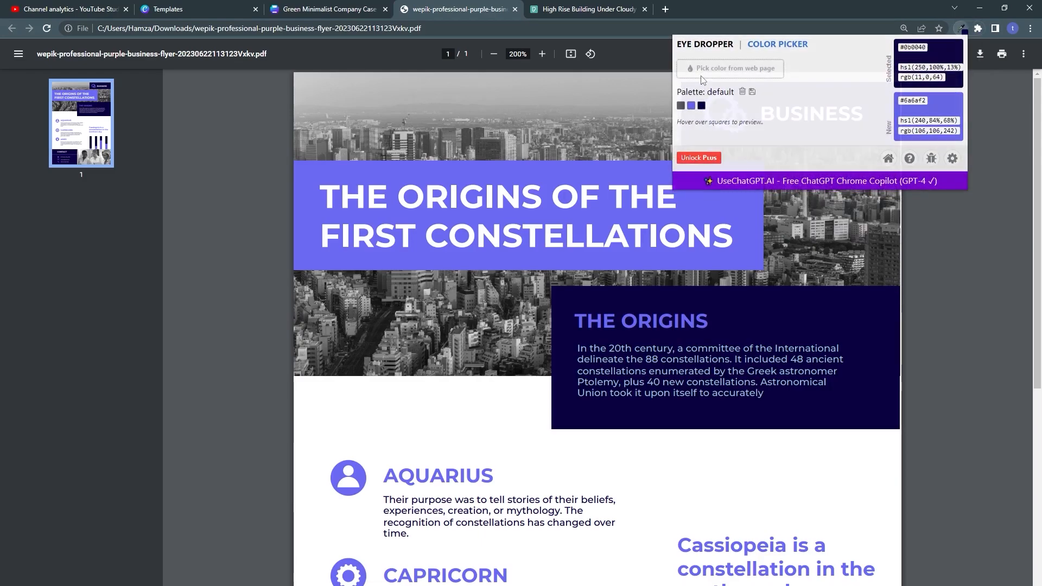
click(624, 327)
click(978, 28)
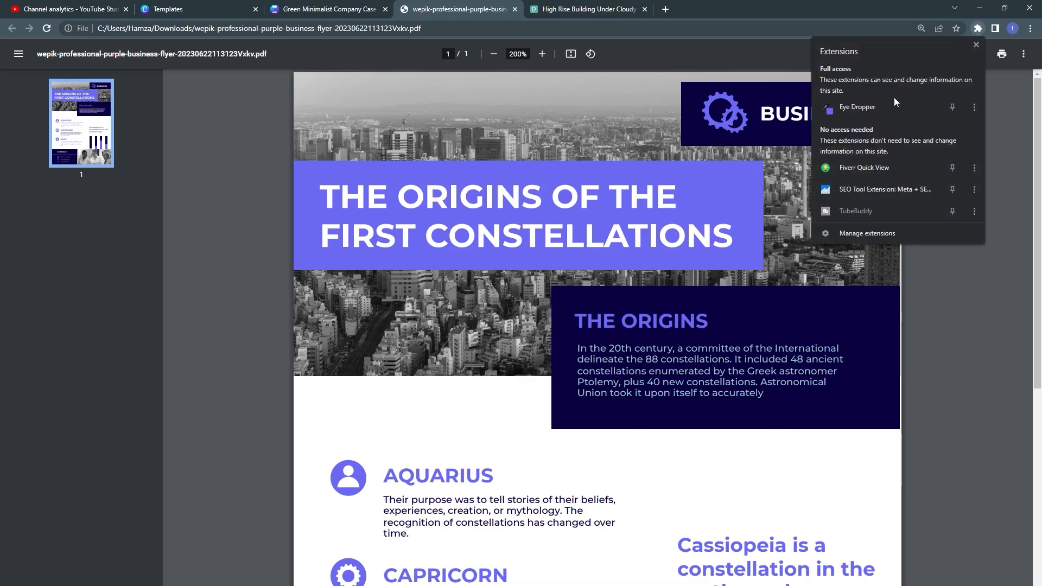
click(890, 107)
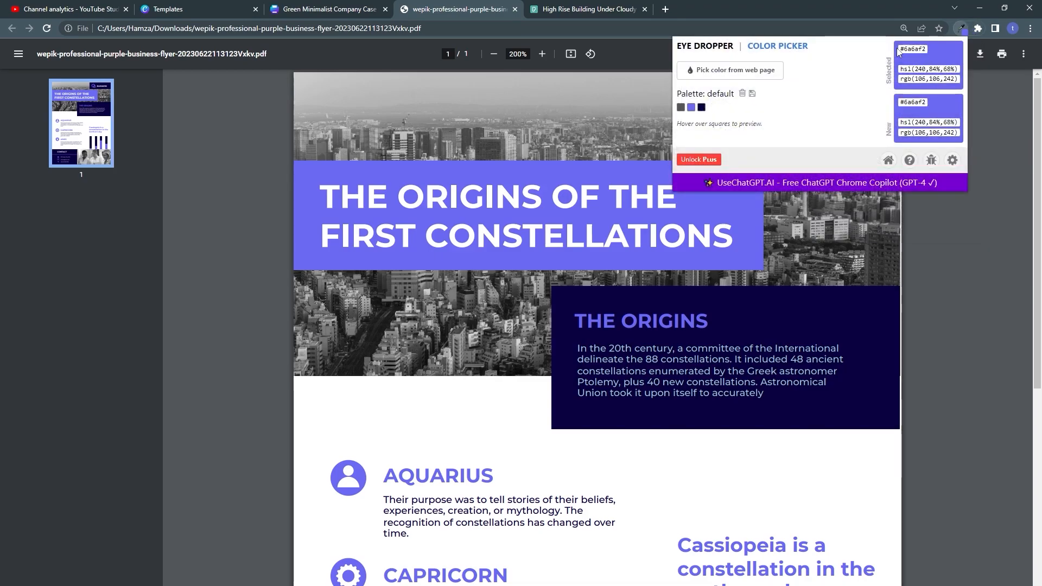
drag(898, 49, 931, 50)
right_click(912, 53)
click(917, 57)
In the Canva flyer, place a copy of the title text over the navy block's lower edge and color it #6A6AF2.
click(226, 5)
click(305, 9)
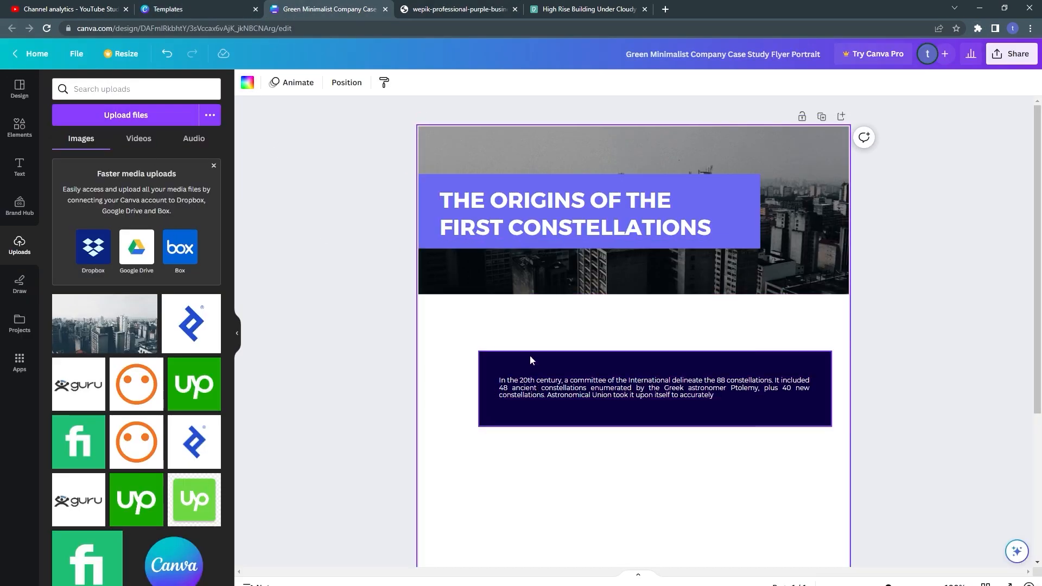
drag(522, 221, 535, 435)
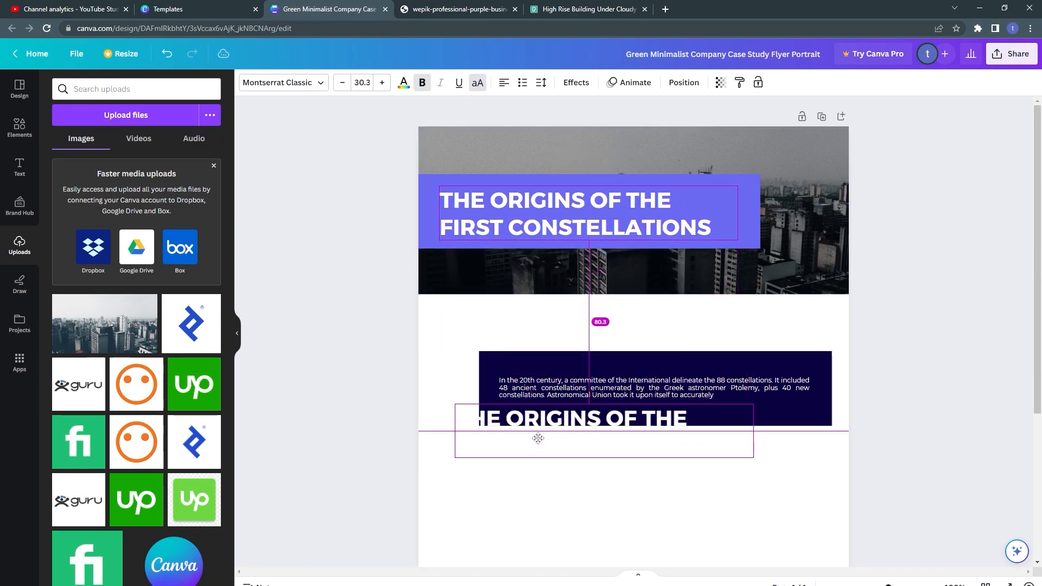
double_click(512, 417)
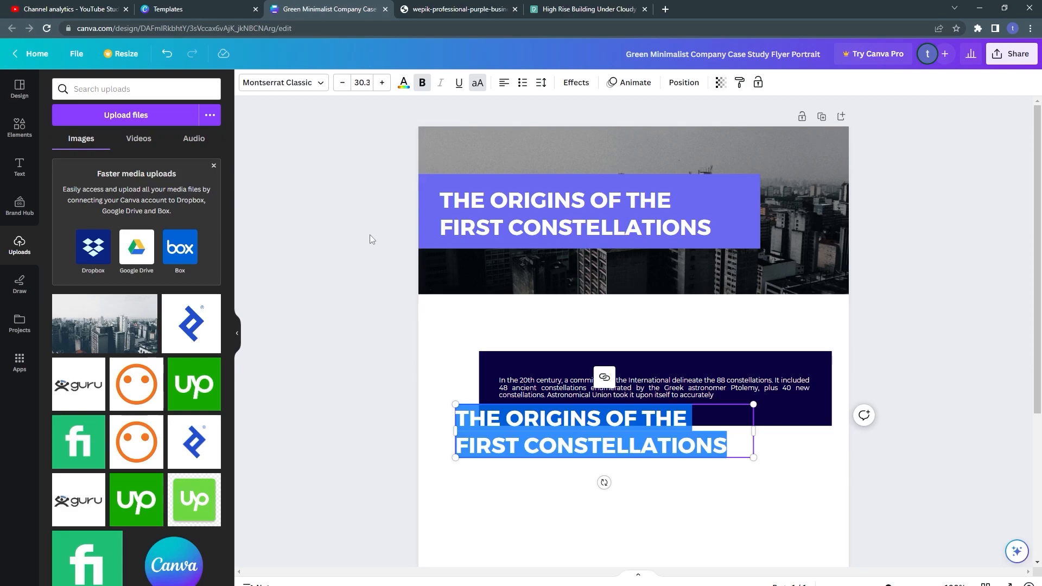
click(403, 82)
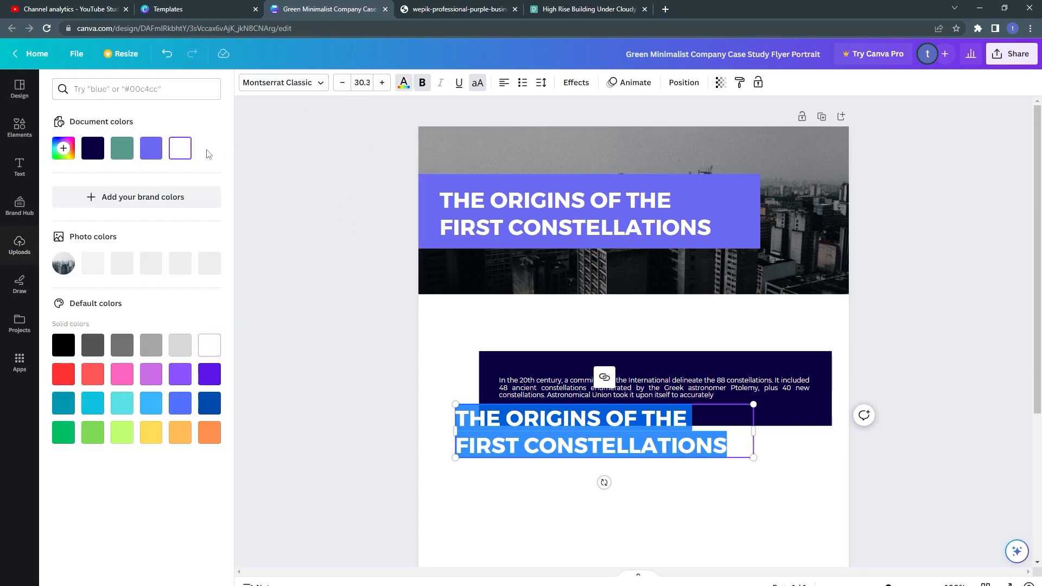
click(63, 147)
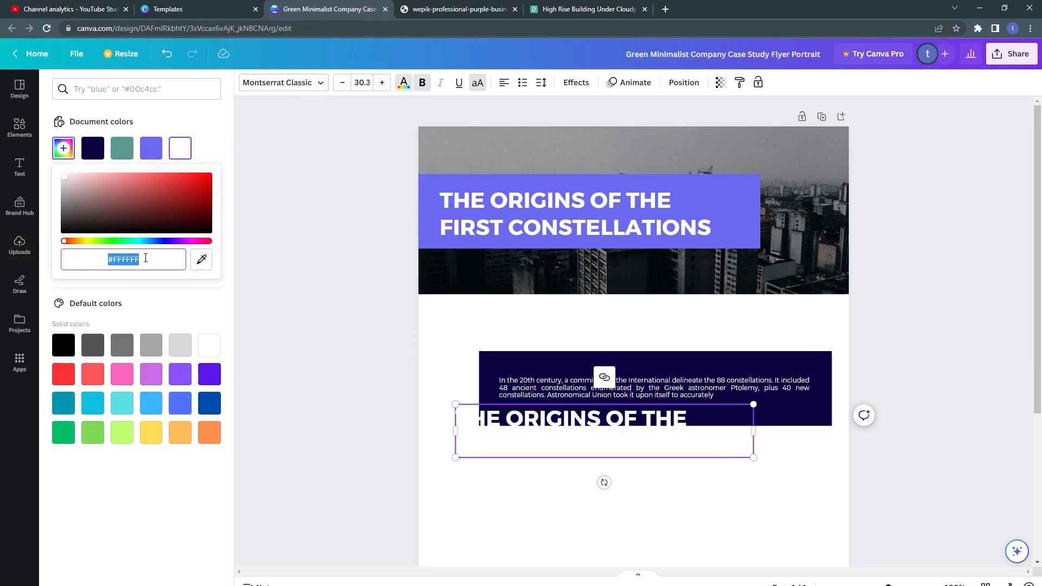
key(ctrl+v)
click(343, 348)
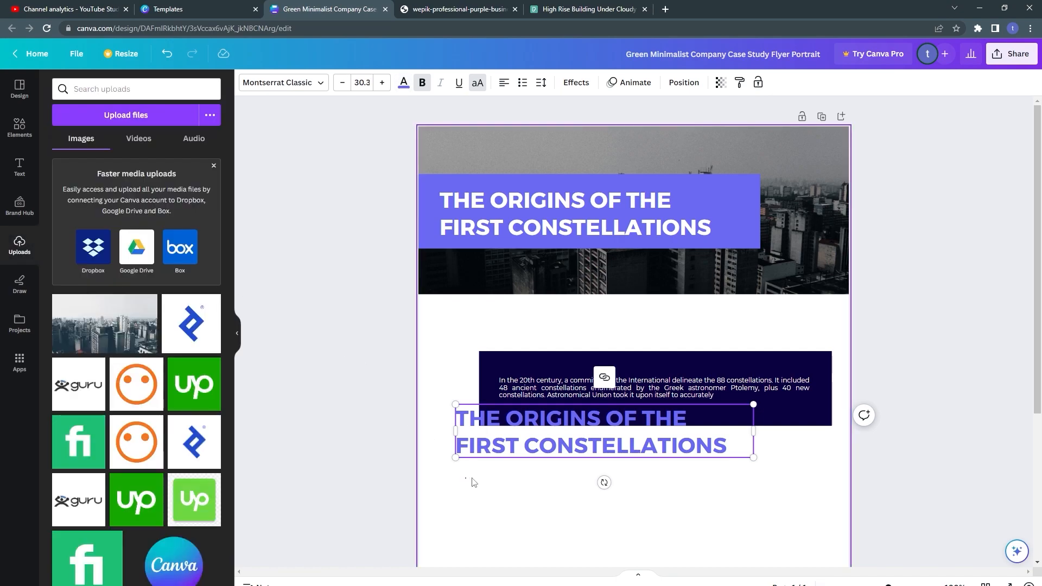
Move the purple title copy to the navy block's upper edge and replace its wording with THE ORIGINS, copied from the reference PDF.
drag(564, 429, 586, 334)
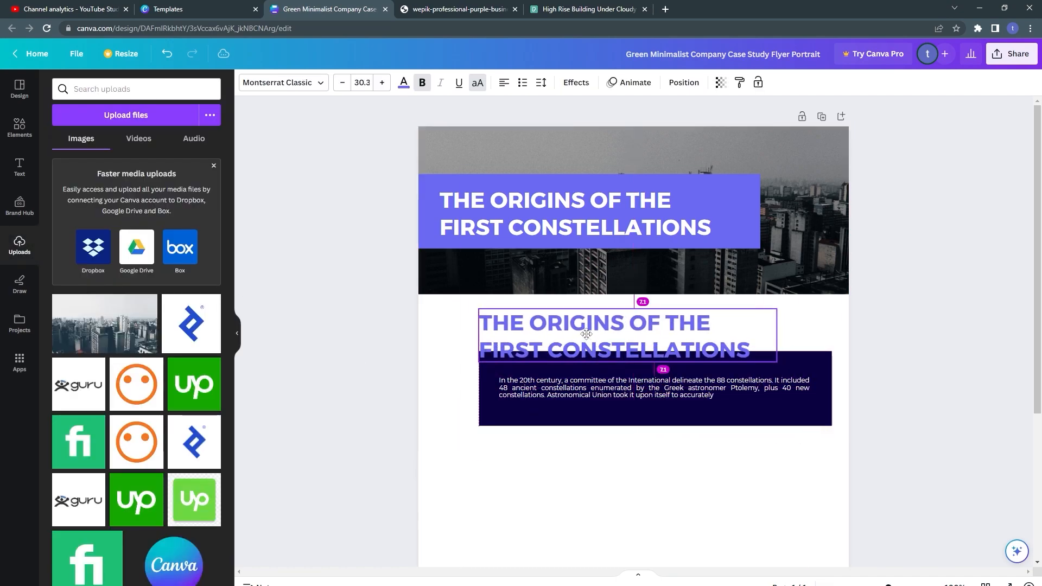
click(429, 9)
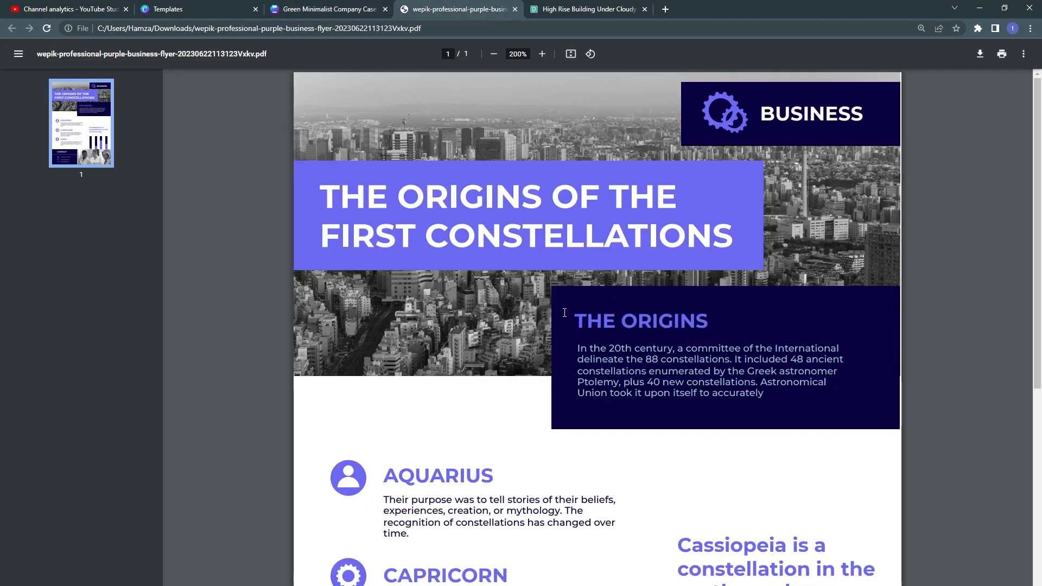
key(ctrl+0)
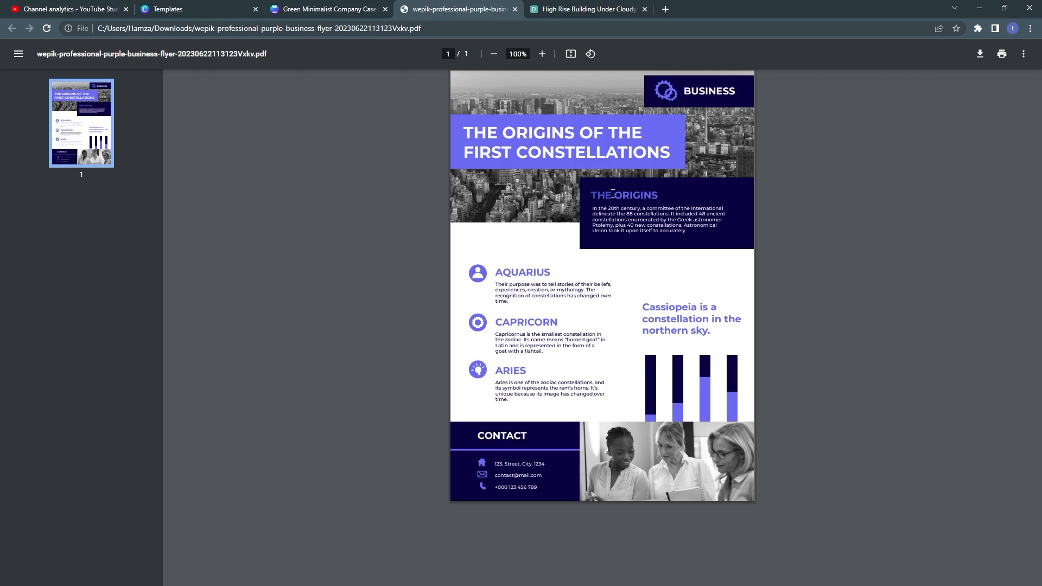
right_click(649, 196)
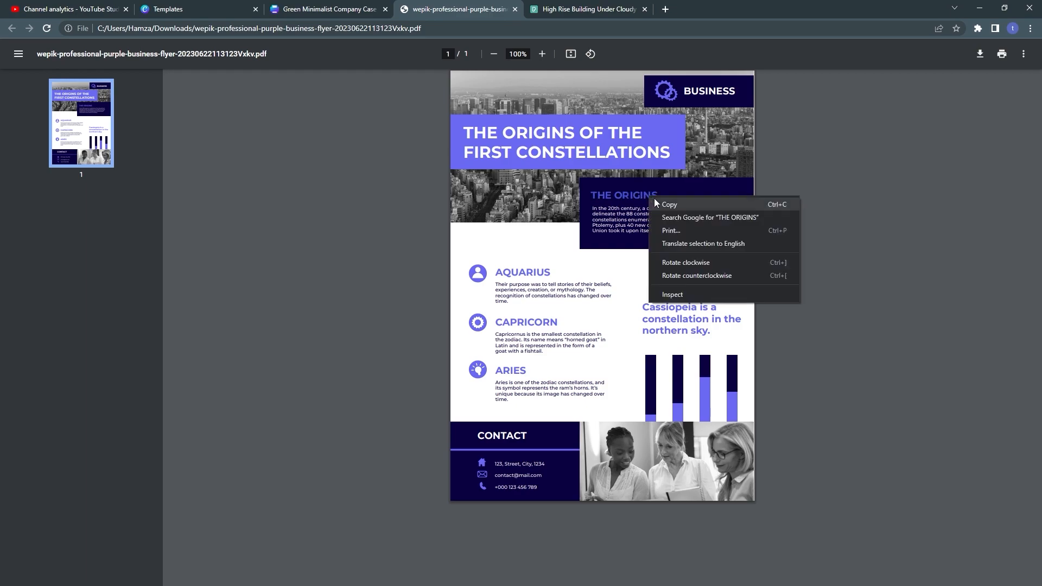
click(667, 205)
click(330, 9)
double_click(536, 326)
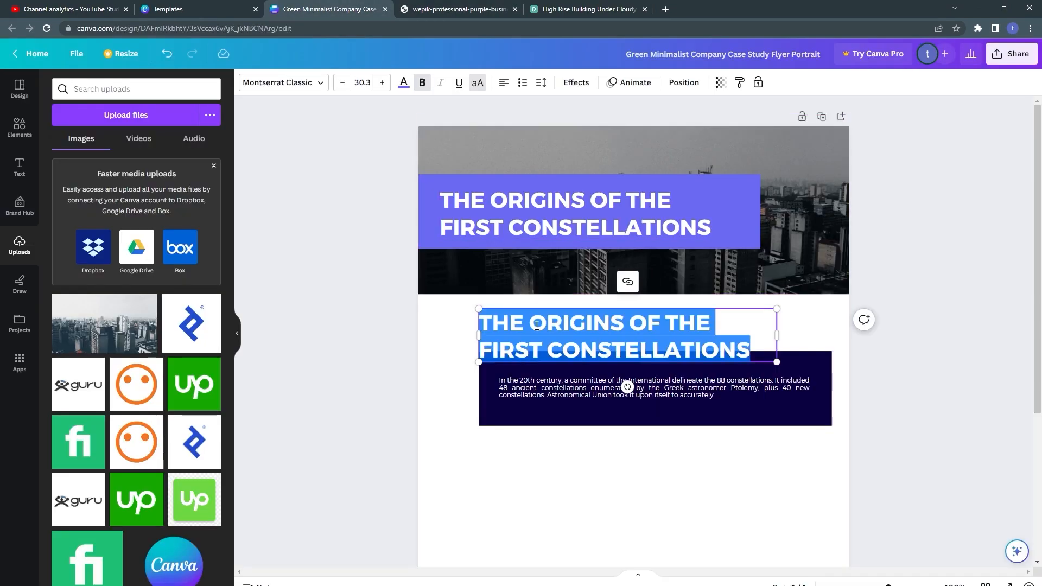
text(THE ORIGINS)
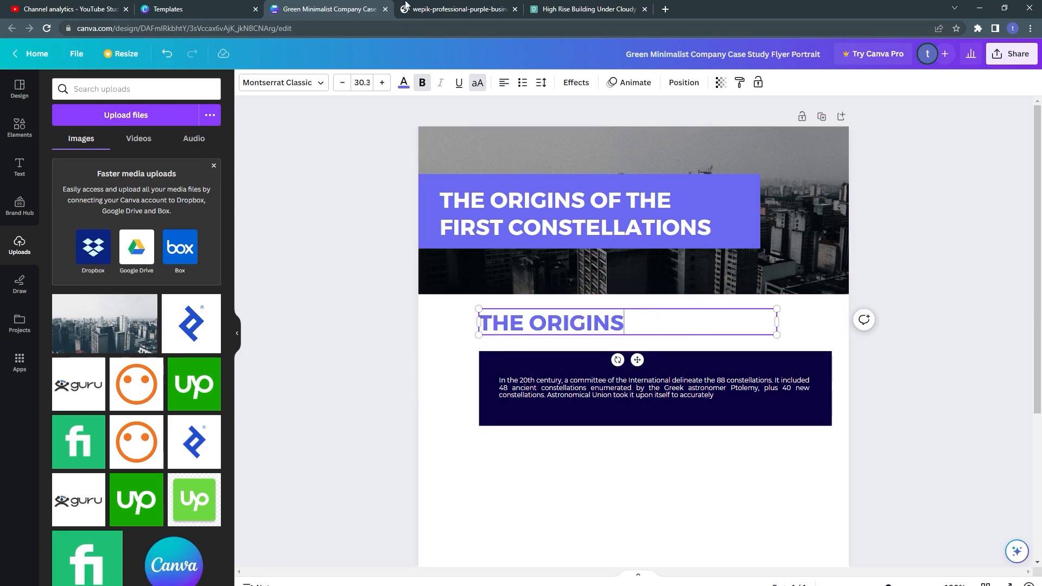
Extend the navy block upward to about 172.1 by 59.2 and place THE ORIGINS heading inside it, above the paragraph.
click(499, 402)
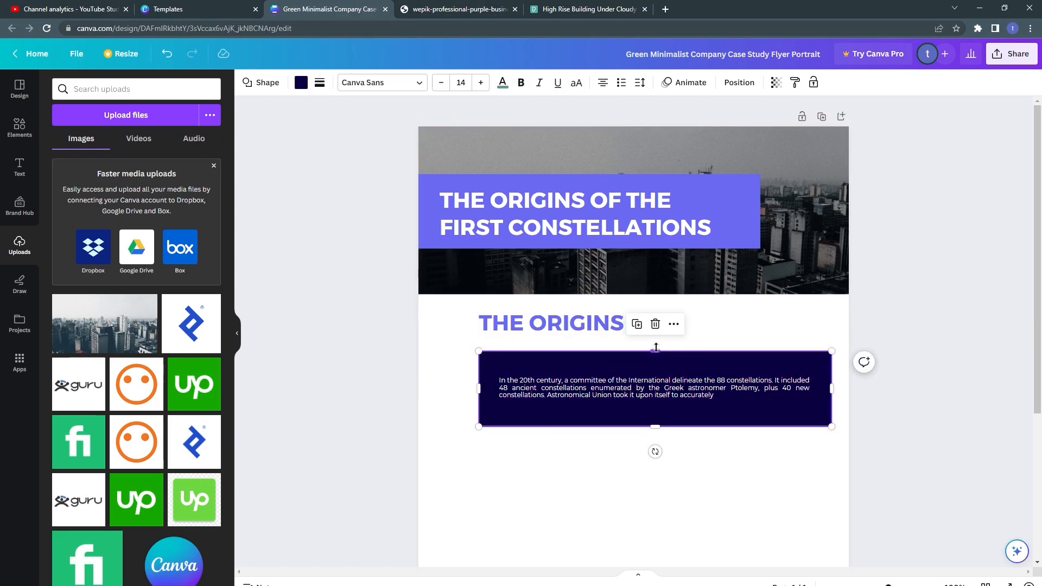
drag(656, 356, 655, 305)
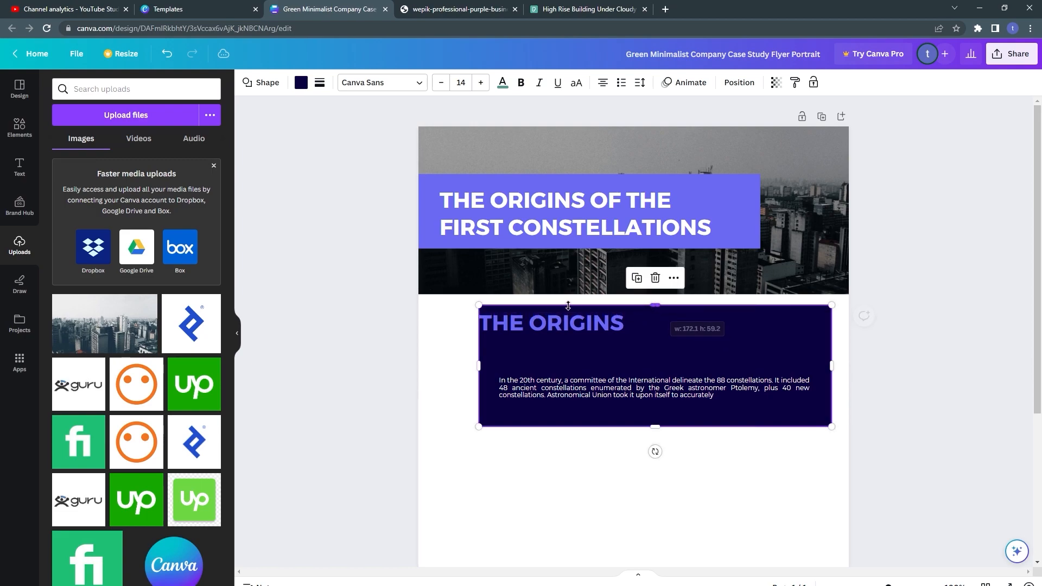
drag(549, 324, 567, 344)
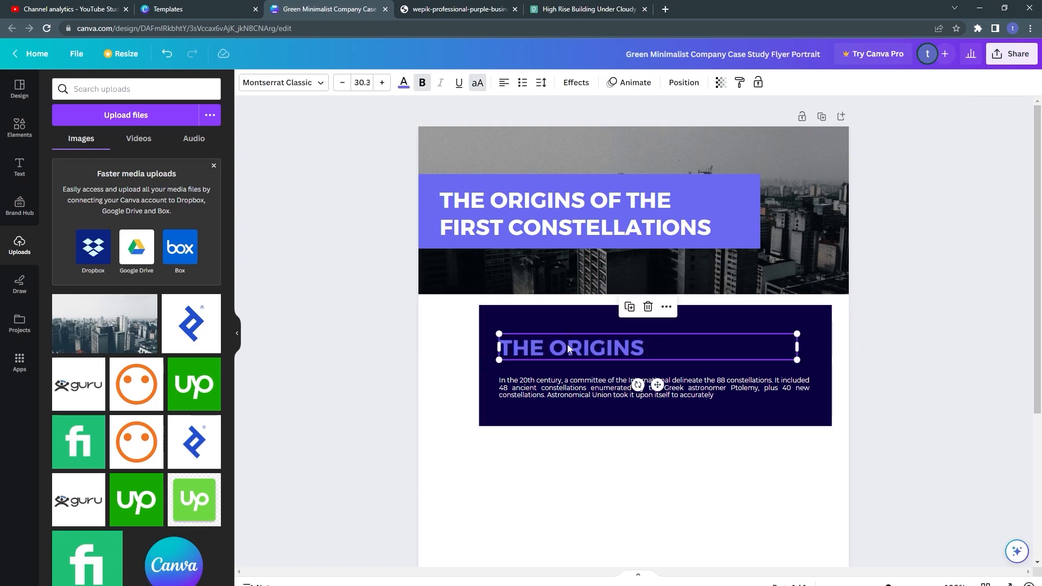
click(594, 323)
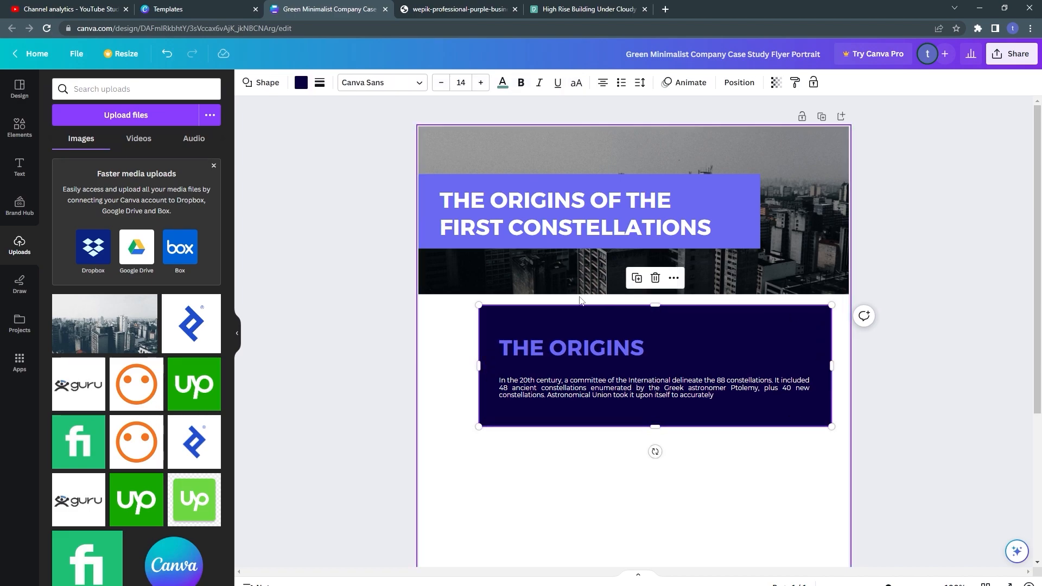
click(522, 348)
drag(522, 348, 526, 340)
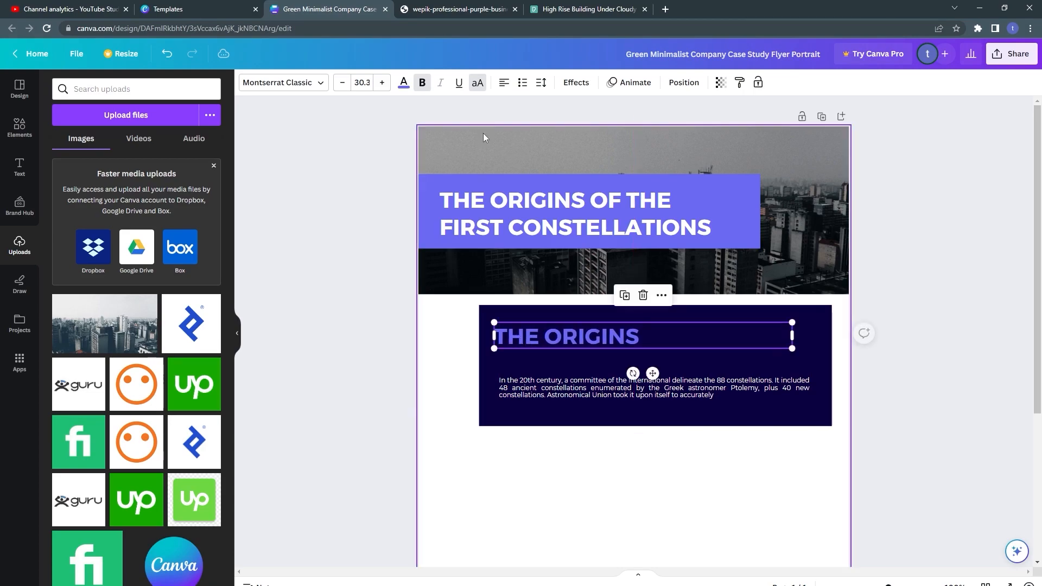
Compare THE ORIGINS heading with the reference PDF and set its font size to 18.
click(455, 9)
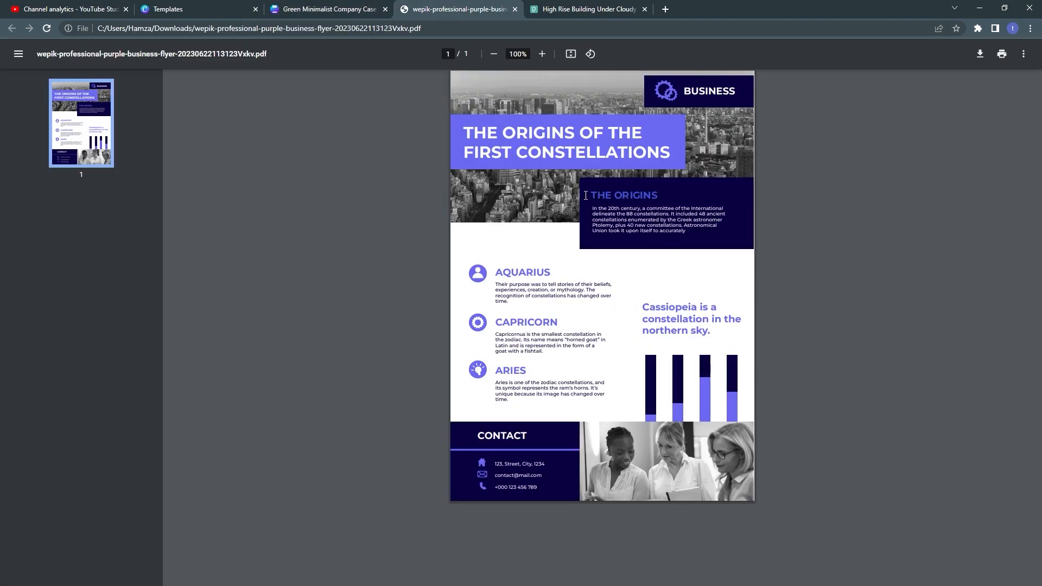
click(337, 9)
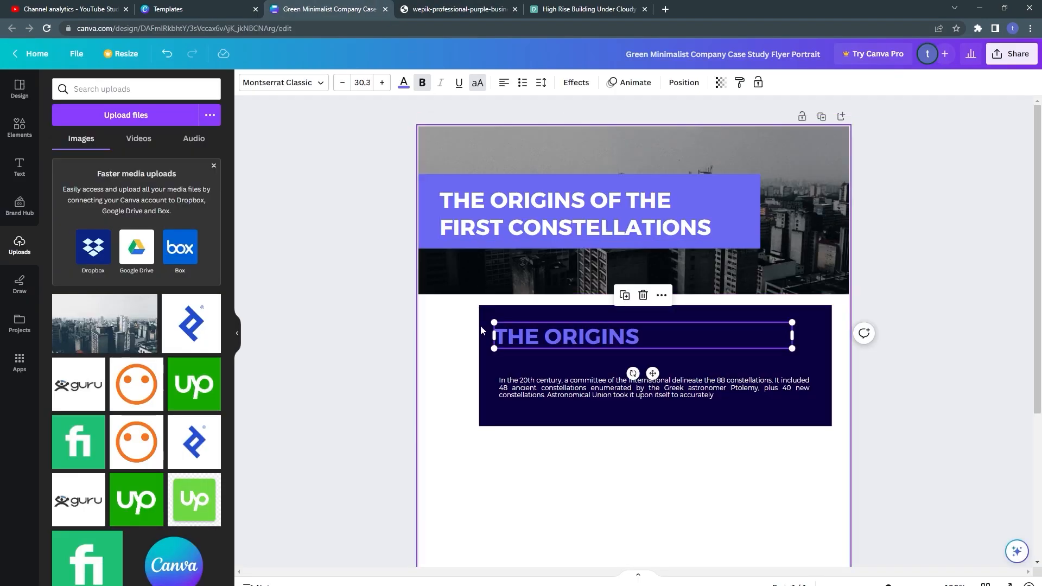
double_click(537, 335)
triple_click(537, 335)
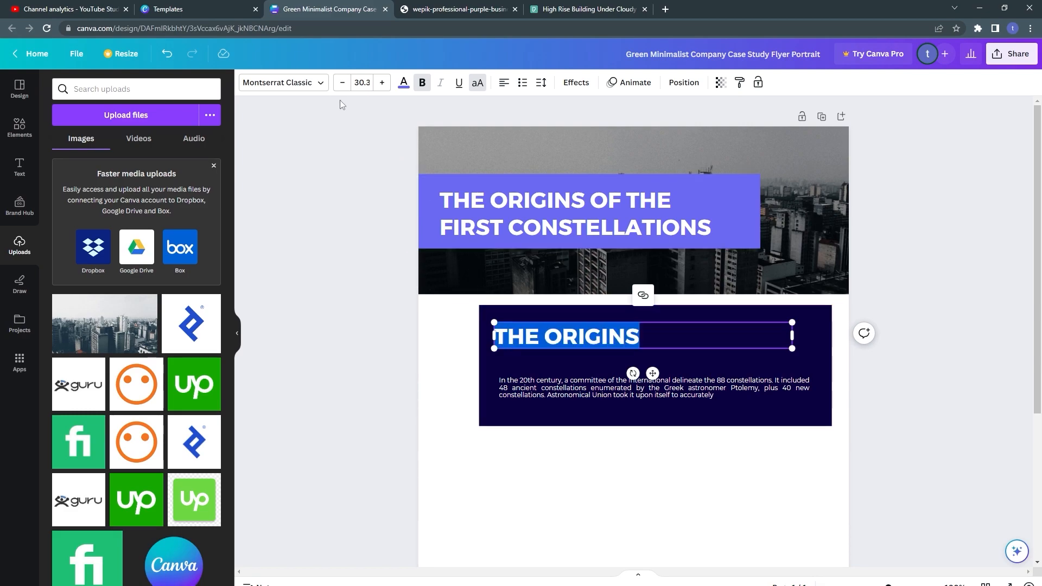
click(342, 82)
click(342, 83)
click(342, 82)
click(346, 88)
click(346, 88)
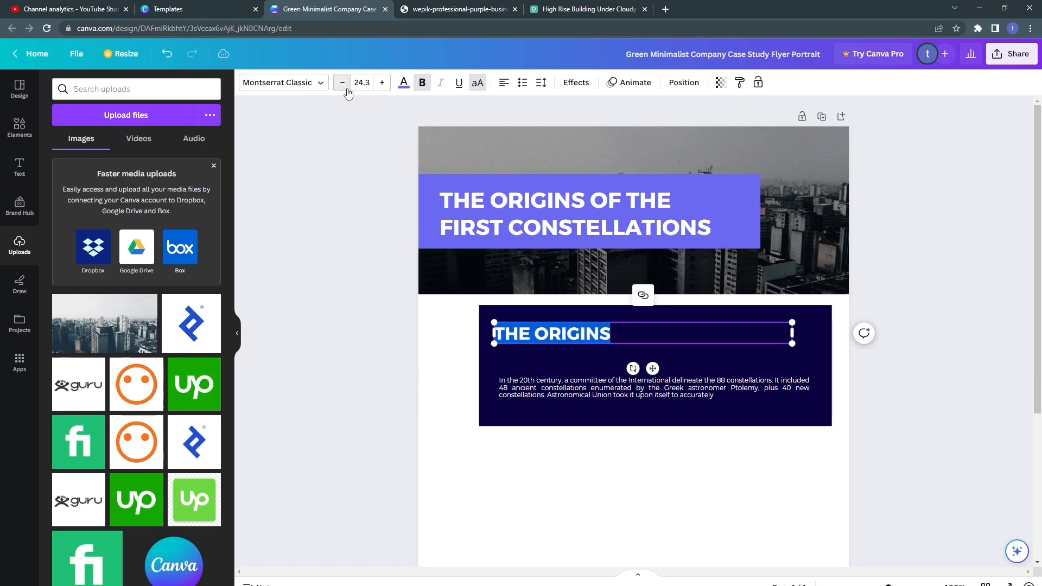
click(346, 87)
click(346, 88)
click(346, 88)
click(346, 88)
click(347, 88)
click(347, 88)
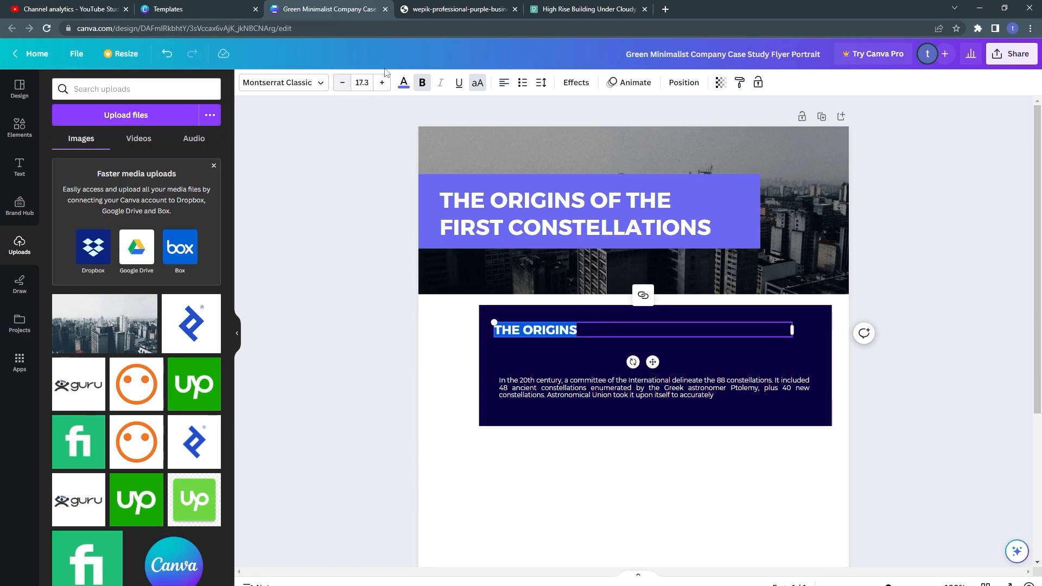
click(450, 10)
click(347, 9)
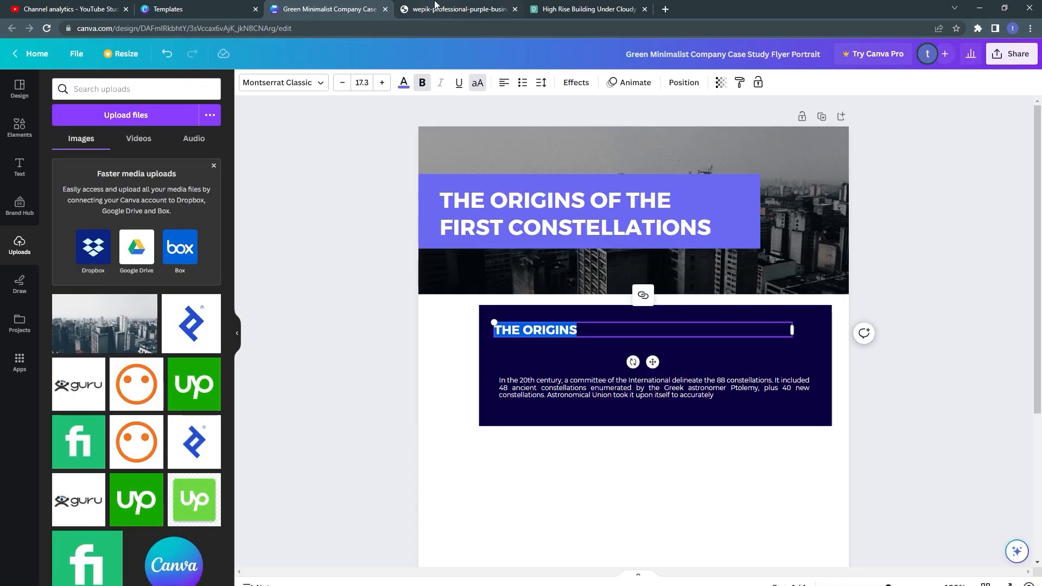
click(436, 5)
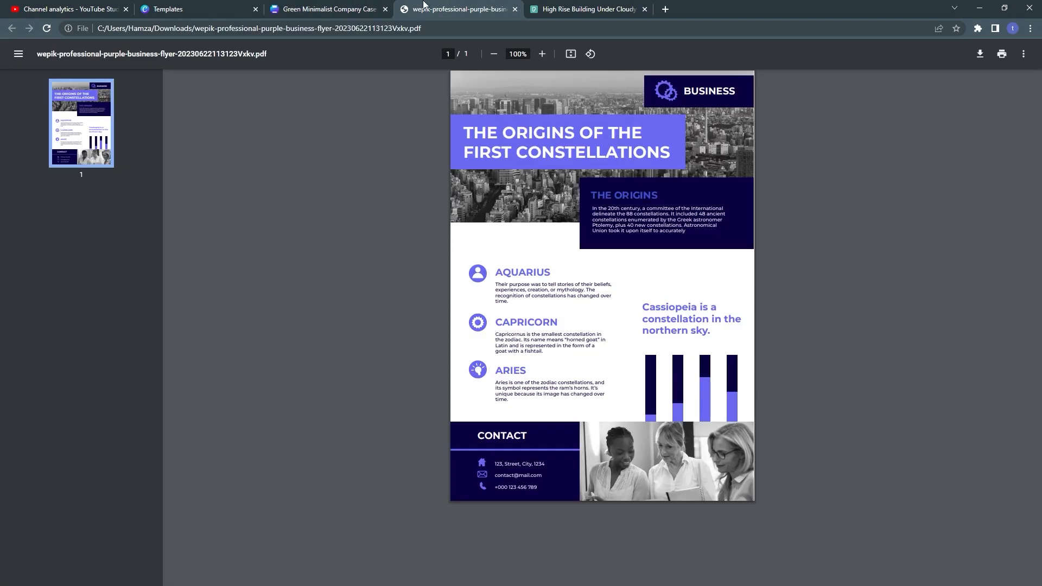
click(343, 7)
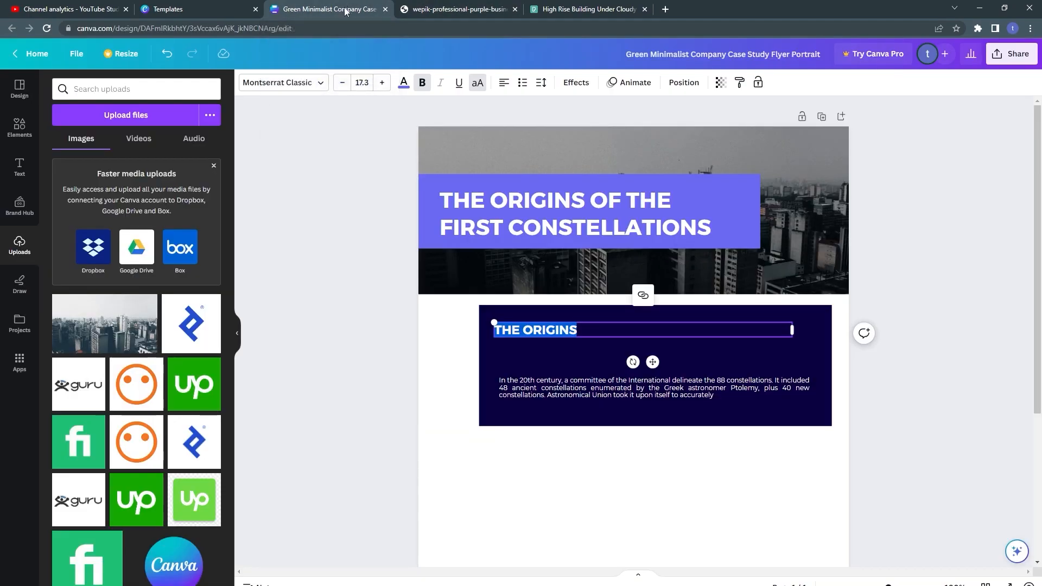
click(382, 83)
double_click(367, 84)
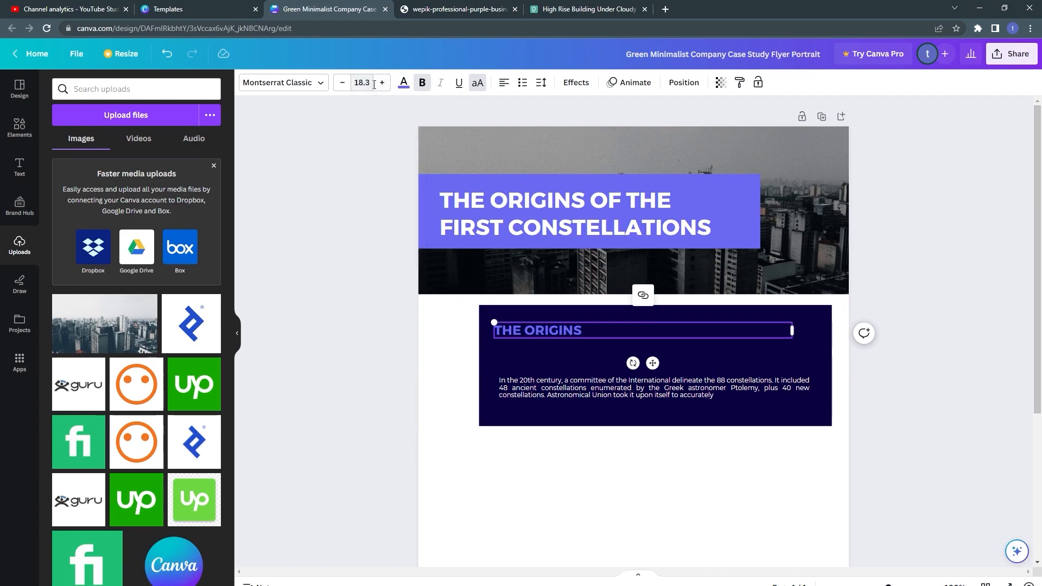
click(366, 85)
click(377, 253)
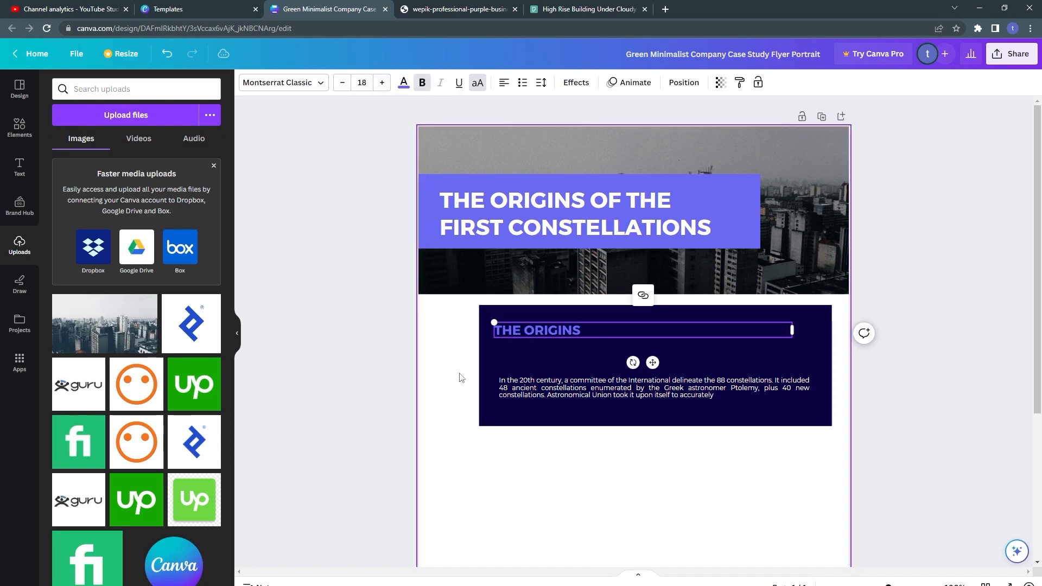
Move the paragraph up in the navy block, directly beneath THE ORIGINS and aligned with the heading's left edge.
click(515, 359)
drag(542, 388, 536, 360)
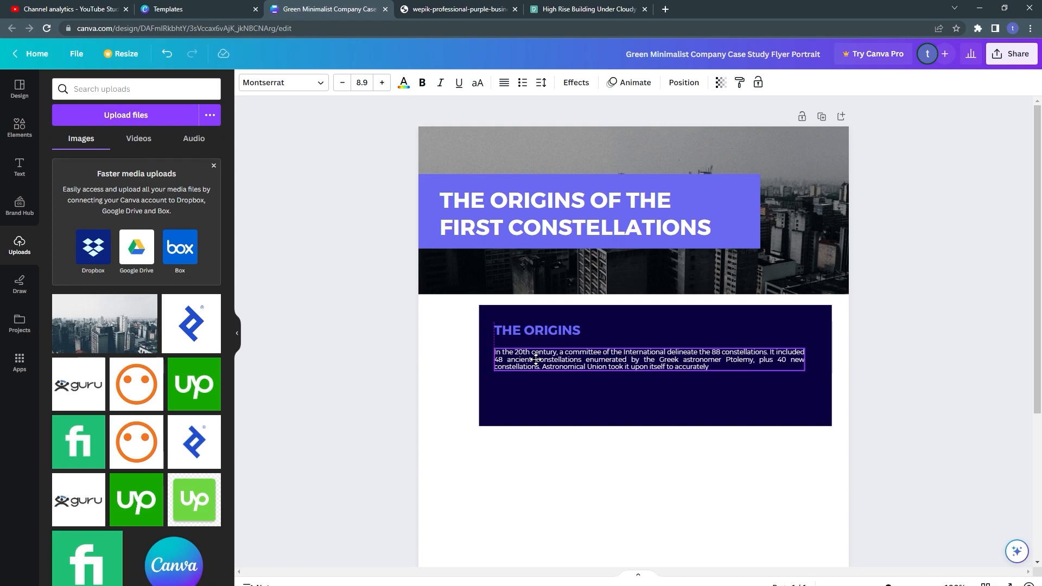
Nudge the paragraph up beneath THE ORIGINS and narrow its text box so it wraps to five lines, following the reference PDF.
drag(535, 359, 535, 360)
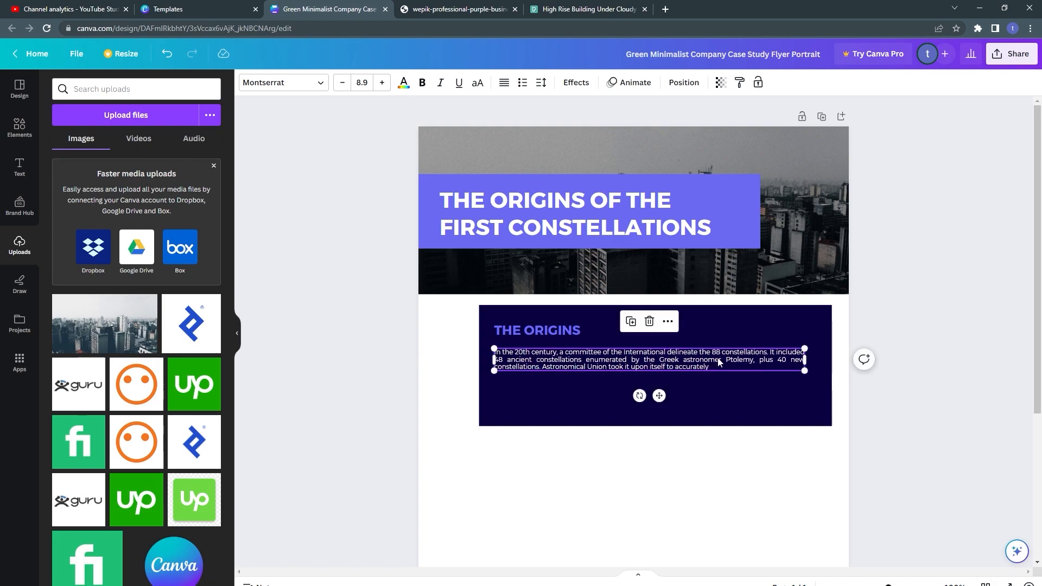
drag(800, 372, 800, 368)
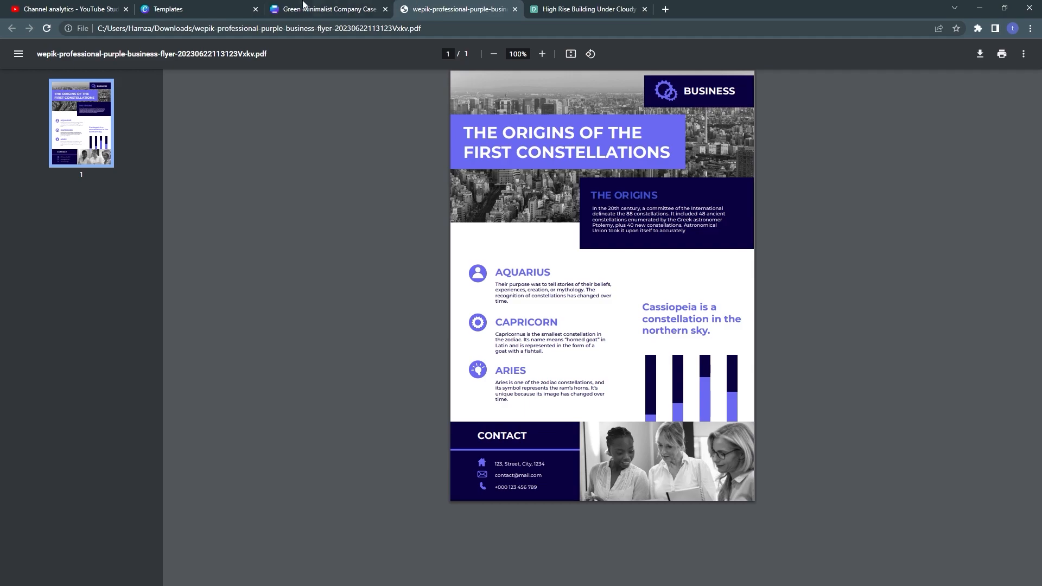
click(304, 4)
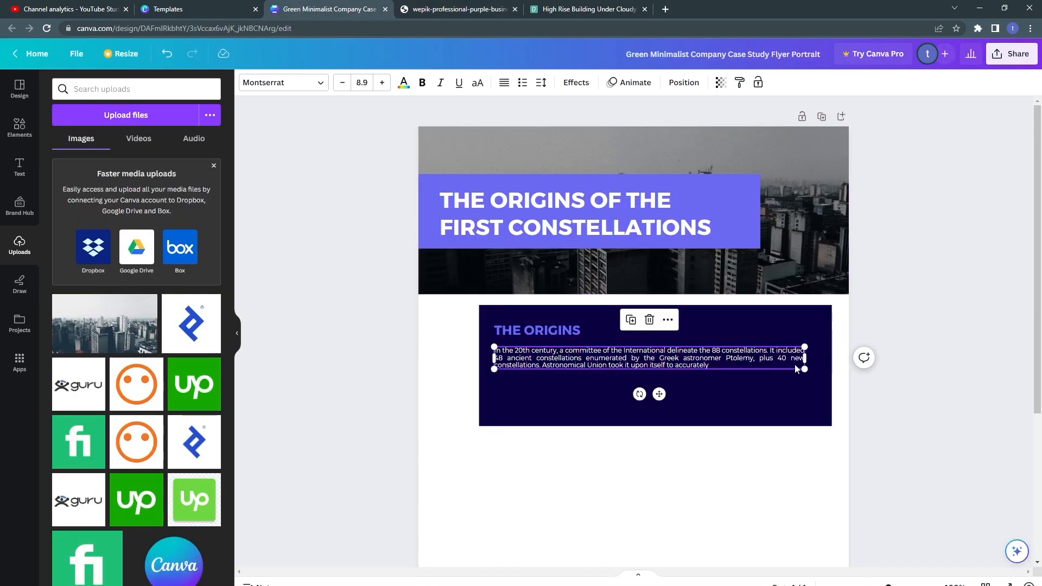
drag(802, 361, 688, 365)
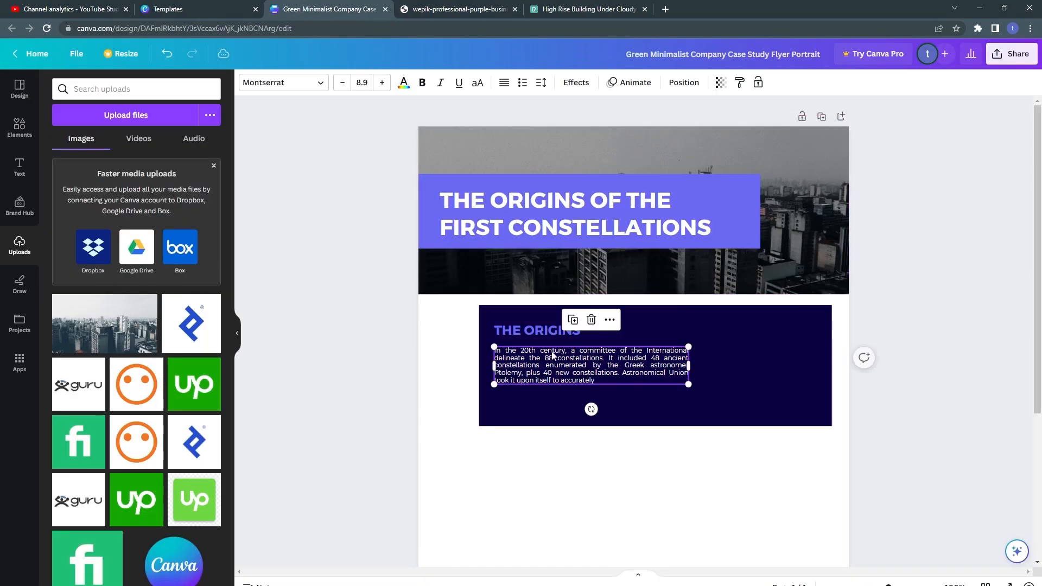
Move the navy block with its heading and paragraph so it overlaps the header photo's lower-right corner and runs off the page's right edge.
shift+click(523, 332)
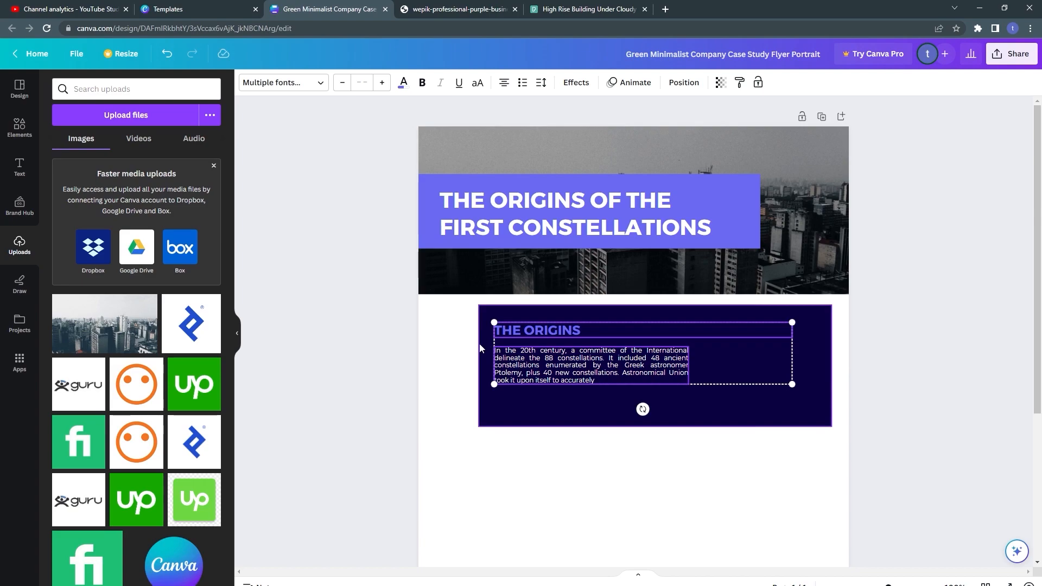
shift+click(502, 414)
drag(503, 411, 674, 375)
key(ctrl+Tab)
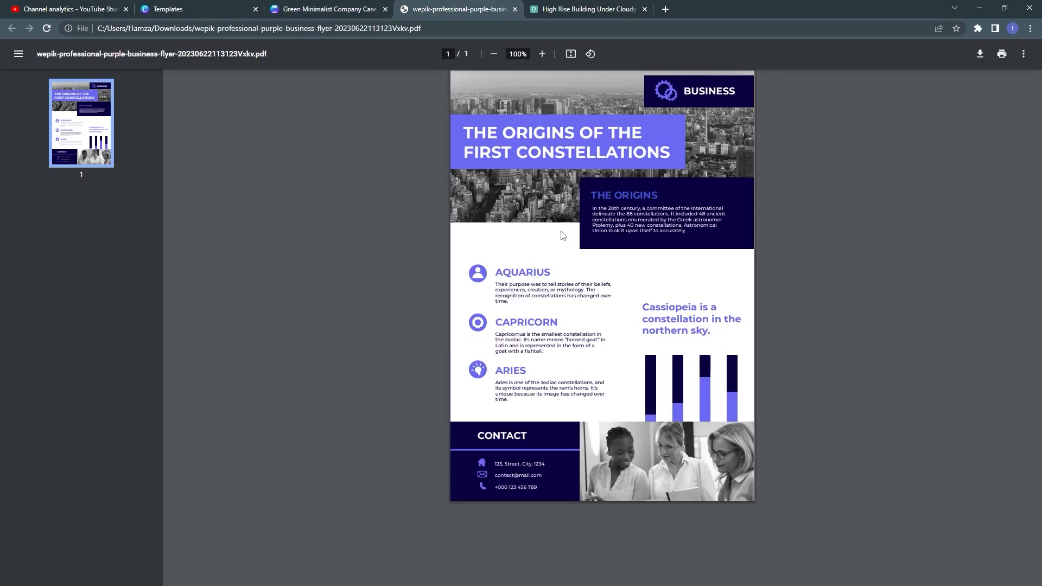
key(ctrl+shift+Tab)
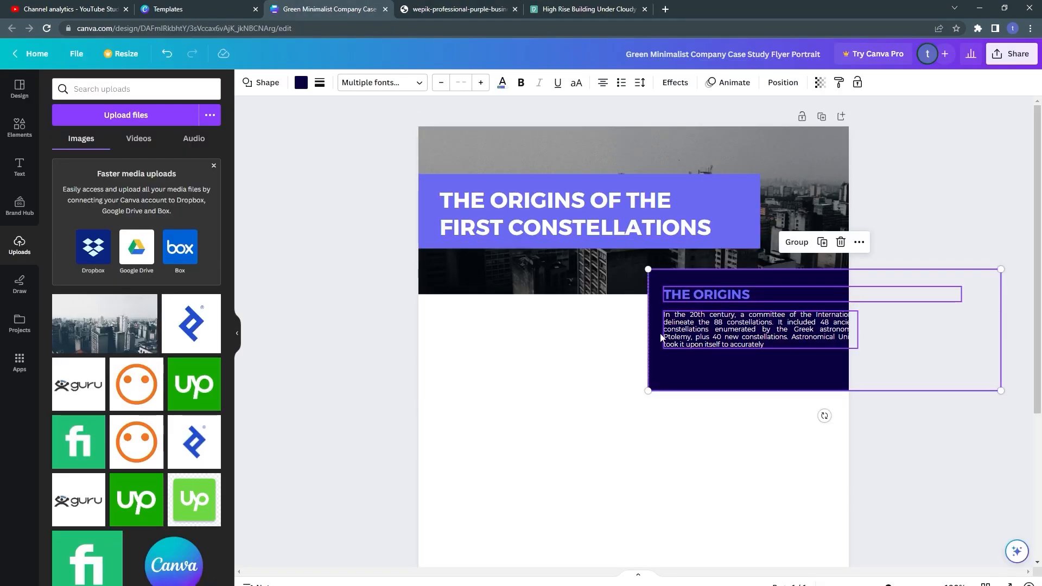
drag(655, 343, 638, 363)
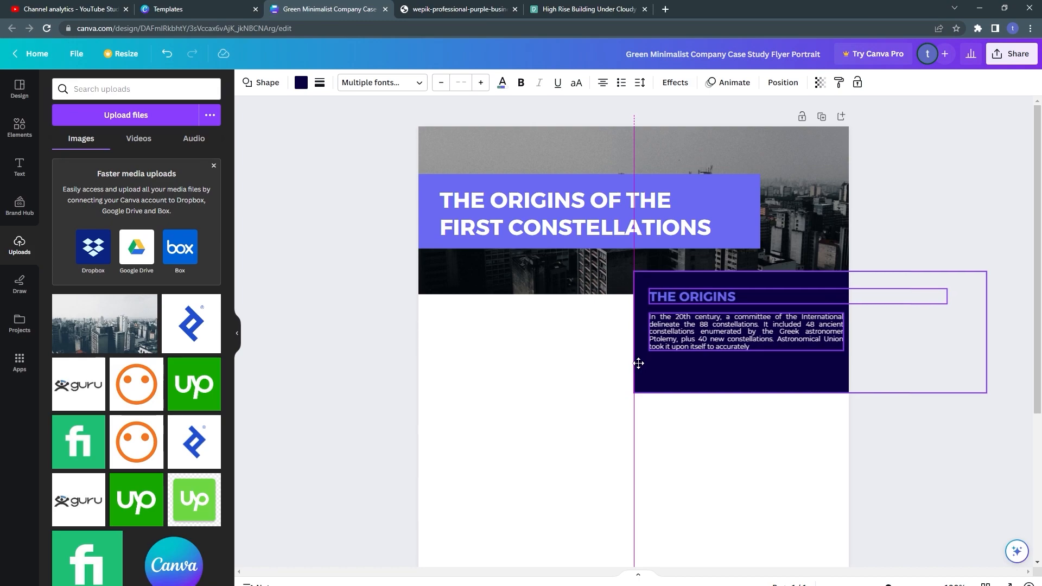
drag(638, 363, 619, 364)
Check the layout against the reference PDF and extend the header photo's lower edge further down behind the navy block.
key(ctrl+Tab)
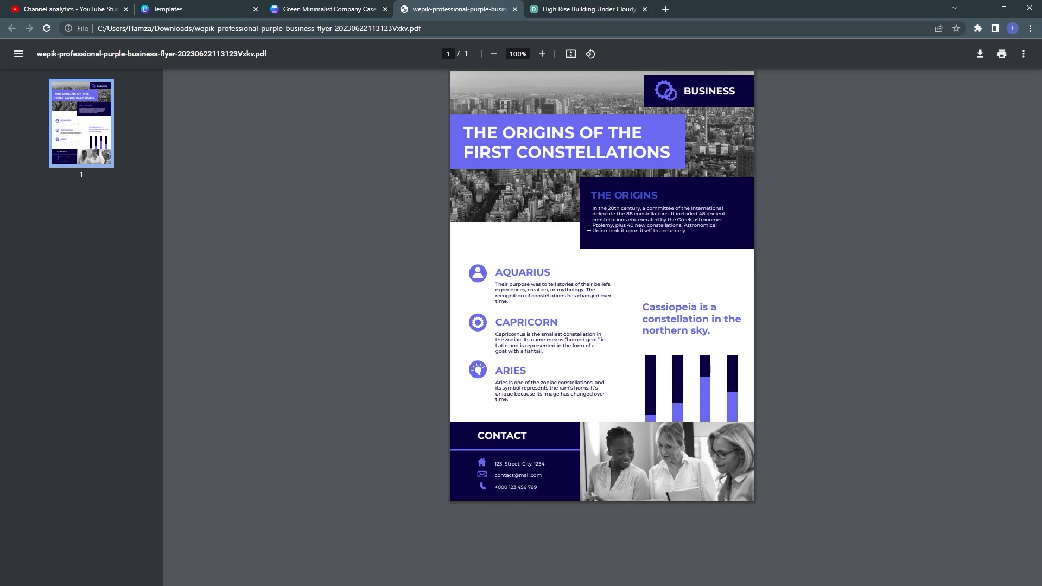
click(386, 4)
click(576, 293)
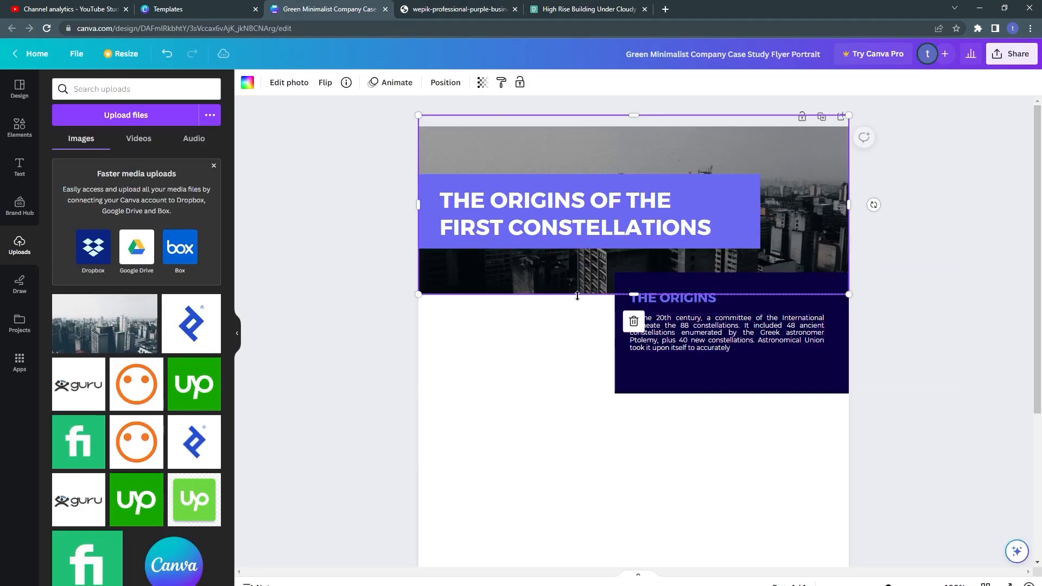
drag(578, 296, 634, 343)
click(523, 386)
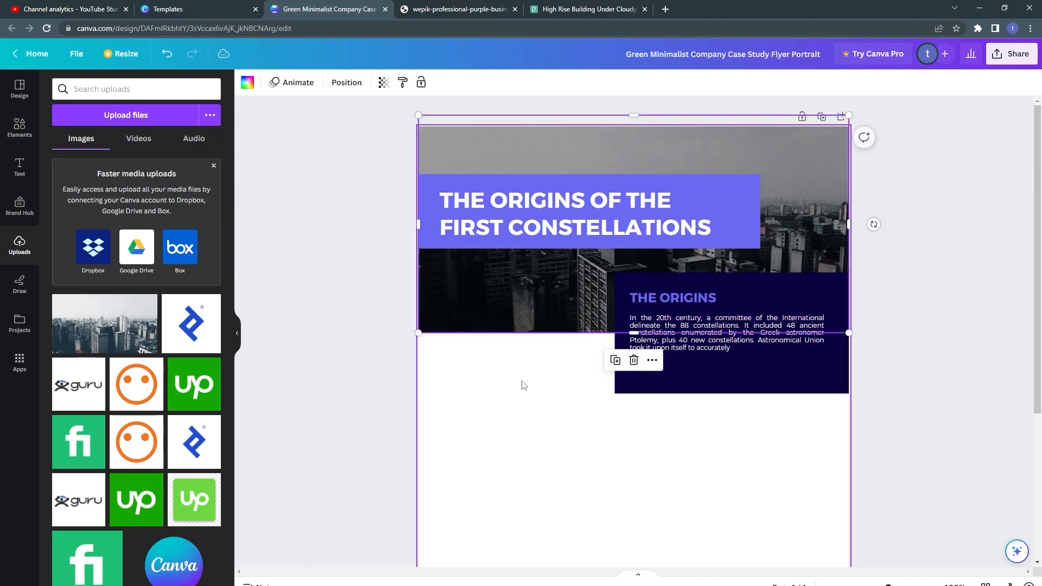
Shorten the navy block from its lower edge so it ends just below the paragraph.
click(655, 374)
drag(788, 394, 787, 368)
click(682, 430)
click(829, 332)
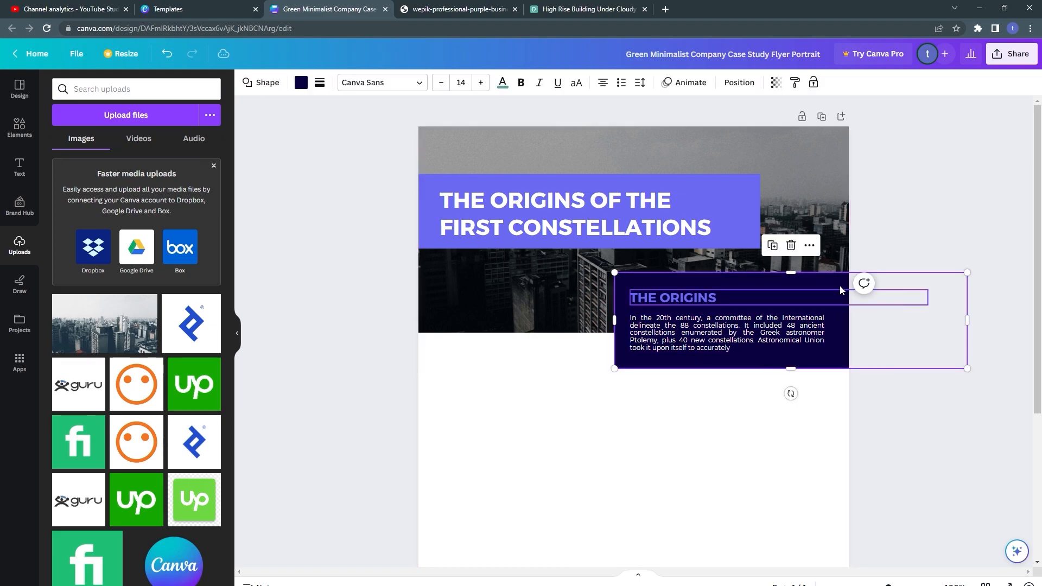
click(528, 467)
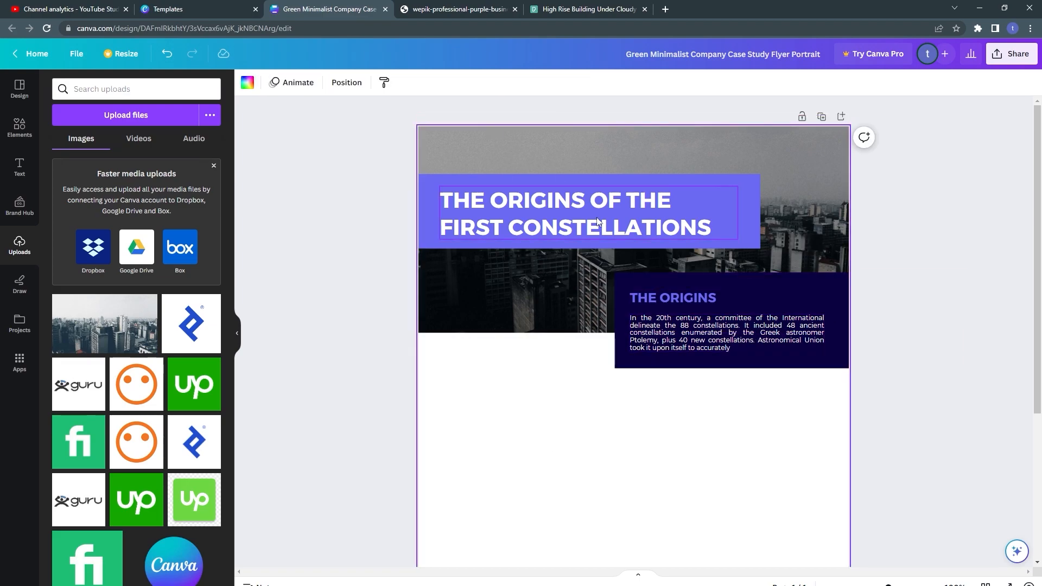
Nudge THE ORIGINS heading and the paragraph slightly up within the navy block, checking the spacing against the reference PDF.
click(648, 301)
click(648, 300)
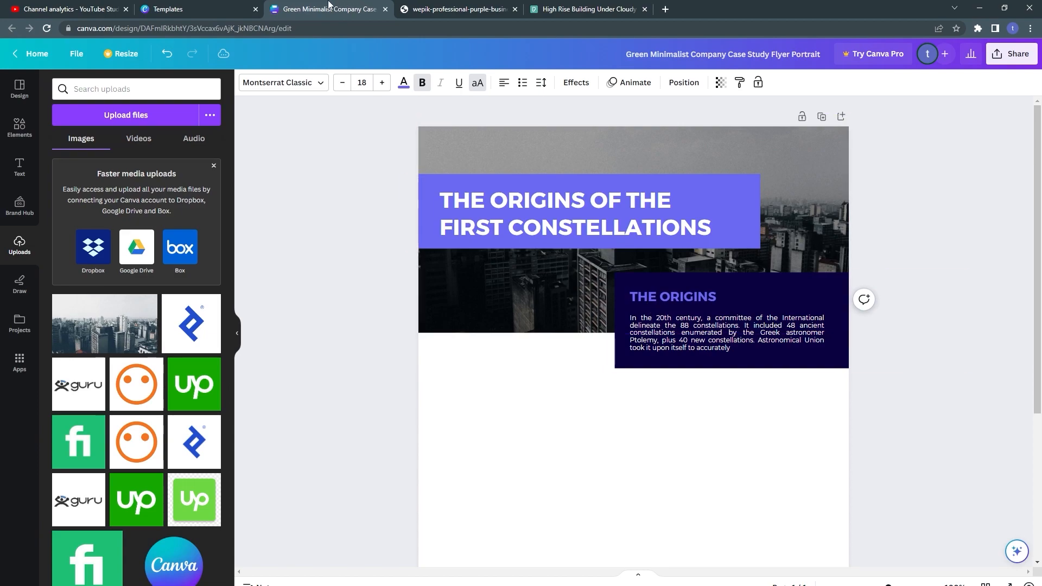
click(414, 5)
click(343, 5)
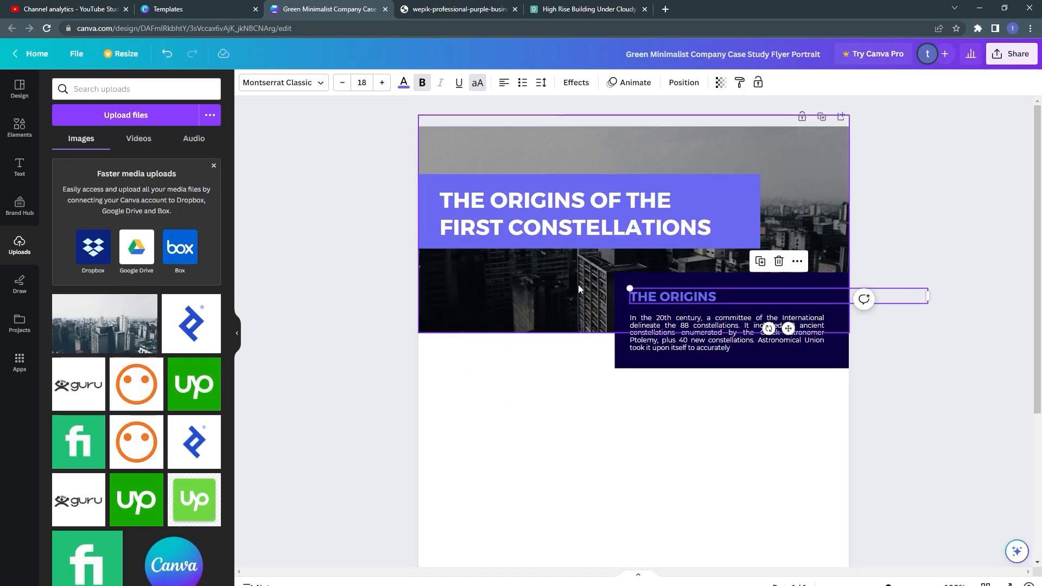
click(557, 395)
click(649, 335)
key(Up)
key(Up)
key(Up)
key(Up)
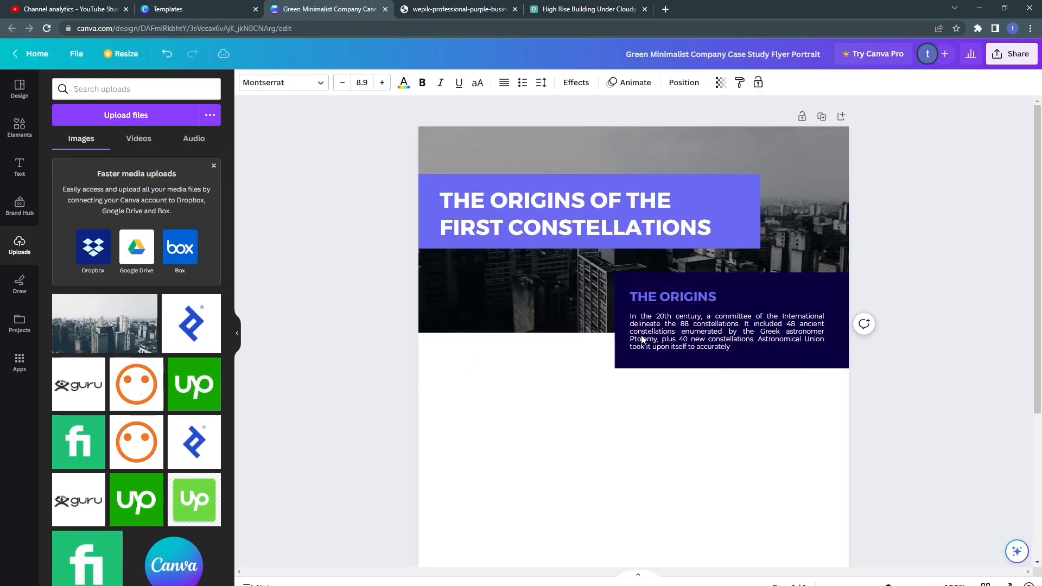
Tighten the letter spacing and slightly increase the line spacing of the whole paragraph in the navy block.
double_click(655, 333)
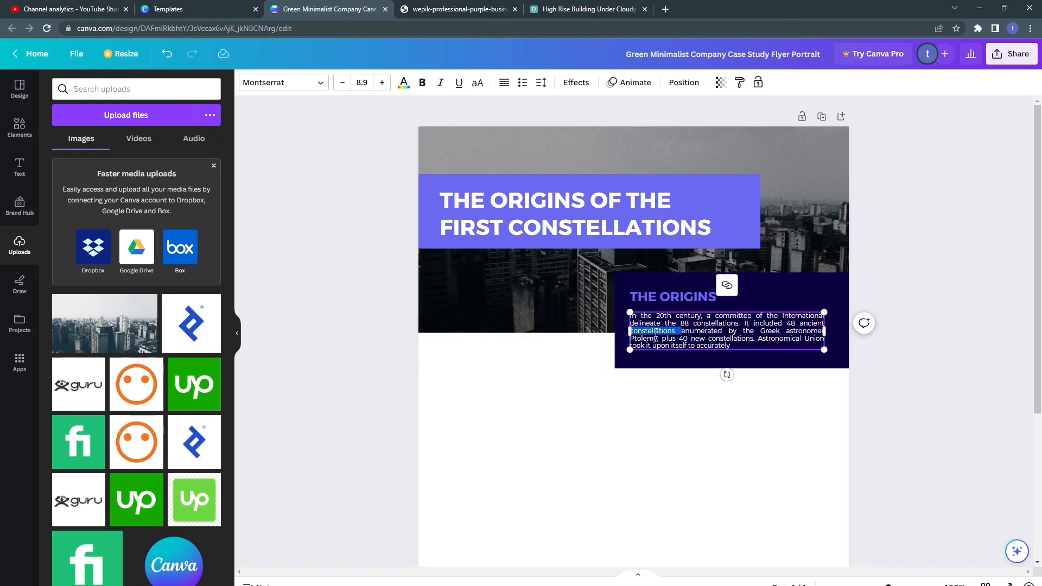
key(ctrl+a)
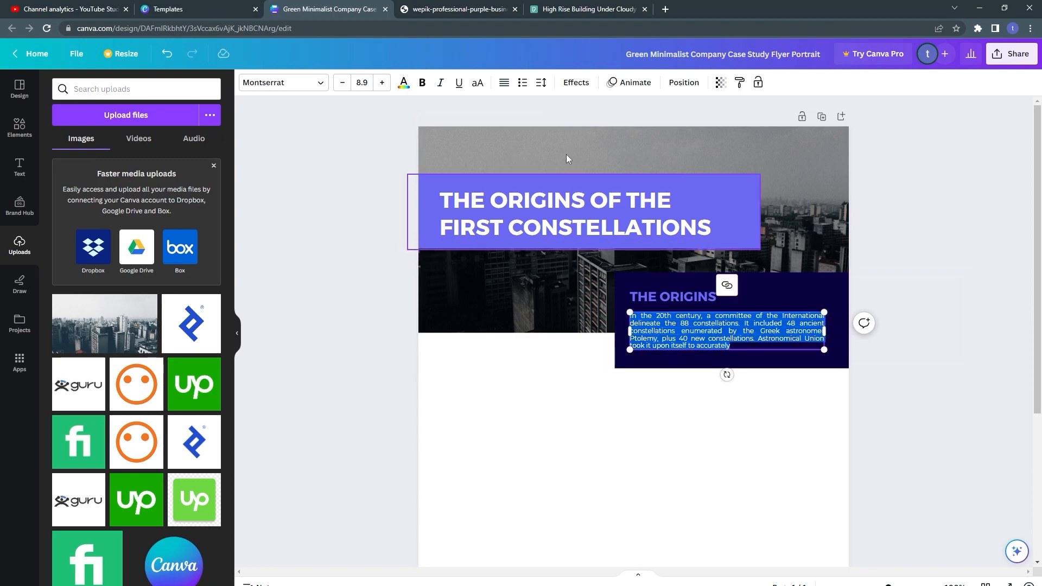
click(541, 83)
drag(573, 132, 599, 162)
click(673, 384)
click(676, 355)
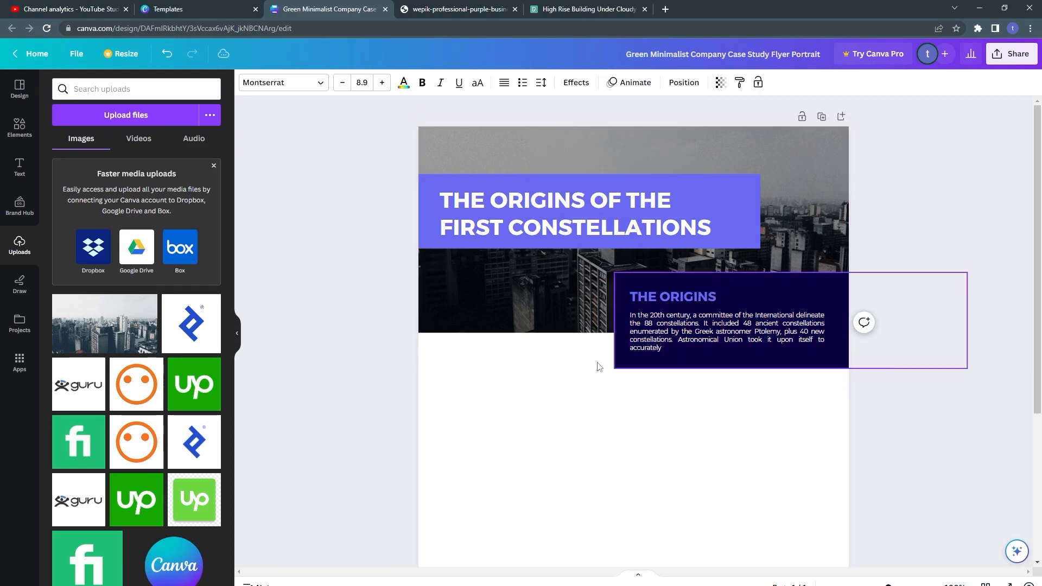
click(578, 392)
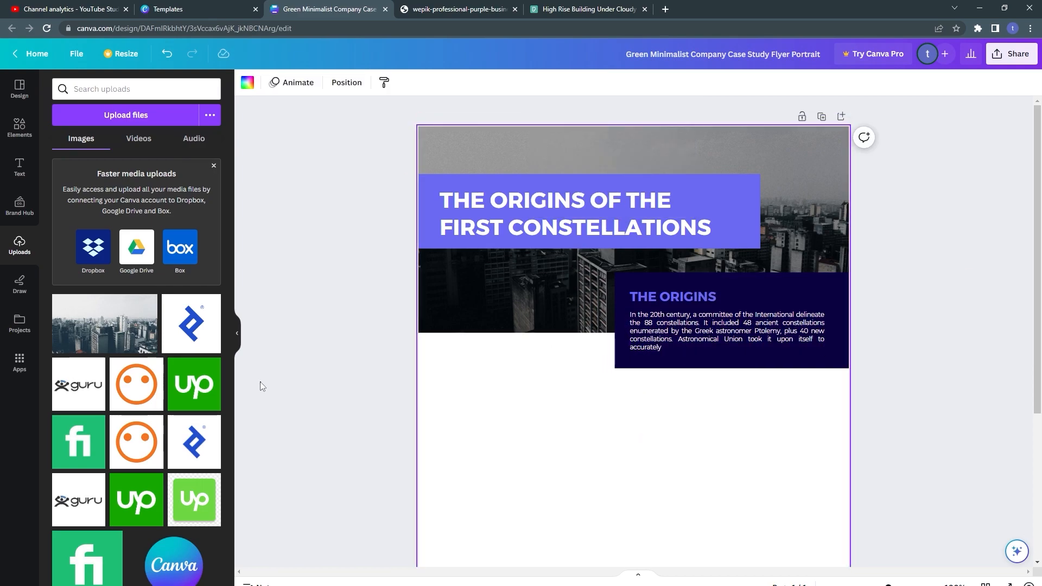
Move the purple title banner together with its title text slightly down on the header photo.
click(304, 371)
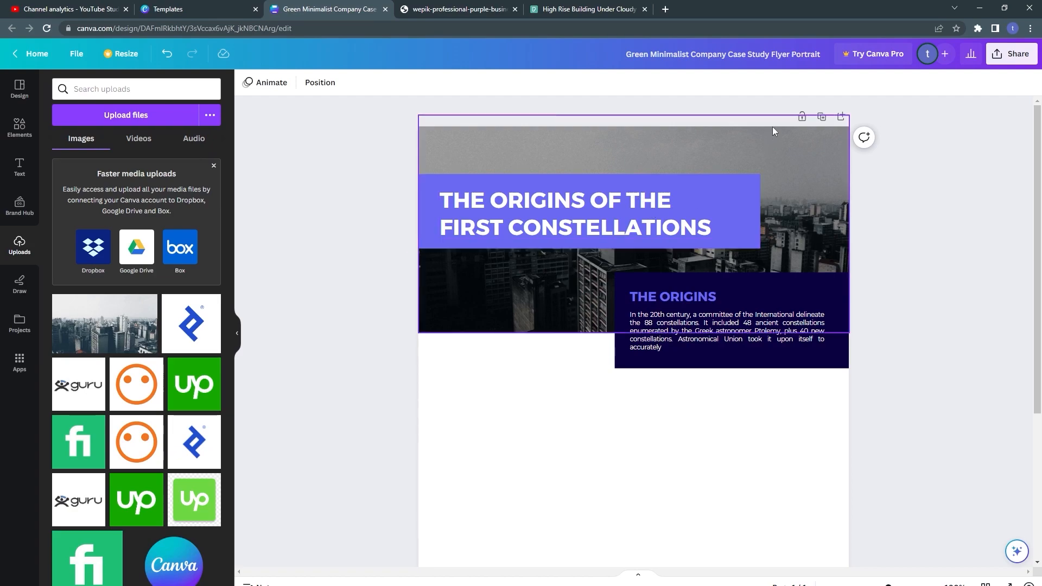
click(748, 207)
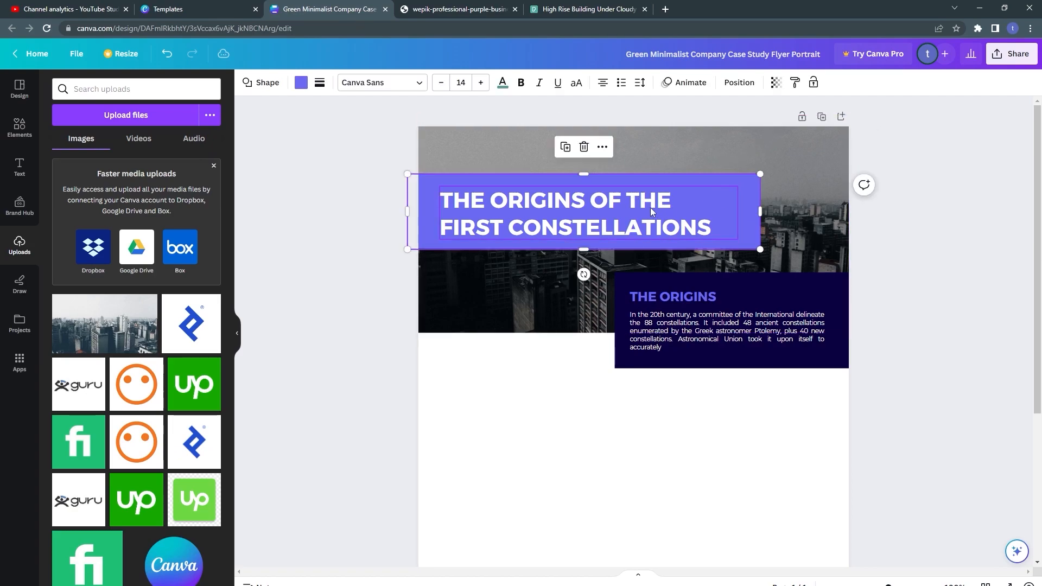
drag(638, 204, 637, 208)
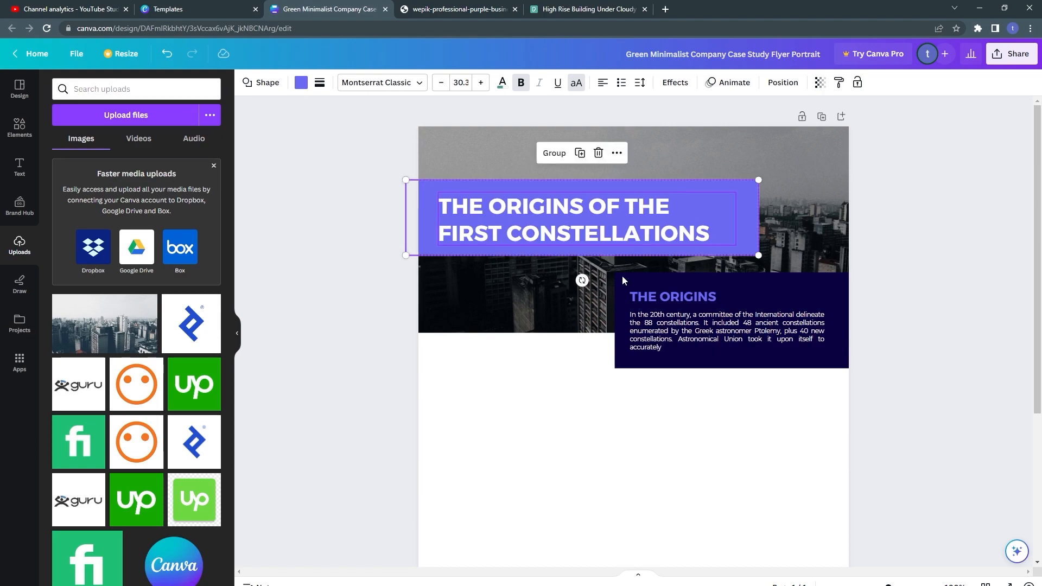
Move the navy block with THE ORIGINS heading and its paragraph slightly down, keeping the three aligned.
click(626, 288)
shift+click(645, 324)
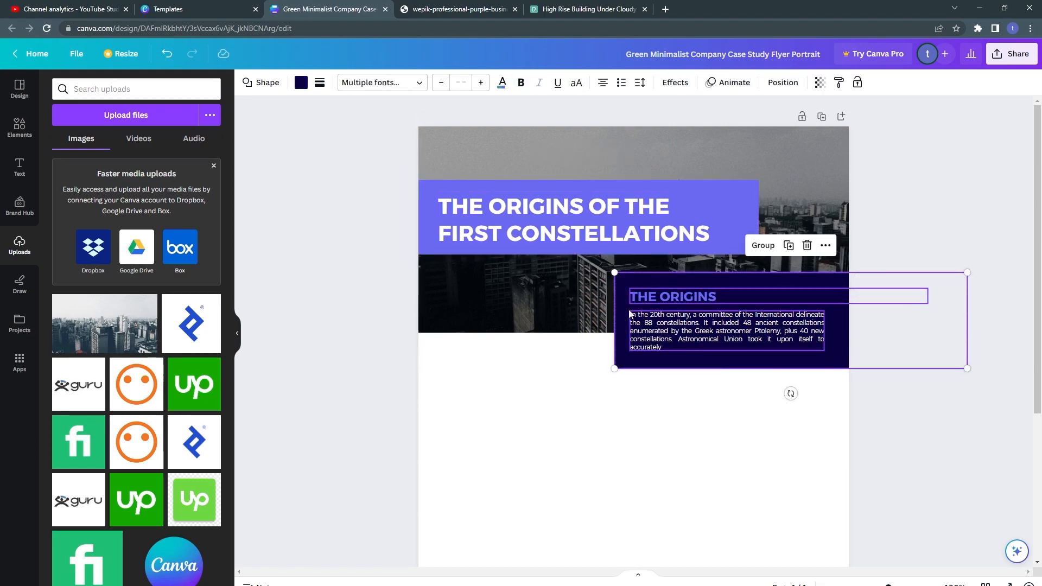
key(Down)
drag(620, 298, 620, 301)
click(379, 306)
click(379, 302)
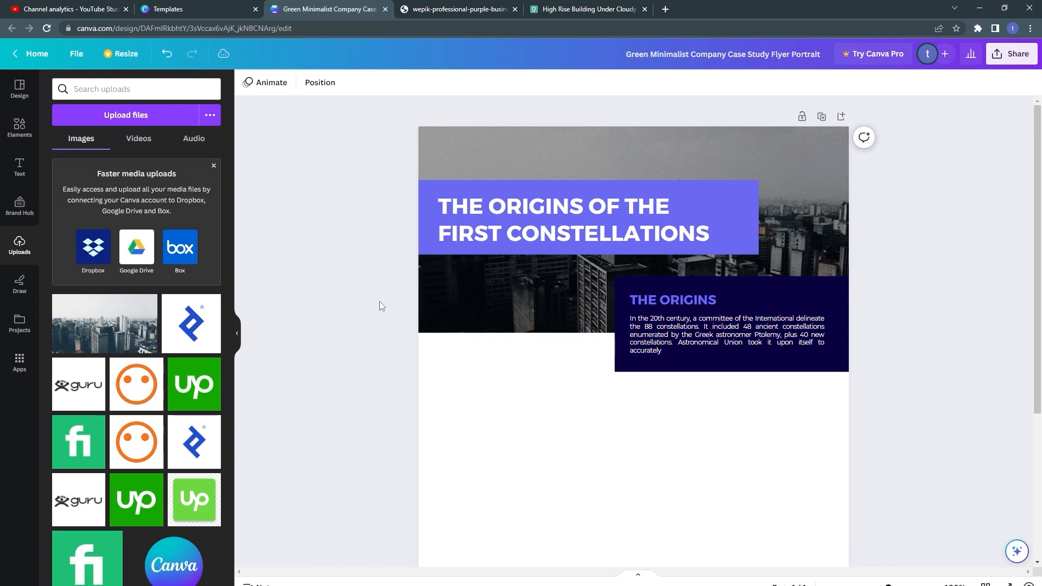
Check the reference PDF's BUSINESS label and place a copy of the navy block with its texts in the blank area below.
click(460, 7)
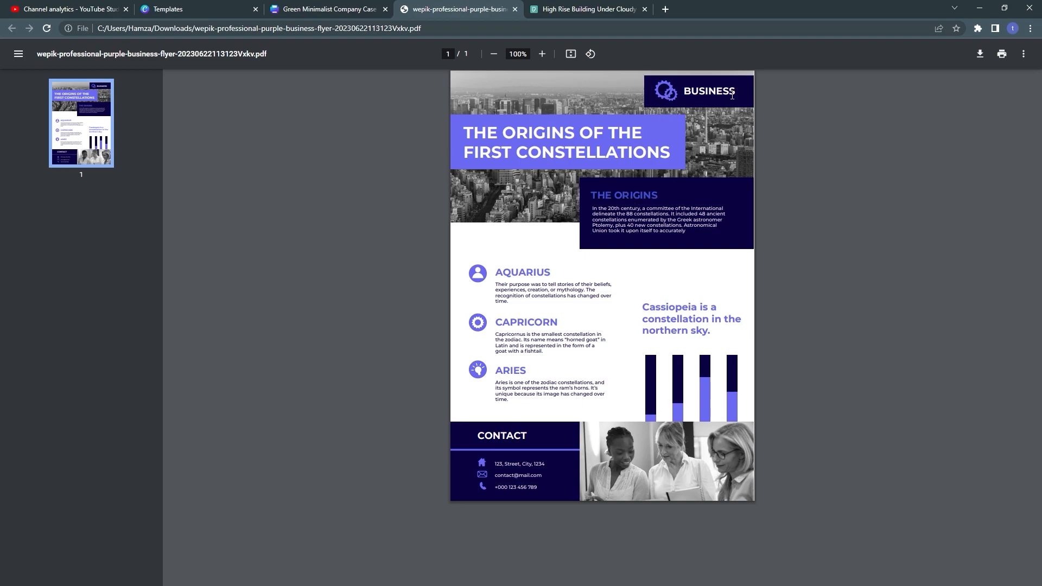
click(326, 9)
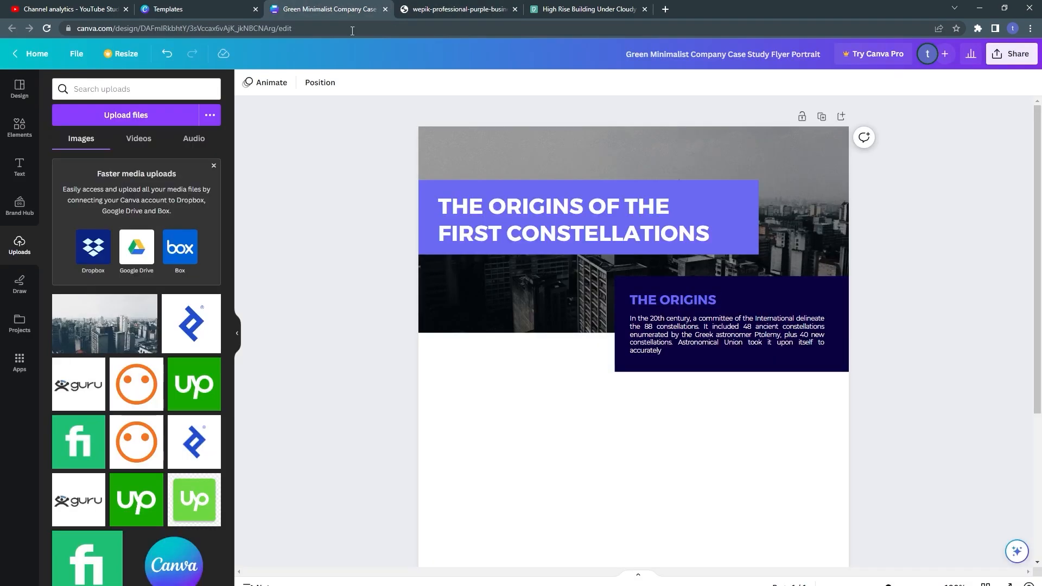
click(641, 348)
shift+click(651, 303)
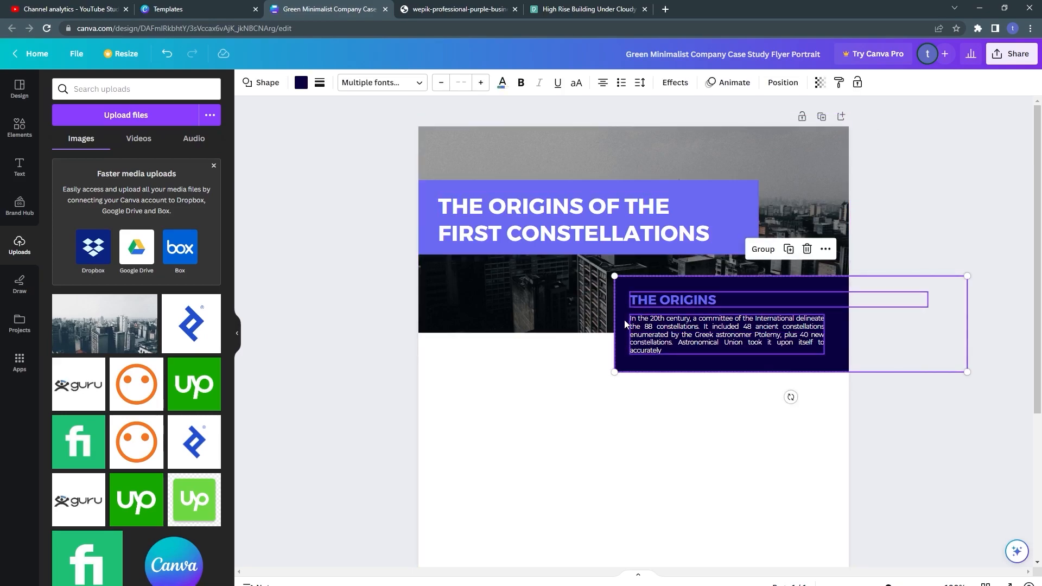
drag(624, 324, 478, 459)
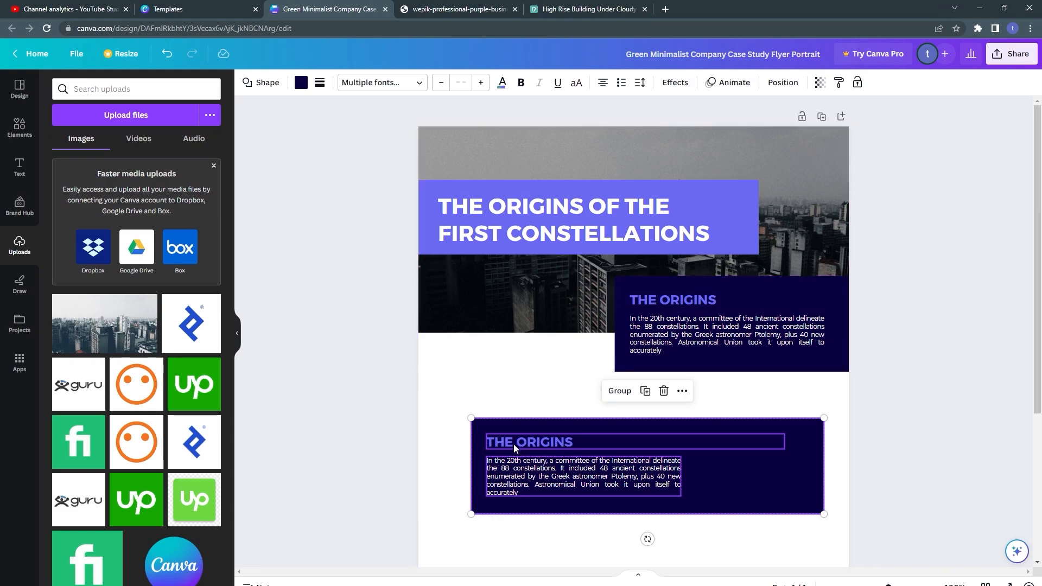
Copy the word BUSINESS from the reference PDF's header label and return to the flyer design.
click(452, 6)
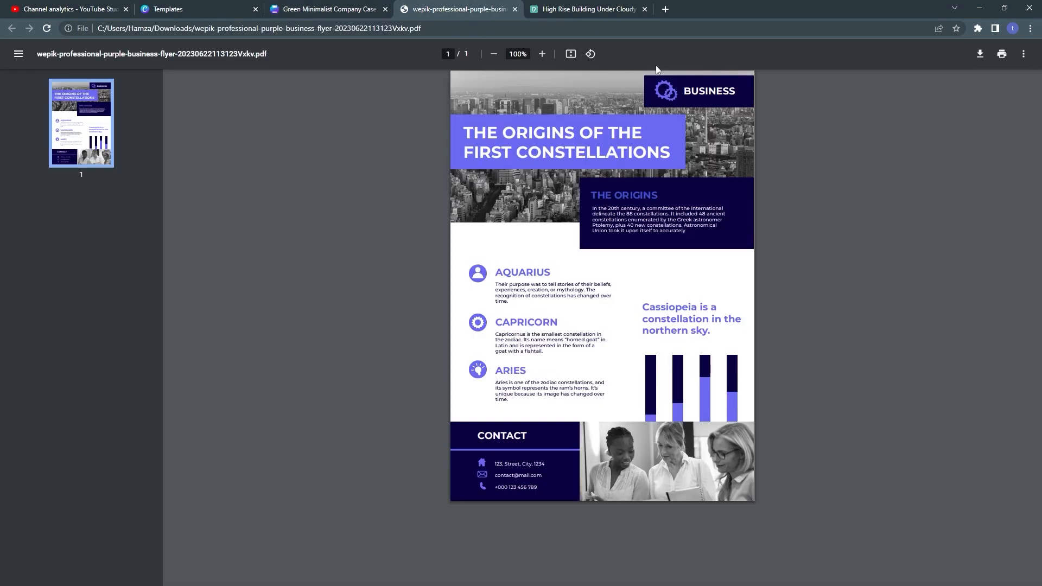
right_click(694, 86)
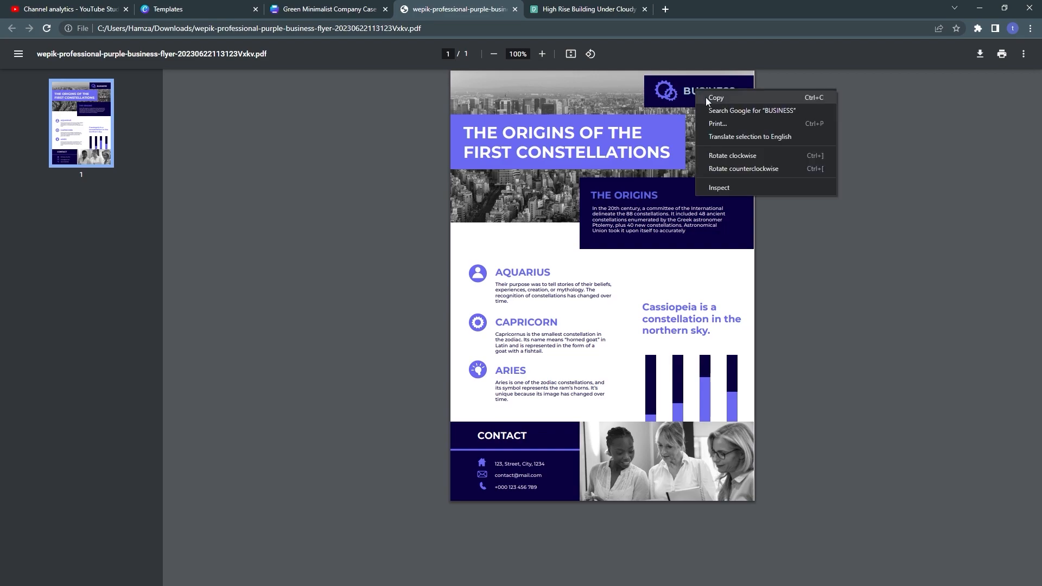
click(709, 100)
click(329, 9)
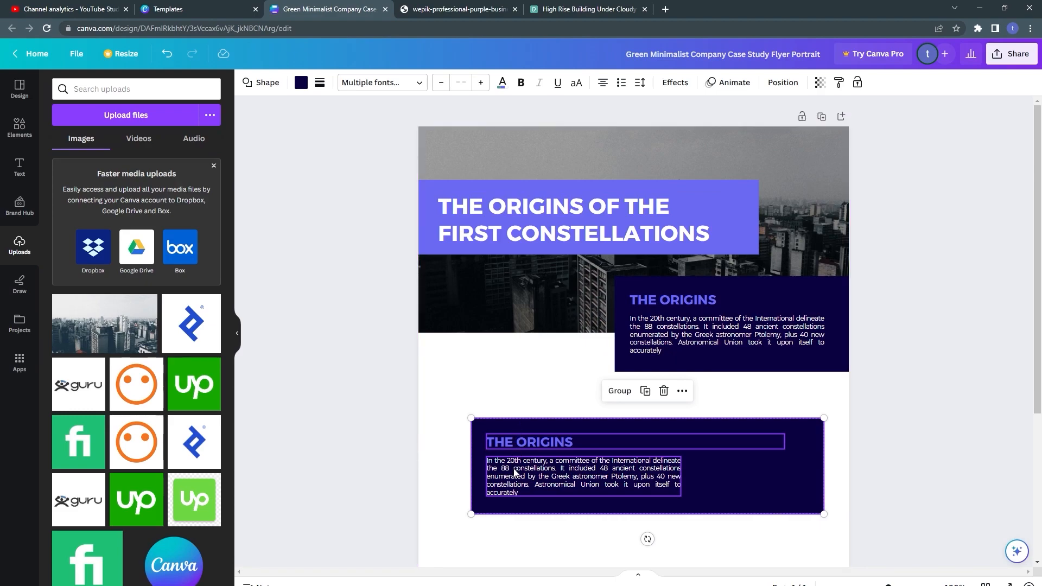
Delete the paragraph from the copied navy block and shorten the block to a strip around its heading.
key(Delete)
key(ctrl+z)
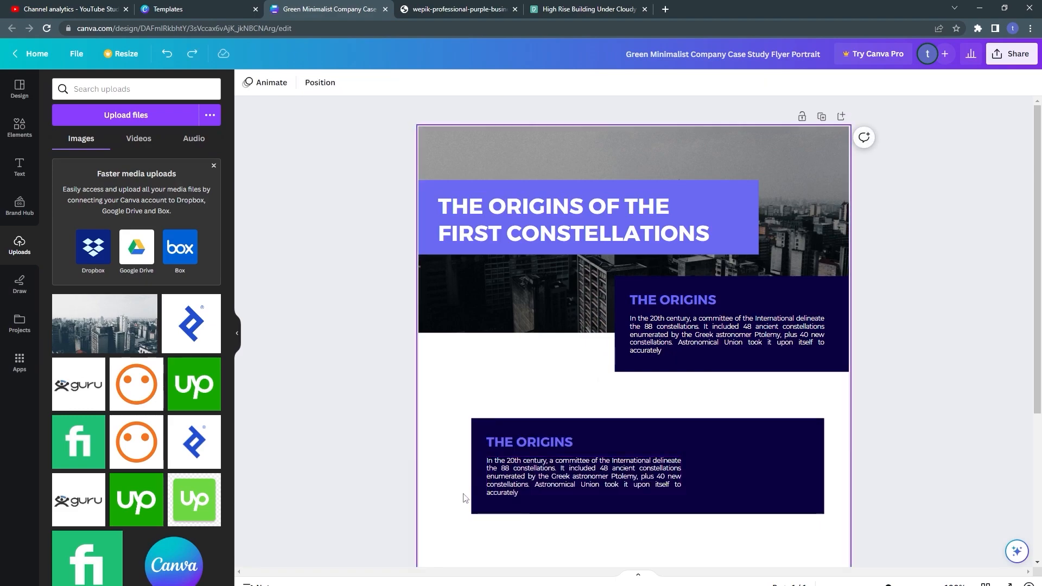
click(496, 489)
key(Delete)
click(497, 444)
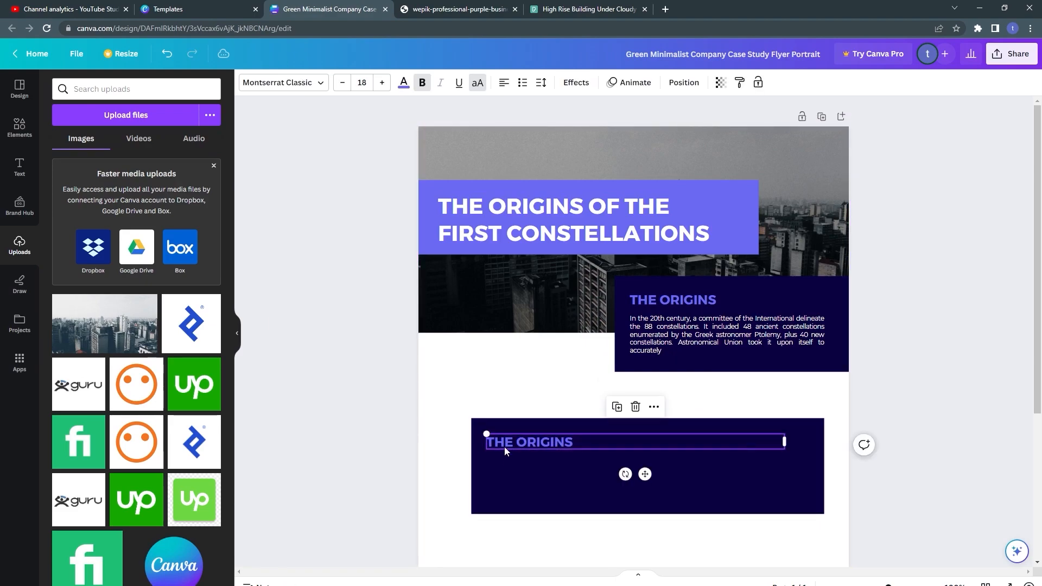
click(506, 509)
drag(654, 515, 649, 466)
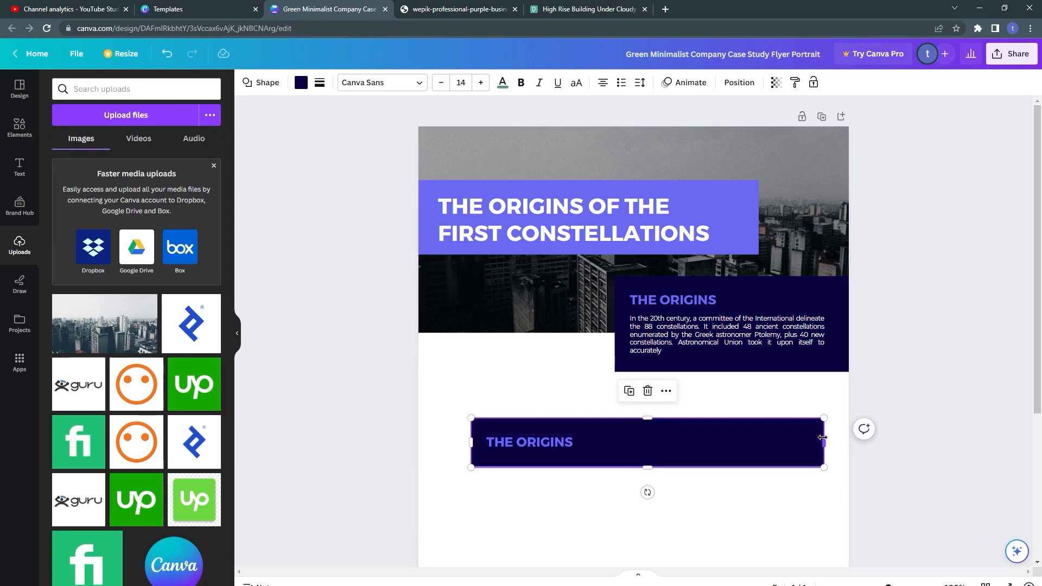
Narrow the copied navy strip to about half its width and replace its THE ORIGINS heading with BUSINESS.
drag(824, 443, 623, 443)
double_click(547, 451)
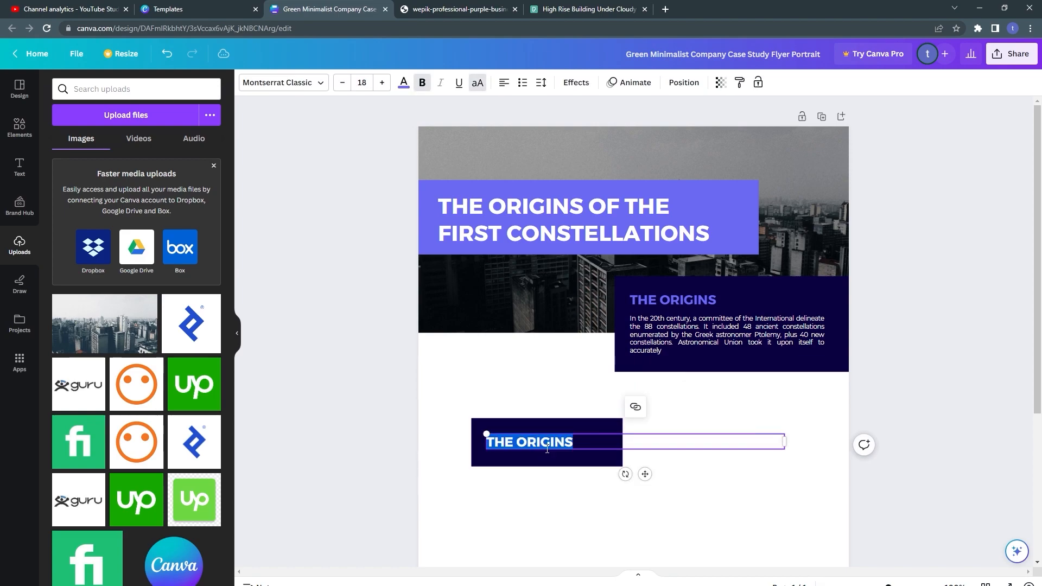
key(ctrl+v)
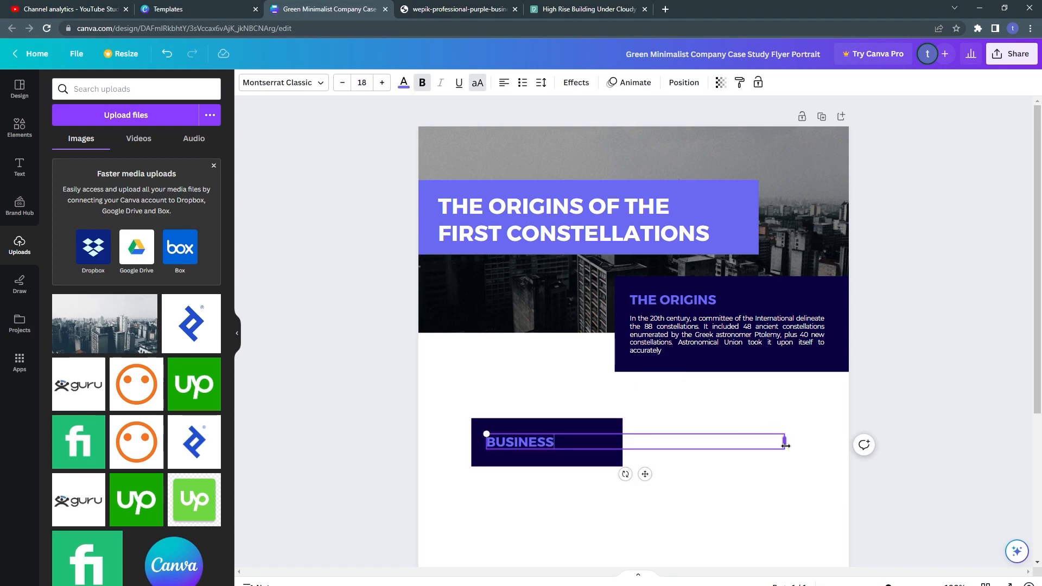
Shrink the BUSINESS text box to fit its word and move it toward the strip's right side, vertically centered.
scroll(771, 438, up, 5)
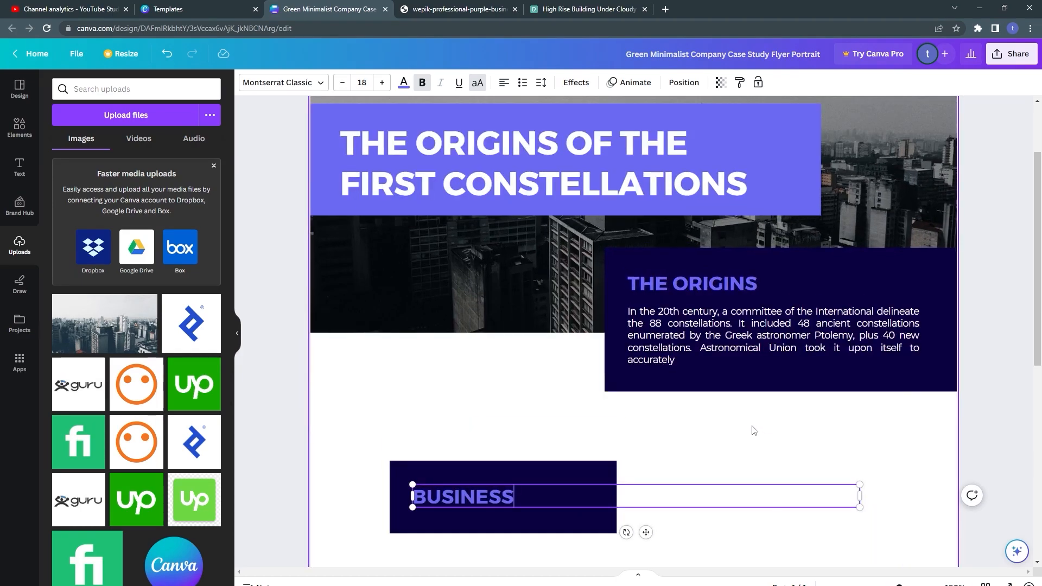
scroll(751, 430, down, 2)
scroll(749, 425, down, 1)
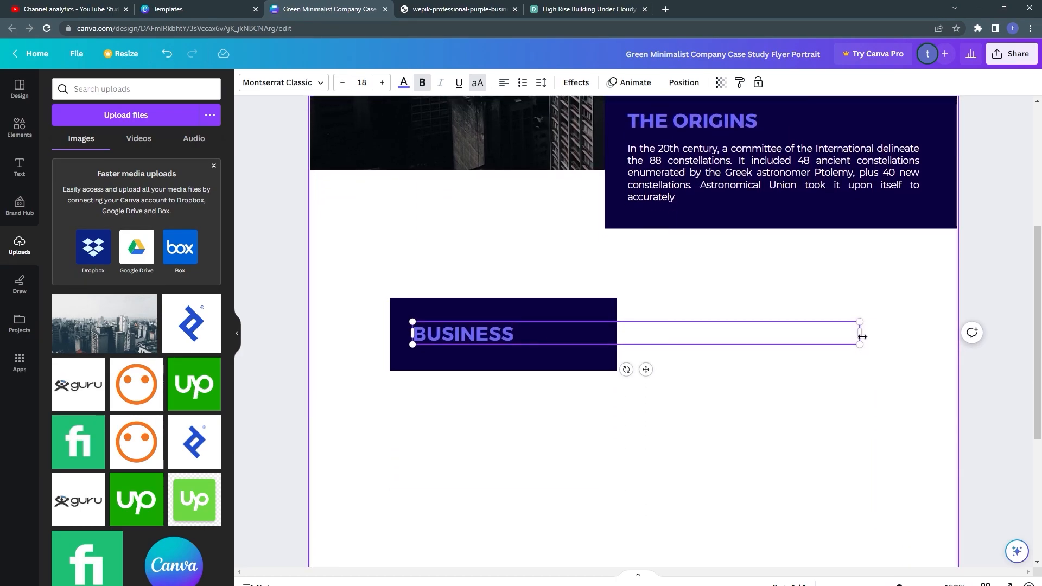
drag(862, 337, 524, 326)
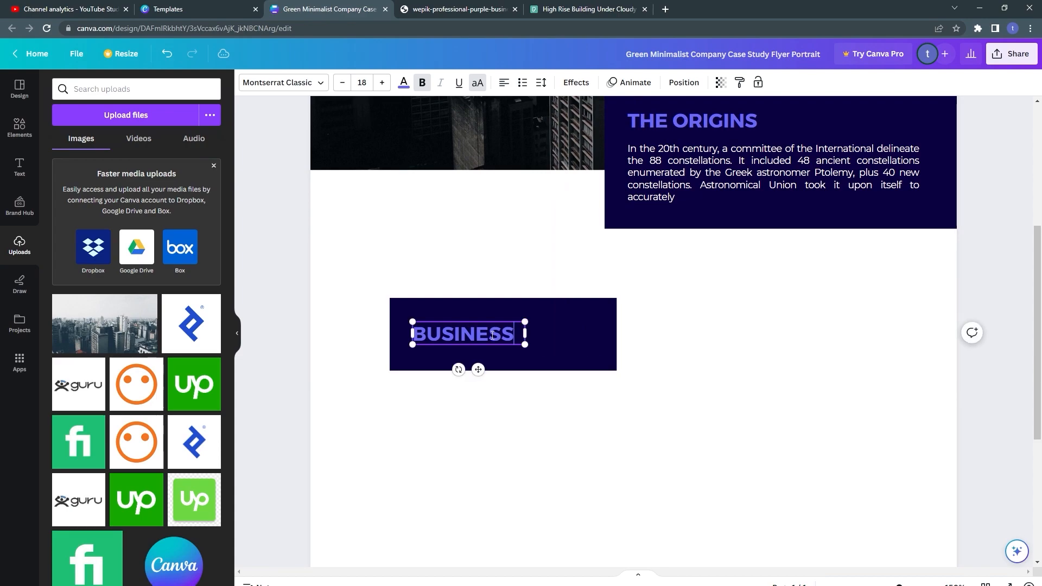
click(451, 311)
drag(456, 328, 521, 328)
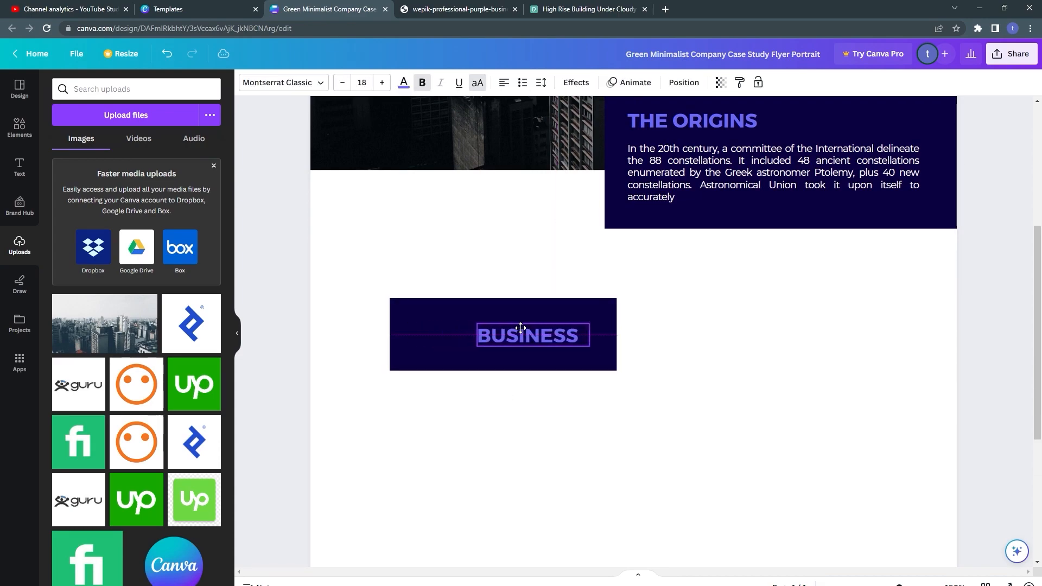
click(425, 321)
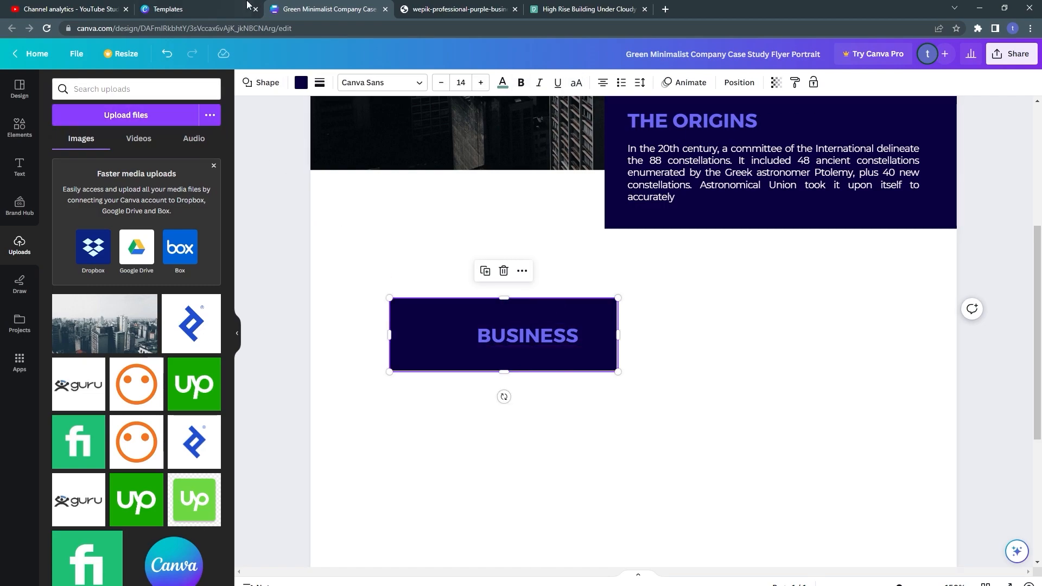
Search the elements library for "tools icon".
click(415, 5)
click(347, 10)
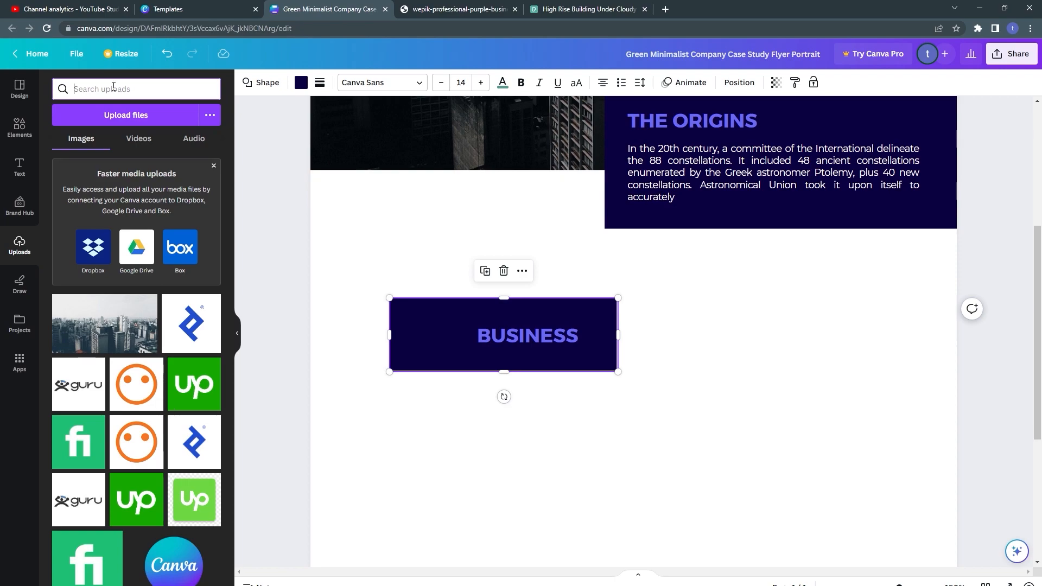
text(tools icon)
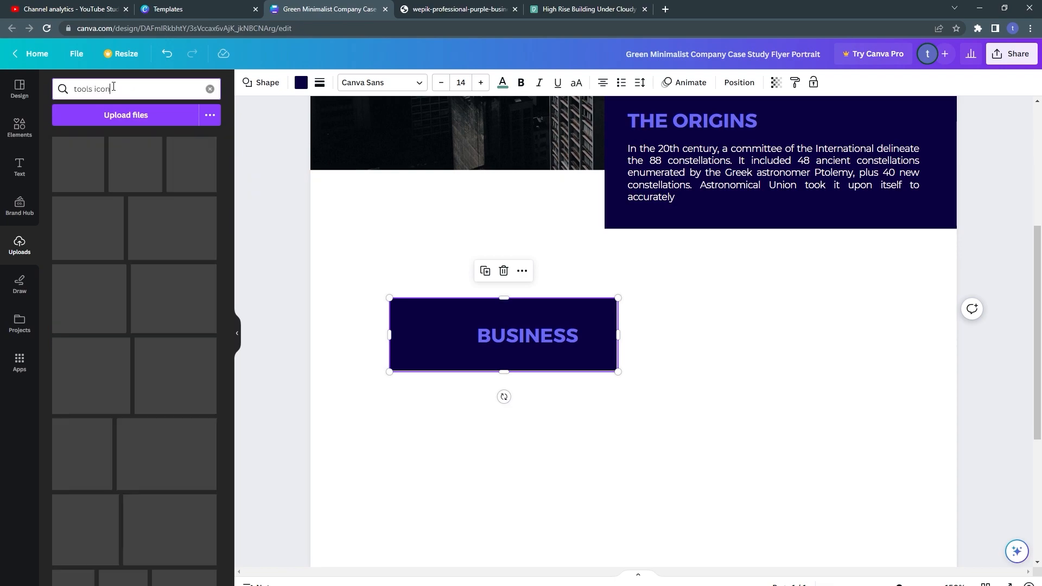
click(19, 127)
click(171, 89)
text(tools icon)
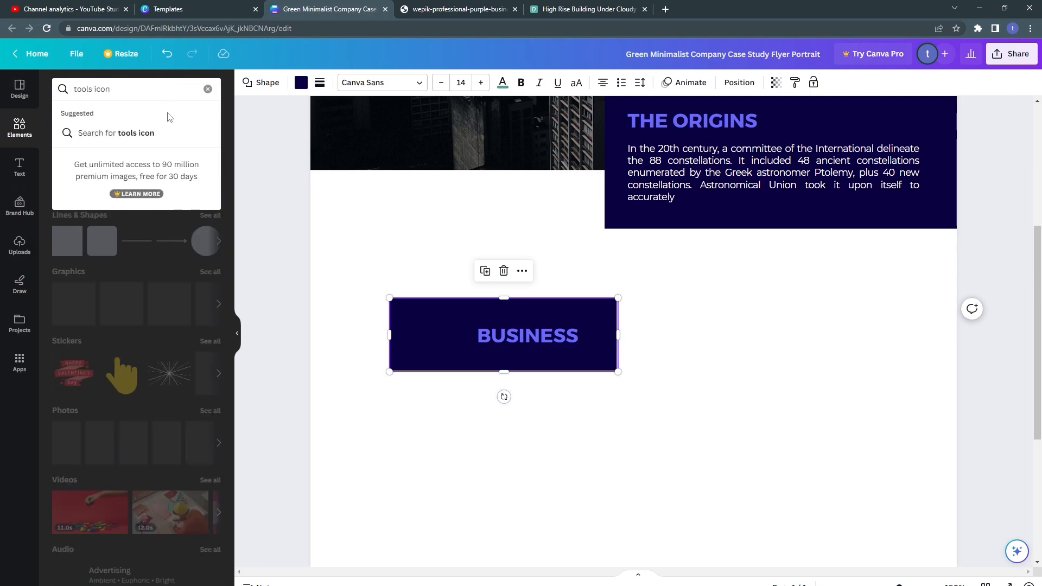
click(148, 132)
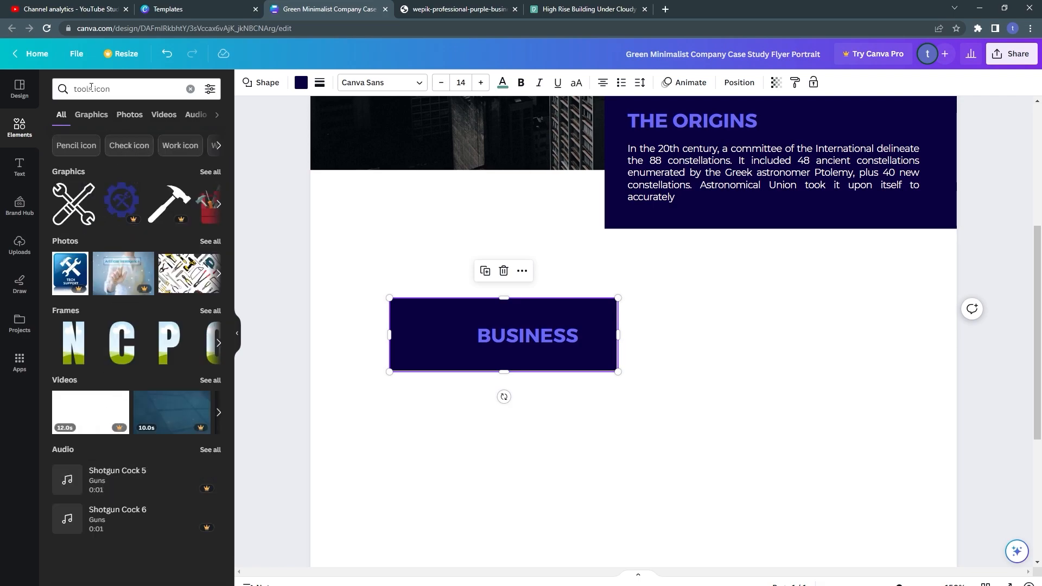
Search the elements library for "settings icon" and place the two-gear graphic beside the BUSINESS strip.
drag(93, 88, 82, 89)
click(75, 89)
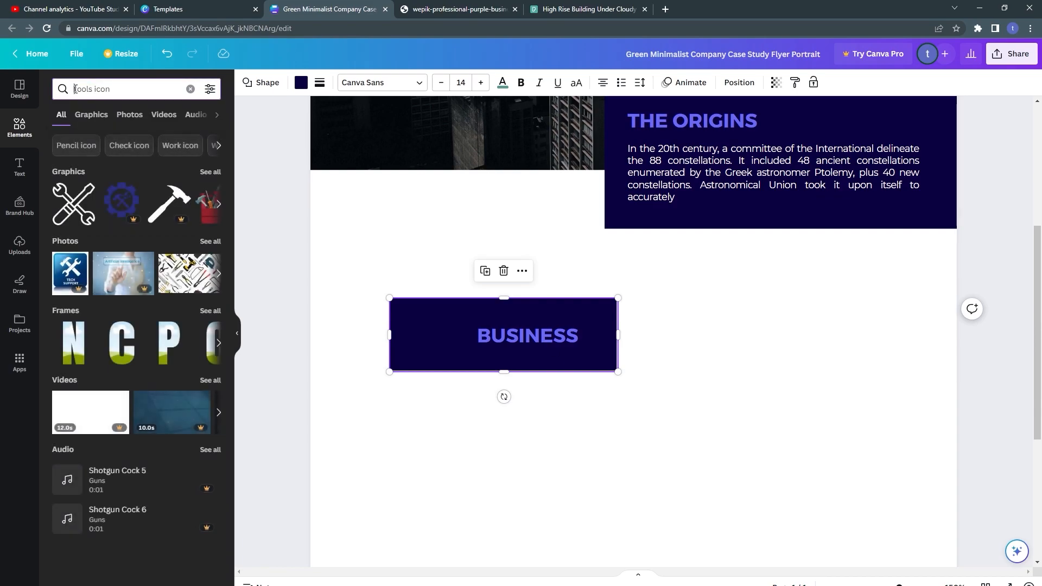
key(Delete)
key(Delete)
key(Delete)
key(Delete)
key(Delete)
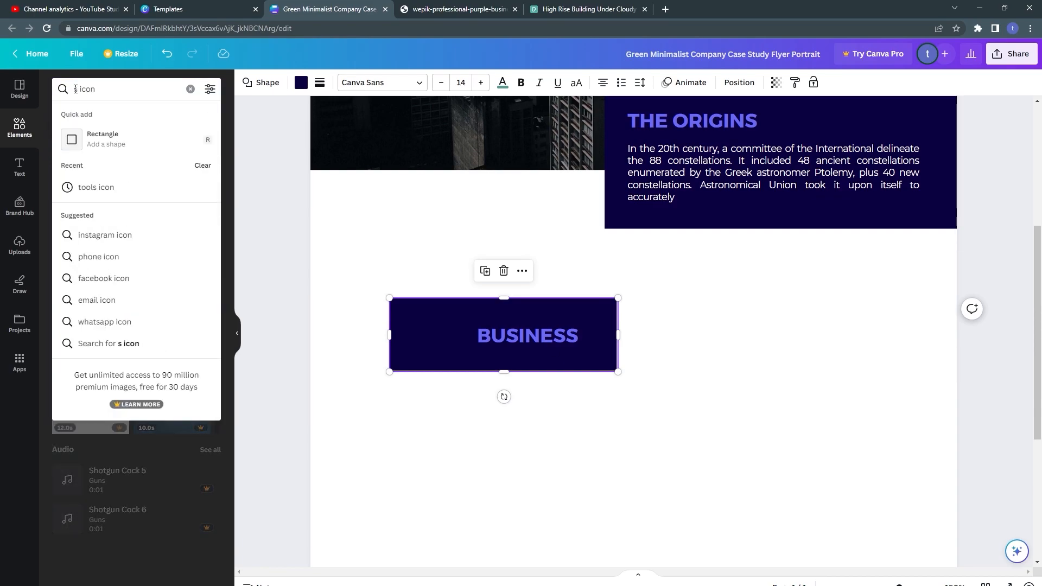
text(settings)
key(Return)
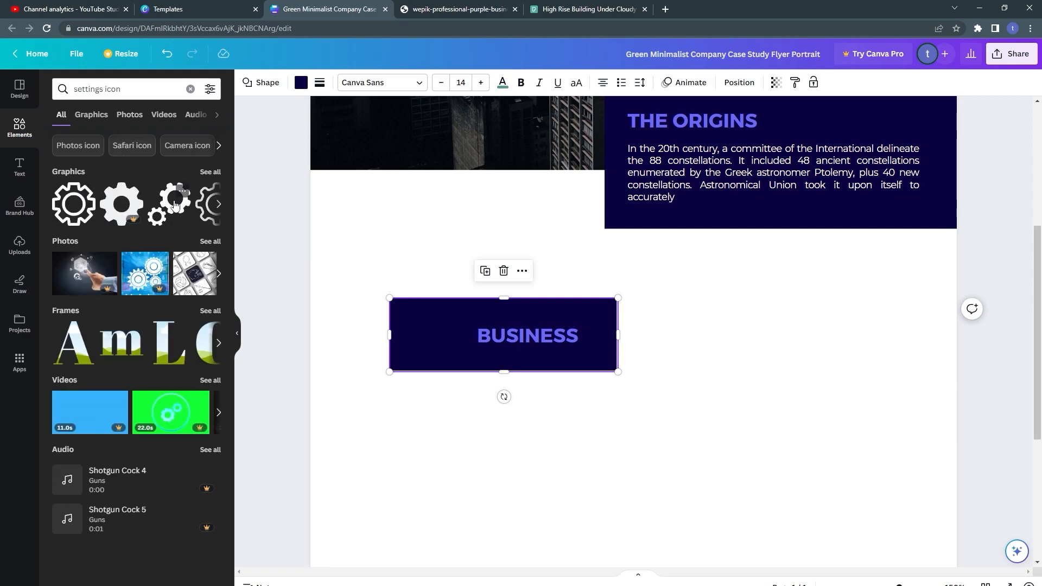
drag(167, 210, 662, 370)
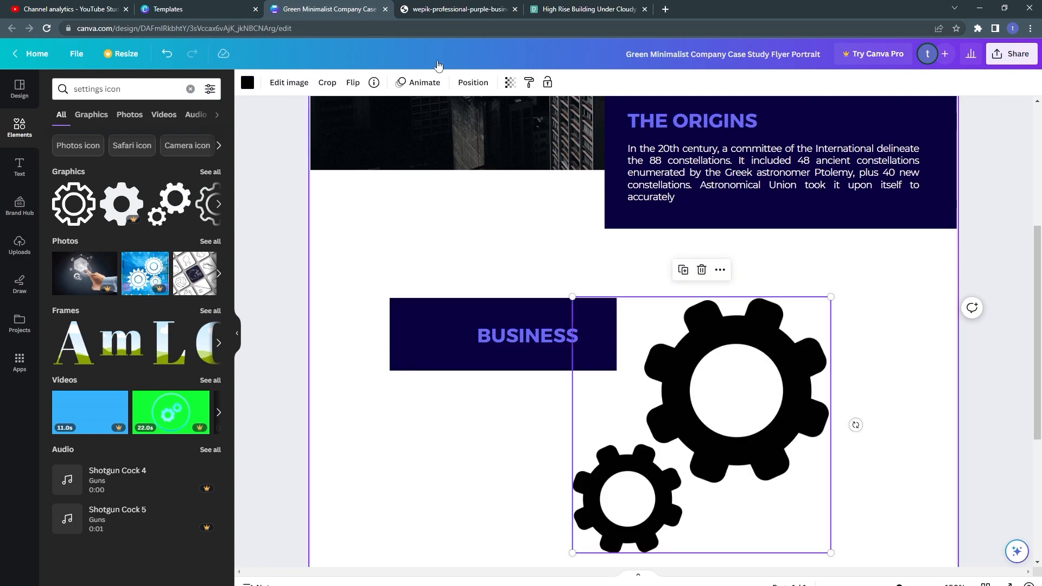
Check the gear icon in the reference PDF and get the purple color code of the BUSINESS text.
click(458, 9)
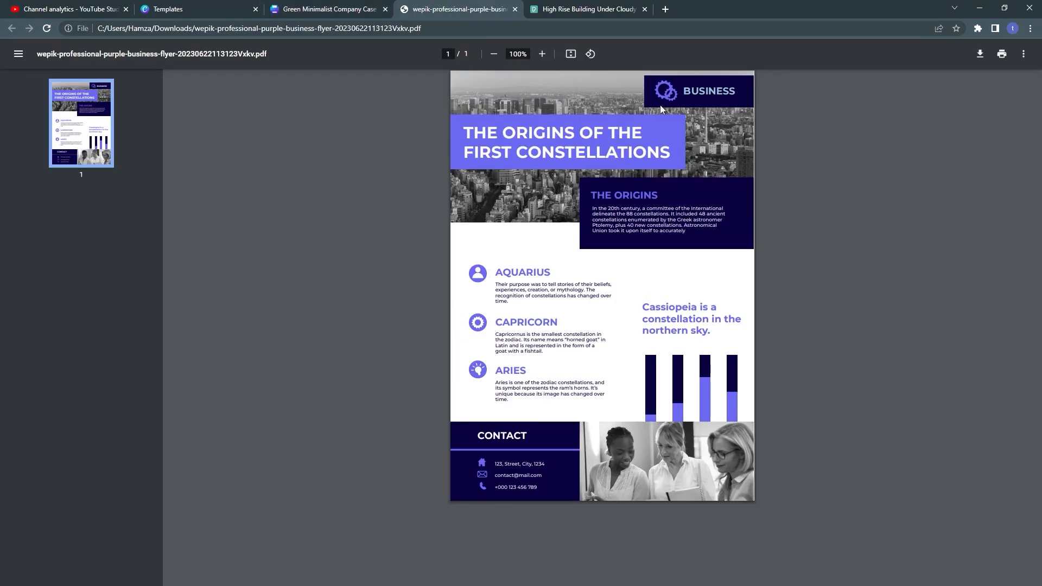
click(374, 9)
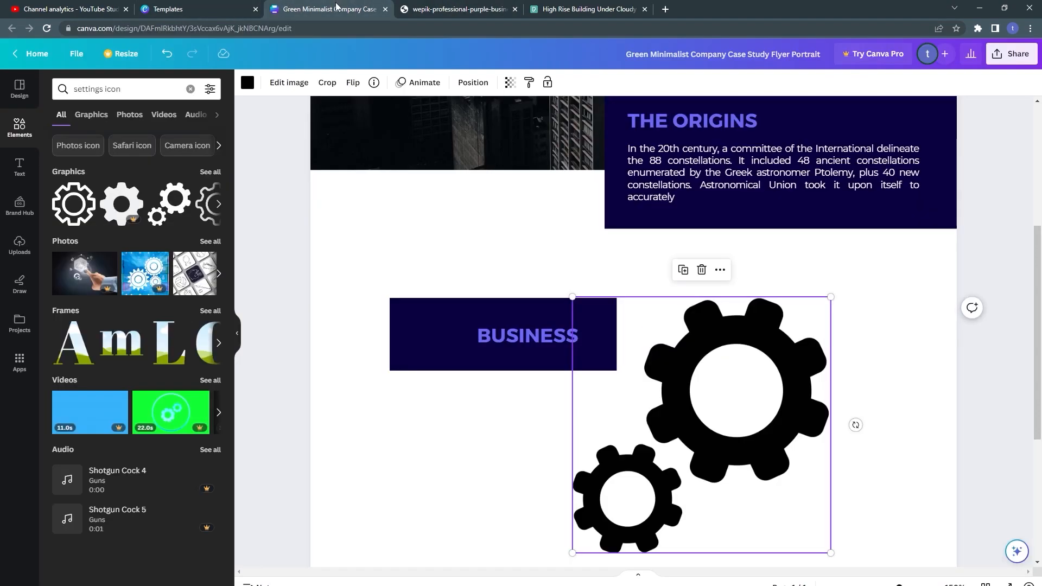
click(505, 334)
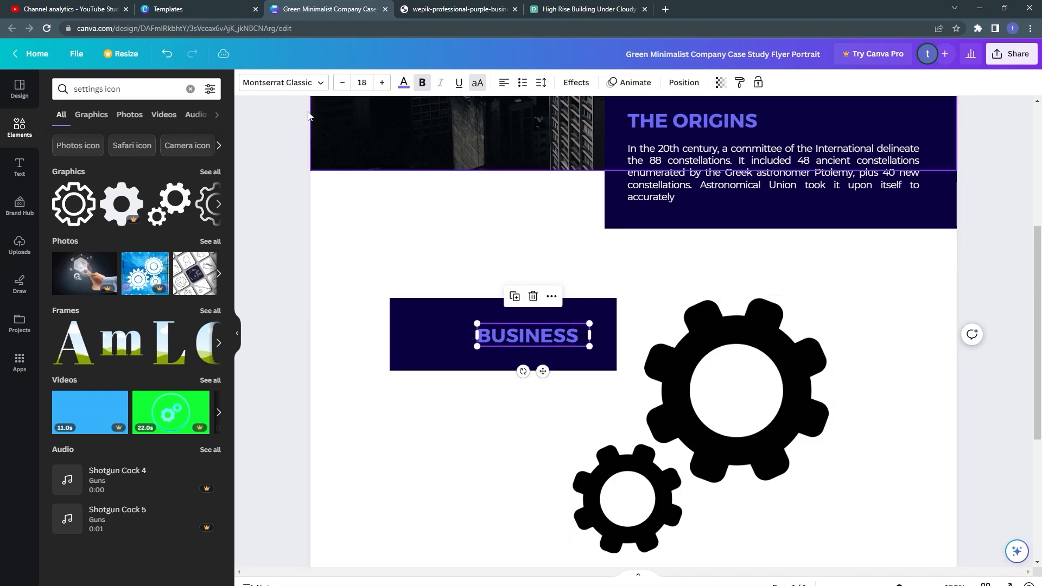
click(403, 82)
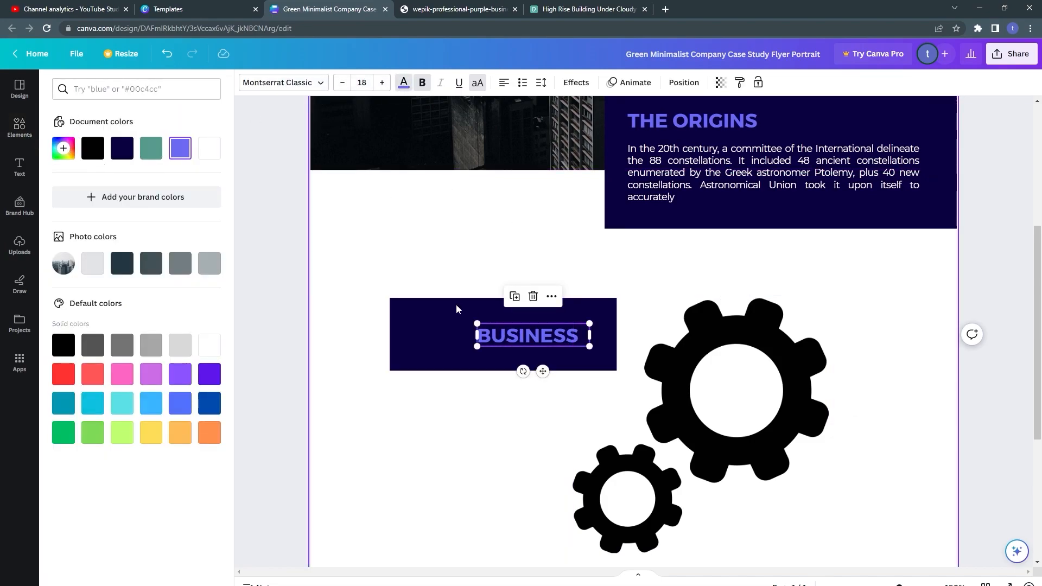
click(182, 151)
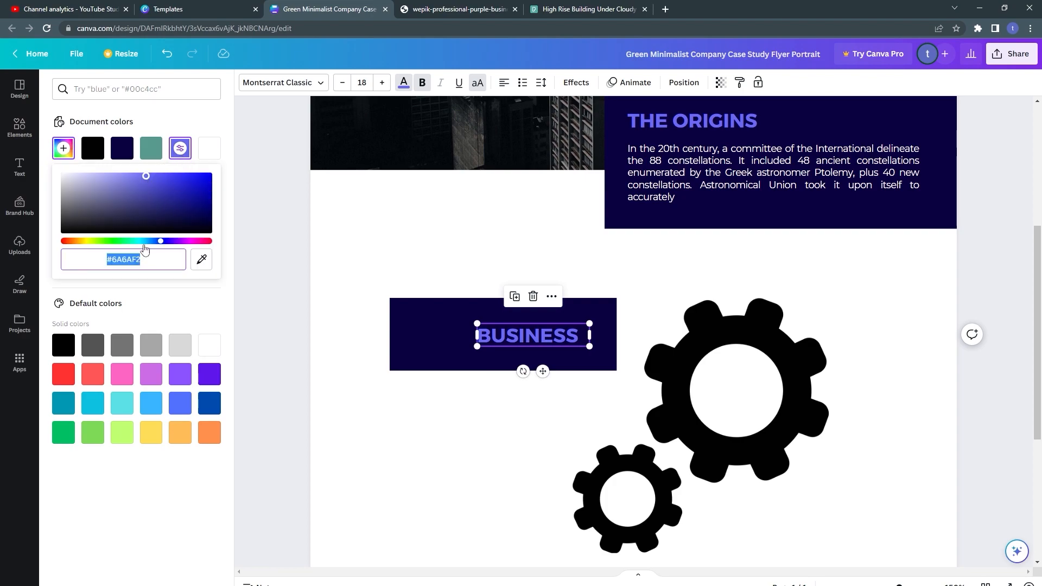
Recolor the two-gear graphic to purple #6A6AF2 and shrink it into the navy strip to the left of BUSINESS.
click(673, 390)
click(247, 82)
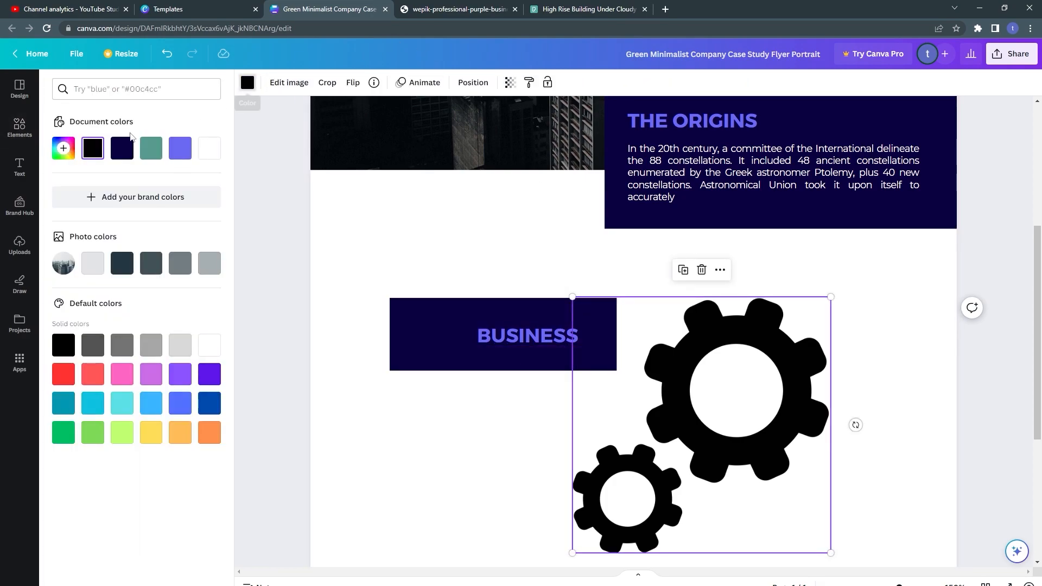
click(64, 148)
click(107, 252)
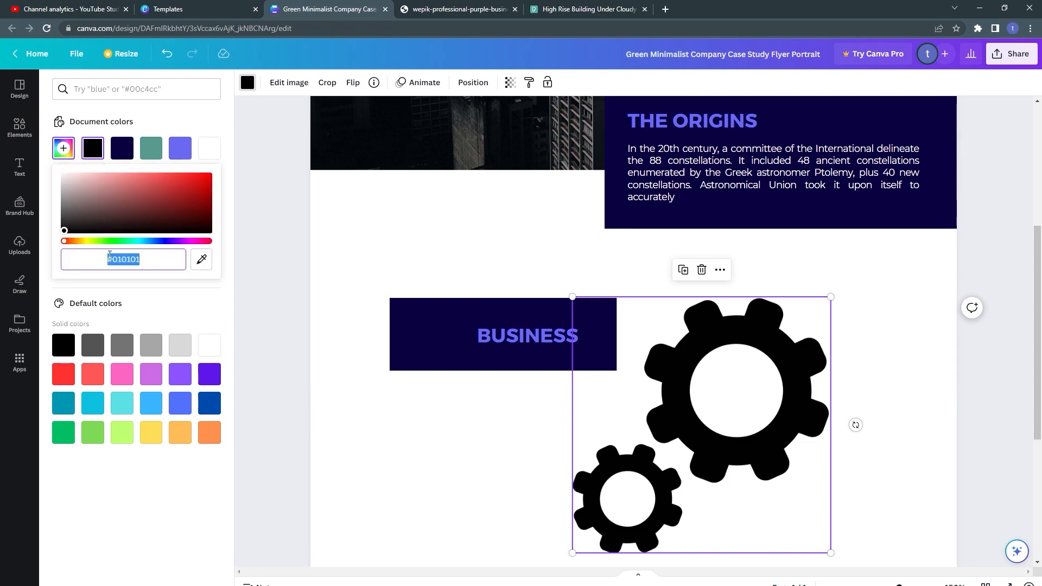
text(#6c6cf0)
click(347, 358)
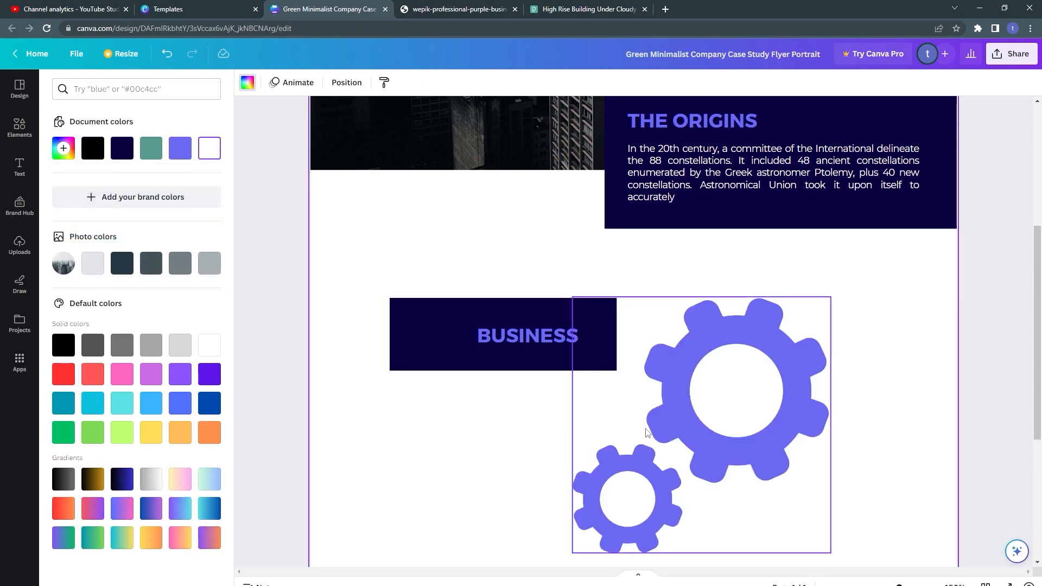
click(818, 544)
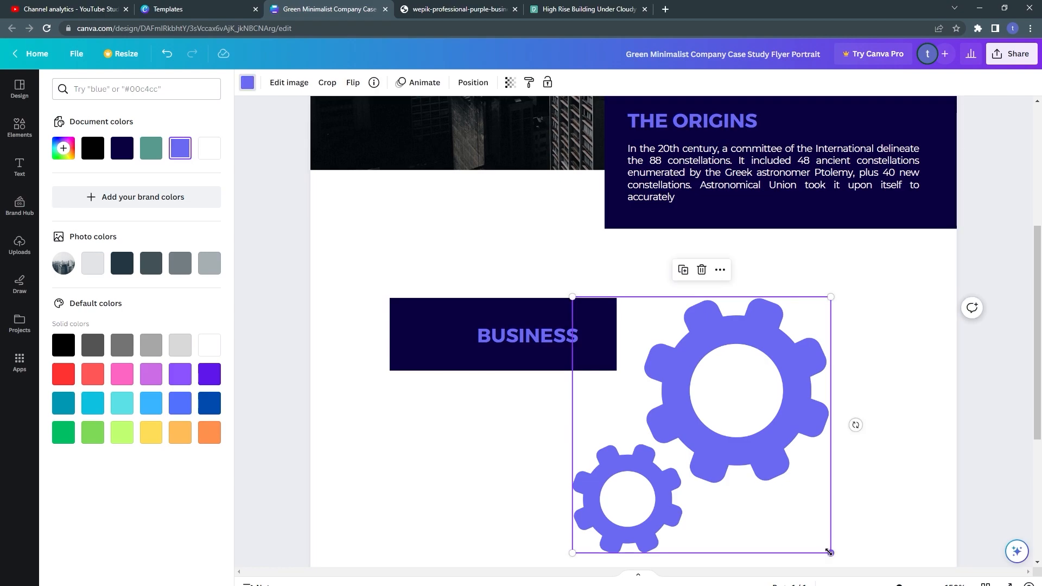
drag(829, 552, 436, 342)
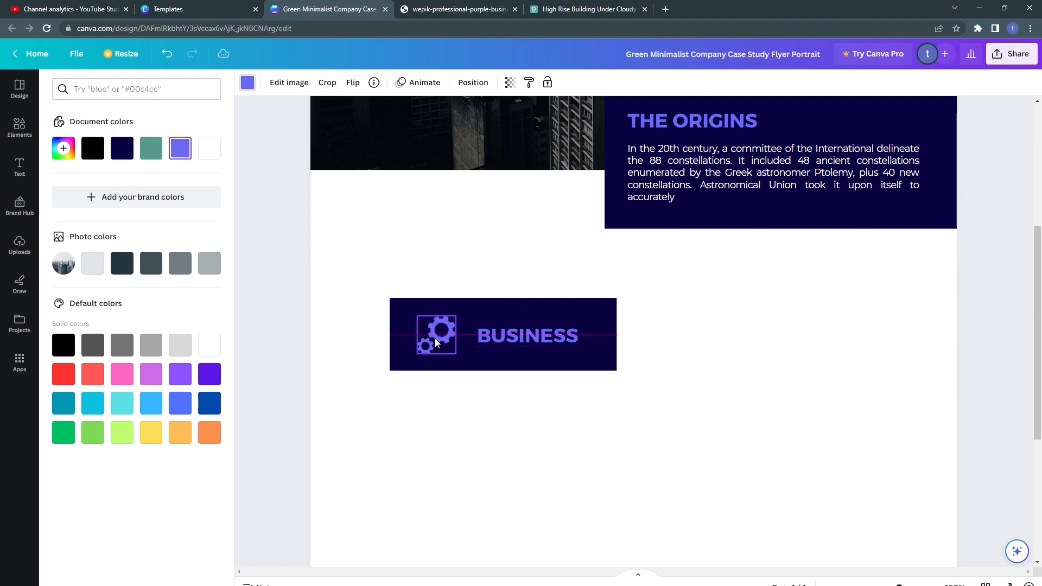
Check the label's text color in the reference PDF and change the flyer's BUSINESS text to white.
click(430, 6)
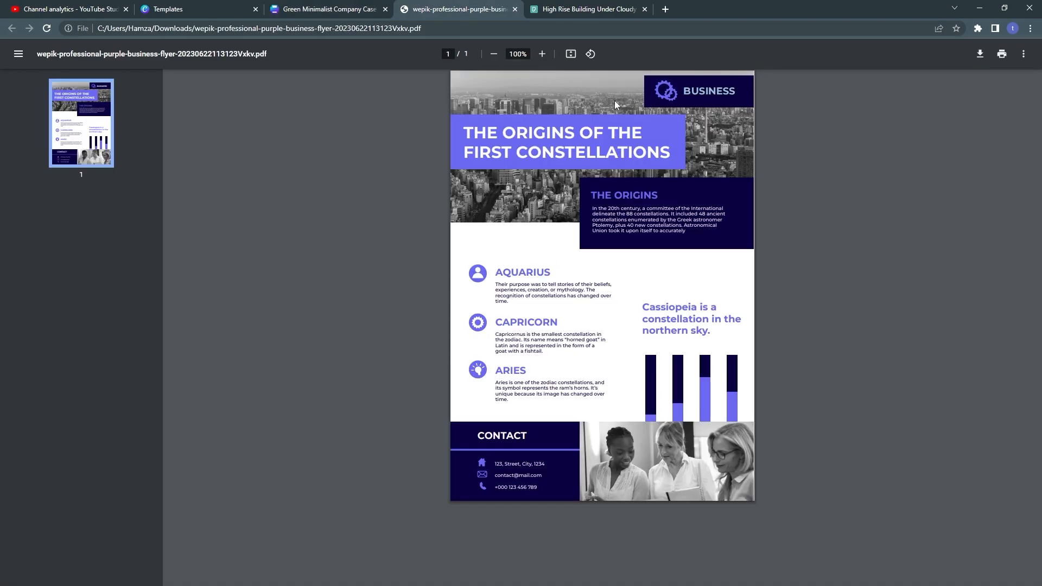
drag(685, 94, 732, 91)
click(355, 9)
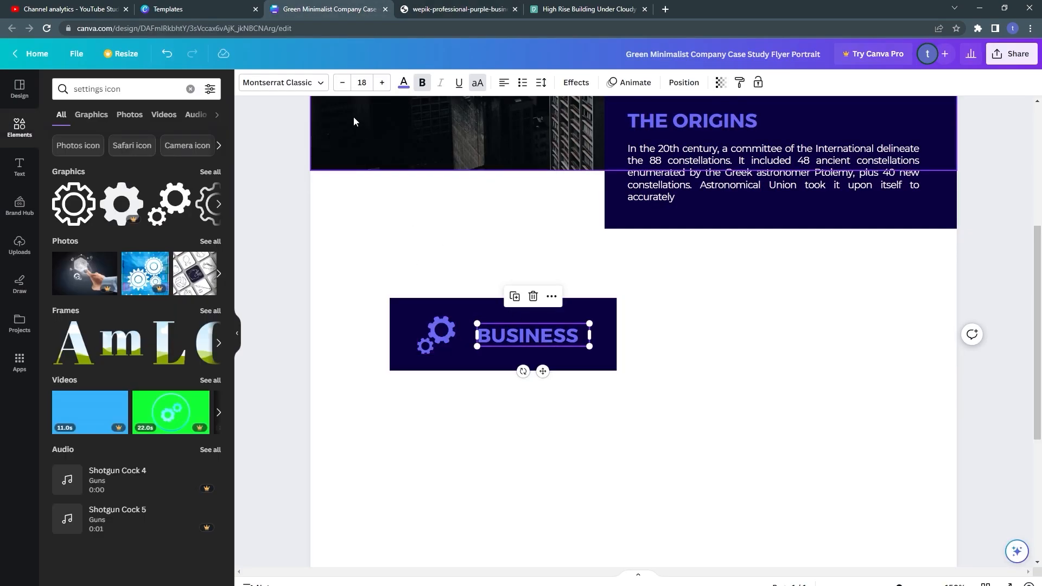
click(404, 83)
click(180, 150)
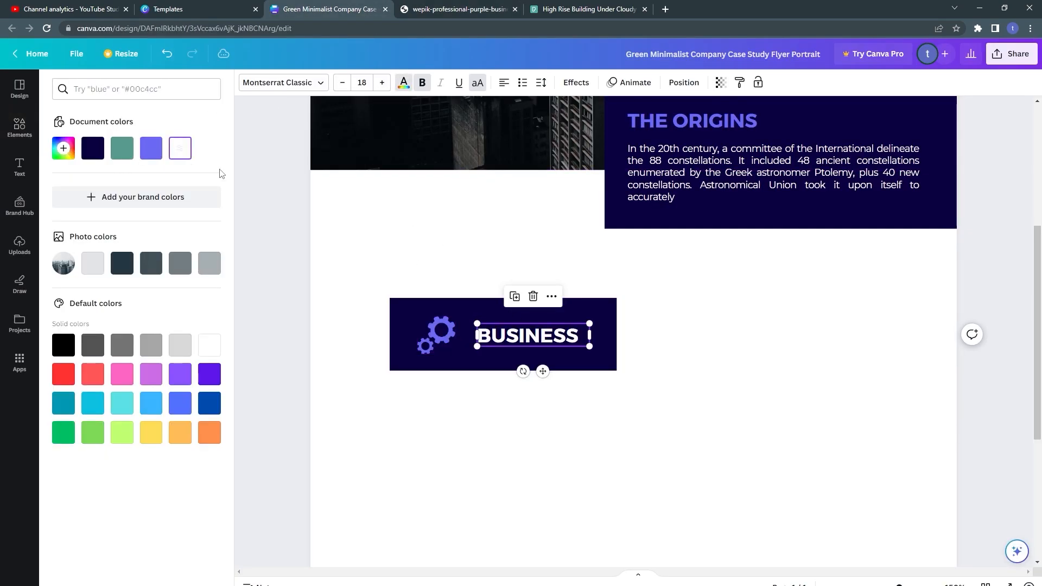
click(359, 269)
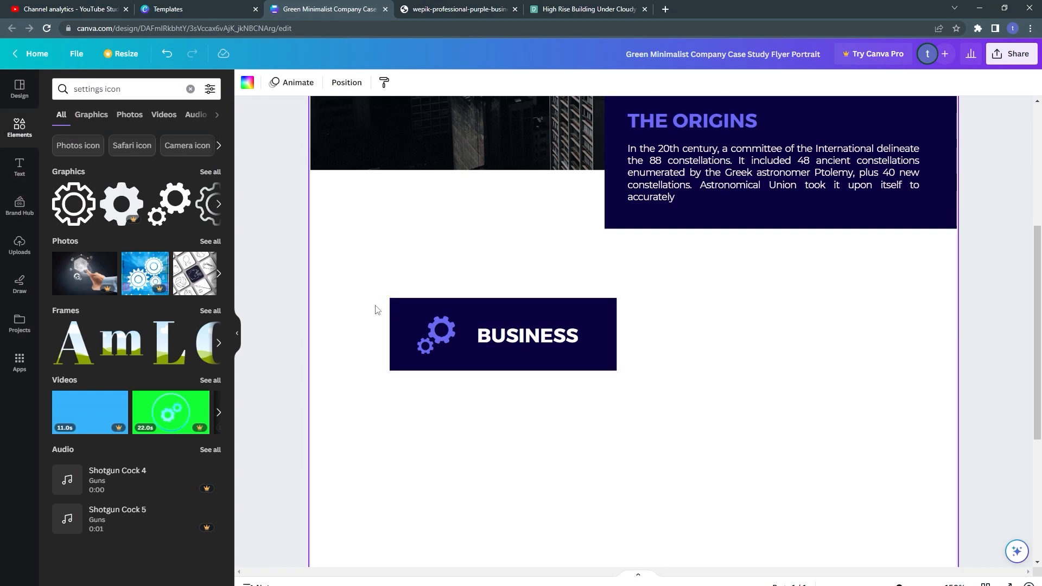
Move the navy strip with its gears and BUSINESS text together to the header photo's upper-right corner, flush with the page edge.
scroll(377, 310, down, 2)
scroll(370, 293, up, 3)
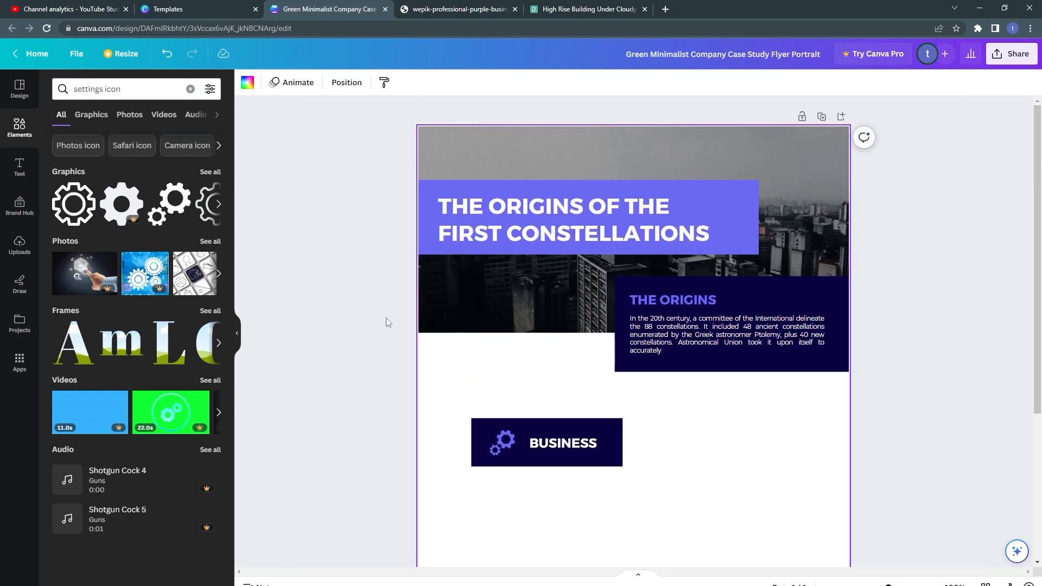
click(496, 451)
click(492, 449)
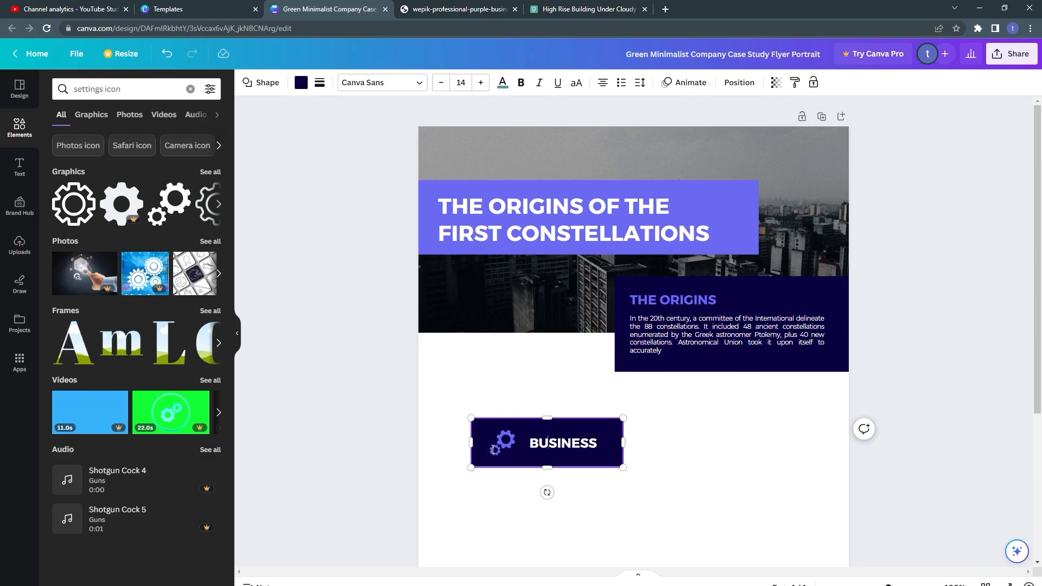
drag(450, 396, 637, 508)
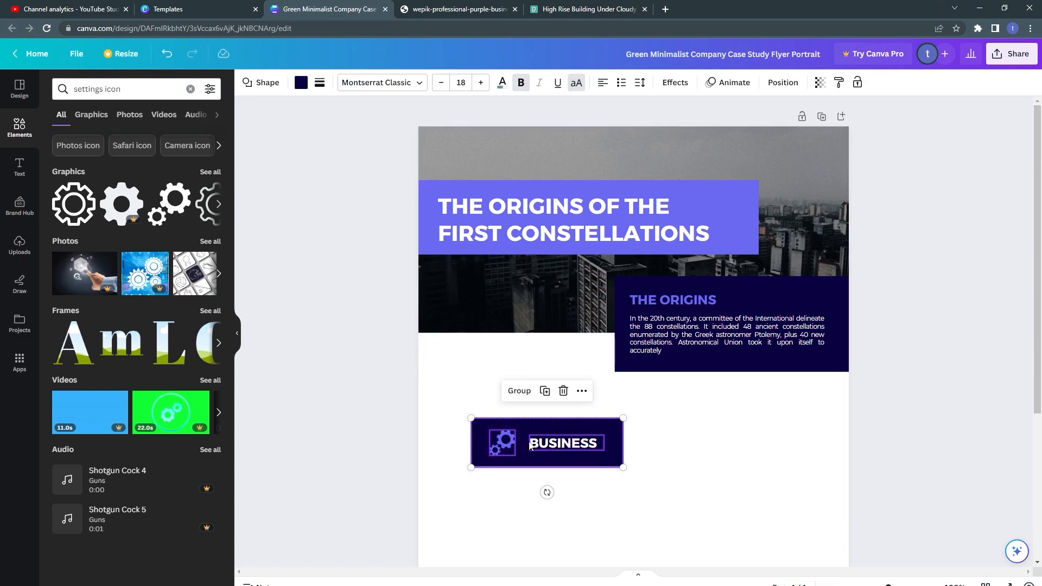
drag(526, 443, 752, 155)
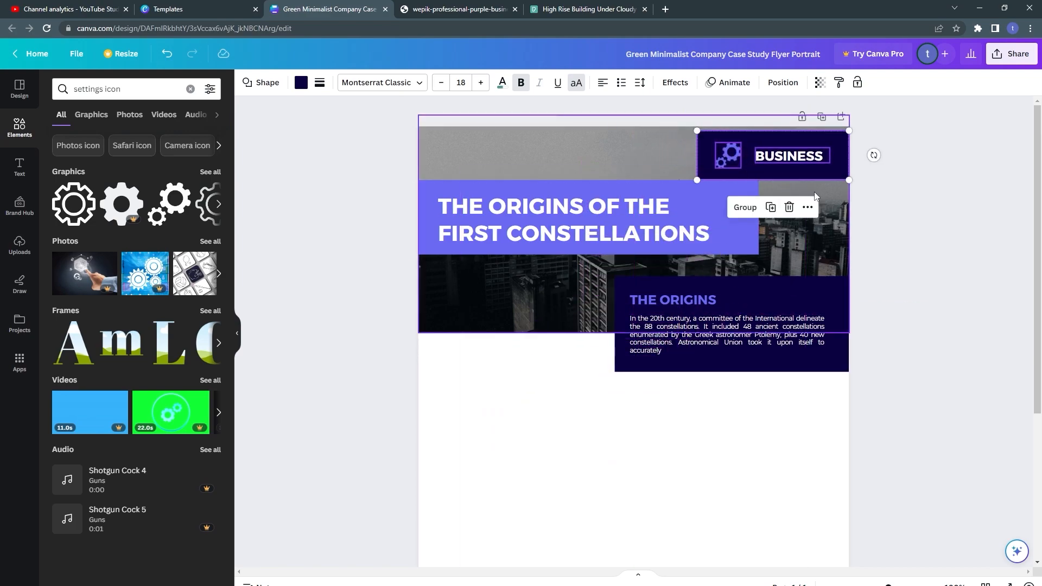
Shorten the navy strip behind the BUSINESS label from its lower edge, leaving a gap above the purple title block.
click(652, 167)
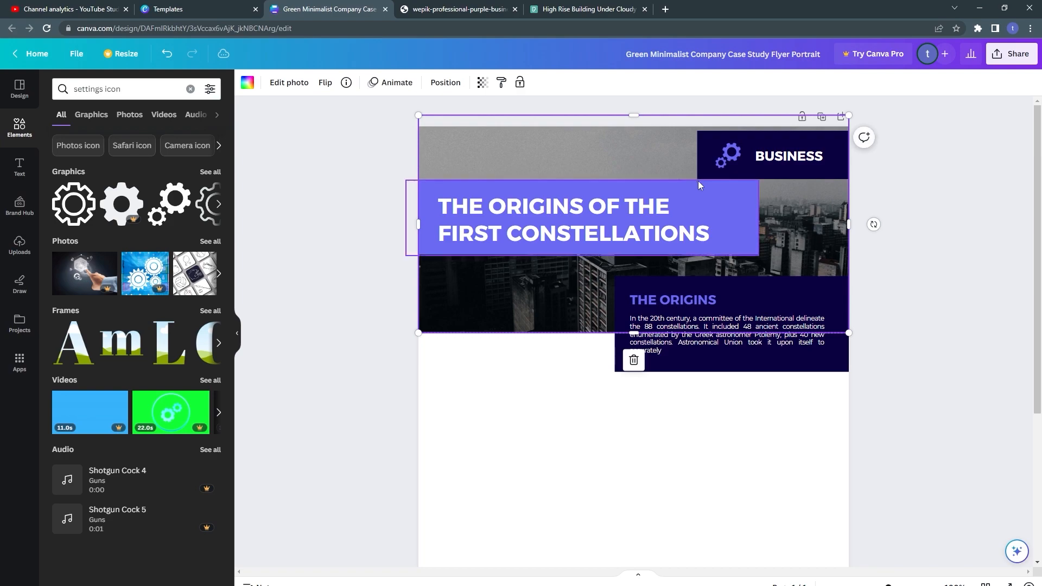
click(704, 174)
drag(773, 180, 769, 168)
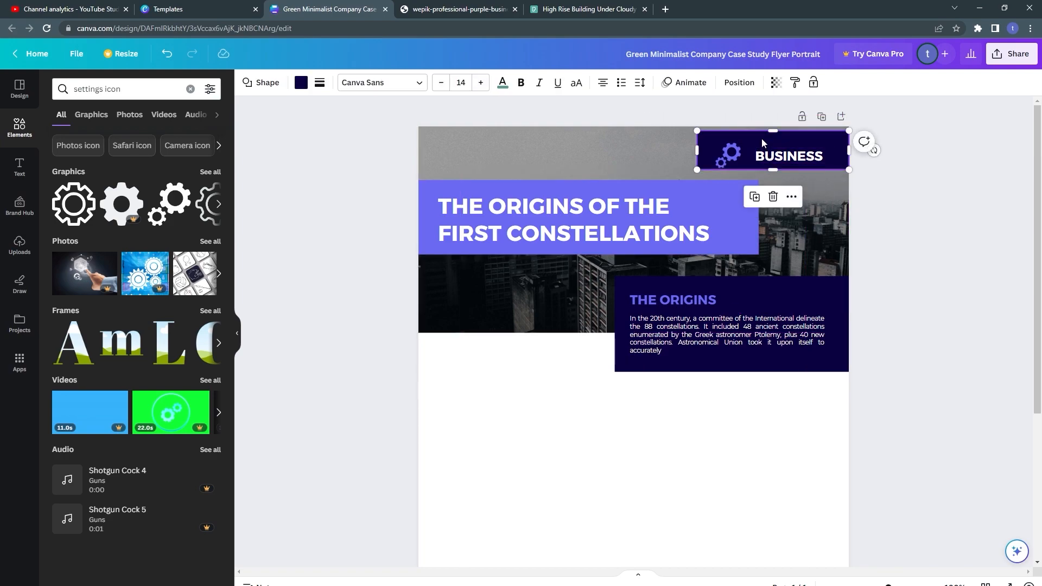
Nudge the BUSINESS text and the two-gear graphic up to center them vertically in the navy strip.
click(762, 140)
key(Up)
key(Up)
key(Up)
key(Up)
key(Up)
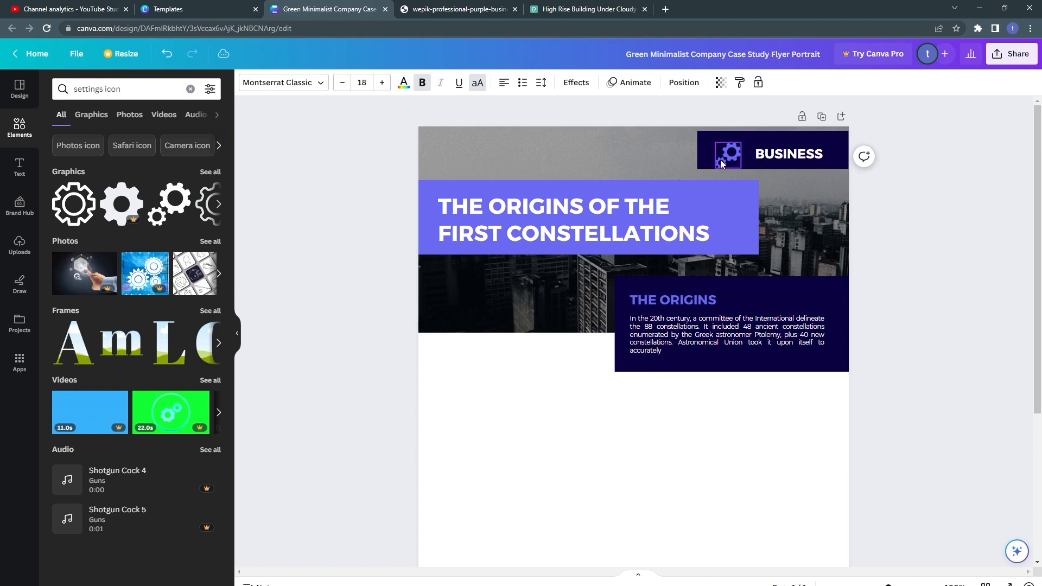
click(724, 159)
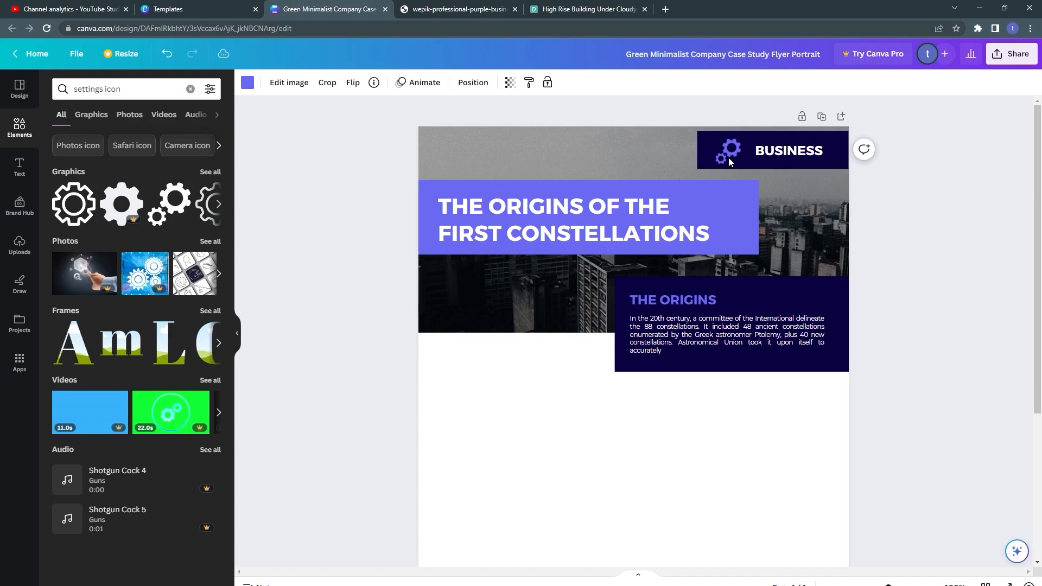
Shorten the navy strip from its left edge and nudge the BUSINESS text slightly left toward the gears.
click(707, 156)
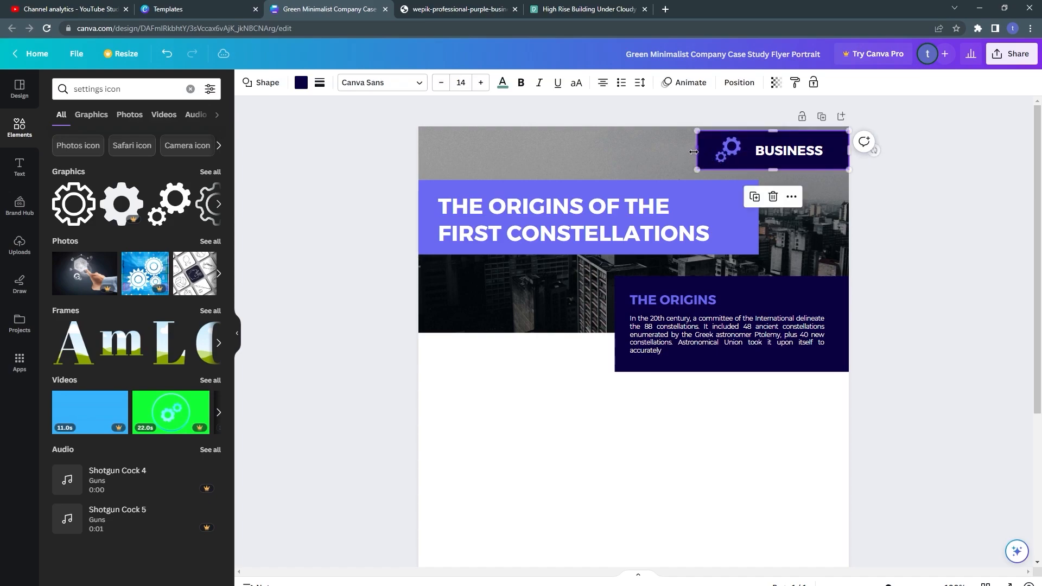
drag(697, 151, 703, 152)
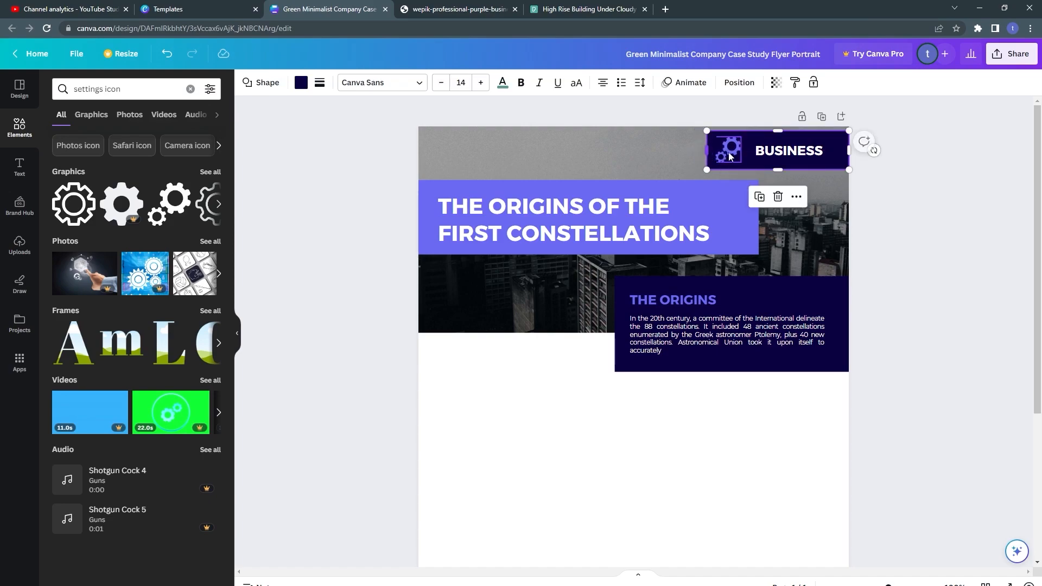
click(760, 152)
key(Left)
key(Left)
key(Left)
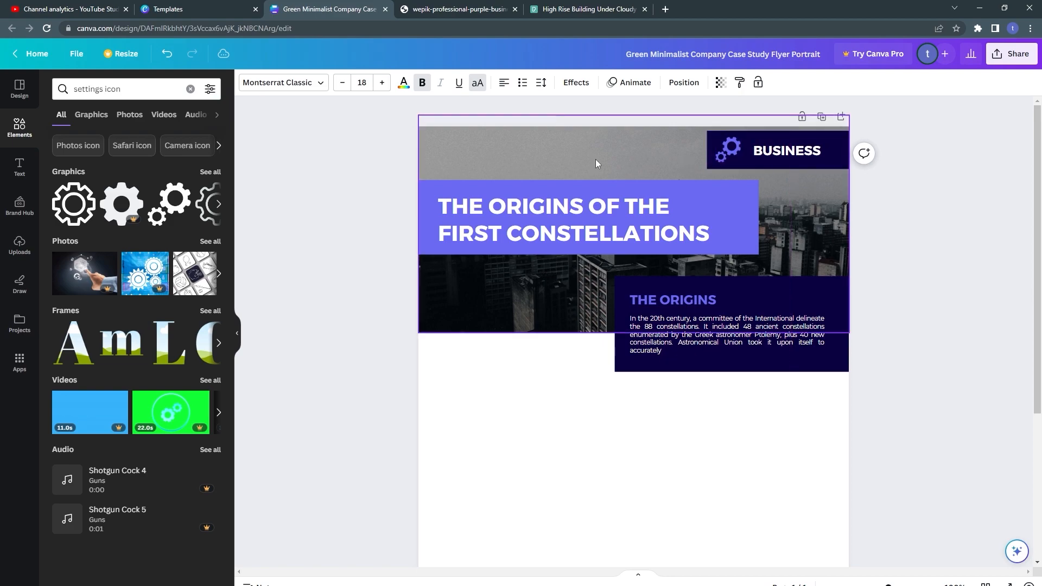
Compare the BUSINESS label with the reference PDF and nudge the flyer's navy strip slightly down.
click(363, 159)
click(450, 7)
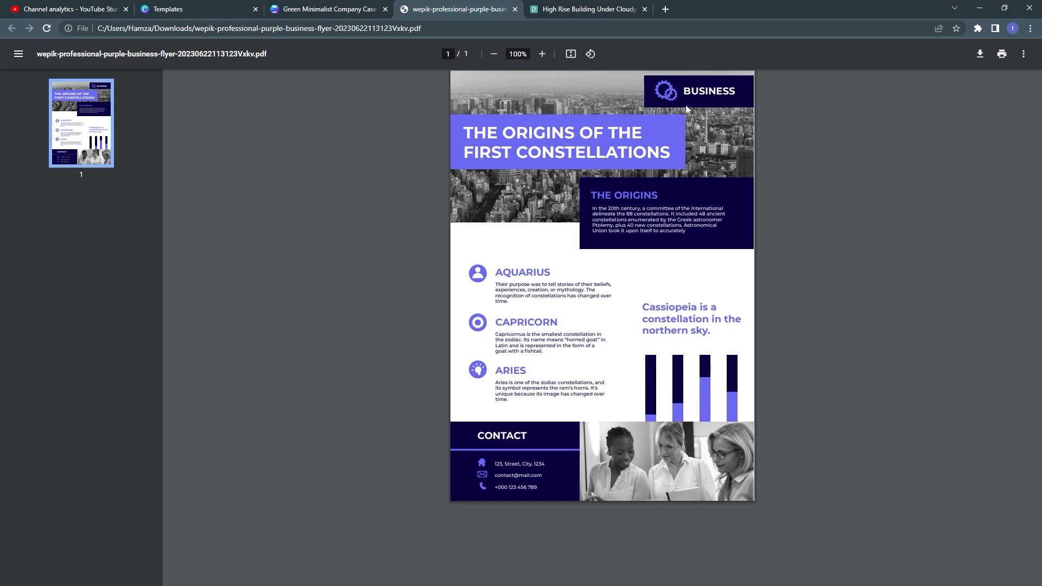
click(347, 9)
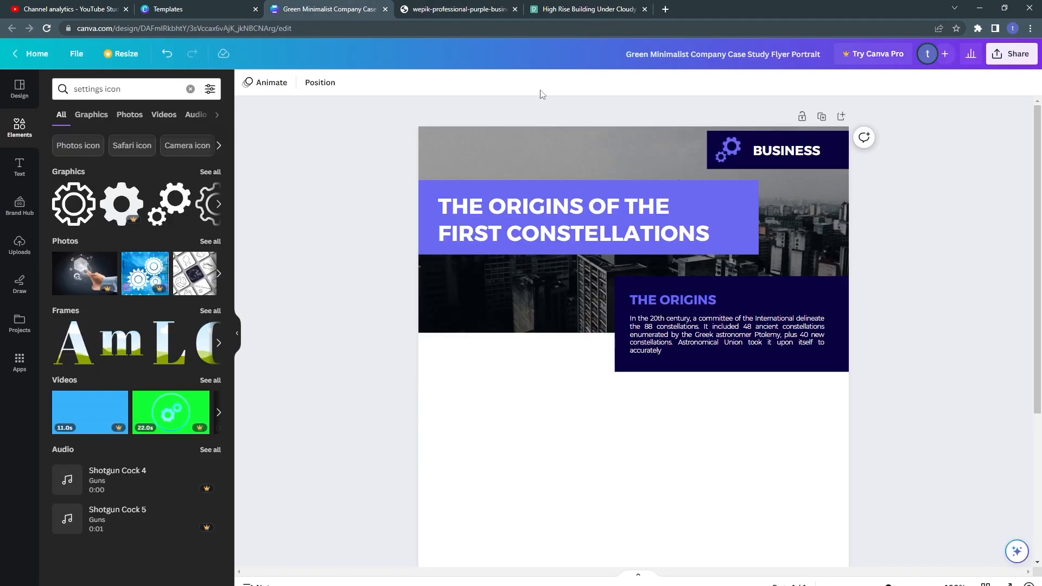
click(770, 156)
click(835, 152)
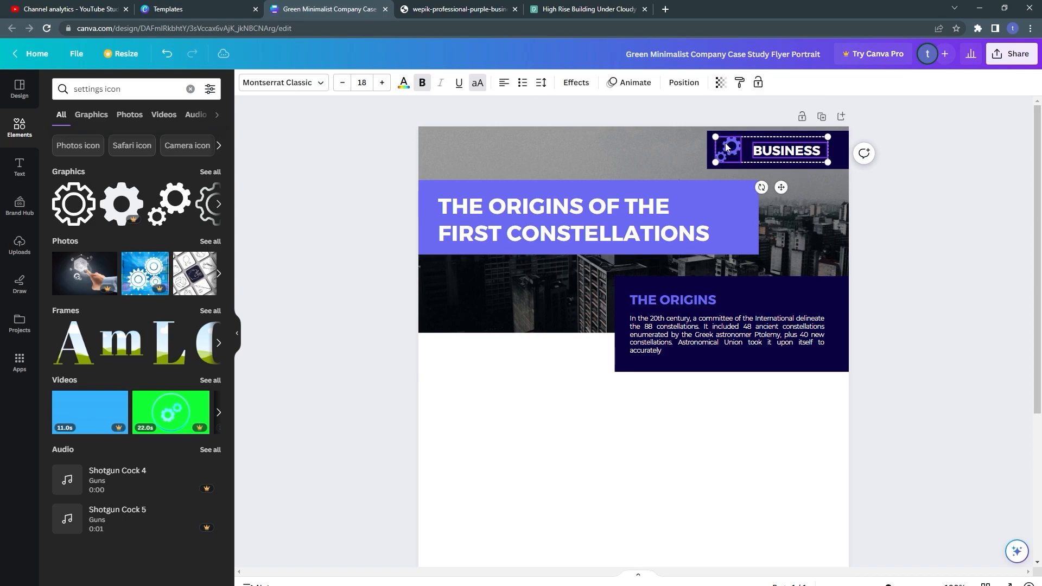
key(Down)
key(Down)
key(Down)
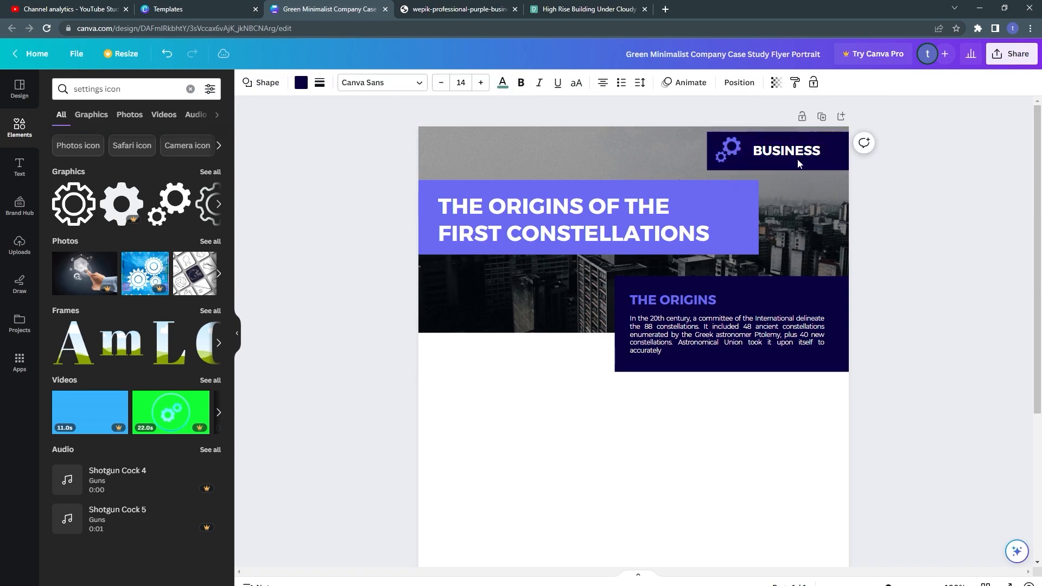
Nudge the two-gear graphic closer to the BUSINESS text and shrink it slightly within the navy strip.
click(733, 154)
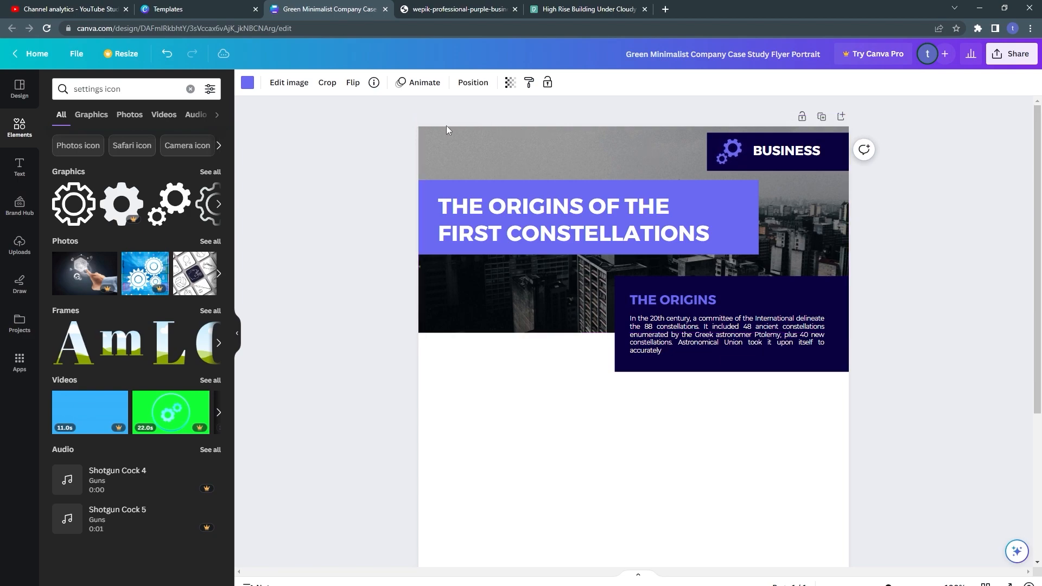
key(Right)
key(Right)
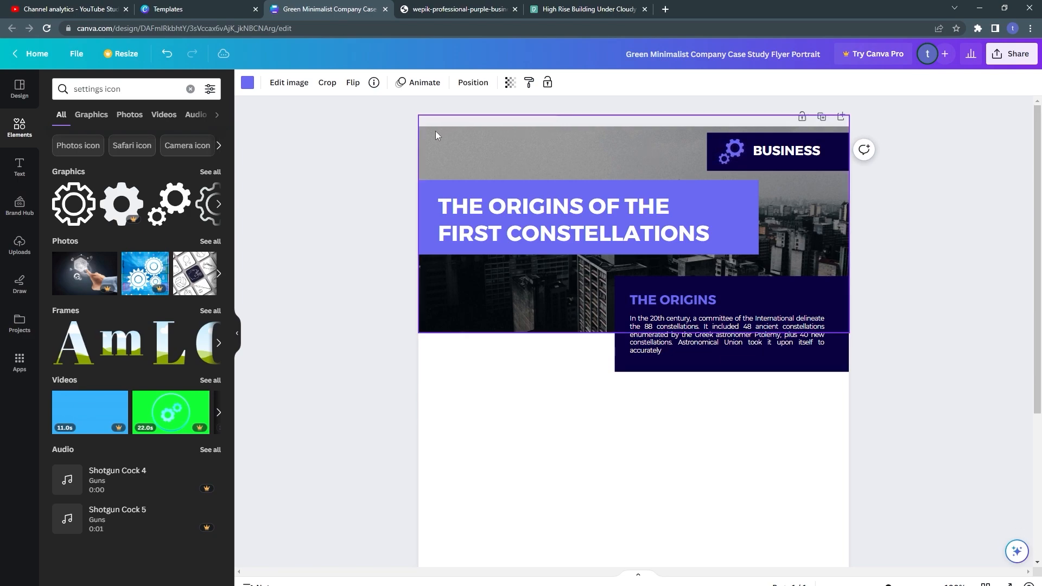
click(401, 140)
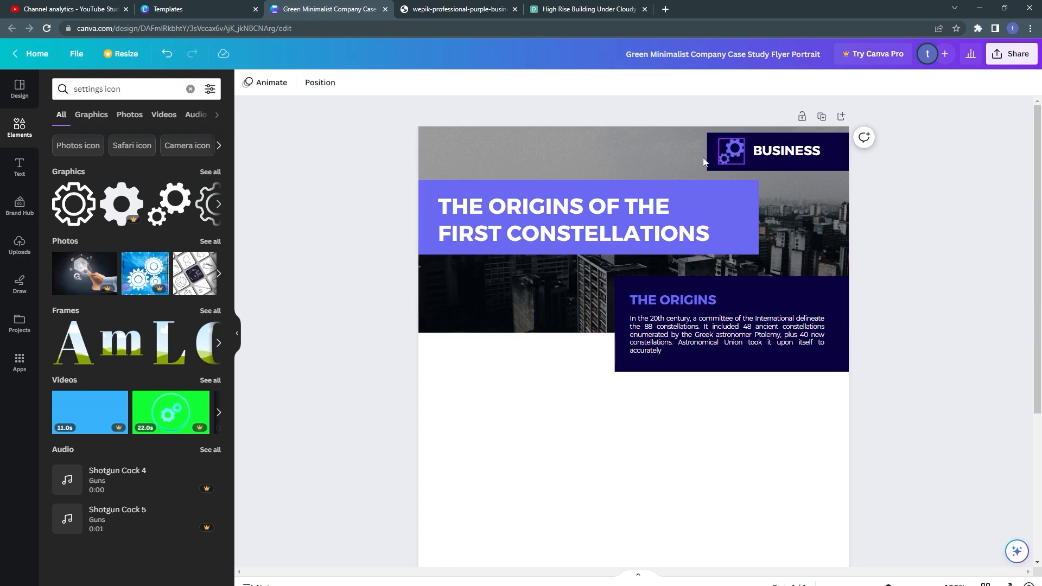
click(729, 152)
drag(744, 165, 731, 156)
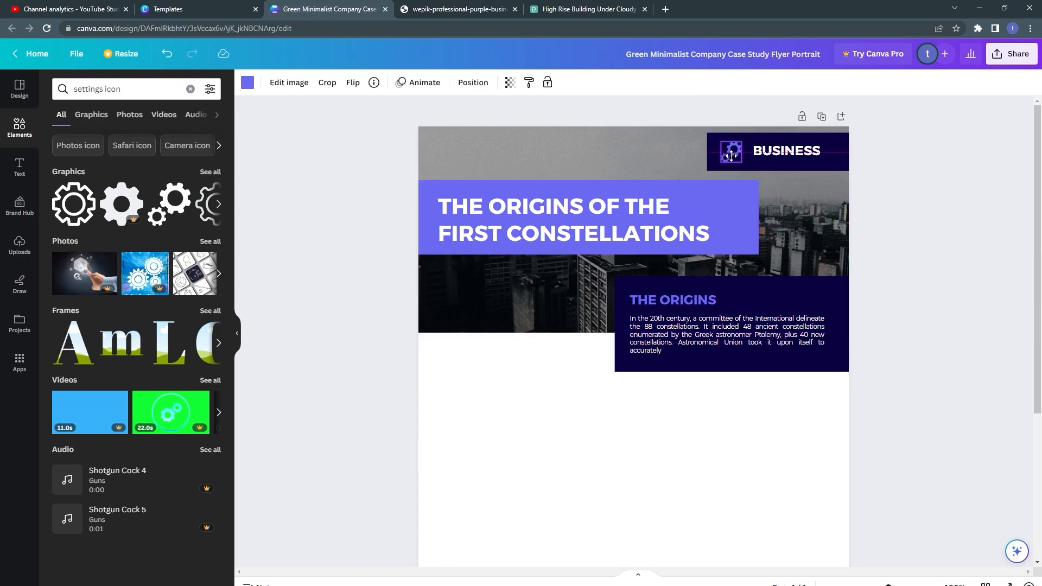
click(776, 156)
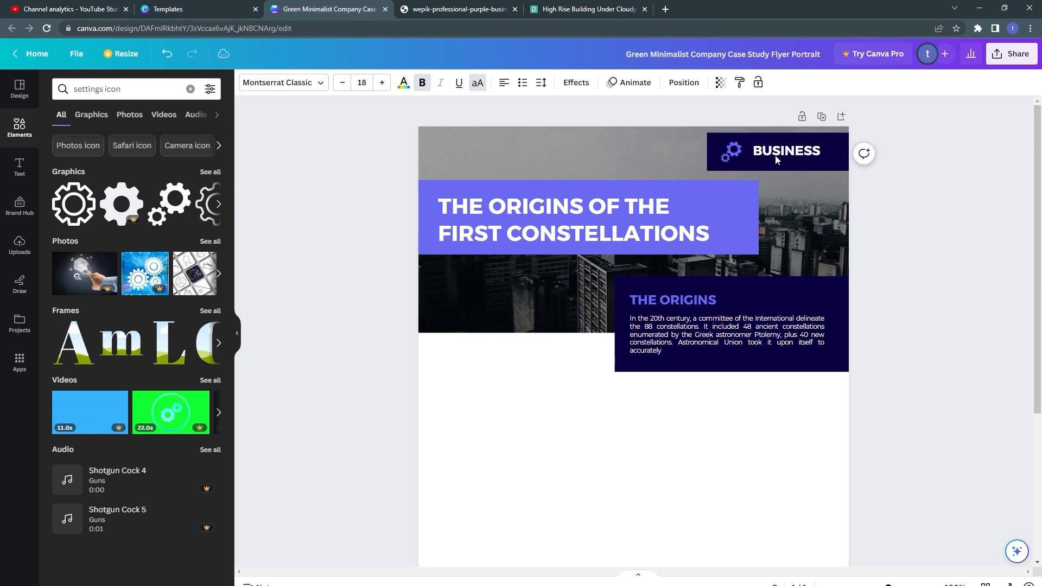
click(395, 164)
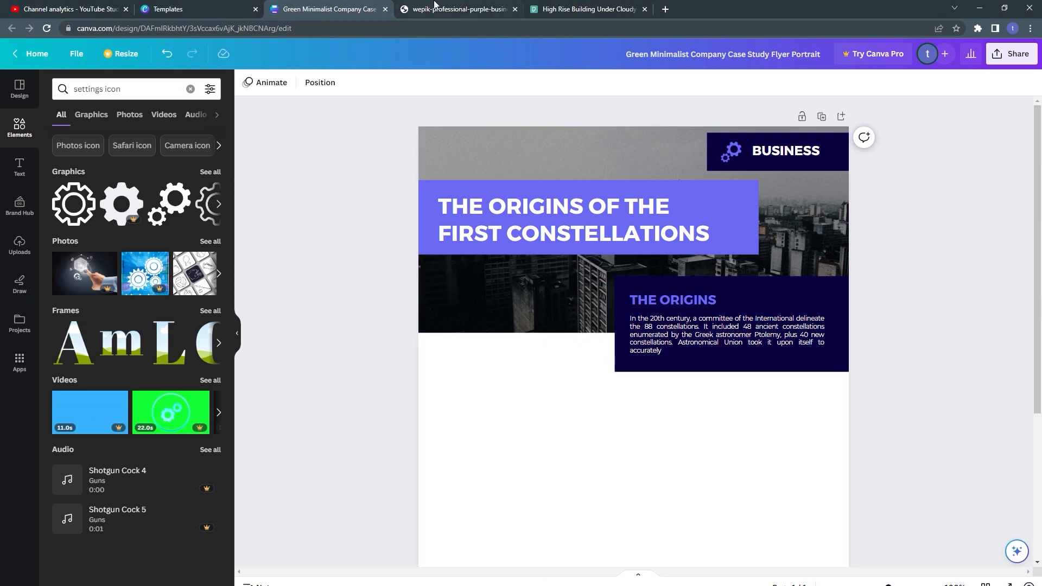
Examine the AQUARIUS heading and its paragraph in the reference PDF, then return to the flyer.
click(434, 5)
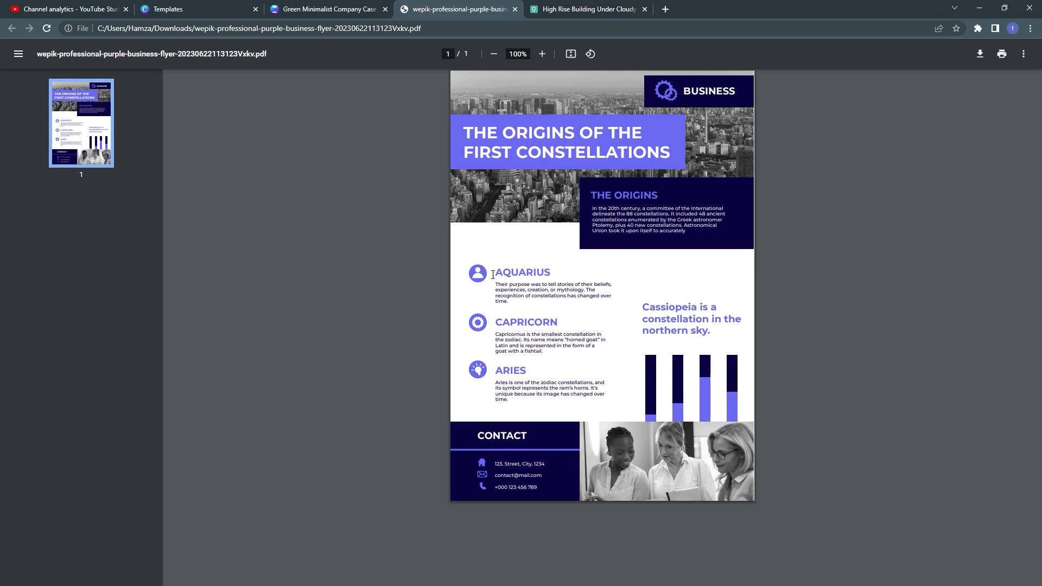
drag(513, 277, 550, 278)
drag(477, 278, 516, 300)
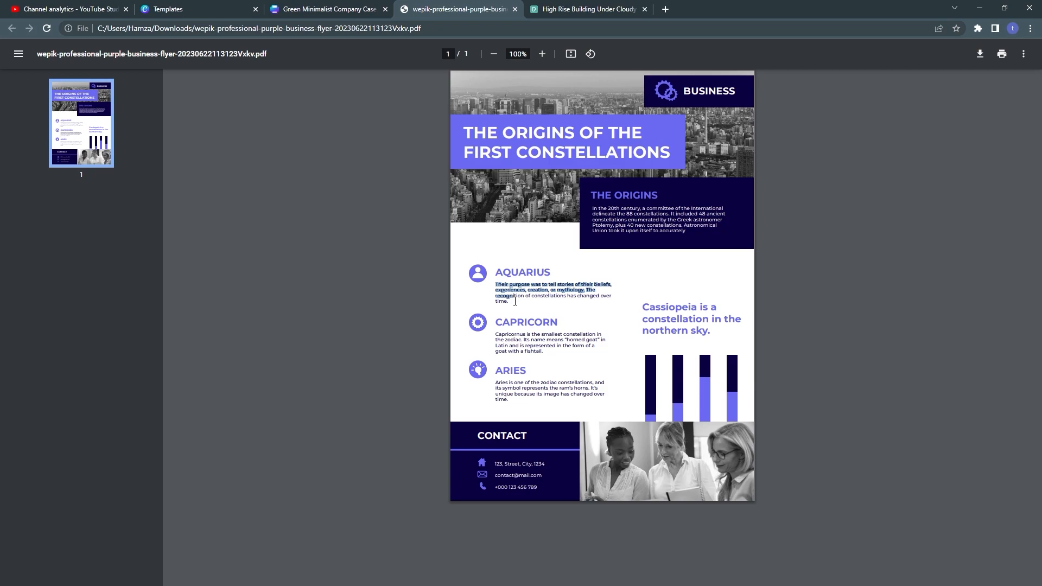
click(499, 286)
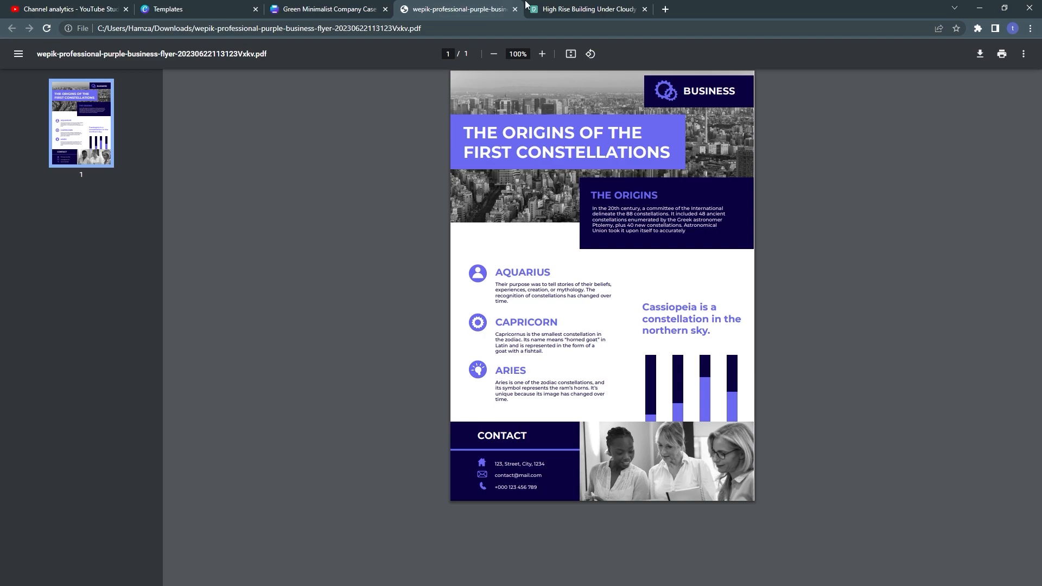
click(543, 9)
click(325, 9)
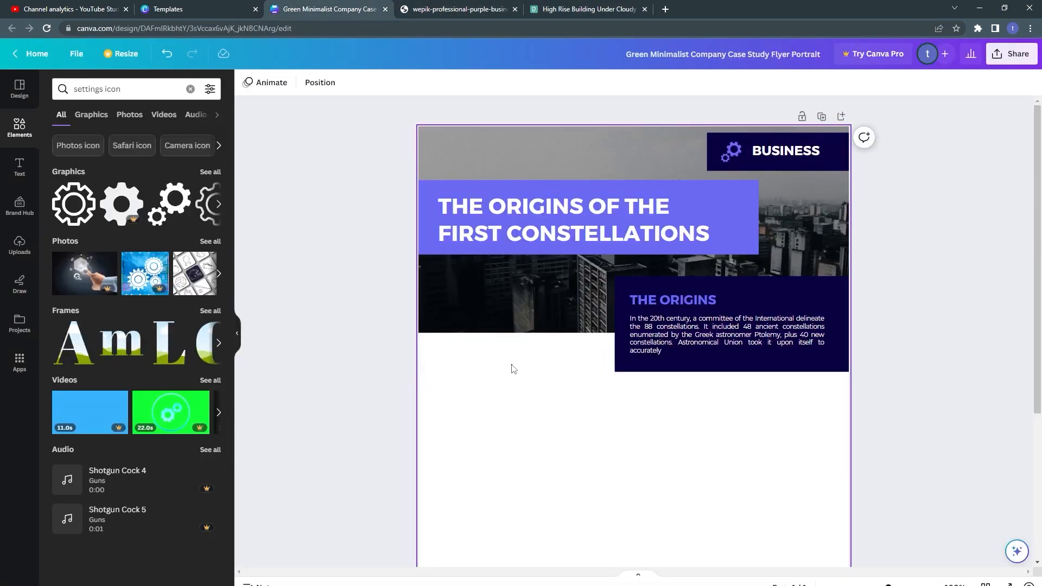
Duplicate the title text into the blank area below the header photo and recolor the copy purple #6A6AF2.
click(547, 207)
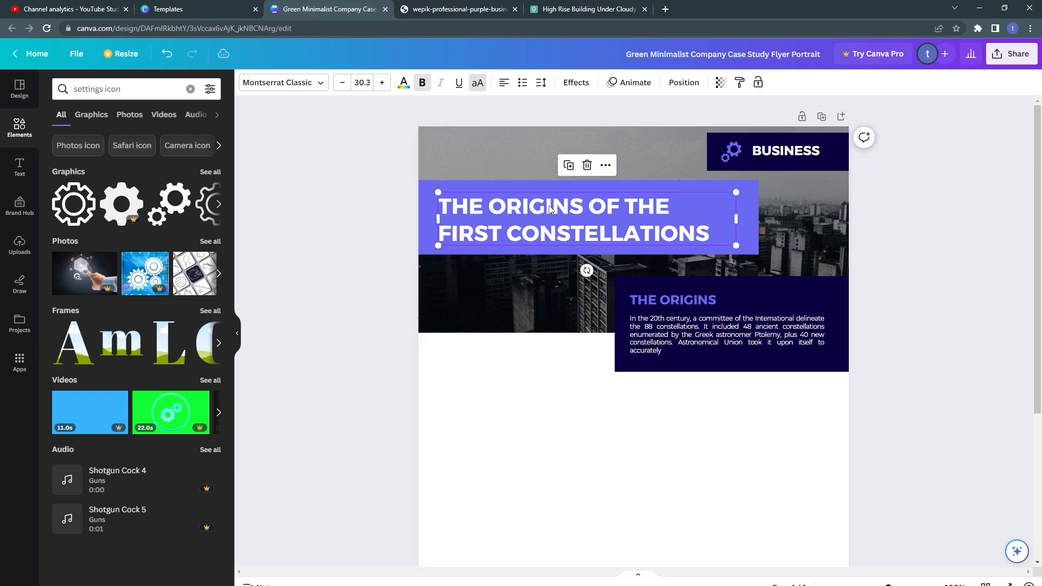
drag(546, 252, 548, 427)
double_click(549, 425)
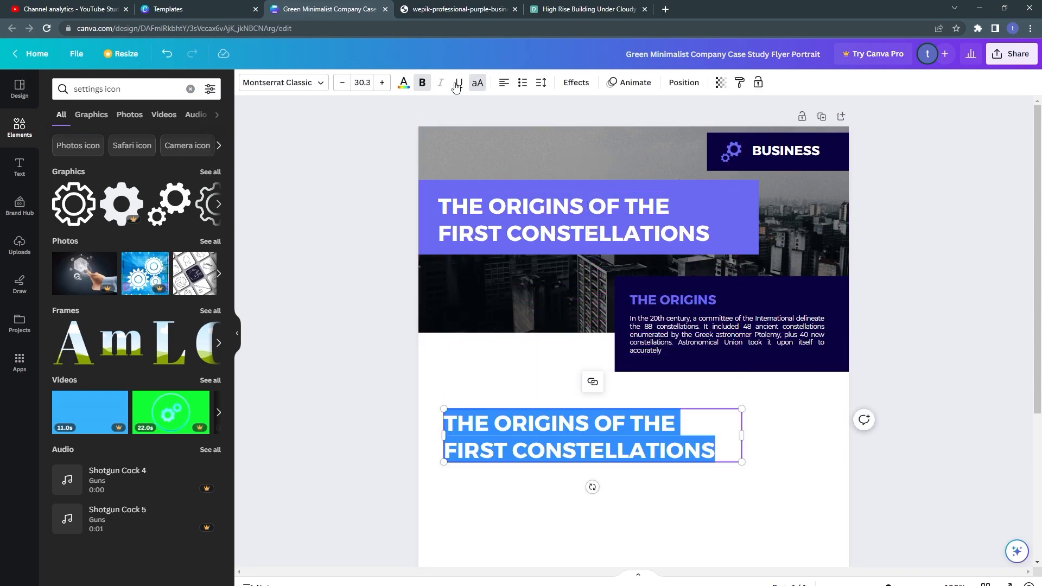
click(402, 84)
click(151, 148)
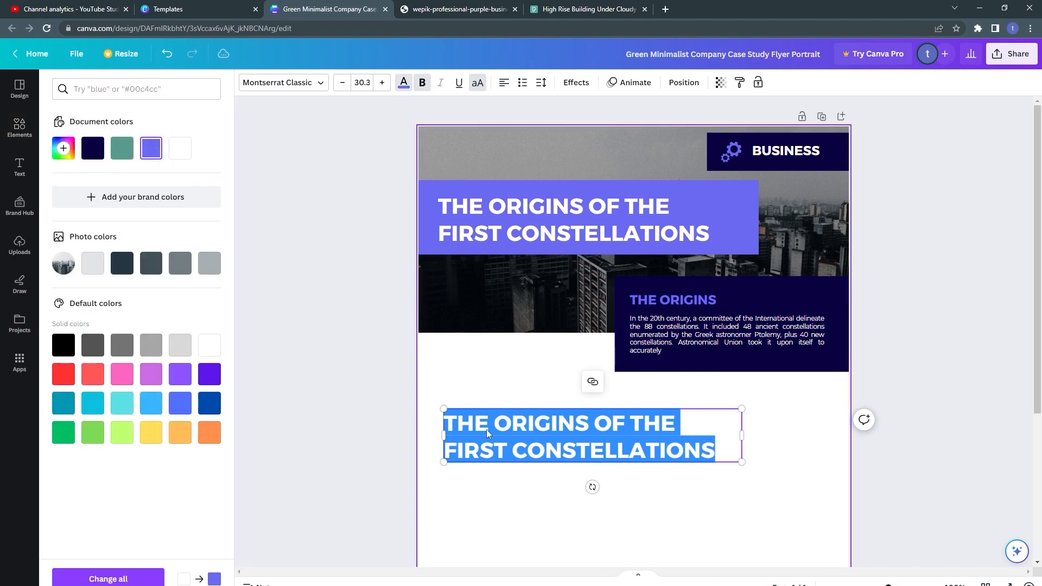
click(517, 500)
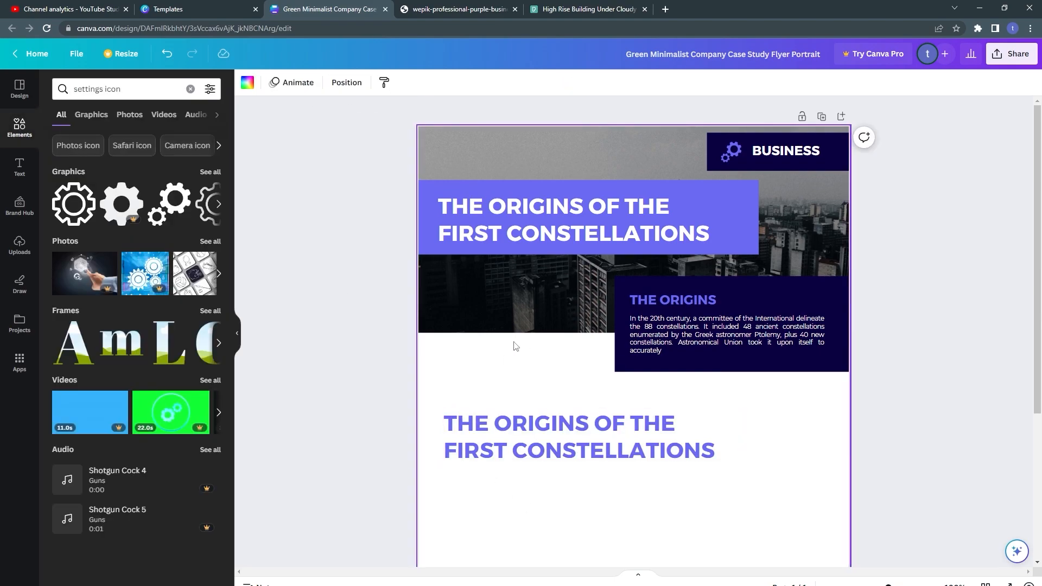
Duplicate THE ORIGINS paragraph below the purple title copy and recolor it purple #6A6AF2.
click(656, 348)
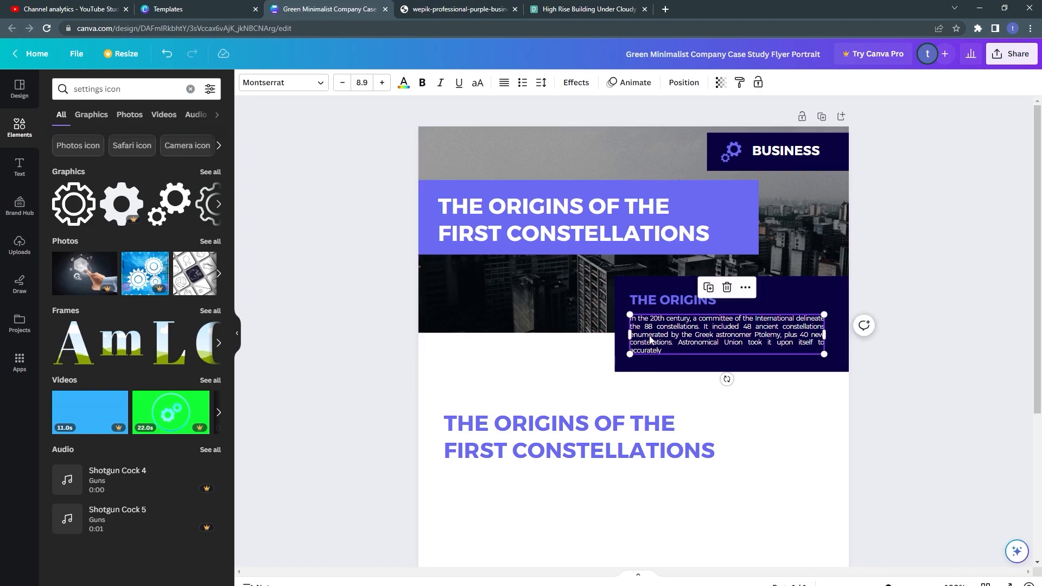
drag(654, 322, 497, 494)
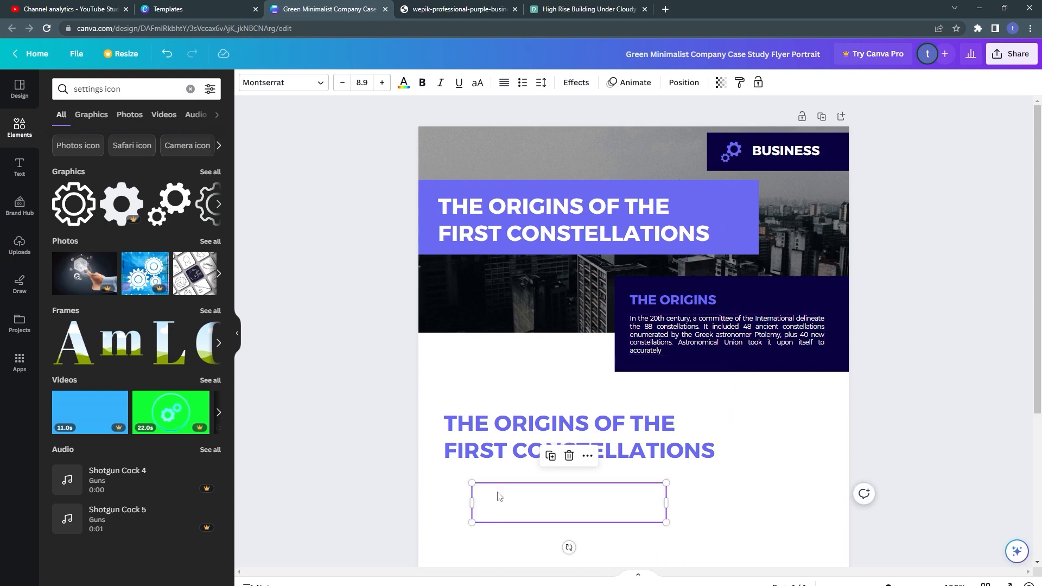
double_click(499, 496)
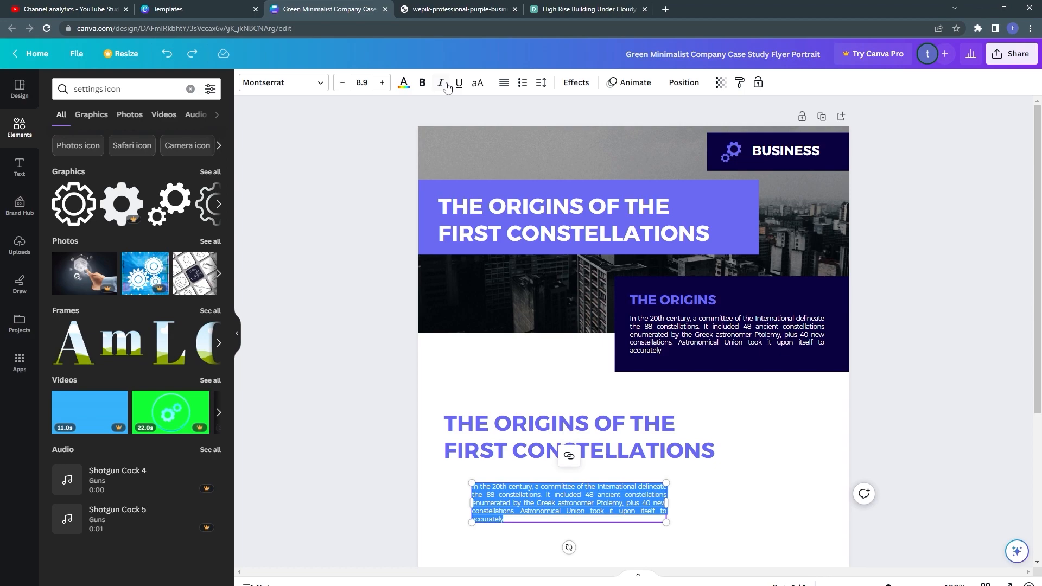
click(403, 84)
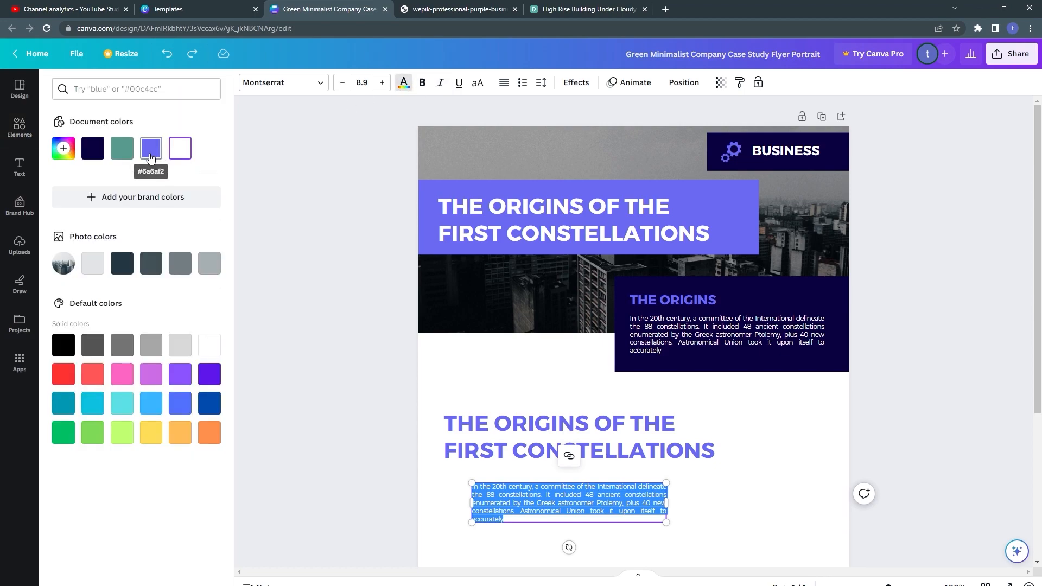
click(151, 148)
click(442, 487)
drag(535, 507, 526, 496)
click(526, 497)
Copy the AQUARIUS heading from the reference PDF and replace the duplicated title text with it.
click(435, 7)
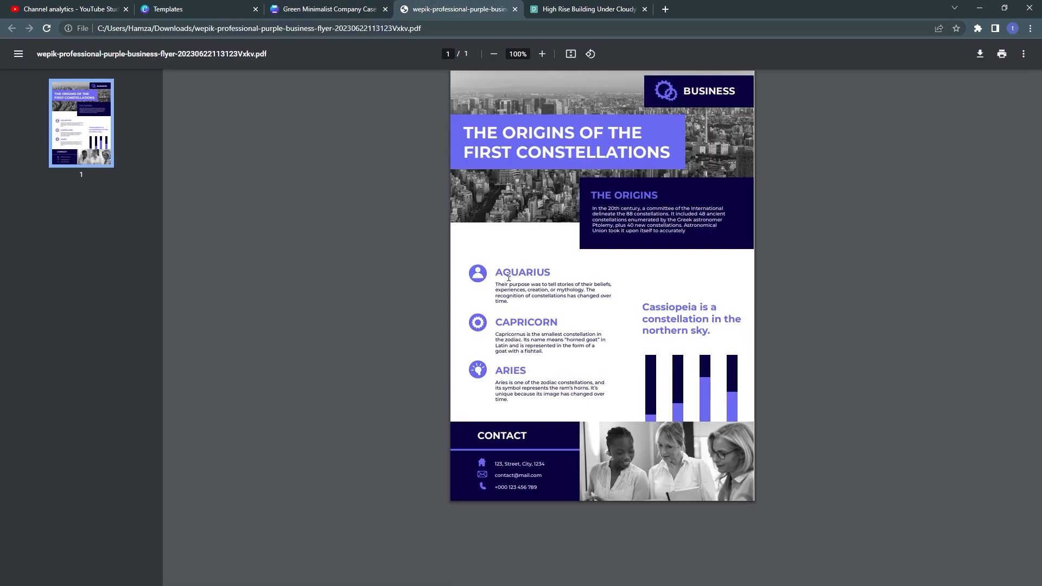
ctrl+scroll(508, 278, up, 5)
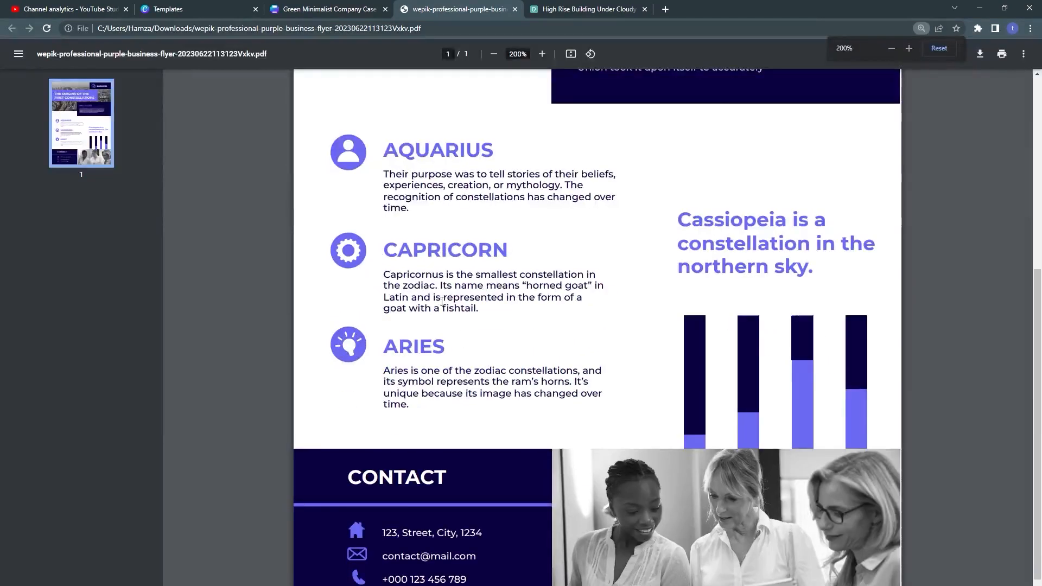
click(367, 7)
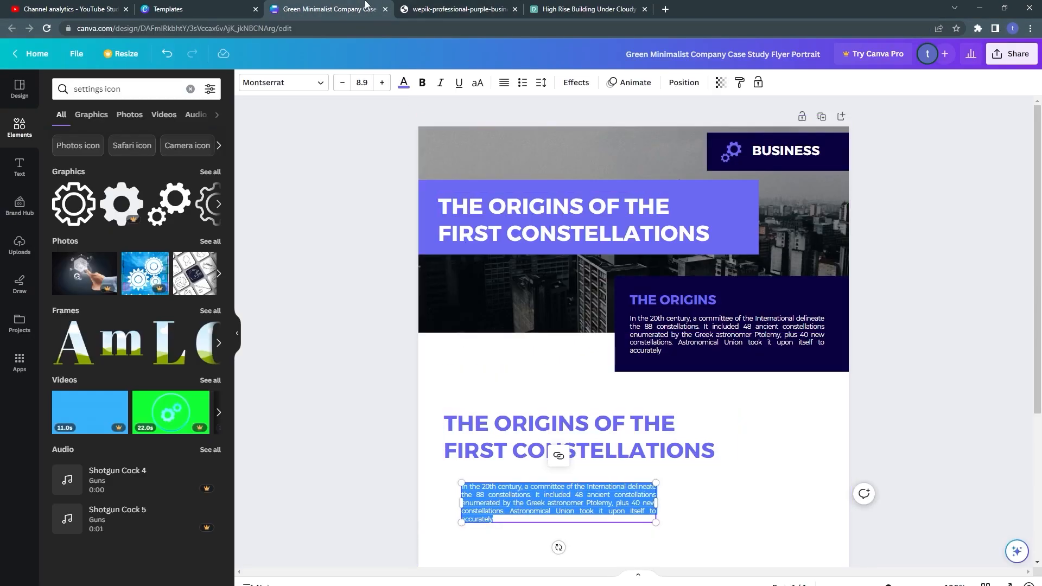
click(438, 6)
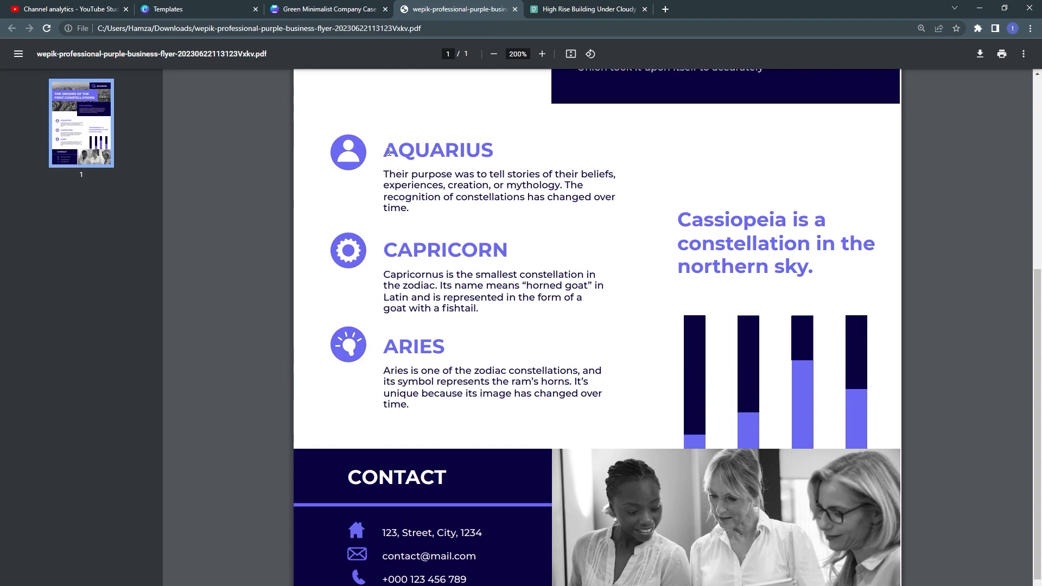
drag(388, 152, 491, 151)
right_click(486, 149)
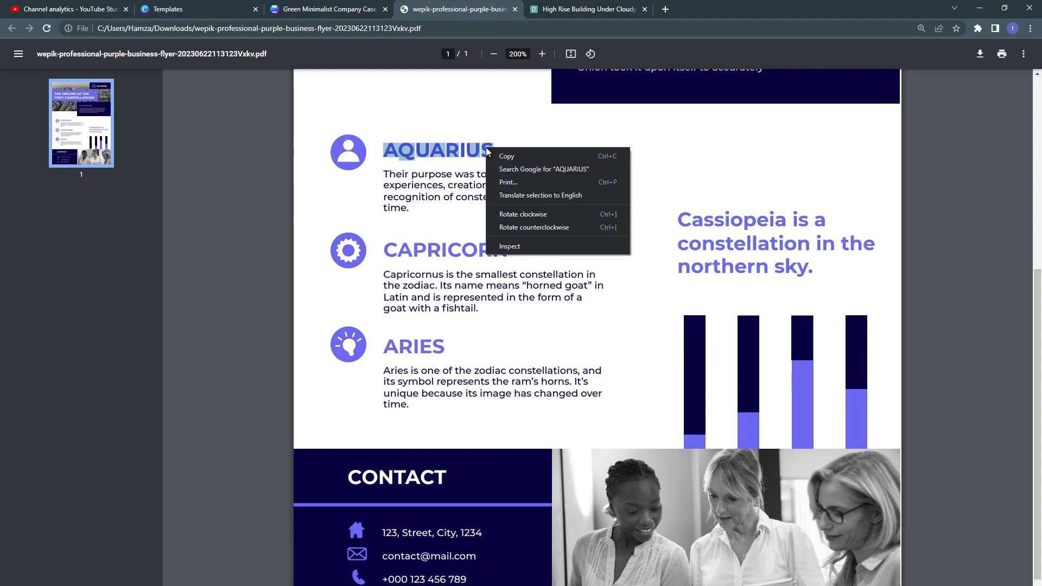
click(507, 156)
click(288, 7)
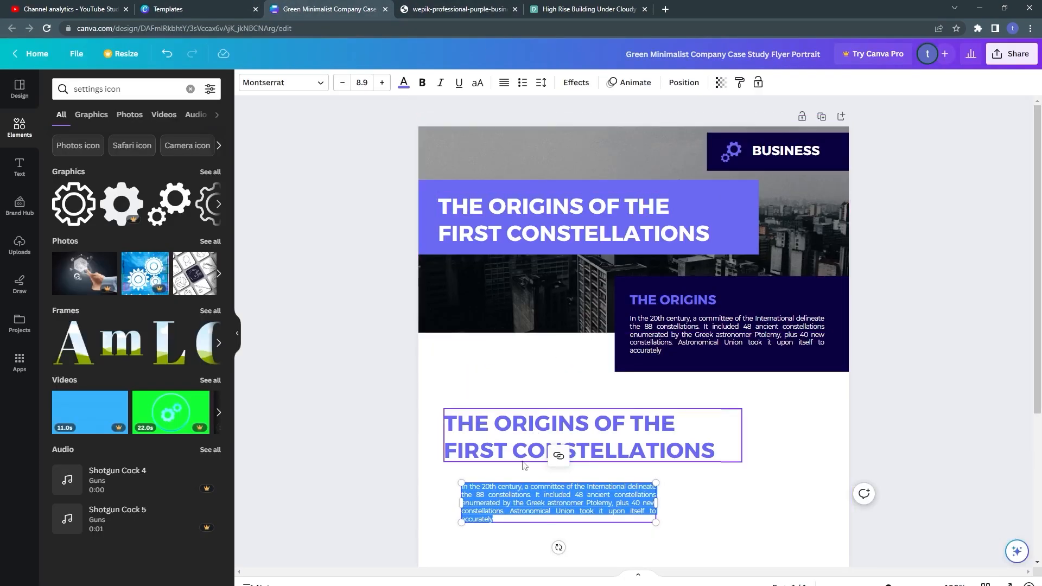
double_click(505, 445)
key(ctrl+v)
Select the AQUARIUS paragraph in the reference PDF for copying, then return to the flyer.
double_click(492, 492)
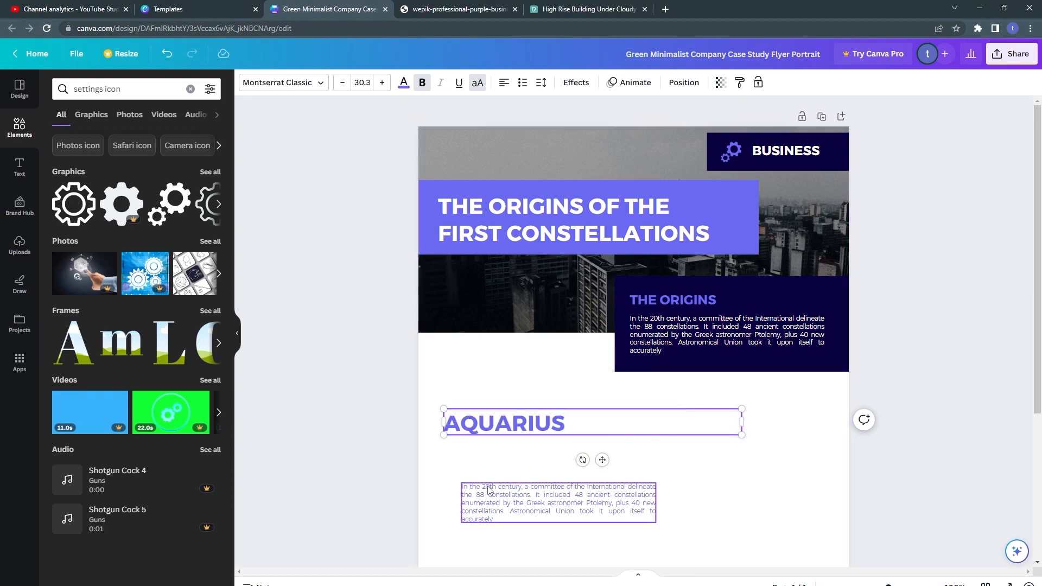
click(238, 9)
click(345, 11)
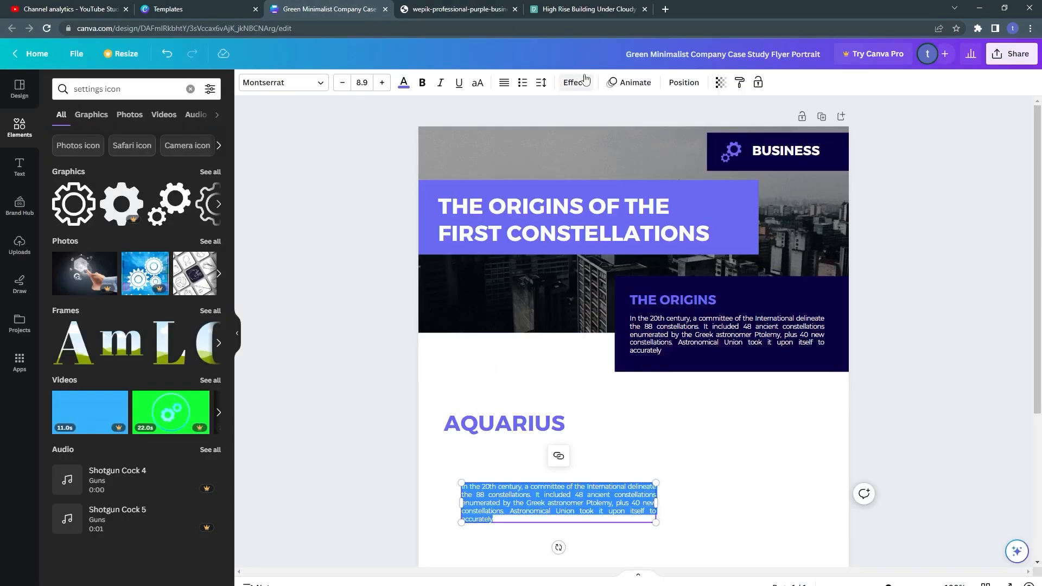
click(459, 9)
click(391, 186)
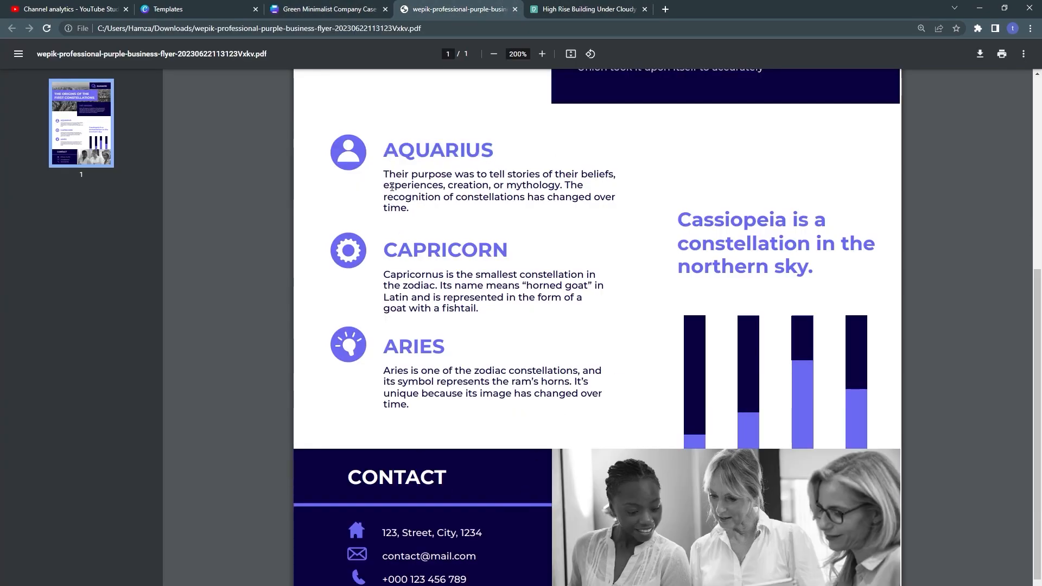
ctrl+scroll(394, 204, up, 4)
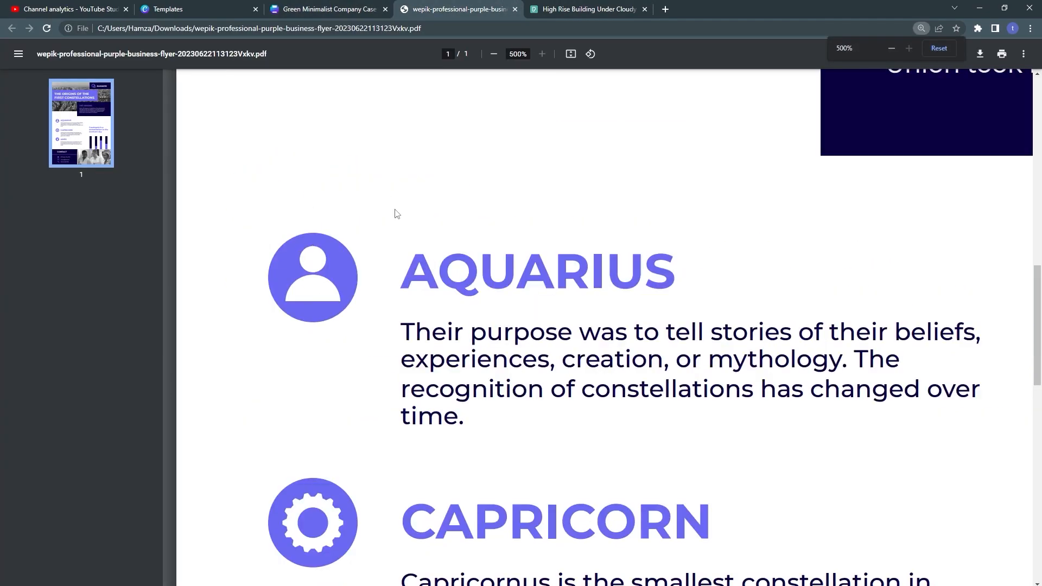
drag(402, 326, 465, 418)
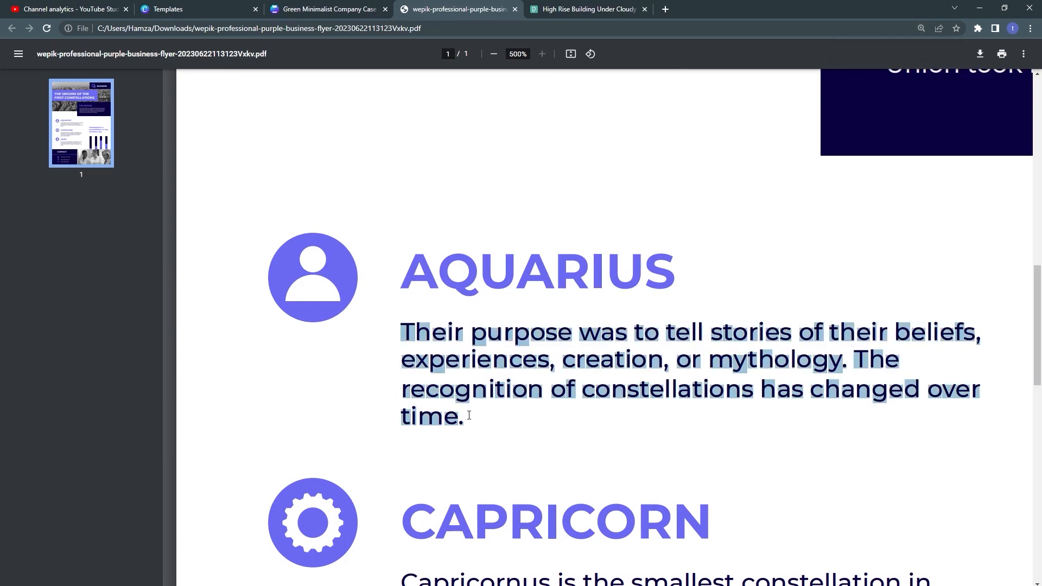
click(329, 9)
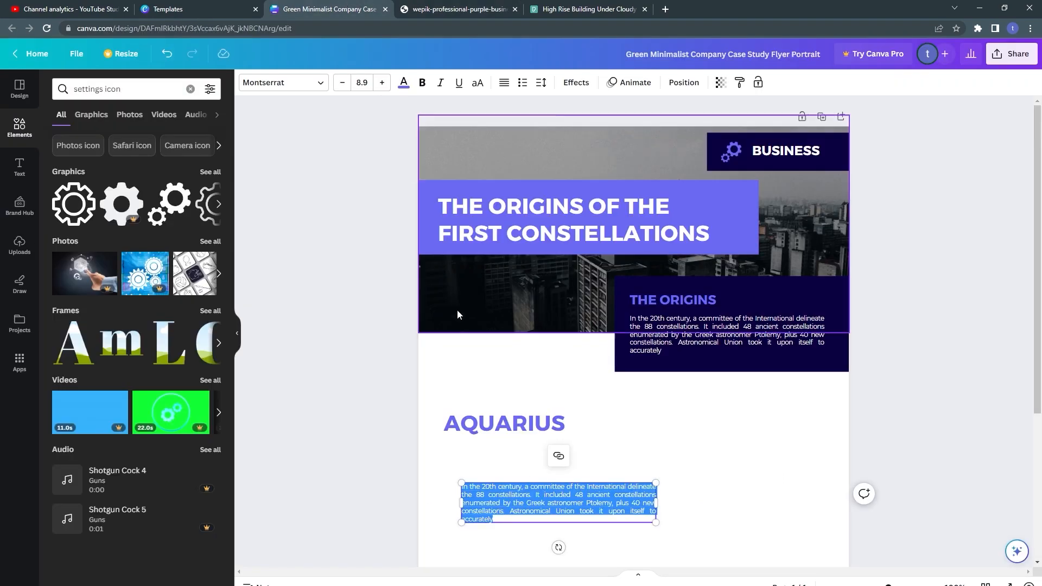
Recolor the duplicated paragraph under the AQUARIUS heading black.
click(403, 82)
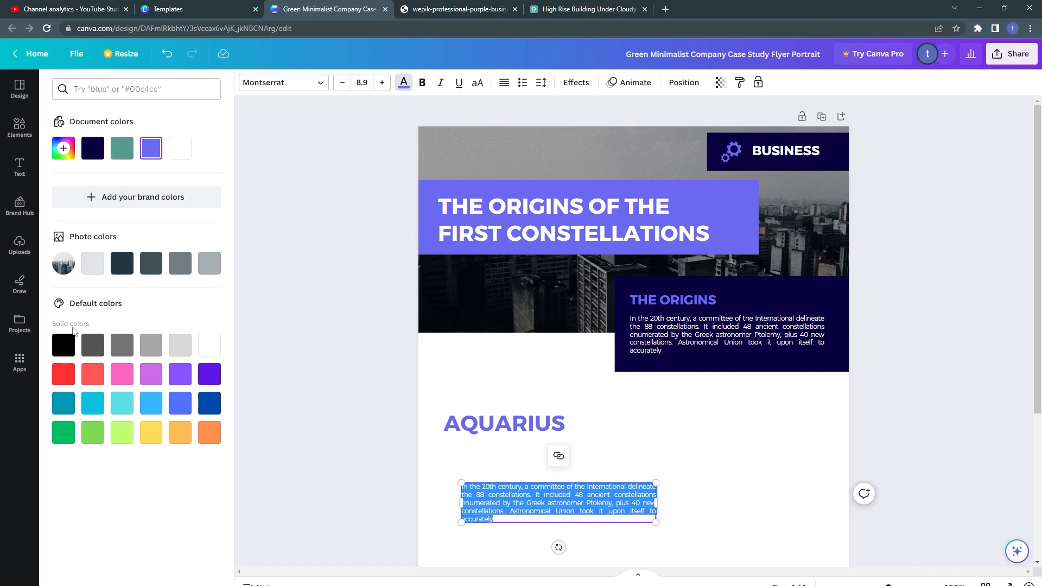
click(61, 347)
click(403, 500)
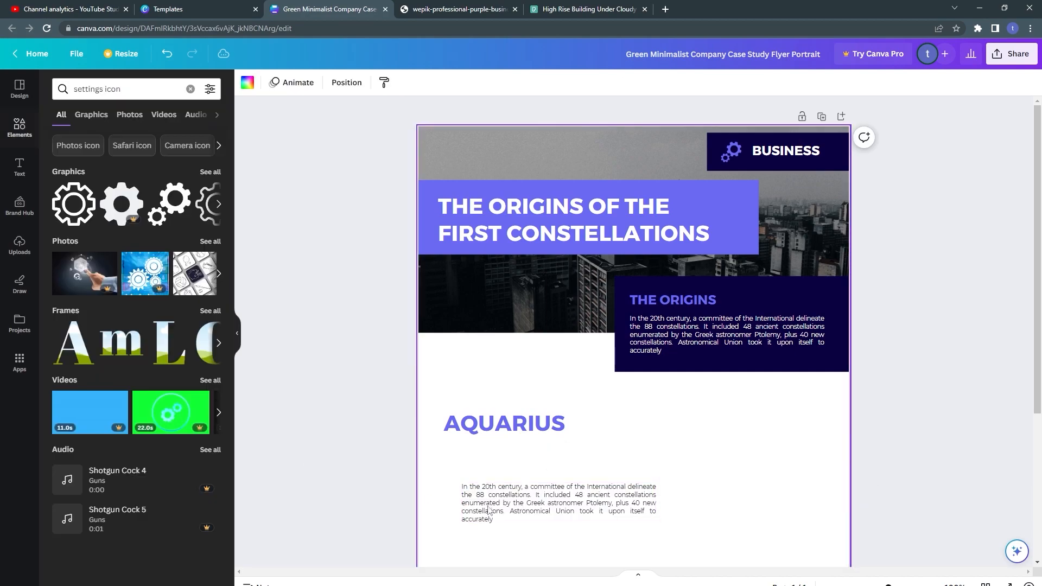
Align the AQUARIUS heading and its paragraph along their left edges, closer together, and set the heading's font size to 24.
drag(509, 507, 533, 478)
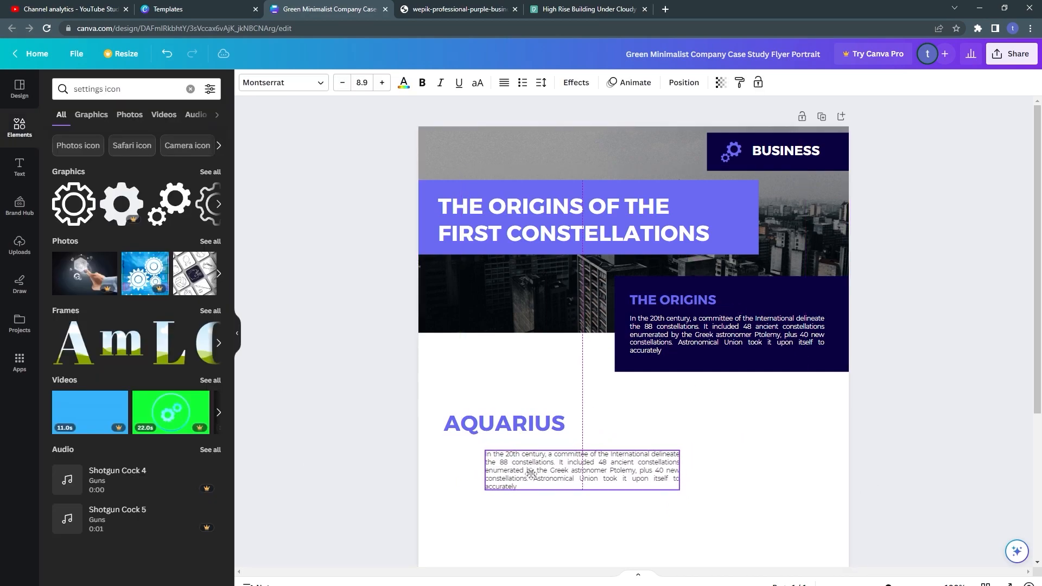
drag(467, 414, 514, 421)
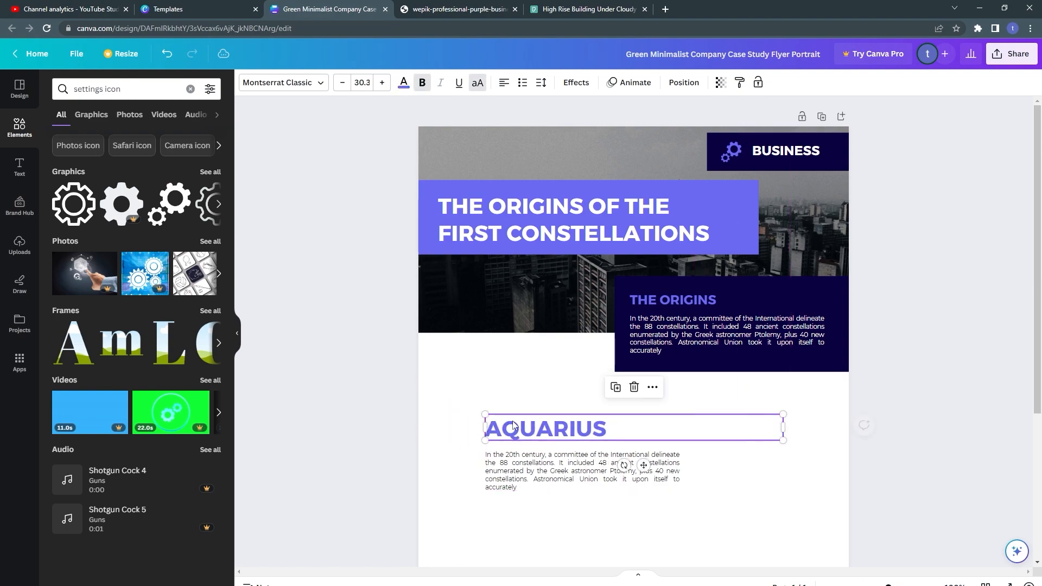
double_click(514, 421)
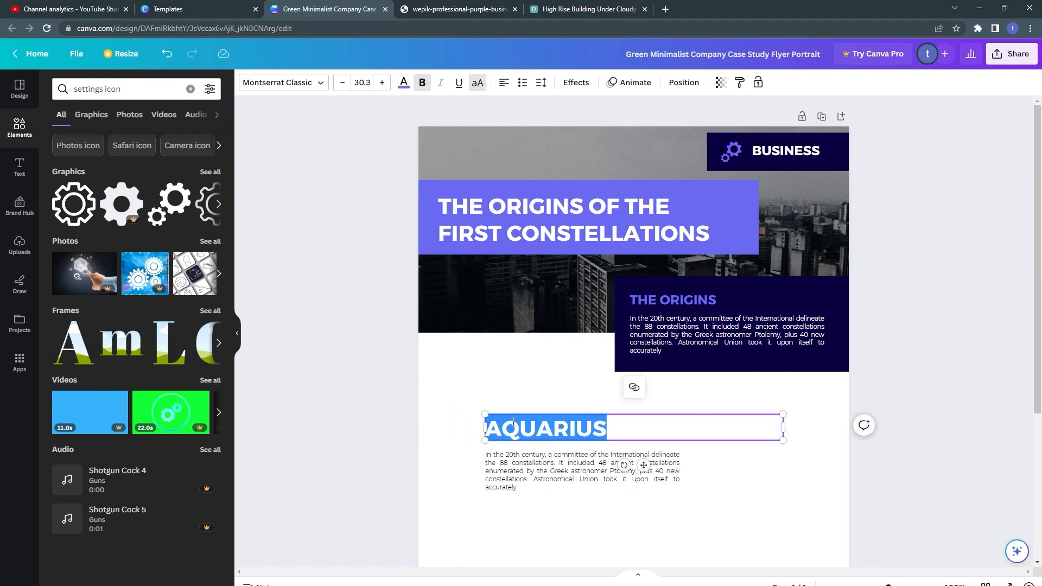
click(342, 82)
click(342, 82)
click(362, 82)
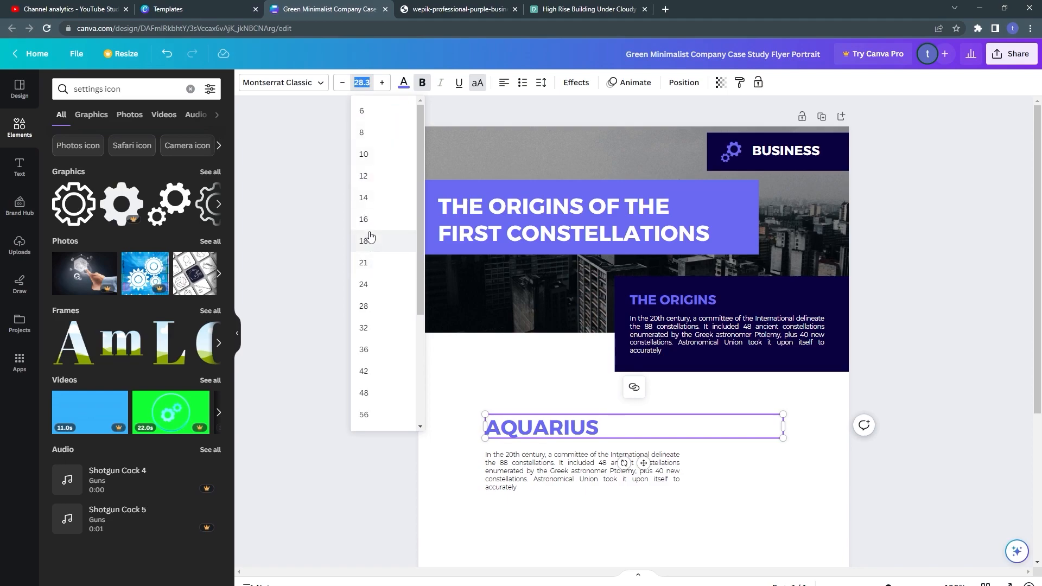
click(364, 284)
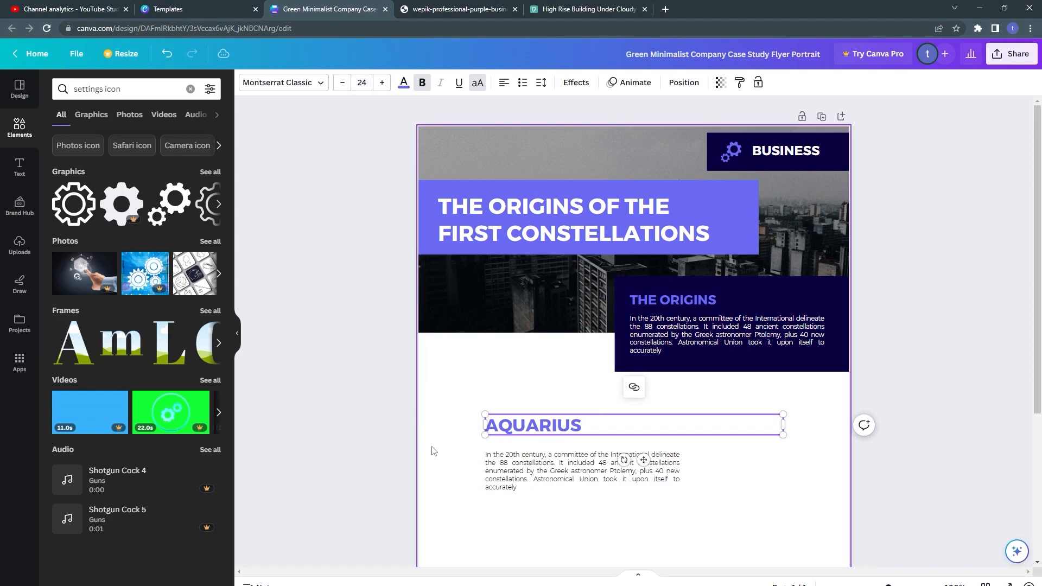
Compare the AQUARIUS heading's size and placement with the full page of the reference PDF, then return to the flyer.
click(473, 345)
click(247, 7)
key(ctrl+Tab)
key(ctrl+Tab)
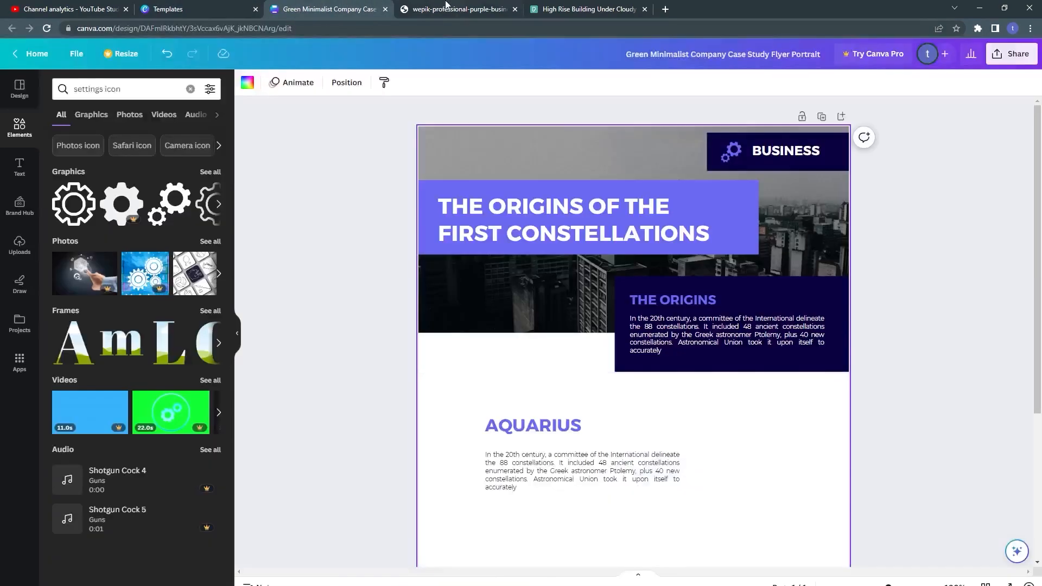
key(ctrl+0)
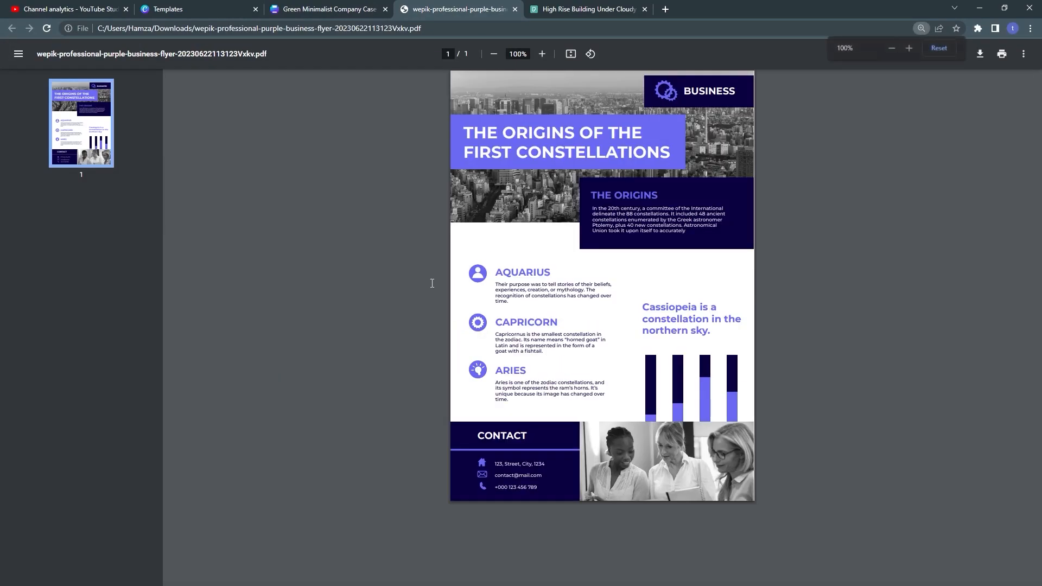
click(353, 8)
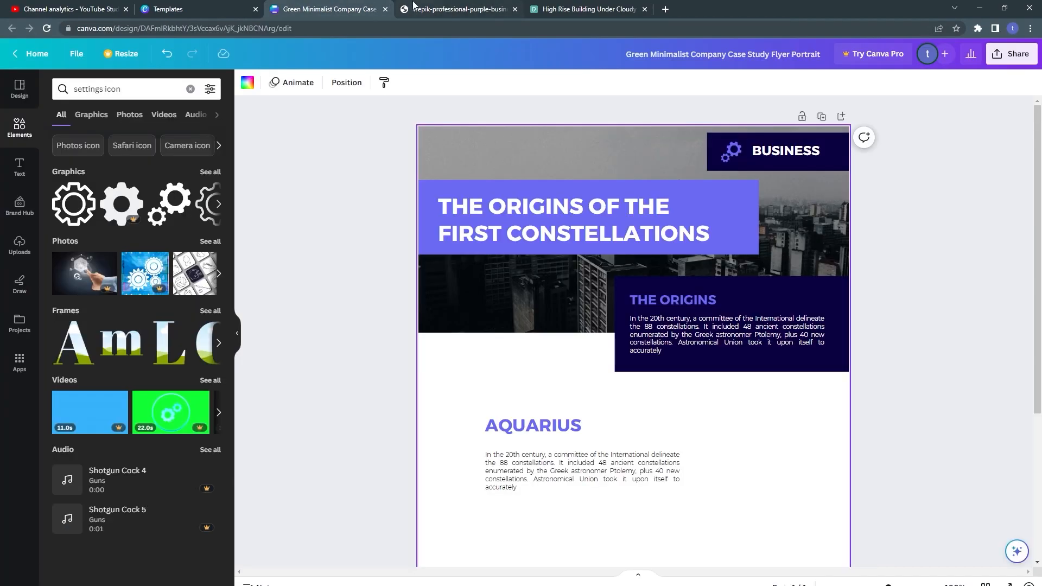
click(429, 7)
click(331, 8)
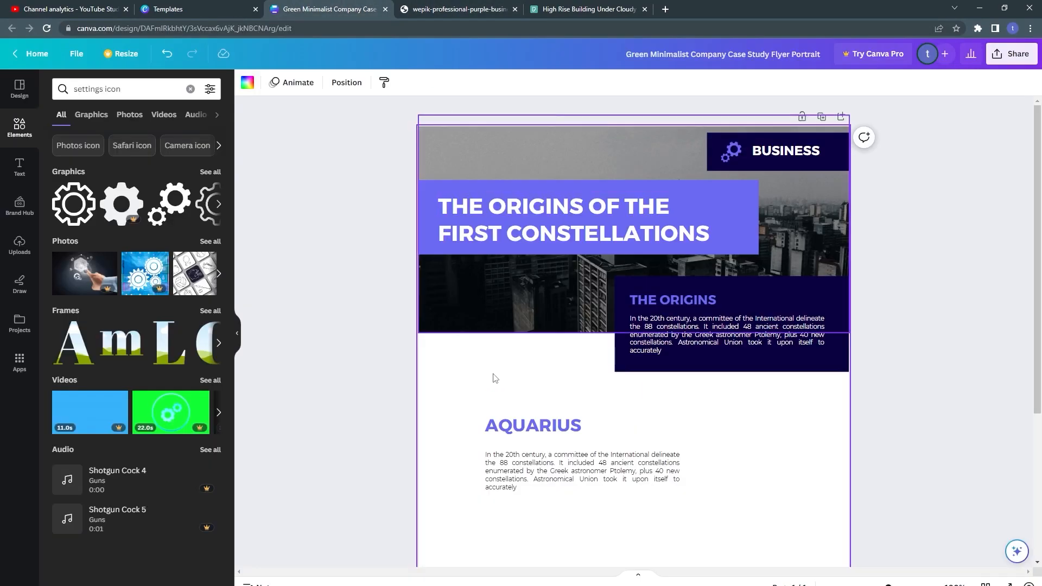
Reduce the AQUARIUS heading's font size by four points.
click(502, 426)
key(ctrl+shift+comma)
key(ctrl+shift+comma)
key(ctrl+shift+comma)
key(ctrl+shift+comma)
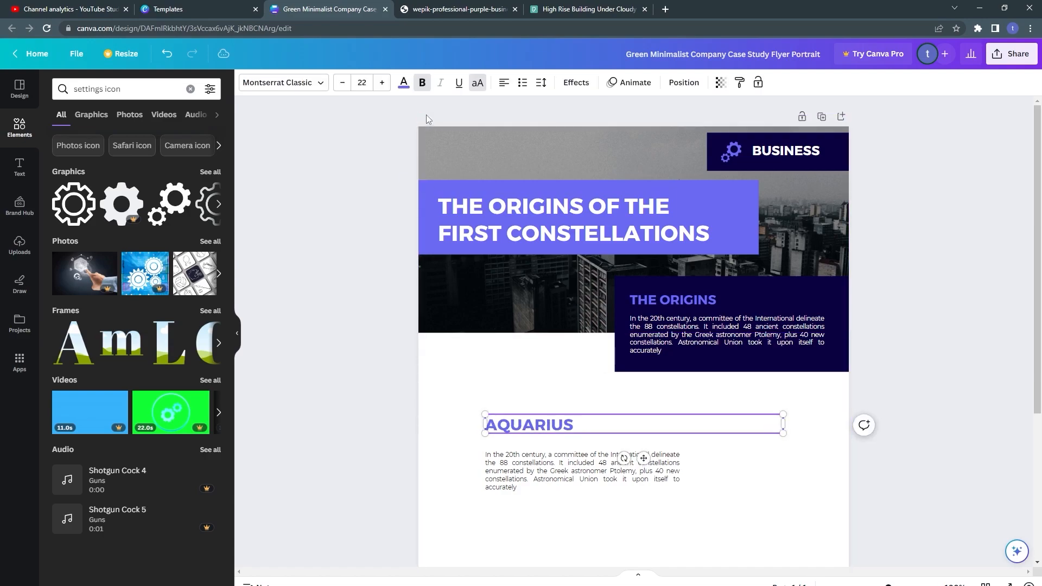
Move the paragraph up close beneath the AQUARIUS heading and set its font size to 7.9.
click(518, 471)
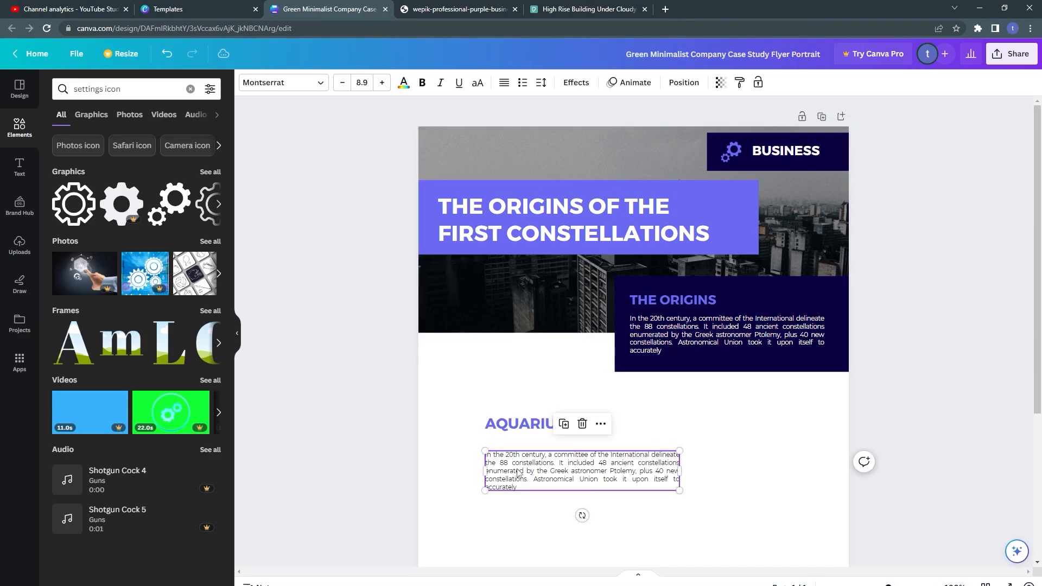
drag(519, 470, 516, 459)
double_click(517, 459)
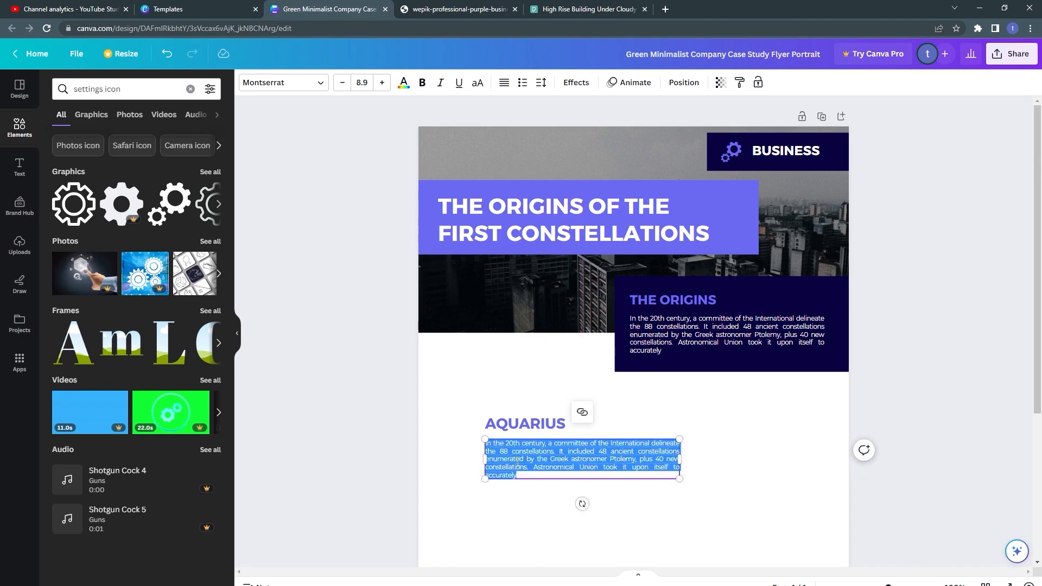
key(ctrl+shift+comma)
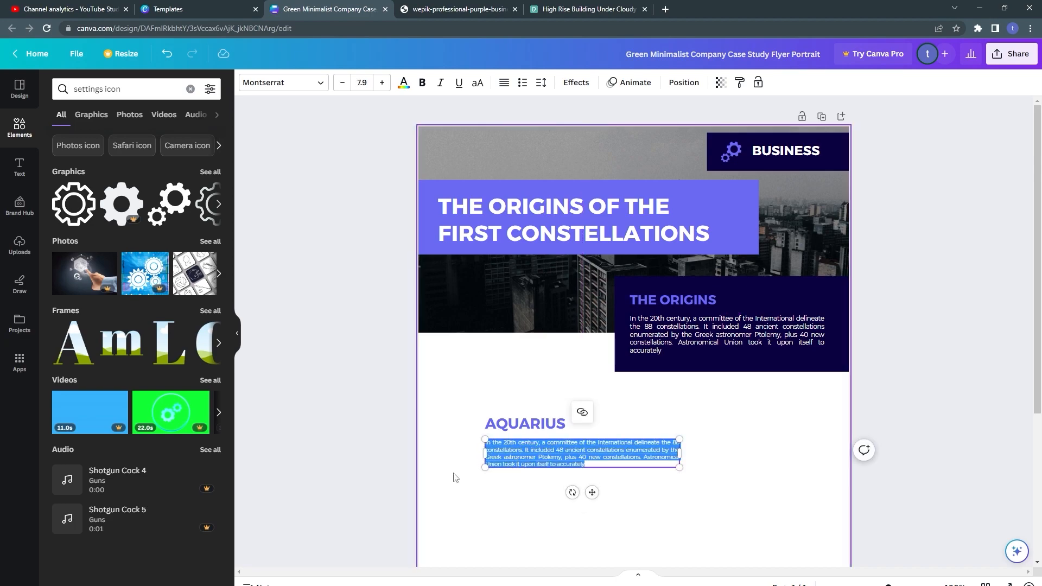
Compare the AQUARIUS section's text and icon with the reference PDF, then return to the flyer.
key(ctrl+Tab)
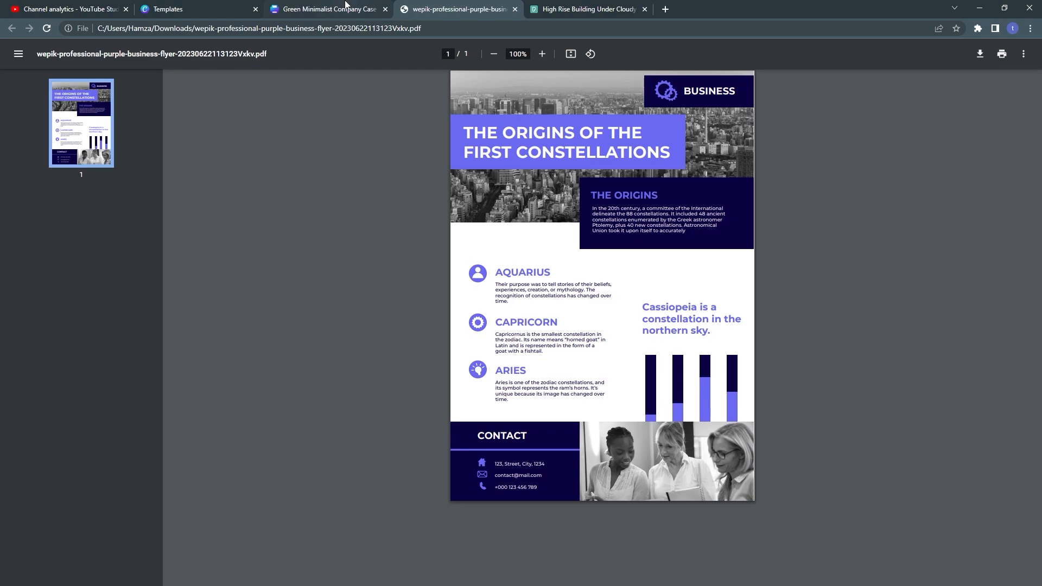
click(345, 4)
click(488, 503)
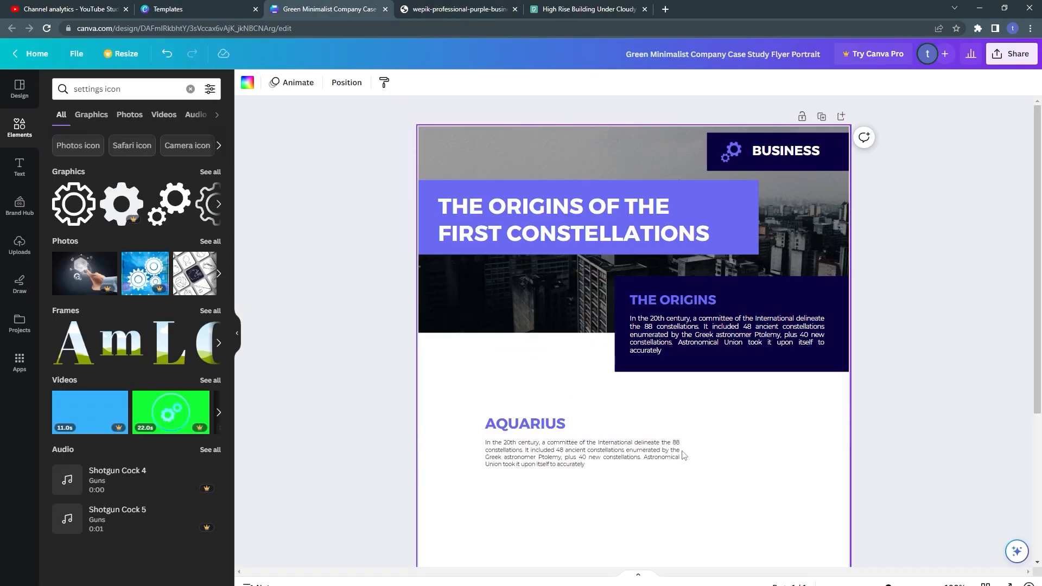
click(220, 7)
click(365, 12)
click(445, 6)
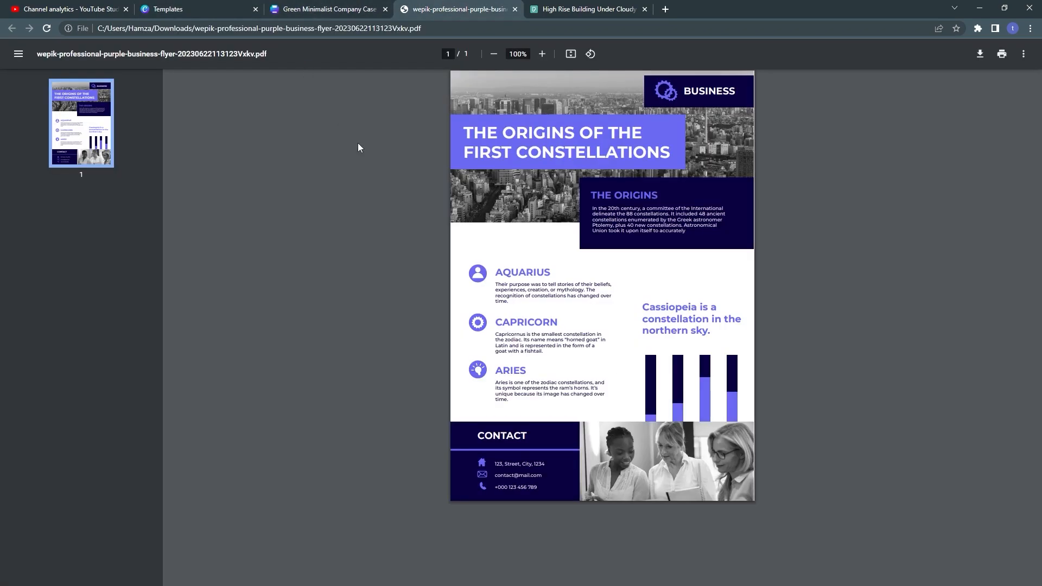
click(321, 6)
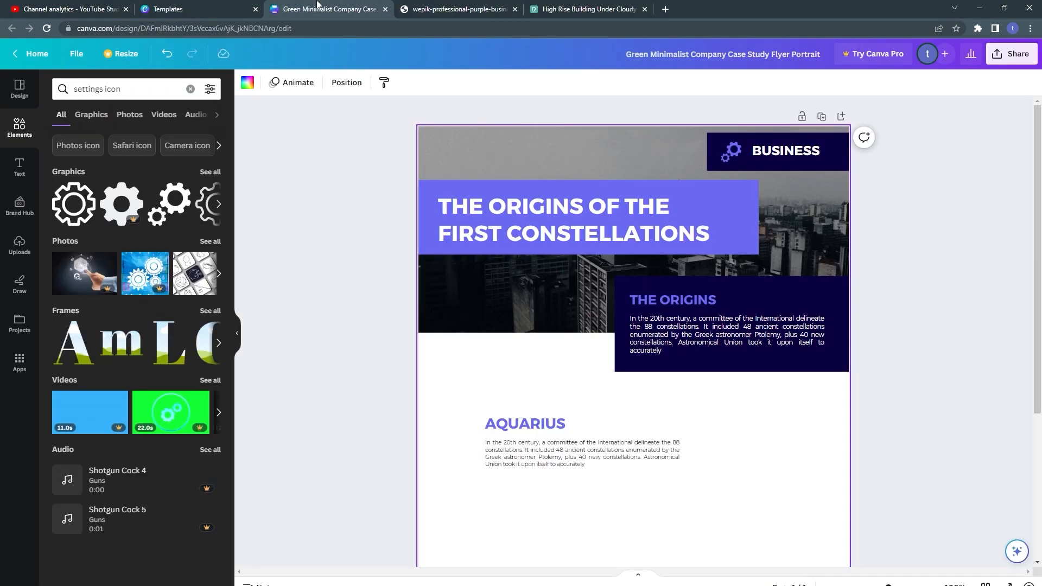
Search the elements for "user icon" and place the solid person silhouette beside the AQUARIUS text, below THE ORIGINS box.
click(97, 89)
double_click(97, 89)
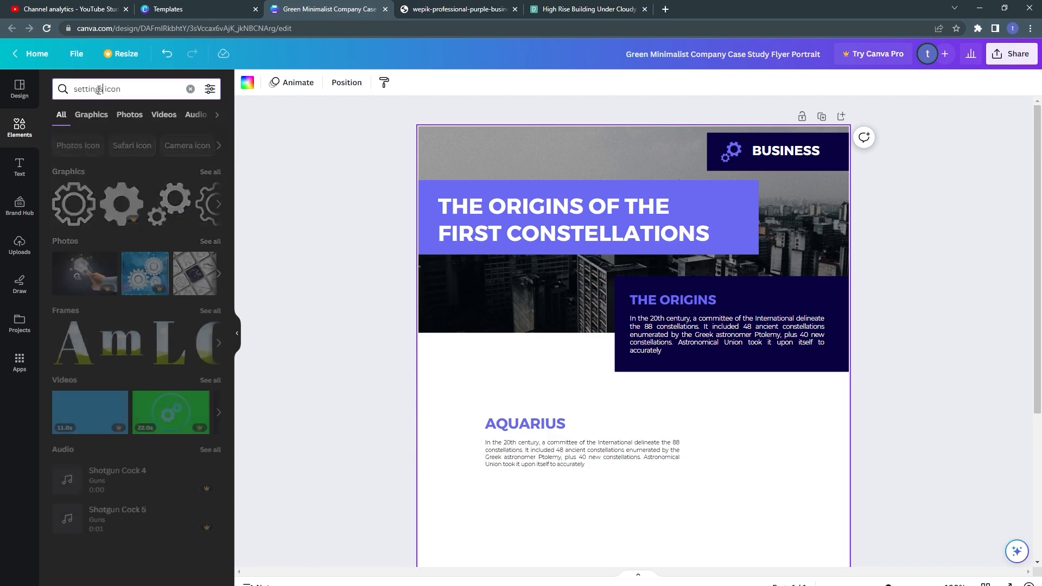
text(user)
click(122, 132)
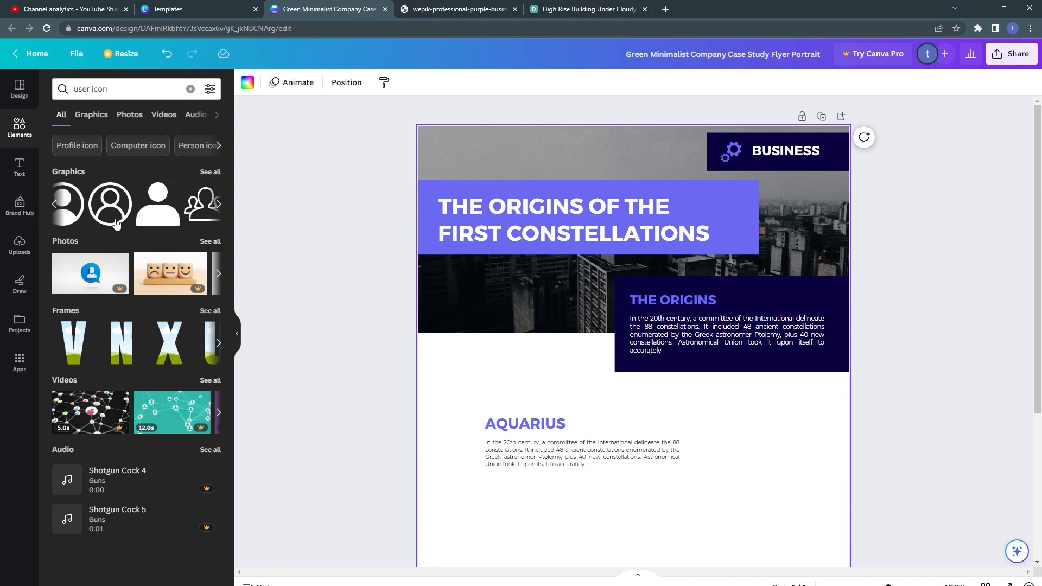
drag(165, 216, 653, 388)
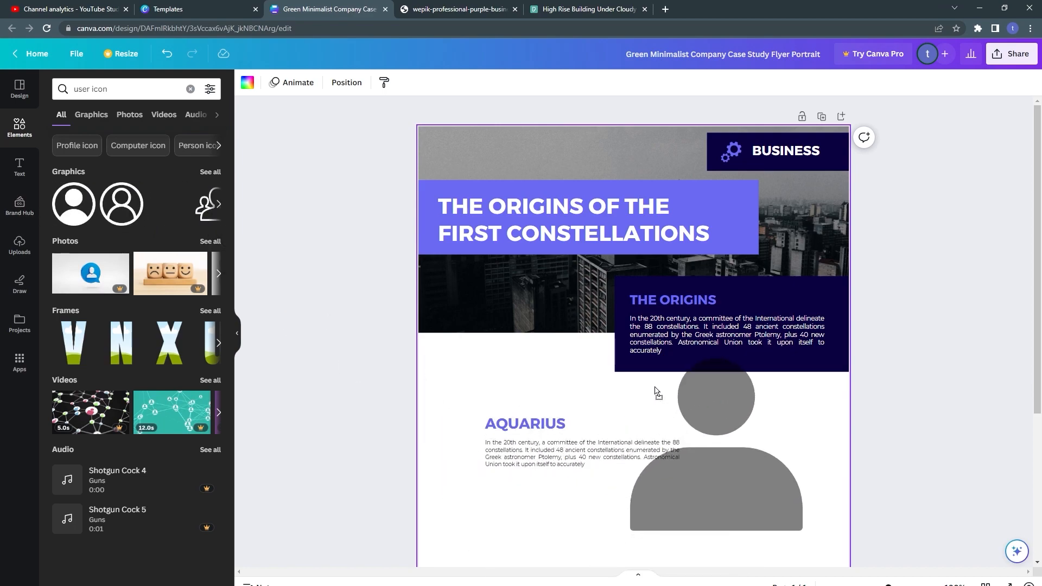
drag(721, 389, 725, 421)
click(414, 6)
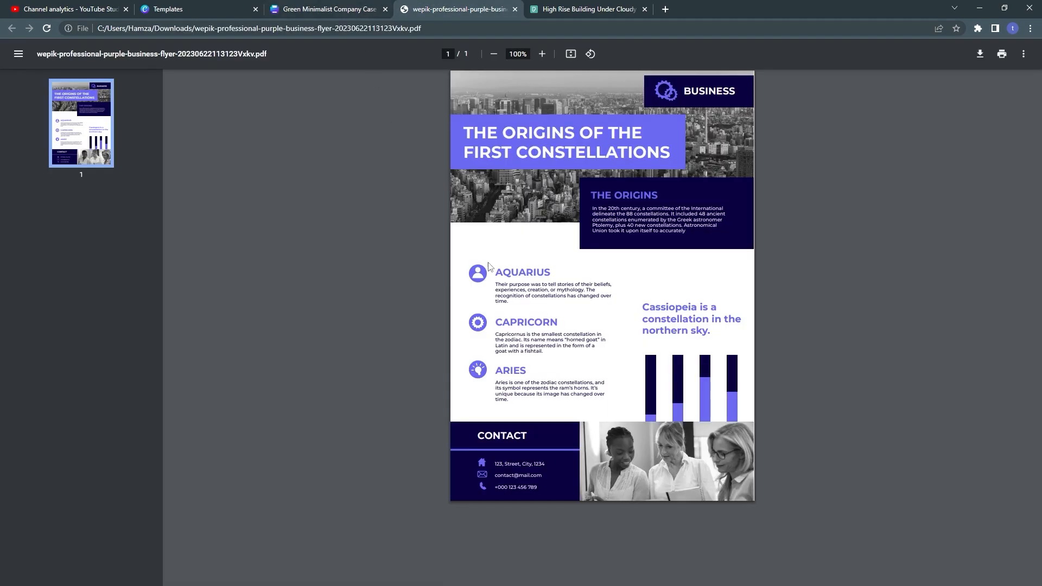
click(372, 4)
drag(711, 429, 711, 407)
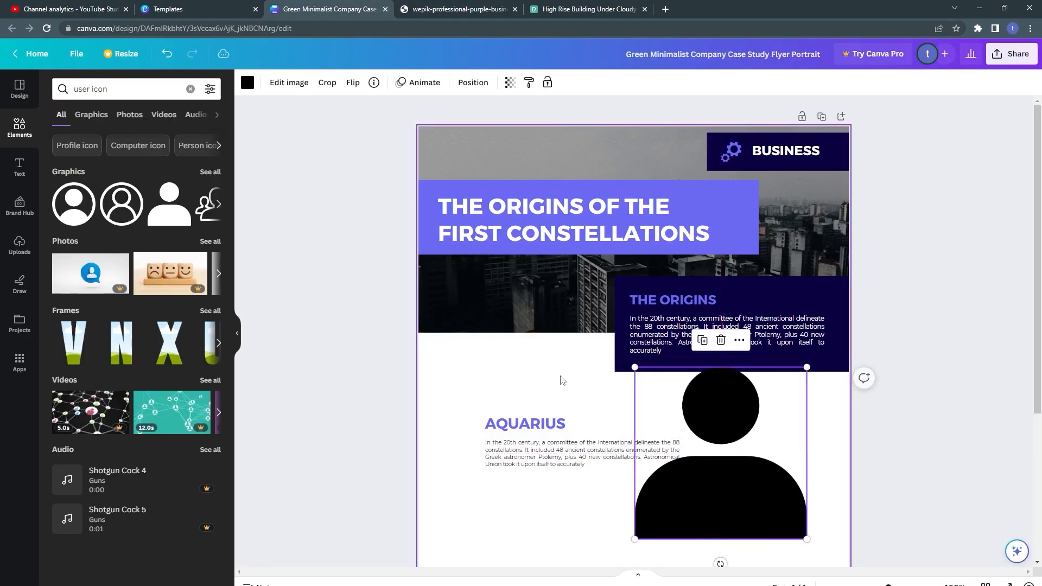
Add a circle shape from the elements, shift it over the AQUARIUS text and fill it with the document's purple.
click(142, 95)
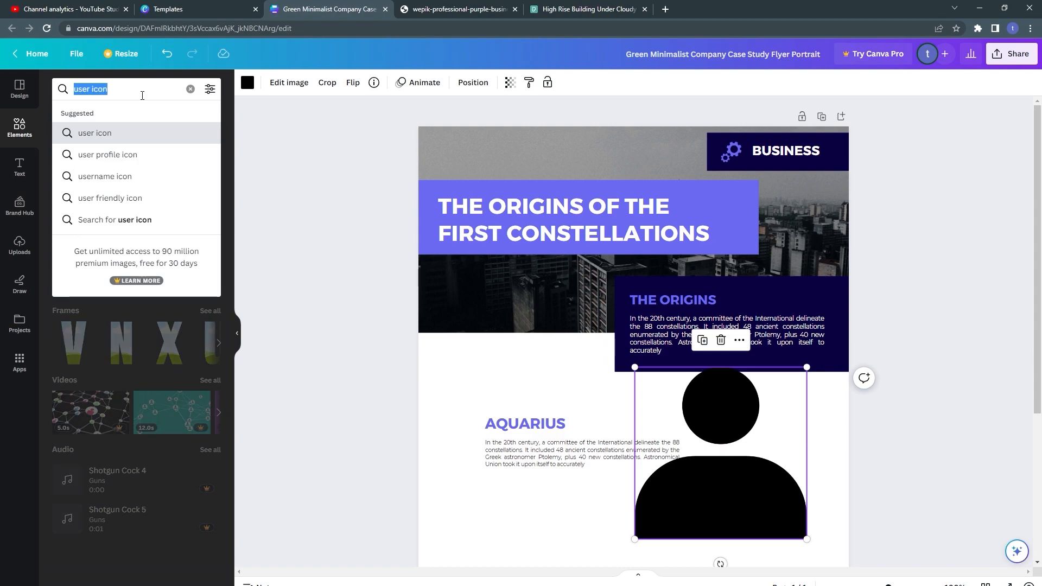
text(cir)
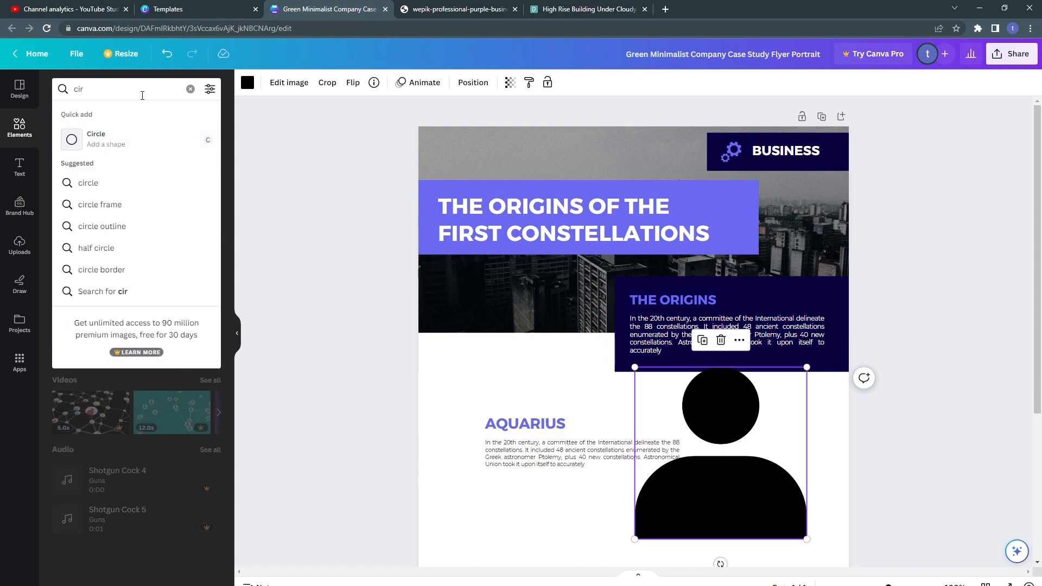
click(114, 140)
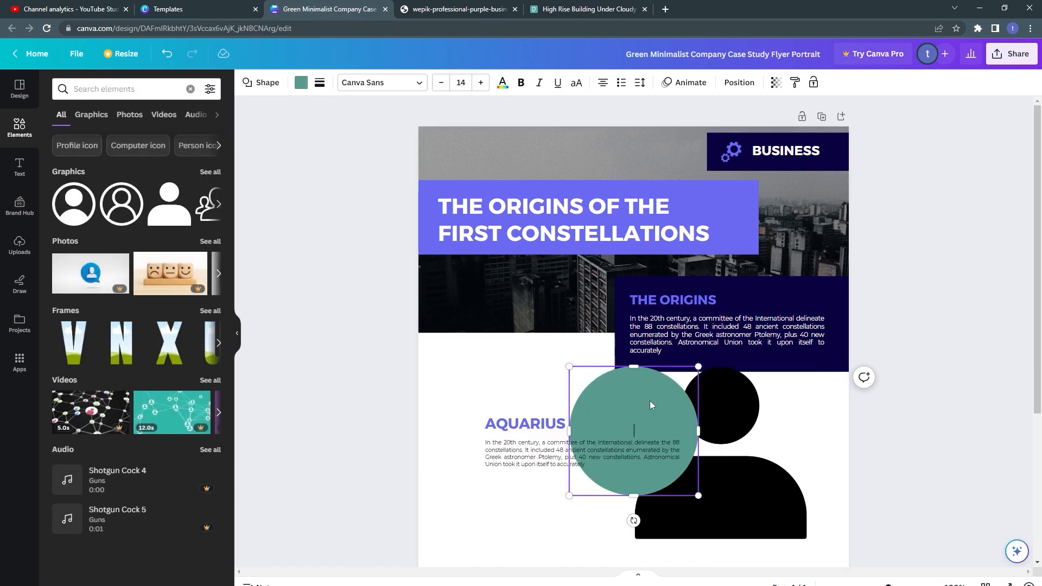
drag(651, 404, 533, 404)
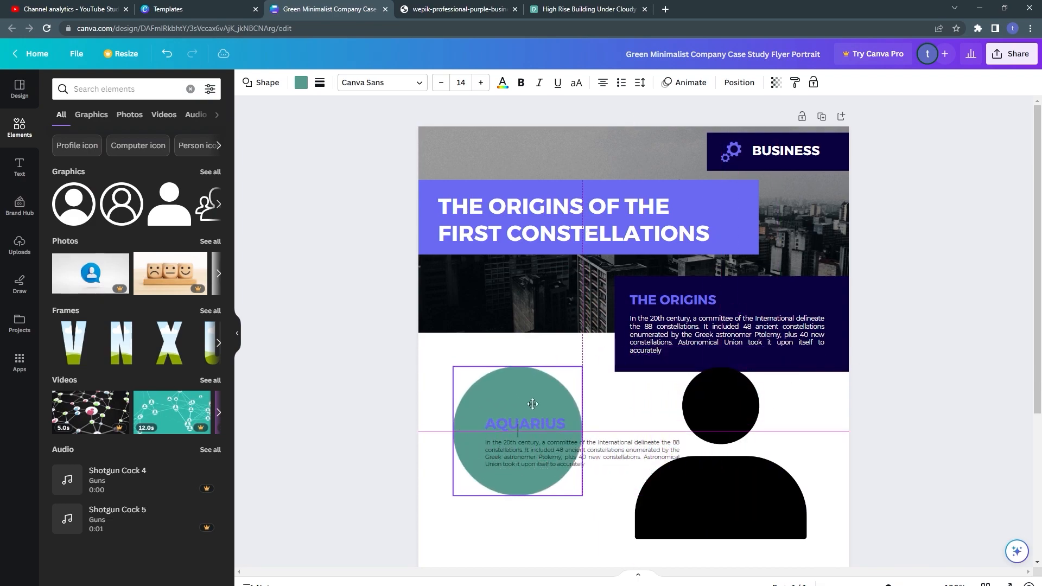
click(301, 83)
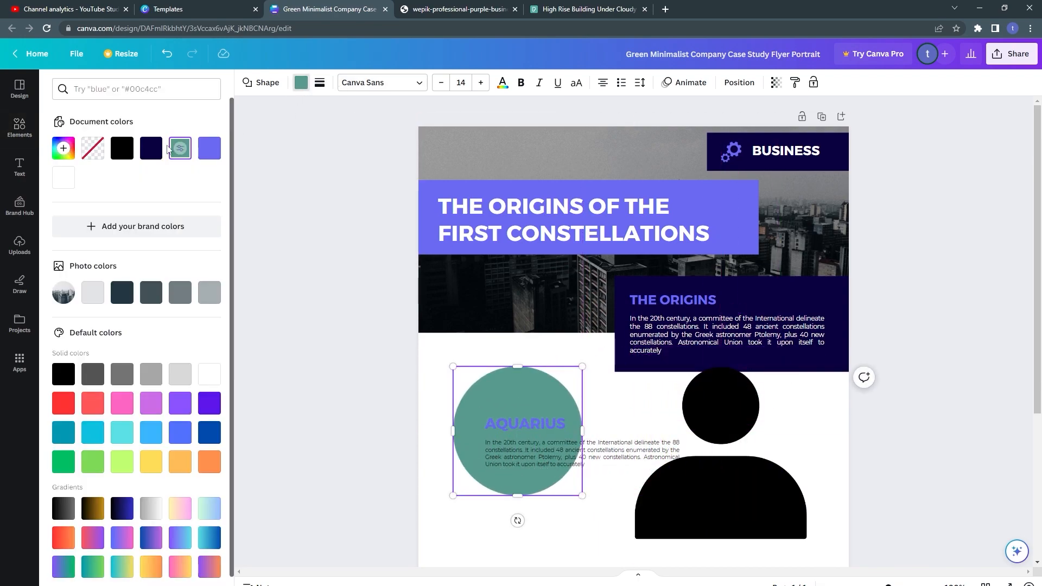
click(212, 152)
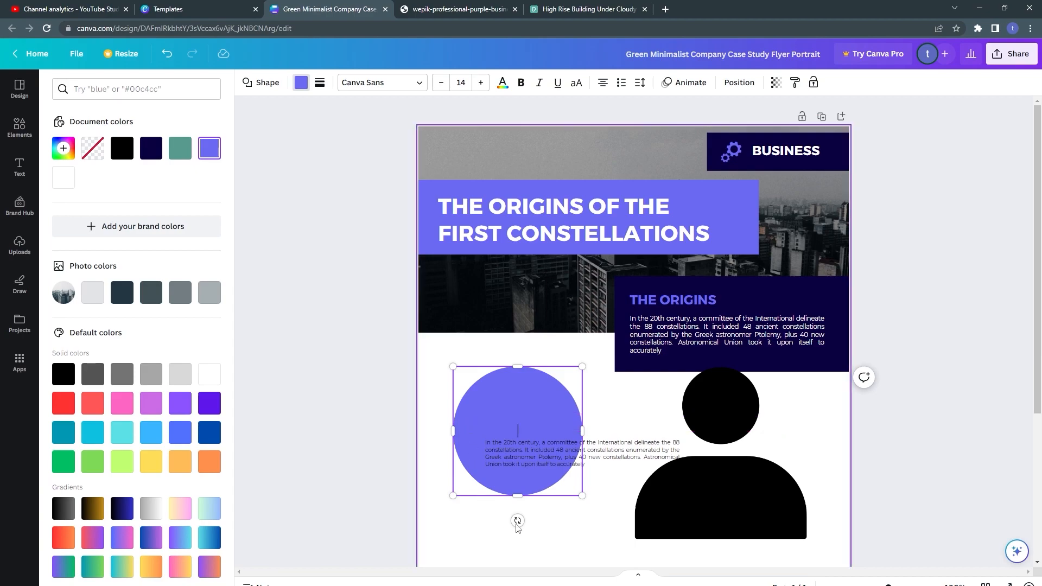
Move the purple circle off the AQUARIUS heading so it overlaps the lower part of the person silhouette.
click(481, 537)
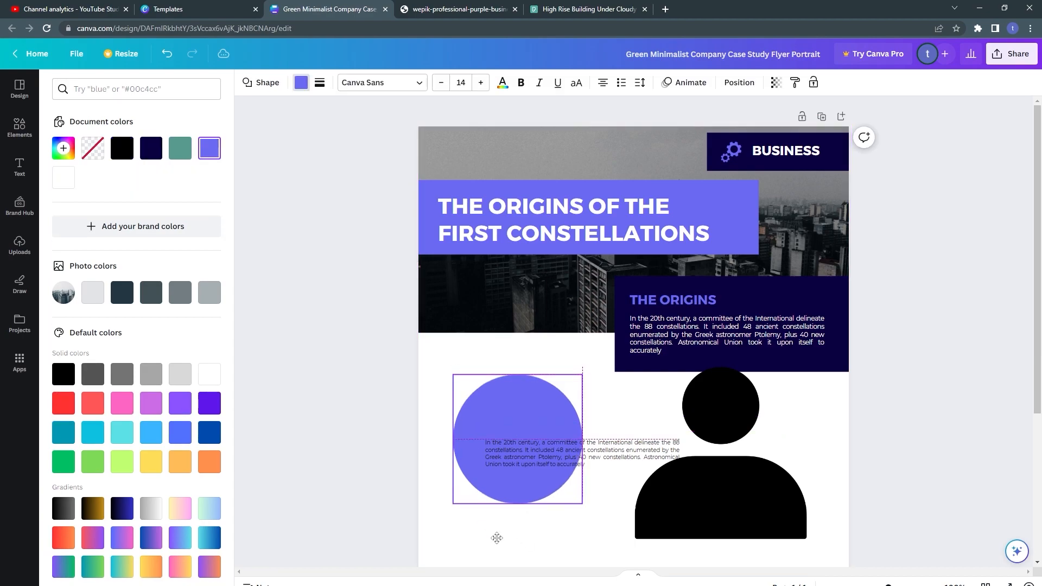
drag(481, 480, 599, 544)
drag(477, 550, 476, 533)
Shift the person silhouette slightly up and to the right, and bring it forward one layer over the purple circle.
click(653, 495)
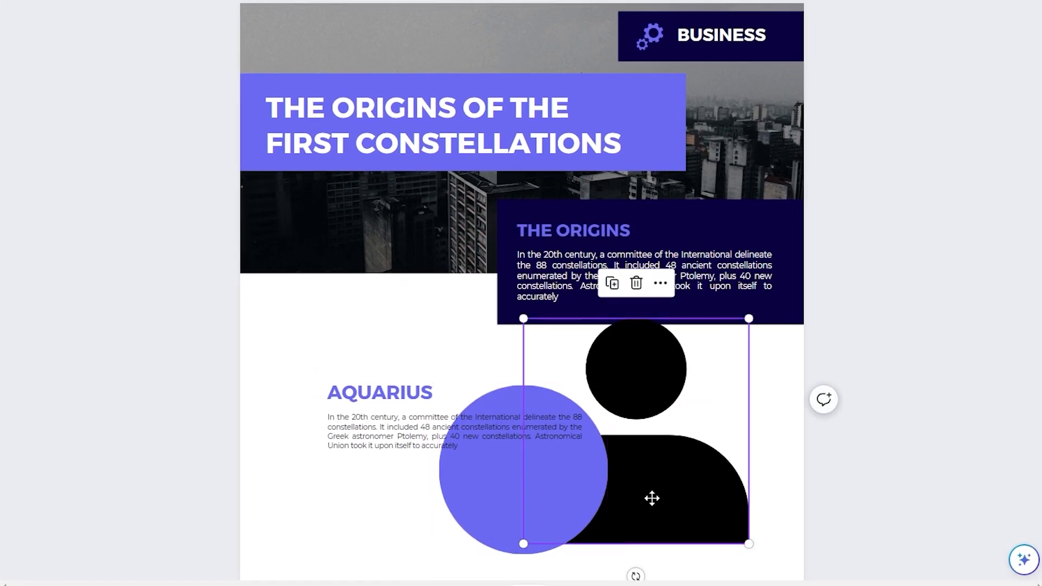
drag(653, 495, 694, 474)
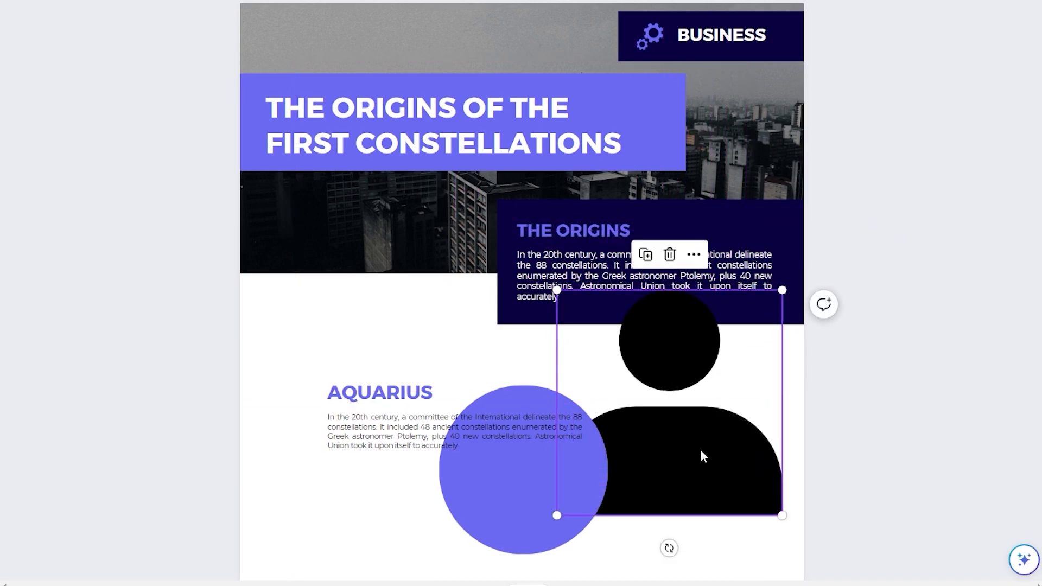
right_click(687, 421)
mouse_move(724, 455)
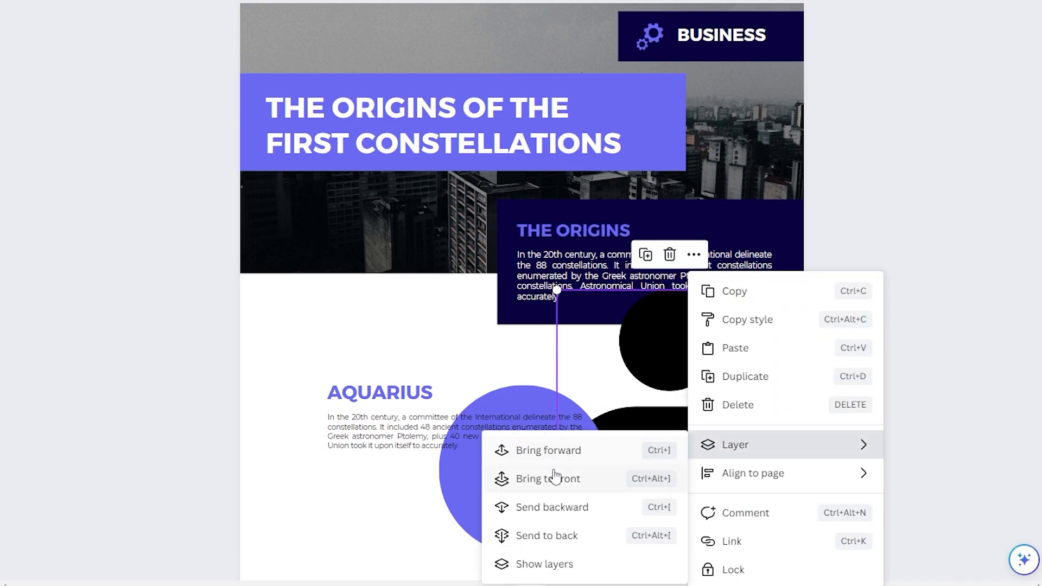
click(546, 456)
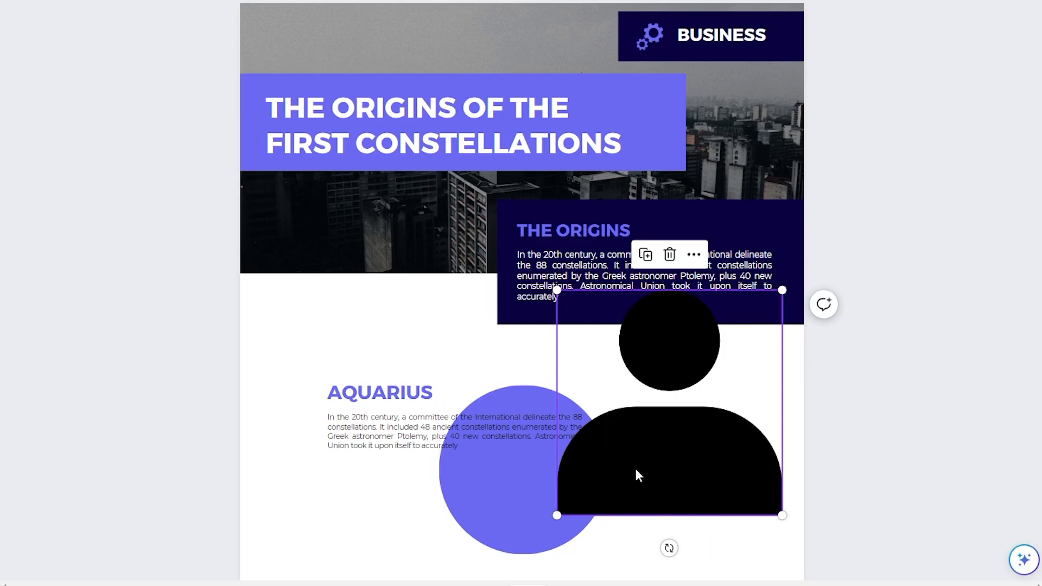
Shrink the person silhouette to fit inside the purple circle and centre both to the right of the AQUARIUS paragraph.
click(509, 506)
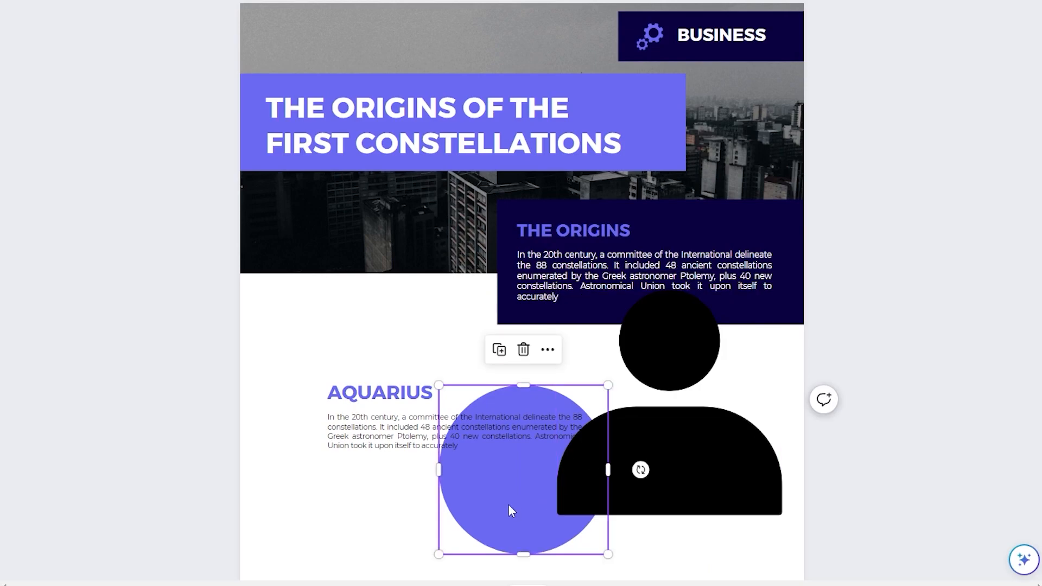
click(674, 470)
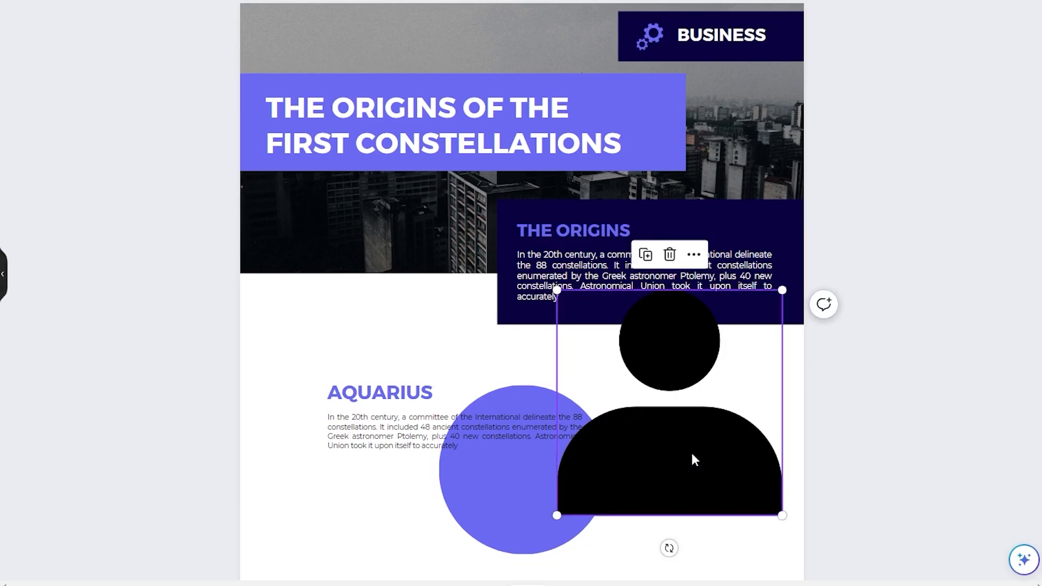
drag(782, 290, 660, 382)
drag(623, 437, 684, 407)
drag(560, 494, 669, 454)
click(693, 458)
click(583, 521)
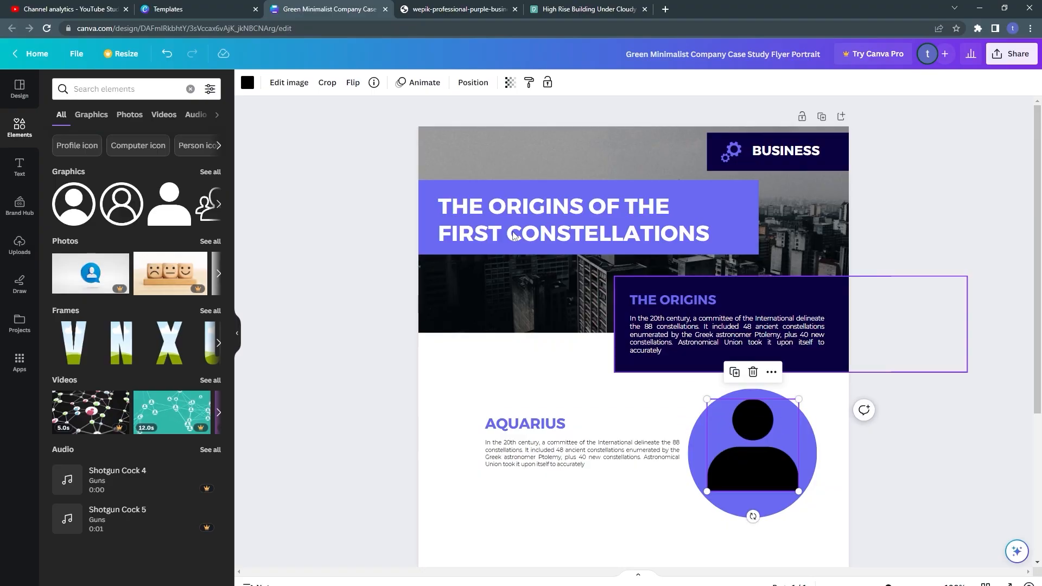
Recolour the person silhouette inside the purple circle to white.
click(245, 89)
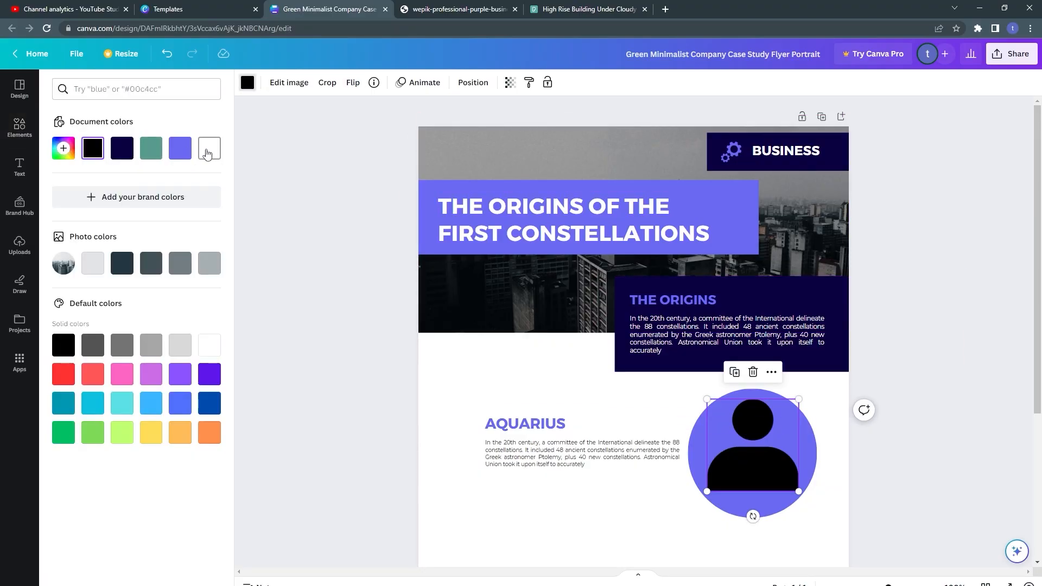
click(208, 153)
click(626, 392)
click(705, 449)
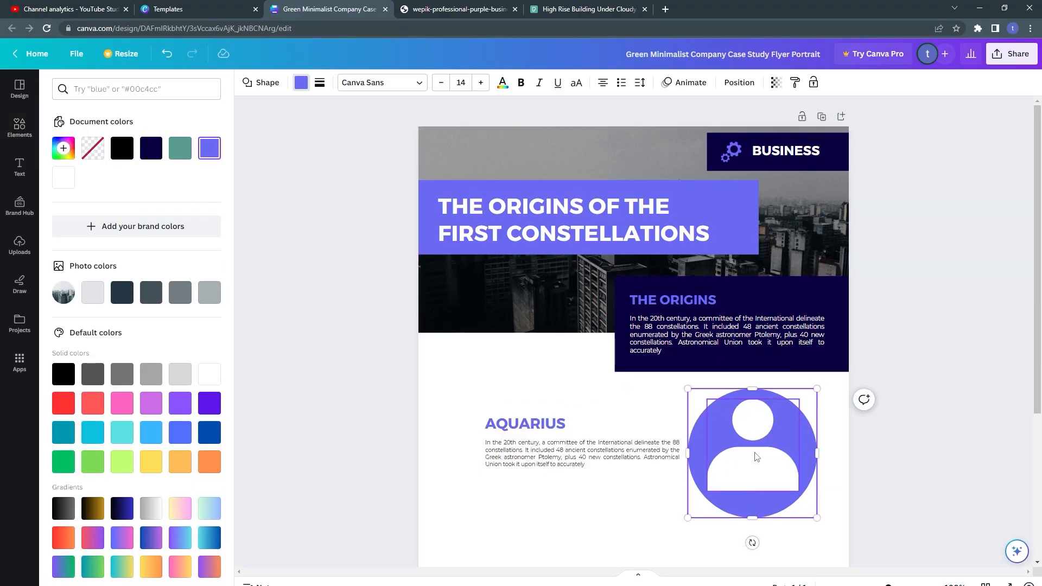
Shrink the purple circle and white person figure into a small icon beside the AQUARIUS heading.
drag(815, 391, 464, 428)
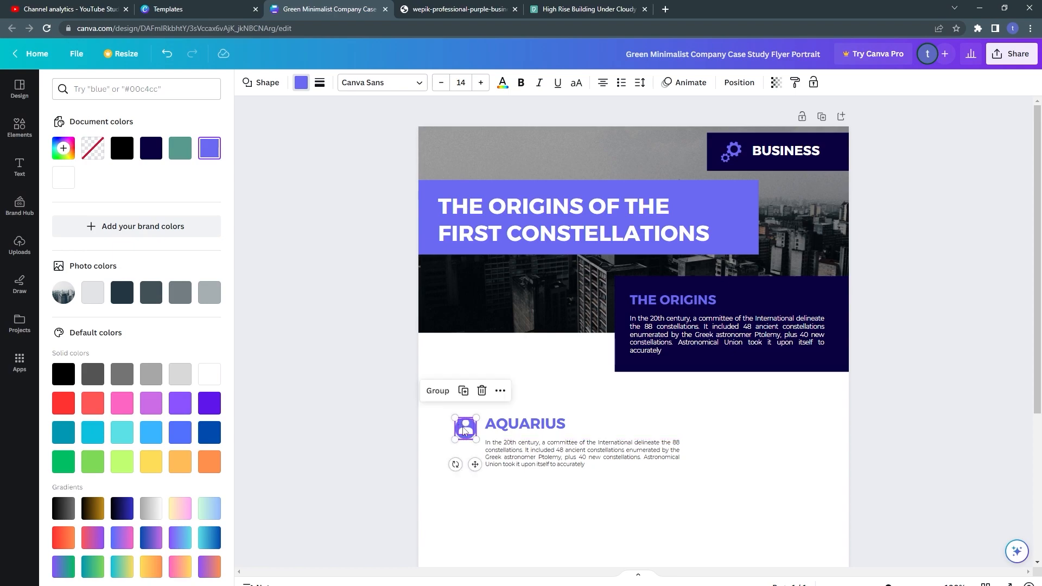
click(500, 391)
click(590, 375)
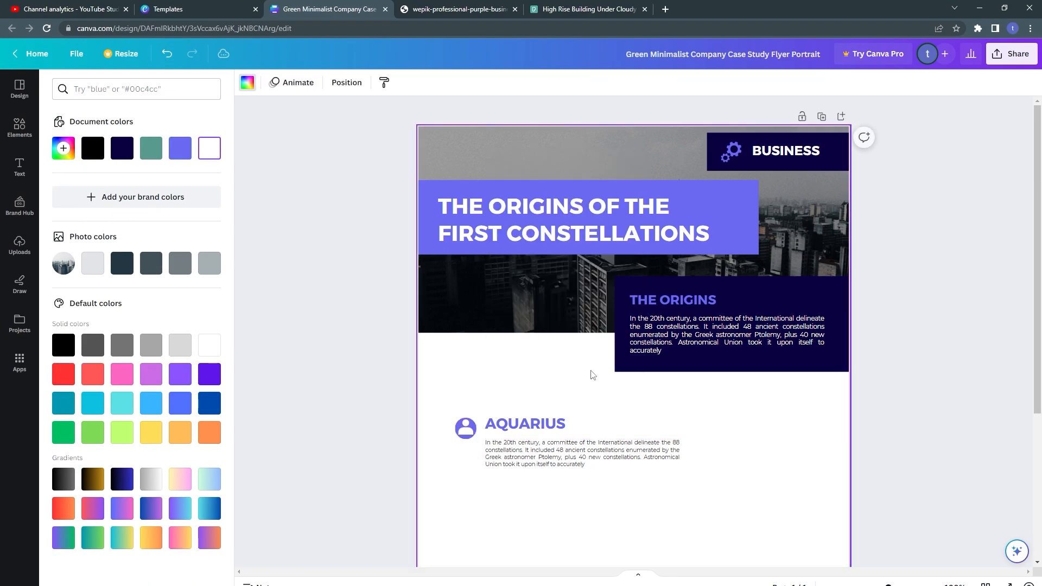
Reposition the white person figure so it sits centred inside the small purple circle.
click(464, 432)
drag(471, 418, 470, 422)
scroll(470, 421, up, 1)
scroll(471, 425, up, 3)
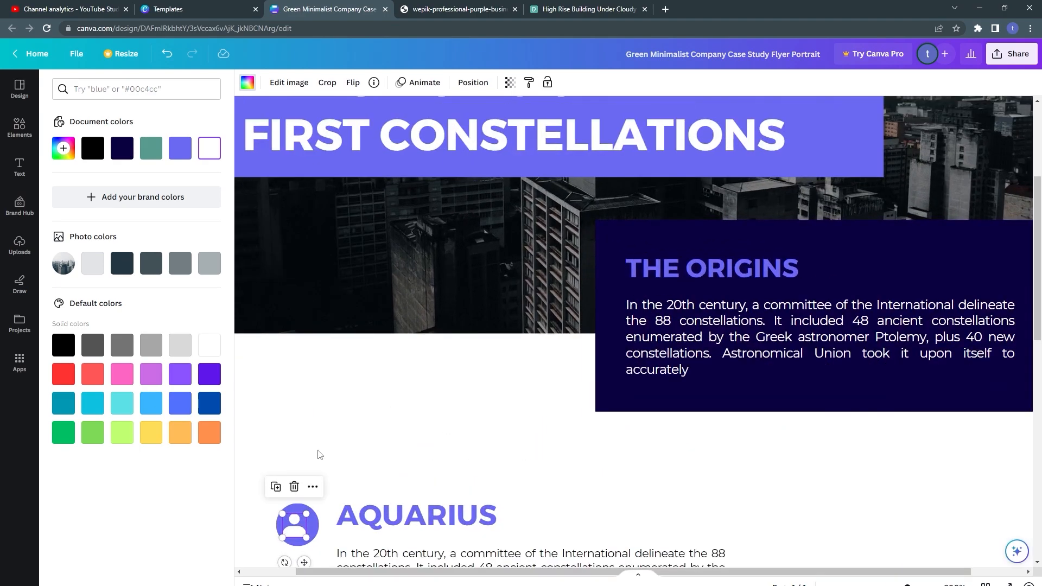
scroll(285, 434, down, 5)
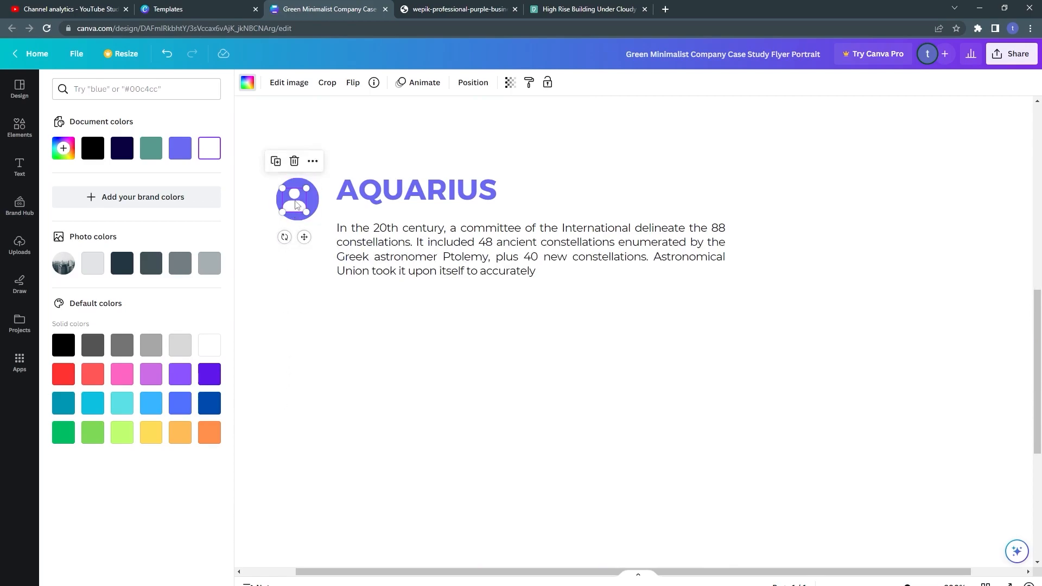
drag(298, 204, 299, 201)
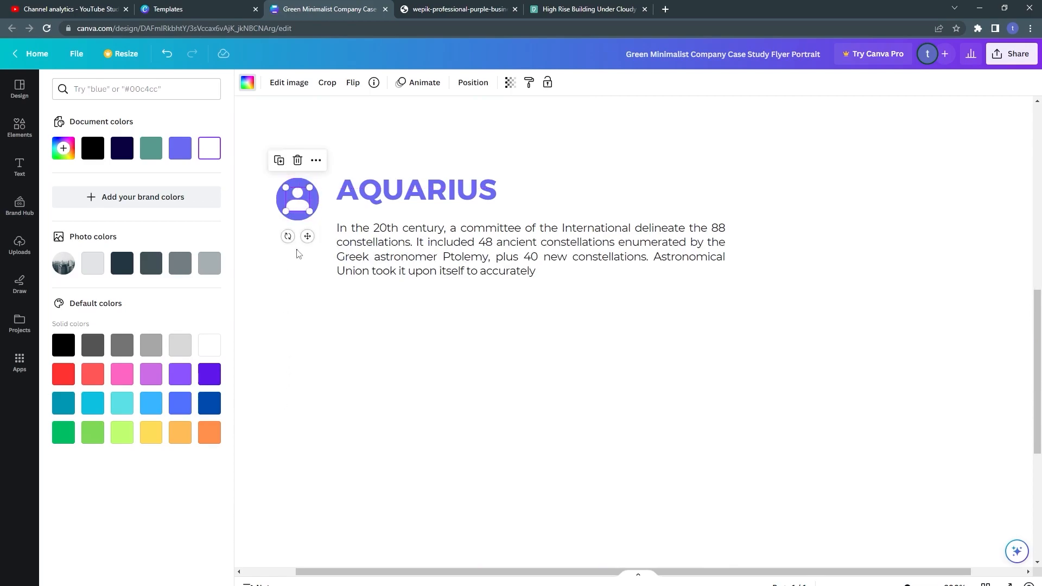
click(299, 305)
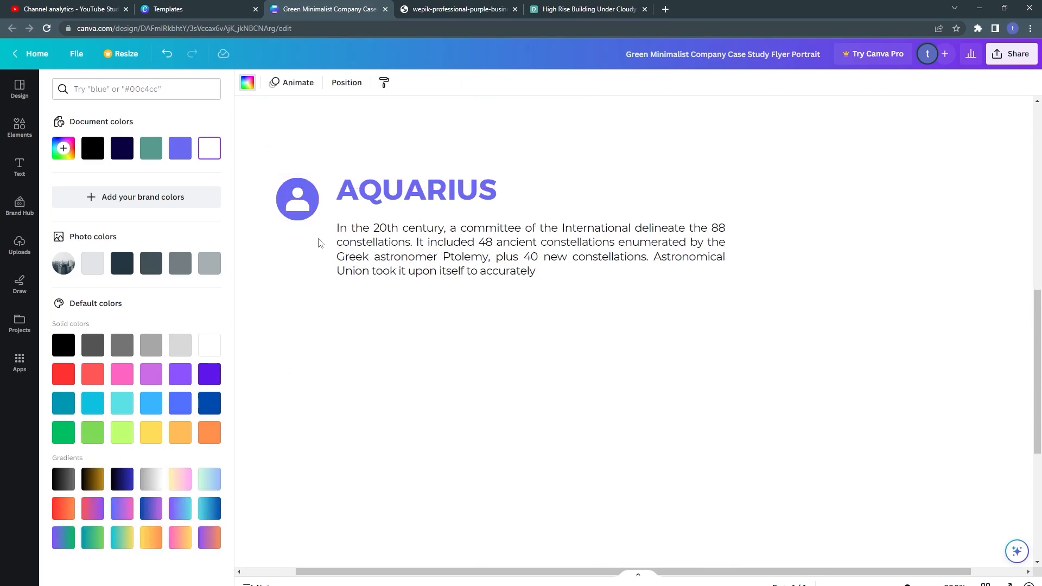
Compare the Aquarius section with the reference PDF and nudge its heading and paragraph down to line up with the icon.
scroll(318, 239, down, 2)
click(348, 329)
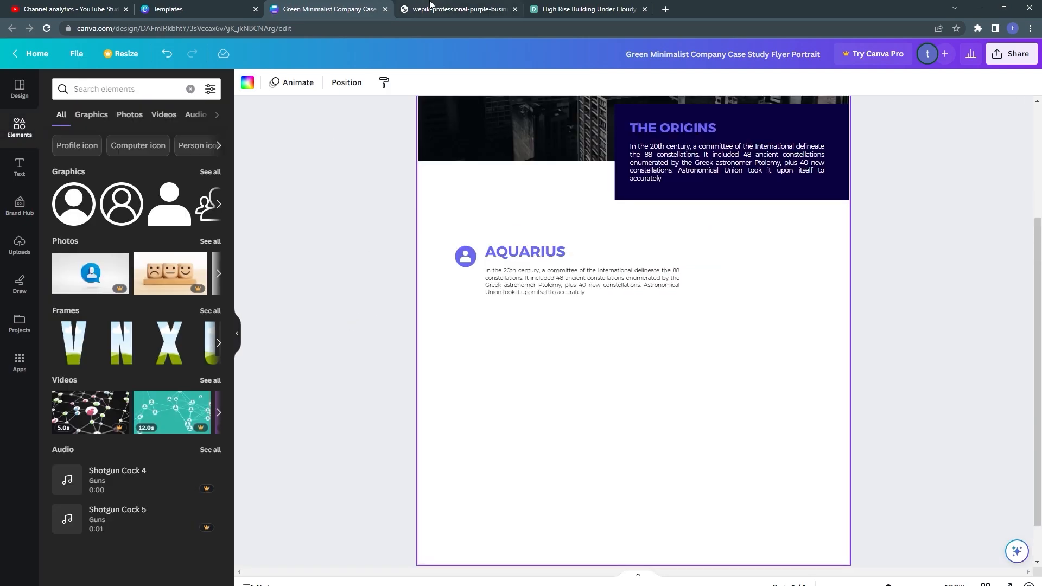
click(430, 5)
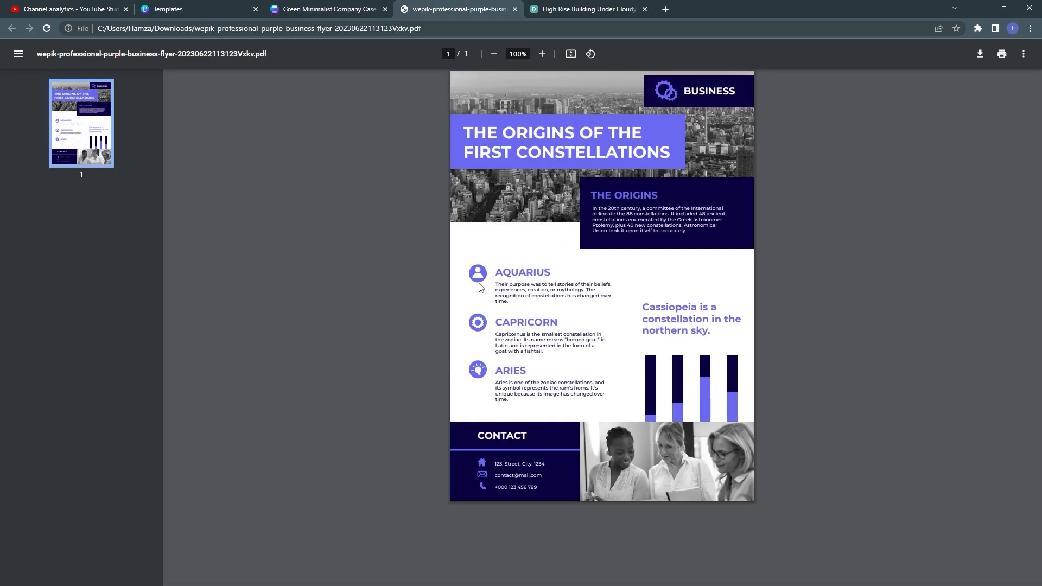
click(327, 9)
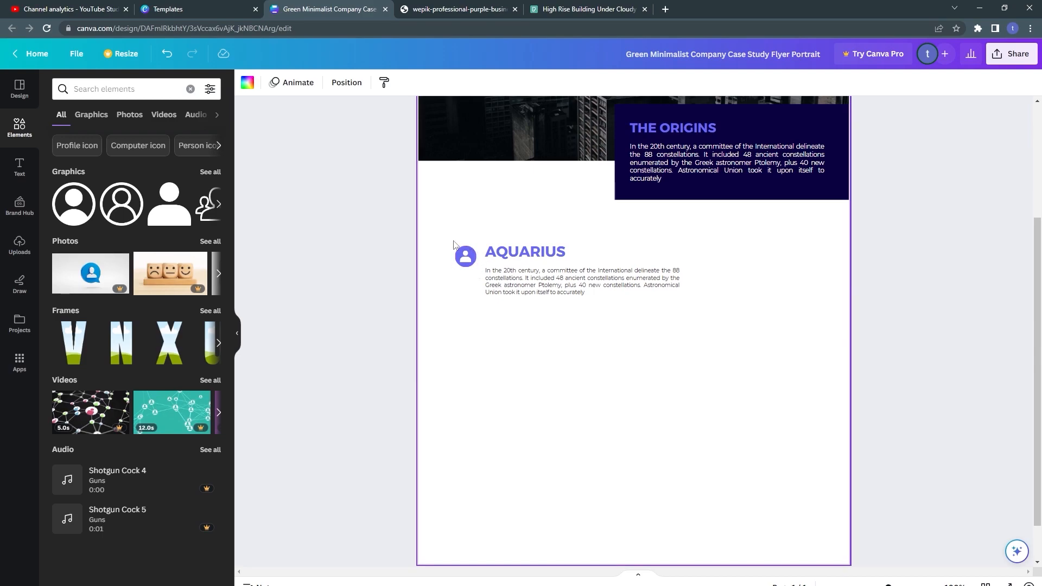
drag(532, 301, 539, 319)
key(Down)
key(Down)
key(Down)
key(Down)
key(Down)
key(Down)
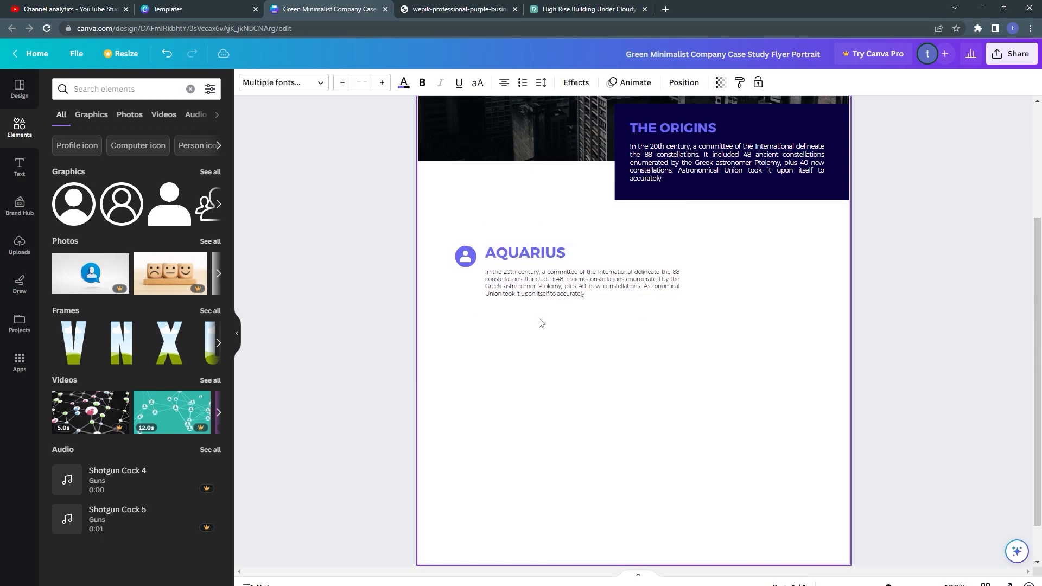
key(Down)
key(Down)
key(Down)
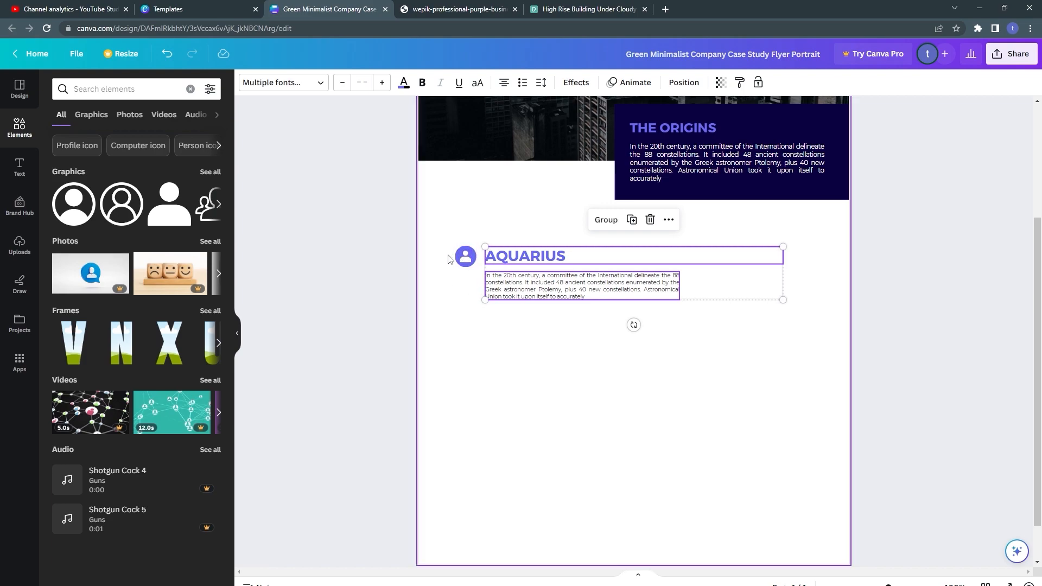
click(449, 262)
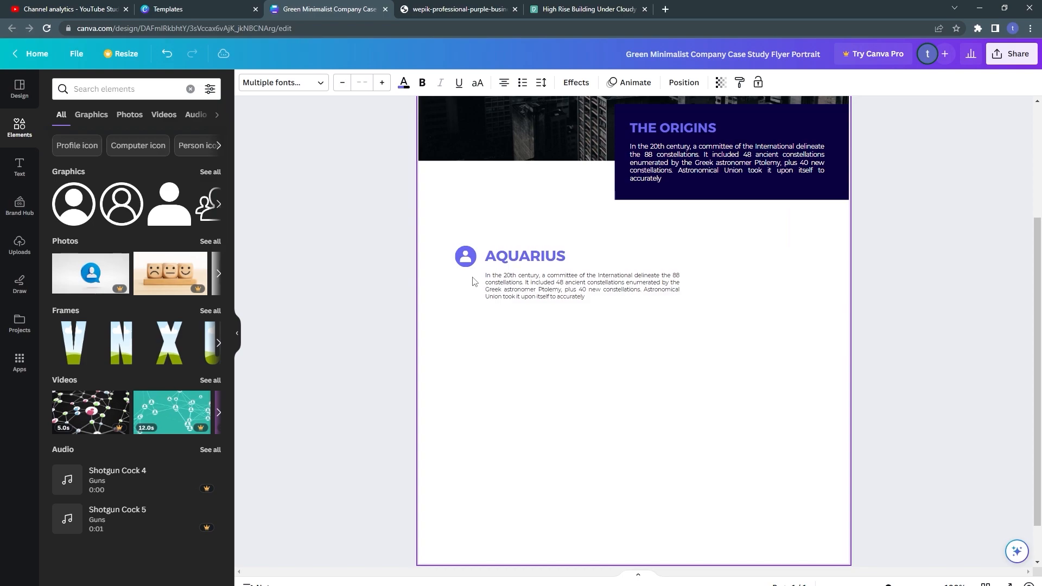
click(467, 260)
click(473, 274)
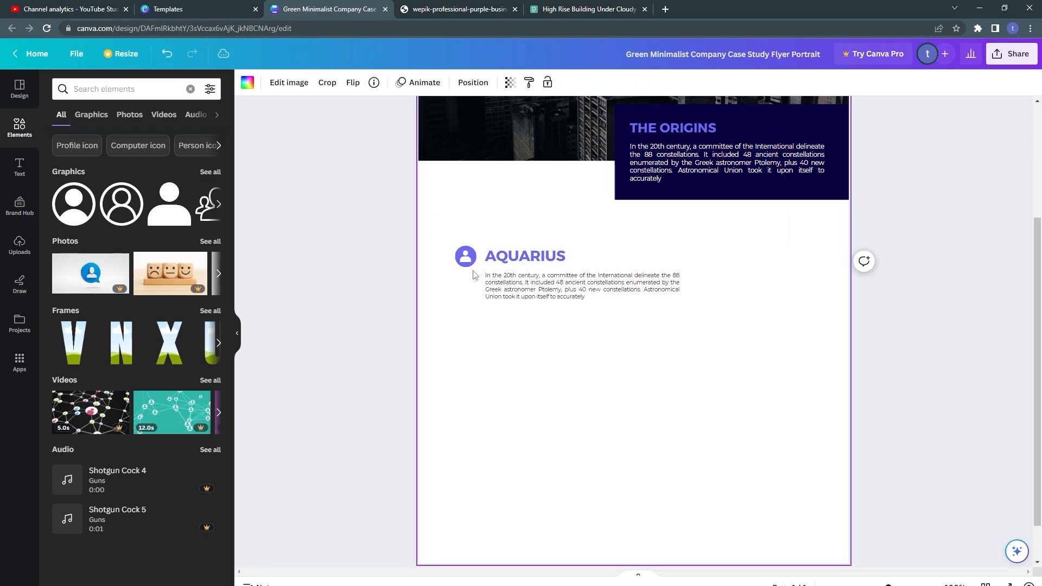
click(462, 311)
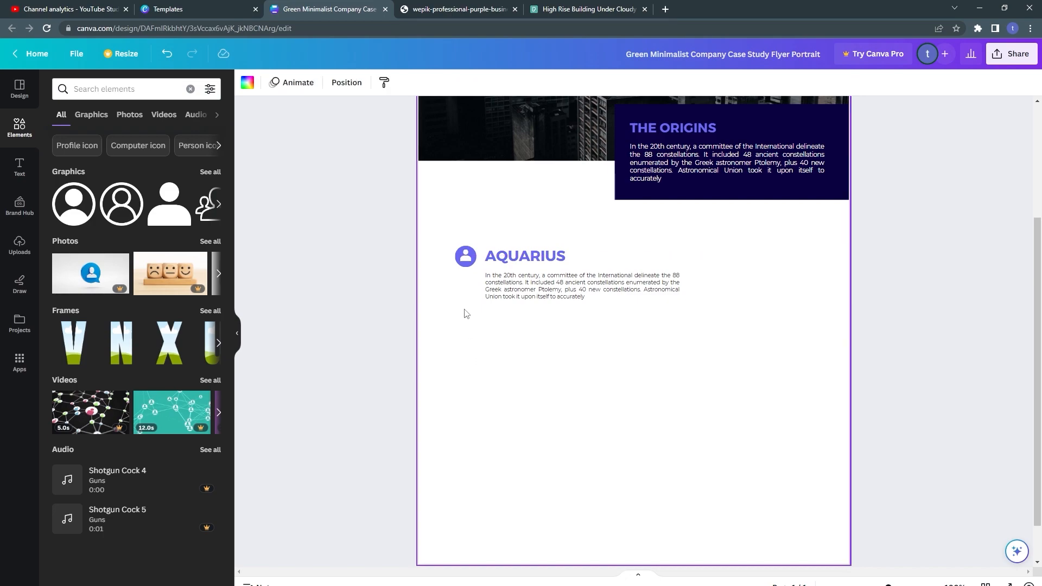
Check the paragraph width in the reference PDF and narrow the Aquarius paragraph's text box slightly.
click(529, 300)
key(ctrl+Tab)
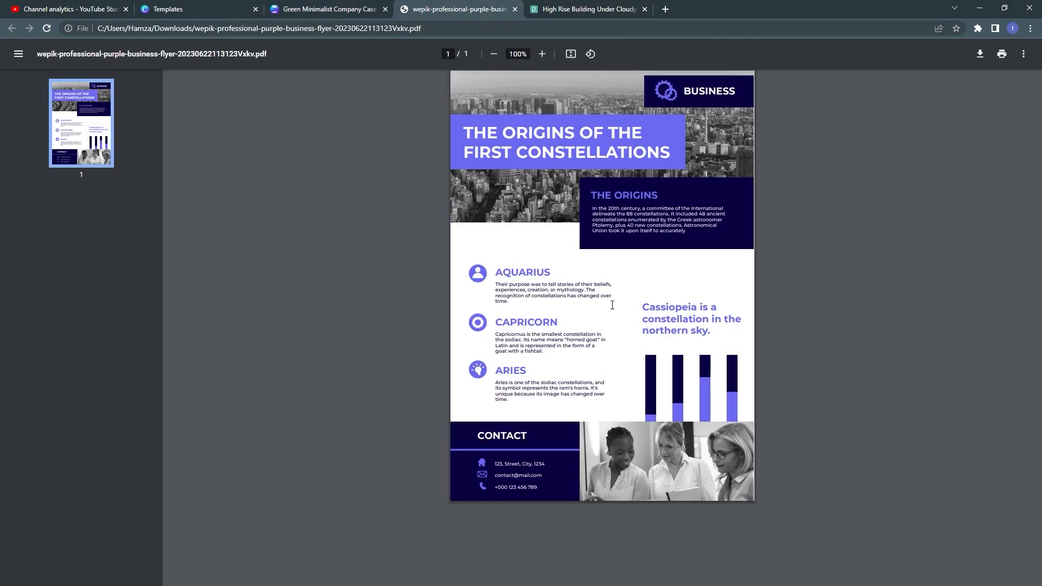
click(353, 8)
text(In the 20th century, a committee of the International delineate the 88 constellations. It included 48 ancient constellations enumerated by the Greek astronomer Ptolemy, plus 40 new constellations. Astronomical Union took it upon itself to accurately)
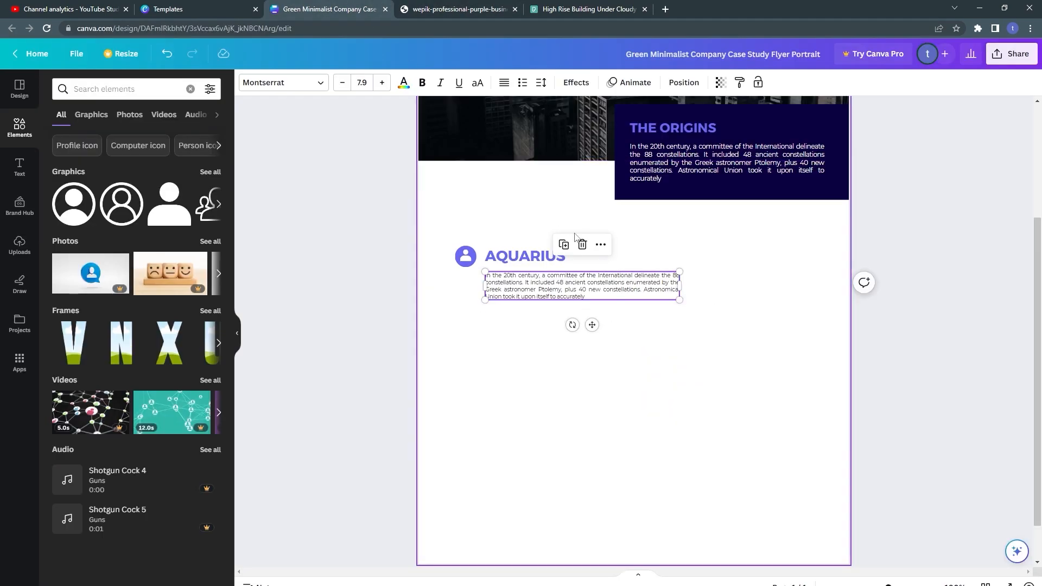
drag(680, 286, 663, 285)
Examine the reference flyer PDF for the left alignment of the title and the Aquarius section.
click(411, 10)
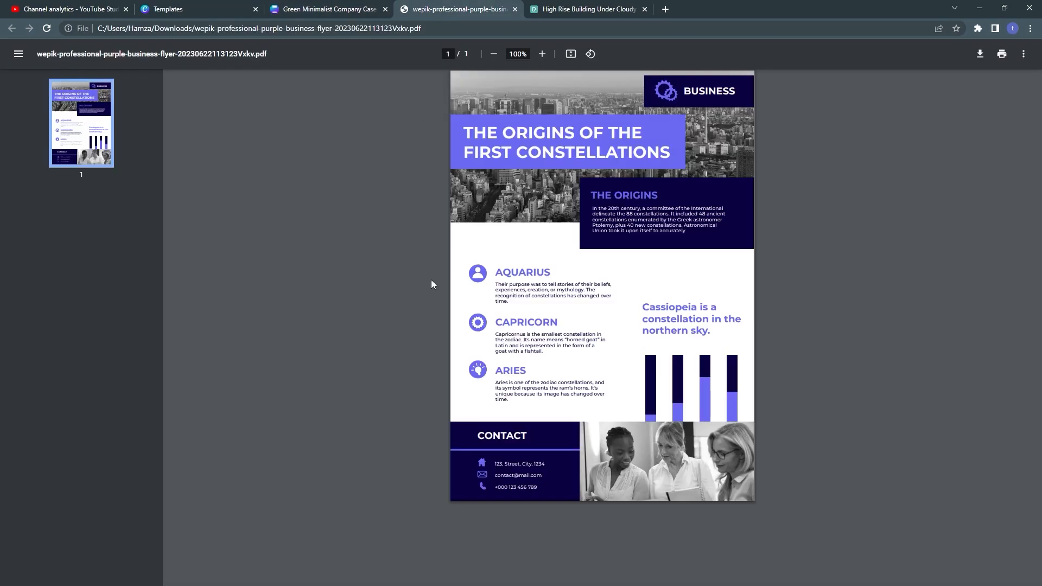
click(350, 9)
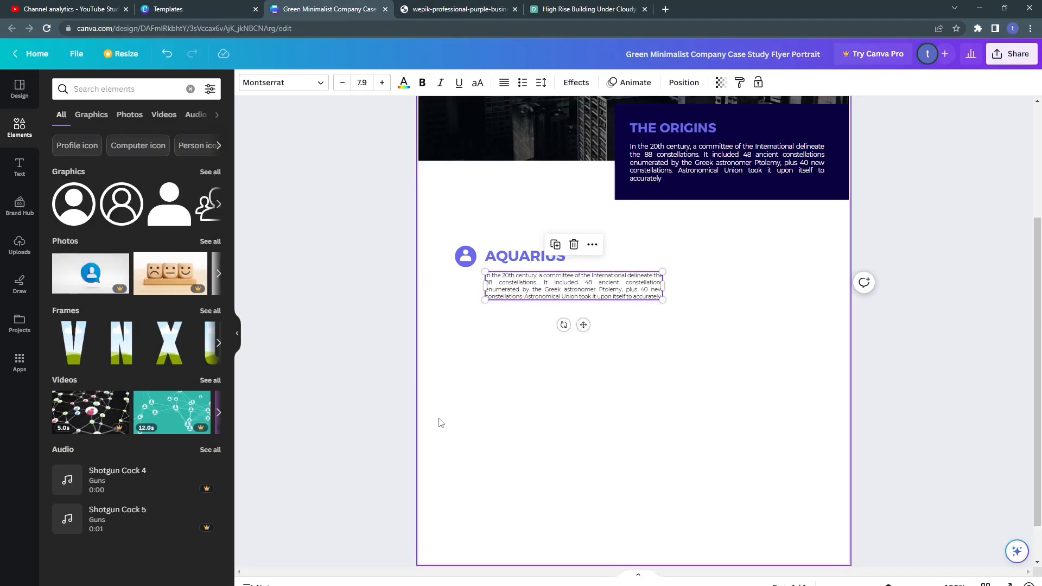
click(343, 252)
scroll(348, 235, up, 3)
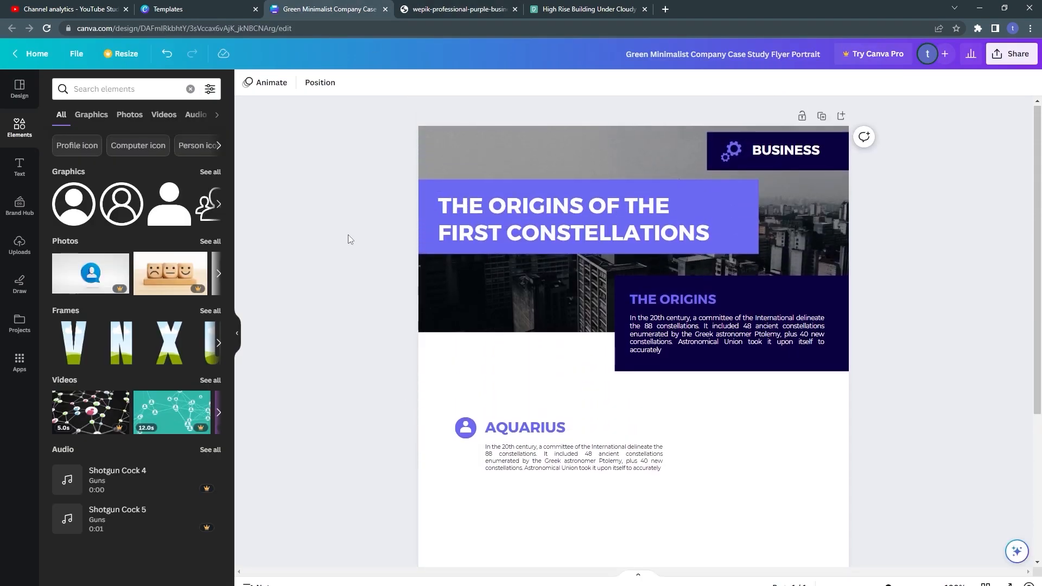
click(440, 9)
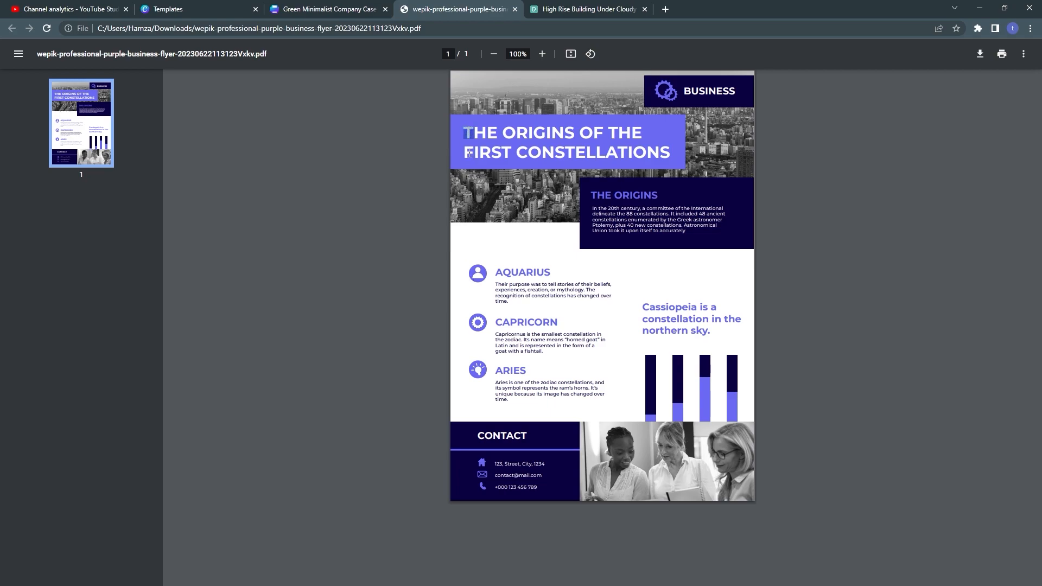
double_click(466, 134)
click(464, 279)
click(349, 6)
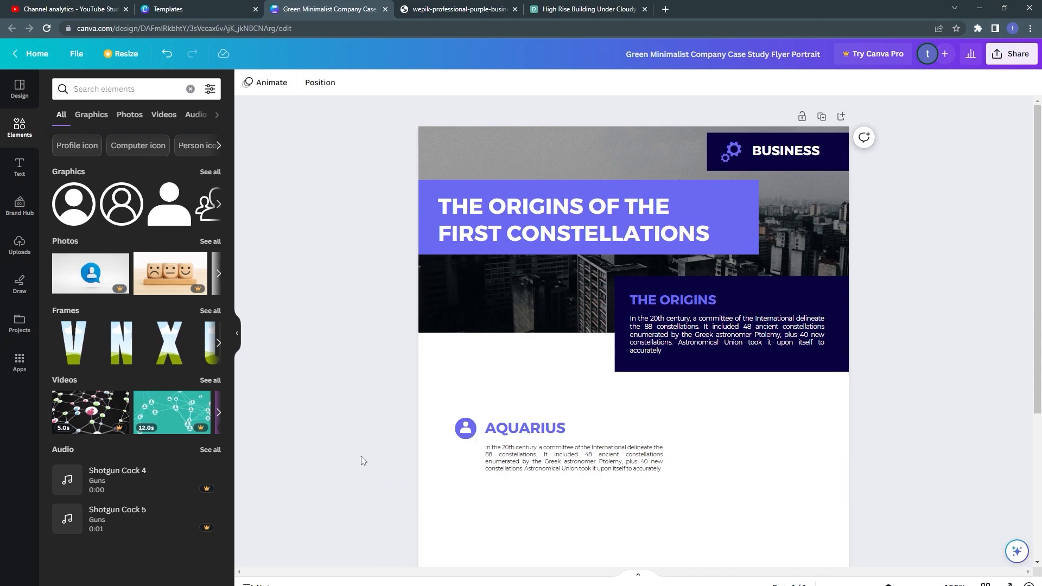
Narrow the AQUARIUS heading's text box so it fits closely around the word.
drag(455, 413, 610, 513)
click(665, 428)
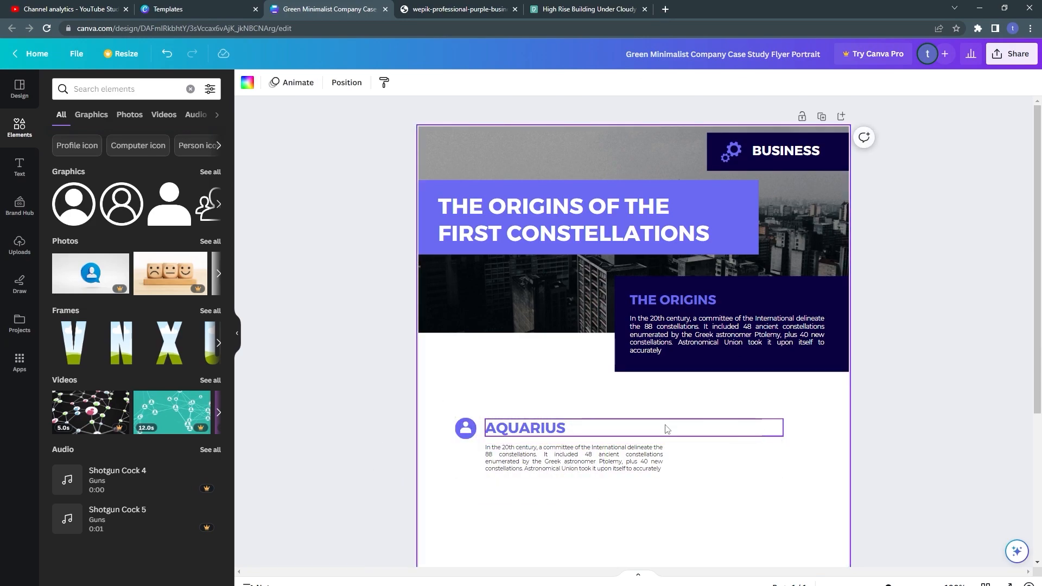
click(665, 428)
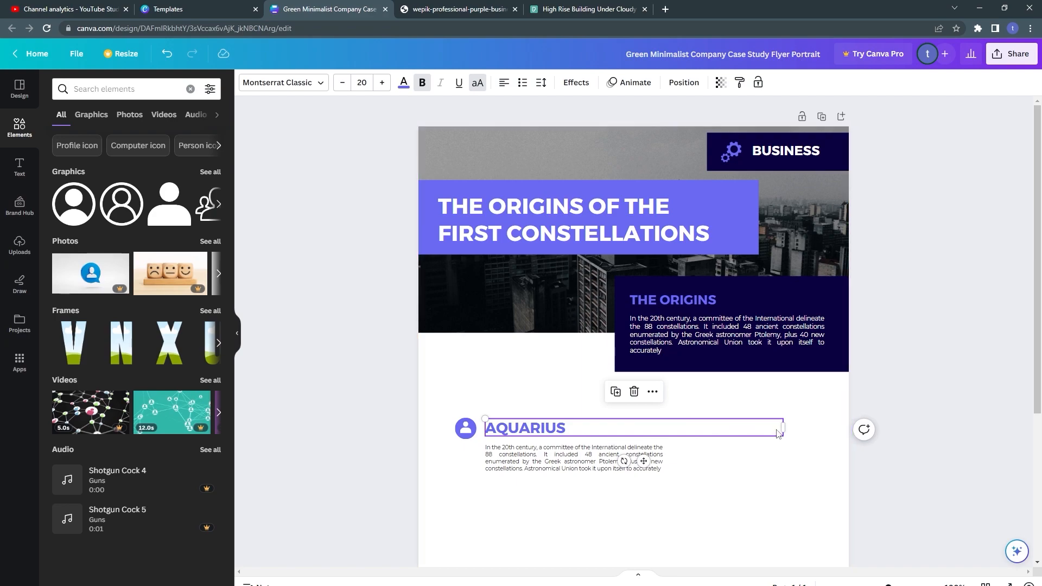
key(ctrl+equal)
key(ctrl+equal)
drag(857, 476, 518, 475)
Change the Aquarius paragraph's alignment from justified to left.
click(598, 525)
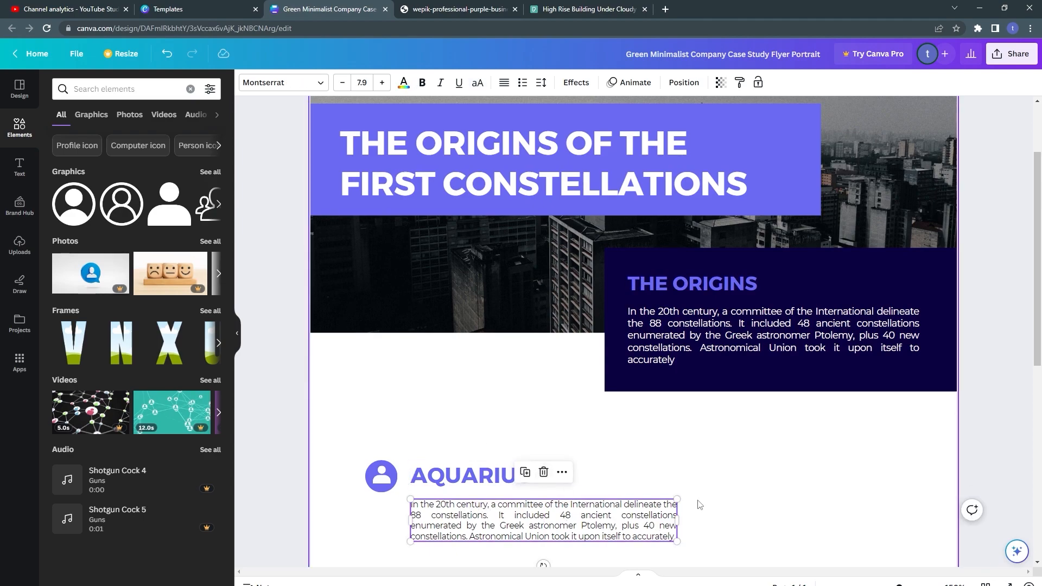
click(612, 428)
double_click(543, 520)
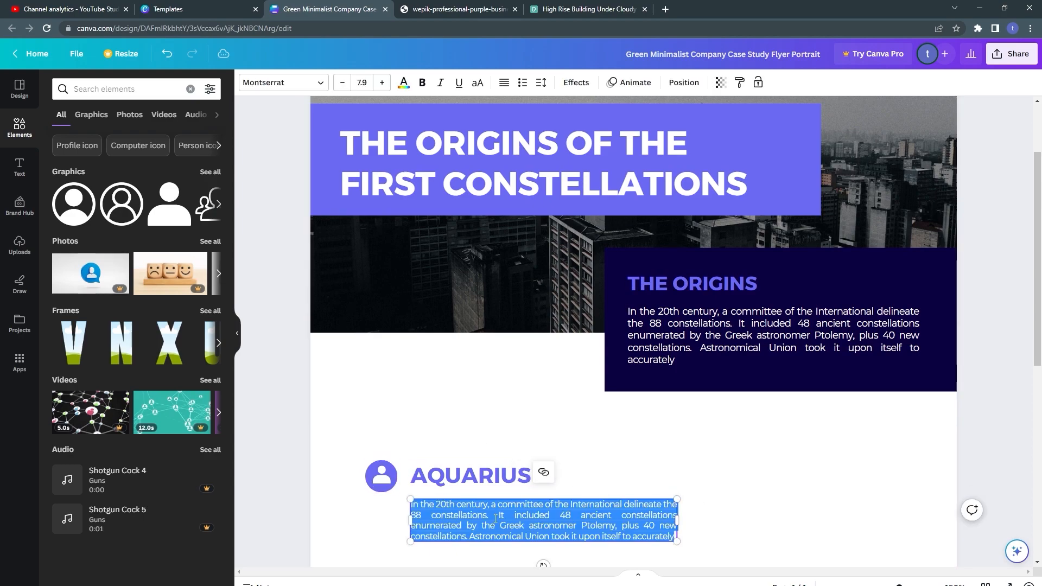
click(504, 83)
click(646, 422)
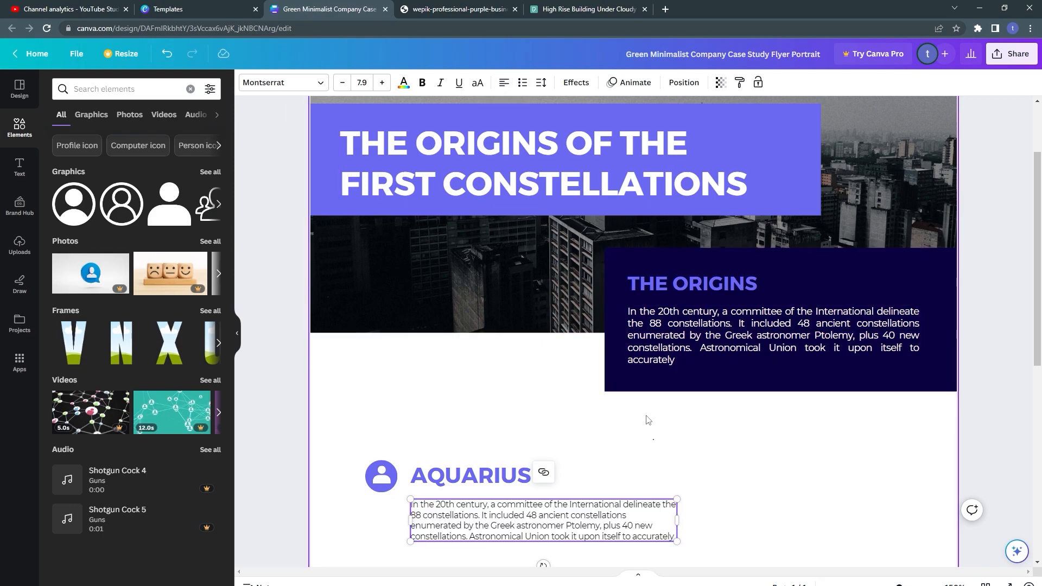
Check the reference PDF and move the Aquarius icon, heading and paragraph together slightly left, keeping them indented from the title's left edge.
click(243, 7)
click(435, 8)
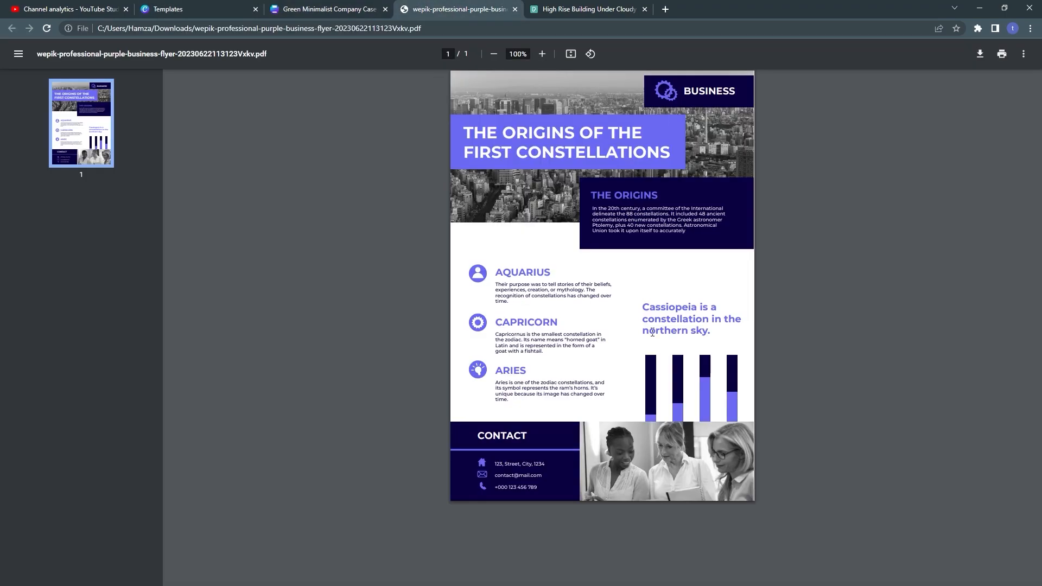
click(336, 8)
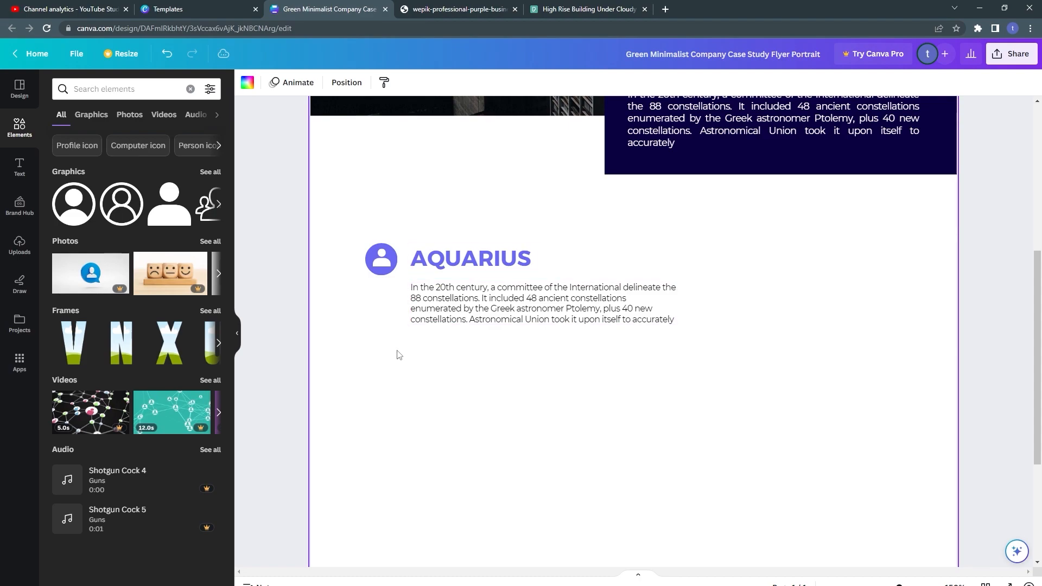
ctrl+scroll(397, 354, down, 2)
scroll(347, 274, up, 3)
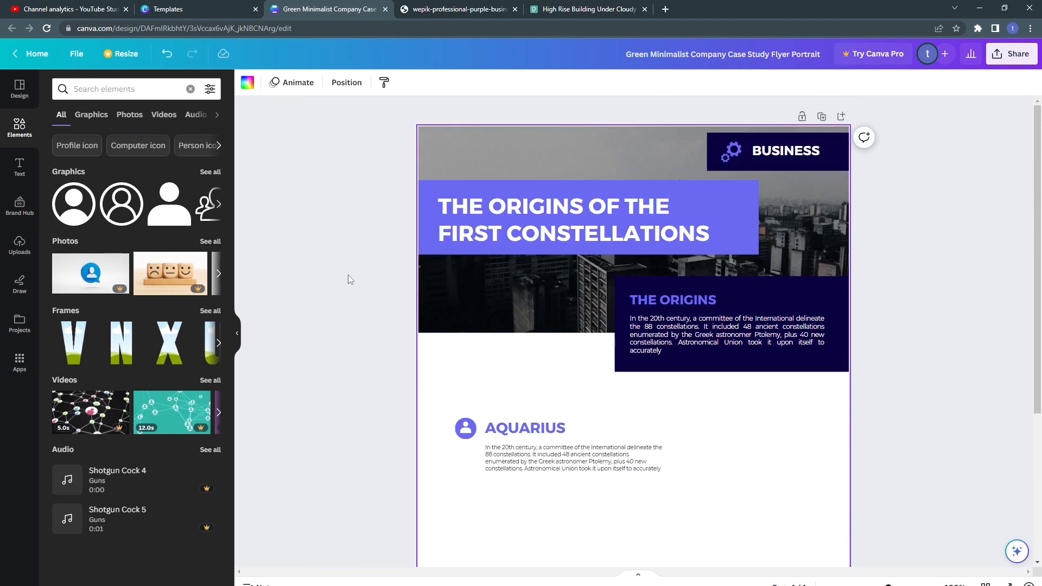
click(440, 204)
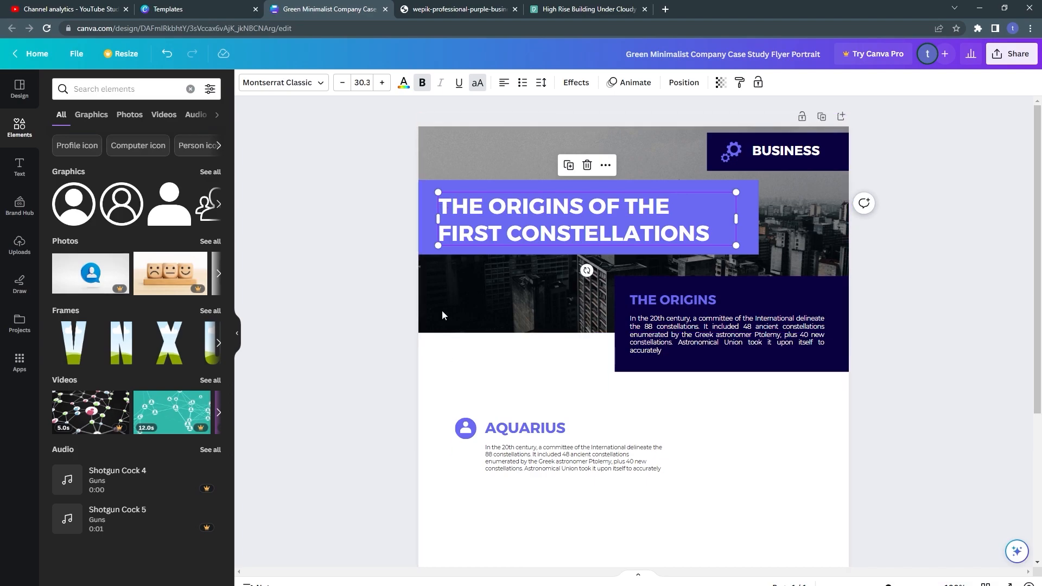
drag(439, 416, 552, 478)
drag(550, 431, 542, 431)
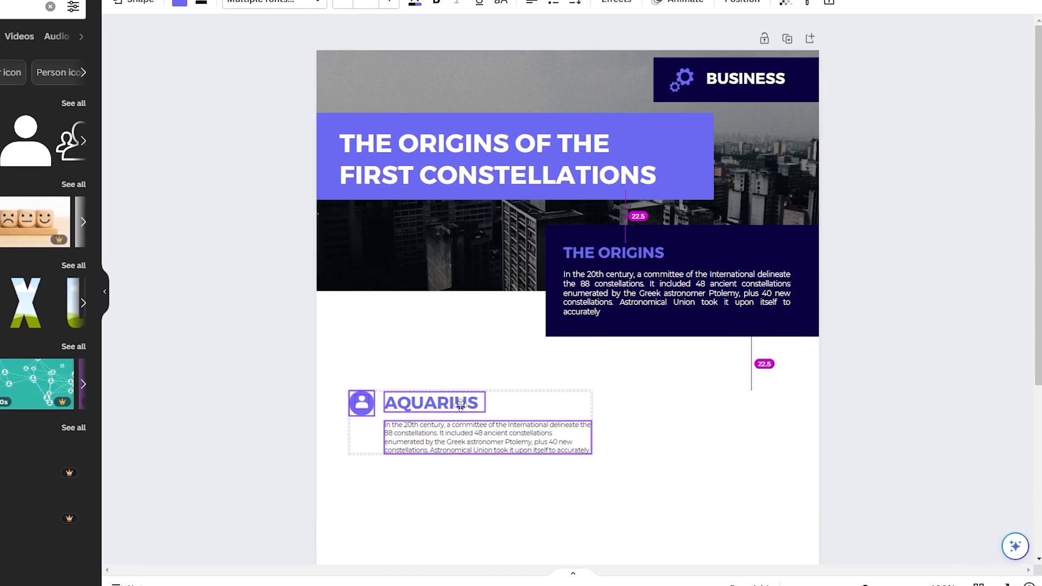
drag(460, 404, 452, 405)
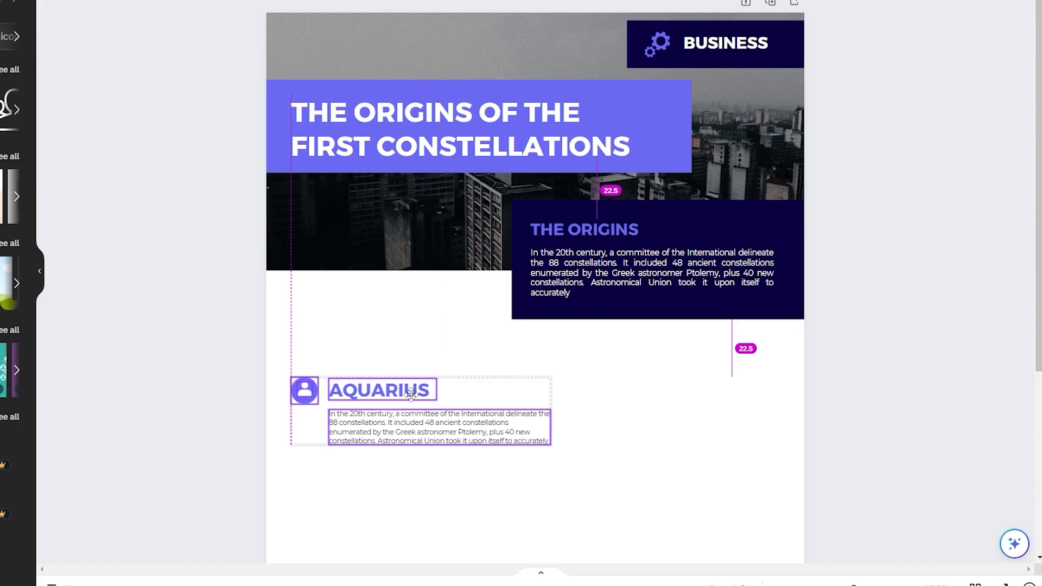
drag(412, 395, 423, 394)
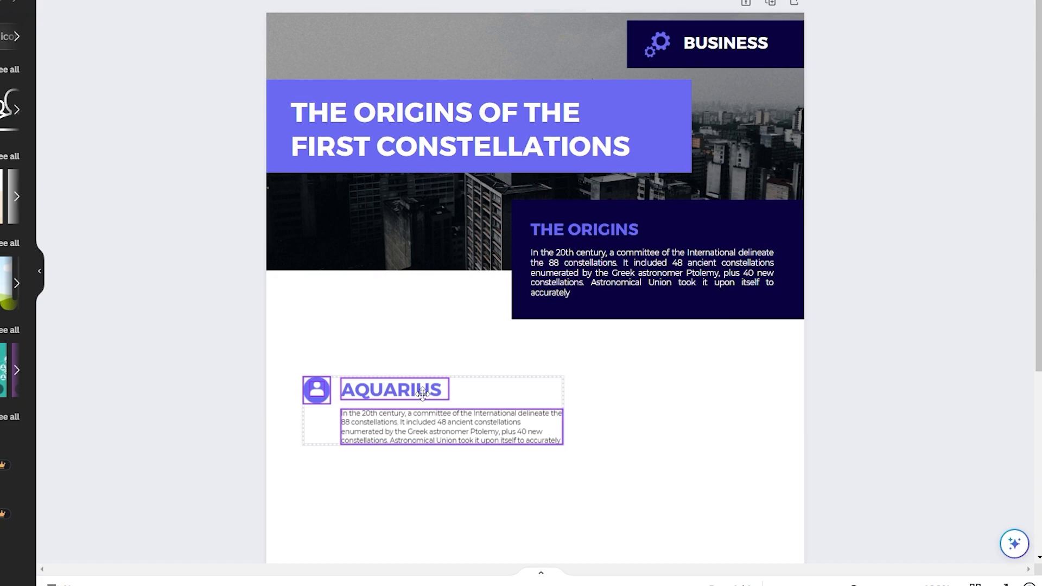
Try duplicating the Aquarius icon, heading and paragraph together, and undo the duplication.
click(432, 343)
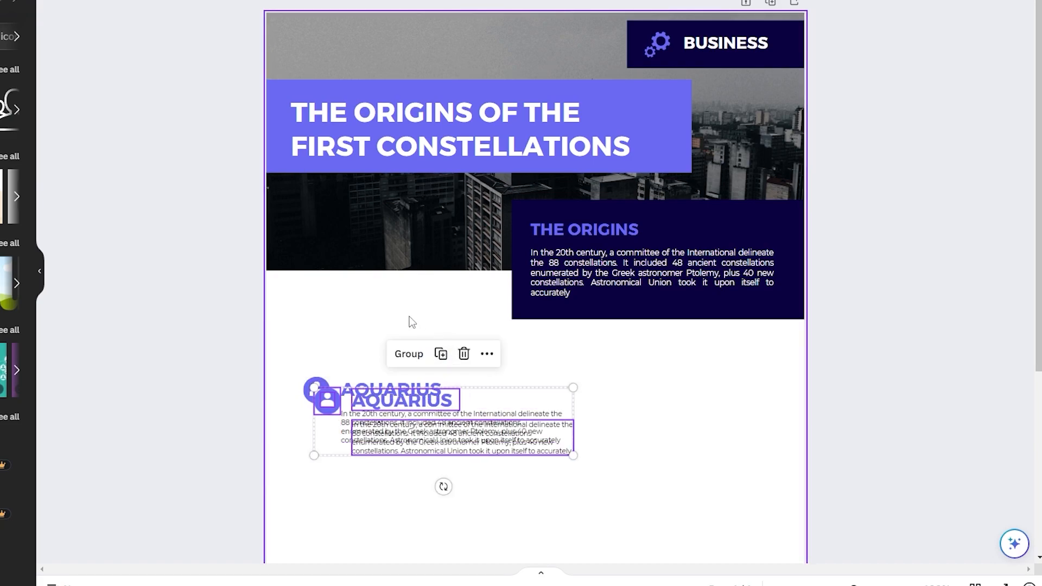
key(ctrl+z)
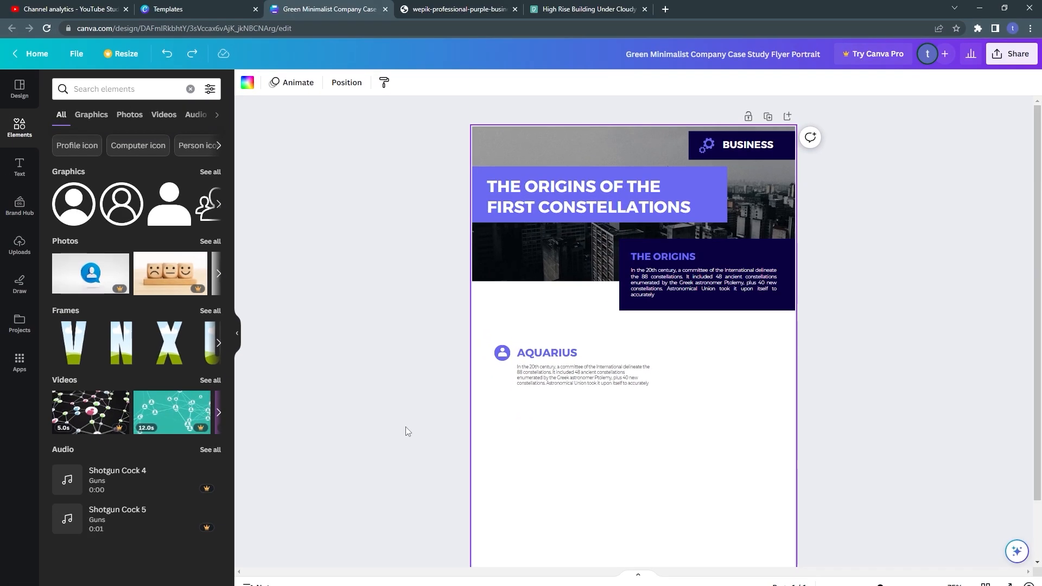
Compare the Aquarius section with the reference PDF and make its paragraph text bold.
scroll(405, 426, down, 1)
click(481, 267)
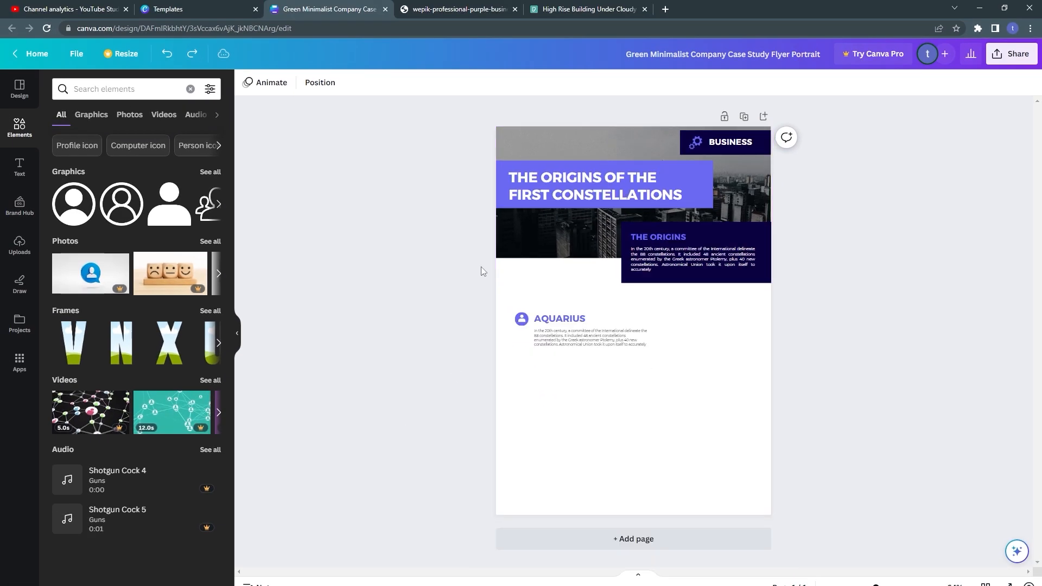
click(429, 9)
click(326, 9)
click(455, 9)
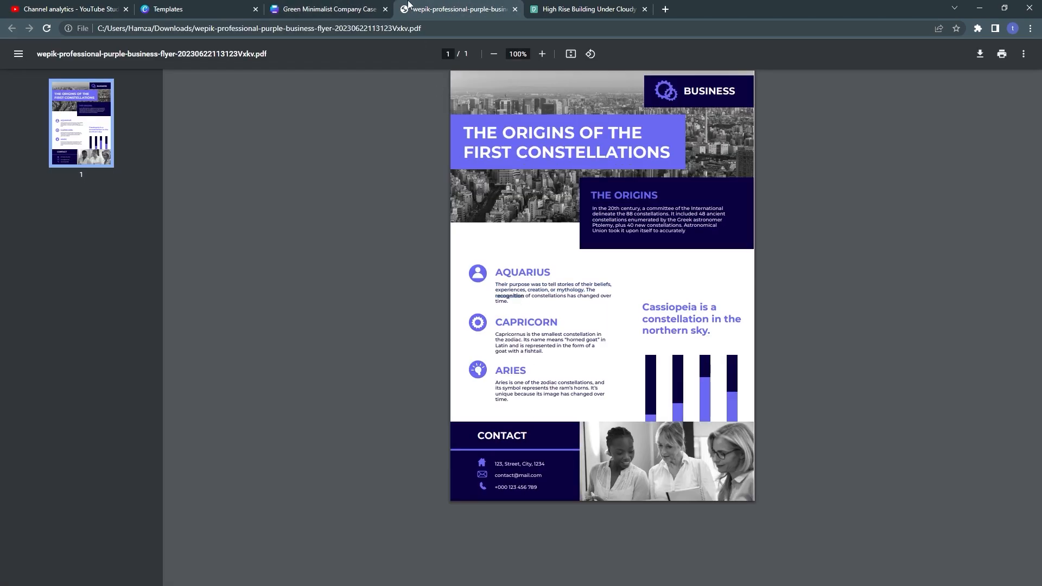
click(375, 8)
click(531, 335)
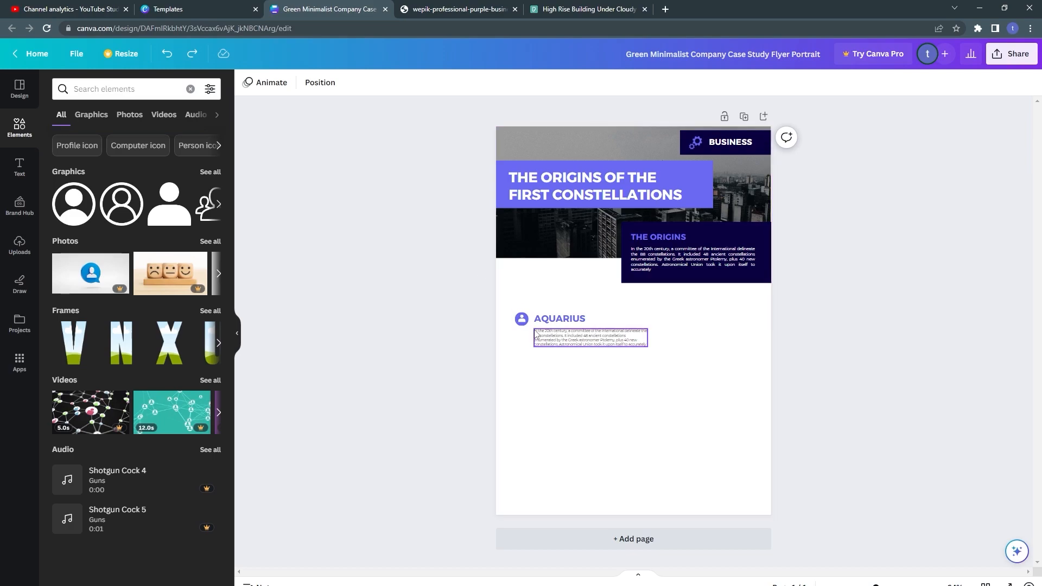
double_click(582, 341)
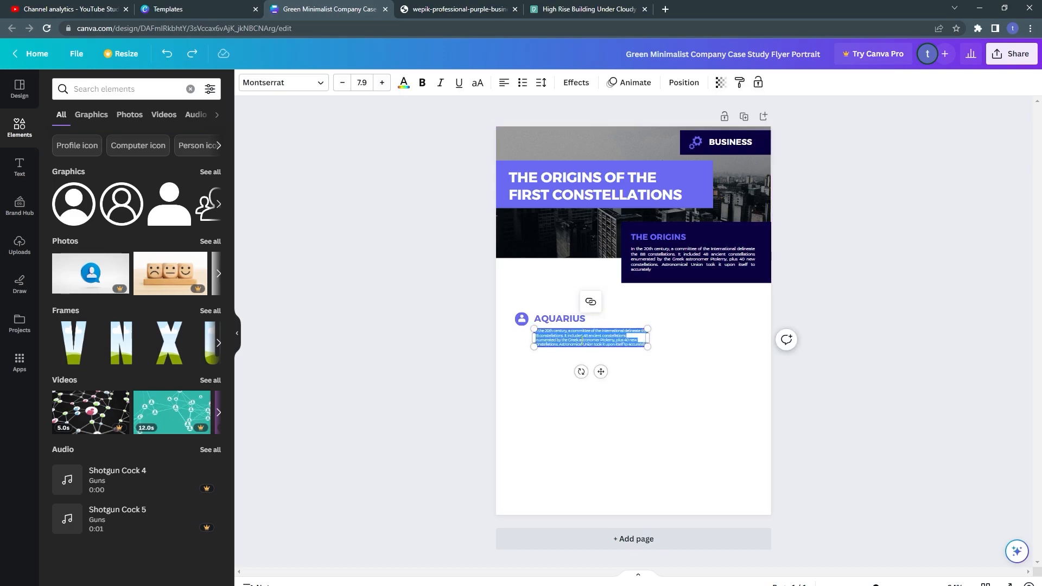
click(422, 85)
click(529, 442)
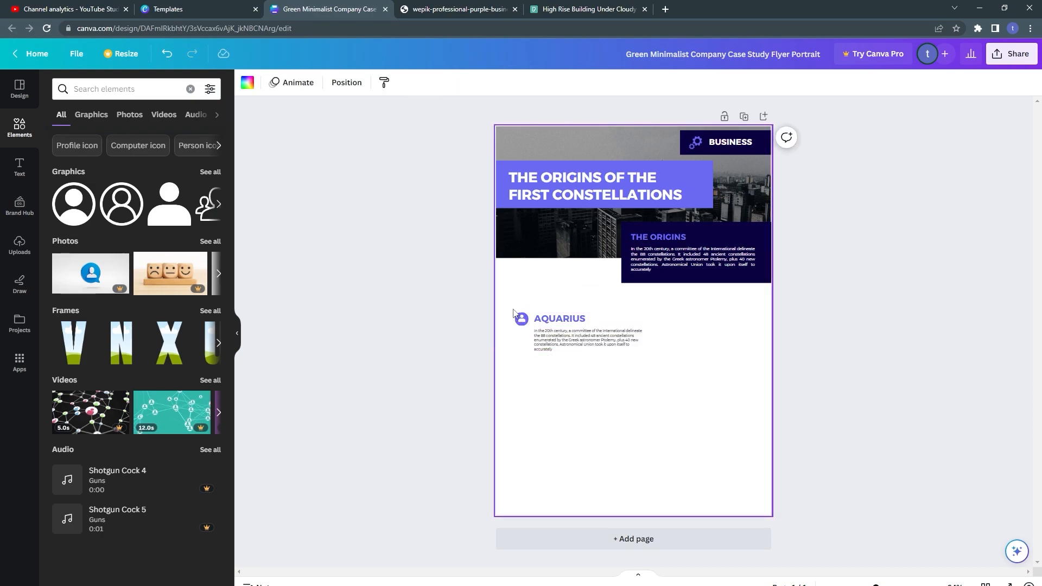
Duplicate the Aquarius icon, heading and paragraph twice straight below, keeping the three sections aligned and evenly spaced.
scroll(504, 299, up, 5)
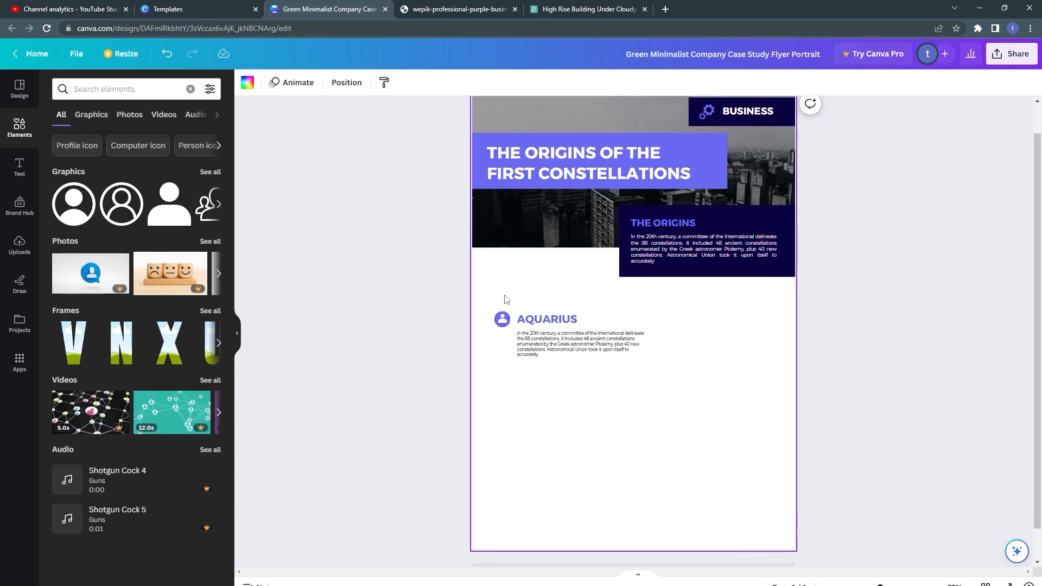
drag(441, 294, 582, 406)
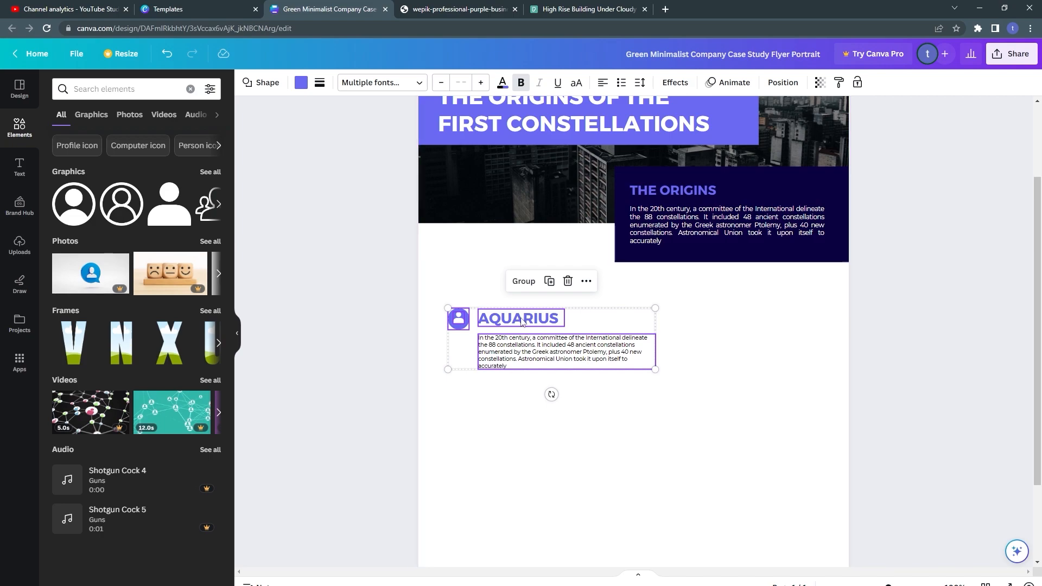
key(alt)
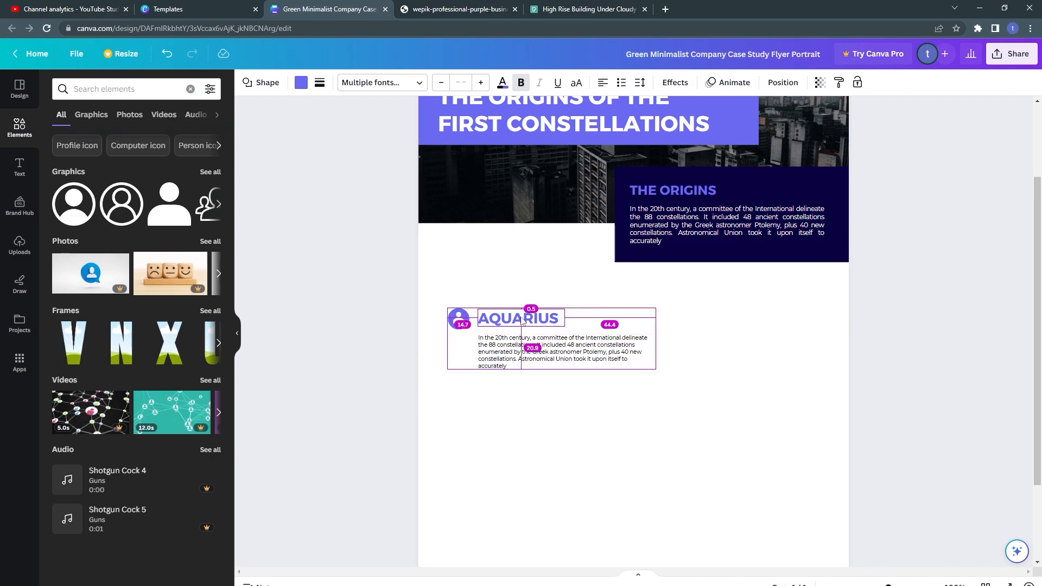
drag(522, 319, 522, 388)
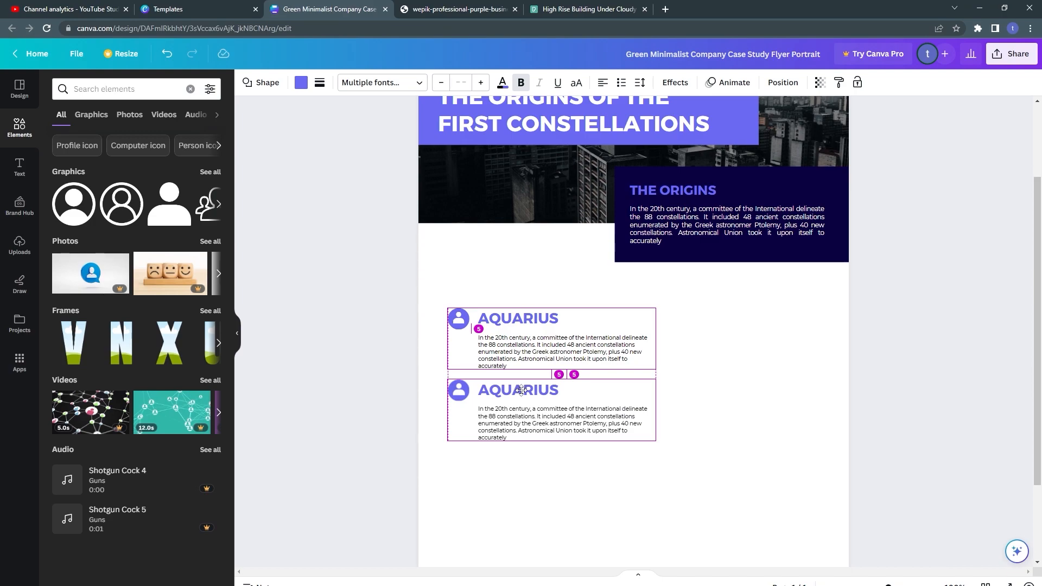
drag(522, 391, 522, 466)
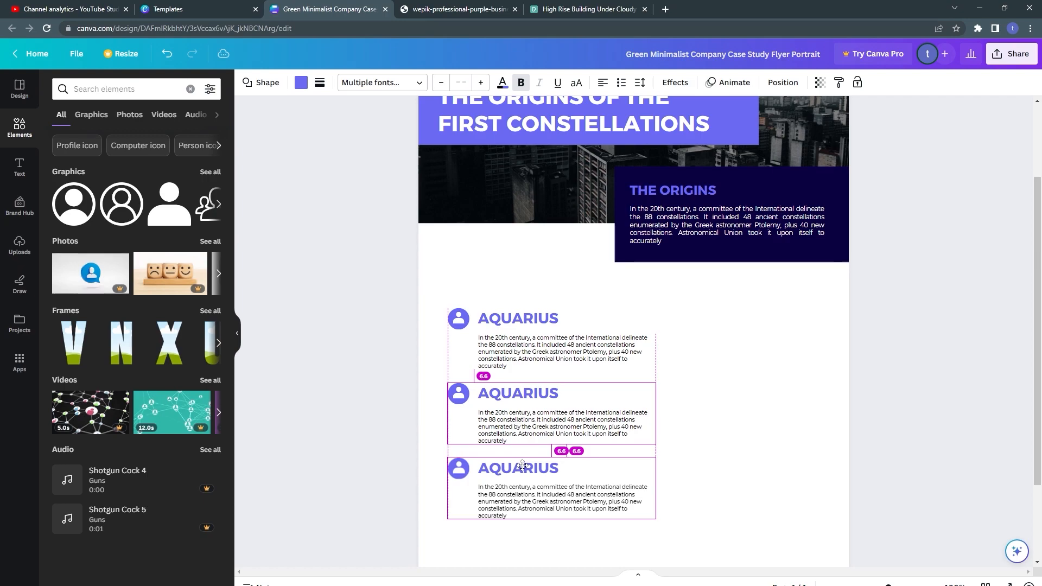
drag(522, 466, 522, 465)
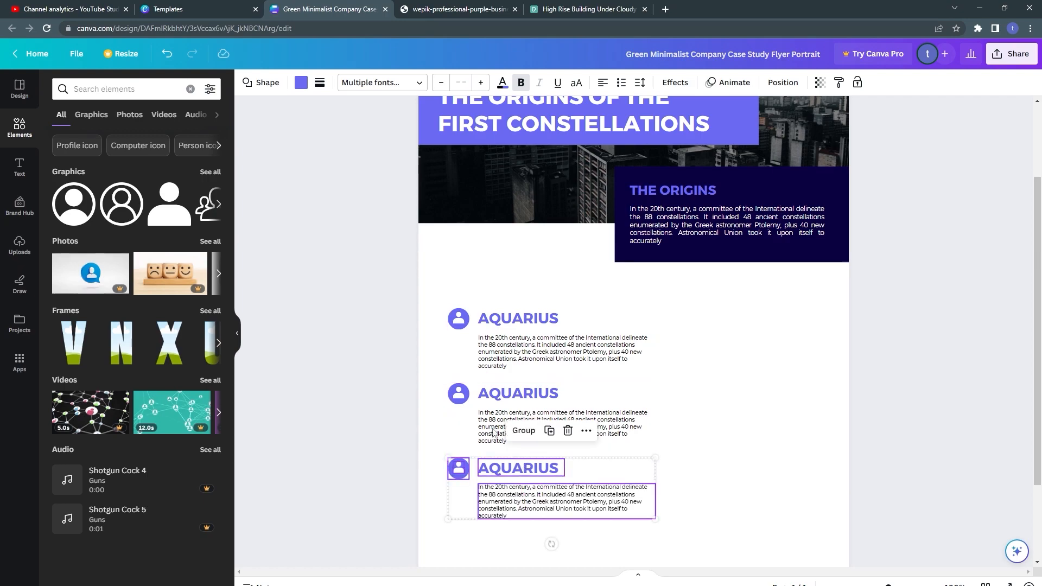
scroll(417, 351, down, 2)
scroll(415, 347, down, 3)
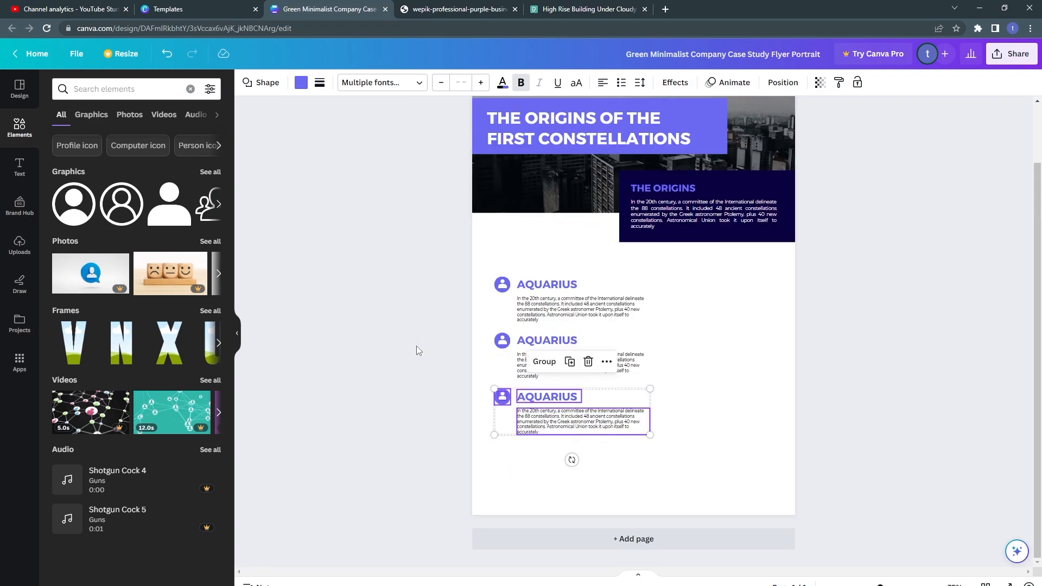
click(444, 374)
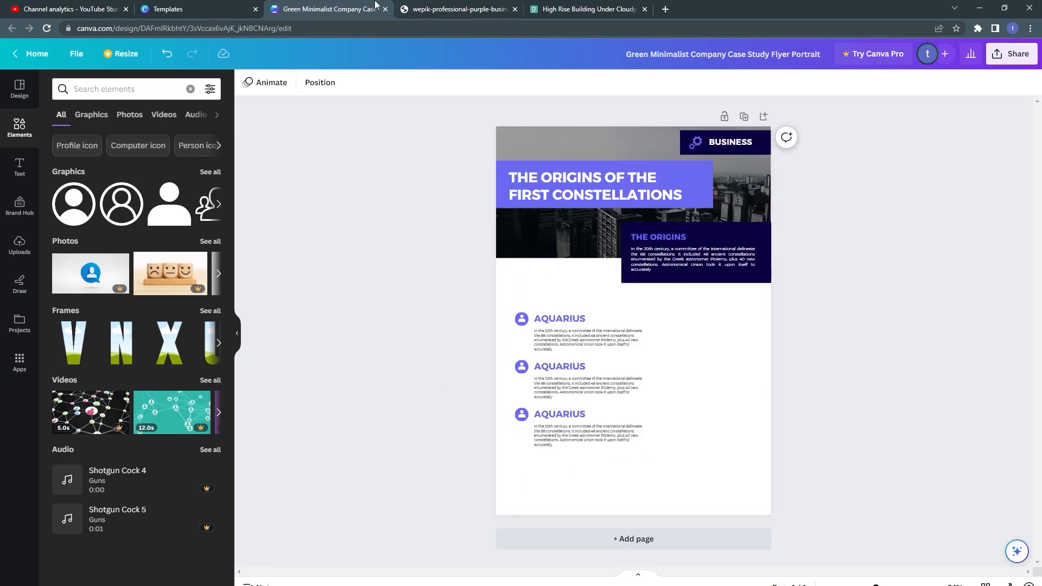
Check the reference PDF and move all three Aquarius sections together slightly up, keeping their horizontal position.
click(429, 9)
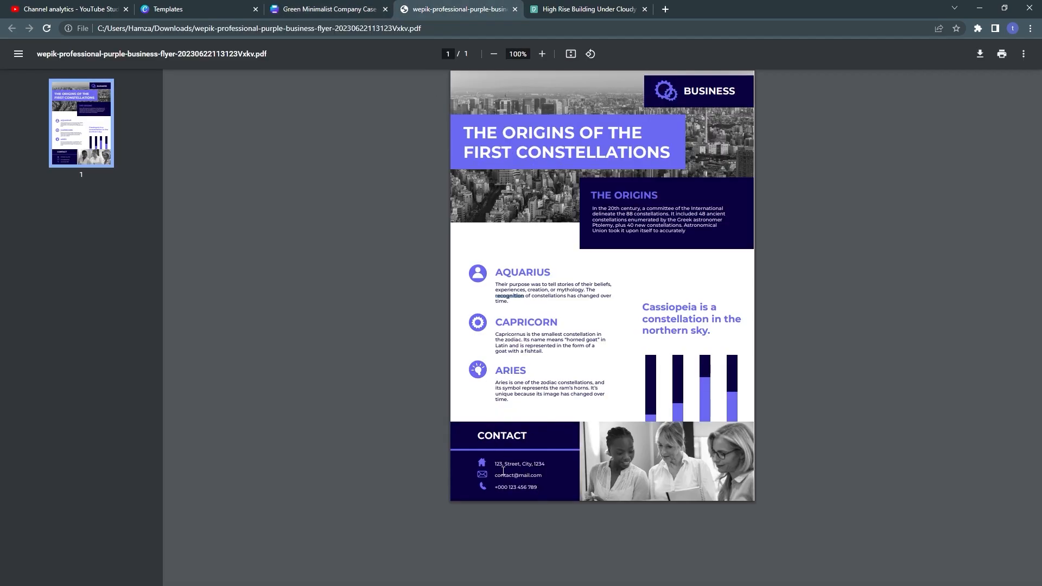
click(352, 9)
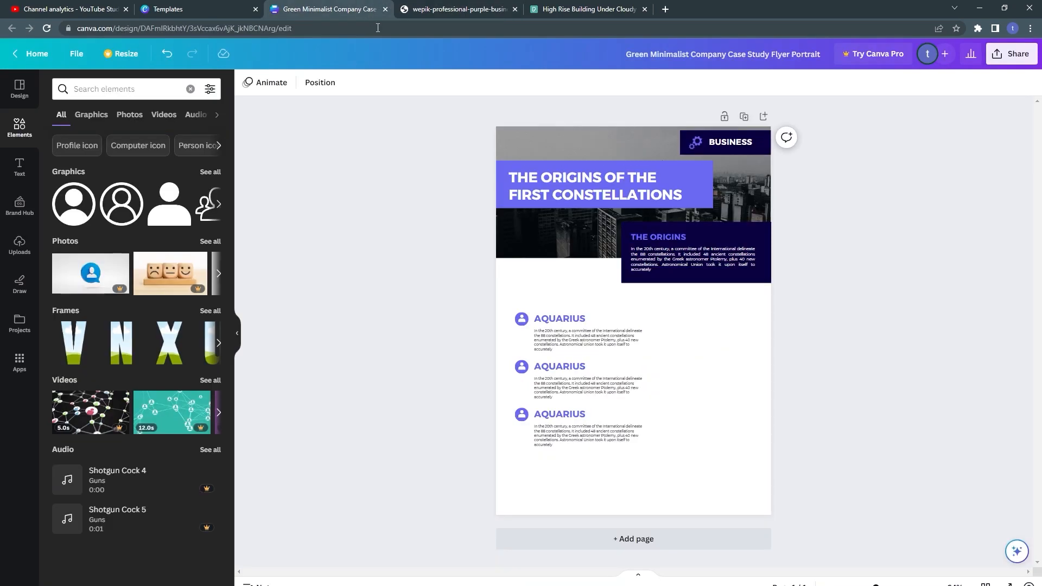
drag(517, 286, 587, 466)
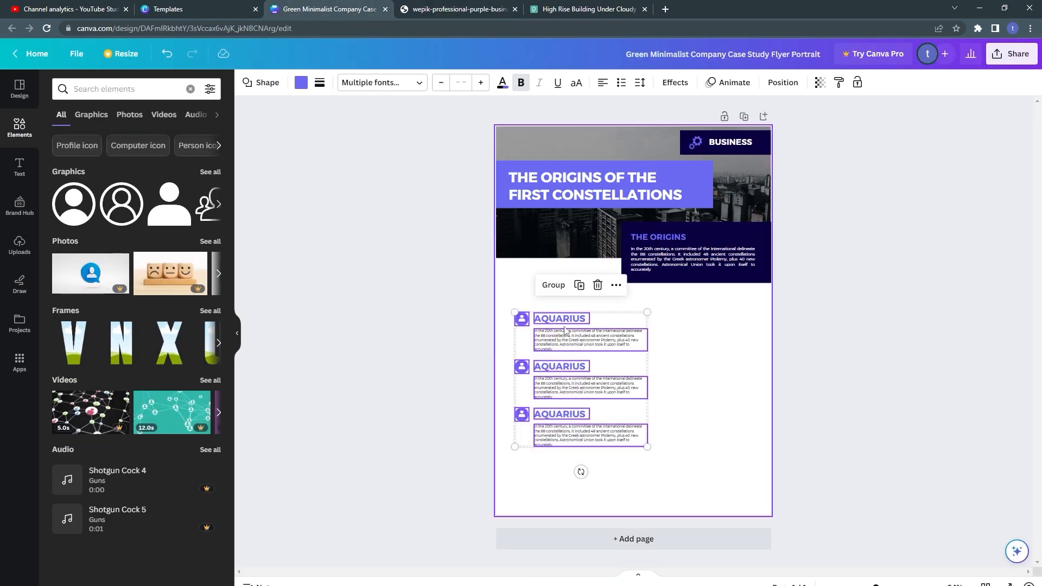
drag(565, 320, 563, 304)
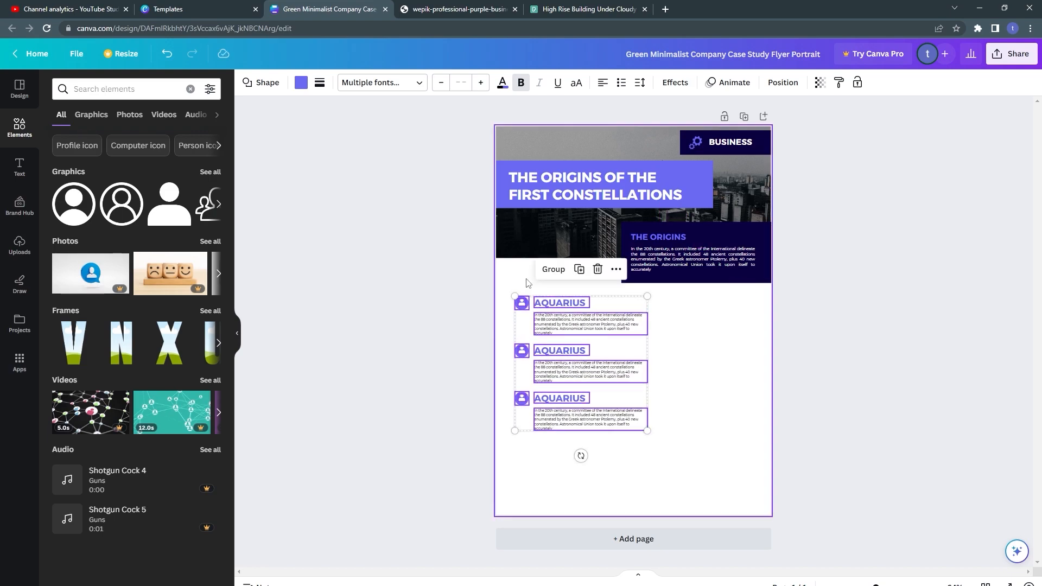
click(485, 305)
drag(514, 289, 575, 341)
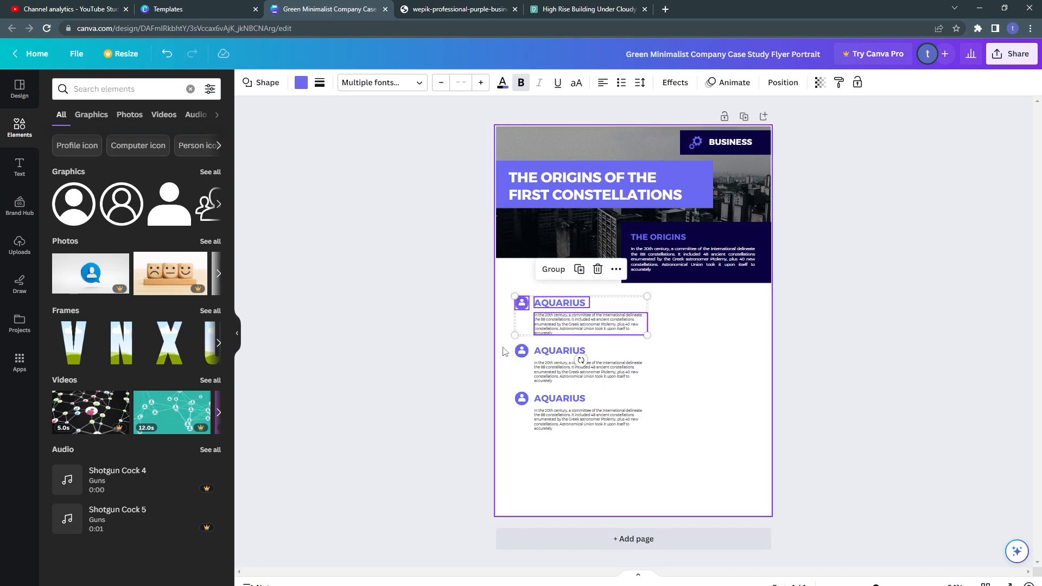
drag(503, 347, 546, 379)
scroll(504, 398, up, 3)
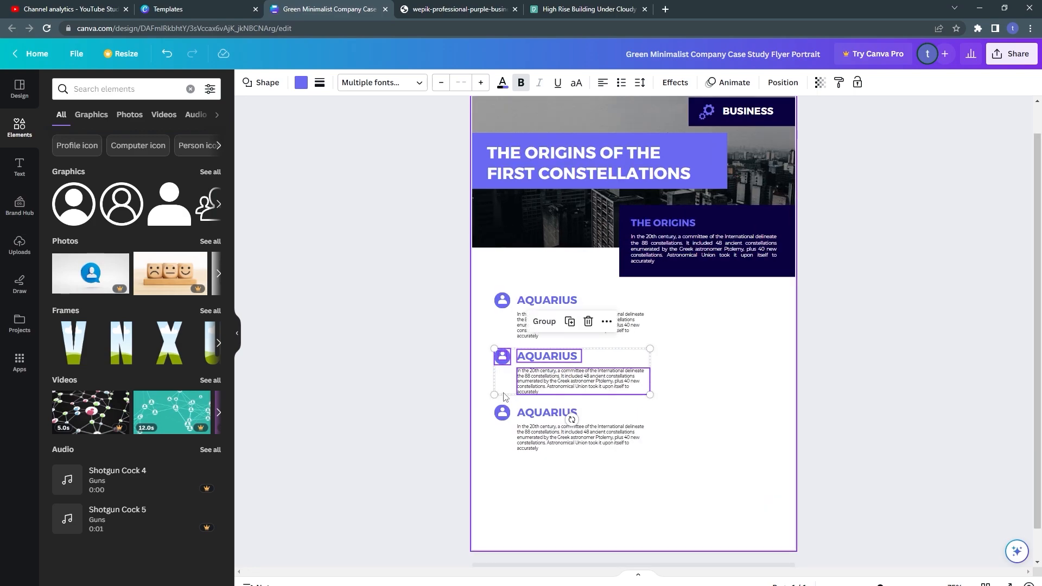
click(400, 395)
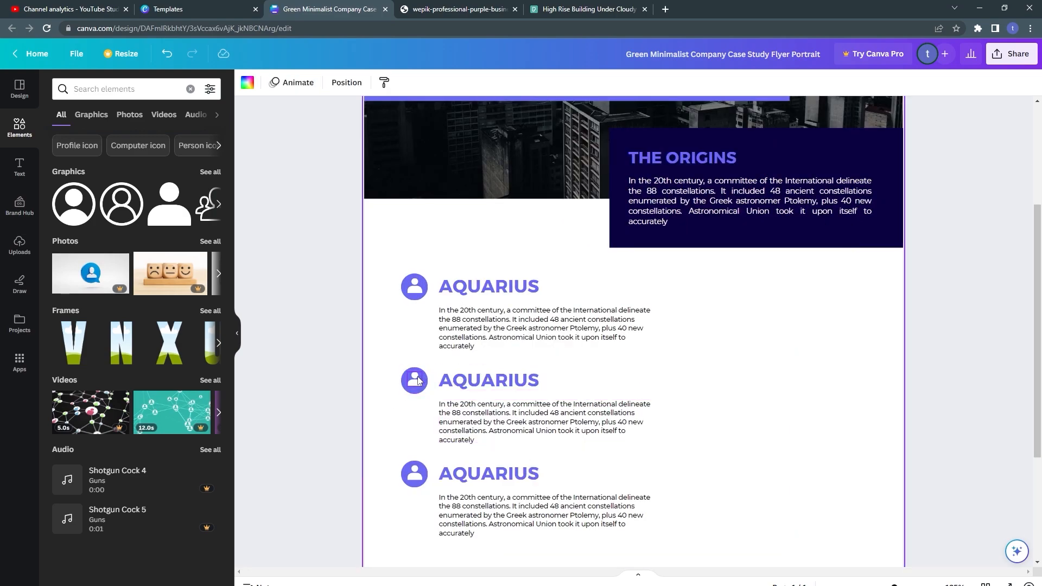
Check the second section's icon in the reference PDF, search the elements for "settings icon" and add the outlined gear graphic.
click(415, 381)
click(417, 9)
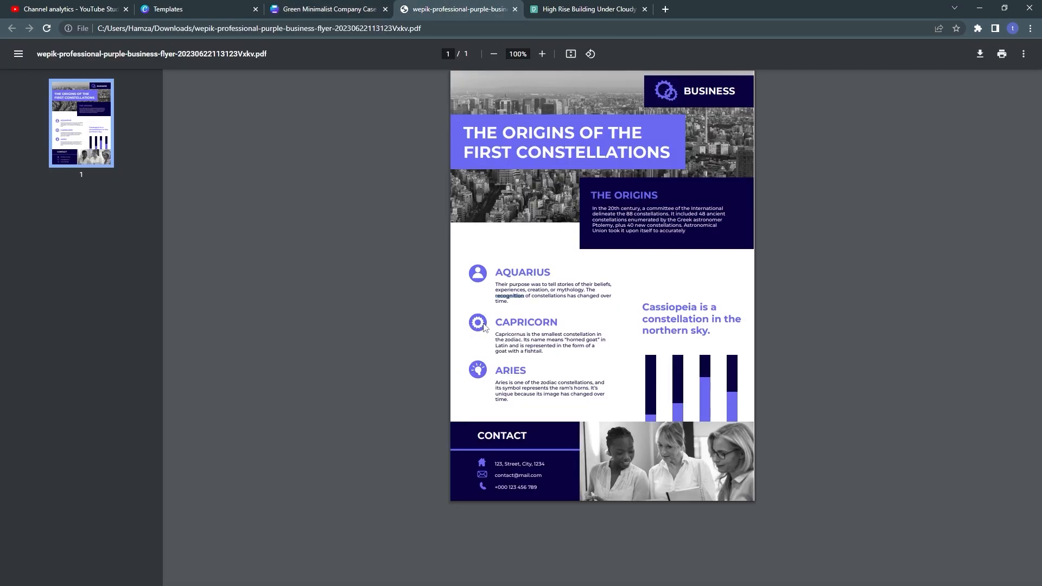
click(358, 6)
click(132, 89)
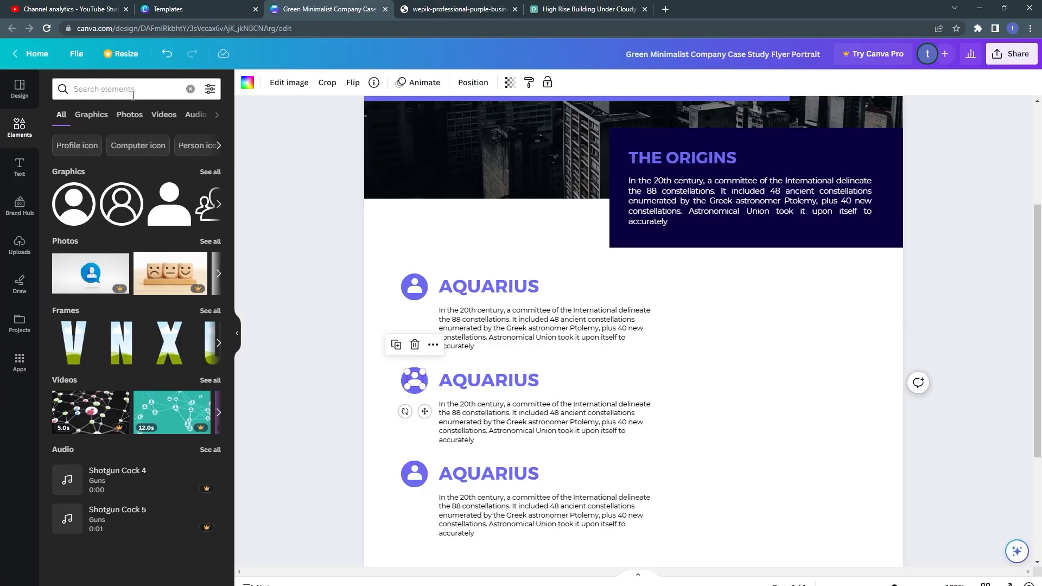
text(settin)
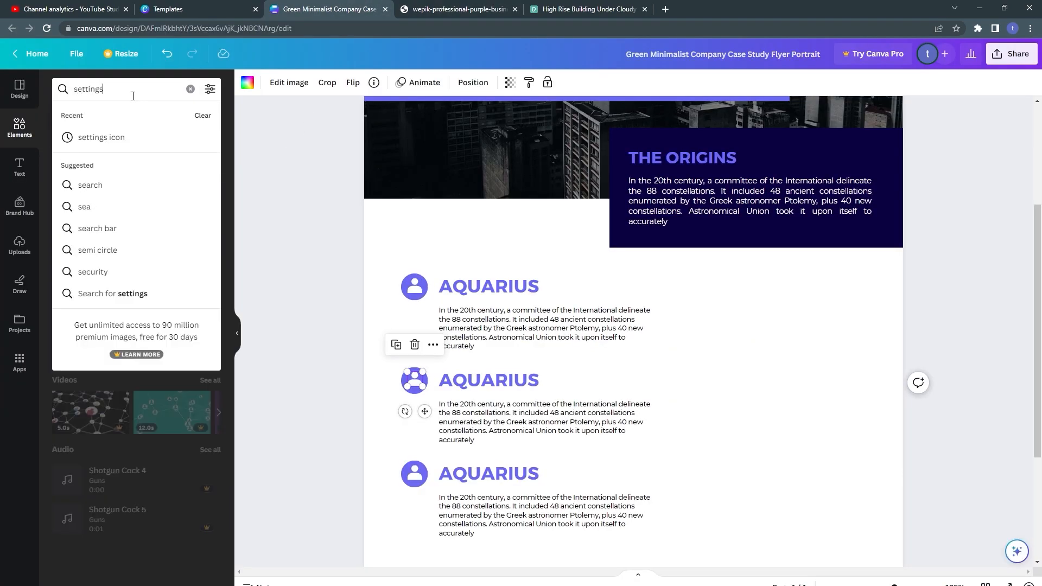
text(gs)
click(120, 137)
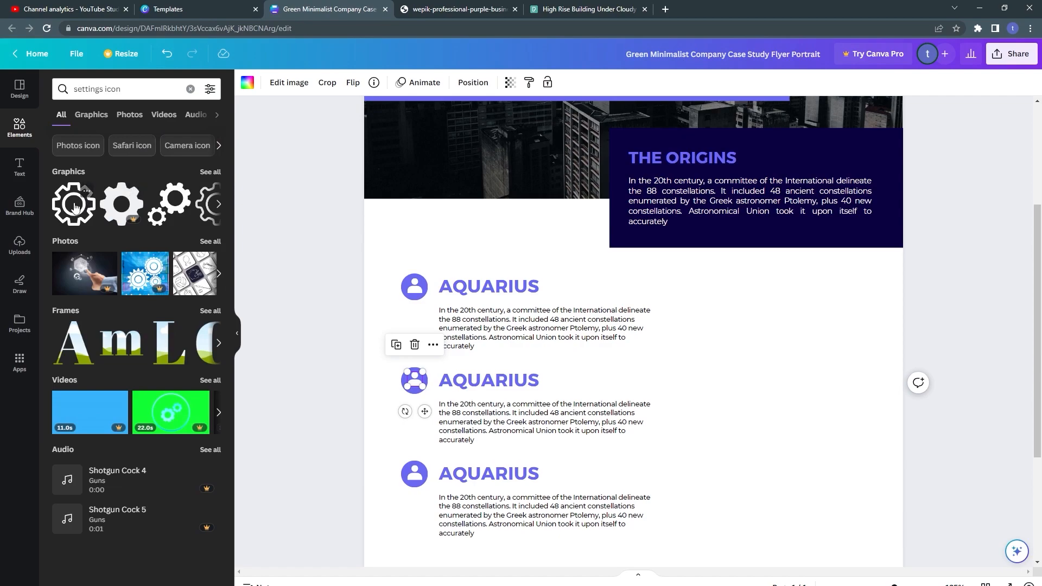
click(72, 213)
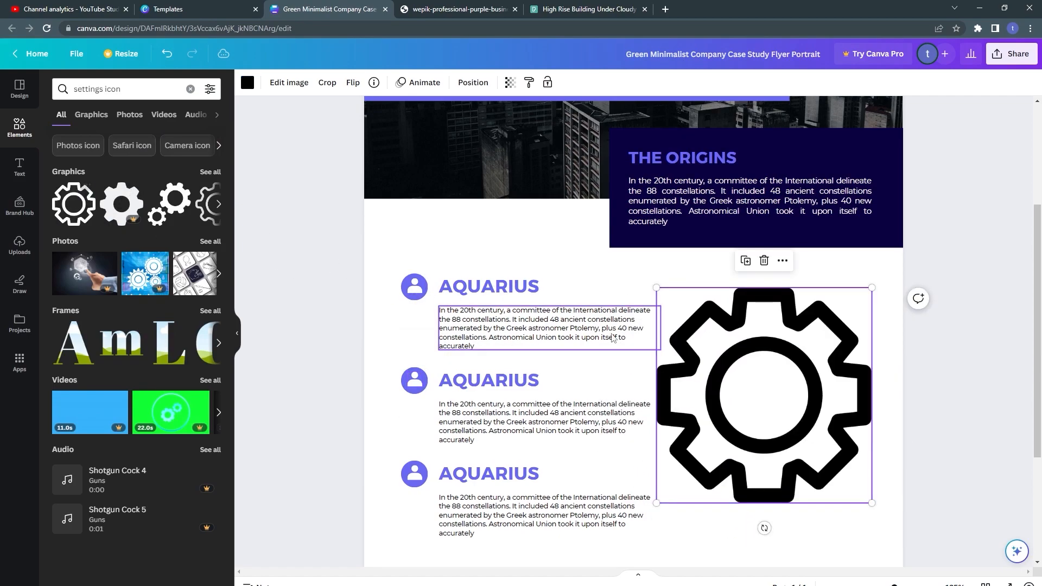
Delete the person icon from the second section's circle and recolor the new gear graphic white.
click(416, 380)
key(Delete)
click(745, 358)
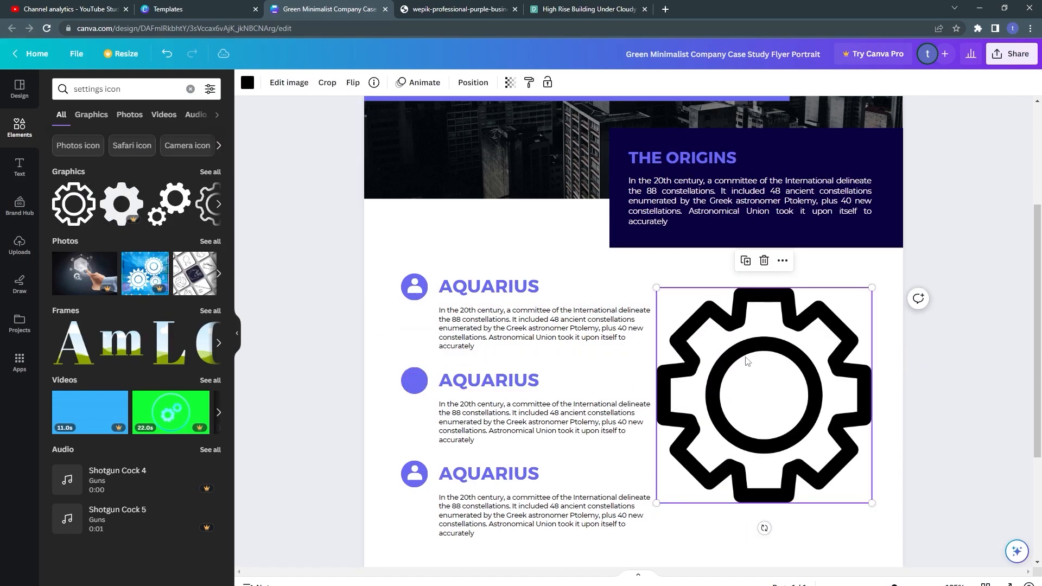
click(247, 82)
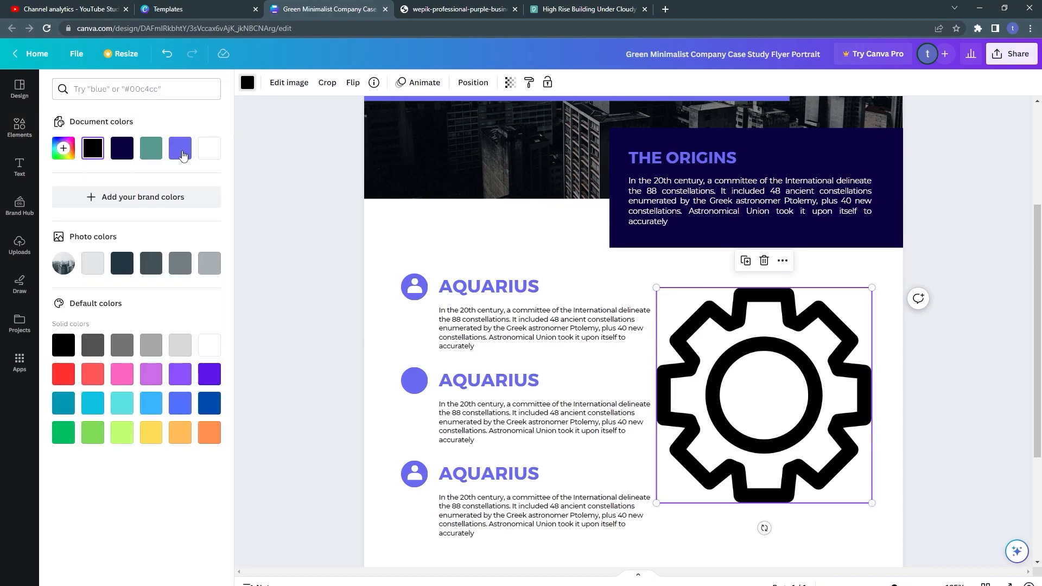
click(210, 148)
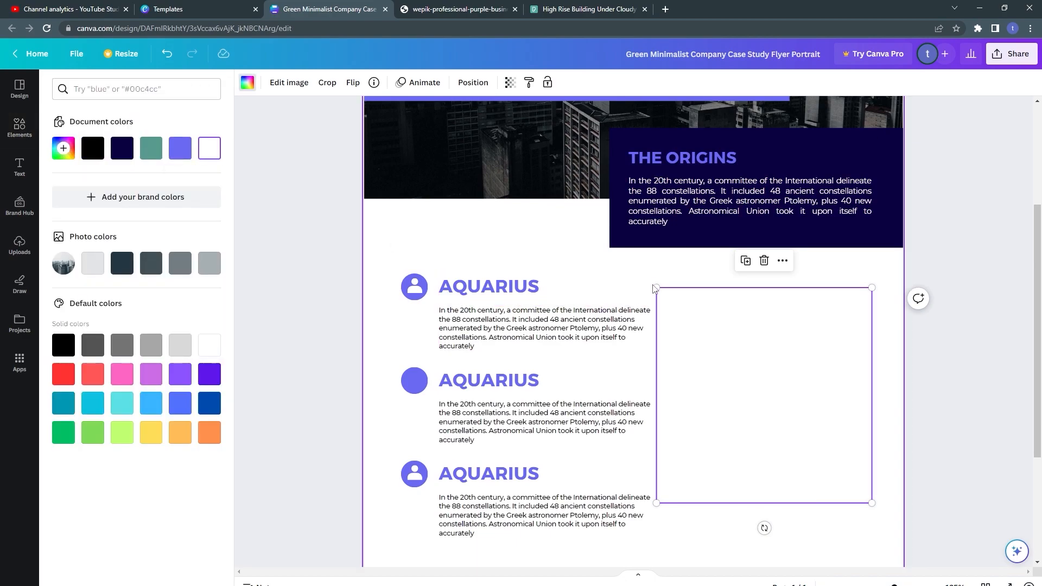
Shrink the white gear and center it inside the second section's purple circle.
drag(654, 284, 415, 382)
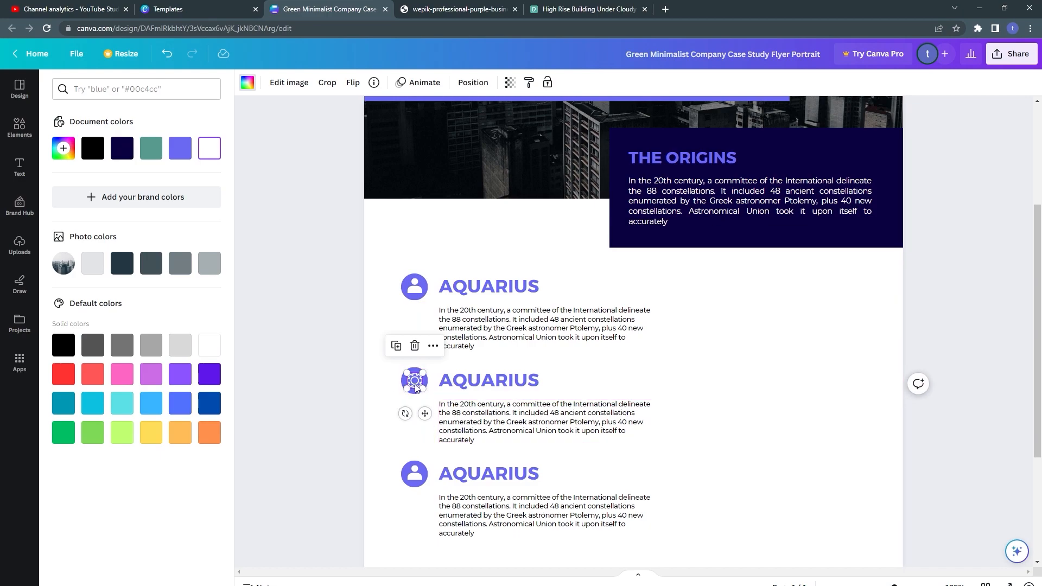
drag(412, 392, 412, 399)
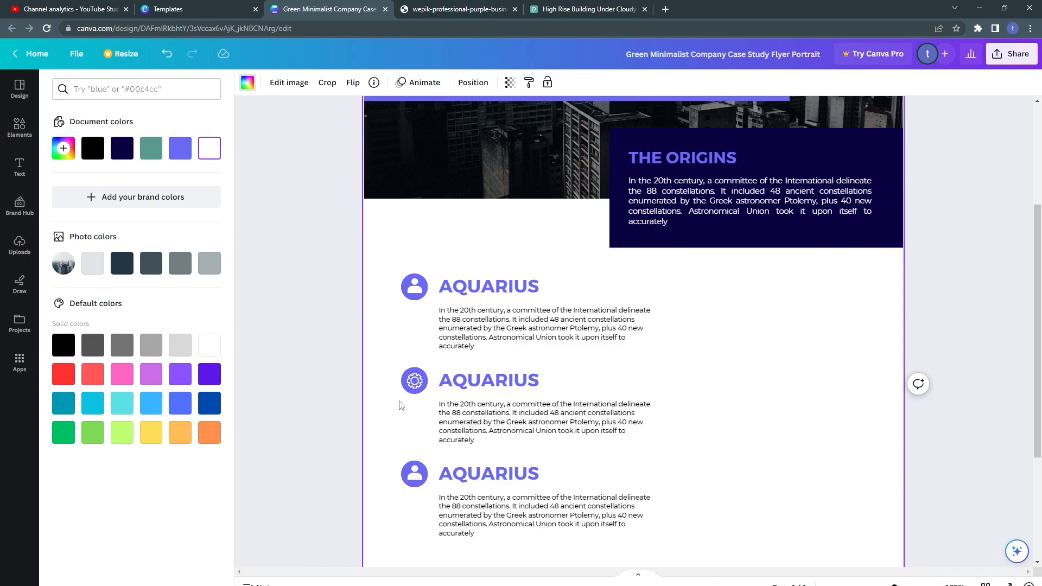
click(399, 406)
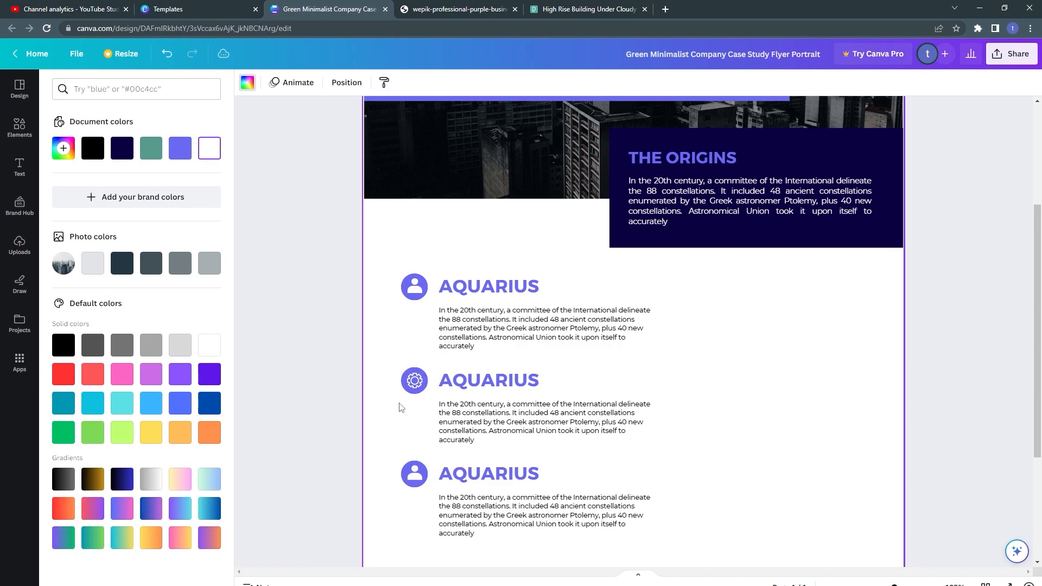
Replace the second section's heading with CAPRICORN copied from the reference PDF and widen its text box to fit one line.
scroll(400, 378, up, 3)
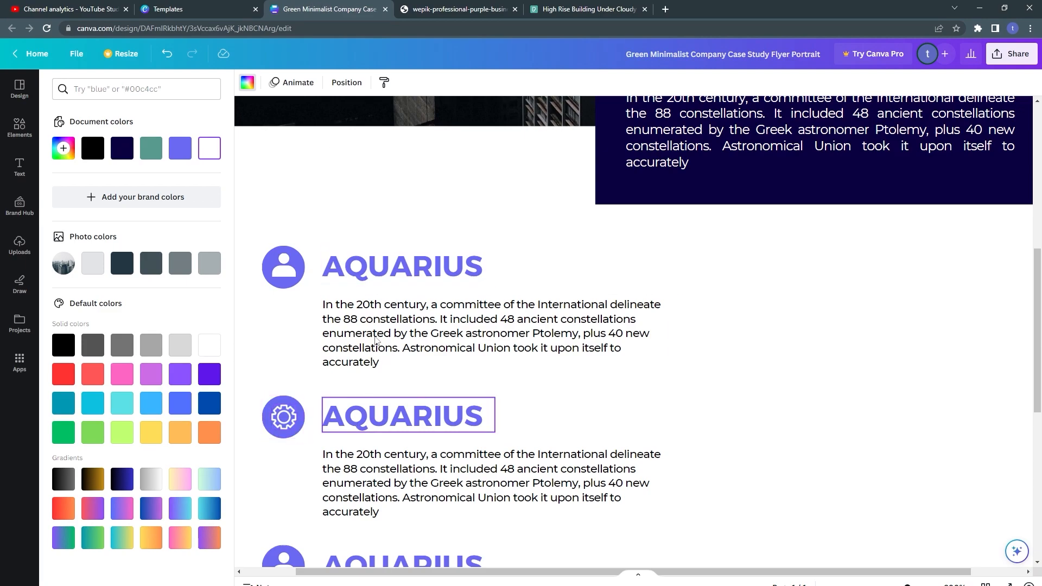
click(440, 5)
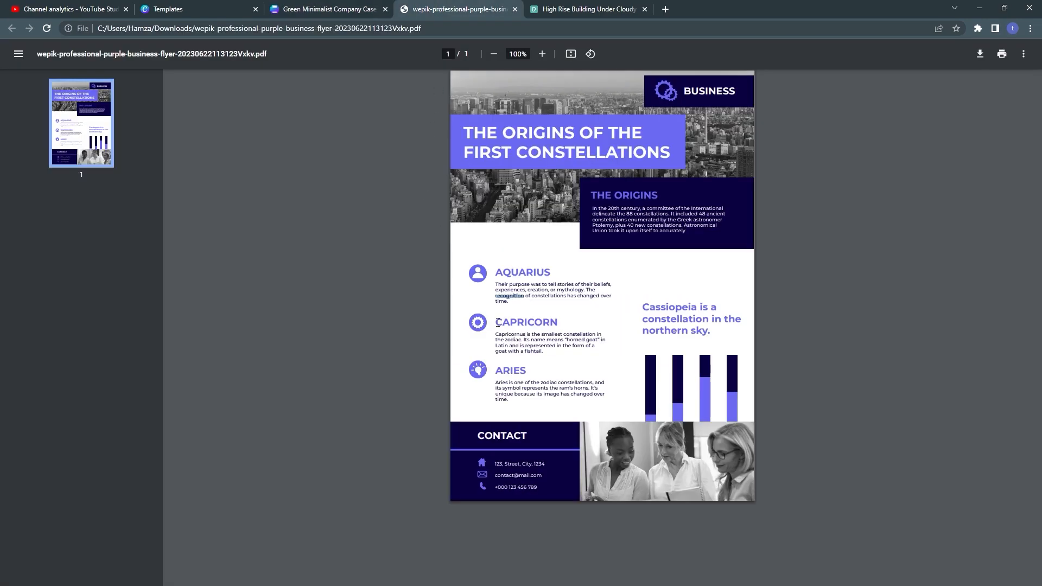
drag(498, 322, 556, 322)
right_click(547, 323)
click(559, 330)
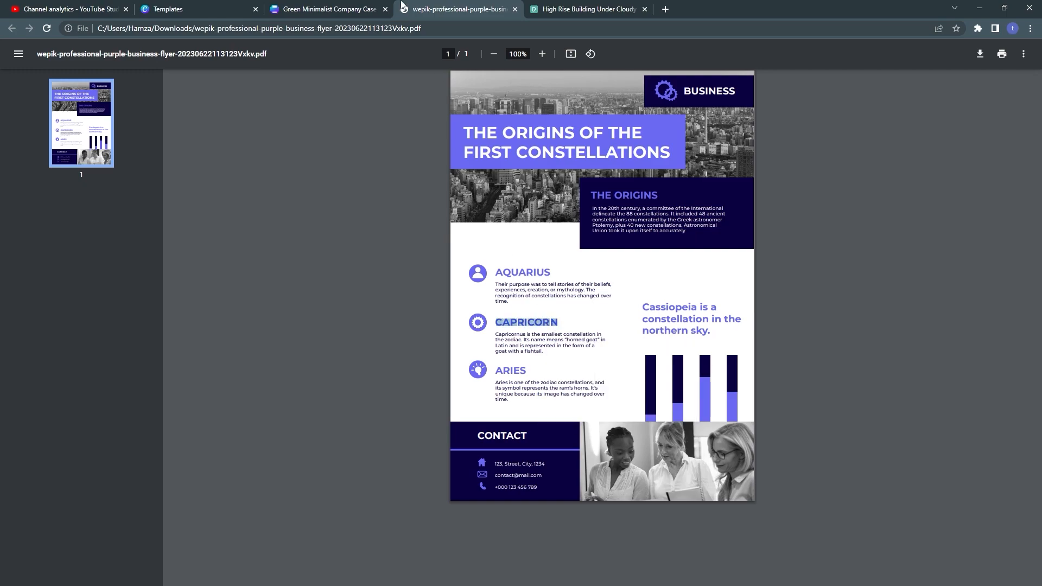
click(347, 9)
click(386, 415)
double_click(386, 415)
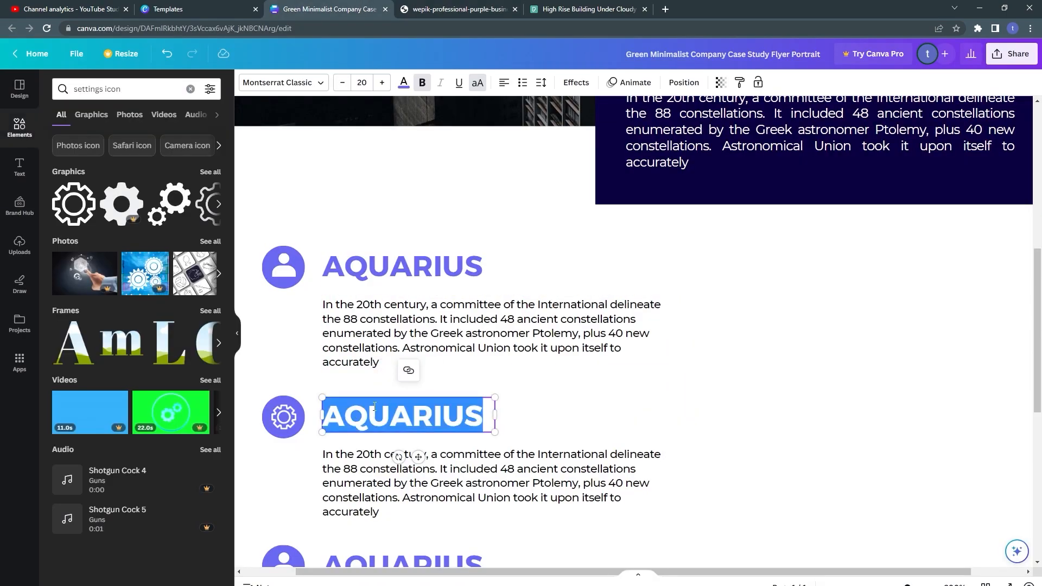
key(ctrl+v)
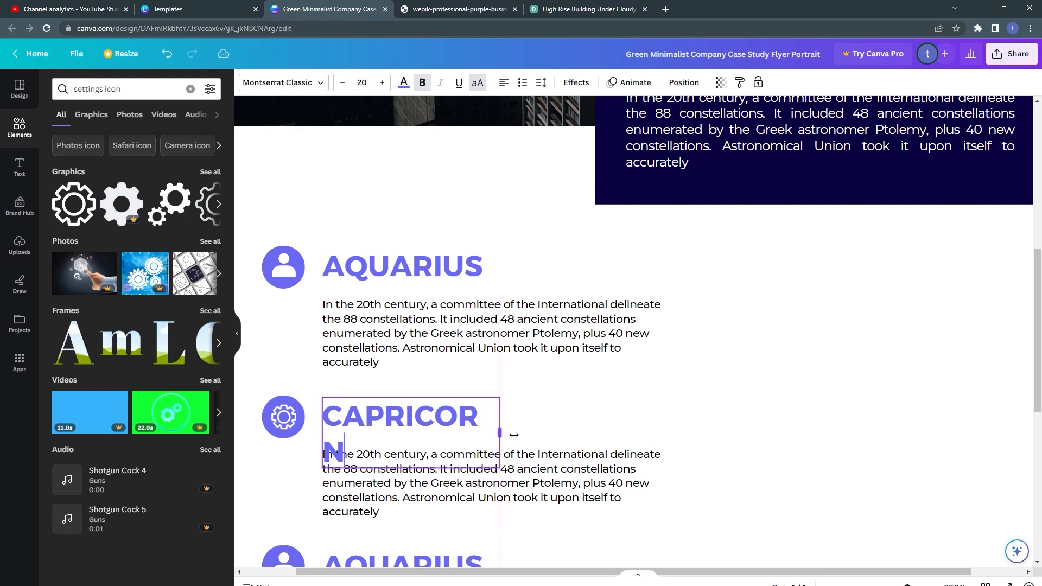
drag(495, 433, 530, 433)
Replace the second section's paragraph with the Capricornus text copied from the reference PDF.
double_click(379, 470)
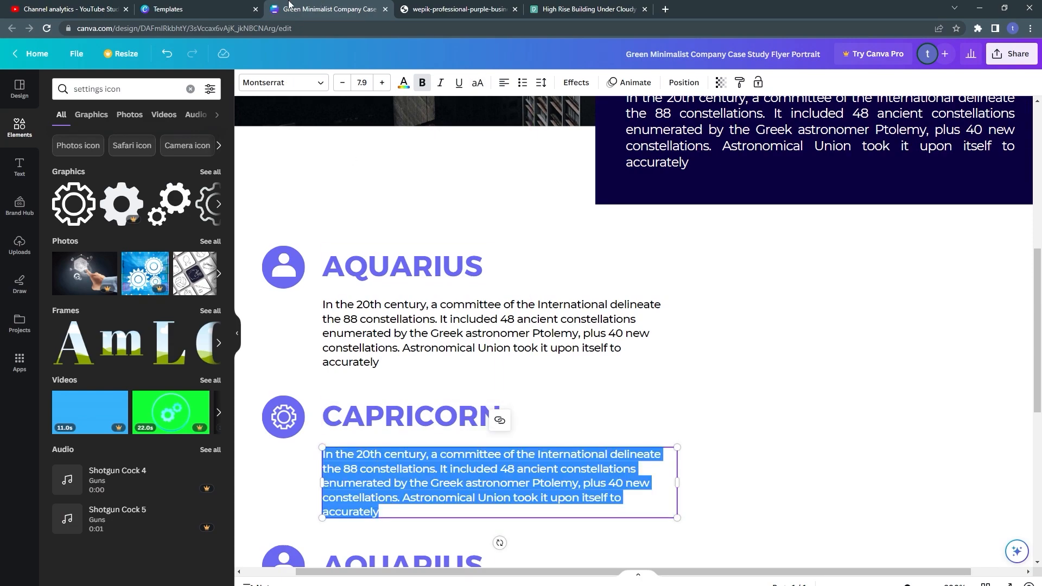
click(434, 9)
drag(492, 335, 542, 352)
right_click(543, 352)
click(541, 347)
click(329, 10)
key(ctrl+v)
Replace the third section's heading with ARIES copied from the reference PDF.
scroll(374, 379, down, 4)
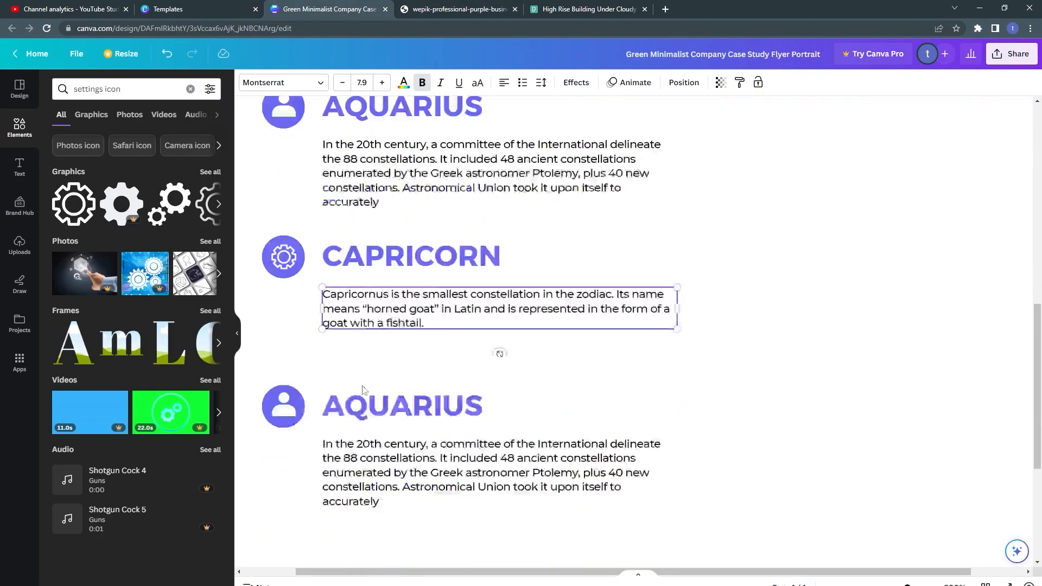
double_click(351, 348)
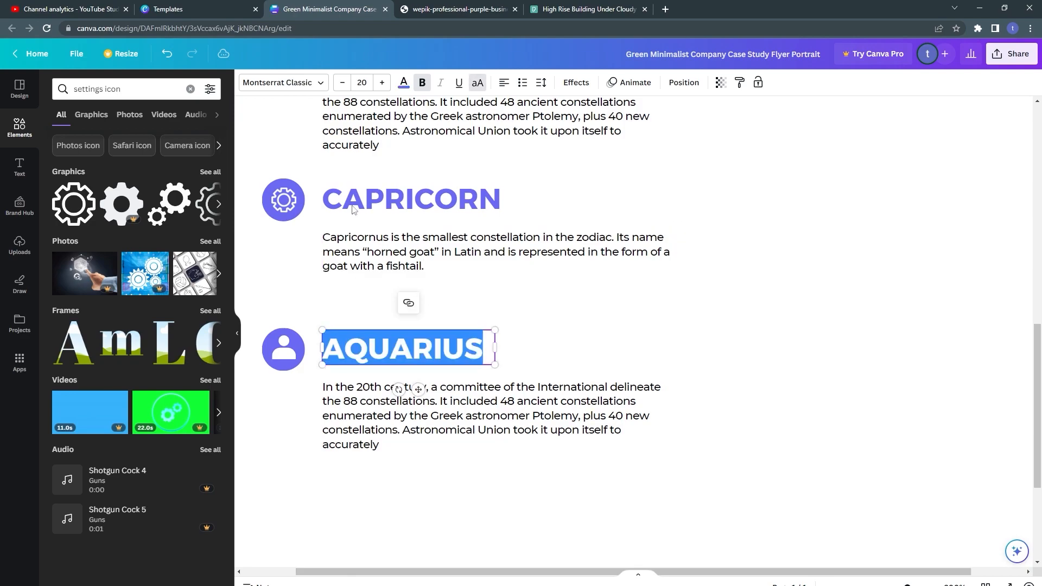
click(458, 9)
double_click(498, 370)
right_click(497, 371)
click(520, 381)
click(329, 9)
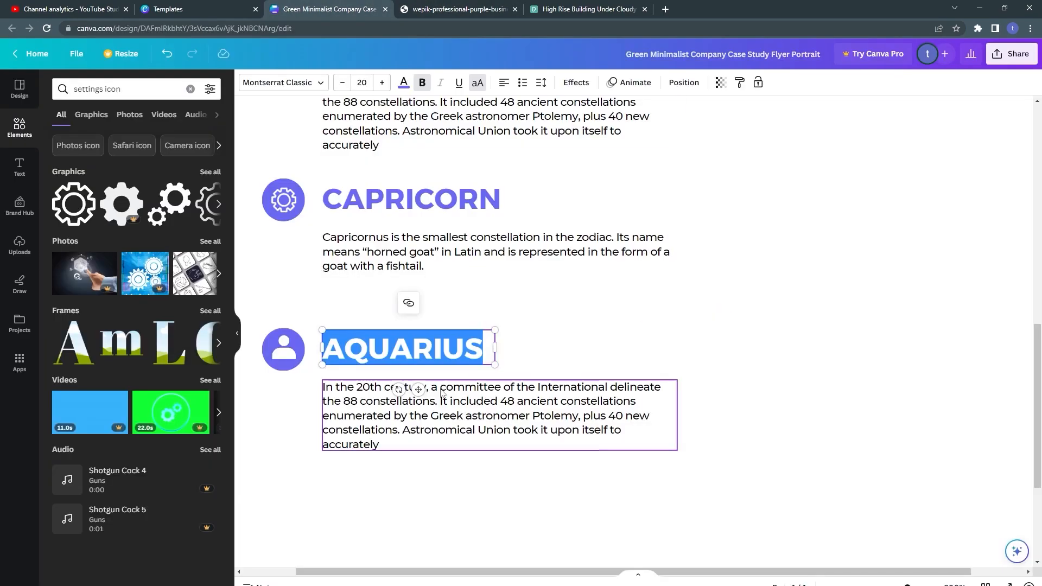
key(ctrl+v)
Replace the third section's paragraph with the Aries description copied from the reference PDF.
double_click(407, 389)
click(458, 9)
double_click(499, 384)
scroll(498, 385, up, 2)
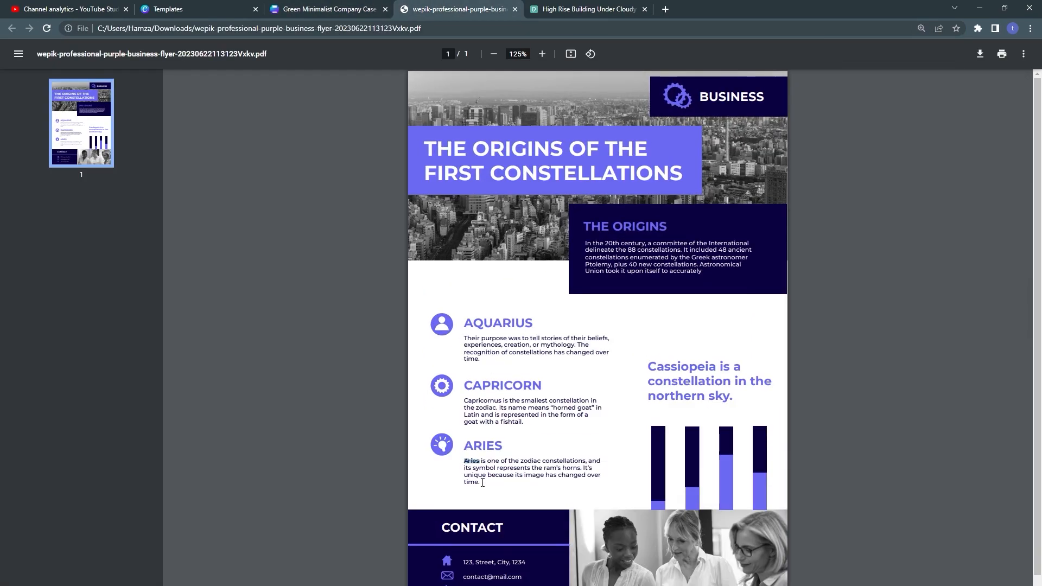
drag(465, 461, 481, 482)
right_click(476, 473)
click(496, 482)
click(330, 9)
right_click(452, 427)
click(478, 481)
Check the Aries icon in the reference PDF, search the elements for "bulb" and add the outlined light bulb graphic with rays.
click(283, 349)
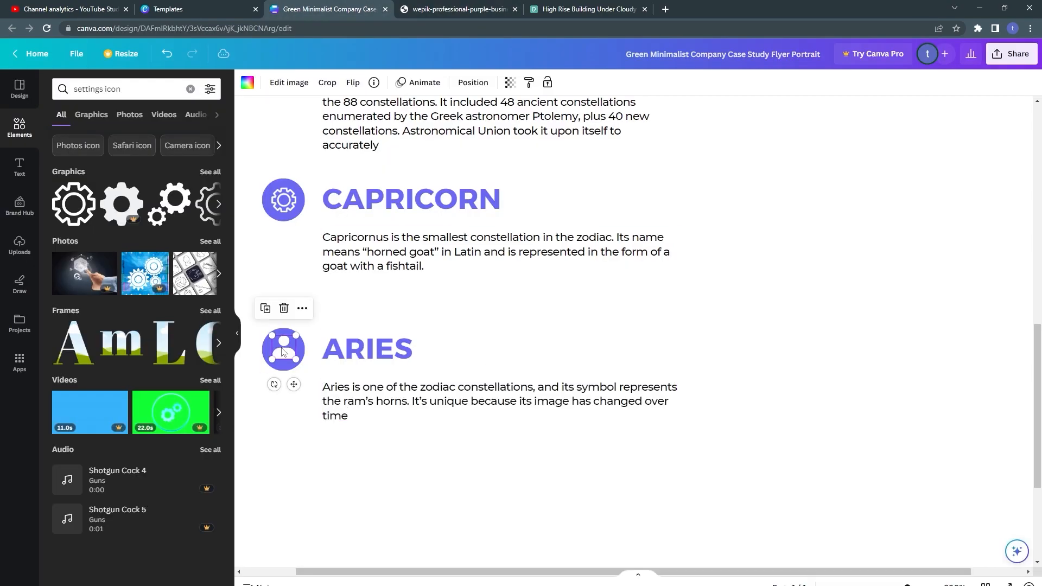
click(459, 9)
click(330, 9)
triple_click(118, 89)
text(bulb)
key(Return)
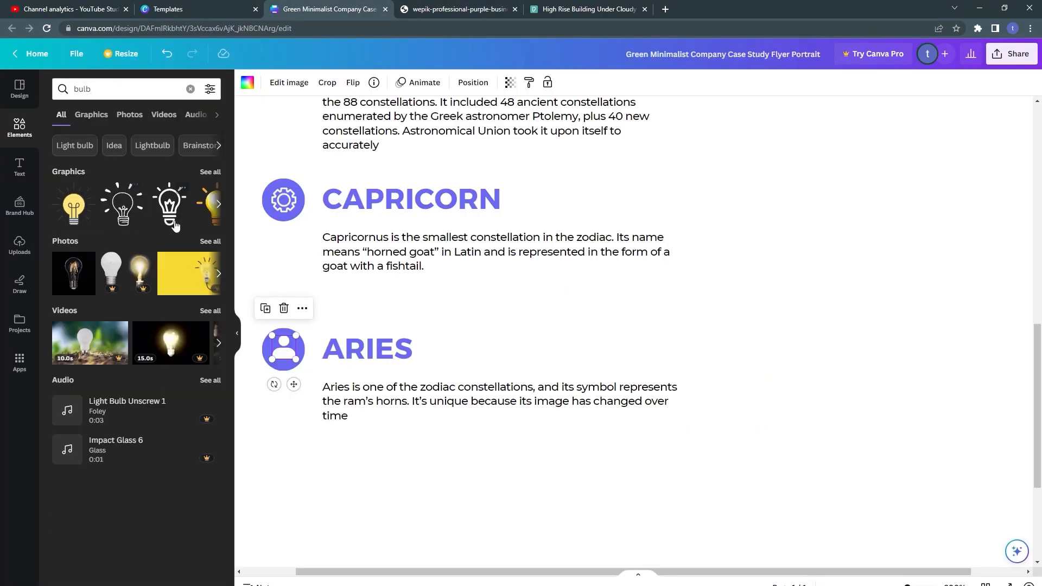
drag(175, 221, 776, 402)
Search the elements for "idea" to look for alternative bulb graphics.
click(119, 93)
triple_click(118, 90)
text(idea)
key(Return)
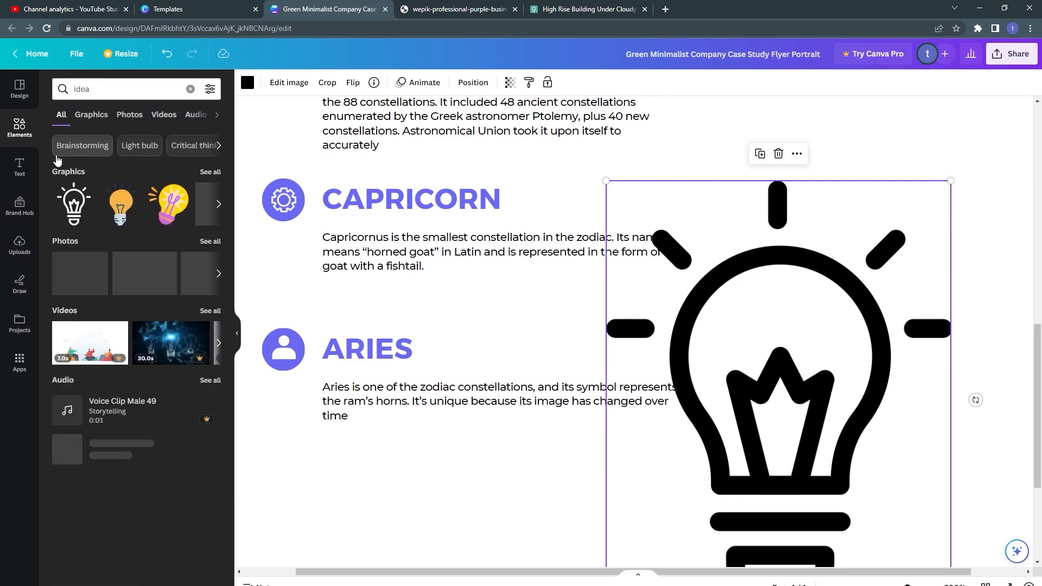
Shrink the light bulb graphic to fit the Aries section's purple circle and delete the person icon there.
drag(950, 181, 715, 480)
drag(661, 543, 838, 326)
drag(892, 258, 281, 349)
click(283, 349)
key(Delete)
Recolor the light bulb icon white and nudge it slightly down inside the Aries circle.
click(247, 82)
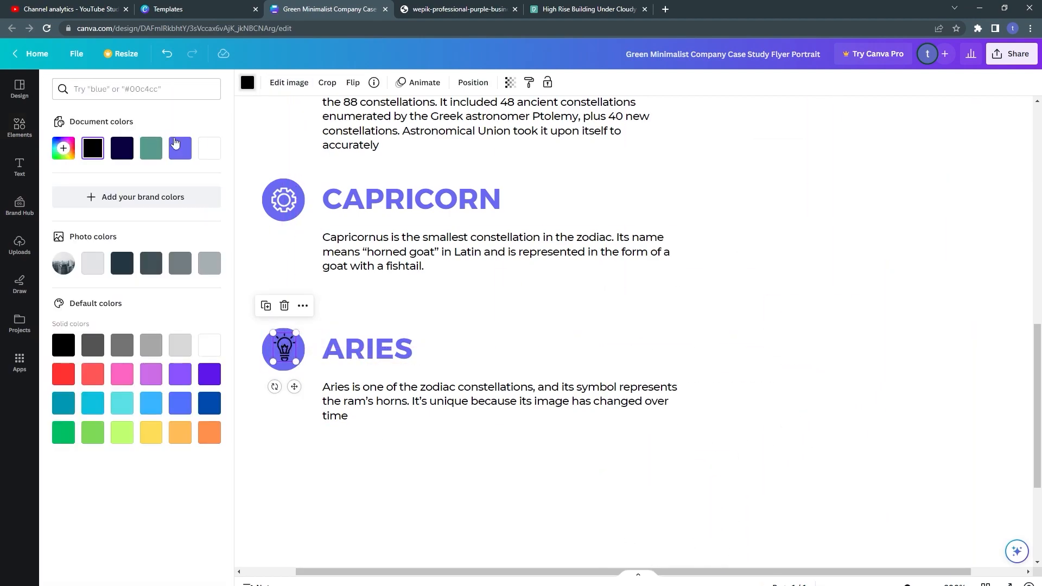
click(209, 148)
key(Down)
key(Down)
click(258, 442)
Look over the whole flyer and the layout of its Aquarius, Capricorn and Aries sections.
scroll(307, 303, down, 1)
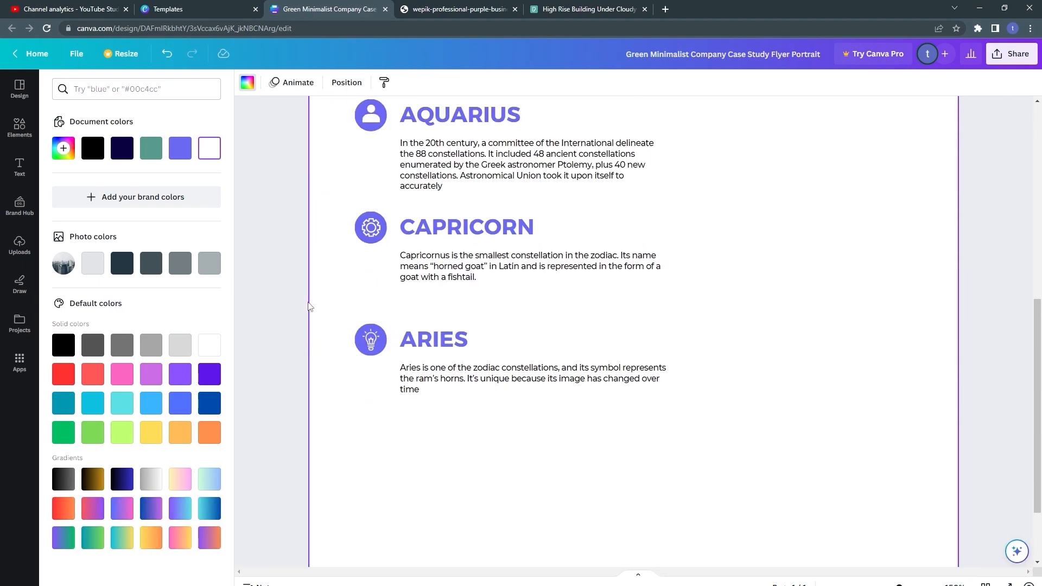
scroll(308, 303, up, 5)
scroll(308, 303, down, 5)
scroll(308, 303, down, 1)
scroll(309, 306, down, 1)
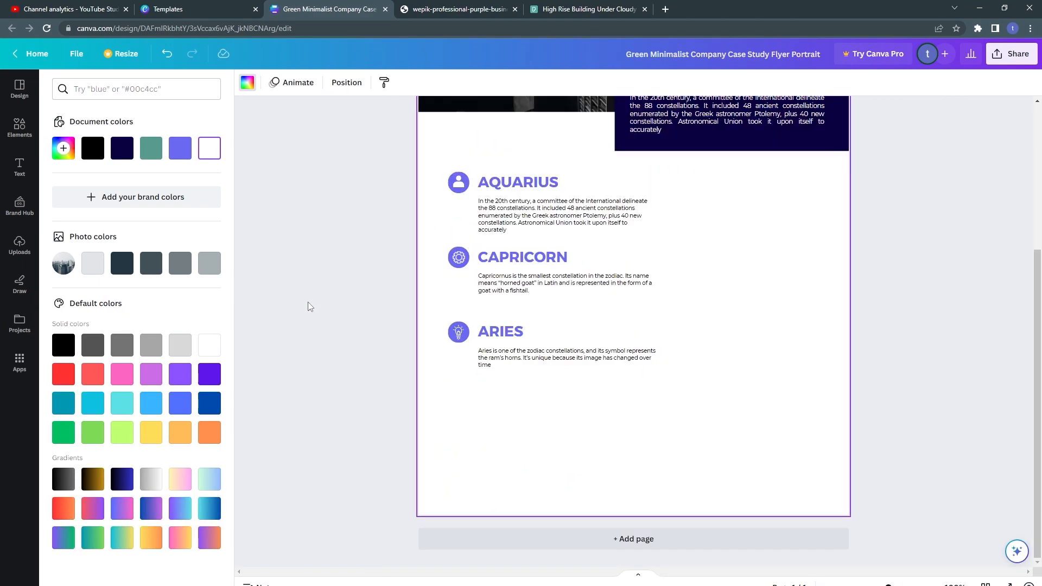
scroll(309, 305, up, 4)
scroll(309, 304, down, 4)
scroll(309, 303, up, 1)
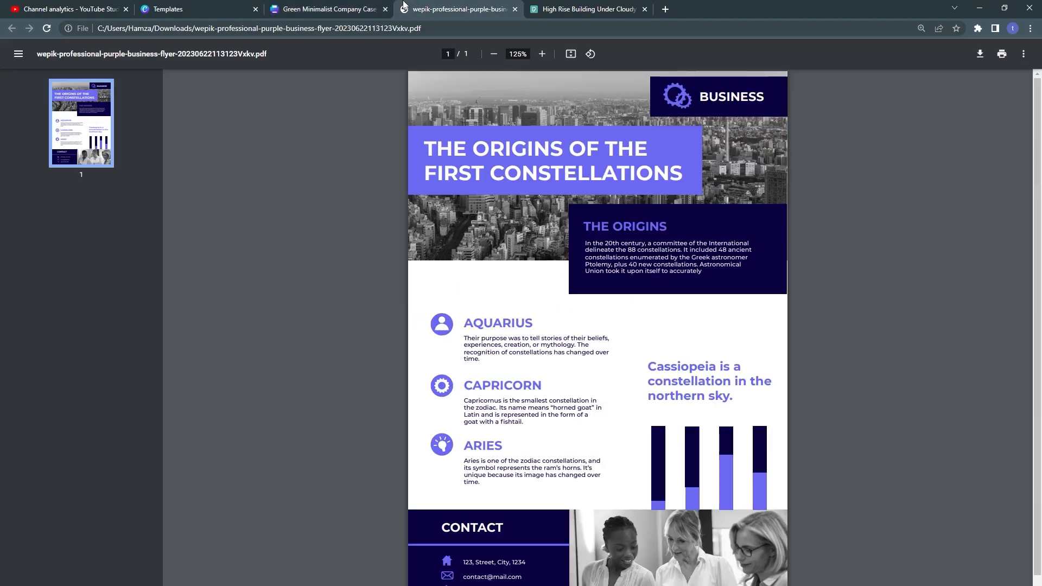
Check the Cassiopeia text in the reference PDF, duplicate the flyer title beside the Capricorn section and recolor the copy purple.
click(458, 10)
drag(650, 367, 723, 402)
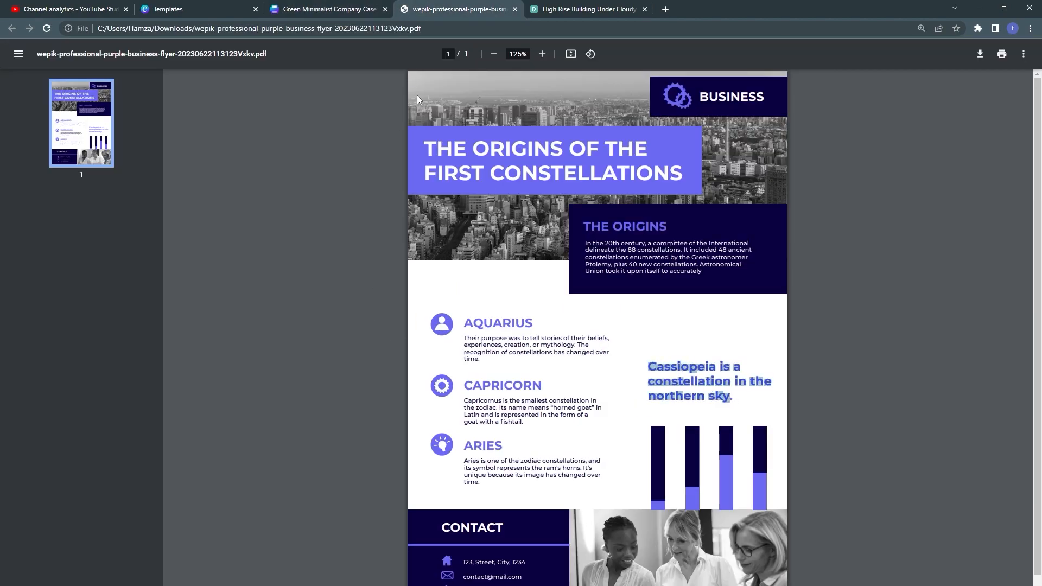
click(326, 9)
scroll(377, 330, up, 3)
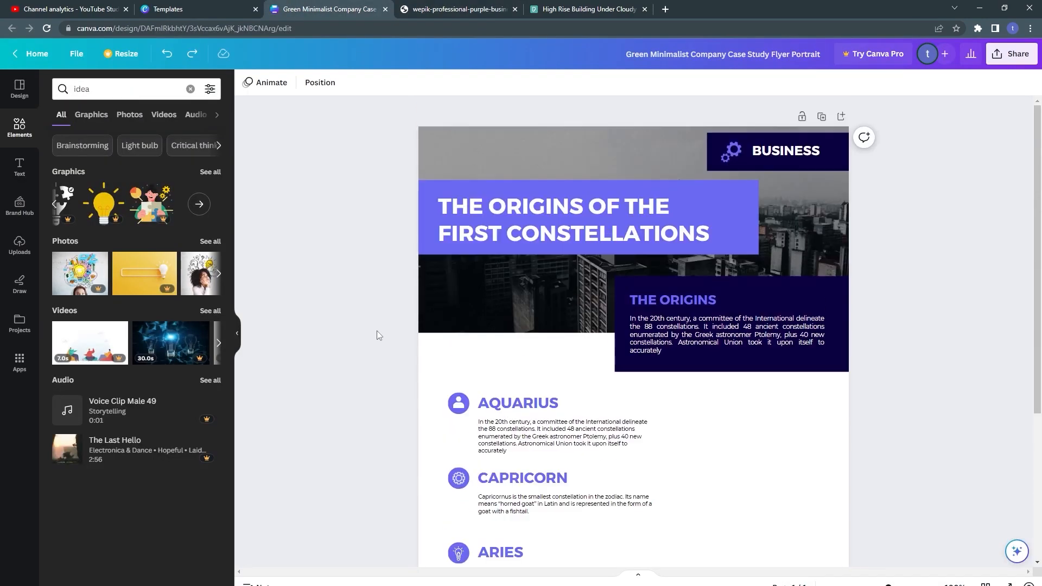
click(495, 212)
drag(499, 210, 726, 462)
double_click(727, 462)
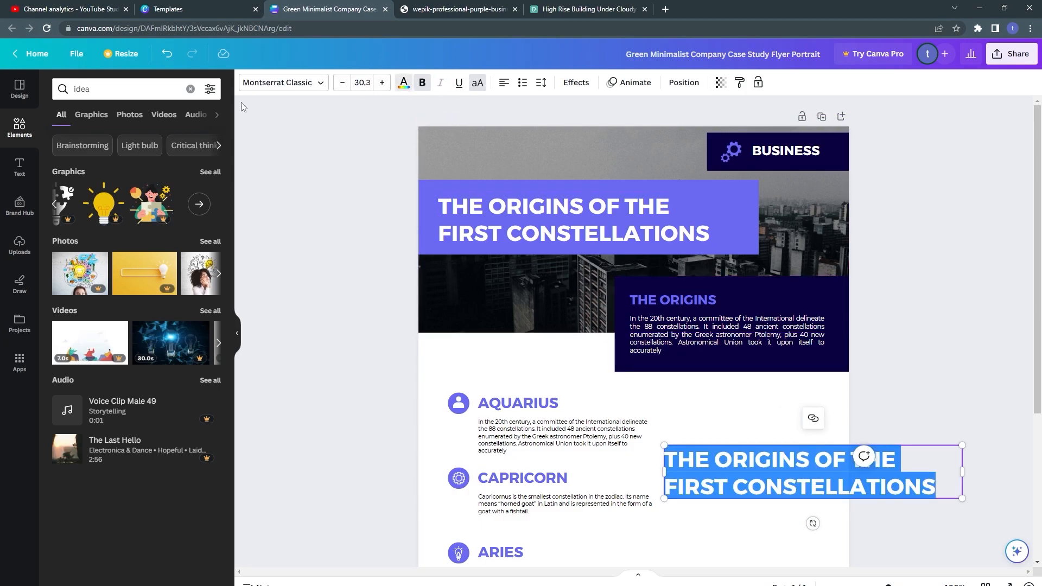
click(92, 139)
Replace the duplicated title's text with "CASSIOPEIA IS A CONSTELLATION IN THE NORTHERN SKY" from the reference PDF.
click(456, 9)
right_click(665, 386)
click(679, 395)
click(329, 9)
double_click(701, 464)
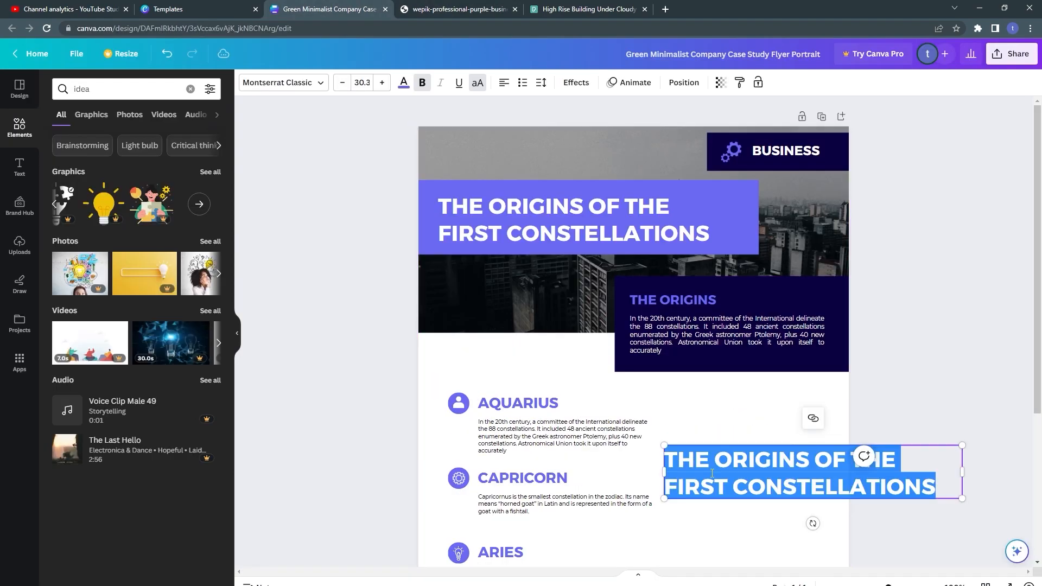
text(CASSIOPEIA IS A CONSTELLATION IN THE NORTHERN SKY)
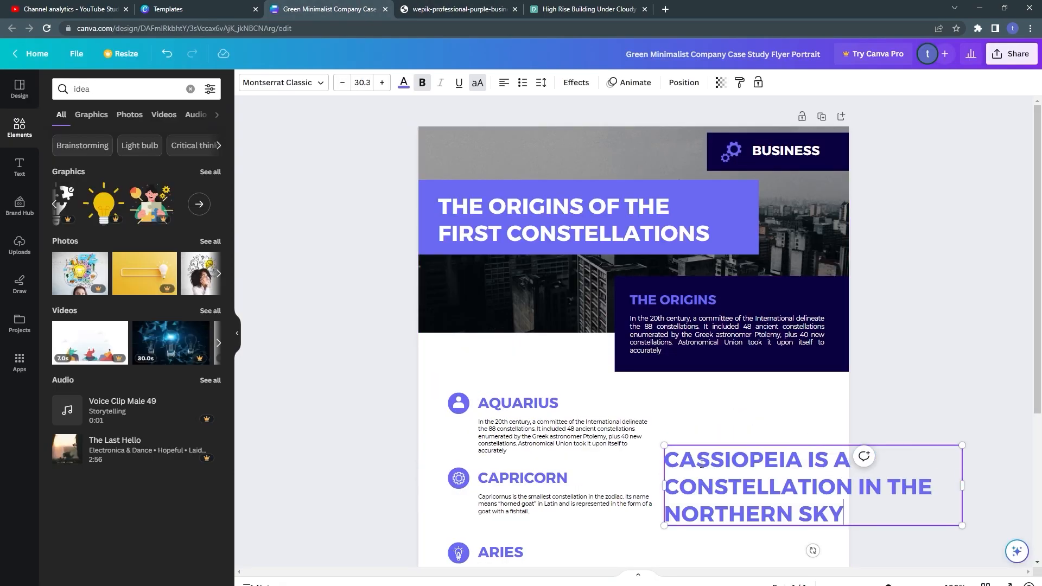
Reduce the Cassiopeia text's font size to 22.3 and narrow its box so the text wraps onto three lines.
key(ctrl+a)
click(342, 83)
click(341, 83)
click(341, 82)
click(342, 83)
scroll(700, 326, down, 2)
click(455, 9)
click(329, 10)
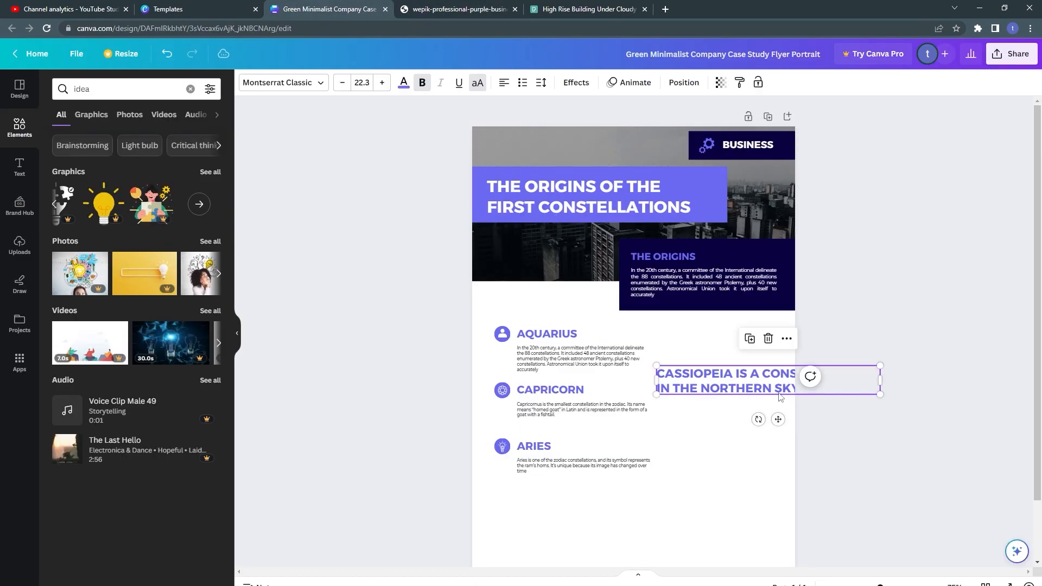
drag(880, 380, 803, 388)
Reduce the Cassiopeia text's font size to 19.3 and compare it with the reference PDF.
double_click(719, 402)
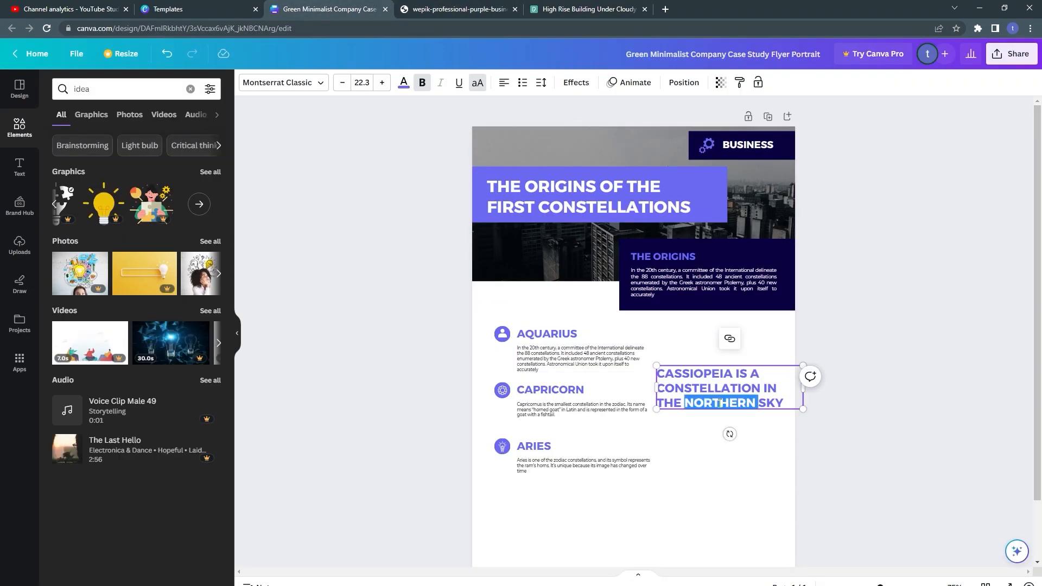
key(ctrl+a)
key(ctrl+shift+comma)
key(ctrl+shift+comma)
key(ctrl+shift+comma)
click(423, 236)
click(437, 8)
click(329, 9)
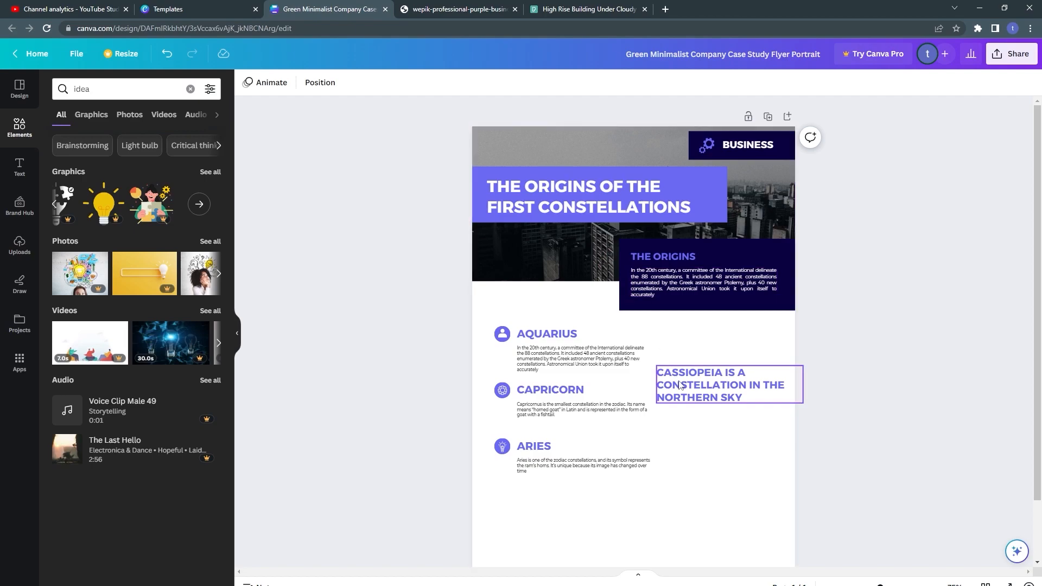
Turn off uppercase for the Cassiopeia text and move it slightly to the right.
double_click(679, 385)
key(ctrl+a)
click(475, 84)
click(628, 338)
drag(690, 391, 710, 393)
key(ctrl+plus)
key(ctrl+plus)
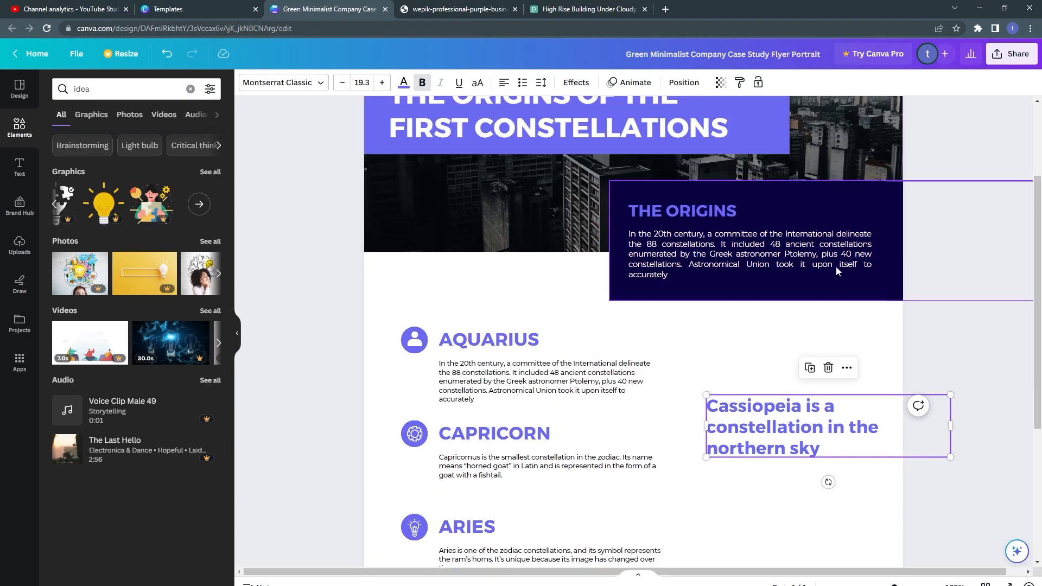
Narrow the Cassiopeia text box to align with the Origins paragraph's right edge, and reduce its font size by two steps.
click(869, 245)
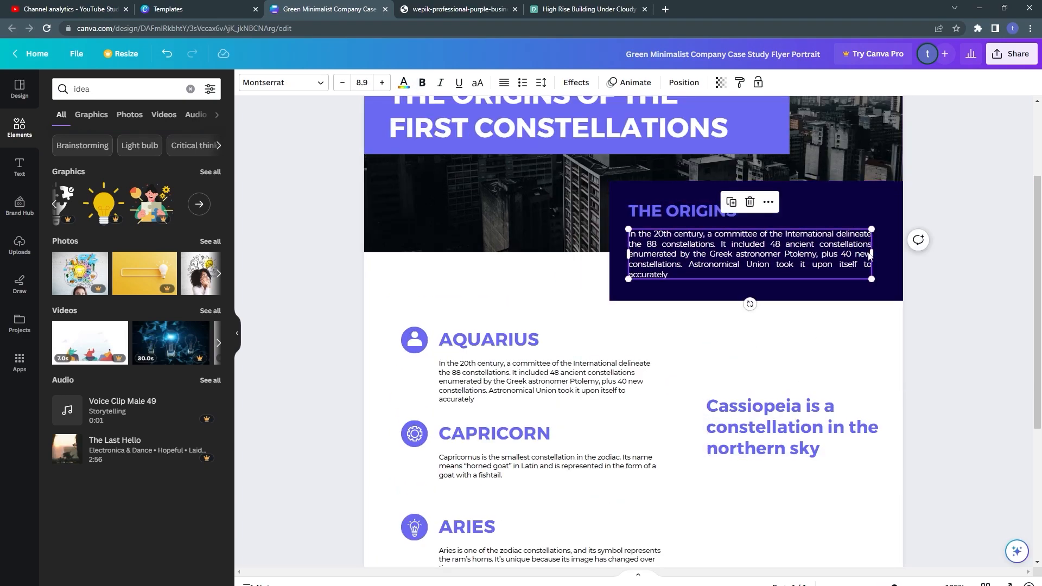
click(866, 434)
drag(925, 426, 872, 427)
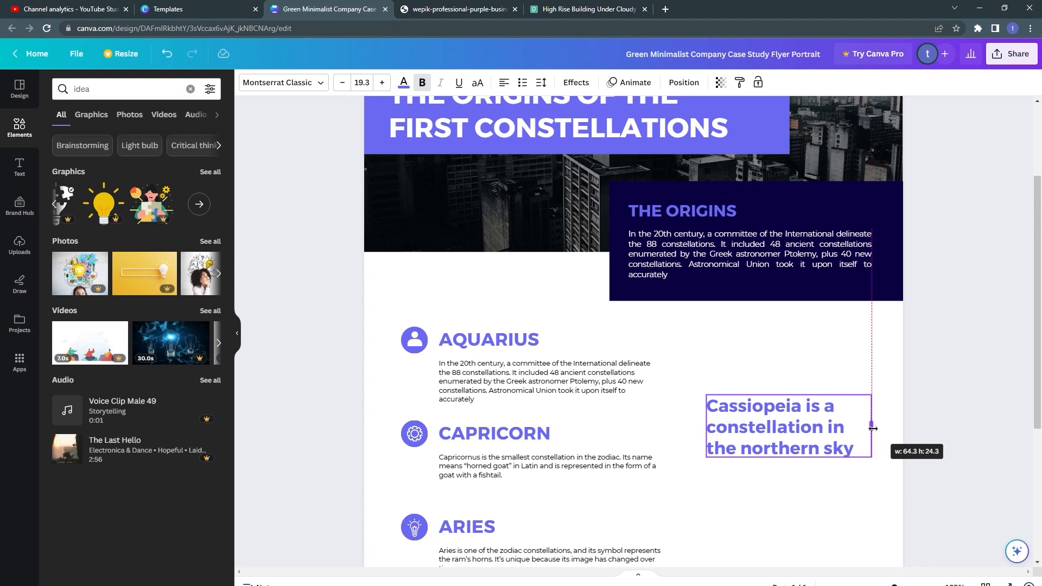
double_click(830, 428)
key(ctrl+a)
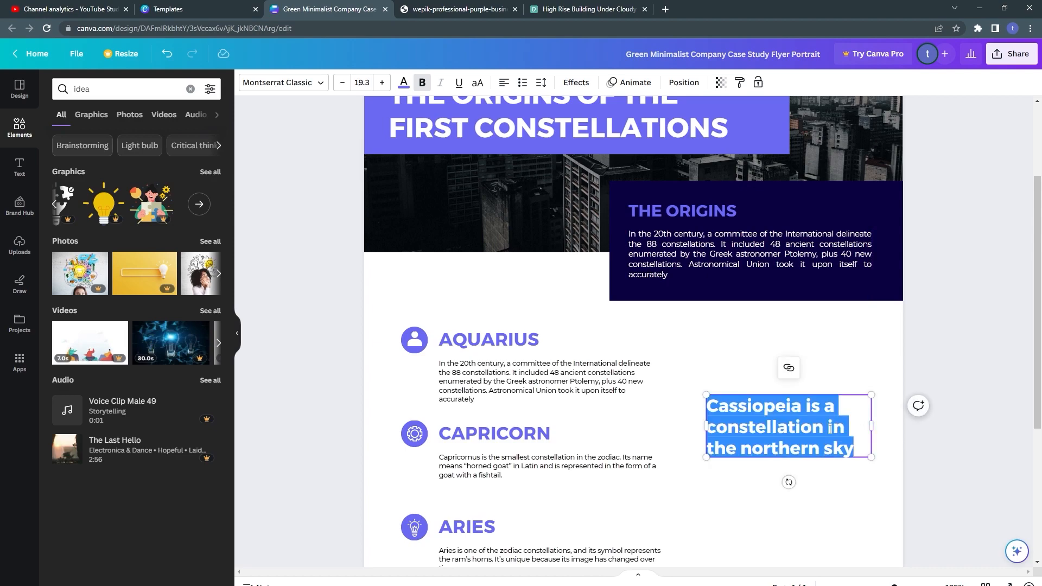
key(ctrl+shift+comma)
key(ctrl+shift+comma)
click(719, 334)
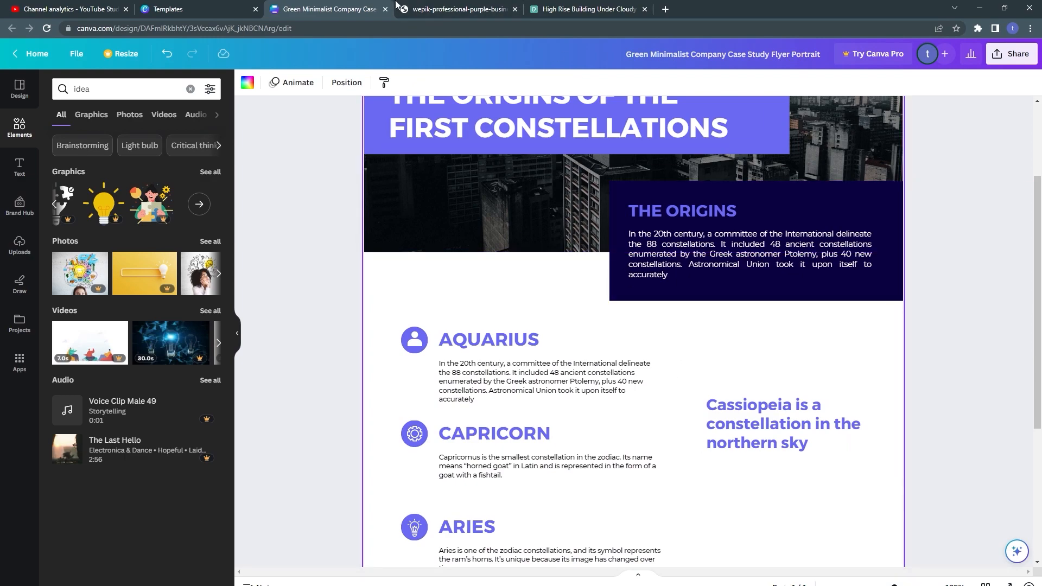
Check the reference PDF, then duplicate the navy Origins rectangle and shape the copy into a narrow vertical bar below the Cassiopeia text.
click(430, 7)
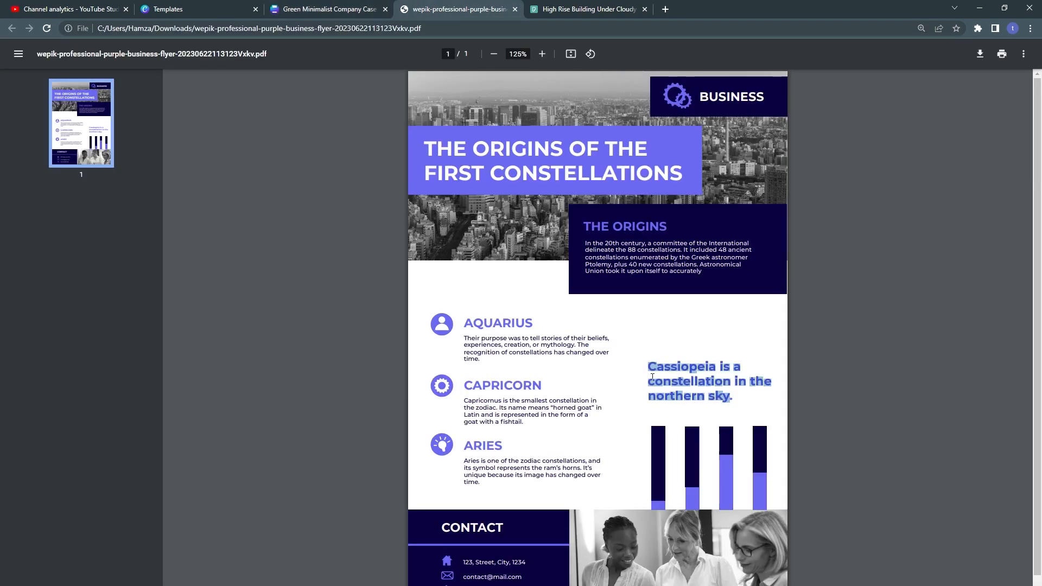
scroll(637, 432, down, 1)
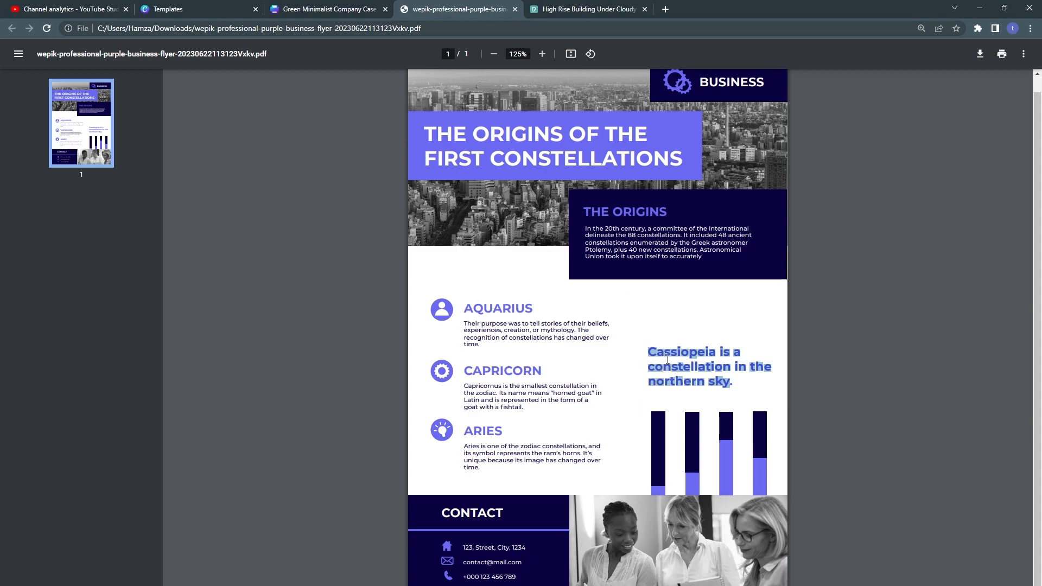
click(348, 5)
scroll(564, 307, down, 4)
scroll(566, 310, up, 1)
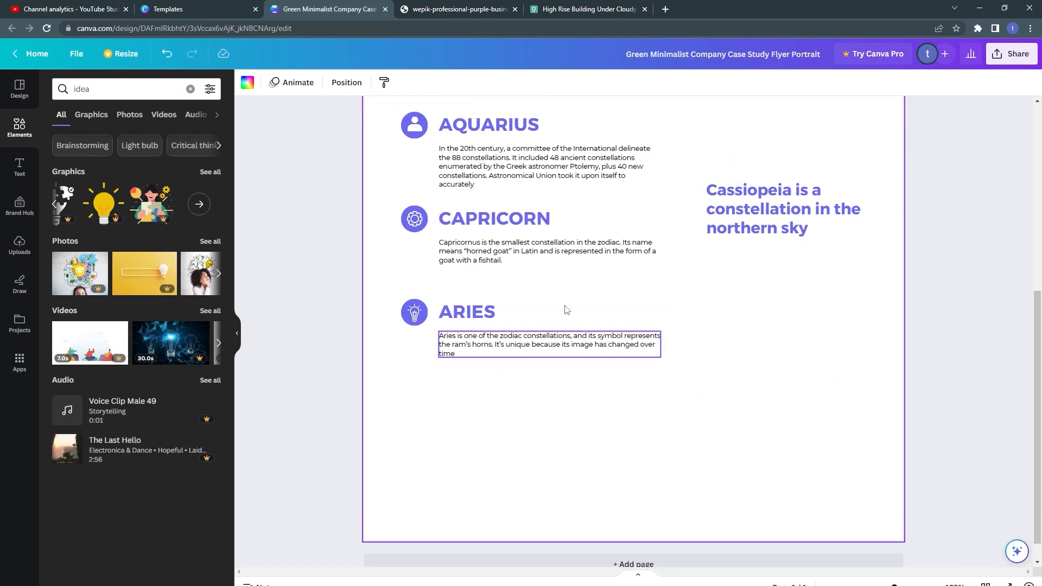
scroll(566, 309, up, 3)
click(877, 274)
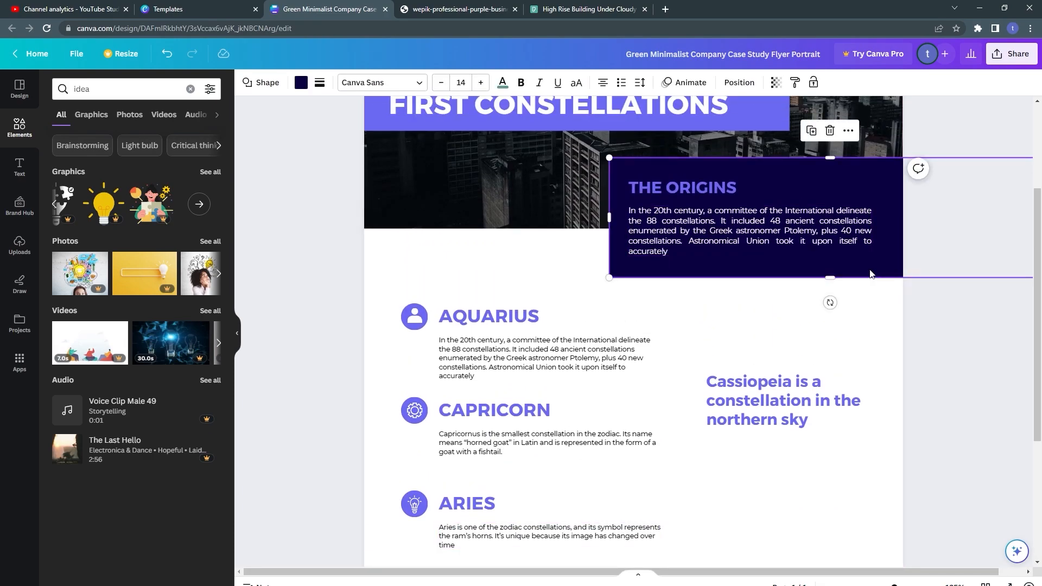
drag(870, 273, 796, 475)
drag(975, 428, 780, 383)
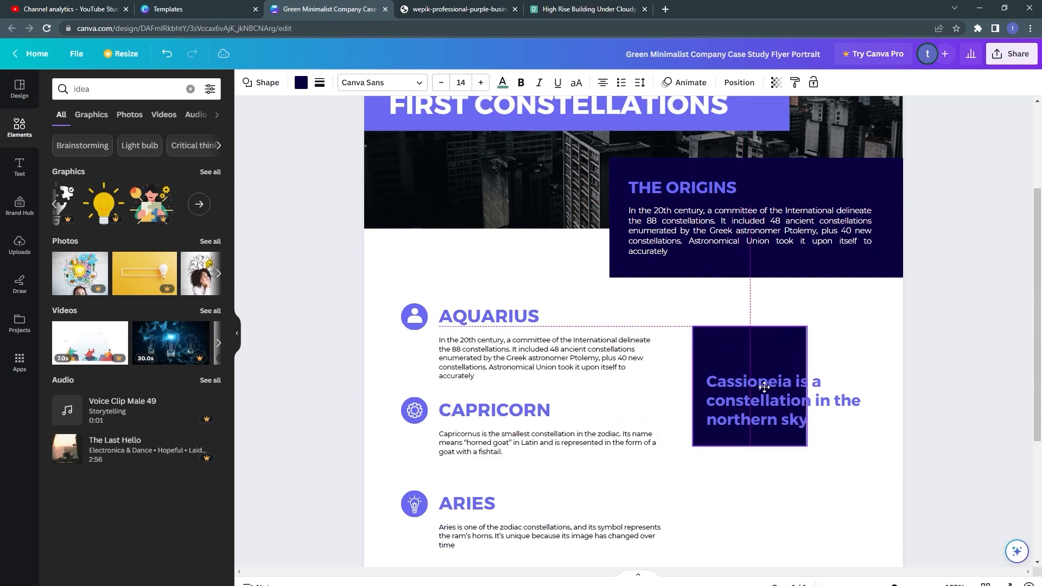
drag(691, 386, 734, 474)
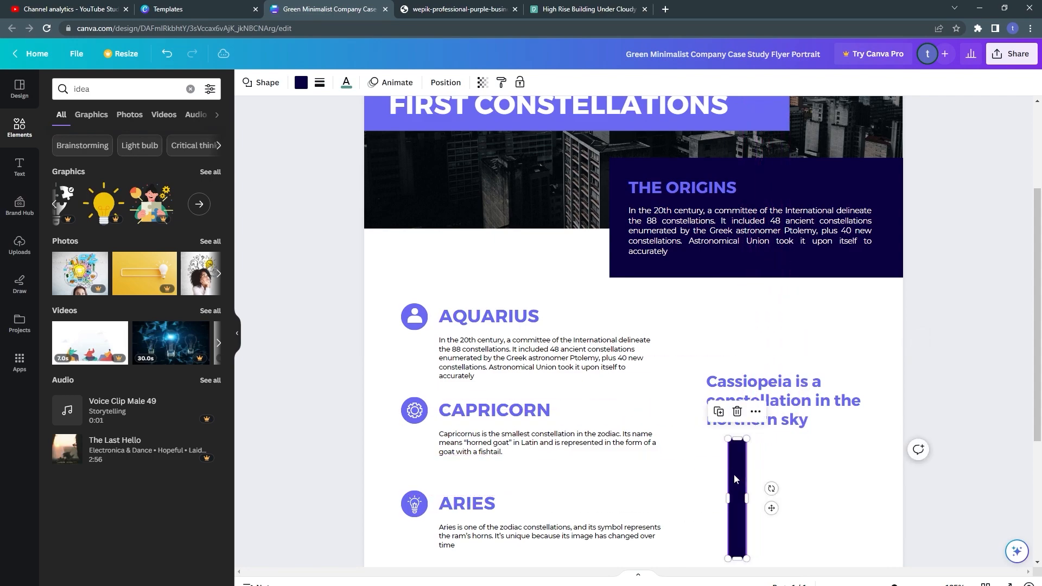
Compare with the reference PDF, then duplicate the purple title rectangle and narrow the copy to about 5.7 wide by 36.7 high.
key(ctrl+minus)
click(421, 7)
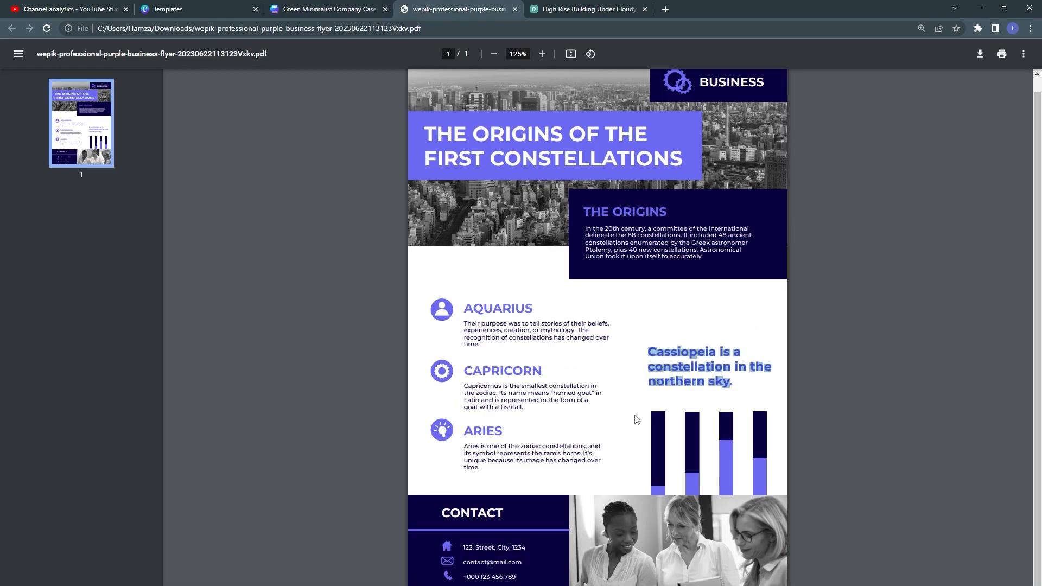
click(608, 4)
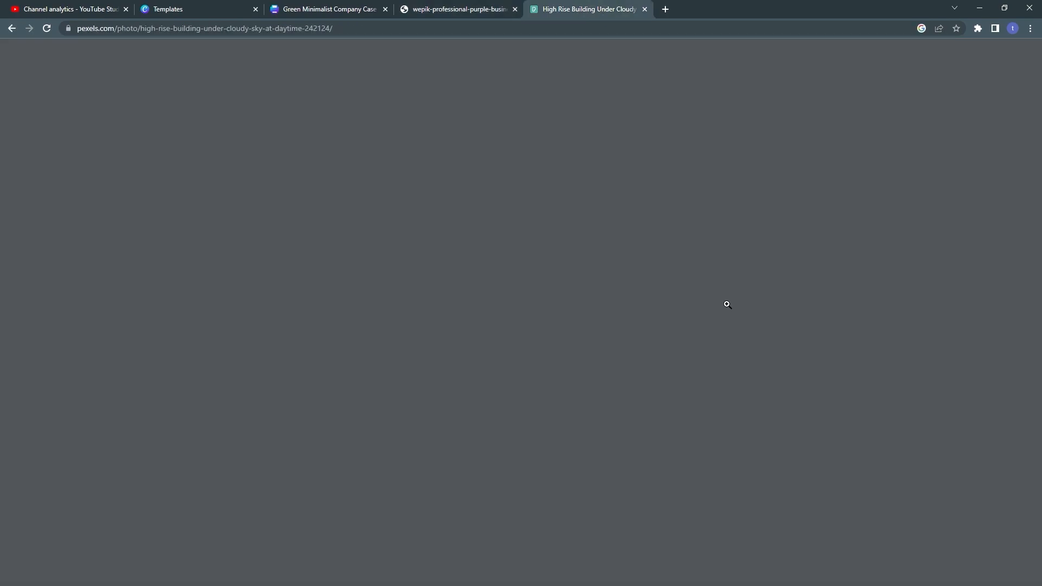
click(326, 8)
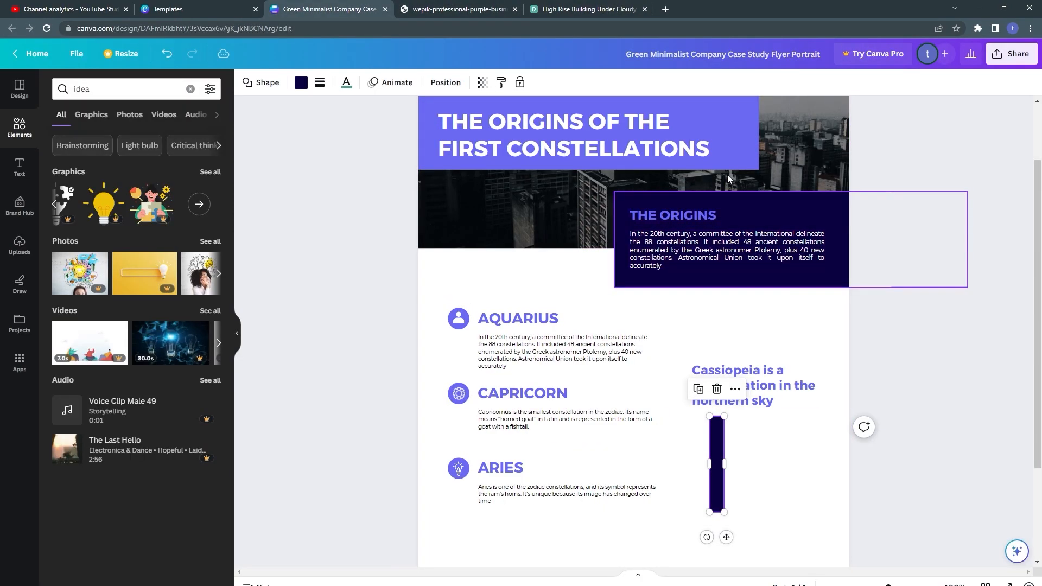
click(743, 130)
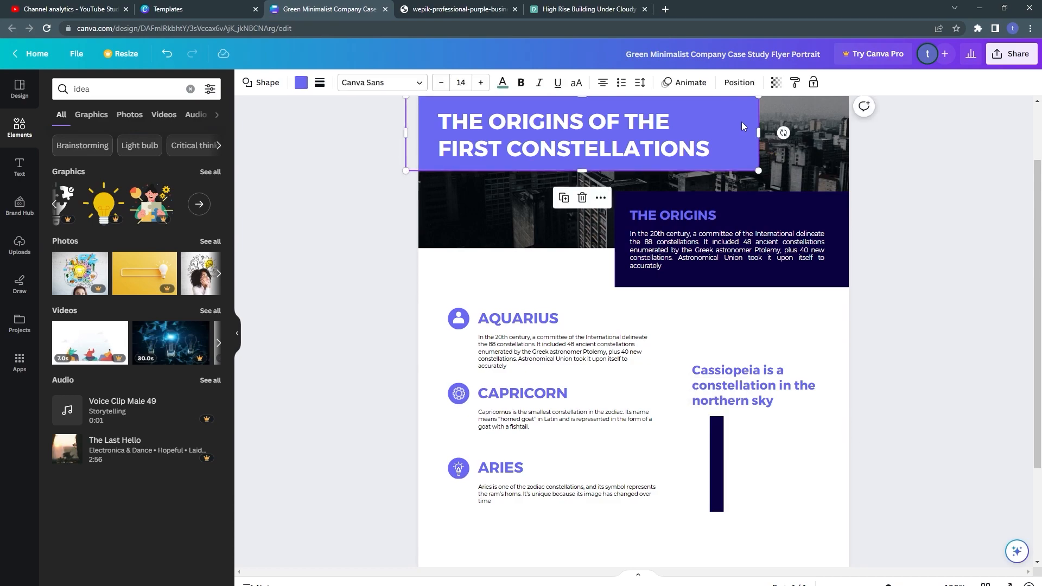
drag(741, 123, 764, 459)
key(ctrl+z)
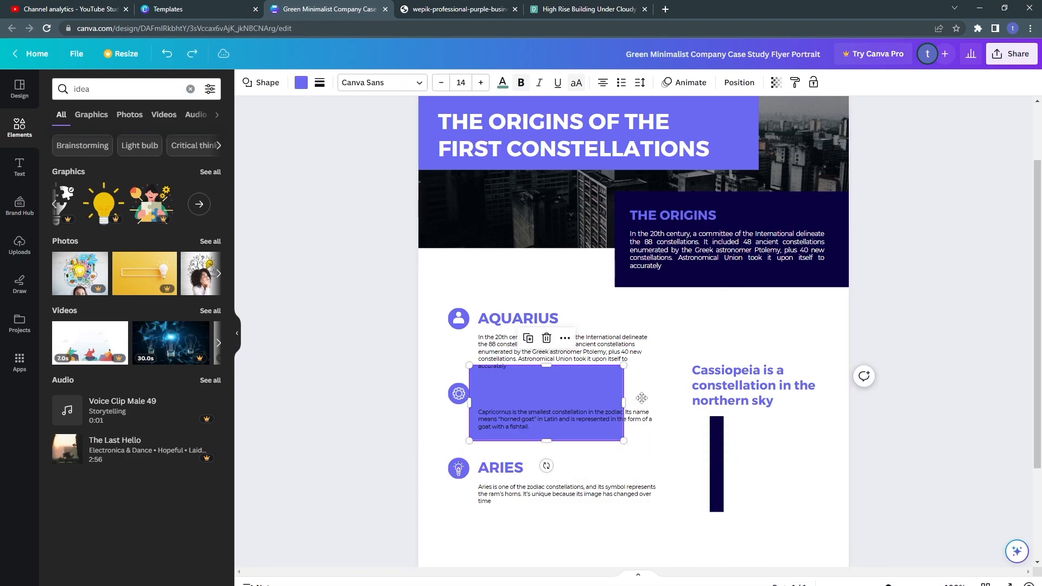
drag(619, 403, 803, 445)
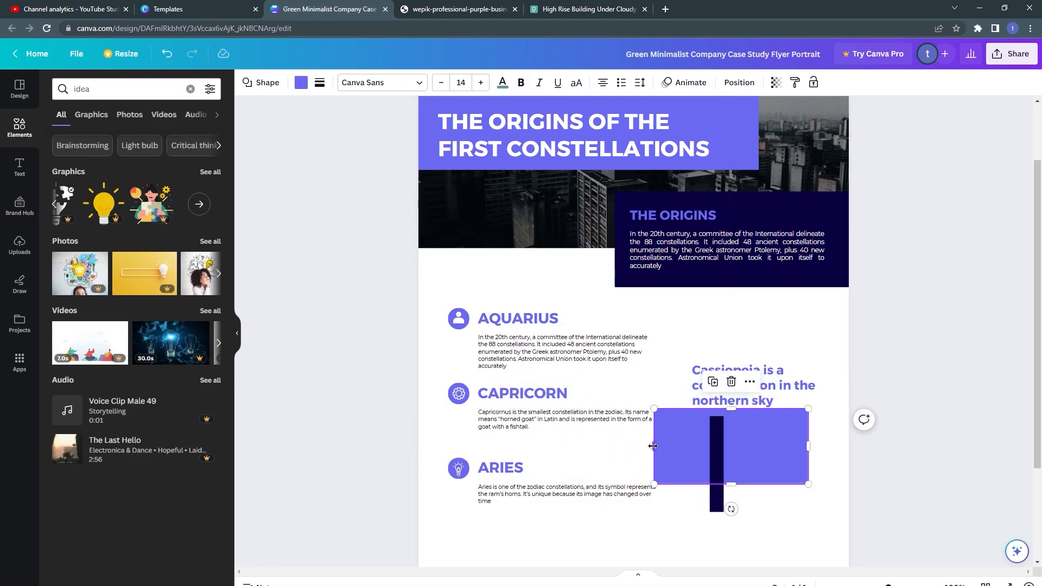
drag(653, 446, 795, 453)
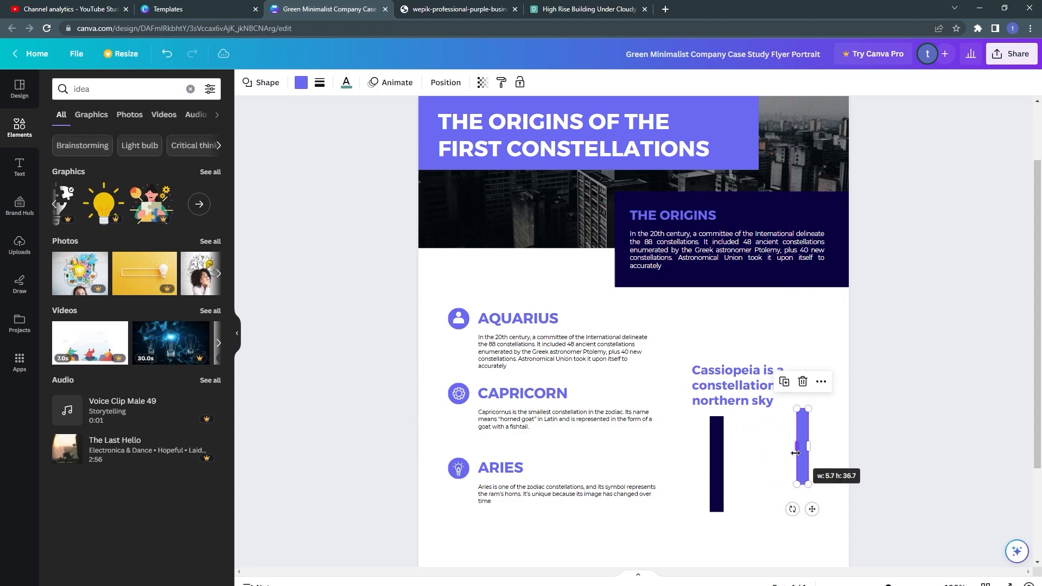
Place the purple bar over the navy bar with their lower ends aligned, and match its width to the navy bar.
scroll(795, 453, up, 8)
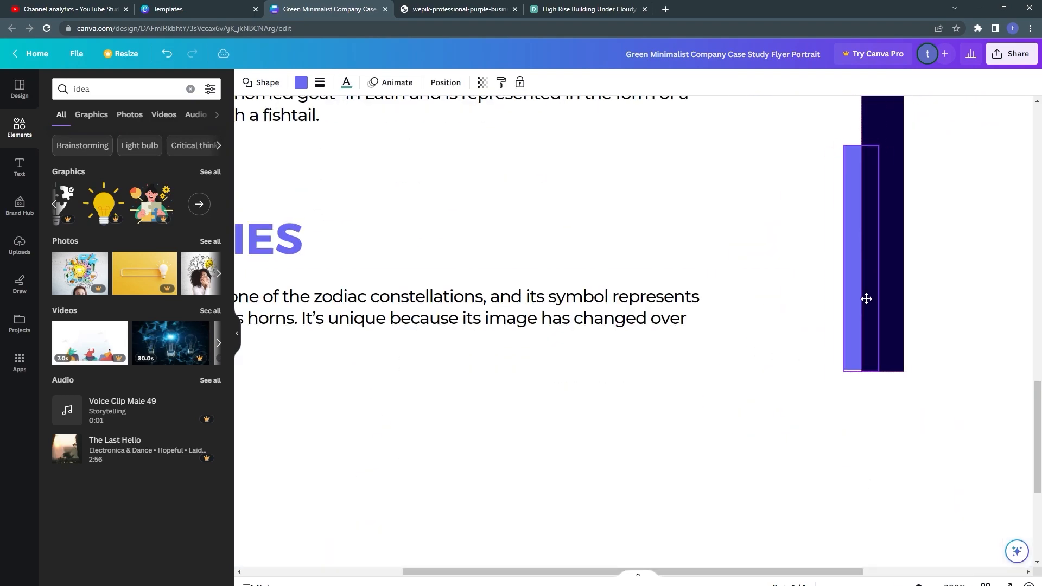
drag(867, 299, 866, 299)
scroll(866, 299, up, 2)
right_click(851, 356)
click(863, 356)
right_click(850, 364)
mouse_move(870, 425)
click(798, 437)
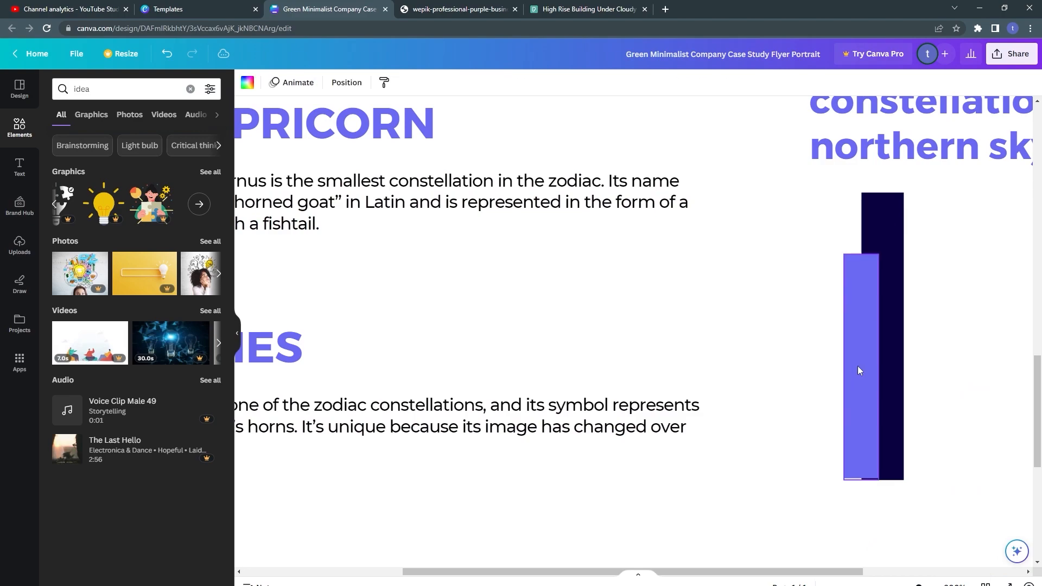
drag(857, 366, 875, 370)
drag(897, 372, 903, 372)
click(832, 365)
scroll(814, 294, up, 2)
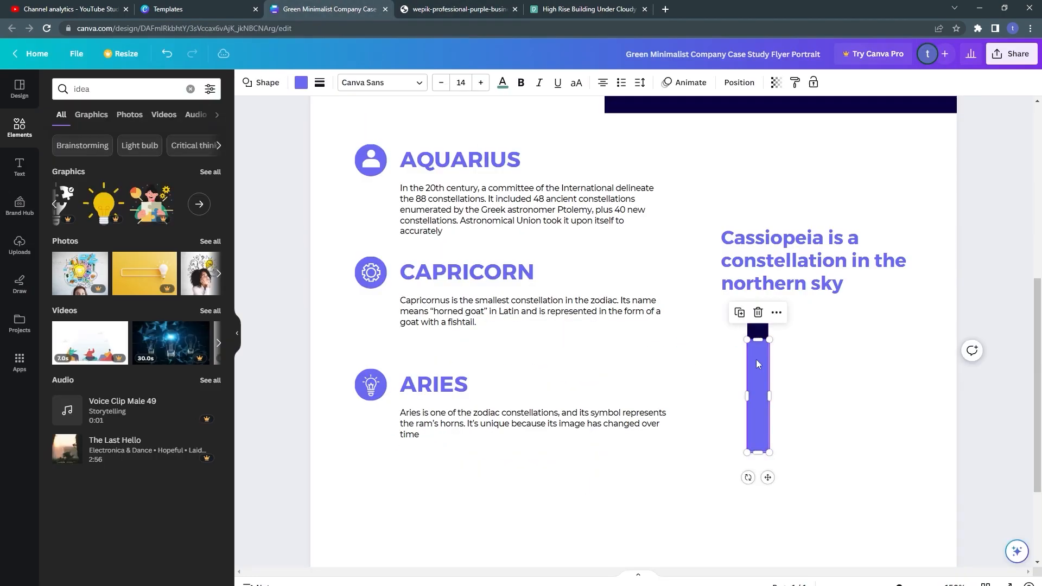
Shorten the purple bar from above to a small block at the navy bar's base and compare it with the reference PDF.
drag(758, 304, 750, 428)
click(458, 9)
click(347, 8)
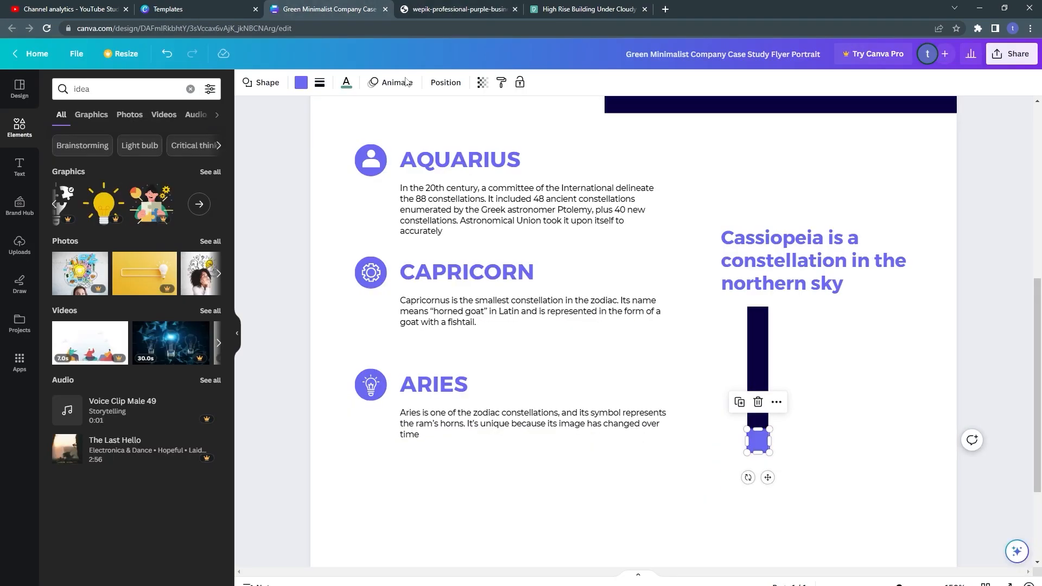
Select the navy and purple parts together, duplicate them as a second bar beside the first, and undo the surplus third copy.
click(733, 350)
drag(724, 340, 770, 472)
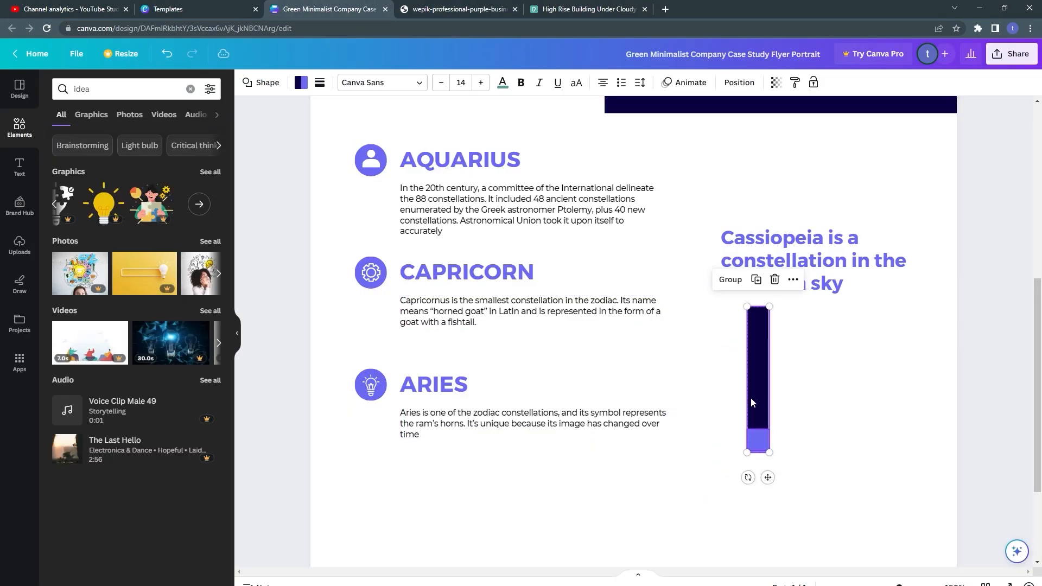
drag(754, 394, 830, 398)
key(ctrl+z)
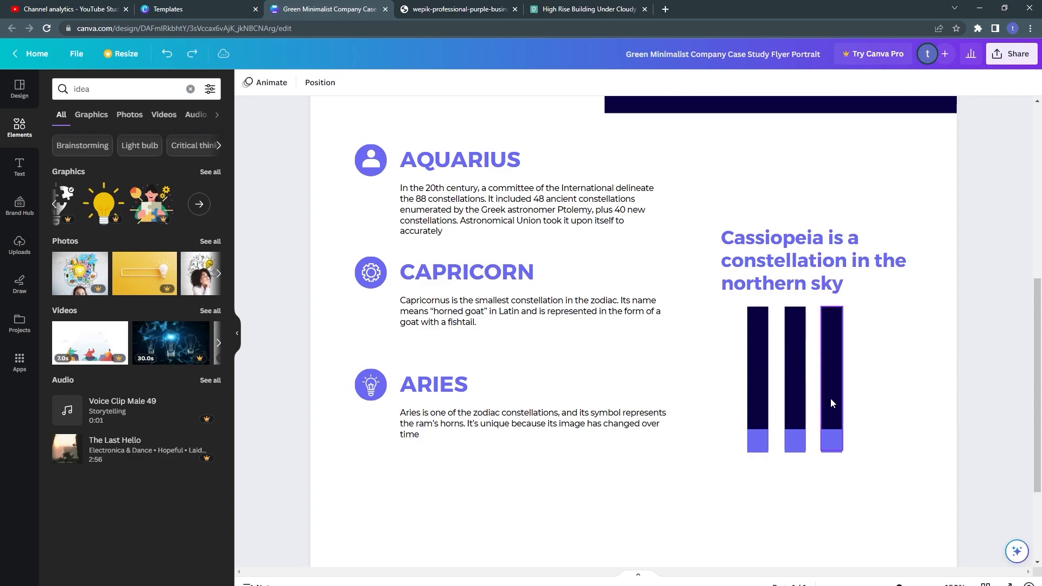
key(ctrl+z)
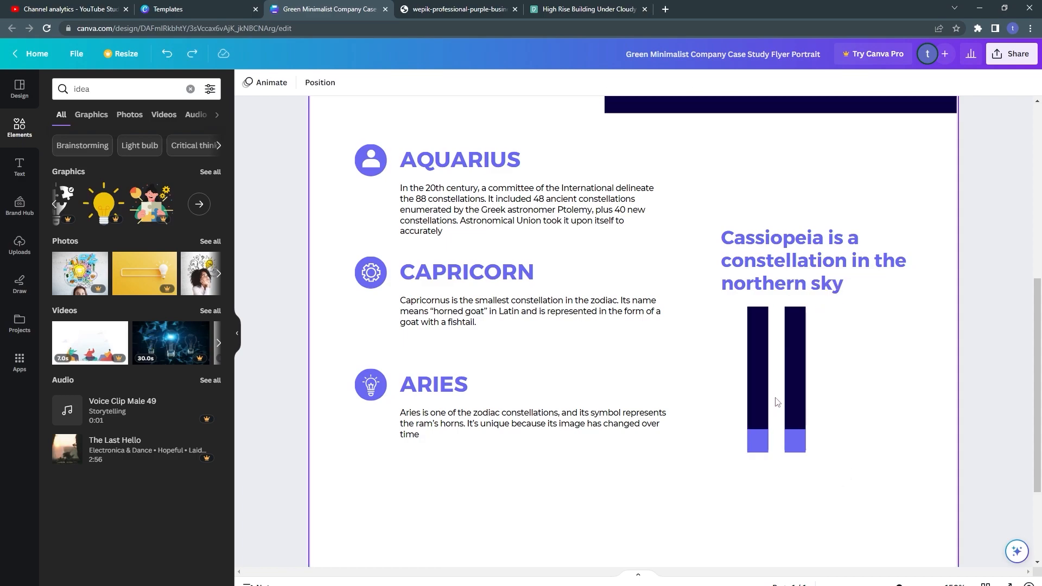
drag(796, 393, 832, 395)
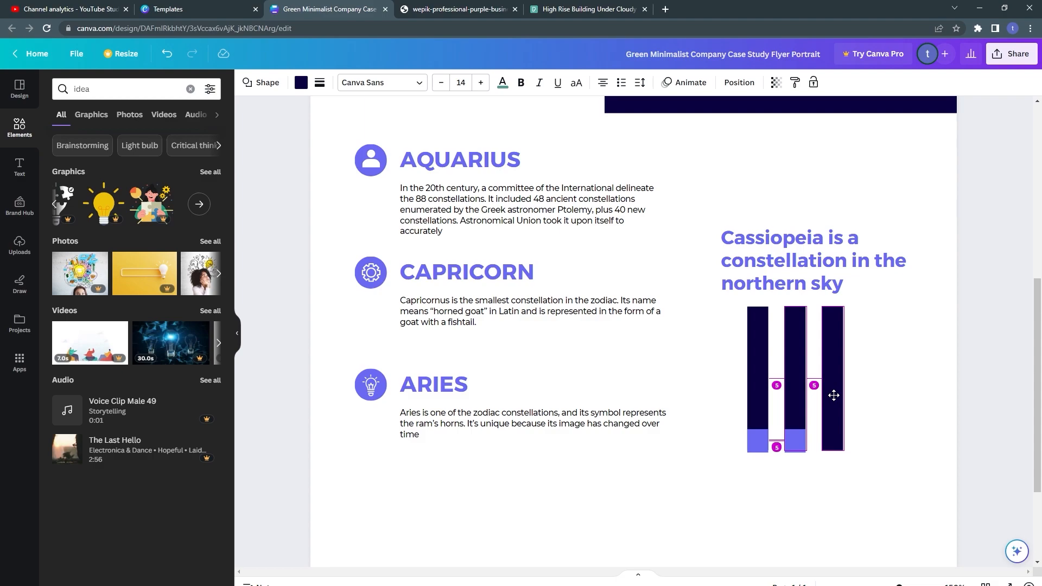
drag(834, 395, 855, 465)
click(807, 469)
key(Delete)
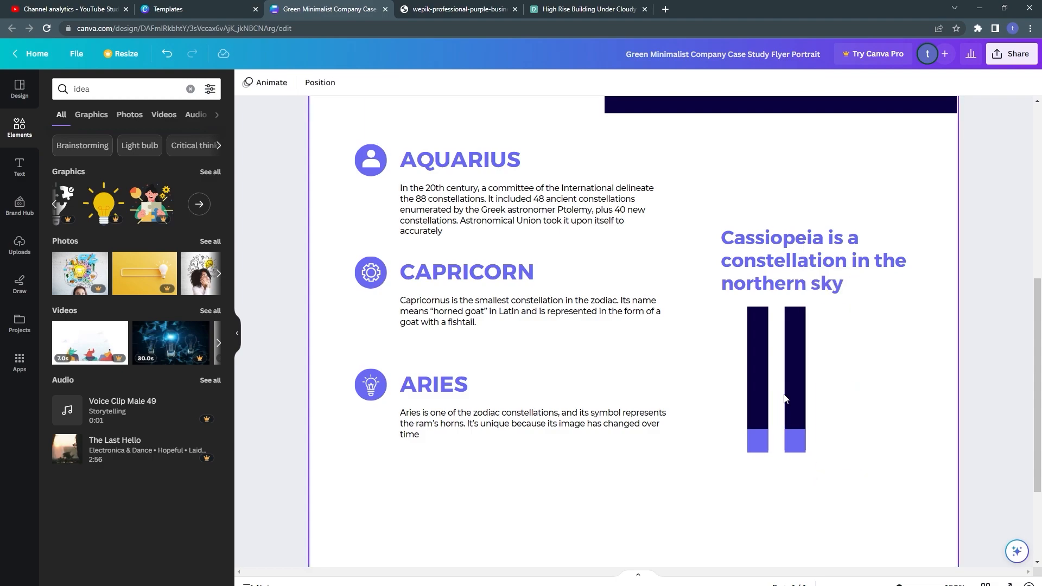
Duplicate both two-part bars together beside the originals to form a row of four evenly spaced bars.
drag(777, 390, 814, 472)
drag(793, 391, 872, 402)
click(821, 497)
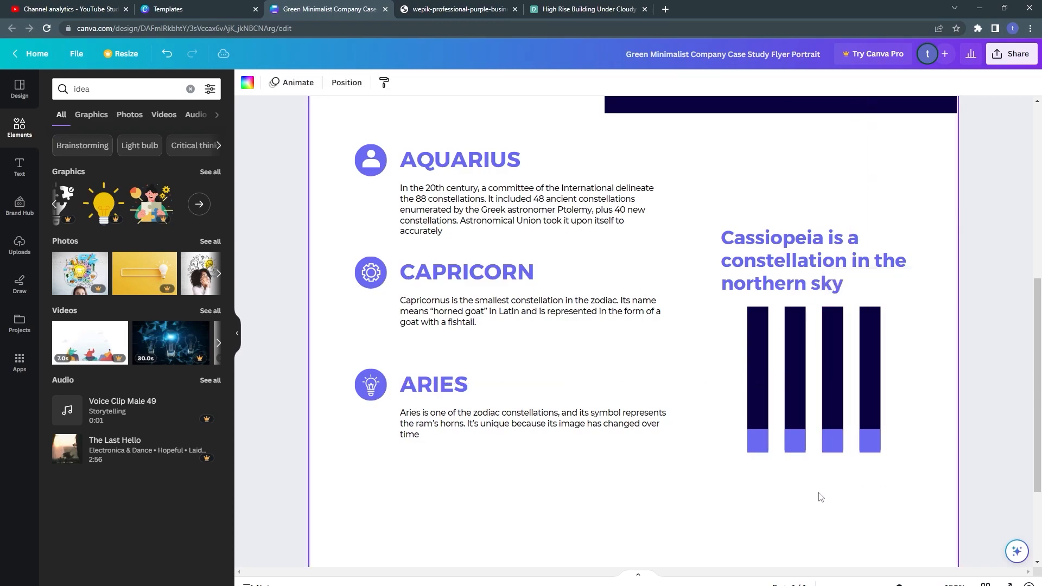
Raise the purple parts to about two thirds of the second bar, two fifths of the third and nearly the full fourth bar.
click(795, 441)
drag(796, 428, 796, 356)
click(833, 434)
drag(833, 432, 866, 327)
click(868, 444)
click(709, 478)
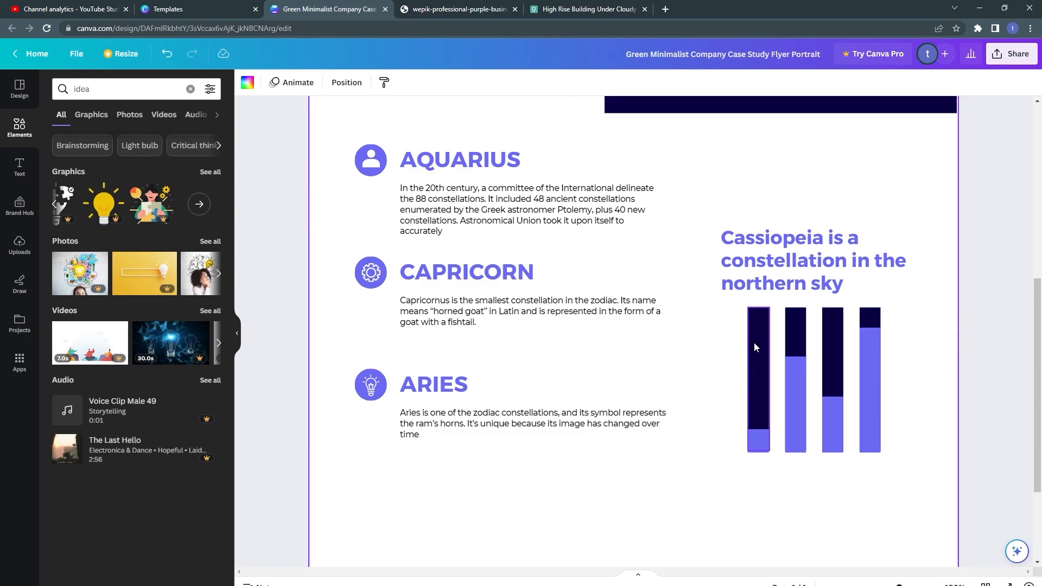
Group the navy and purple parts of the first bar, and do the same for the second bar.
click(757, 360)
right_click(757, 361)
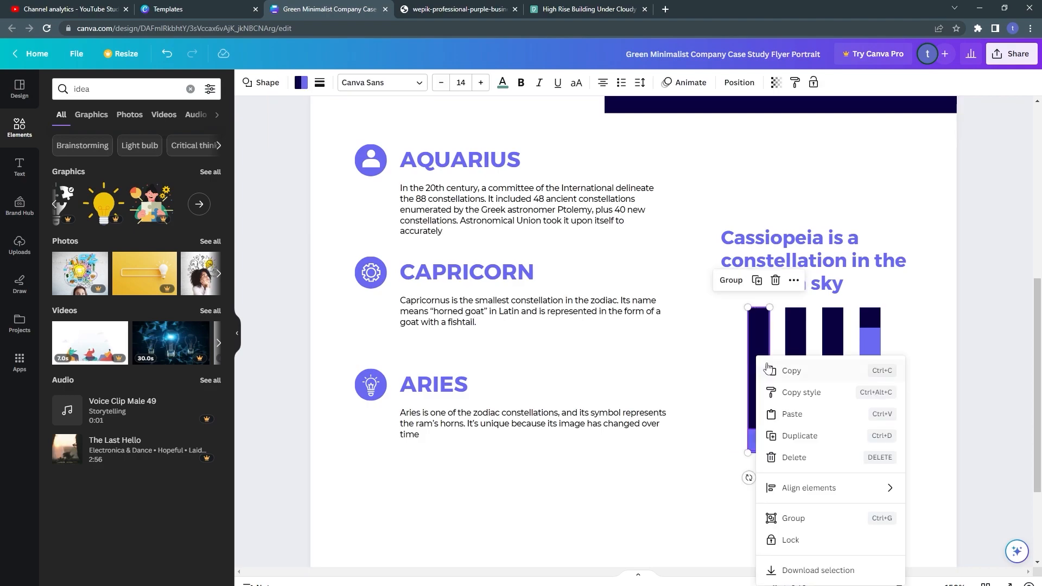
click(775, 517)
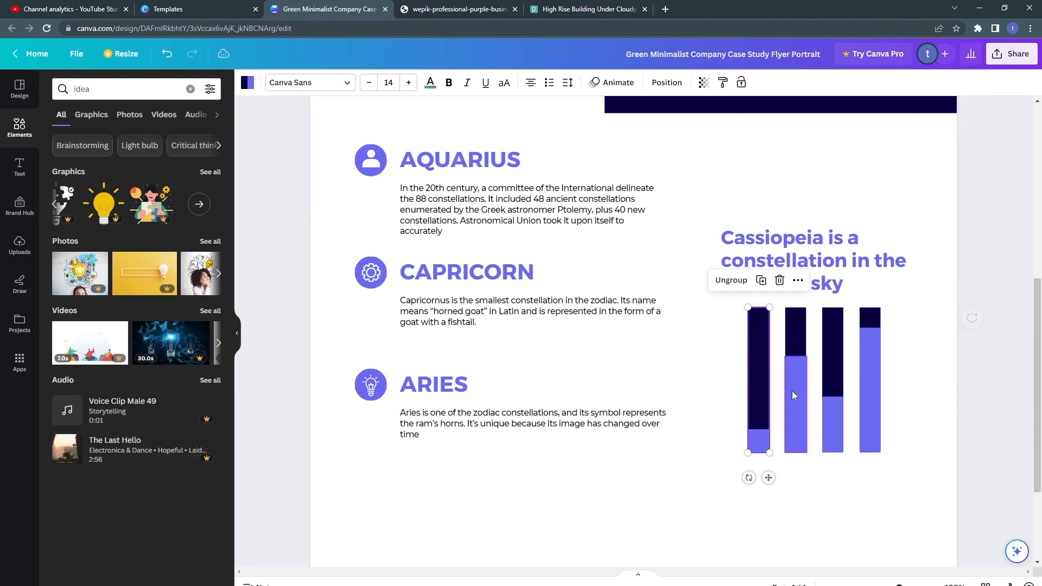
click(800, 386)
right_click(800, 385)
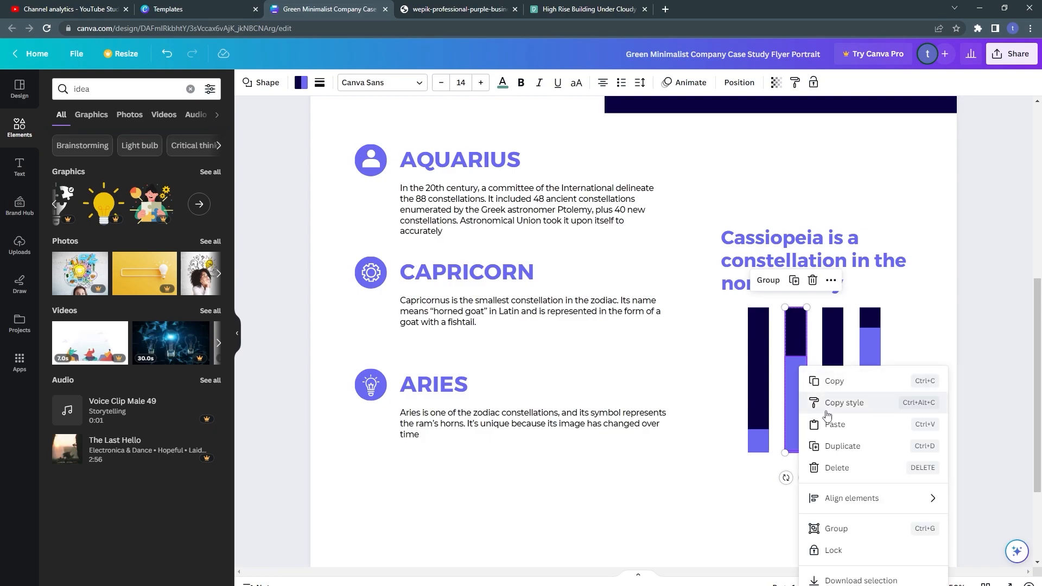
click(822, 529)
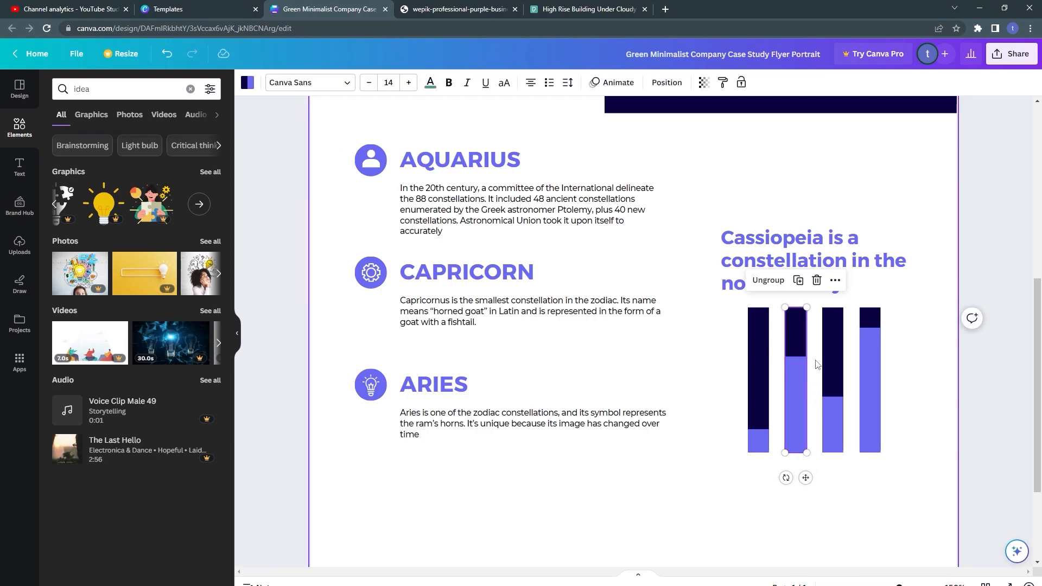
Group the navy and purple parts of the third bar, and do the same for the fourth bar.
right_click(835, 366)
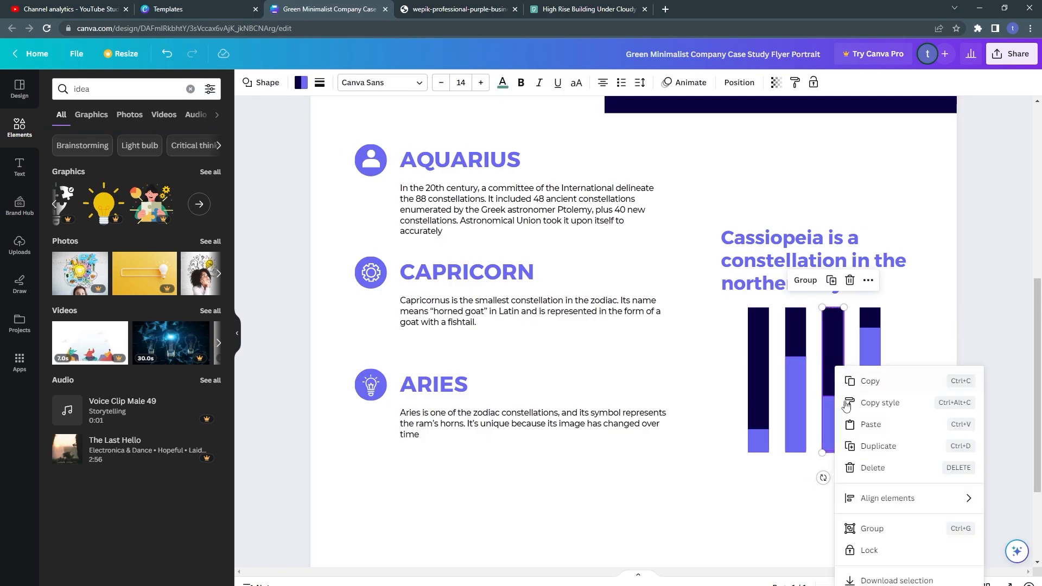
click(853, 529)
click(873, 438)
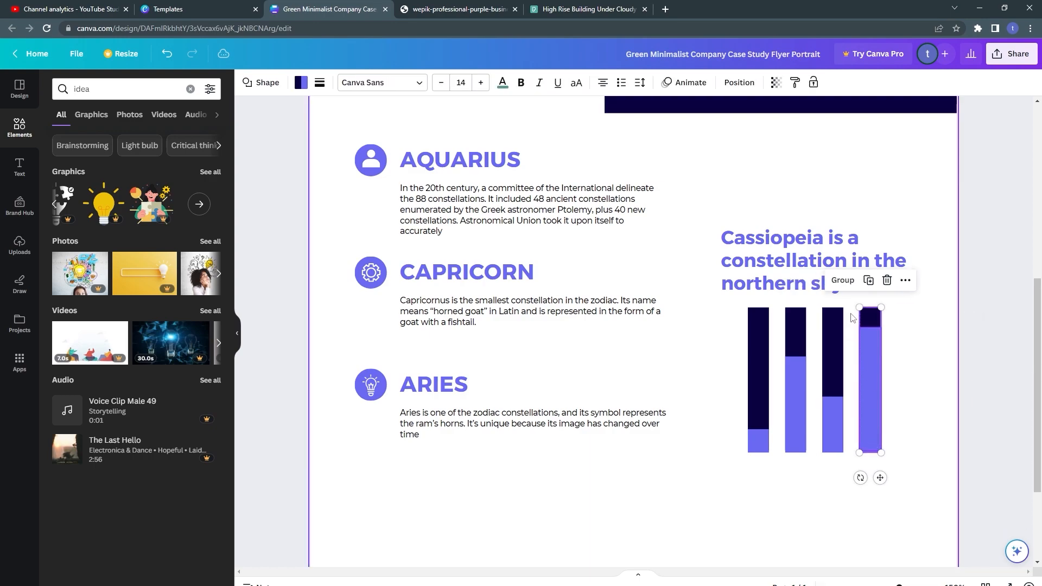
right_click(869, 346)
click(893, 508)
click(556, 448)
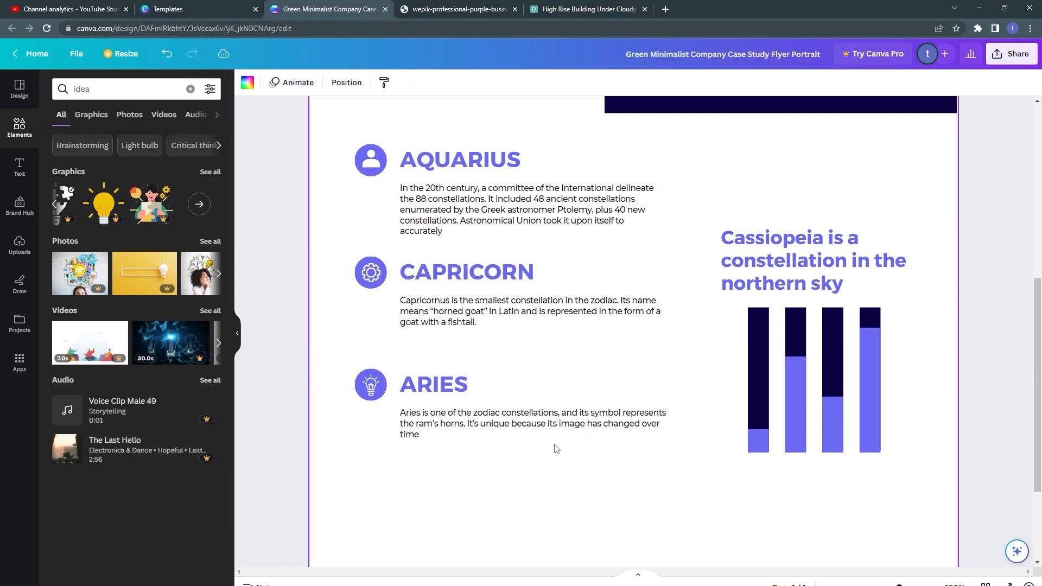
Group the icon and its purple circle beside each of the Aries, Capricorn and Aquarius headings.
click(371, 384)
right_click(375, 374)
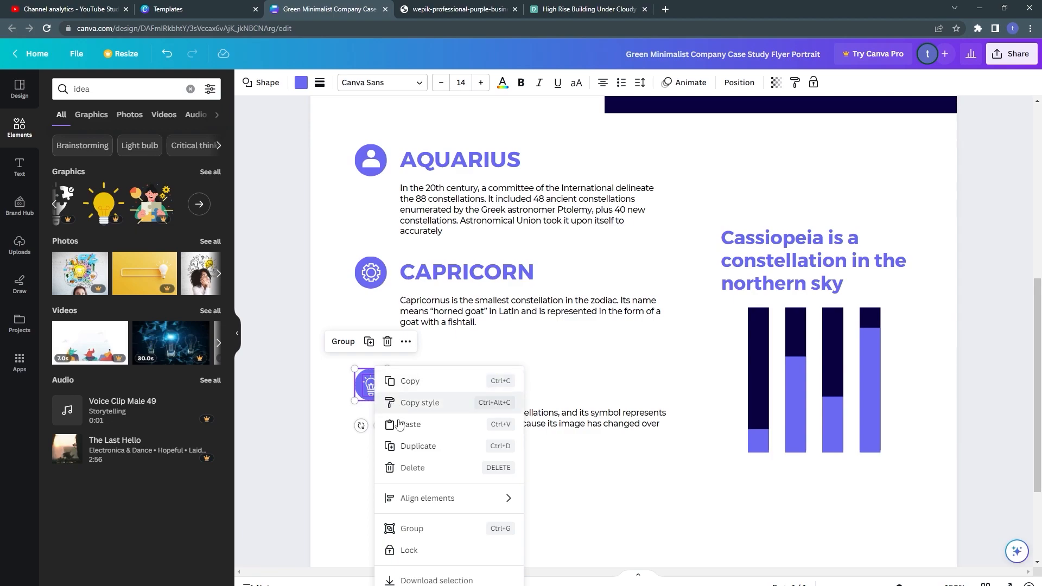
click(411, 527)
drag(345, 251, 392, 295)
right_click(364, 264)
click(403, 425)
drag(343, 137, 384, 197)
right_click(370, 156)
click(407, 317)
Group each constellation section's icon, heading and paragraph, and select the Cassiopeia text together with the bar chart.
click(337, 145)
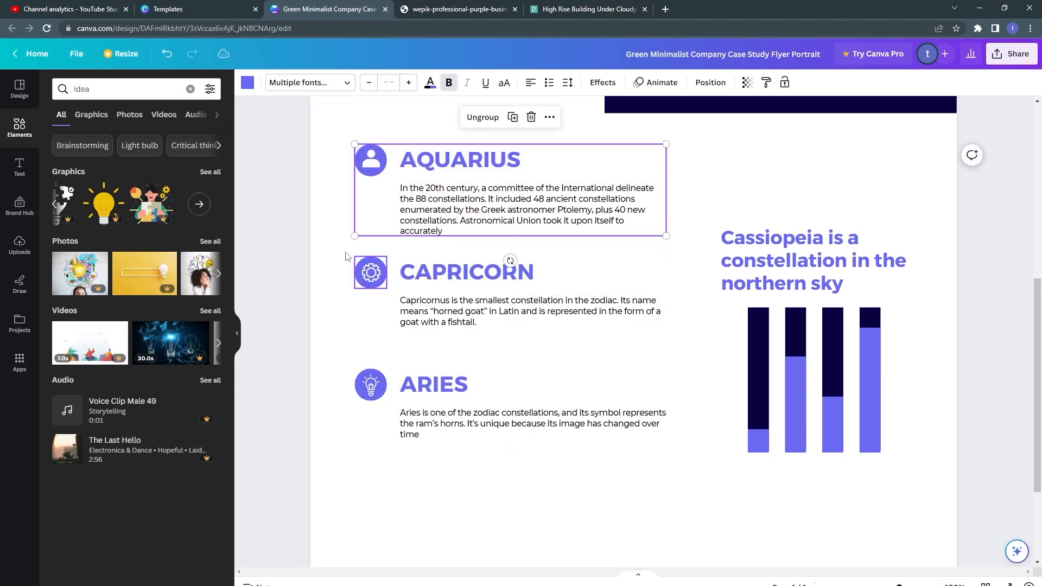
drag(348, 257, 429, 336)
right_click(412, 274)
click(449, 479)
drag(337, 368, 424, 451)
drag(709, 204, 851, 549)
Group the Origins heading and paragraph with their navy box, and group the flyer title with its purple rectangle.
scroll(638, 310, up, 6)
click(637, 309)
right_click(619, 323)
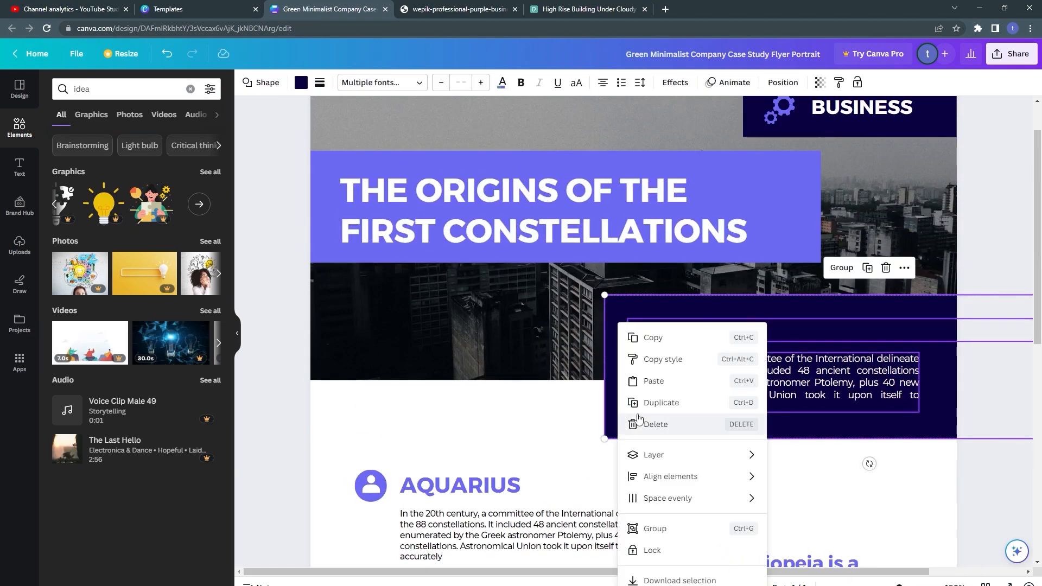
click(655, 528)
click(651, 198)
shift+click(800, 181)
right_click(701, 180)
click(733, 384)
Group the BUSINESS text and gear icon with their navy box in the flyer's header.
scroll(771, 179, up, 1)
click(779, 165)
right_click(815, 168)
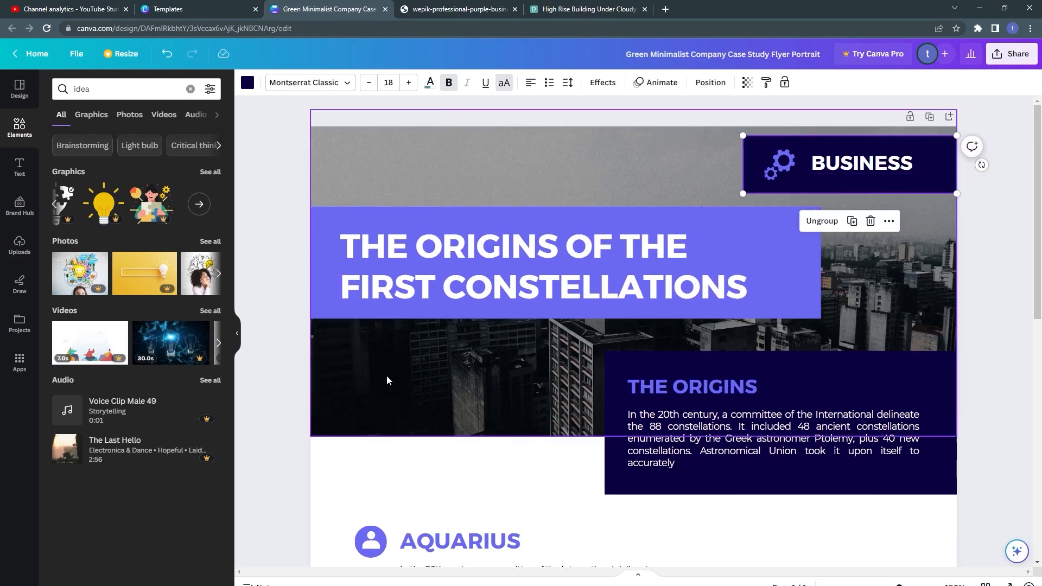
Check the contact area in the reference PDF and duplicate the Origins group to the empty lower-left part of the flyer.
scroll(386, 380, down, 10)
scroll(379, 397, down, 3)
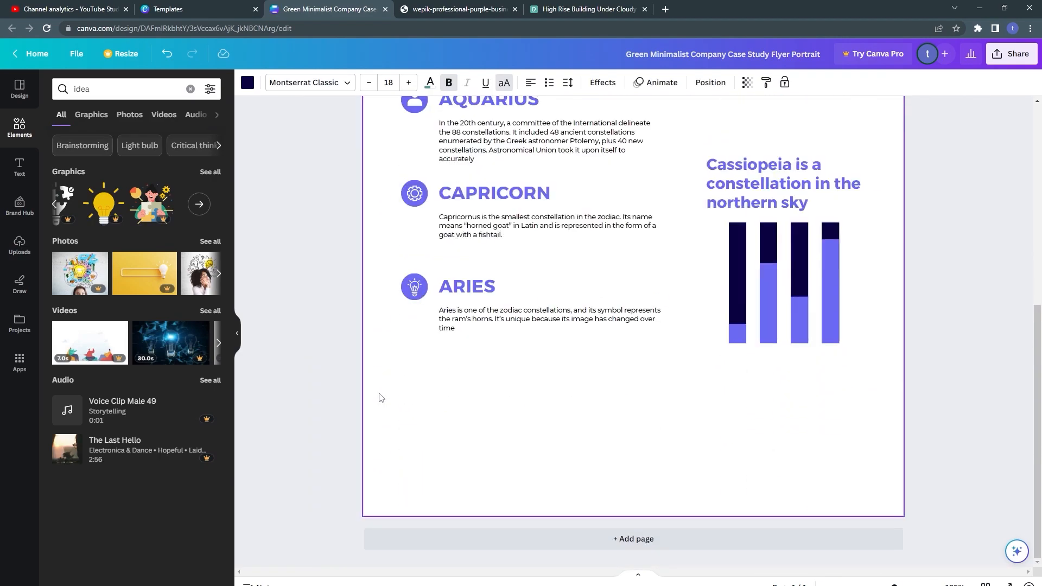
key(ctrl+Tab)
scroll(428, 407, down, 1)
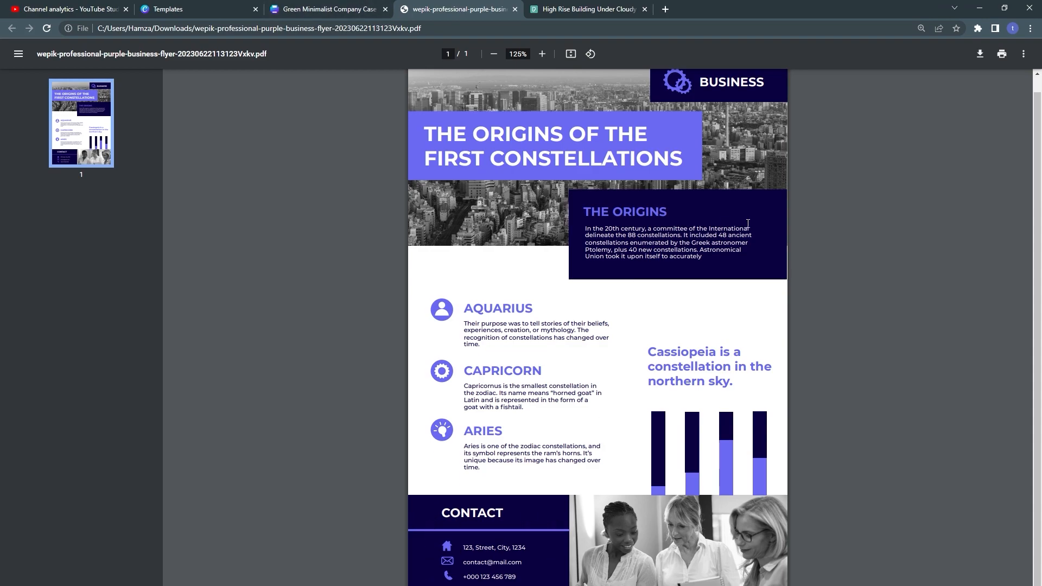
click(392, 6)
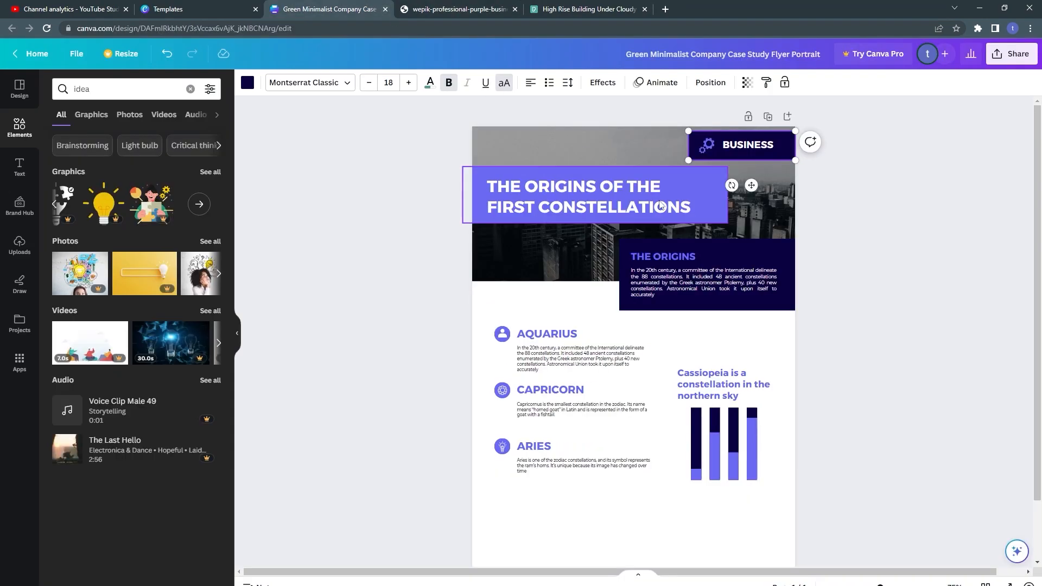
click(756, 254)
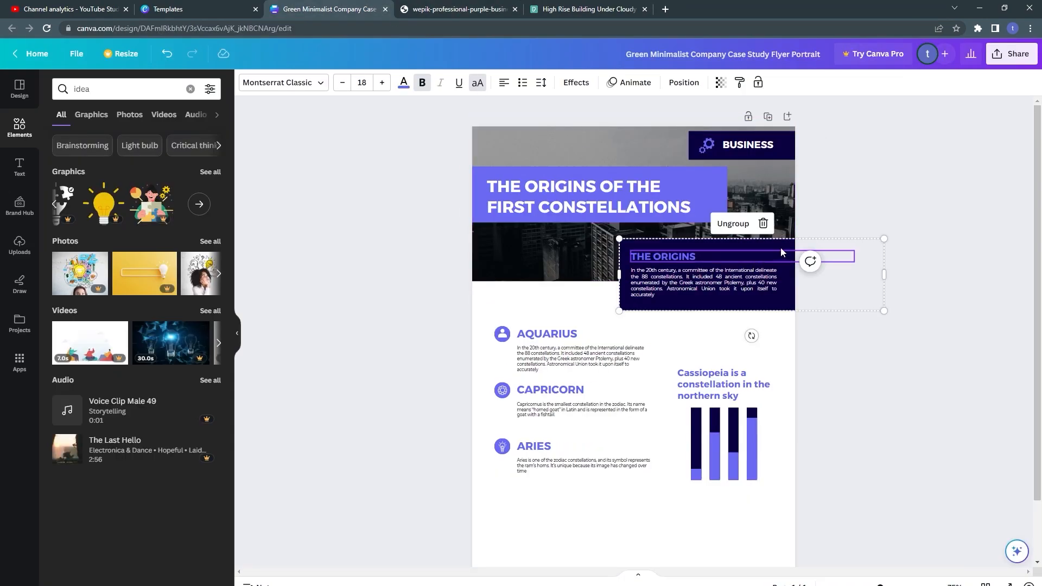
drag(780, 246, 634, 505)
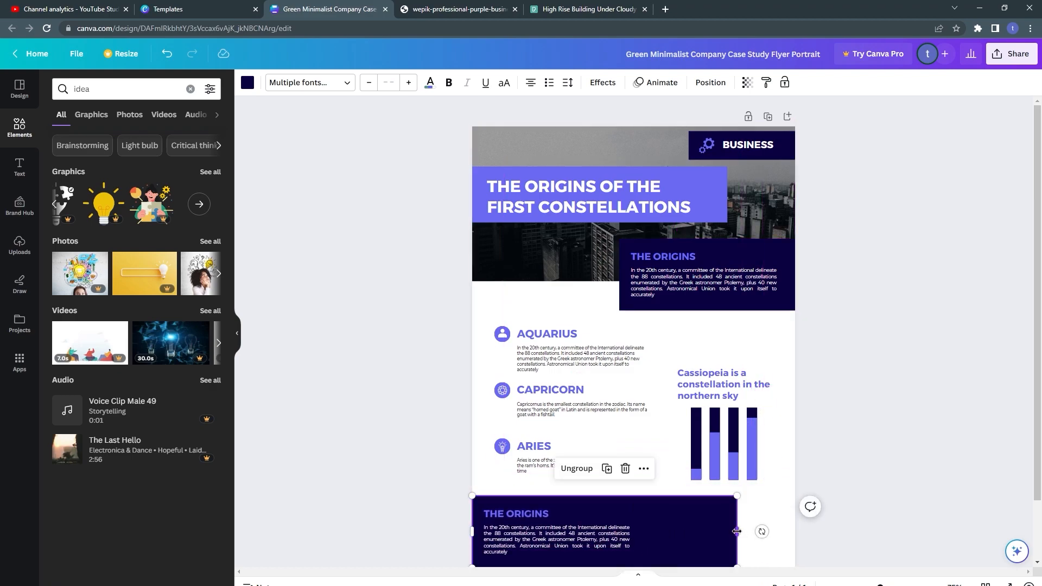
Narrow the copied Origins group to about half the page width and align it with the page's bottom-left corner.
drag(737, 531, 636, 539)
scroll(672, 453, down, 1)
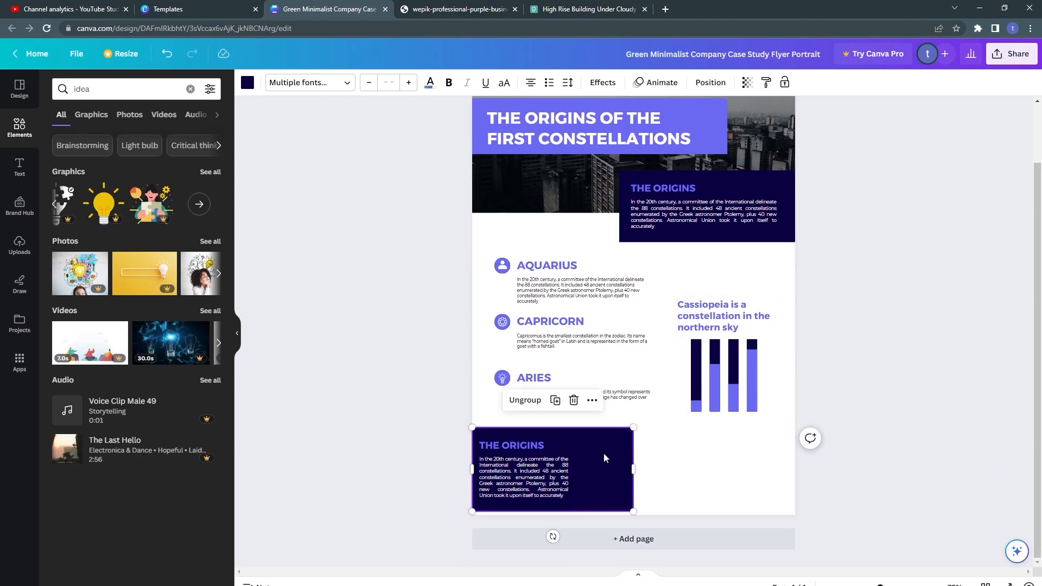
drag(604, 455, 602, 460)
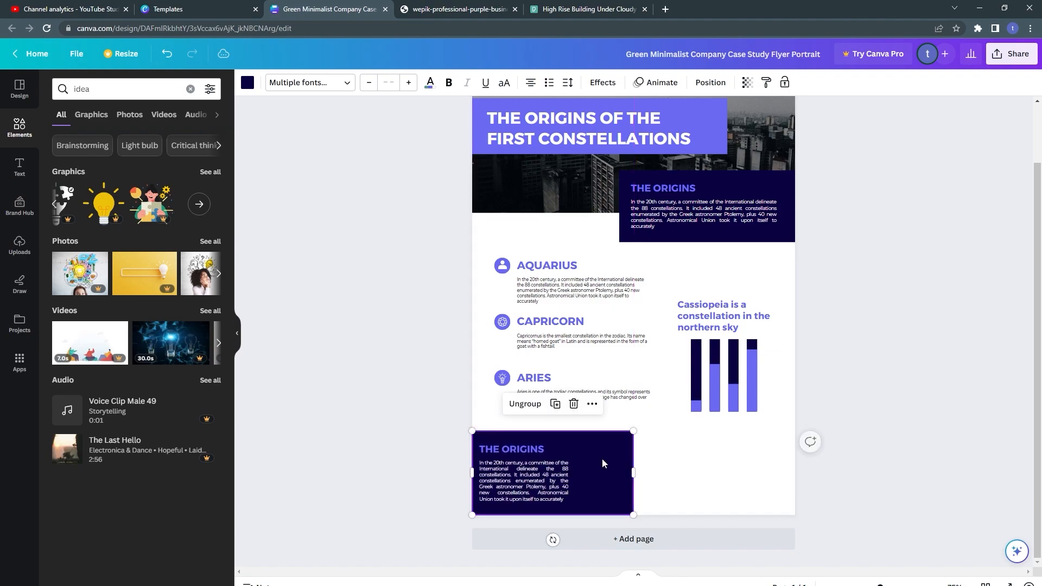
Compare the copied box with the reference PDF's contact block and ungroup its heading, paragraph and navy rectangle.
scroll(601, 458, up, 3)
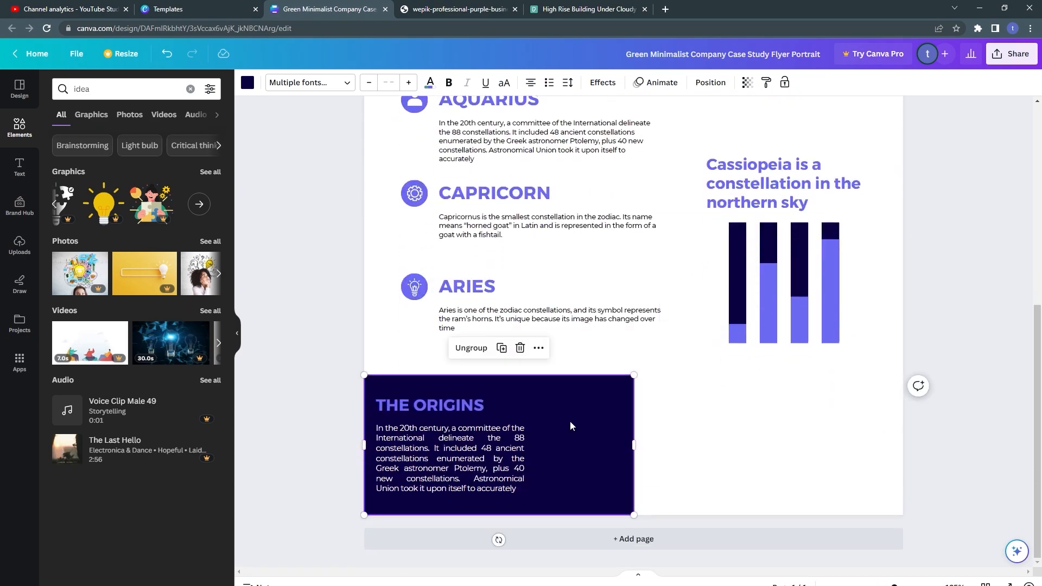
click(406, 9)
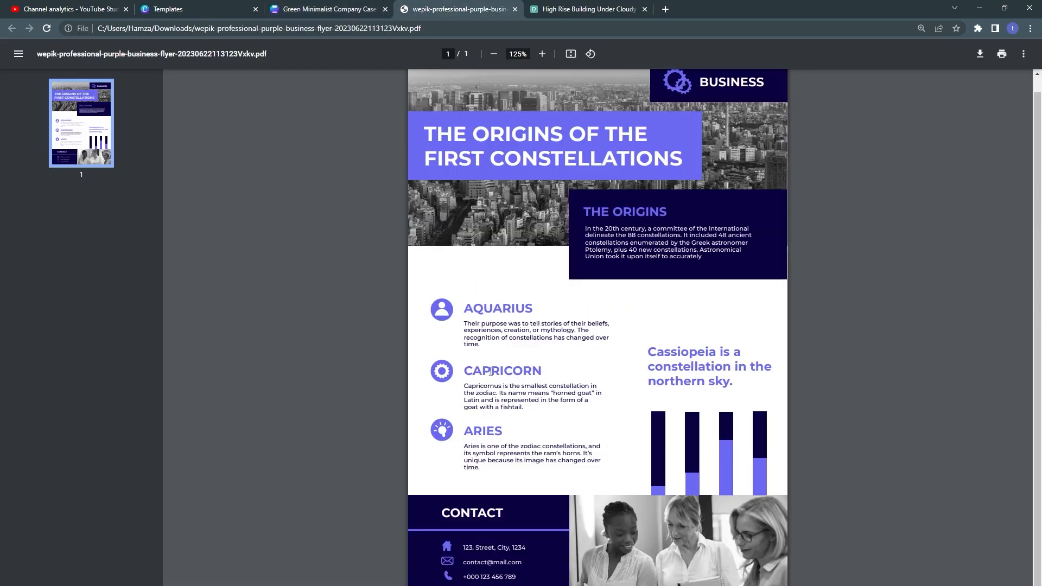
click(358, 8)
right_click(442, 439)
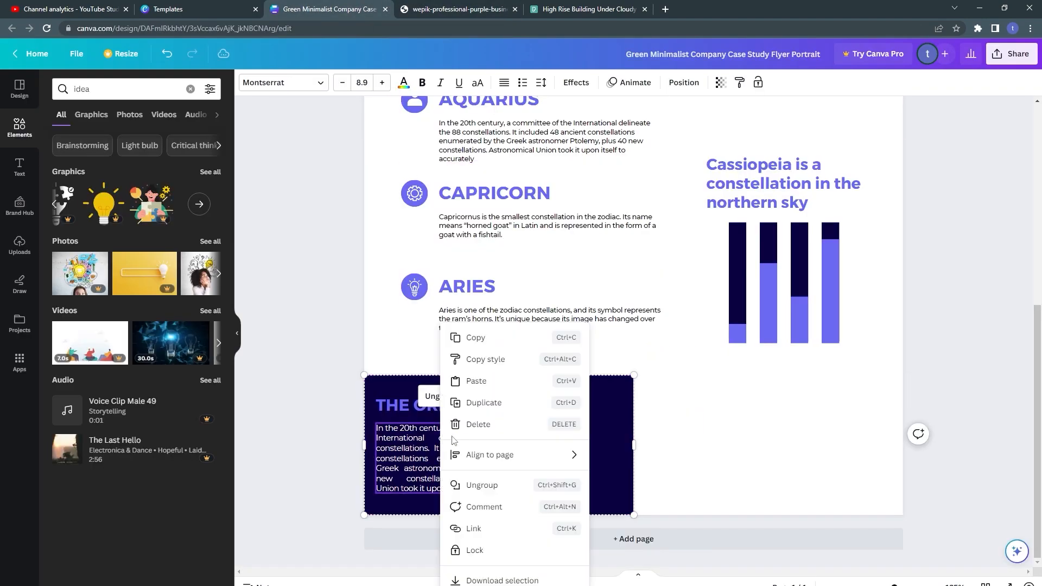
click(571, 466)
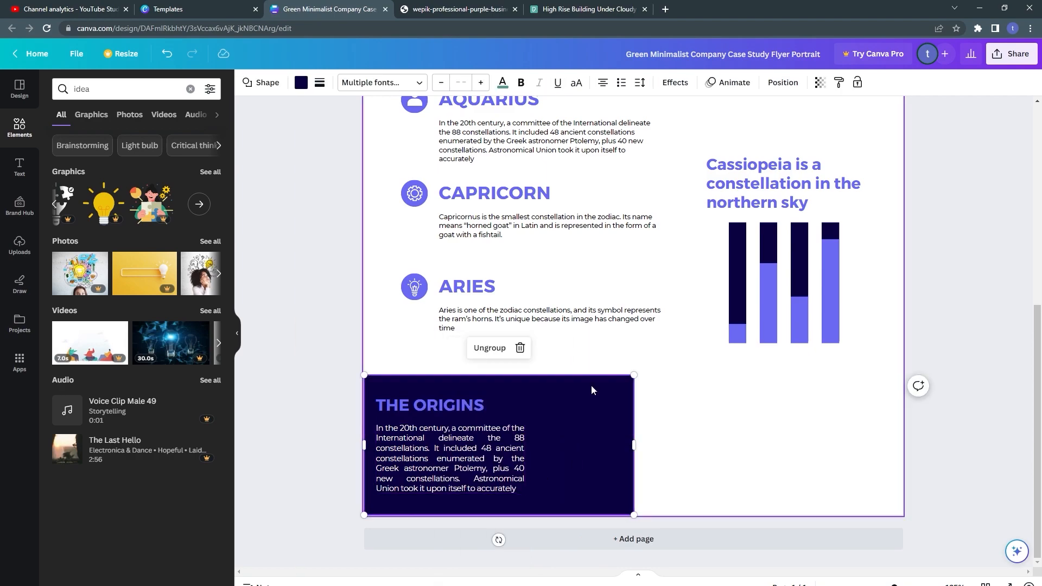
right_click(577, 432)
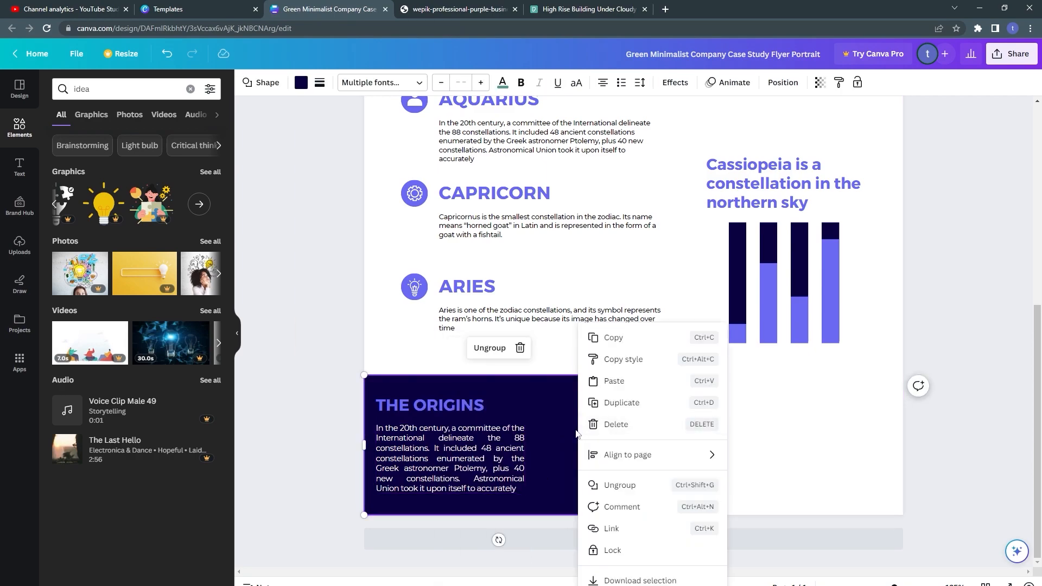
click(609, 489)
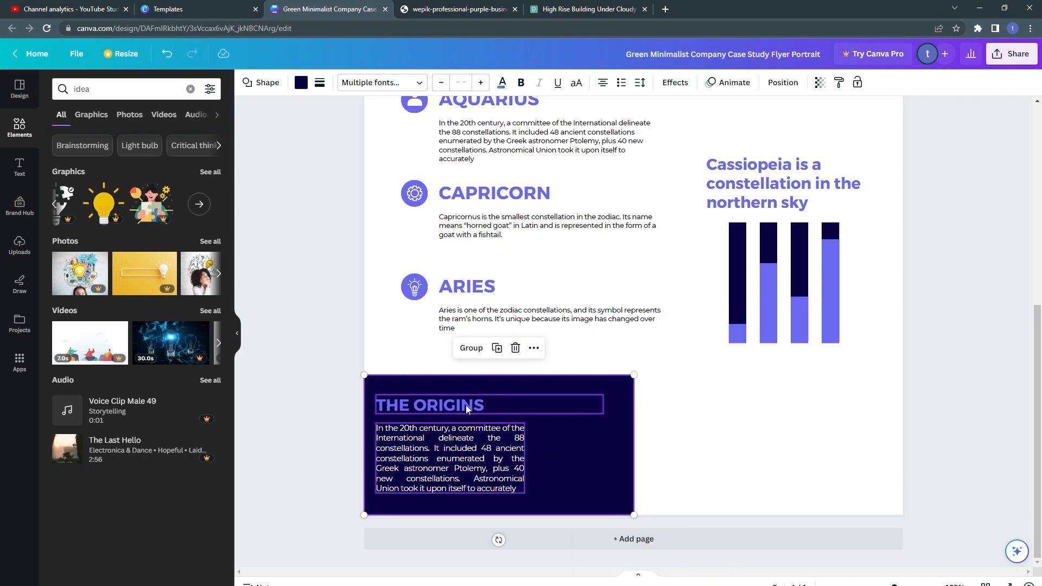
drag(462, 446, 587, 442)
key(ctrl+z)
click(506, 450)
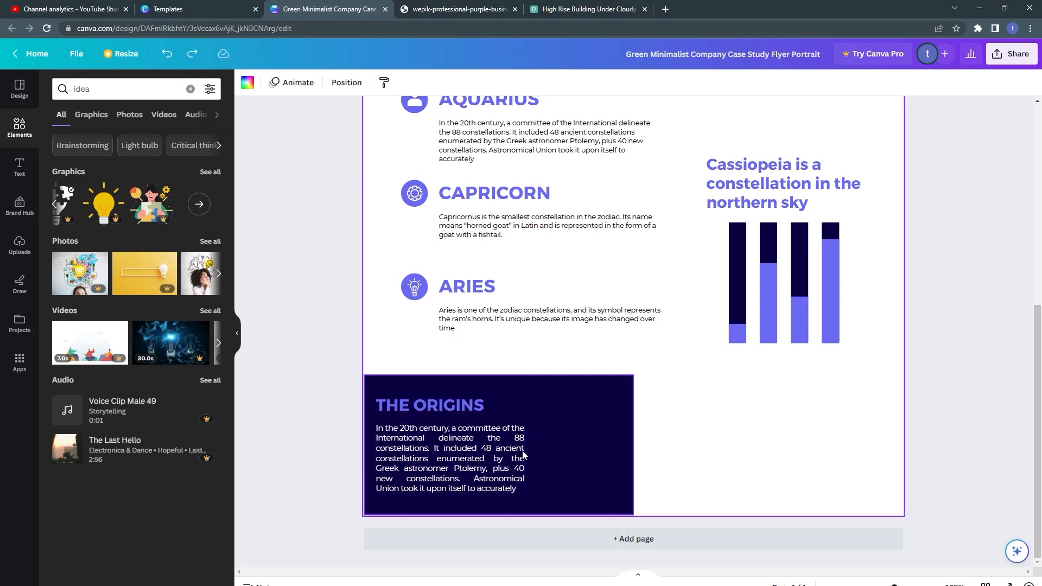
drag(474, 456, 589, 459)
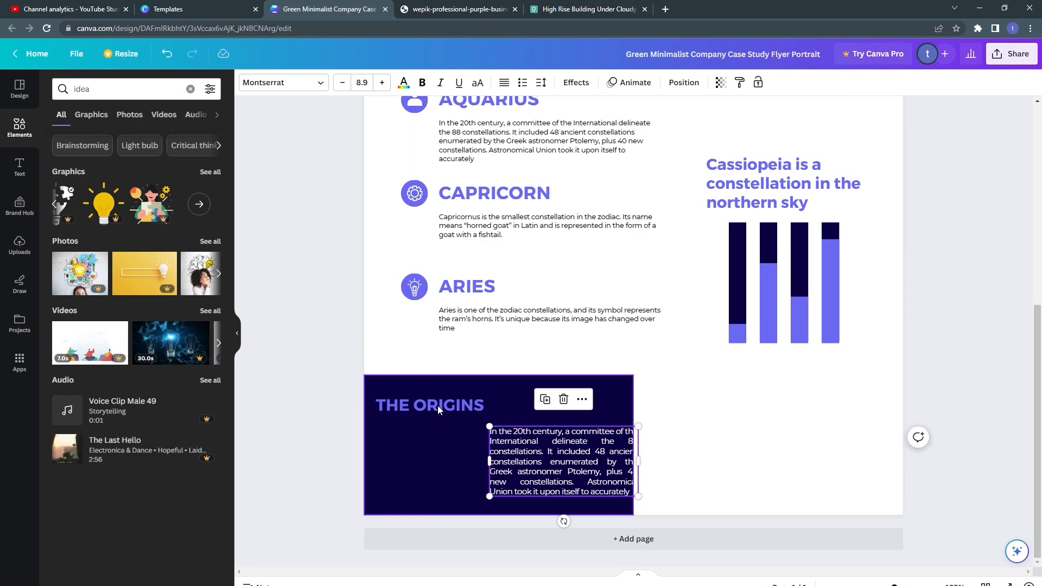
drag(438, 405, 517, 405)
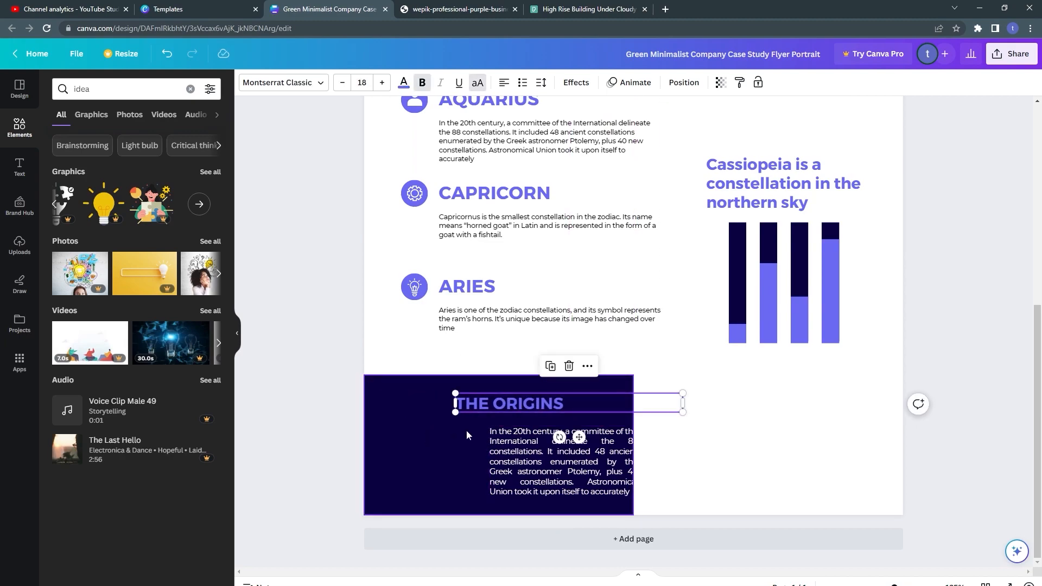
key(ctrl+z)
key(ctrl+z)
click(568, 451)
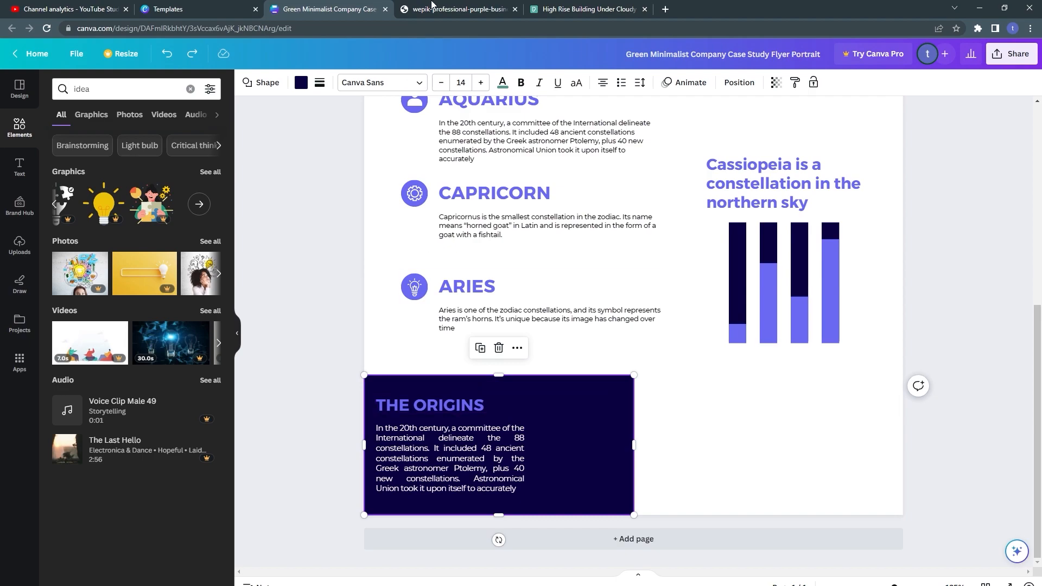
Check the contact heading's placement in the reference PDF and shift the copied Origins heading slightly to the right in its navy box.
click(400, 11)
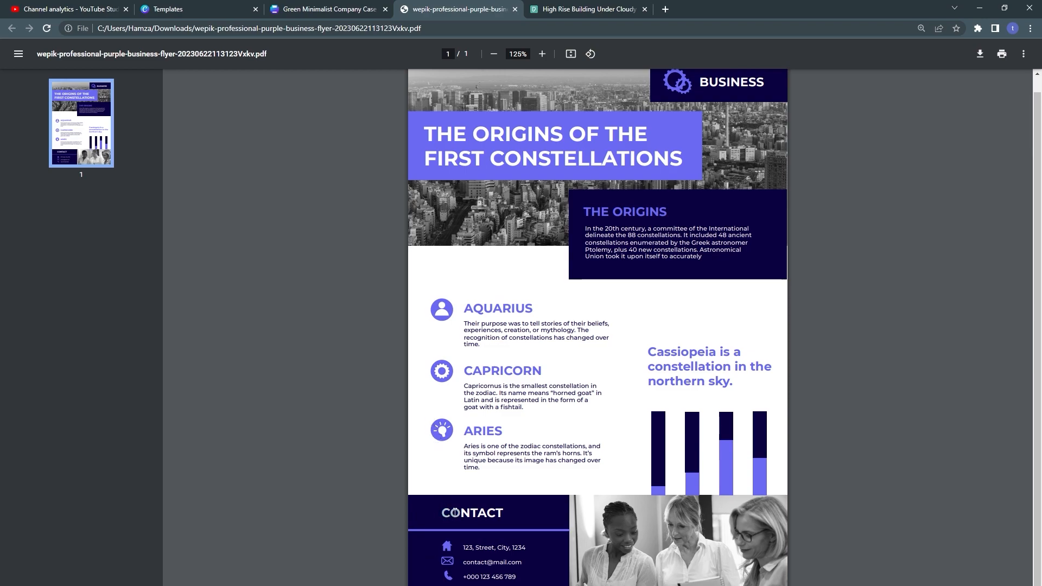
drag(420, 134, 425, 128)
click(342, 8)
click(341, 418)
scroll(376, 346, up, 5)
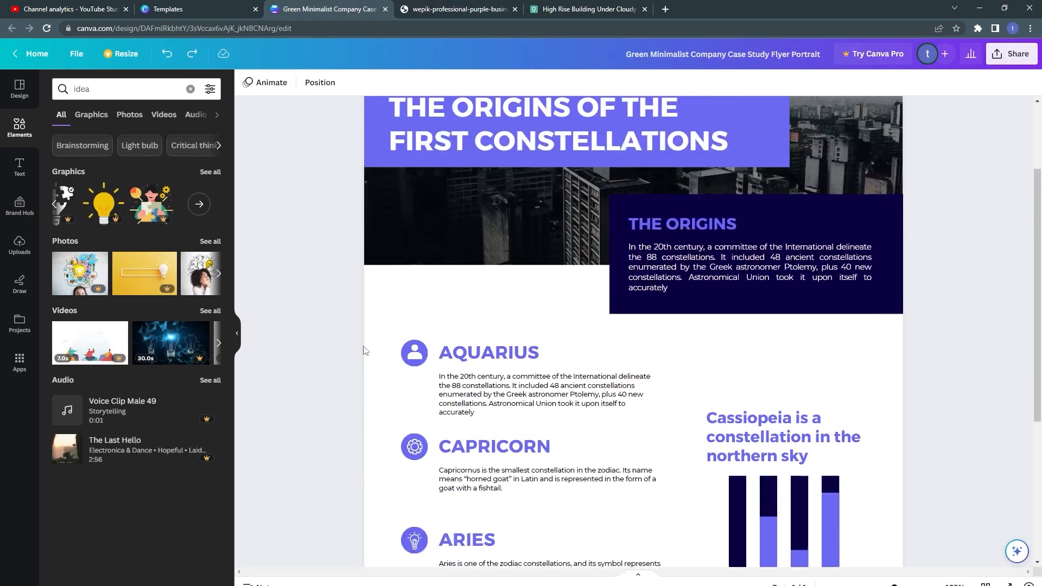
key(ctrl+minus)
scroll(374, 341, down, 3)
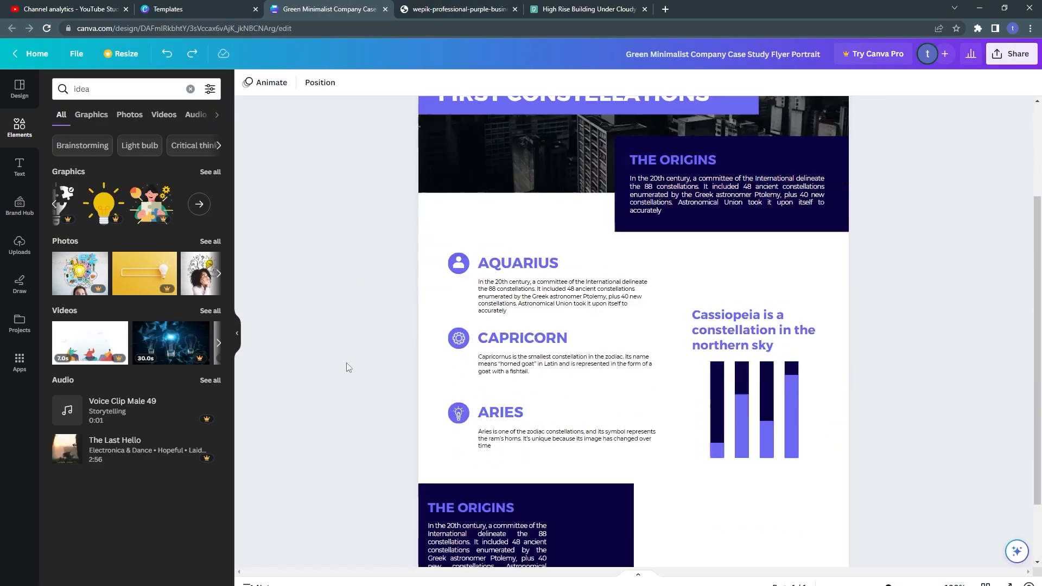
click(454, 446)
key(ctrl+minus)
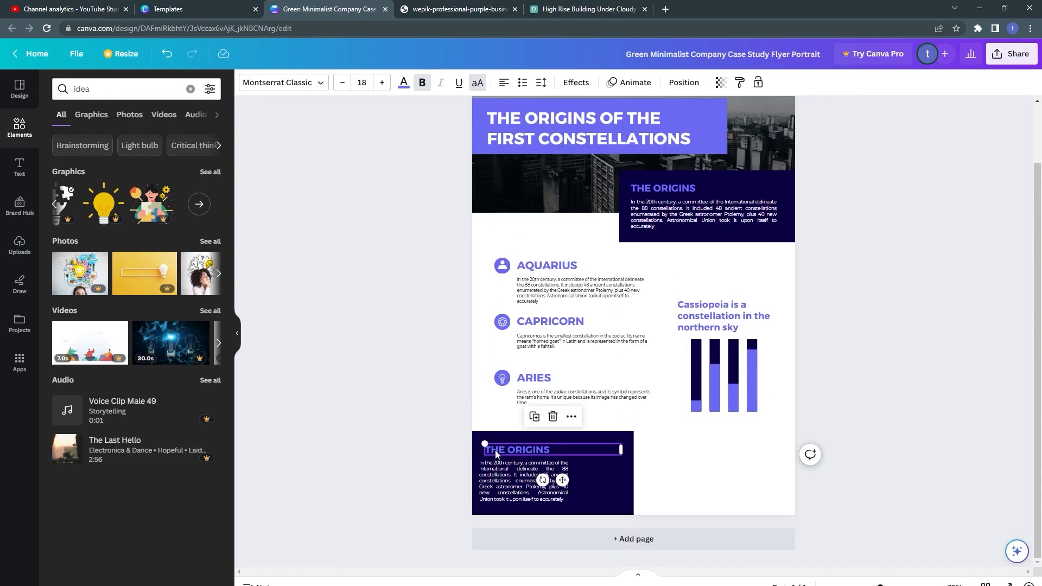
drag(499, 450, 498, 447)
Move the three constellation sections slightly left together and align the copied Origins heading with the left edge of their icons.
click(492, 239)
drag(492, 239, 548, 292)
key(ctrl+plus)
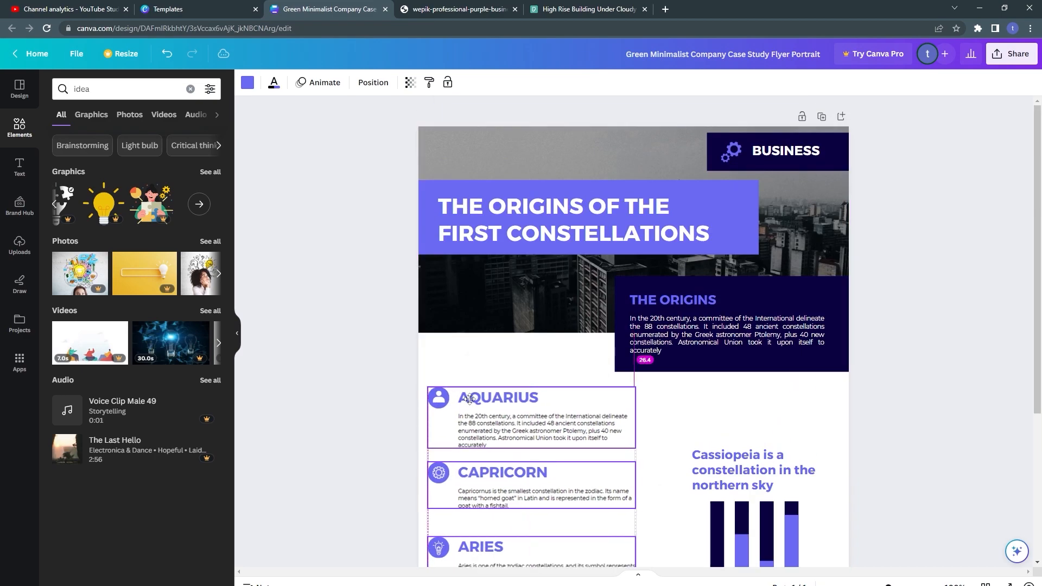
click(321, 370)
scroll(321, 370, down, 5)
drag(481, 399, 463, 422)
click(375, 407)
Replace the copied Origins heading with the word CONTACT taken from the reference PDF.
double_click(493, 429)
click(417, 6)
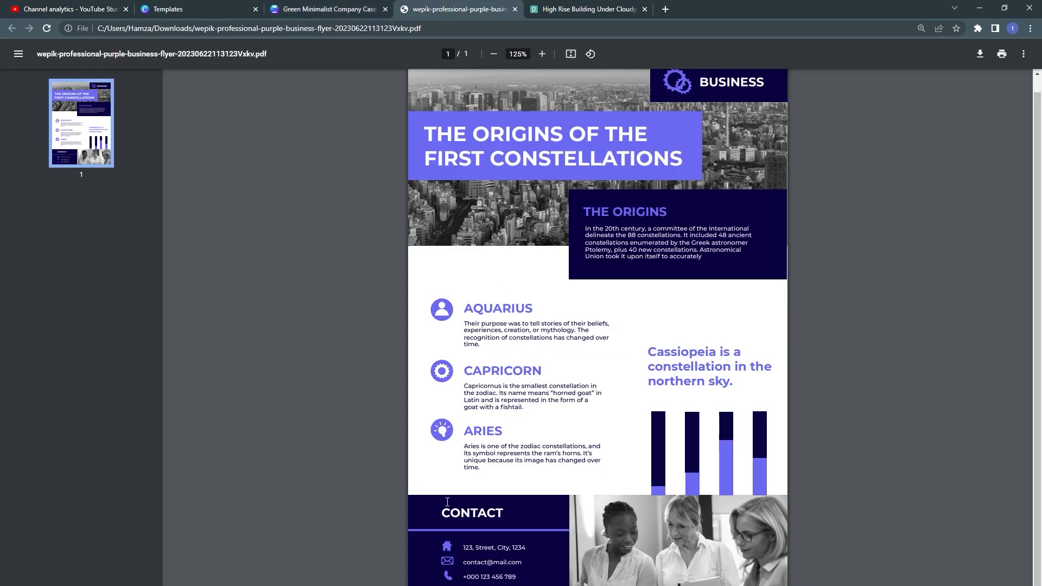
drag(443, 517, 503, 515)
right_click(503, 513)
click(511, 522)
click(331, 8)
key(ctrl+v)
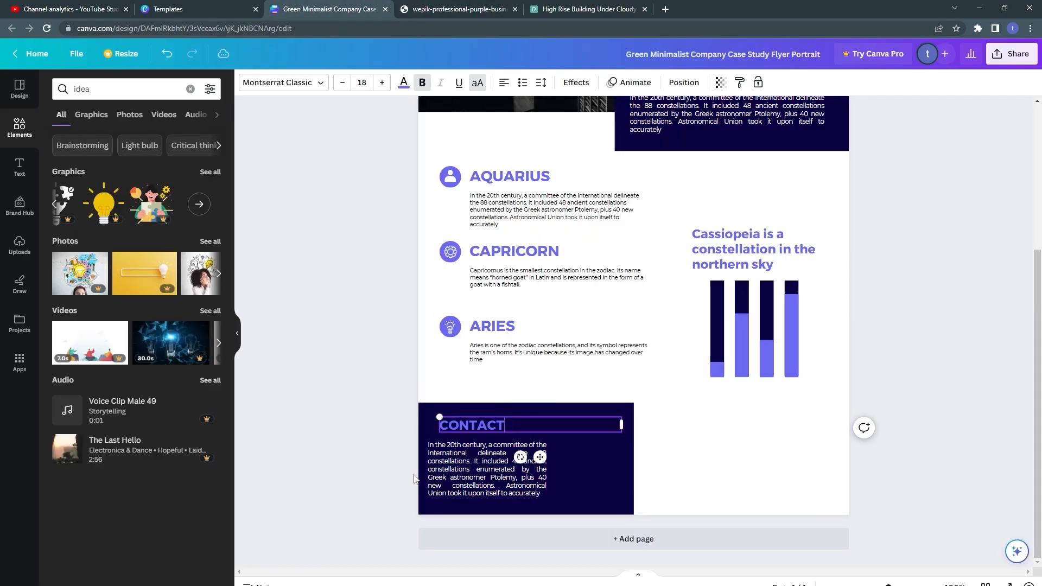
click(387, 451)
Replace the paragraph under the CONTACT heading with the address line copied from the reference PDF.
double_click(437, 469)
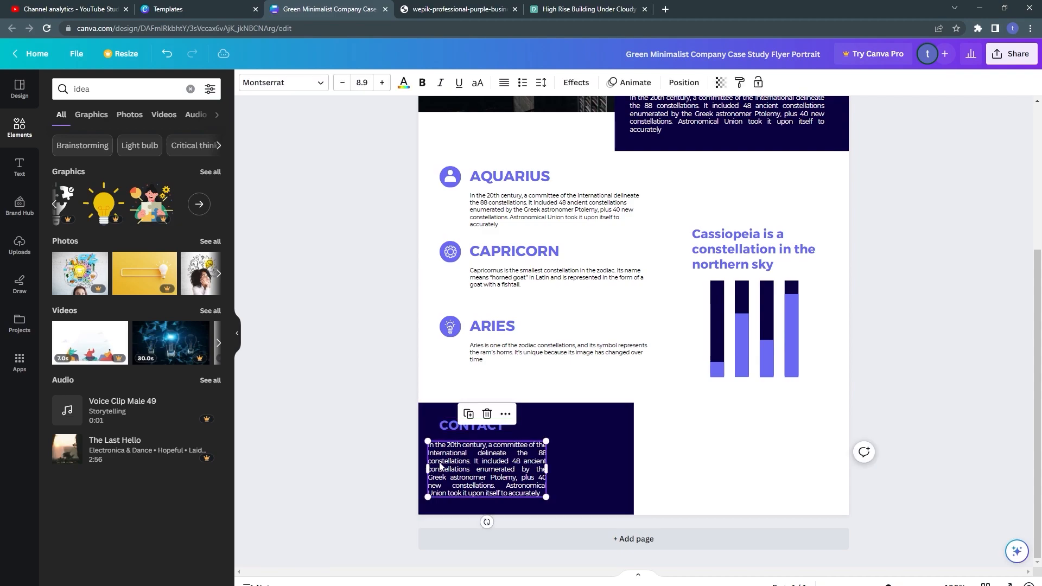
click(185, 5)
click(427, 5)
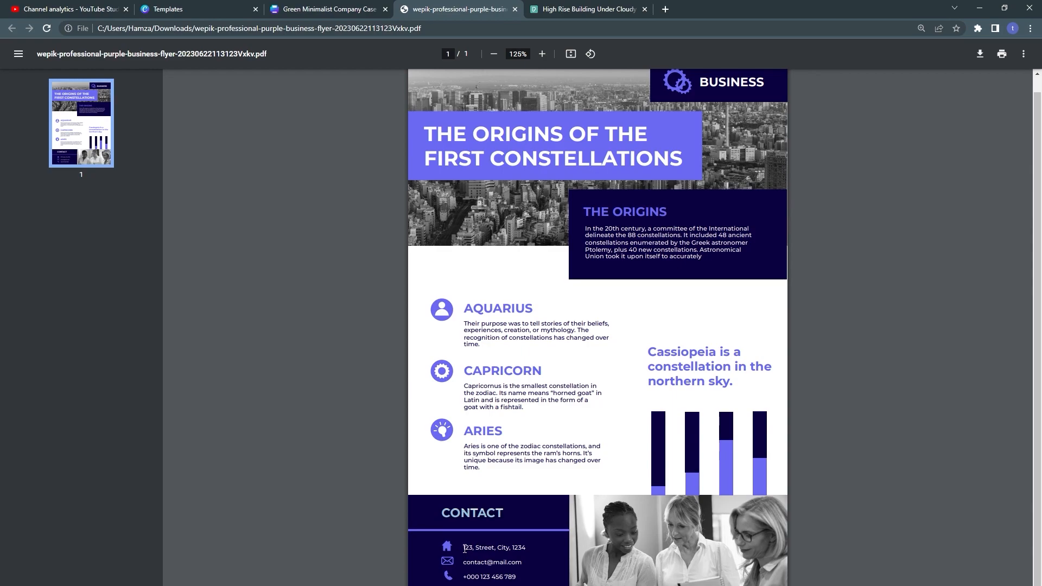
drag(465, 549, 524, 548)
right_click(521, 548)
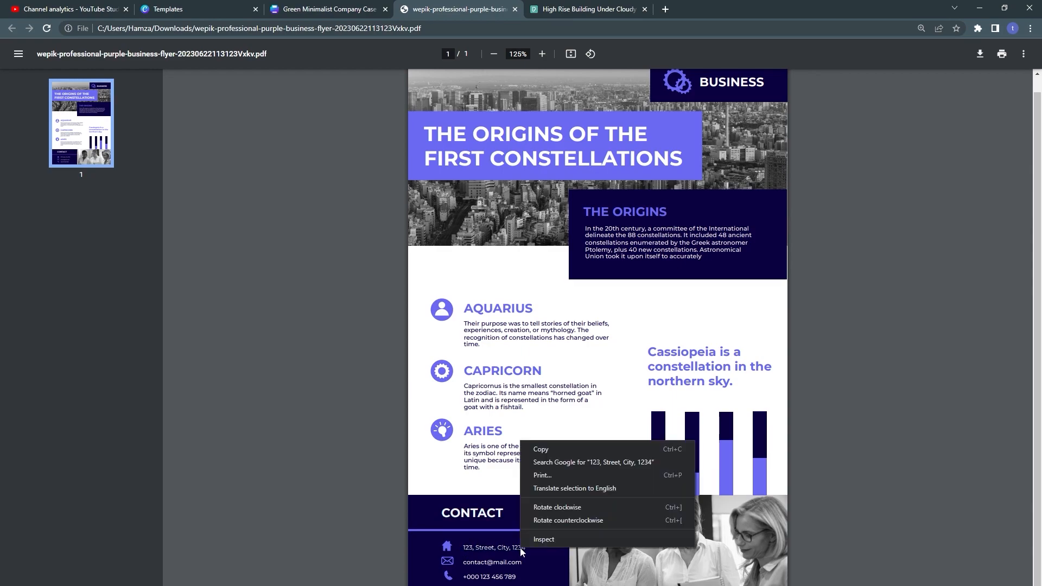
click(541, 461)
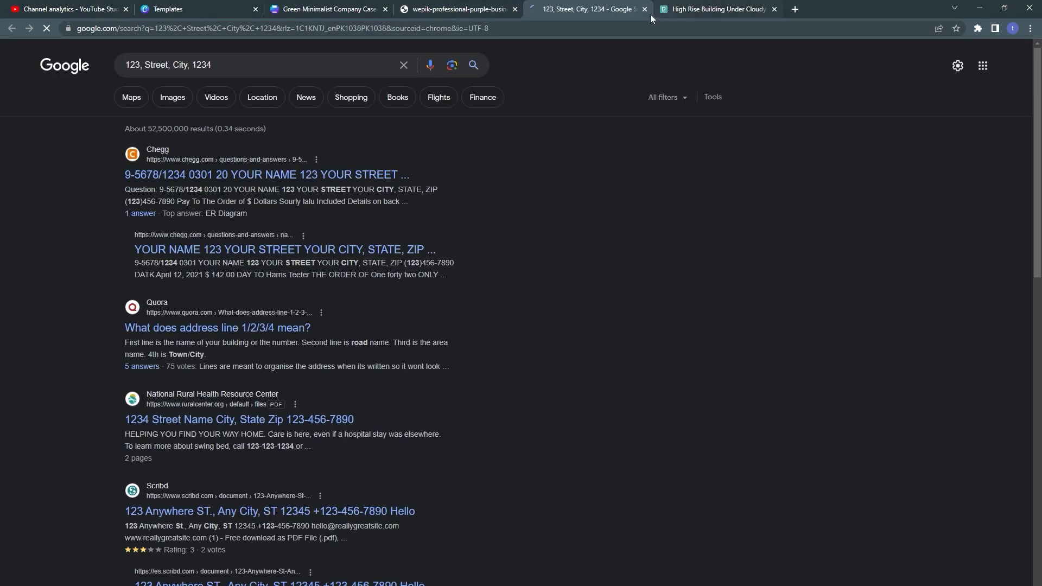
click(642, 10)
click(298, 6)
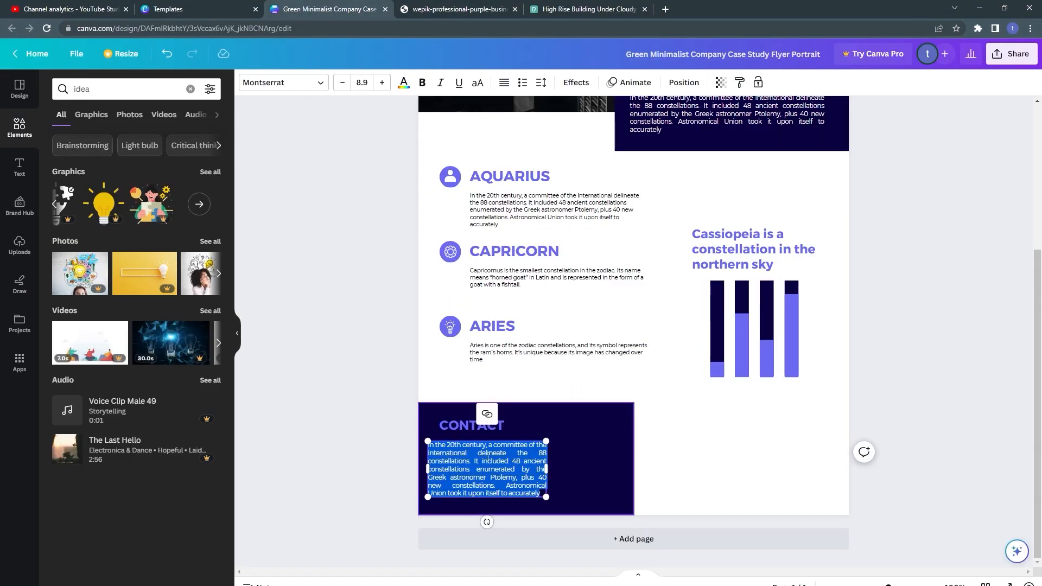
click(433, 10)
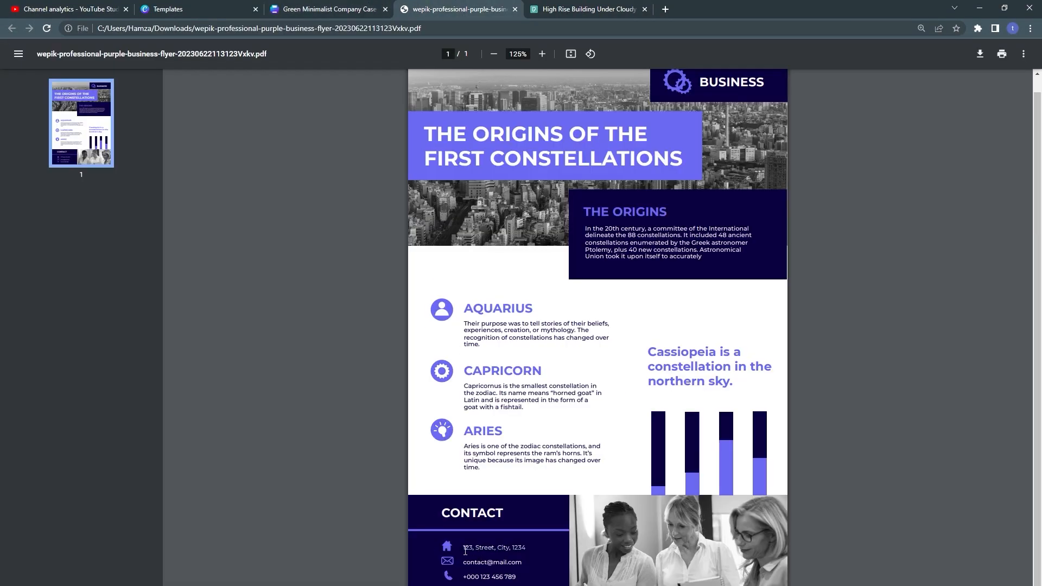
right_click(516, 546)
click(536, 576)
click(323, 7)
key(ctrl+v)
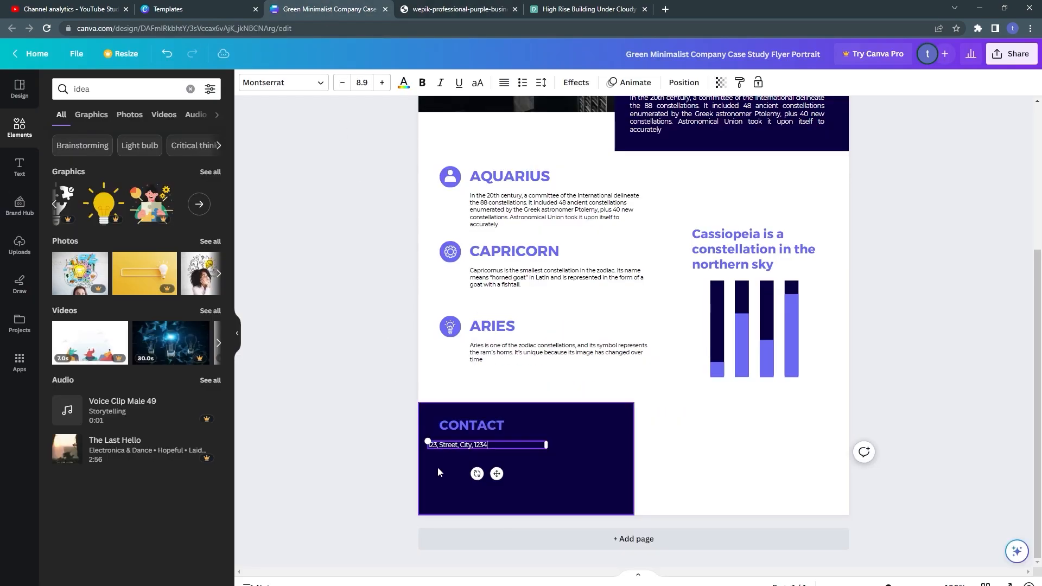
Set the address line's font size to 7.9 and narrow its text box to fit the text.
key(ctrl+shift+comma)
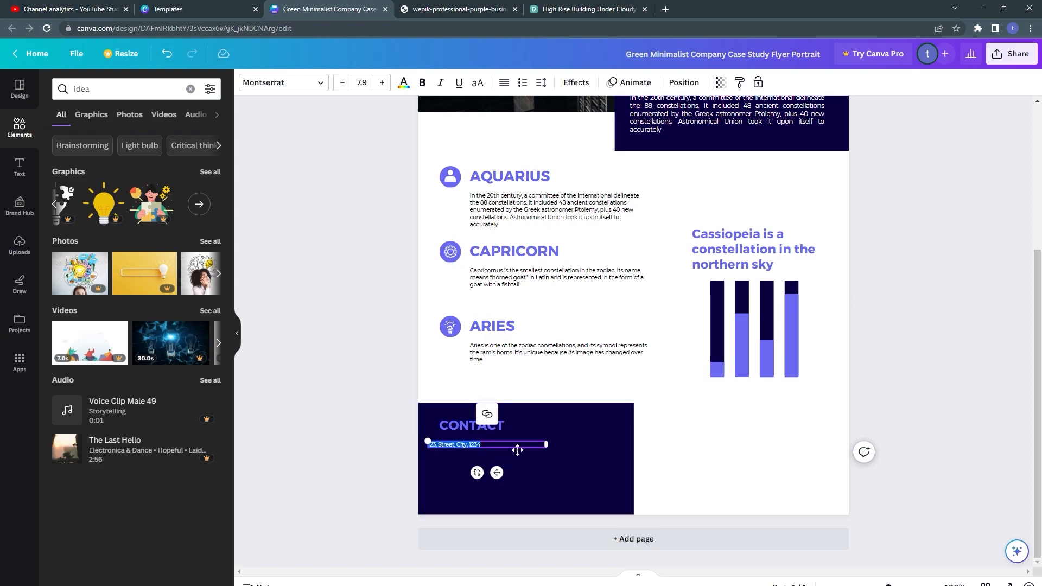
key(ctrl+plus)
scroll(464, 390, up, 1)
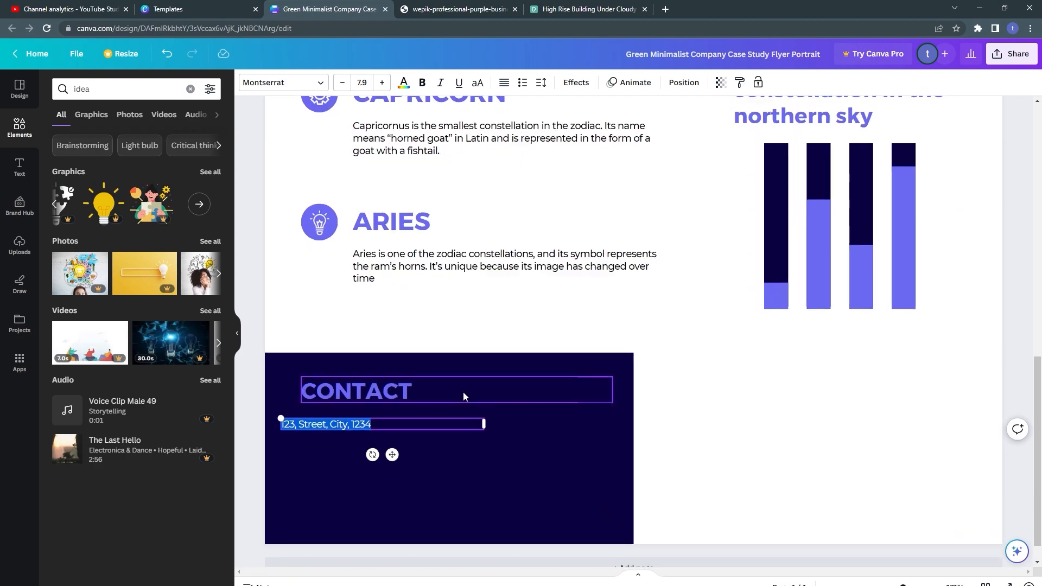
scroll(464, 393, down, 1)
scroll(480, 401, up, 1)
scroll(461, 429, up, 1)
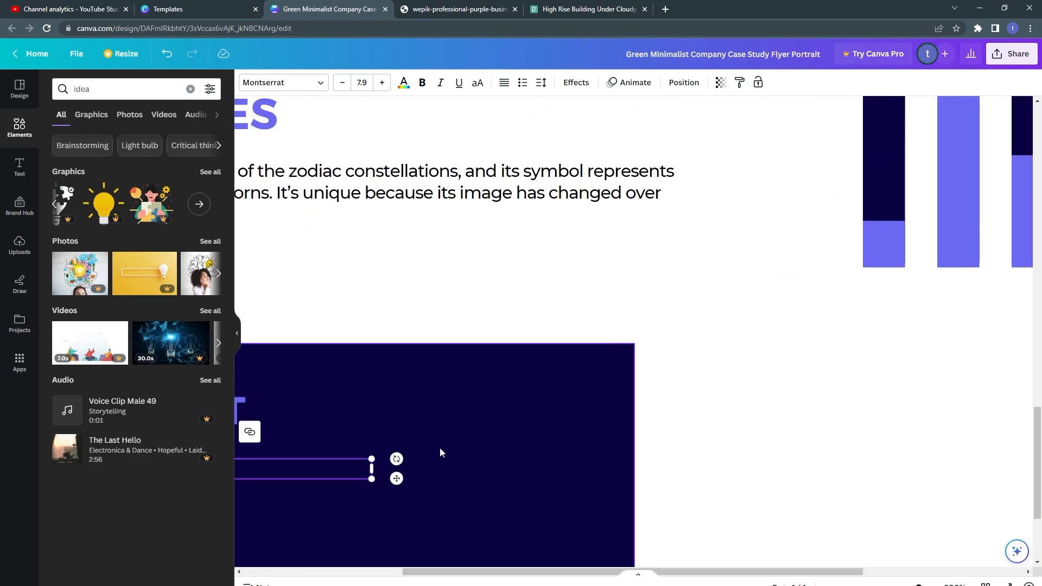
scroll(441, 447, down, 3)
drag(559, 573, 358, 558)
drag(649, 306, 475, 307)
click(275, 373)
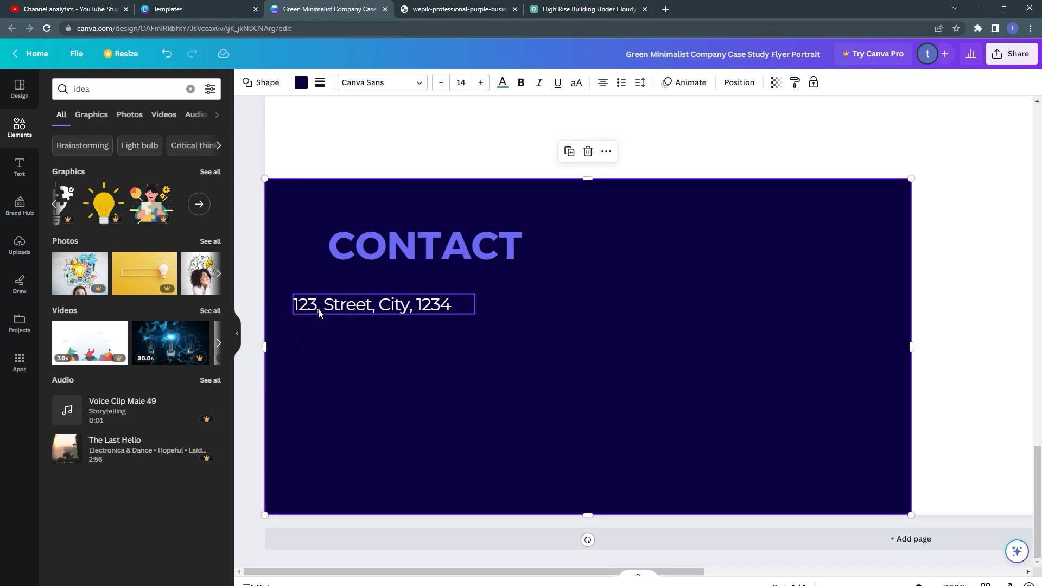
Move the address line to the right and add the solid house graphic from a "home icon" search to the contact block.
drag(319, 308, 452, 306)
click(92, 87)
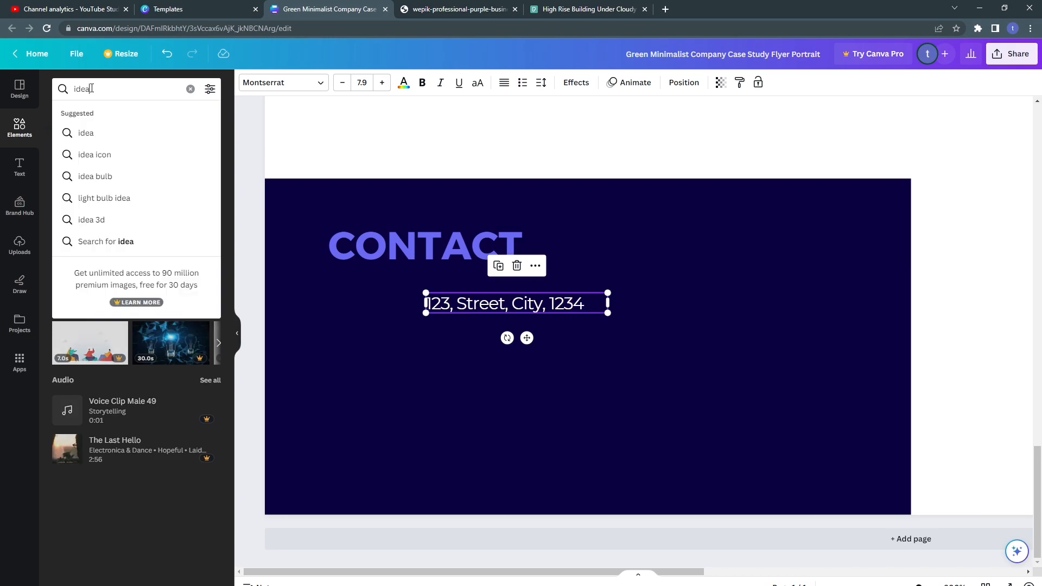
double_click(86, 88)
text(home icons)
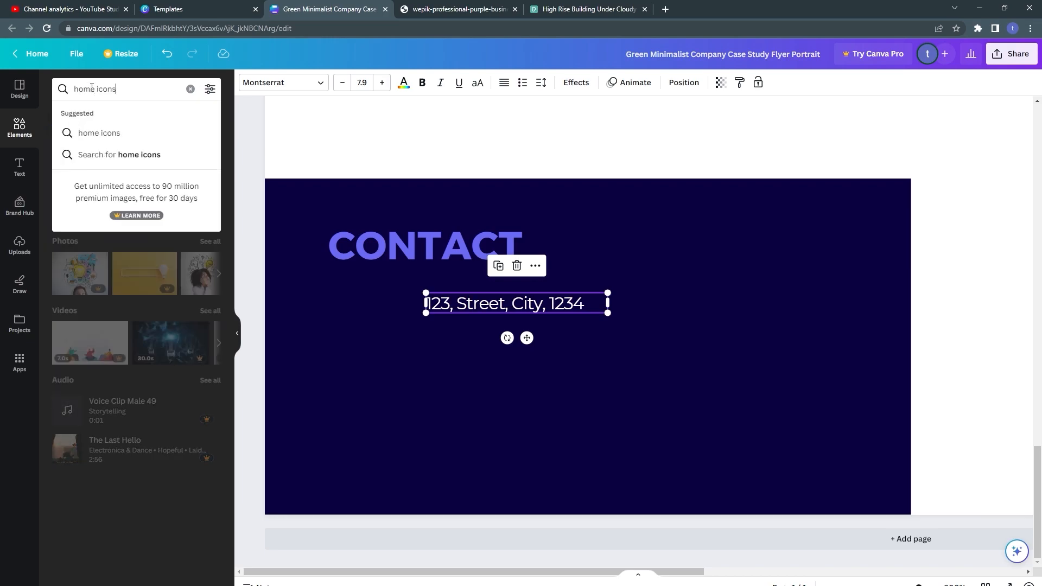
key(Return)
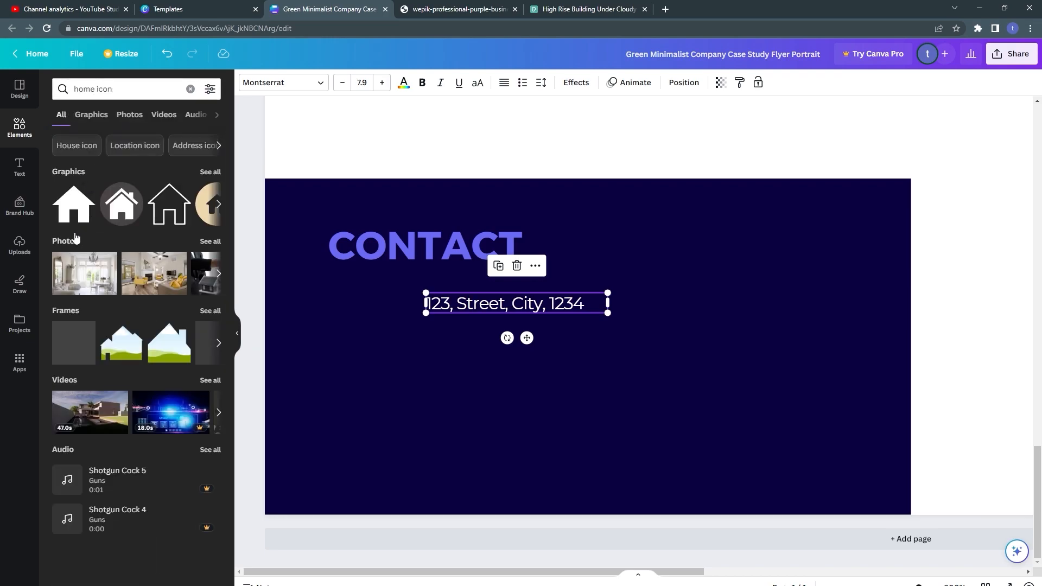
drag(74, 203, 485, 208)
drag(673, 349, 564, 199)
drag(866, 474, 623, 262)
drag(529, 167, 713, 323)
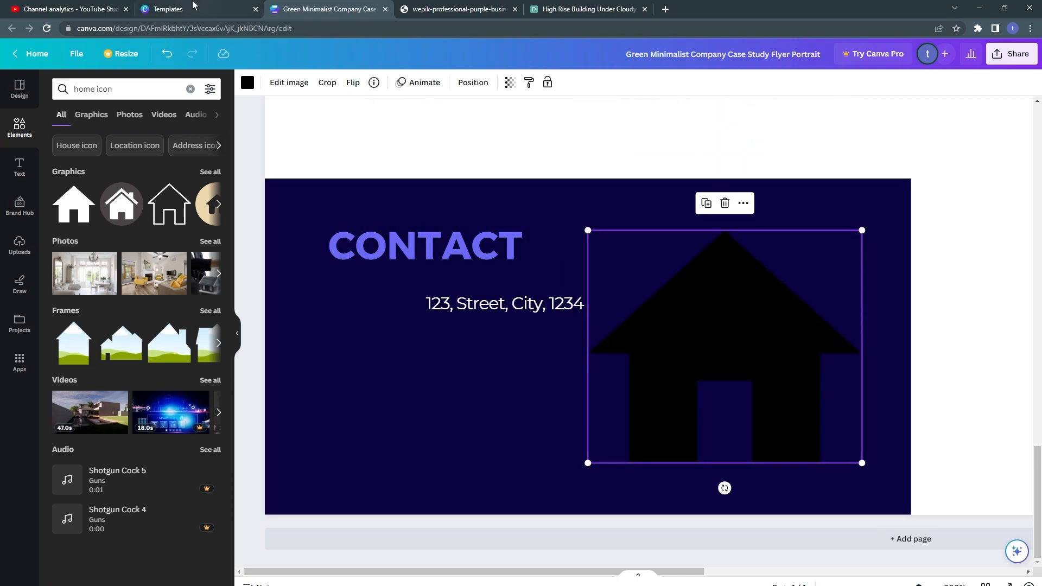
Check the reference PDF's contact icons and color the house graphic in the document's light purple.
click(427, 8)
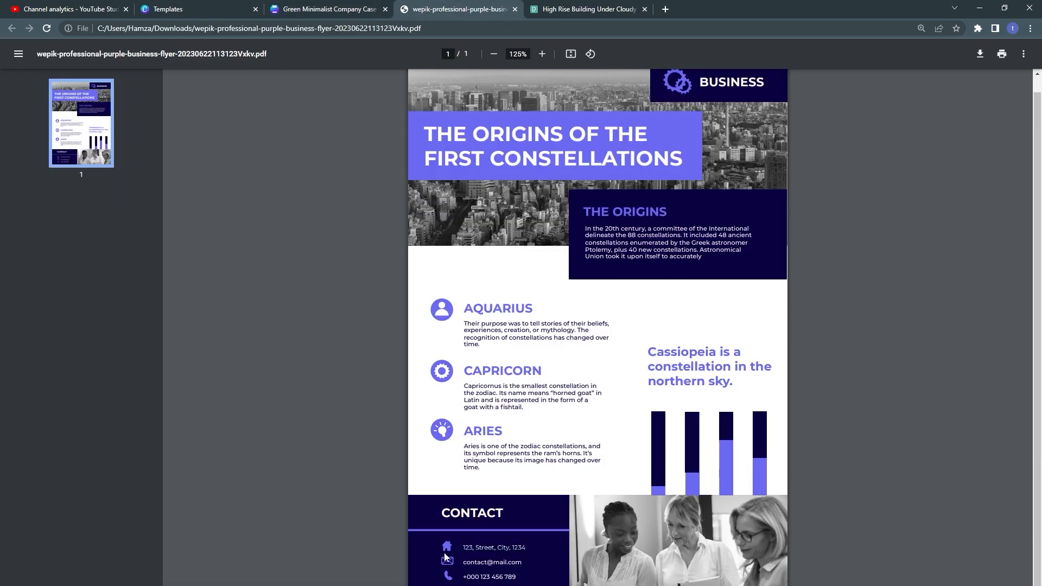
click(342, 9)
drag(641, 337, 628, 338)
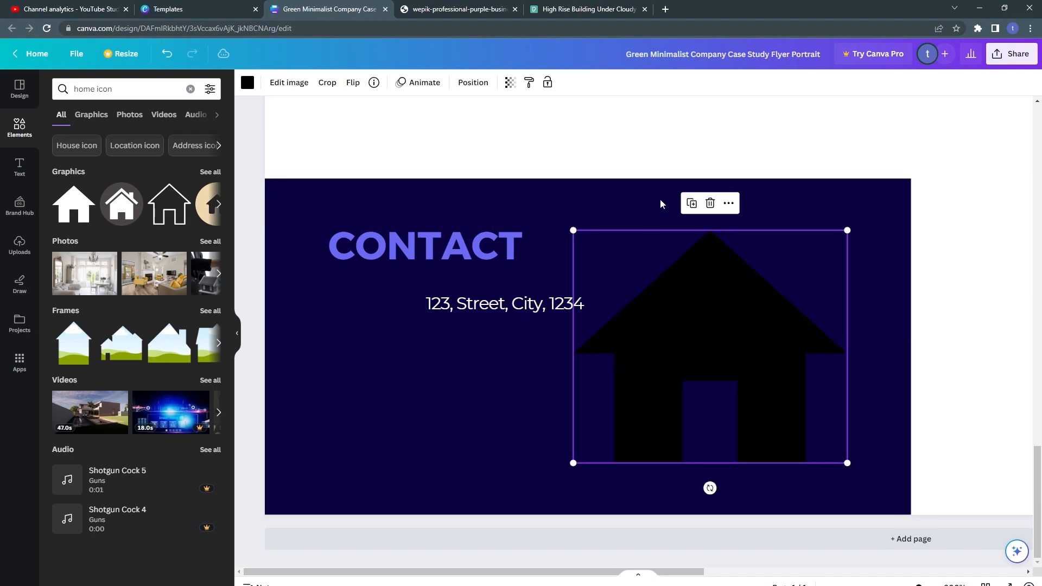
click(248, 83)
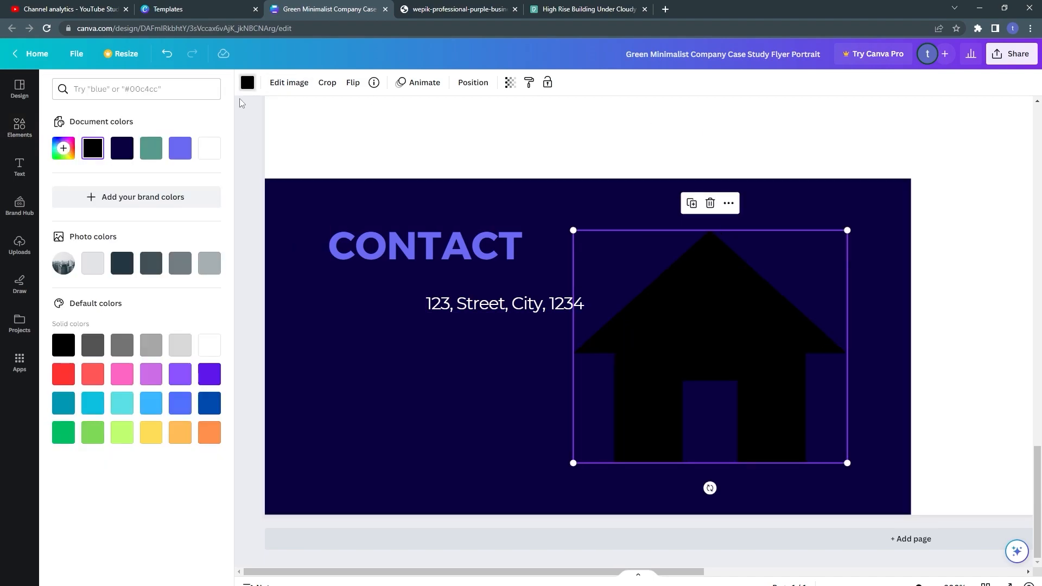
click(180, 148)
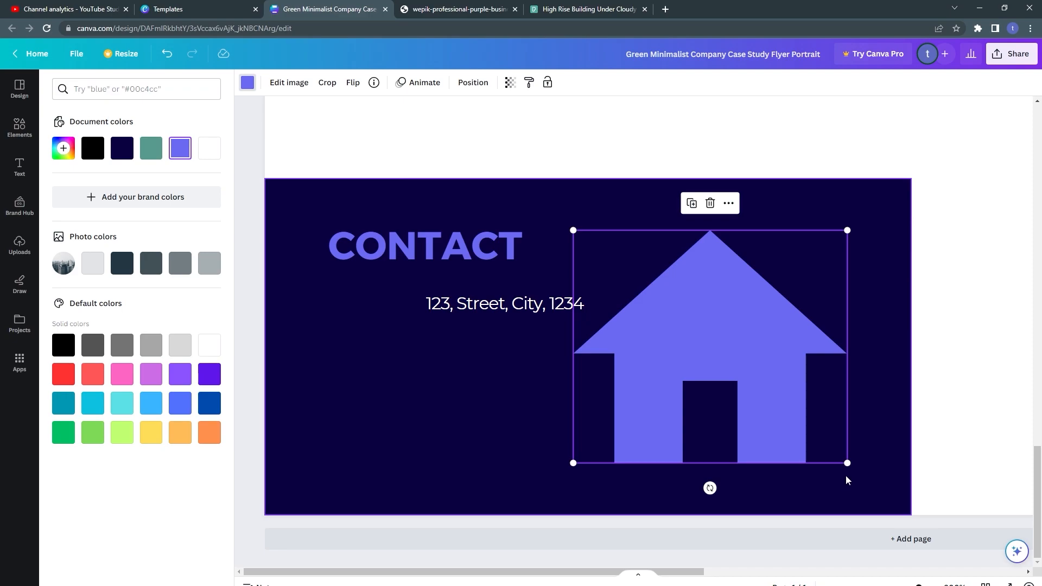
Shrink the house graphic to a small icon and place it below the CONTACT heading, aligned with the heading's left edge.
drag(847, 463, 349, 303)
click(455, 9)
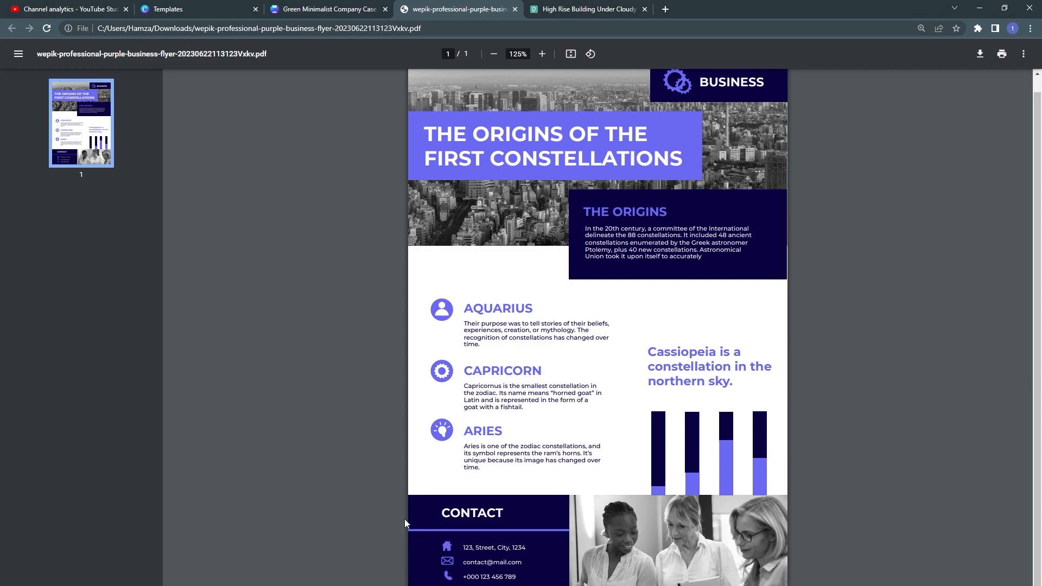
click(310, 8)
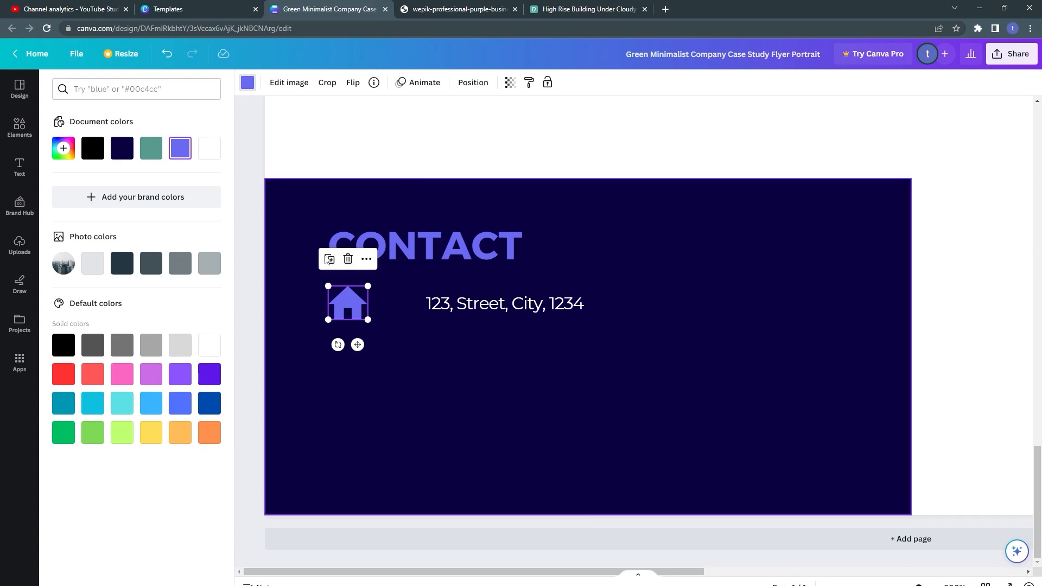
click(328, 275)
mouse_move(349, 303)
mouse_down()
mouse_move(347, 329)
mouse_move(346, 285)
mouse_move(342, 371)
mouse_move(344, 354)
mouse_move(303, 352)
mouse_move(396, 347)
mouse_move(350, 312)
mouse_move(348, 242)
mouse_move(349, 315)
mouse_up()
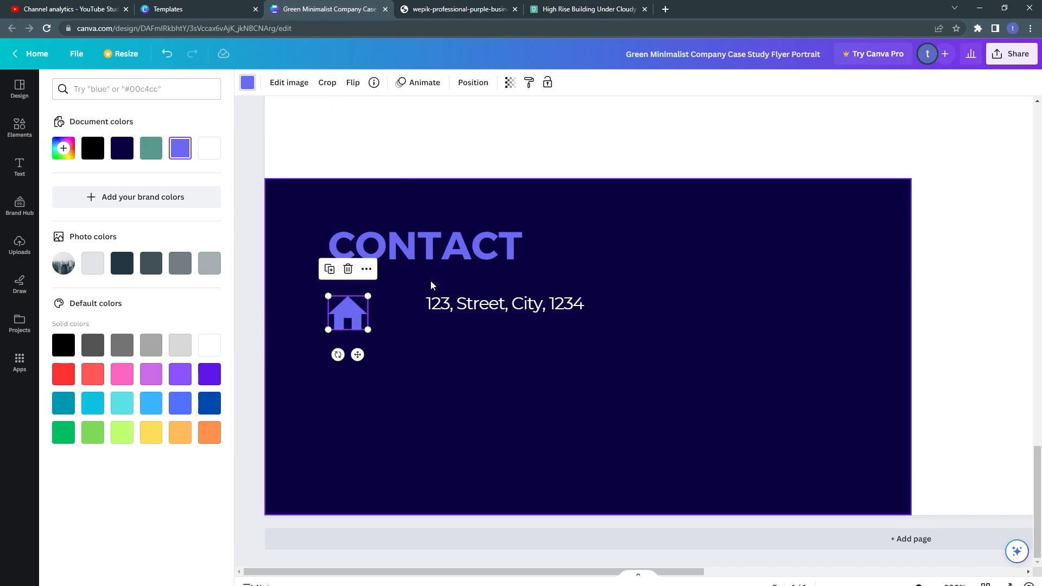
Move the address line next to the house icon and center it vertically on the icon.
click(434, 298)
drag(435, 298, 450, 321)
key(ctrl+z)
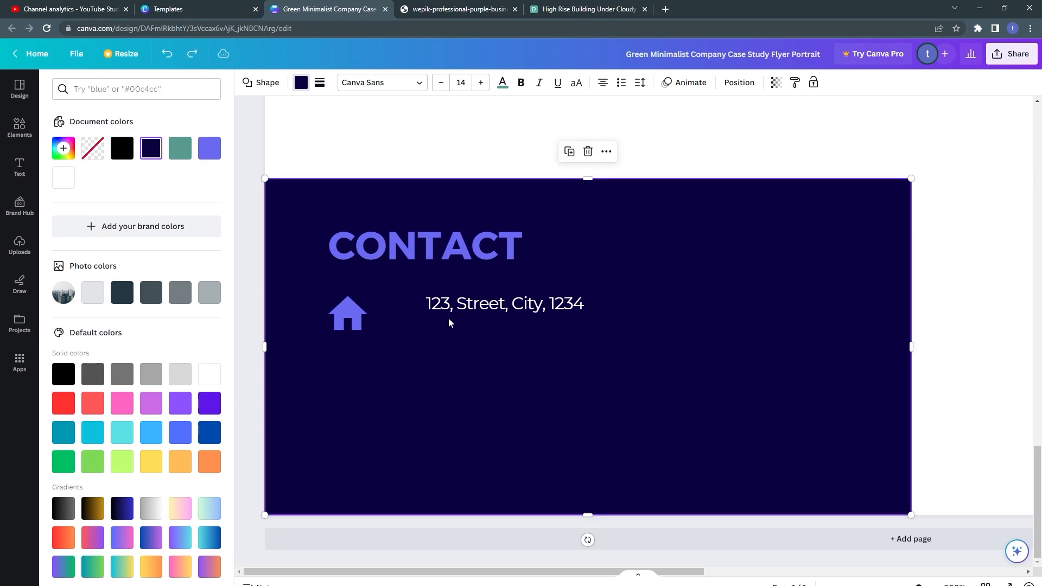
click(476, 306)
drag(477, 306, 446, 315)
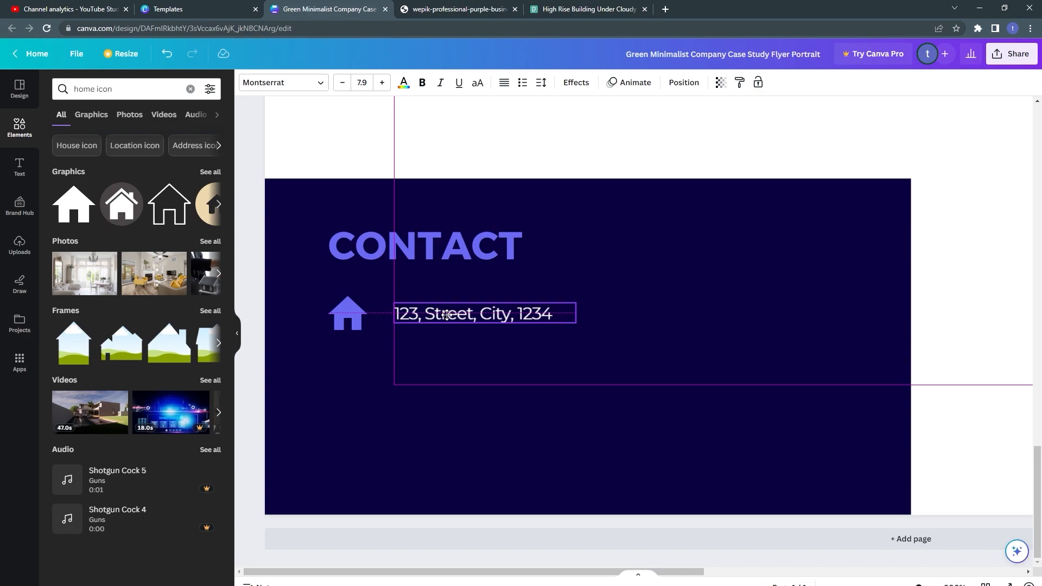
drag(446, 315, 446, 317)
click(361, 386)
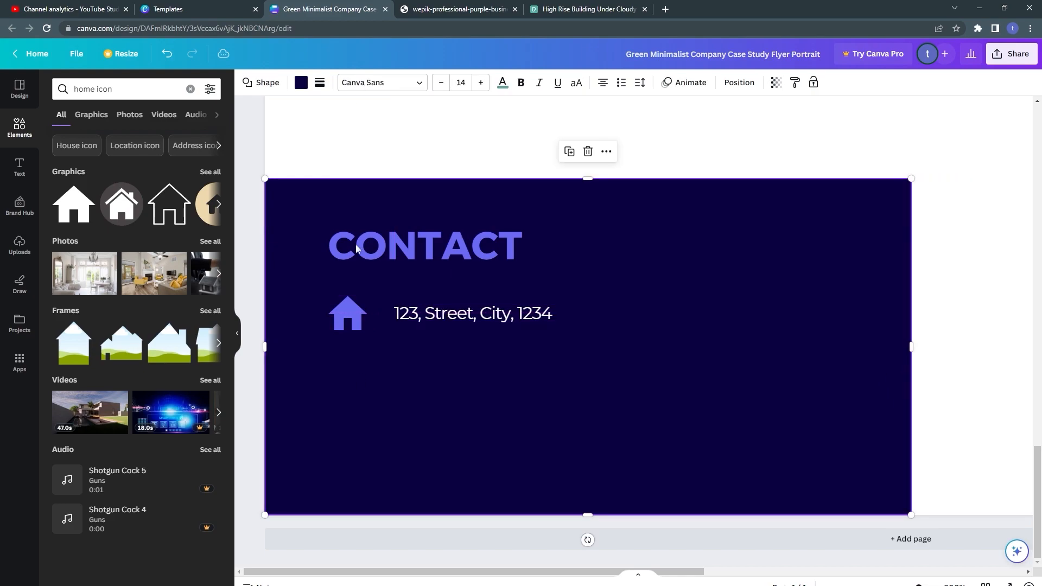
Try to group the house icon with the address line.
scroll(357, 181, down, 1)
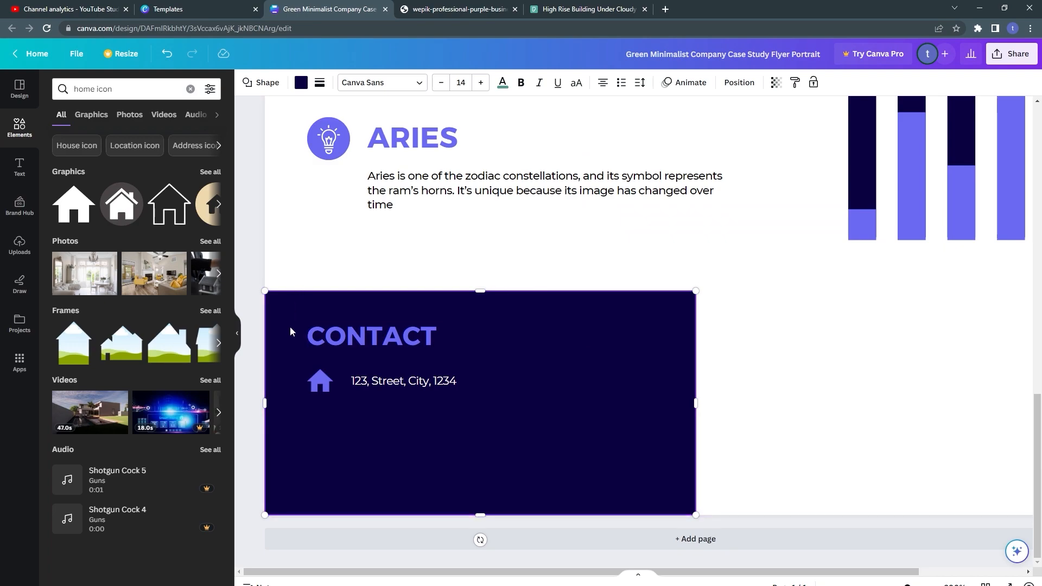
click(459, 10)
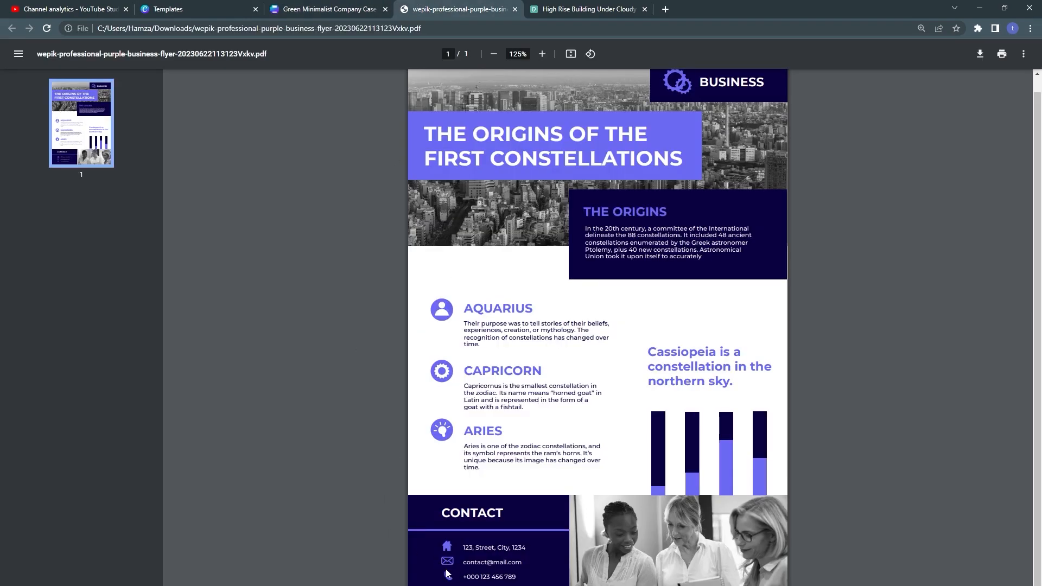
click(274, 10)
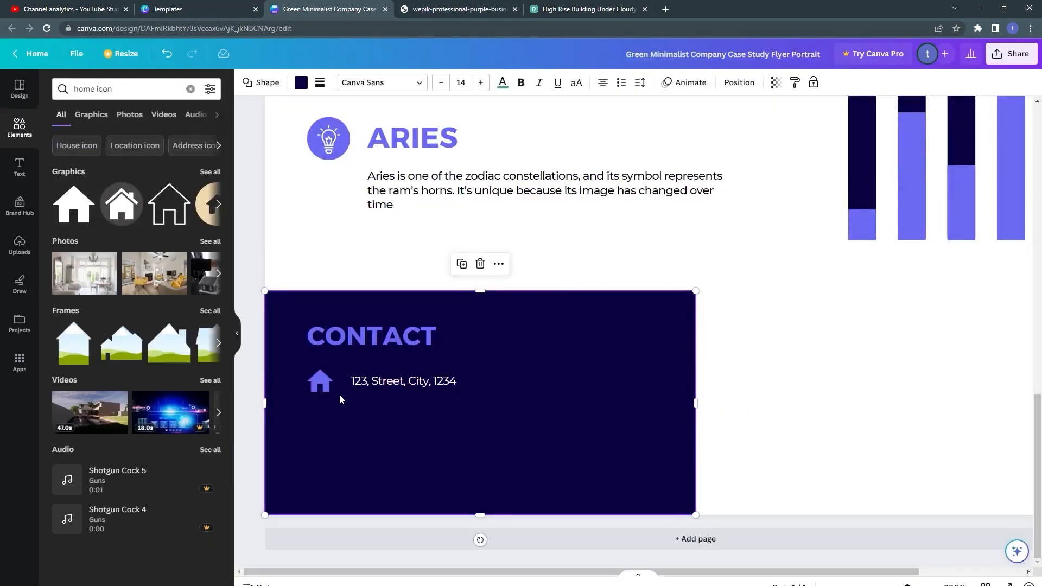
click(321, 381)
shift+click(389, 382)
right_click(389, 389)
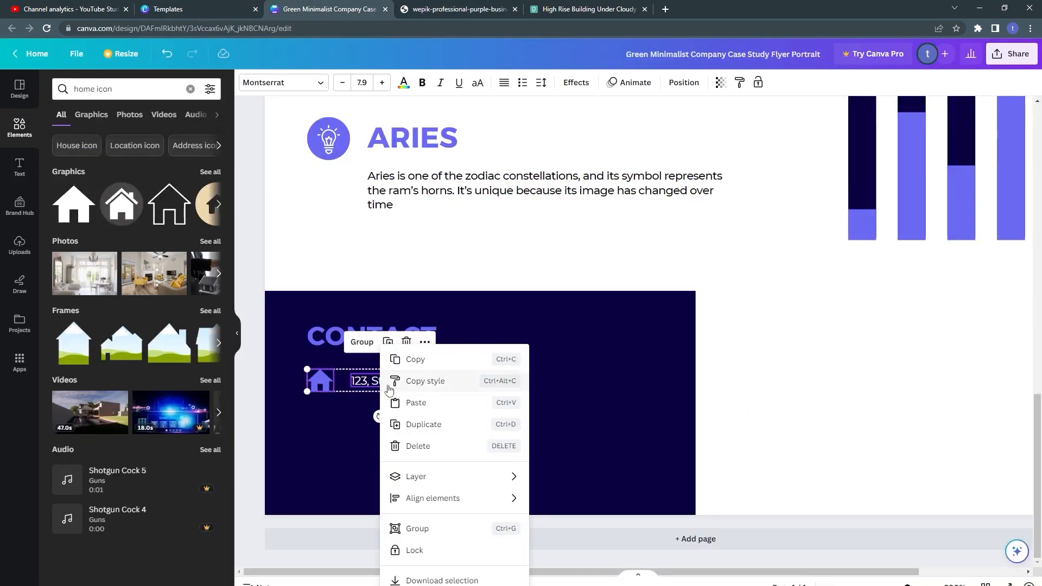
click(410, 529)
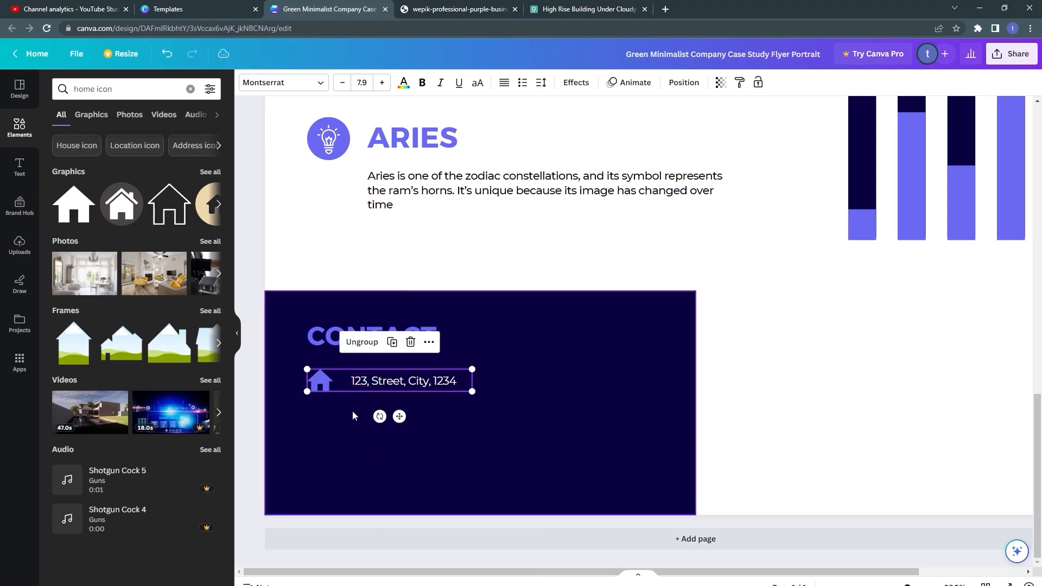
key(ctrl+z)
Duplicate the house icon and address line twice, stacking the copies below as evenly spaced second and third rows.
click(320, 381)
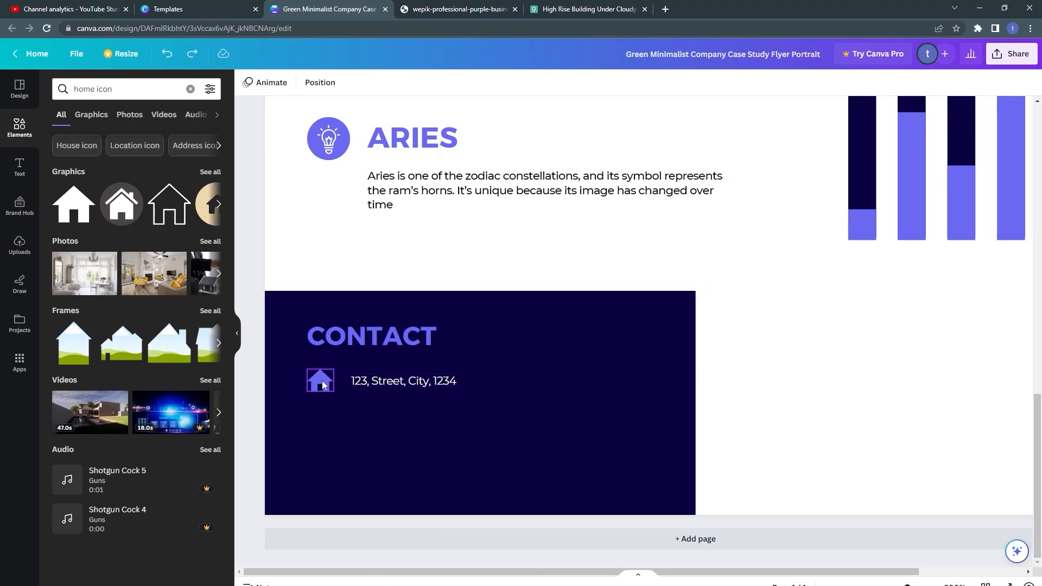
shift+click(398, 385)
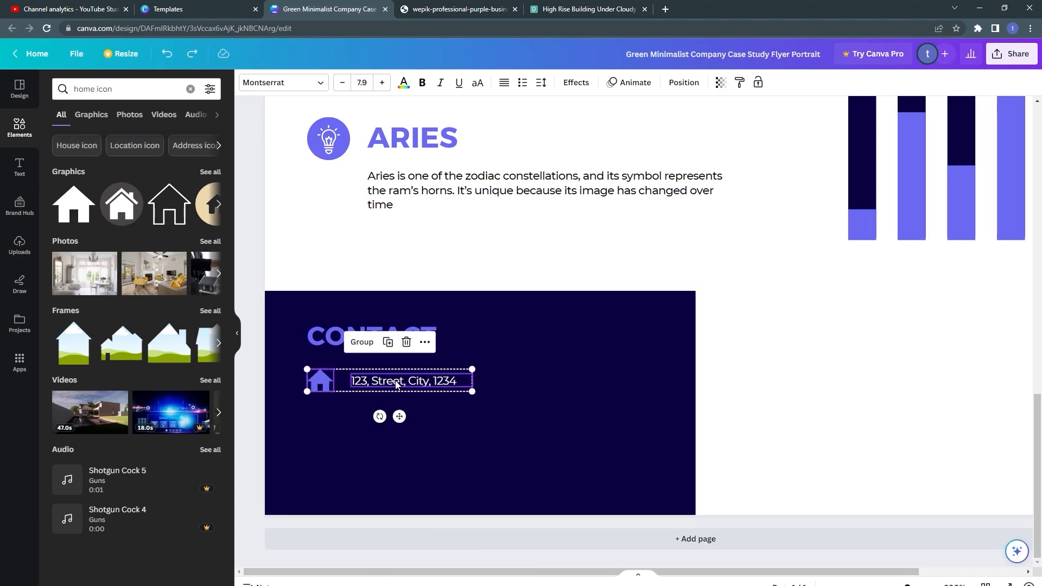
drag(398, 384, 397, 414)
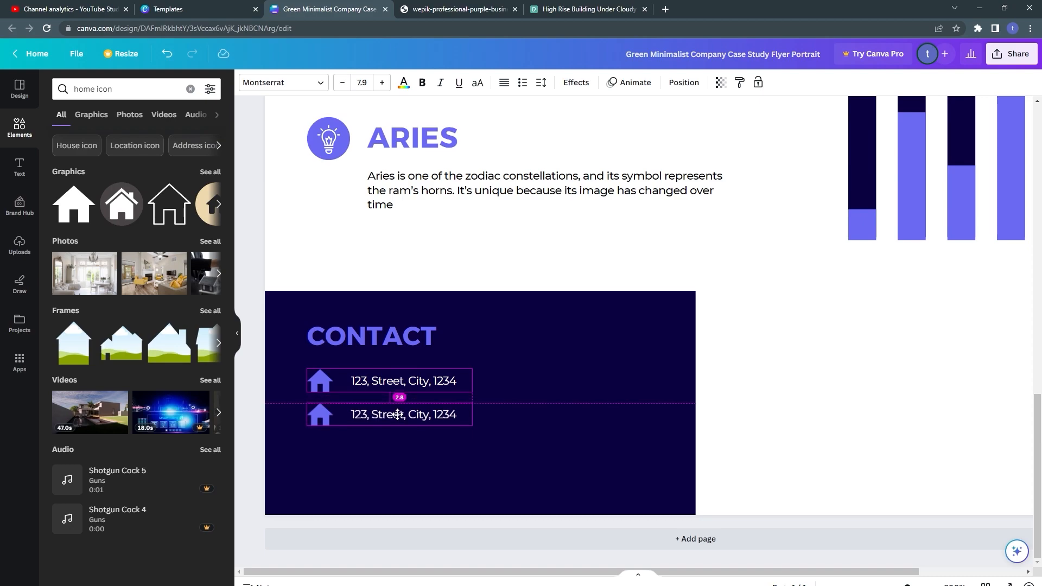
drag(398, 414, 399, 450)
key(Left)
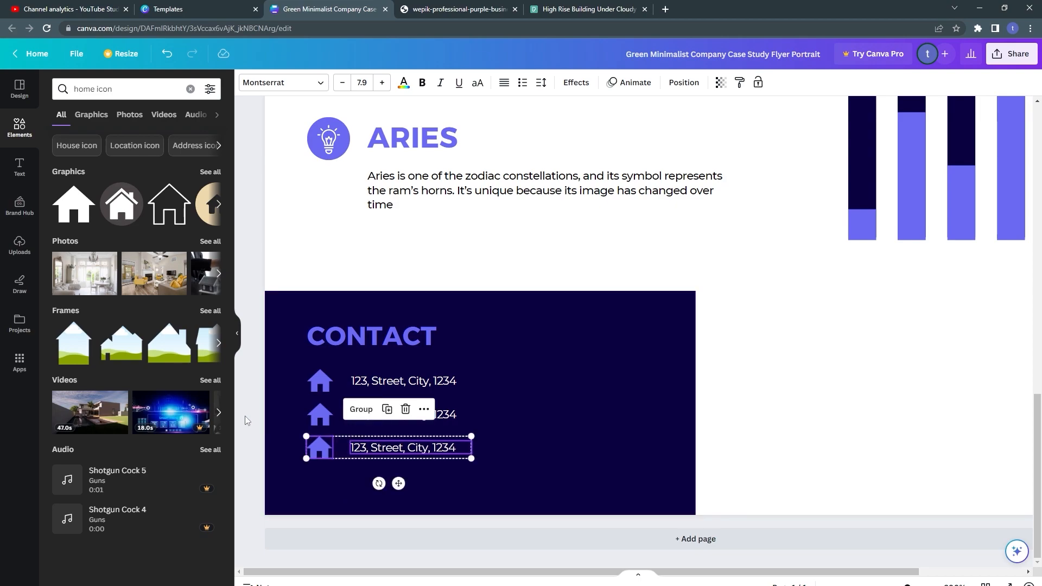
click(325, 482)
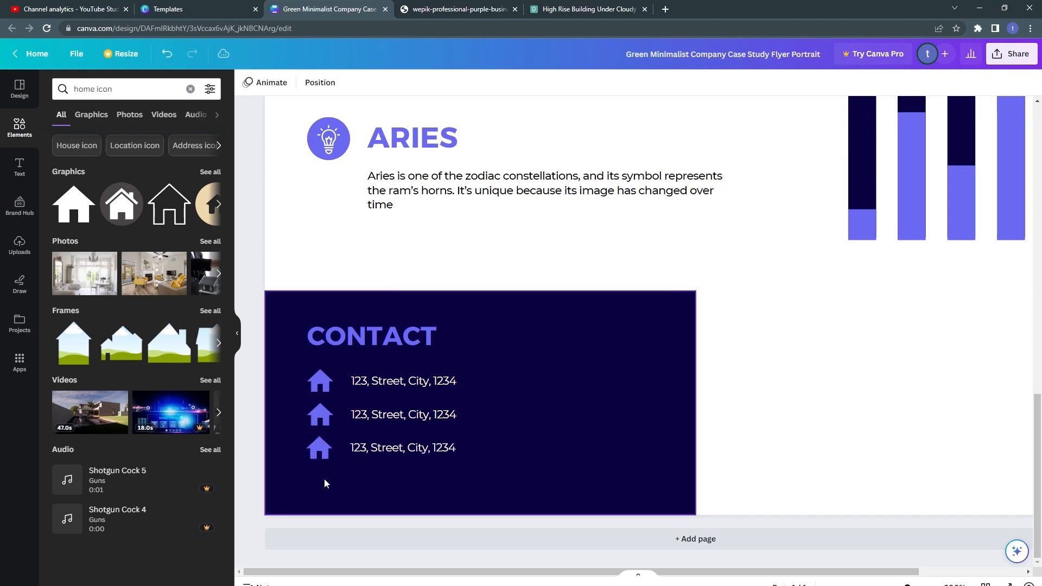
Add the outlined envelope graphic from a "mail" search to the page and color it in the document's light purple.
click(327, 451)
click(320, 383)
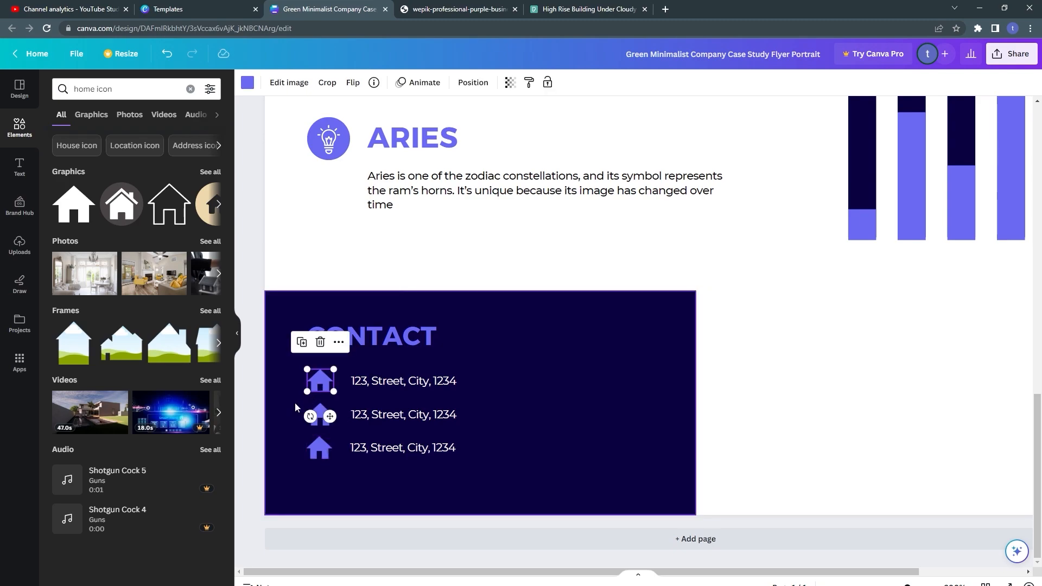
click(321, 425)
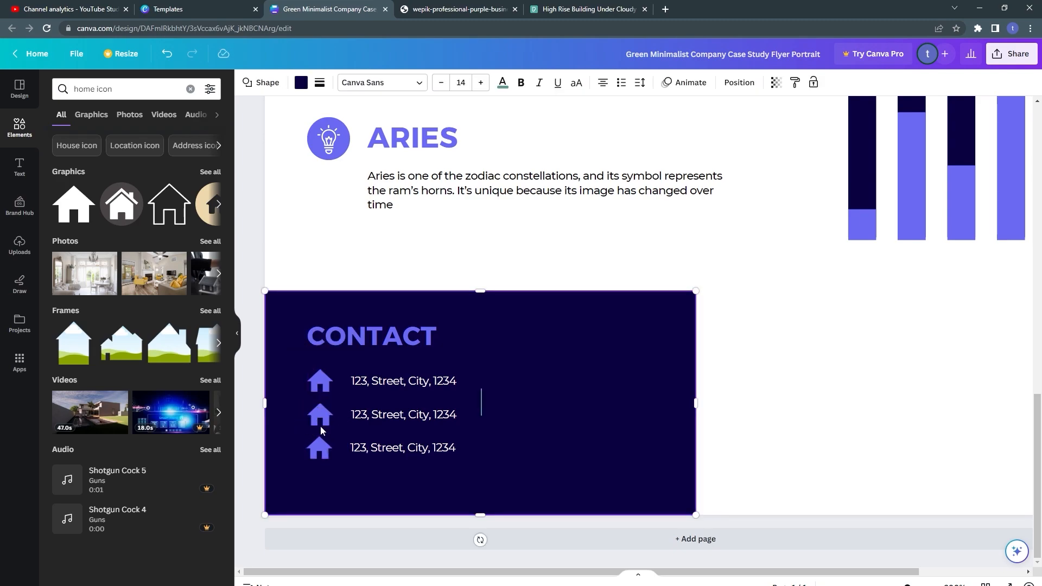
click(320, 426)
click(129, 93)
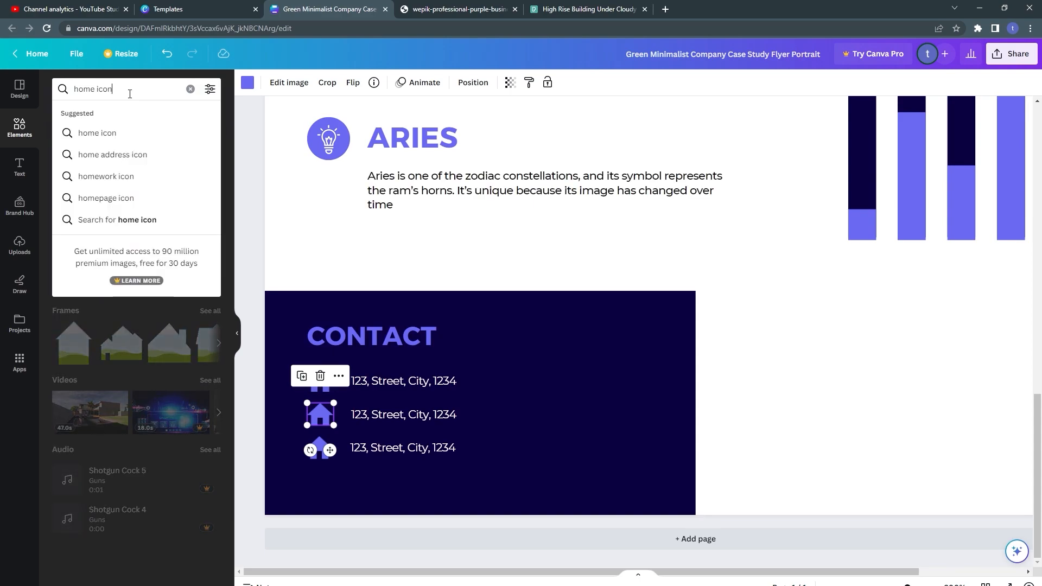
text(mail)
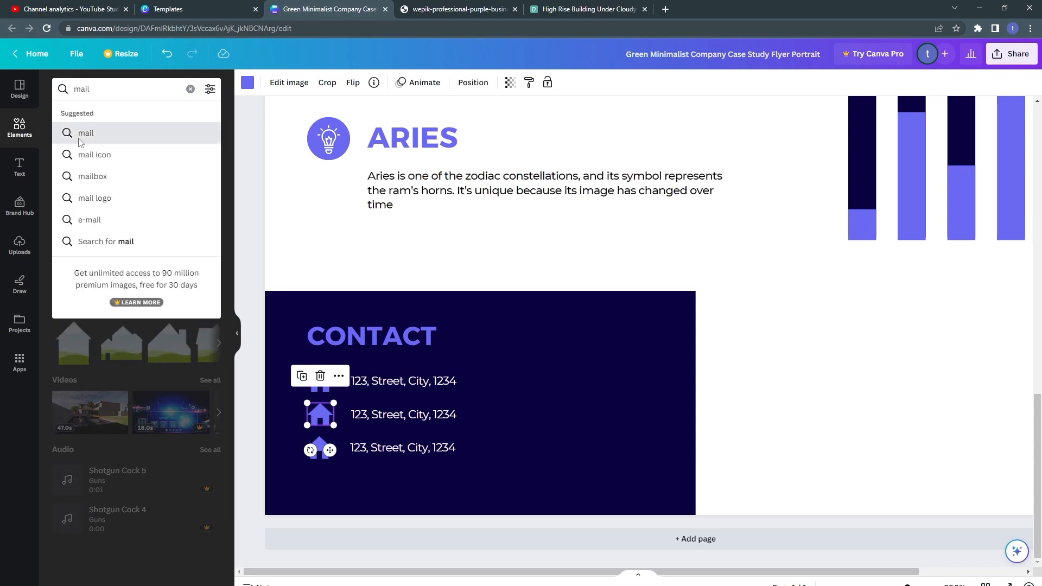
click(102, 133)
click(101, 96)
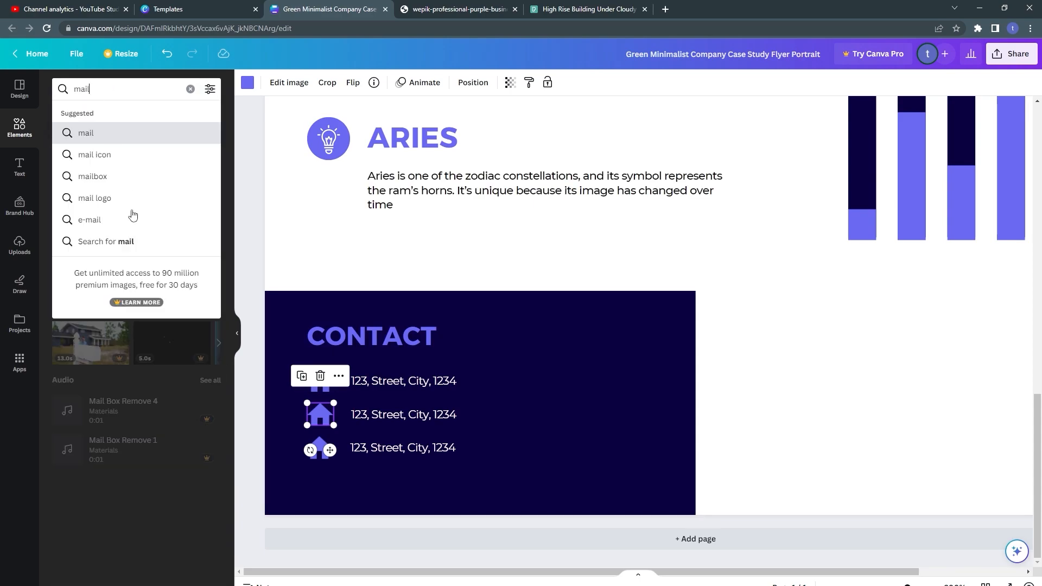
click(243, 421)
drag(74, 204, 591, 282)
click(247, 82)
click(179, 147)
Delete the second row's house icon and put the envelope, shrunk to icon size, in its place.
click(321, 414)
key(Delete)
drag(481, 347, 431, 330)
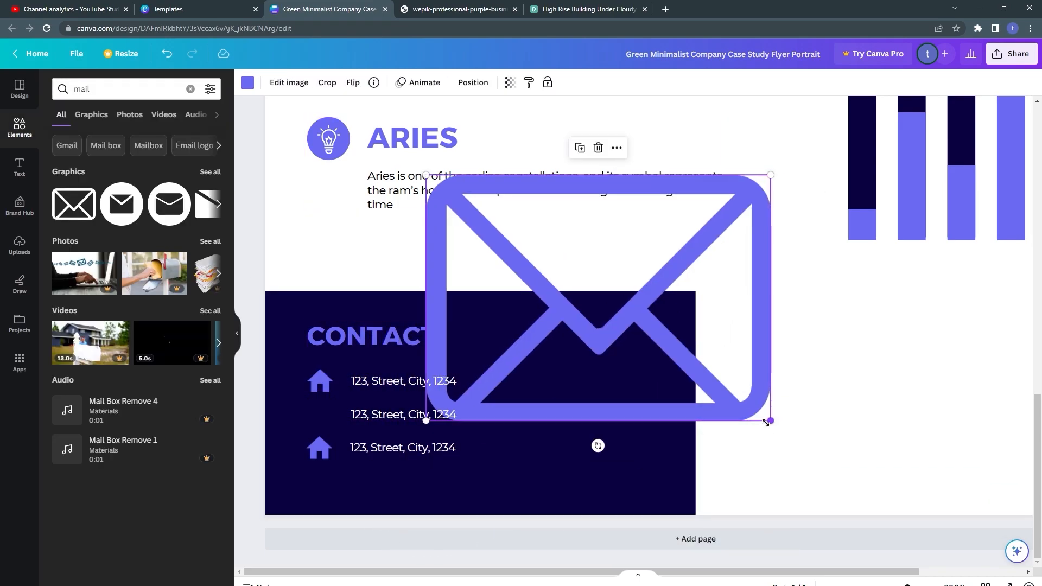
drag(771, 420, 289, 412)
Replace the second row's address text with a contact e-mail address, using the reference PDF as a guide.
click(380, 415)
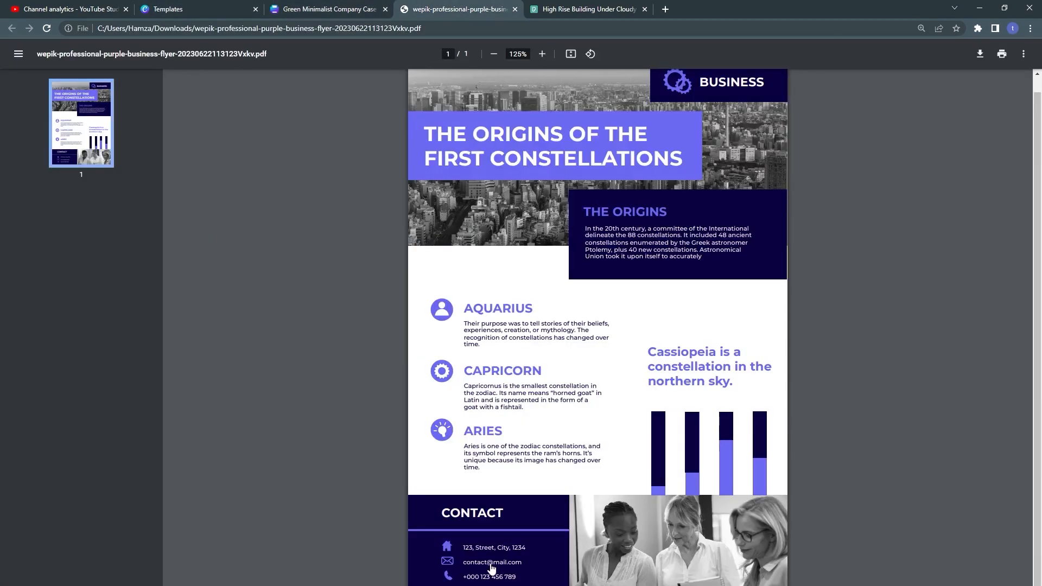
click(491, 562)
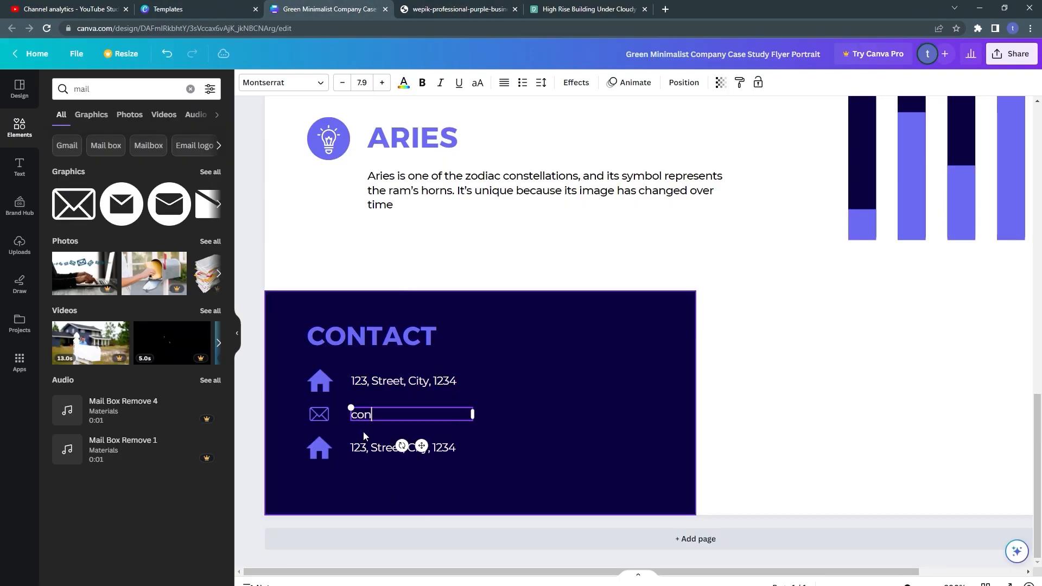
text(@gmail.com)
click(363, 442)
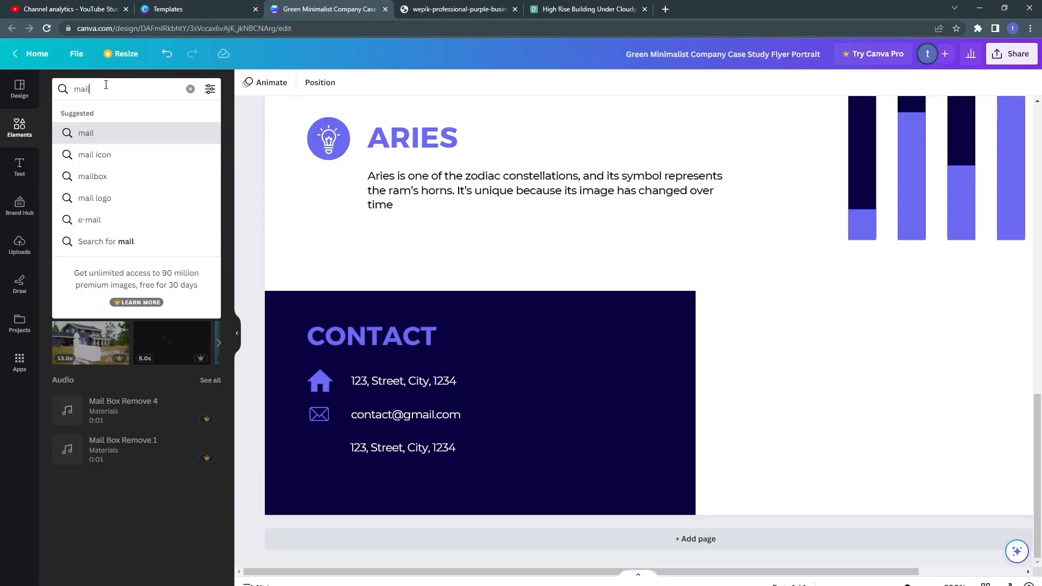
Replace the third row's house with a handset graphic from a "phone icon" search, shrunk to icon size and colored light purple.
text(phone icon)
key(Return)
drag(119, 204, 501, 201)
drag(805, 506, 320, 446)
click(247, 83)
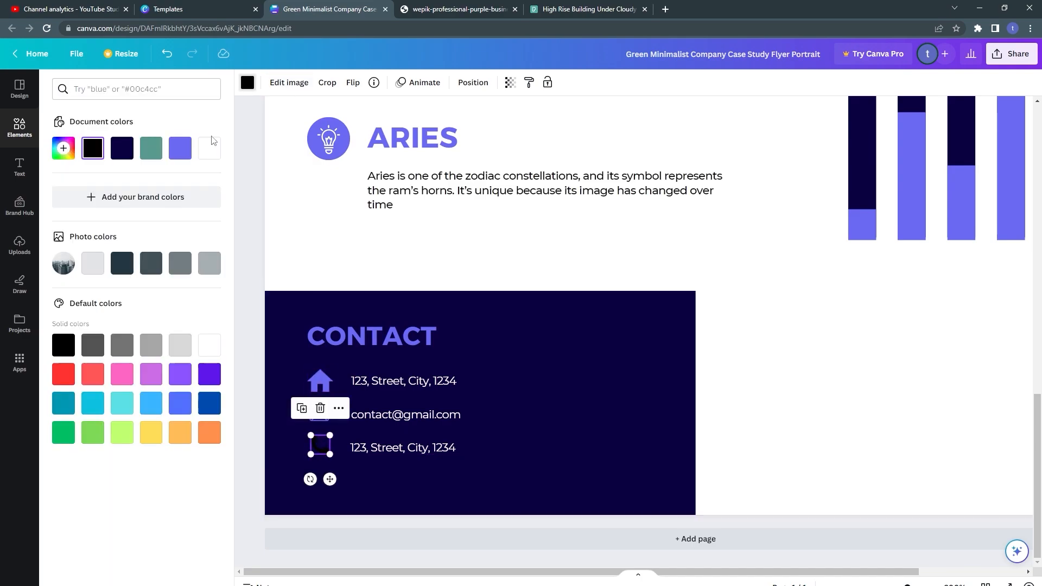
click(180, 148)
Shrink the first row's house icon slightly and nudge it down to line up with the address line.
click(298, 477)
click(320, 381)
drag(334, 392, 330, 389)
key(Down)
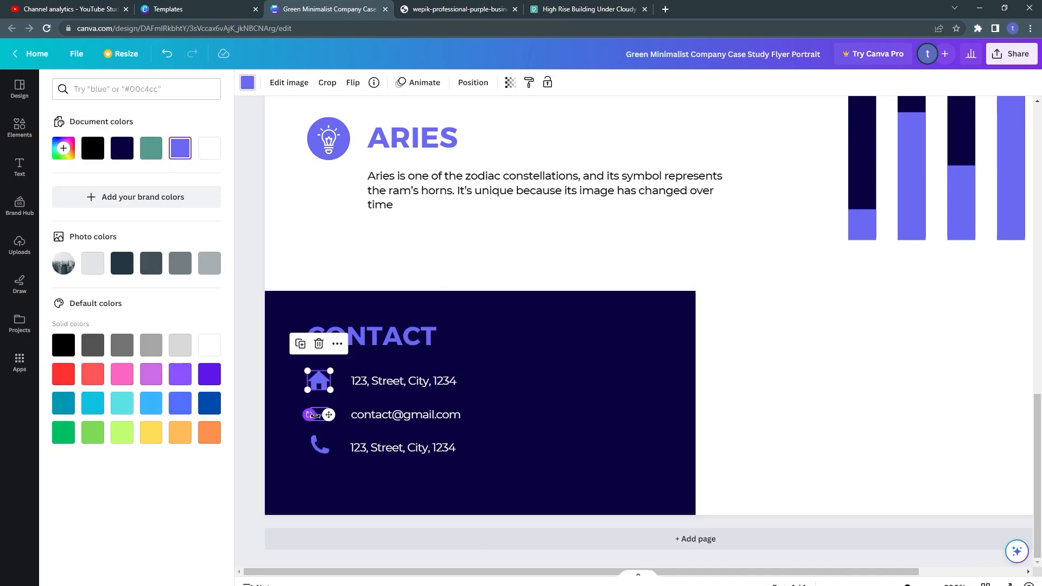
Group each of the three contact rows' icons with its neighbouring text line: house, envelope and phone.
click(302, 467)
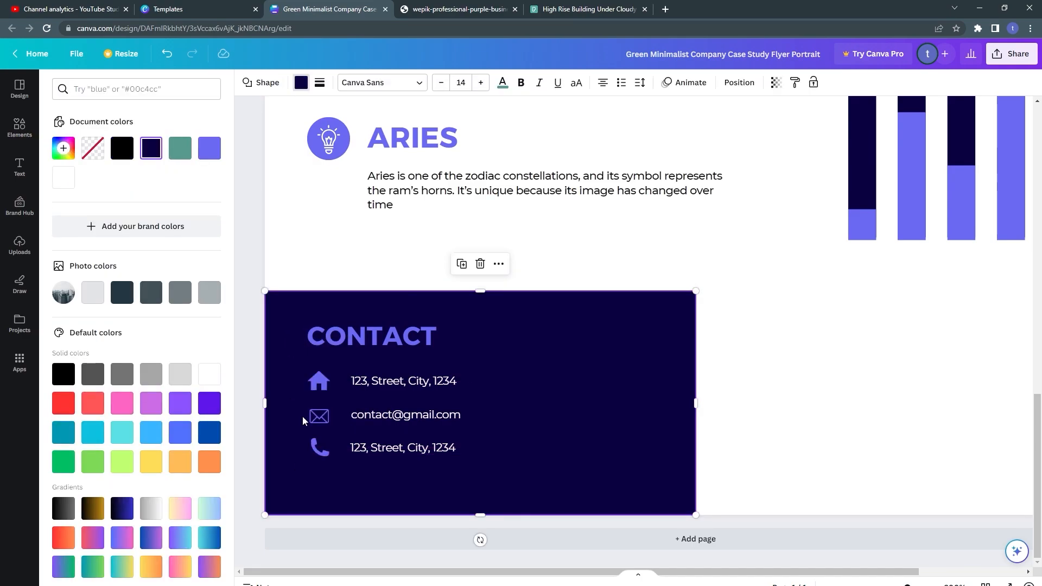
click(319, 381)
shift+click(388, 381)
right_click(389, 381)
click(428, 529)
click(319, 417)
shift+click(426, 416)
right_click(425, 415)
click(461, 528)
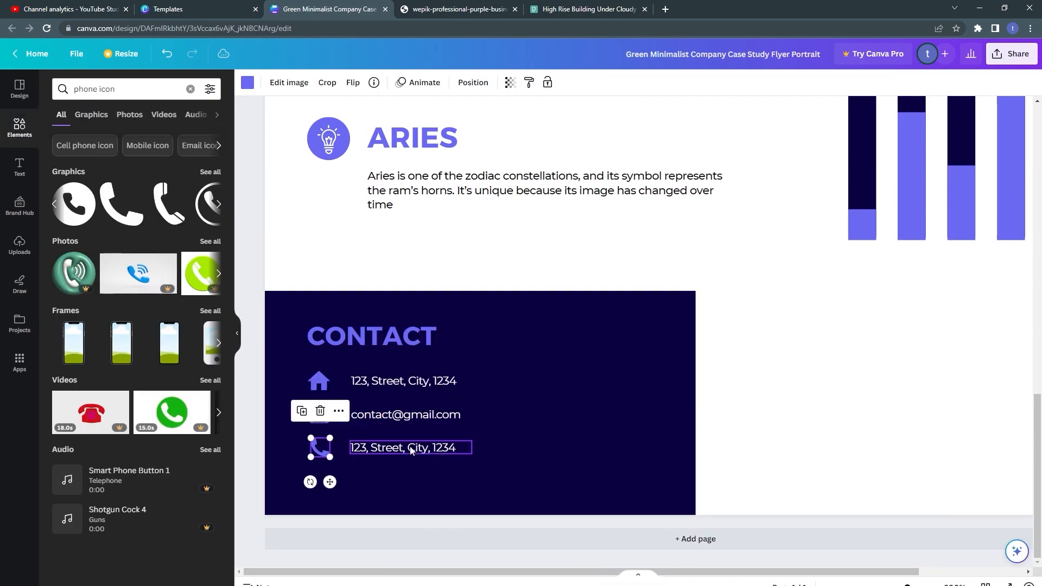
shift+click(411, 451)
right_click(411, 451)
click(434, 530)
Check the reference PDF's contact block, then add a rectangle to the flyer and fill it with light purple.
click(460, 10)
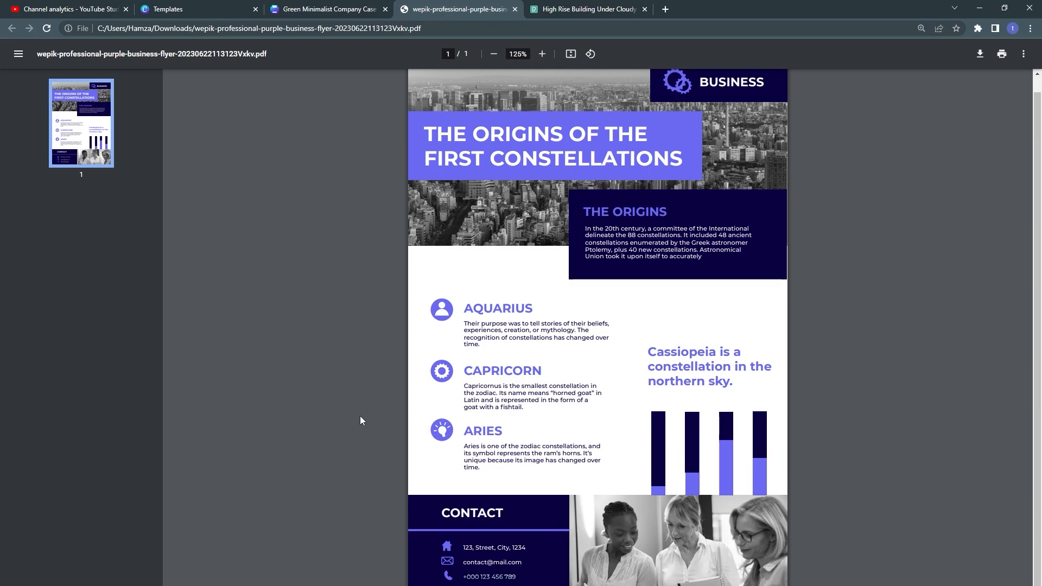
click(332, 7)
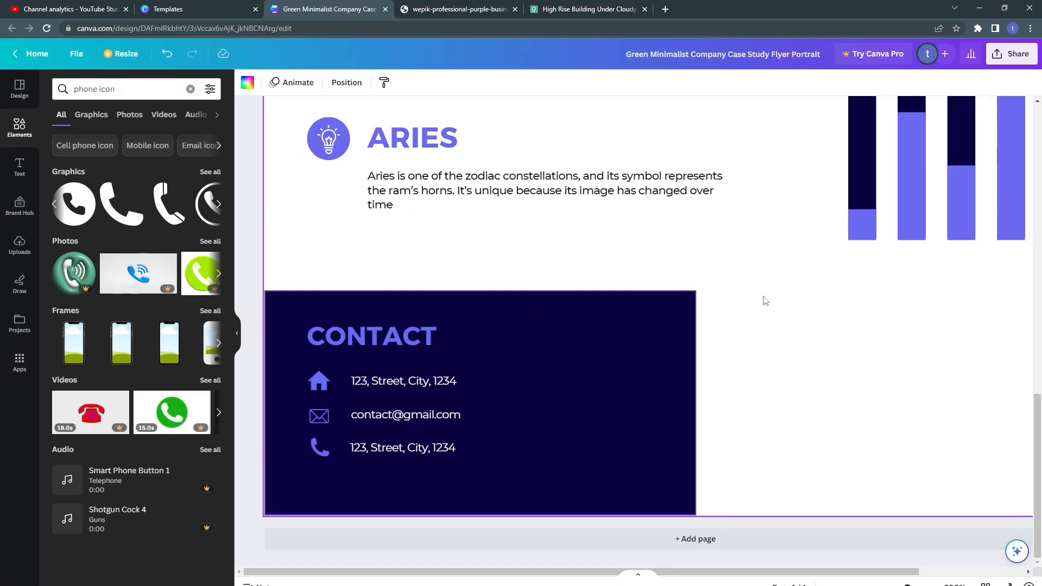
scroll(767, 300, up, 3)
scroll(767, 300, up, 5)
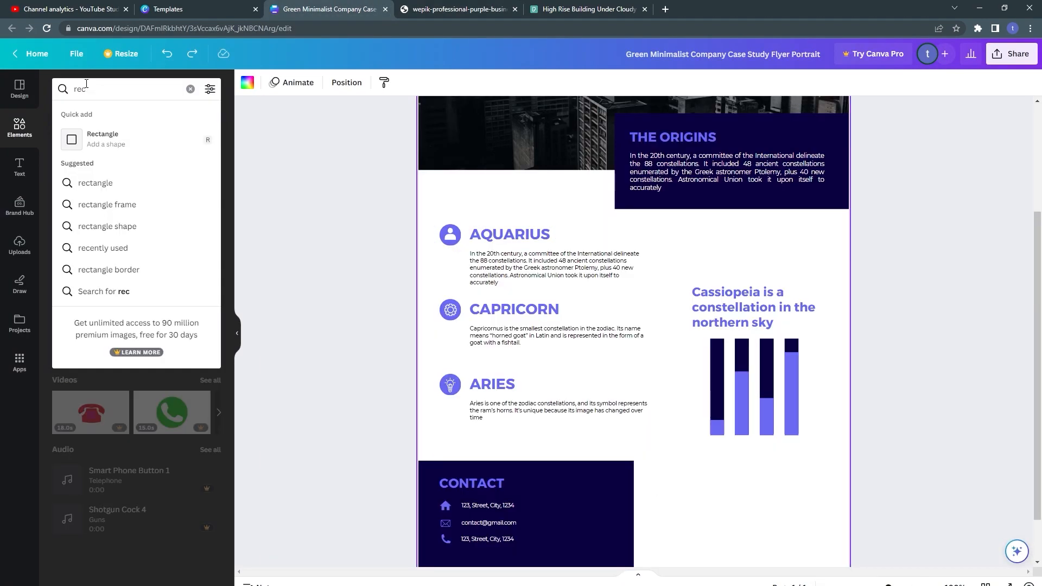
click(113, 137)
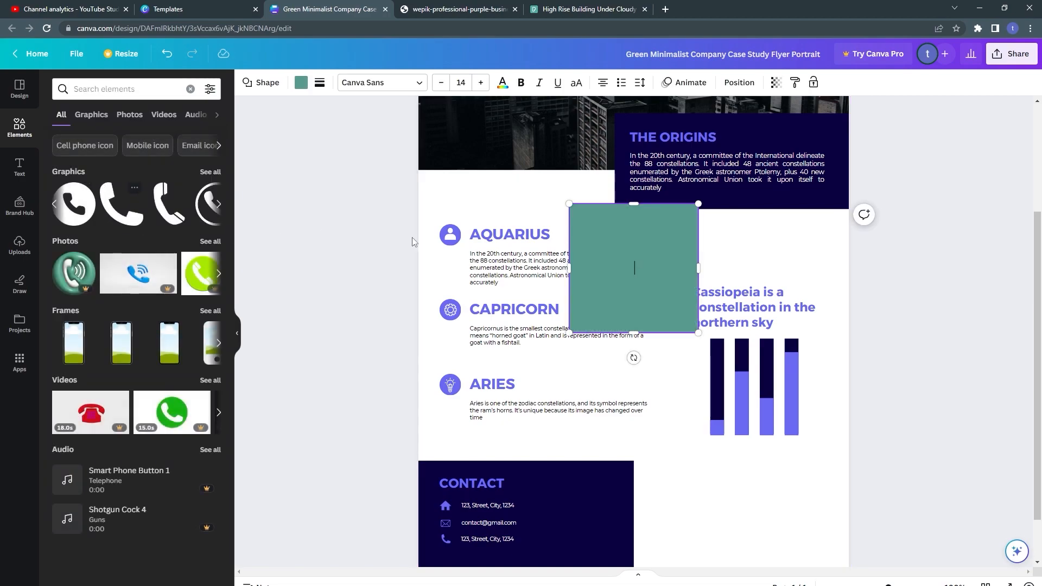
drag(653, 237, 712, 428)
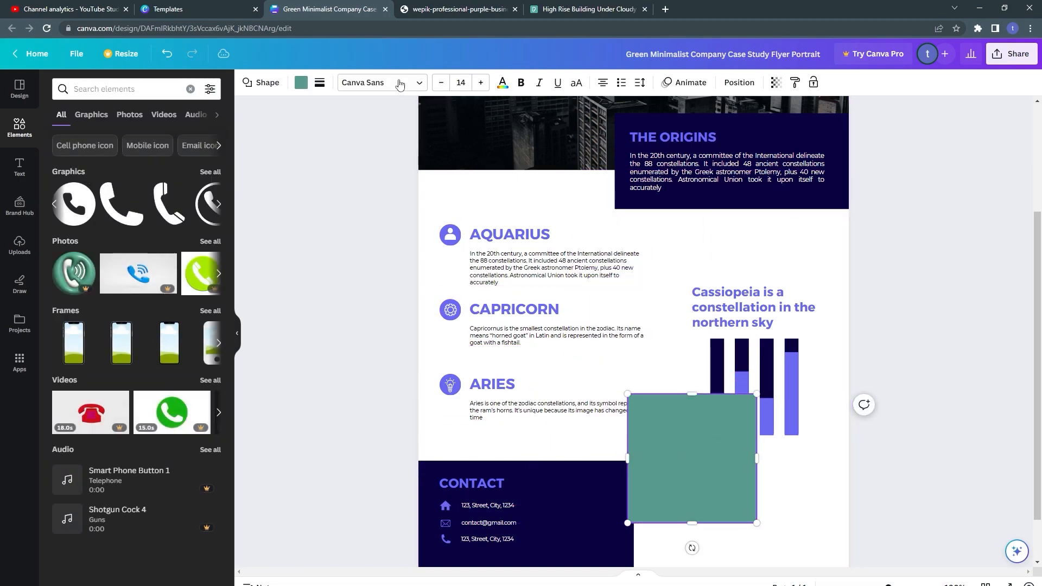
click(300, 82)
click(209, 147)
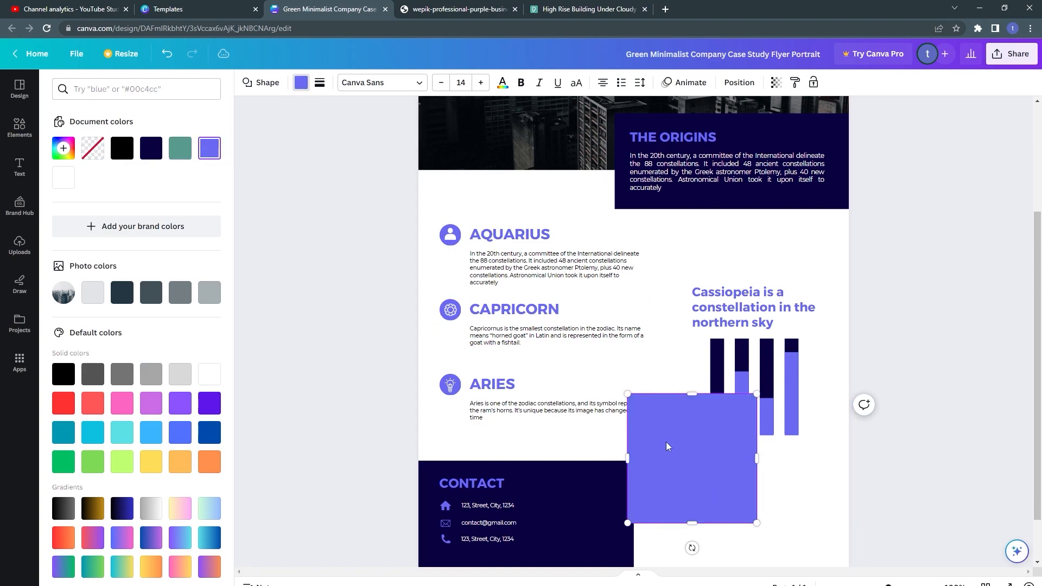
Flatten the purple rectangle into a thin bar and move it to the contact block, just under the CONTACT heading.
drag(687, 521, 685, 398)
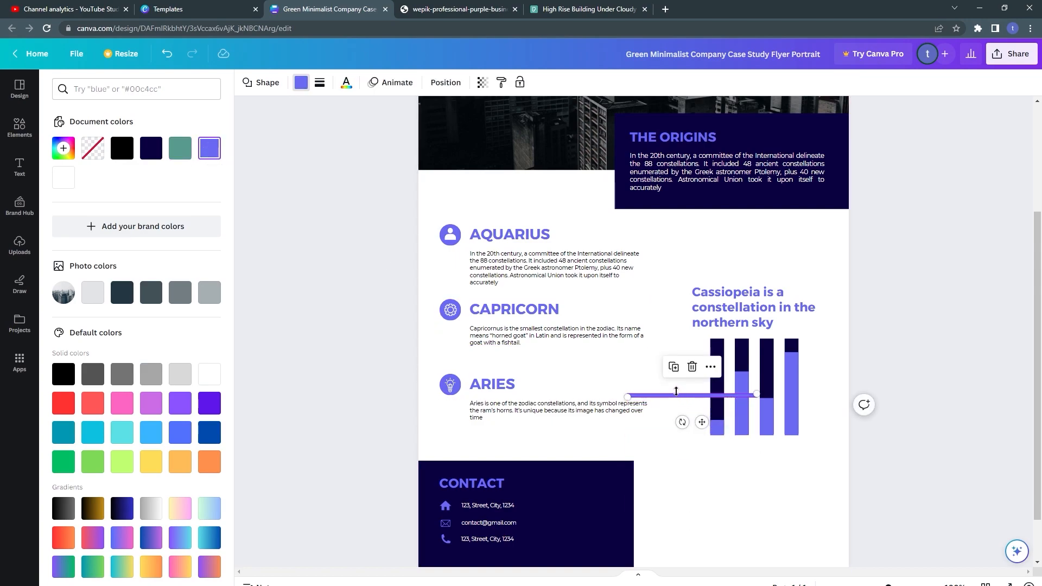
ctrl+scroll(676, 392, up, 2)
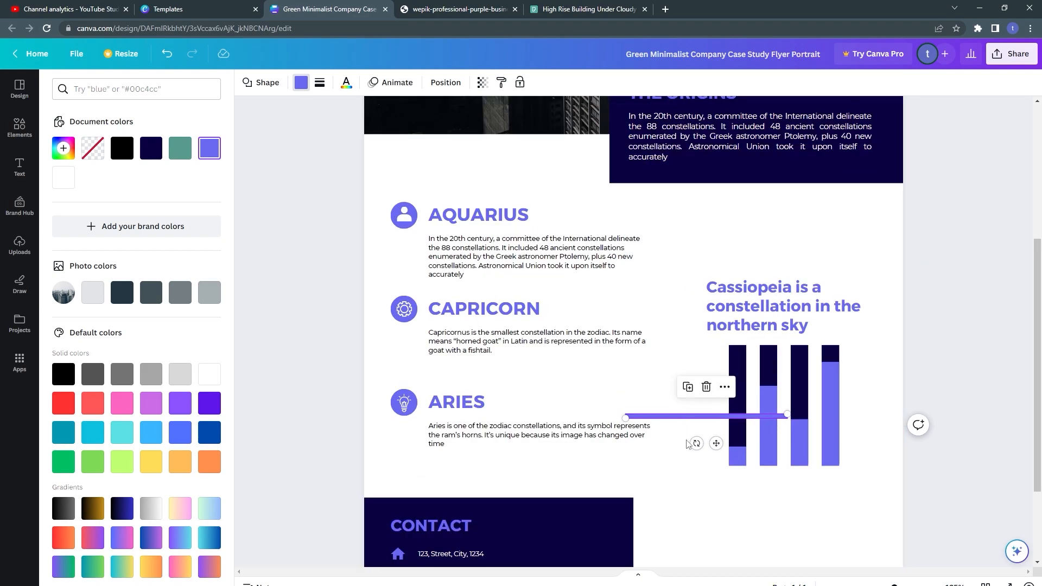
drag(716, 445, 503, 563)
ctrl+scroll(521, 475, down, 1)
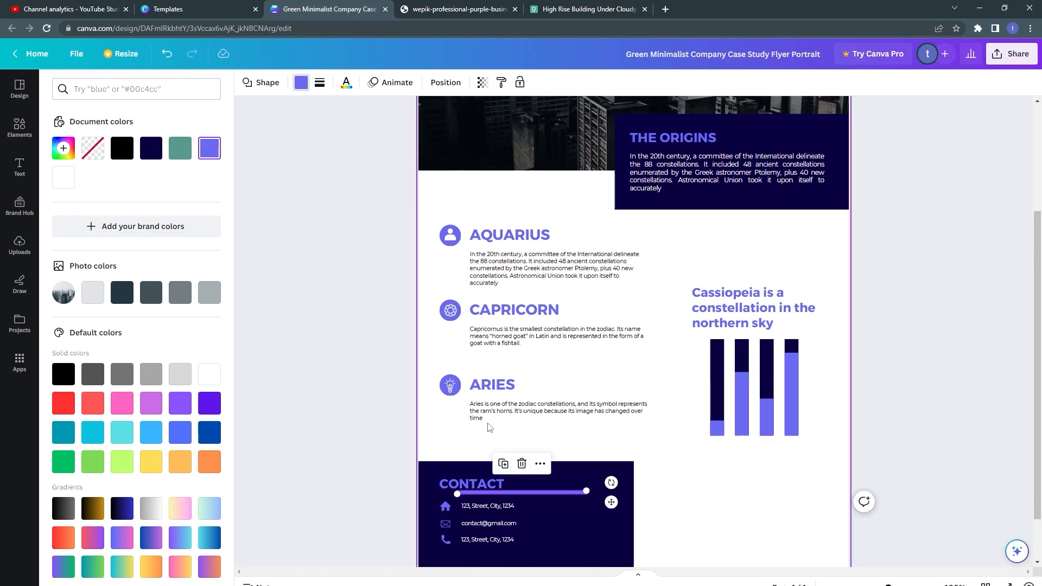
Align the purple divider bar with the start of the CONTACT heading, between the heading and the address row.
scroll(489, 426, down, 1)
ctrl+scroll(486, 414, up, 1)
ctrl+scroll(487, 418, down, 2)
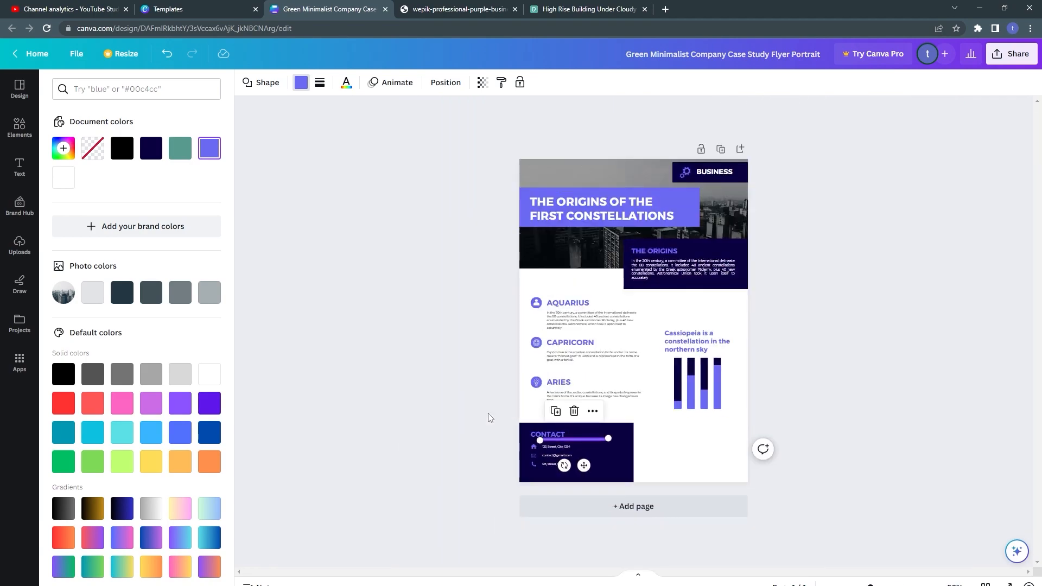
ctrl+scroll(497, 415, up, 2)
scroll(498, 412, down, 3)
scroll(497, 411, up, 2)
ctrl+scroll(496, 412, down, 1)
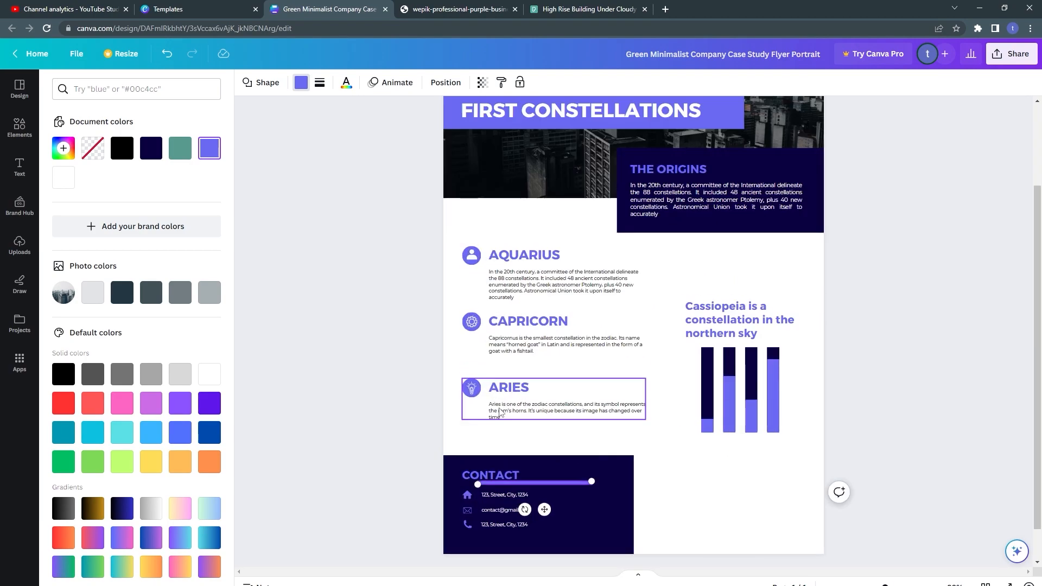
ctrl+scroll(496, 411, up, 3)
drag(496, 411, 549, 214)
click(847, 315)
drag(1038, 379, 1041, 462)
drag(719, 573, 592, 576)
click(576, 312)
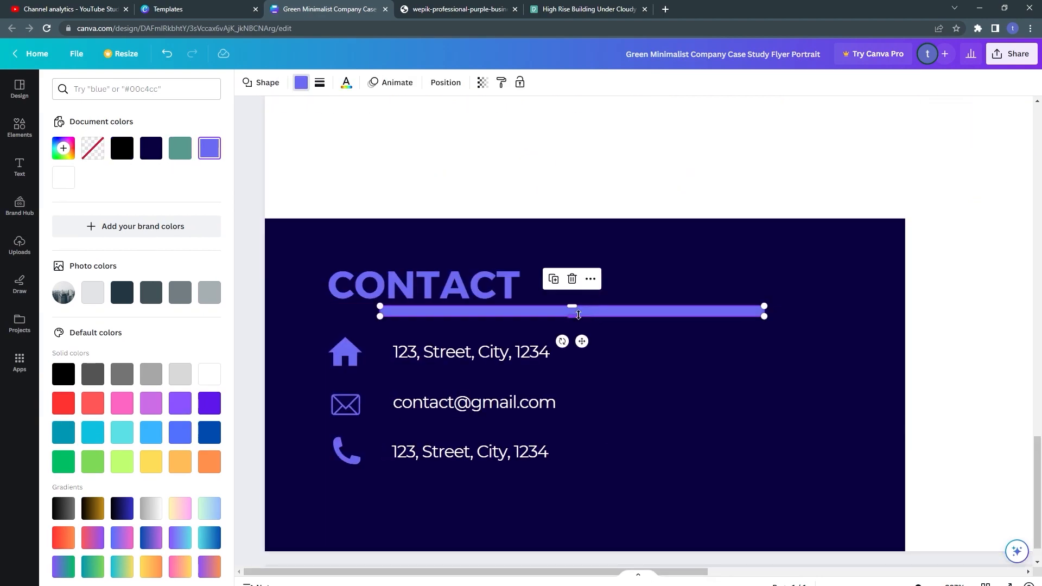
drag(576, 313, 399, 295)
drag(582, 341, 532, 351)
drag(318, 355, 451, 428)
key(ctrl+z)
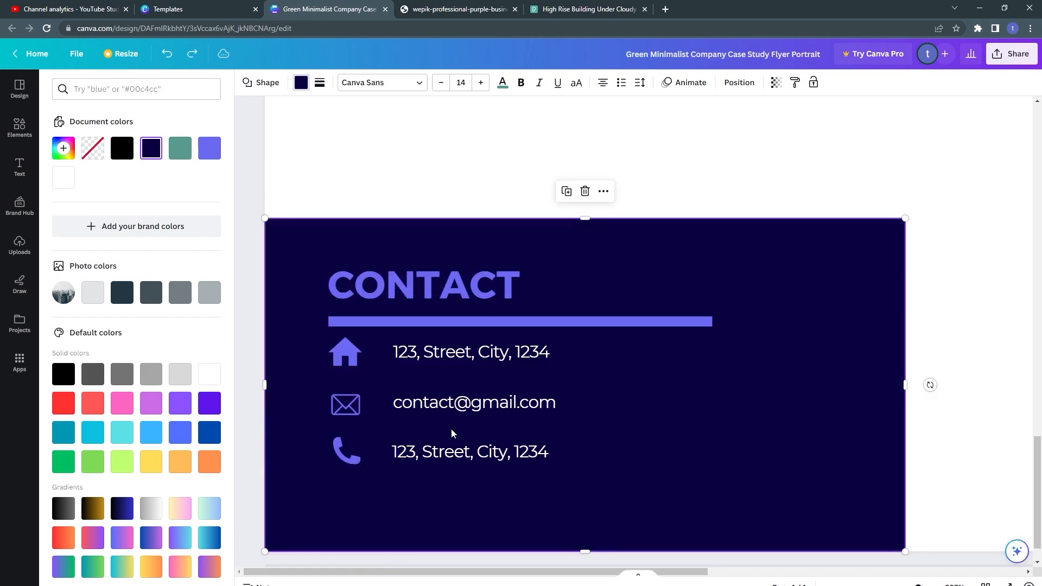
Move the three contact rows down together to make room beneath the divider bar.
click(423, 355)
shift+click(403, 408)
shift+click(404, 451)
drag(406, 360, 386, 394)
Nudge the divider bar down so it sits midway between the CONTACT heading and the address row.
click(420, 288)
click(374, 399)
click(371, 492)
shift+click(382, 400)
drag(396, 319, 396, 324)
key(Down)
key(Down)
key(Down)
key(Down)
key(Down)
key(Down)
key(Down)
key(Down)
key(Down)
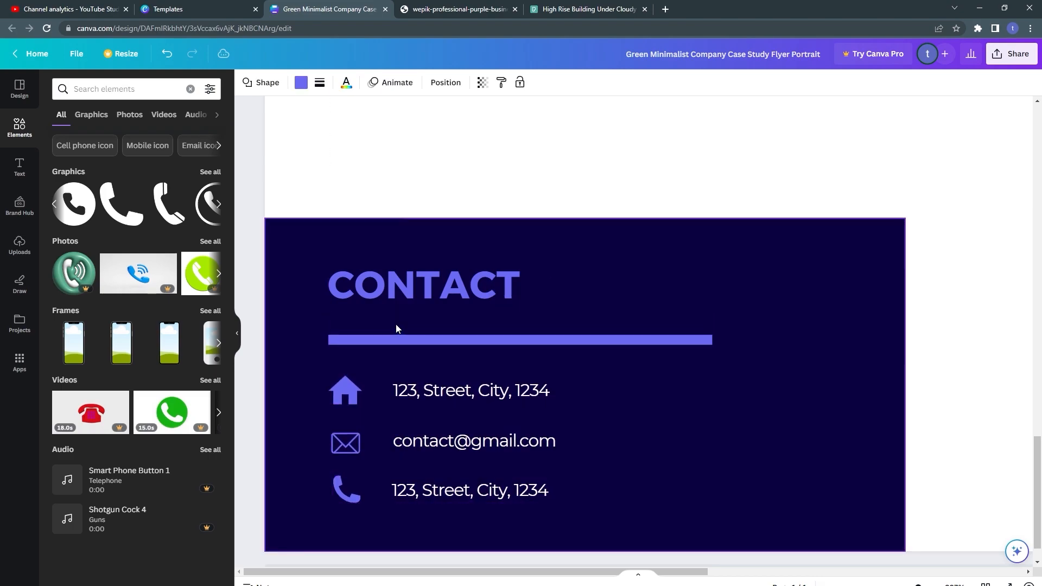
Switch to Pexels, open the photo of five people in discussion around a wooden table, and copy the image.
scroll(395, 324, down, 5)
click(376, 302)
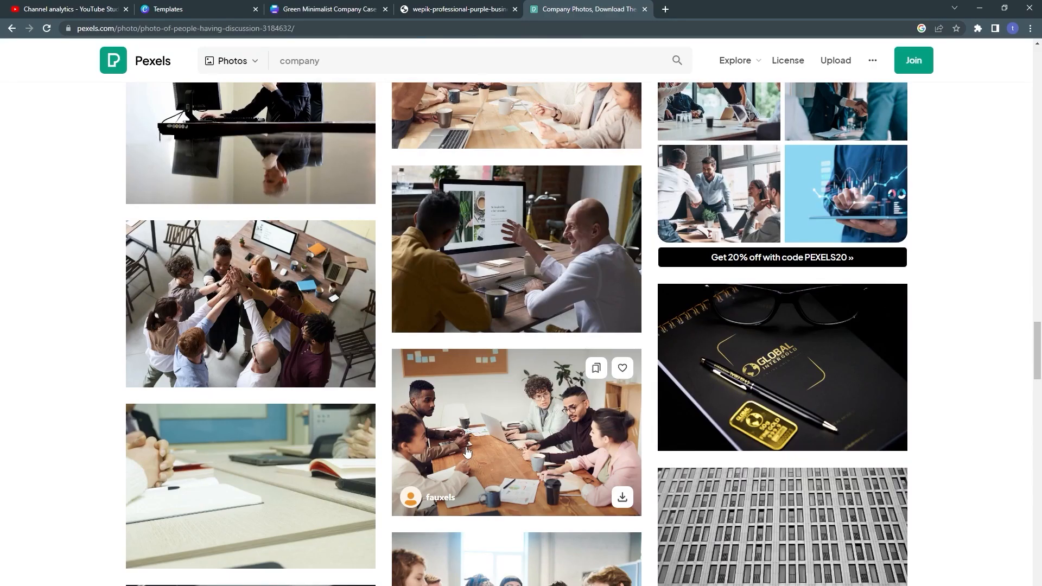
click(530, 316)
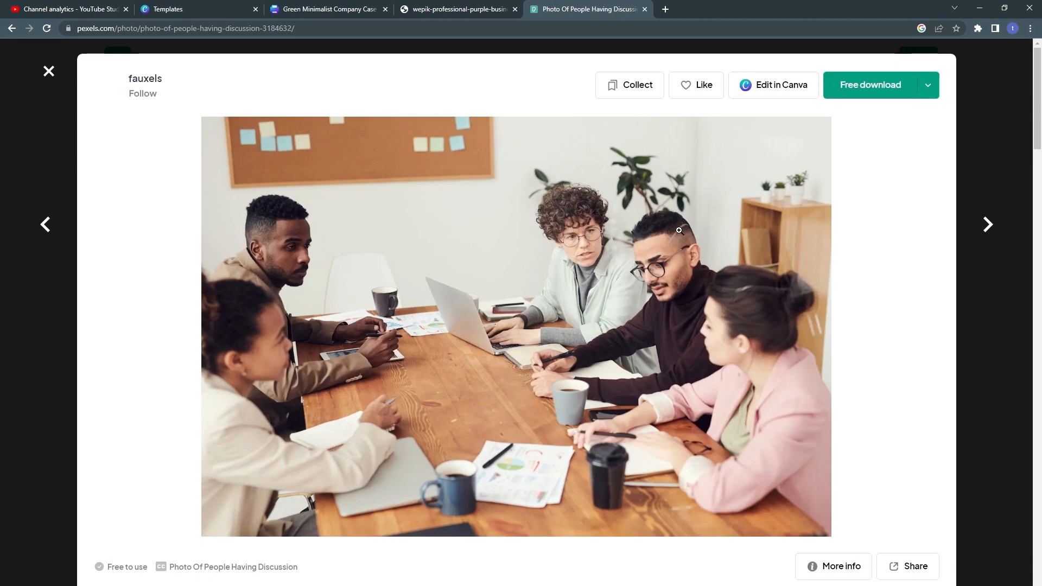
right_click(680, 232)
click(706, 265)
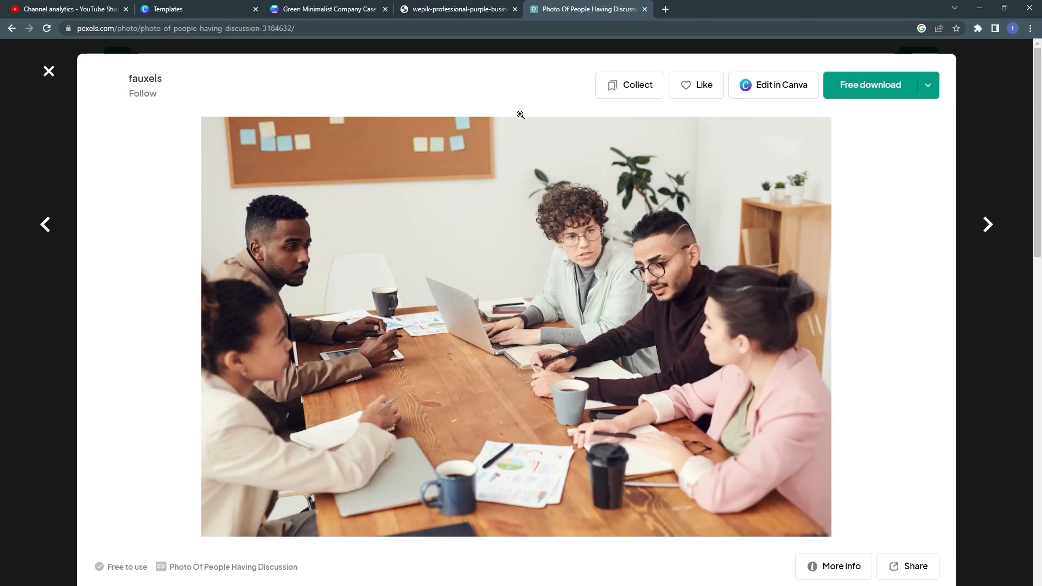
Paste the meeting photo into the flyer and fit it beside the contact block, sized about 107 × 71.
click(382, 4)
right_click(700, 462)
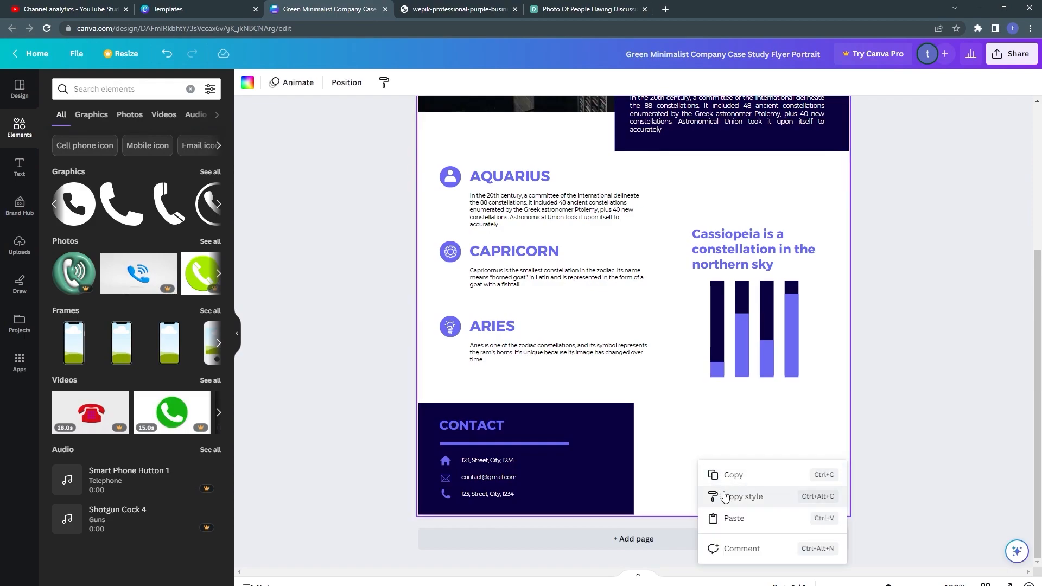
click(730, 519)
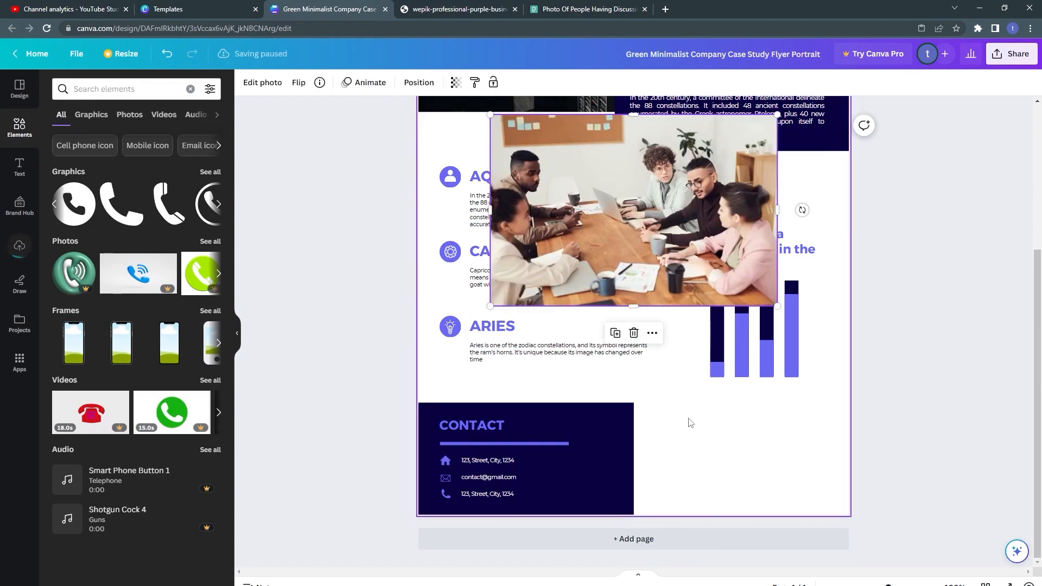
drag(659, 233, 654, 333)
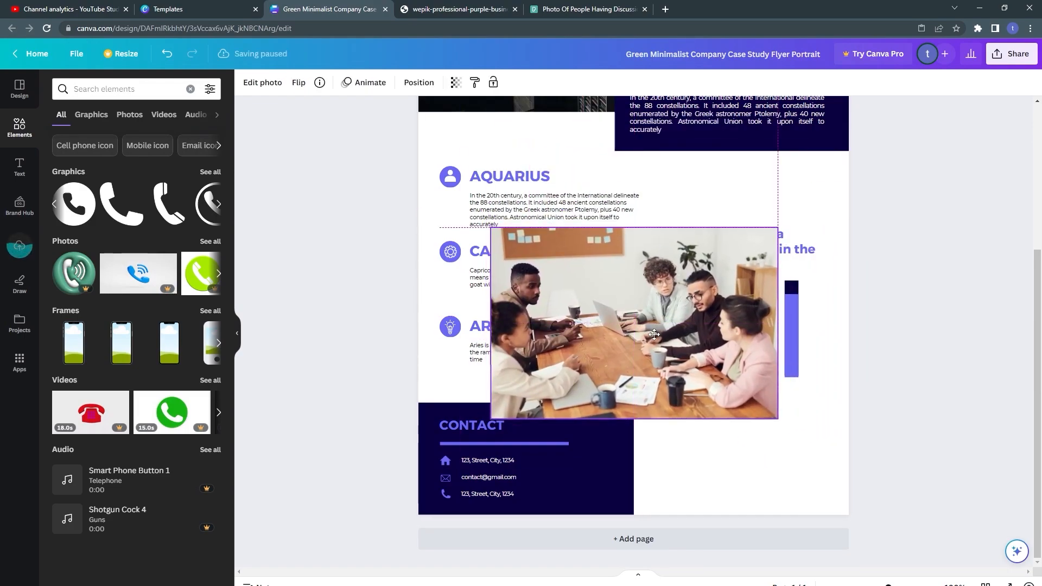
drag(775, 417, 647, 331)
drag(584, 277, 725, 449)
drag(790, 507, 853, 548)
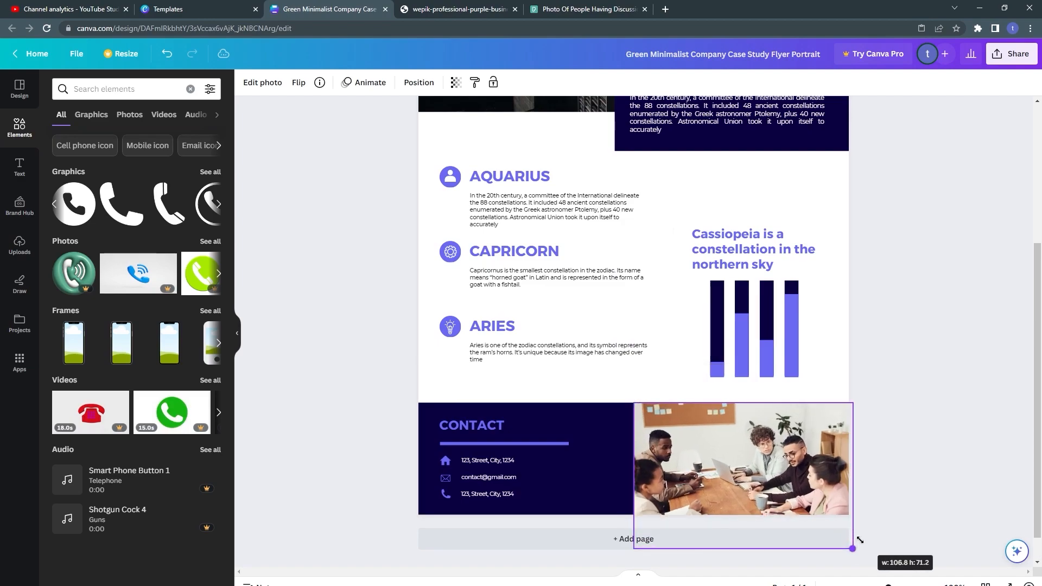
Darken the meeting photo by setting Blacks to 61, Whites to -52 and Brightness to -52.
click(262, 83)
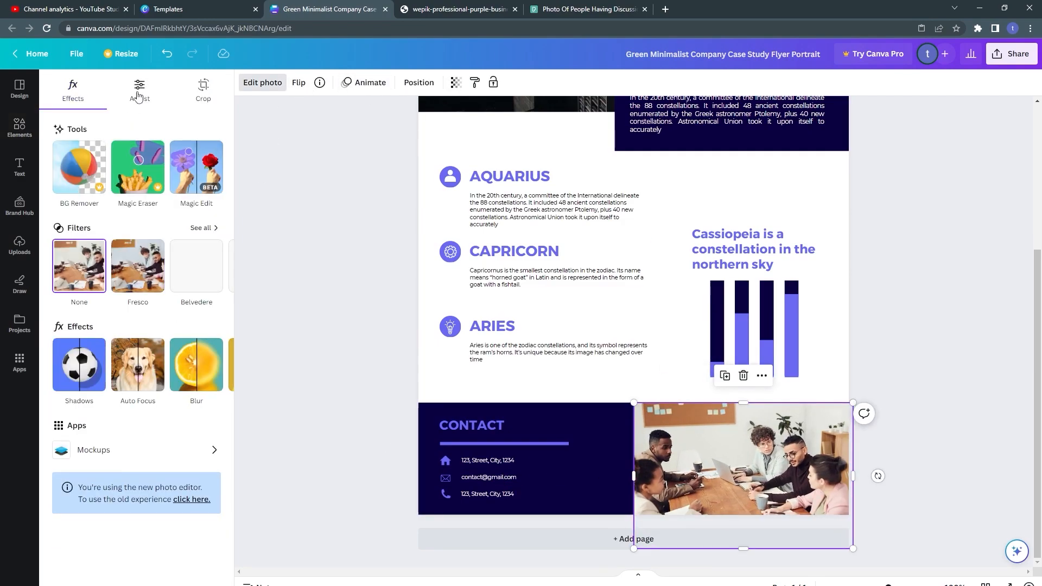
click(139, 90)
click(181, 491)
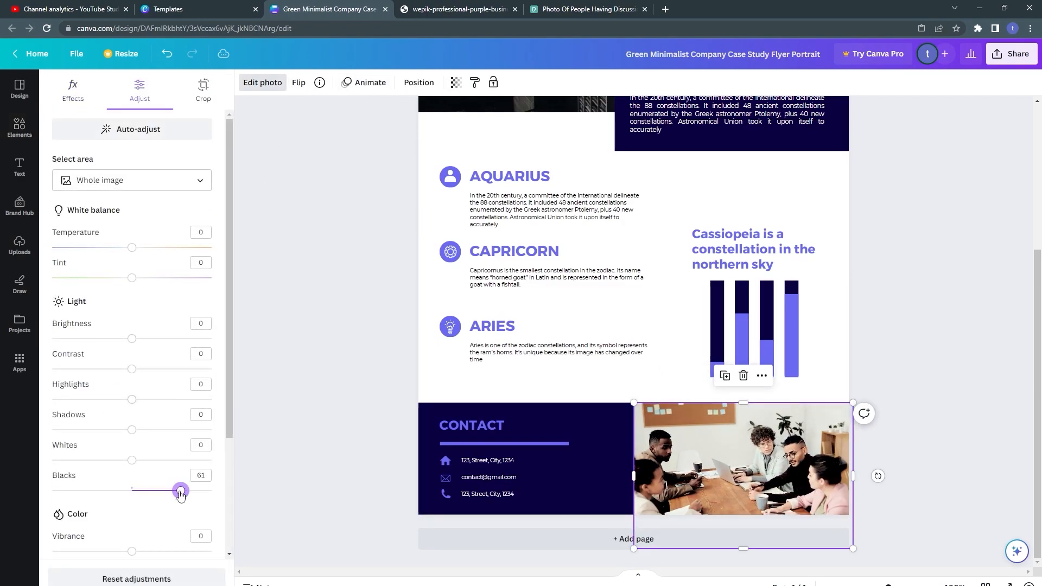
click(91, 460)
drag(131, 339, 91, 339)
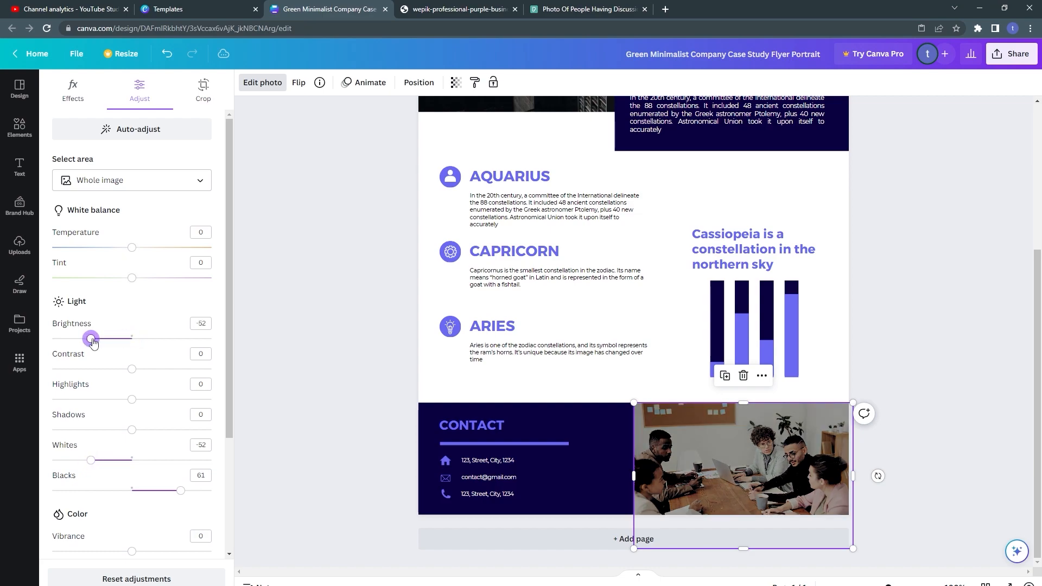
Try different Contrast and Highlights levels on the meeting photo, then reset both to 0.
drag(170, 373, 110, 374)
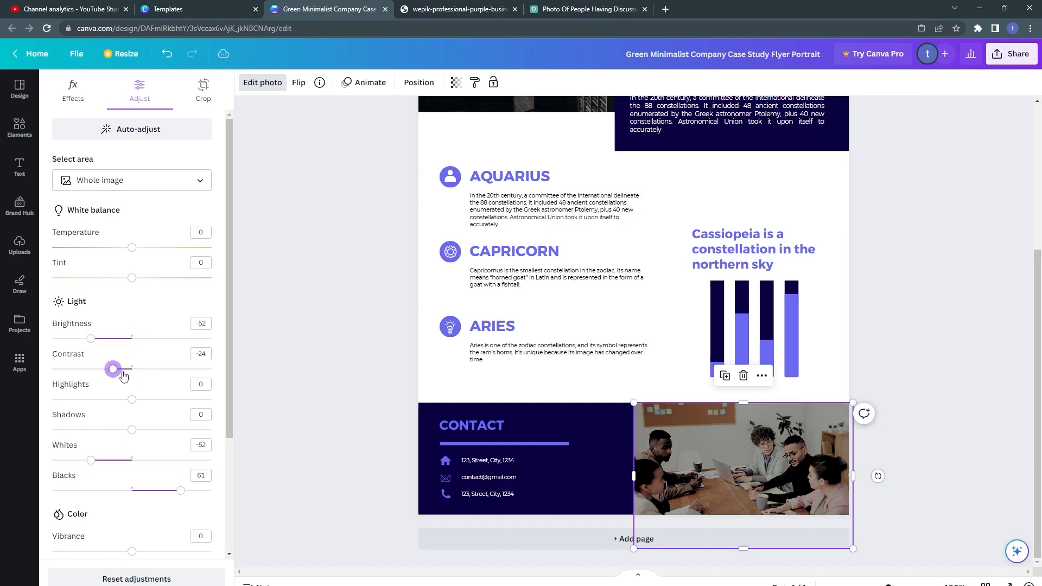
click(109, 400)
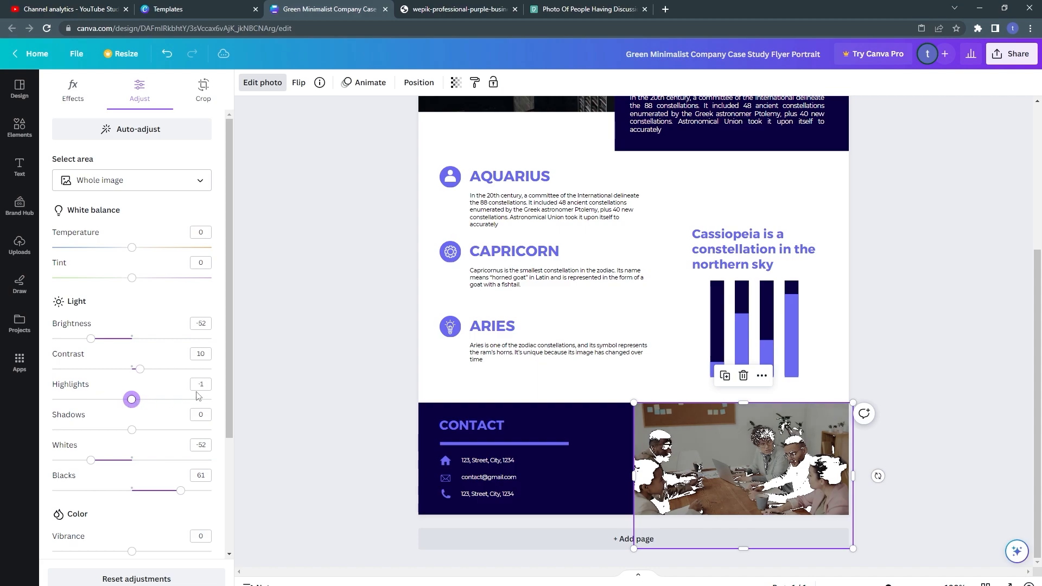
text(0)
click(140, 354)
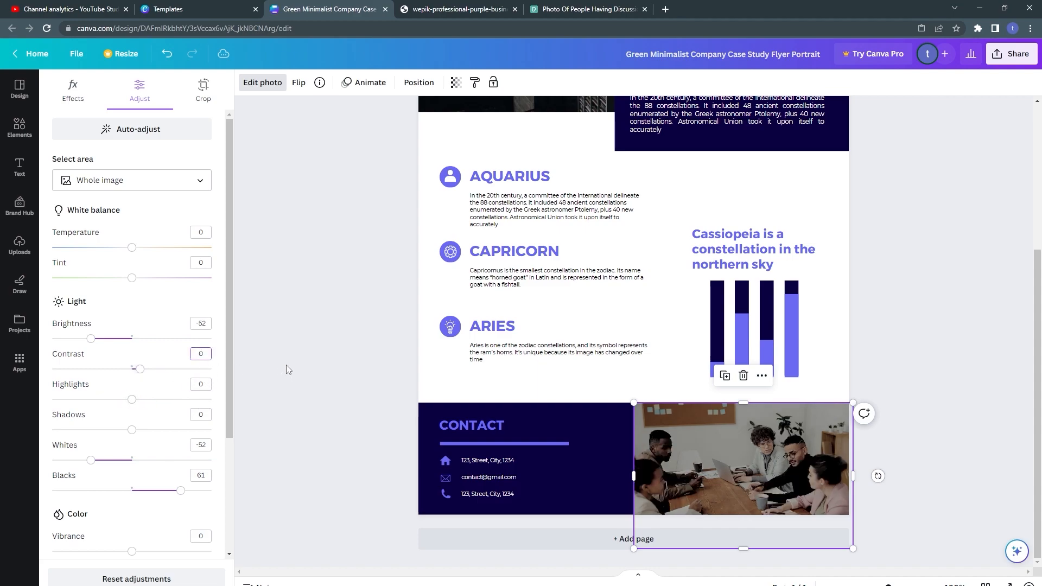
click(321, 429)
Review the whole flyer and compare its layout with the reference PDF, focusing on the chart and footer area.
scroll(999, 312, up, 4)
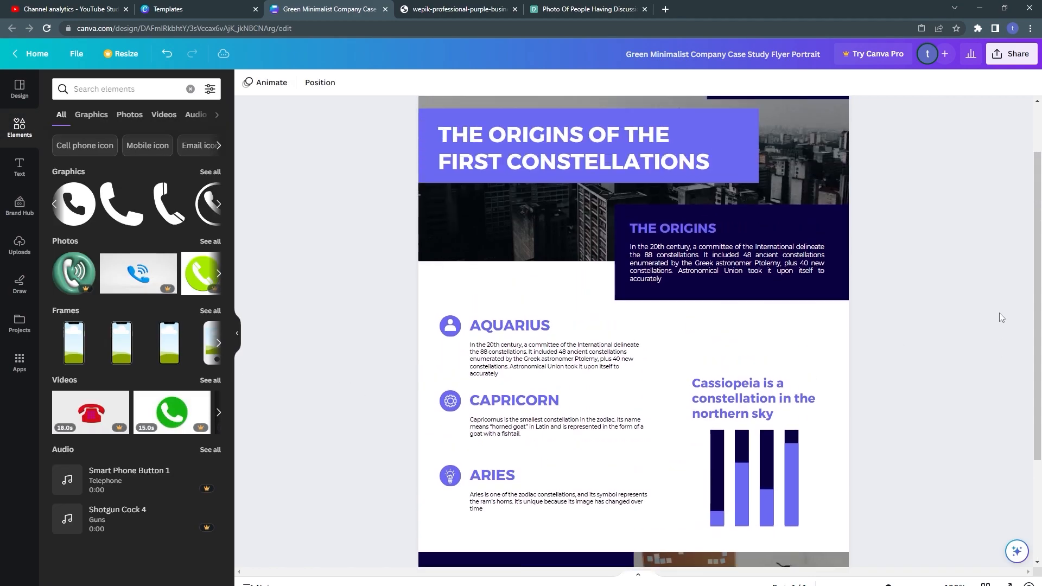
scroll(998, 313, down, 4)
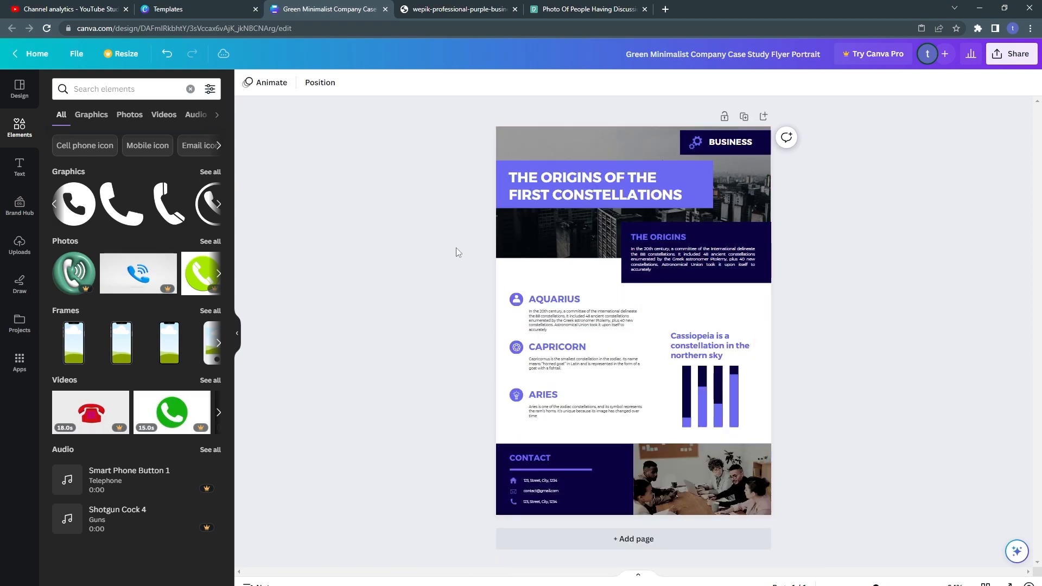
click(458, 9)
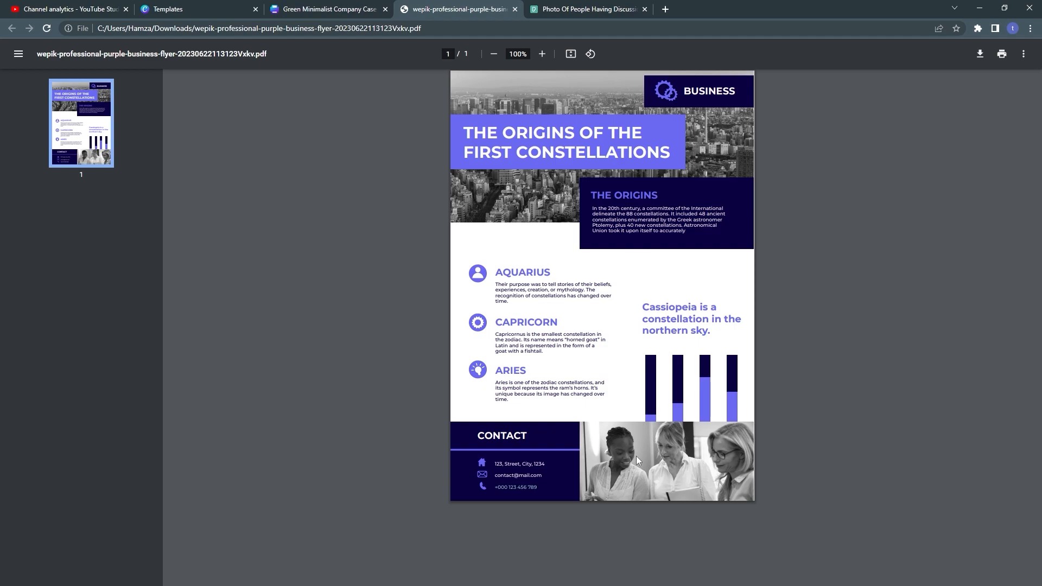
click(310, 6)
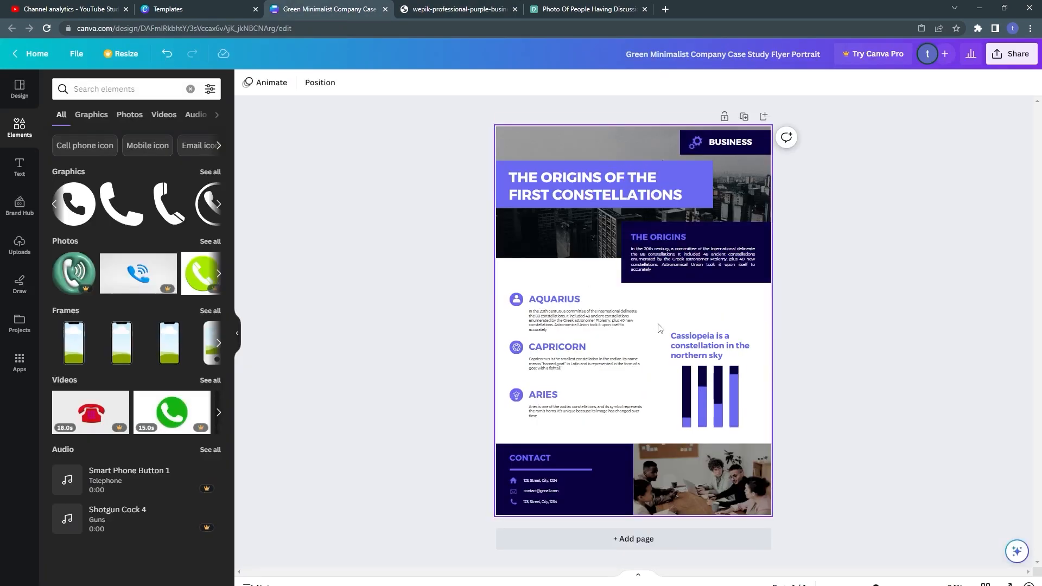
Try moving and ungrouping the Cassiopeia heading and bar chart, undoing the changes.
click(682, 338)
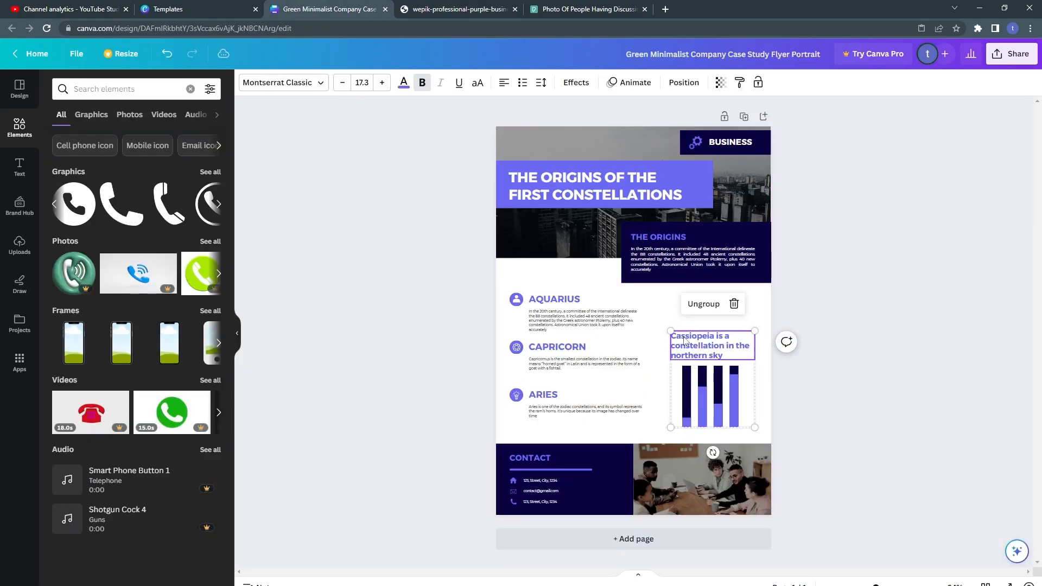
drag(683, 338, 712, 340)
key(ctrl+z)
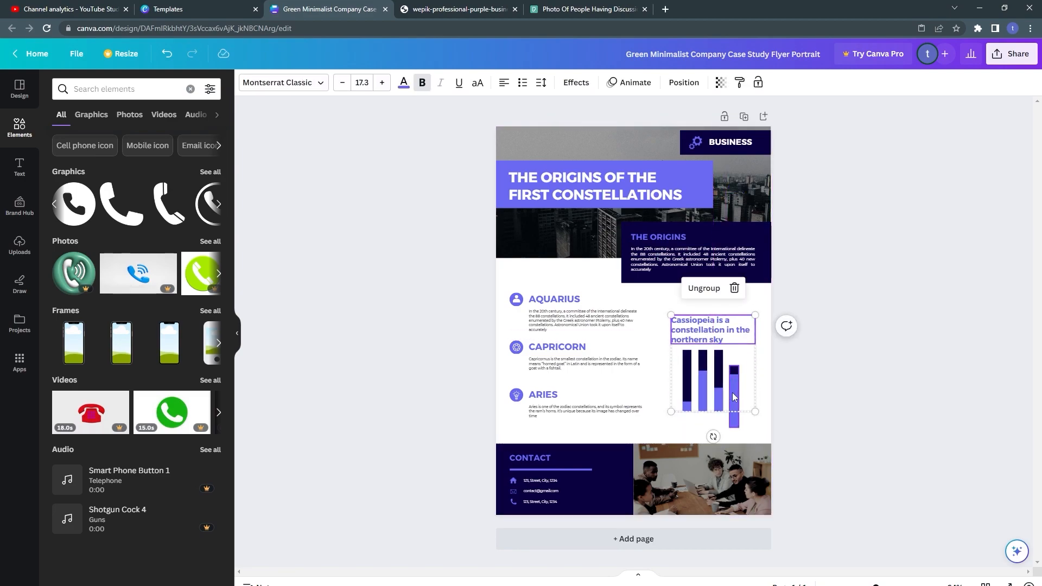
right_click(722, 329)
click(741, 486)
key(ctrl+z)
key(ctrl+z)
right_click(681, 337)
click(706, 485)
key(ctrl+z)
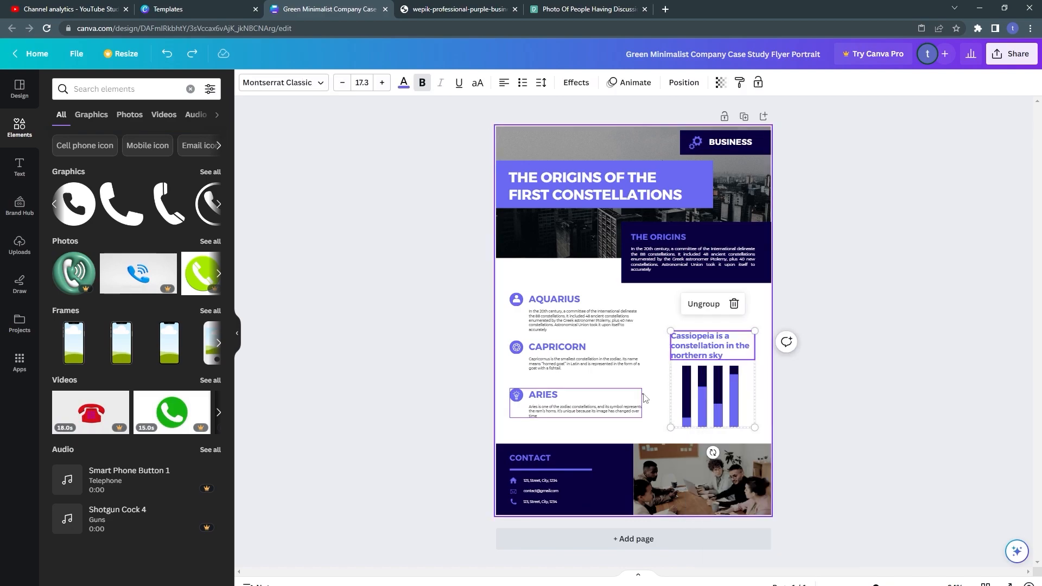
right_click(676, 374)
click(705, 506)
click(685, 402)
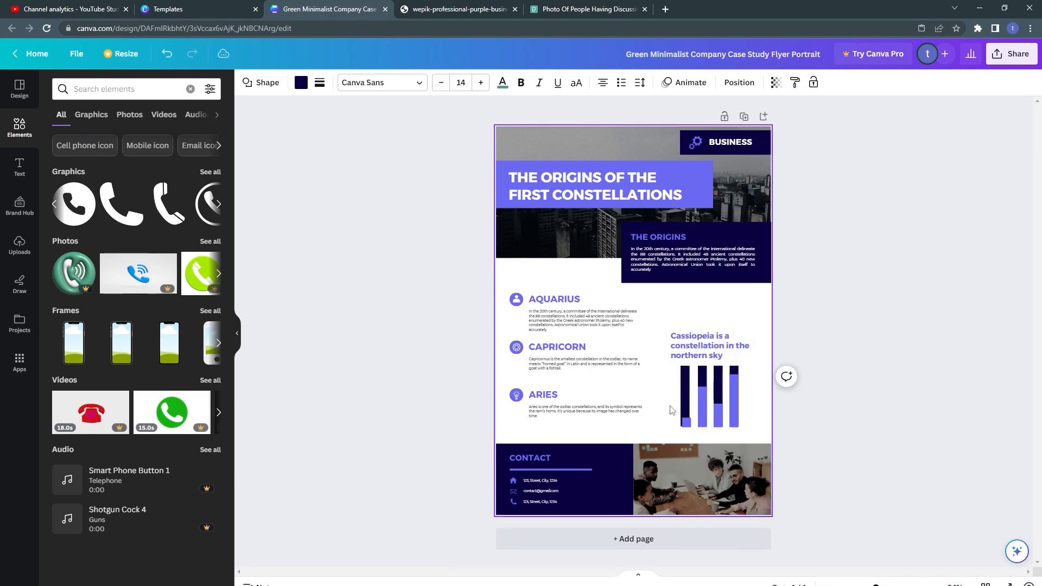
click(670, 410)
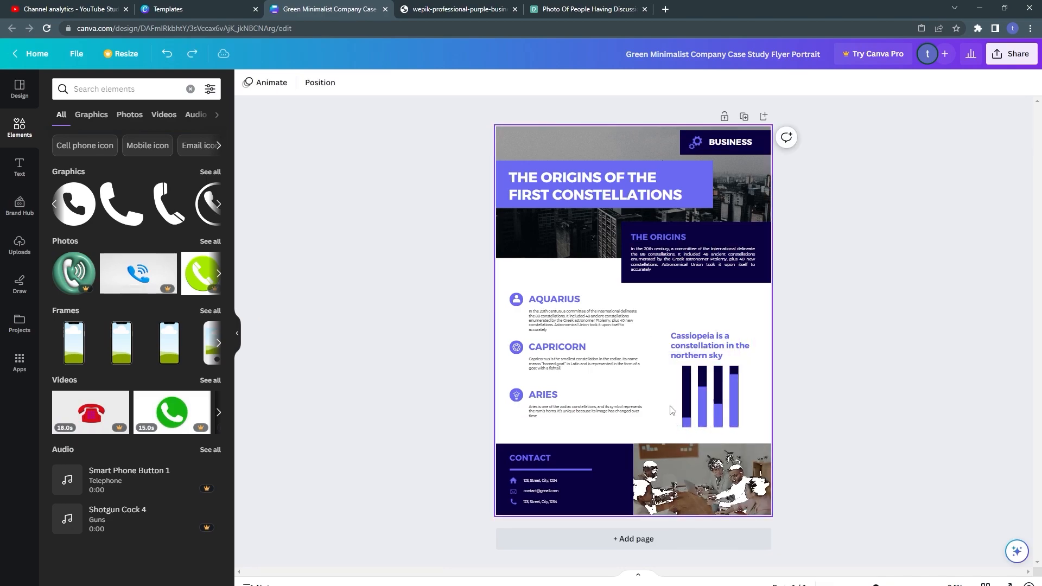
Ungroup the Cassiopeia heading and bar chart, and spread the bars farther apart horizontally.
scroll(670, 410, up, 5)
click(681, 339)
right_click(739, 362)
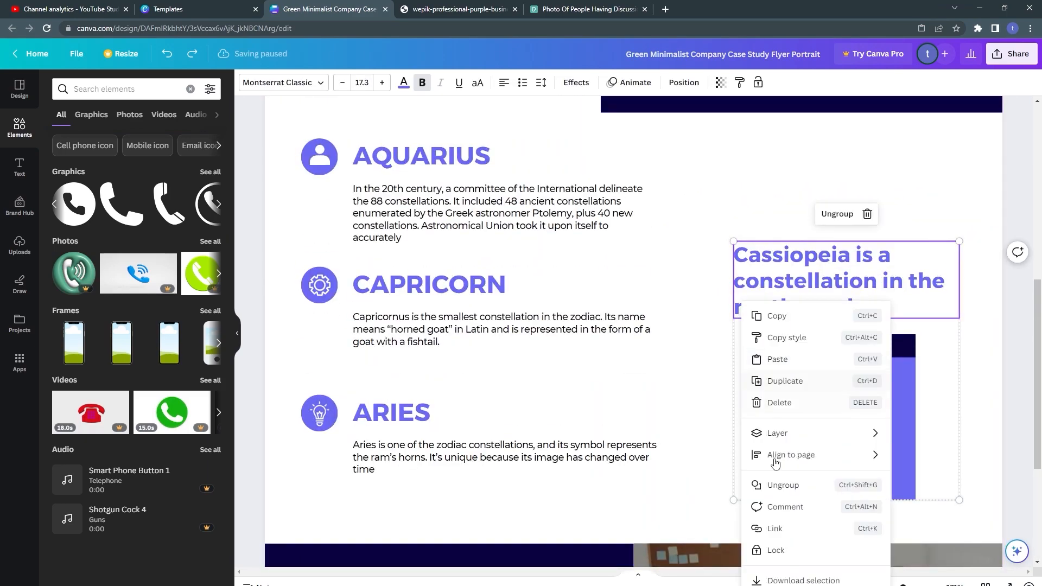
click(783, 485)
drag(745, 398, 794, 496)
drag(777, 457, 772, 457)
drag(839, 417, 869, 448)
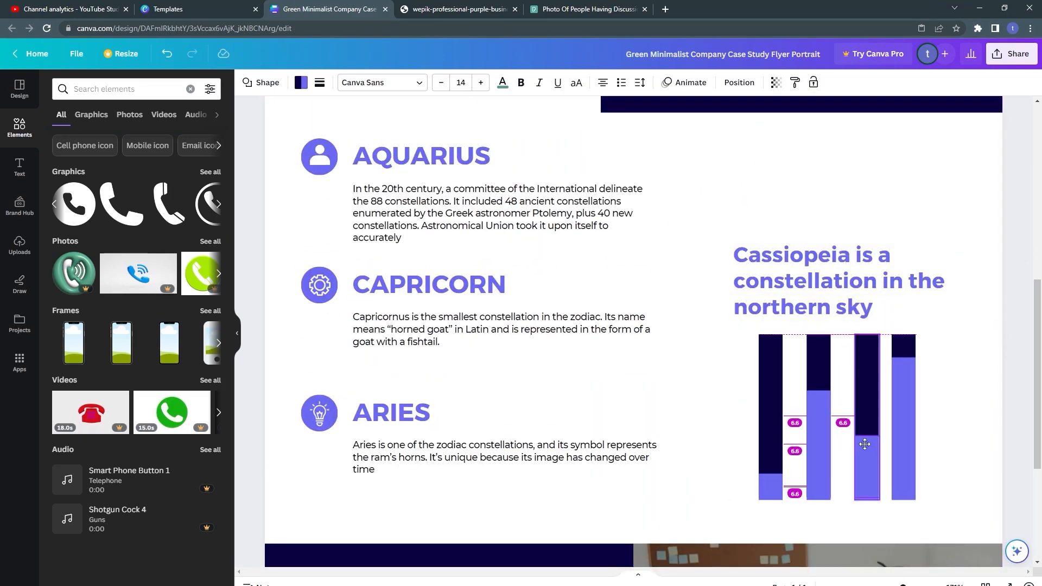
drag(908, 407, 919, 407)
Move the Cassiopeia heading and all four bars down together so the bars rest on the meeting photo's upper edge.
drag(714, 391, 919, 501)
drag(849, 282, 852, 311)
scroll(855, 313, down, 5)
click(960, 297)
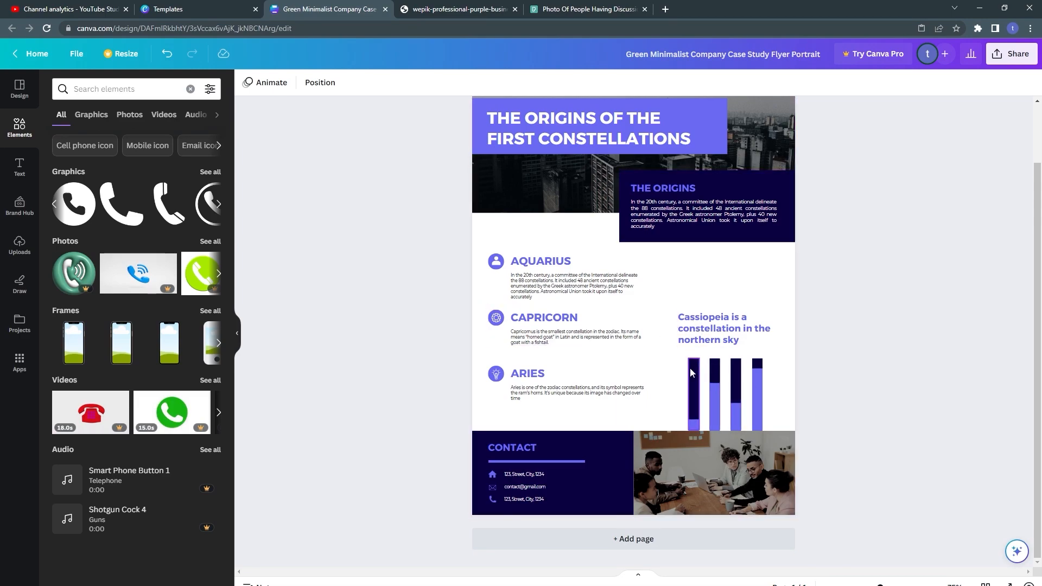
Nudge the chart's middle bars slightly to the right so the gaps between the first three bars are equal.
click(708, 376)
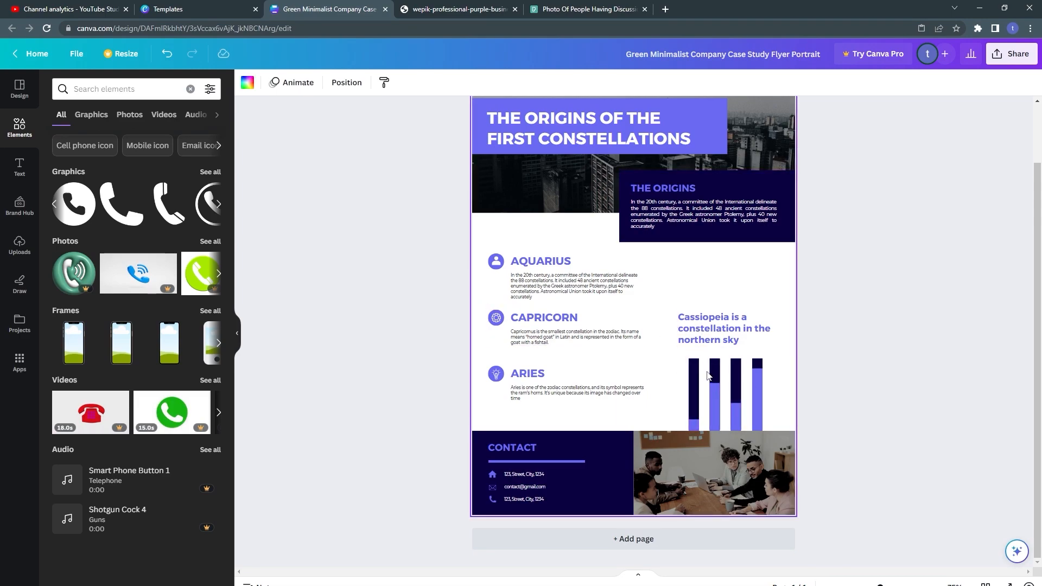
click(723, 397)
click(737, 406)
key(Right)
key(Right)
key(Right)
key(Right)
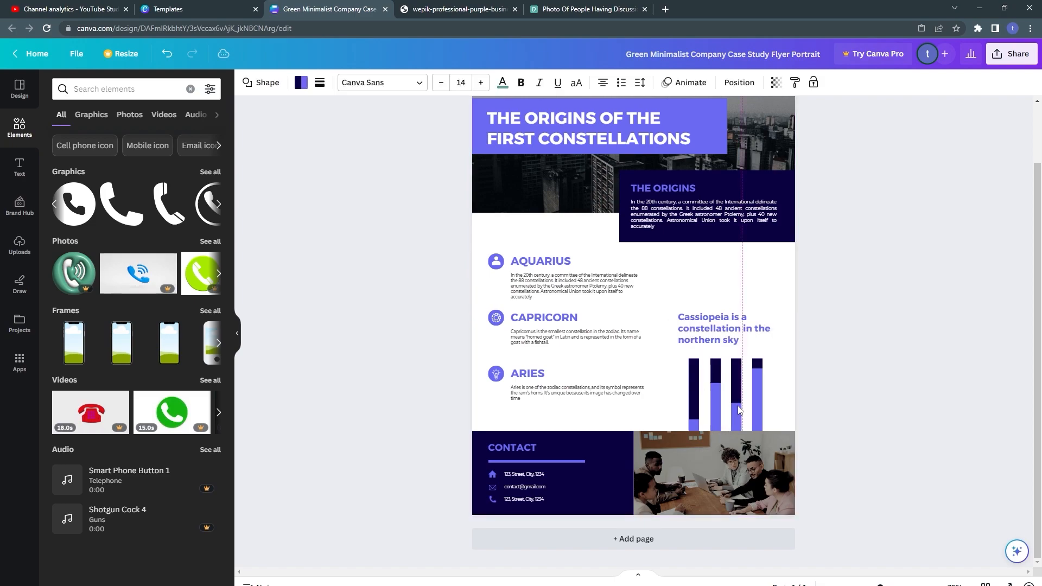
key(Left)
key(Right)
key(Left)
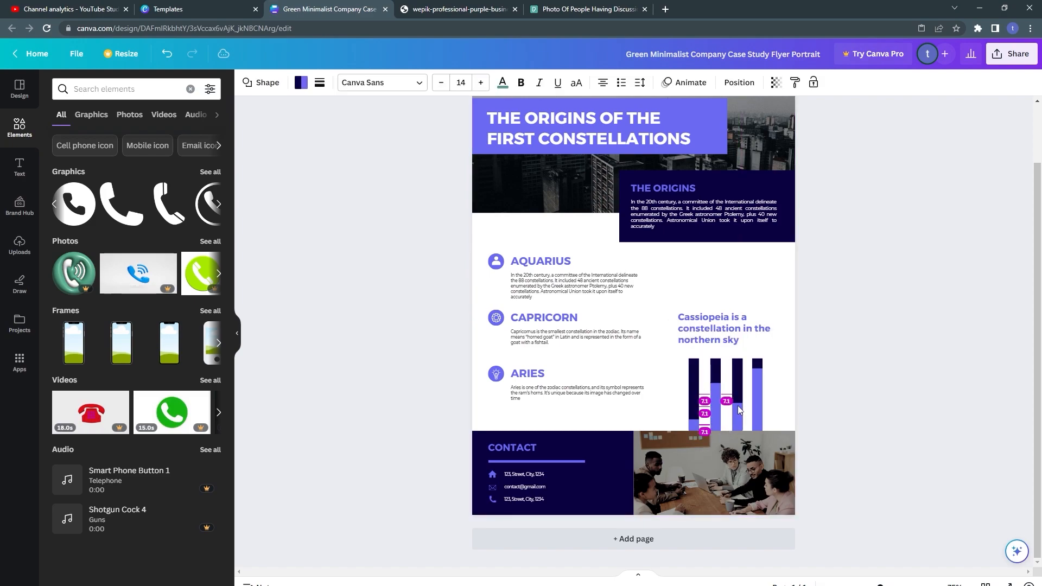
Nudge the chart's fourth bar to the right so its gap matches the spacing of the other bars.
drag(743, 359, 759, 412)
key(Right)
key(Right)
key(Right)
key(Right)
key(Right)
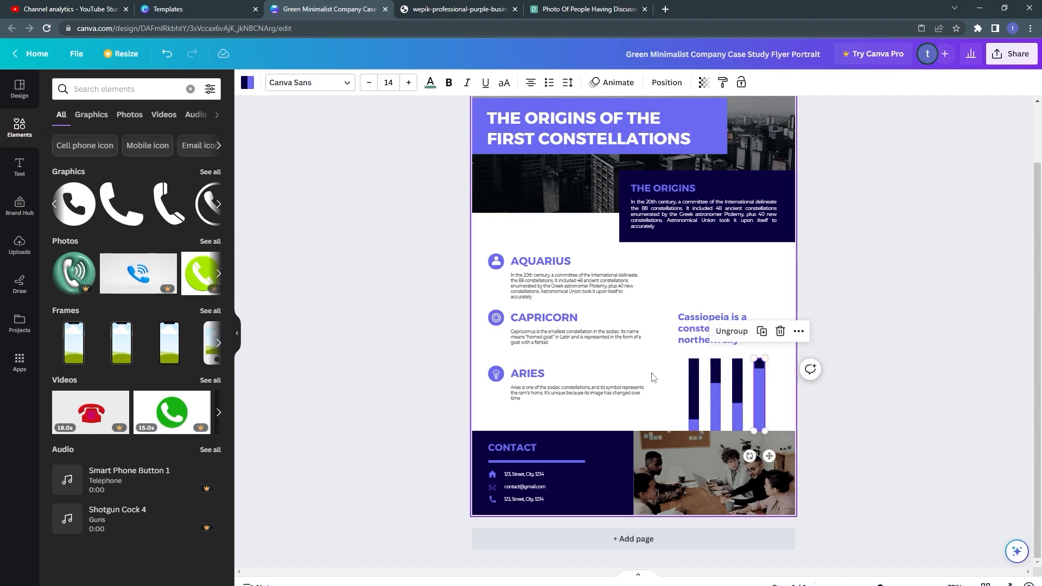
click(673, 325)
scroll(586, 292, up, 2)
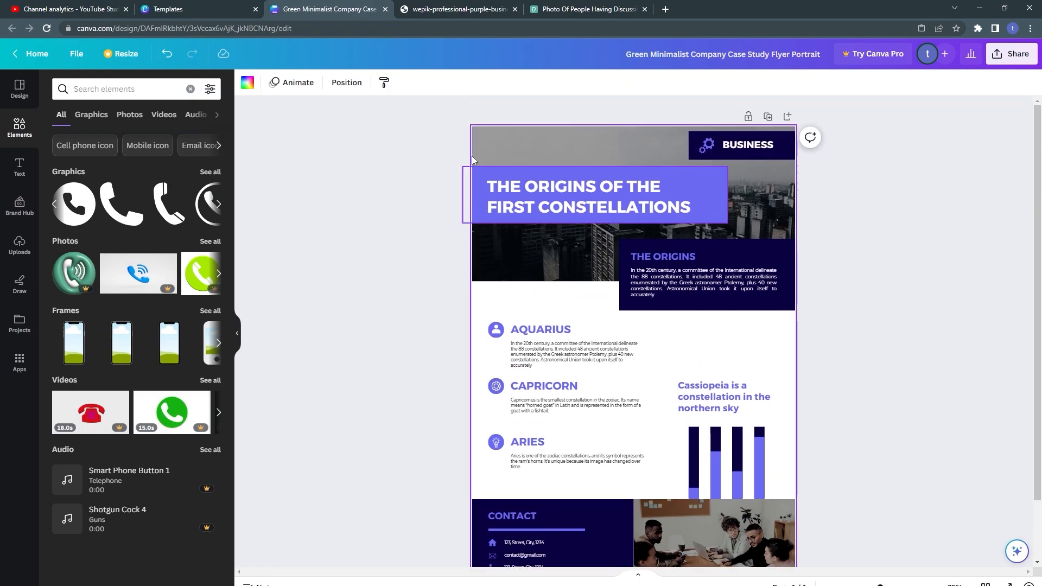
Check the CONTACT divider in the reference PDF and extend the flyer's purple line right to the meeting photo's edge.
click(492, 9)
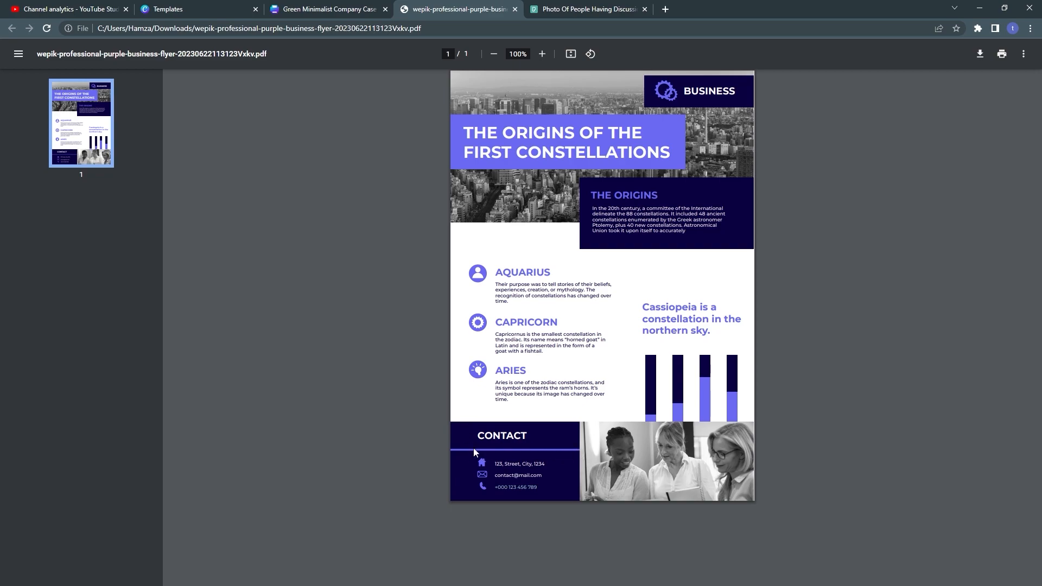
click(362, 6)
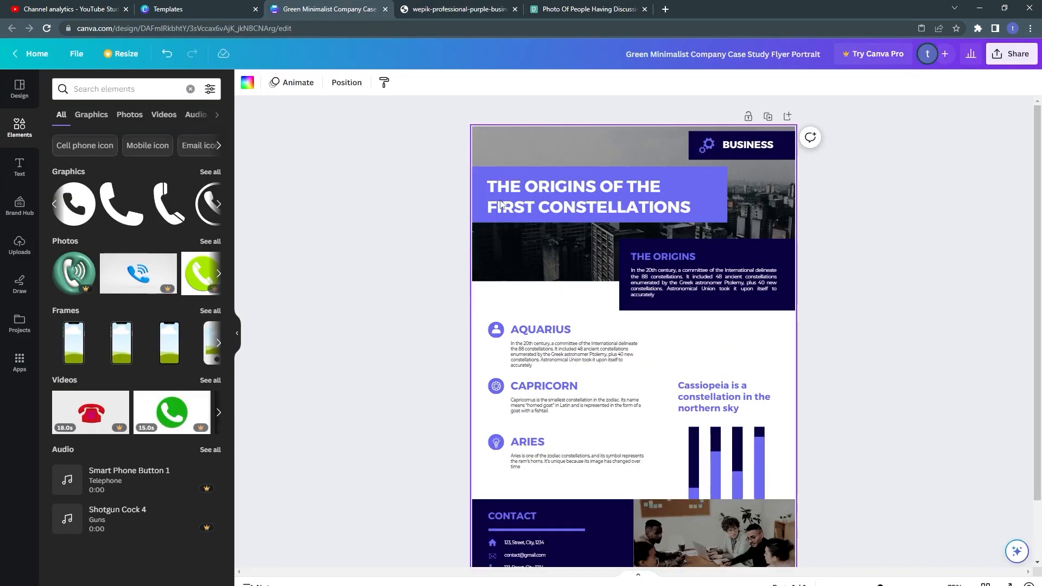
click(570, 530)
scroll(581, 533, up, 3)
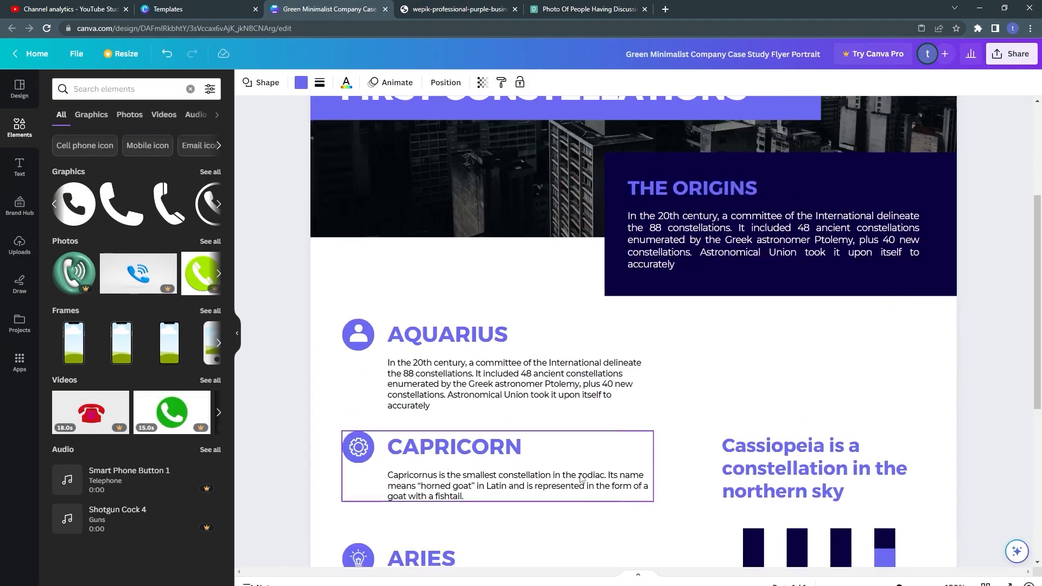
scroll(577, 458, down, 6)
scroll(576, 457, up, 5)
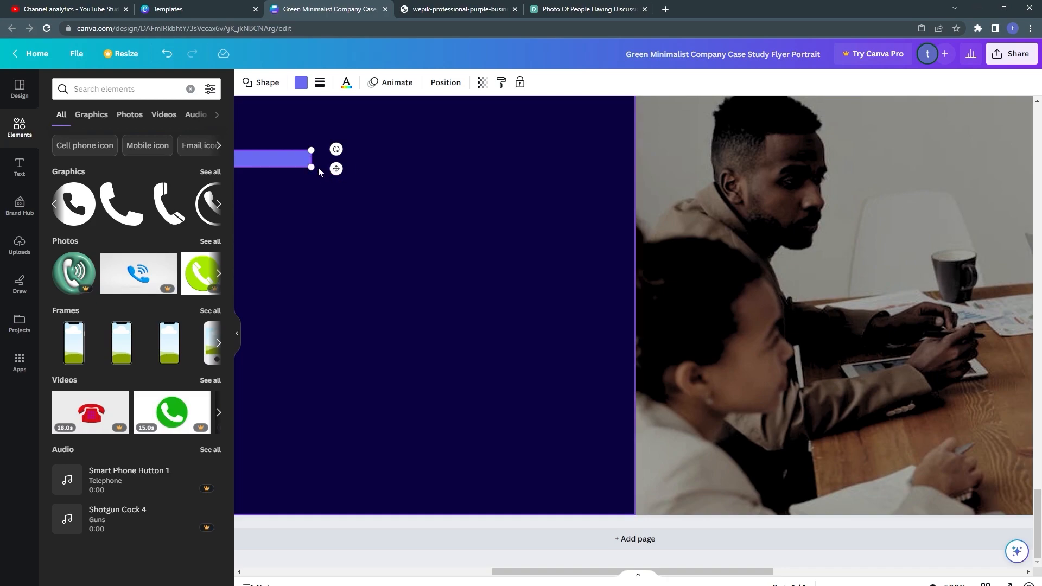
drag(321, 167, 638, 161)
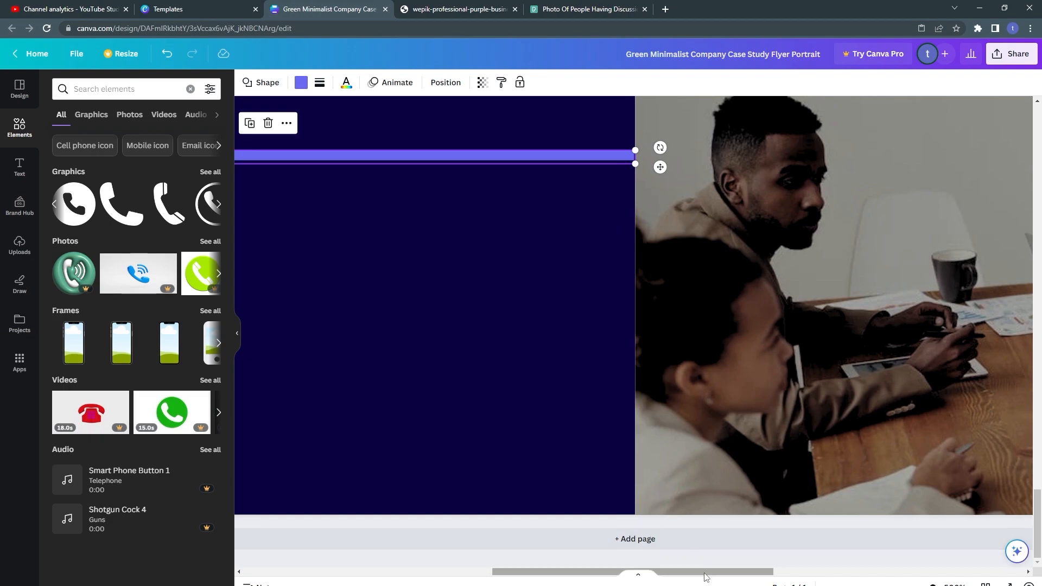
Extend the left end of the purple line under CONTACT to the page's left edge.
drag(690, 572, 441, 575)
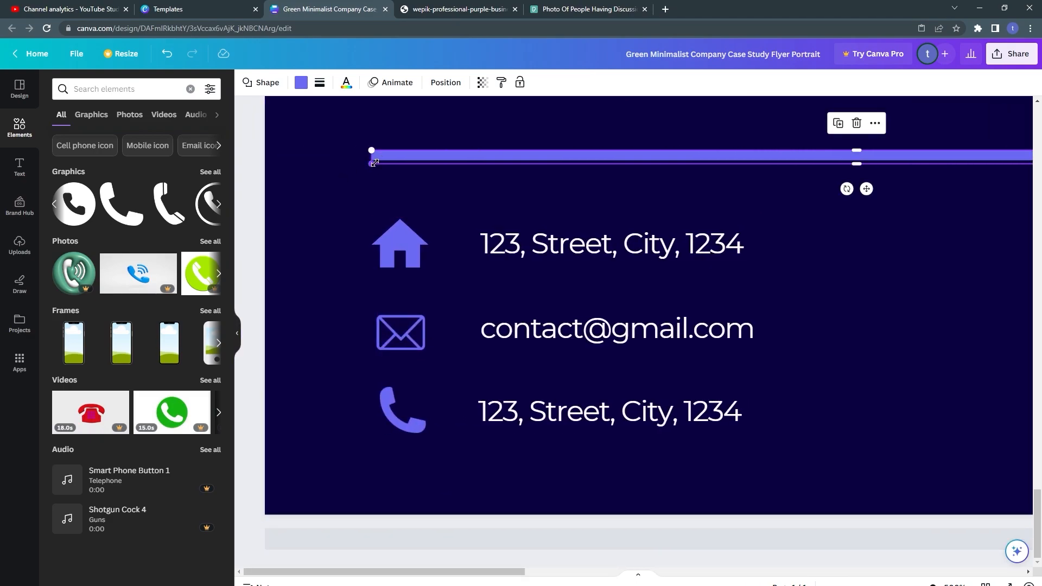
drag(372, 163, 258, 164)
drag(266, 163, 266, 163)
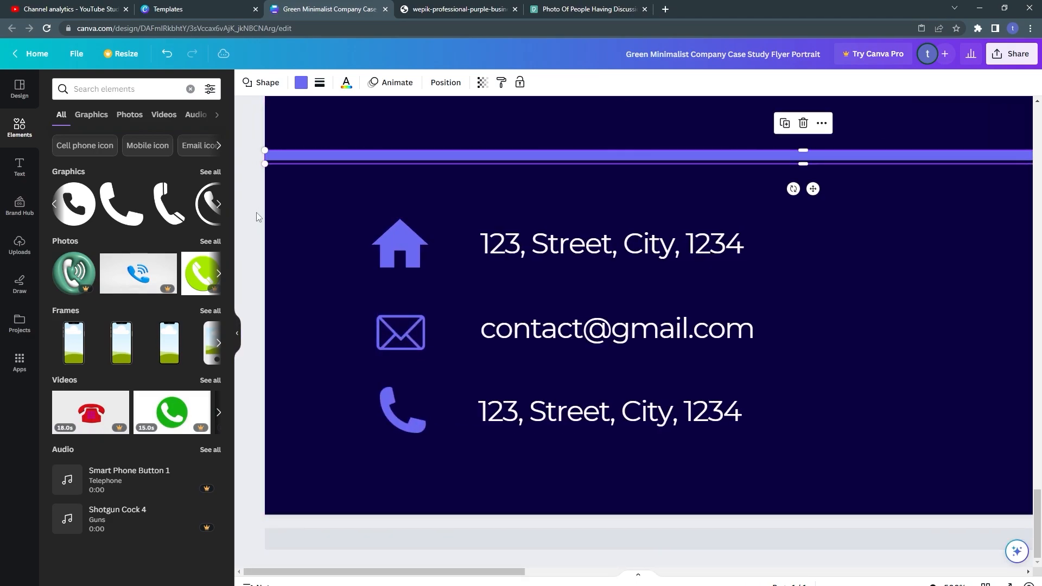
scroll(263, 239, down, 5)
scroll(262, 239, down, 5)
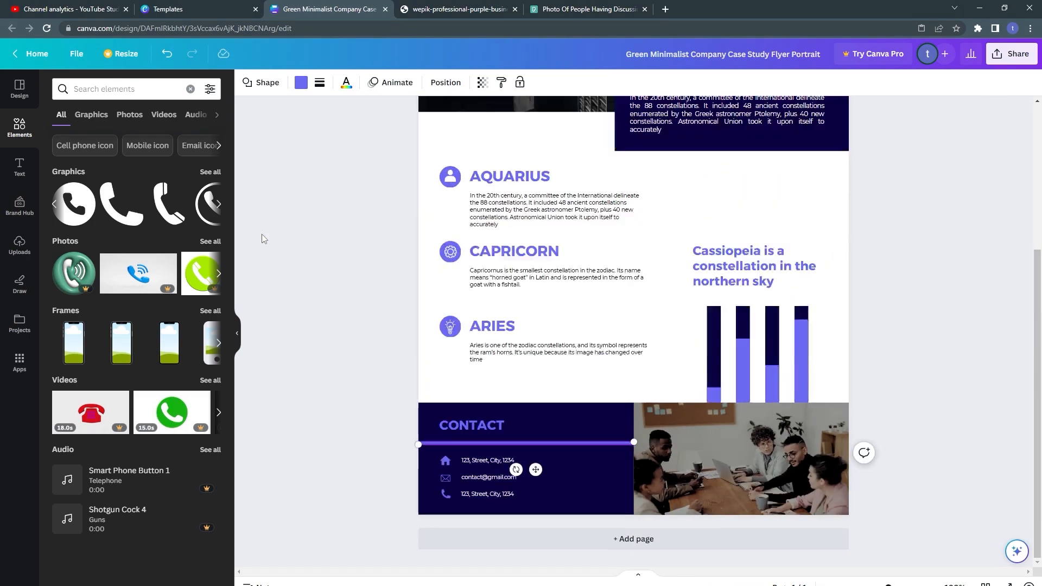
click(364, 358)
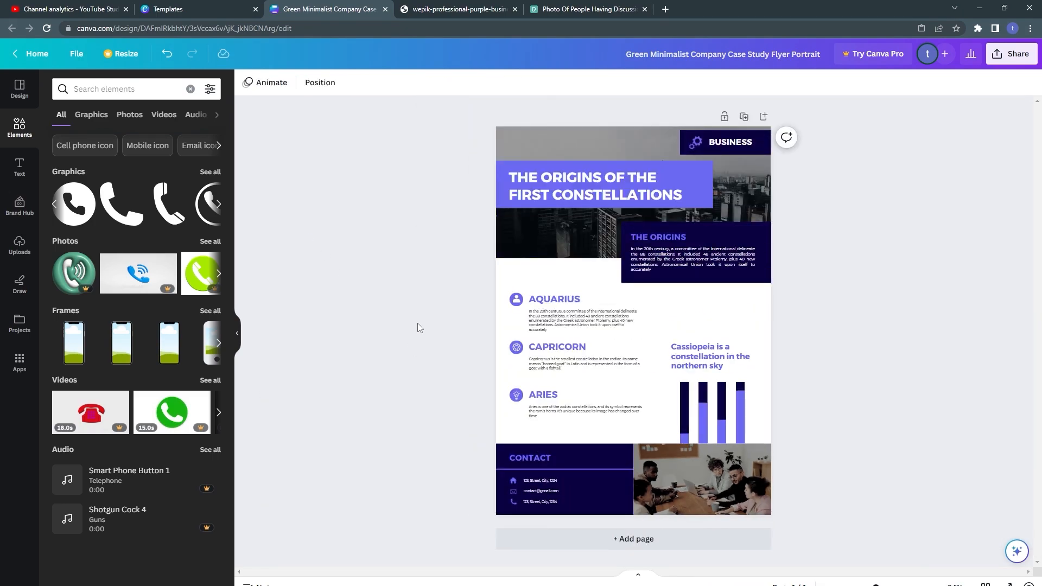
Widen the meeting photo slightly to the left so it overlaps the edge of the contact block.
click(654, 492)
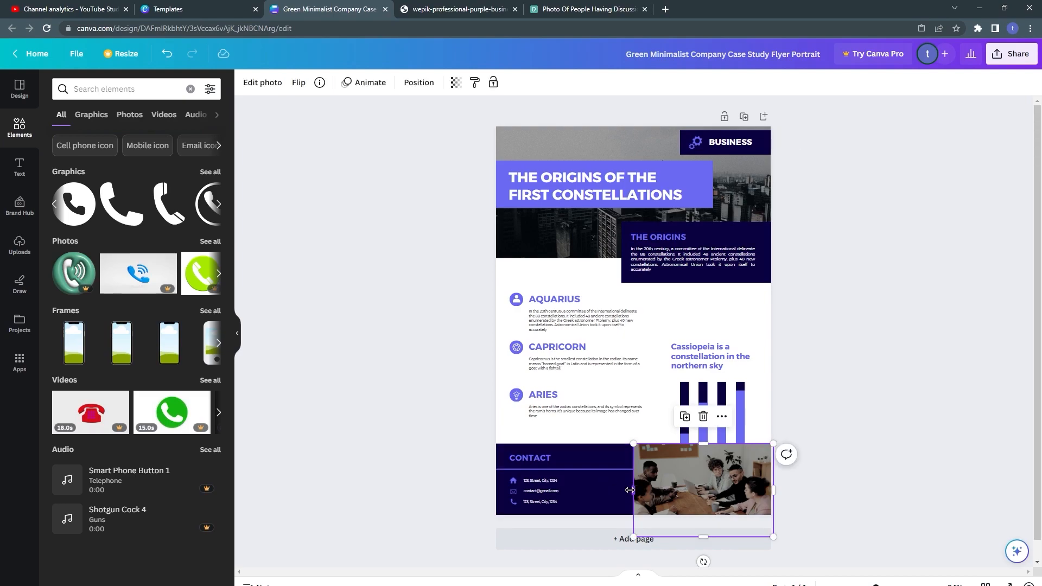
drag(630, 490, 627, 490)
click(428, 457)
click(673, 500)
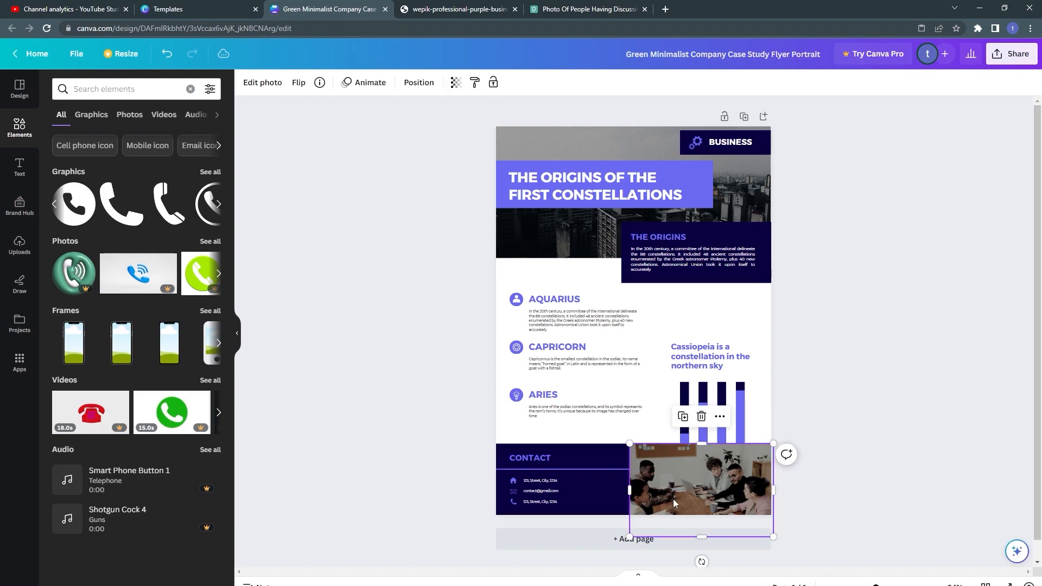
click(456, 415)
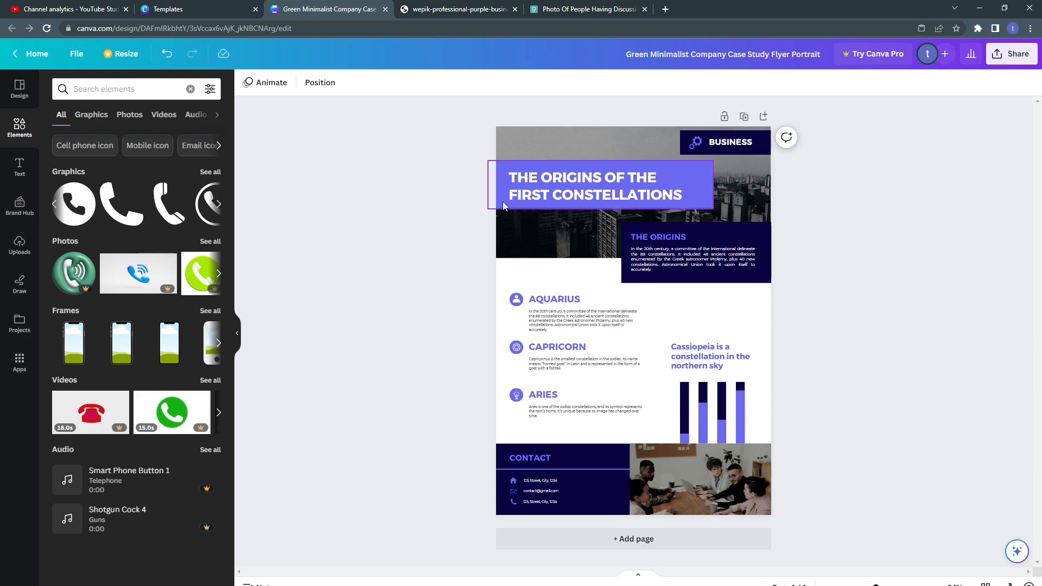
Check the THE ORIGINS paragraph's alignment in the reference PDF and ungroup the flyer's THE ORIGINS block.
click(451, 10)
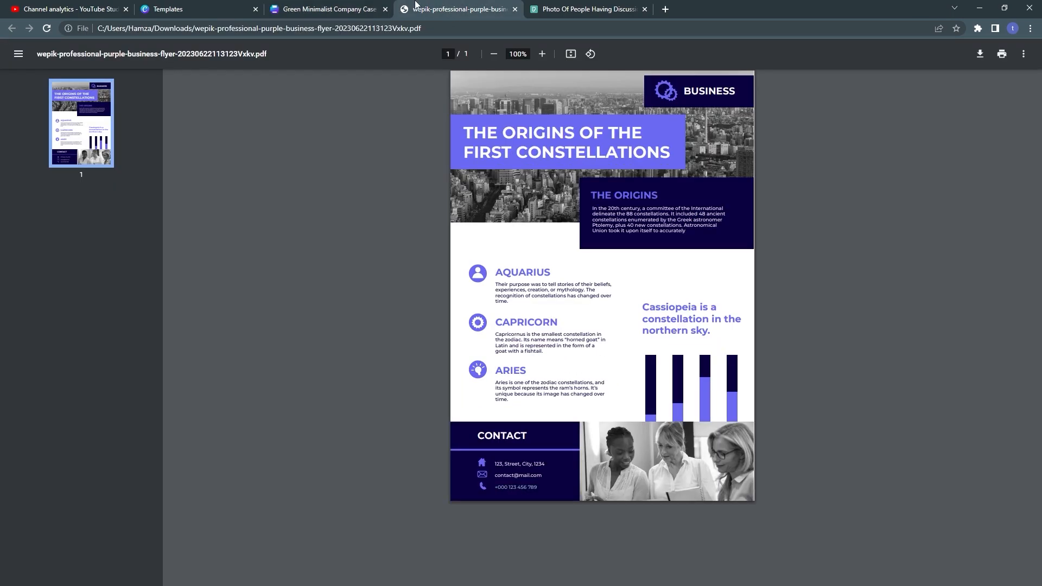
drag(701, 211, 649, 215)
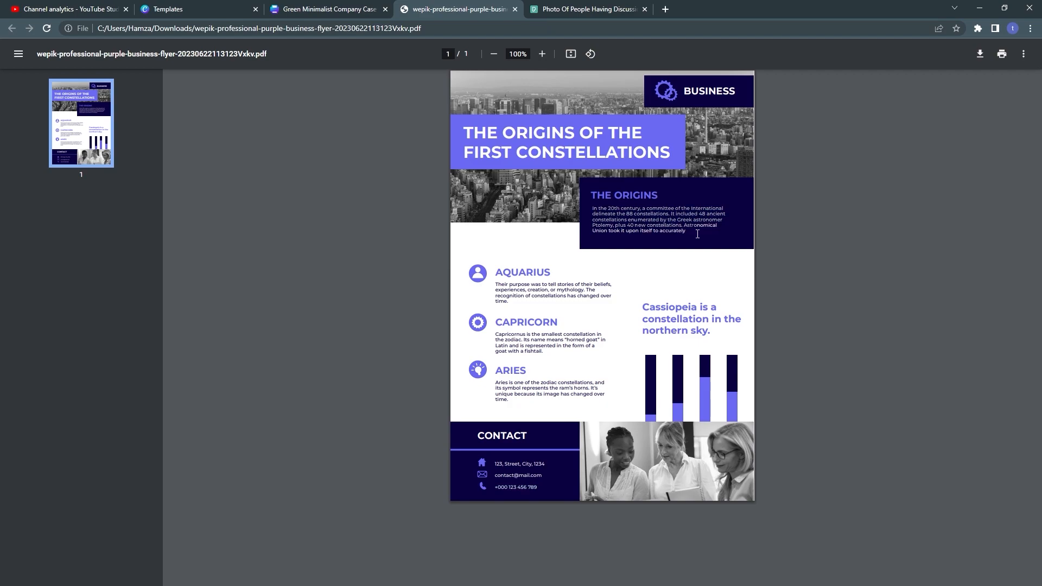
click(356, 9)
click(638, 250)
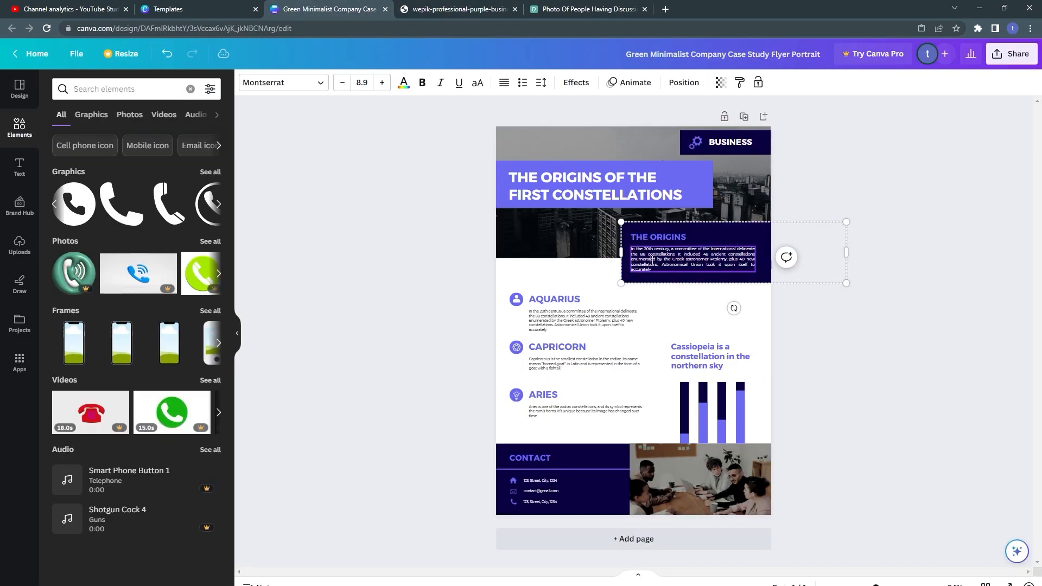
right_click(639, 262)
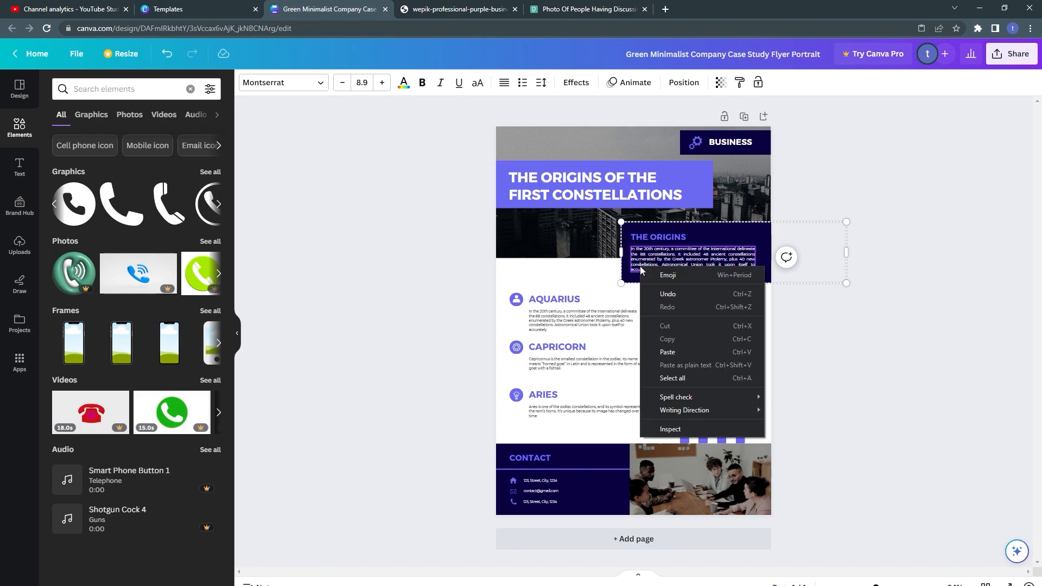
click(624, 268)
click(624, 268)
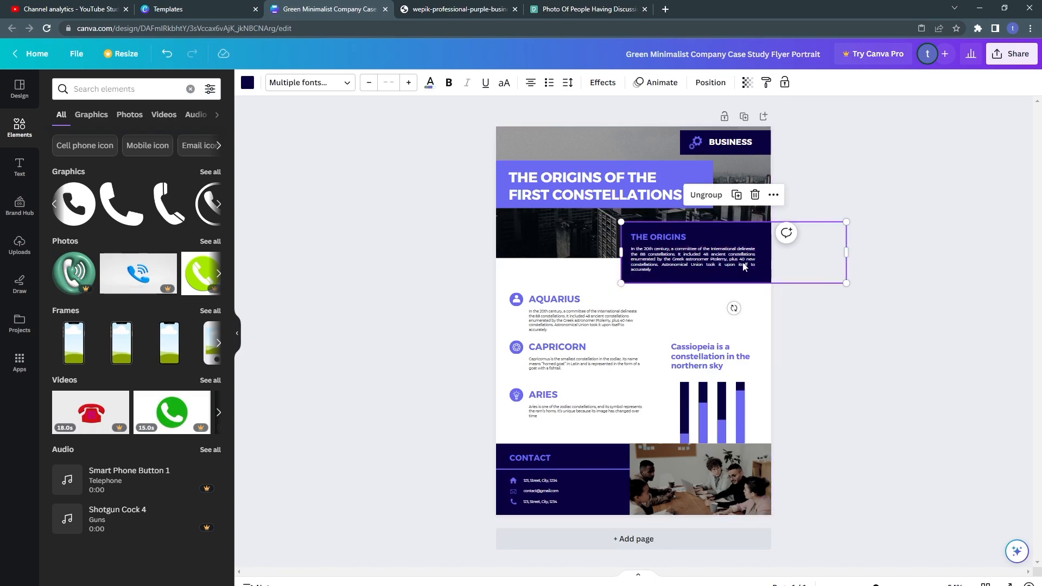
right_click(767, 285)
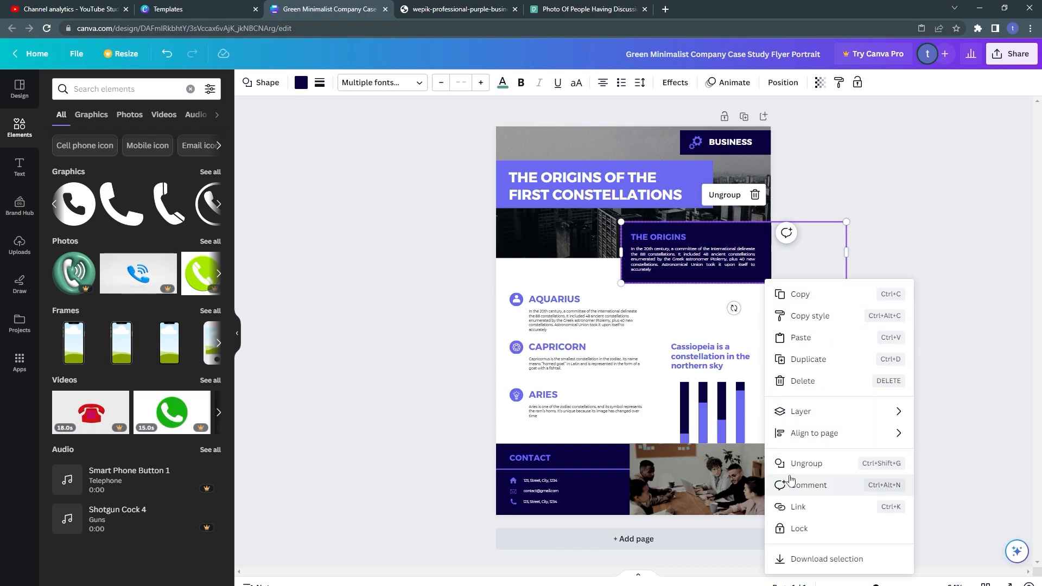
click(805, 464)
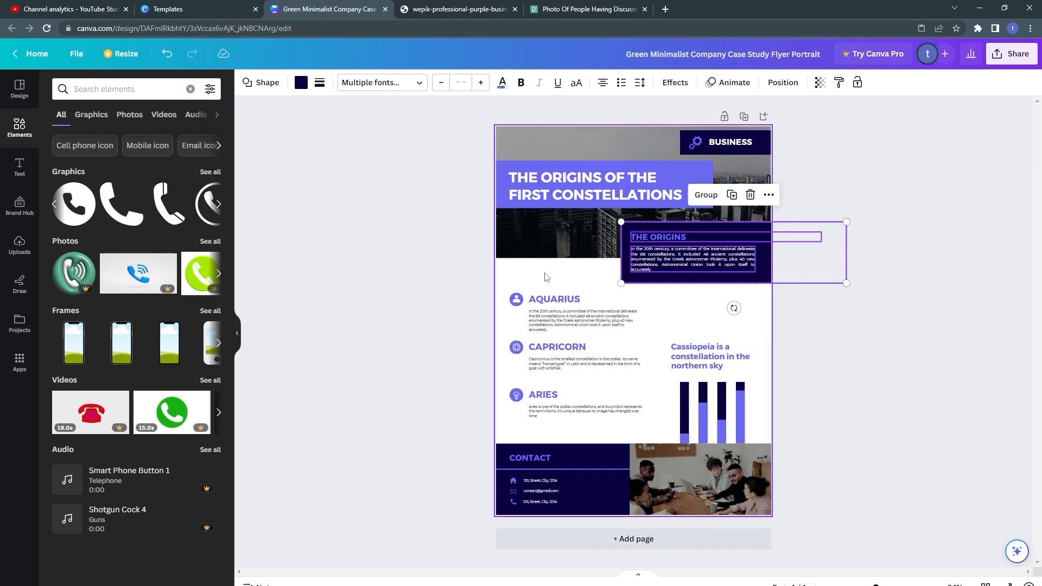
Left-align the paragraph under THE ORIGINS and compare the flyer with the reference PDF.
click(686, 272)
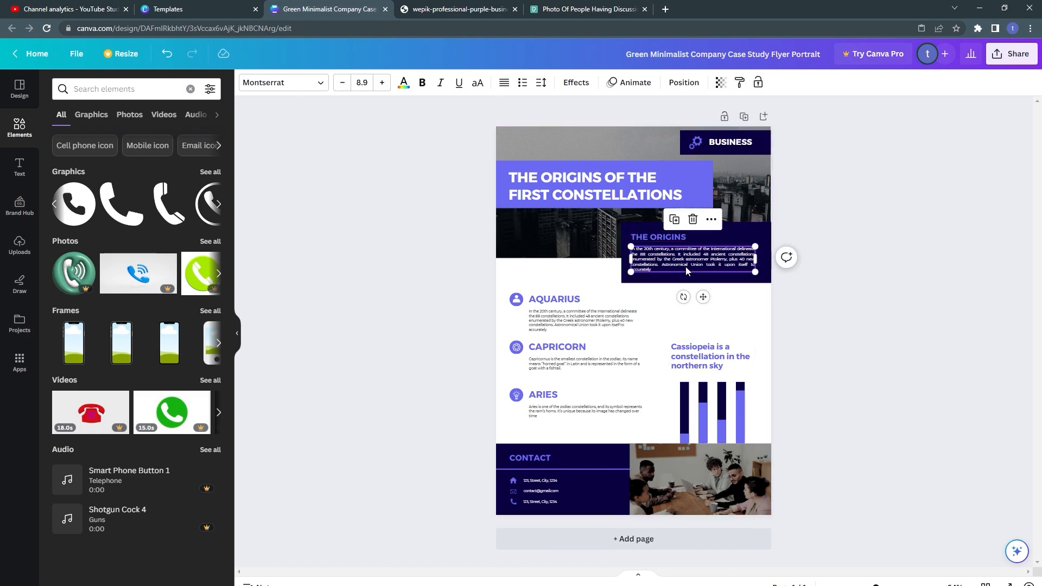
click(504, 82)
click(539, 285)
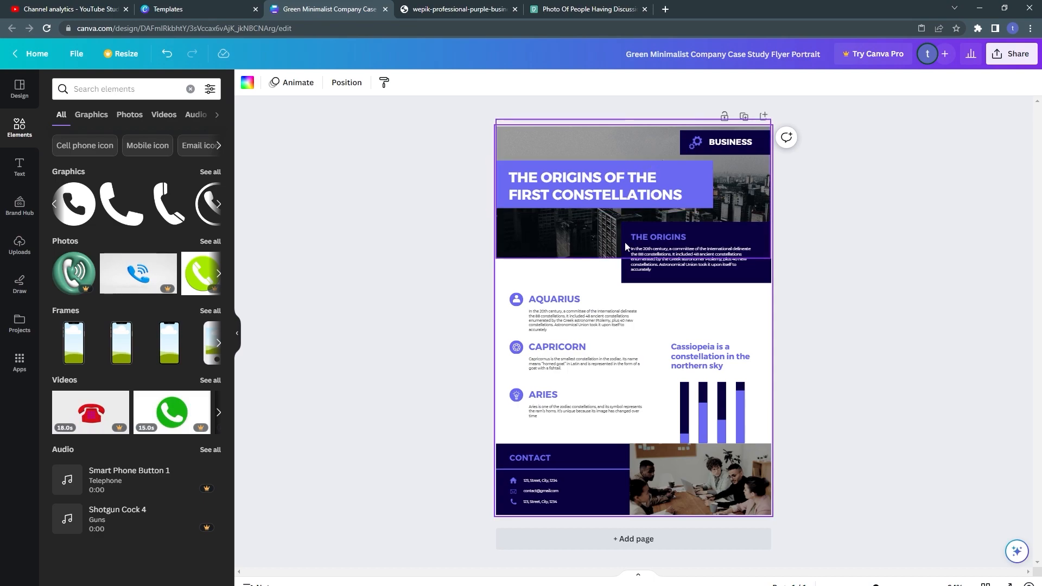
key(ctrl+Tab)
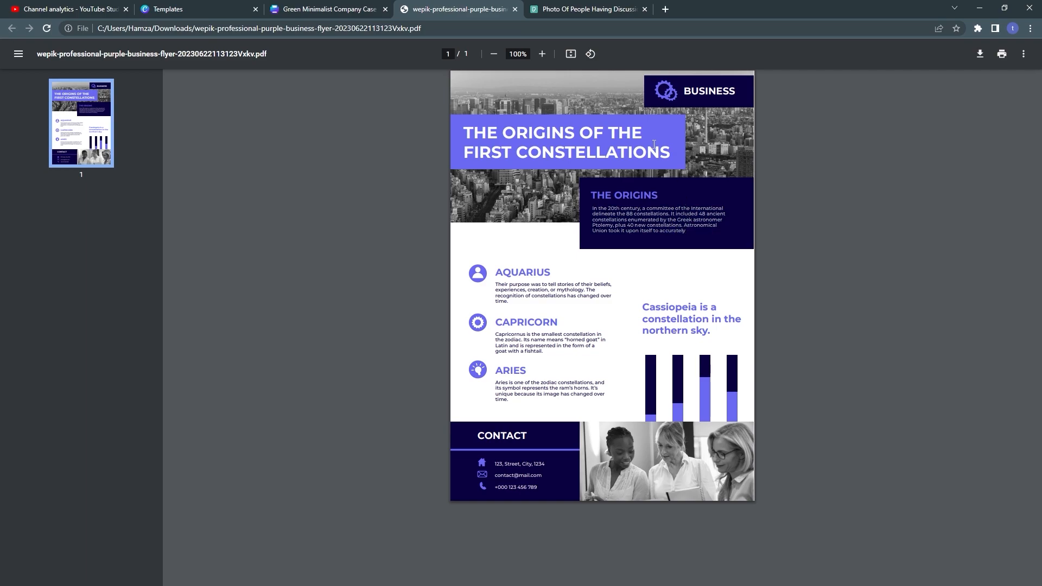
click(348, 9)
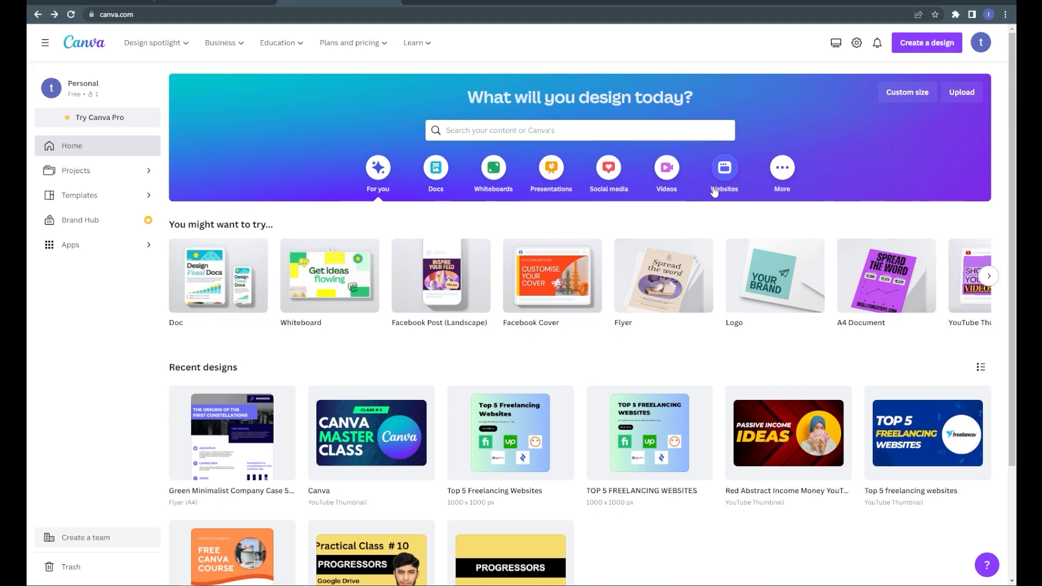
Browse the social media templates and open the "We Are Digital Marketing Agency" Facebook cover.
click(781, 173)
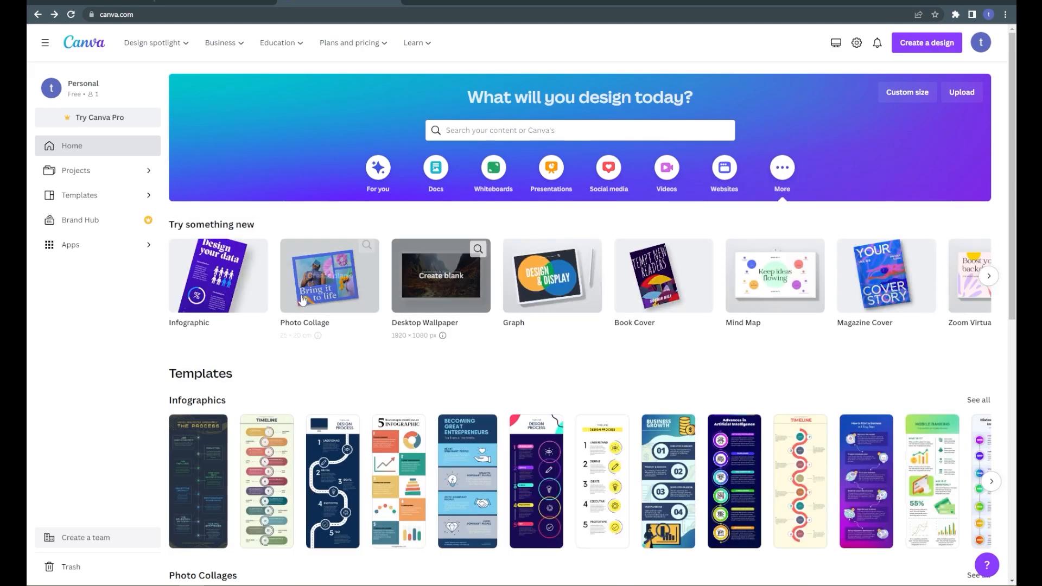
click(606, 170)
scroll(471, 294, down, 15)
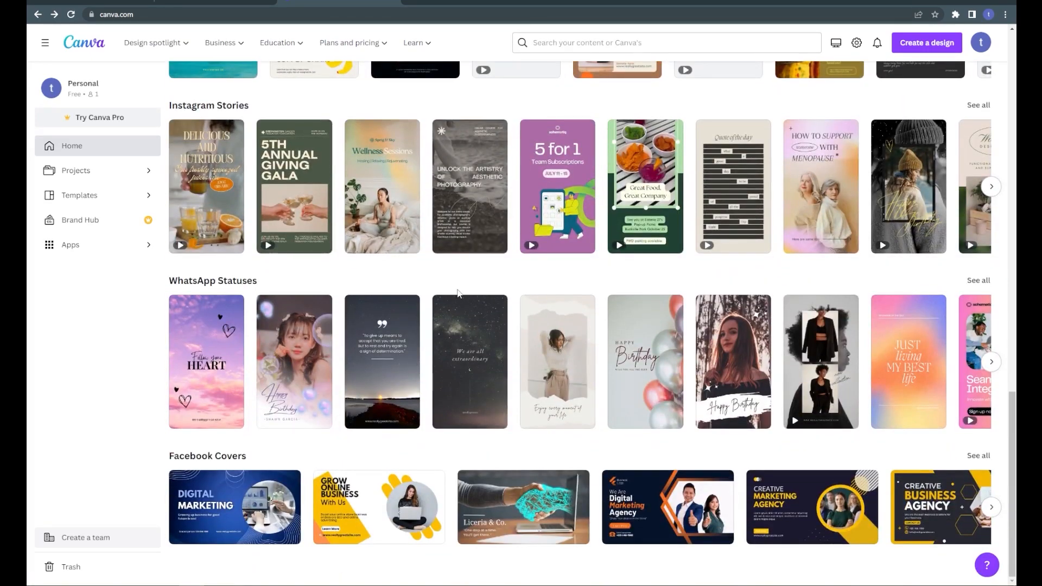
click(637, 478)
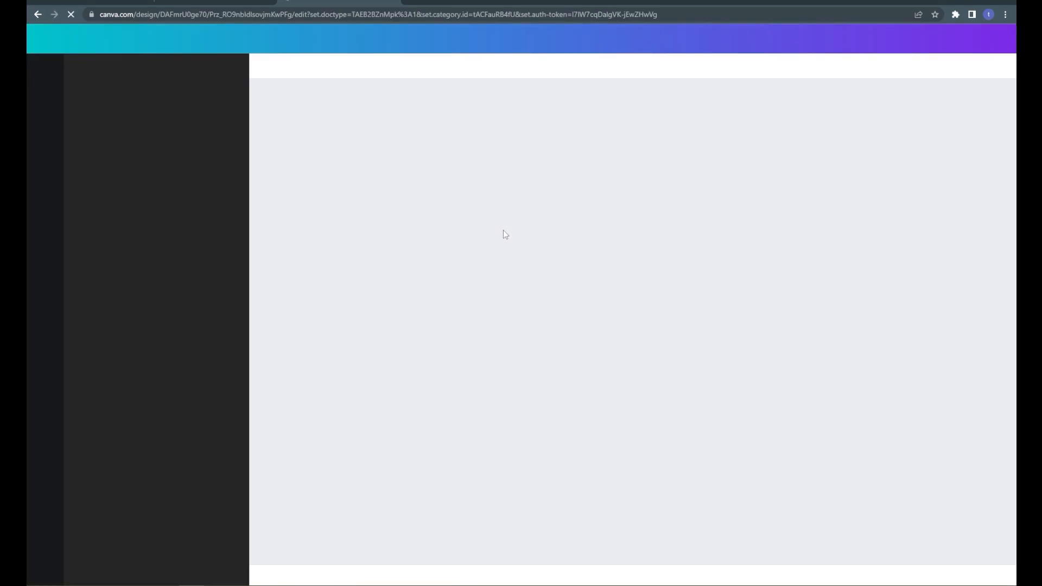
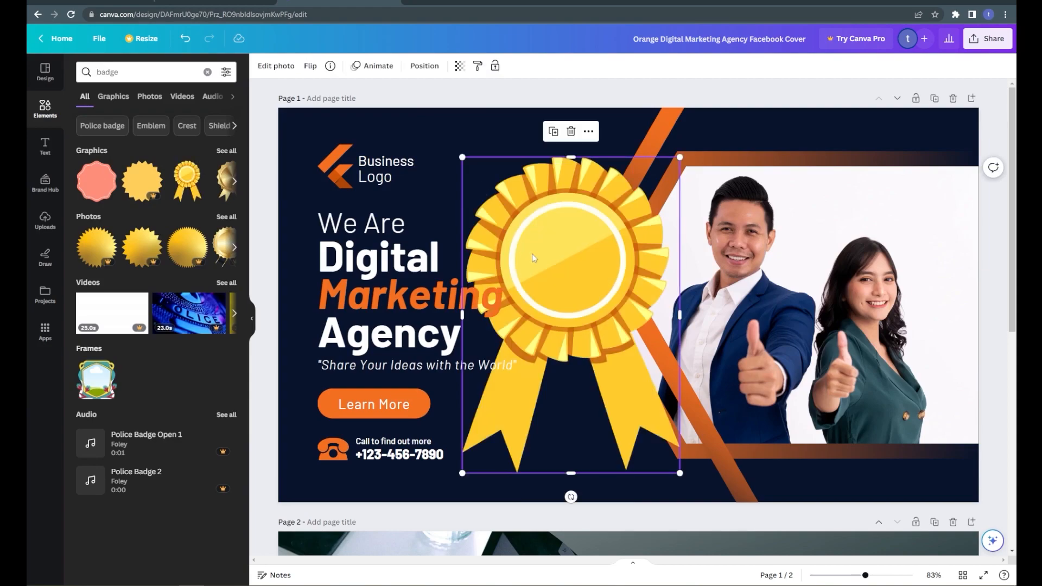
Delete the photo of two people, its orange gradient frame and the diagonal orange stripes from page 1.
mouse_move(534, 253)
mouse_down()
mouse_move(605, 221)
mouse_move(543, 242)
mouse_up()
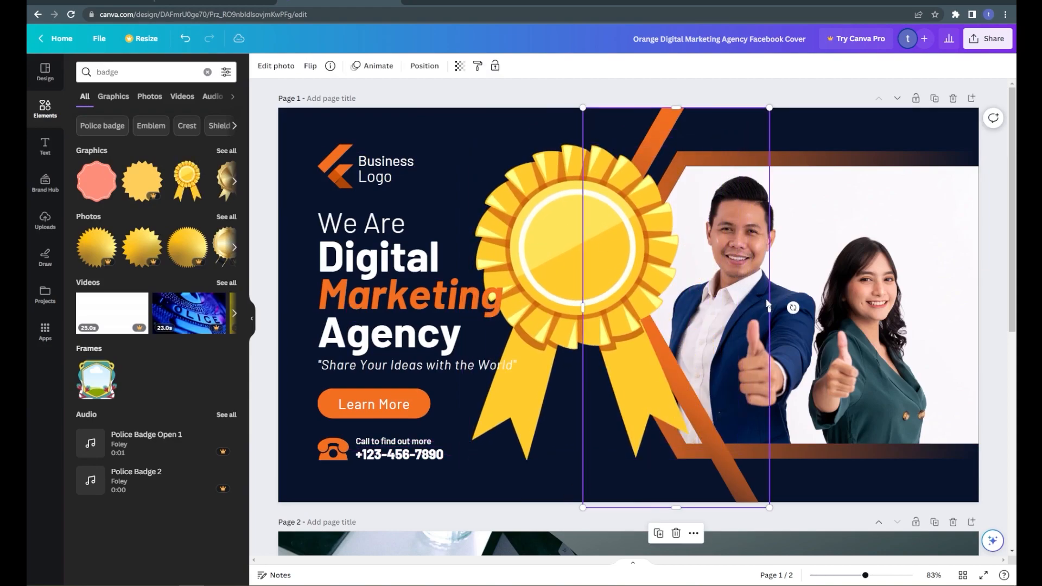
click(819, 183)
key(Delete)
key(Delete)
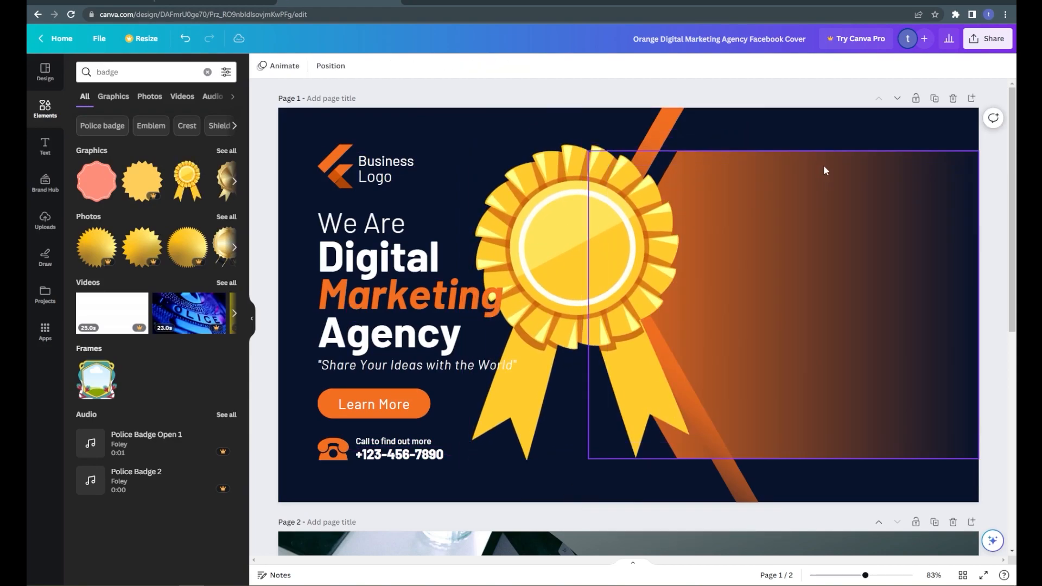
click(731, 172)
key(Delete)
Shrink the gold ribbon badge and place it in the empty right part of the cover.
drag(559, 237, 727, 226)
drag(857, 448, 777, 325)
drag(698, 189, 803, 285)
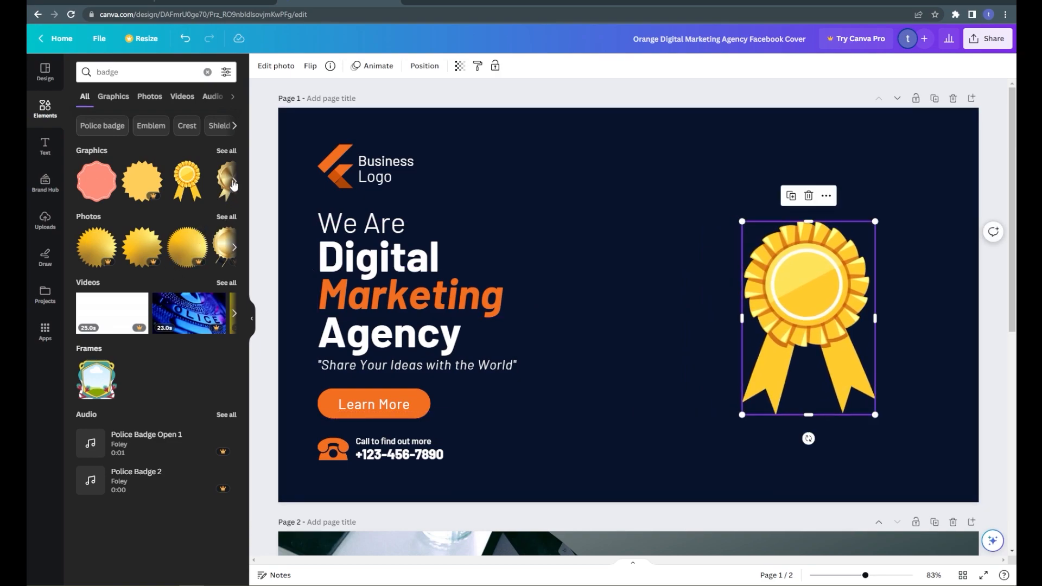
Search the elements for "cup", add the gold star trophy, and place it at reduced size between the headline and the badge.
click(148, 75)
key(ctrl+a)
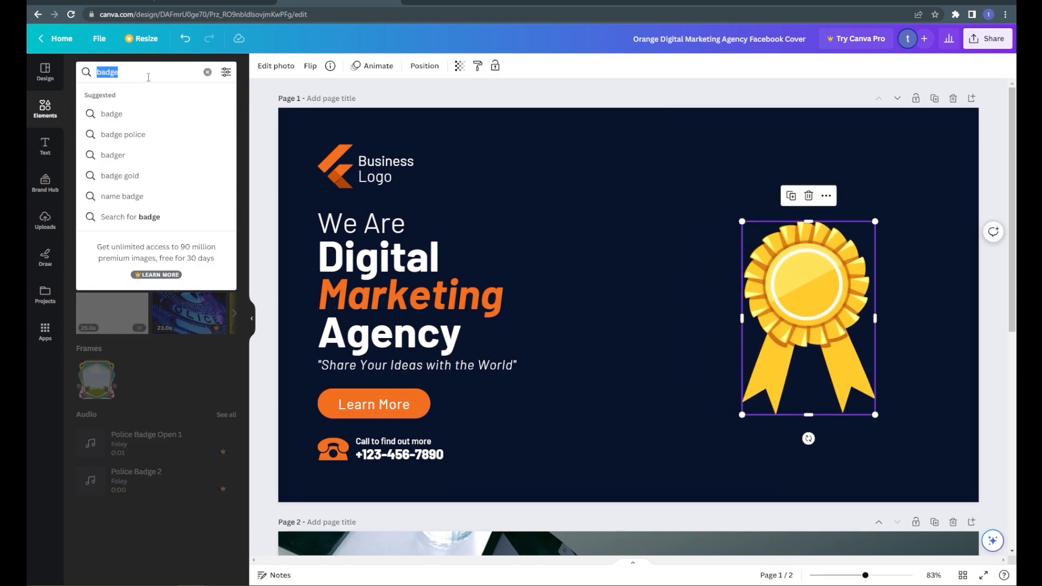
text(cup)
key(Return)
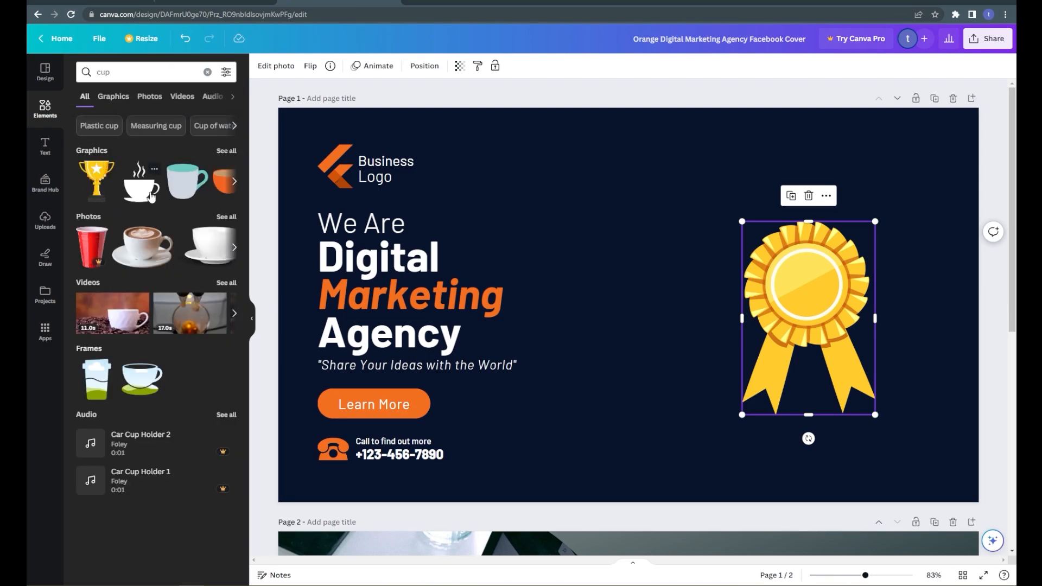
drag(94, 187, 610, 197)
drag(722, 169, 610, 296)
drag(529, 307, 640, 223)
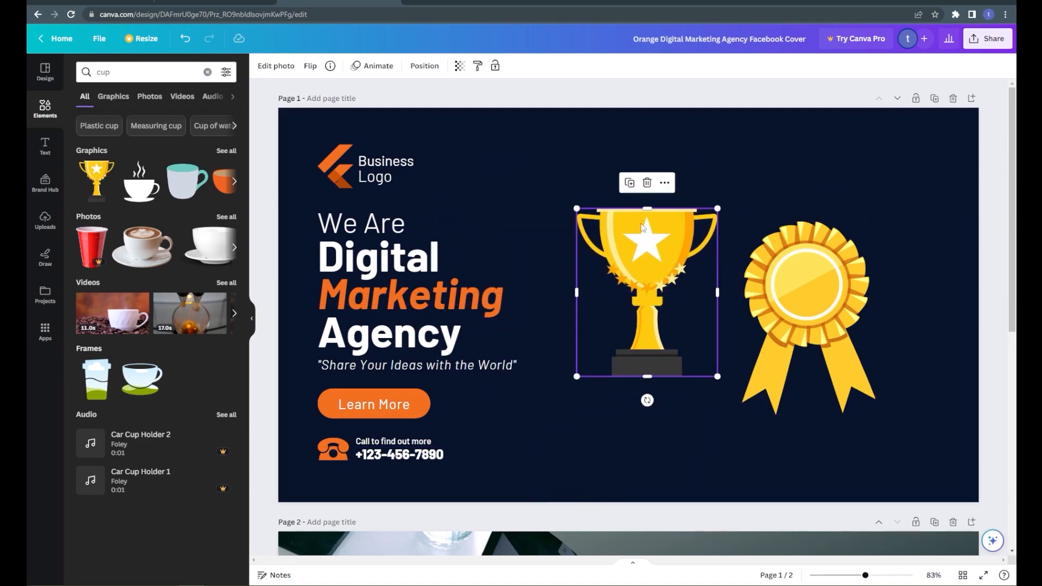
Replace the elements search with "message".
click(123, 79)
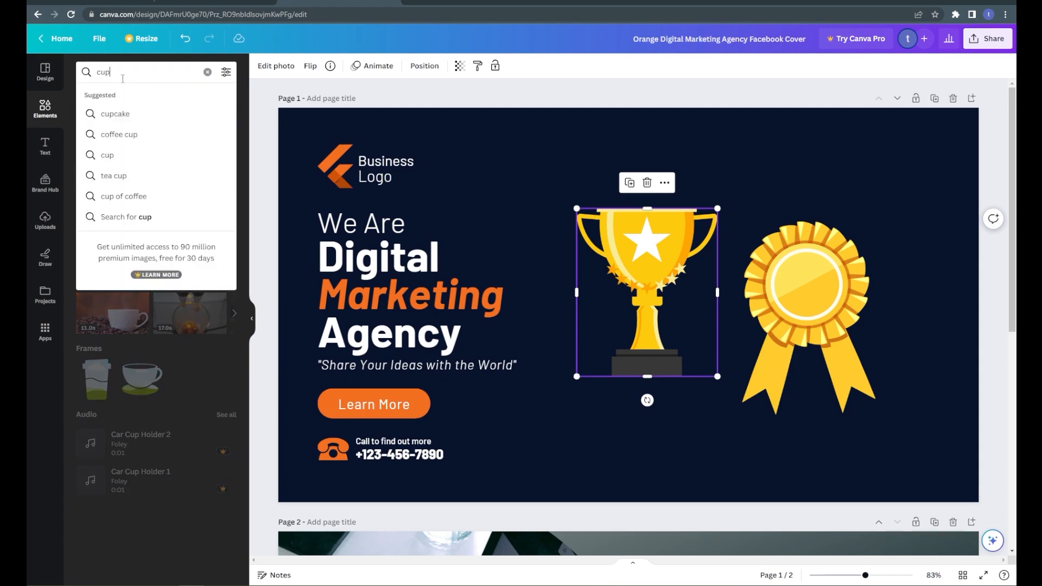
key(BackSpace)
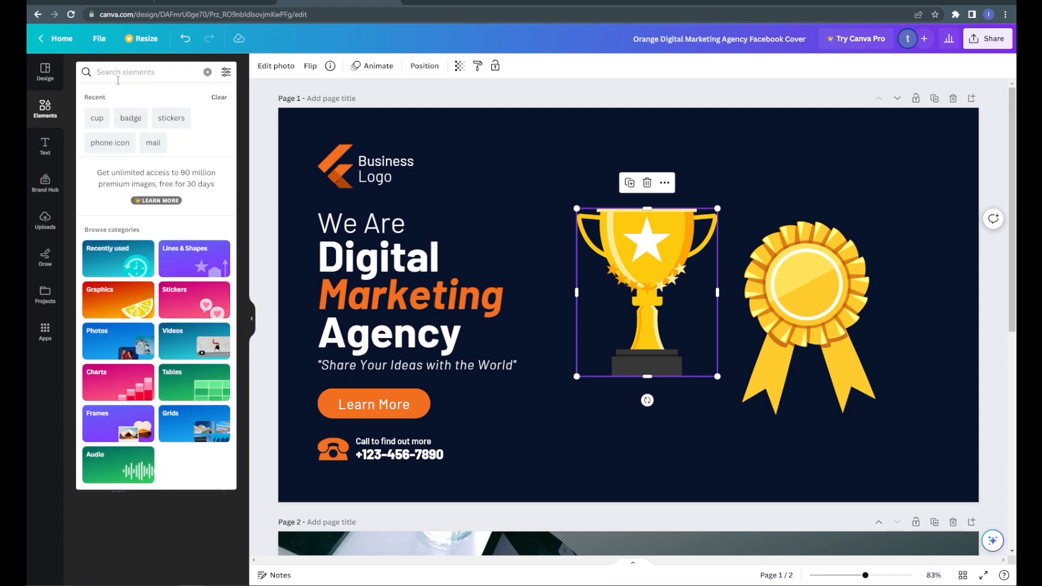
click(119, 78)
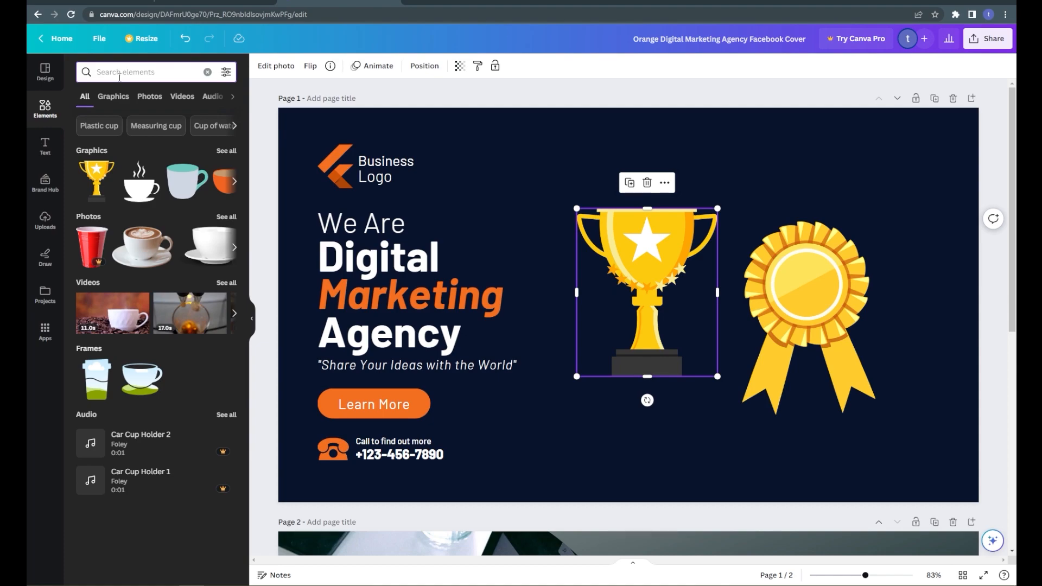
text(mag)
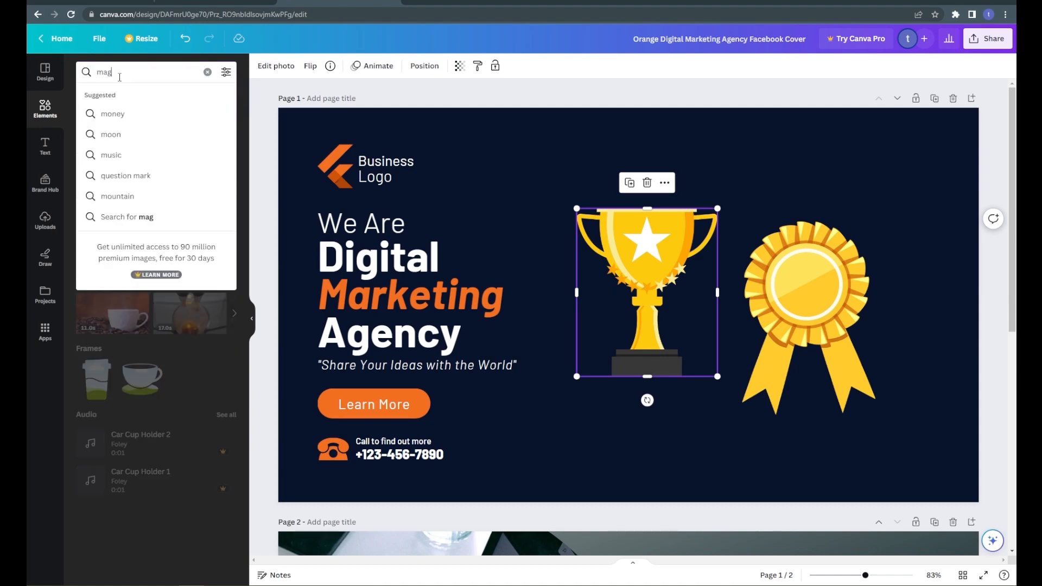
key(BackSpace)
key(BackSpace)
text(essage)
key(Return)
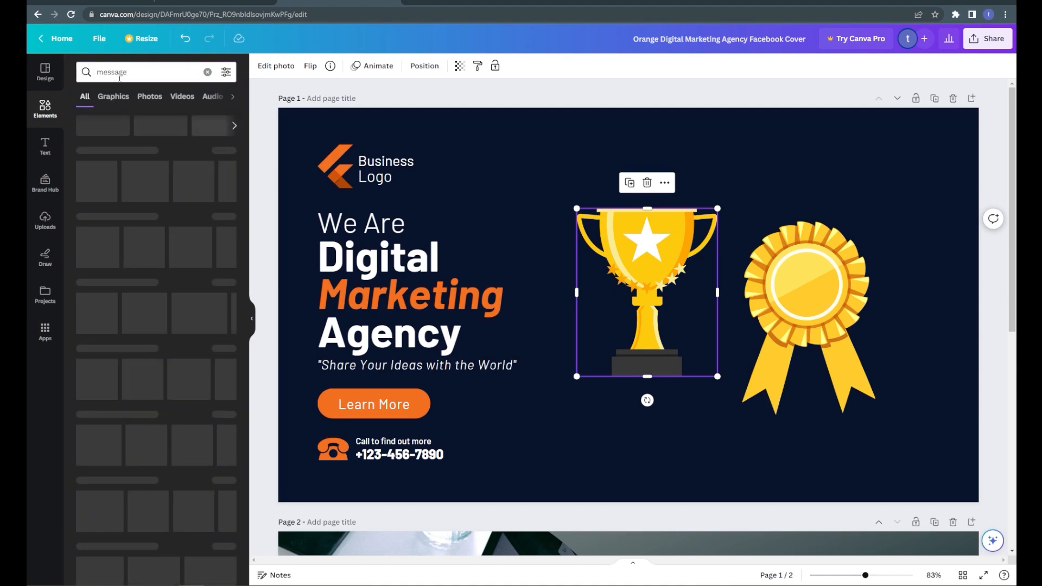
Add the envelope graphic, recolor it white, and place it at small size above the ribbon badge.
drag(93, 182, 516, 184)
click(261, 66)
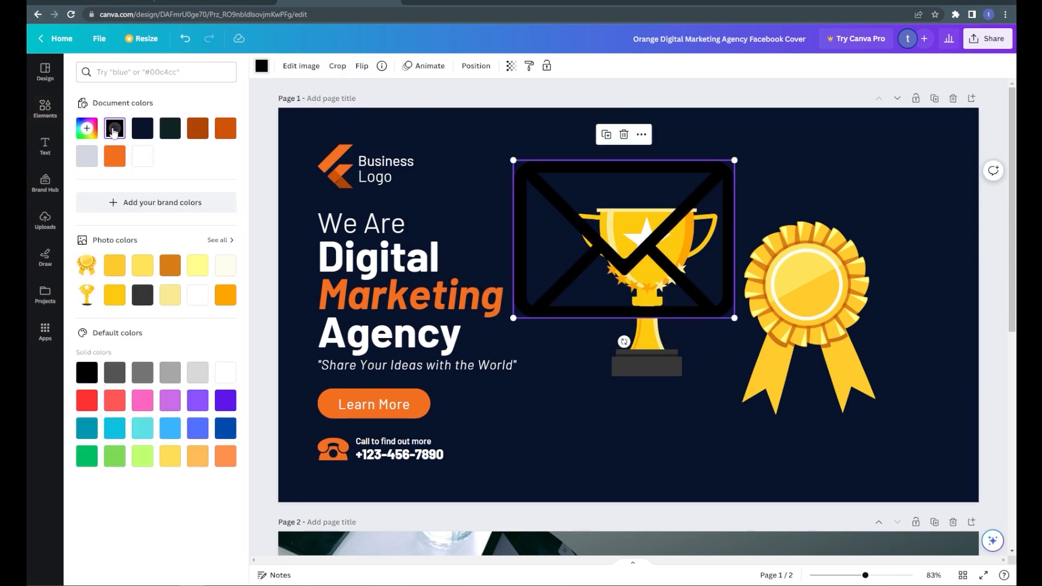
click(142, 156)
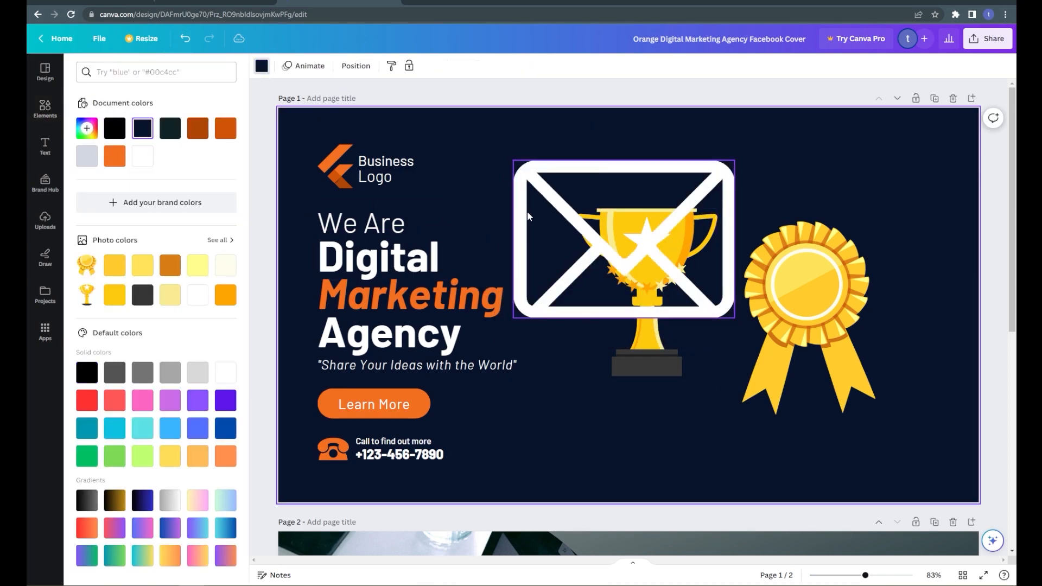
drag(514, 160, 821, 154)
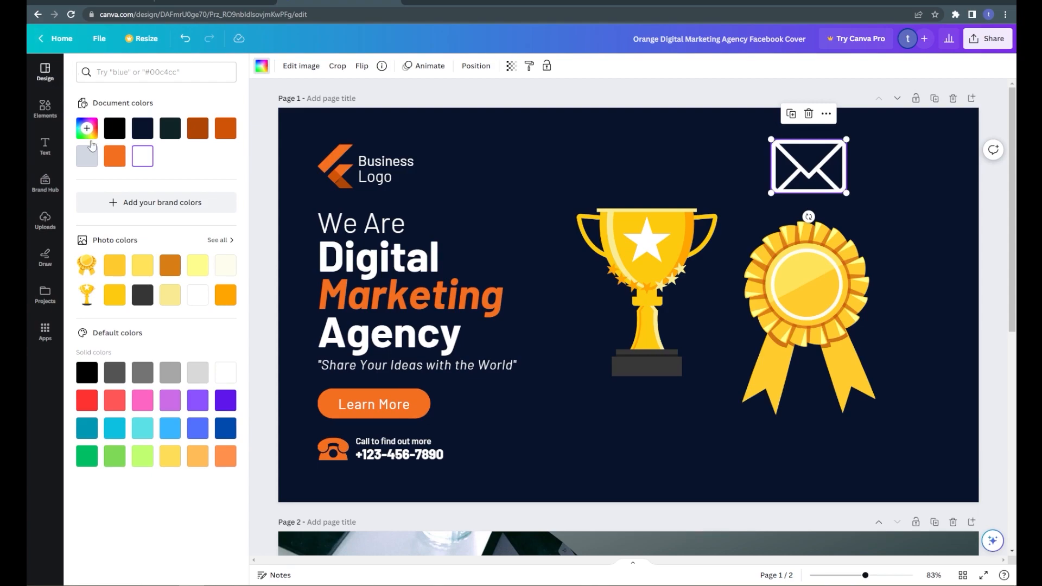
Look through the line and "Decorative line" elements, comparing the graphics, photo and video results.
click(45, 107)
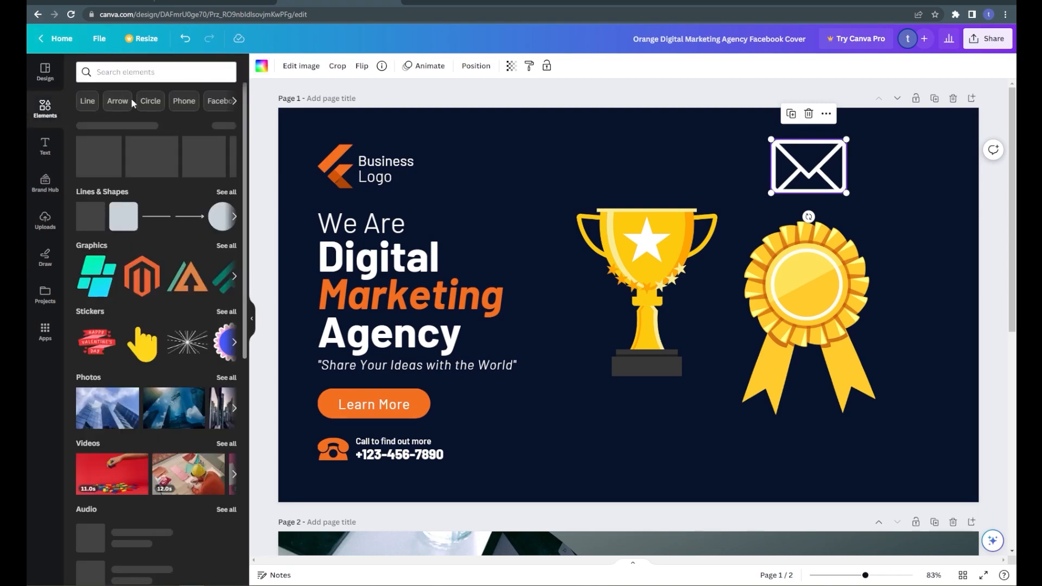
click(94, 107)
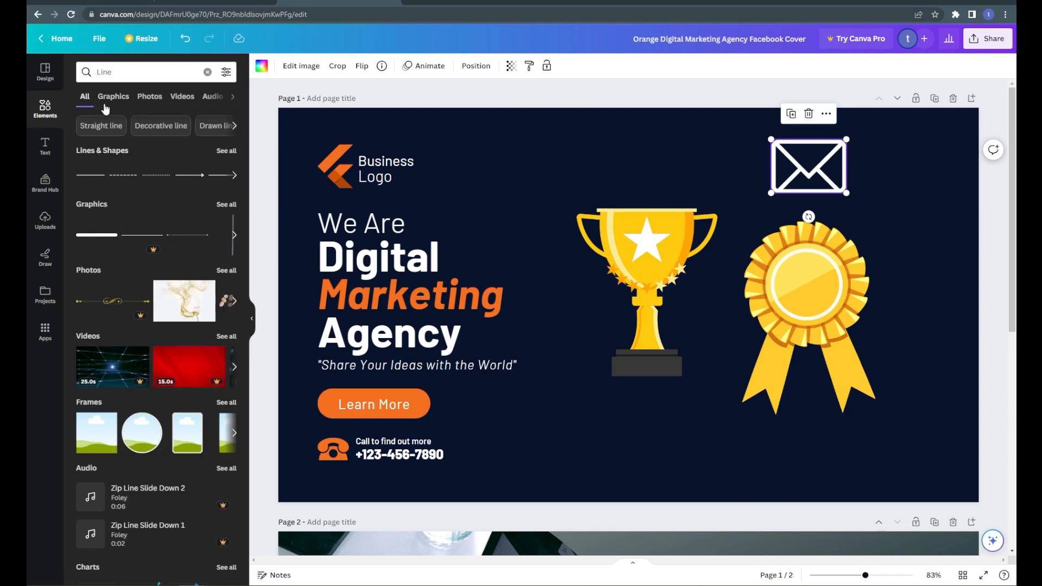
click(152, 133)
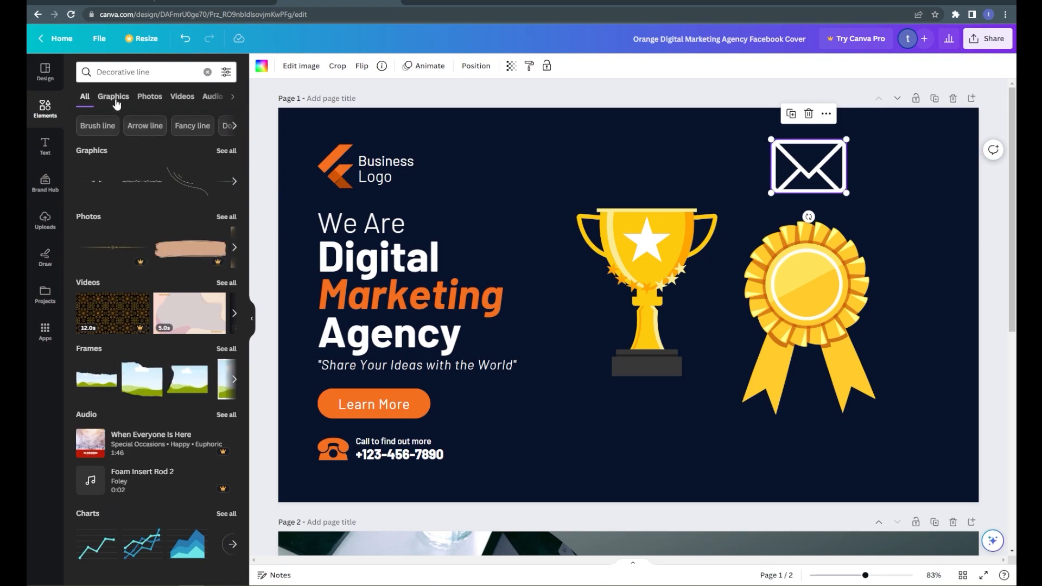
click(111, 97)
click(149, 98)
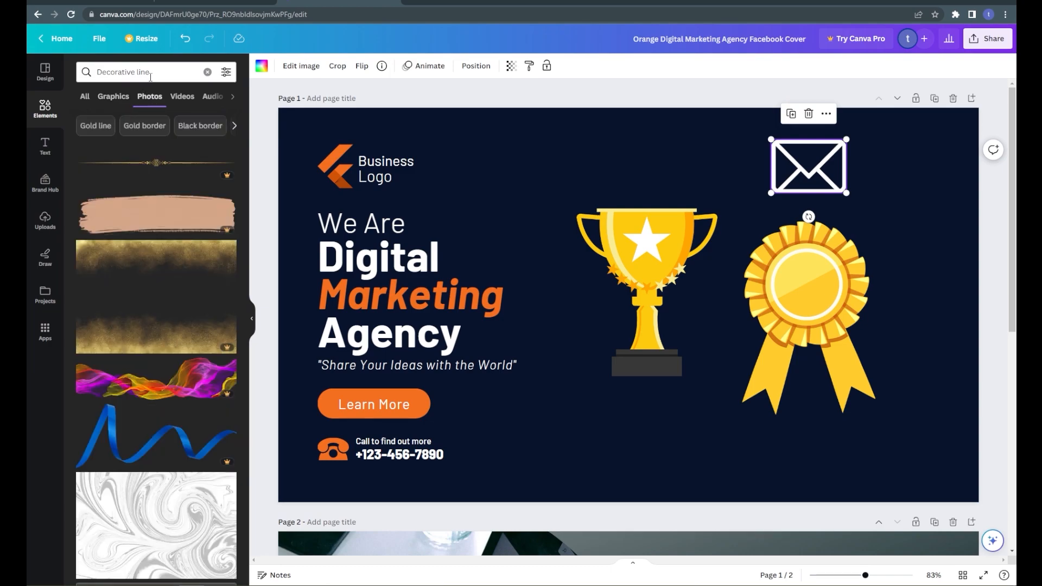
click(174, 95)
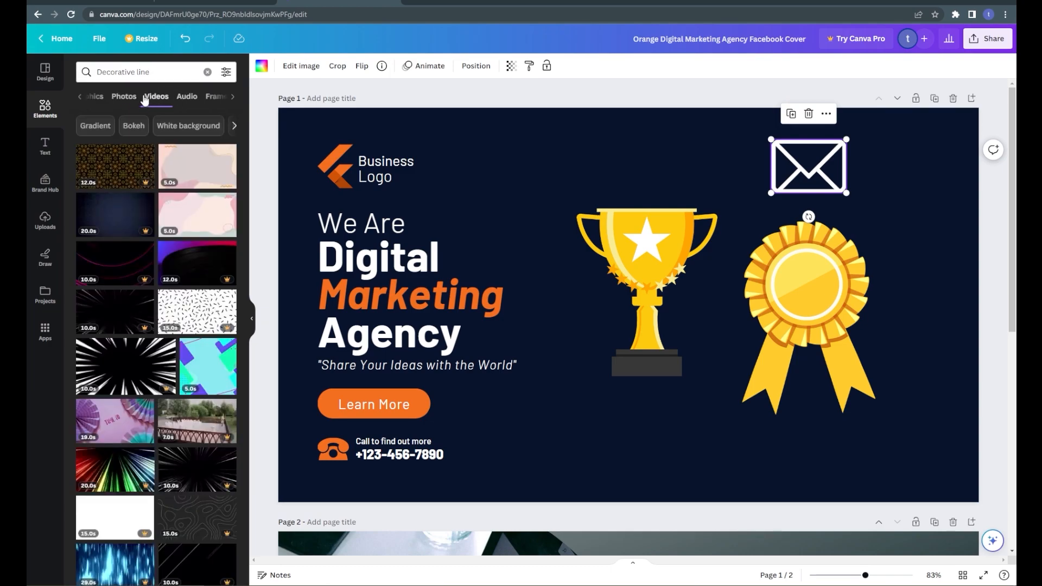
click(93, 97)
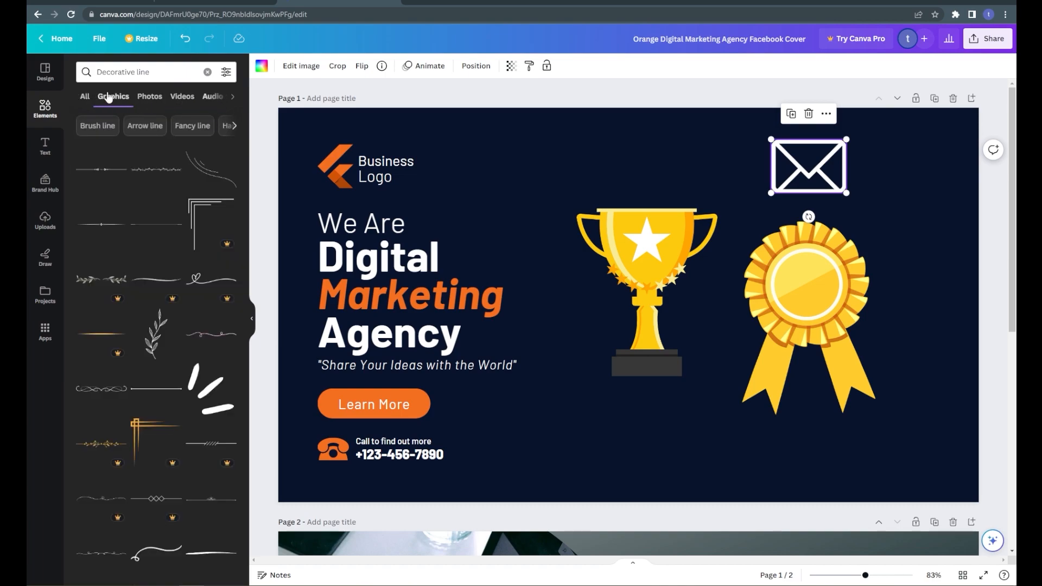
Browse the text font combinations and add the yellow neon "Sparkle" style to page 1.
click(108, 71)
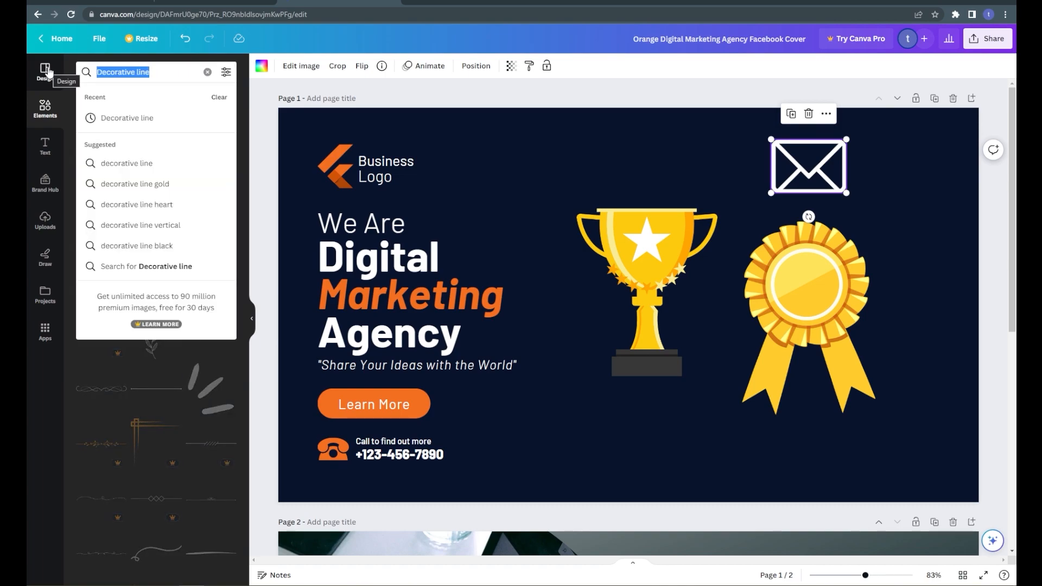
click(30, 144)
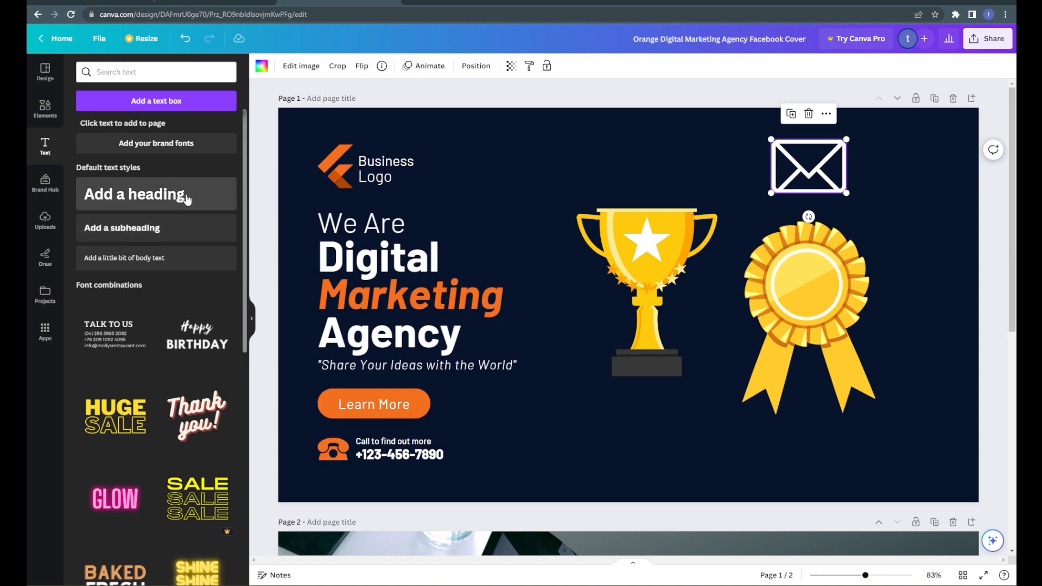
scroll(161, 431, down, 3)
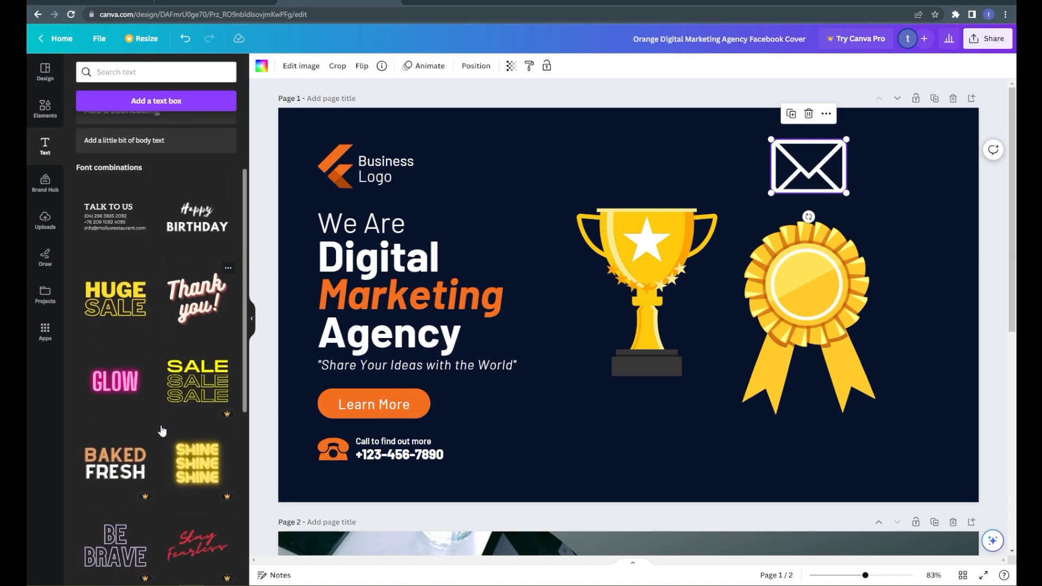
scroll(162, 430, down, 8)
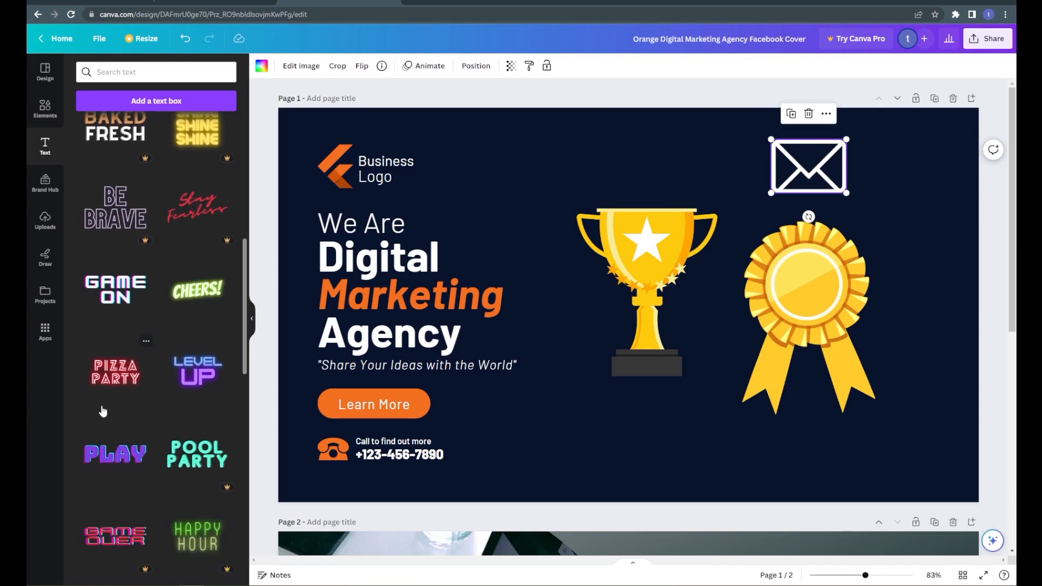
scroll(109, 401, down, 10)
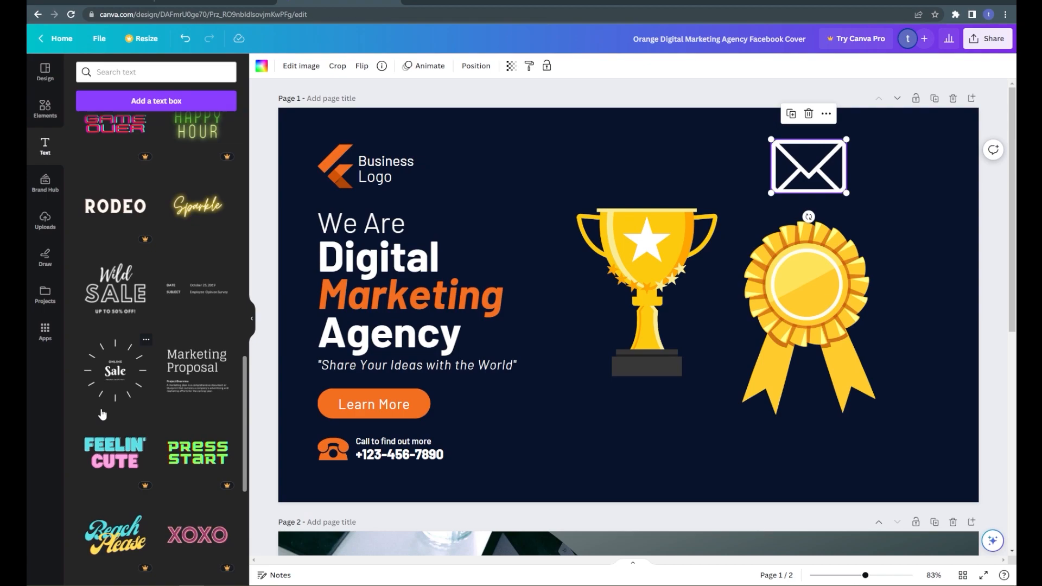
scroll(137, 273, up, 1)
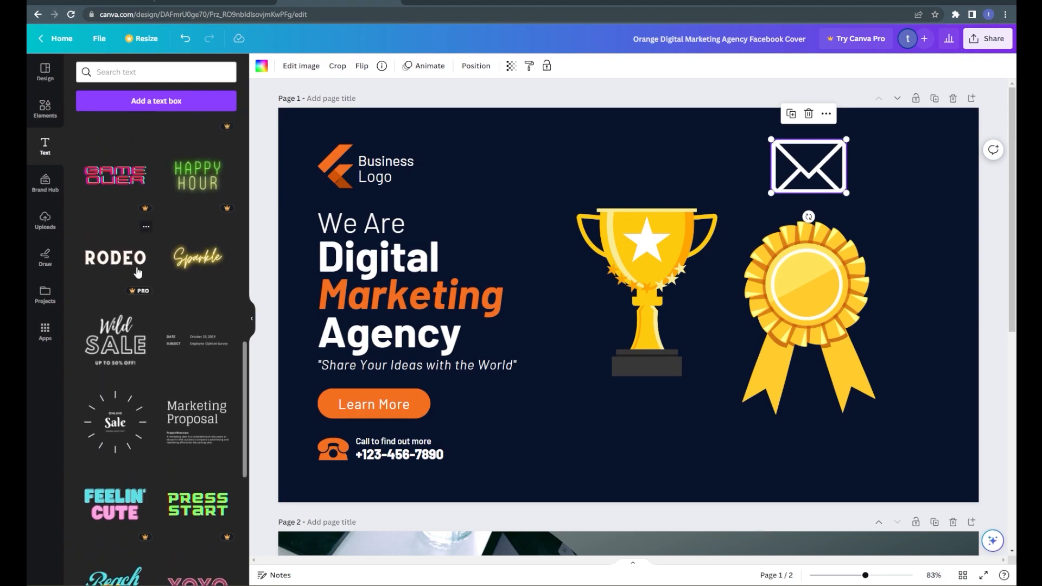
drag(196, 258, 418, 198)
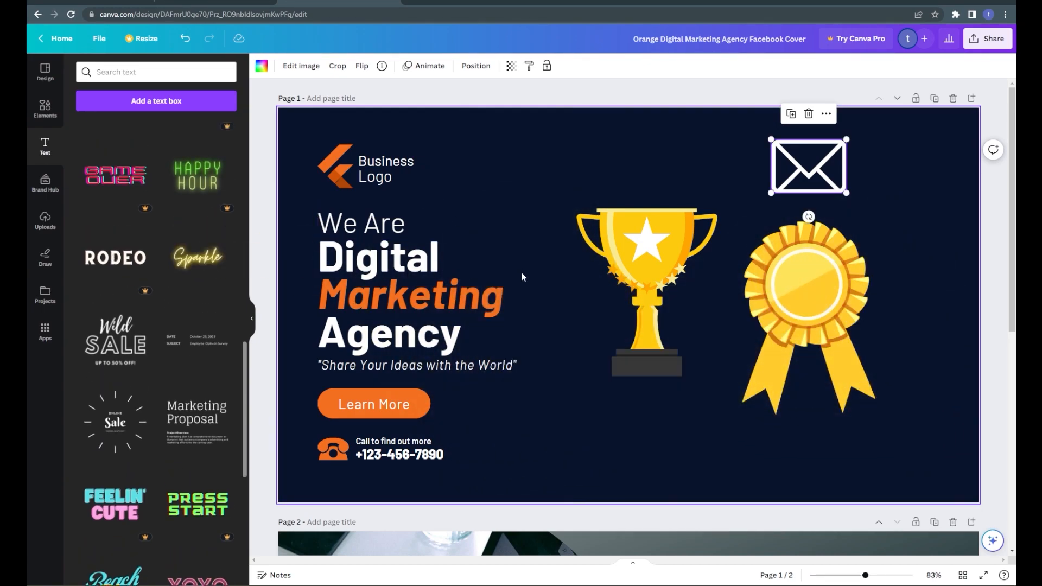
Replace the wording of the "Sparkle" text on page 1 with "MY".
drag(559, 335, 522, 297)
double_click(523, 298)
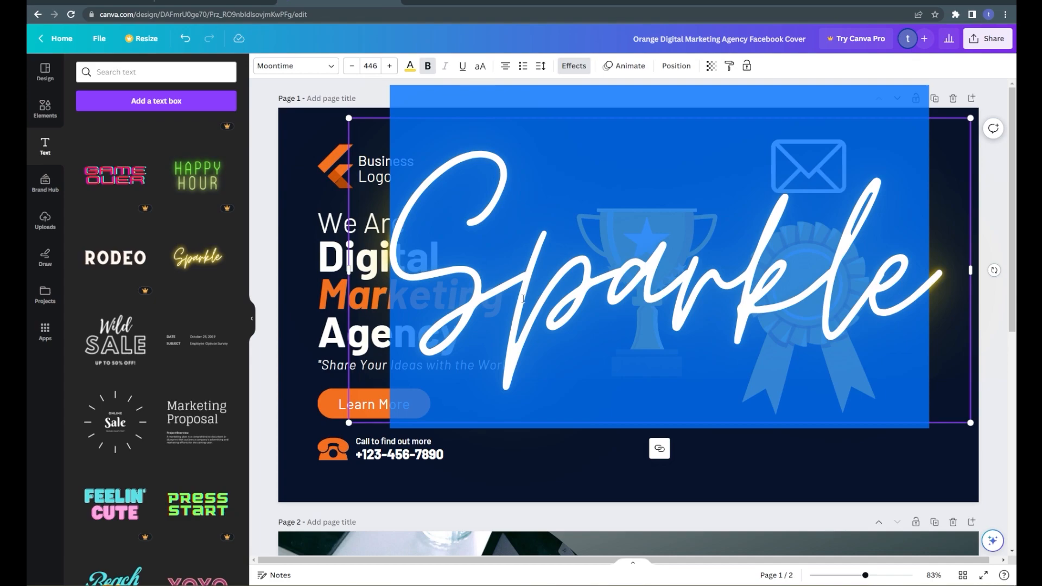
text(my)
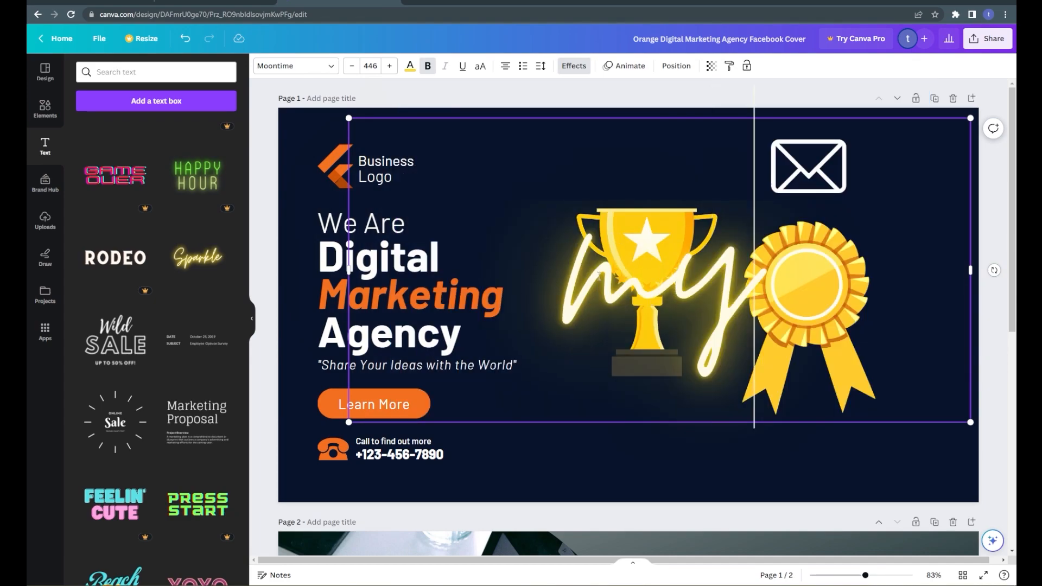
double_click(599, 275)
text(MY)
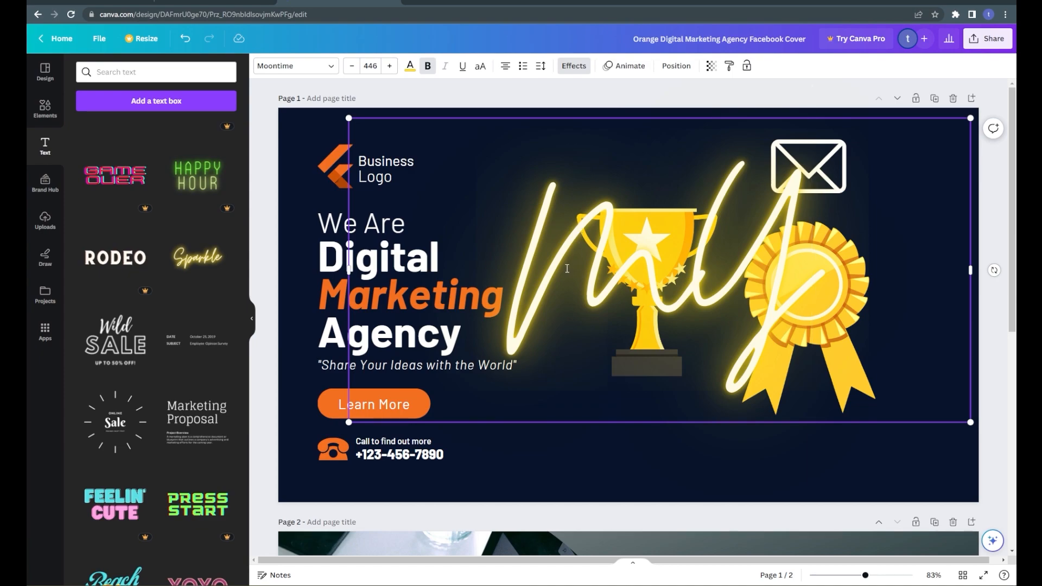
Shrink the "MY" text to font size 128 near the ribbon badge and delete its wording.
click(576, 266)
double_click(562, 264)
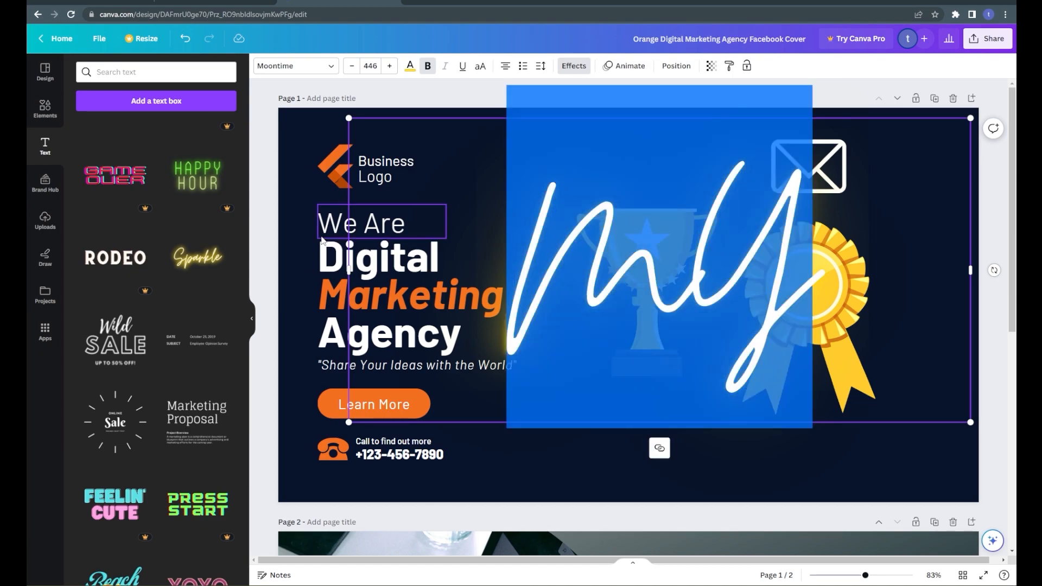
key(ctrl+shift+comma)
key(ctrl+shift+comma)
key(ctrl+shift+comma)
key(ctrl+shift+comma)
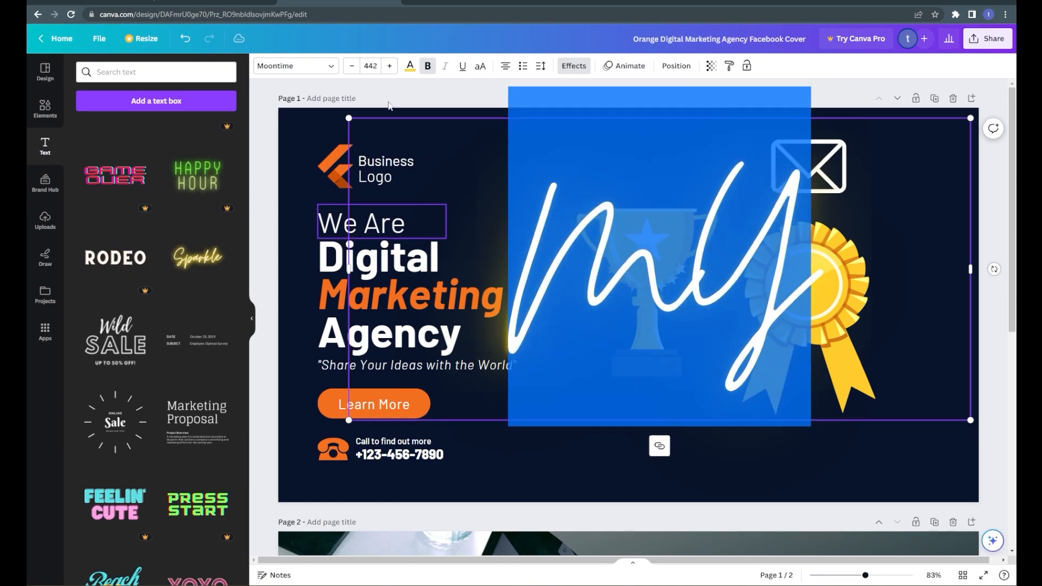
drag(522, 217, 788, 335)
key(Delete)
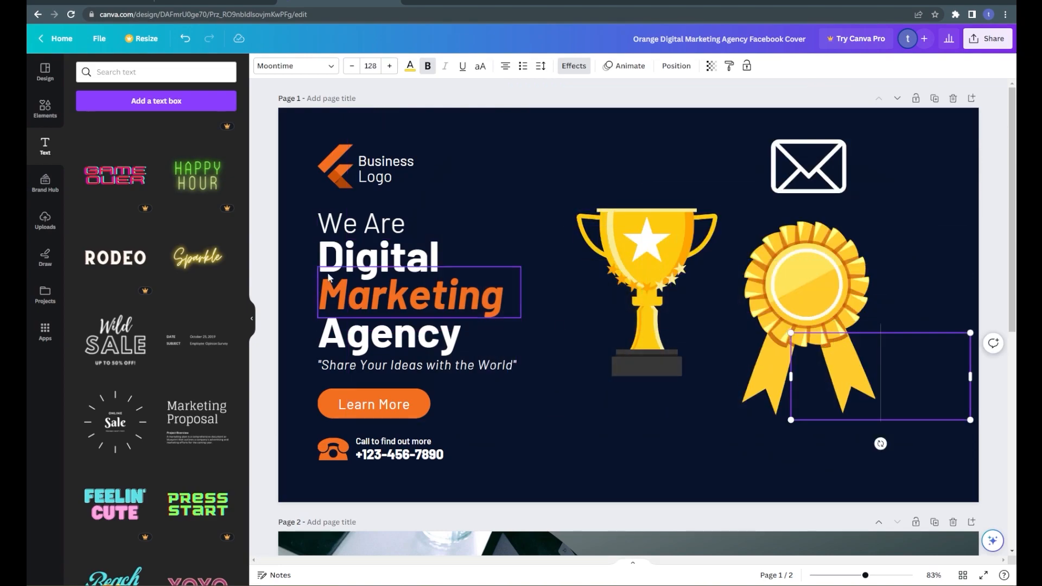
click(438, 171)
Check the Brand Hub and upload the image pexels-kaique-rocha-242124 from the Downloads folder.
click(39, 187)
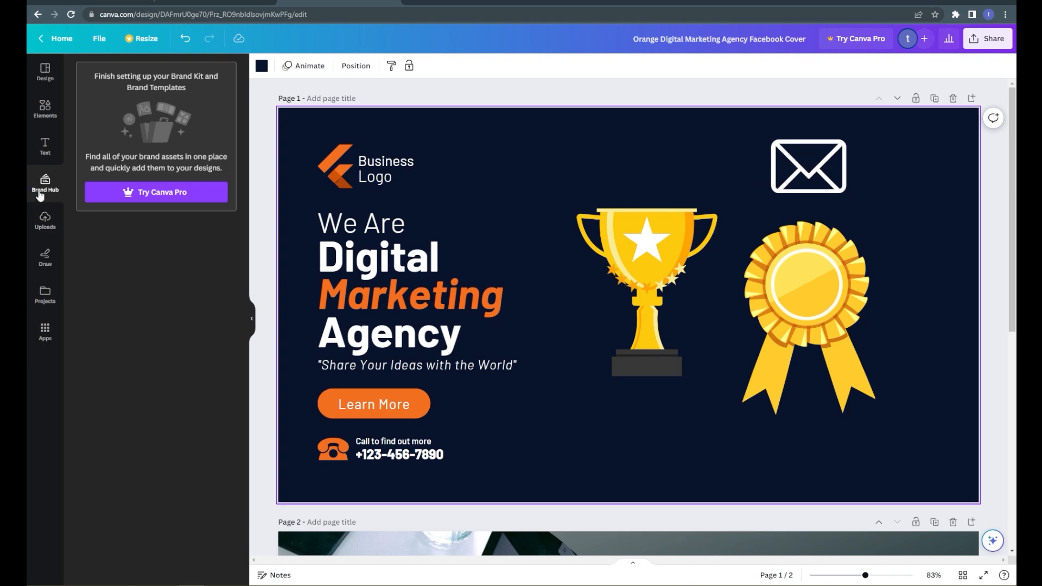
click(47, 228)
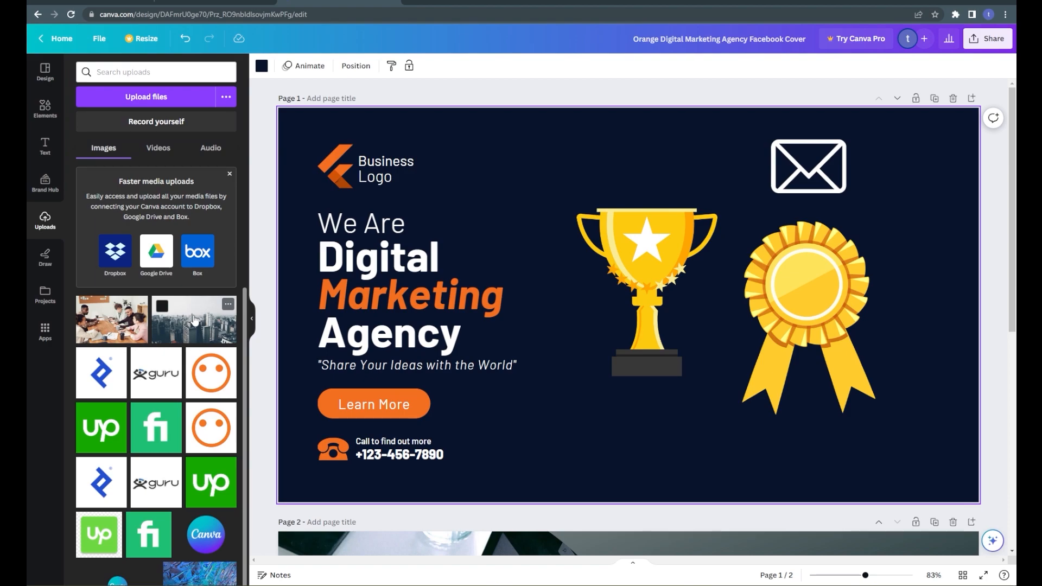
click(134, 103)
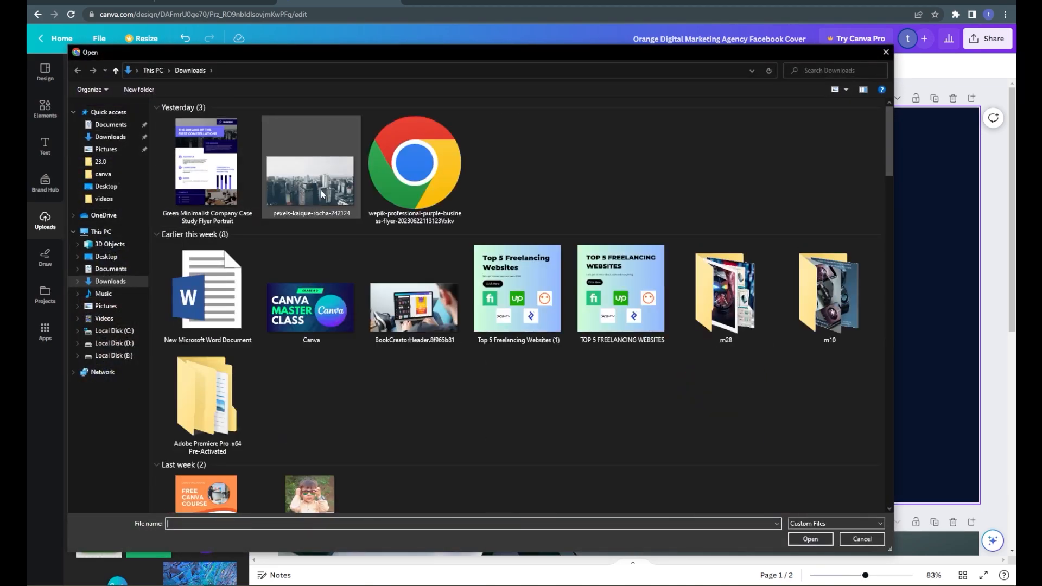
click(321, 194)
click(816, 543)
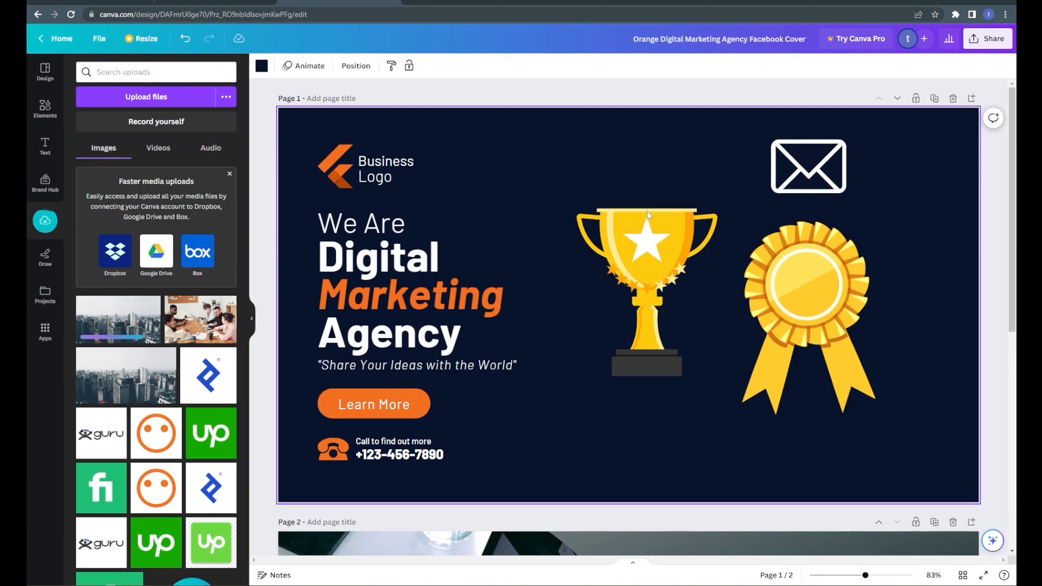
Replace the laptop photo in page 2's curved frame with the newly uploaded city skyline image.
scroll(966, 259, down, 5)
click(502, 385)
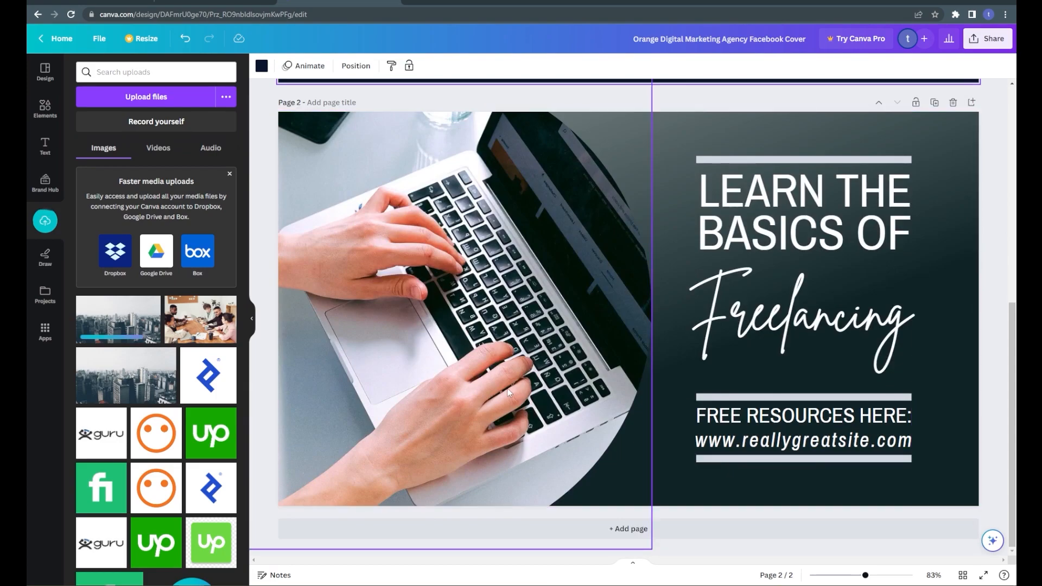
double_click(484, 337)
key(Delete)
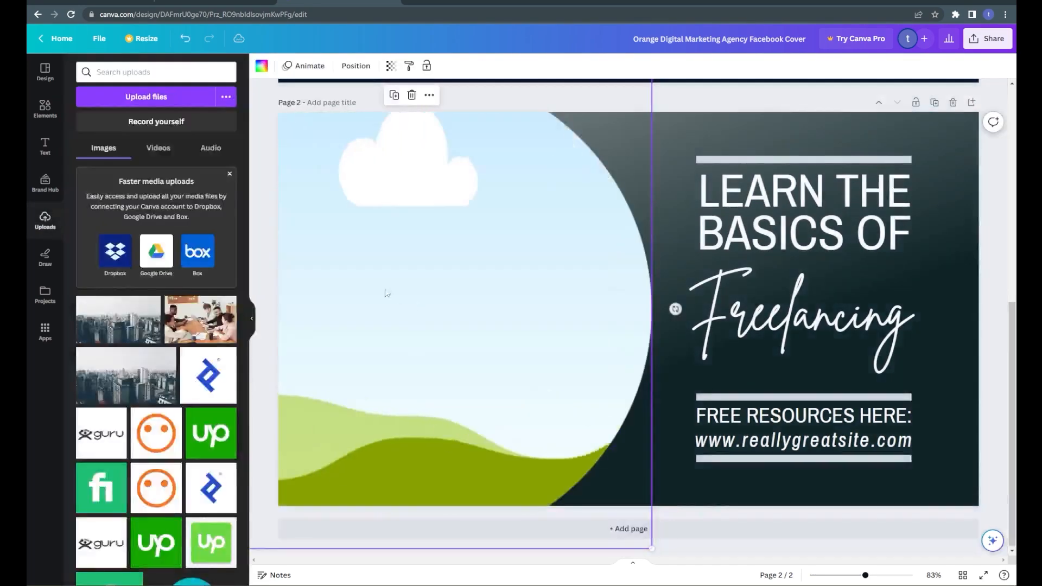
drag(127, 328, 545, 321)
click(673, 227)
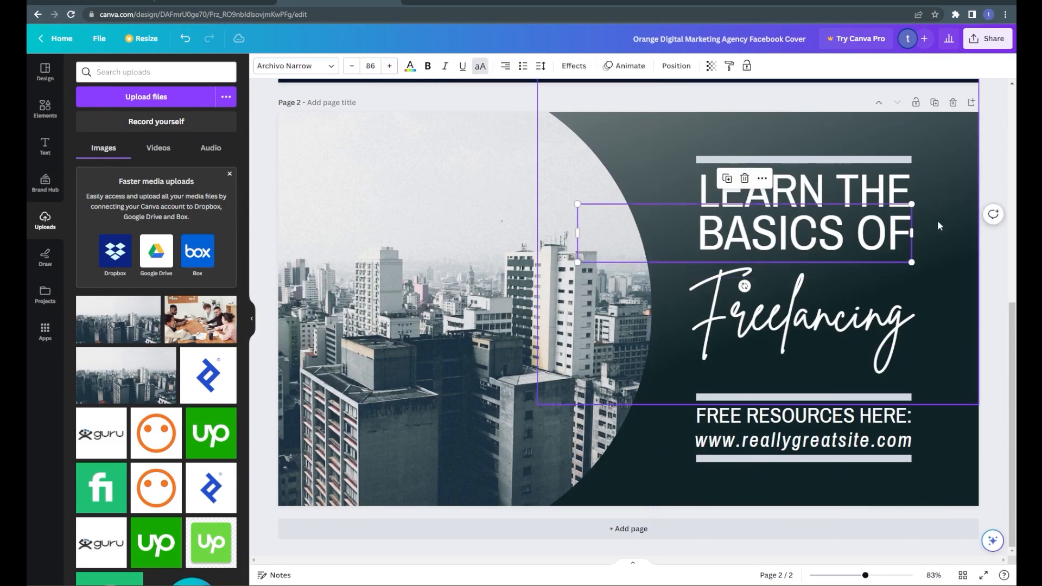
click(996, 260)
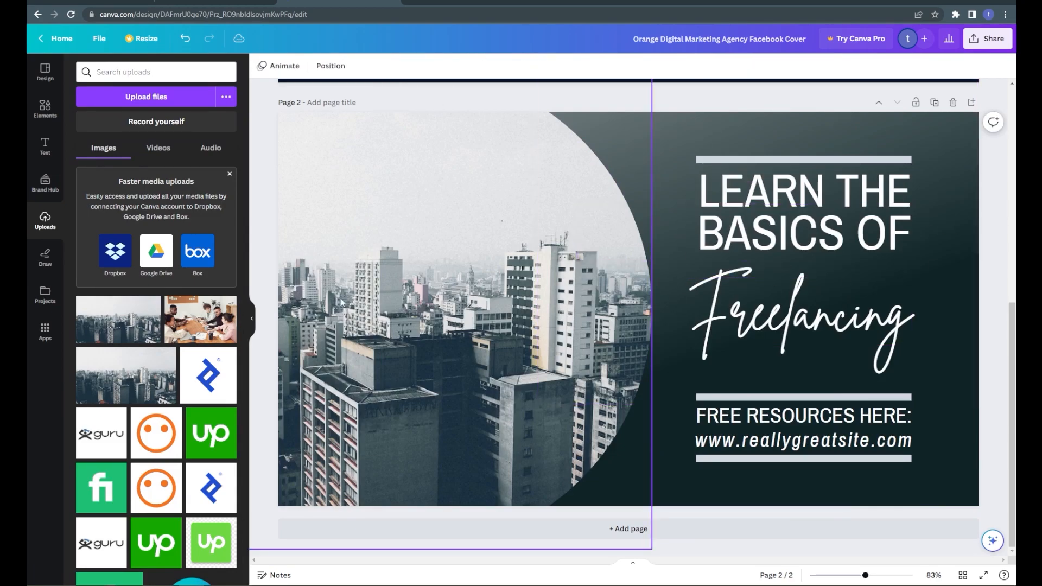
Draw a wavy yellow highlighter line across page 2, from the sky in the photo to the page's far edge.
click(43, 261)
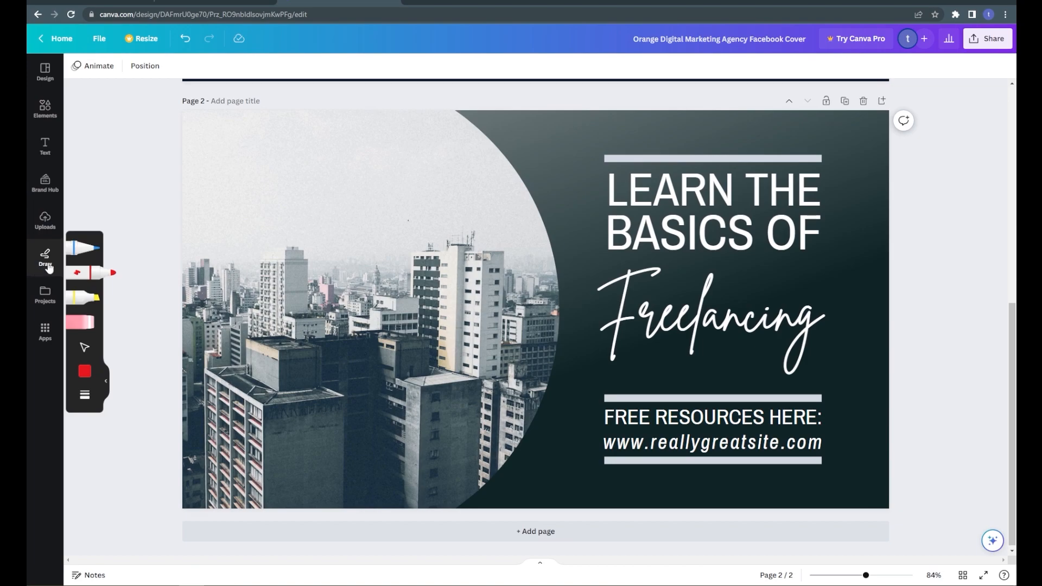
click(77, 301)
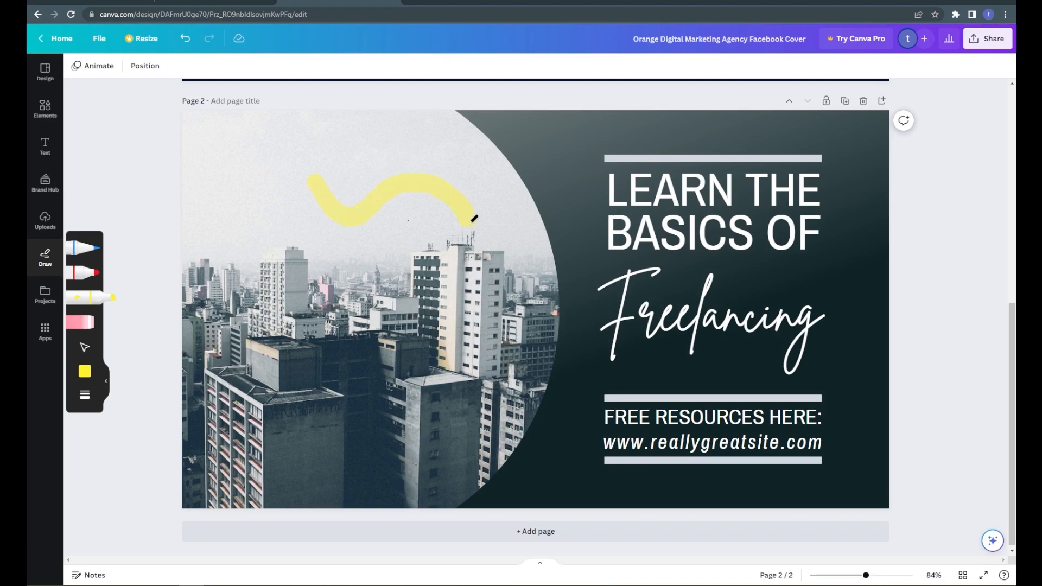
mouse_move(474, 218)
mouse_down()
mouse_move(509, 271)
mouse_move(647, 225)
mouse_move(791, 262)
mouse_move(845, 245)
mouse_move(892, 263)
mouse_up()
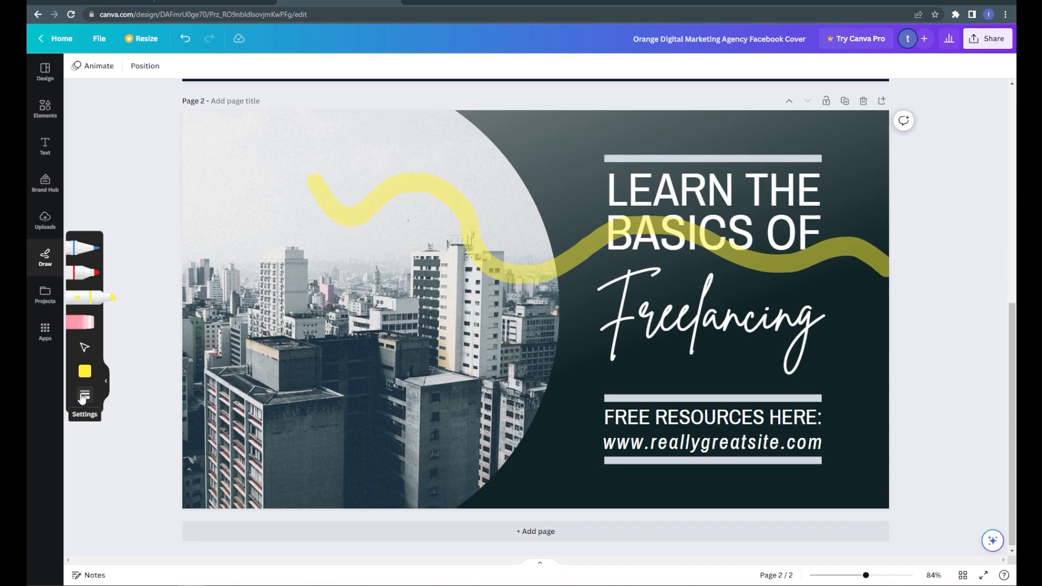
Set the highlighter weight to 18 and draw a thinner yellow line across page 2.
click(83, 397)
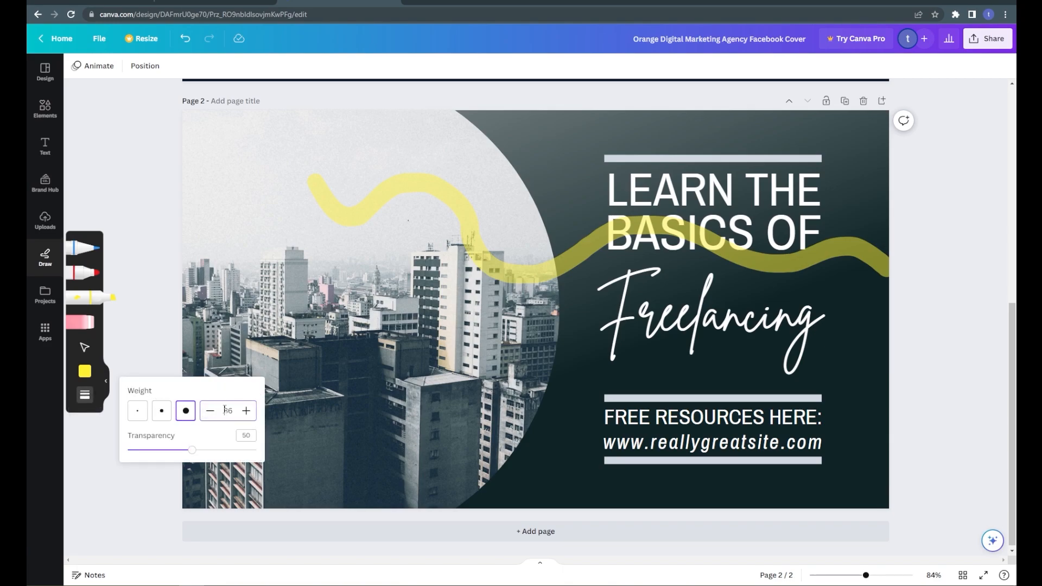
text(18)
mouse_move(387, 275)
mouse_down()
mouse_move(429, 291)
mouse_move(501, 268)
mouse_move(606, 286)
mouse_move(659, 171)
mouse_move(731, 183)
mouse_move(813, 228)
mouse_move(845, 179)
mouse_move(863, 255)
mouse_up()
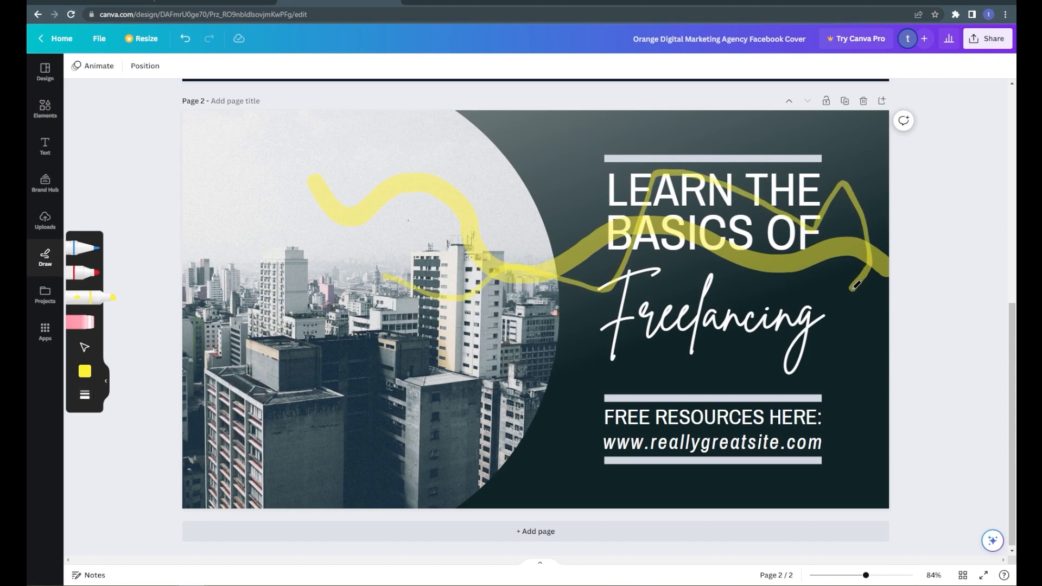
Undo both yellow highlighter strokes on page 2.
key(ctrl+z)
key(ctrl+z)
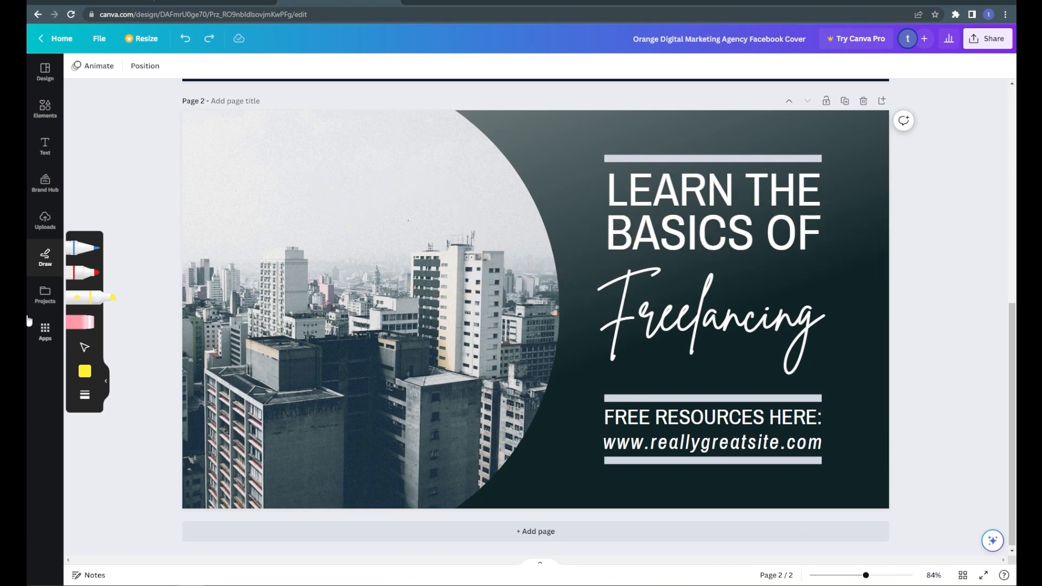
Look through the saved projects and the collection of available apps.
click(45, 294)
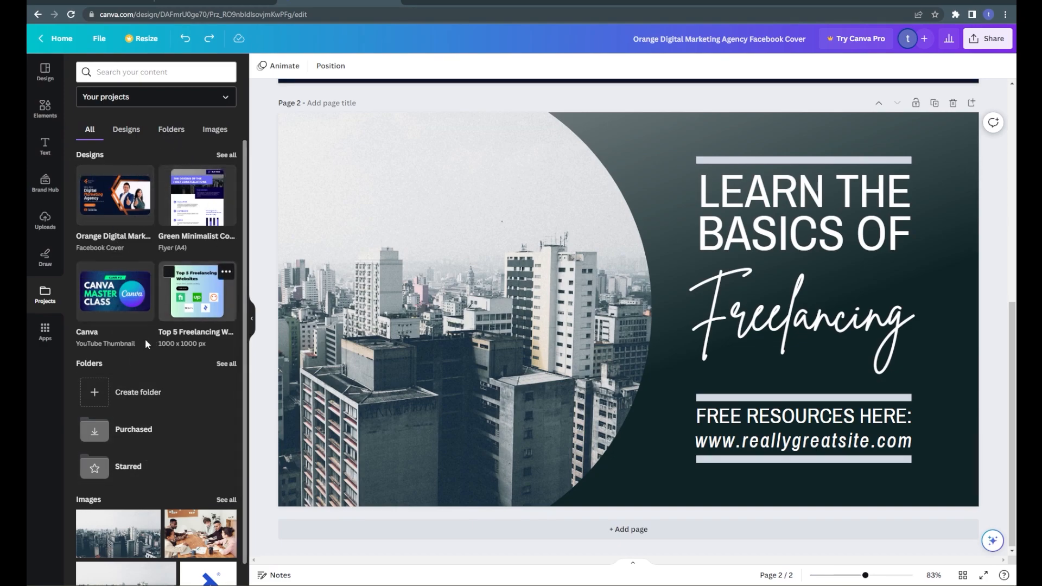
click(49, 344)
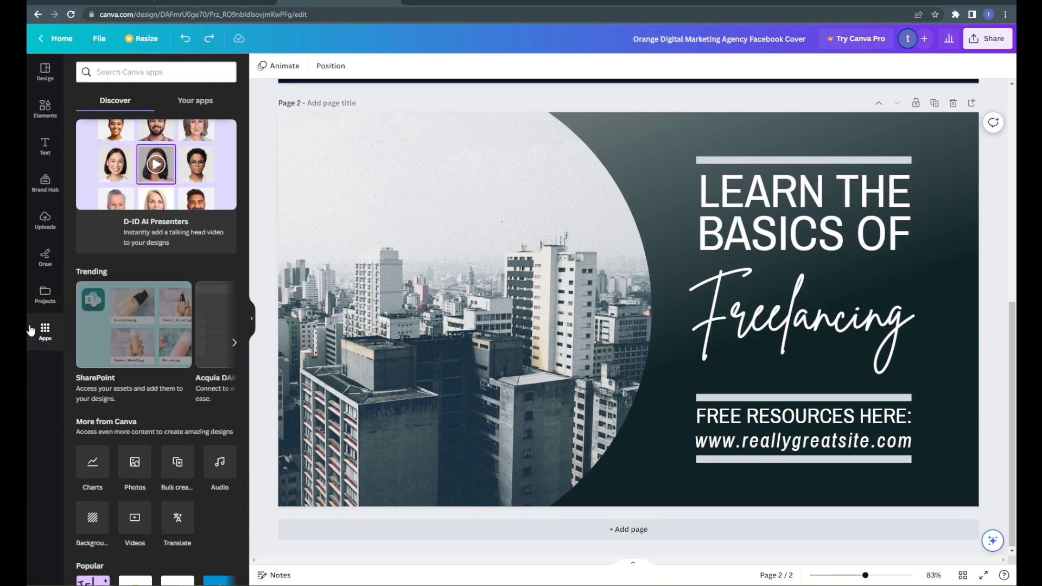
scroll(130, 387, down, 3)
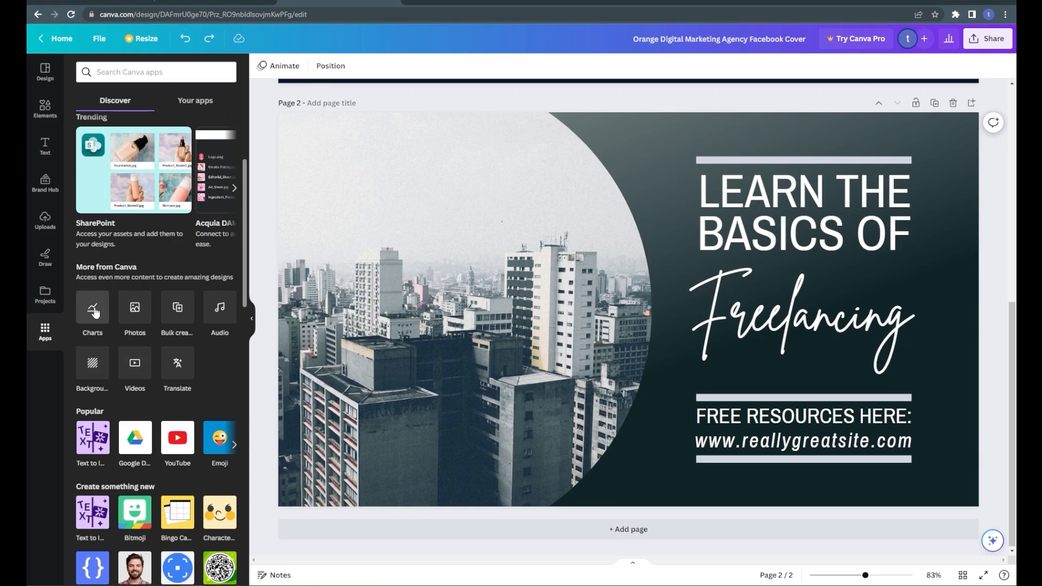
Delete the upper divider line and the heading text "LEARN THE BASICS OF Freelancing" from page 2.
click(702, 160)
key(Delete)
click(720, 193)
key(Delete)
click(733, 293)
key(Delete)
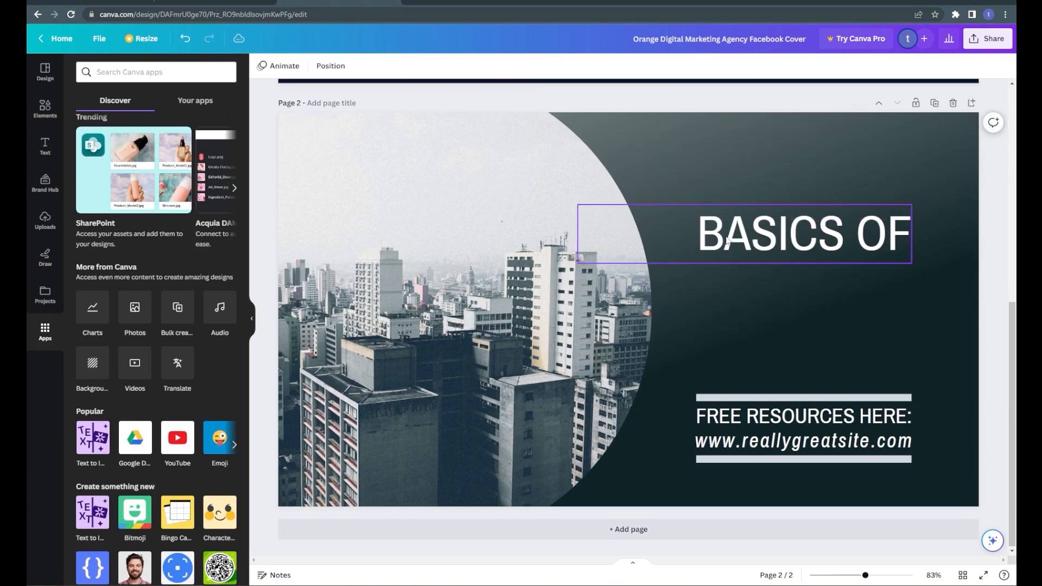
click(730, 233)
key(Delete)
Delete the "FREE RESOURCES HERE:" text, the website address and both divider lines around them, keeping the dark gradient background.
click(730, 415)
key(Delete)
click(730, 400)
key(Delete)
click(730, 475)
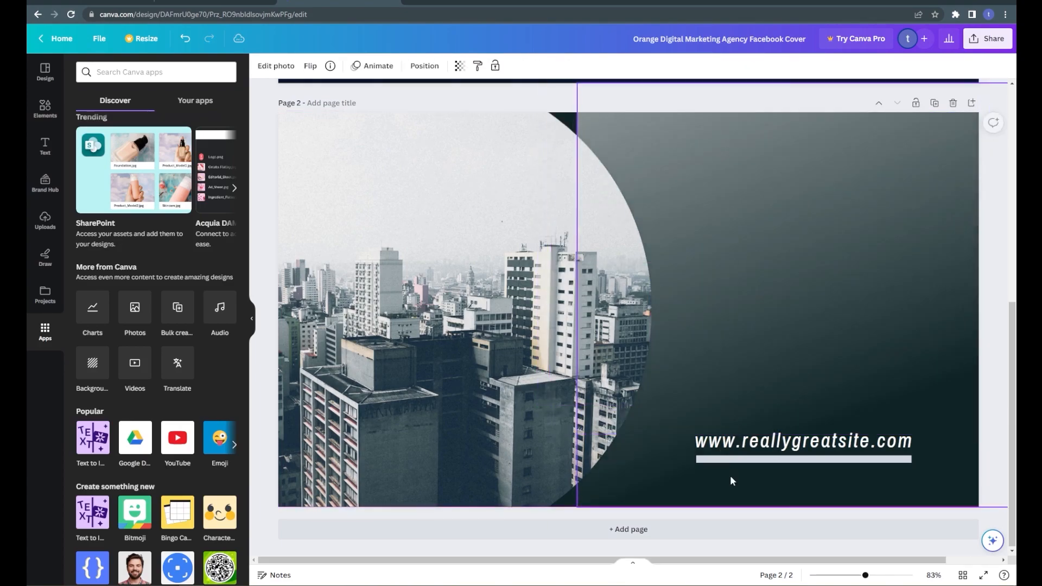
key(ctrl+z)
click(735, 462)
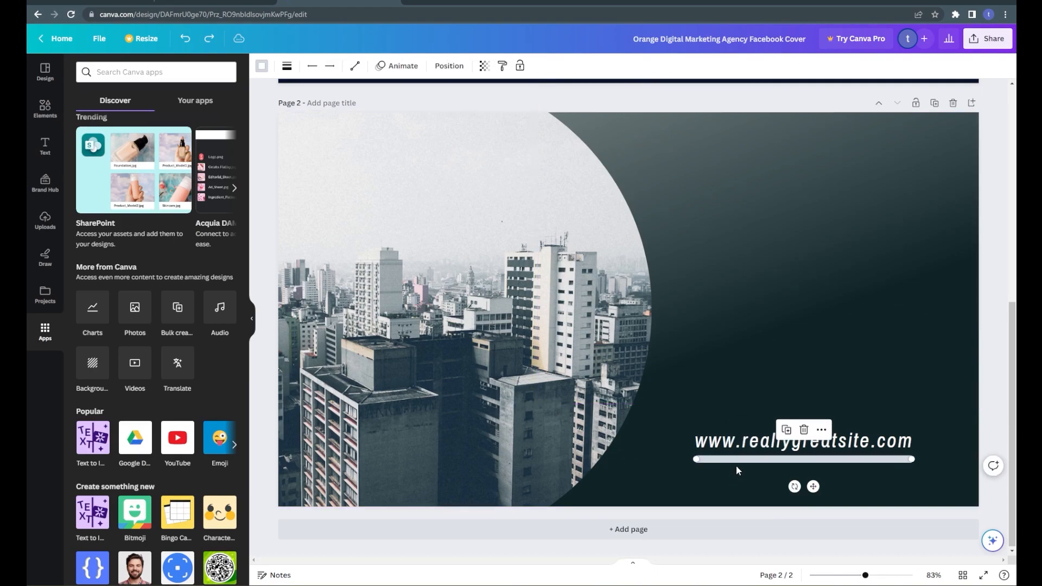
key(Delete)
click(719, 450)
key(Delete)
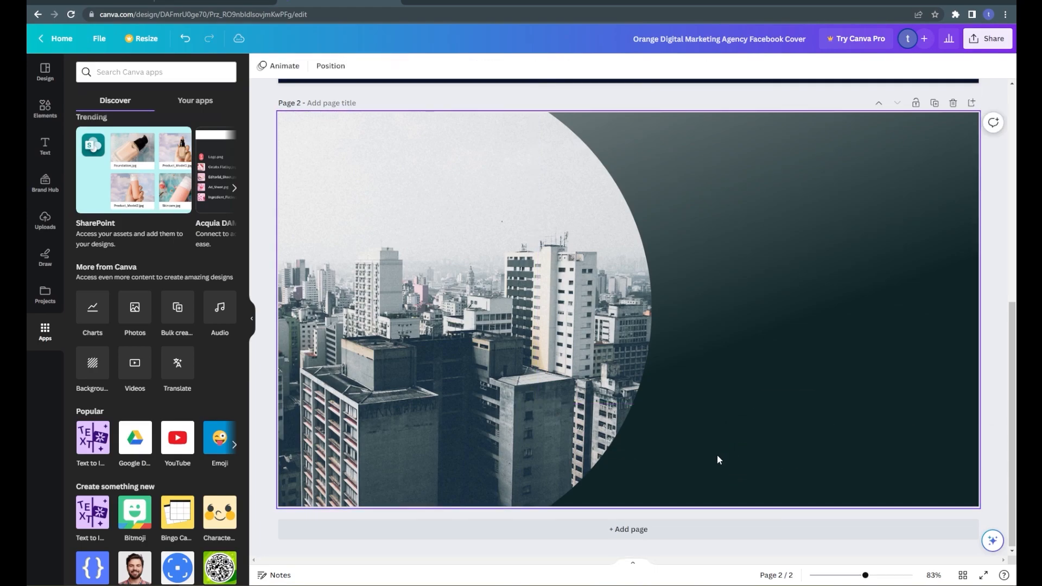
Insert a line chart from the Charts app, shrink it and place it on the dark area beside the photo.
click(93, 307)
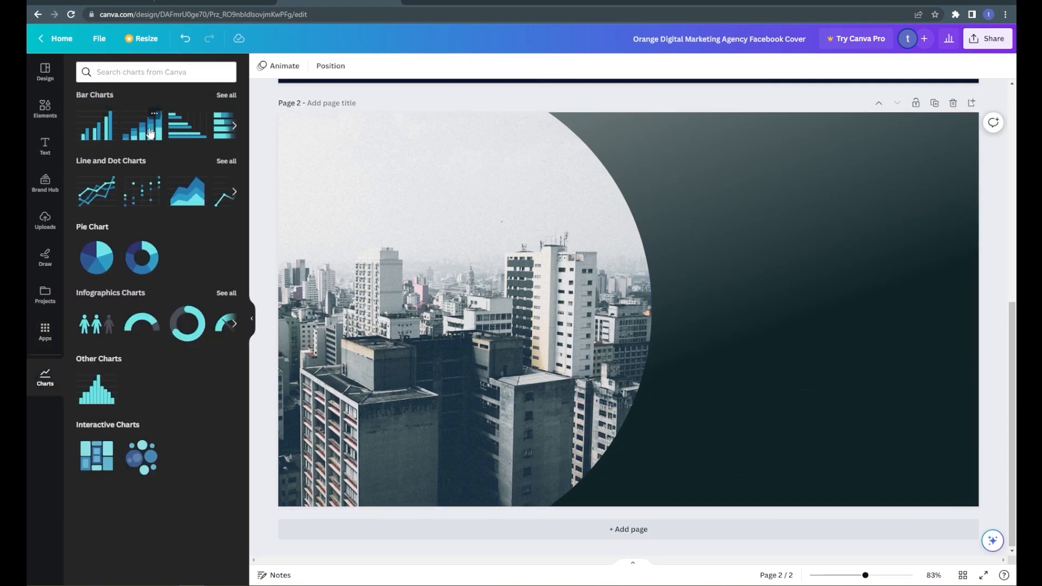
click(94, 193)
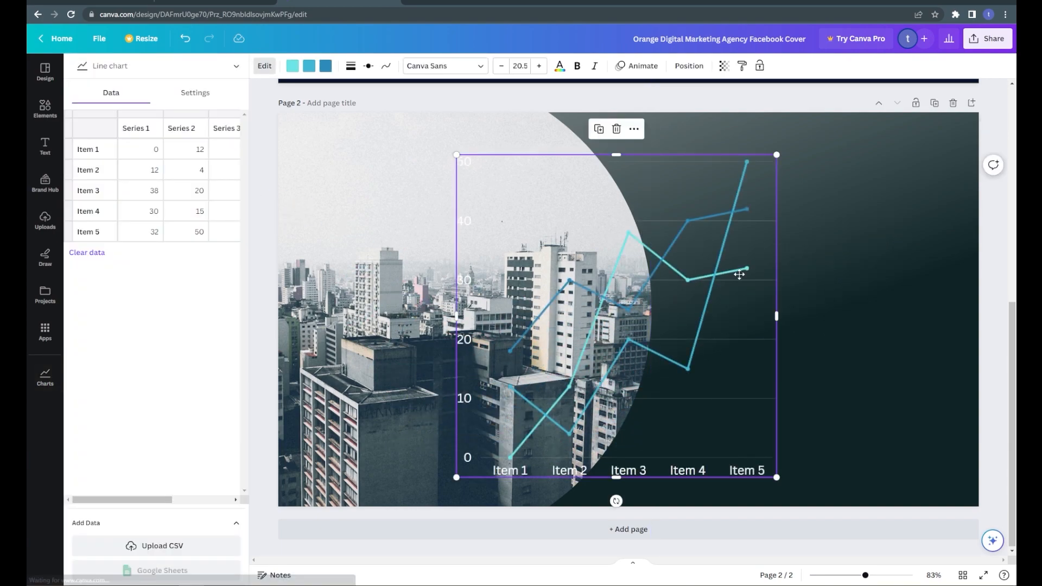
drag(702, 274, 891, 250)
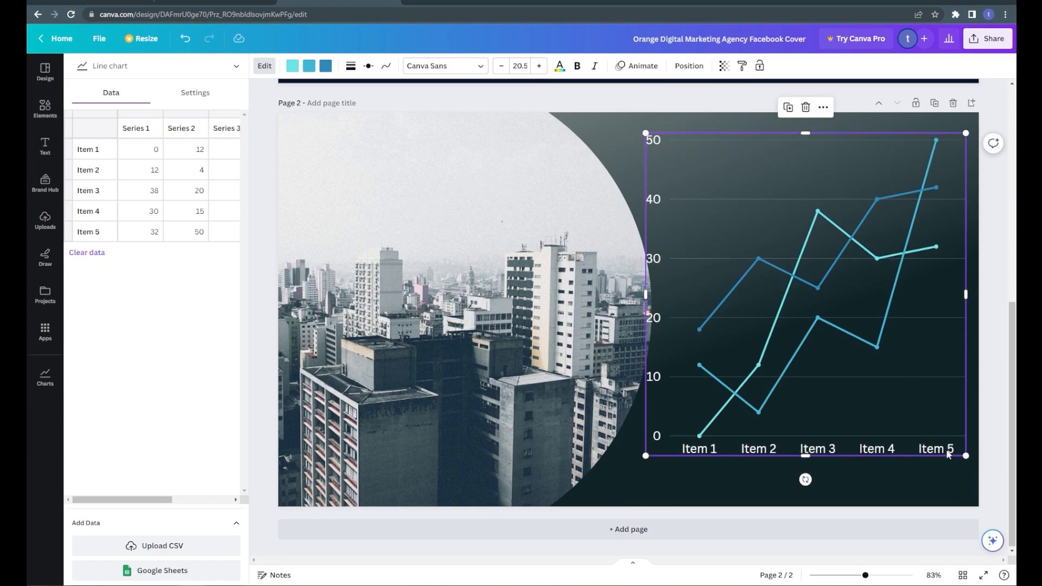
drag(965, 457, 862, 350)
drag(789, 258, 832, 324)
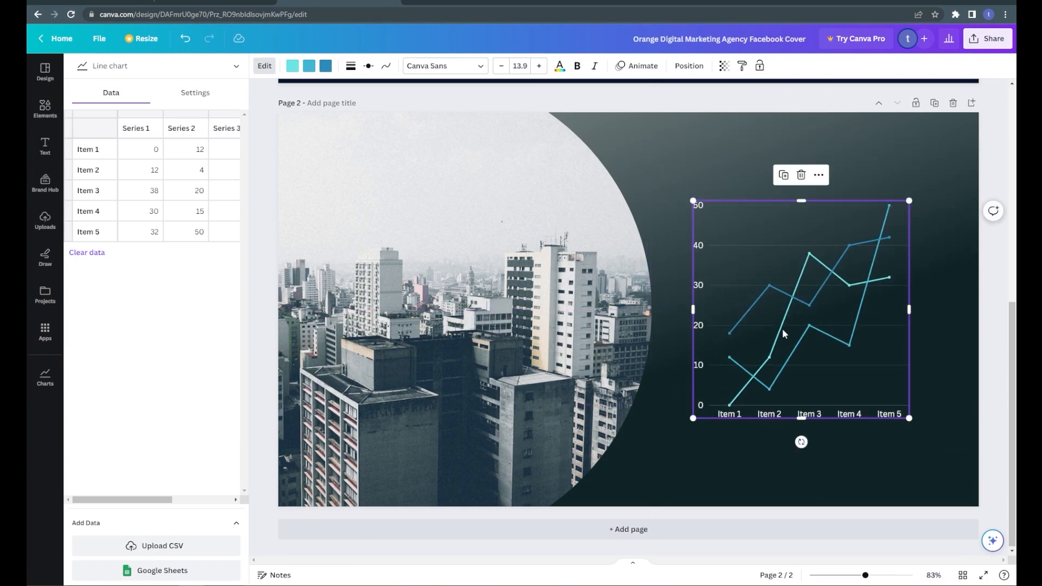
Examine the line chart's data table, including its item labels and the Series 1 and Series 2 values.
click(90, 150)
click(98, 172)
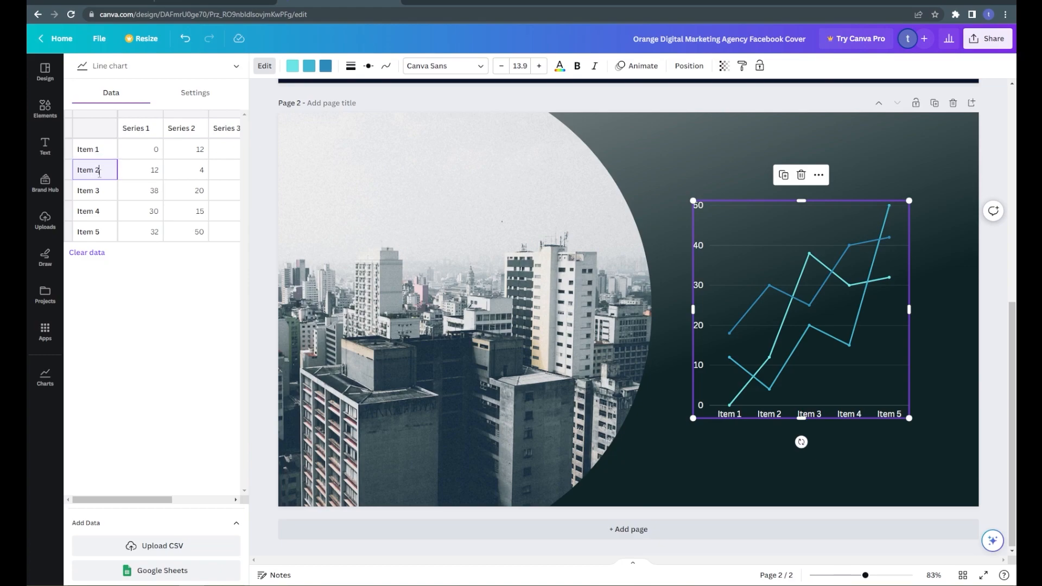
click(154, 147)
click(188, 147)
click(203, 184)
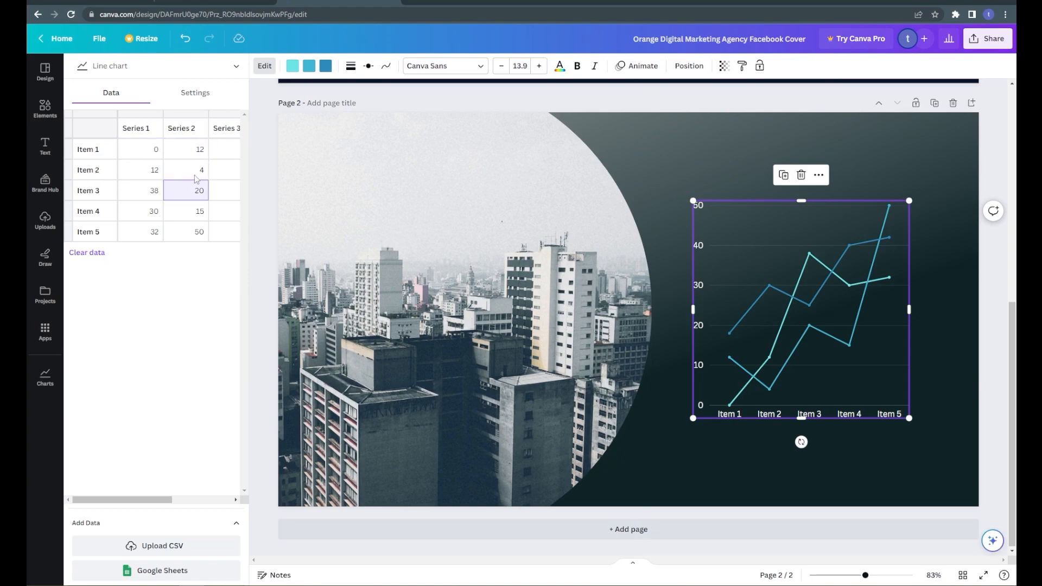
click(152, 172)
click(151, 192)
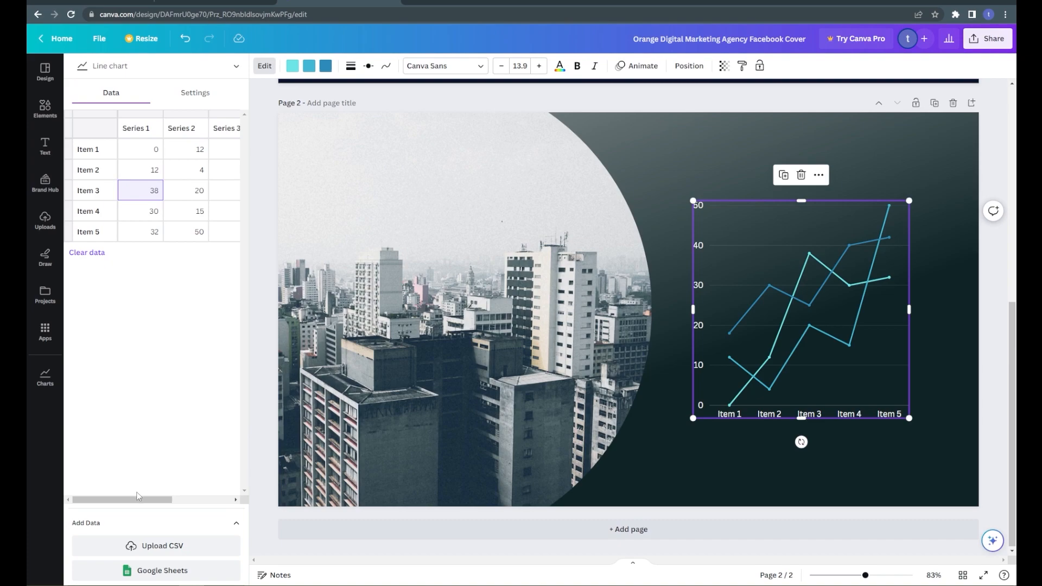
mouse_move(139, 497)
mouse_down()
mouse_move(195, 502)
mouse_move(126, 505)
mouse_up()
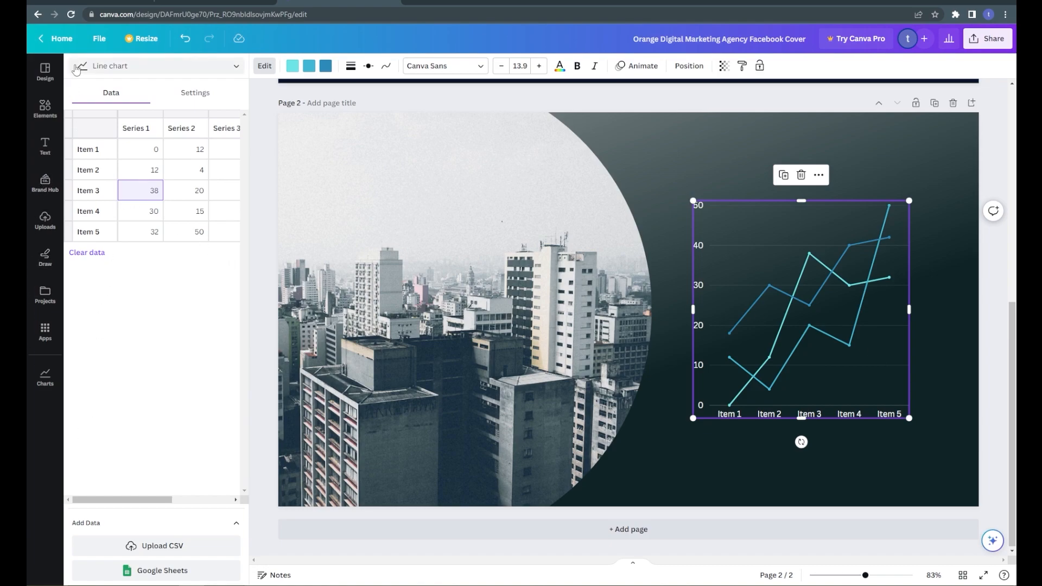
Try the chart as a bar chart, a line chart, a row chart and a stacked row chart.
click(93, 65)
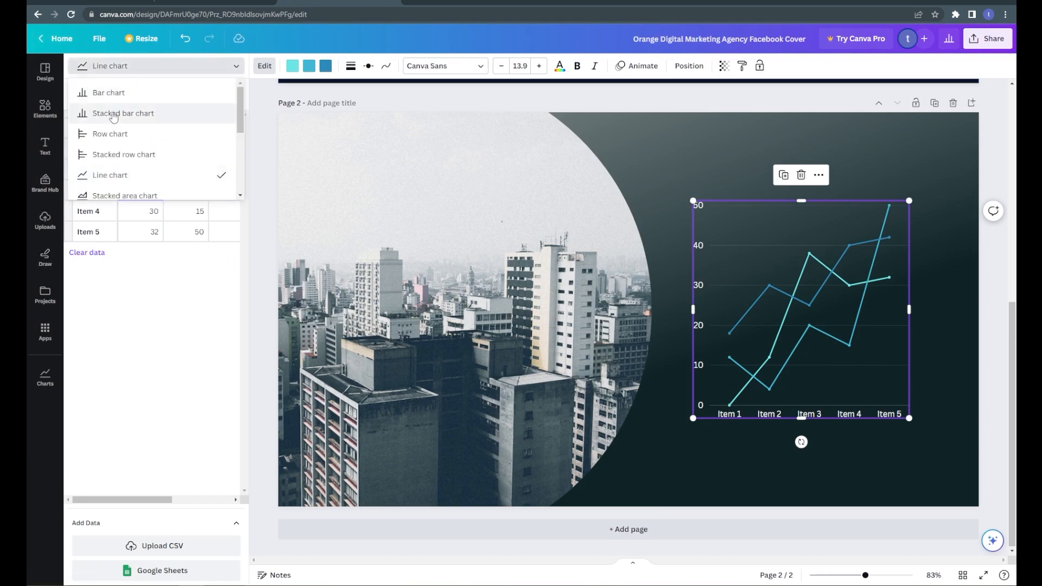
click(111, 94)
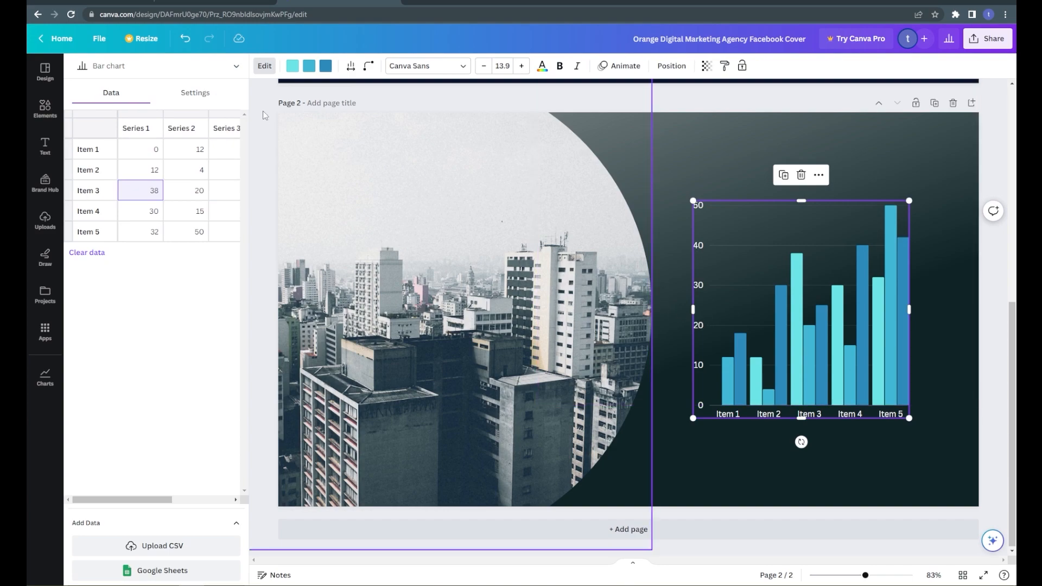
click(136, 67)
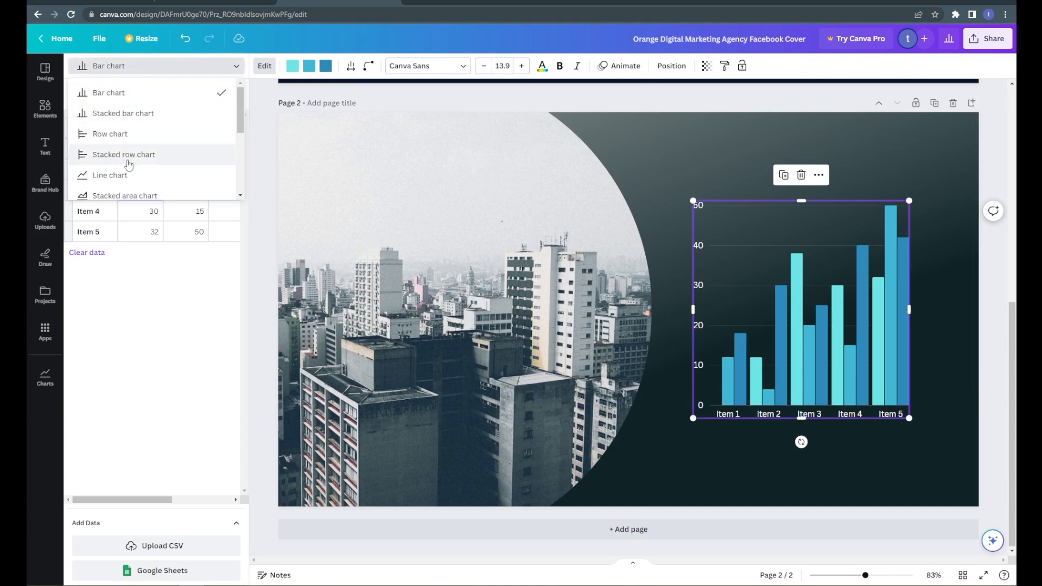
click(127, 172)
click(125, 66)
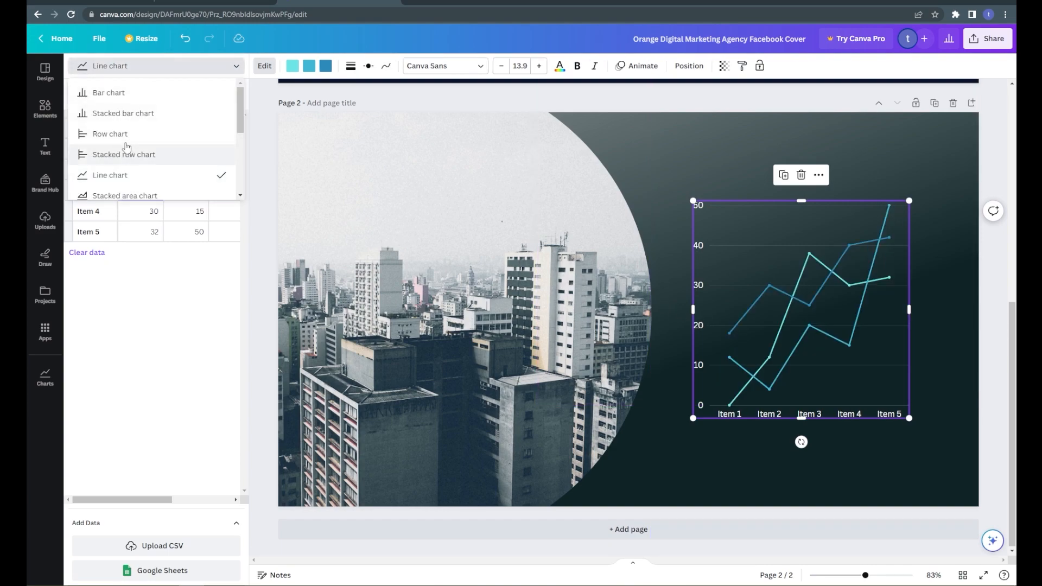
click(117, 133)
click(117, 65)
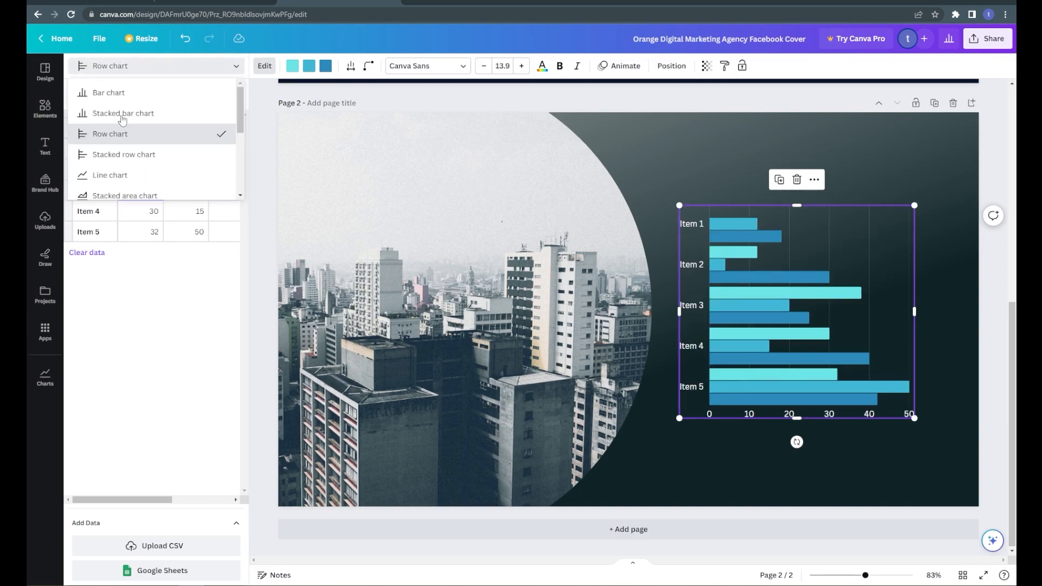
click(123, 157)
Change the chart type to Packed circles chart.
click(125, 66)
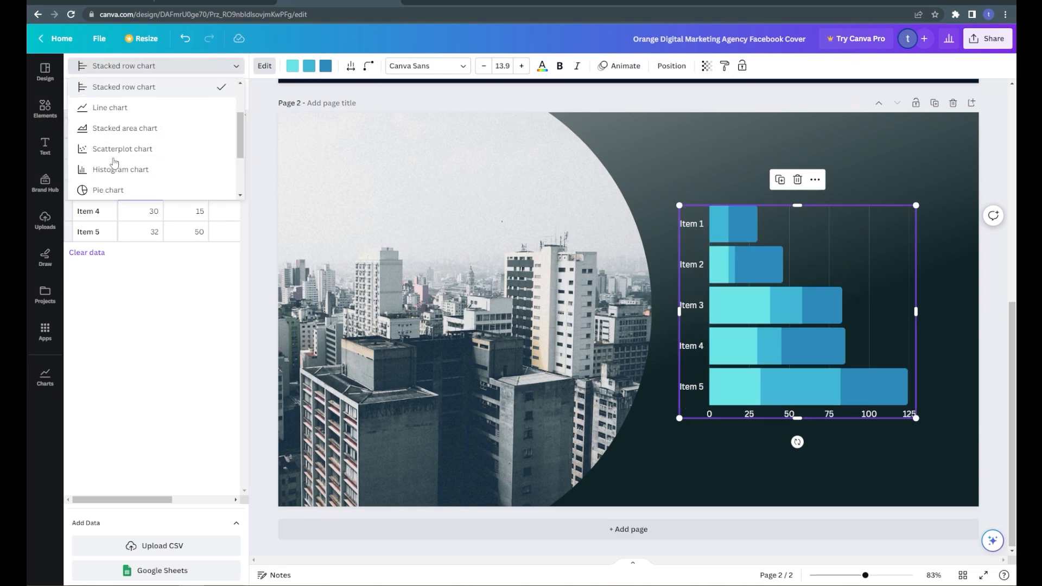
scroll(116, 158, down, 2)
click(112, 163)
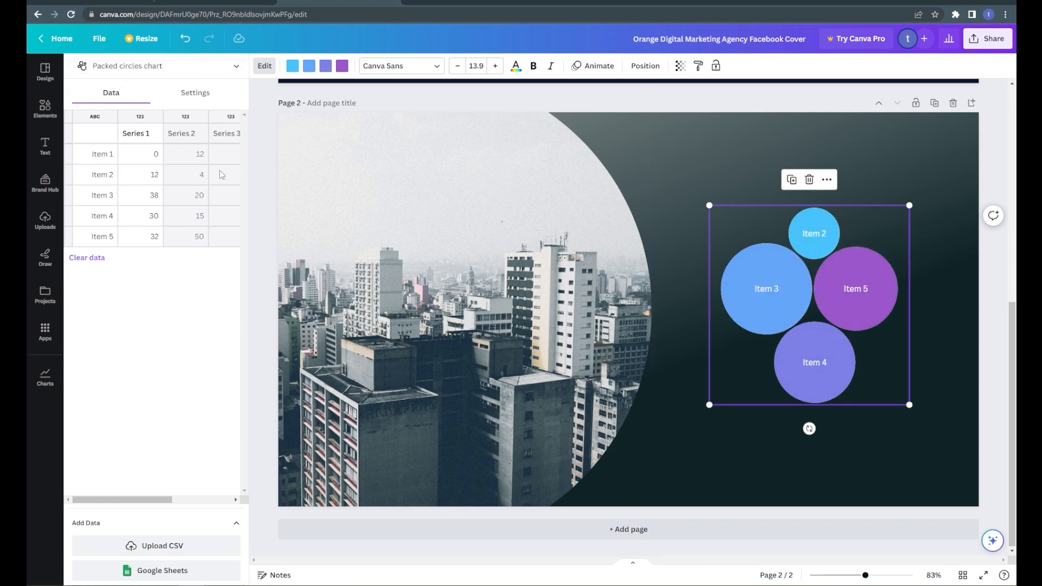
Browse the Photos app and show its Summer photos.
click(43, 331)
scroll(110, 354, down, 4)
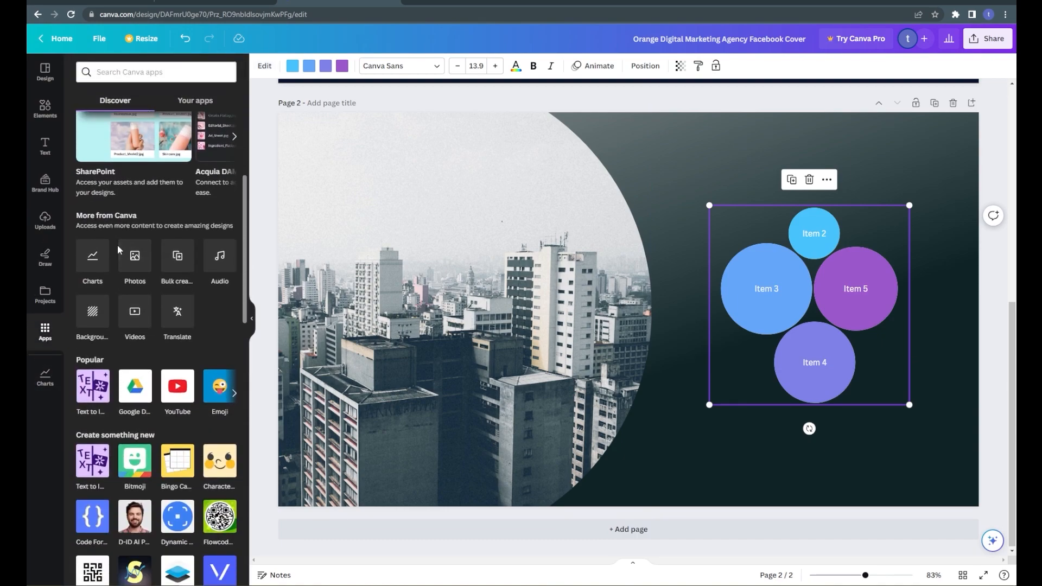
click(121, 255)
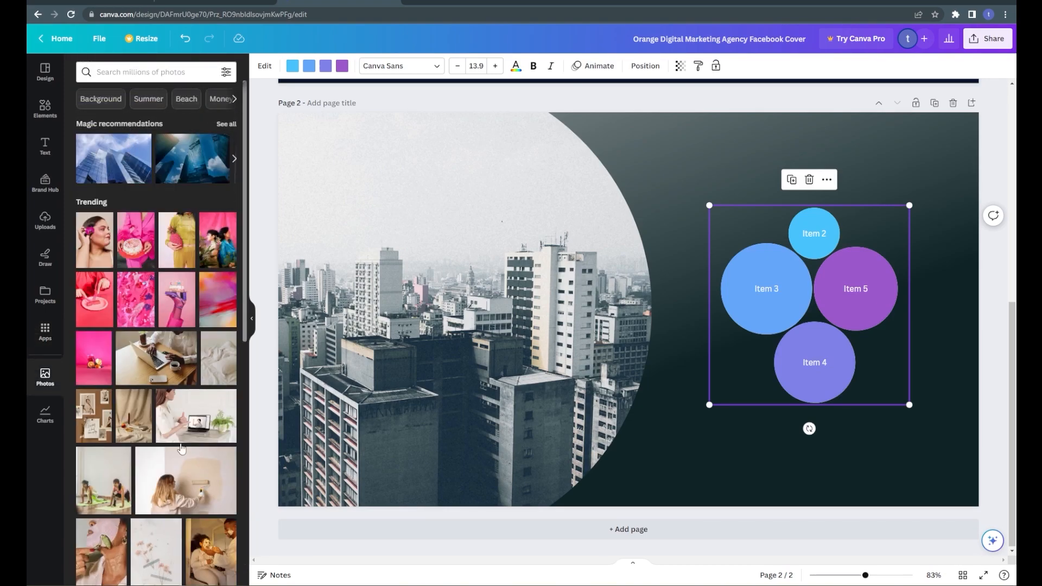
scroll(169, 324, down, 4)
scroll(170, 325, down, 3)
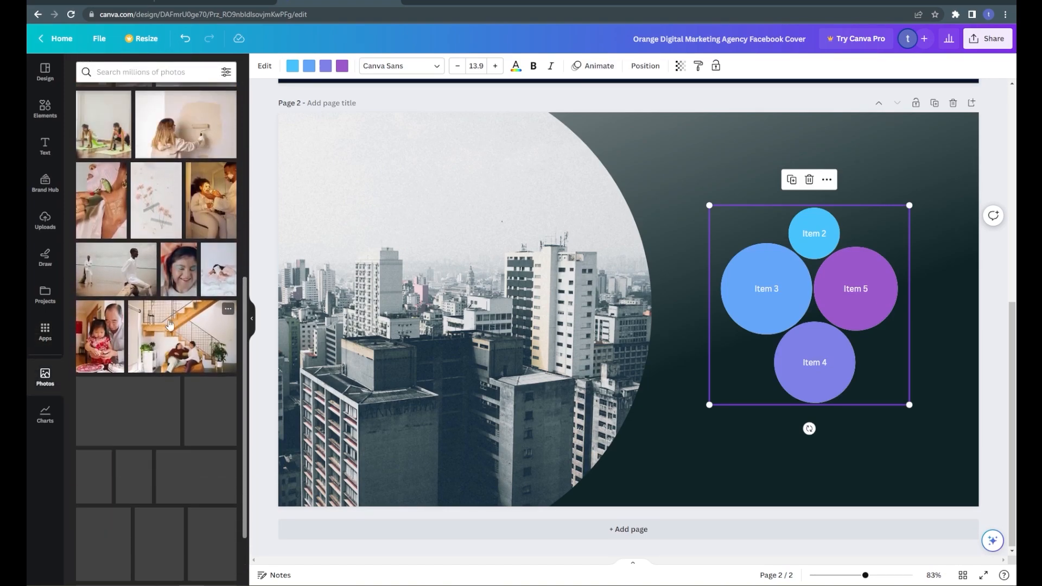
scroll(163, 245, up, 10)
click(144, 72)
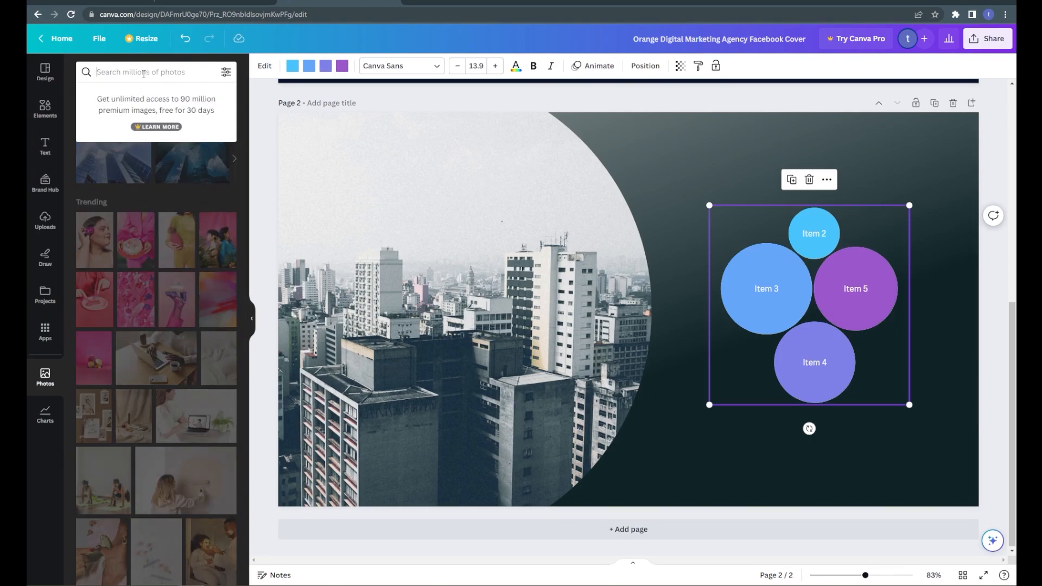
click(142, 98)
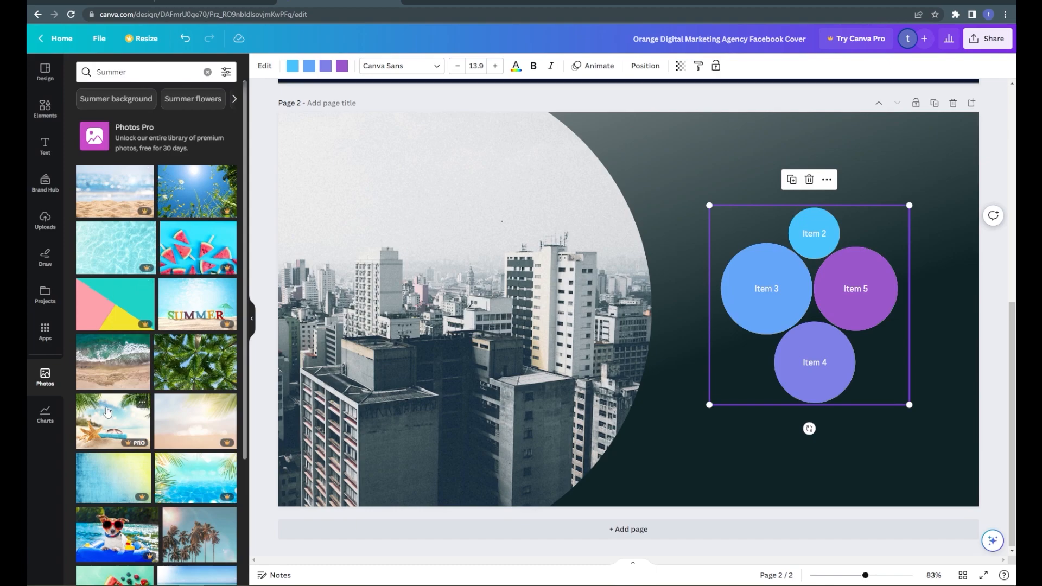
Replace the city photo in the curved frame with the aerial photo of waves on a sandy beach.
click(478, 330)
key(Delete)
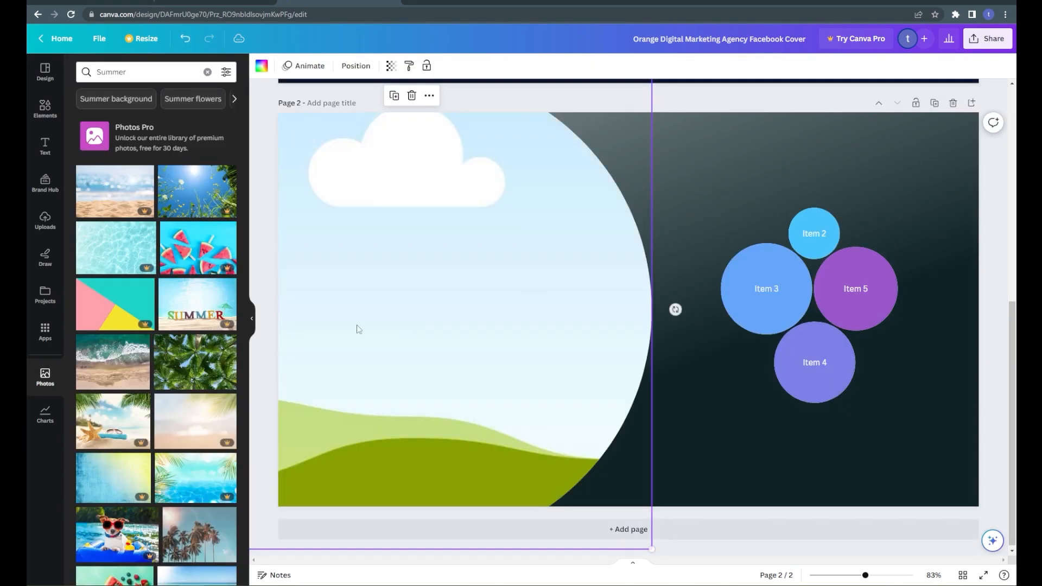
drag(112, 361, 647, 327)
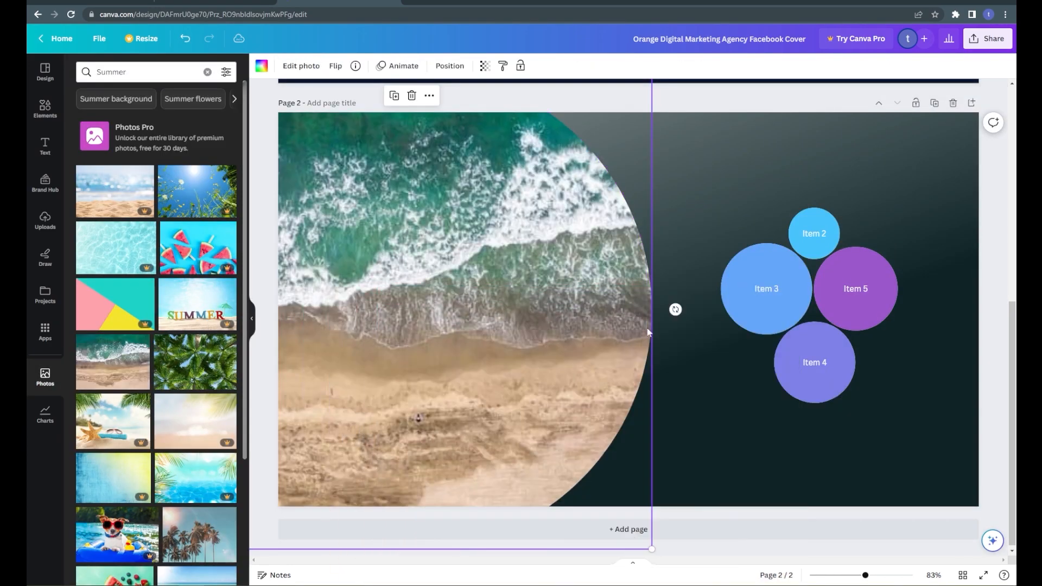
click(688, 273)
click(515, 304)
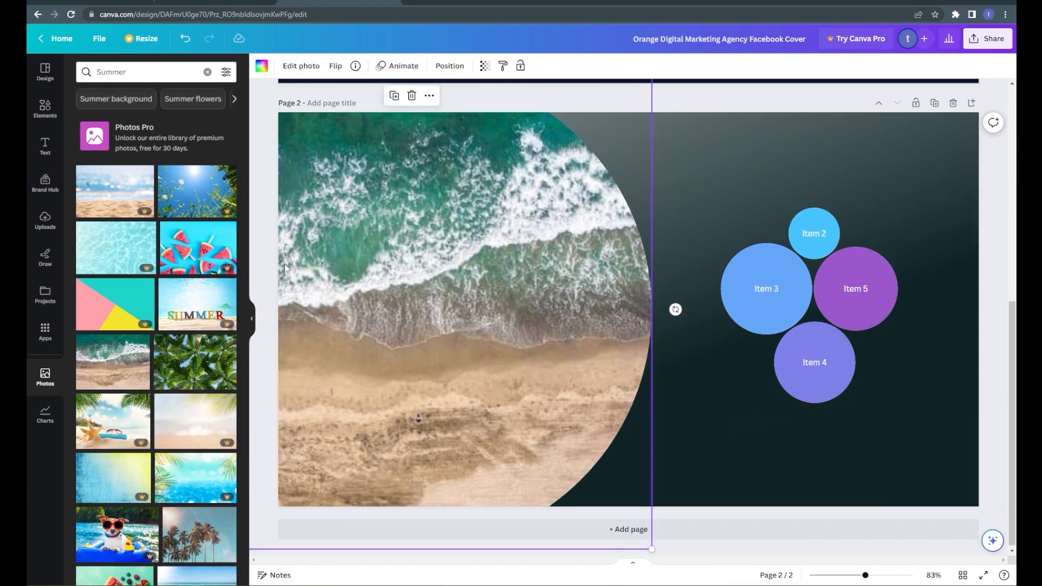
click(268, 261)
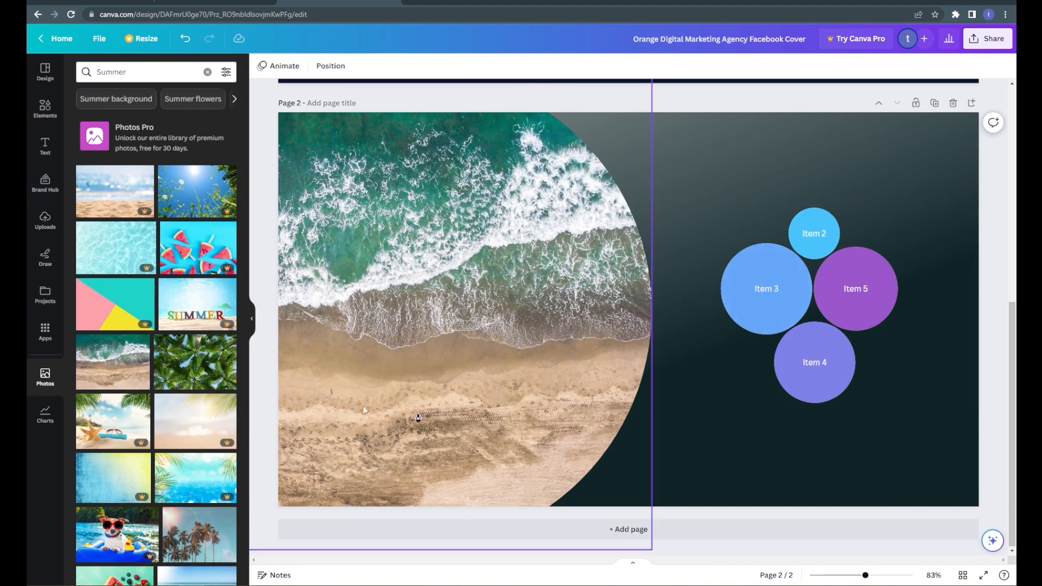
Close the Photos and Charts apps and open the Background app.
scroll(176, 374, down, 1)
scroll(175, 374, down, 3)
scroll(185, 356, up, 4)
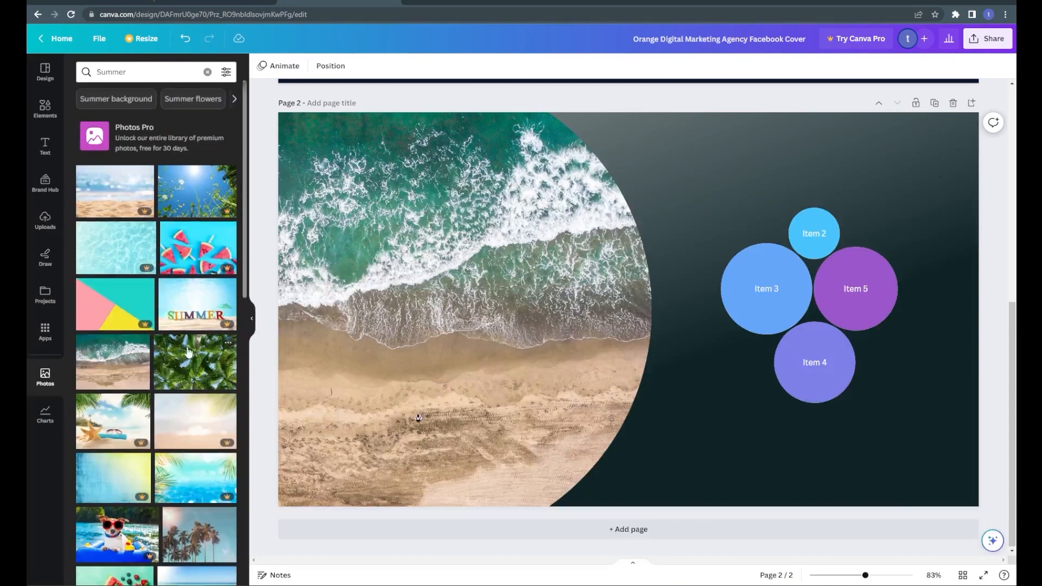
click(132, 78)
click(45, 415)
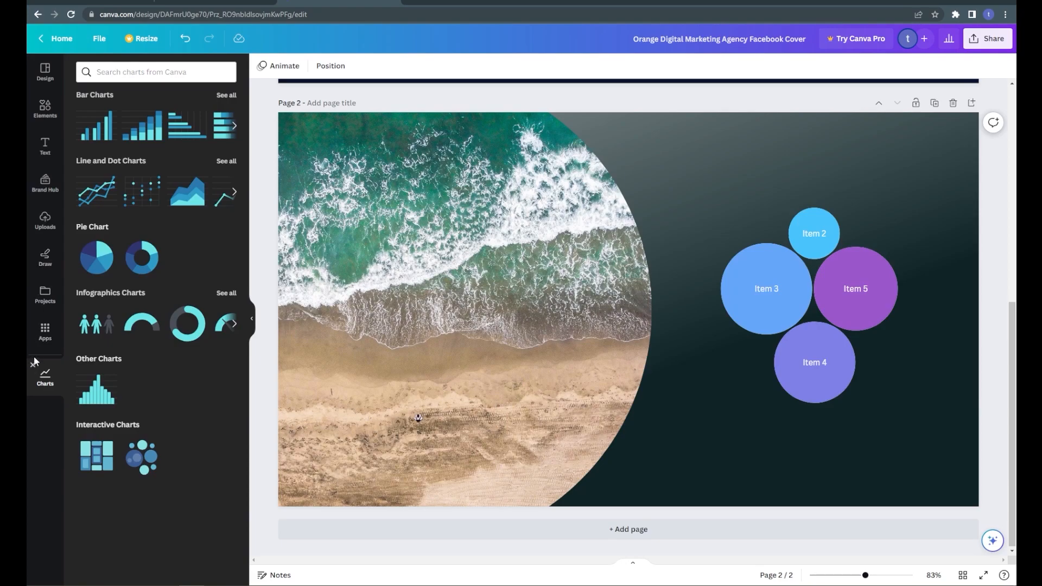
click(45, 330)
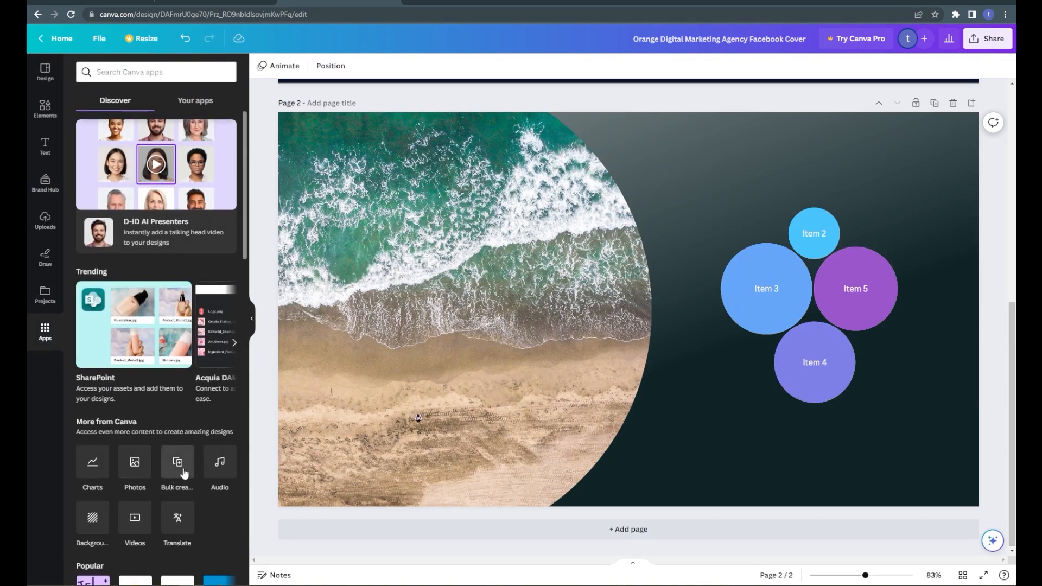
click(93, 518)
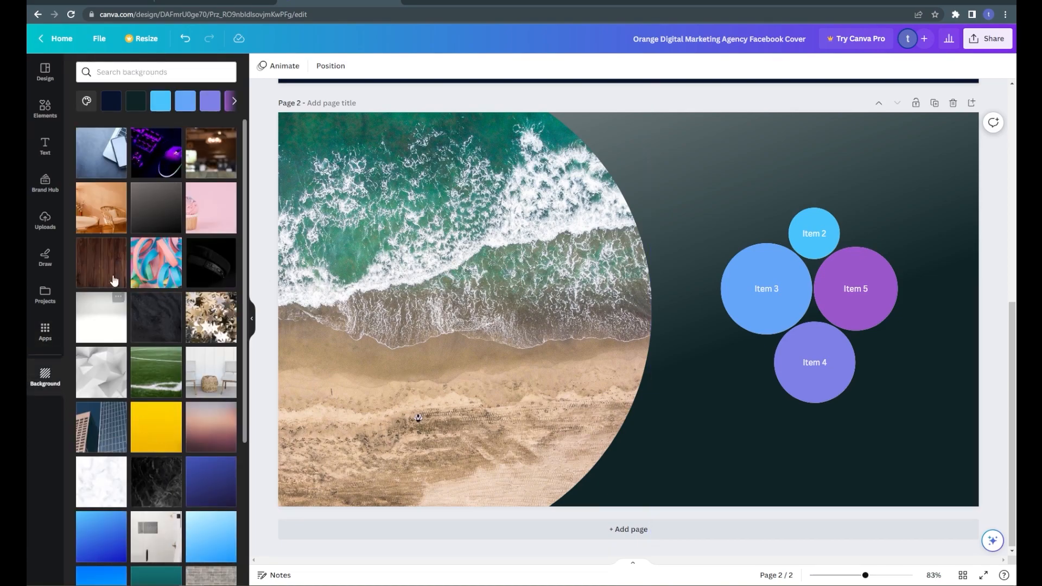
Try the dark wooden plank background and the blurred sunset gradient background on page 2.
drag(312, 252, 628, 232)
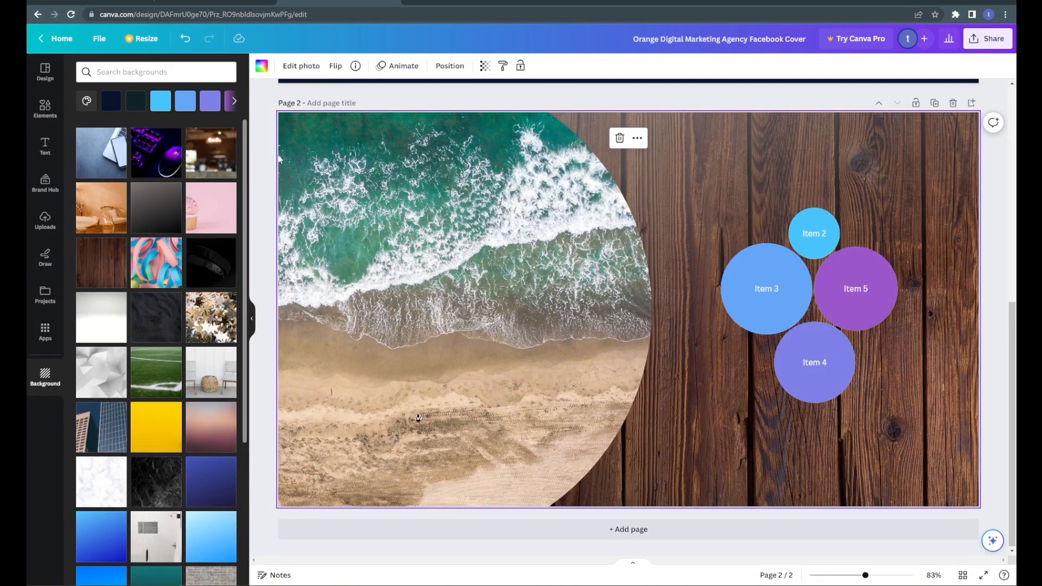
drag(210, 433, 651, 176)
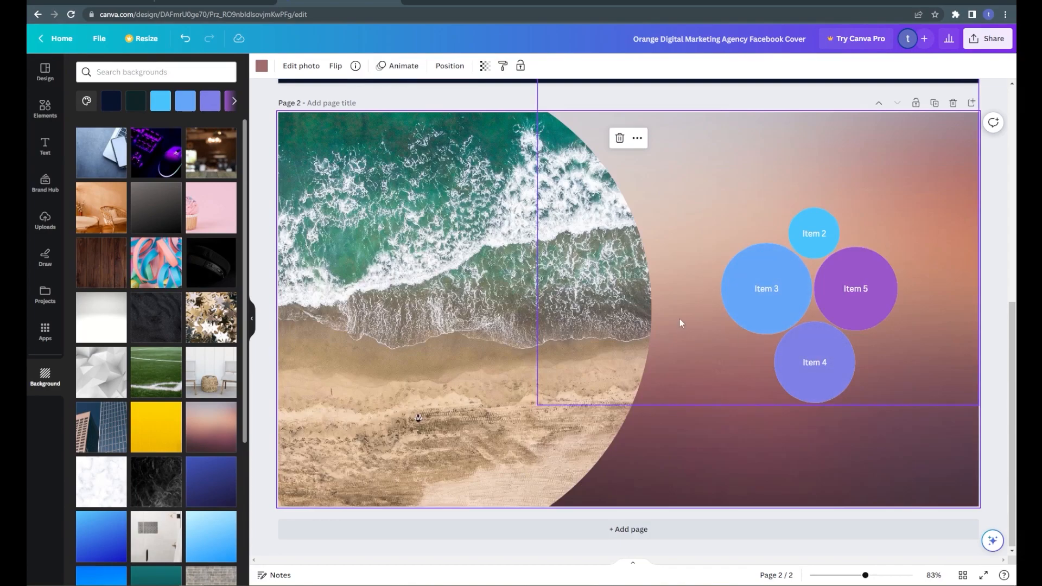
Delete the blurred sunset background image from page 2.
click(679, 318)
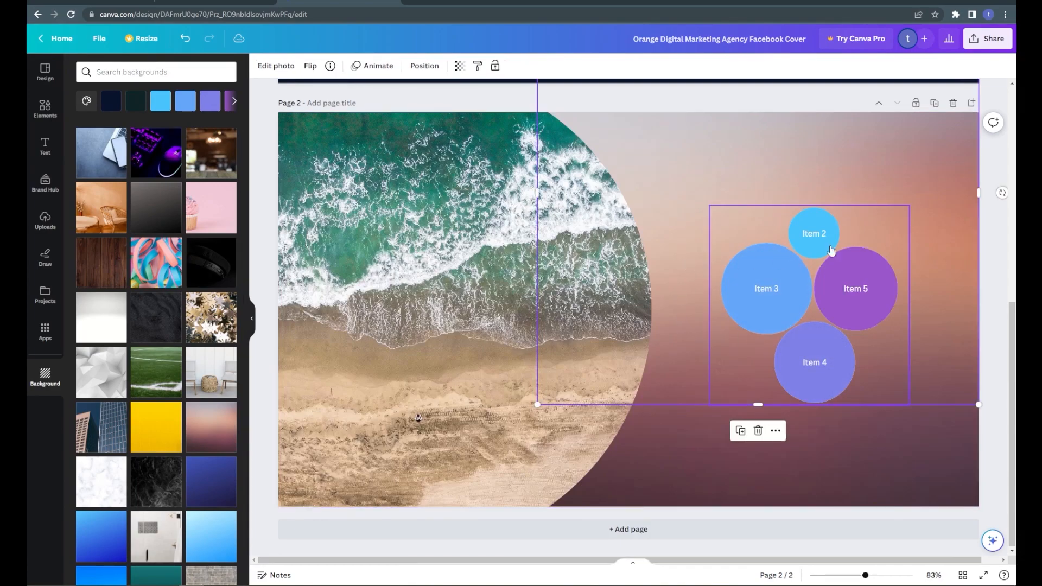
scroll(962, 328, up, 8)
scroll(953, 333, down, 8)
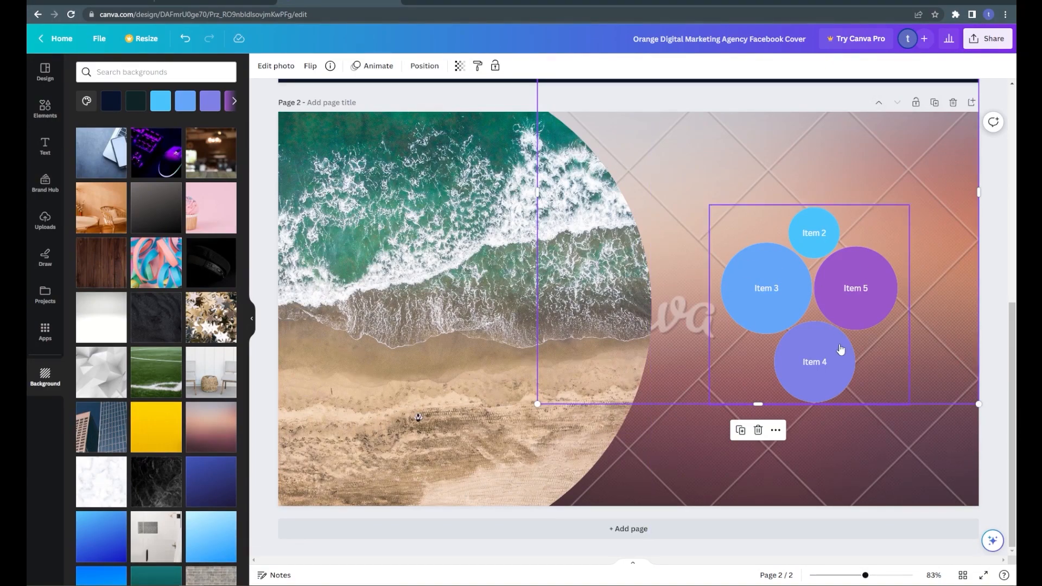
click(680, 443)
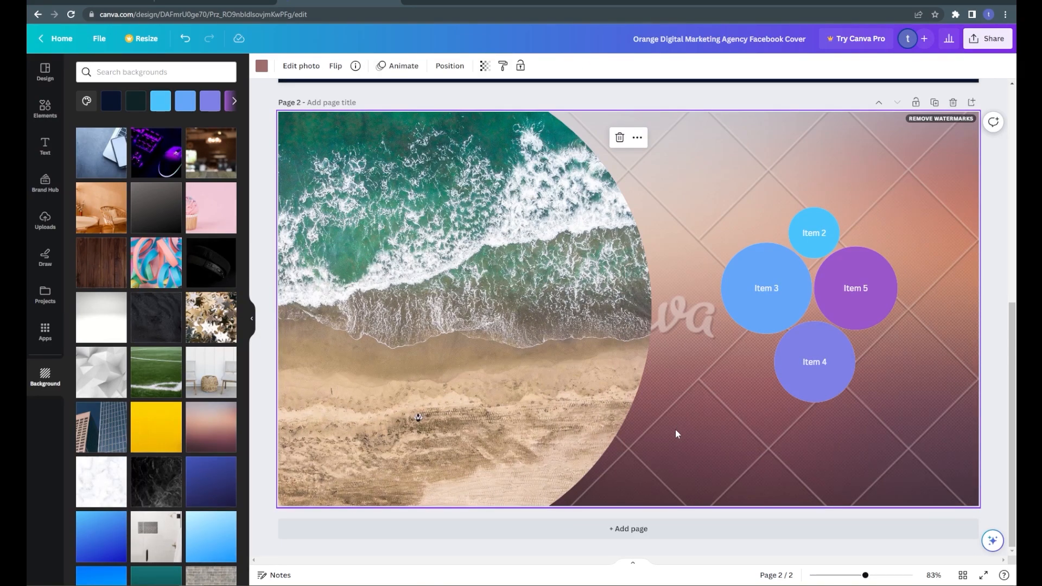
key(Delete)
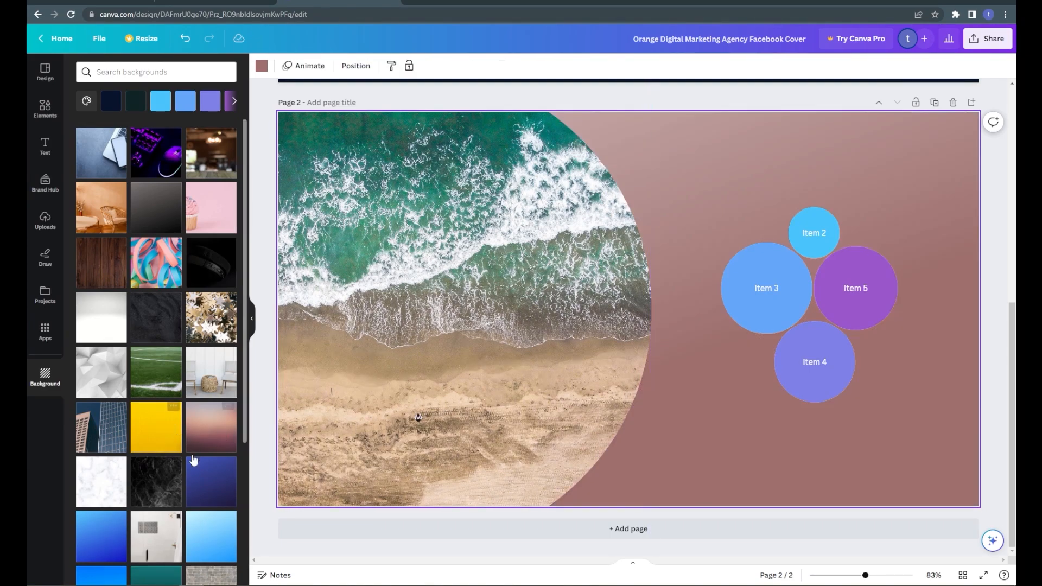
Apply the dark indigo gradient background to page 2 and close the Background app.
drag(191, 480, 644, 235)
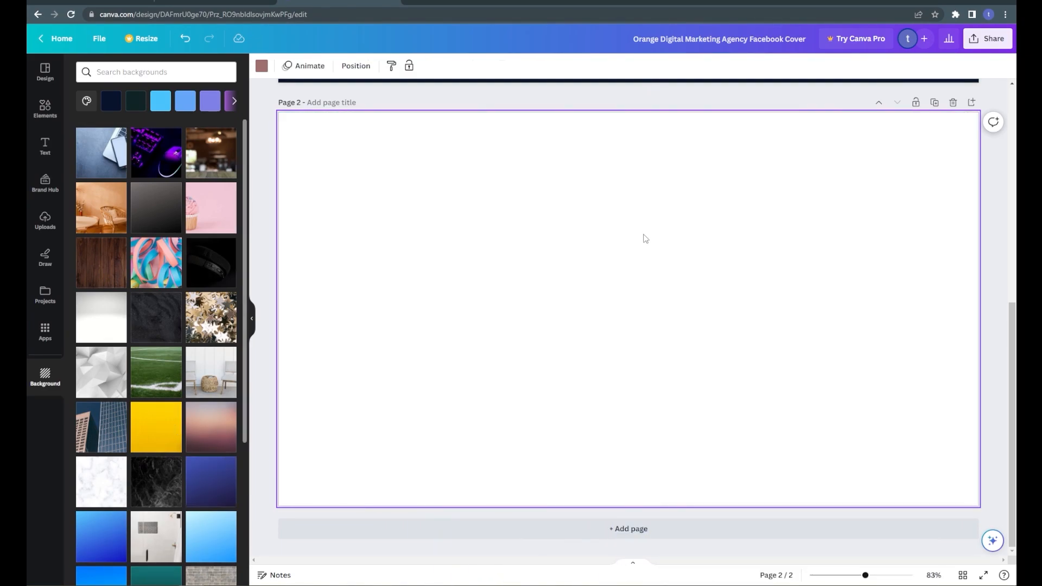
drag(581, 288, 692, 209)
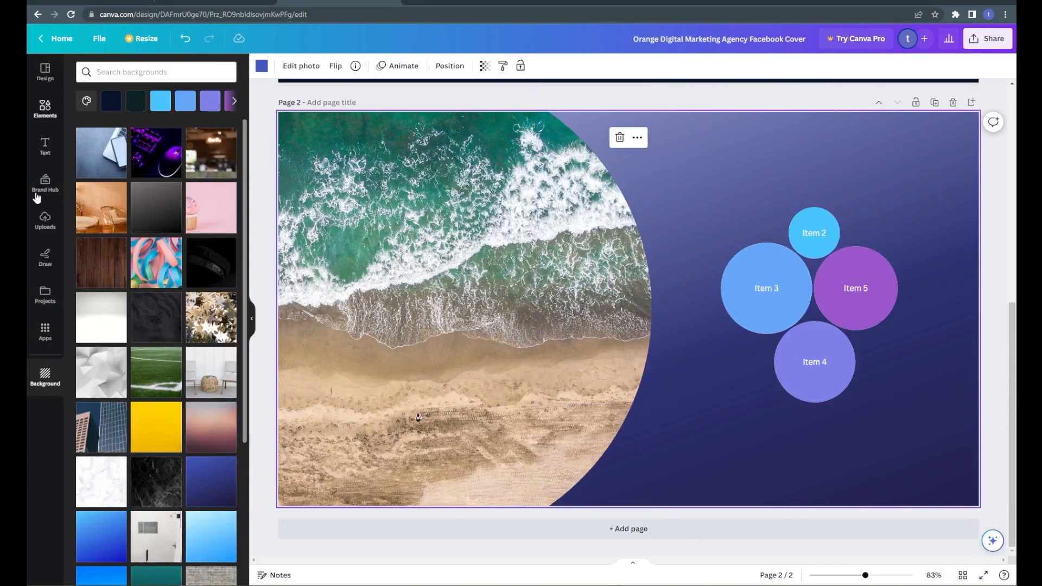
click(34, 369)
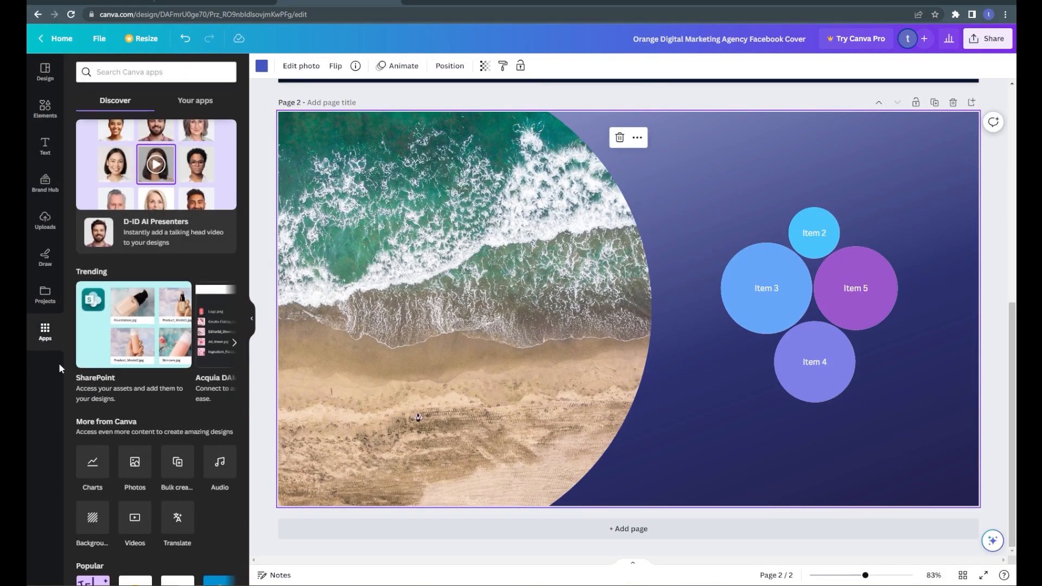
scroll(109, 488, down, 5)
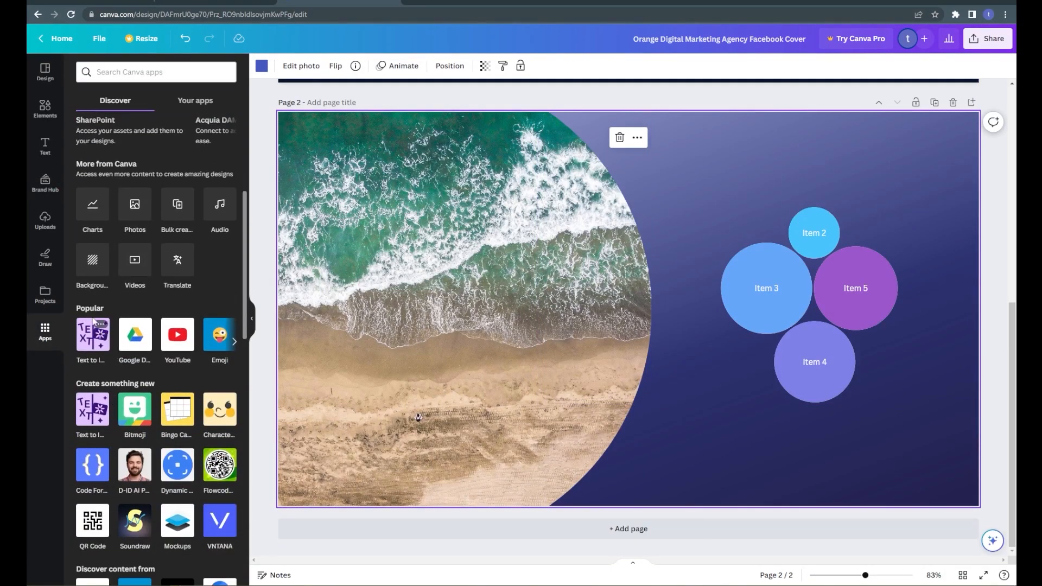
scroll(87, 434, down, 10)
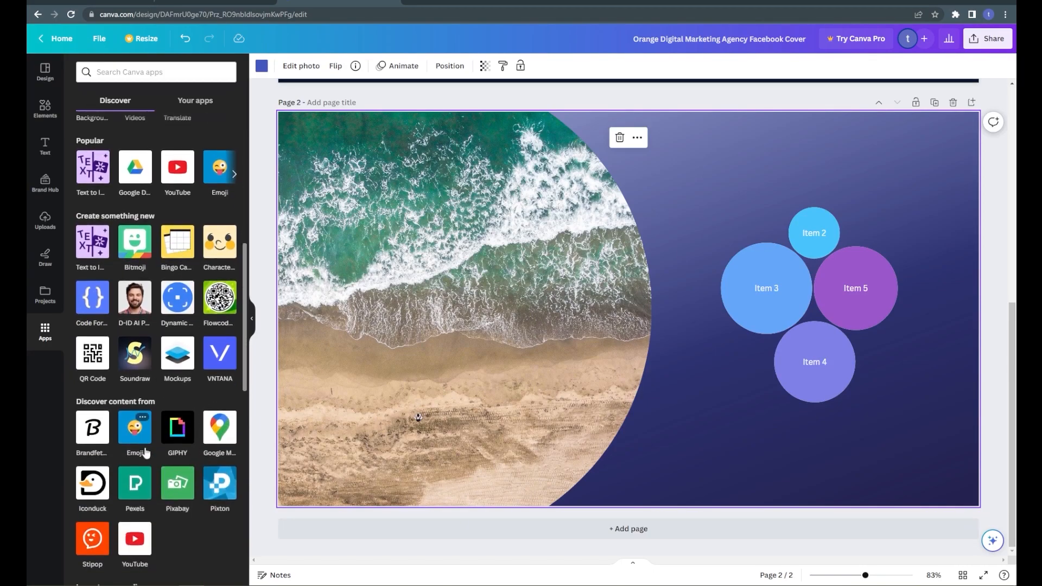
scroll(141, 451, up, 15)
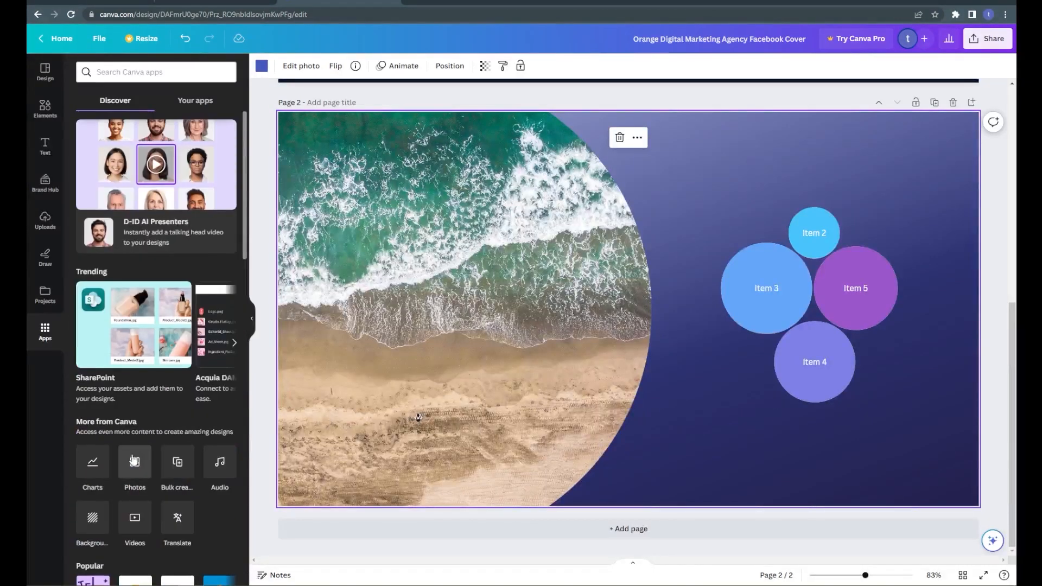
Apply the Corporate page animation to page 2 and preview the animated design.
click(262, 128)
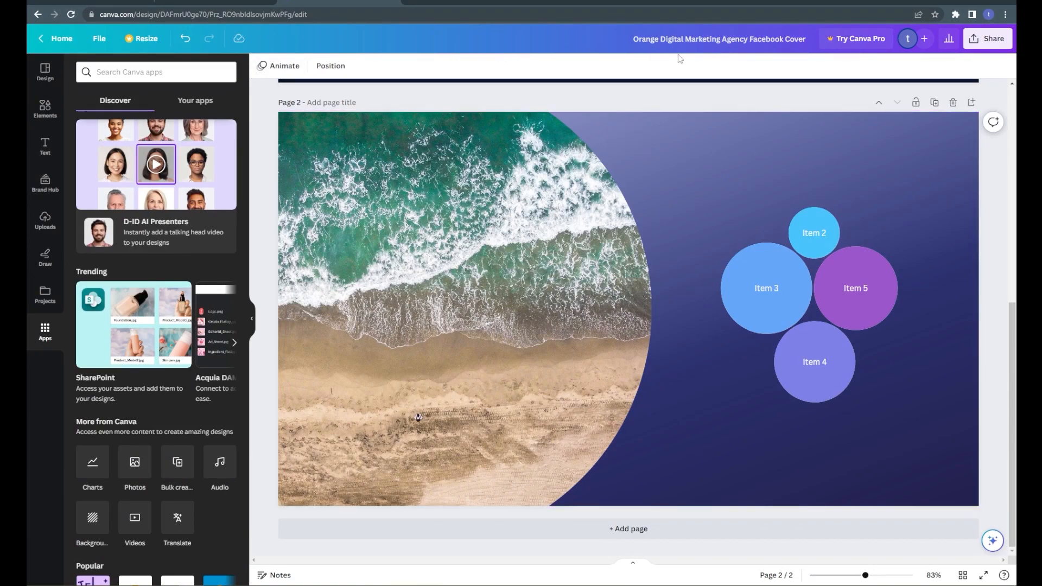
click(276, 67)
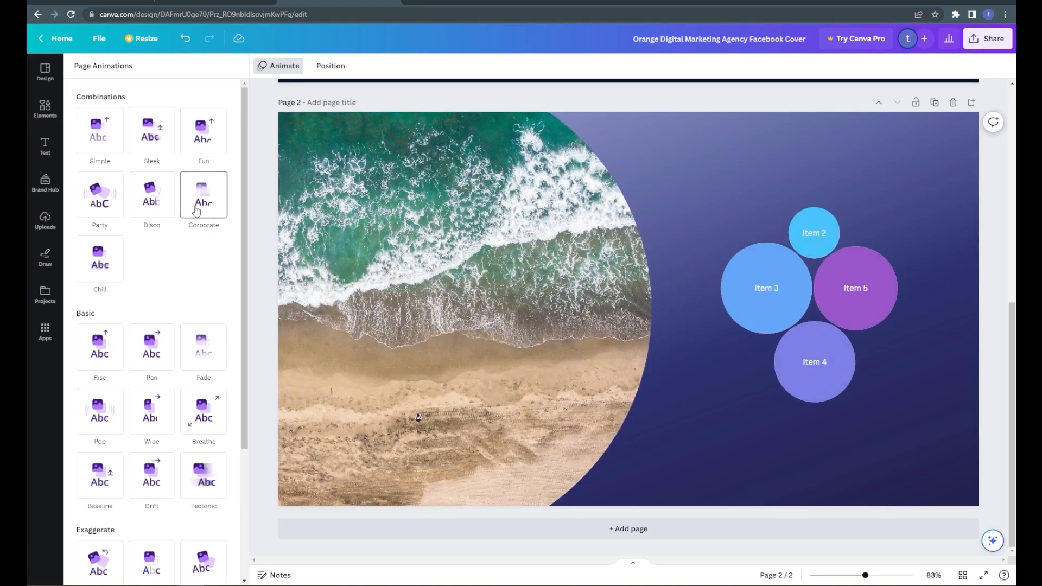
click(196, 210)
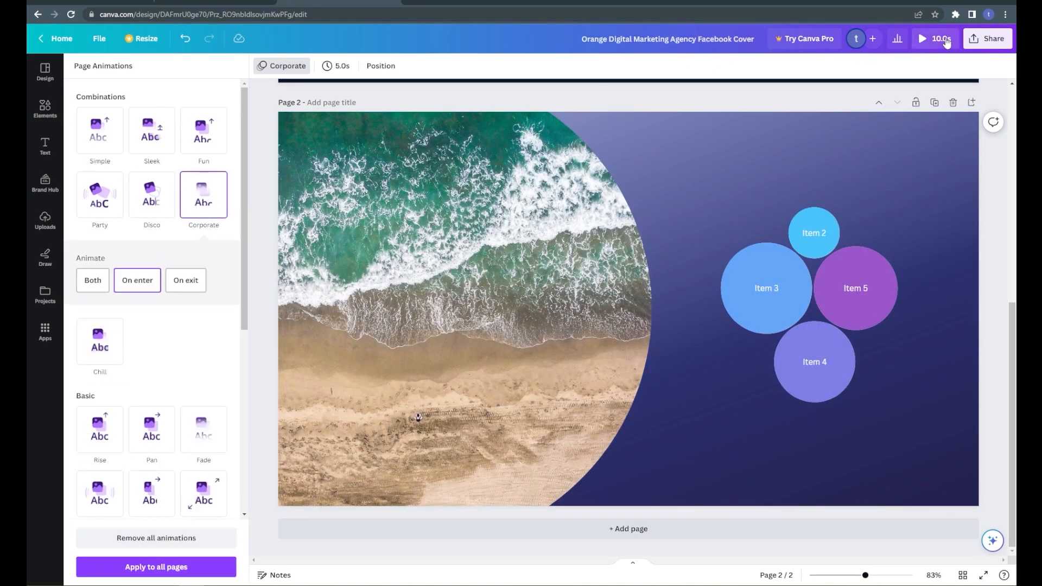
key(ctrl+z)
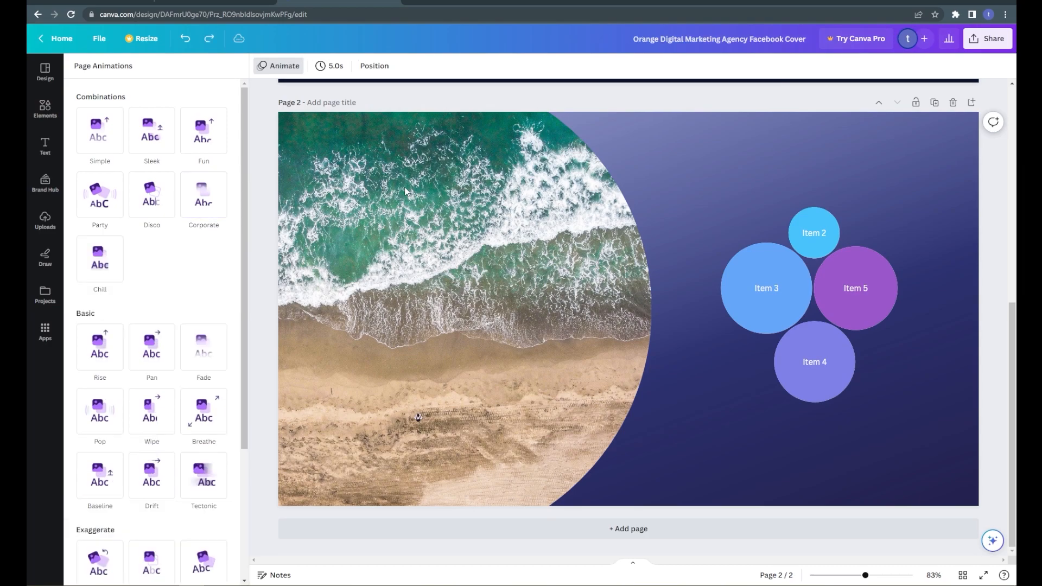
click(189, 206)
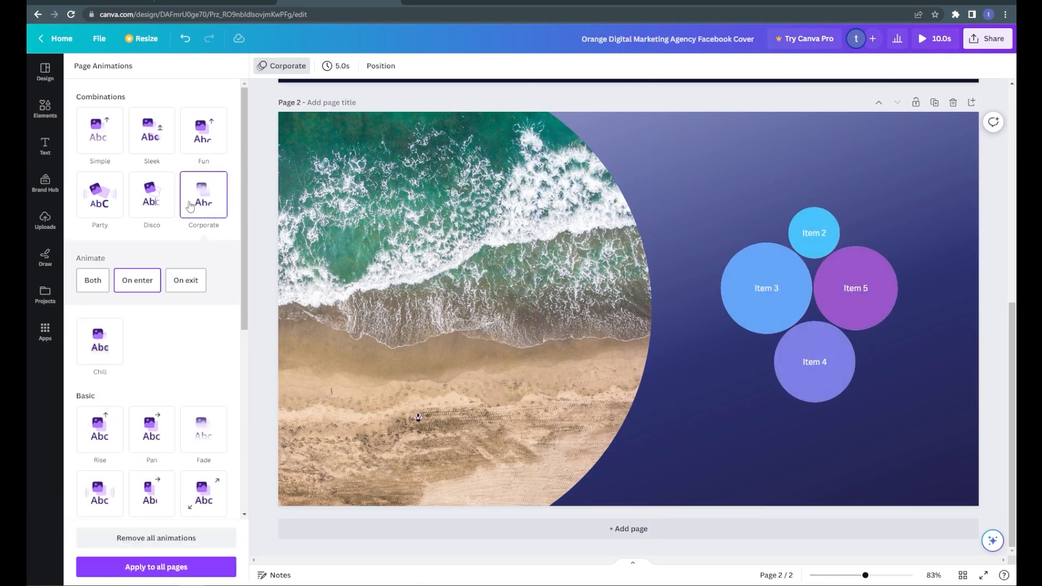
click(921, 39)
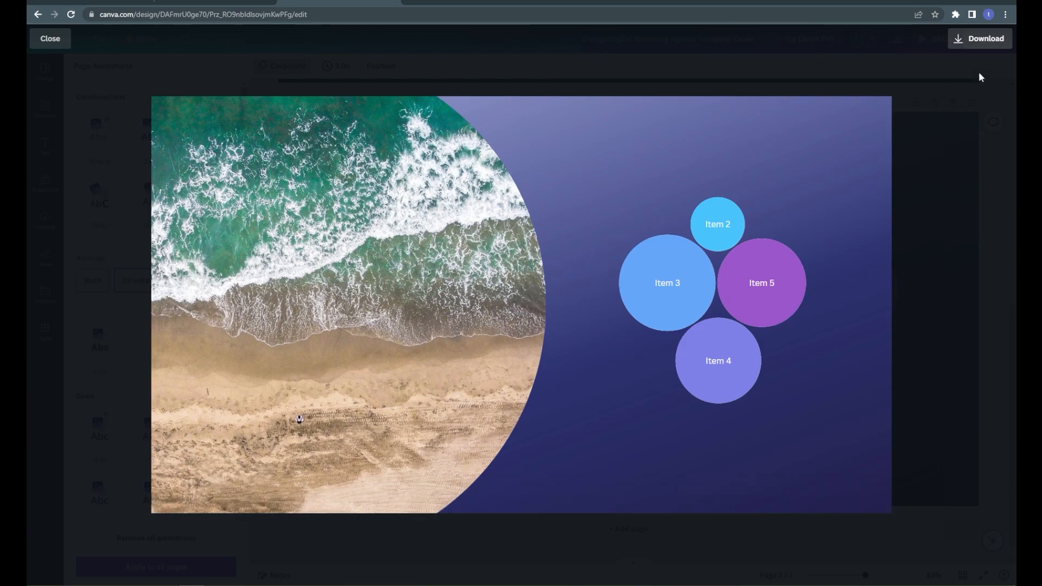
click(38, 40)
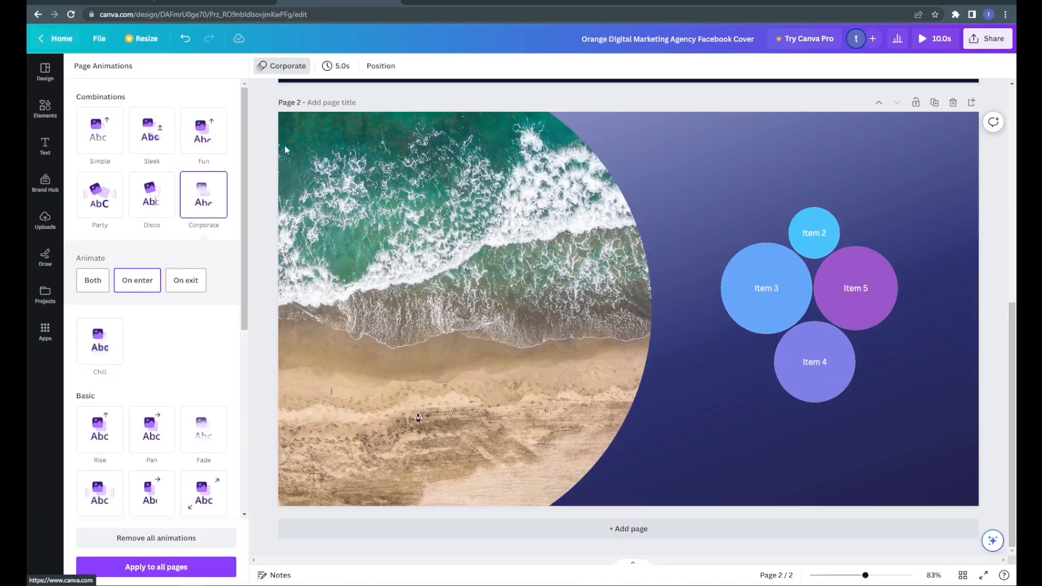
Delete page 1 with the Digital Marketing Agency design.
click(266, 251)
scroll(267, 247, up, 8)
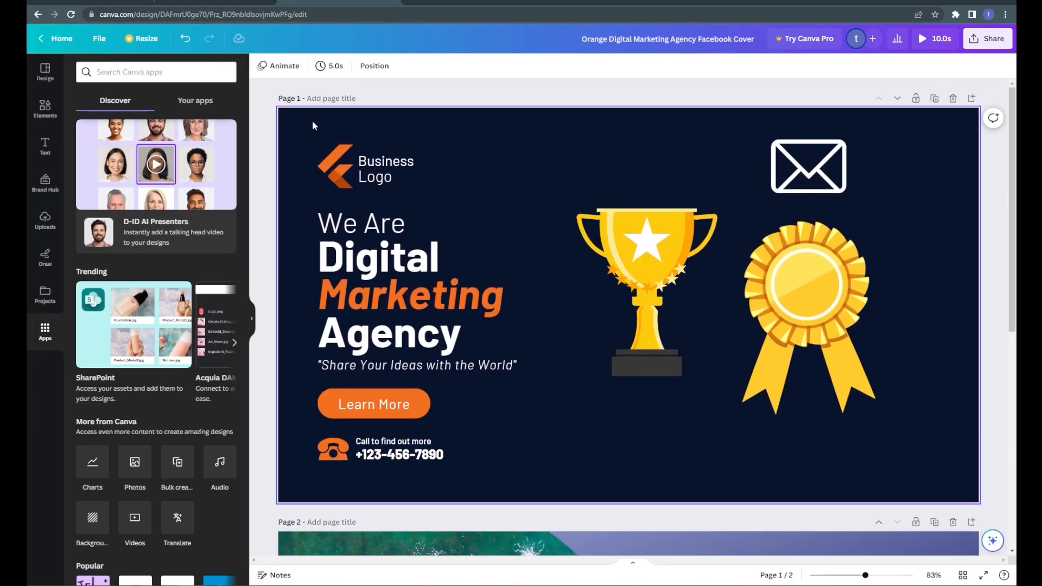
click(923, 141)
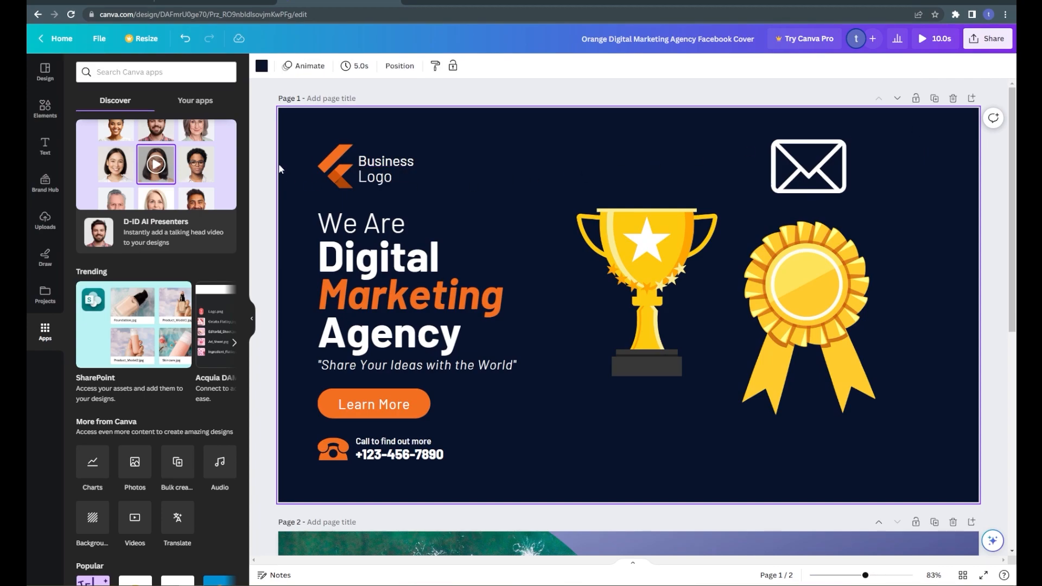
click(953, 99)
Apply the Pan photo animation to the beach photo.
click(470, 208)
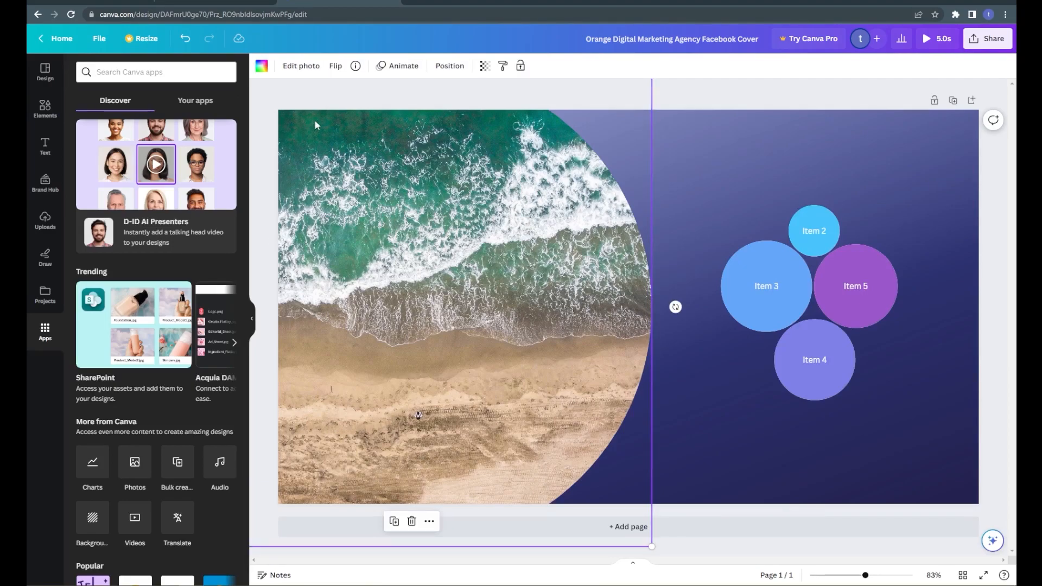
click(399, 65)
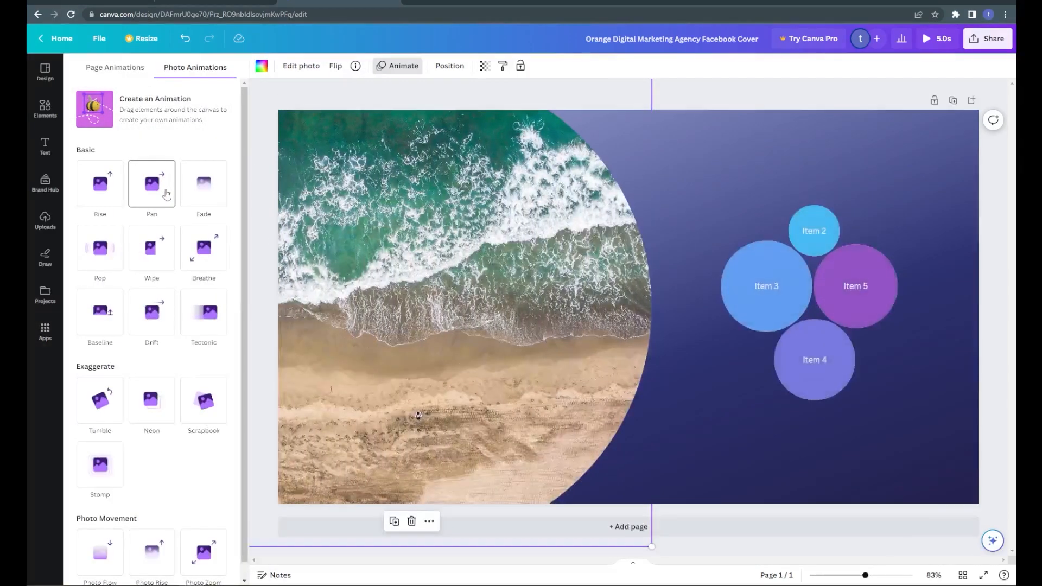
click(166, 195)
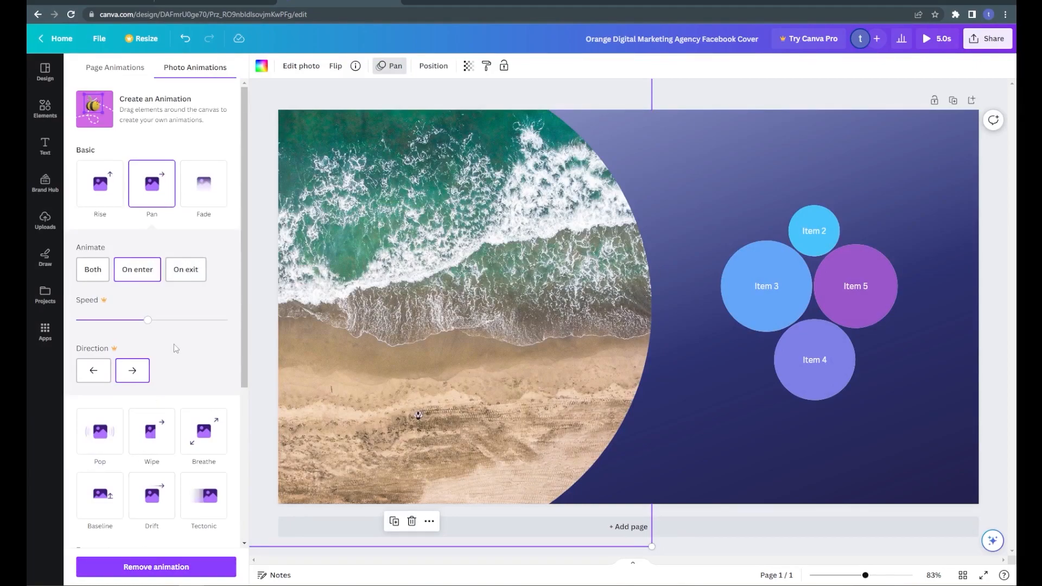
click(394, 66)
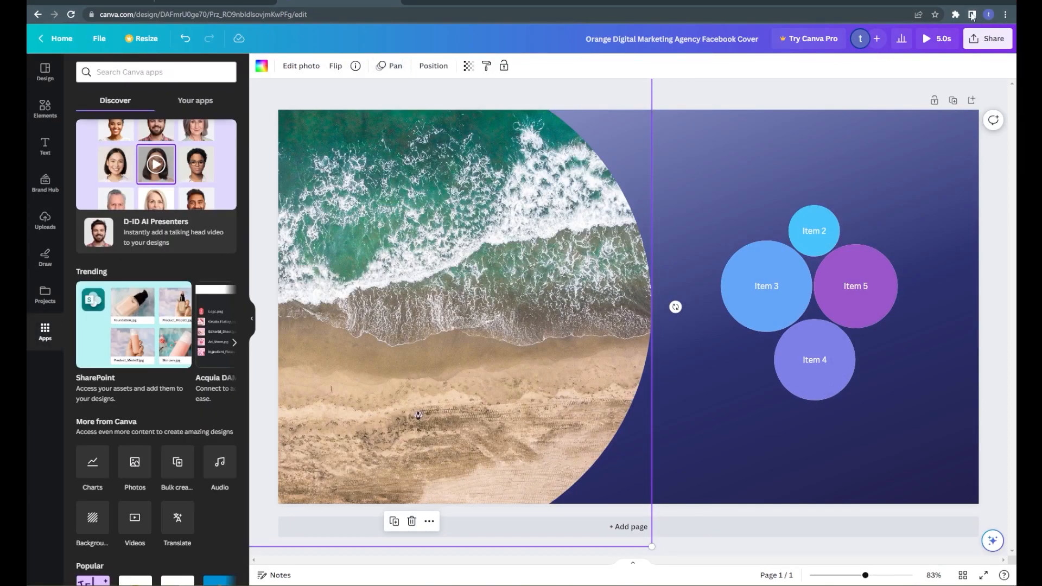
Preview the animated page, replay it from near the beginning, and close the preview.
click(937, 39)
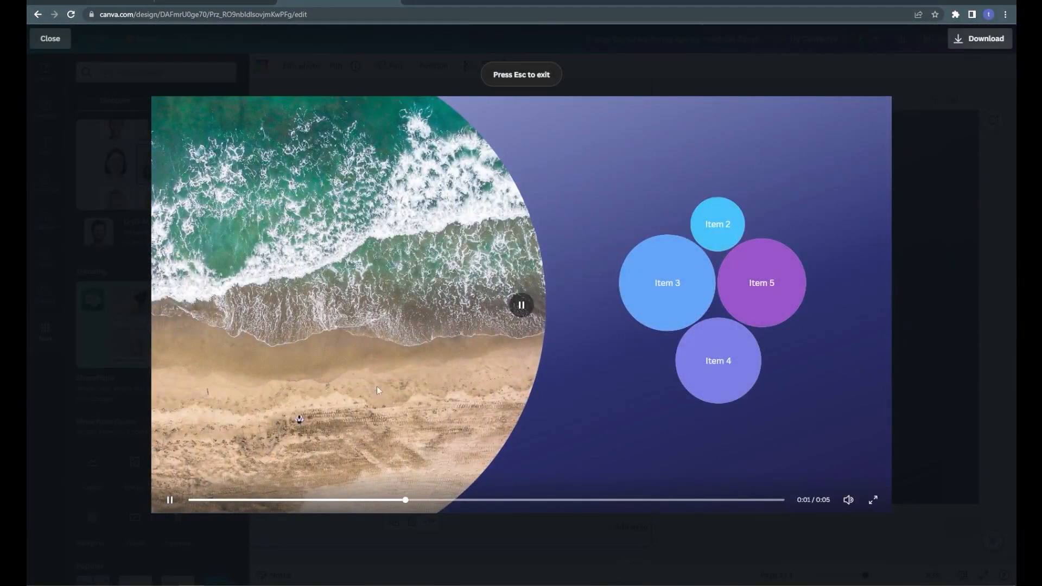
drag(423, 499, 216, 500)
click(158, 514)
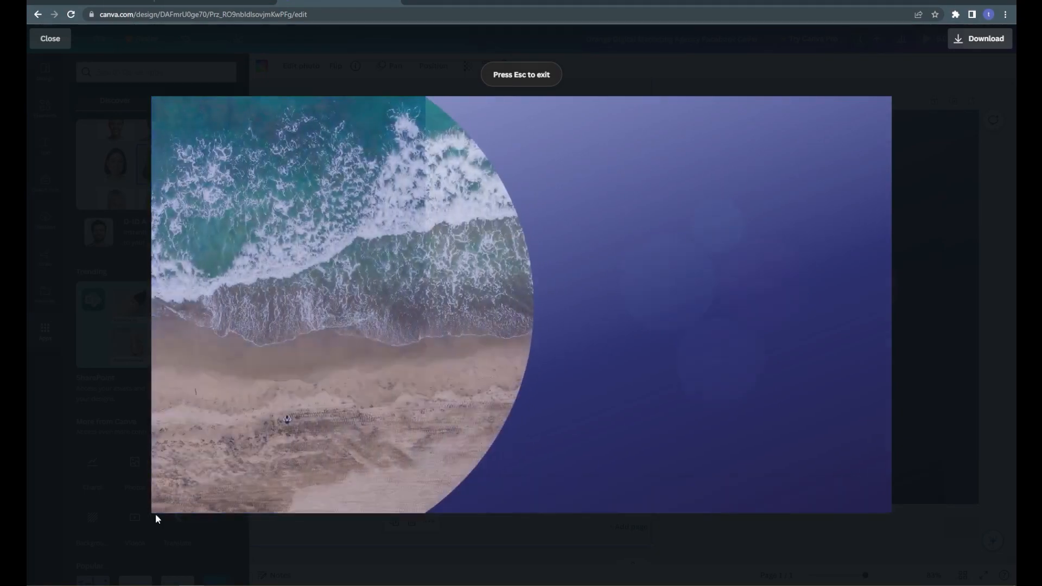
click(56, 44)
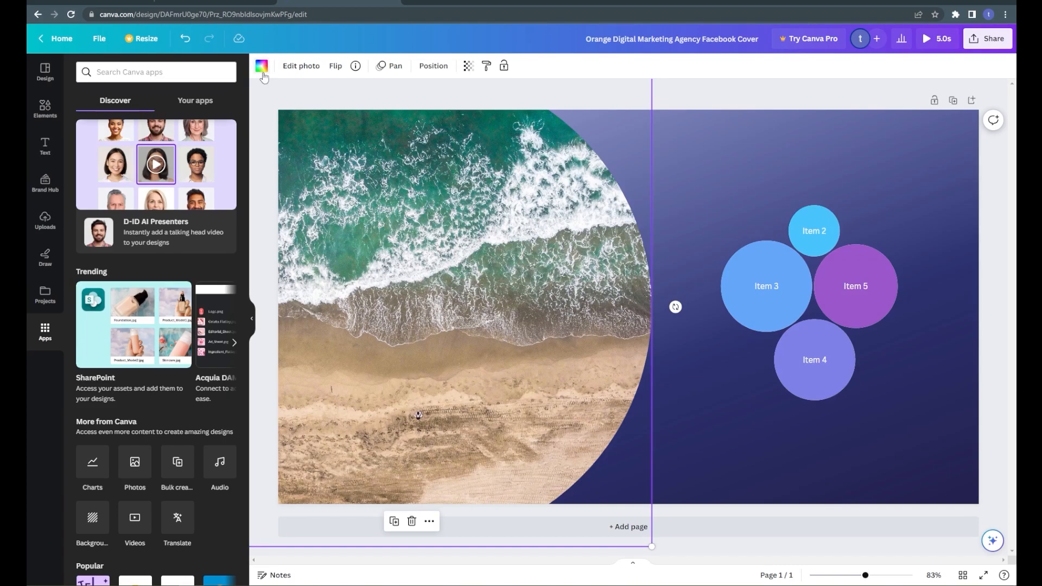
Set the page timing to 10.0 seconds and preview the page.
click(285, 89)
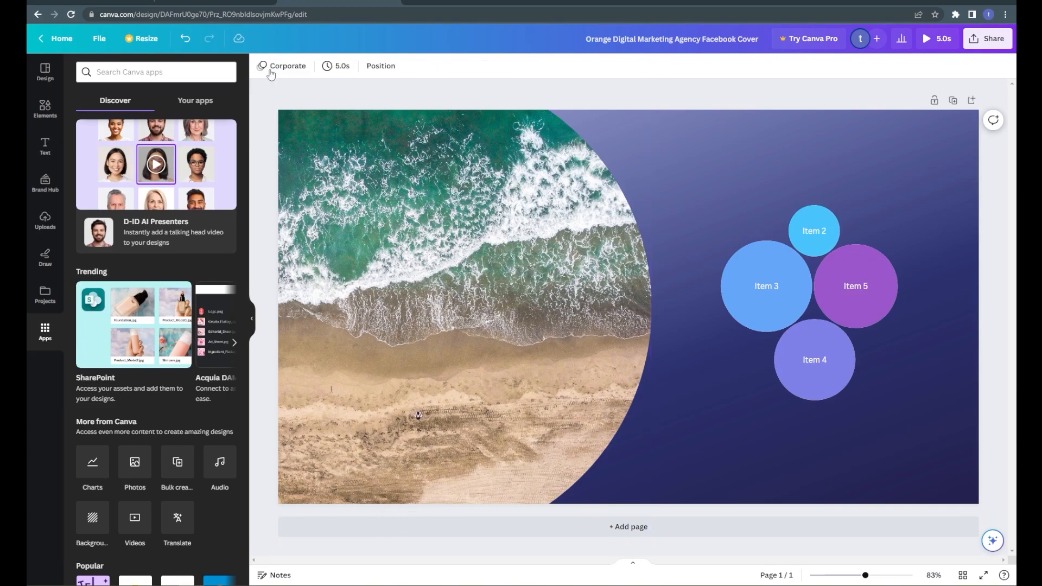
click(325, 69)
drag(354, 112, 369, 116)
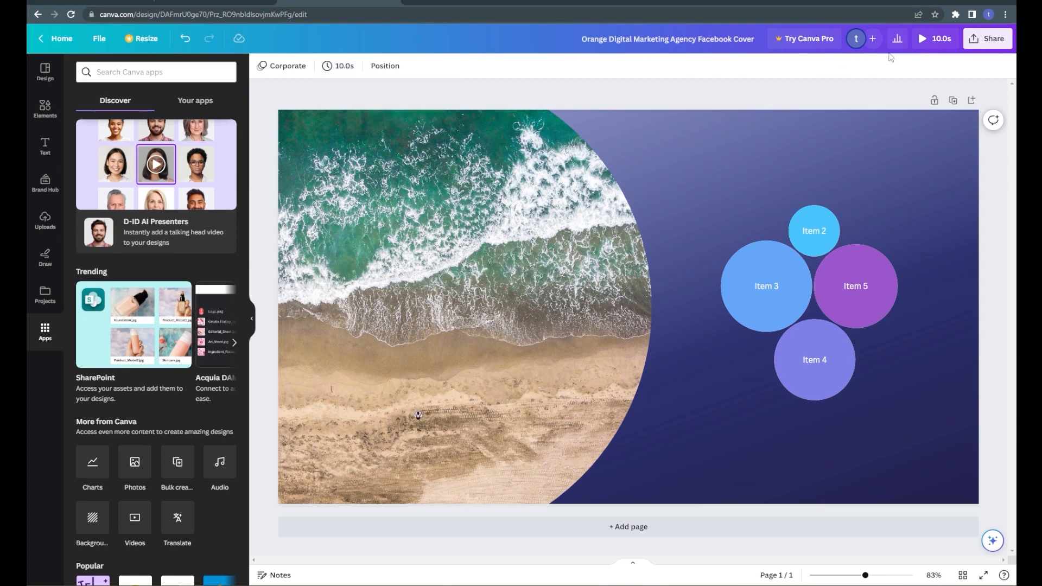
click(930, 39)
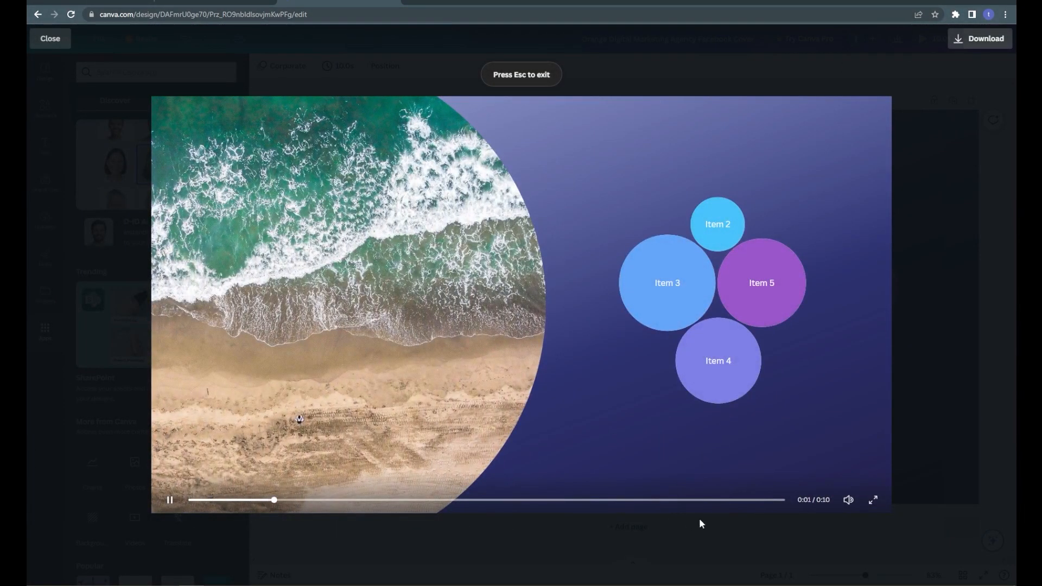
click(36, 43)
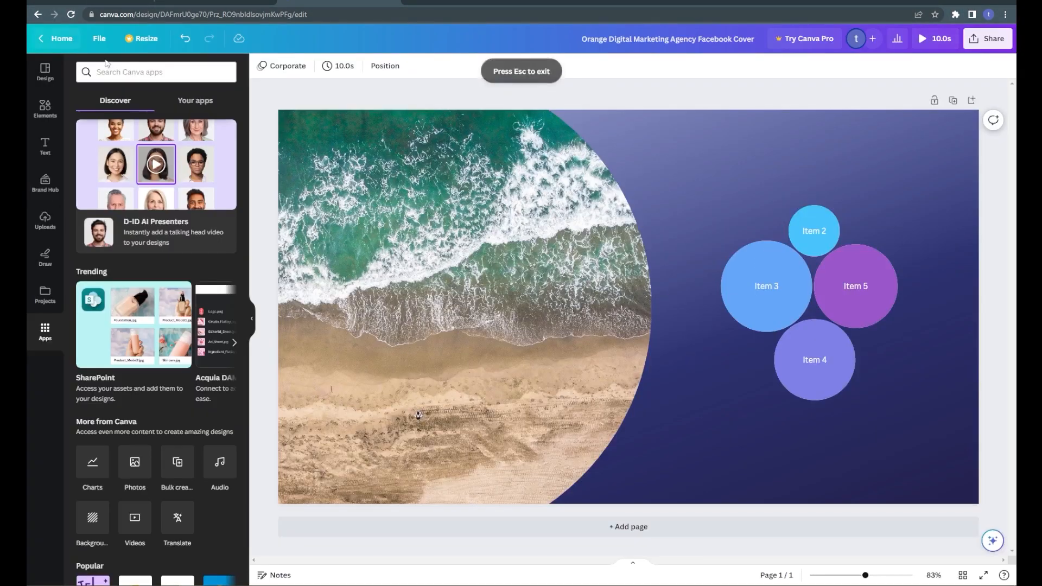
Set the page timing to 3.5 seconds.
click(332, 67)
click(347, 112)
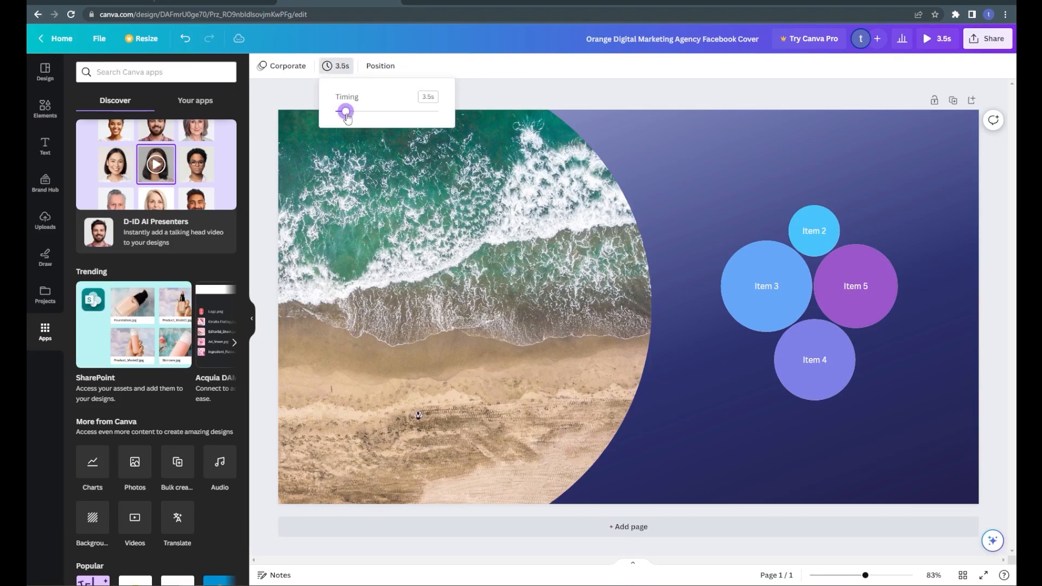
click(343, 66)
Open the list of layers and move the beach photo layer above the chart layer.
click(381, 66)
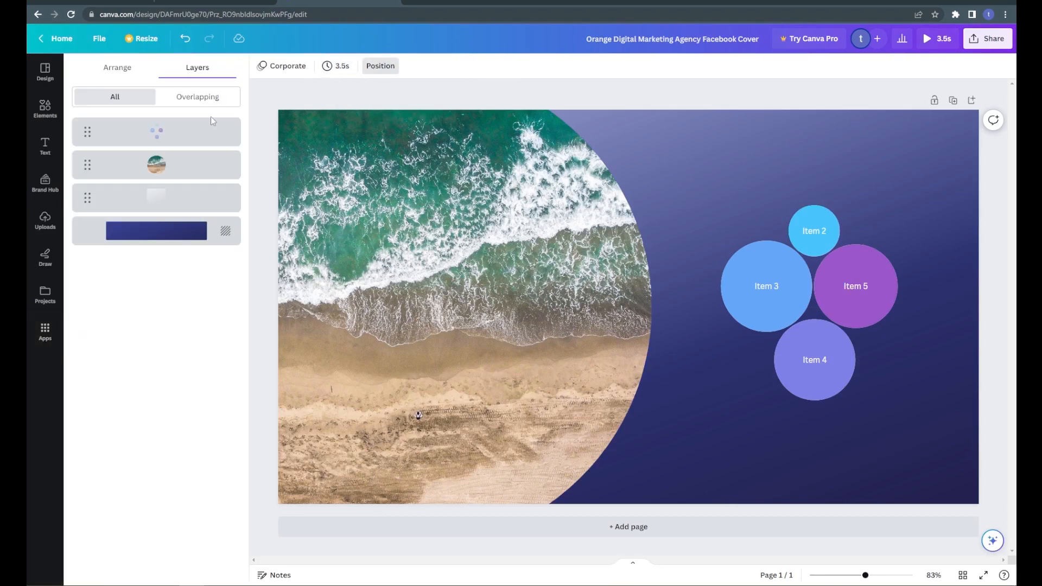
drag(133, 167, 134, 132)
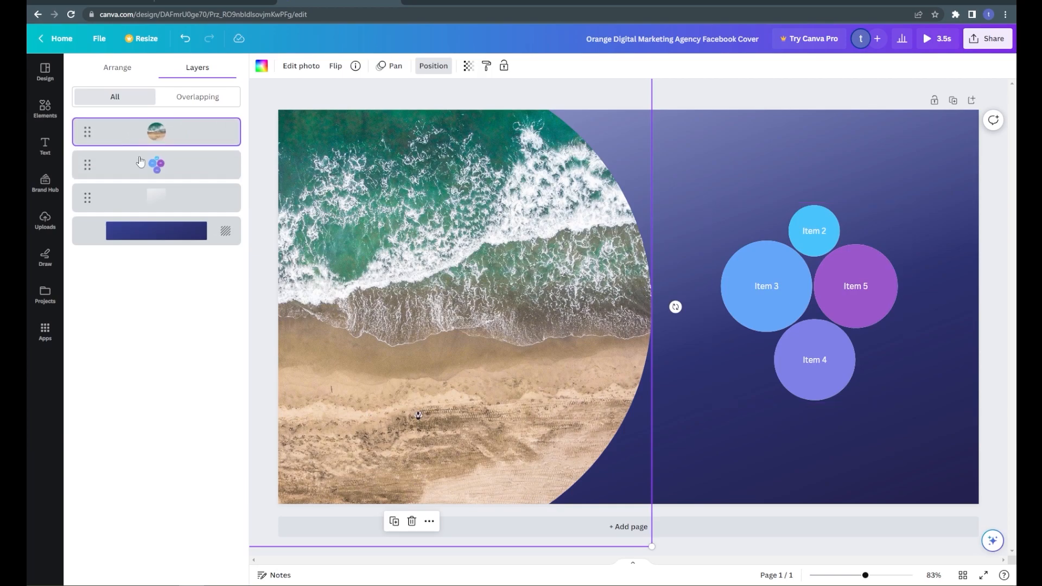
Move the pale translucent gradient image's layer above the chart layer, select the chart layer, and close the layer list.
drag(142, 192, 140, 164)
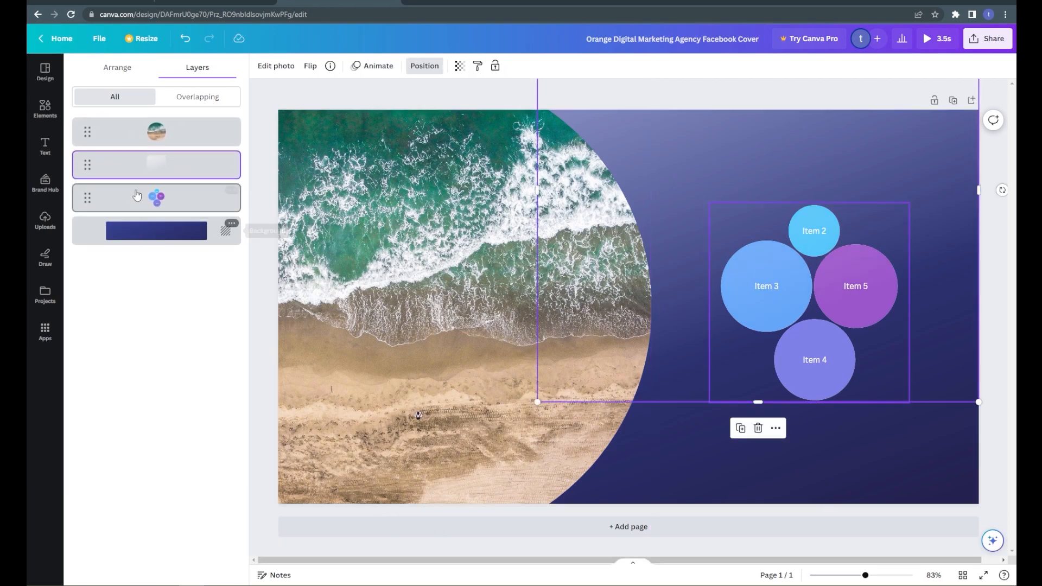
click(138, 197)
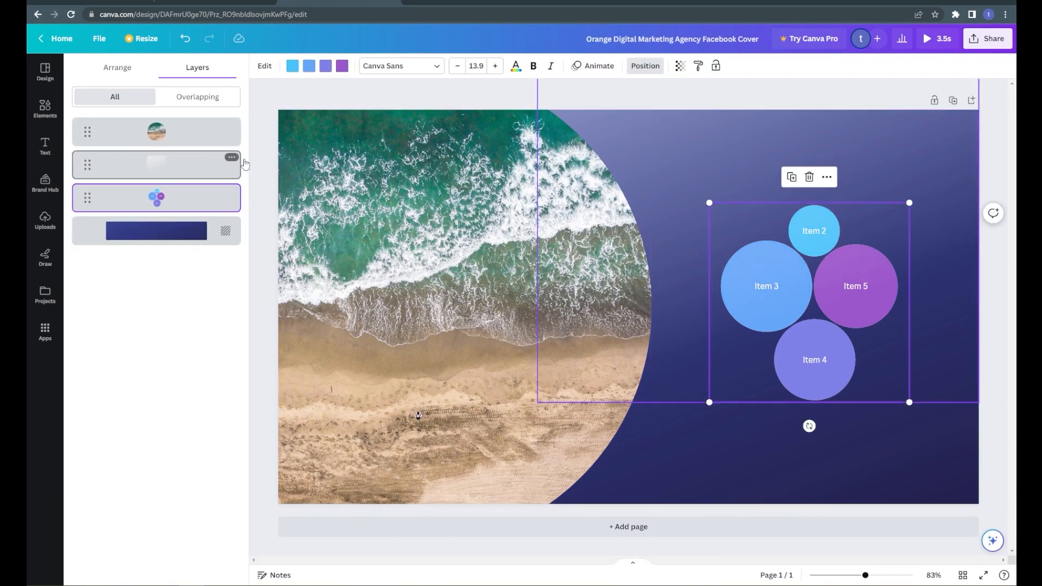
click(273, 91)
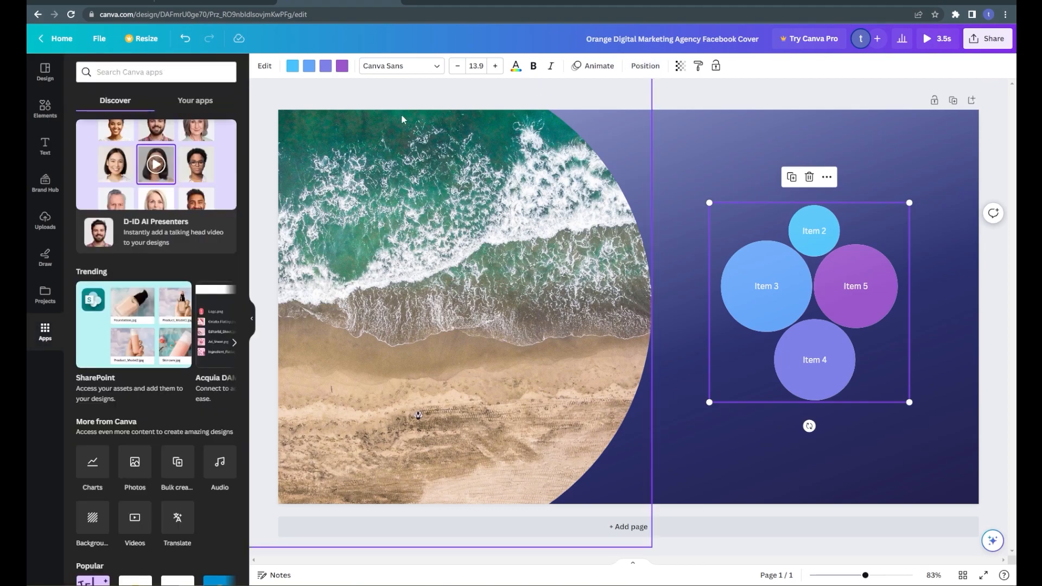
click(294, 96)
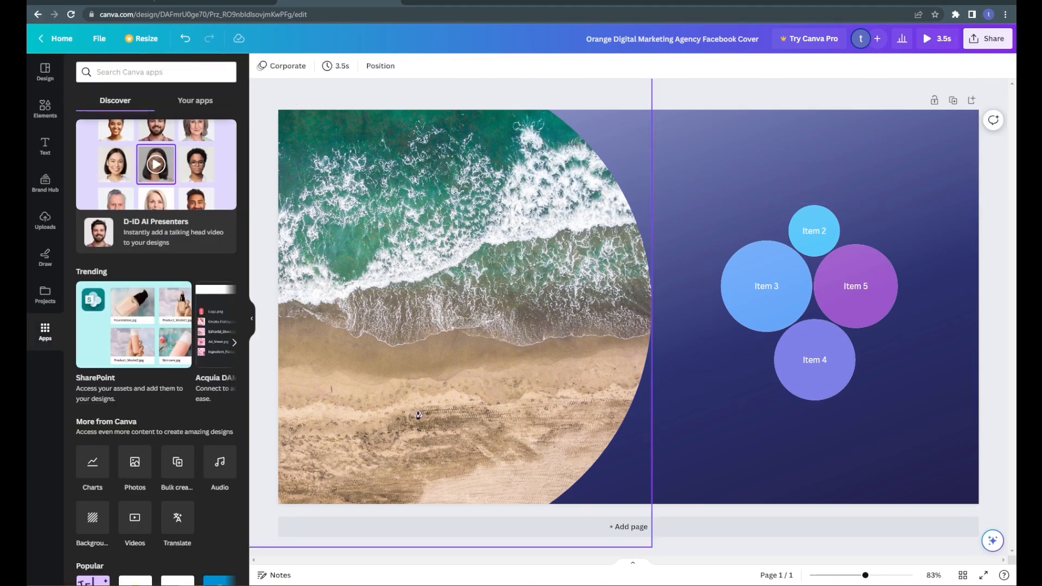
Replace the beach photo in the circular frame with the default teal-to-blue gradient fill.
click(489, 250)
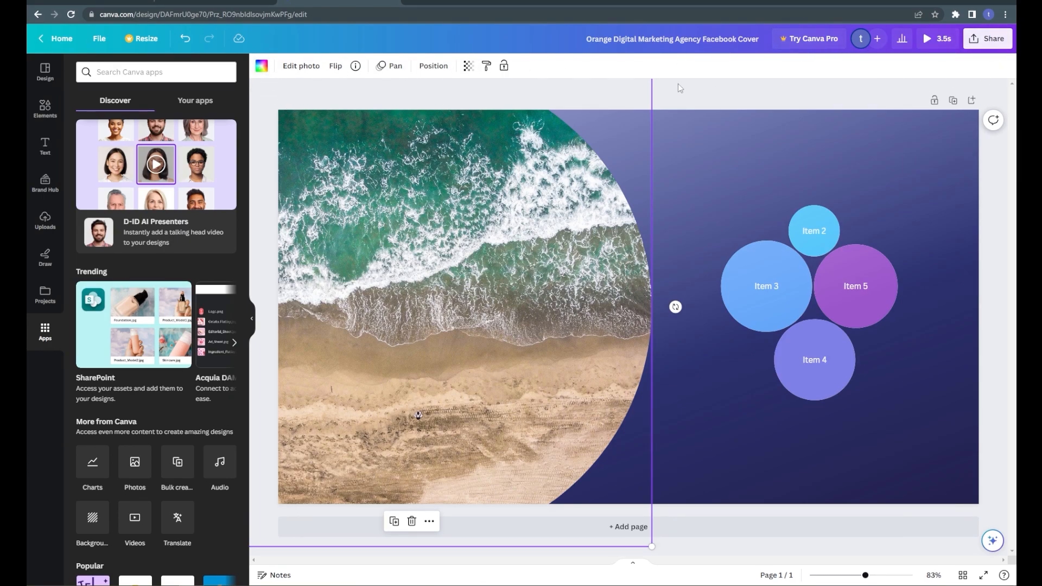
click(263, 68)
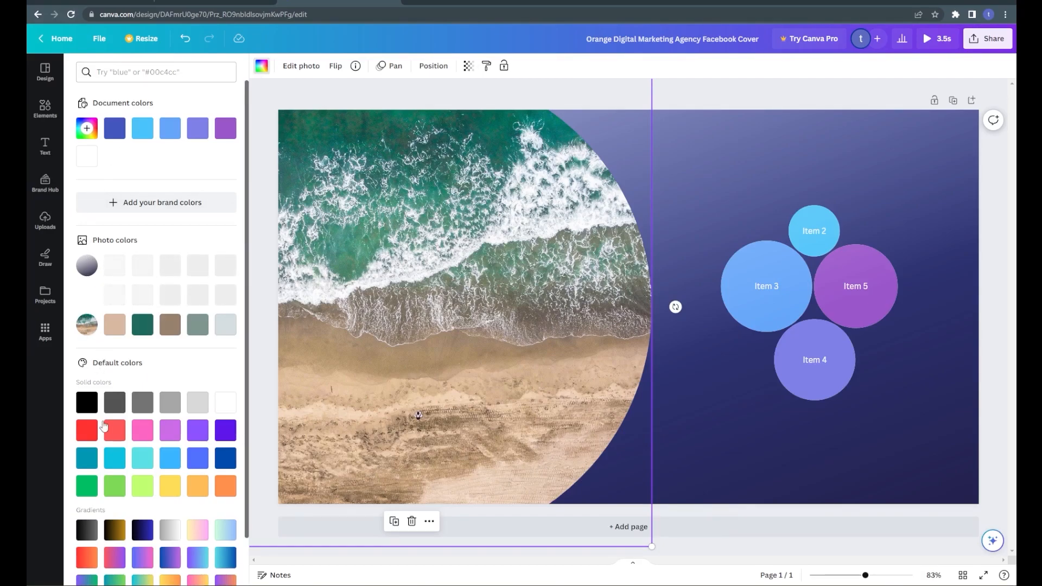
scroll(184, 426, down, 1)
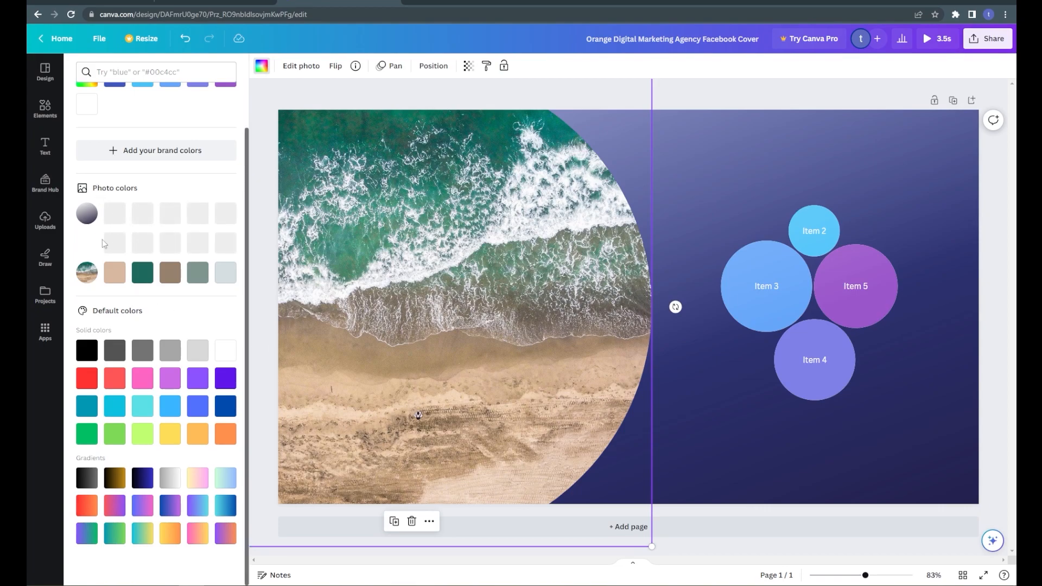
click(223, 511)
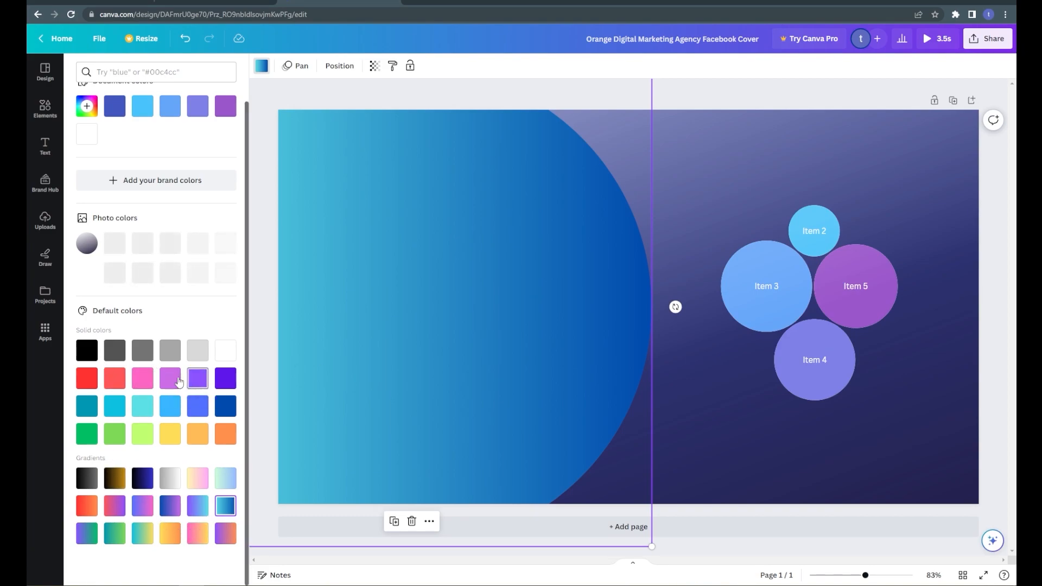
scroll(174, 382, up, 1)
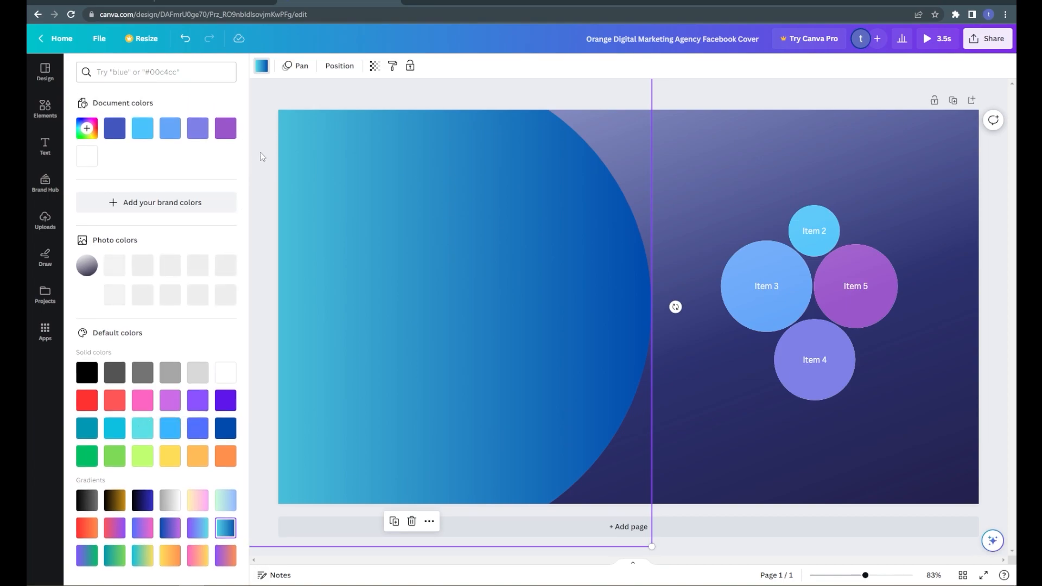
click(268, 128)
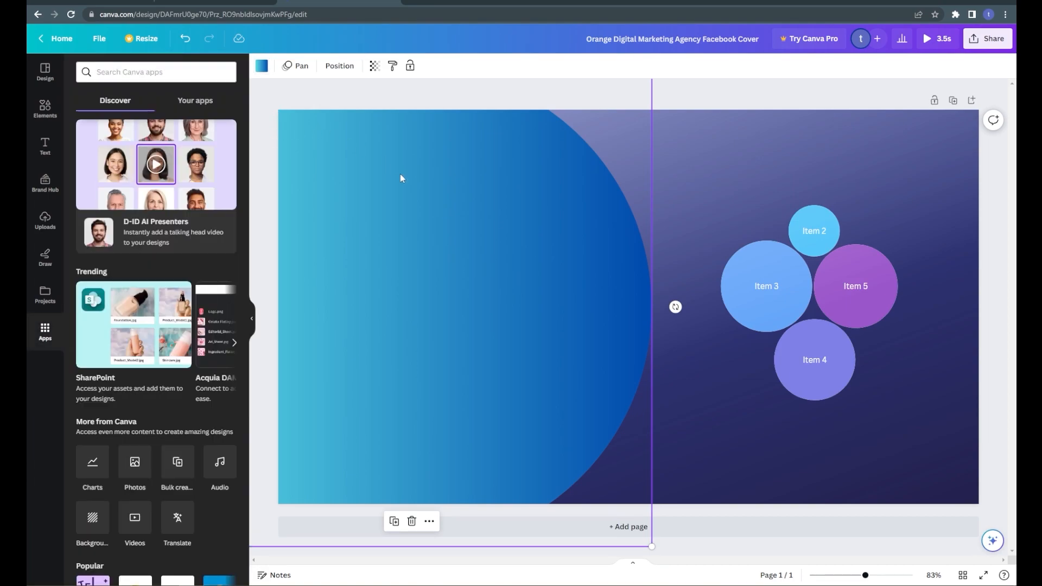
Lower the gradient circle's transparency value to 52 and restore it to 100.
click(303, 66)
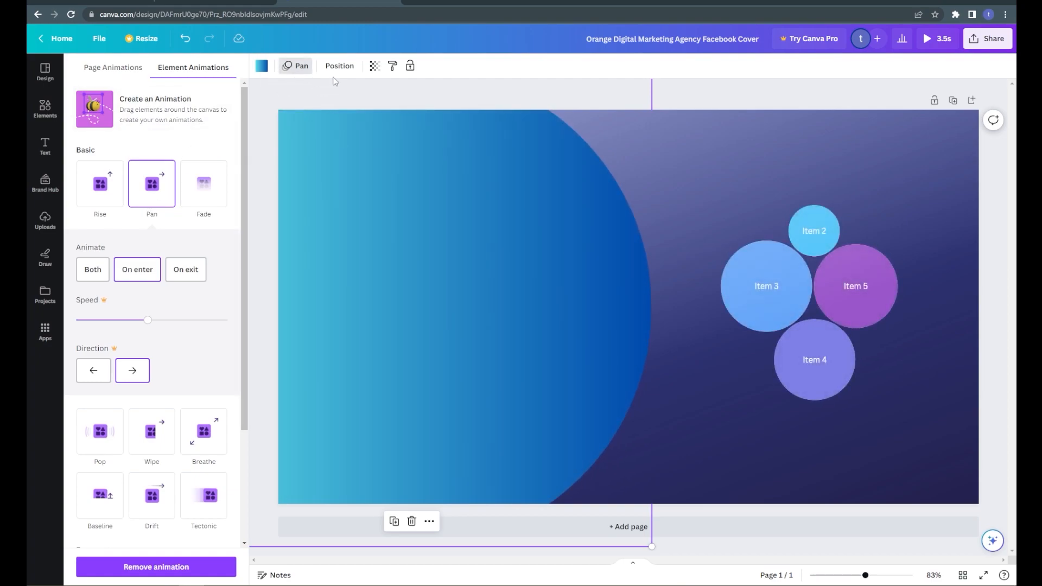
click(375, 66)
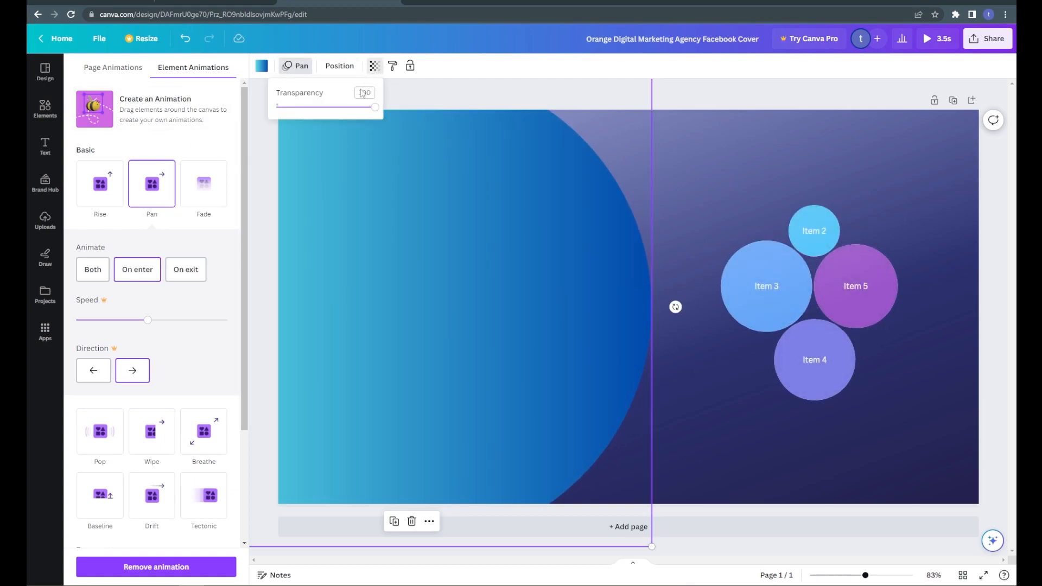
drag(371, 111, 328, 106)
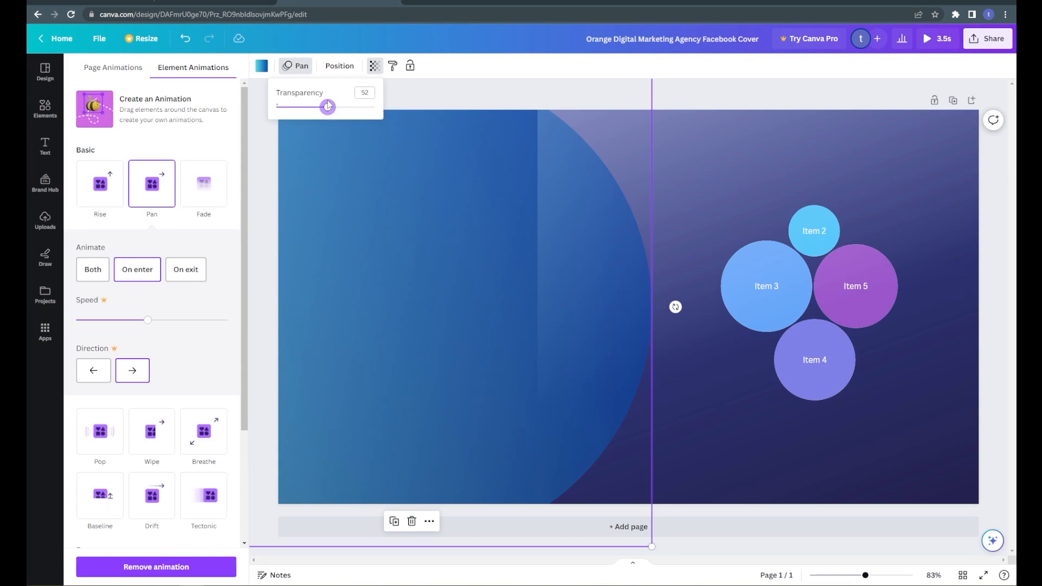
drag(330, 107, 395, 117)
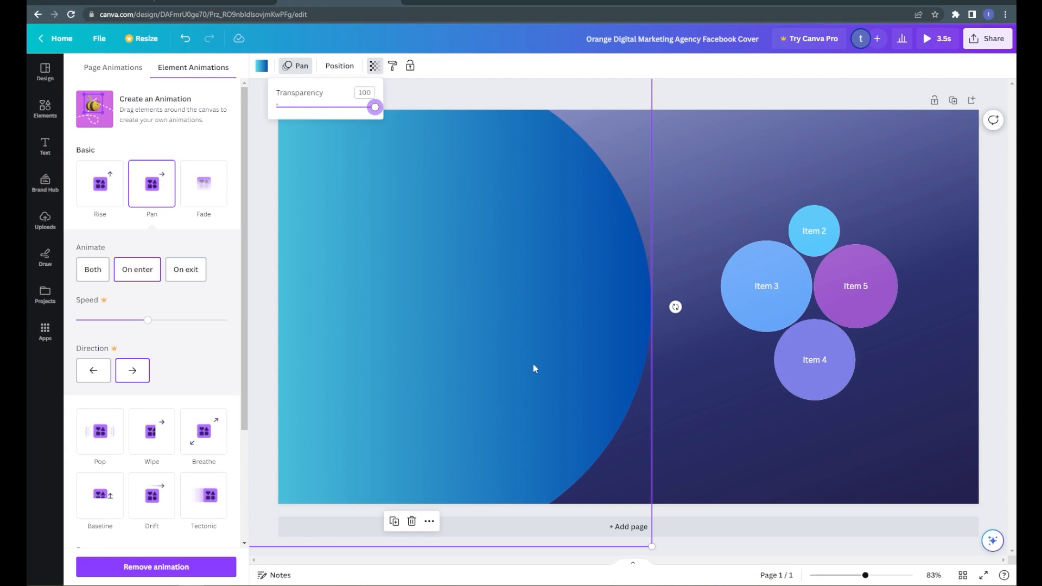
click(254, 171)
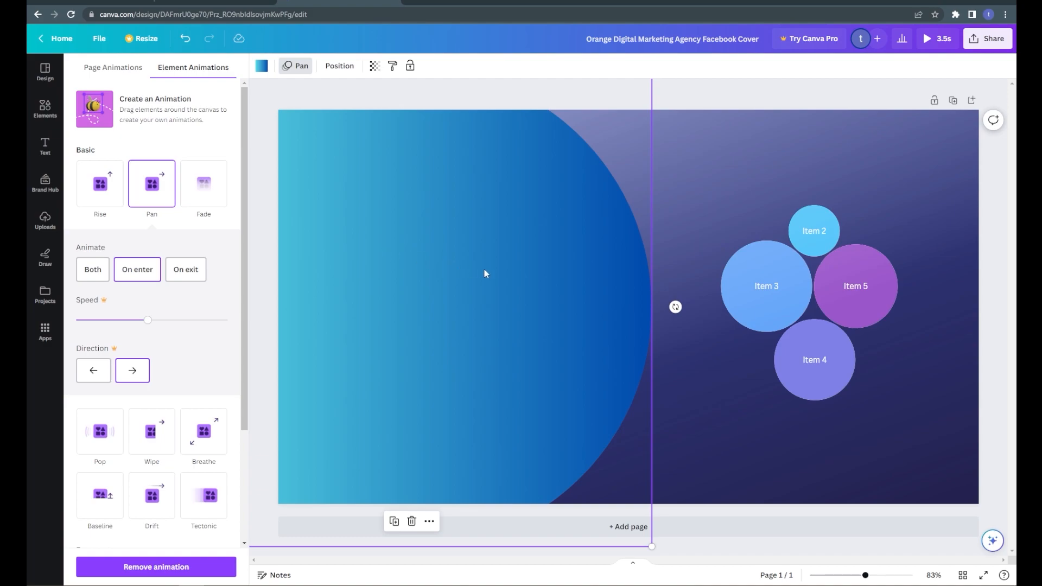
Move the gradient circle over the chart and back to the page's left side, and lock it in place.
drag(441, 246, 706, 218)
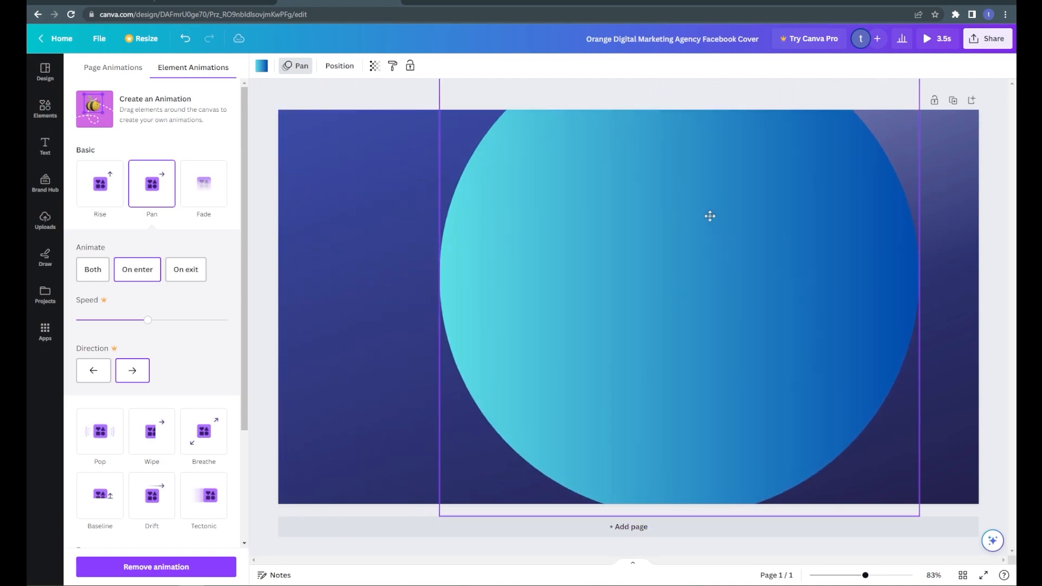
drag(579, 267, 462, 282)
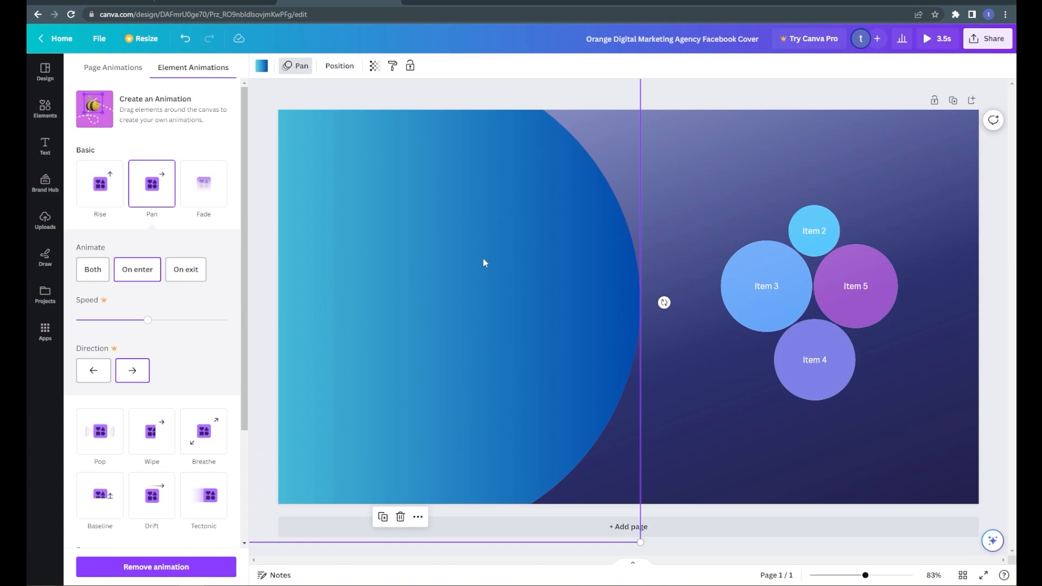
click(411, 66)
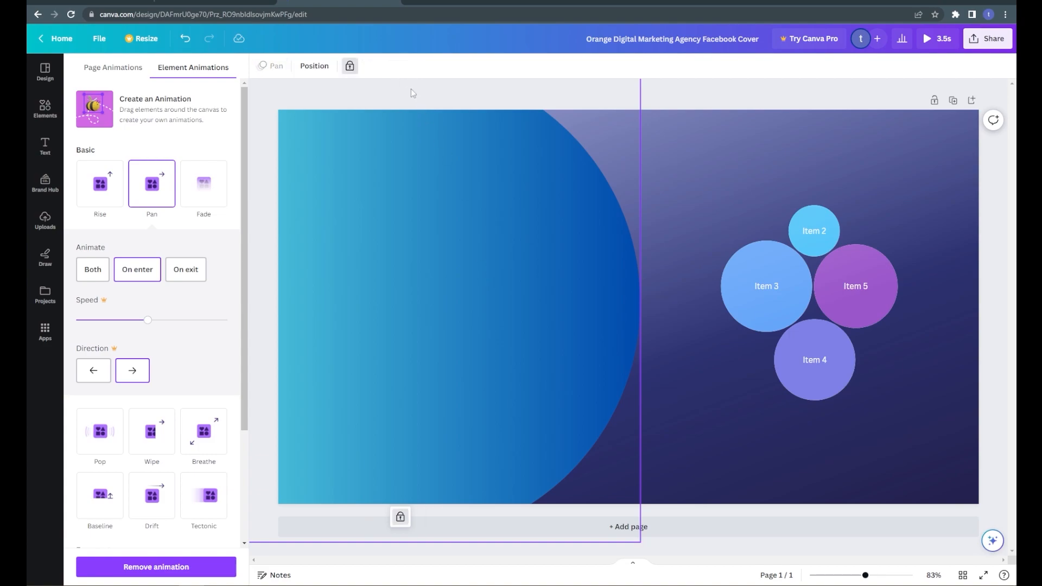
Try to move the locked gradient circle toward the chart.
click(466, 234)
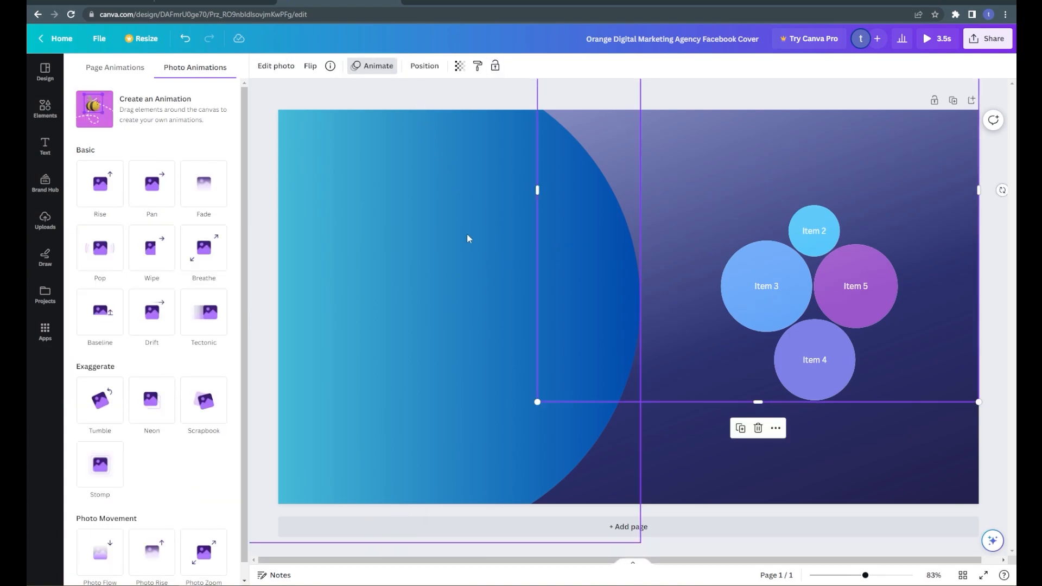
drag(465, 227, 664, 306)
drag(432, 201, 635, 266)
drag(470, 192, 624, 239)
drag(440, 178, 527, 271)
drag(431, 160, 491, 291)
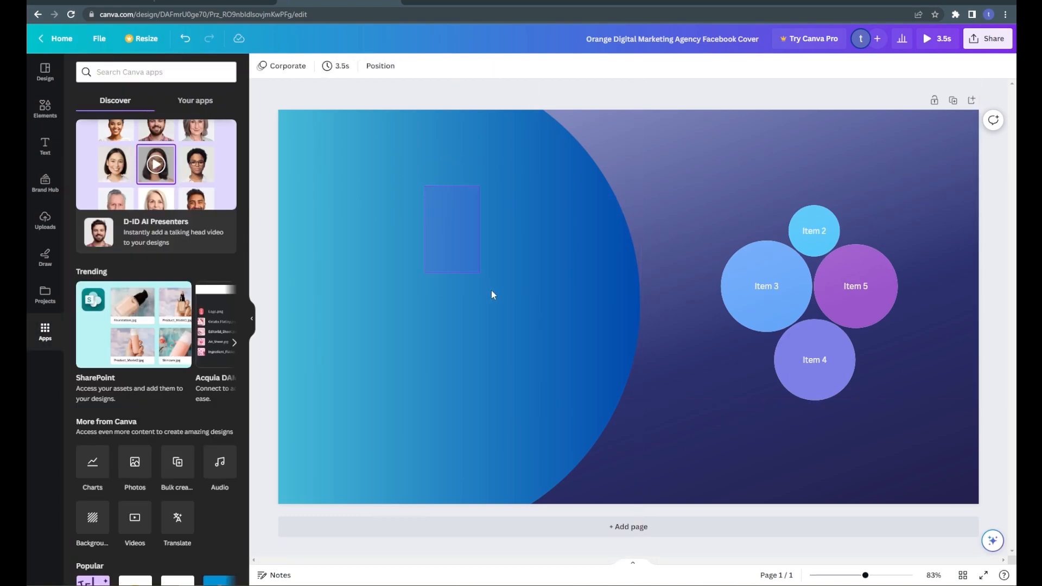
Unlock the gradient circle, shift it slightly upward, and deselect it.
click(412, 199)
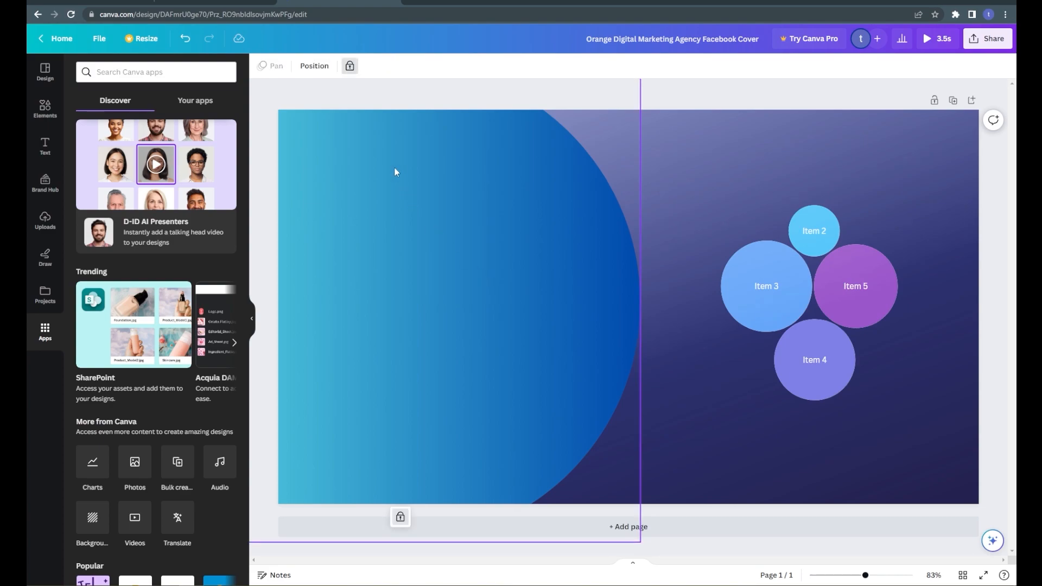
click(350, 70)
drag(381, 262, 354, 255)
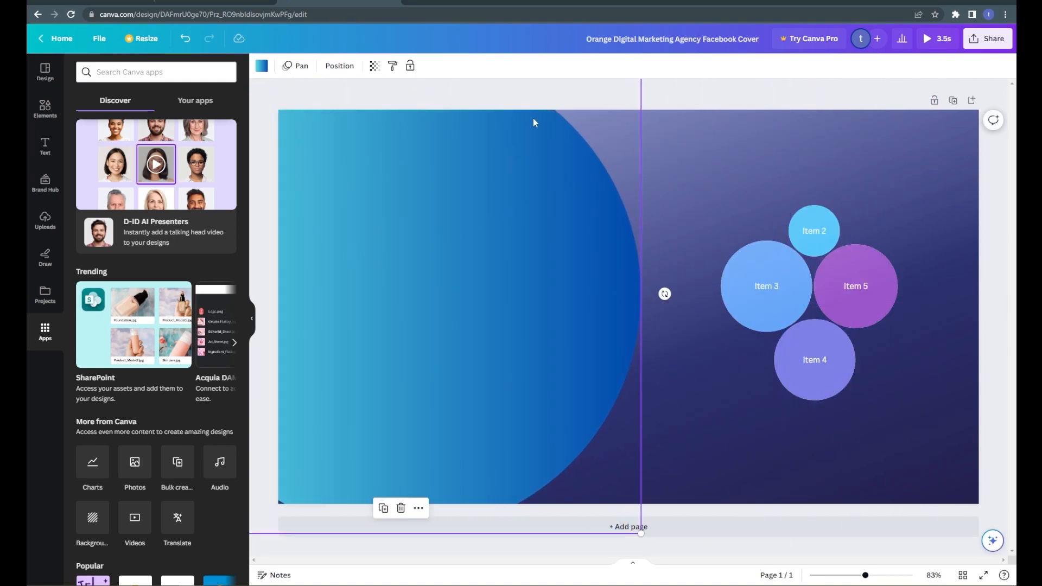
click(436, 92)
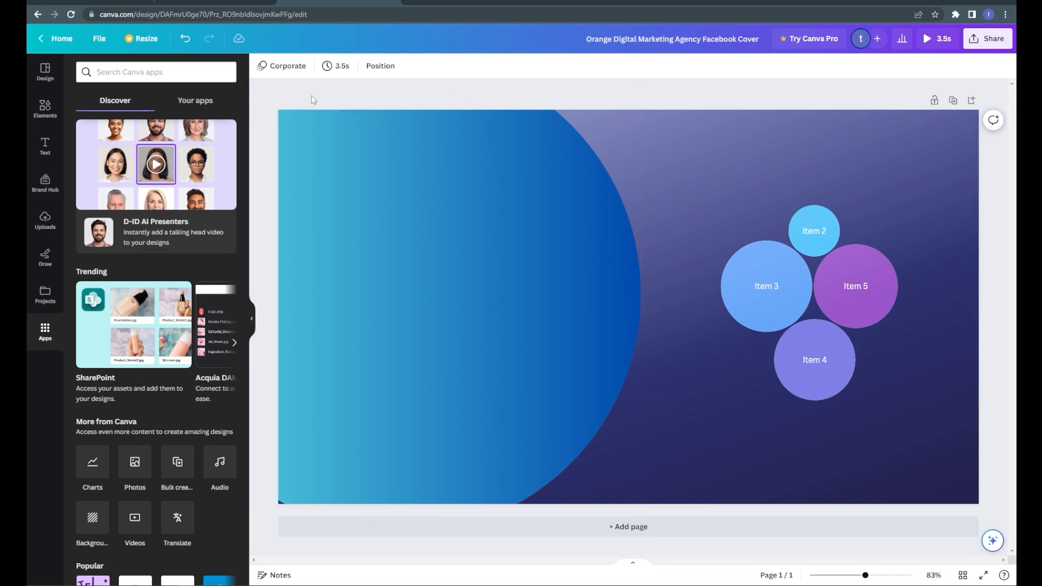
Apply the Luna filter to the translucent gradient image overlapping the chart.
click(783, 291)
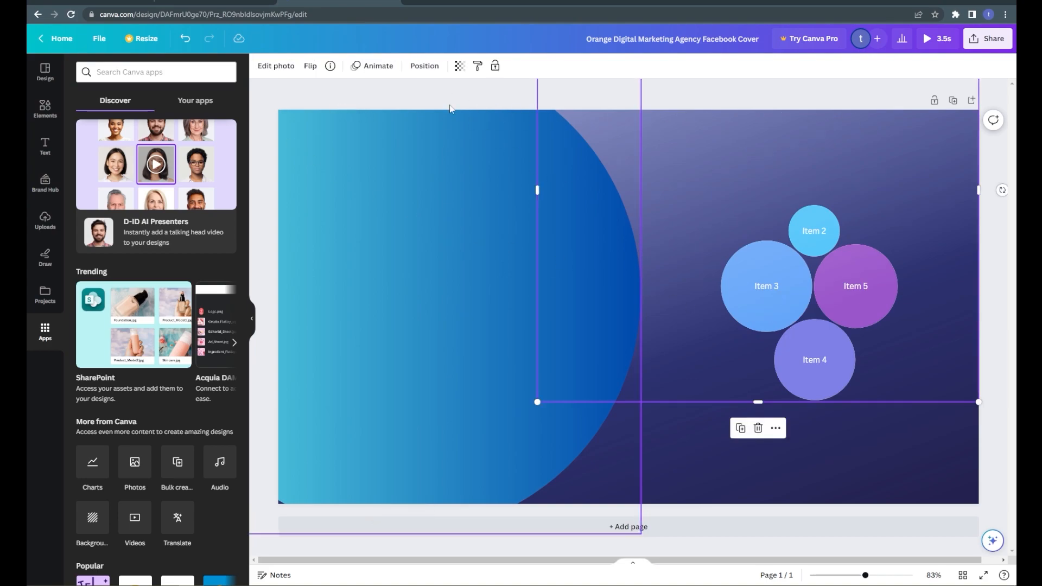
click(271, 65)
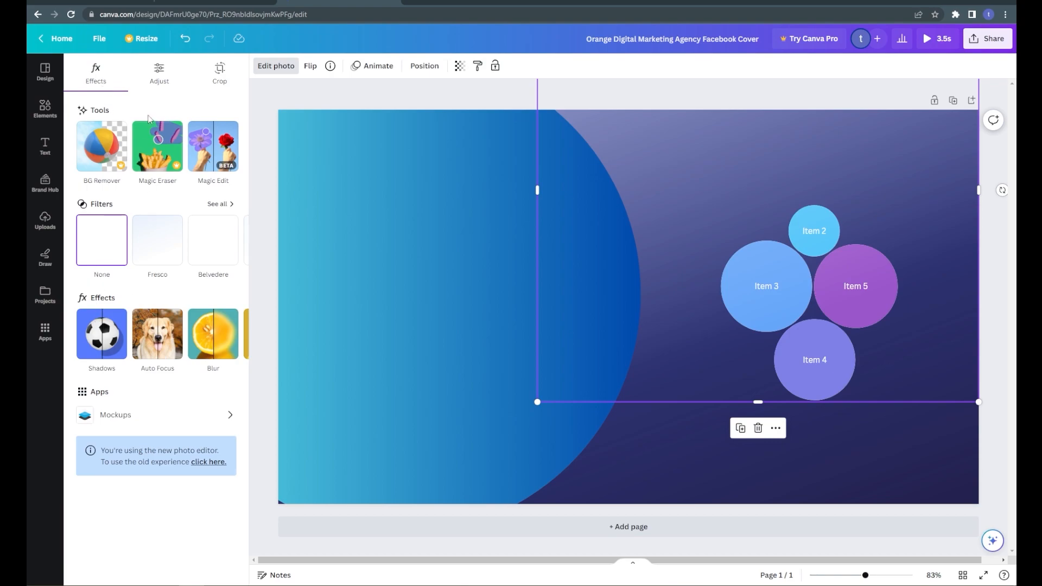
click(232, 242)
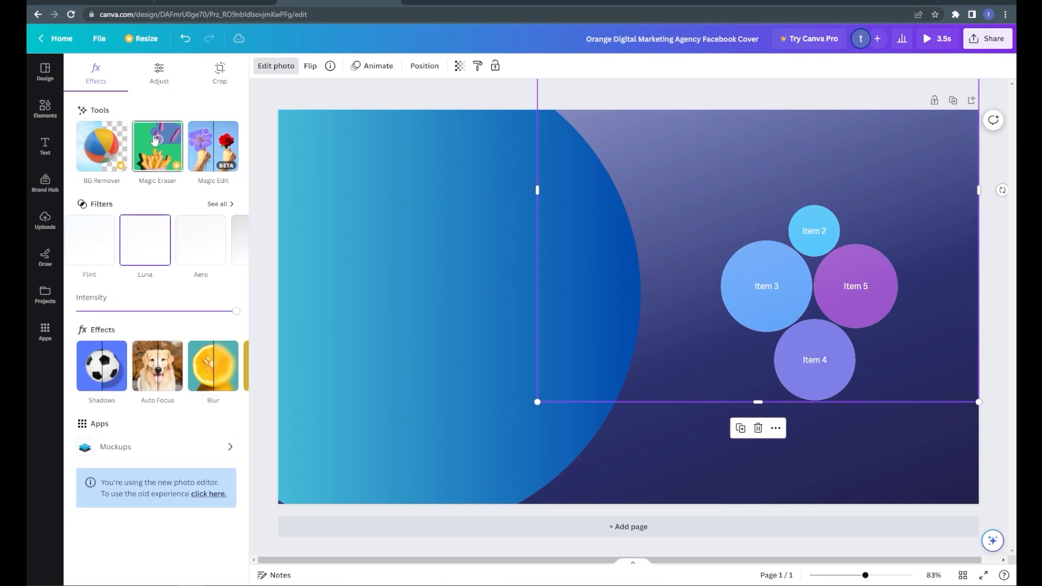
Examine the adjustment and crop options available for the translucent gradient image, and leave the photo editor.
click(159, 71)
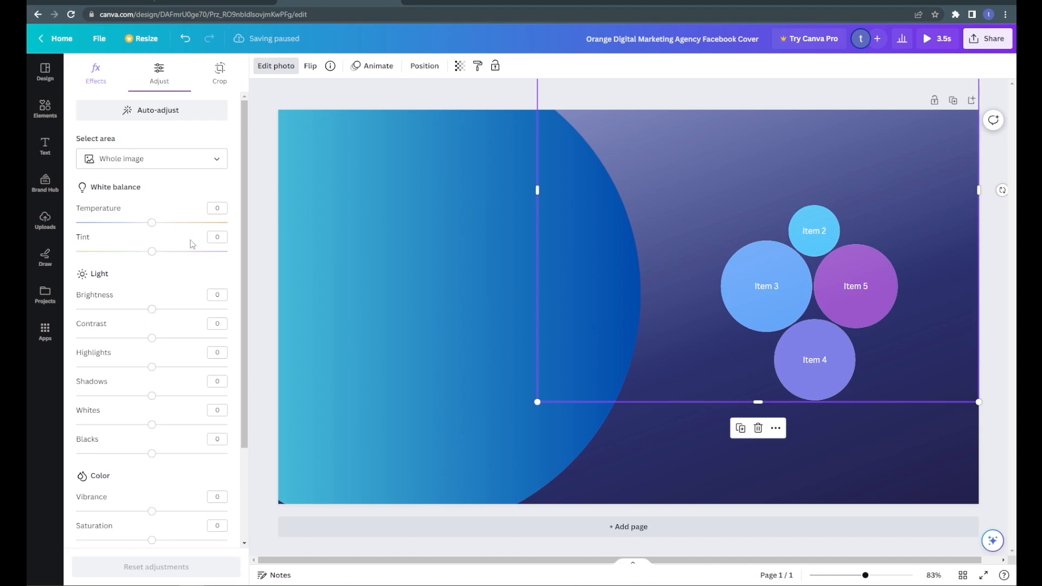
click(439, 249)
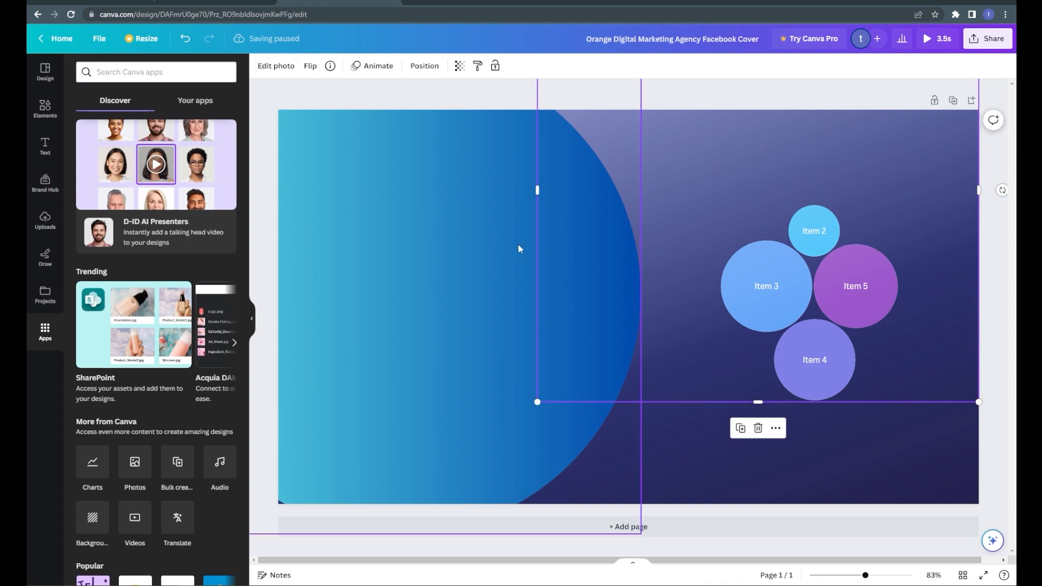
click(276, 66)
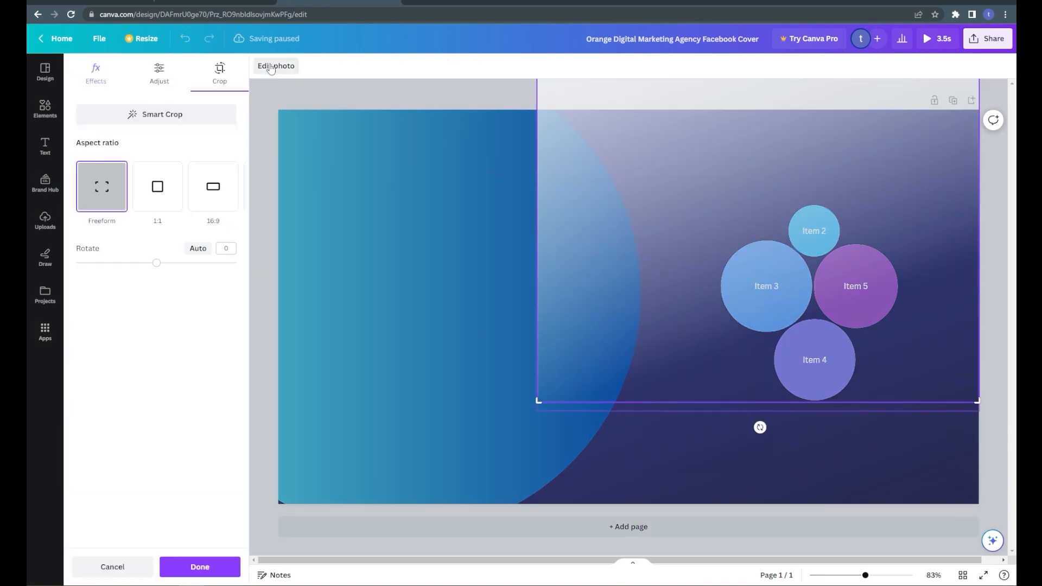
click(276, 66)
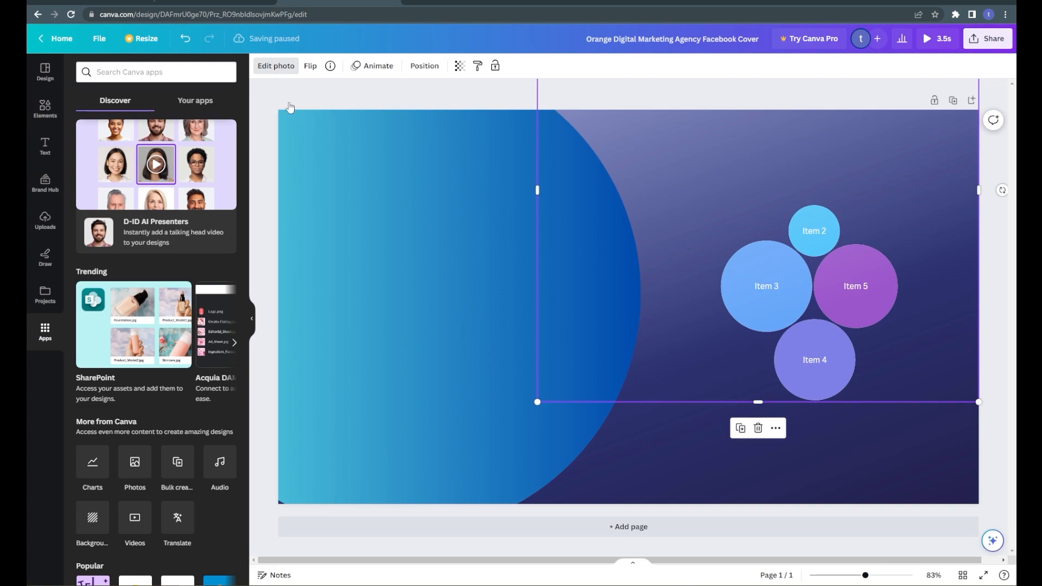
click(216, 73)
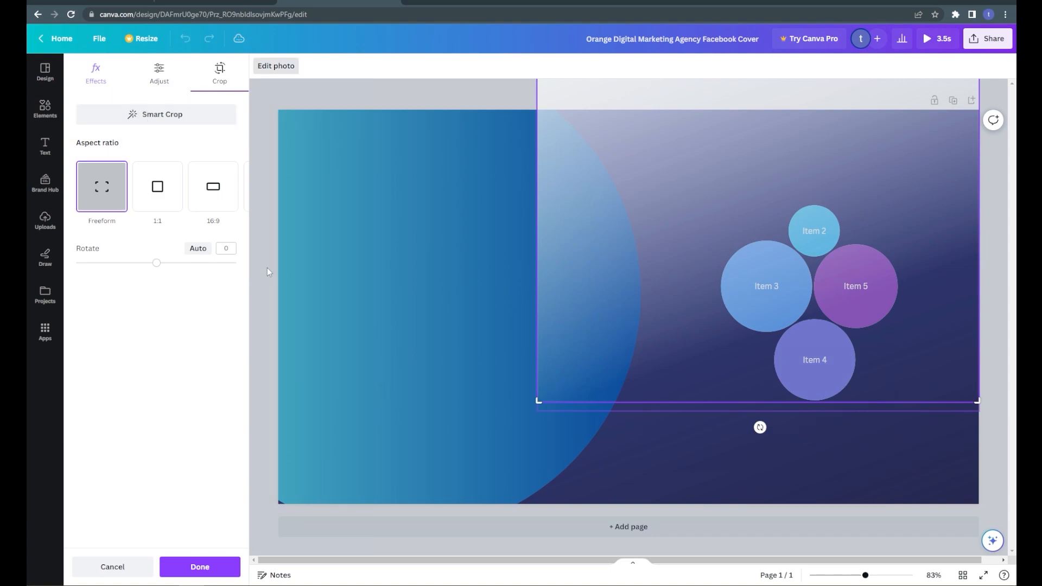
click(474, 119)
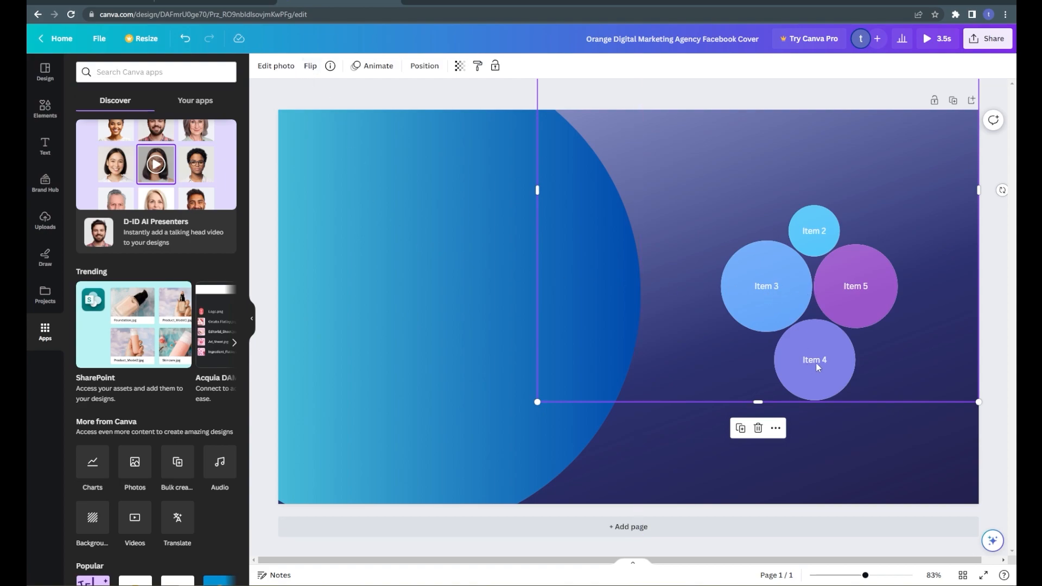
Flip the translucent gradient image vertically and flip it back.
click(308, 67)
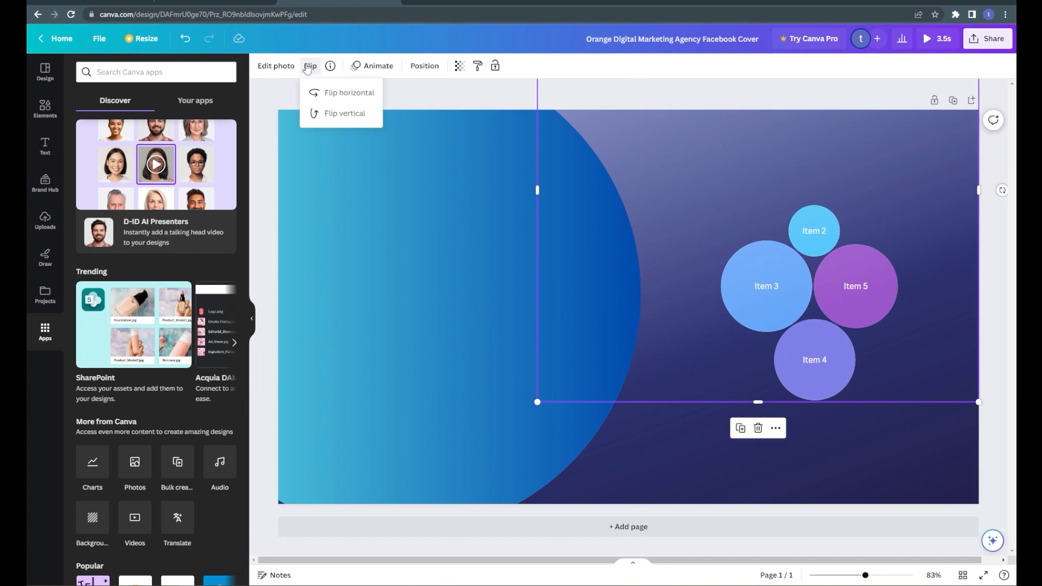
click(324, 116)
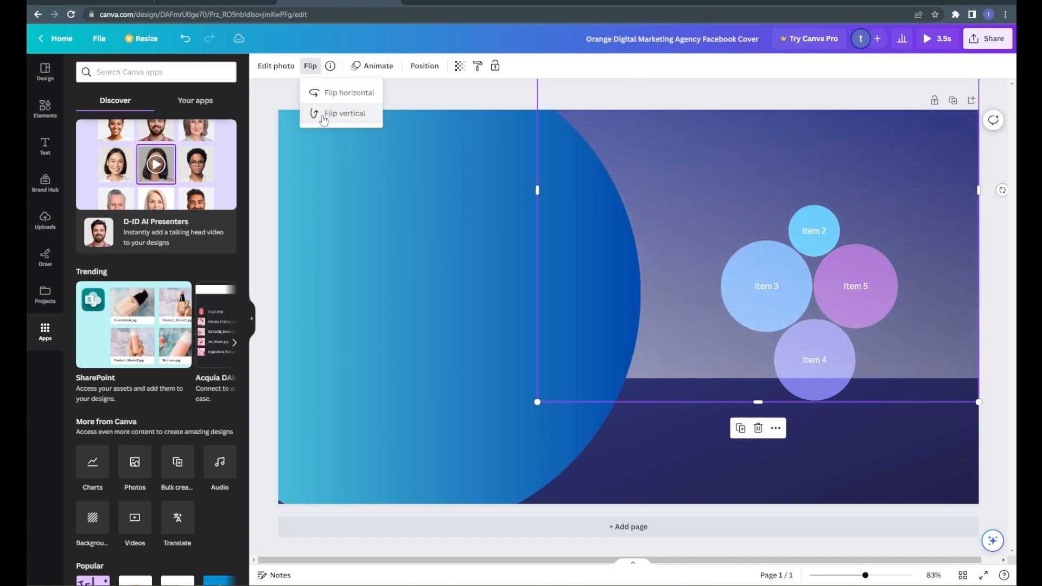
click(324, 116)
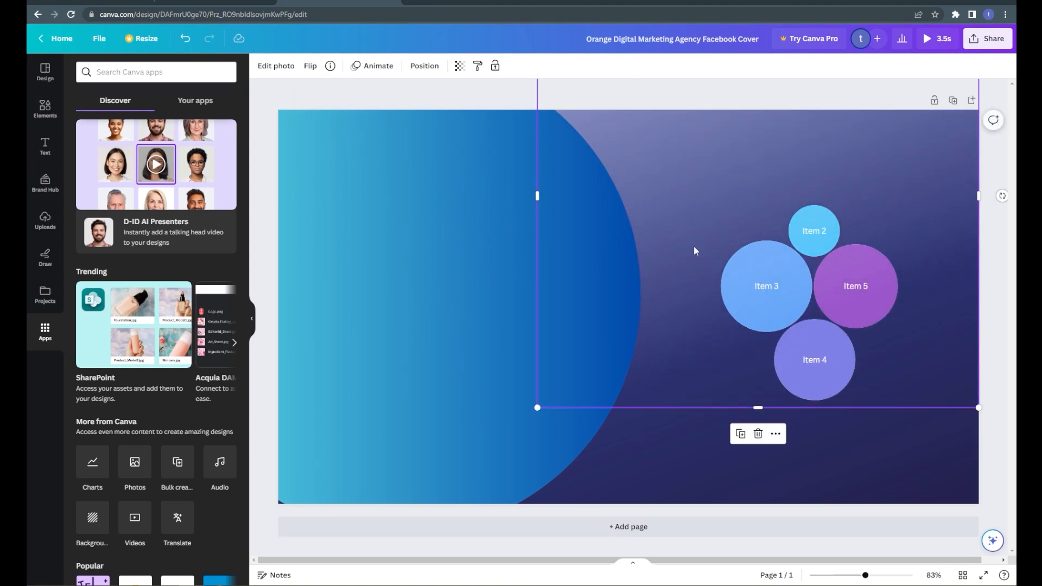
click(765, 270)
click(760, 260)
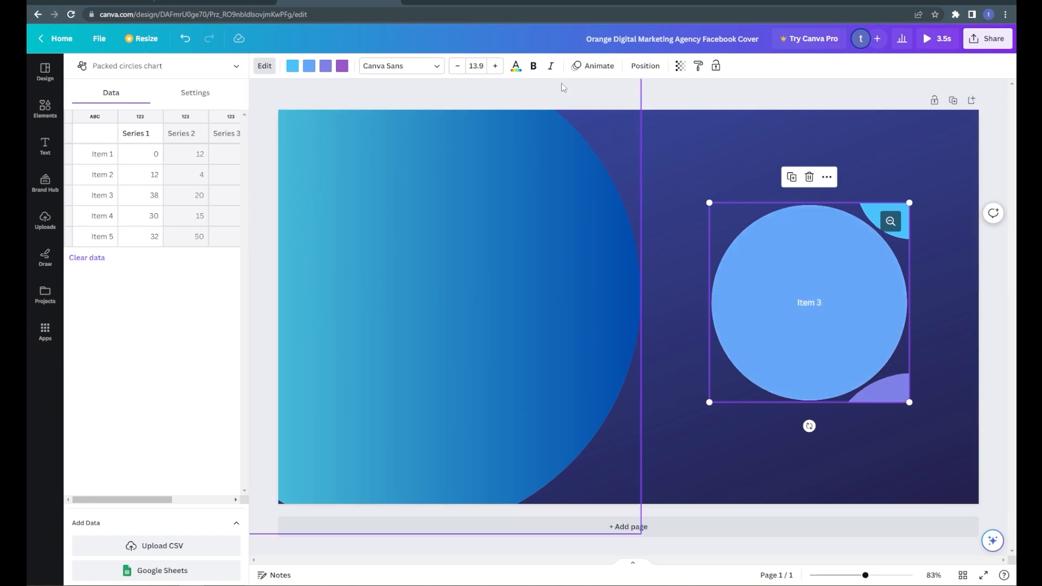
click(265, 66)
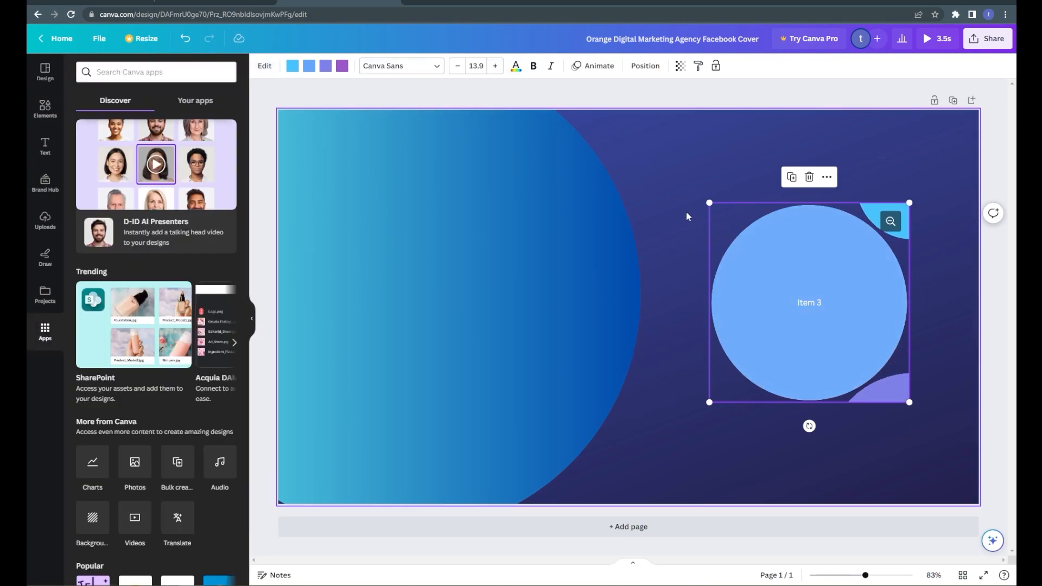
double_click(706, 233)
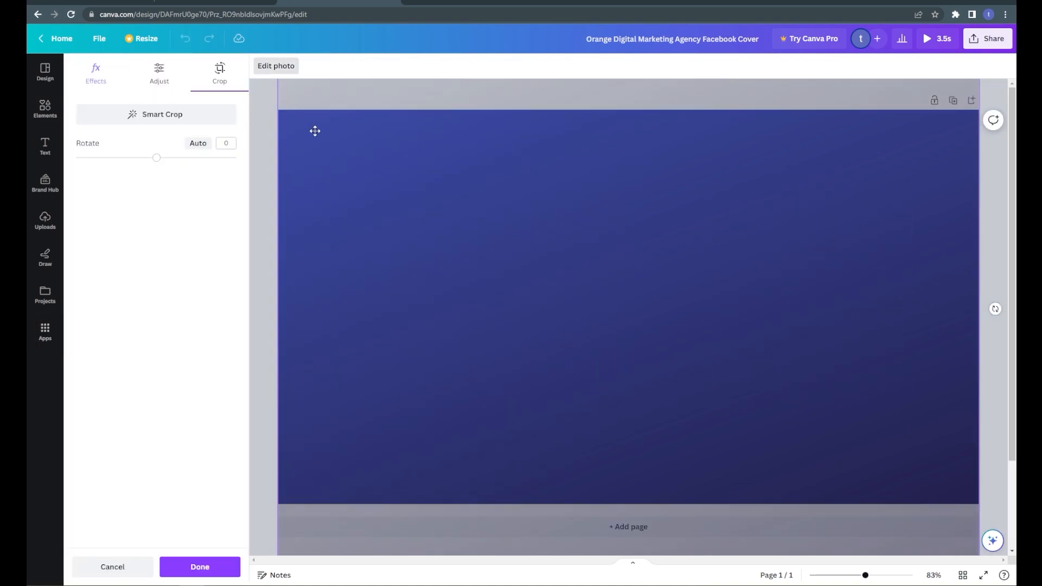
key(Escape)
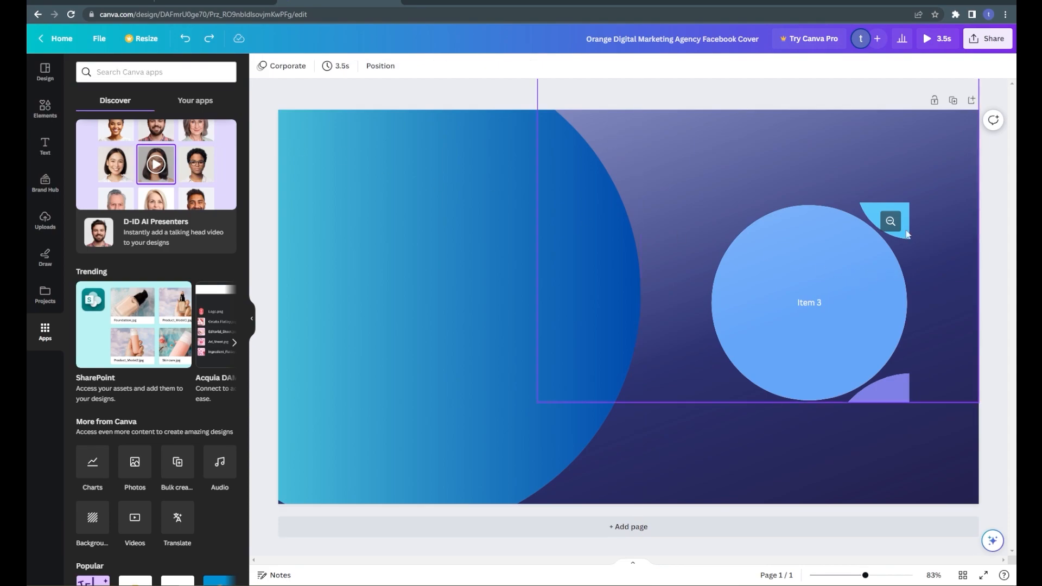
Delete the translucent gradient image overlapping the chart, and zoom the packed circles chart back out to show all its circles.
click(893, 223)
double_click(890, 223)
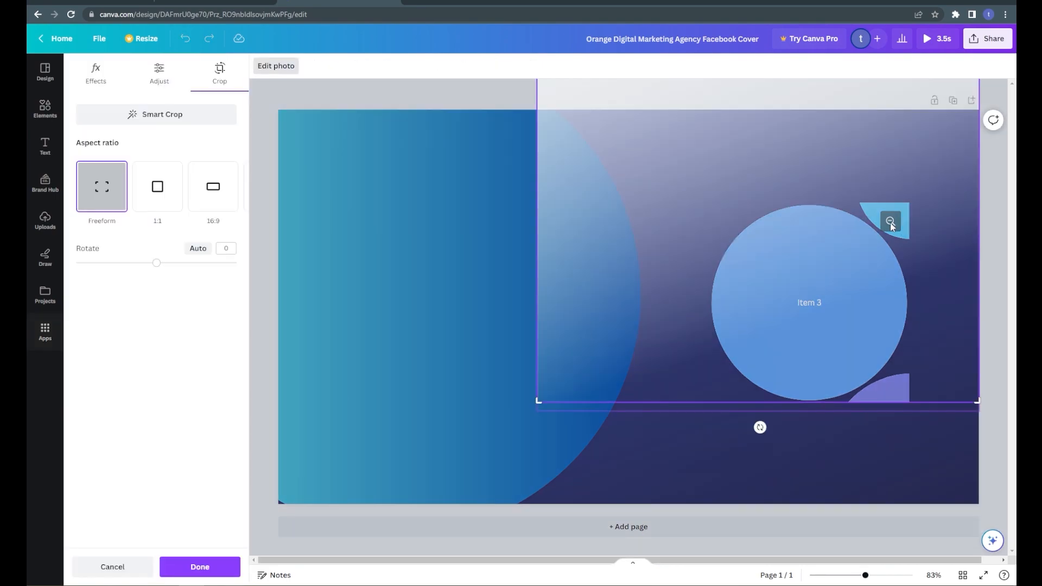
key(Delete)
click(890, 224)
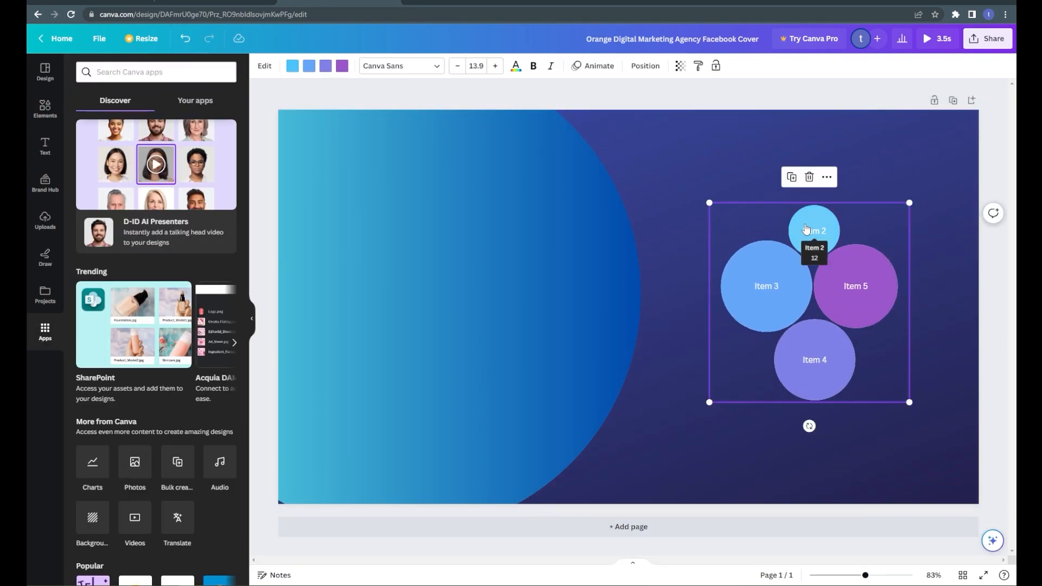
click(751, 232)
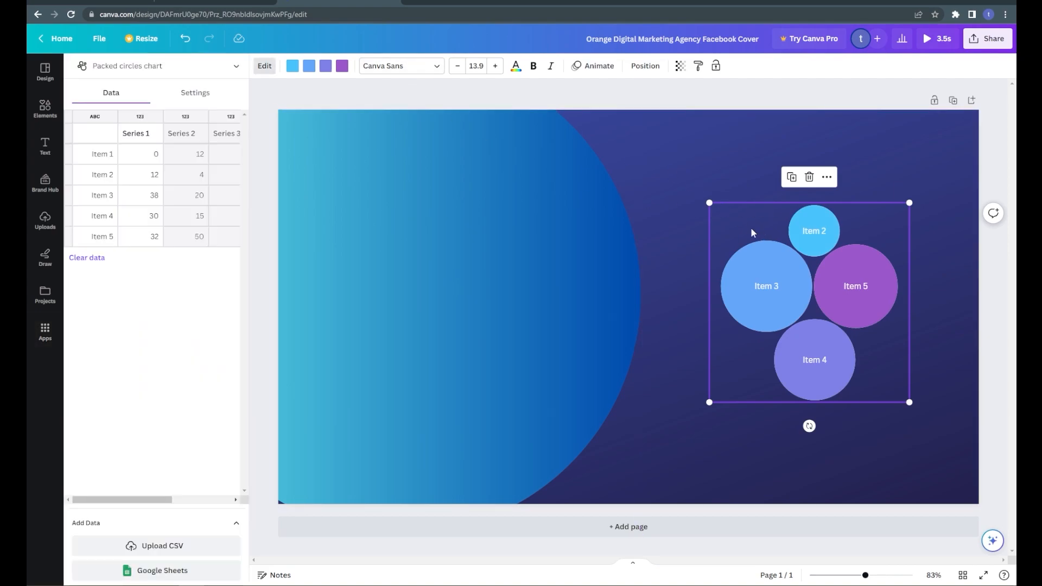
Try vertical and horizontal flips on the page's background gradient, ending with it mirrored vertically only.
click(689, 205)
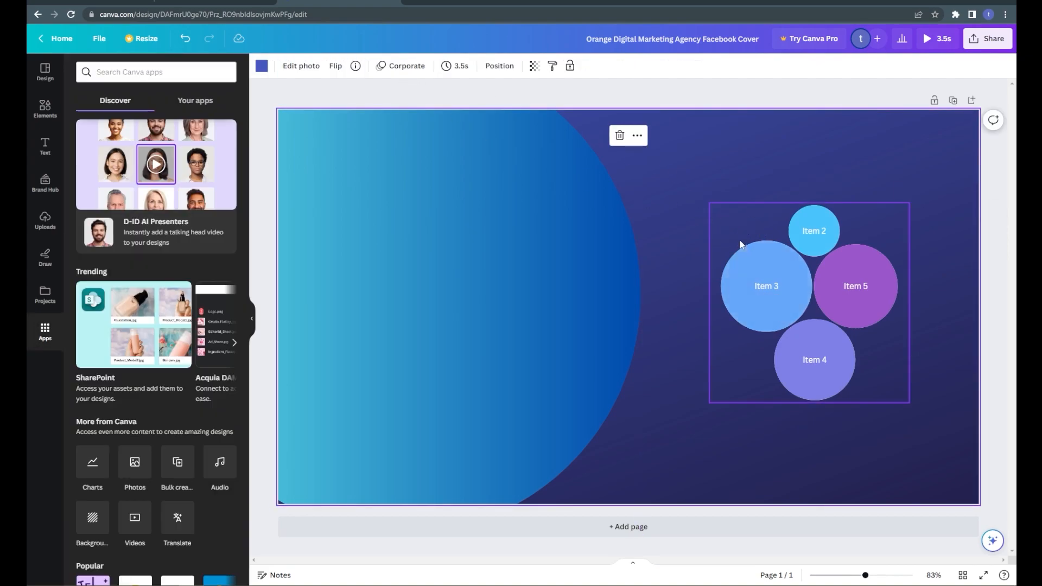
click(334, 65)
click(345, 114)
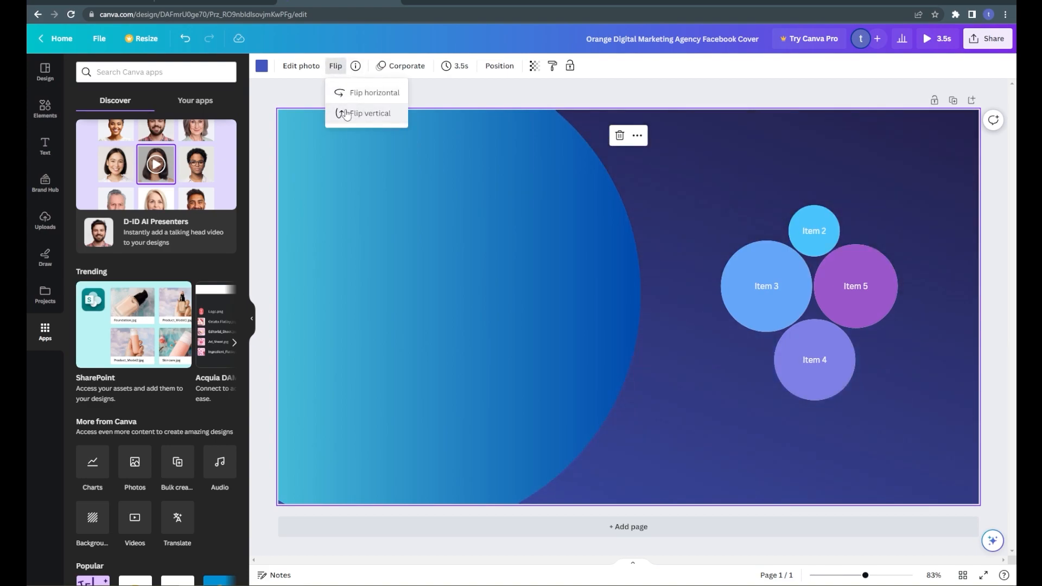
click(345, 113)
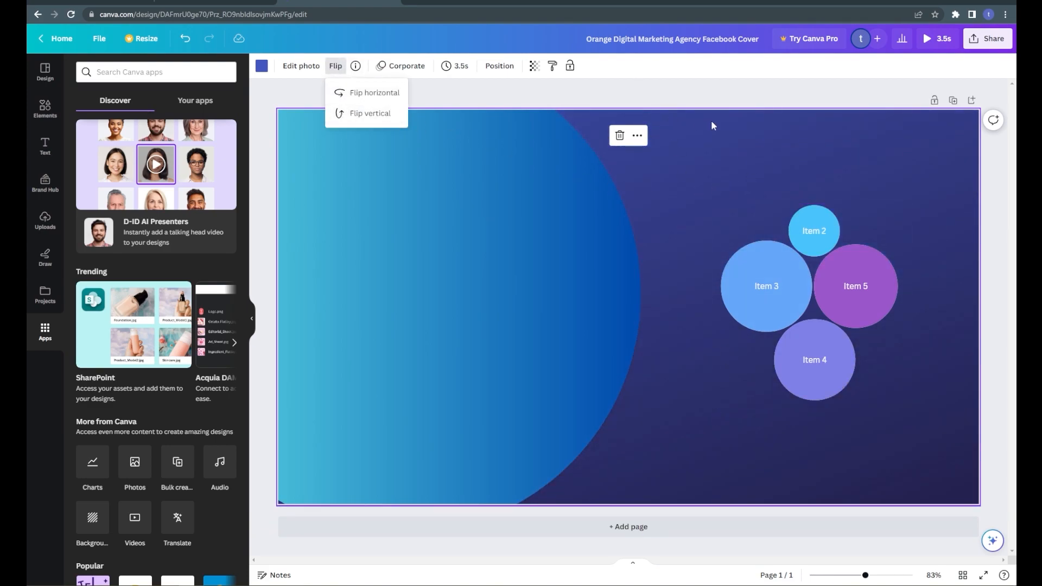
click(341, 113)
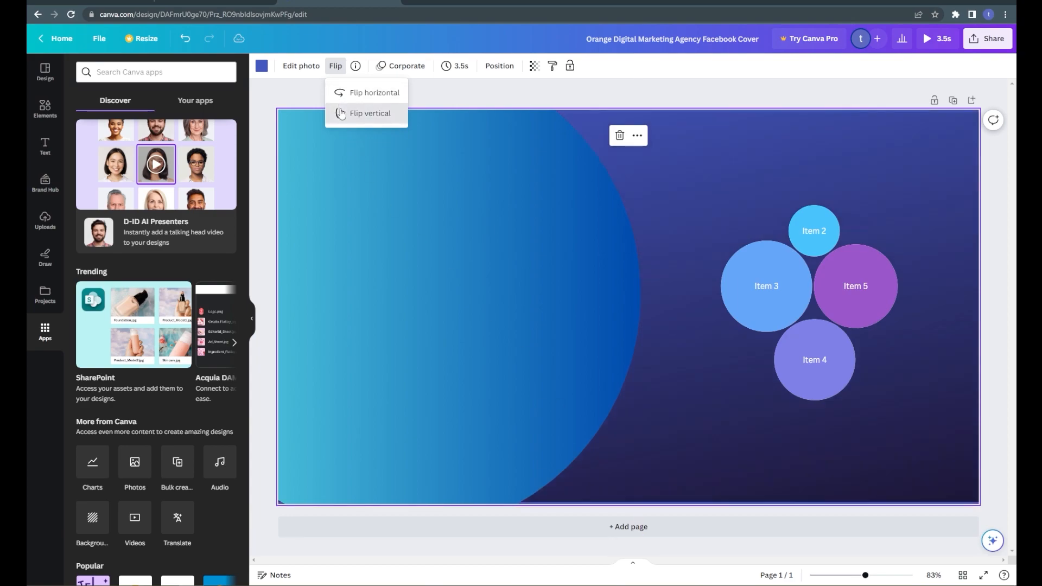
click(341, 113)
click(355, 93)
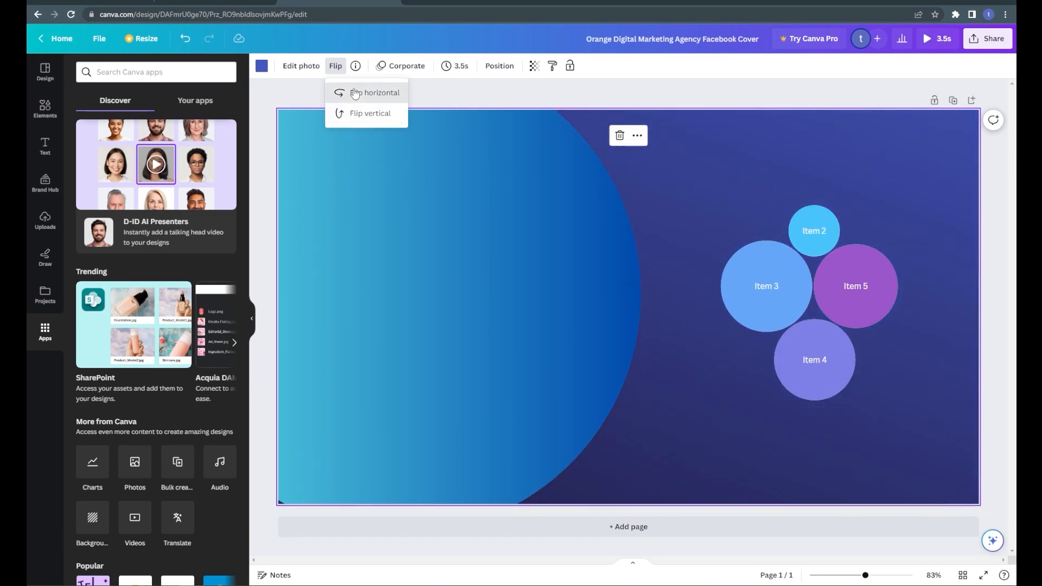
click(354, 94)
click(355, 94)
click(355, 94)
click(356, 108)
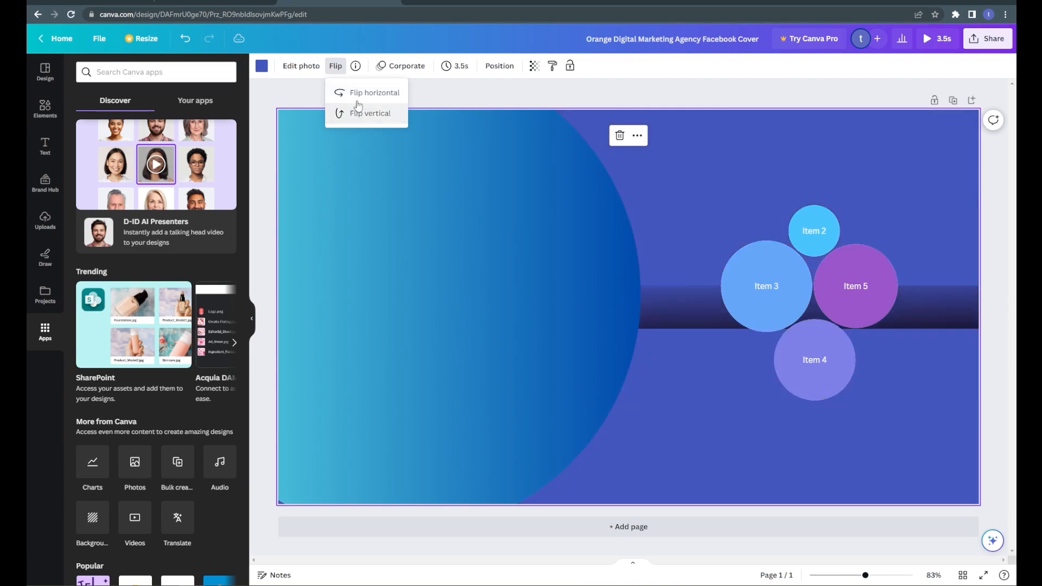
click(415, 66)
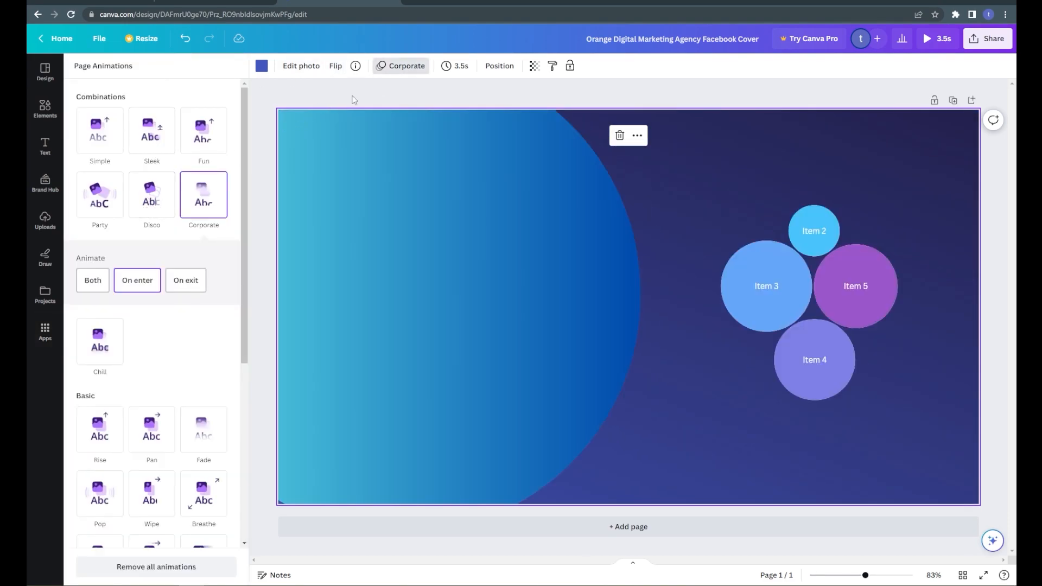
click(408, 68)
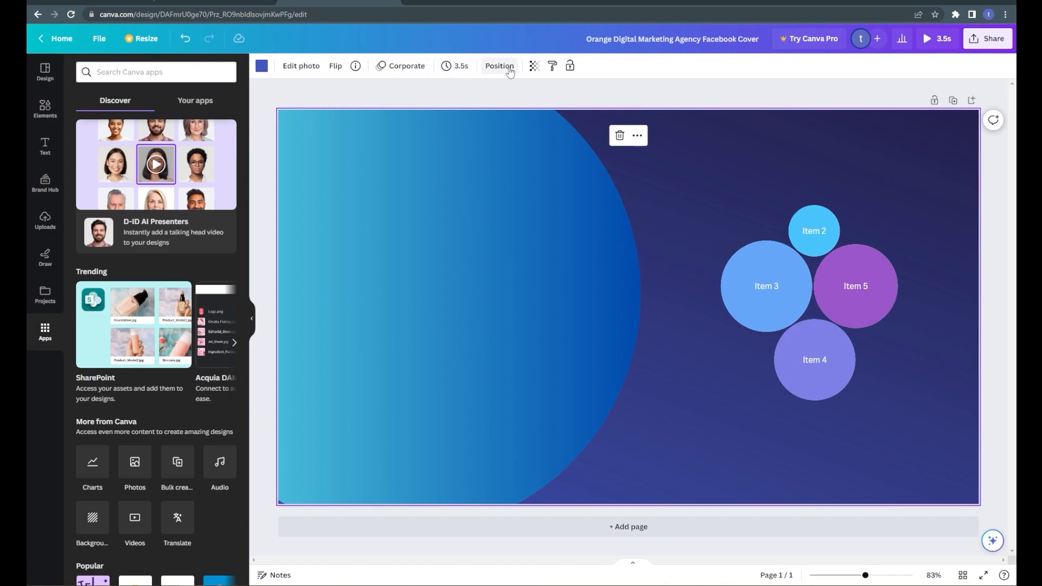
click(742, 90)
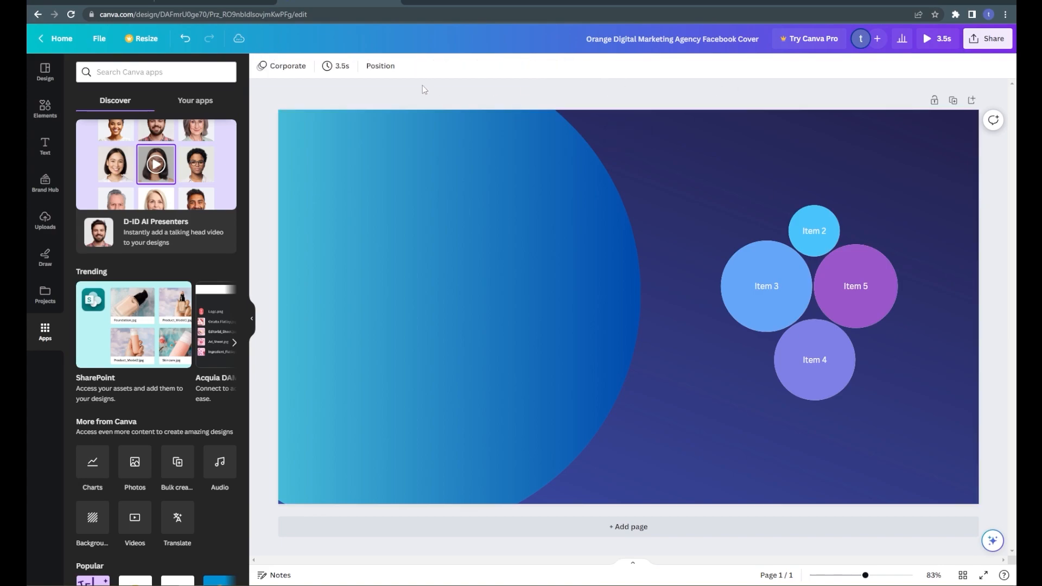
Delete the packed circles chart and the large gradient circle so that only the page background is left.
click(749, 262)
key(Delete)
click(521, 201)
key(Delete)
click(414, 175)
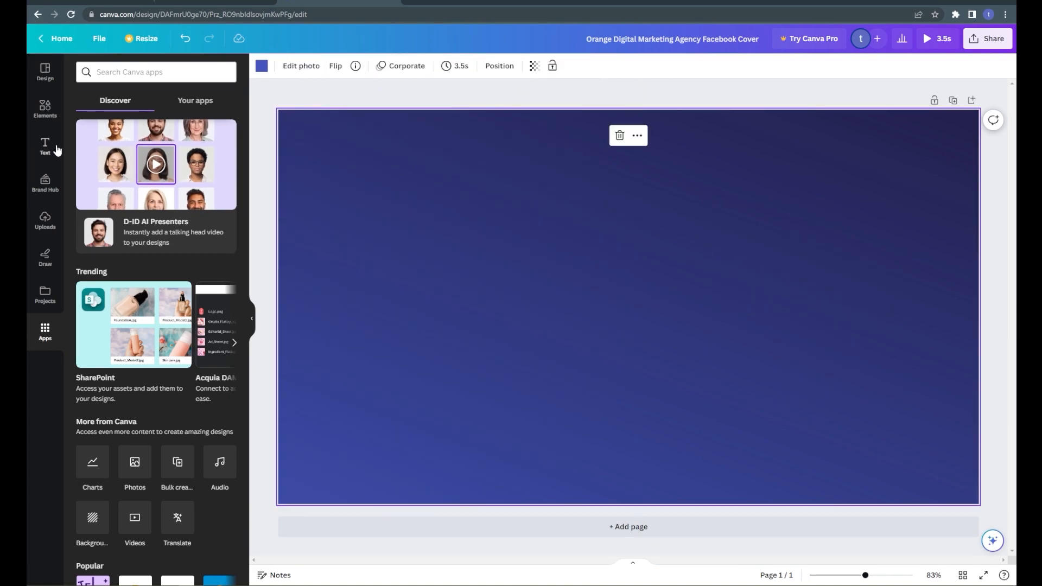
Add a default-style heading text box near the middle of the page and select it.
click(47, 145)
drag(110, 191, 584, 247)
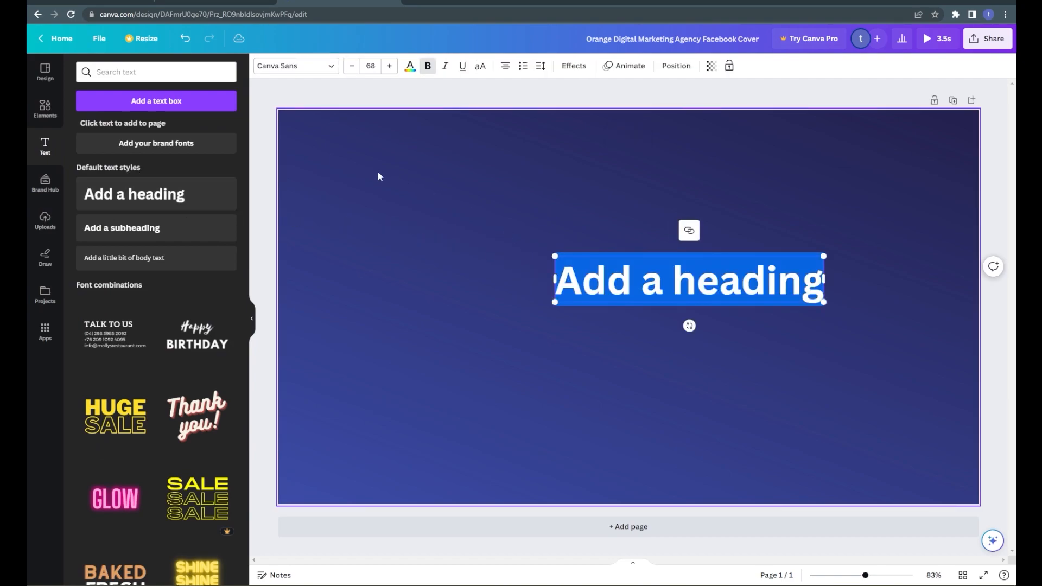
click(326, 88)
click(591, 279)
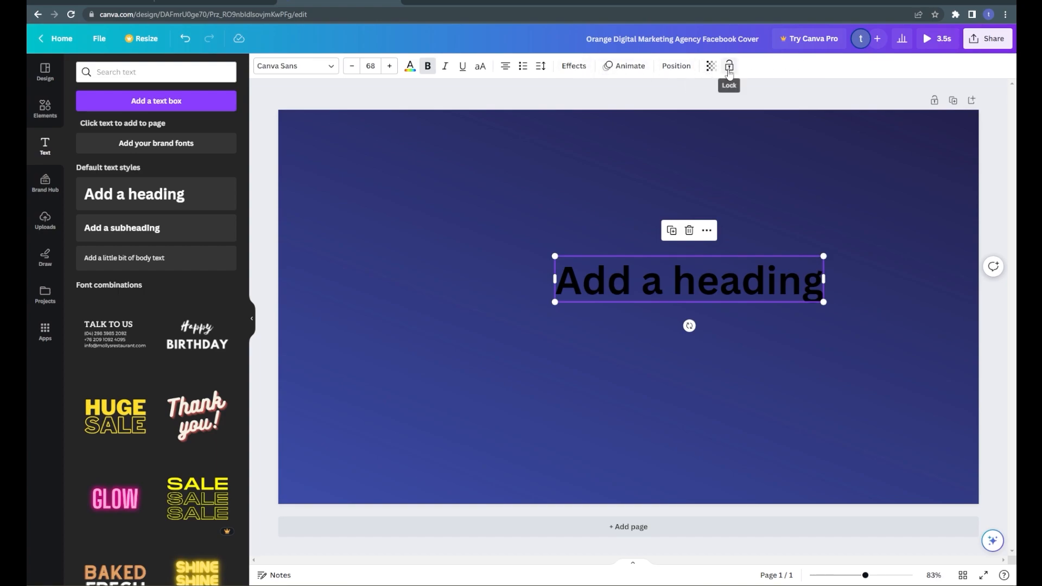
Move the heading slightly to the left and upward on the page.
click(574, 71)
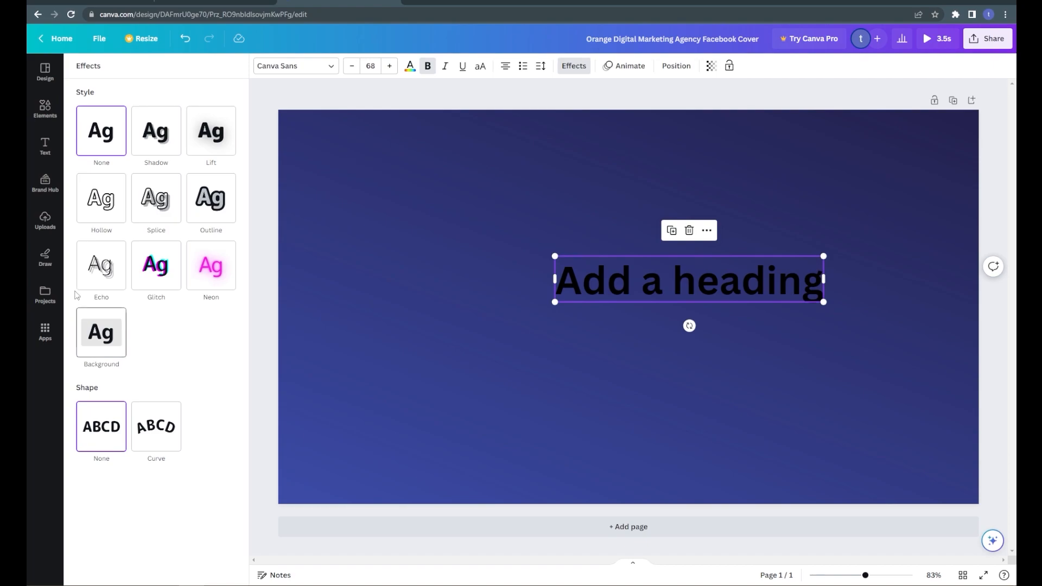
drag(558, 288, 615, 286)
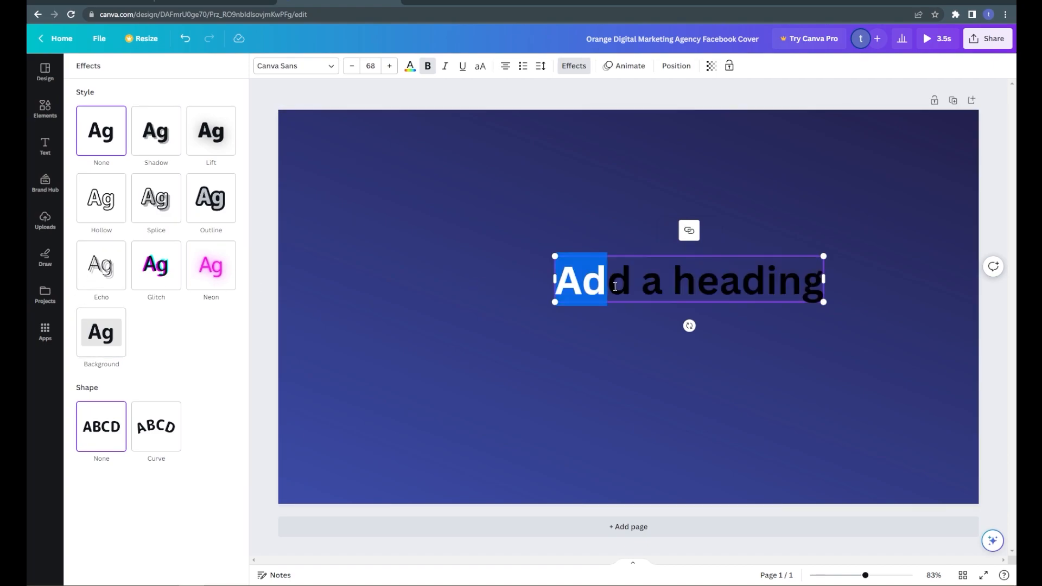
double_click(574, 281)
triple_click(574, 281)
click(528, 299)
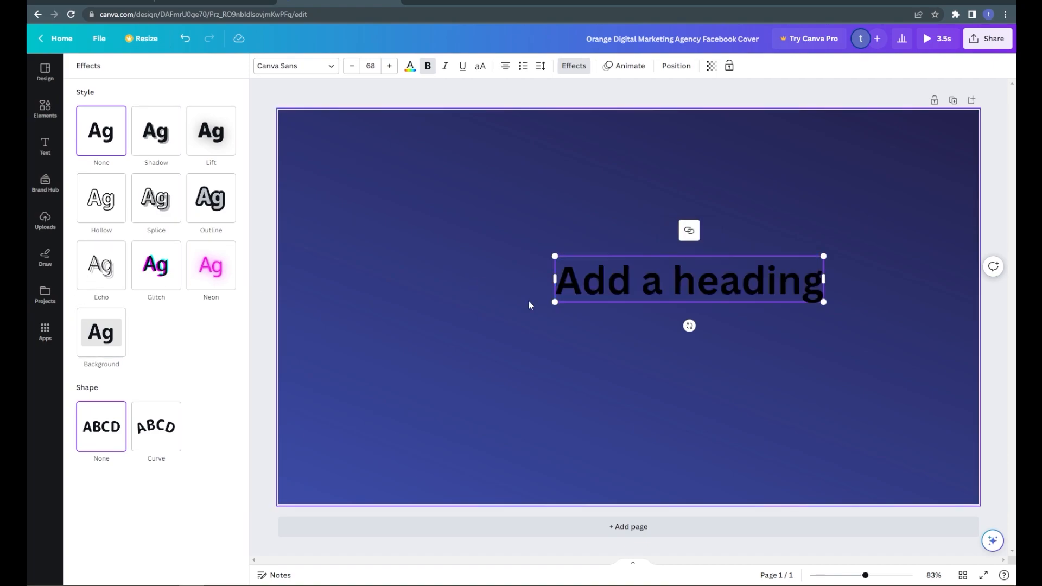
drag(633, 279, 584, 273)
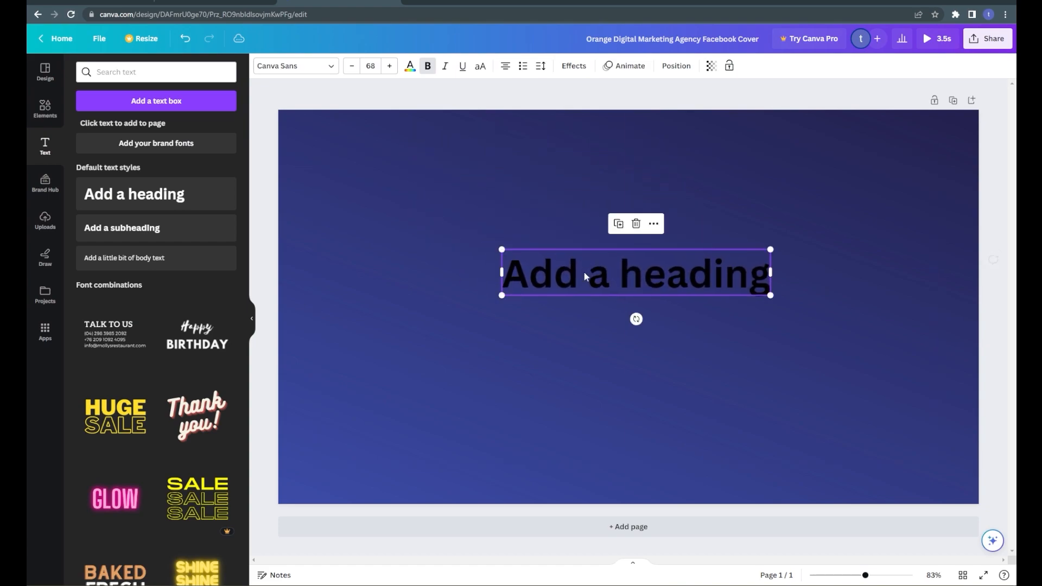
Apply the Background text effect to the whole heading.
double_click(585, 273)
click(560, 70)
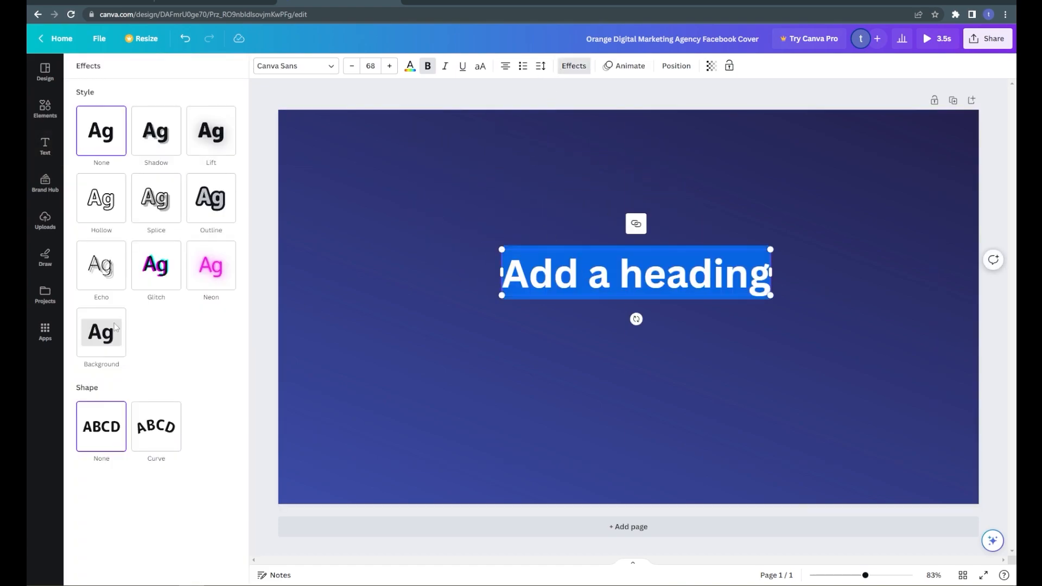
click(100, 332)
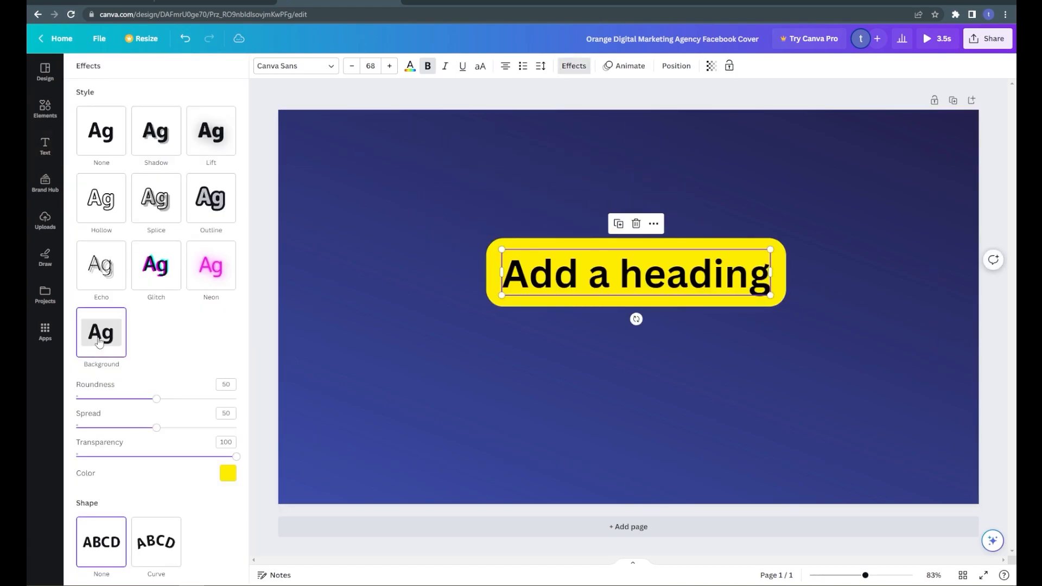
click(386, 354)
click(493, 281)
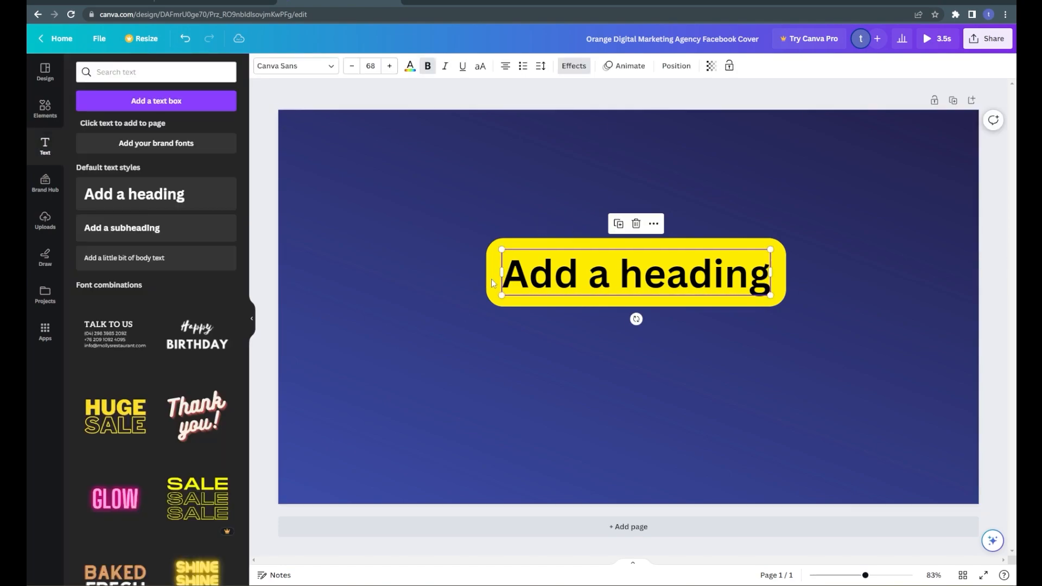
Set the heading's background effect to roundness 0, spread 97 and transparency 100.
double_click(614, 272)
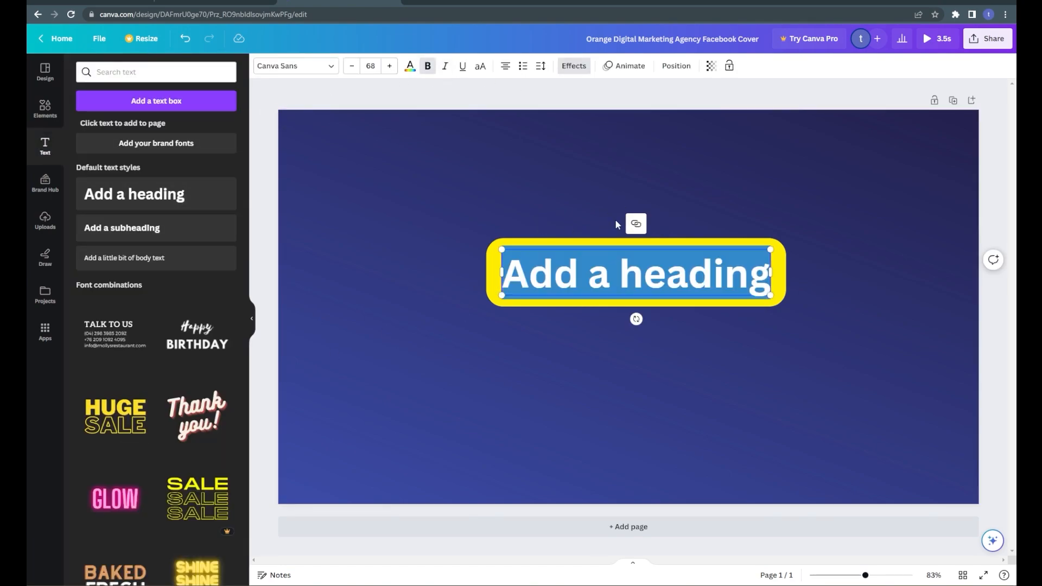
click(573, 66)
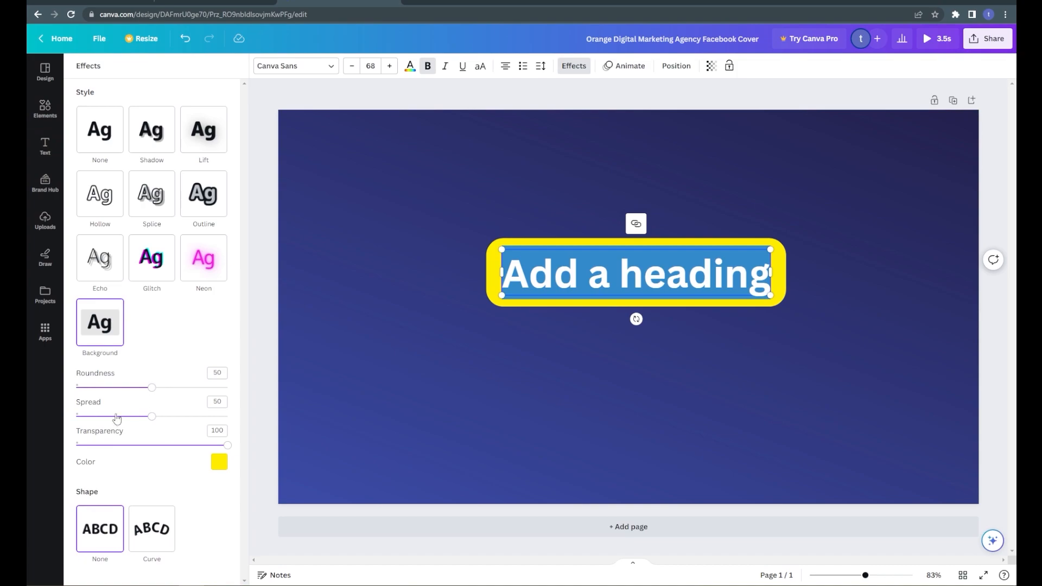
drag(152, 388, 271, 396)
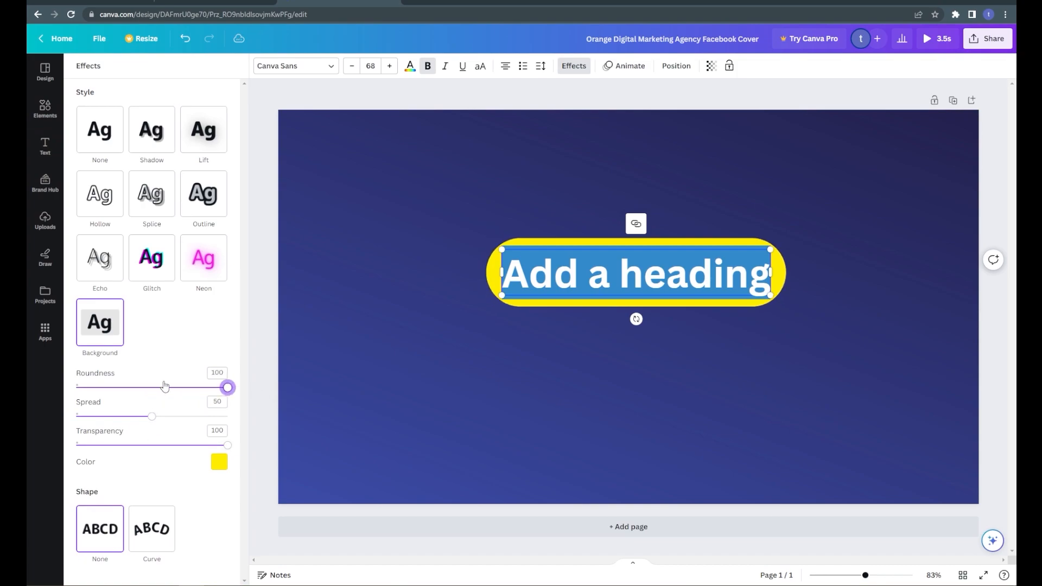
drag(165, 387, 28, 384)
drag(142, 422, 230, 421)
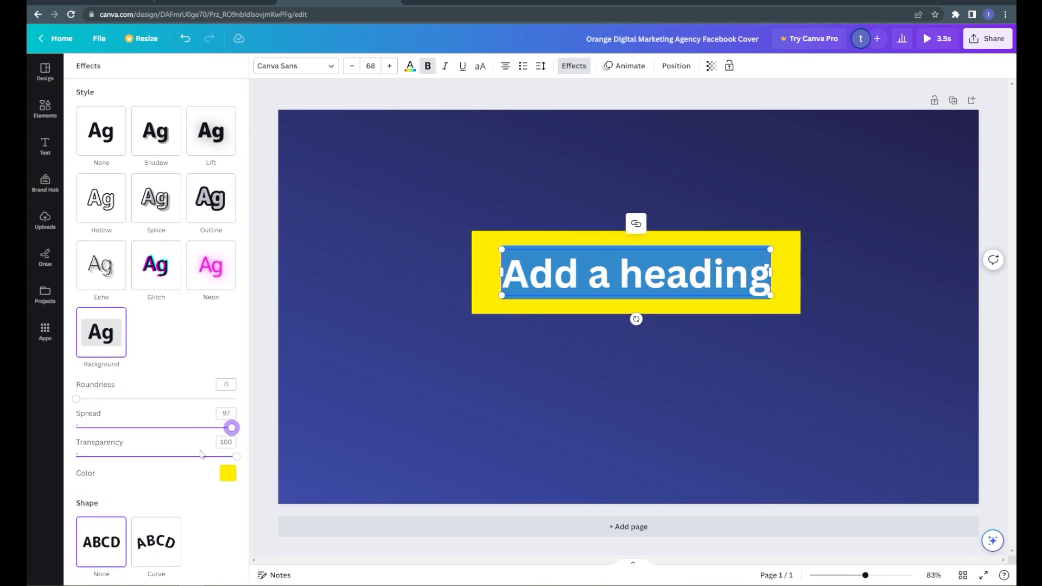
mouse_move(233, 459)
mouse_down()
mouse_move(102, 457)
mouse_move(243, 462)
mouse_up()
Try several colours for the heading's background box, settle on light grey, deselect the heading and collapse the side panel.
click(219, 462)
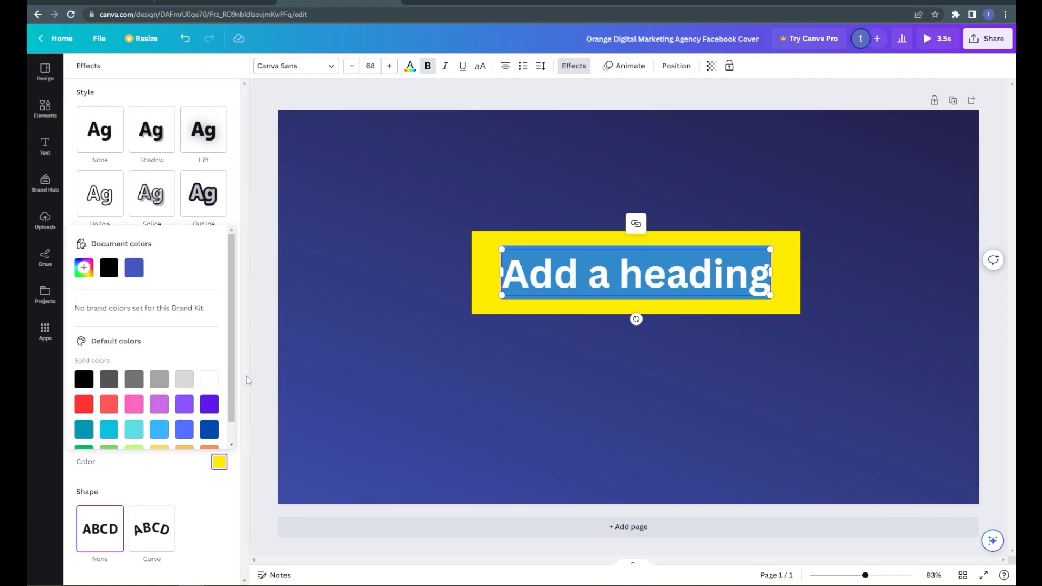
click(158, 405)
click(116, 413)
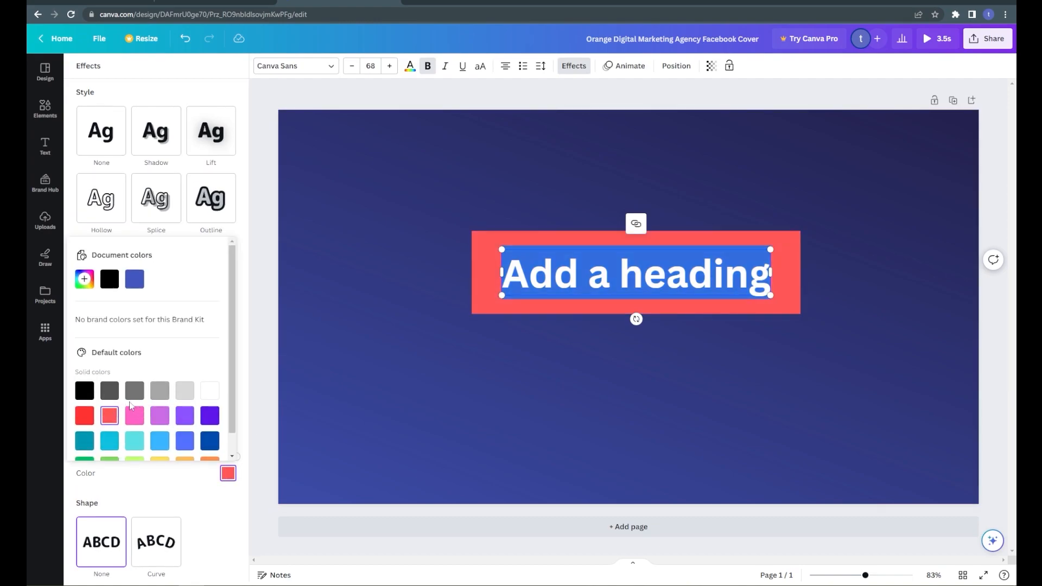
click(114, 393)
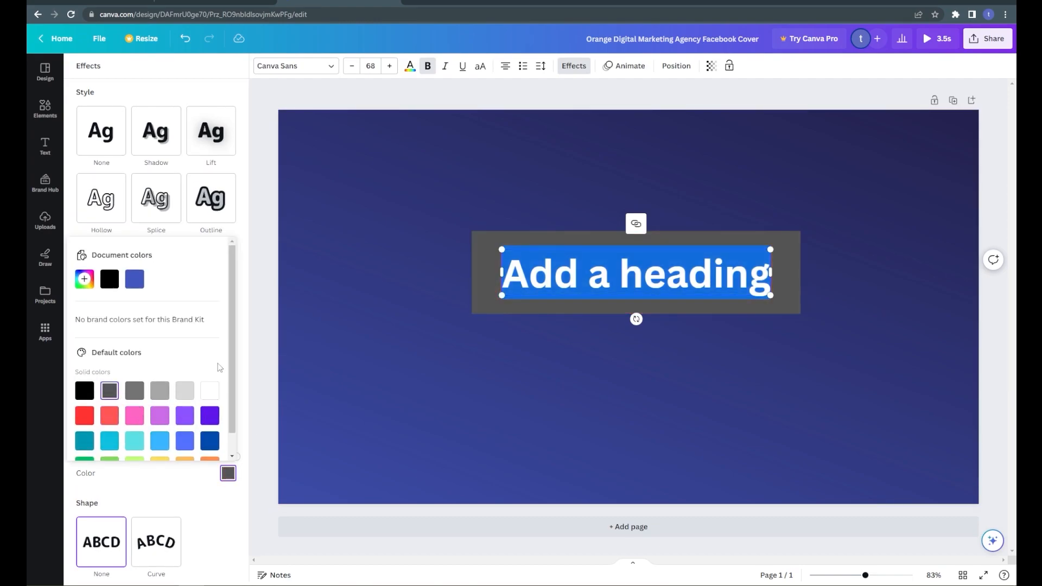
click(210, 391)
click(184, 391)
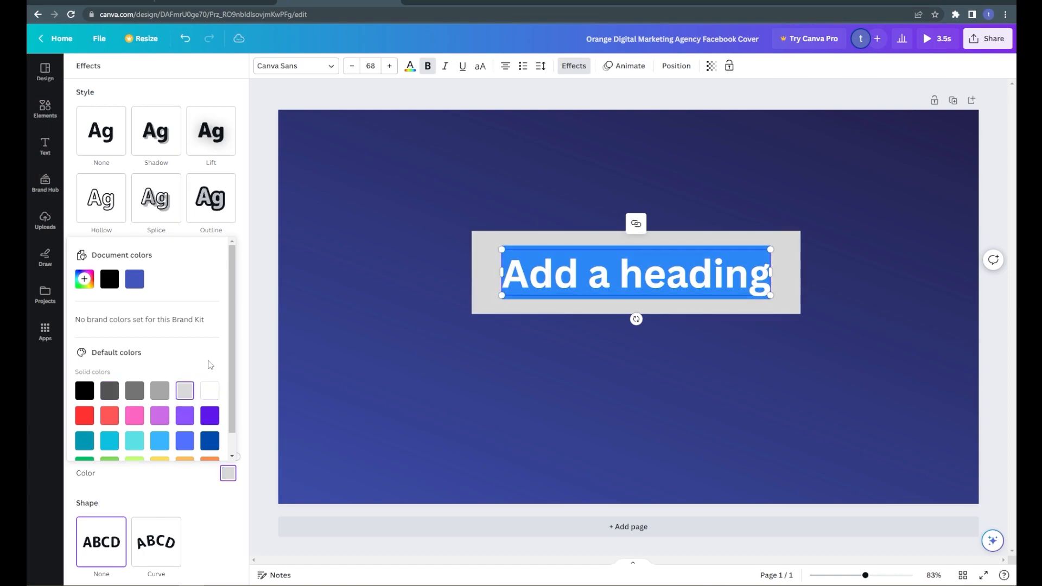
click(291, 317)
click(251, 325)
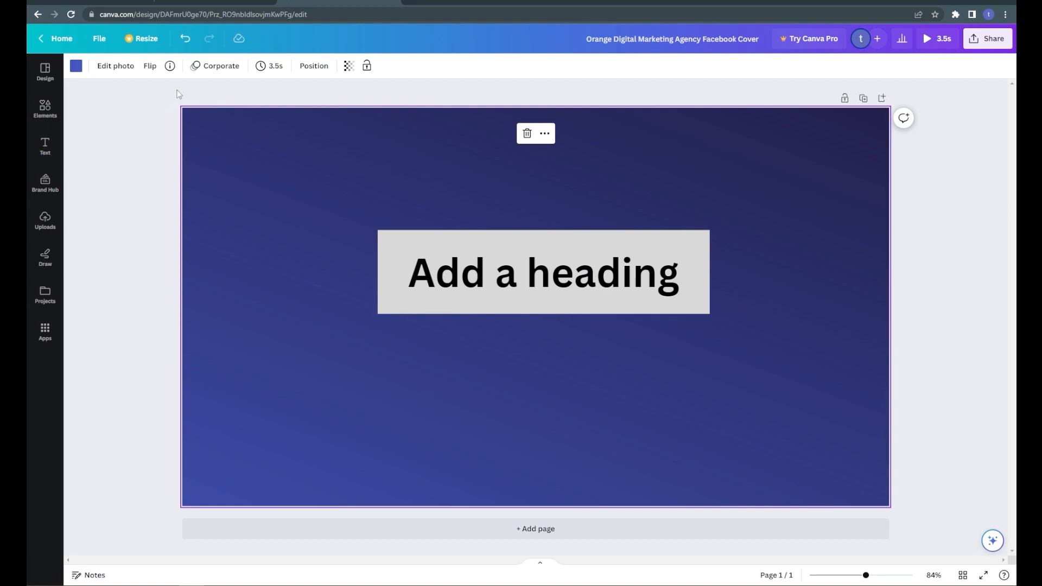
Try the Curve shape and the Splice, Outline, Lift and Shadow styles on the heading, ending with its style set to None.
click(61, 156)
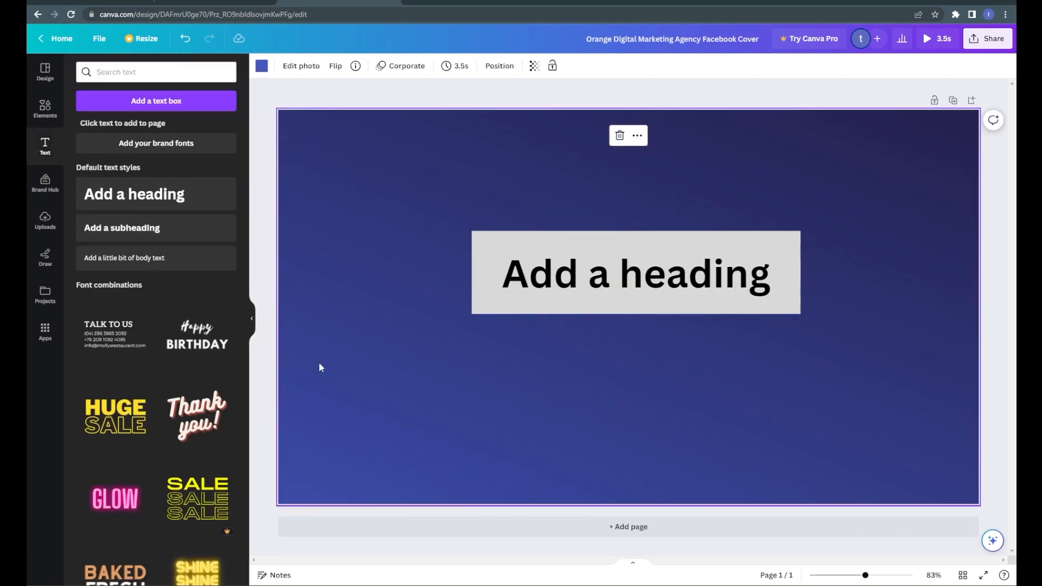
click(520, 252)
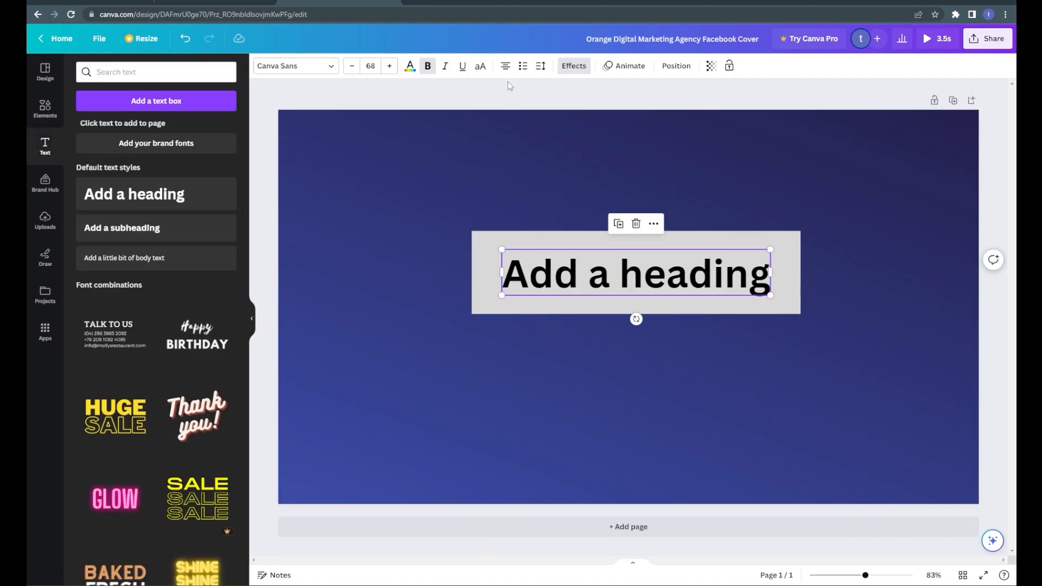
click(574, 66)
click(144, 539)
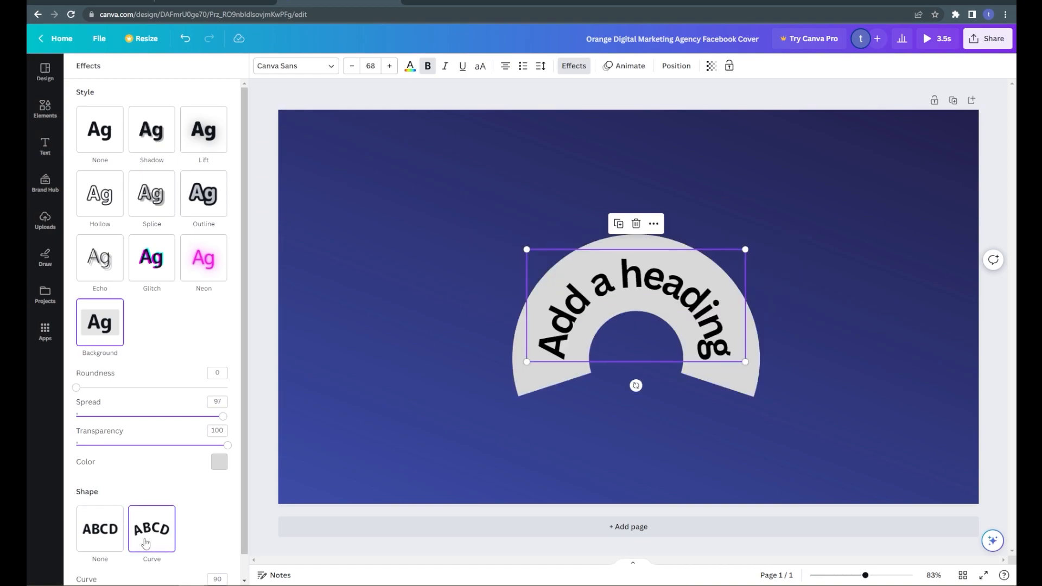
click(99, 529)
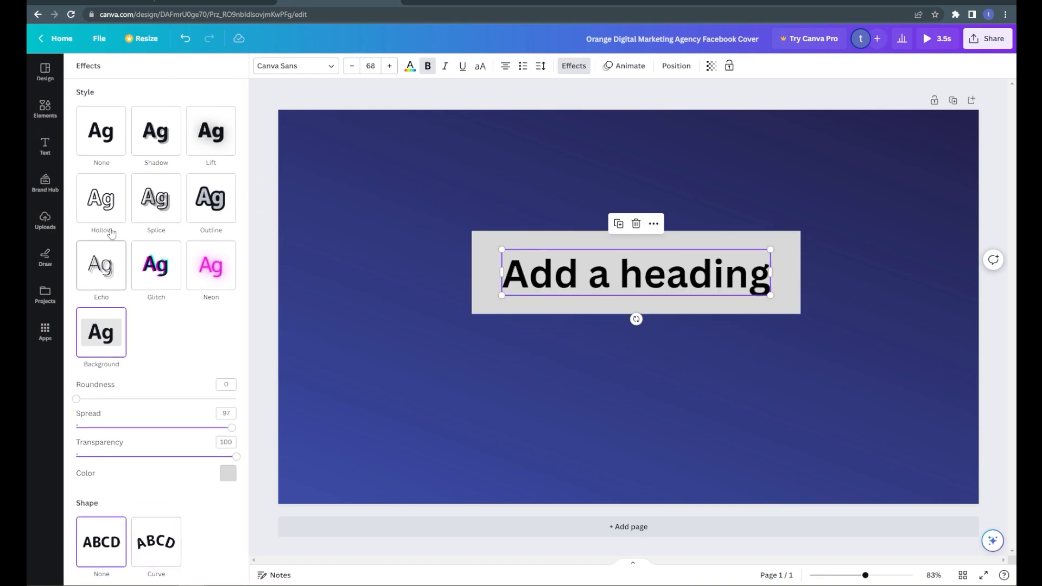
click(156, 198)
click(217, 204)
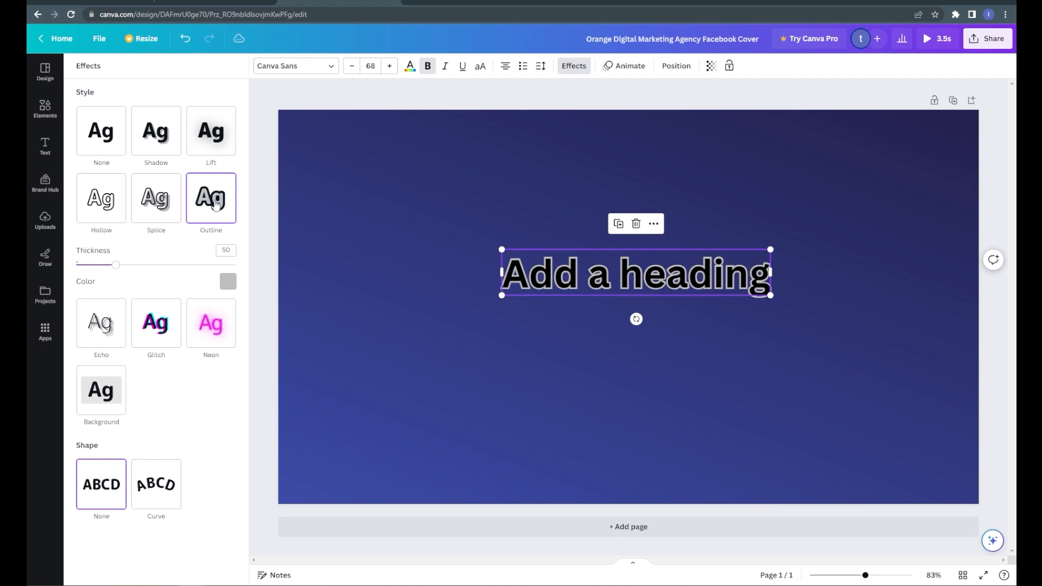
click(194, 146)
click(157, 133)
click(114, 133)
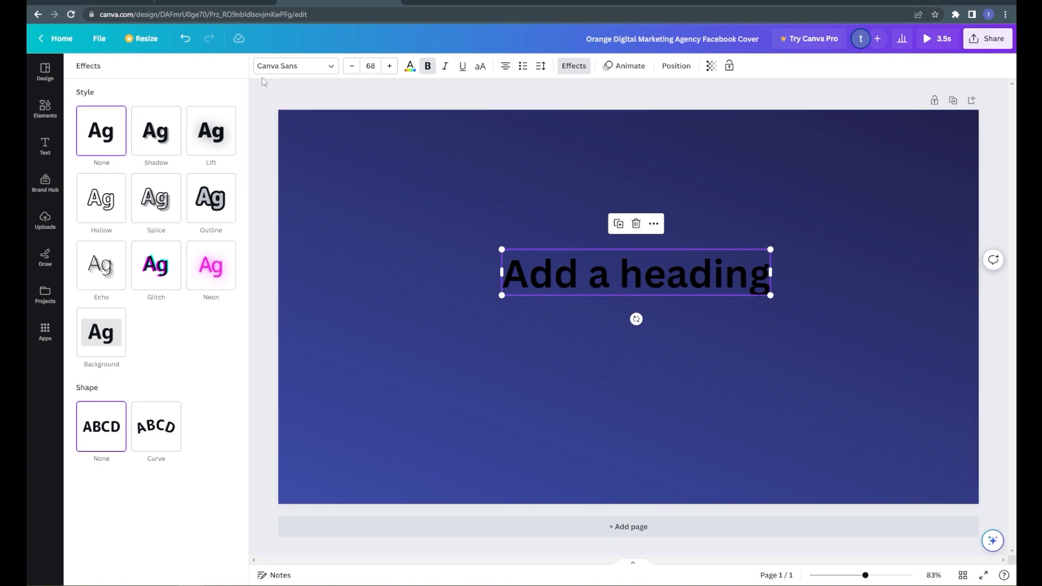
Set the letter spacing of the whole heading to 60.
click(542, 67)
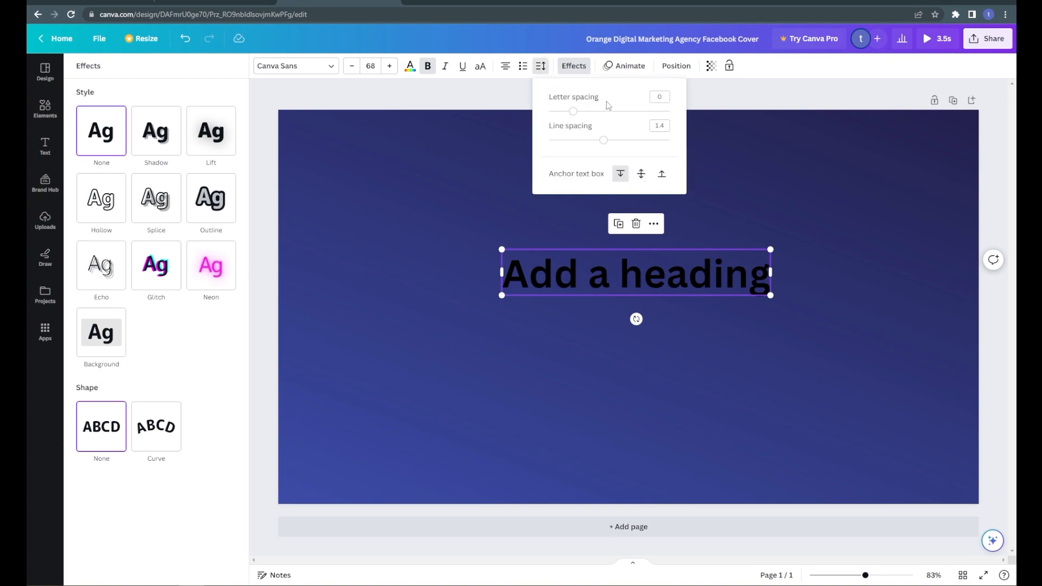
click(525, 103)
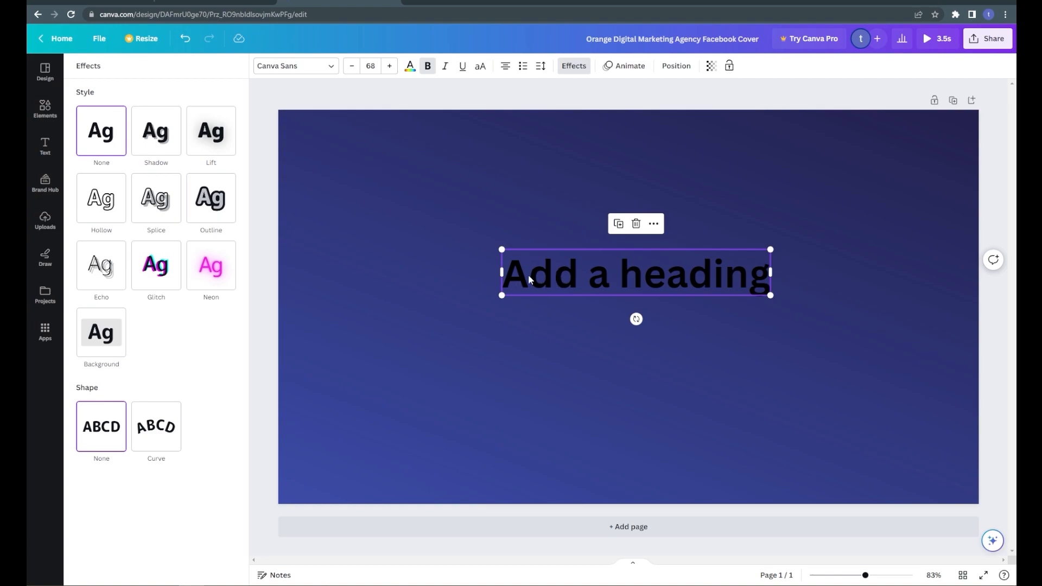
double_click(535, 288)
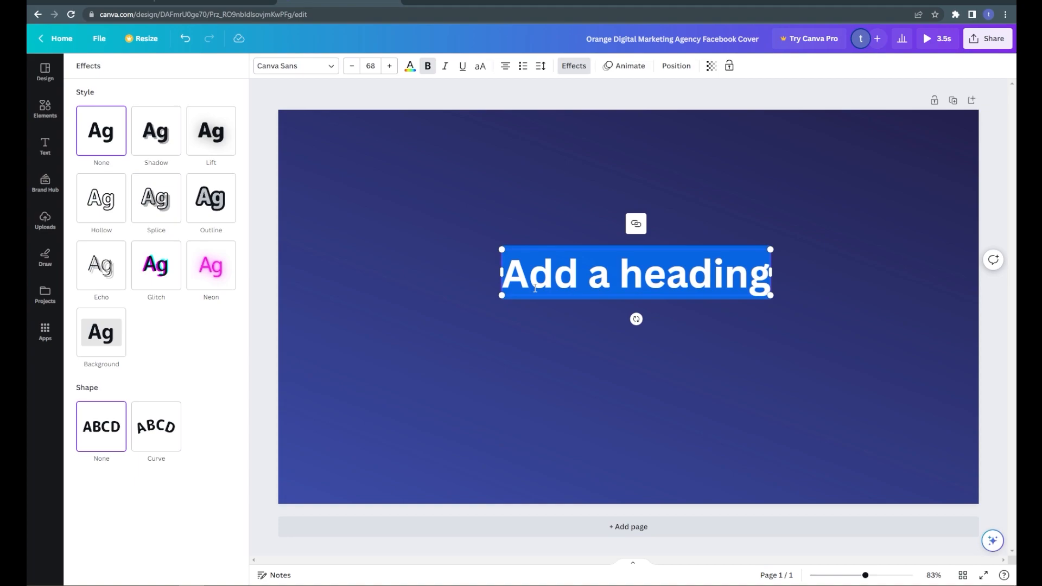
click(541, 65)
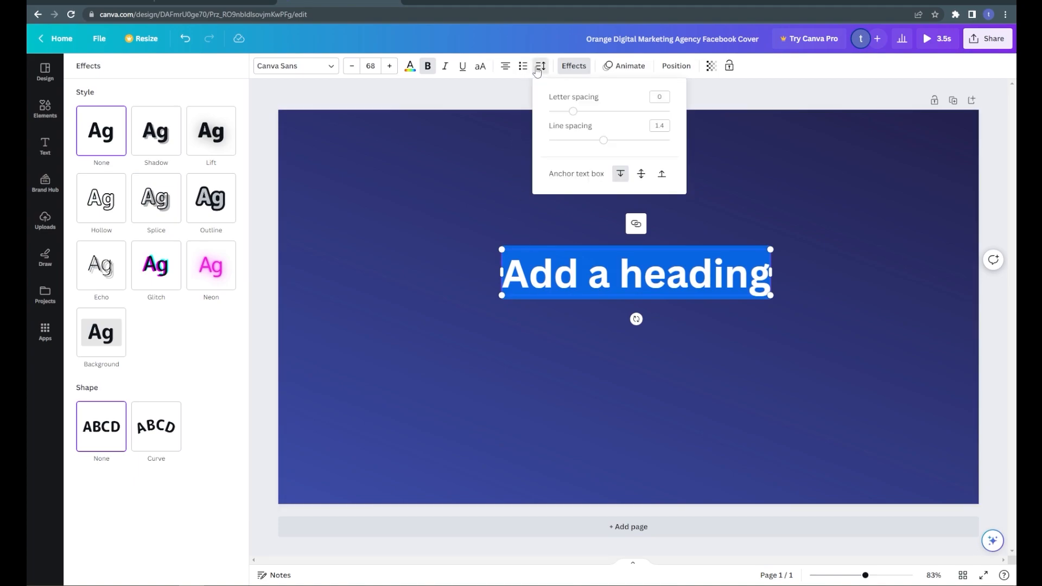
mouse_move(574, 116)
mouse_down()
mouse_move(649, 120)
mouse_move(566, 125)
mouse_up()
drag(560, 125, 582, 128)
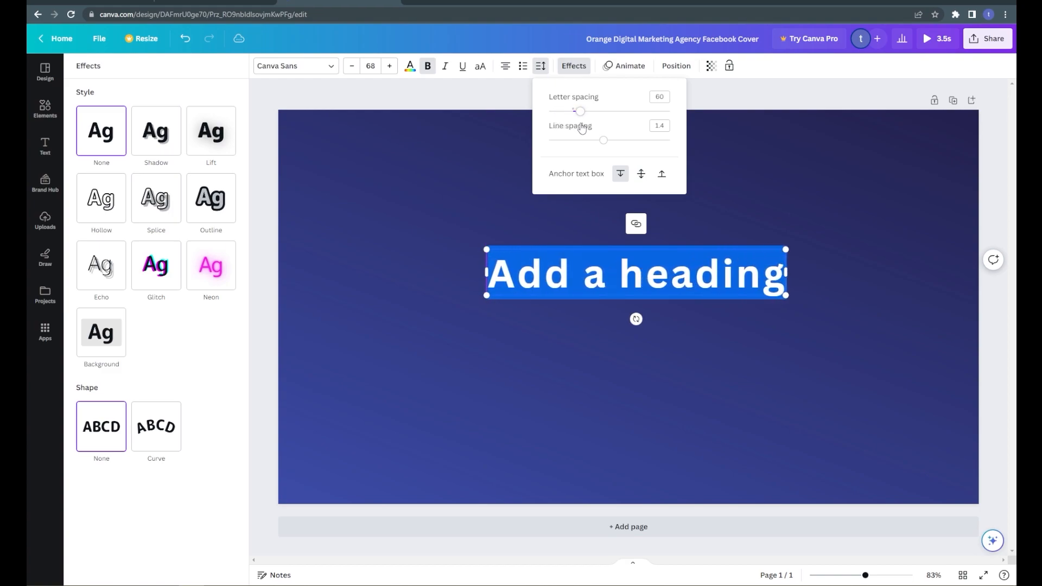
click(509, 154)
Narrow the heading's text box to about 396 wide so the text wraps onto two lines.
click(524, 278)
click(526, 278)
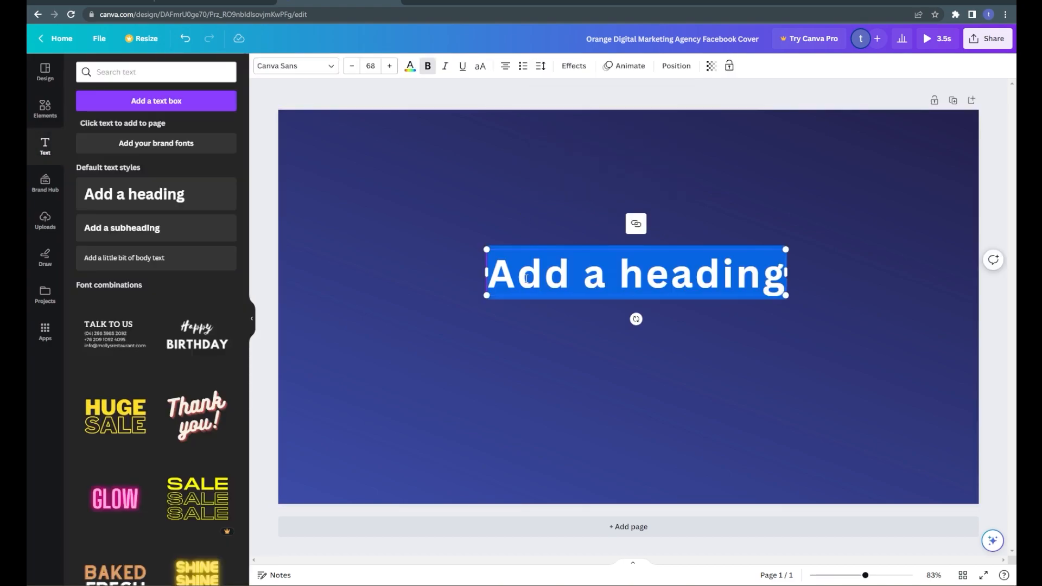
click(742, 275)
drag(756, 272, 657, 280)
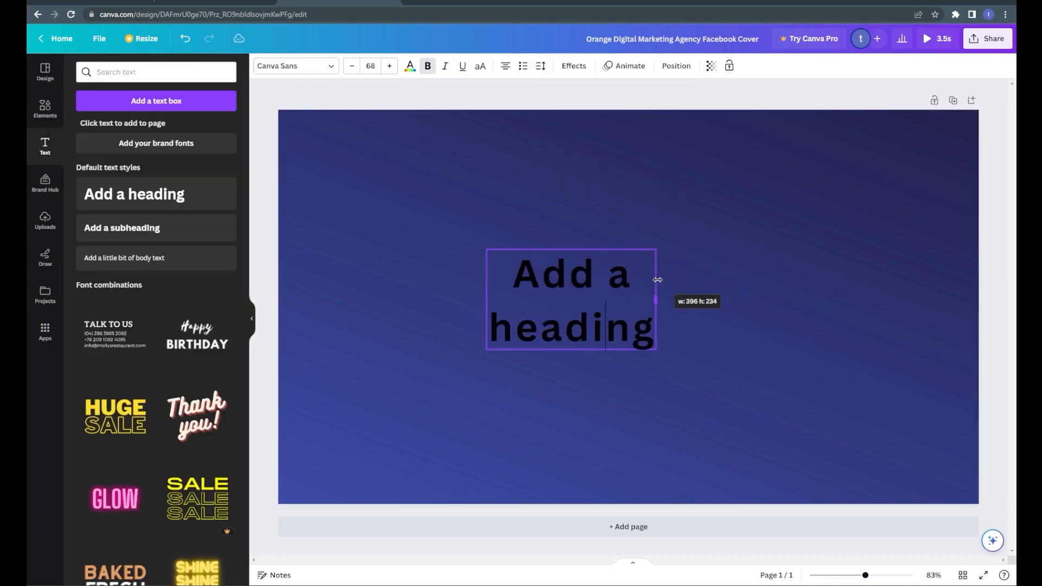
Set the text colour of the whole heading to white.
triple_click(575, 327)
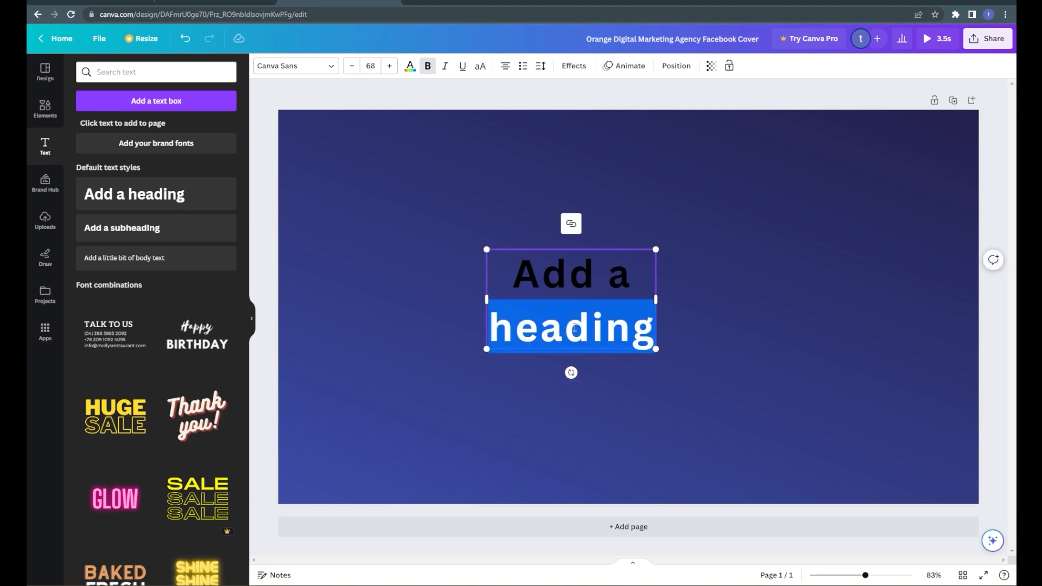
click(412, 70)
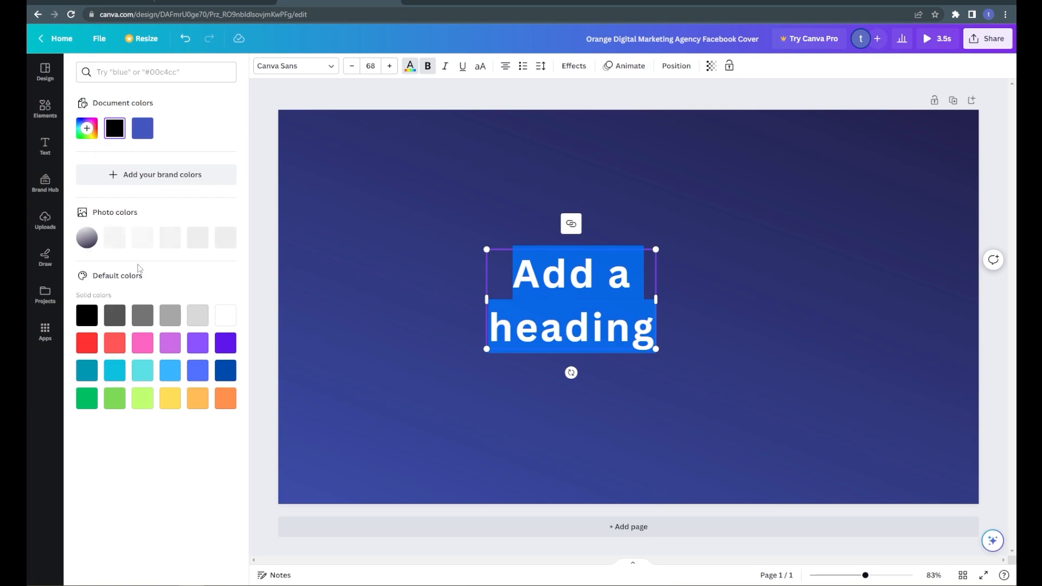
click(233, 325)
click(413, 292)
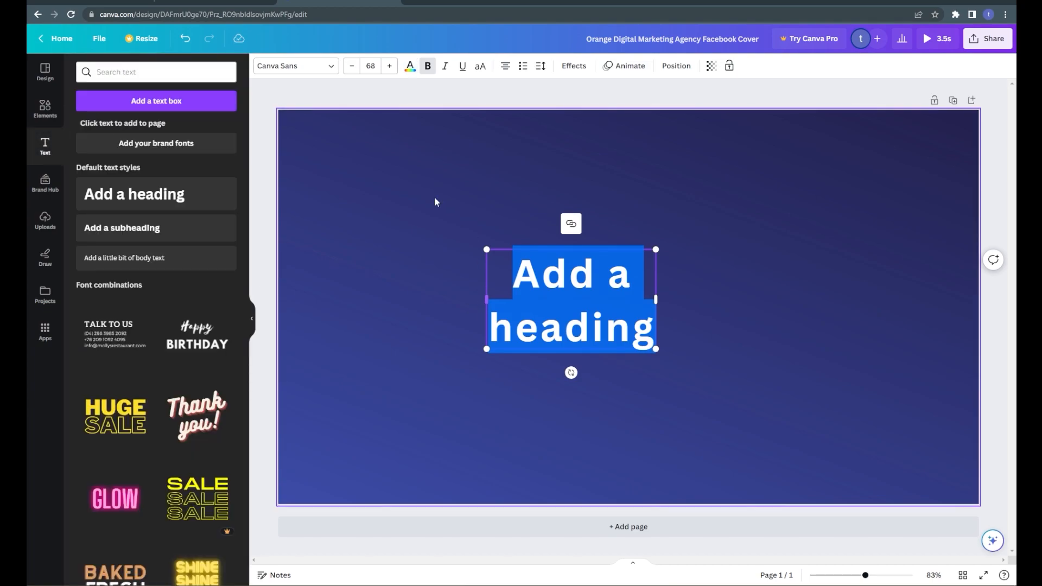
Increase the line spacing of the two-line heading slightly.
click(535, 290)
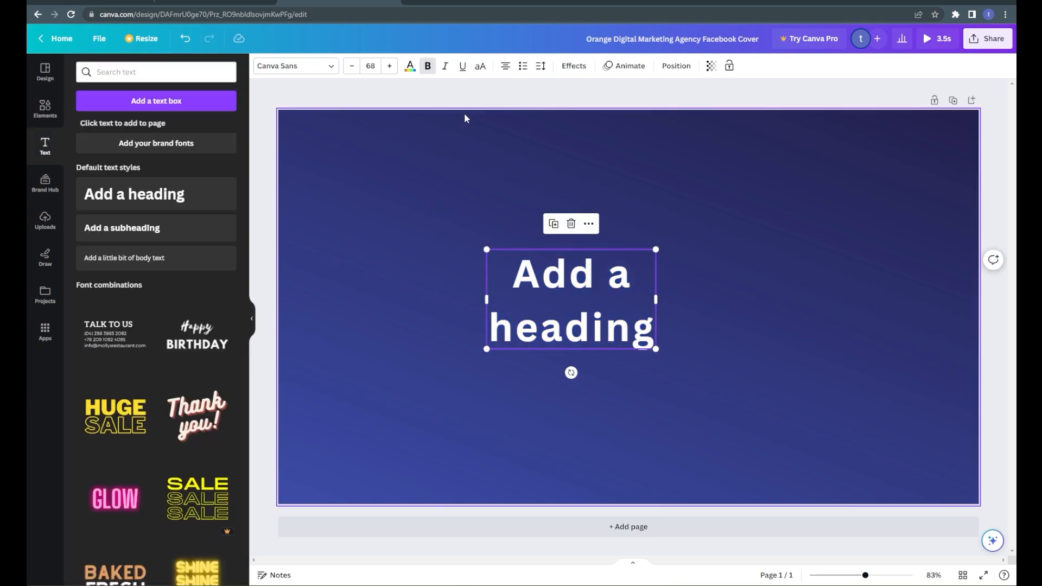
click(541, 67)
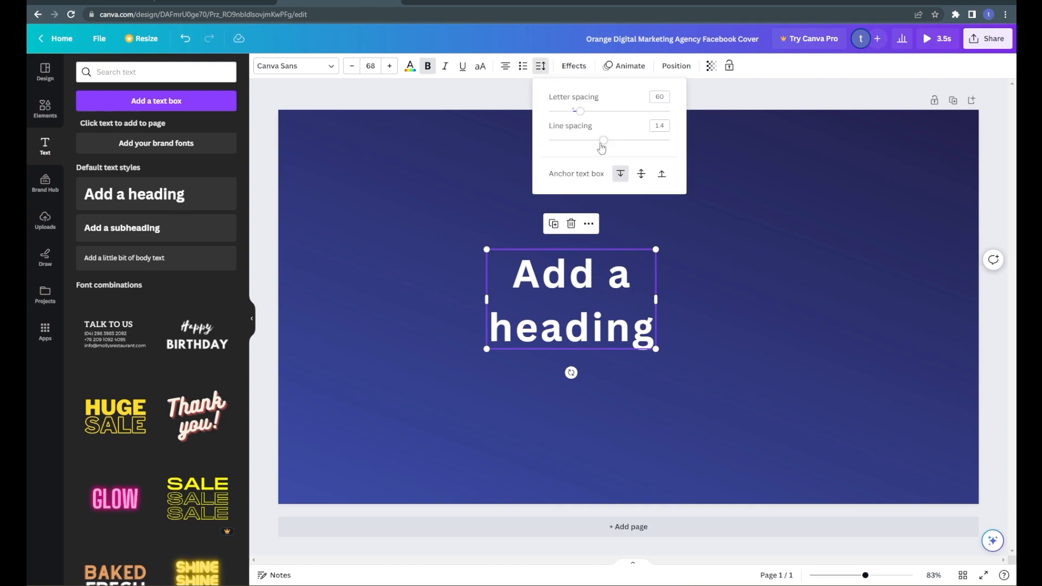
mouse_move(607, 148)
mouse_down()
mouse_move(674, 156)
mouse_move(569, 147)
mouse_move(649, 145)
mouse_move(582, 160)
mouse_move(603, 140)
mouse_move(637, 140)
mouse_move(596, 140)
mouse_move(618, 140)
mouse_up()
click(502, 135)
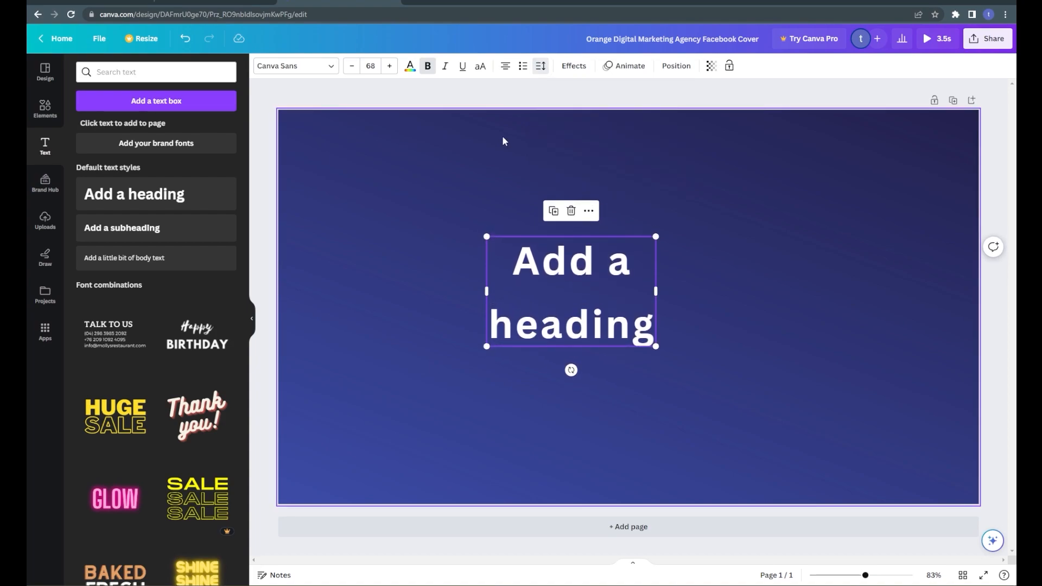
Try a bulleted list format on the heading and clear its text, and undo both changes.
click(529, 255)
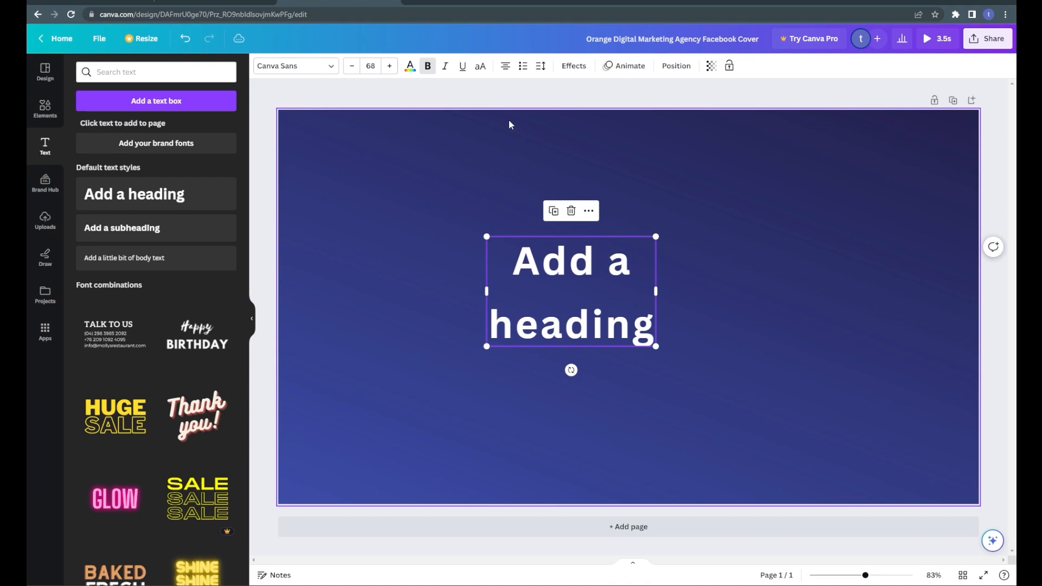
click(519, 70)
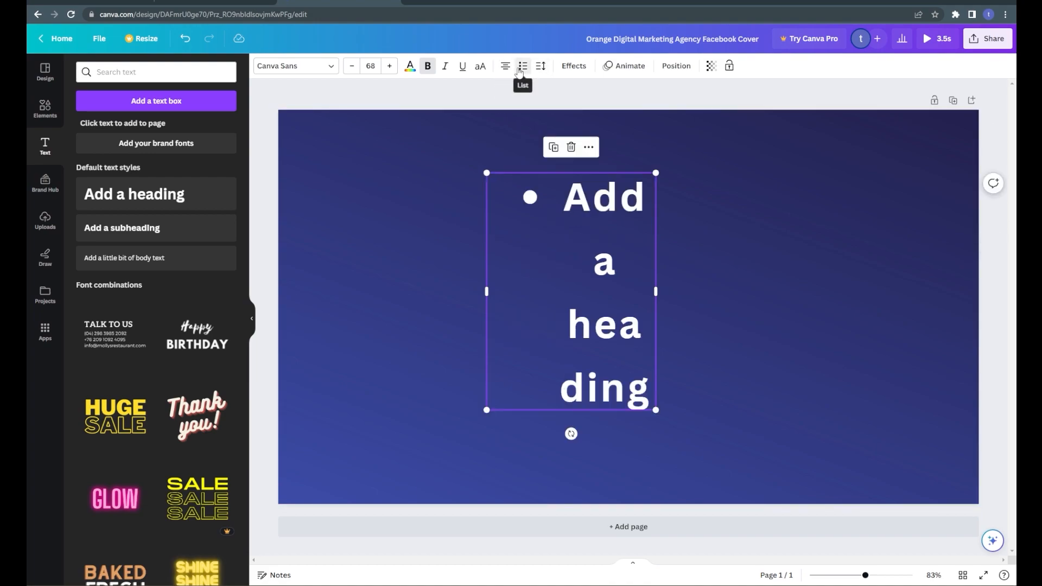
double_click(530, 204)
key(BackSpace)
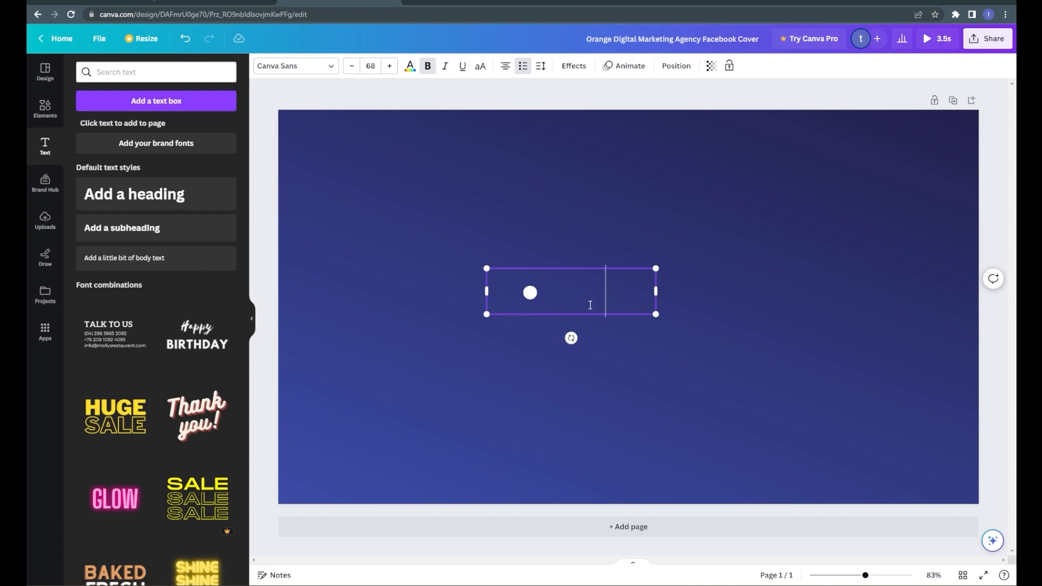
key(ctrl+z)
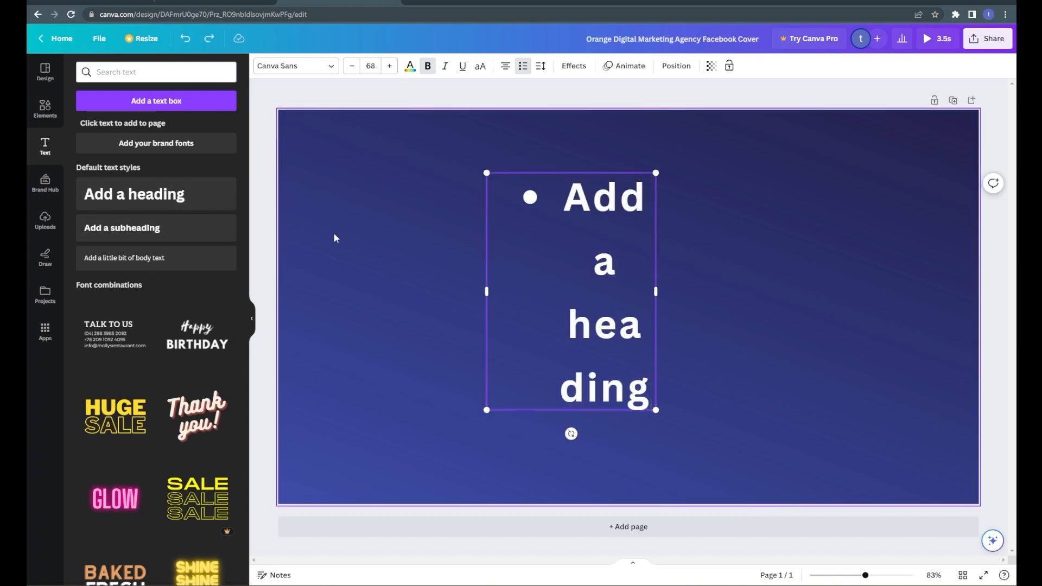
key(ctrl+z)
Replace the heading's text with "TOP 5 FREELANCING WEBSITES".
double_click(549, 265)
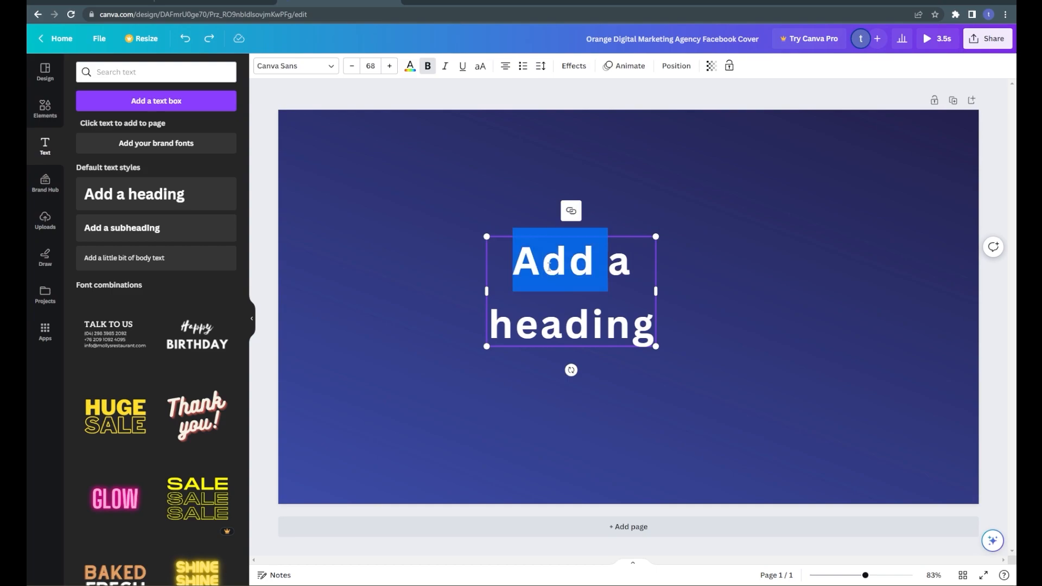
triple_click(550, 264)
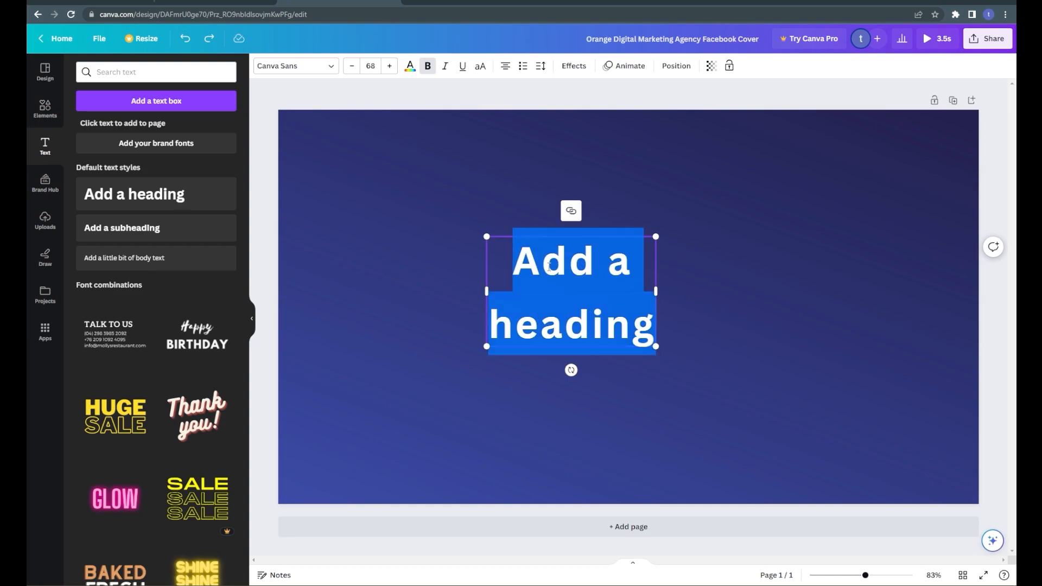
text(TOP 5 F)
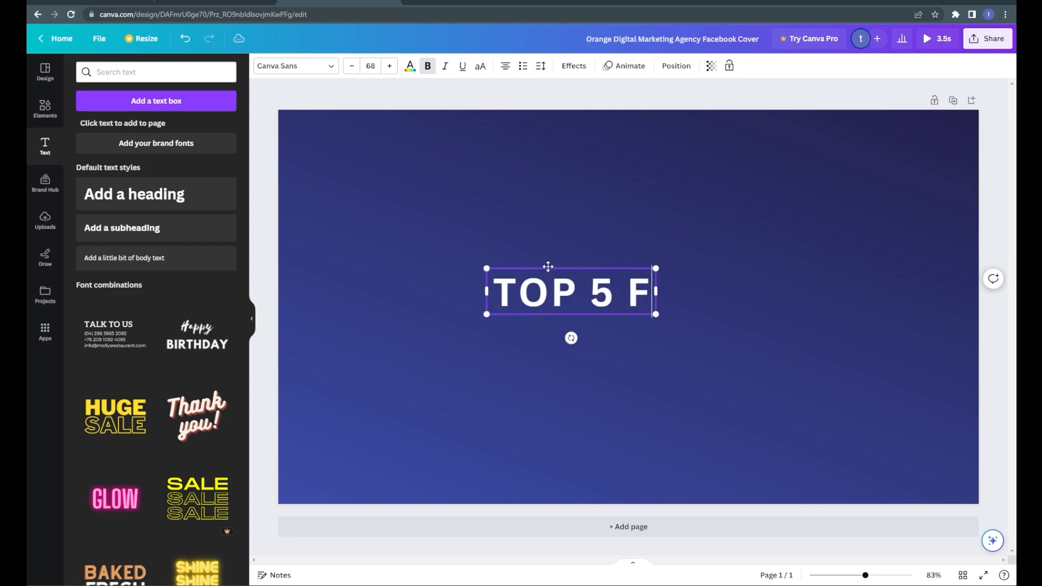
text(REELANCING WEBSITES)
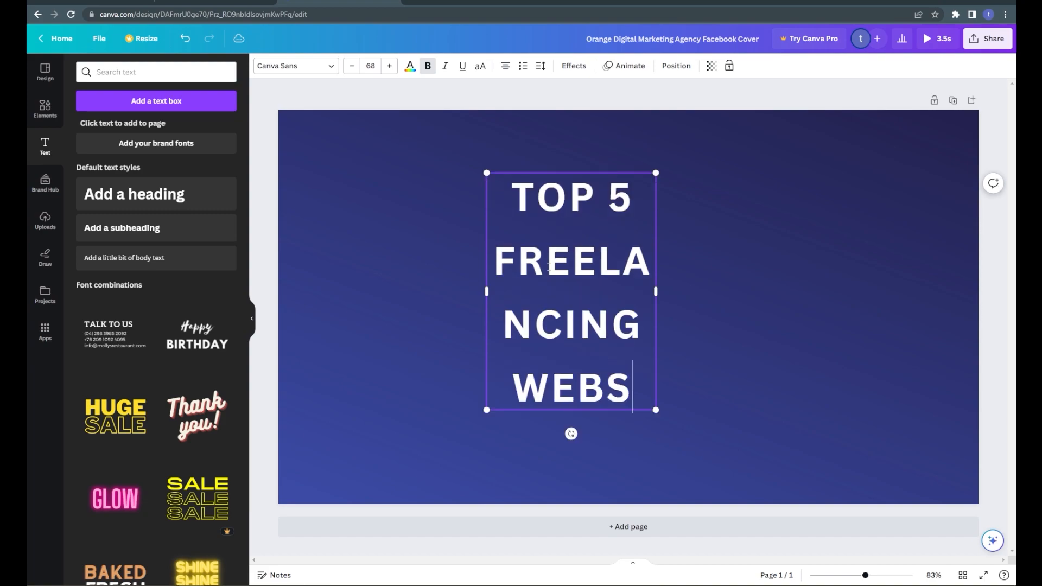
Reduce the font size of the whole "TOP 5 FREELANCING WEBSITES" heading to 36.
key(ctrl+a)
key(ctrl+shift+comma)
key(ctrl+shift+comma)
key(ctrl+shift+comma)
key(ctrl+shift+comma)
key(ctrl+shift+comma)
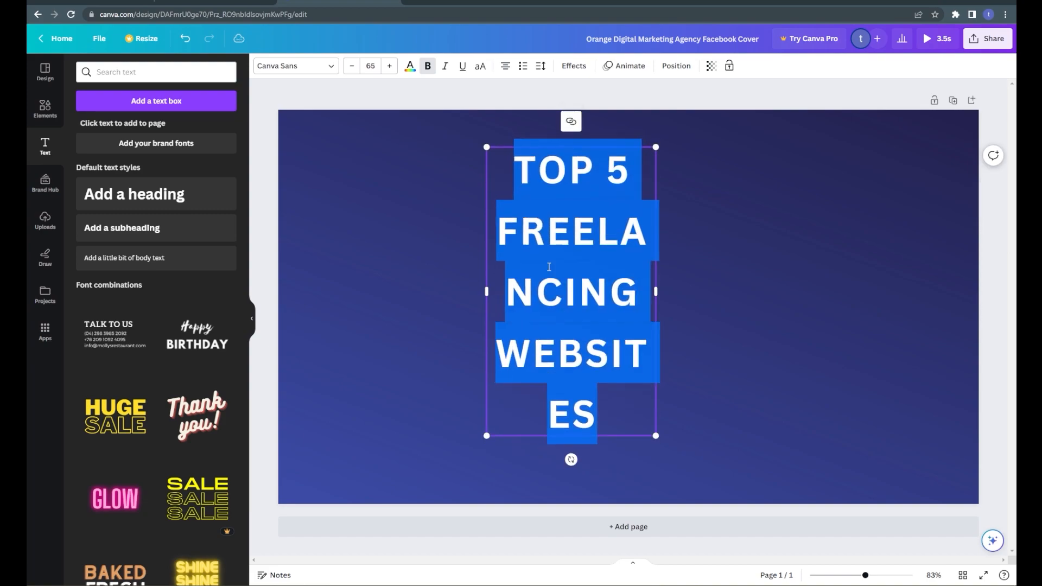
click(352, 66)
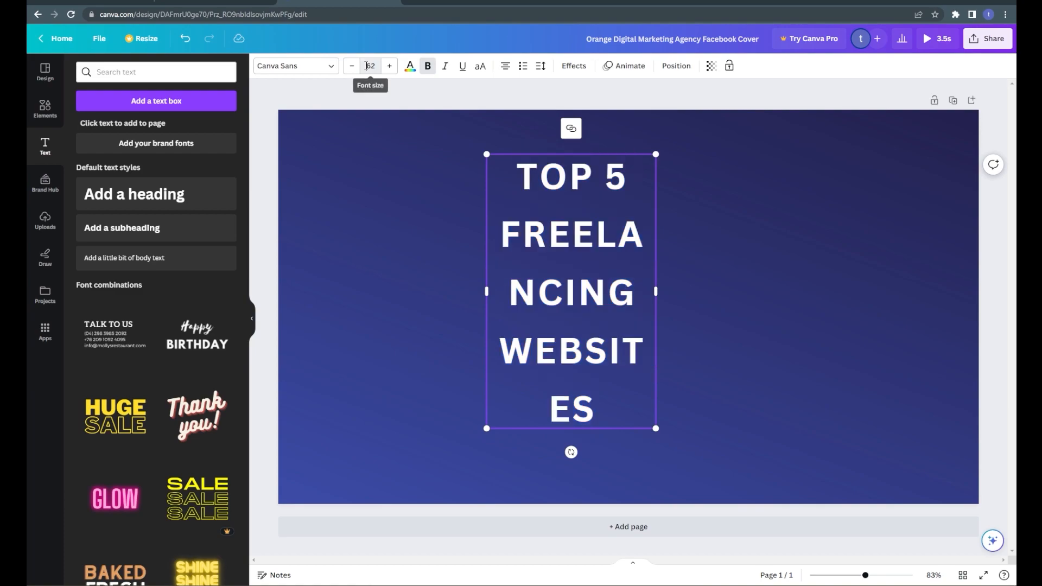
click(370, 66)
click(372, 318)
click(449, 263)
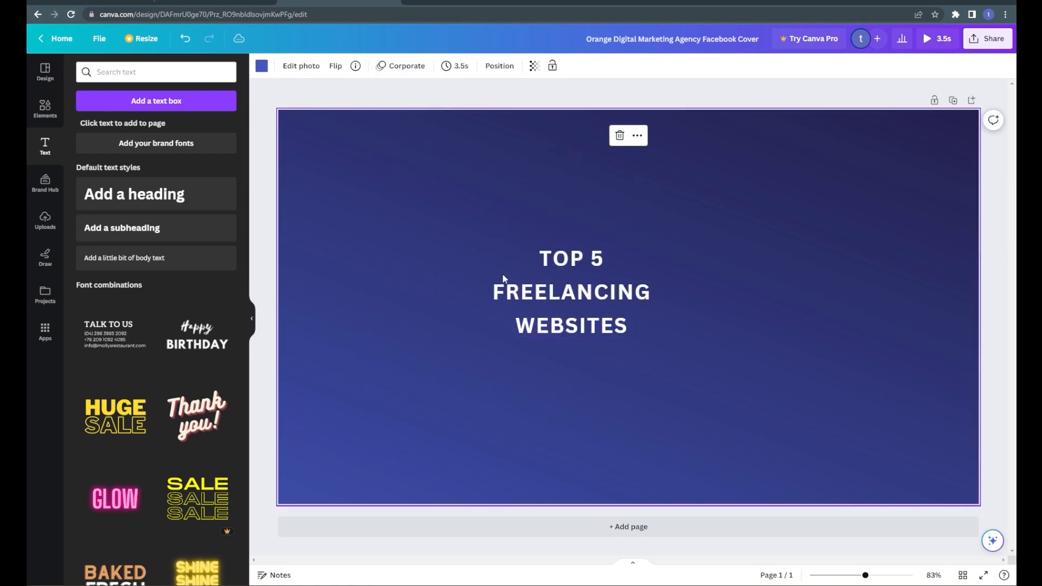
Widen the heading's text box to fit on one line and move it to the horizontal centre near the page's upper edge.
click(655, 292)
drag(657, 293, 929, 291)
drag(772, 293, 665, 167)
click(590, 258)
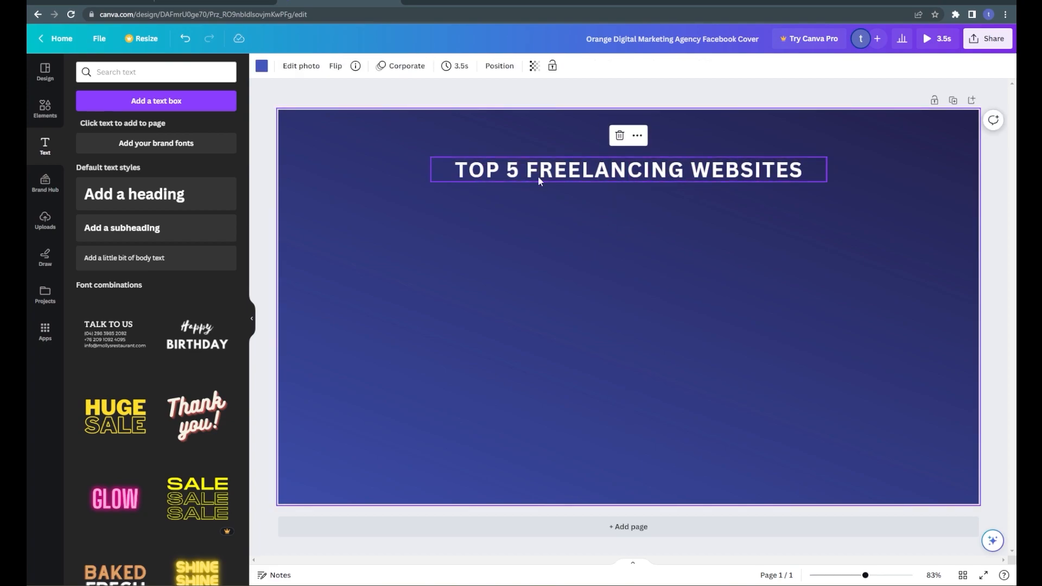
Duplicate the heading below and to the left of the original and replace the copy's text with "Fiverr".
alt+drag(537, 166, 424, 219)
double_click(425, 220)
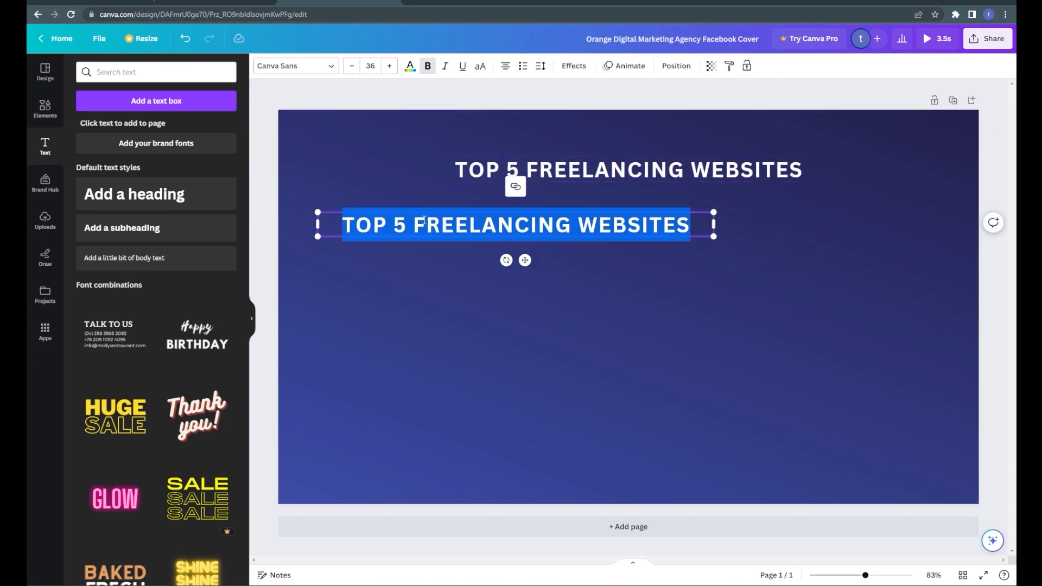
key(BackSpace)
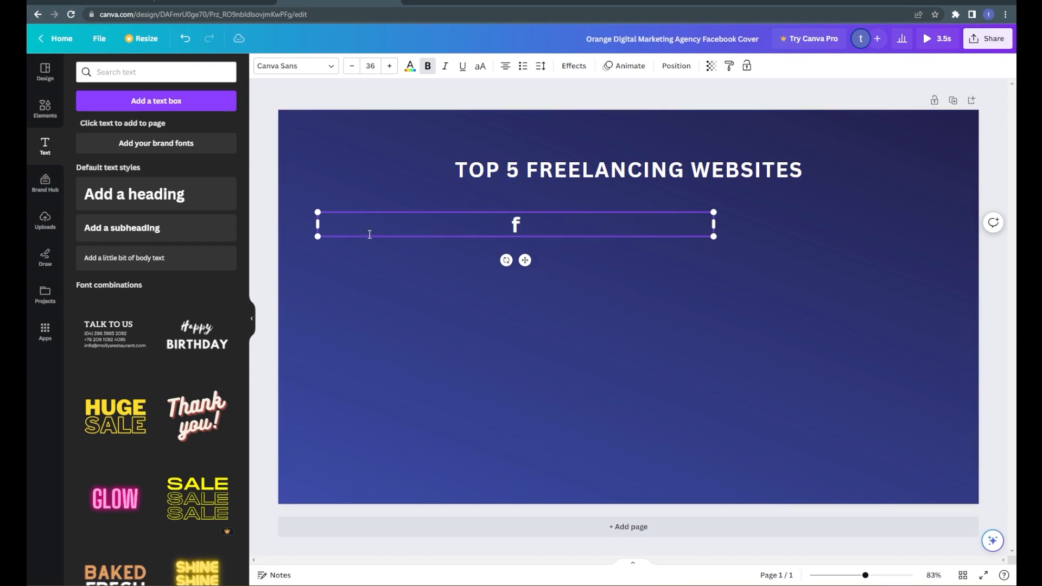
text(Fiverr)
key(BackSpace)
text(r)
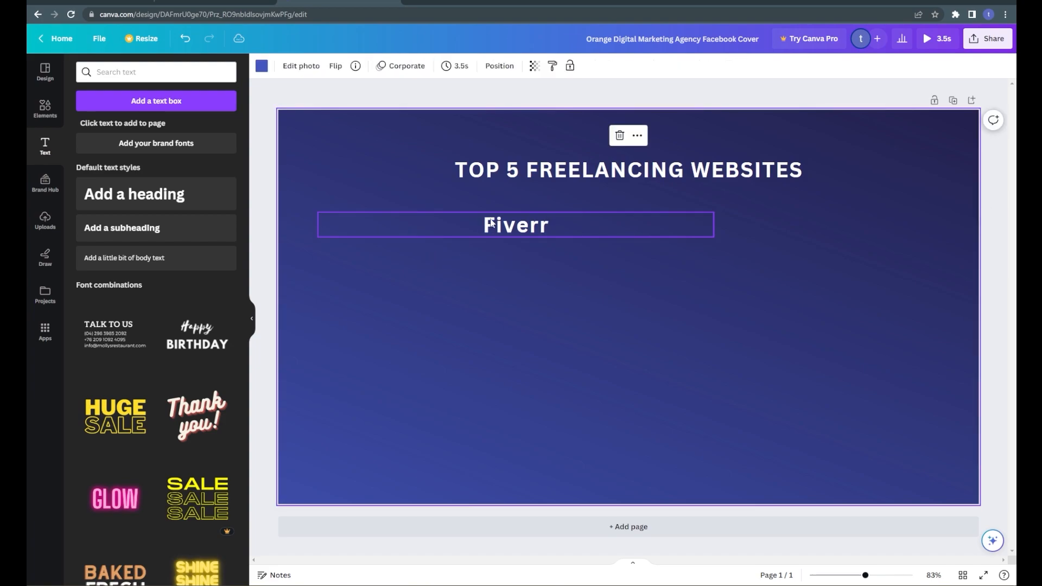
Duplicate the "Fiverr" line four times at even spacing directly beneath it to form a five-line list.
alt+drag(492, 224, 488, 376)
click(481, 424)
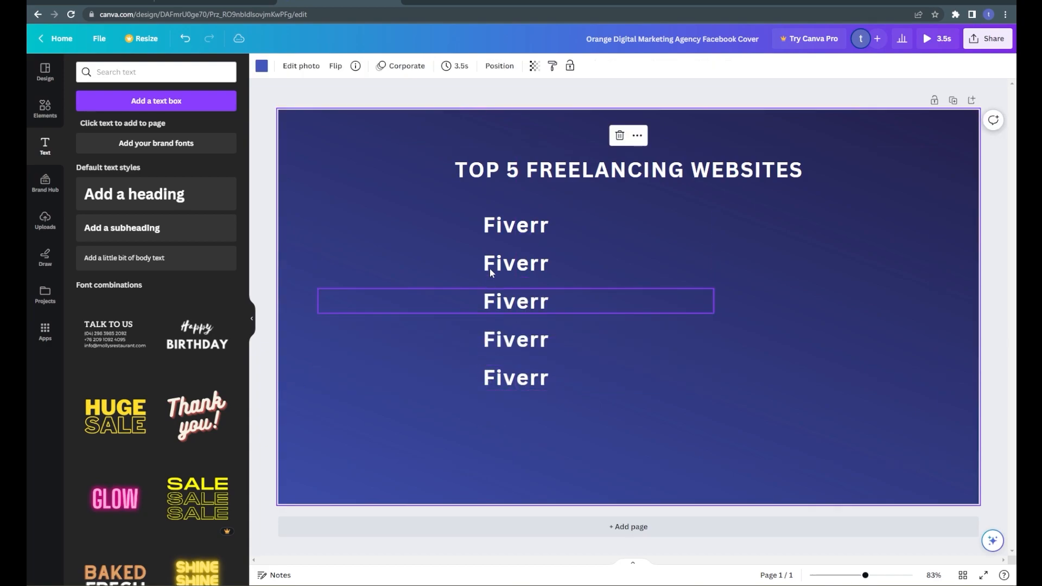
Replace the text of the second, third and fourth "Fiverr" lines with "peopleperhour", "upwork" and "guru".
click(489, 268)
double_click(490, 263)
text(pe)
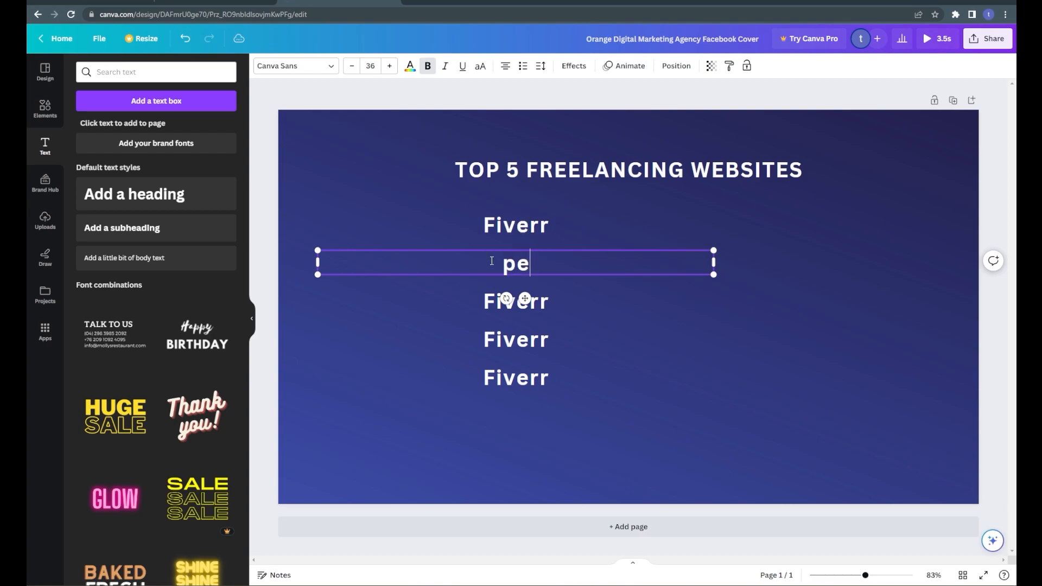
text(opleperhour)
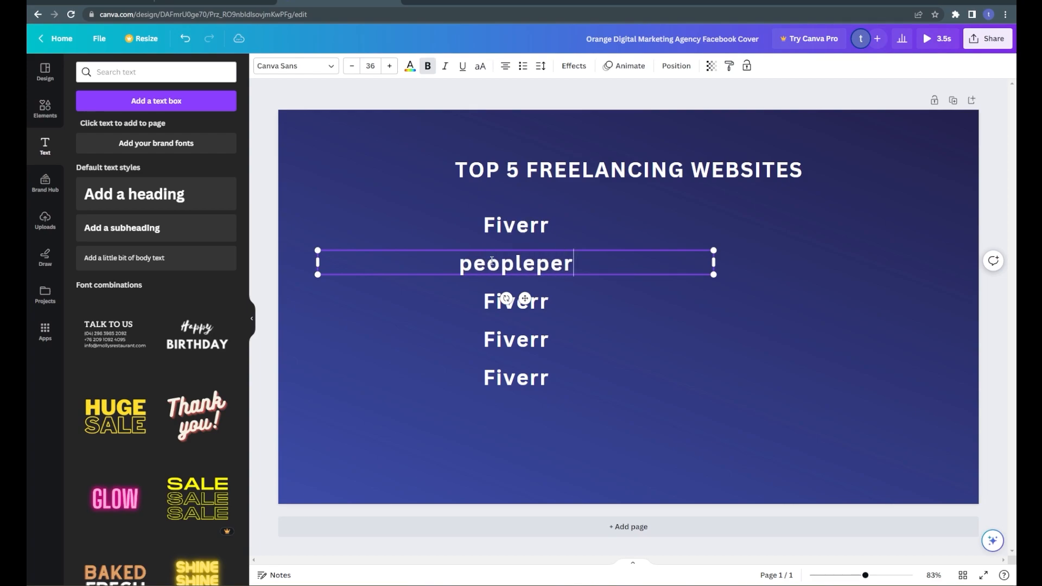
double_click(480, 309)
text(upwork)
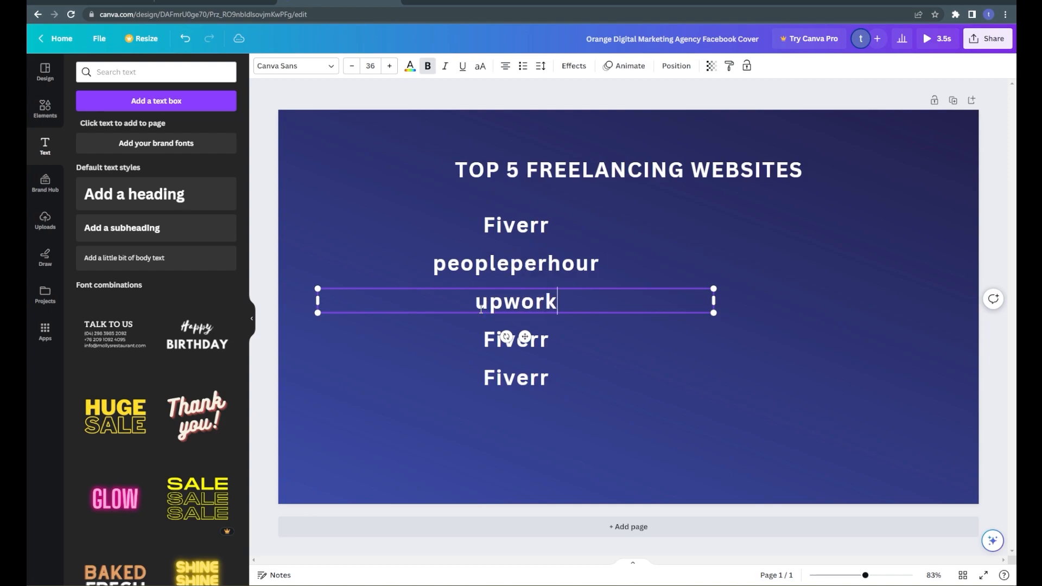
double_click(489, 335)
text(gur)
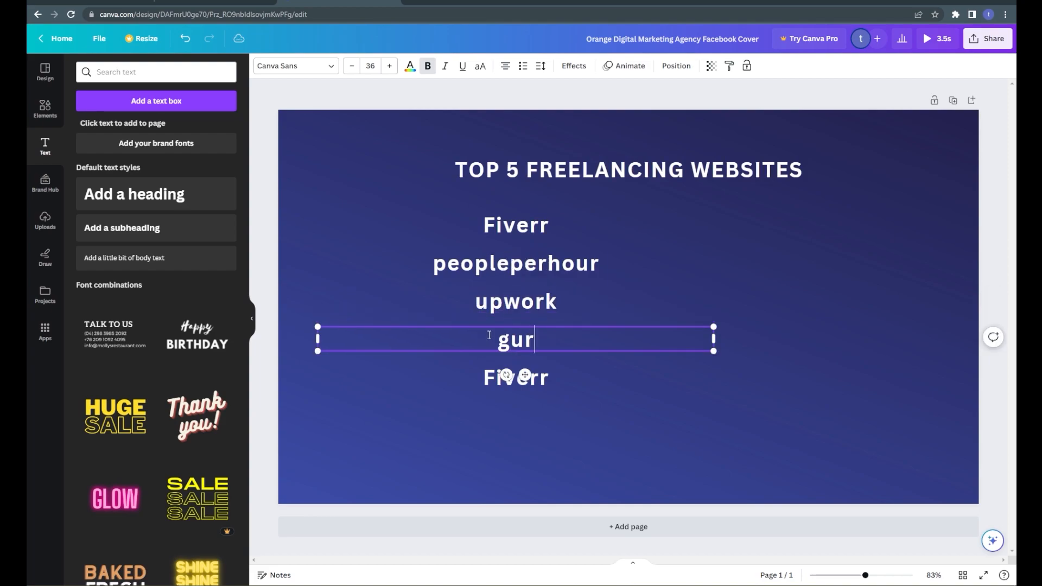
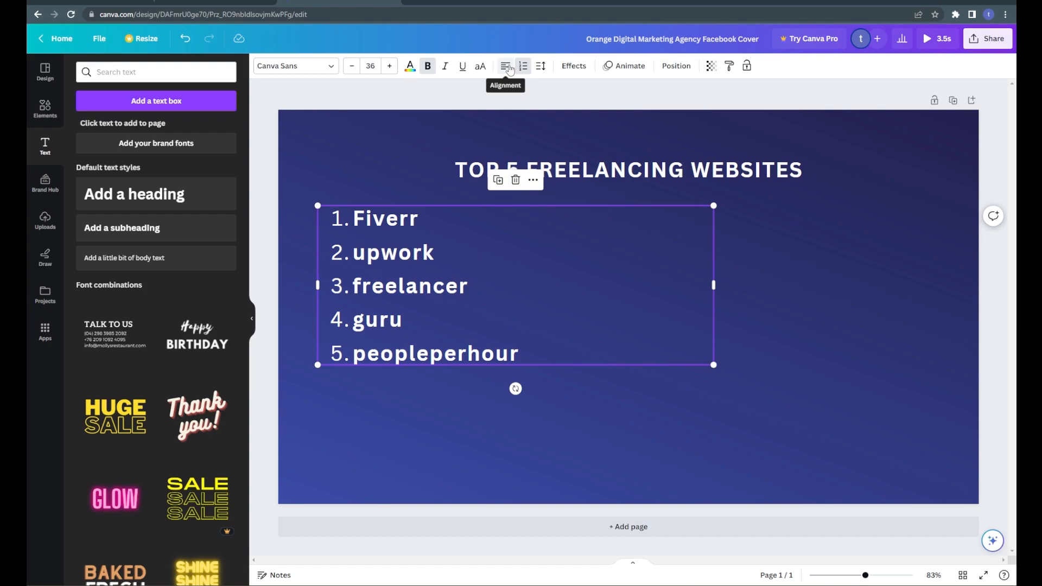
Cycle the numbered list's text alignment through centred and right-aligned to justified.
click(509, 67)
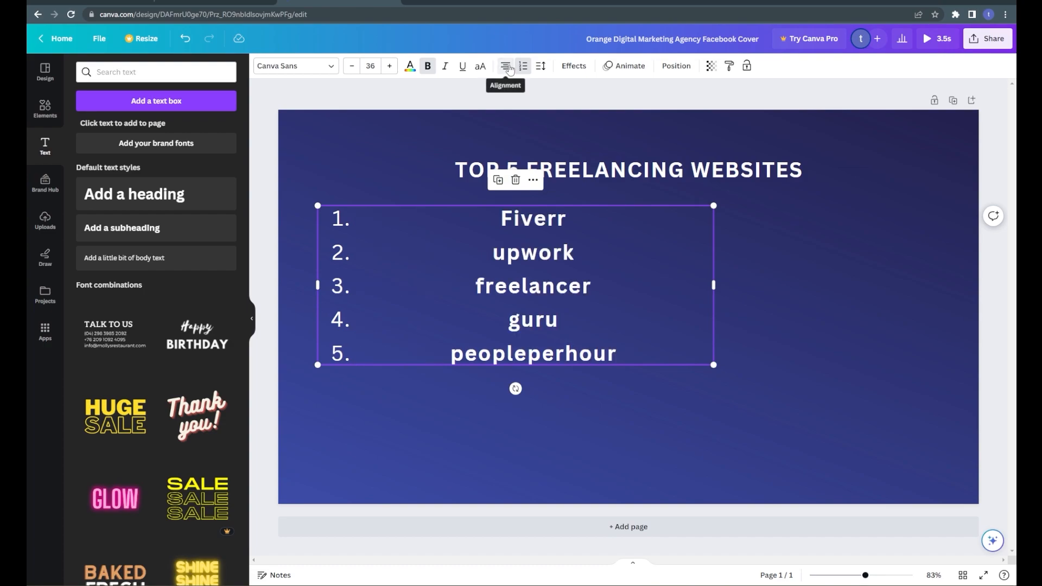
click(509, 67)
click(509, 67)
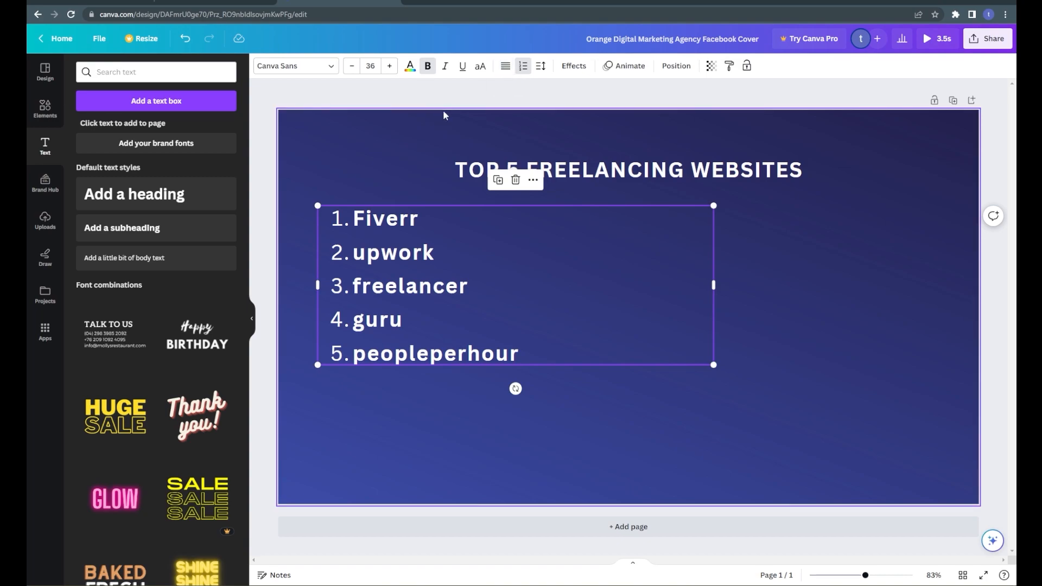
Toggle the letter case of the numbered list several times, ending with all uppercase text.
click(480, 71)
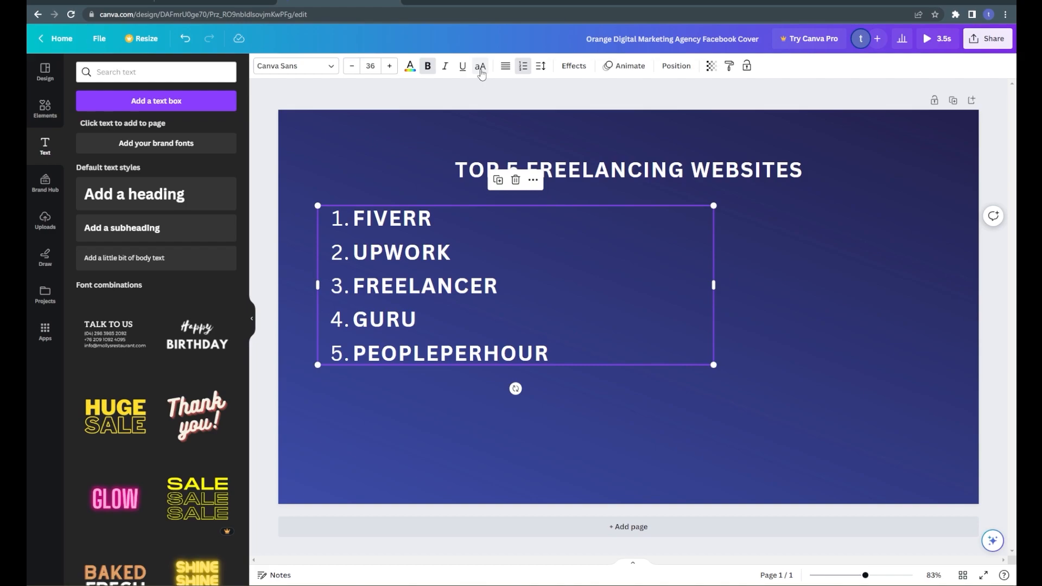
click(481, 68)
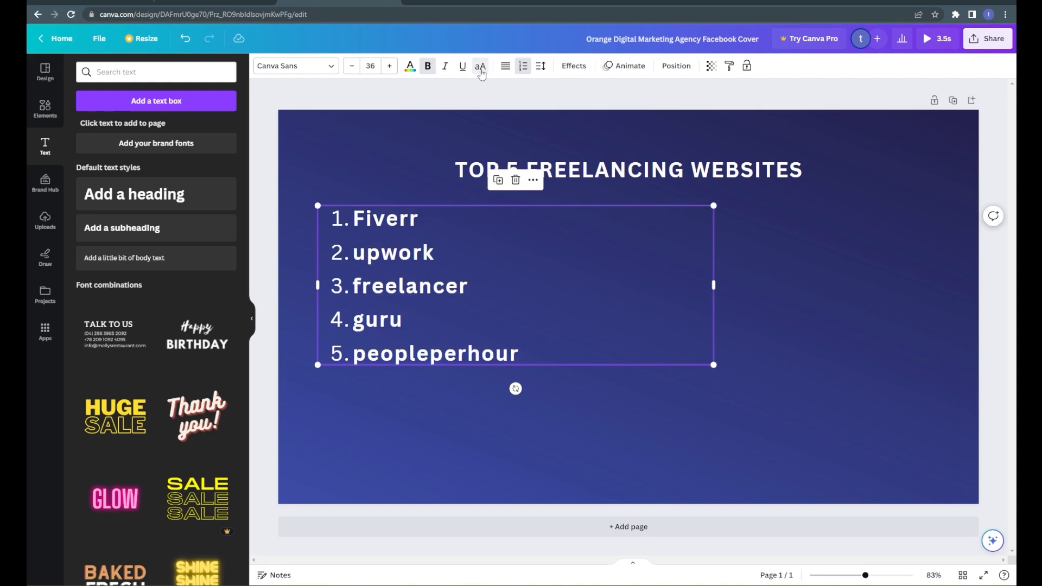
click(480, 71)
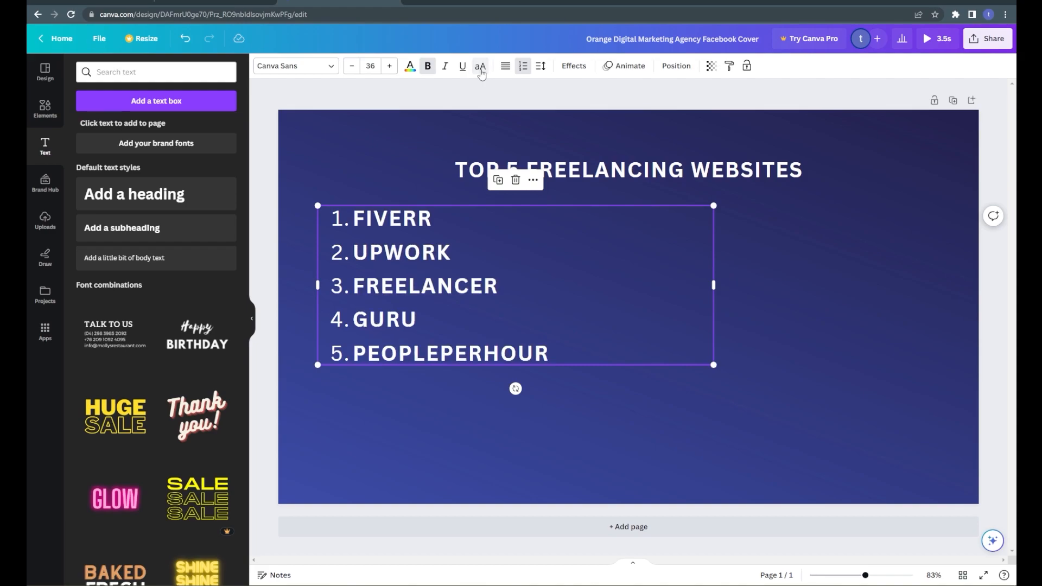
click(481, 69)
click(480, 69)
click(481, 69)
click(480, 69)
Try underline, italic and non-bold styling on the list, reverting each one.
click(463, 70)
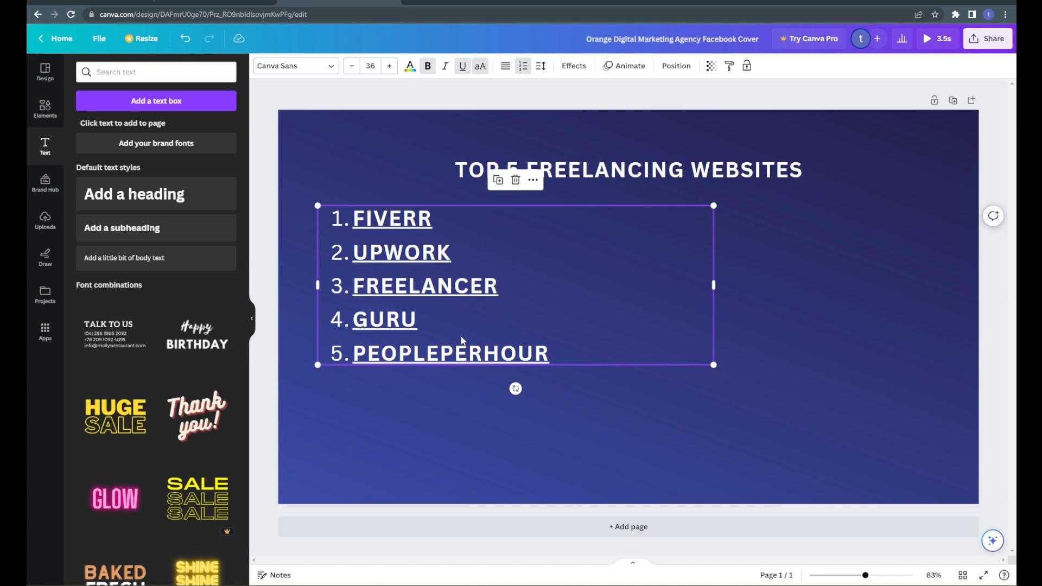
click(463, 67)
click(446, 69)
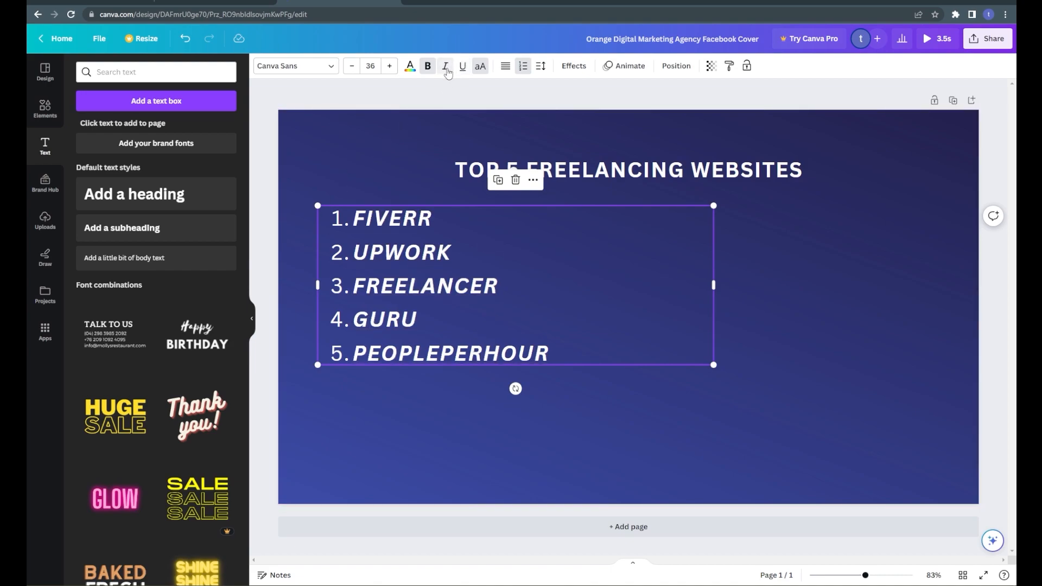
click(446, 70)
click(428, 68)
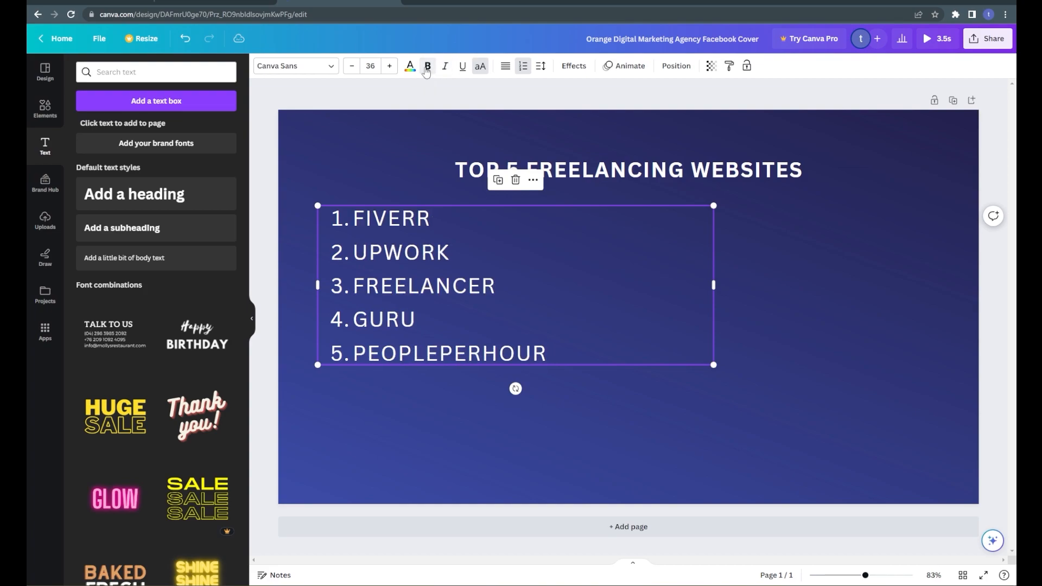
click(427, 68)
Try light blue, pink and red text colours on the list, then return it to white.
click(410, 66)
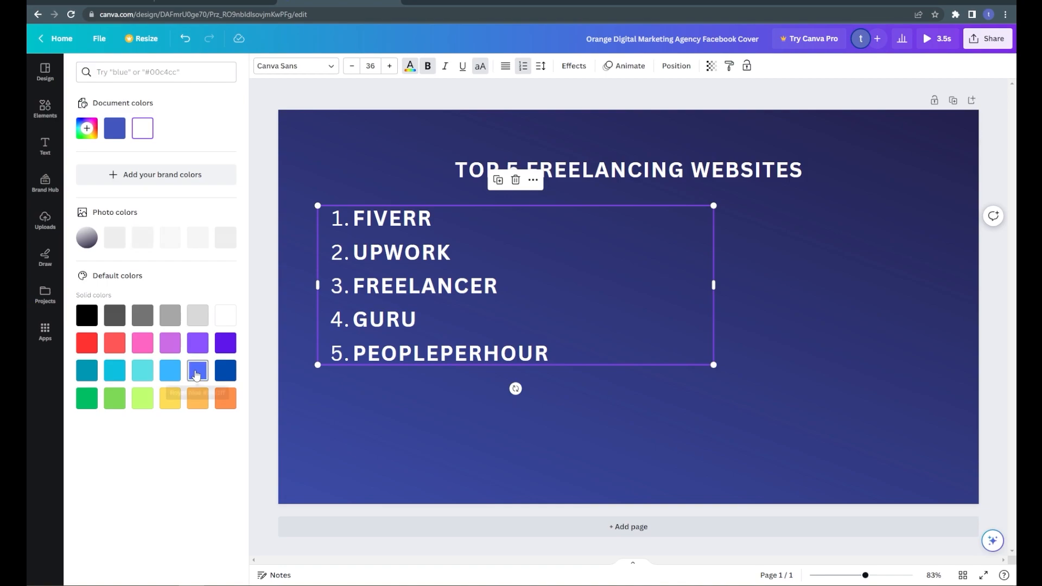
click(170, 370)
click(140, 350)
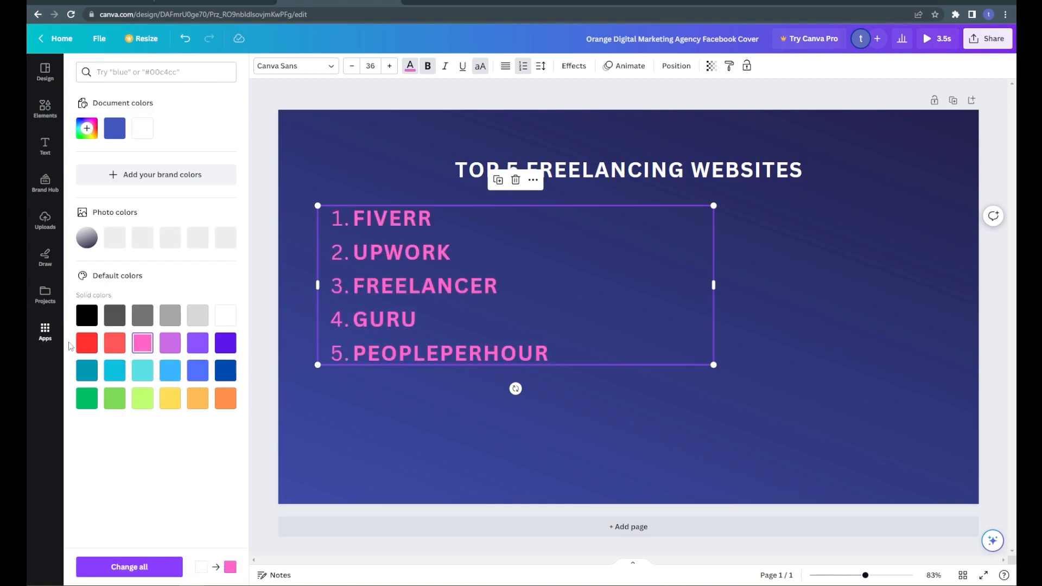
click(87, 343)
click(226, 315)
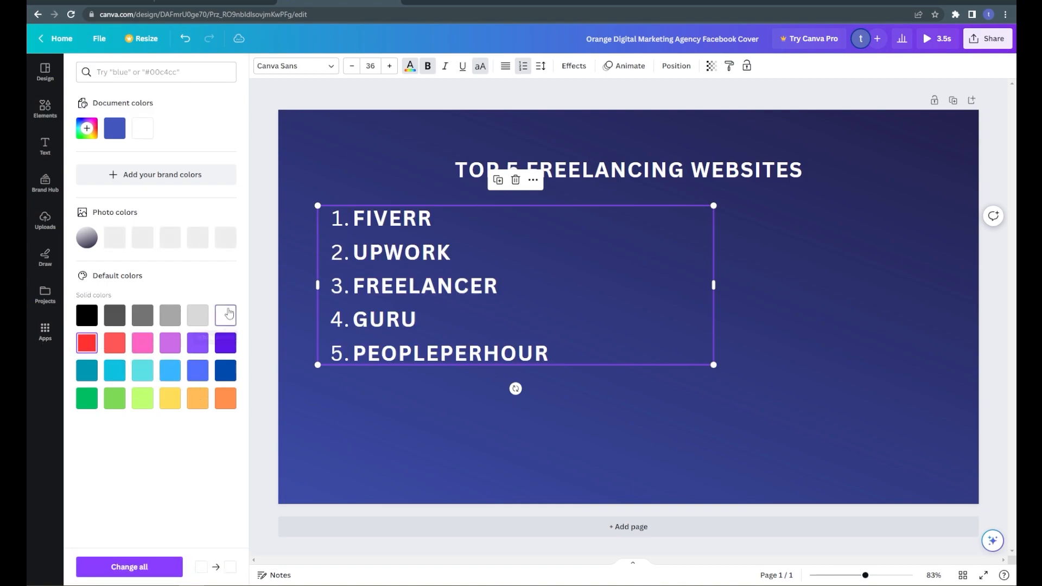
click(304, 178)
Change the numbered list's font to Montserrat.
click(346, 273)
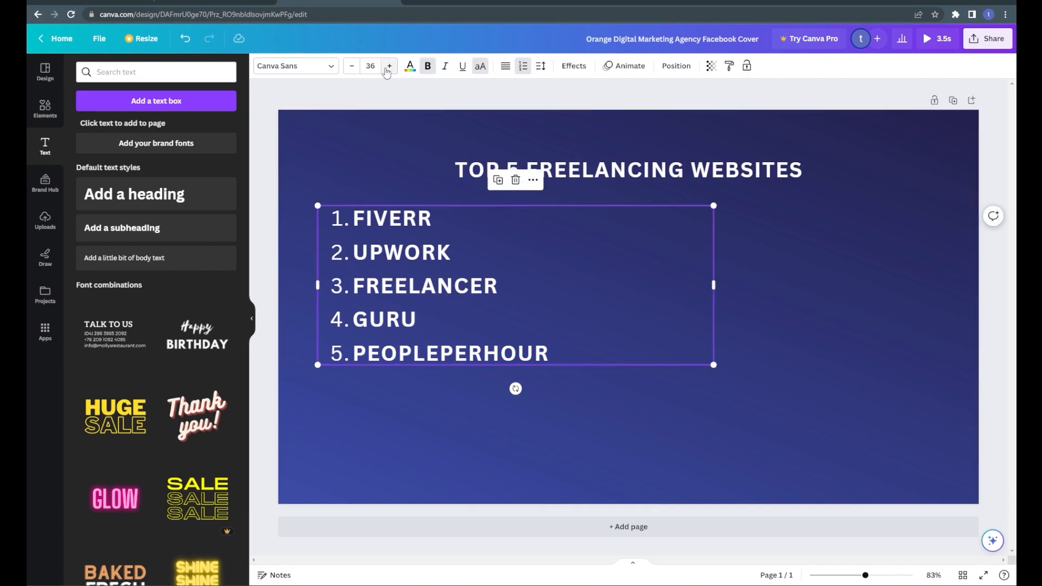
click(296, 66)
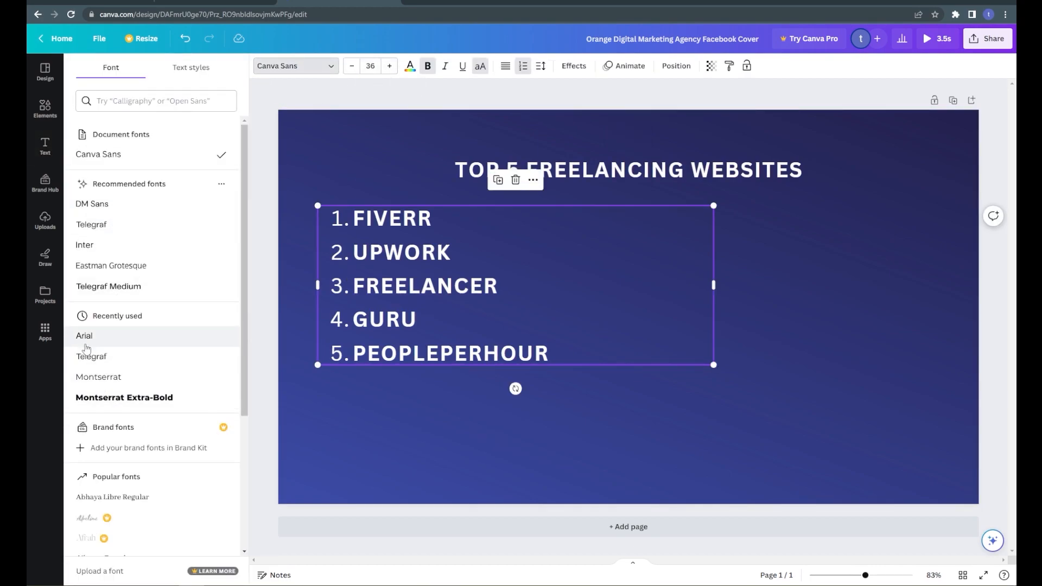
click(98, 376)
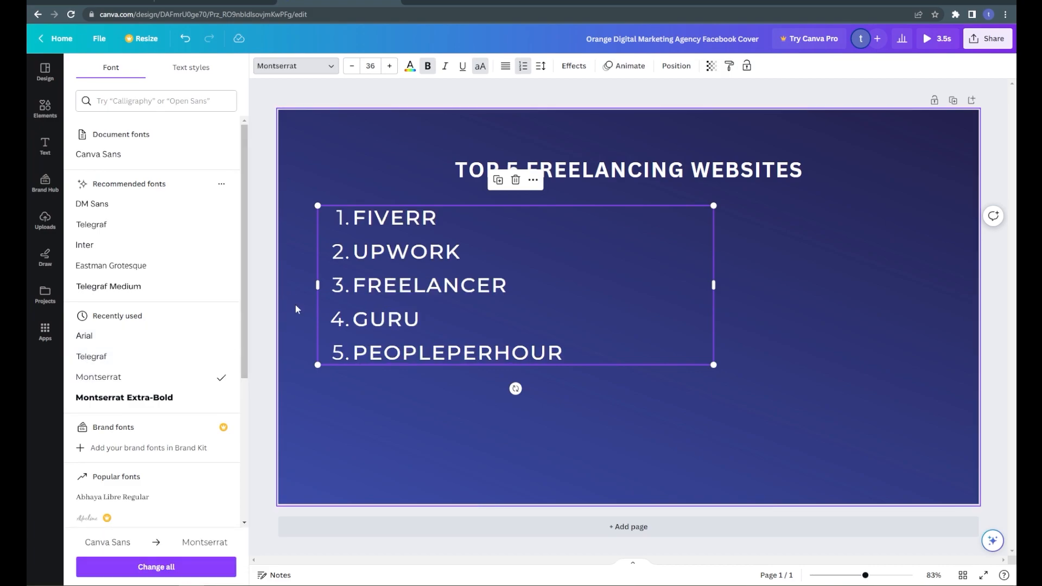
click(295, 304)
Change the font of the "TOP 5 FREELANCING WEBSITES" heading to Montserrat Extra-Bold.
click(473, 163)
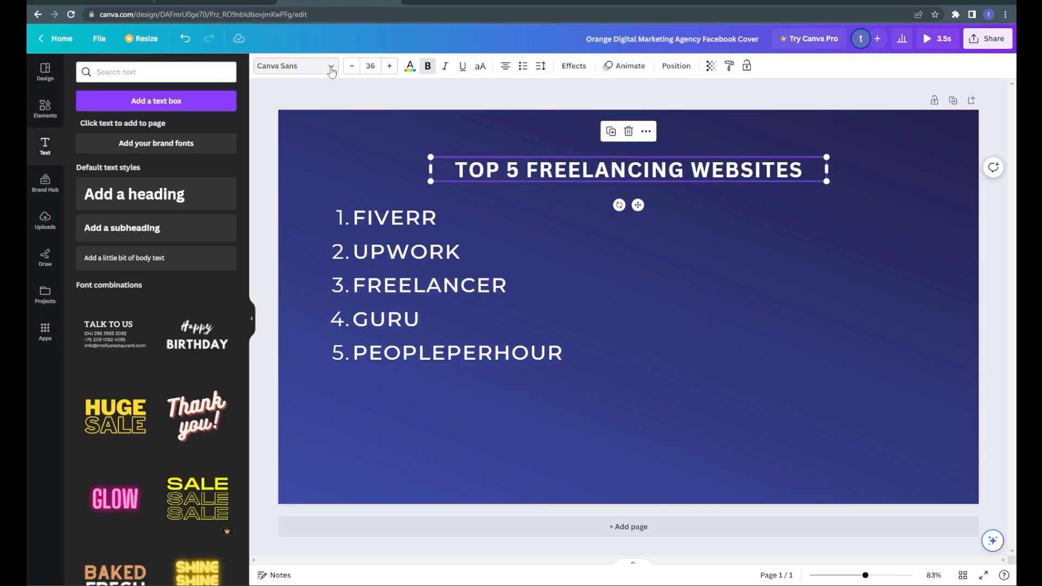
click(331, 67)
click(128, 408)
click(314, 188)
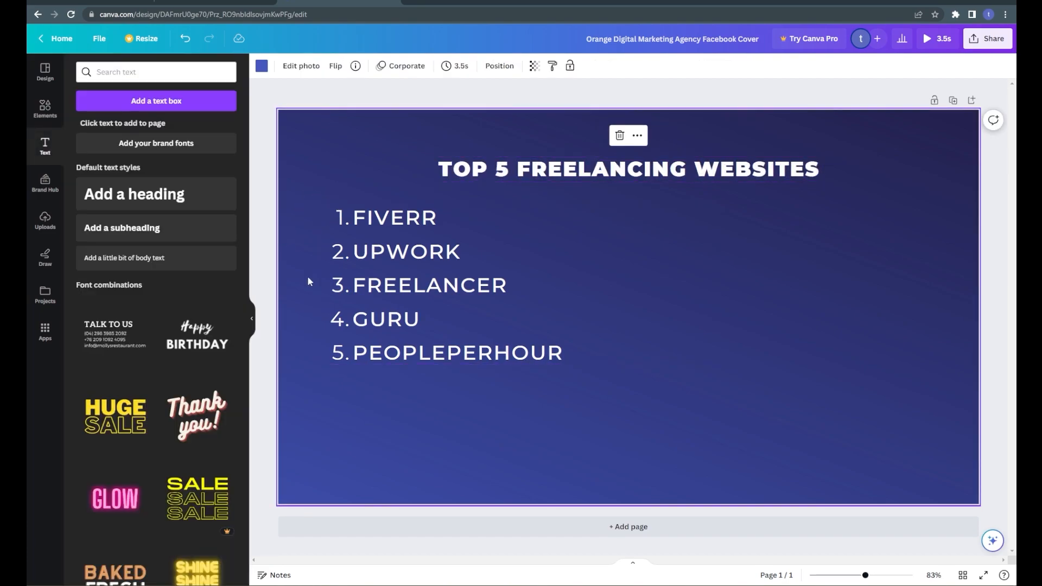
Set the line spacing of all the list text to about 2.07 and its letter spacing to about 124.
click(357, 262)
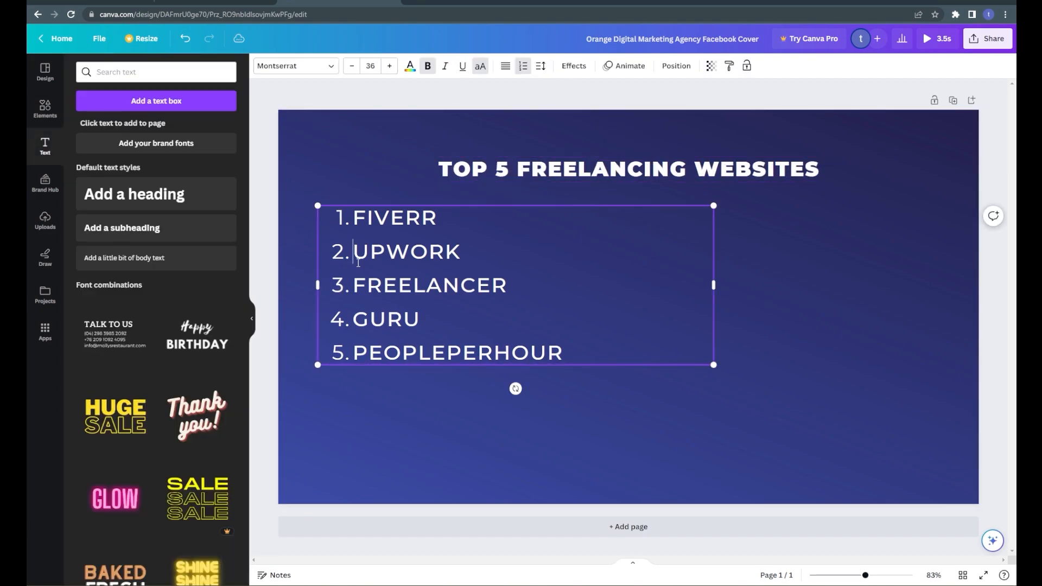
key(ctrl+a)
click(541, 66)
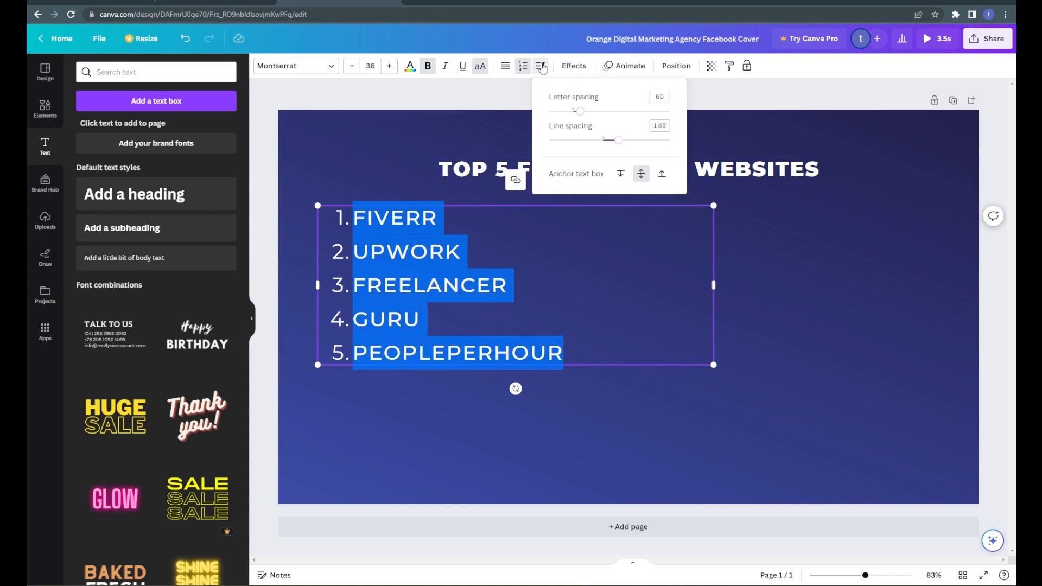
drag(619, 140, 645, 147)
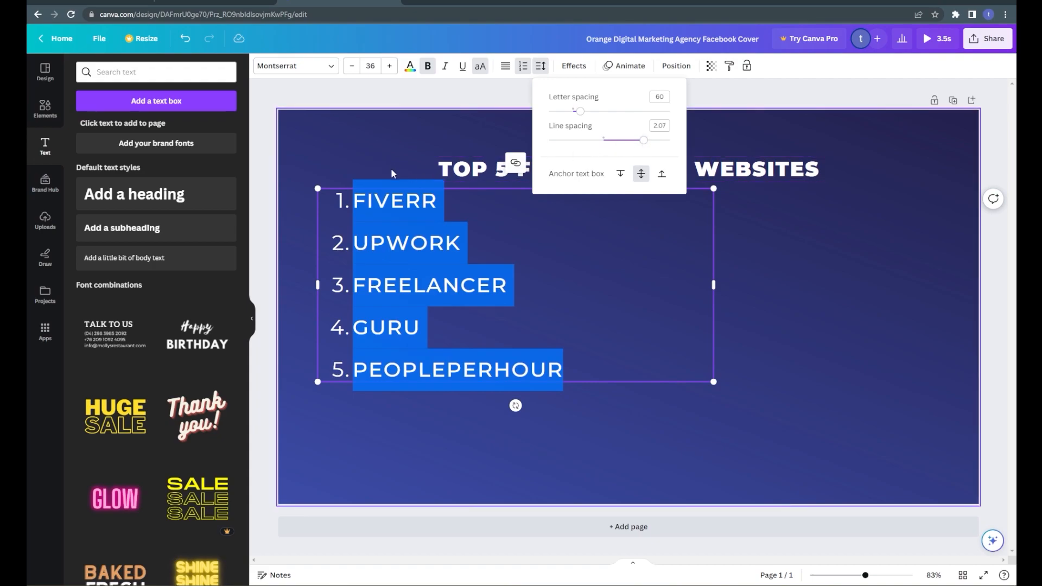
drag(580, 111, 590, 116)
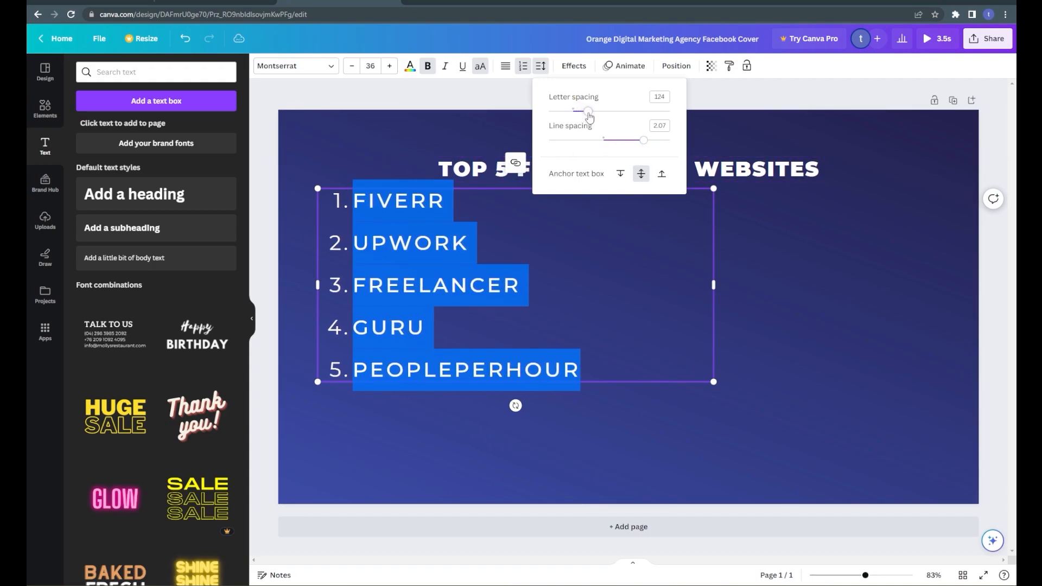
click(367, 167)
Move the numbered list down to leave a clear gap beneath the heading.
drag(354, 203, 357, 225)
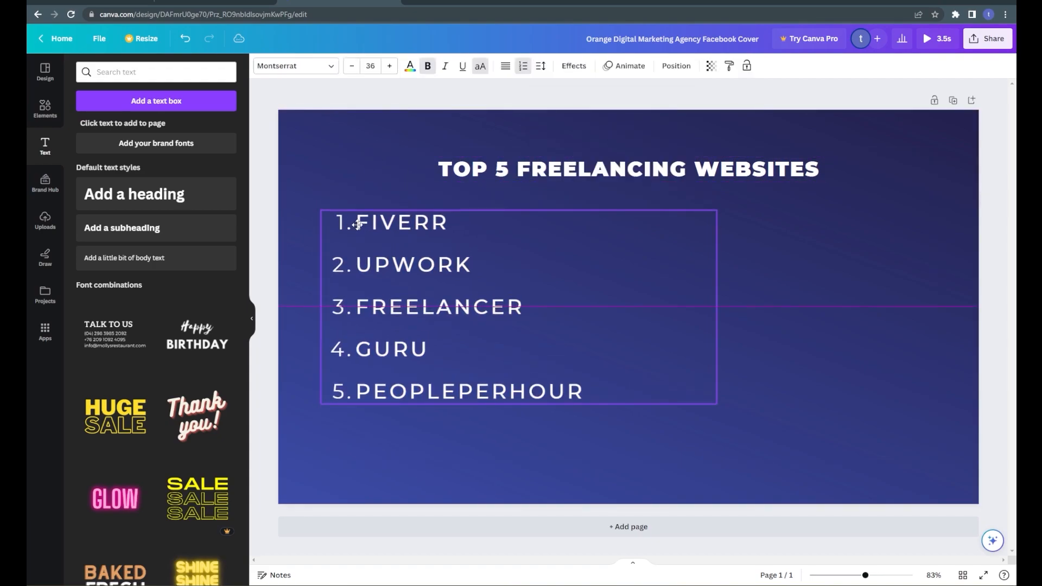
click(313, 182)
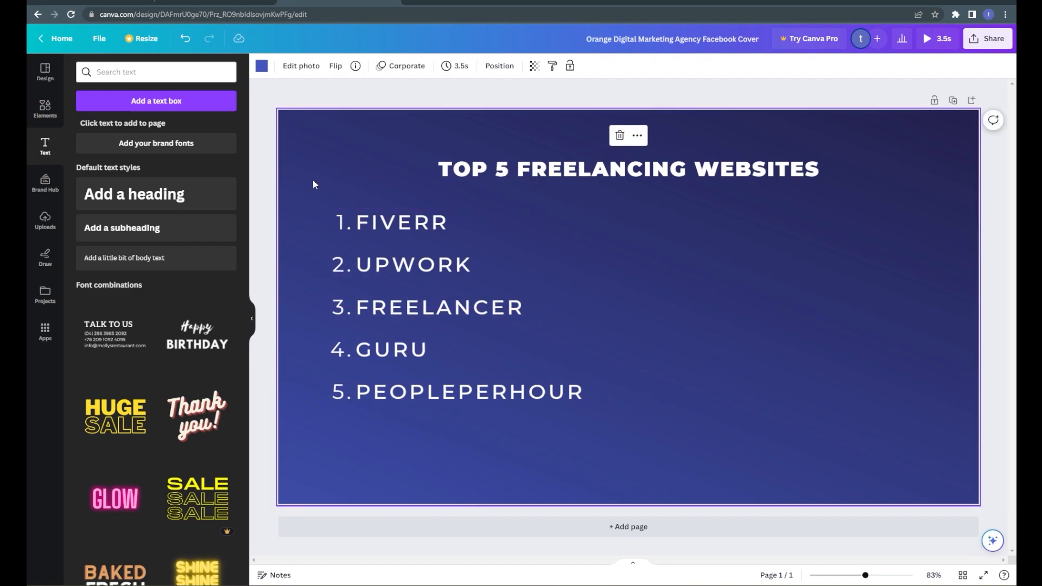
drag(365, 221, 362, 238)
click(285, 177)
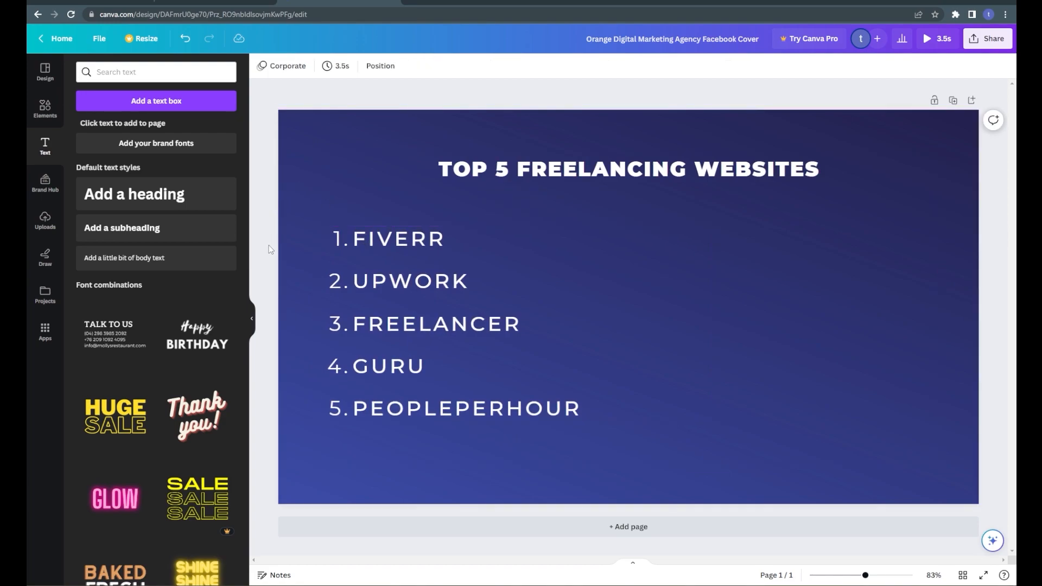
click(365, 262)
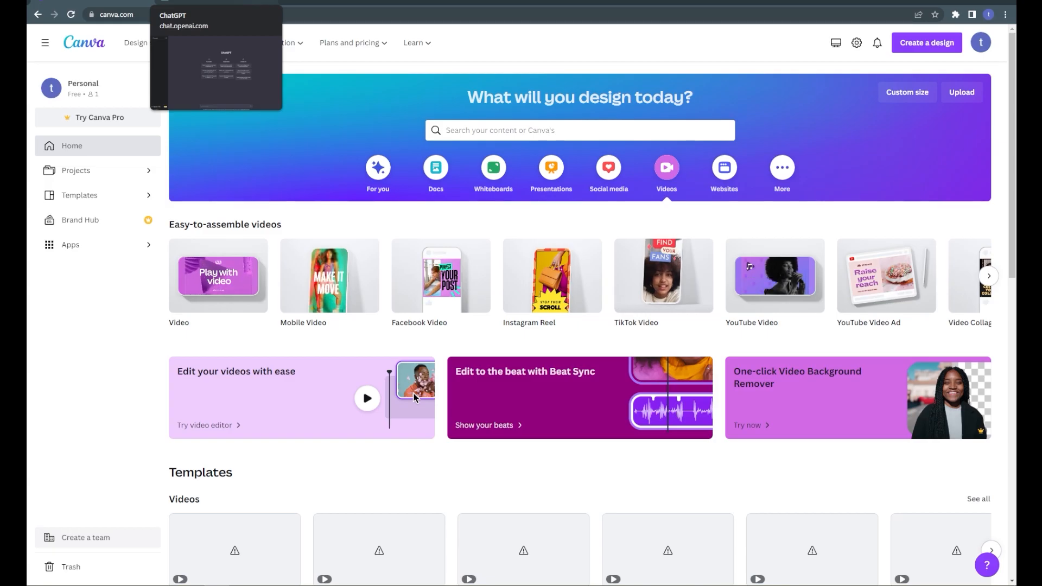
Switch to ChatGPT and send the prompt "Create 5 motivational quotes".
click(216, 1)
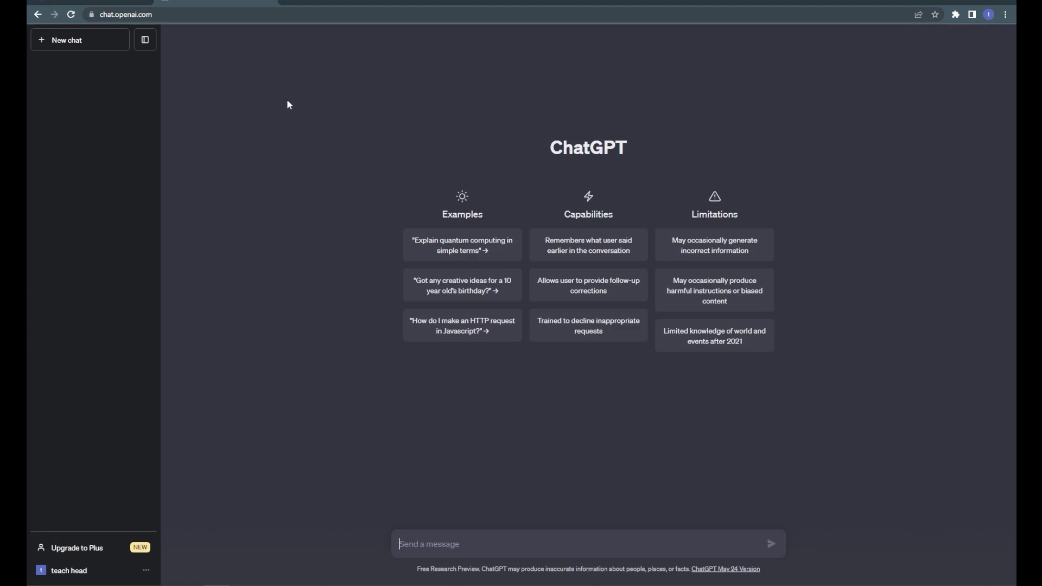
text(Create 5 motivational quotes)
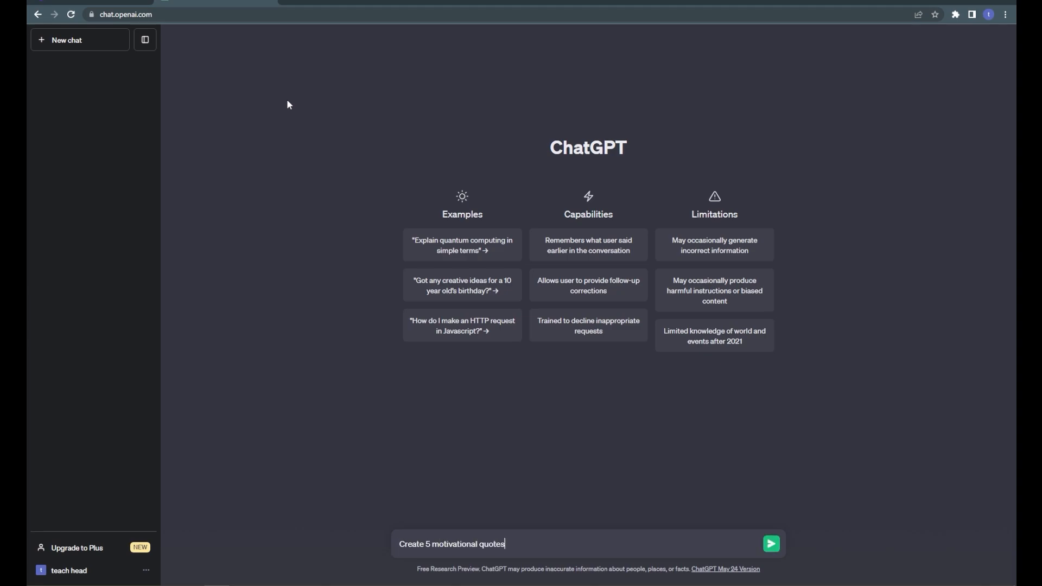
key(Return)
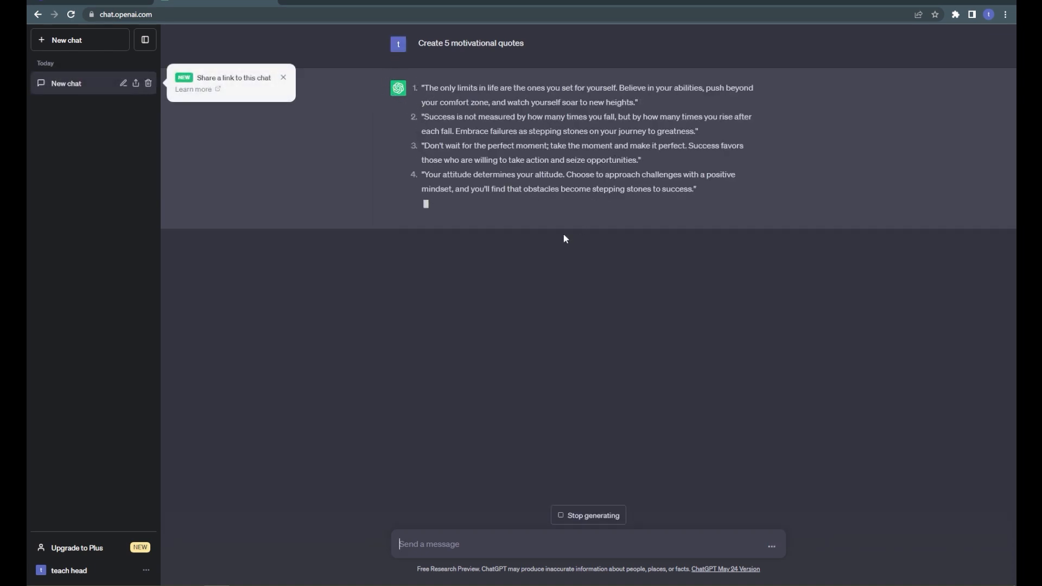
Dismiss the chat-sharing tip and highlight the text of the first motivational quote in the response.
click(284, 77)
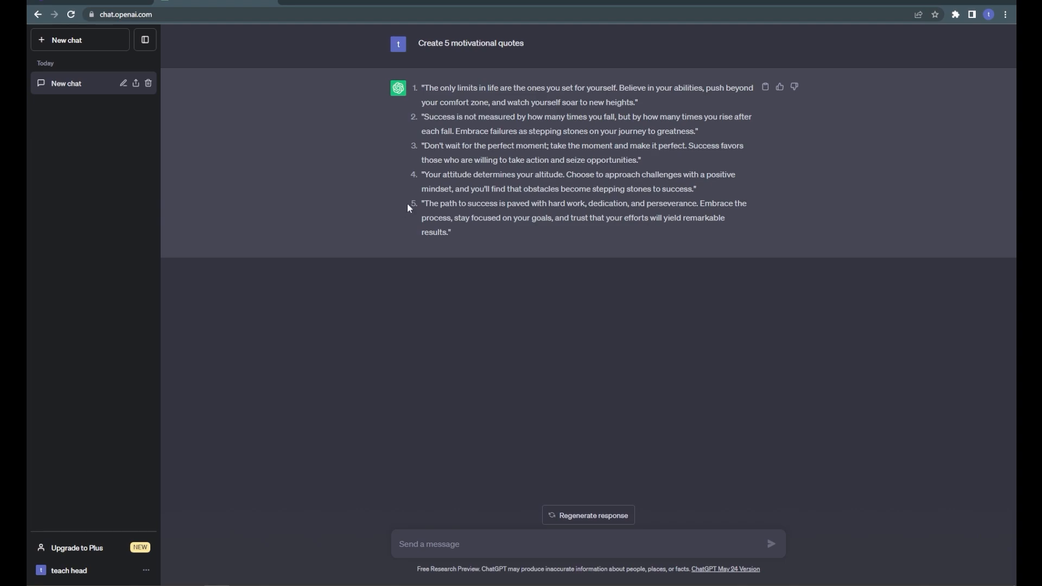
drag(422, 88, 637, 102)
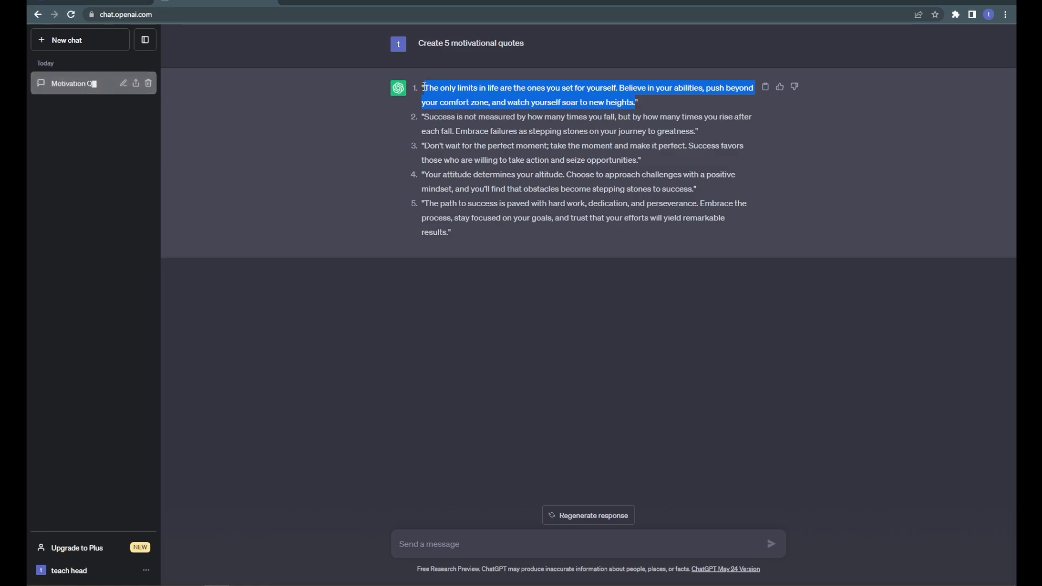
click(425, 86)
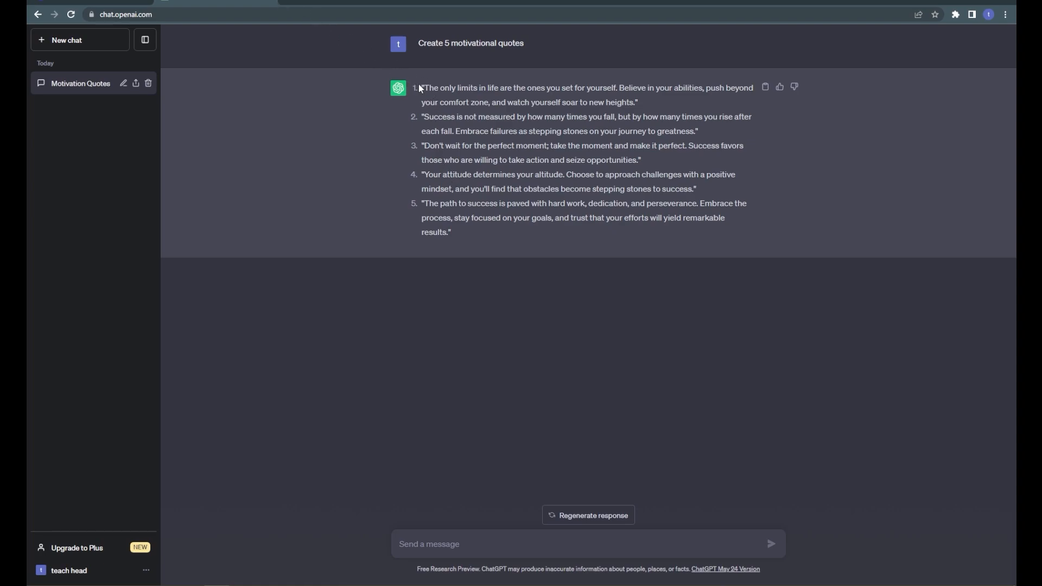
Switch to Canva, create a blank Mobile Video design and browse its suggested templates.
click(117, 2)
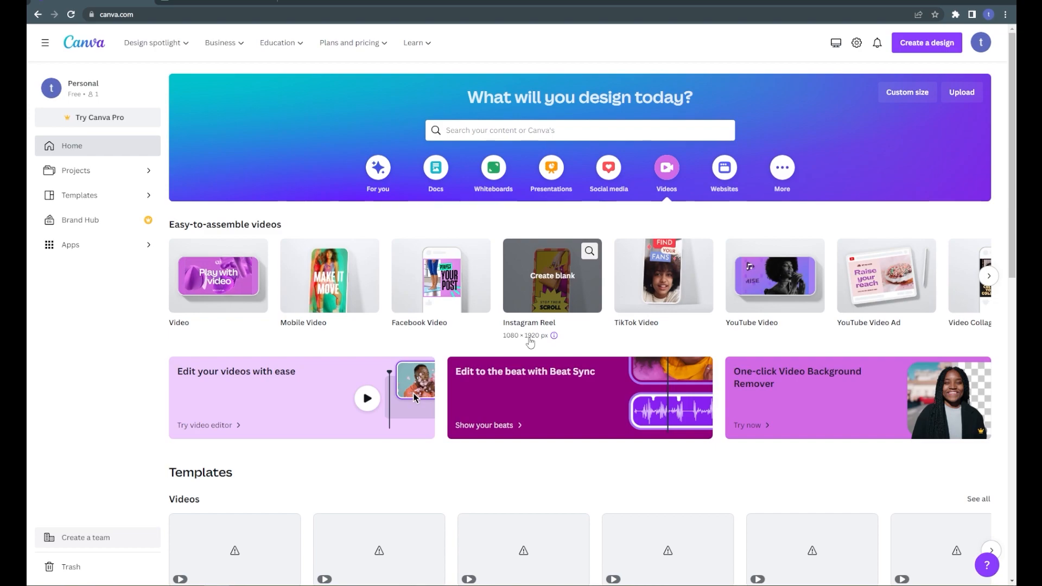
click(541, 295)
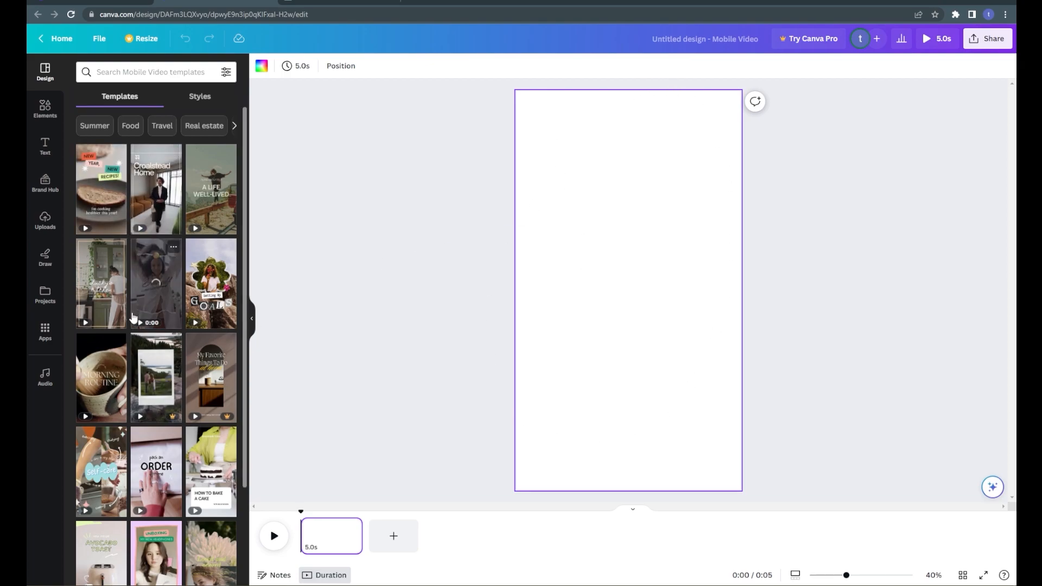
scroll(133, 314, down, 9)
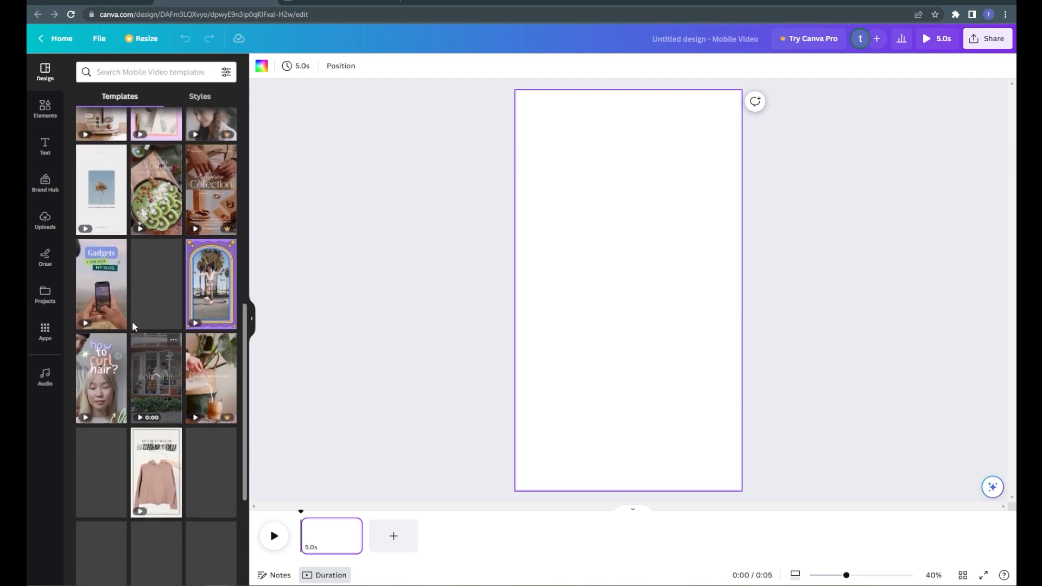
scroll(133, 337, down, 3)
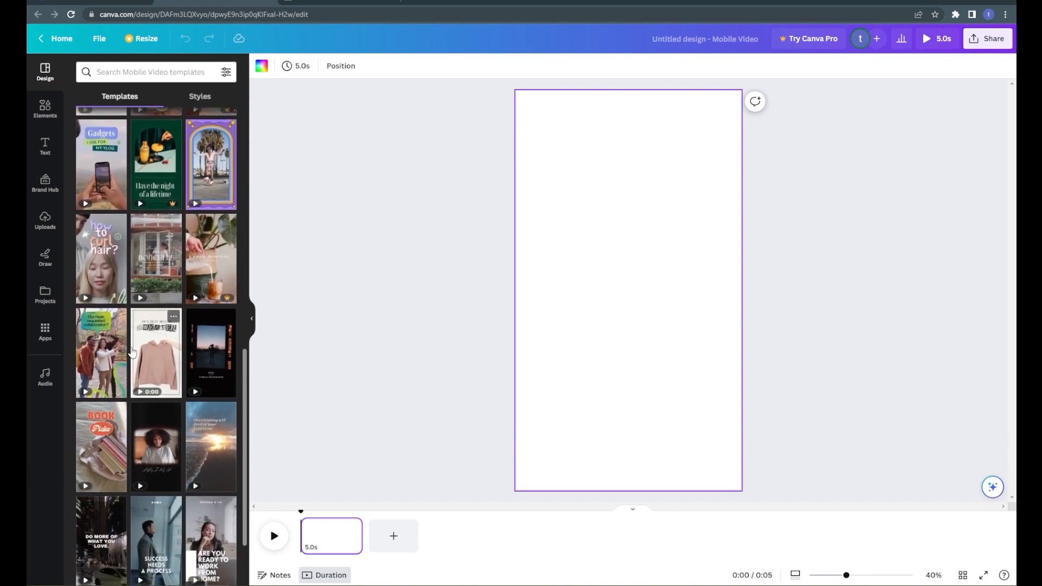
scroll(132, 353, up, 1)
scroll(133, 353, down, 1)
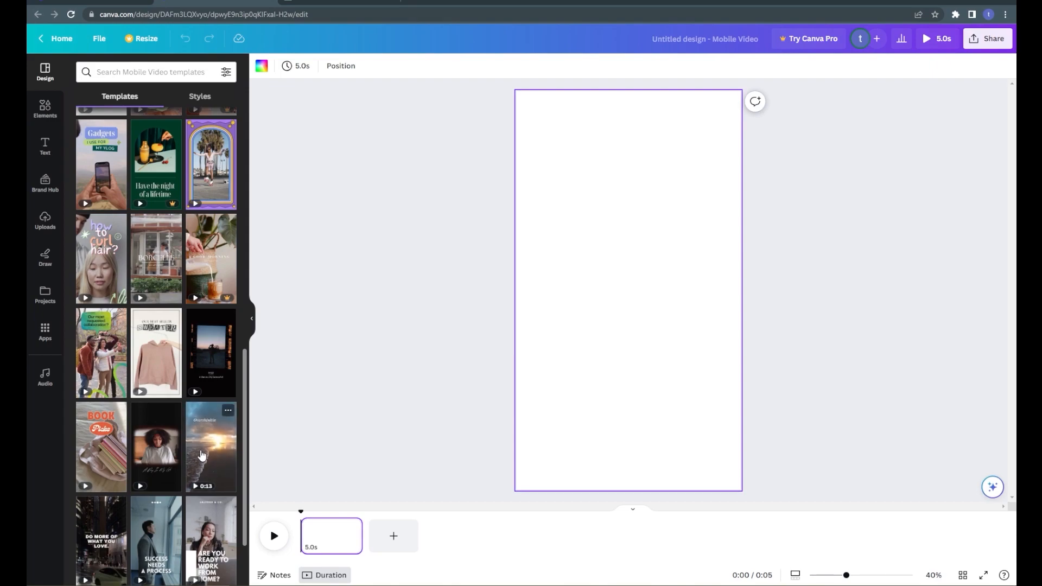
scroll(196, 358, up, 10)
Search the templates for "motivation" and apply the ocean video template reading "Take a deep breath and try all over again".
click(149, 64)
text(motivation)
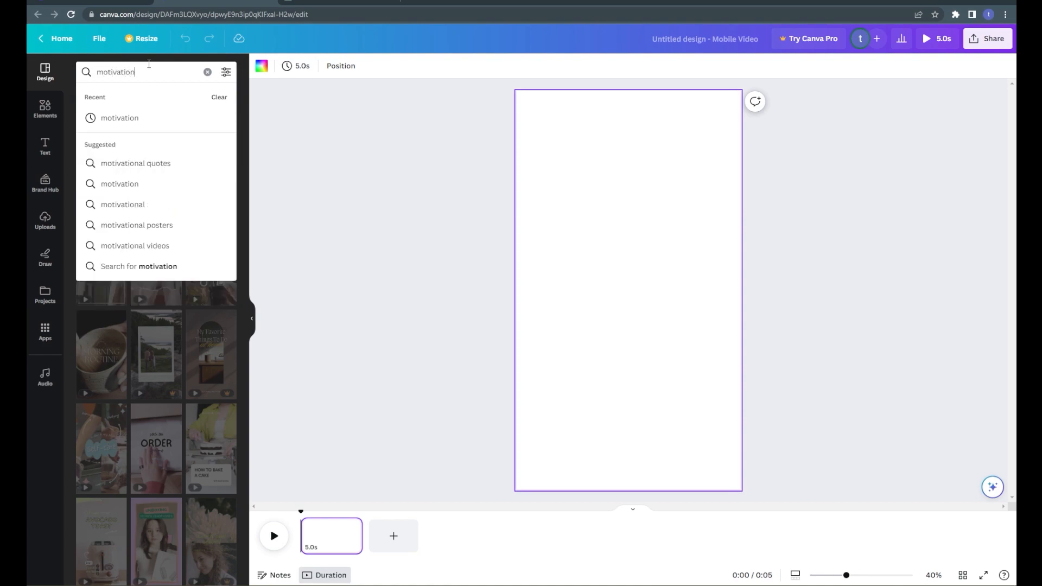
key(Return)
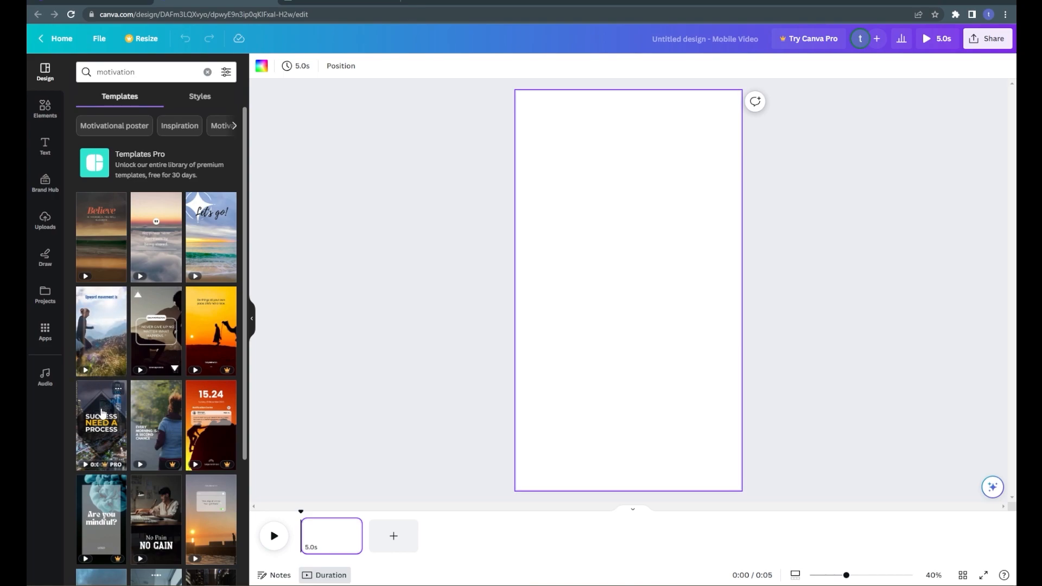
scroll(150, 380, down, 3)
scroll(125, 369, down, 6)
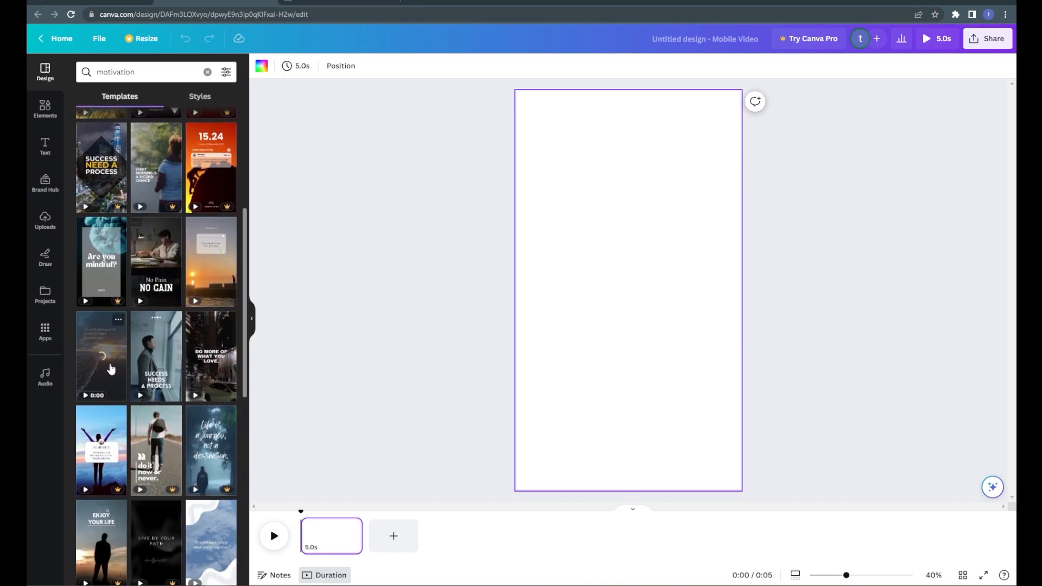
scroll(181, 356, down, 1)
scroll(99, 375, down, 2)
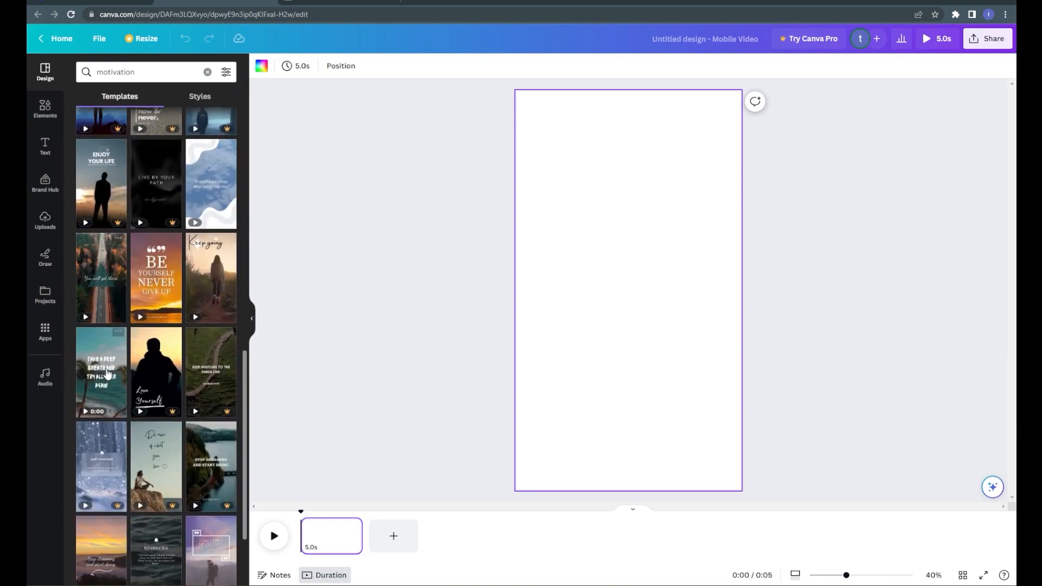
click(100, 377)
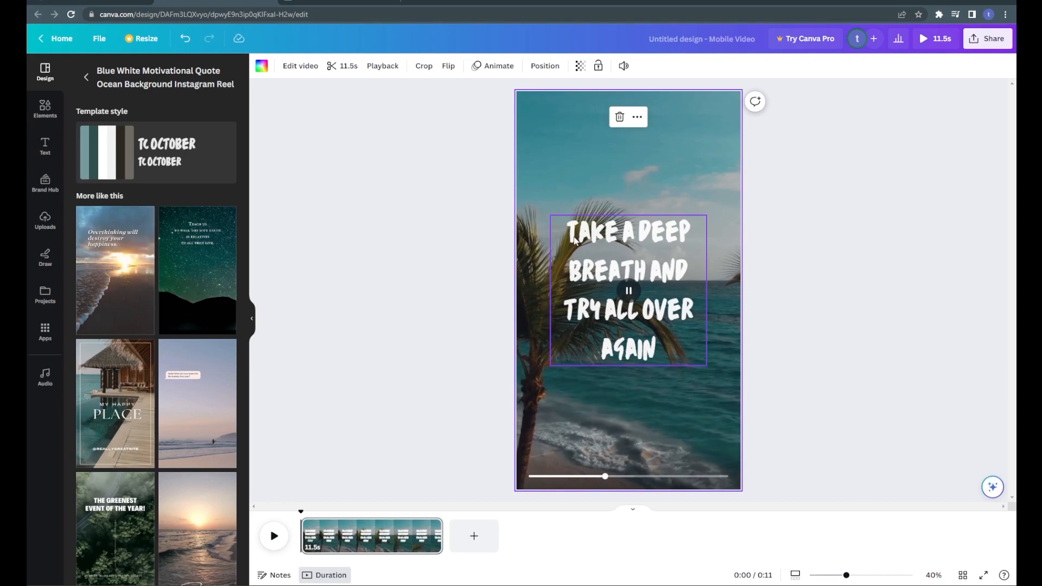
Review the five motivational quotes in ChatGPT against the quote text of the Canva template.
click(356, 2)
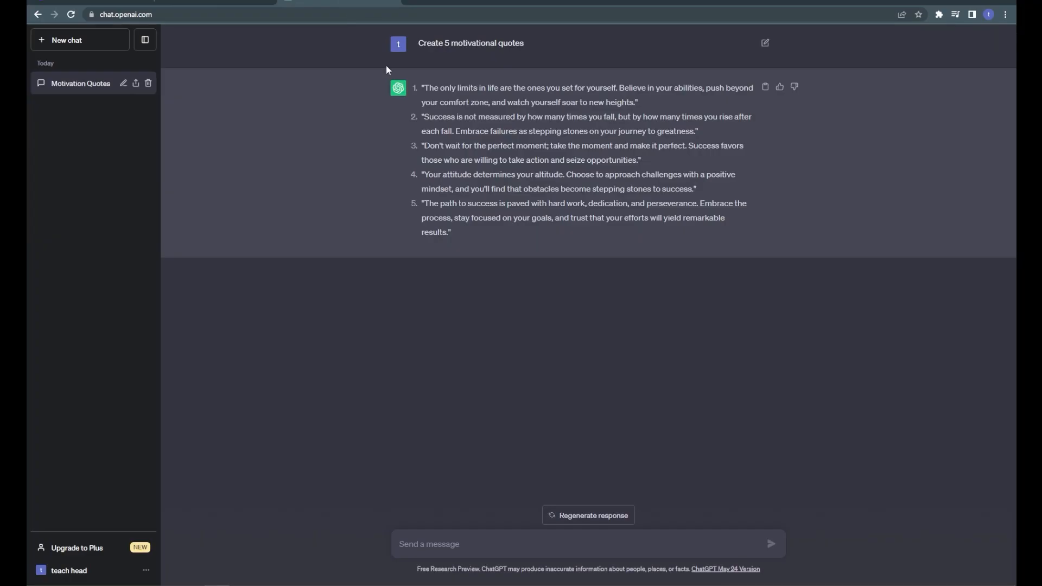
drag(423, 88, 636, 102)
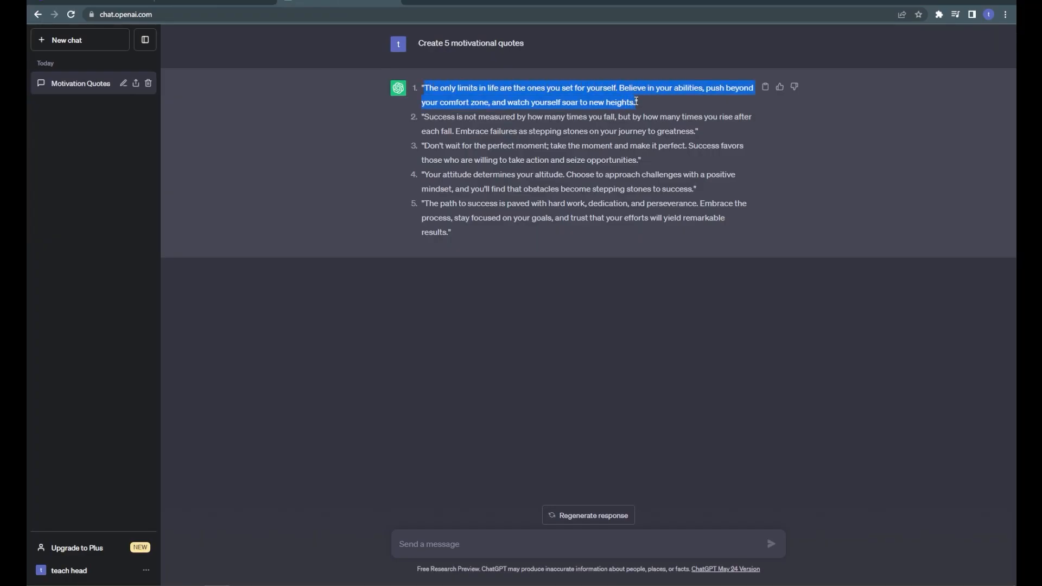
click(166, 2)
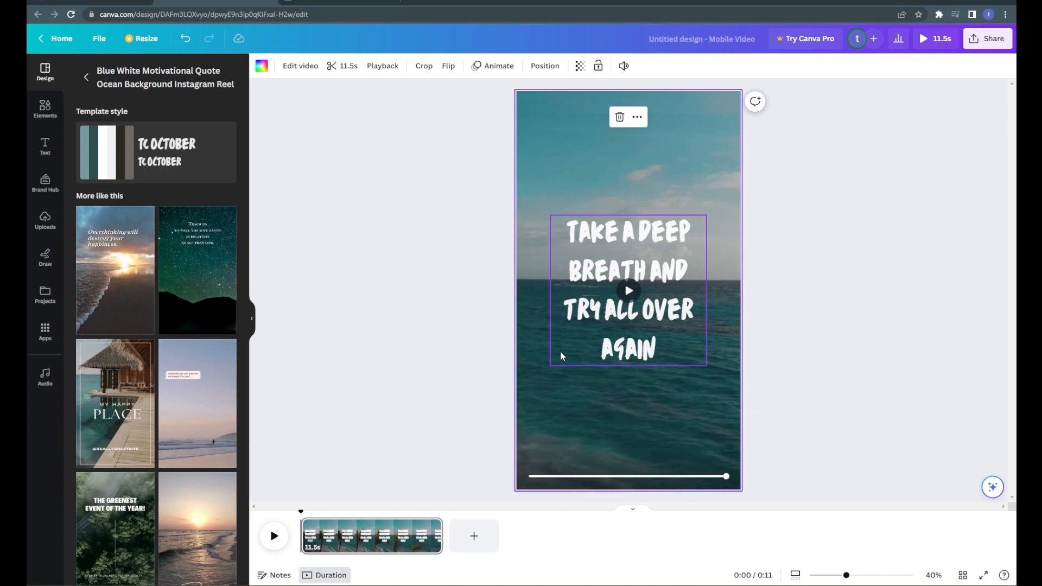
click(302, 4)
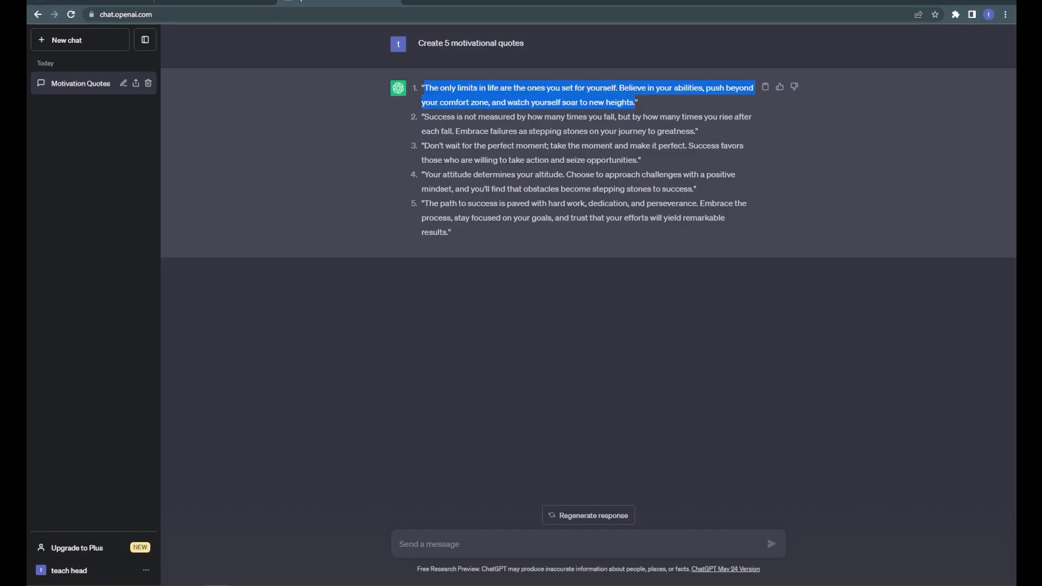
drag(424, 88, 622, 104)
drag(423, 117, 450, 232)
click(450, 232)
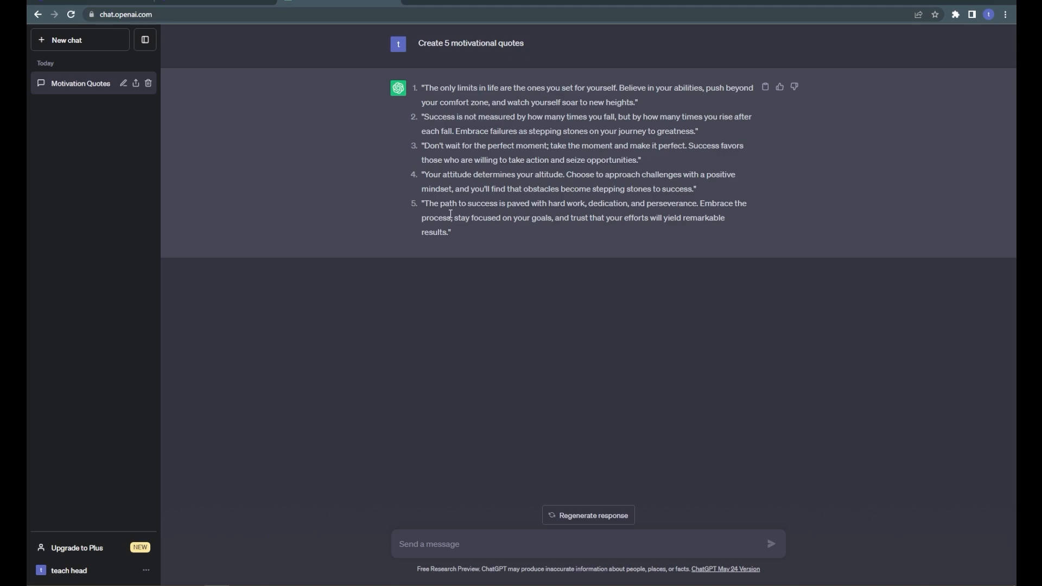
click(347, 3)
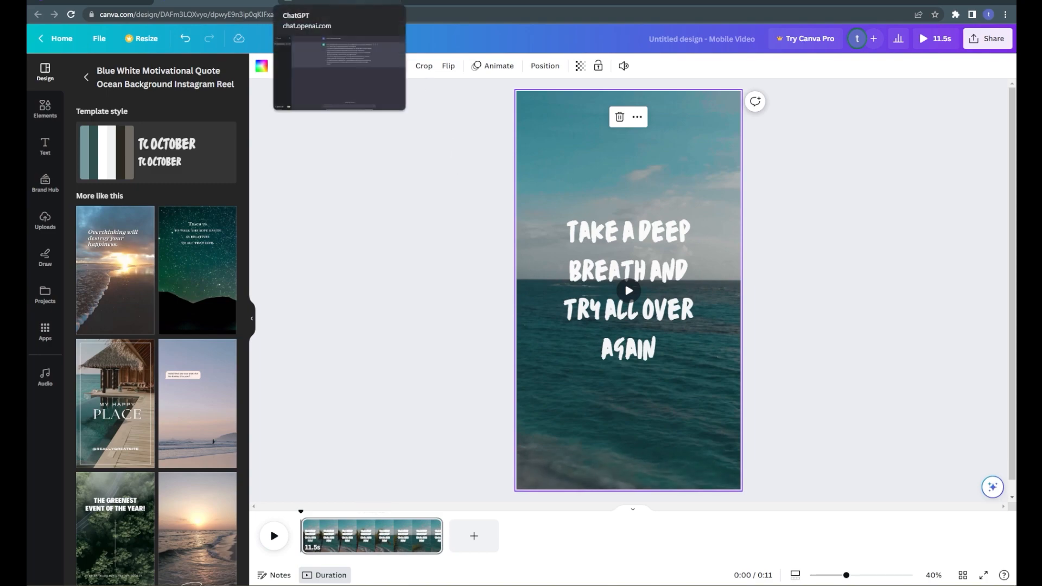
Switch to ChatGPT and copy the first quote, from "The only limits in life" to "new heights", without its quotation marks.
click(369, 3)
drag(425, 88, 633, 103)
key(ctrl+c)
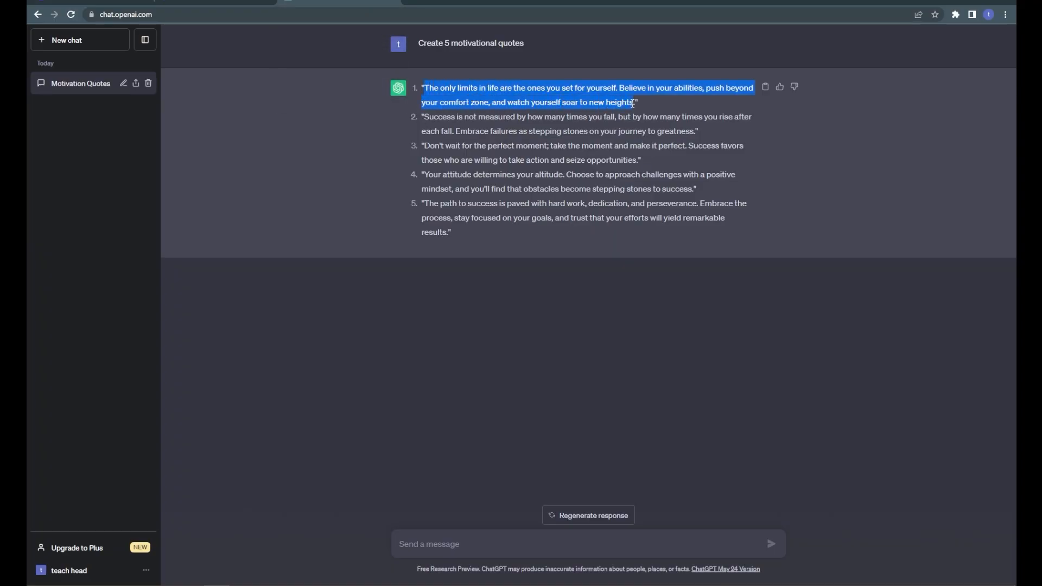
right_click(607, 104)
click(623, 112)
Search the web in a new tab for "free text to speech for youtube videos" and open Narakeet's text-to-audio tool.
key(ctrl+t)
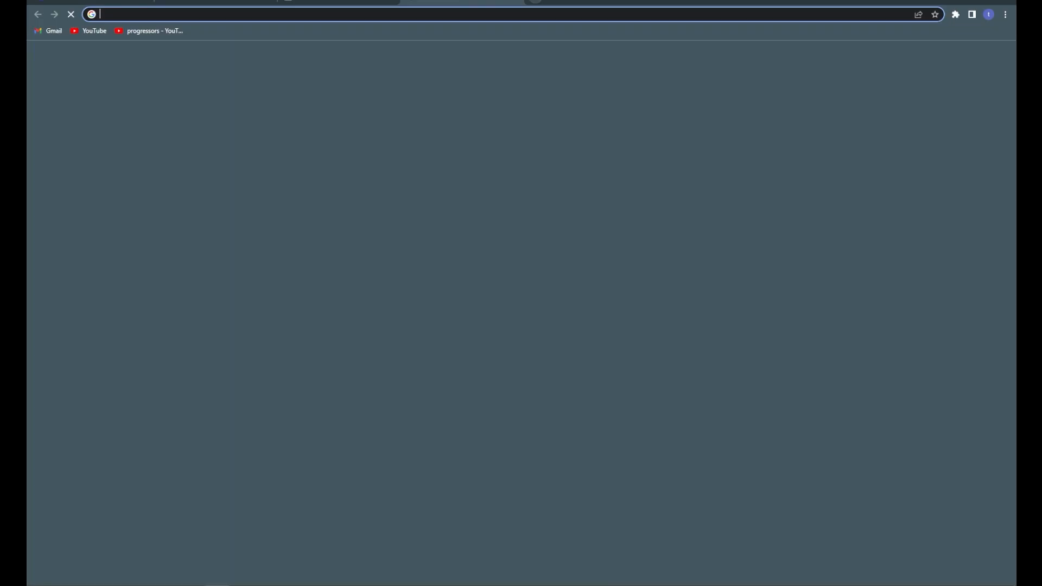
text(free text to speech for youtube videos)
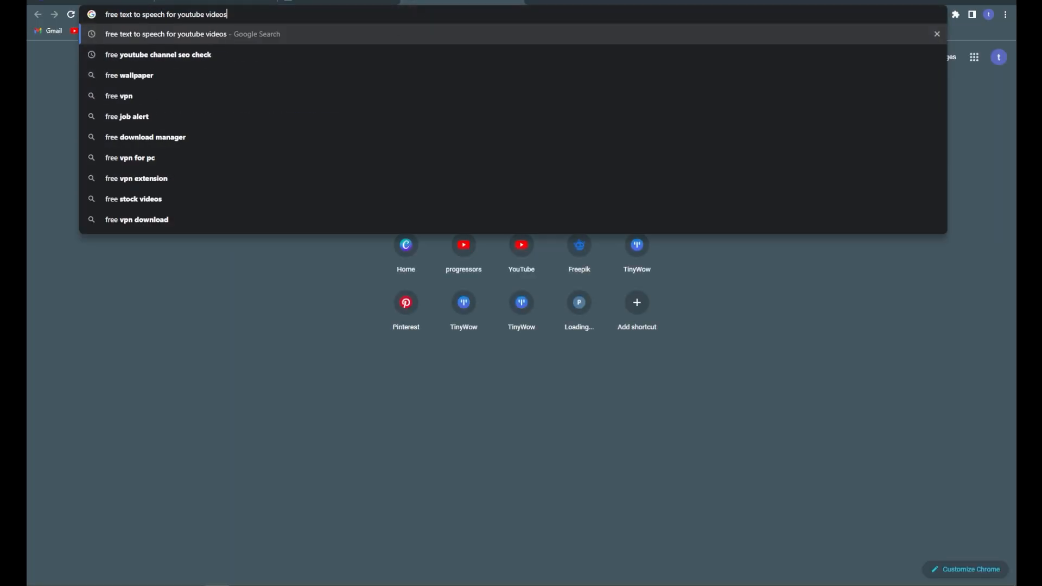
key(Return)
scroll(145, 304, down, 7)
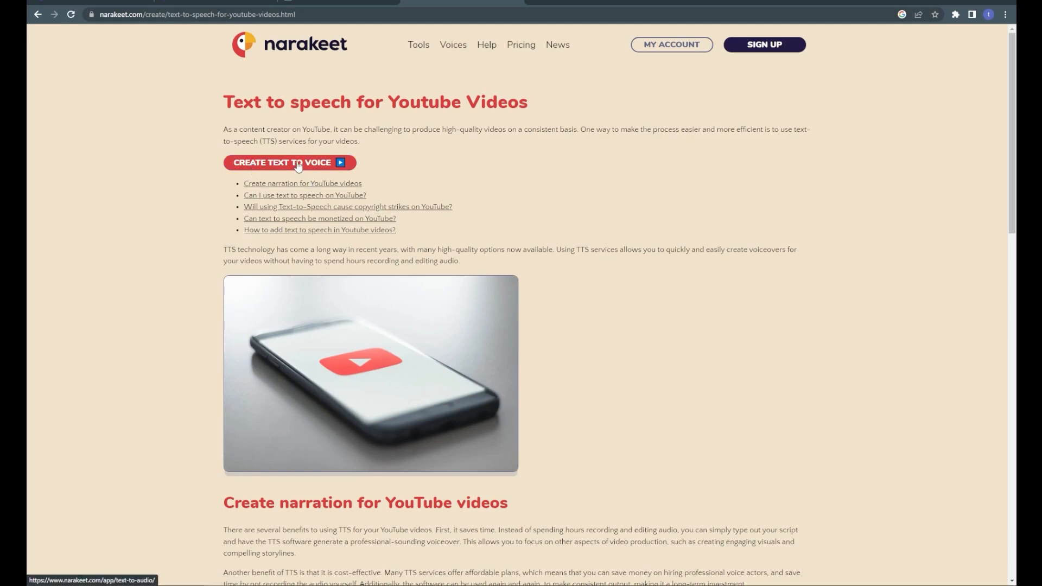
click(247, 168)
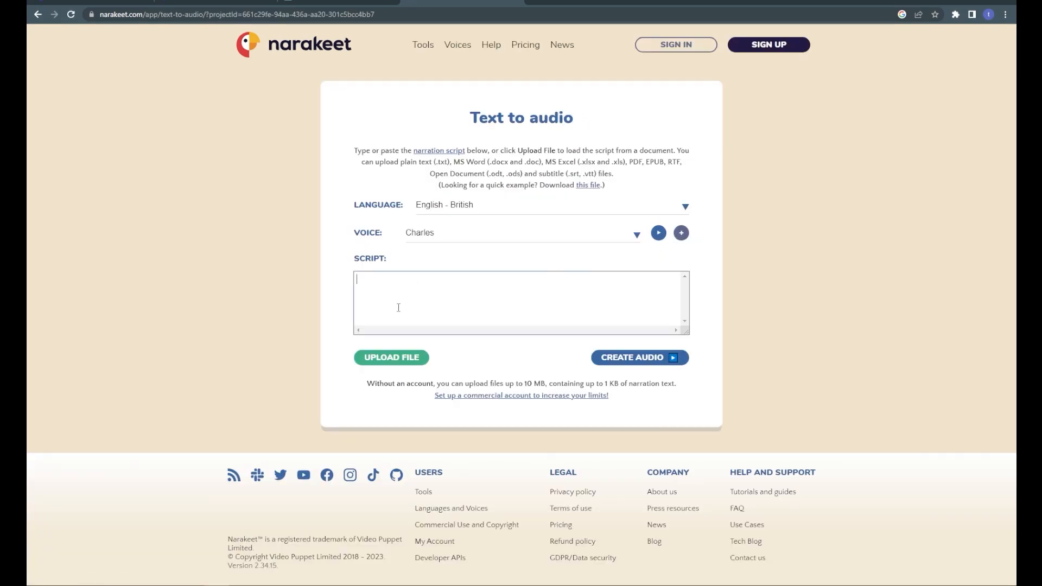
Paste the copied first quote as the narration script and create the audio with the English - British voice Charles.
click(399, 306)
key(ctrl+v)
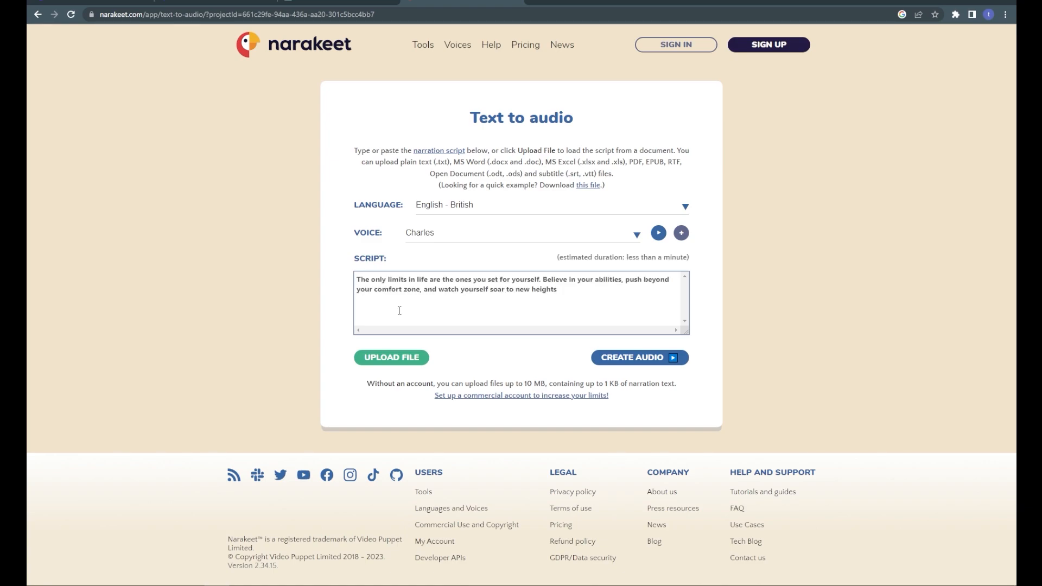
click(452, 231)
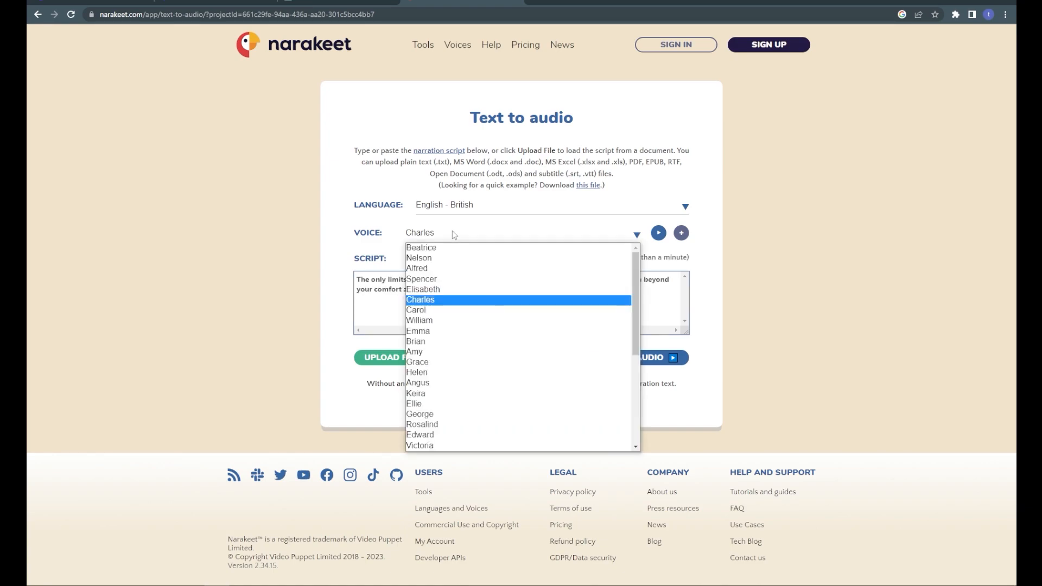
click(344, 287)
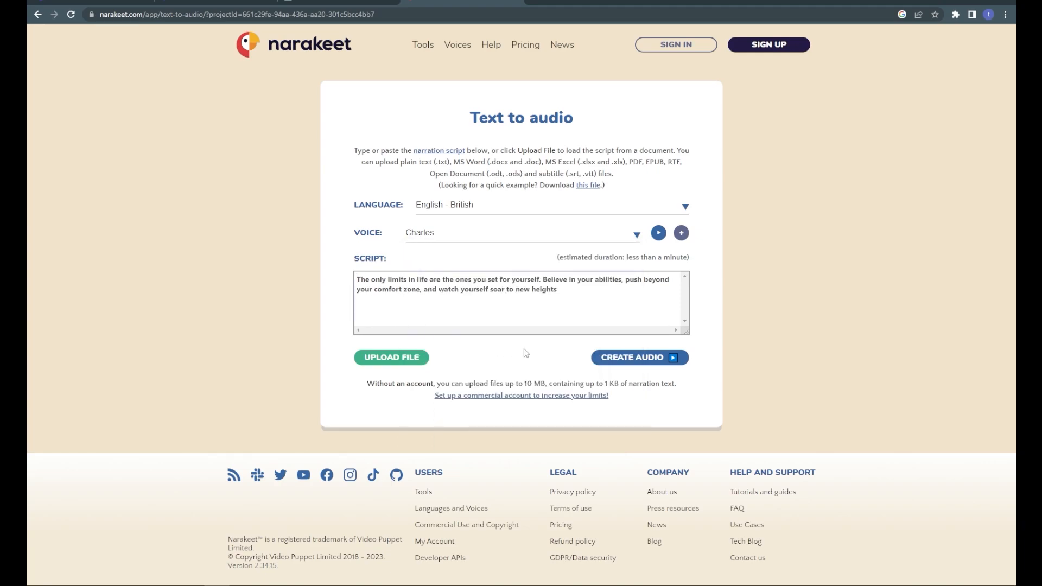
click(613, 364)
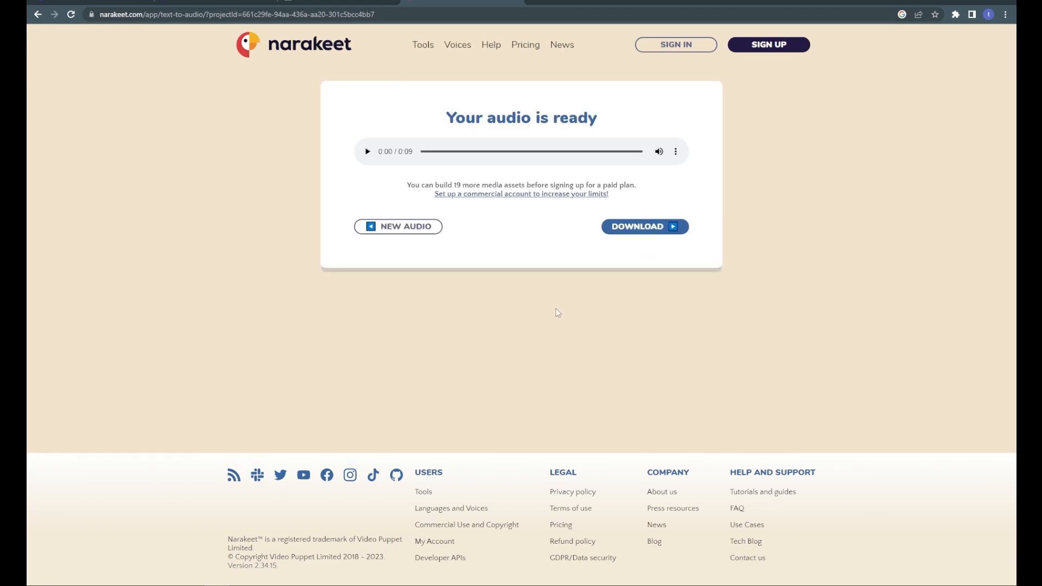
Play the generated narration of the first quote and download its audio file.
click(366, 153)
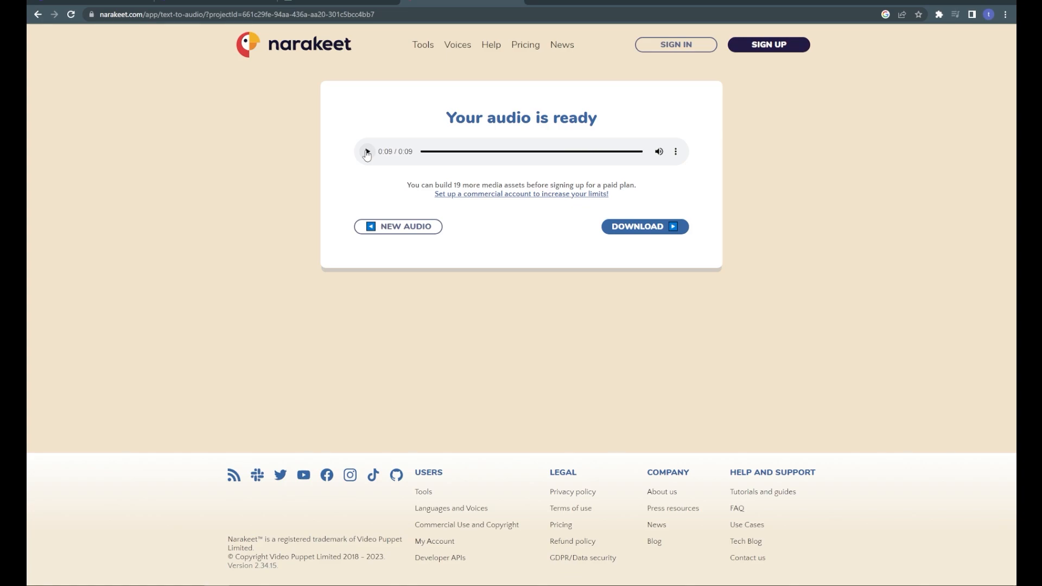
click(357, 6)
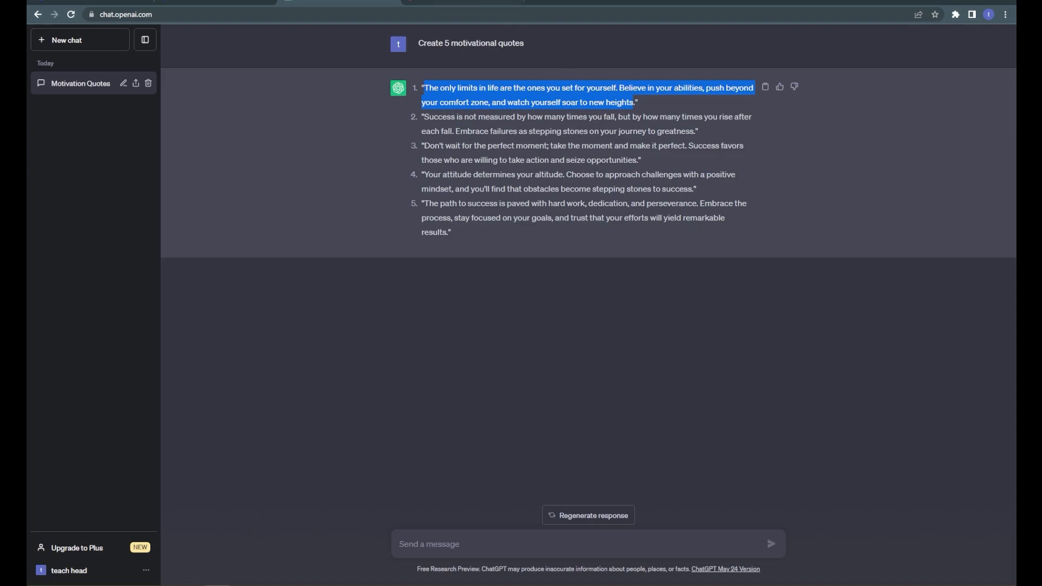
click(461, 2)
click(628, 234)
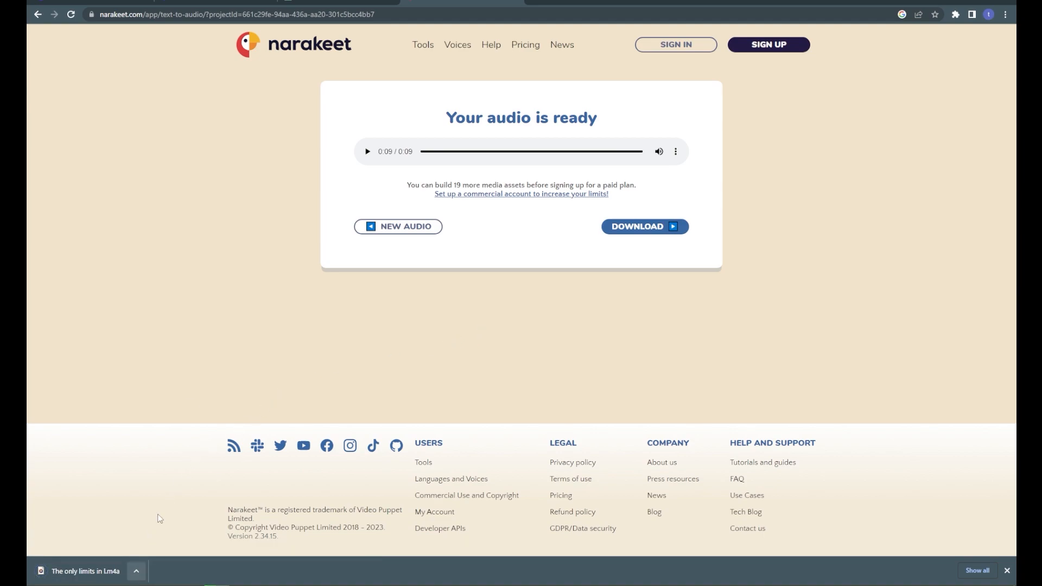
Copy the second quote from ChatGPT and use it to replace the script of a new audio in Narakeet.
click(328, 2)
drag(423, 117, 696, 133)
key(ctrl+c)
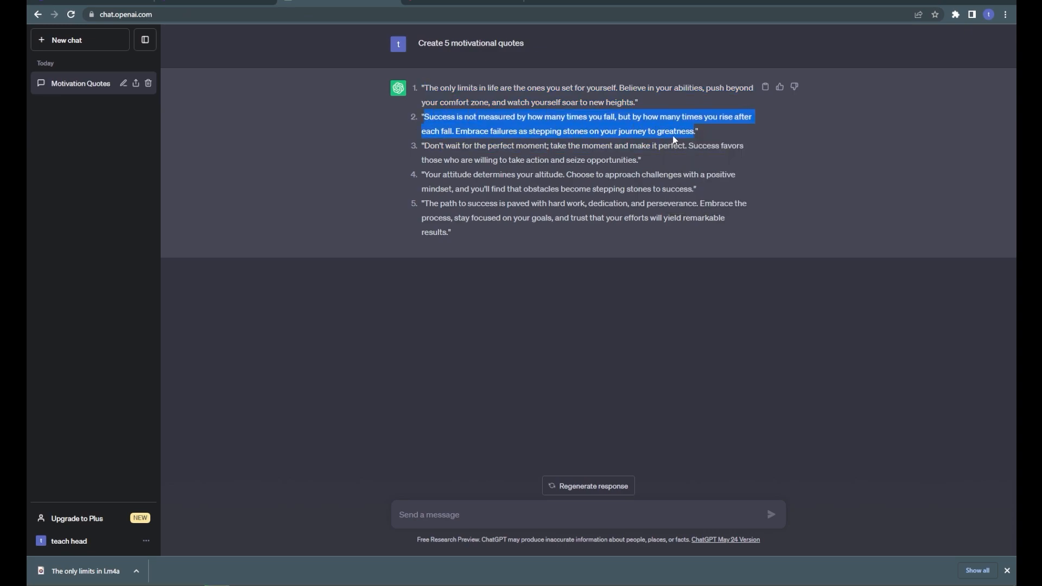
click(451, 2)
click(392, 232)
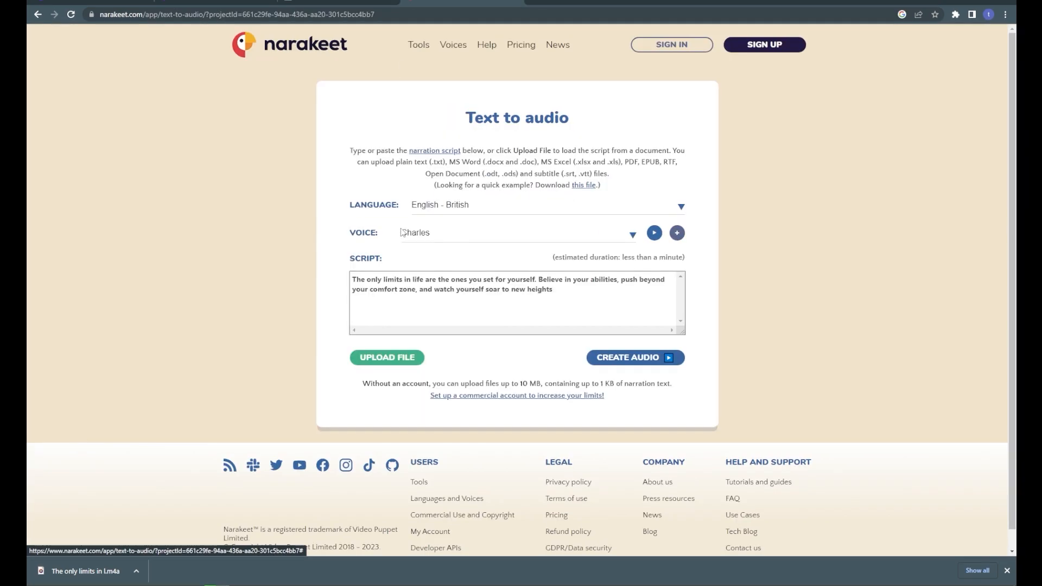
key(ctrl+a)
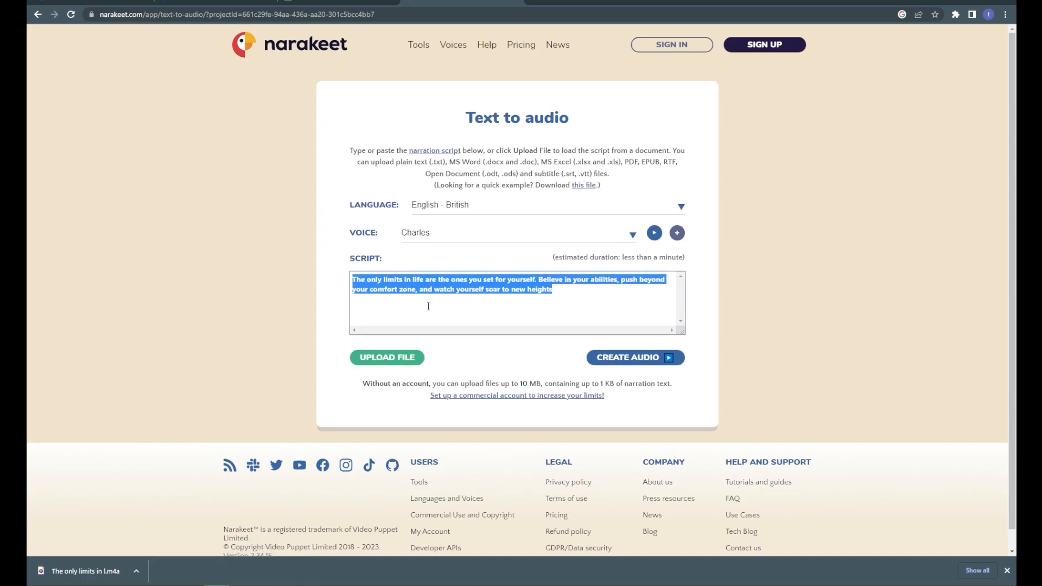
key(ctrl+v)
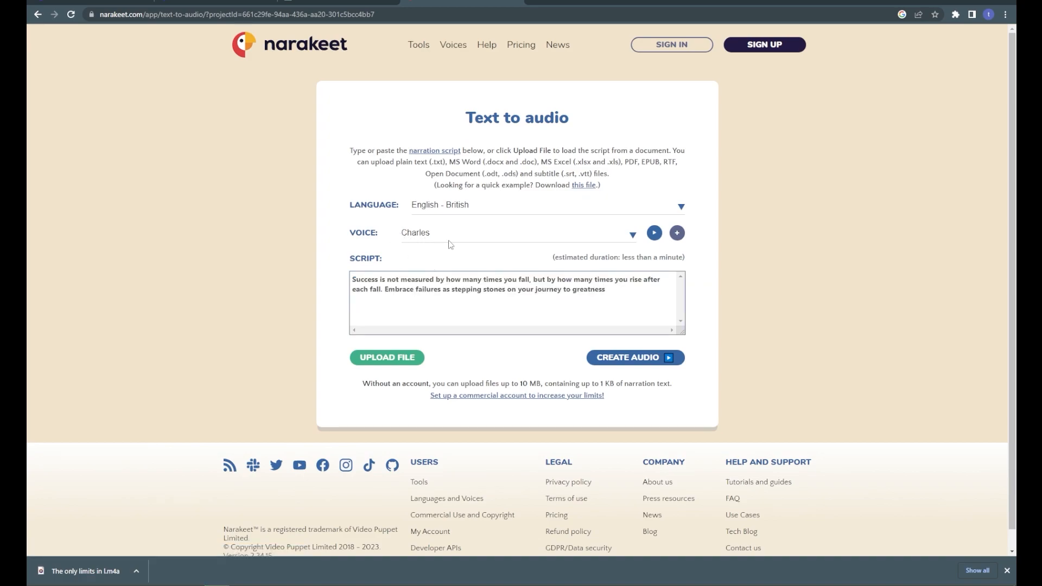
Select Charles as the voice for the second quote's narration in Narakeet.
click(374, 2)
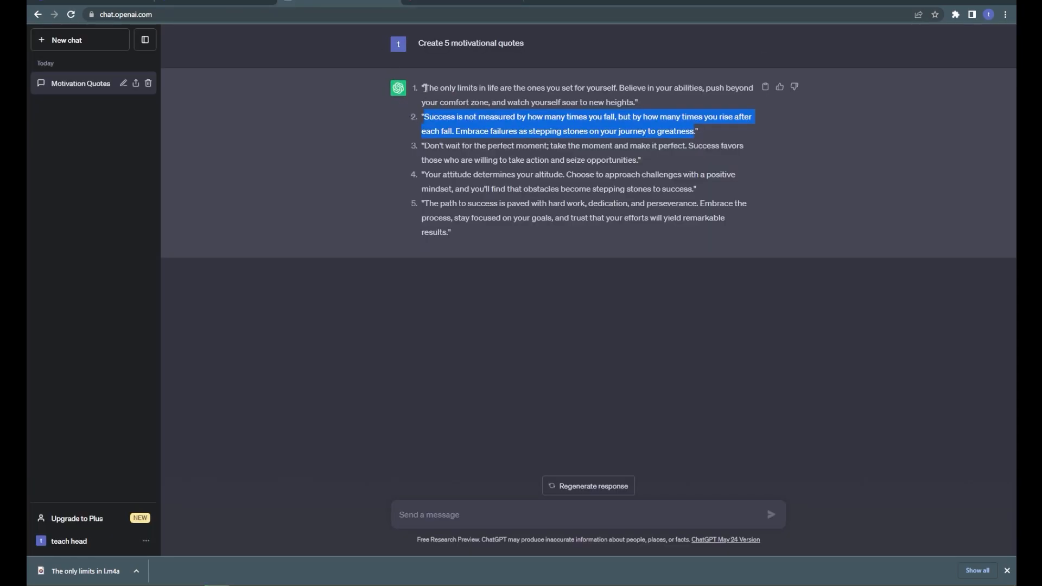
key(ctrl+Tab)
click(419, 235)
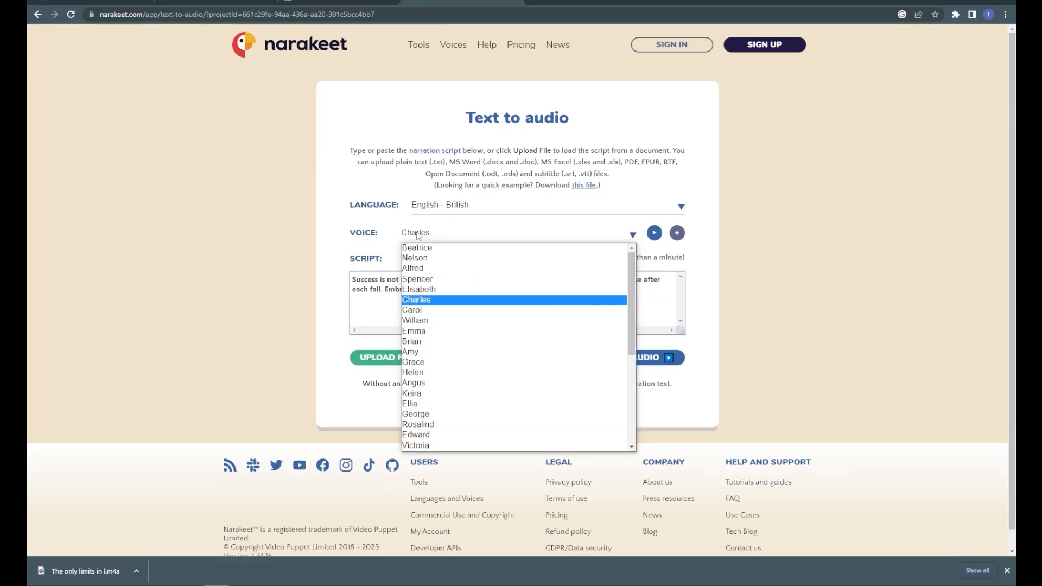
click(439, 305)
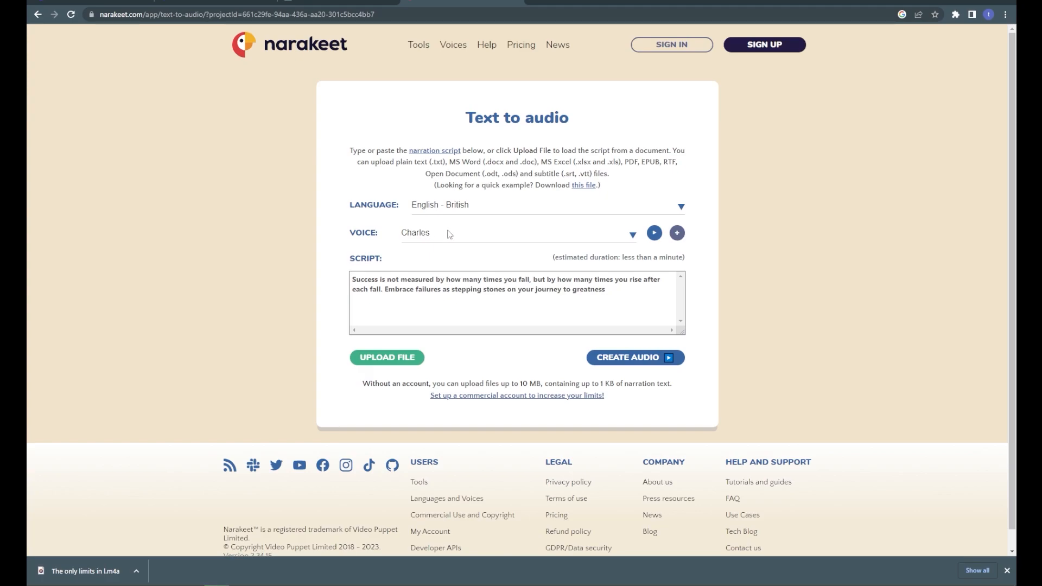
Create the second quote's narration audio with the selected voice and download the file.
click(616, 359)
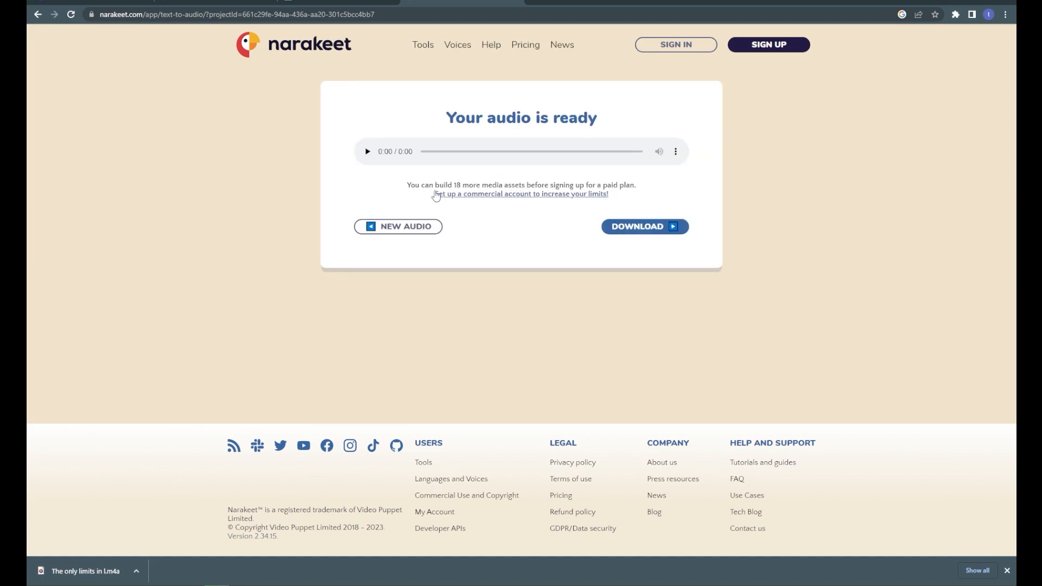
click(613, 227)
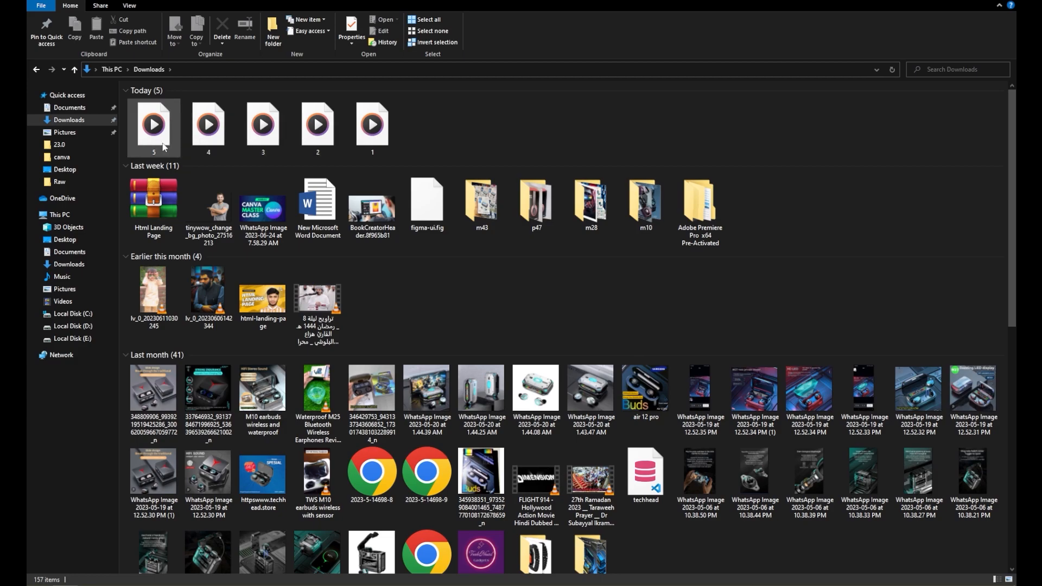
Switch to Canva and replace the template text with the first quote copied from ChatGPT, without its quotation marks.
click(221, 585)
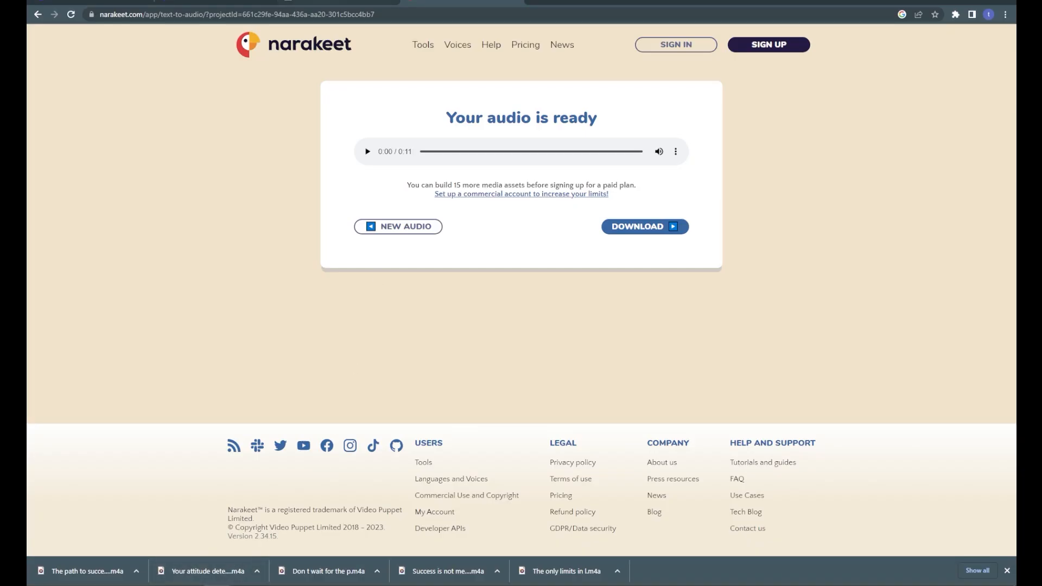
click(209, 1)
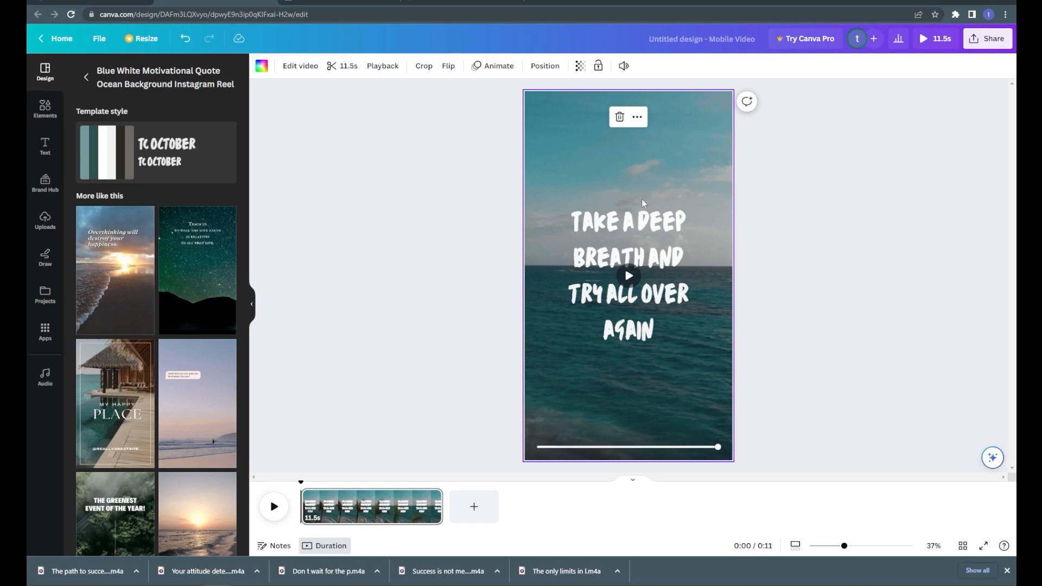
double_click(606, 235)
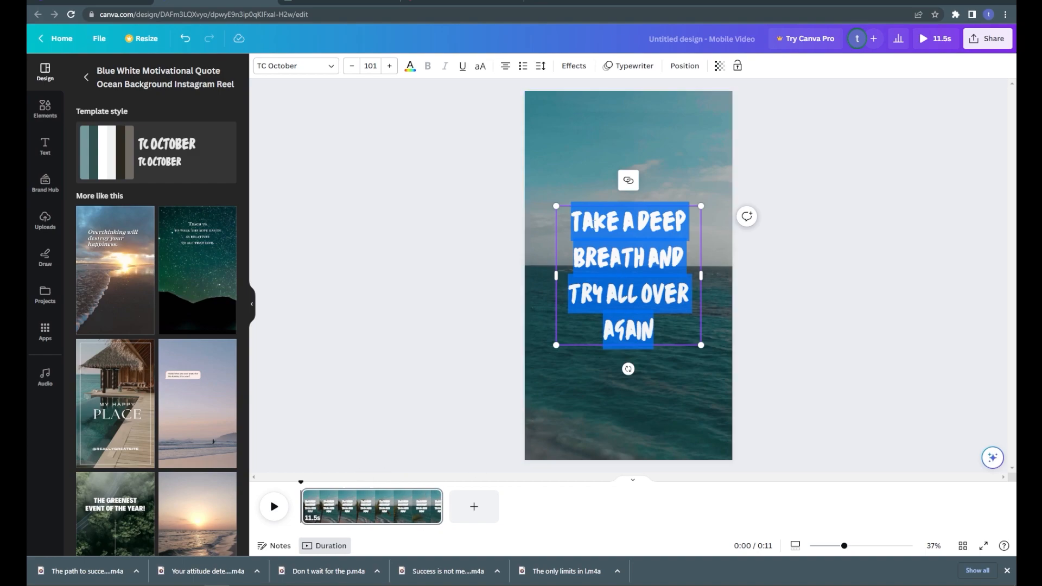
click(339, 2)
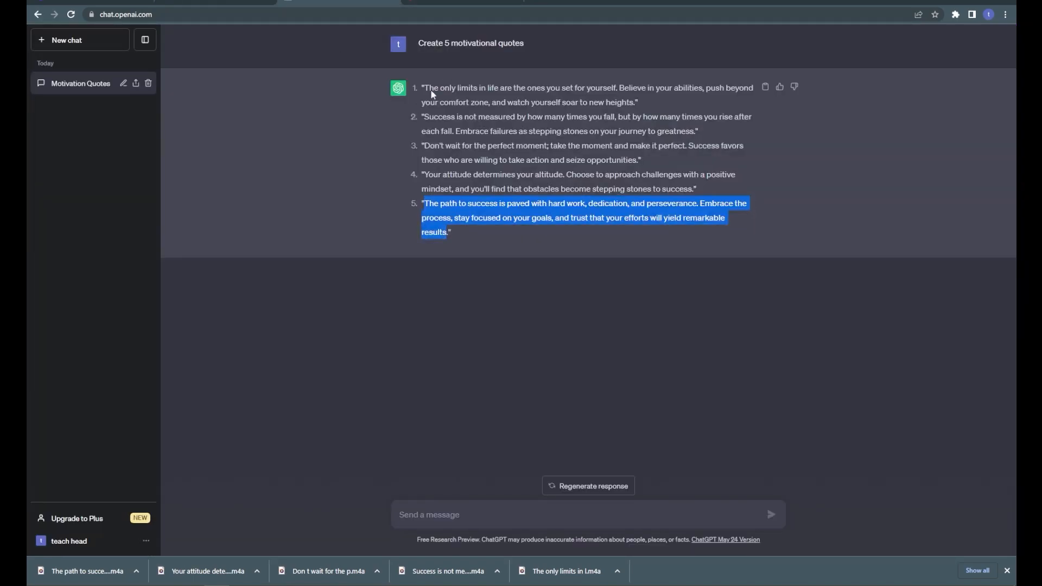
drag(423, 88, 633, 103)
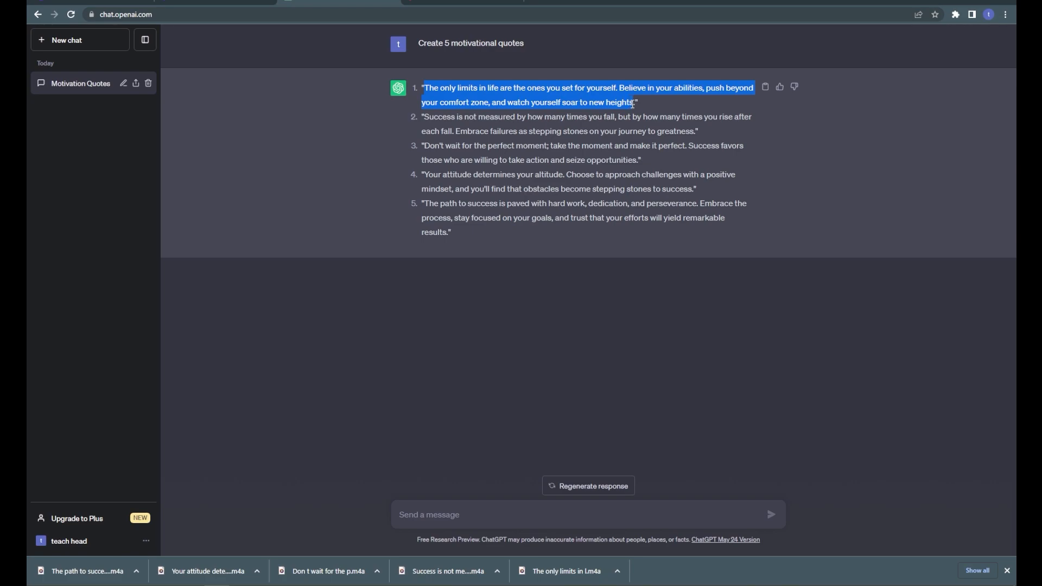
right_click(613, 101)
click(632, 107)
click(206, 2)
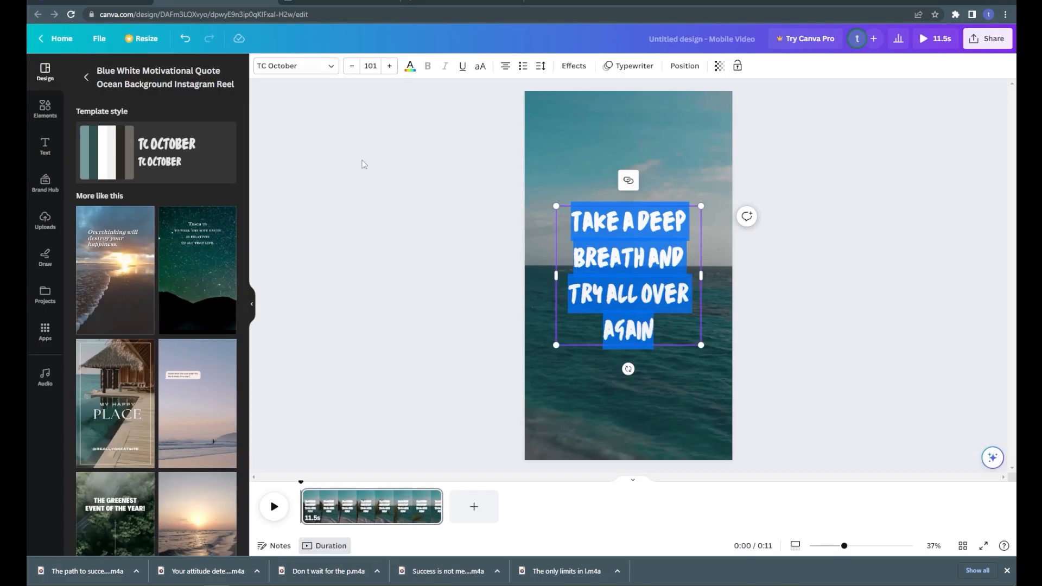
key(ctrl+v)
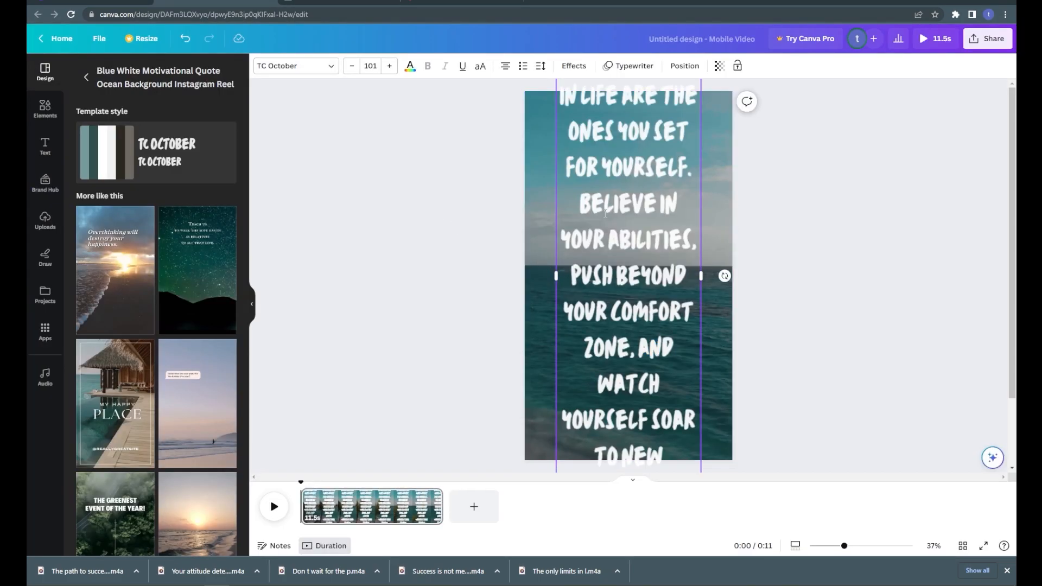
Reduce the font size of the whole first quote to 66.9.
triple_click(605, 213)
key(ctrl+shift+comma)
key(ctrl+shift+comma)
key(ctrl+shift+comma)
key(ctrl+shift+comma)
key(ctrl+shift+comma)
key(ctrl+shift+comma)
key(ctrl+shift+comma)
key(ctrl+shift+comma)
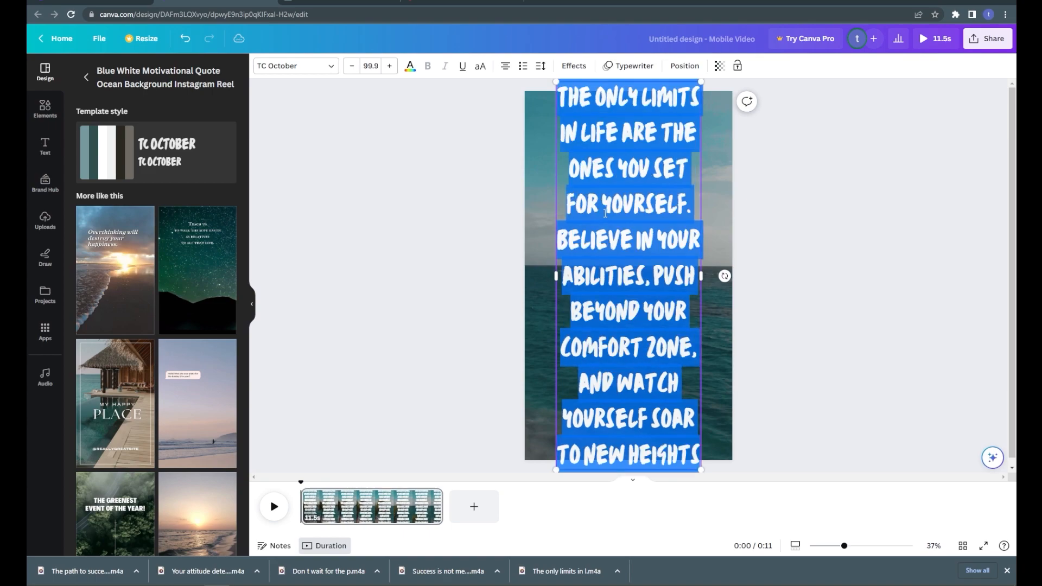
key(ctrl+shift+comma)
key(ctrl+shift+comma)
key(ctrl+shift+comma)
key(ctrl+shift+comma)
key(ctrl+shift+comma)
key(ctrl+shift+comma)
key(ctrl+shift+comma)
key(ctrl+shift+comma)
key(ctrl+shift+comma)
key(ctrl+shift+comma)
key(ctrl+shift+comma)
key(ctrl+shift+comma)
key(ctrl+shift+comma)
key(ctrl+shift+comma)
key(ctrl+shift+comma)
key(ctrl+shift+comma)
key(ctrl+shift+comma)
key(ctrl+shift+comma)
key(ctrl+shift+comma)
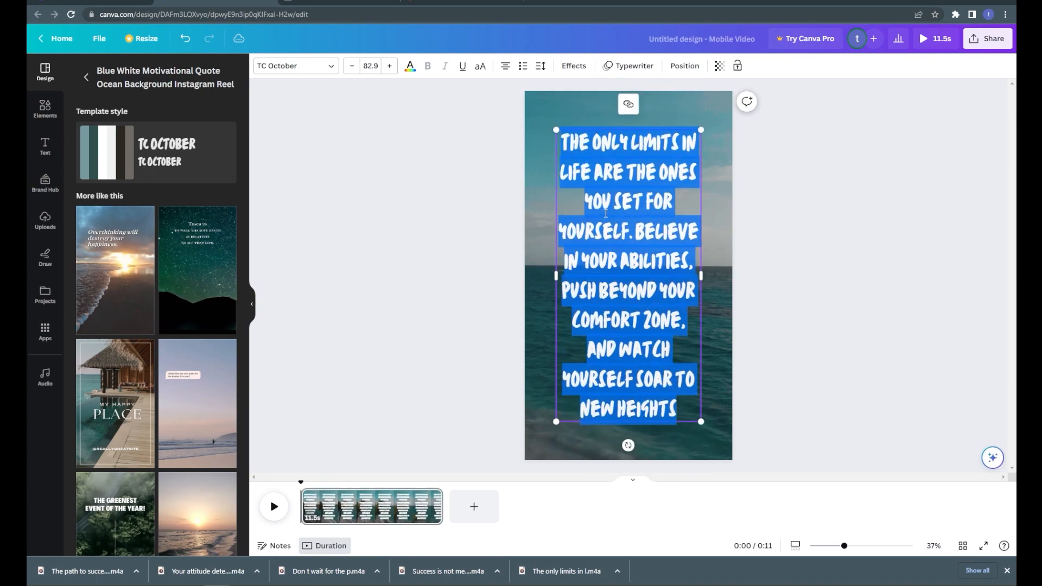
key(ctrl+shift+comma)
key(ctrl+shift+comma)
key(ctrl+shift+comma)
key(ctrl+shift+comma)
key(ctrl+shift+comma)
key(ctrl+shift+comma)
key(ctrl+shift+comma)
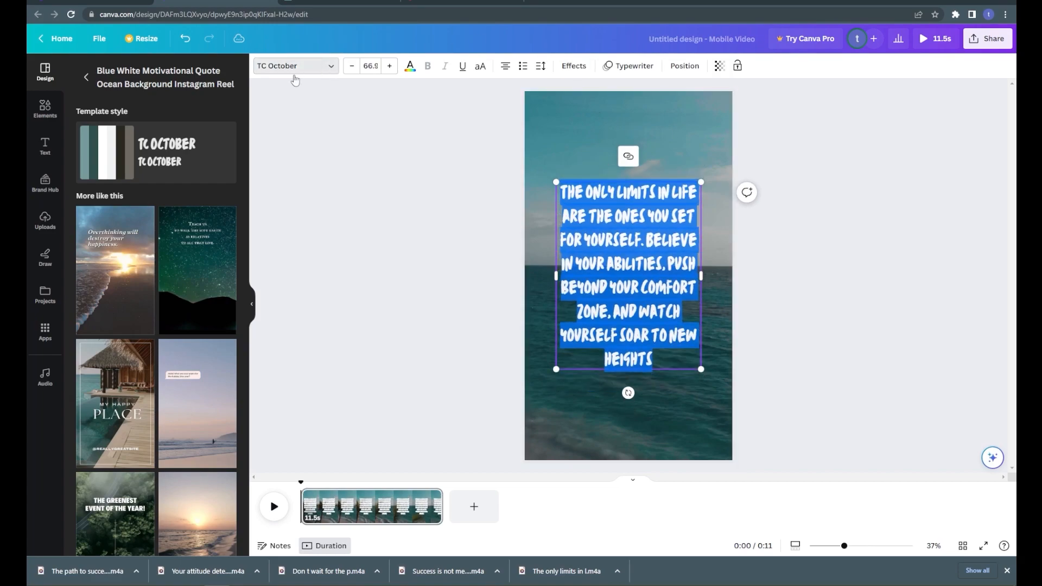
Change the first quote's font to Montserrat.
click(334, 66)
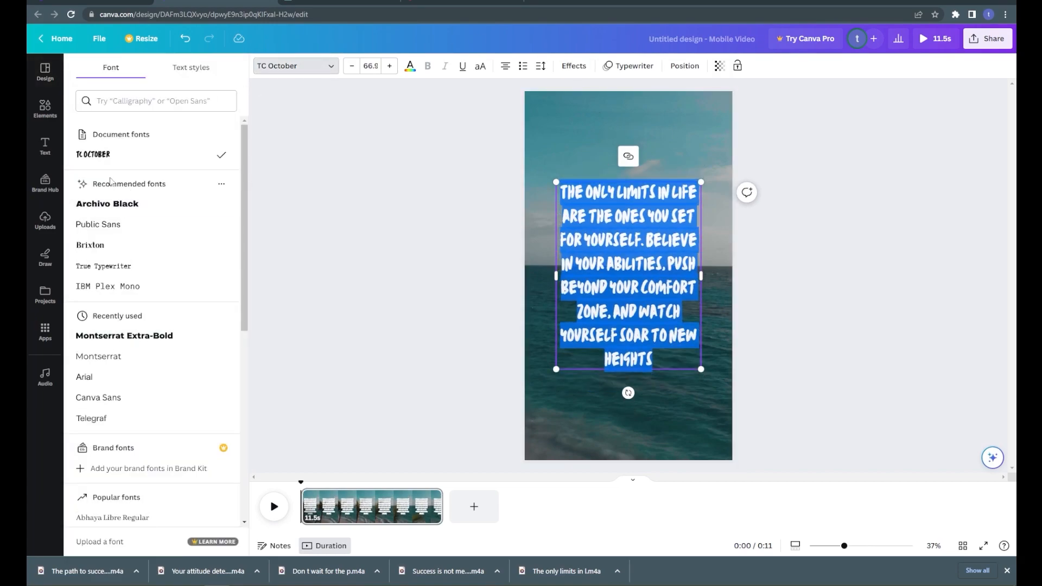
click(96, 359)
double_click(645, 273)
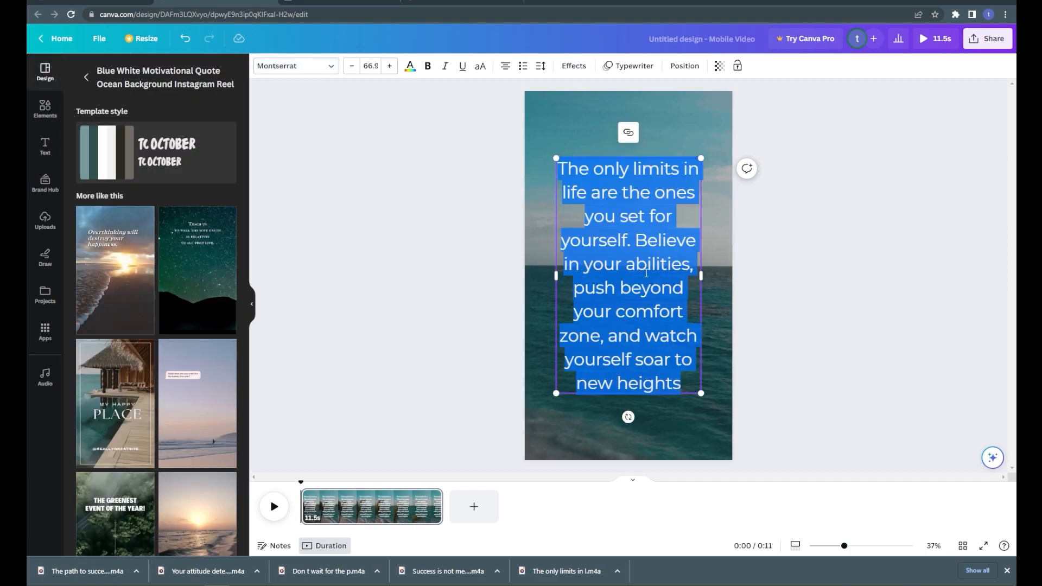
Reduce the first quote's font size further to 56.9 and deselect the text.
key(ctrl+a)
key(ctrl+shift+comma)
key(ctrl+shift+comma)
key(ctrl+shift+comma)
key(ctrl+shift+comma)
key(ctrl+shift+comma)
key(ctrl+shift+comma)
key(ctrl+shift+comma)
key(ctrl+shift+comma)
key(ctrl+shift+comma)
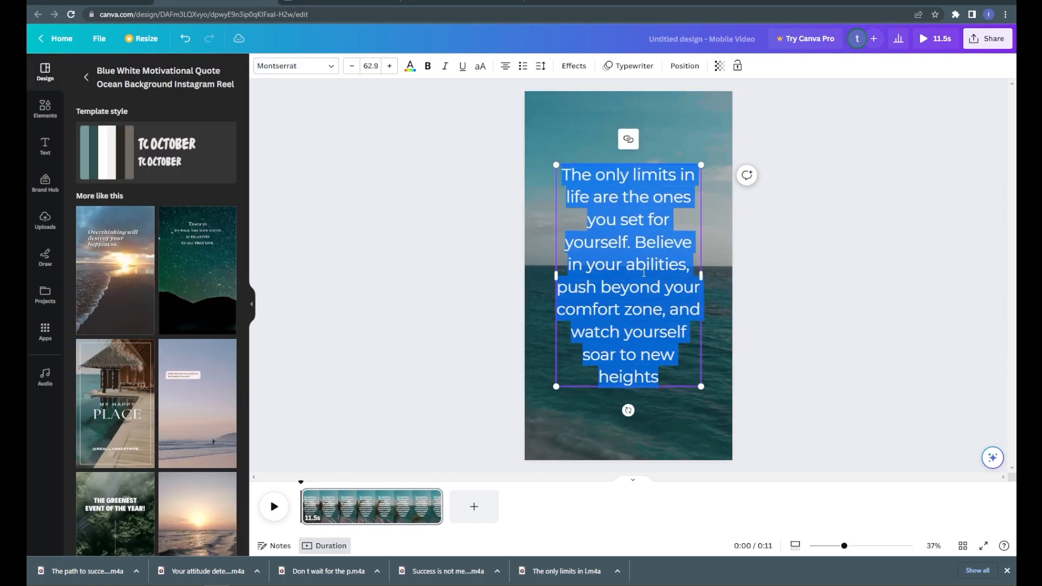
key(ctrl+shift+comma)
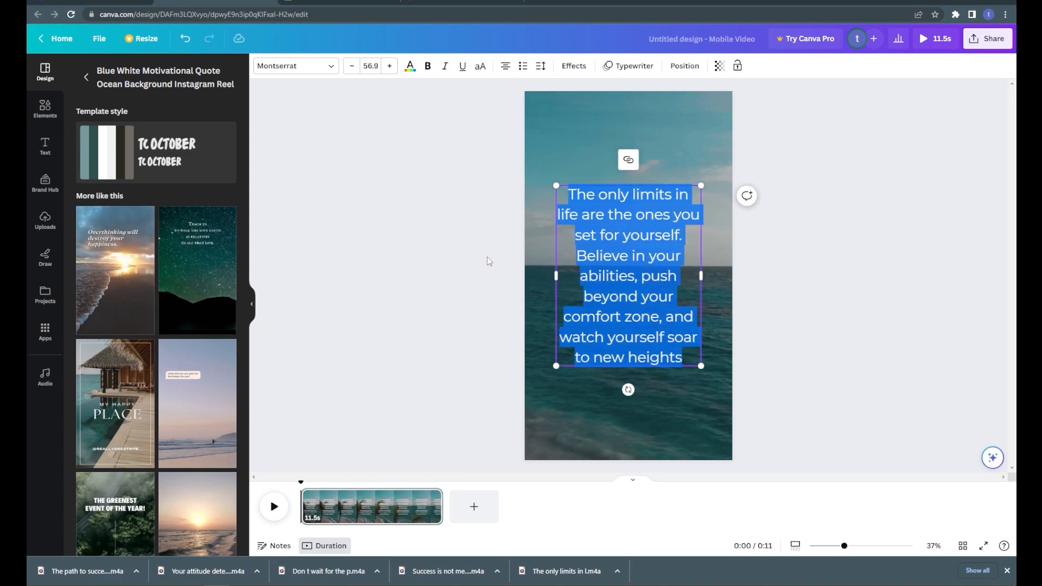
click(488, 261)
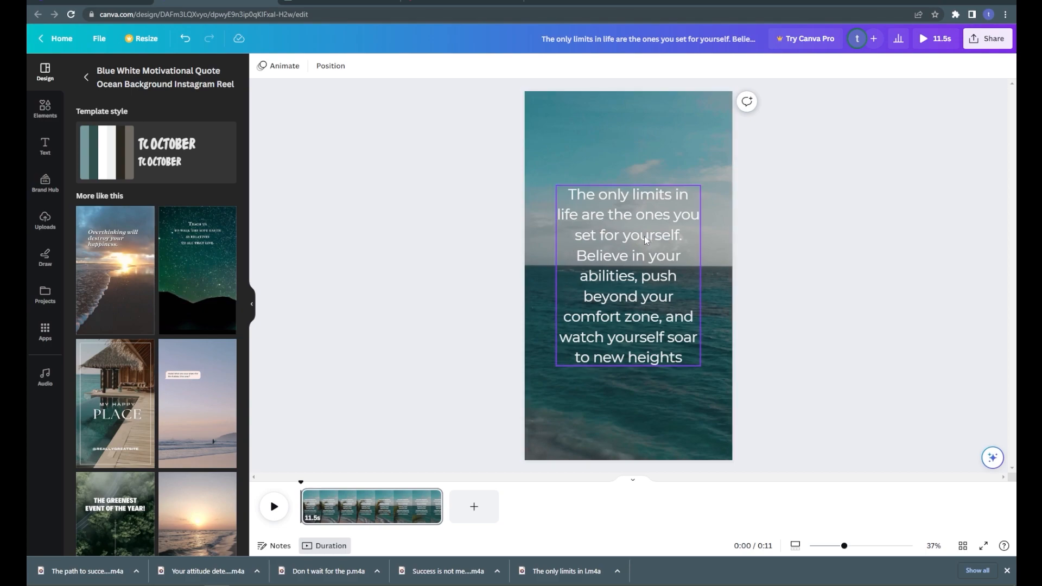
click(597, 239)
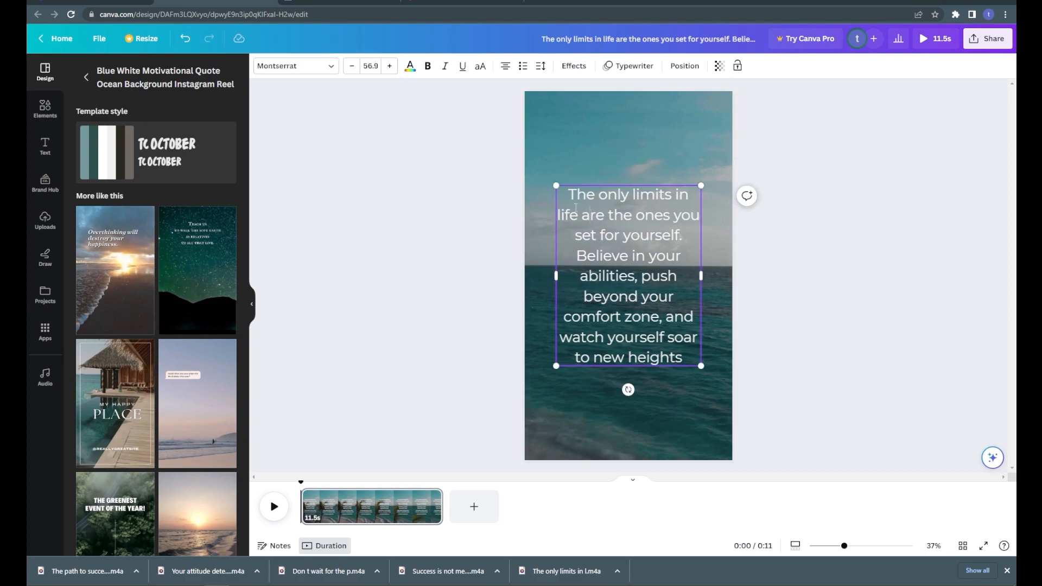
click(481, 250)
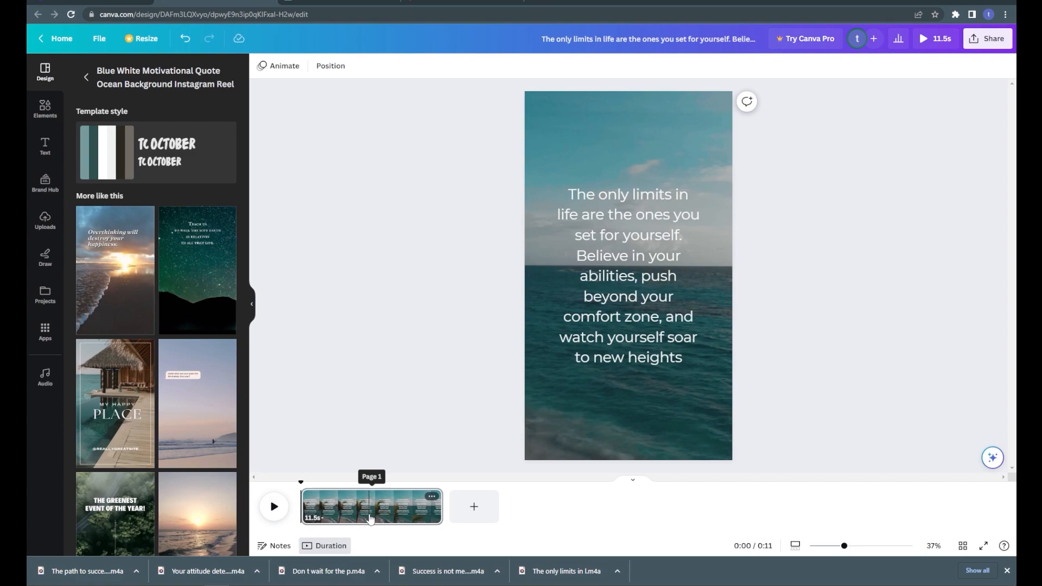
Add a blank second page and try to copy the first page's contents onto it.
click(470, 512)
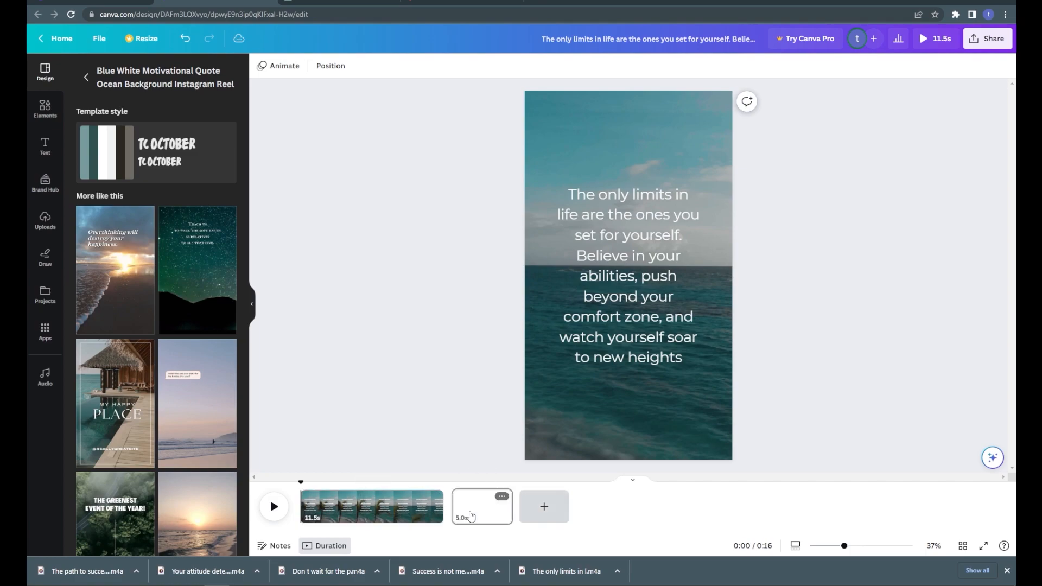
click(358, 516)
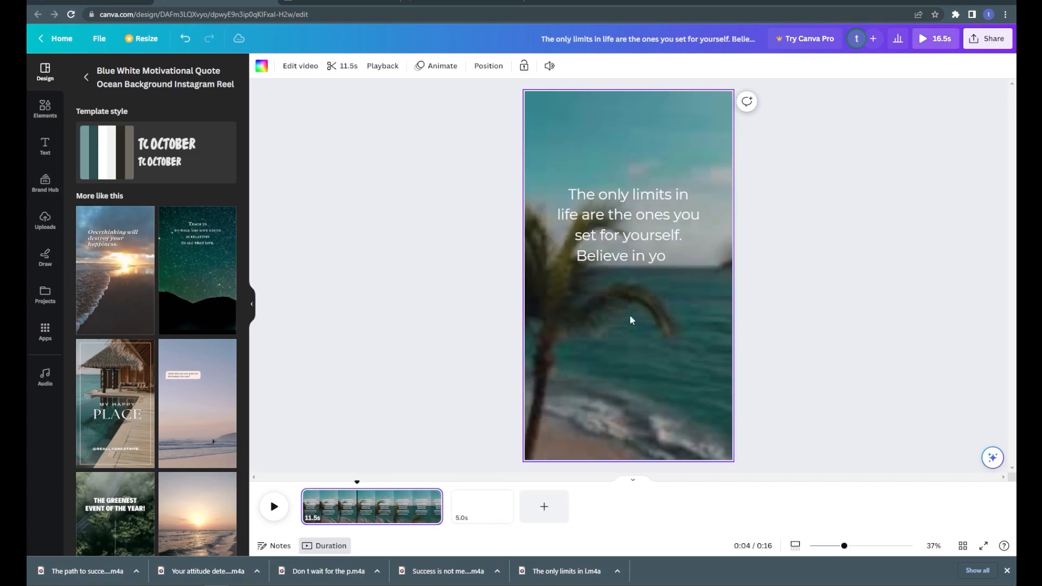
click(618, 318)
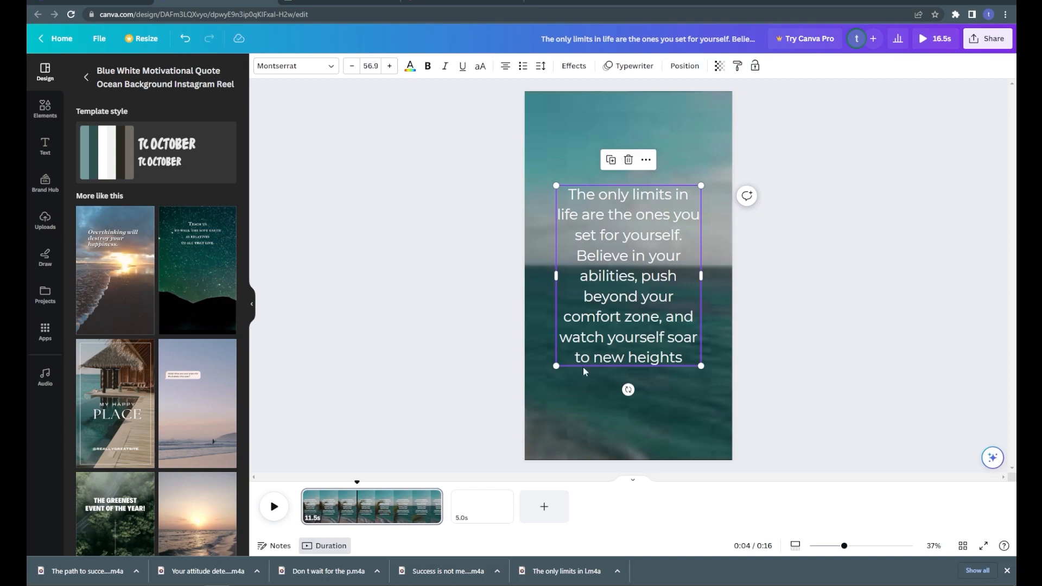
click(560, 412)
double_click(562, 408)
key(ctrl+a)
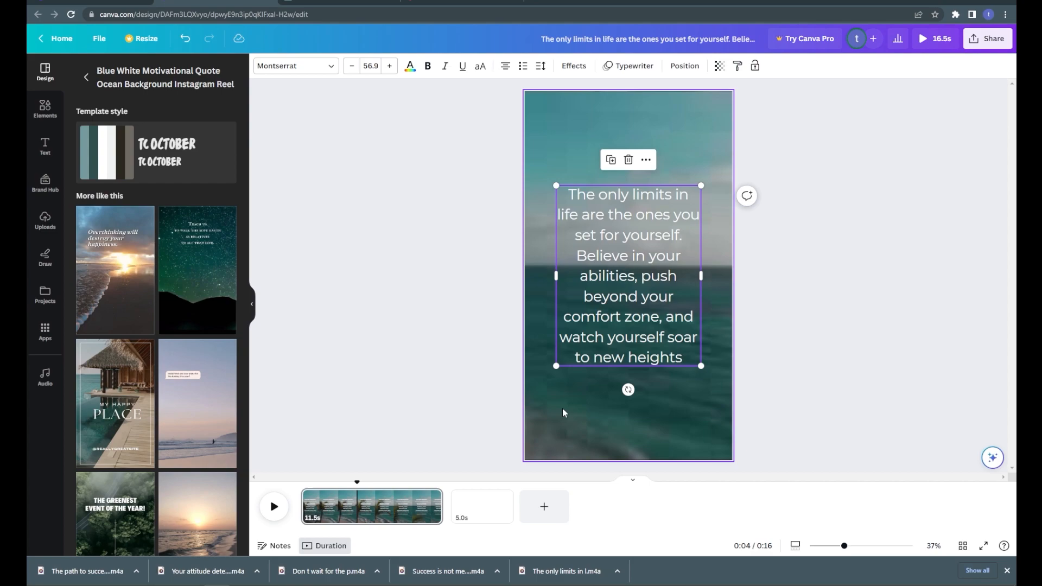
click(470, 513)
right_click(701, 347)
click(715, 396)
Copy the first page's background video and quote text and paste them onto the blank second page.
click(403, 505)
double_click(555, 392)
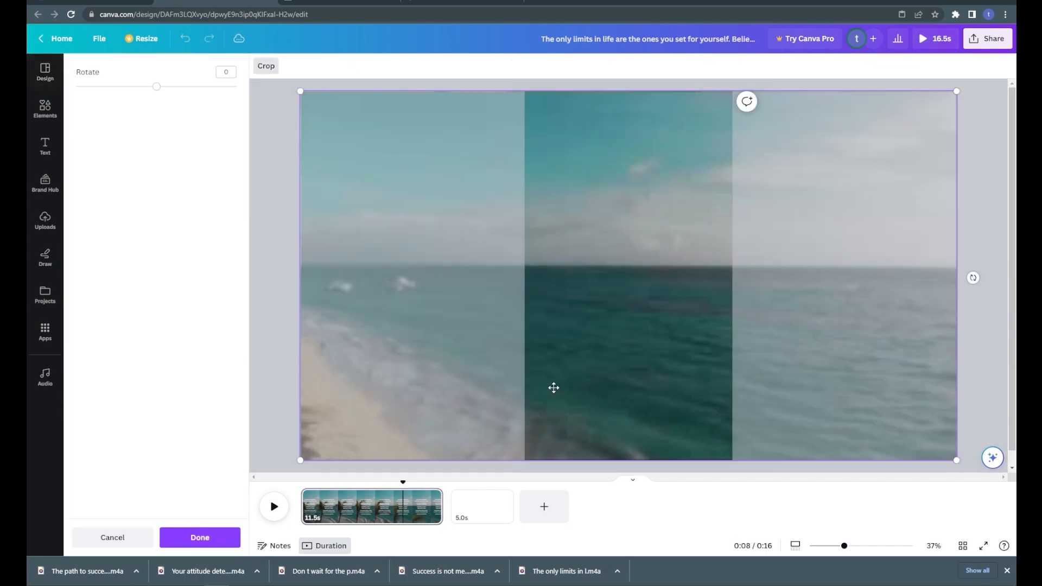
right_click(553, 386)
click(579, 384)
click(482, 505)
right_click(581, 408)
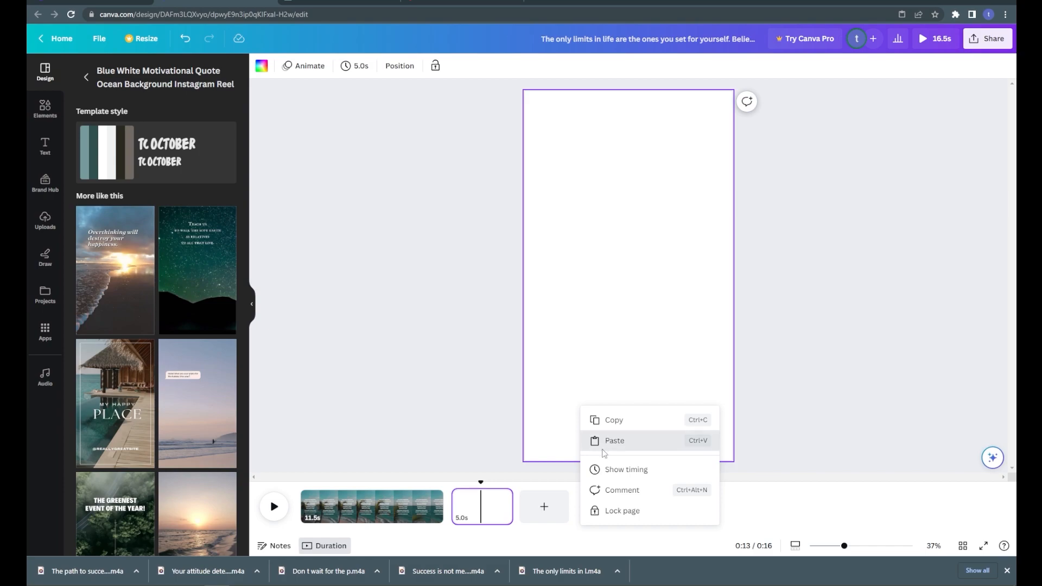
click(603, 448)
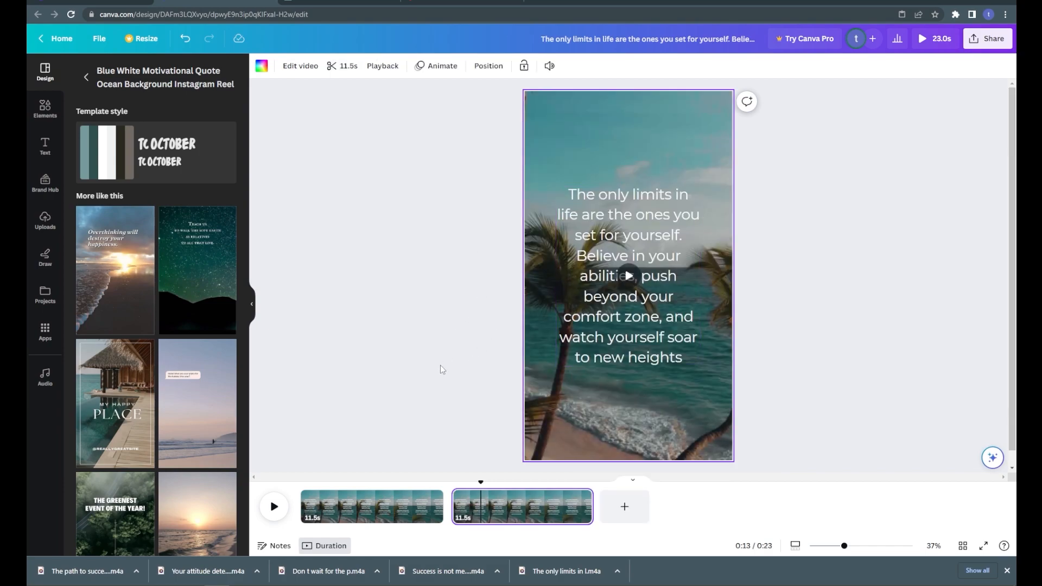
Replace the quote text on the second page with the second quote copied from ChatGPT.
click(590, 228)
click(591, 228)
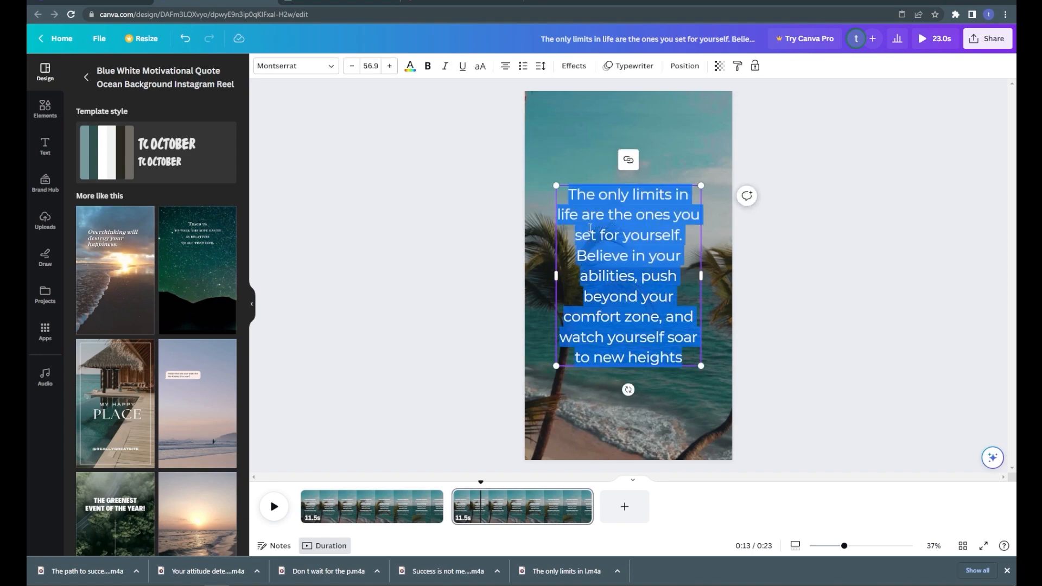
click(331, 2)
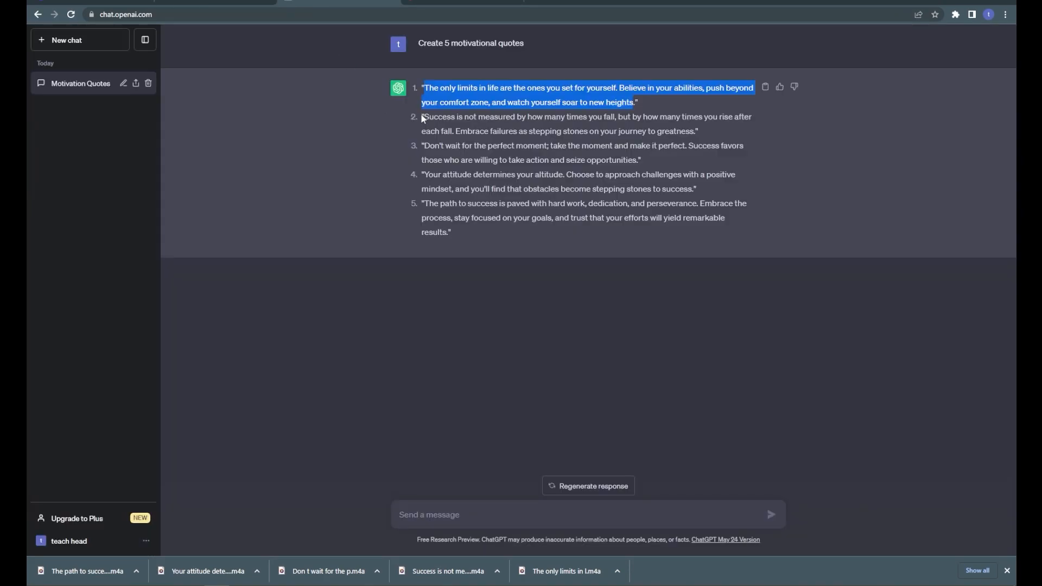
drag(427, 117, 693, 129)
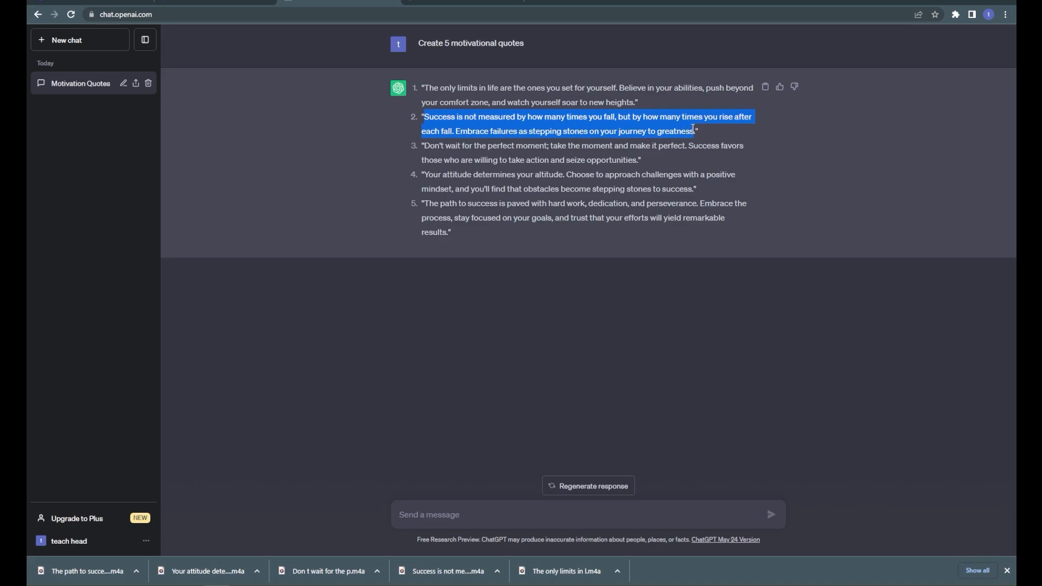
right_click(667, 129)
click(659, 137)
click(245, 2)
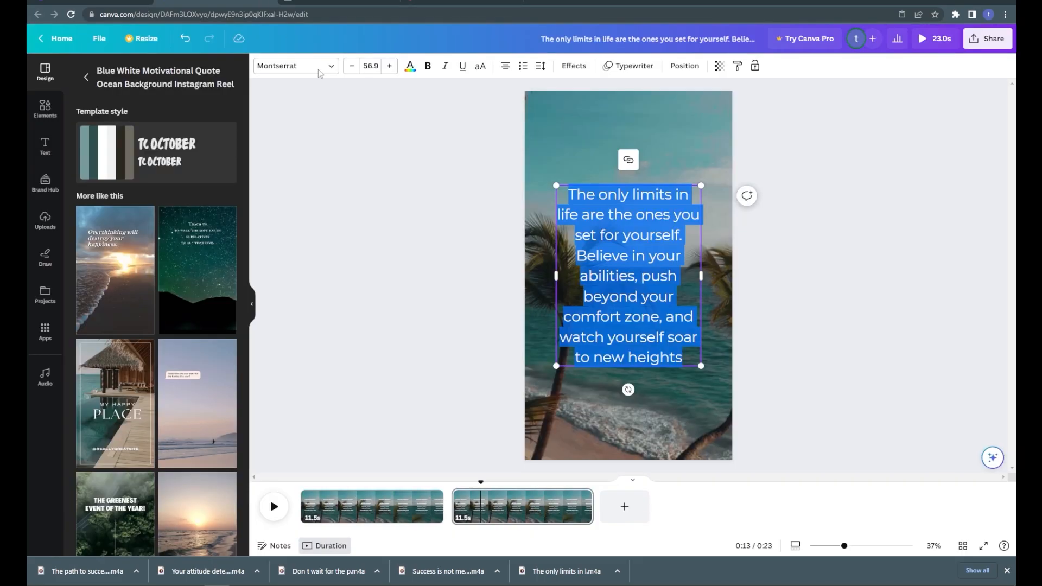
key(ctrl+v)
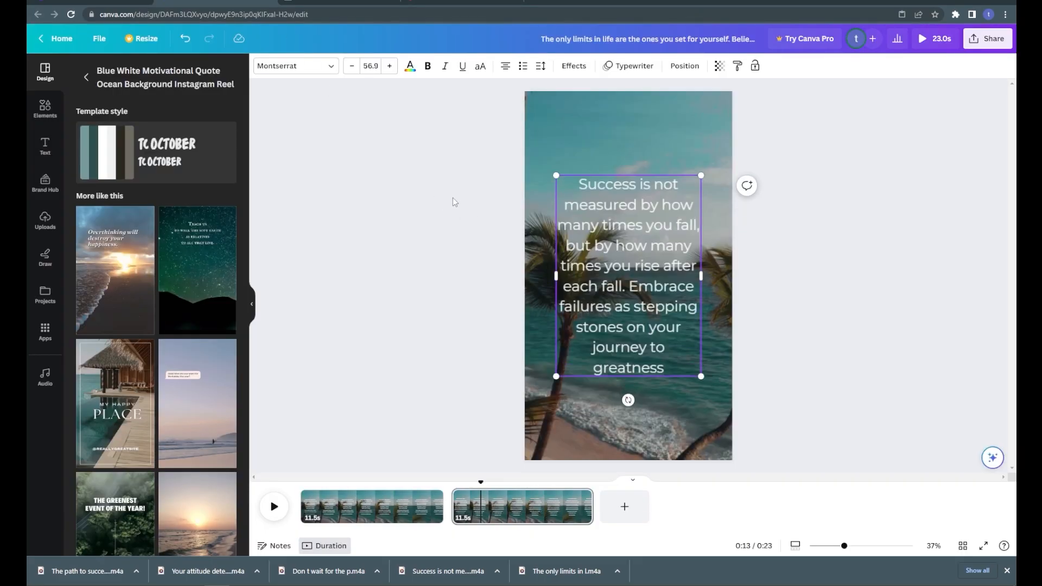
click(470, 471)
Copy the second page's background video, add a third page and paste the video onto it.
drag(482, 483, 587, 494)
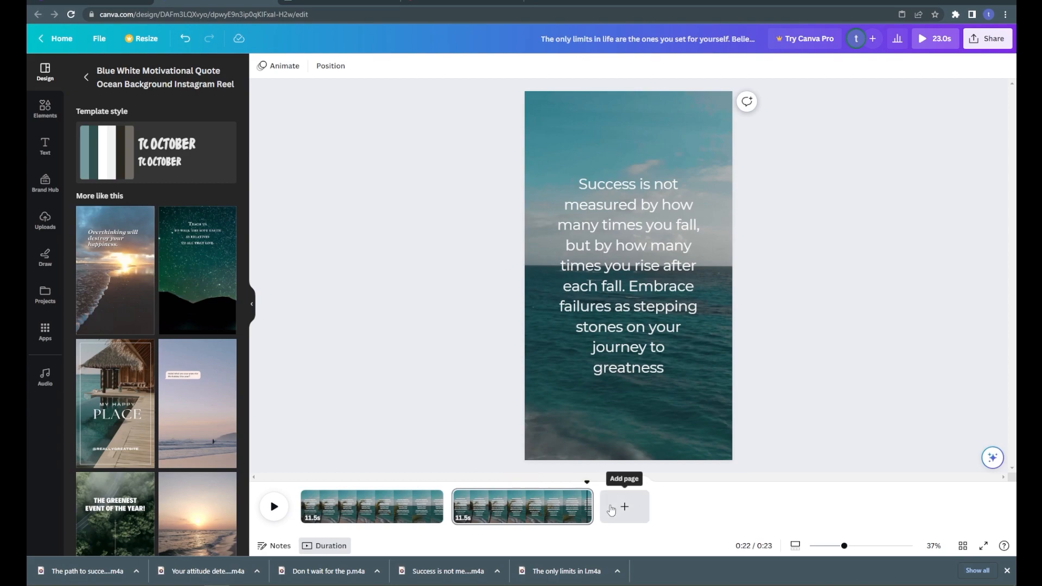
click(528, 298)
double_click(537, 316)
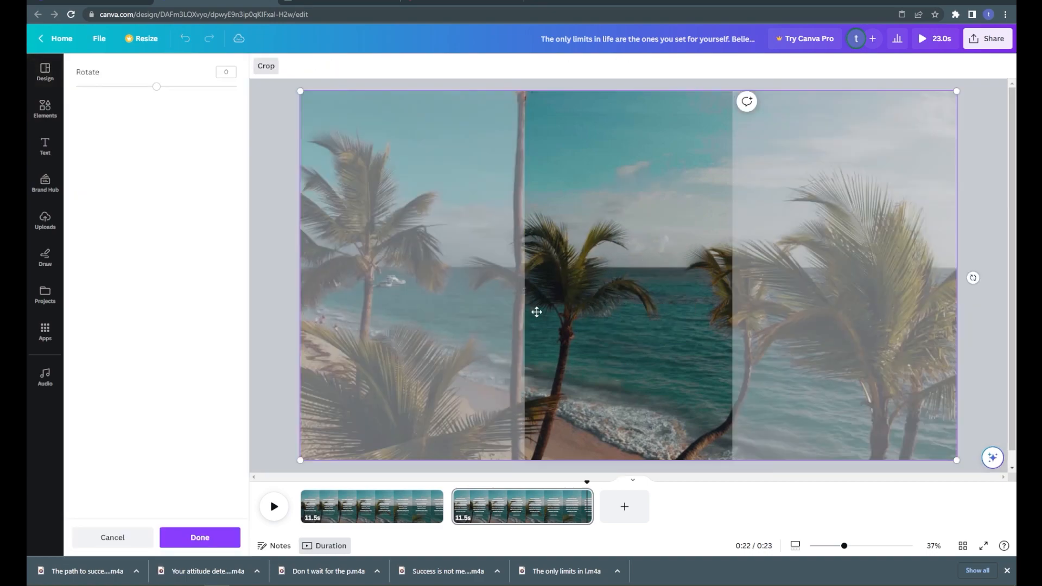
right_click(537, 317)
click(578, 402)
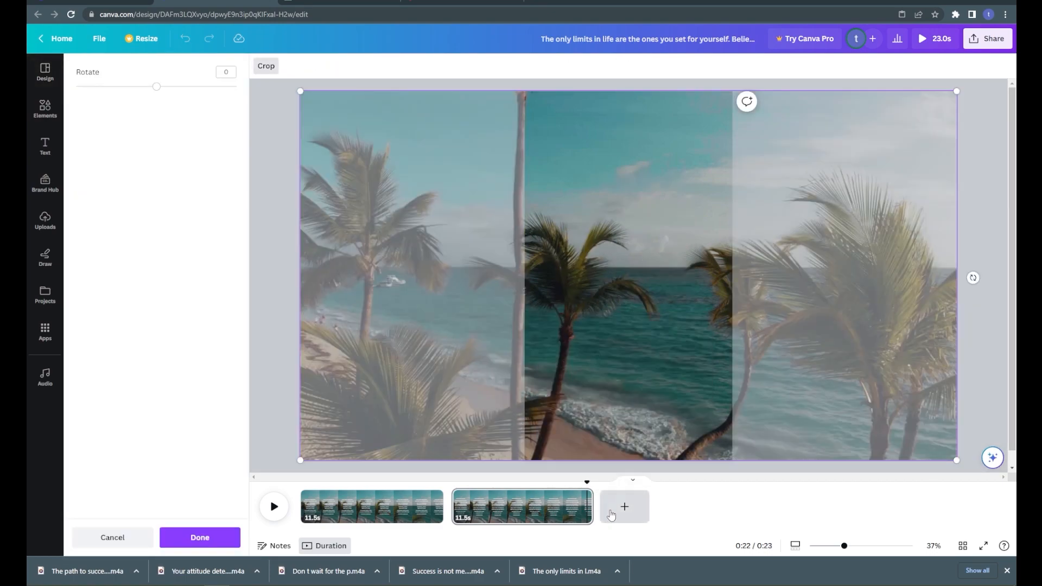
click(624, 507)
right_click(562, 288)
click(579, 343)
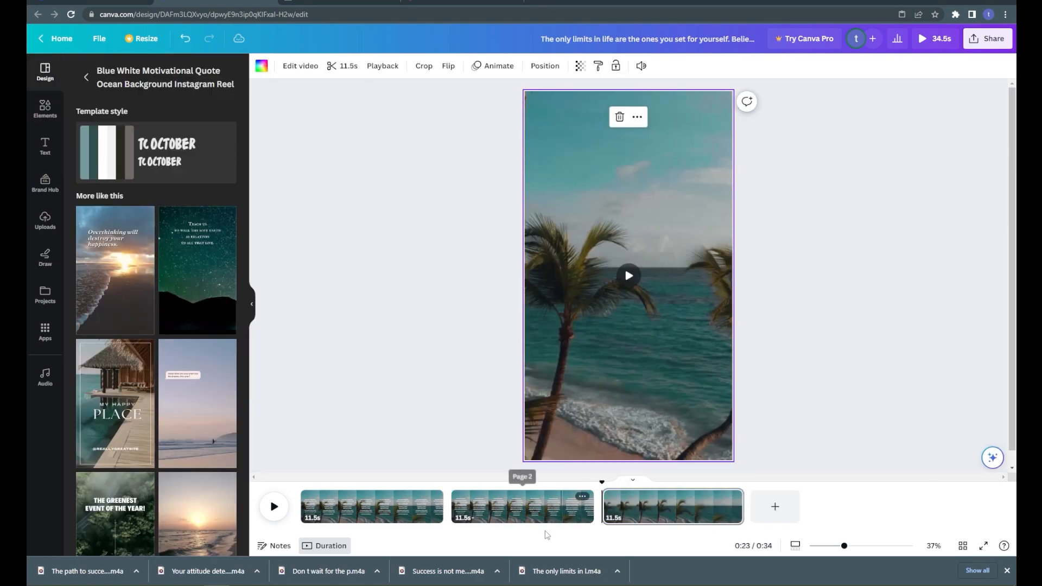
Copy the quote text from the second page and paste it onto the third page.
click(518, 505)
click(620, 246)
right_click(618, 245)
click(582, 258)
click(544, 247)
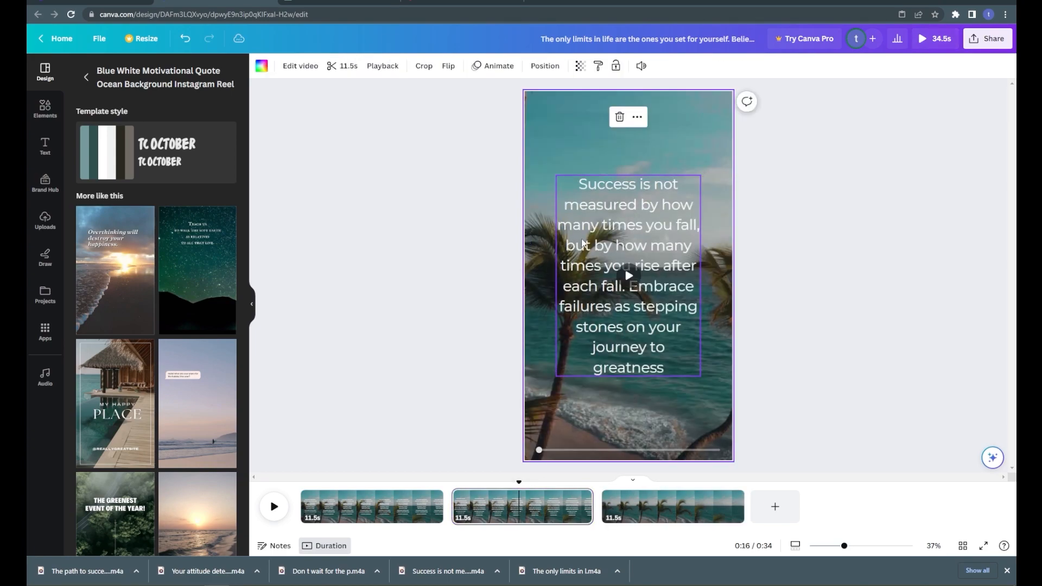
right_click(580, 239)
click(594, 254)
click(624, 520)
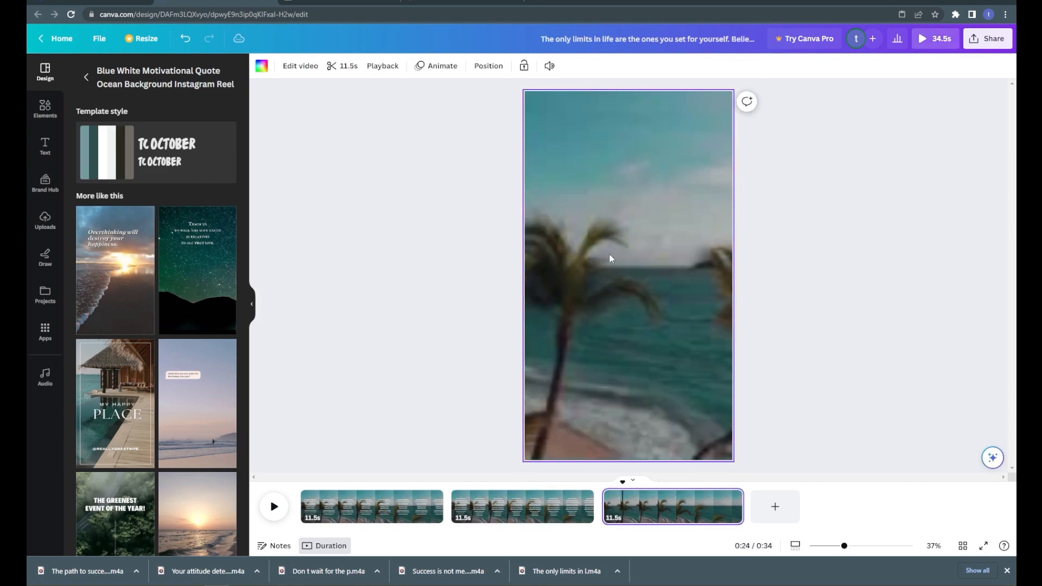
right_click(609, 259)
click(622, 290)
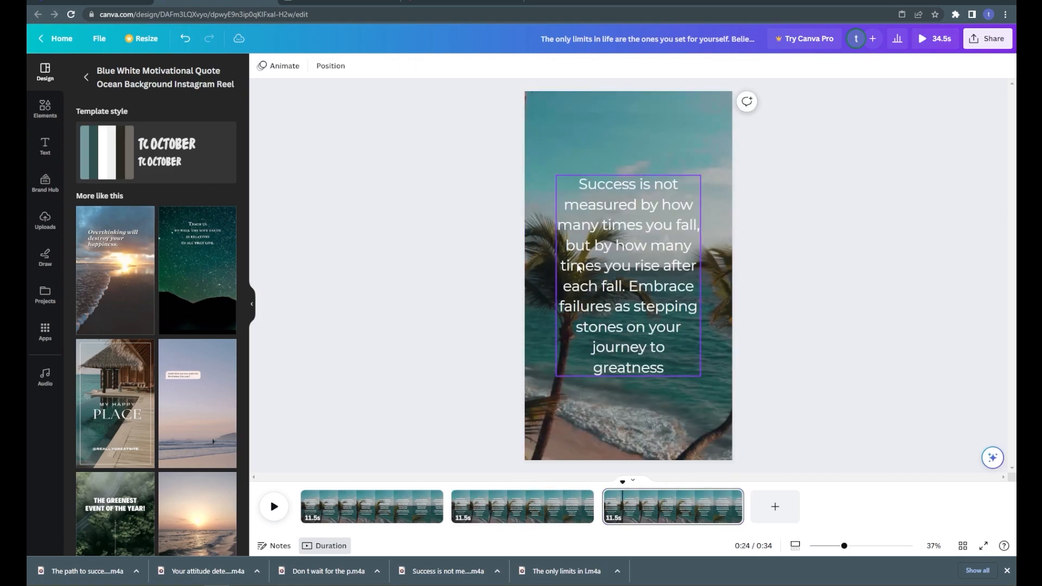
Replace the quote text on the third page with the third quote copied from ChatGPT.
double_click(578, 264)
click(334, 3)
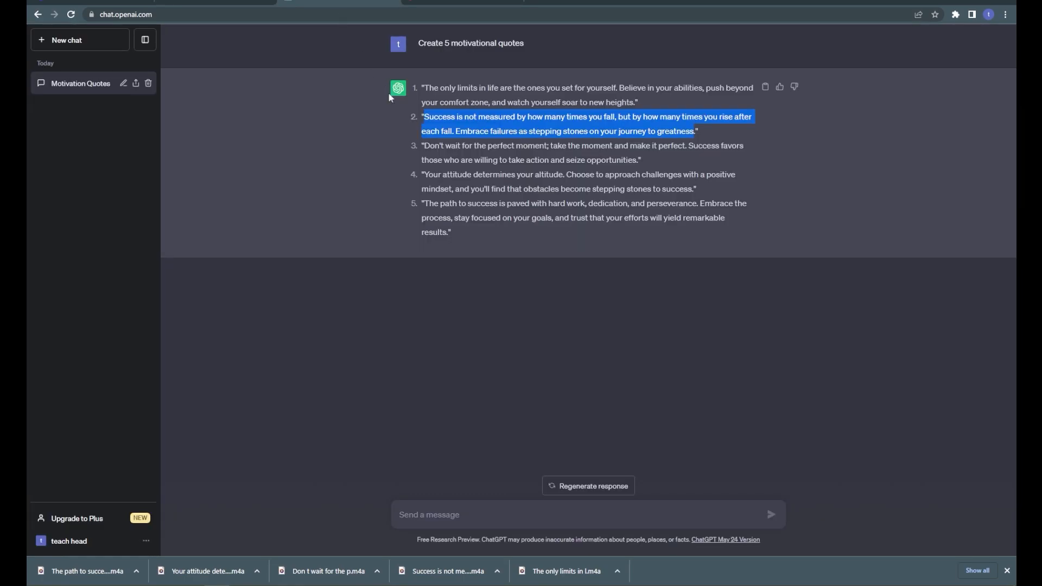
drag(425, 145, 637, 162)
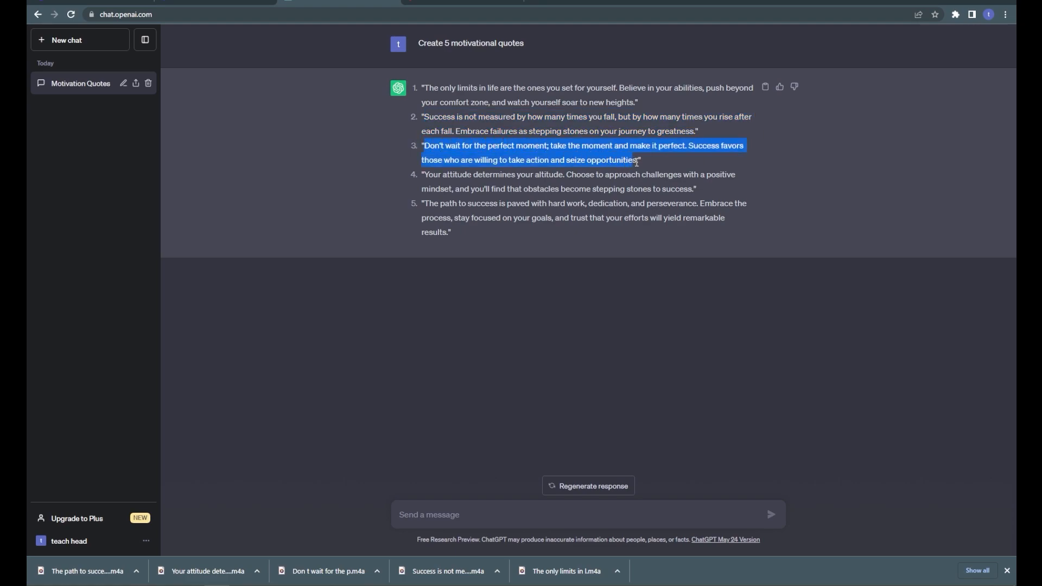
right_click(590, 158)
click(603, 161)
click(136, 3)
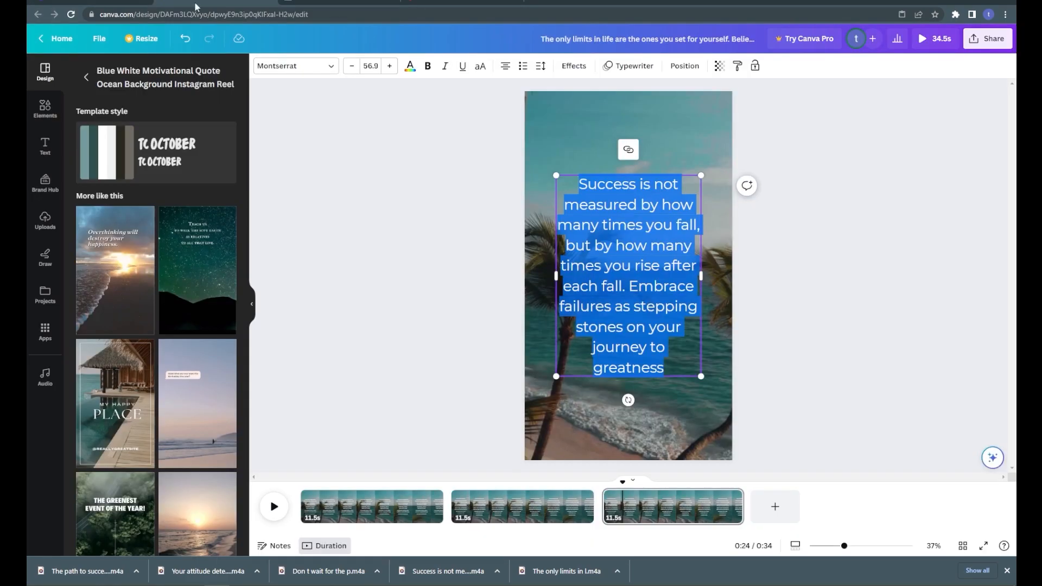
key(ctrl+v)
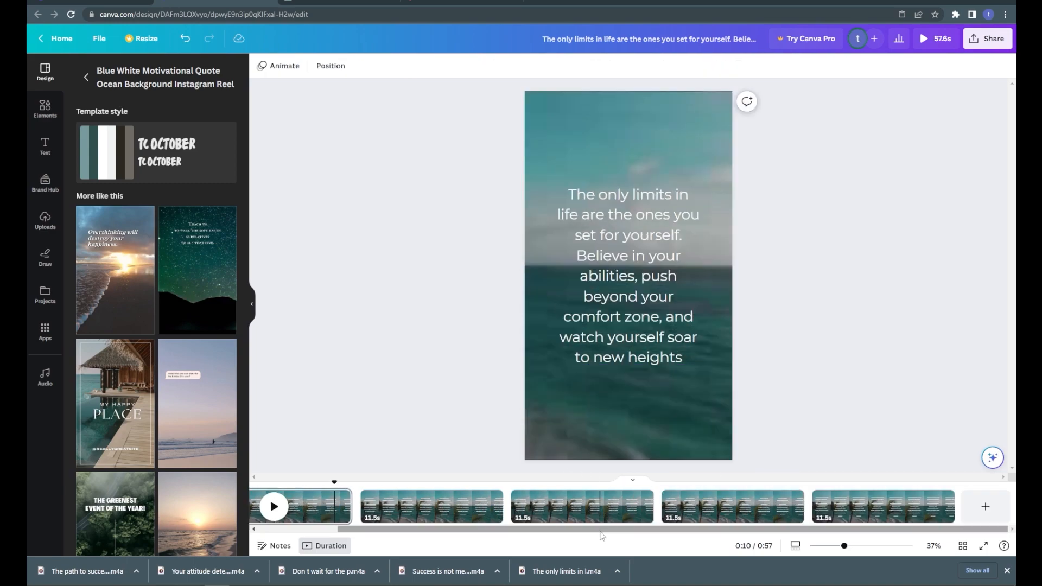
Review the five pages along the timeline and check the quote list in ChatGPT.
drag(600, 530, 680, 539)
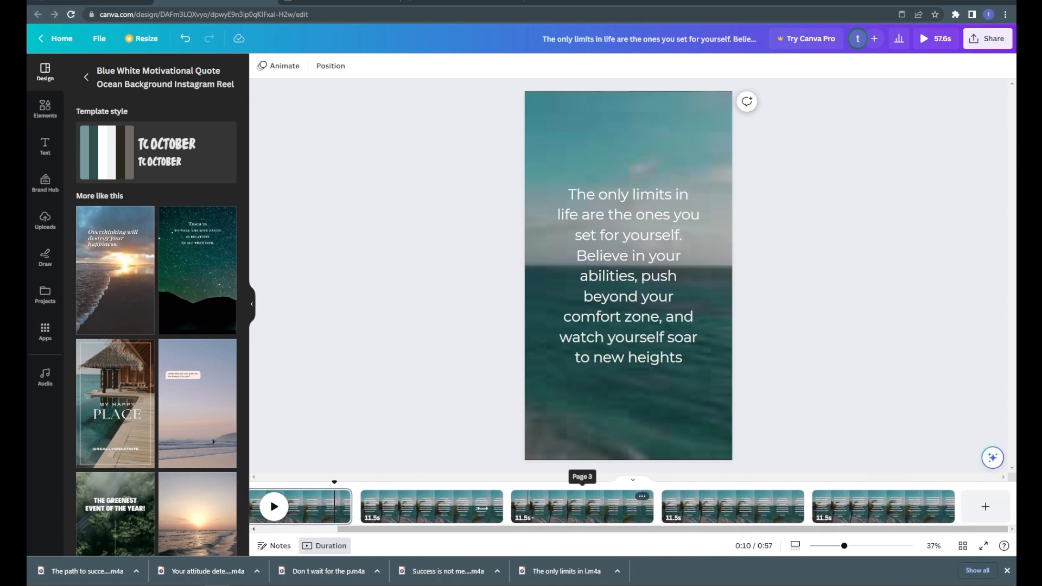
drag(389, 534, 310, 534)
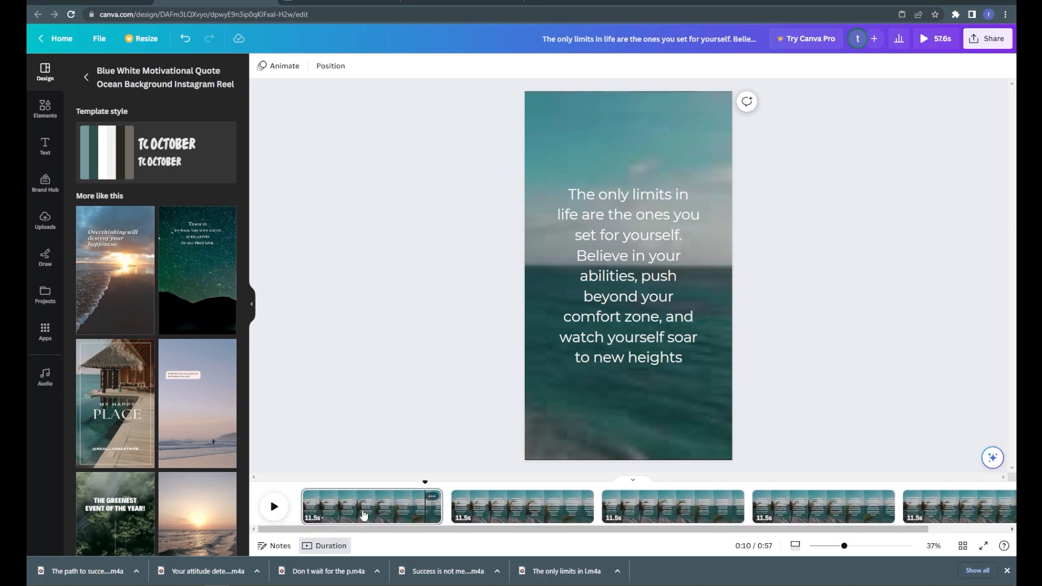
drag(424, 482, 848, 488)
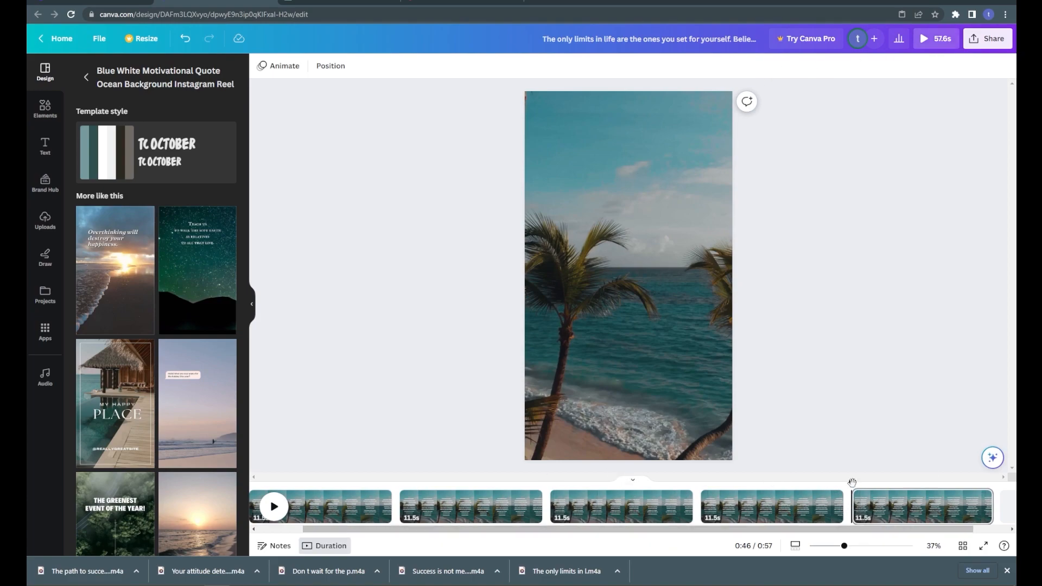
drag(817, 485, 255, 481)
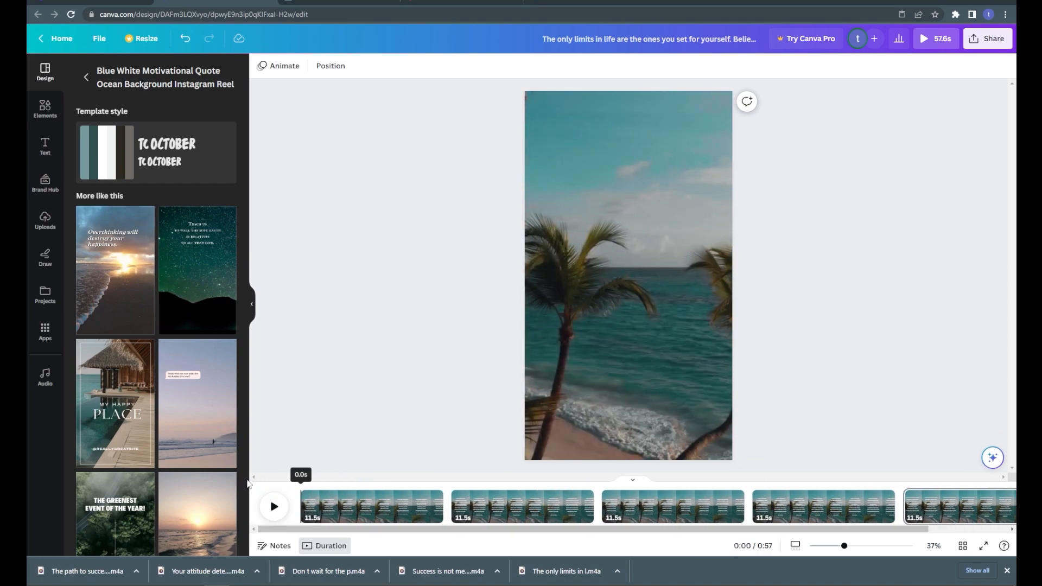
click(338, 1)
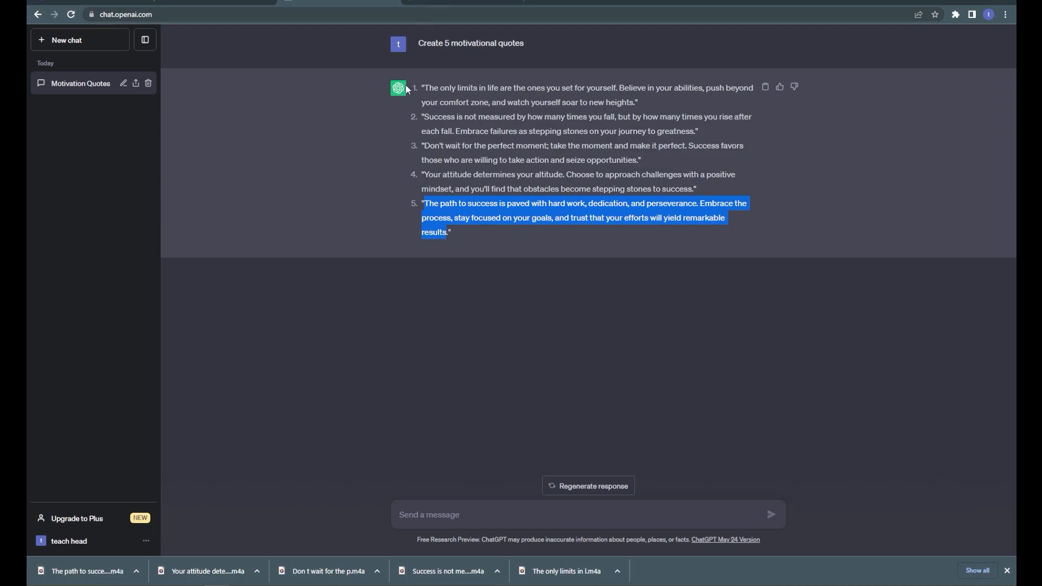
click(216, 2)
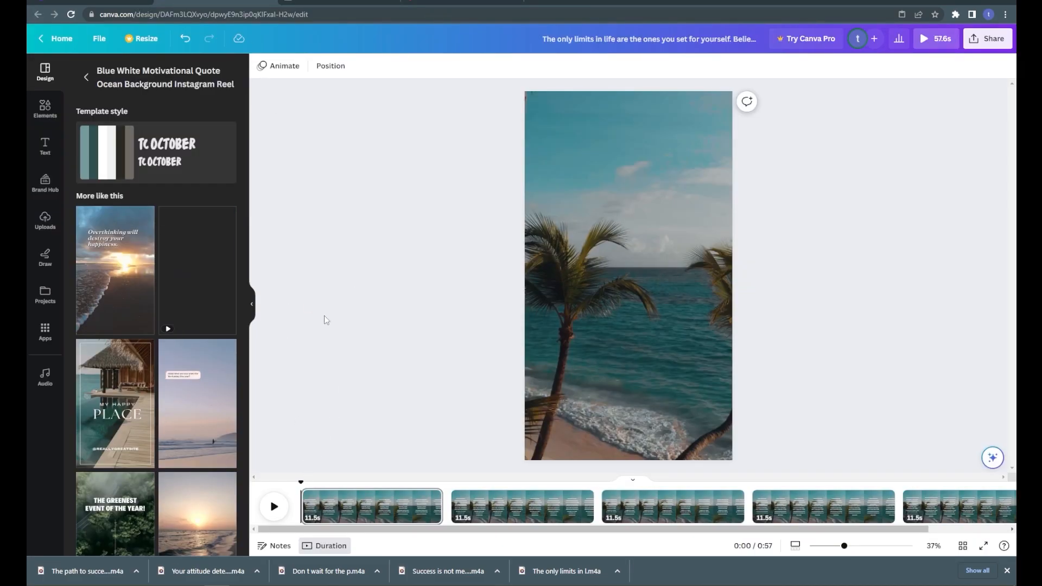
Upload the five voiceover audio files from the Downloads folder to the Canva uploads.
click(45, 233)
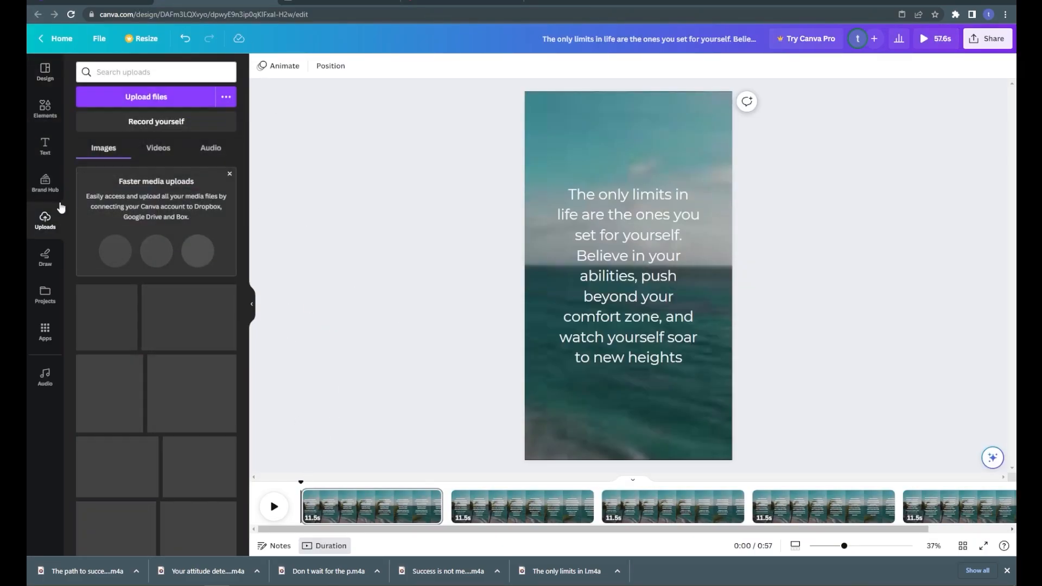
click(121, 97)
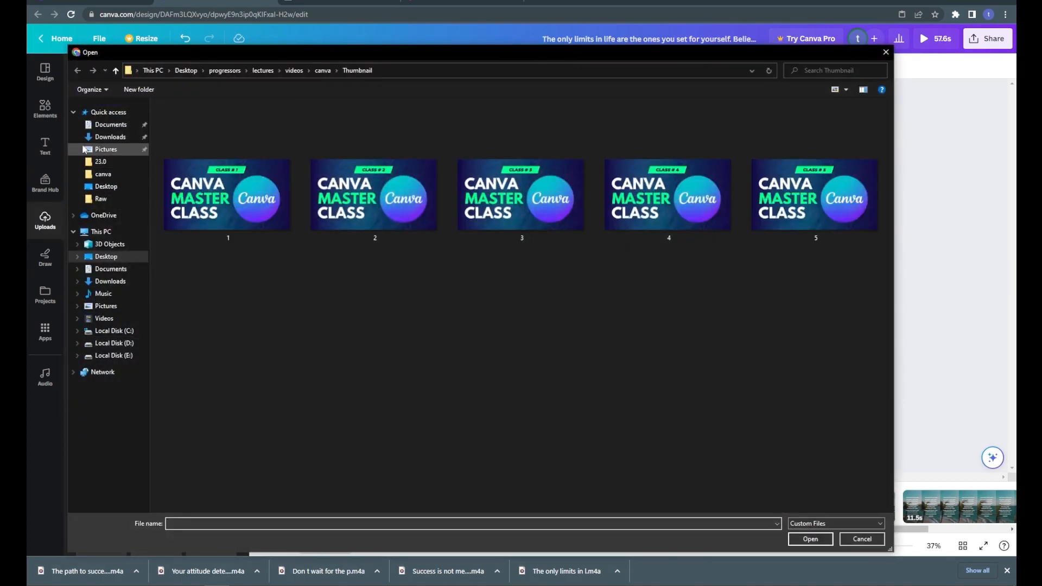
click(108, 136)
drag(731, 185, 179, 196)
click(810, 539)
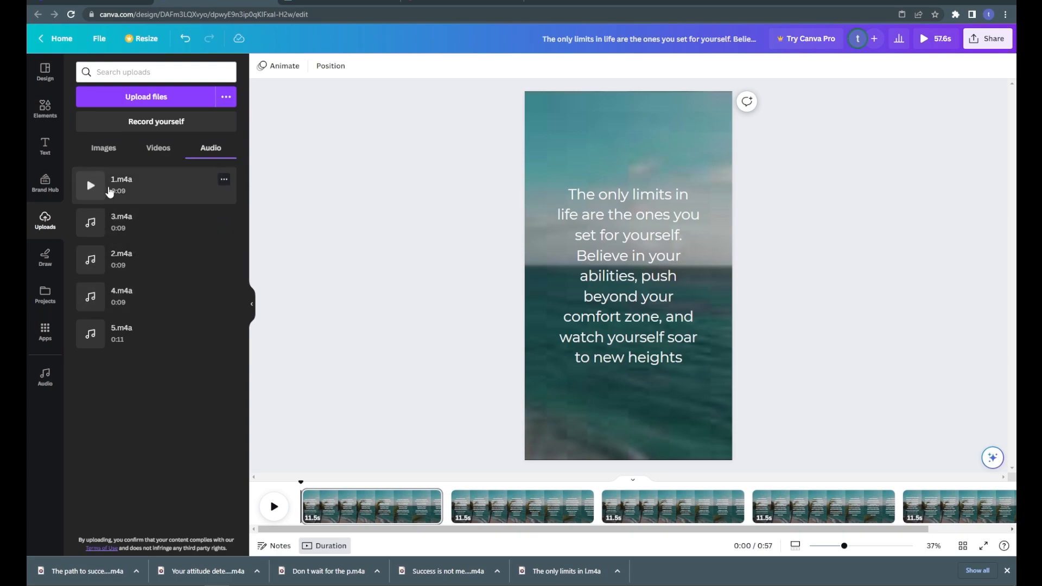
Add the 1.m4a voiceover at the start of the first page and shorten that page to 9.2 s.
drag(115, 192, 396, 516)
mouse_move(327, 514)
mouse_down()
mouse_move(311, 514)
mouse_move(351, 514)
mouse_move(340, 514)
mouse_up()
drag(408, 516, 432, 520)
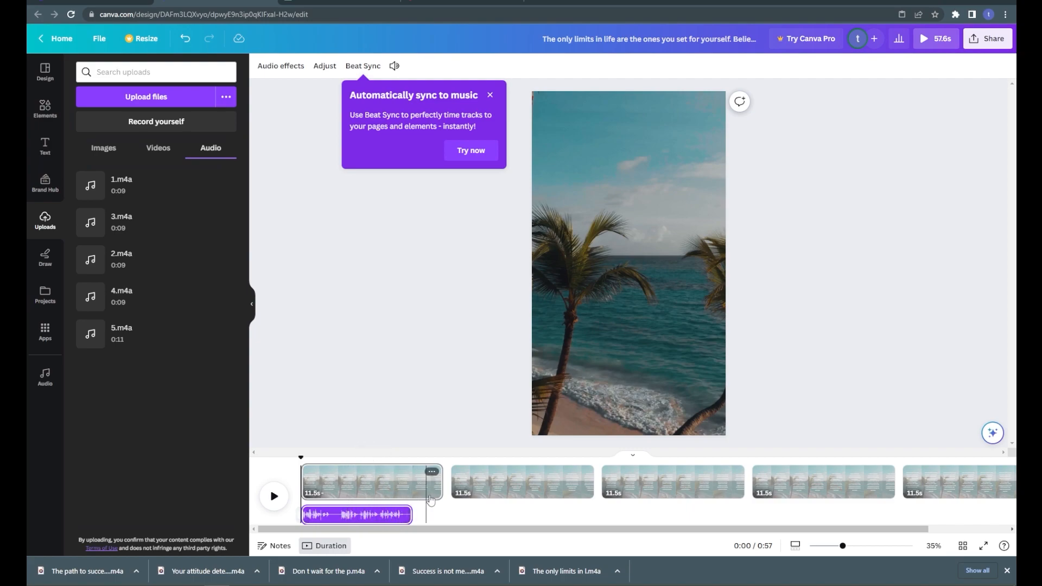
drag(441, 482, 414, 487)
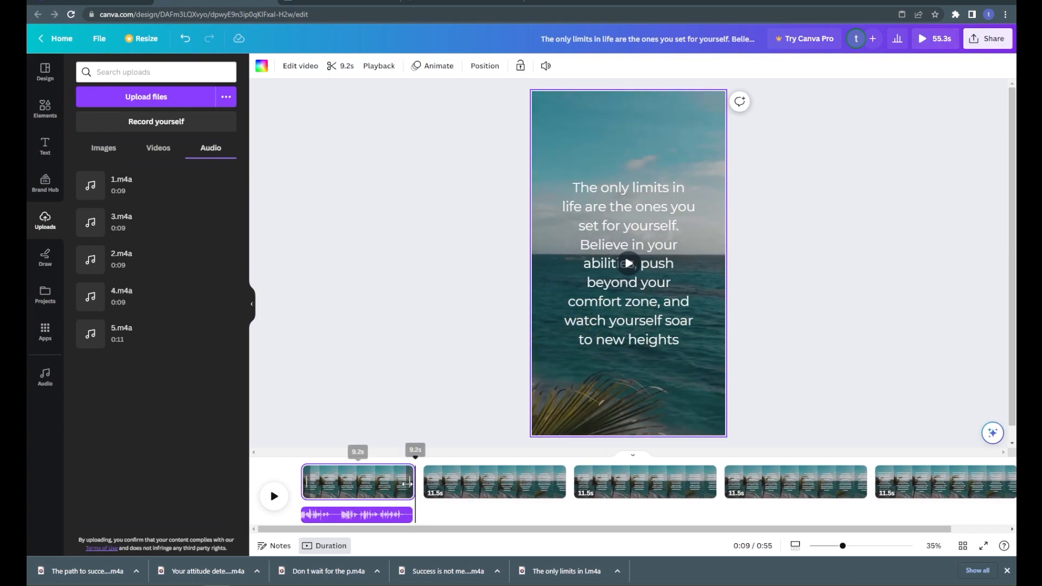
Play the first page from the beginning to check its voiceover against the quote.
click(298, 463)
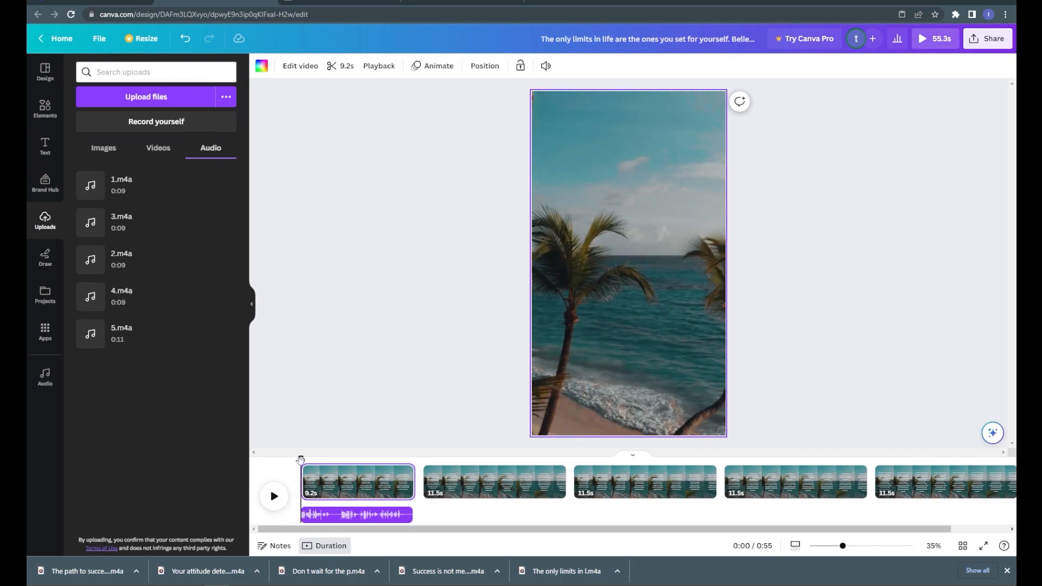
key(space)
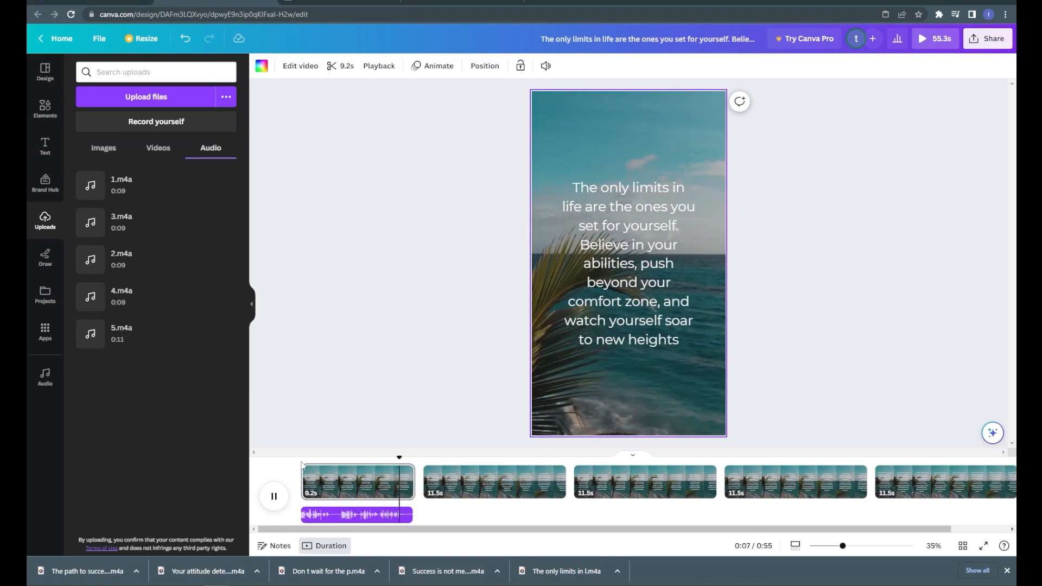
key(space)
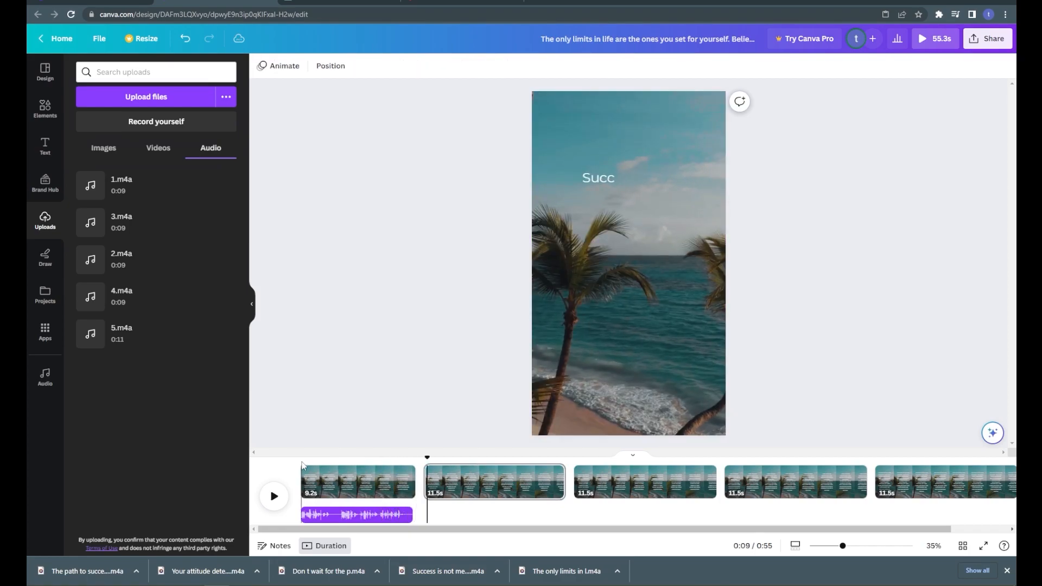
Add the 2.m4a voiceover at the start of the second page and shorten that page to 9.9 s.
drag(426, 458, 424, 458)
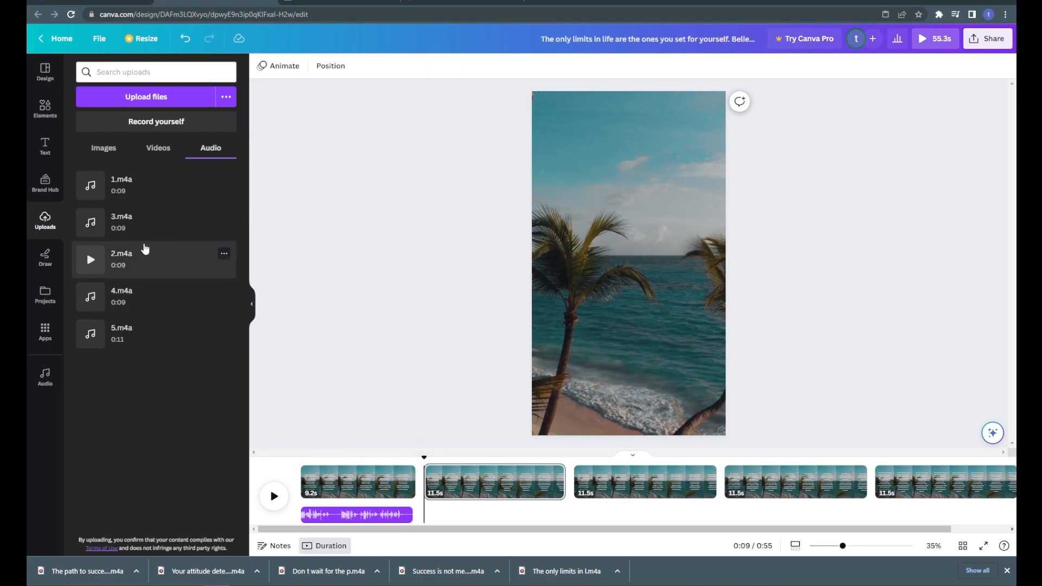
drag(111, 265, 425, 505)
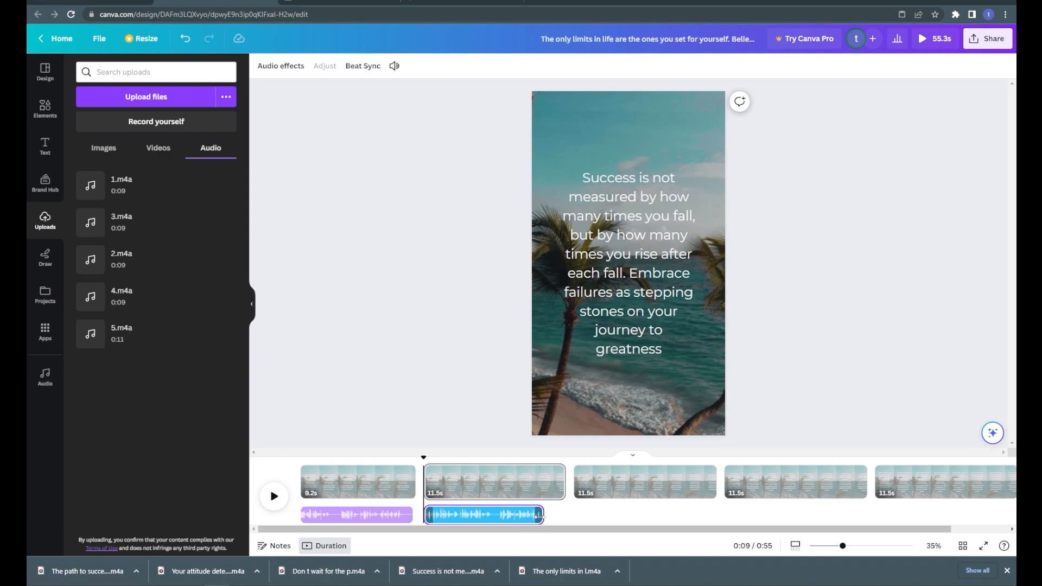
click(563, 491)
drag(562, 491, 542, 494)
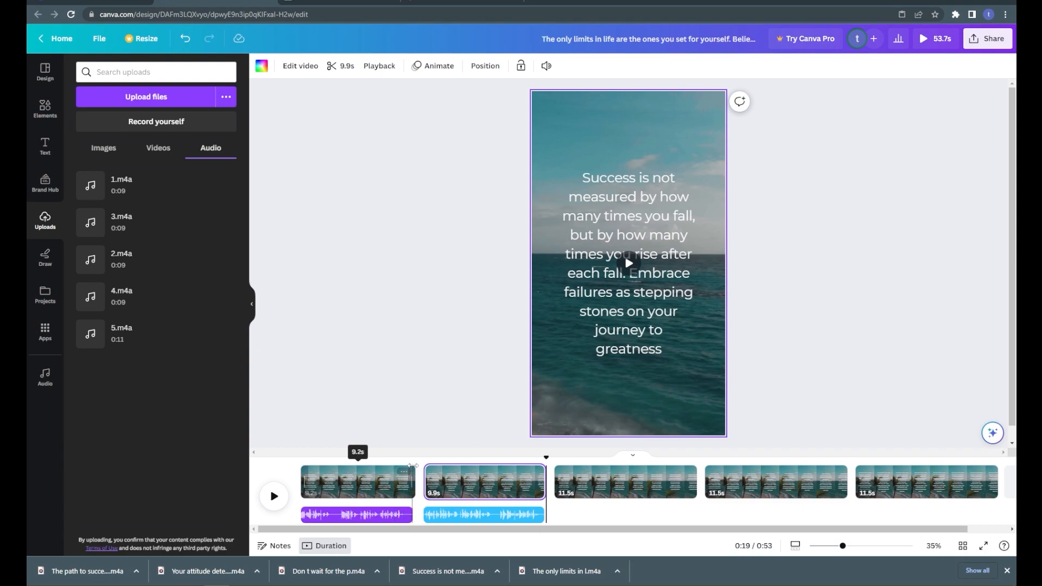
Play back the second page with its voiceover and add the 3.m4a voiceover to the third page.
click(416, 461)
key(space)
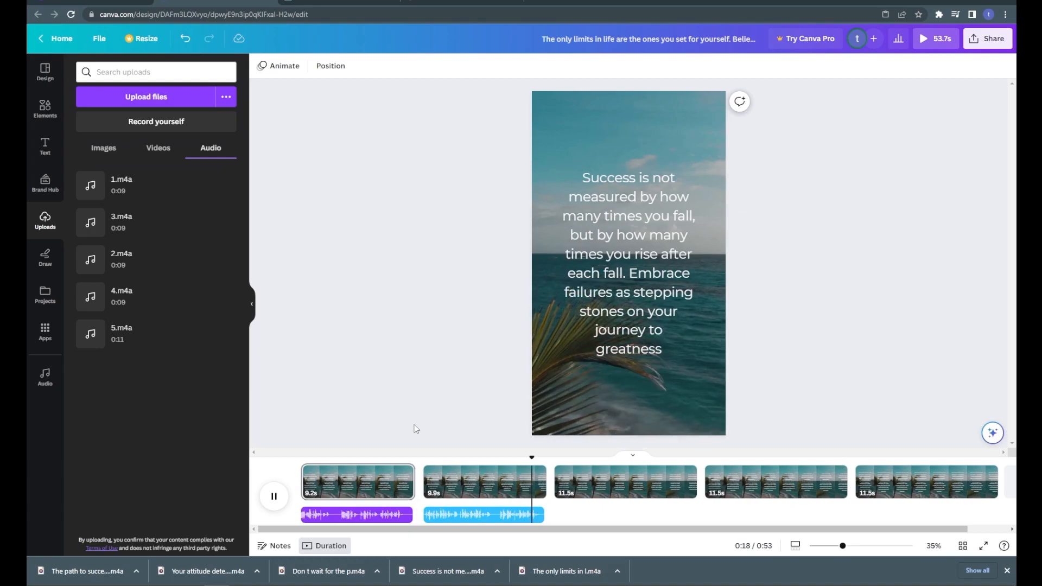
key(space)
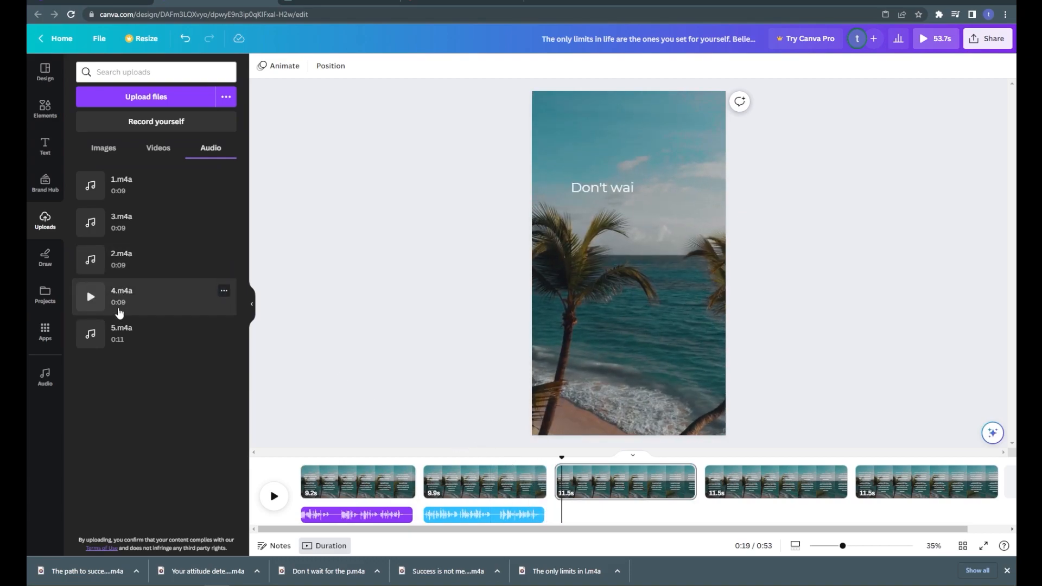
drag(106, 215, 567, 483)
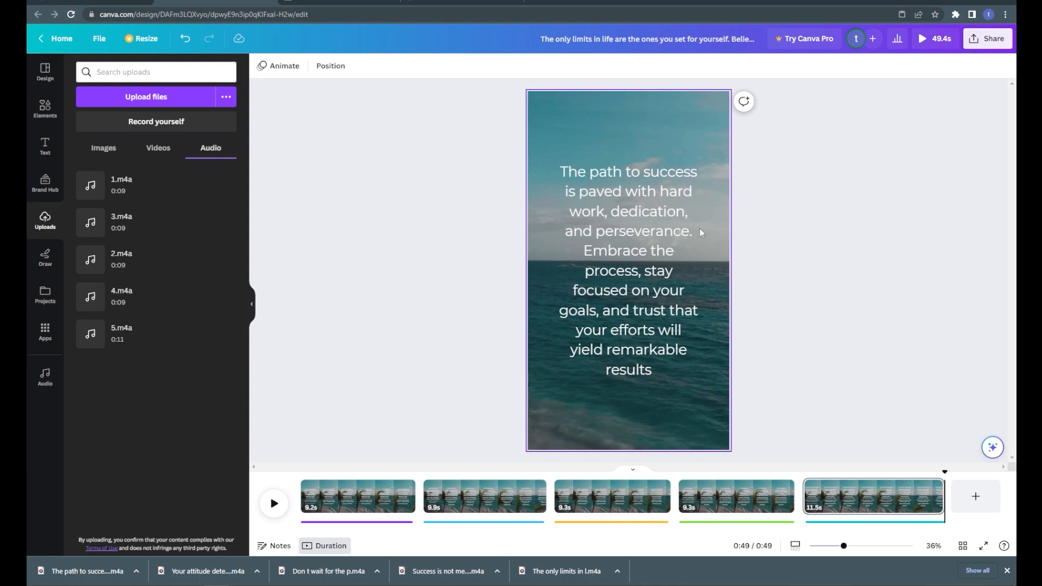
Preview the assembled video and examine the file types offered for download.
click(944, 39)
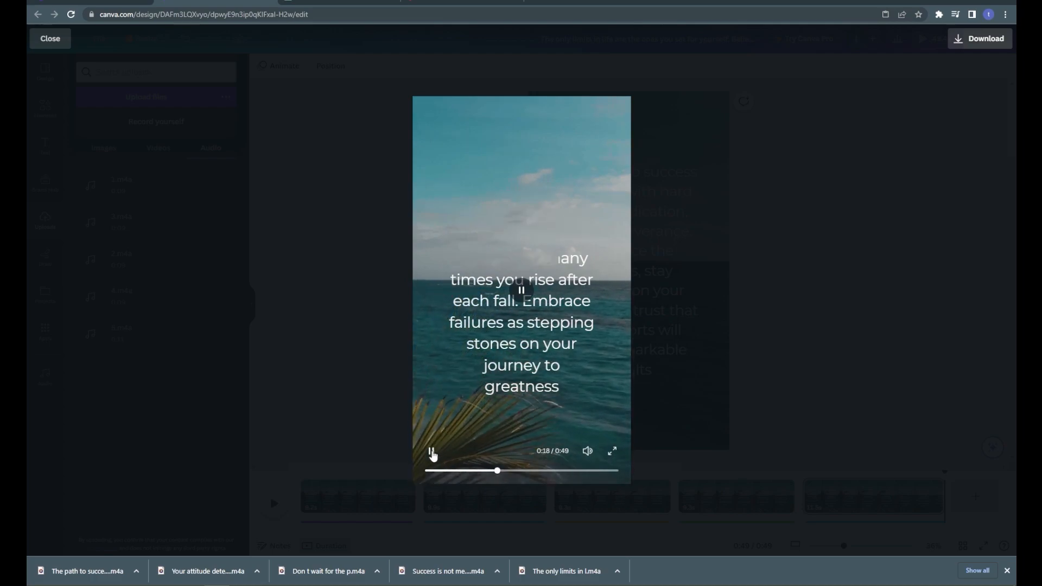
click(432, 451)
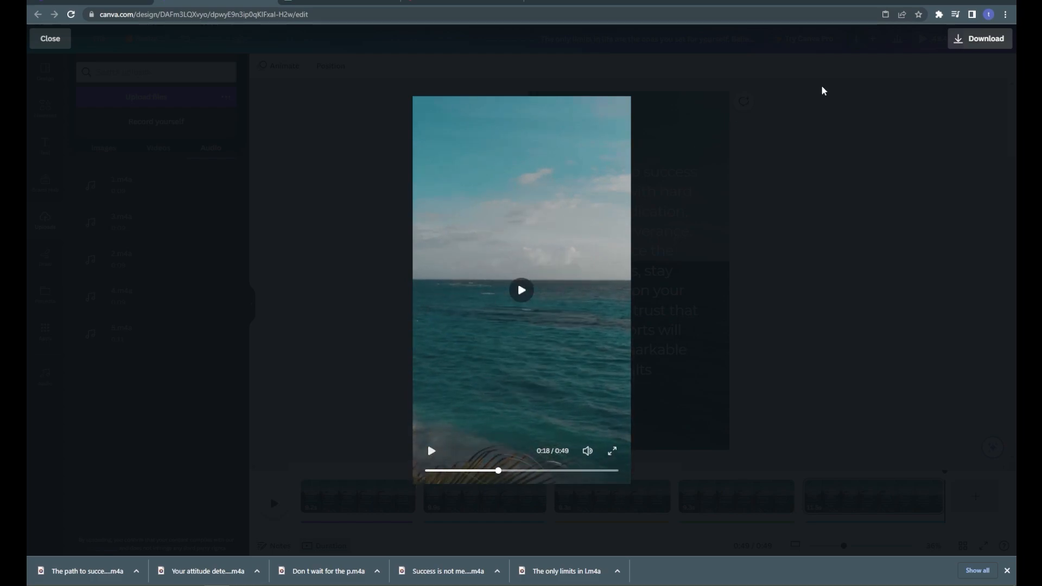
click(968, 39)
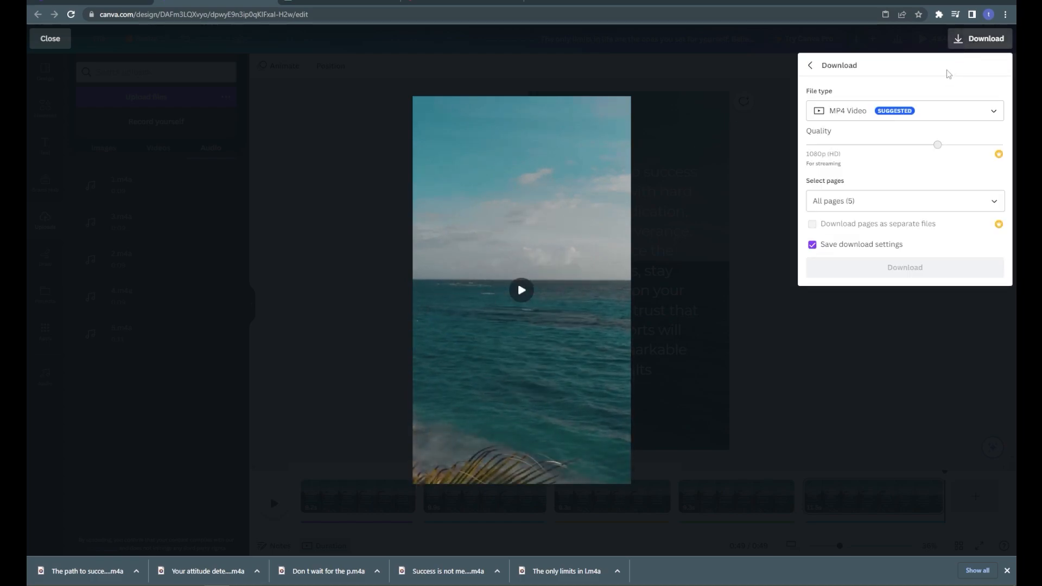
click(854, 117)
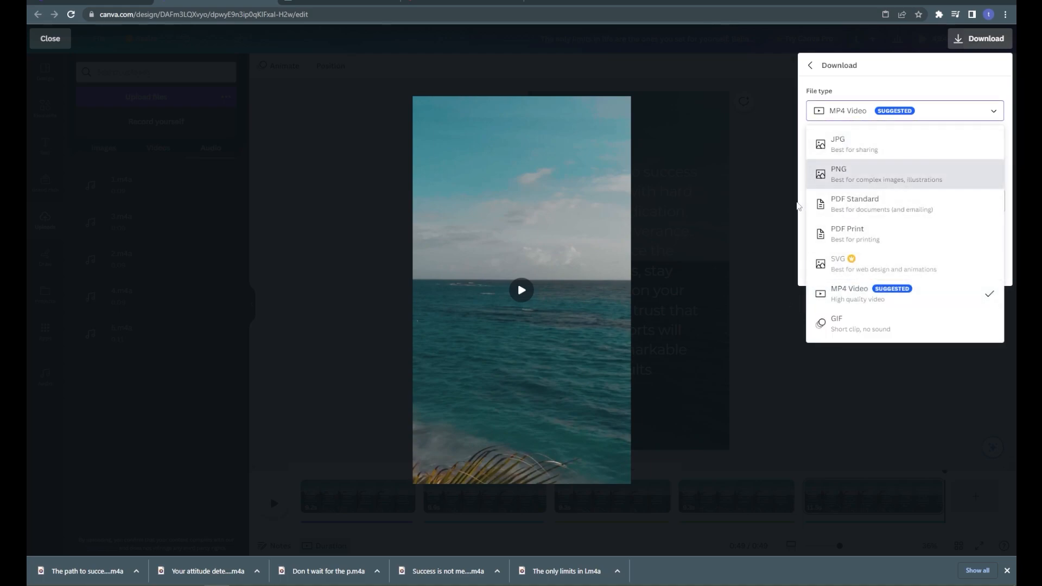
click(798, 207)
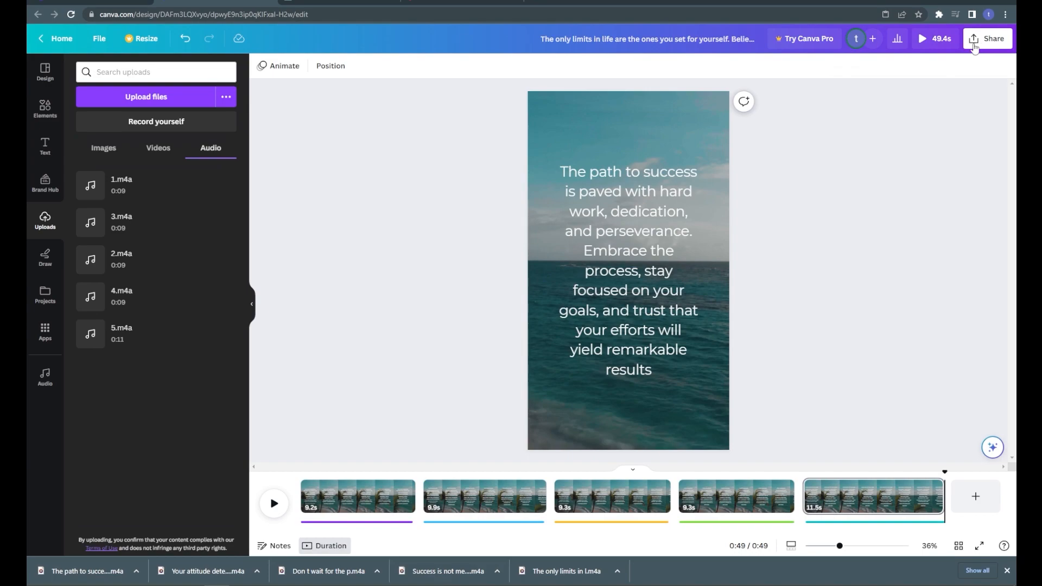
Download all five pages as an MP4 video and dismiss the award notice.
click(974, 48)
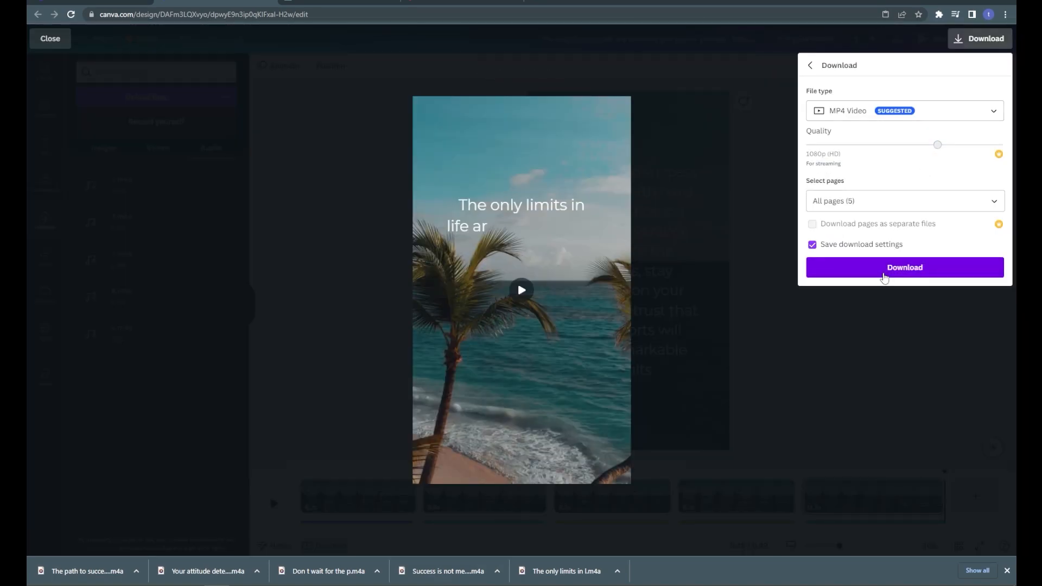
click(883, 277)
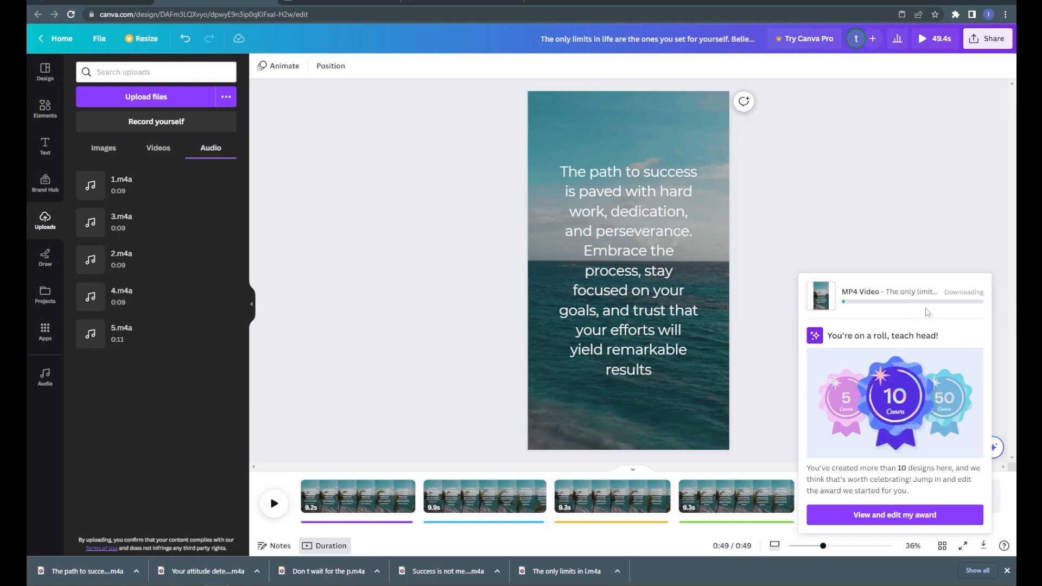
click(786, 240)
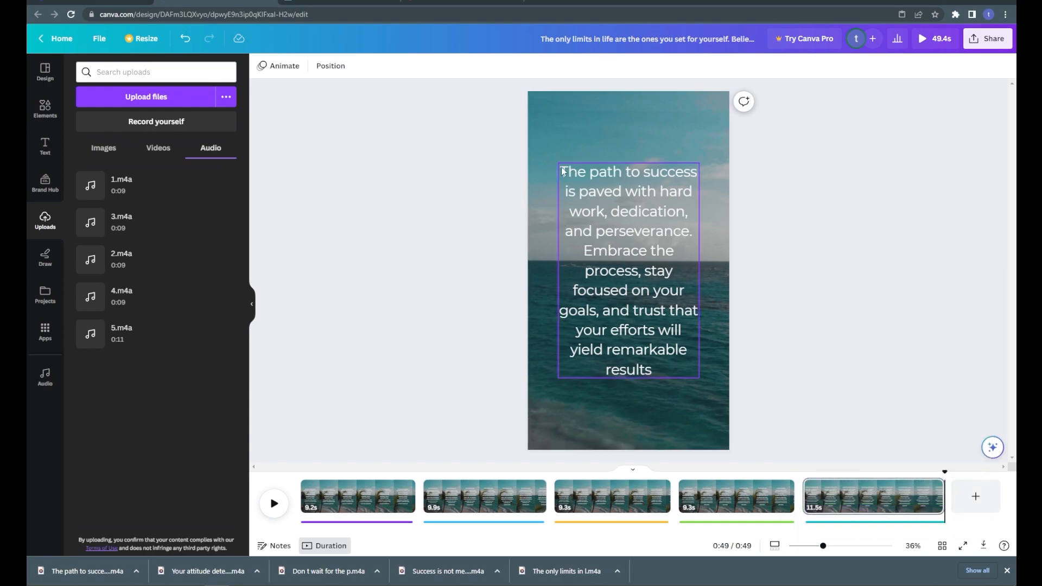
Compare the quote text and its typewriter animation on the first and second pages of the video.
click(597, 180)
click(353, 495)
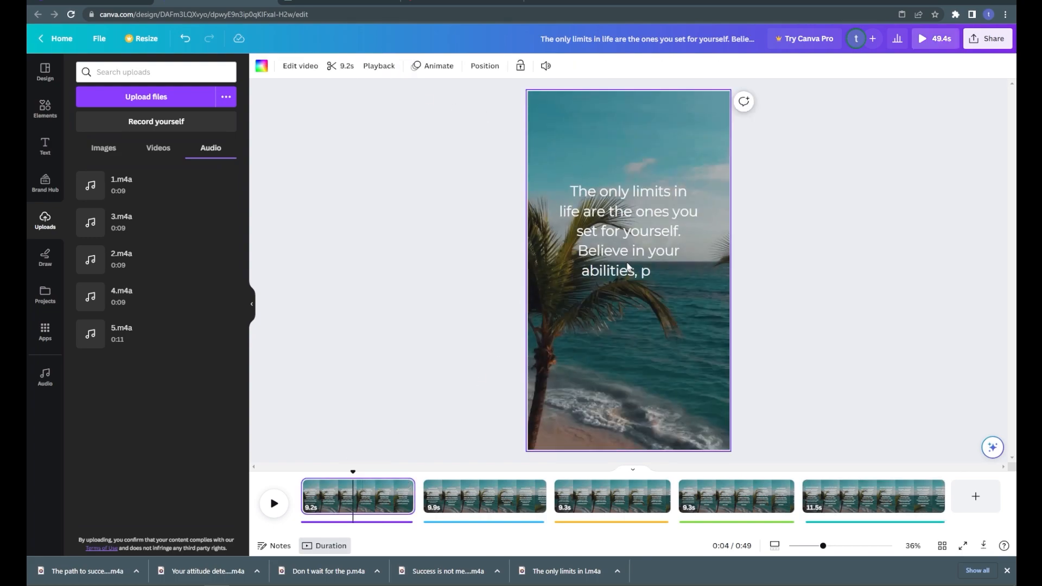
click(476, 504)
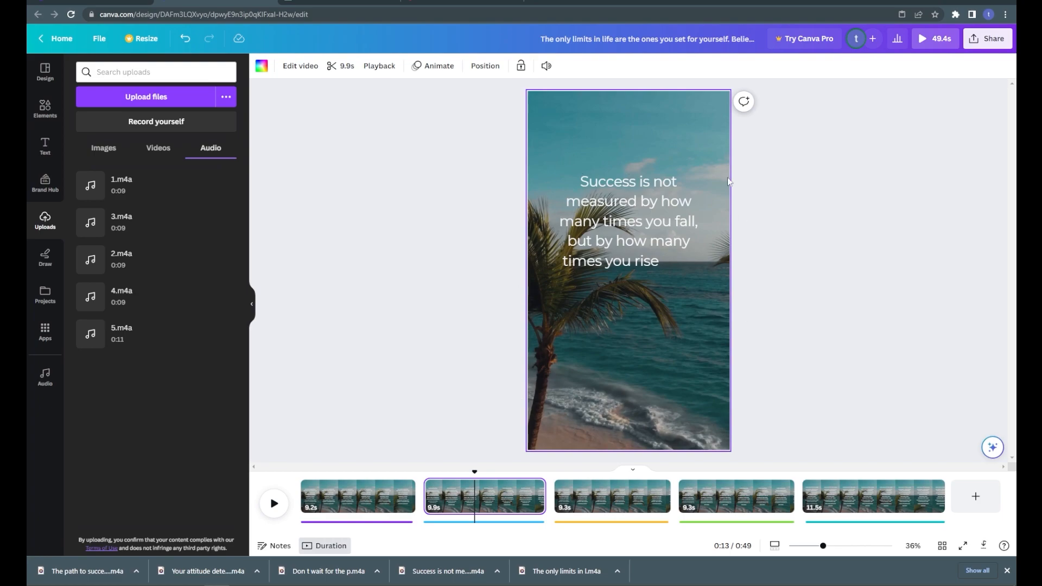
click(360, 491)
click(636, 250)
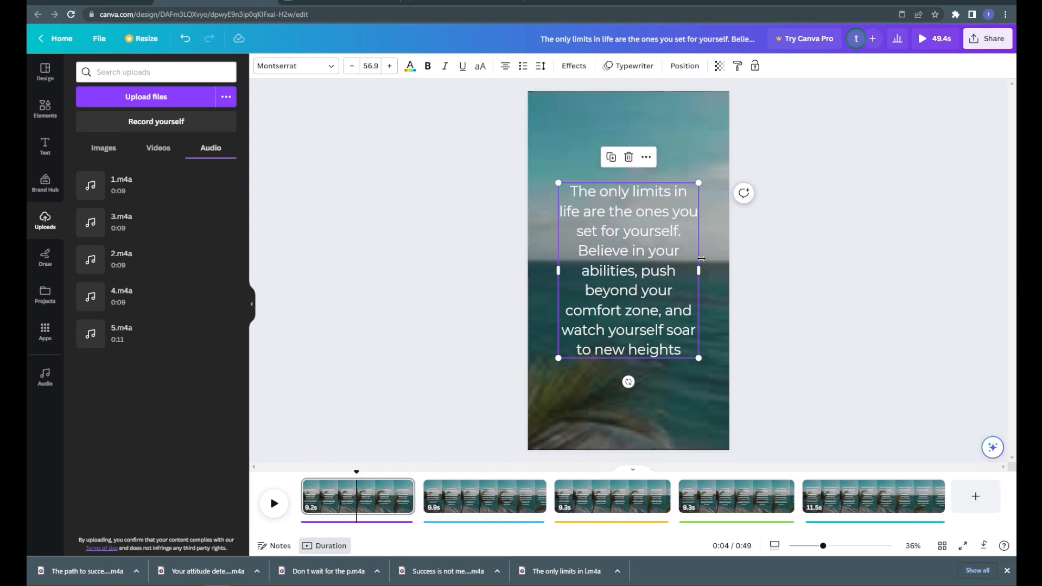
click(470, 491)
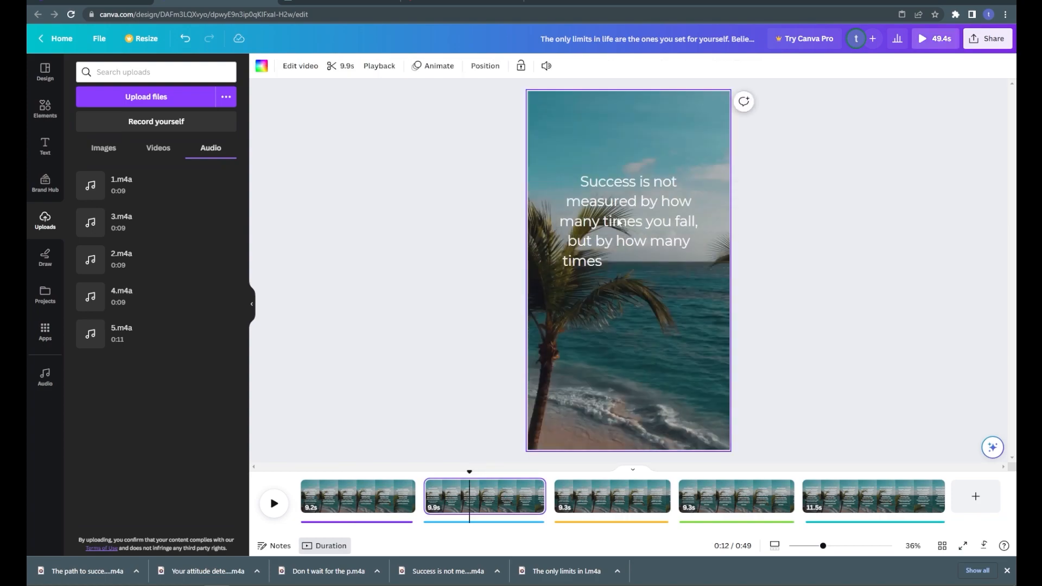
click(621, 219)
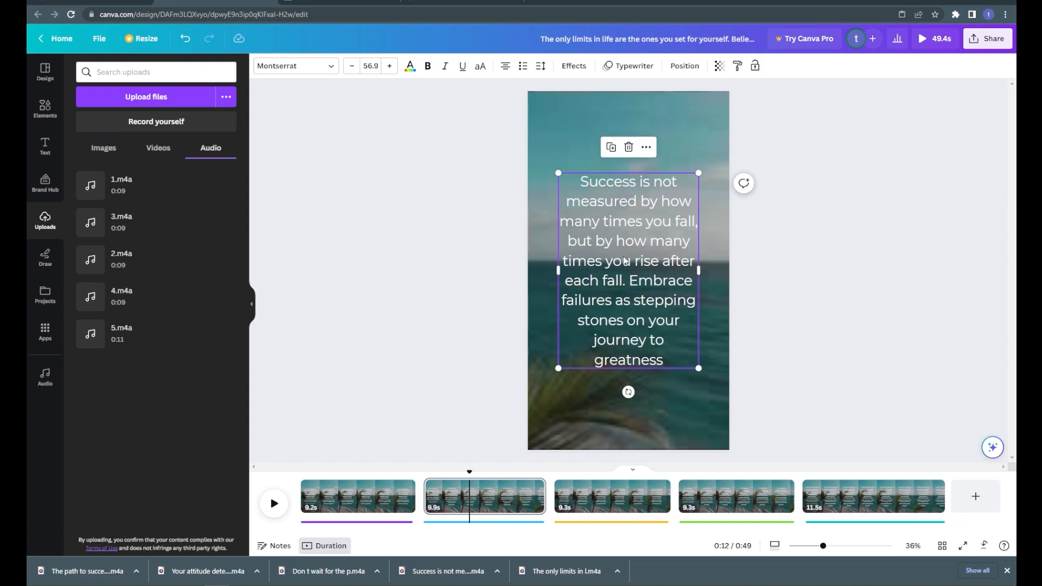
click(388, 494)
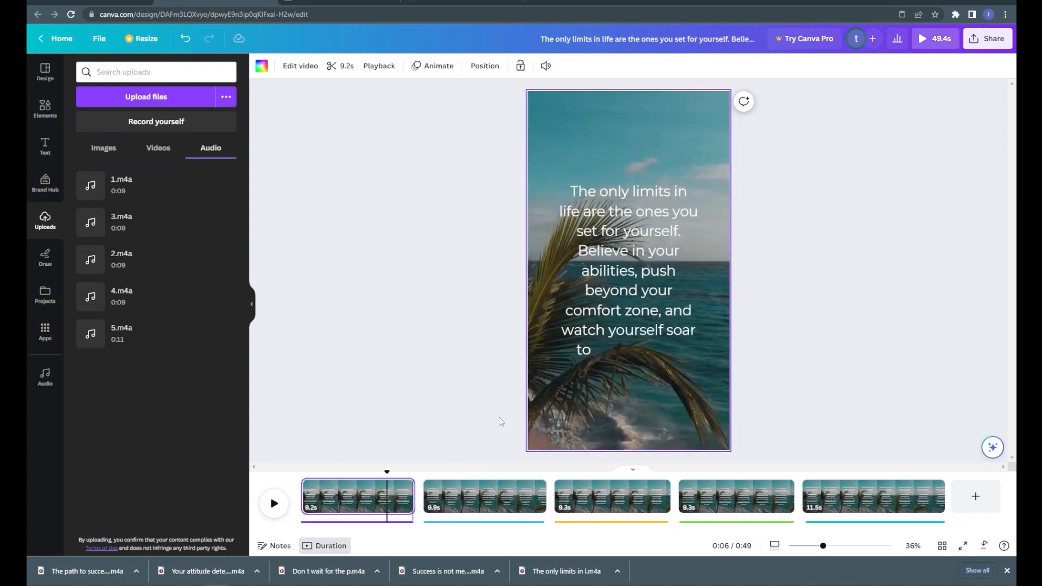
click(476, 498)
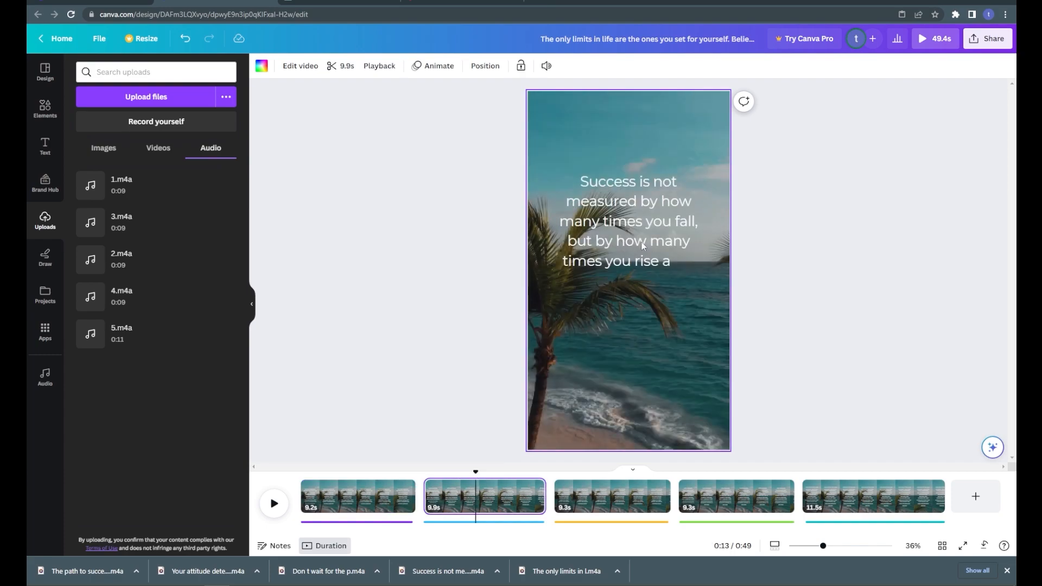